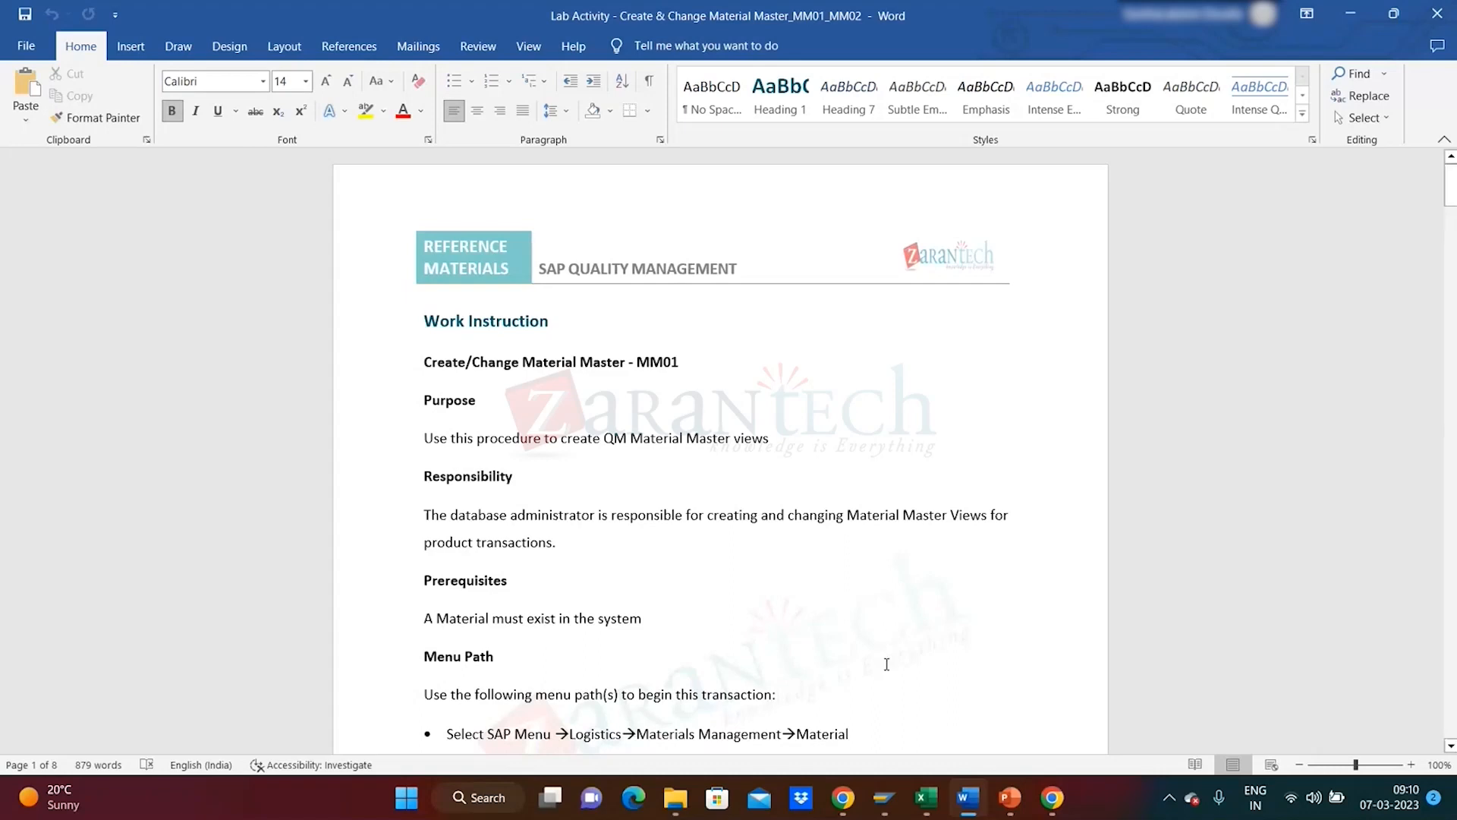
- In the Master Data_Training workbook, enter the trainee's name for entry 10 in cell B11
mouse_move(926, 797)
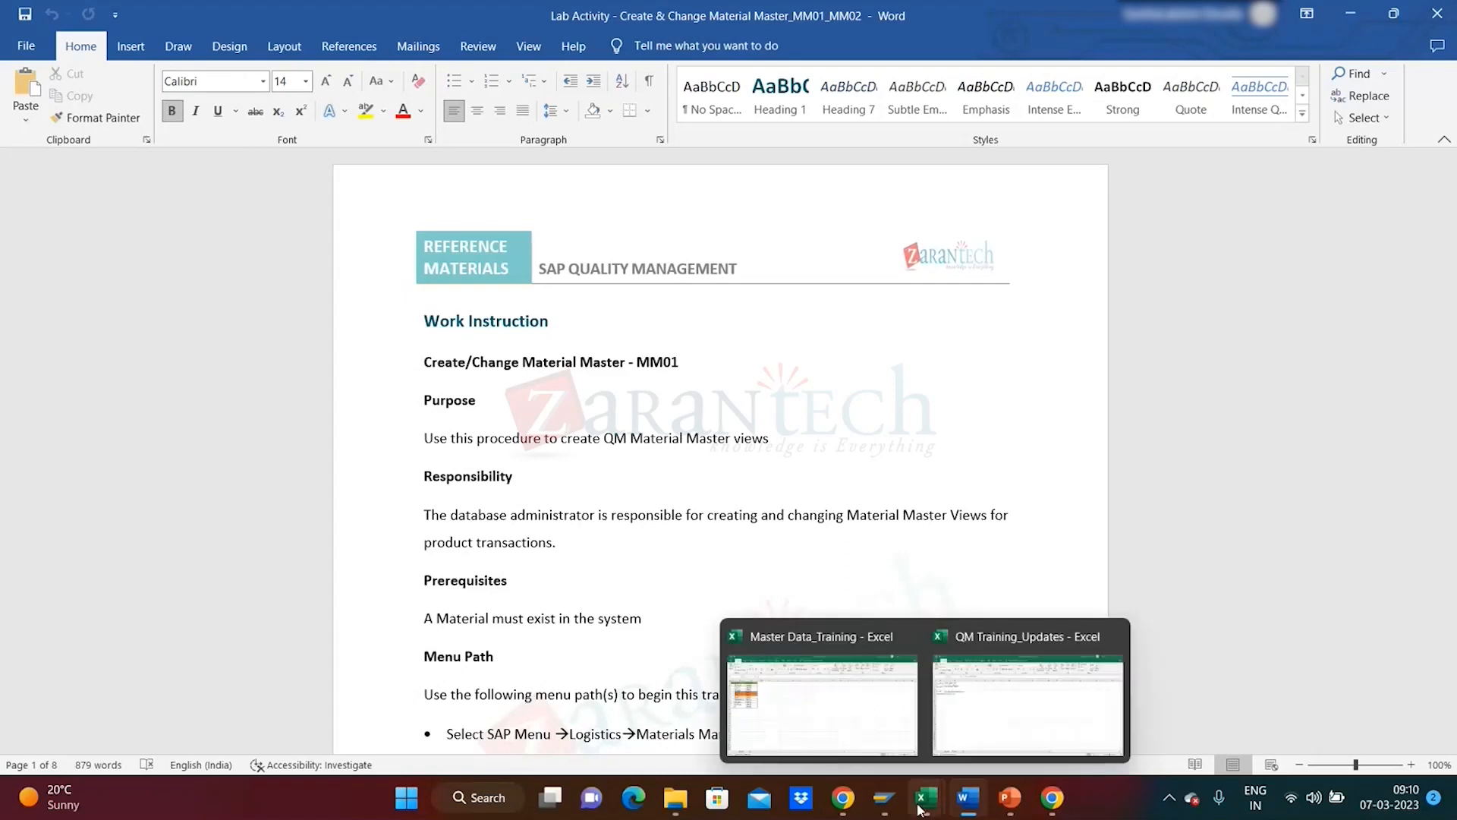
mouse_move(847, 719)
left_click(848, 719)
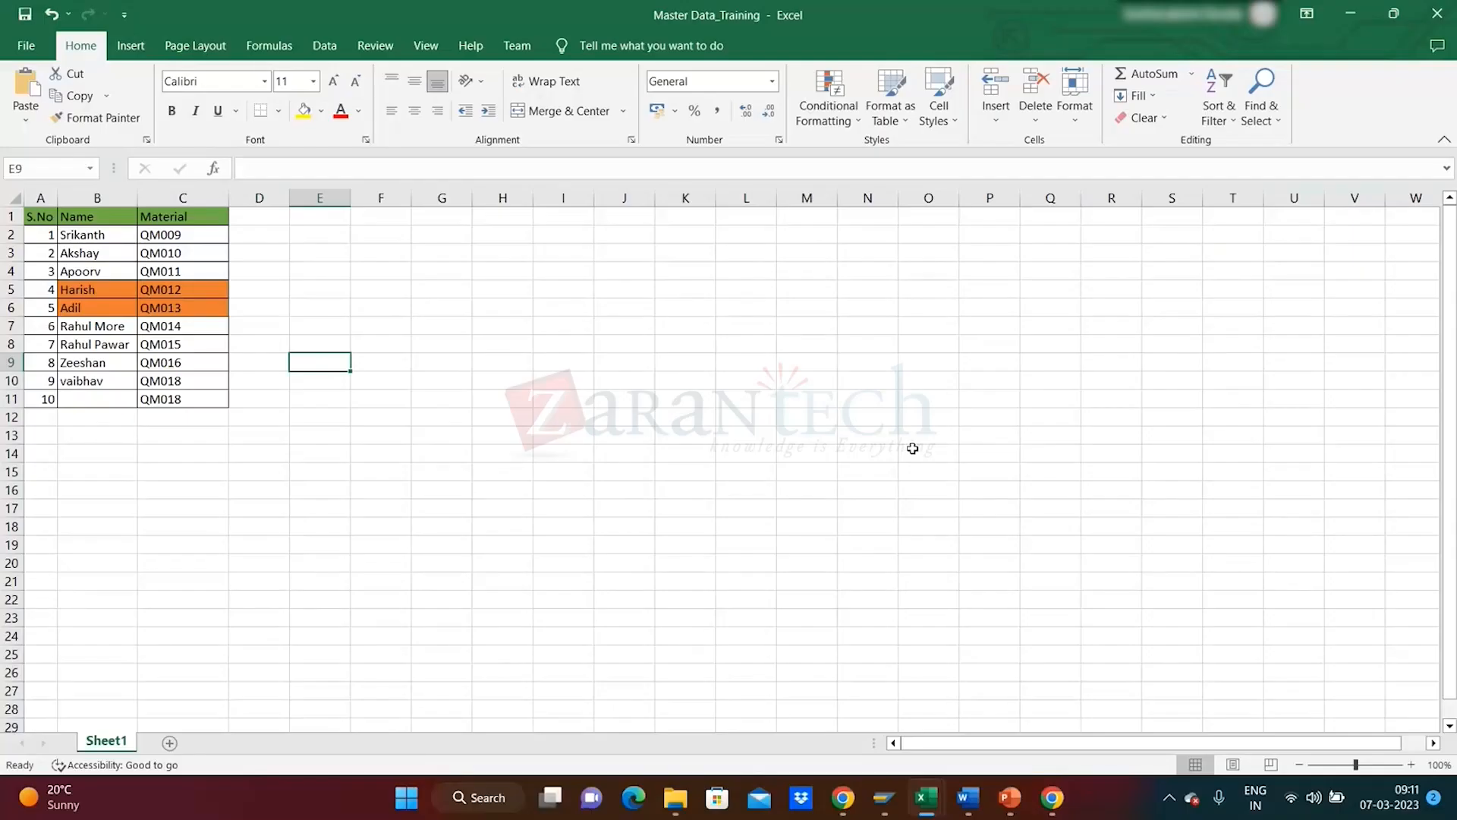
left_click(93, 395)
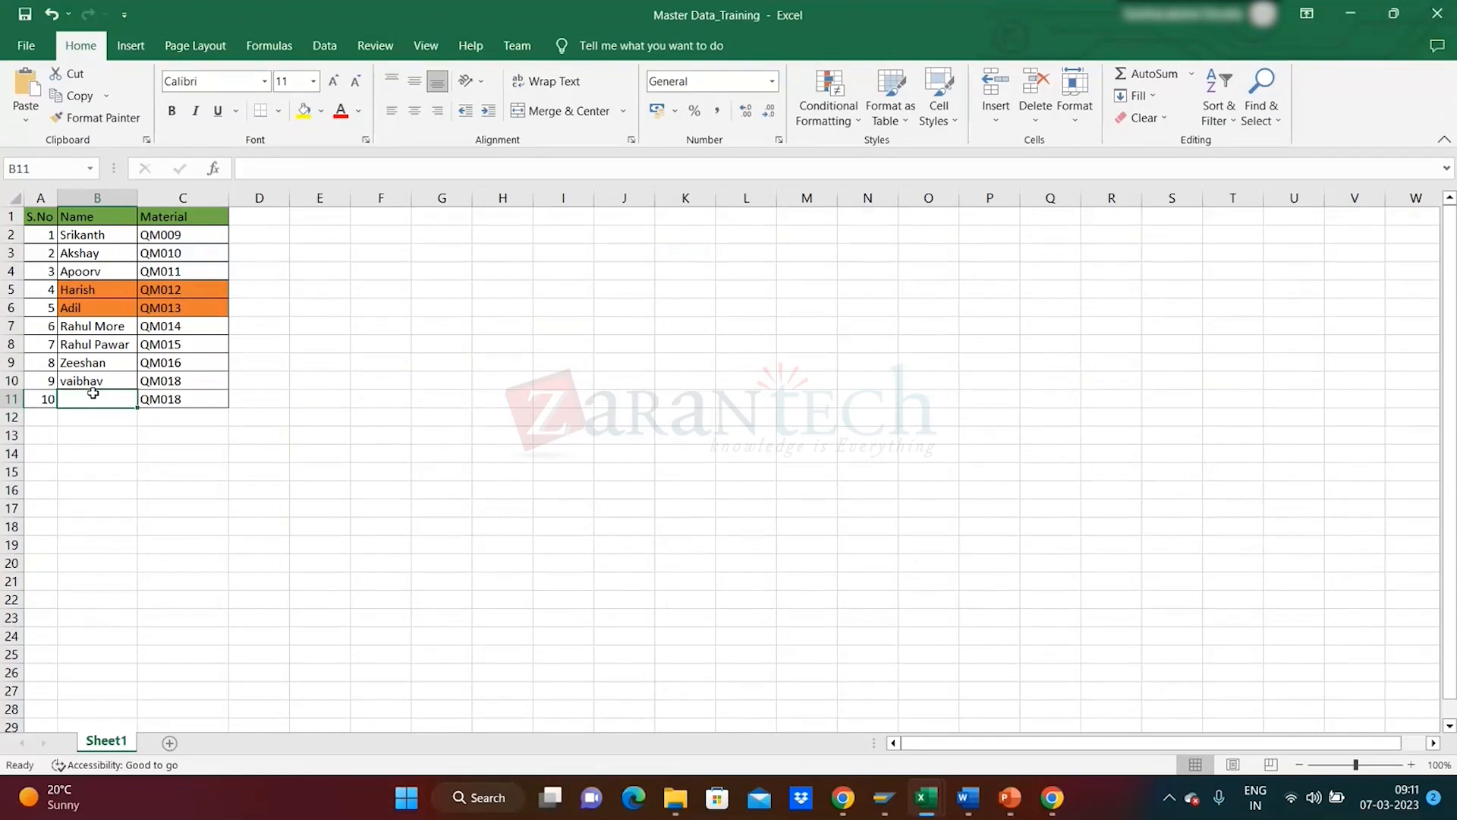
type("Shiva")
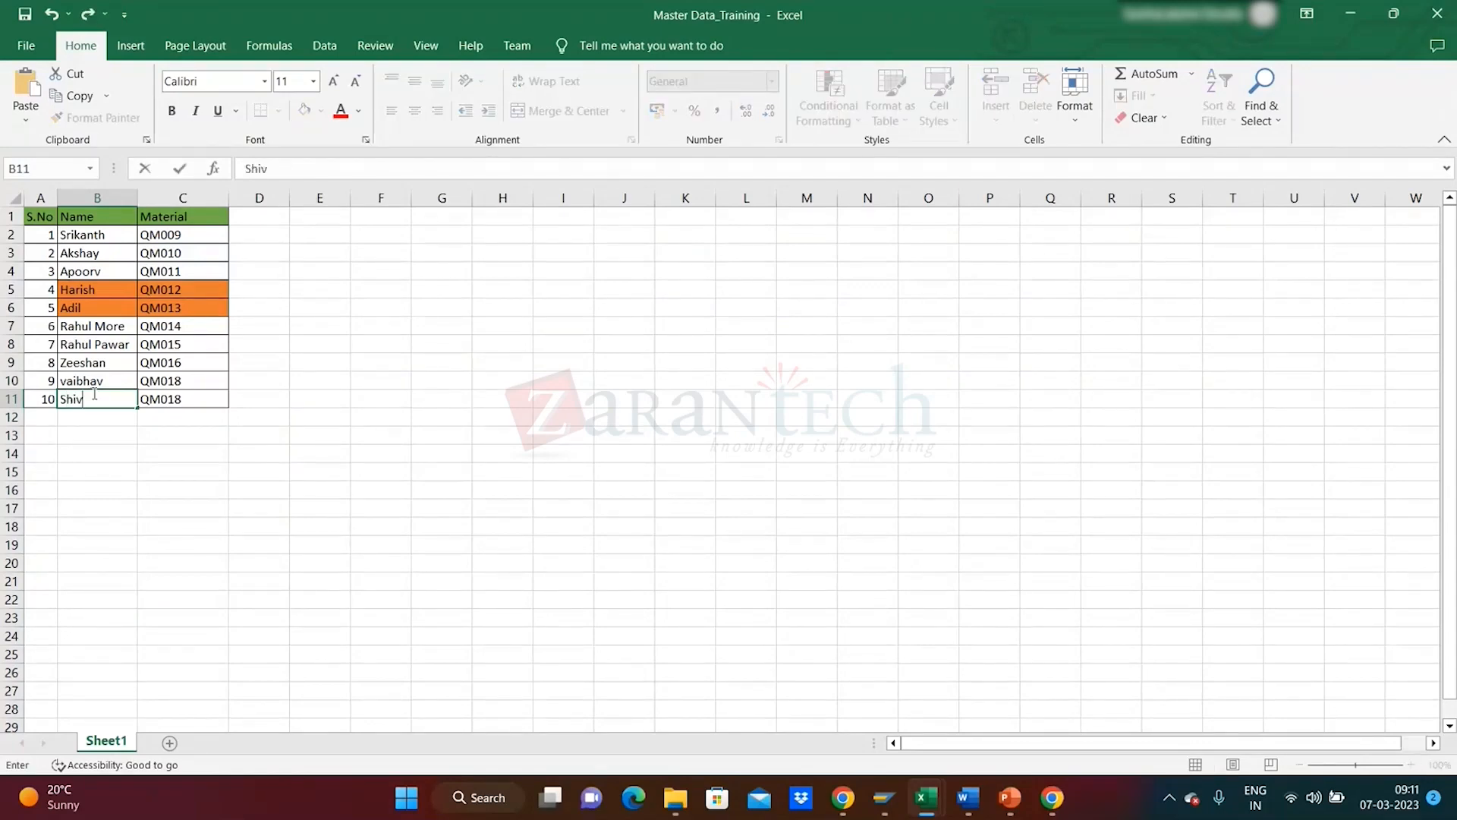
left_click(255, 544)
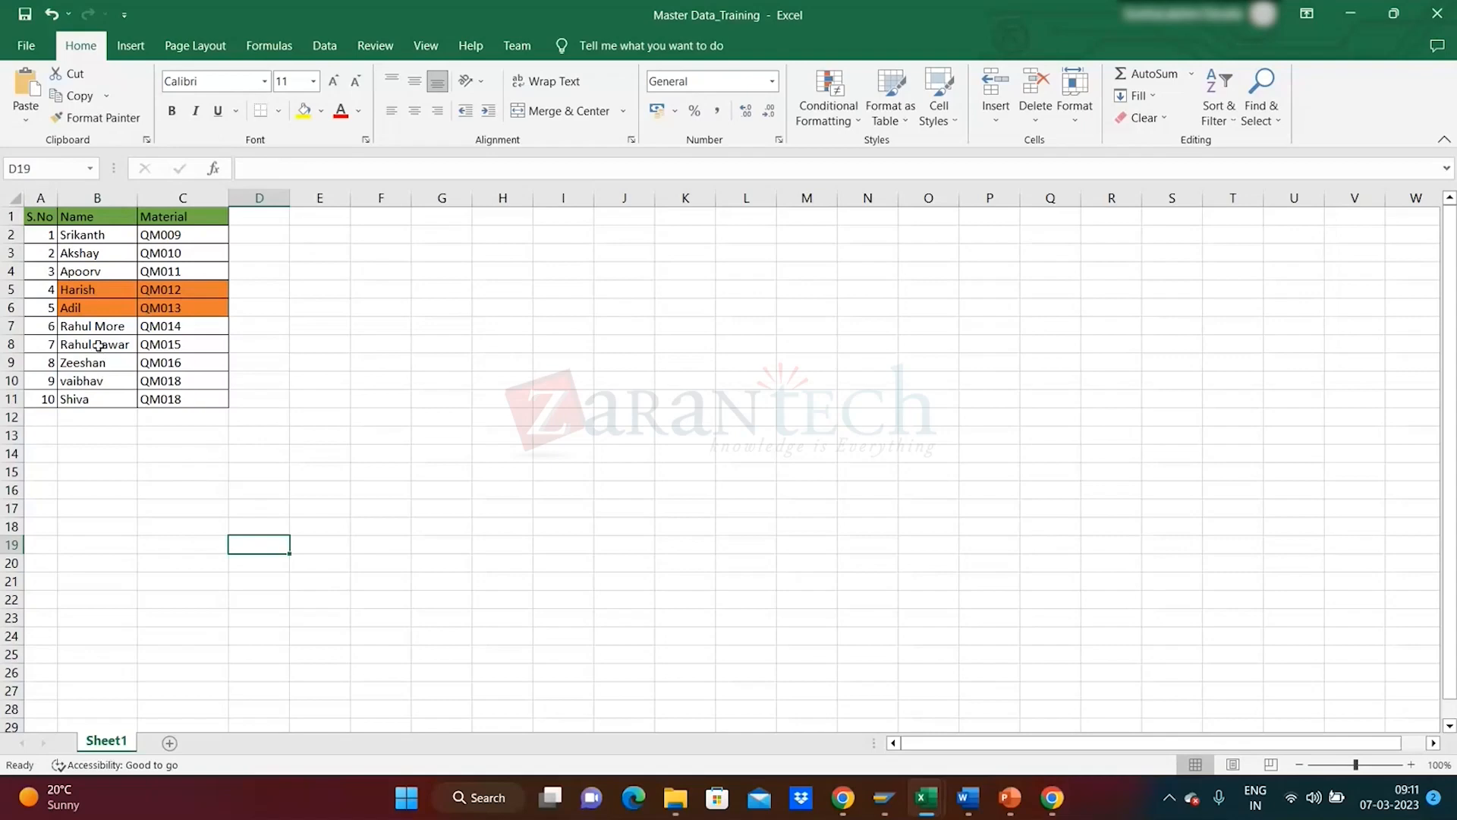
- Change C11's material from QM018 to QM019, copy it, and switch back to Word
left_click(186, 404)
double_click(192, 400)
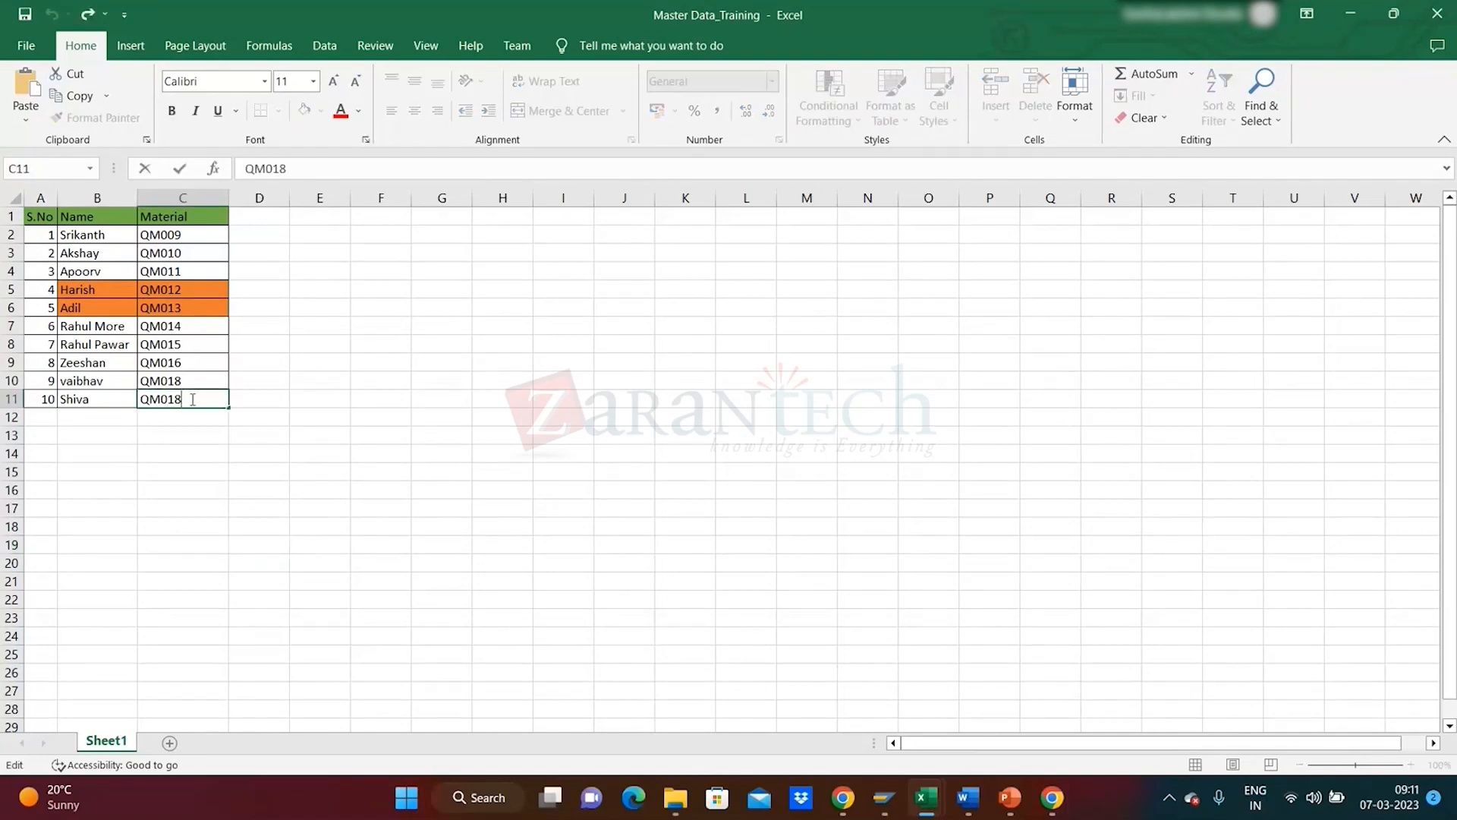
key("BackSpace")
type("9")
left_click(216, 465)
left_click(176, 401)
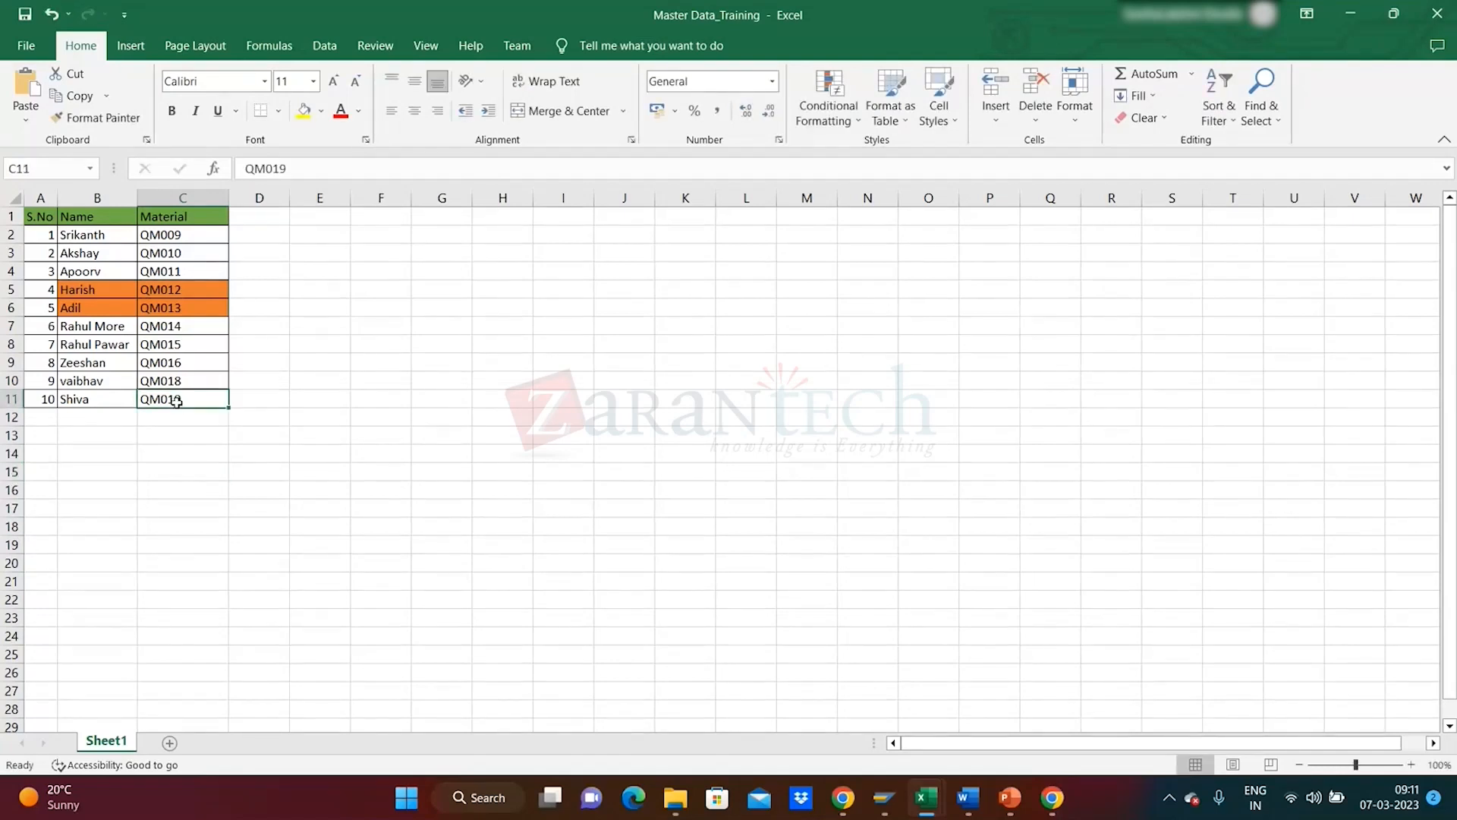
key("ctrl+c")
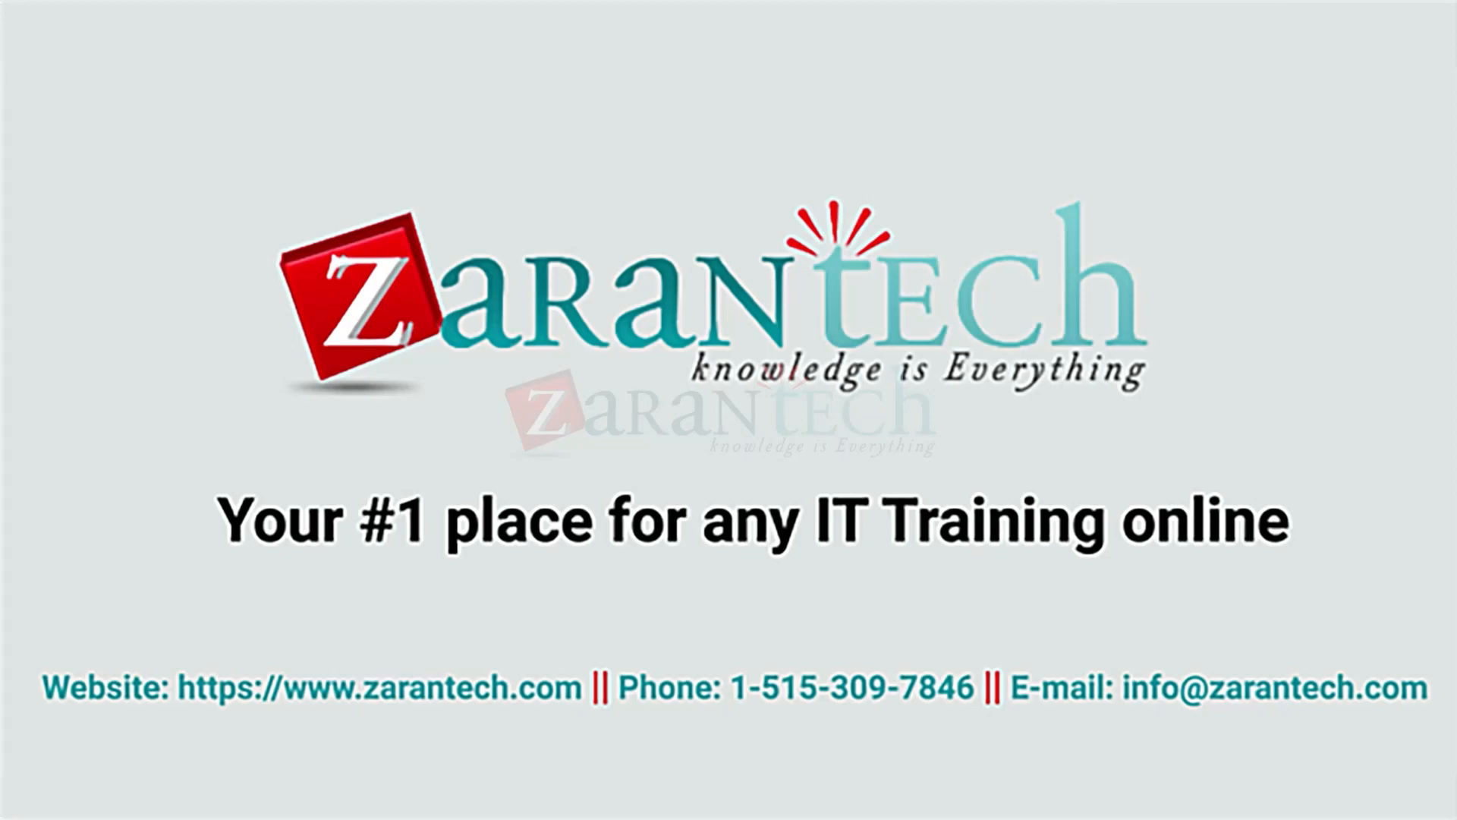
key("alt+Tab")
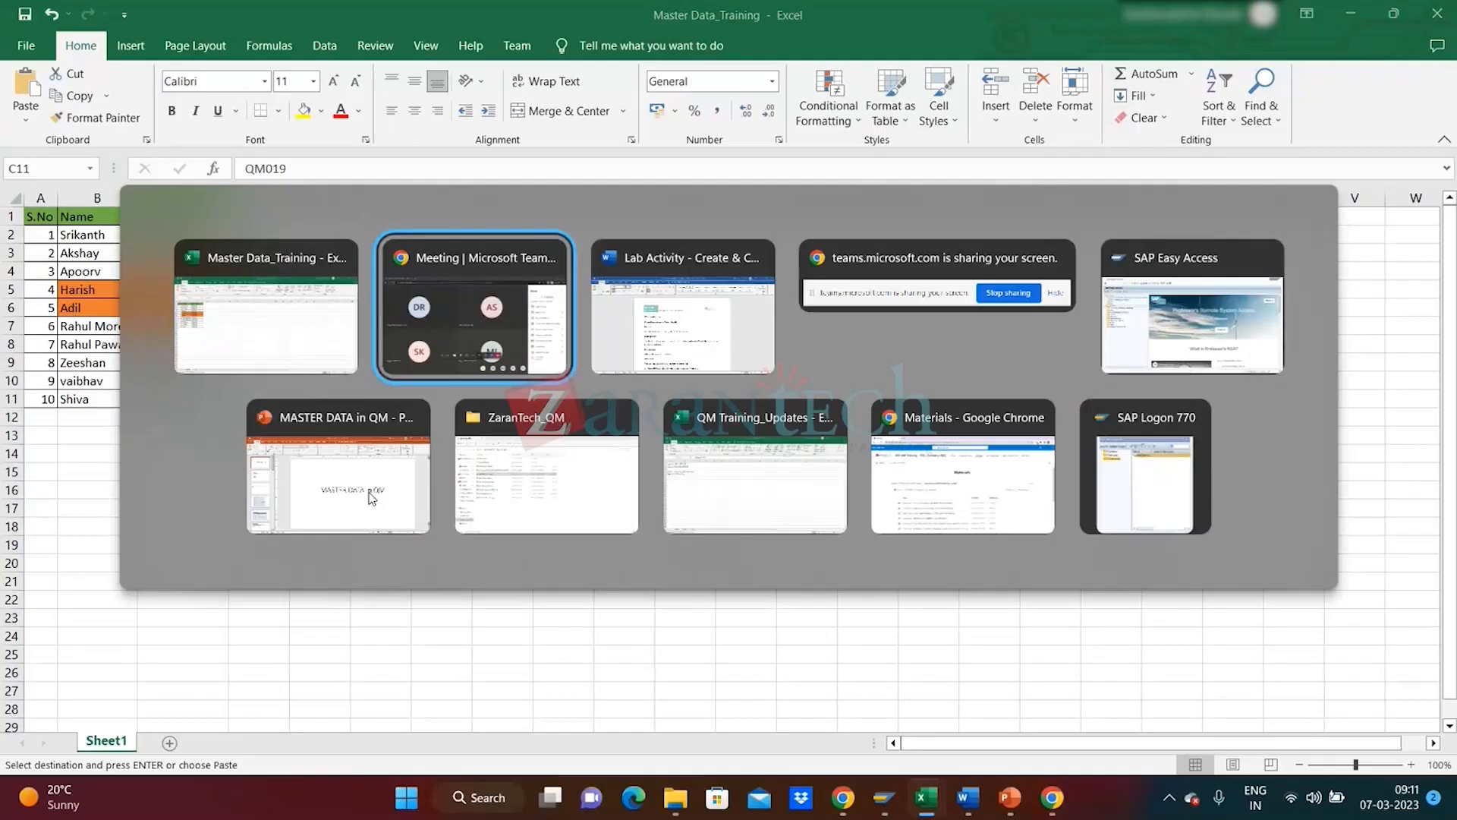
key("alt+Tab")
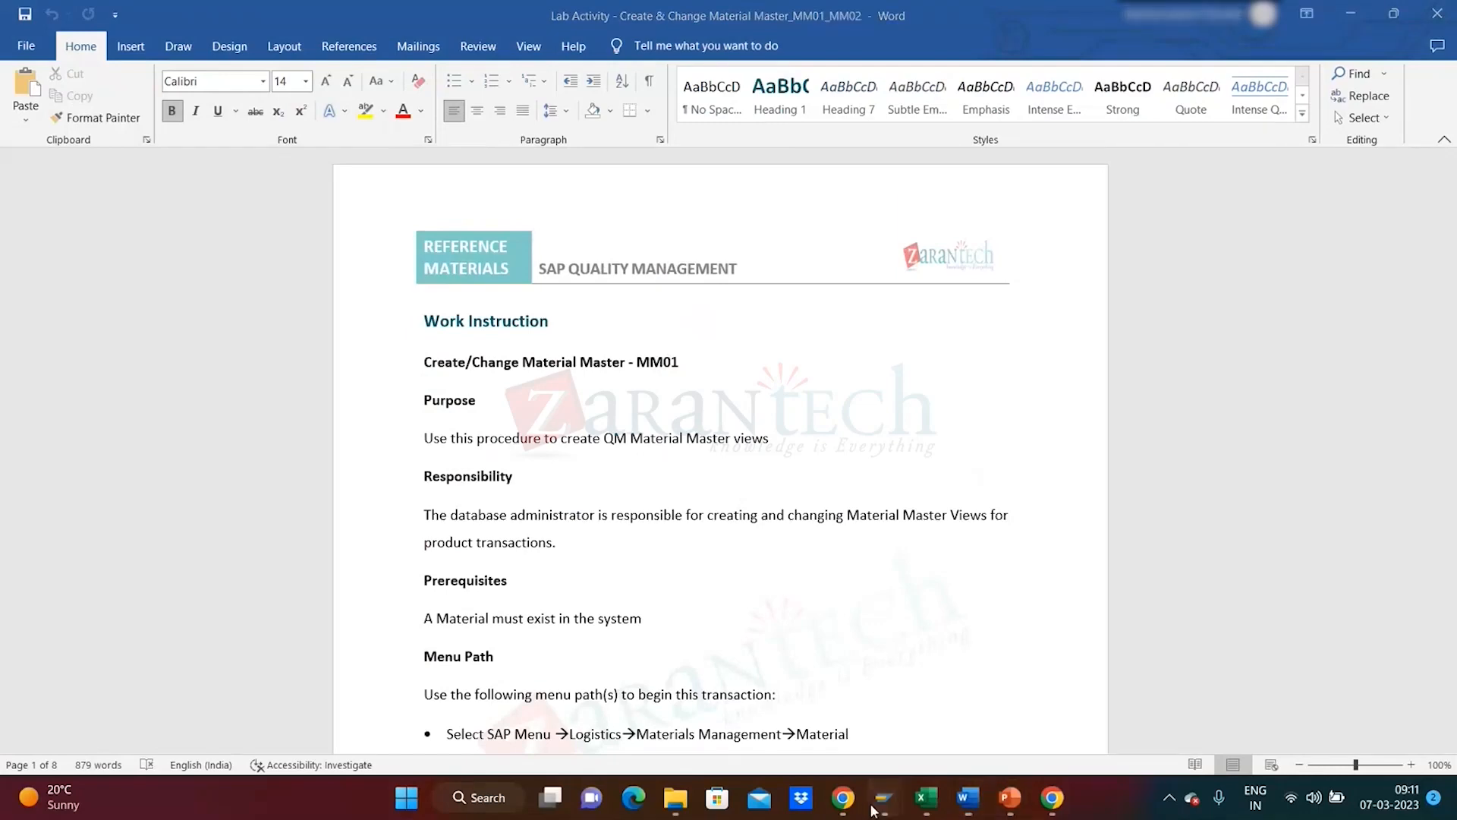
- Open the Data Browser (SE16) selection screen for table MARC
mouse_move(873, 810)
left_click(941, 705)
type("Se16")
key("Return")
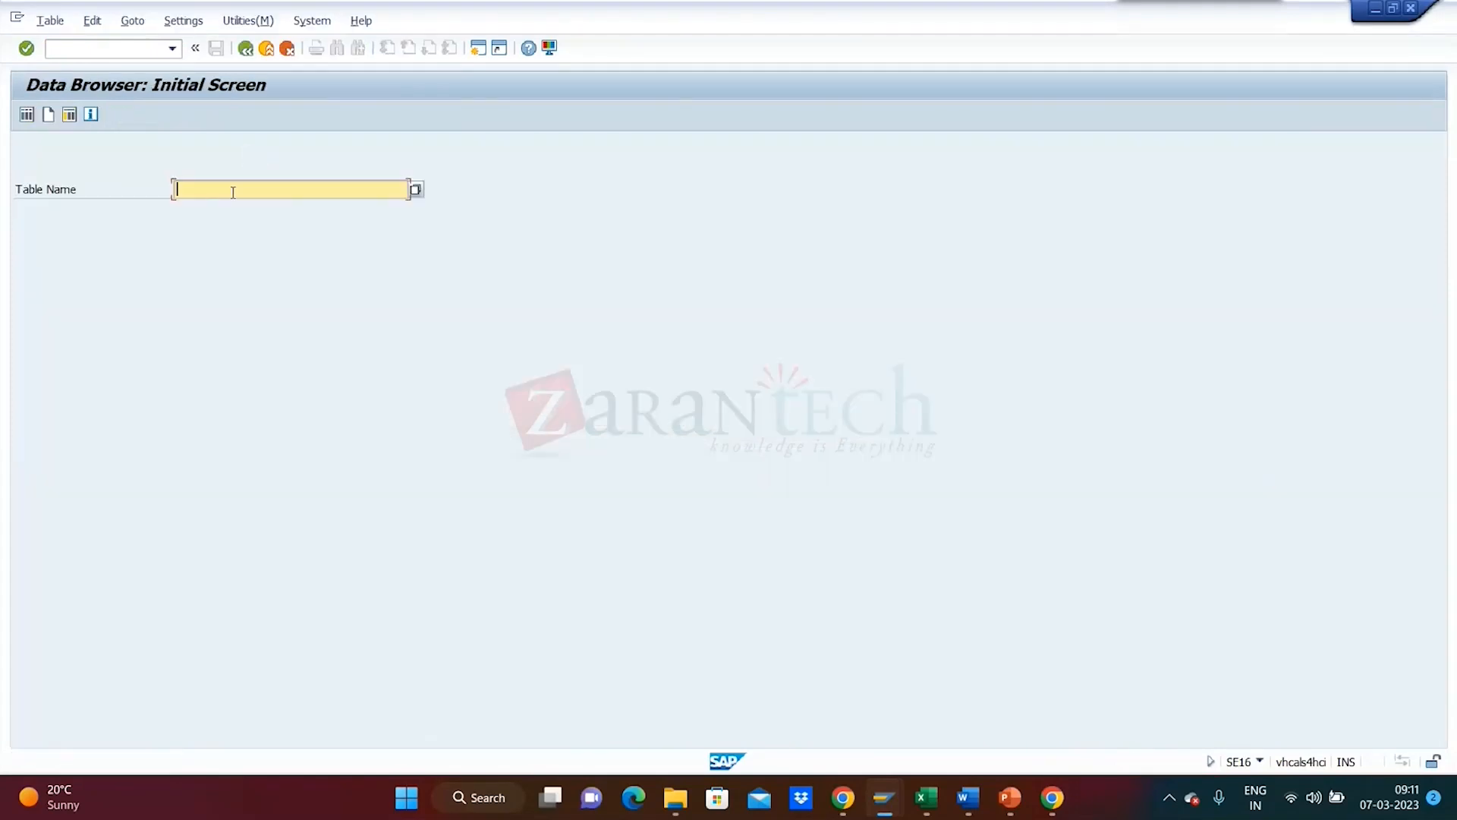
type("Marc")
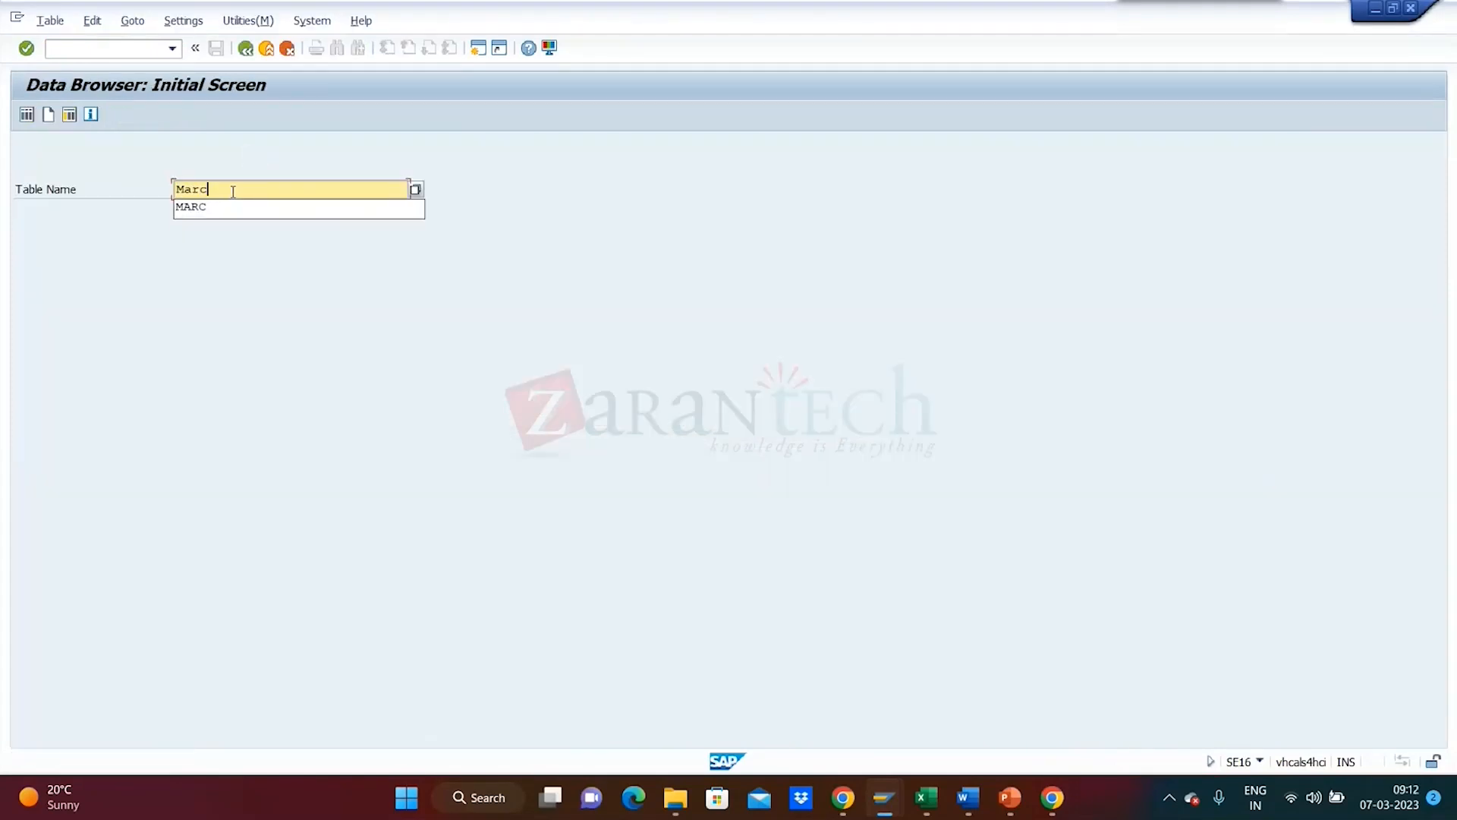
key("Down")
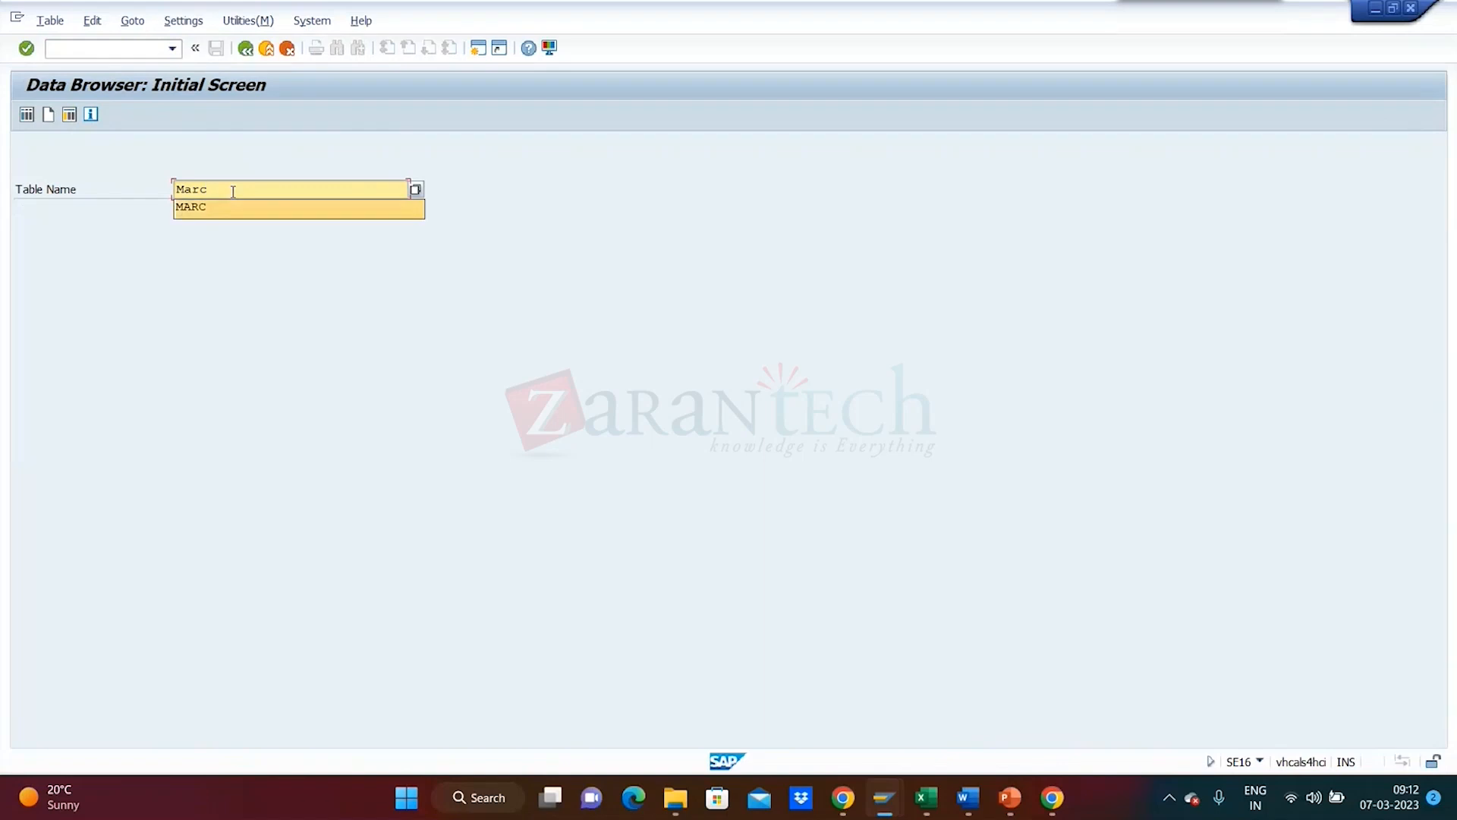
key("Return")
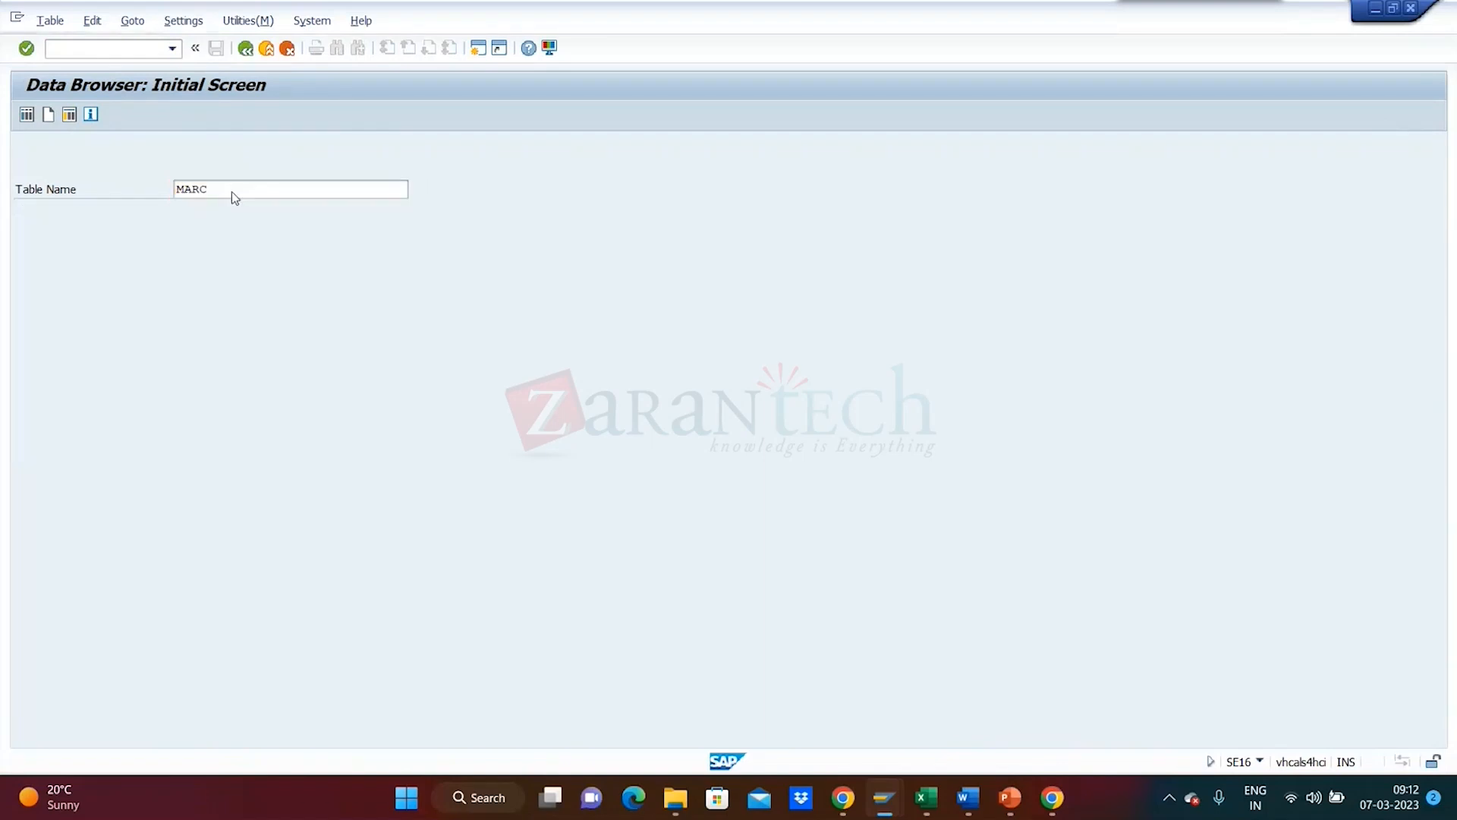
key("Return")
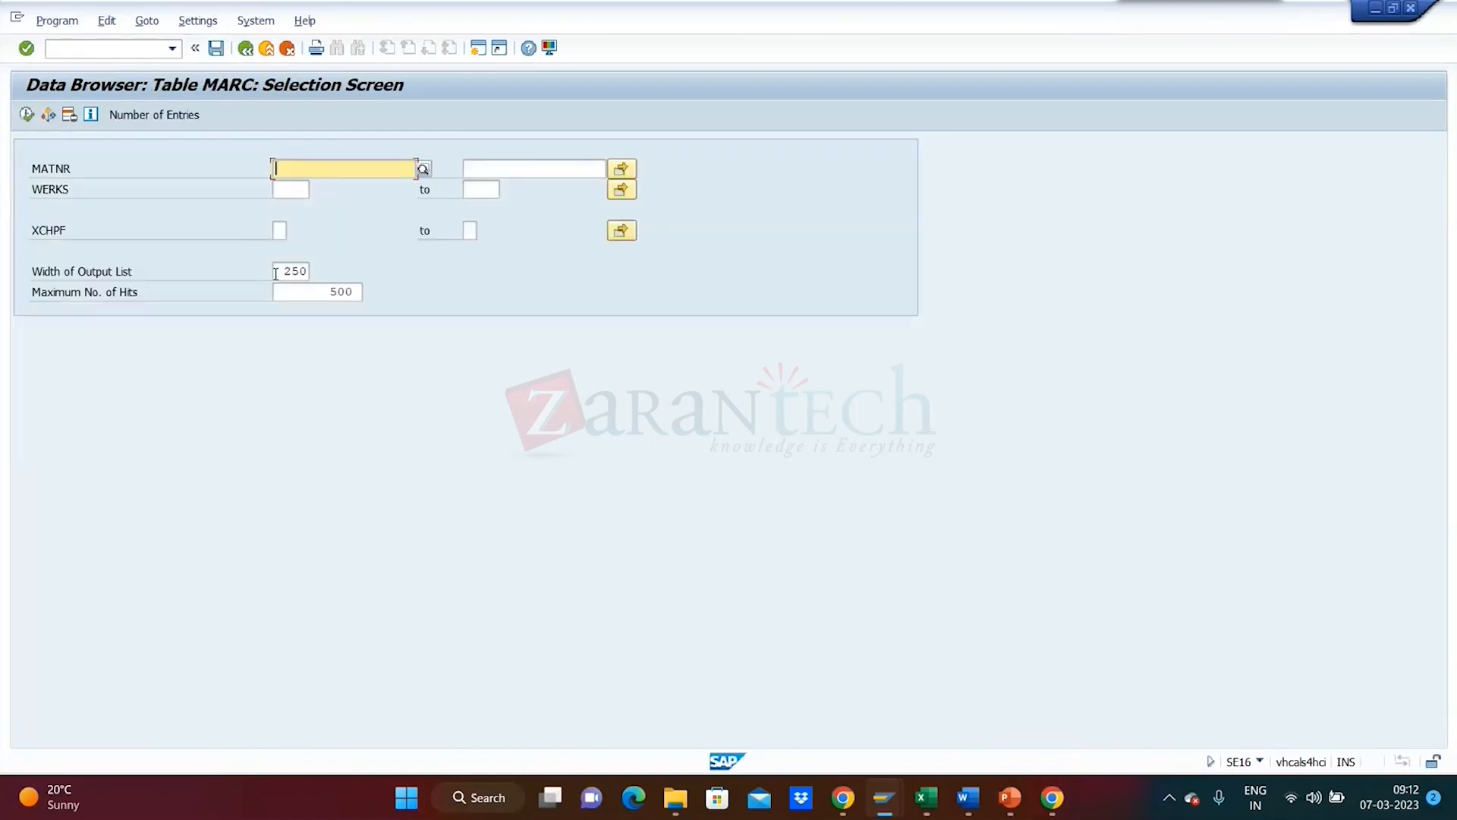
type("MARC")
key("F8")
- List MARC records with material QM* at plant 1710
left_click(324, 168)
key("BackSpace")
key("BackSpace")
key("BackSpace")
key("BackSpace")
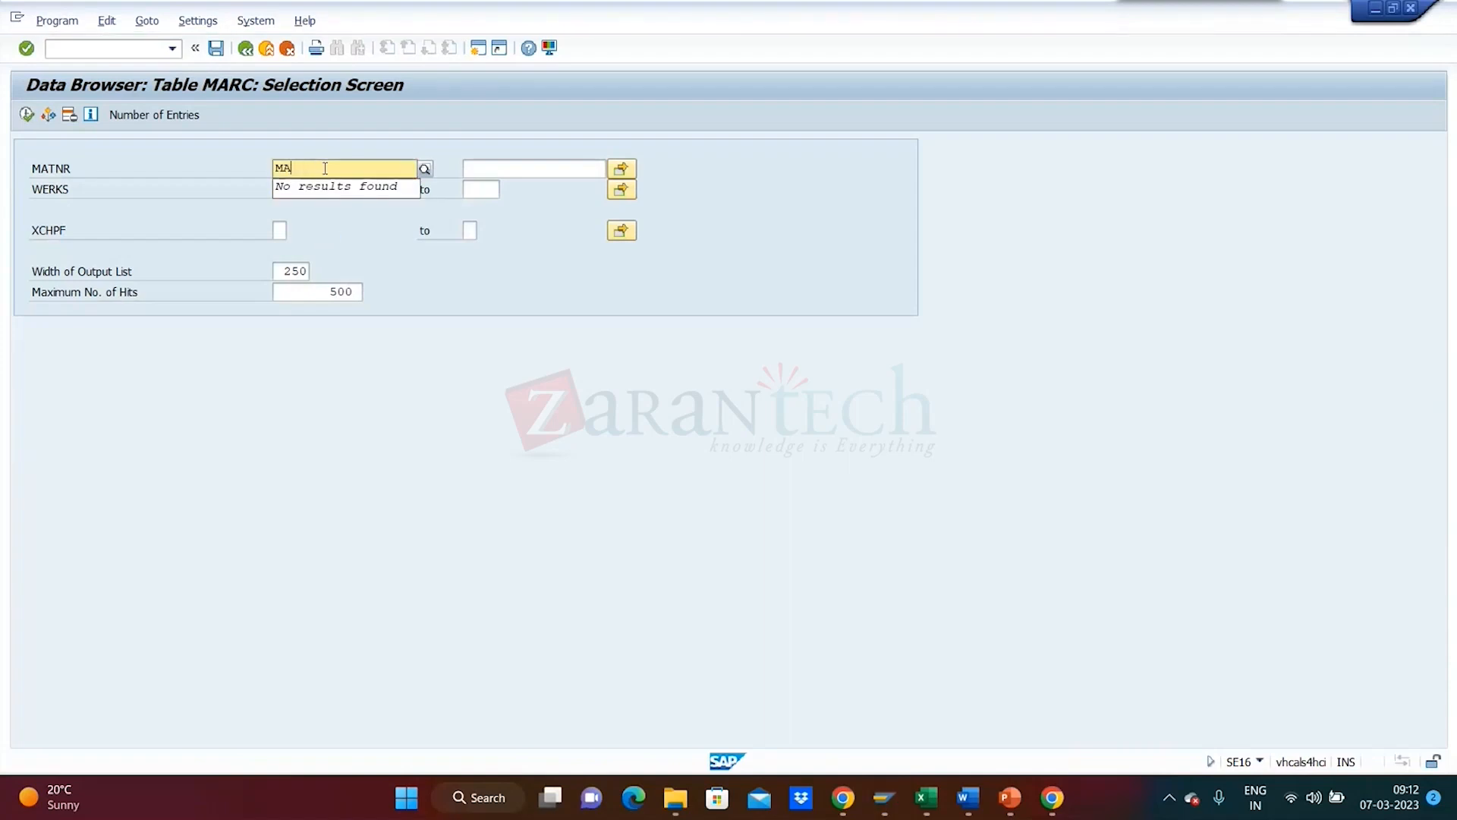
left_click(325, 169)
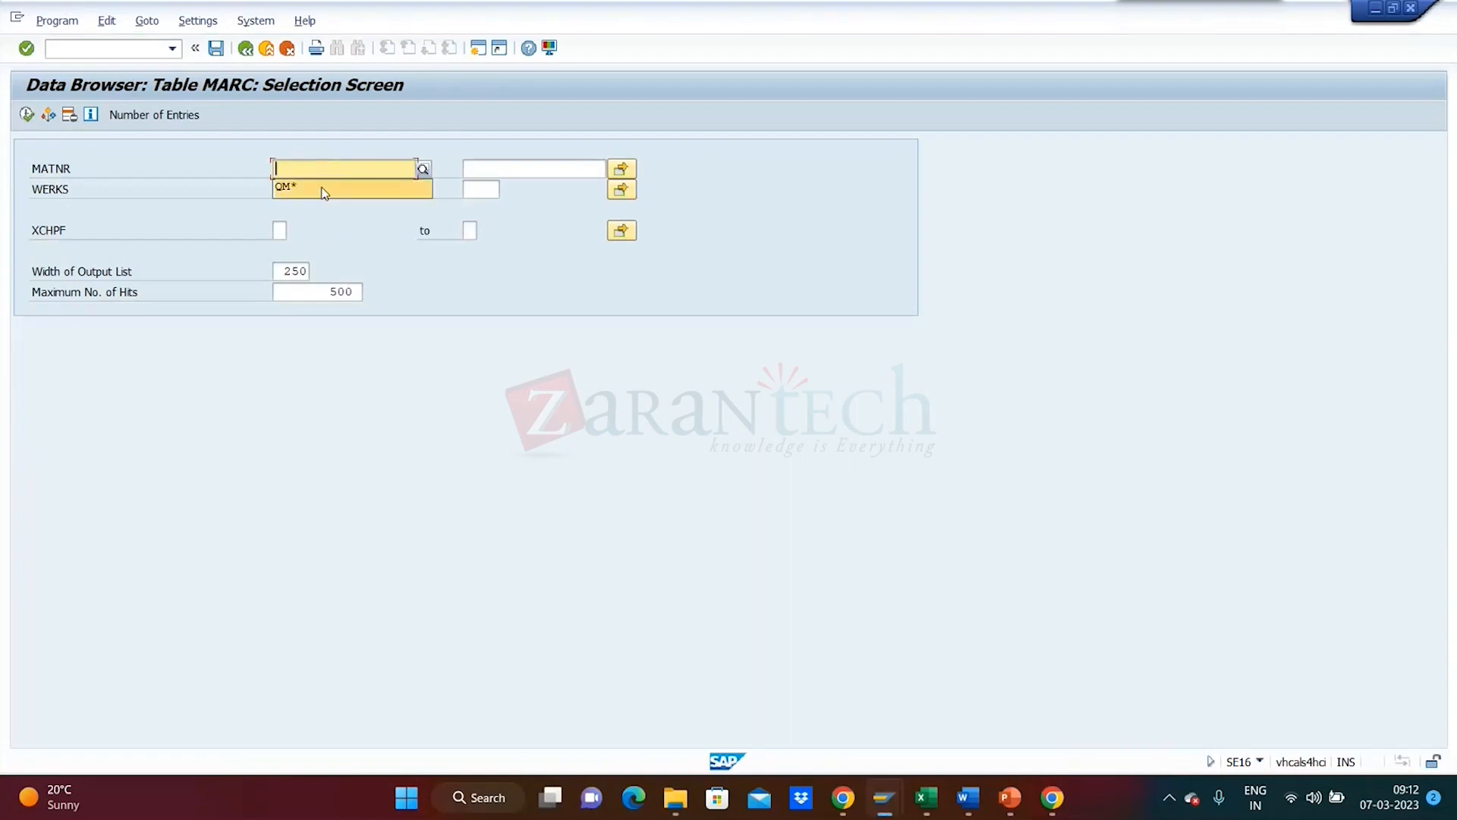
left_click(325, 193)
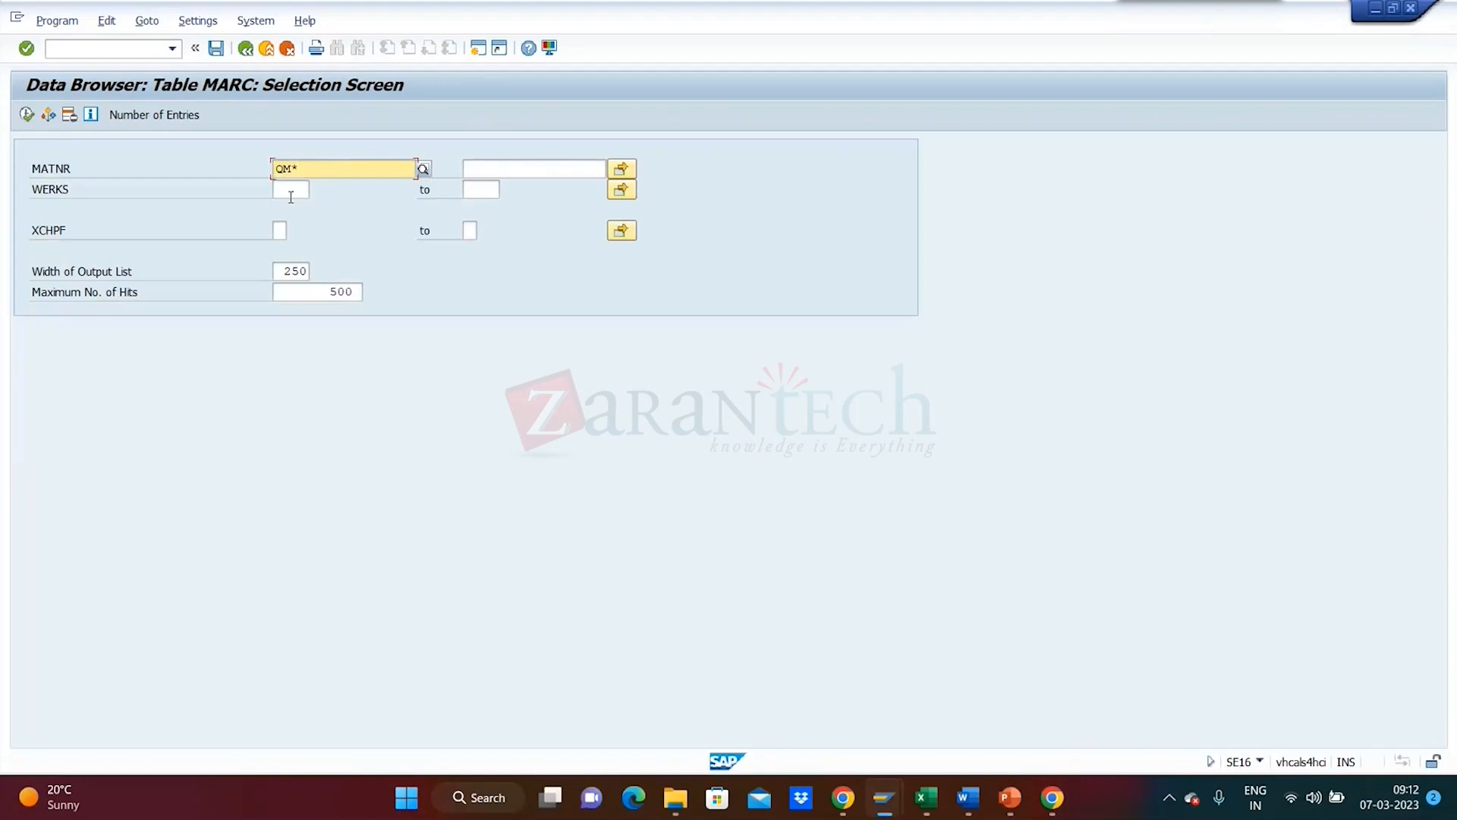
left_click(289, 189)
left_click(290, 209)
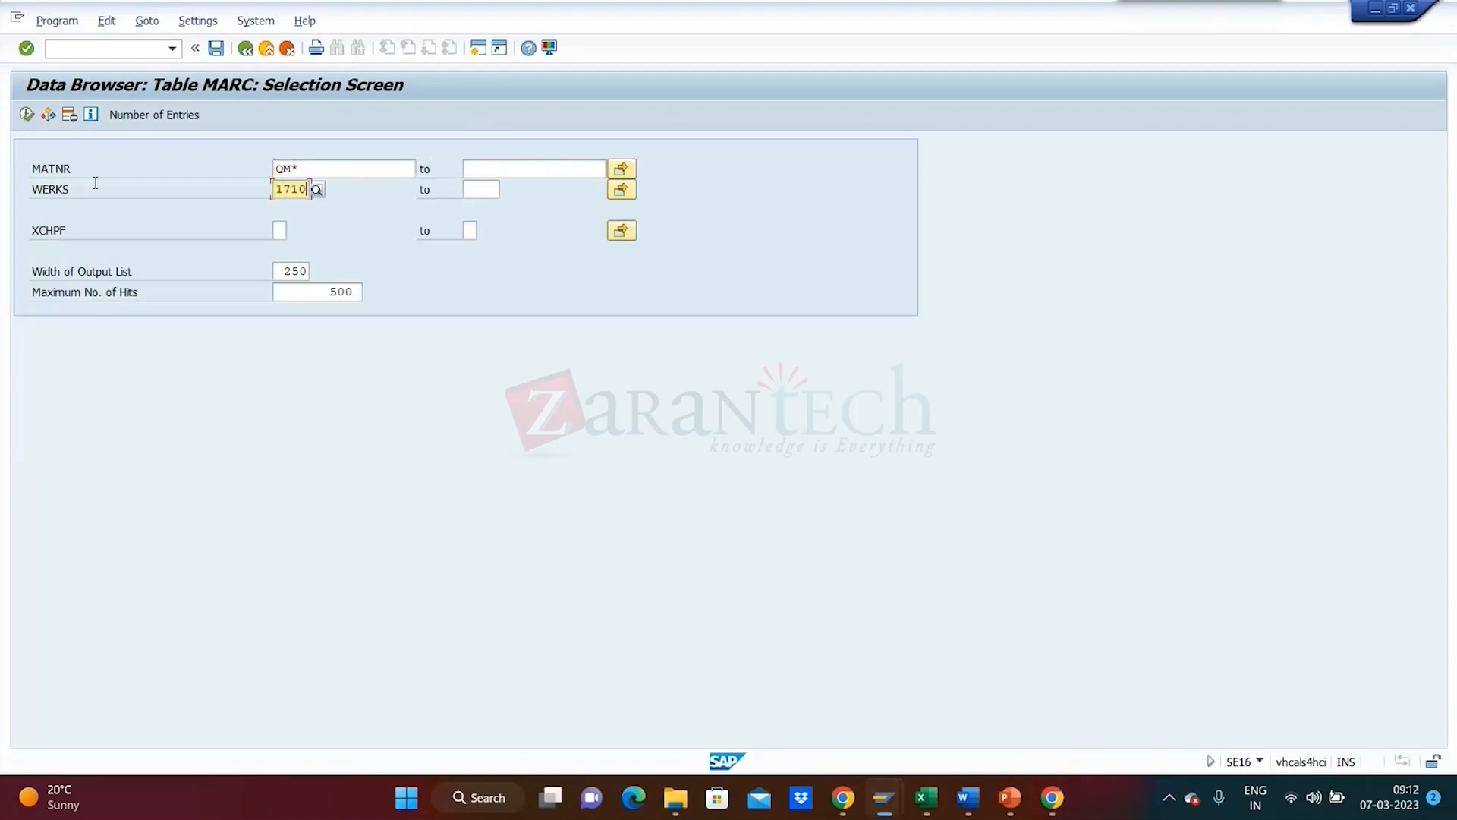
left_click(26, 115)
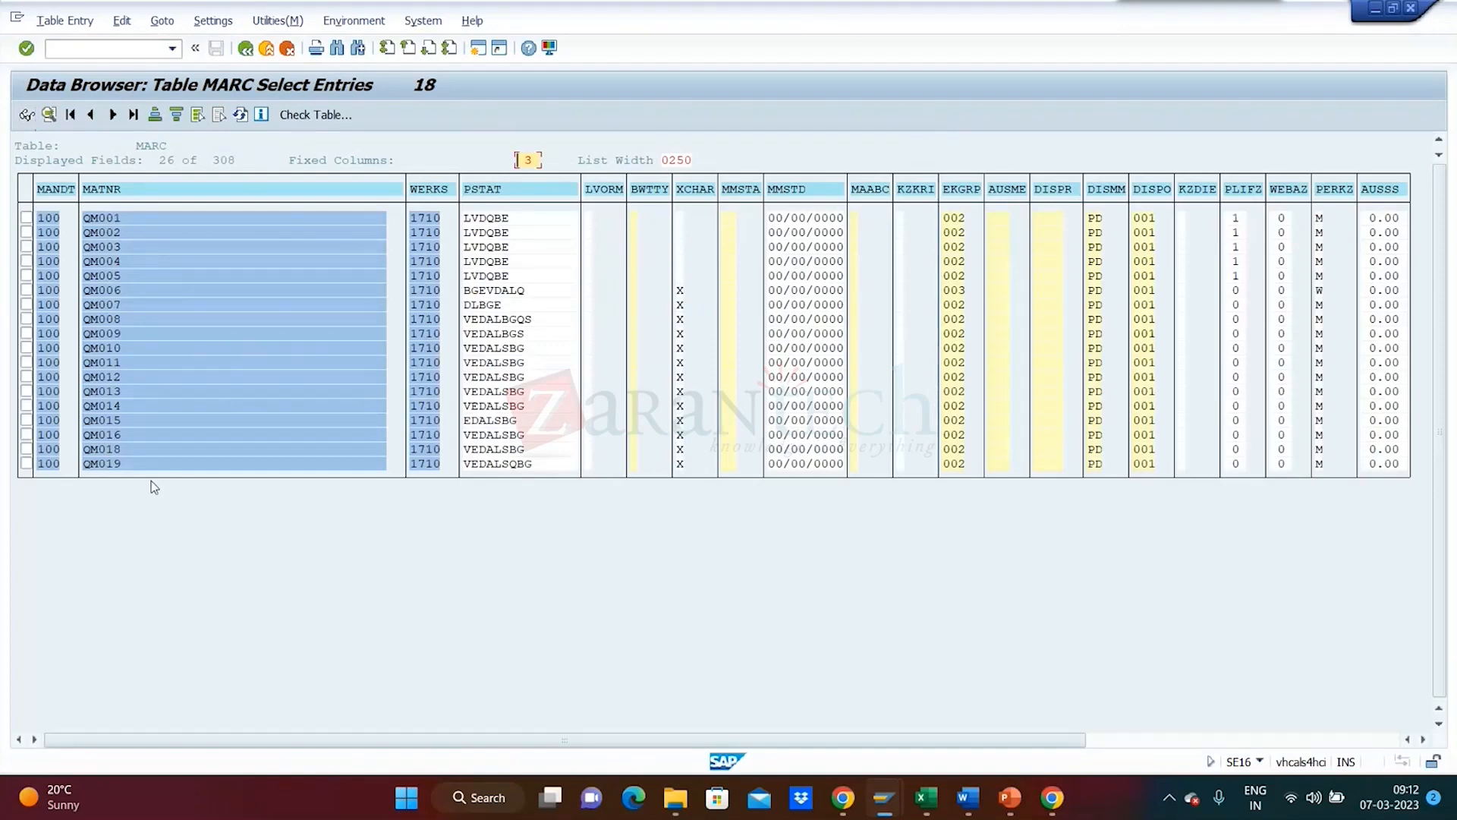
- Cancel the pending copy in the Excel workbook and return to the Word instructions
key("alt+Tab")
key("alt+Tab")
key("Tab")
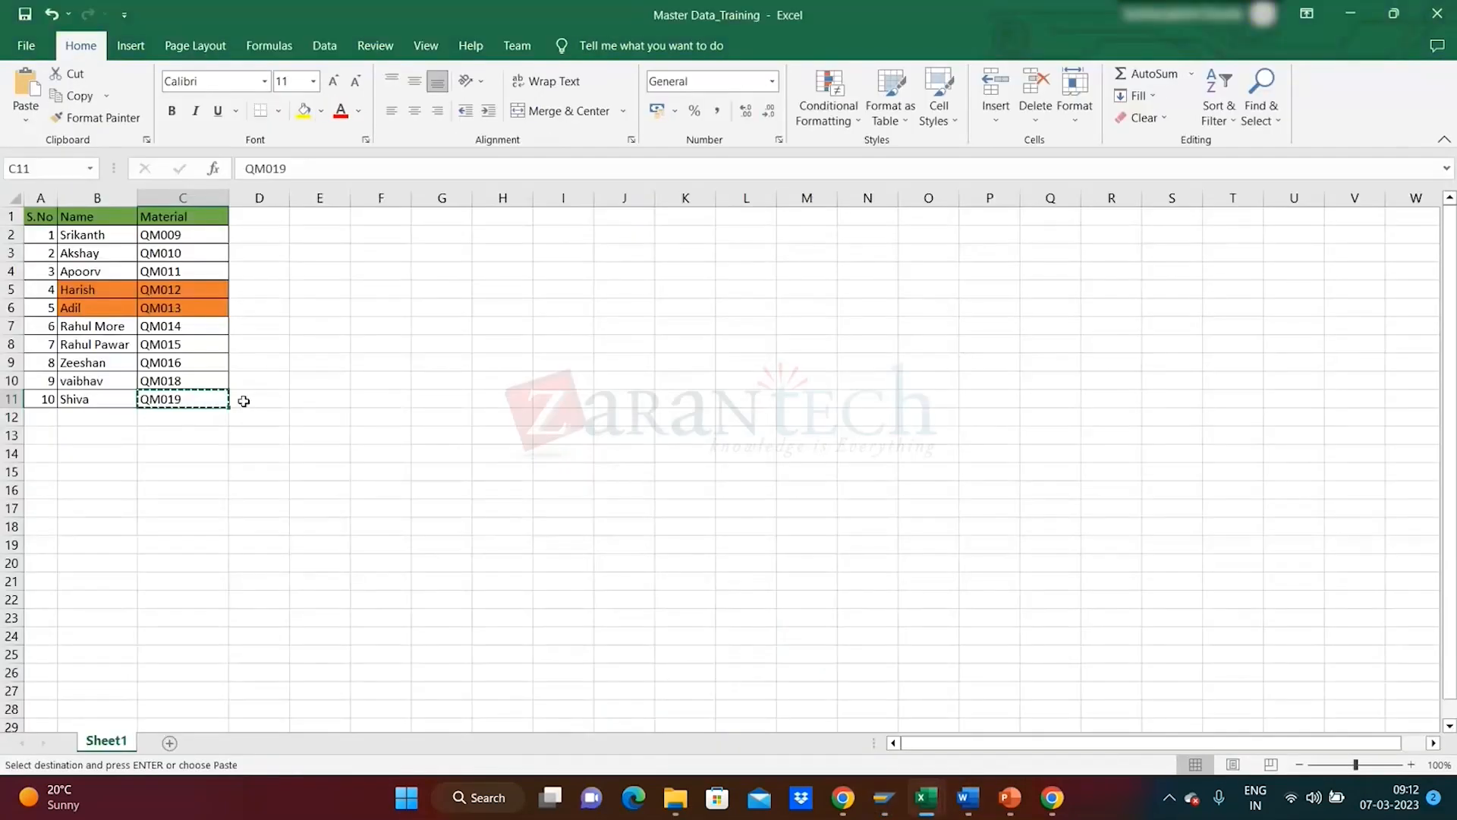
left_click(195, 441)
key("Escape")
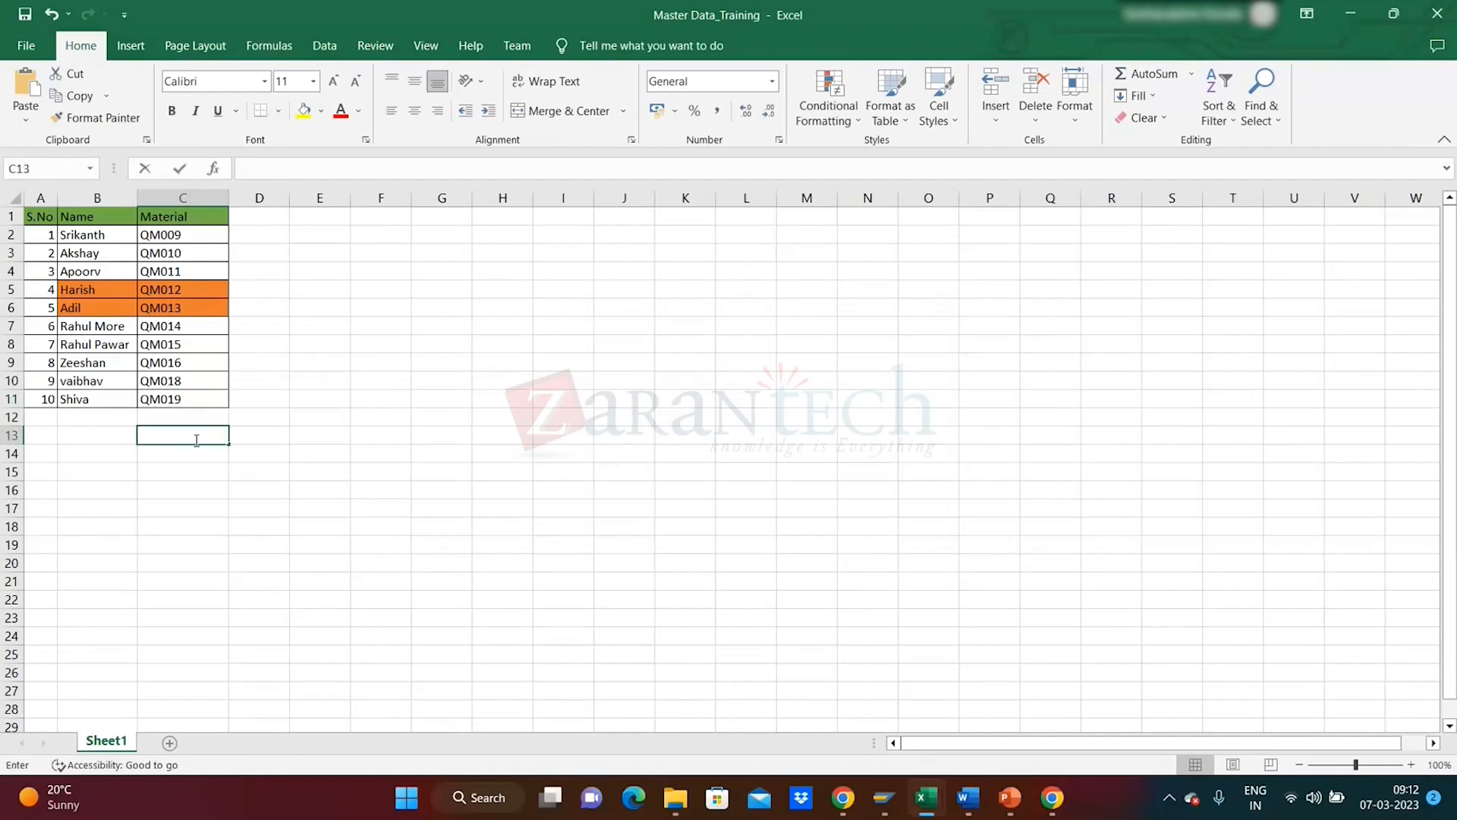
left_click(403, 388)
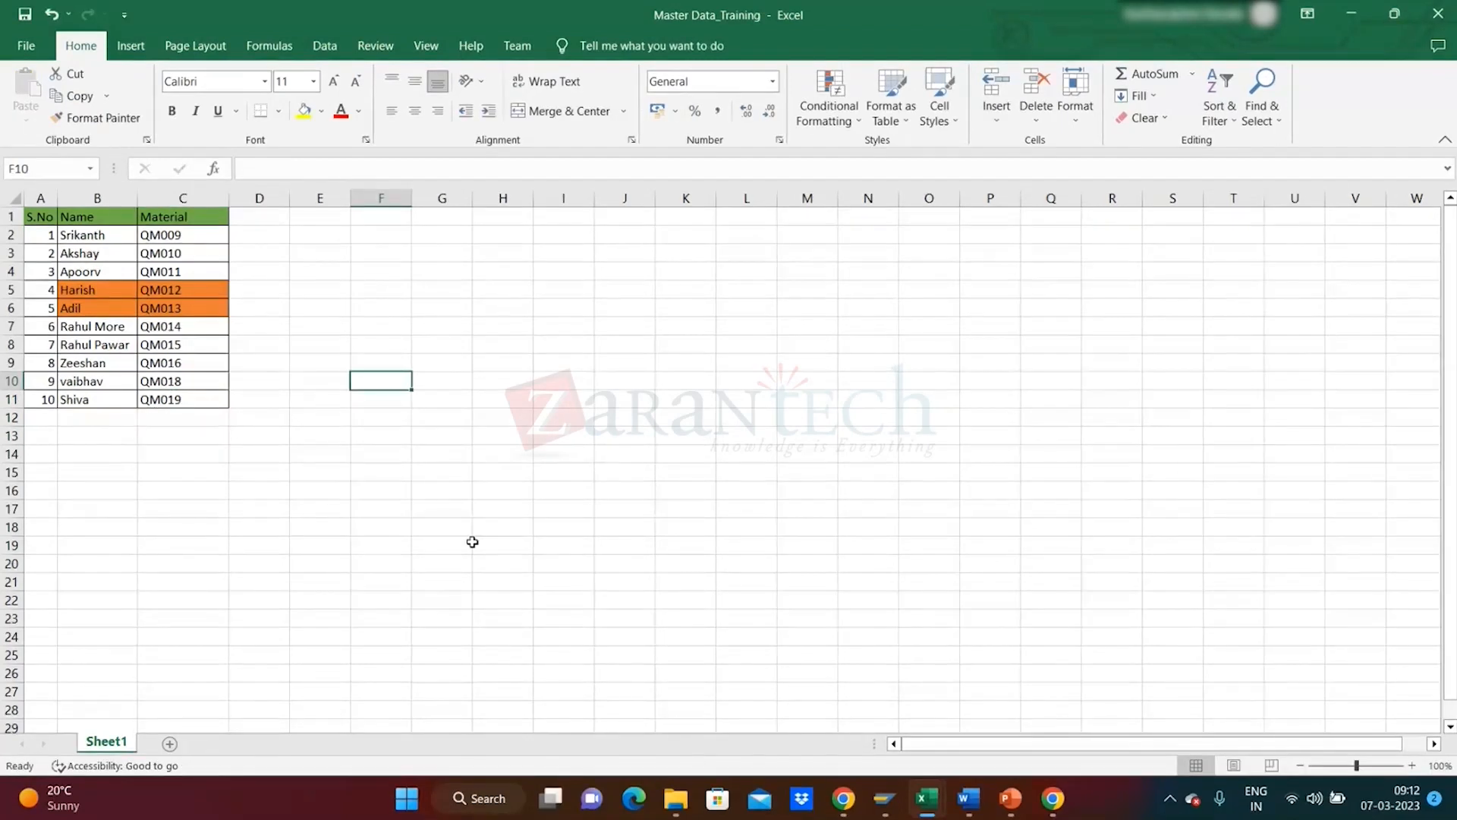
mouse_move(892, 814)
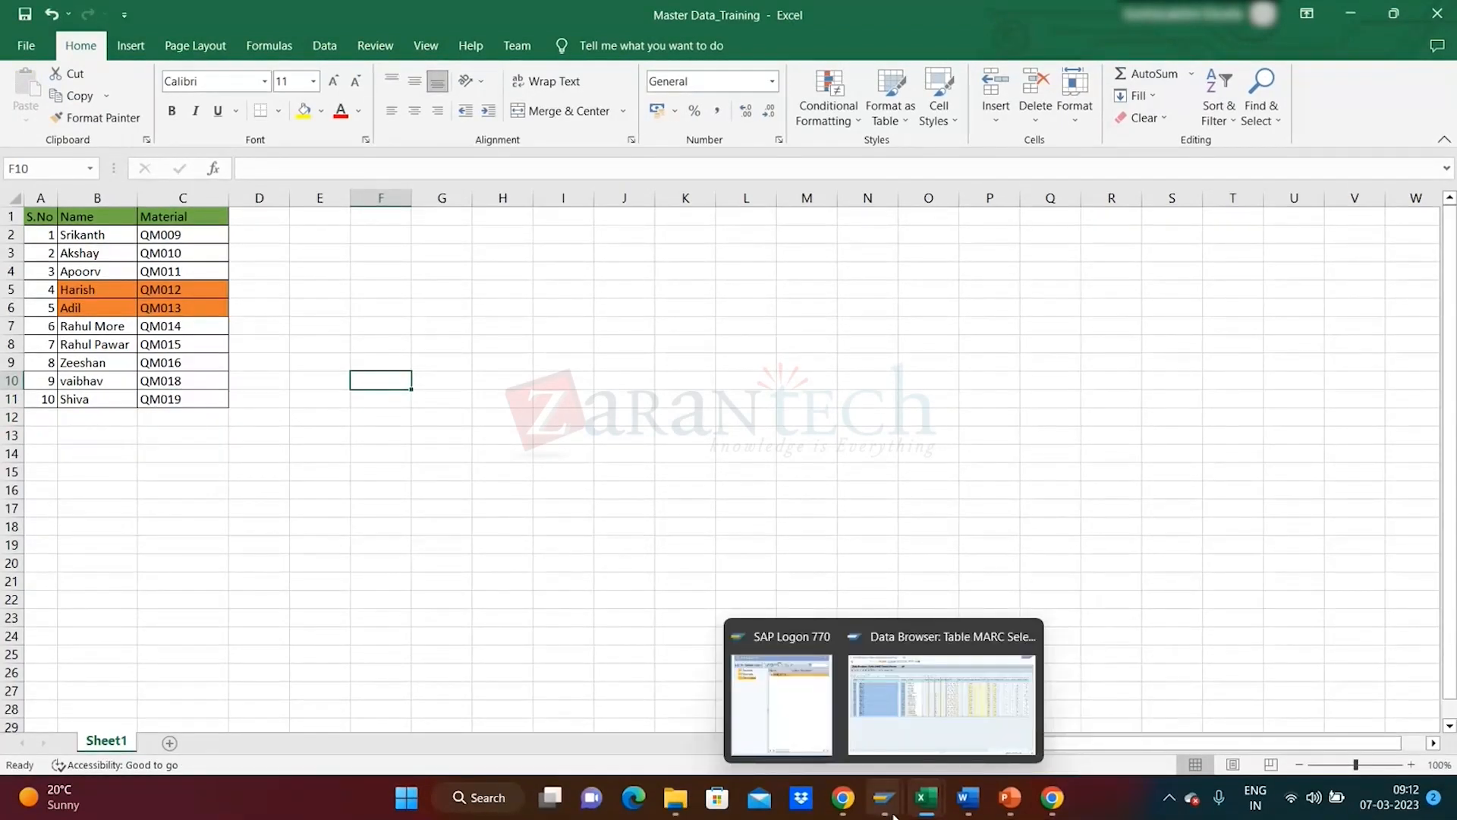
left_click(967, 797)
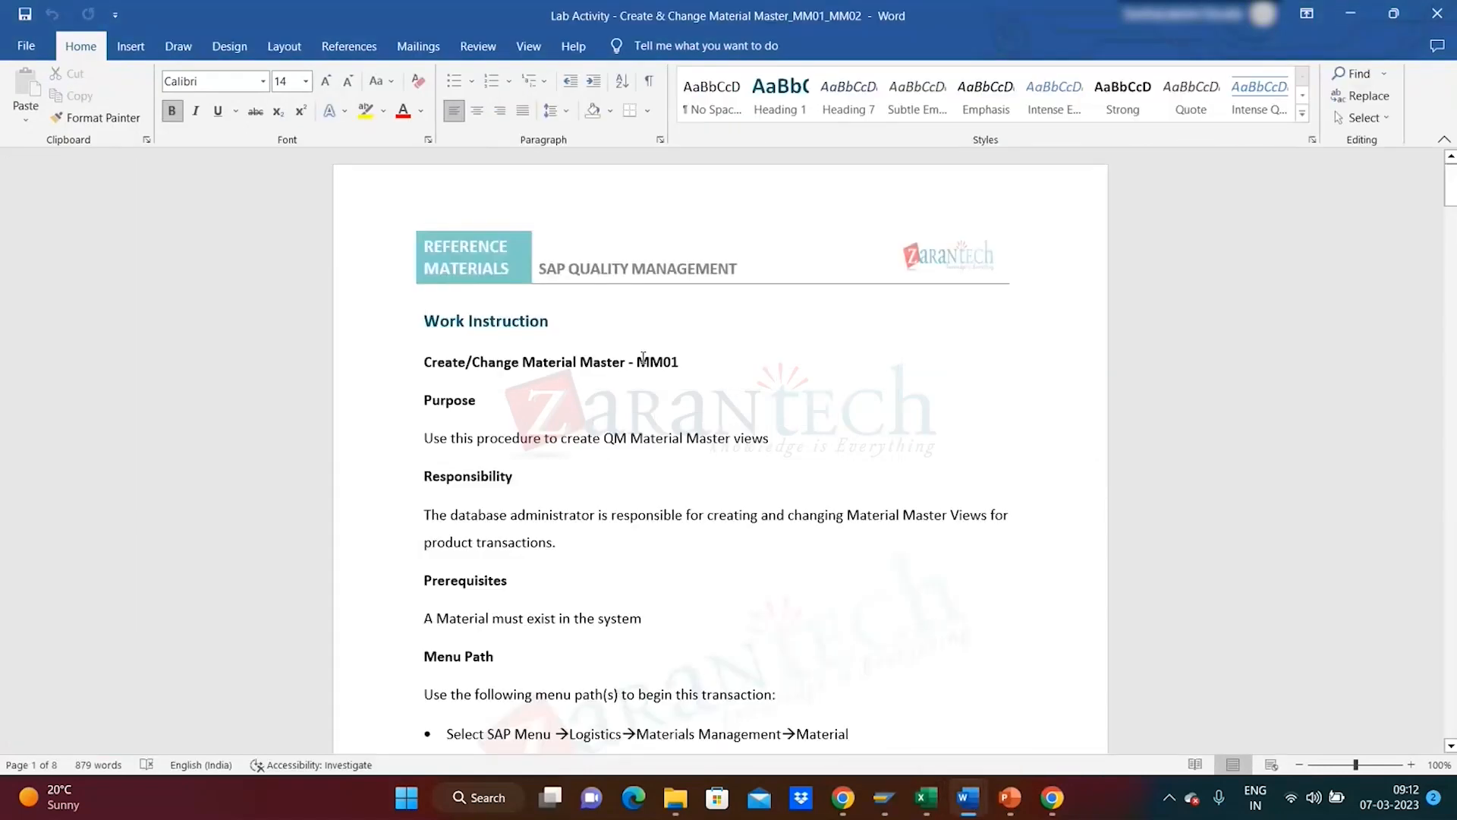
- Read the MM01 procedure, selecting the transaction code and the menu-path paragraph
left_click_drag(1451, 173, 1453, 206)
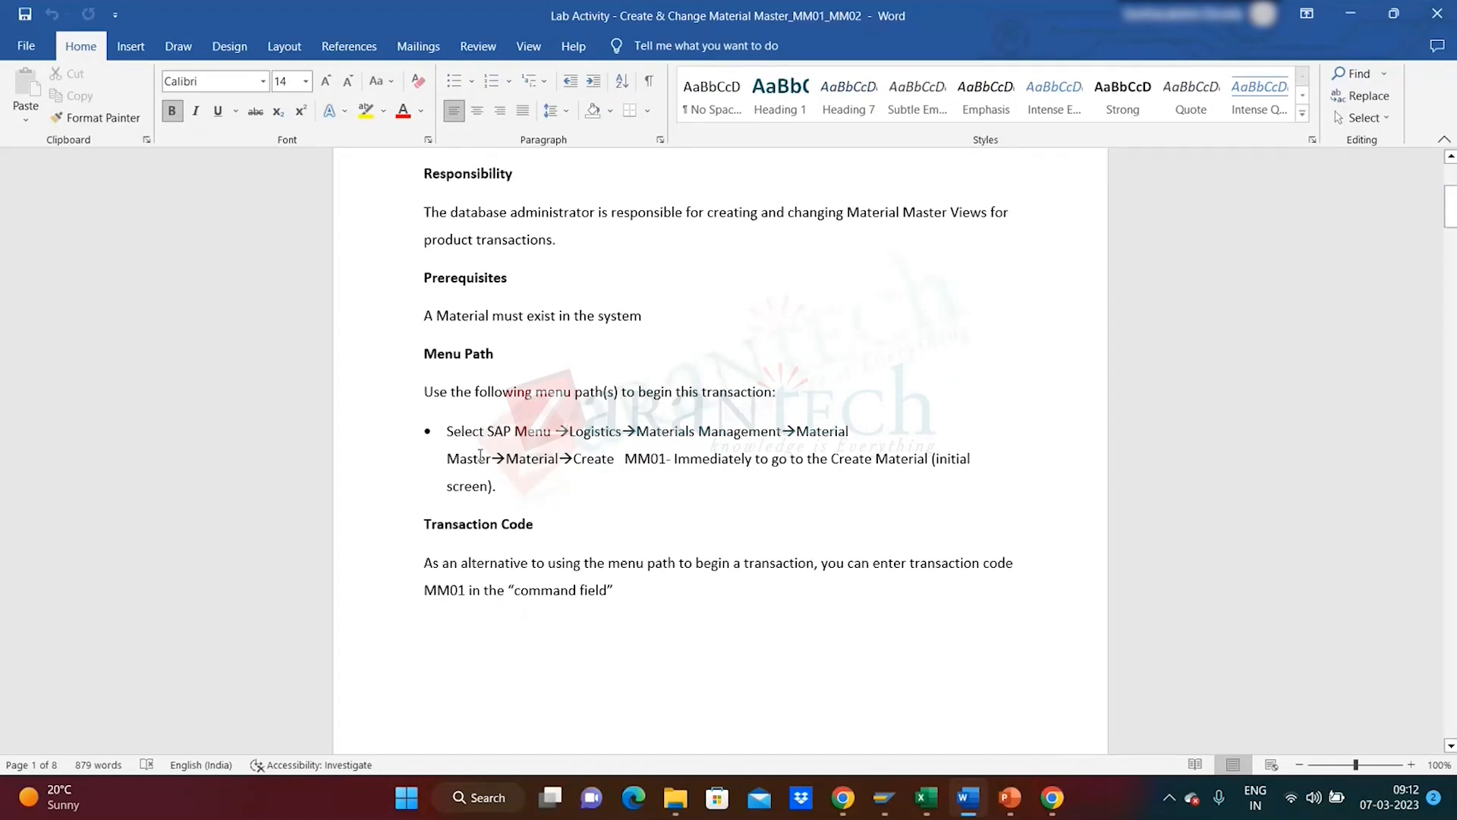
double_click(455, 590)
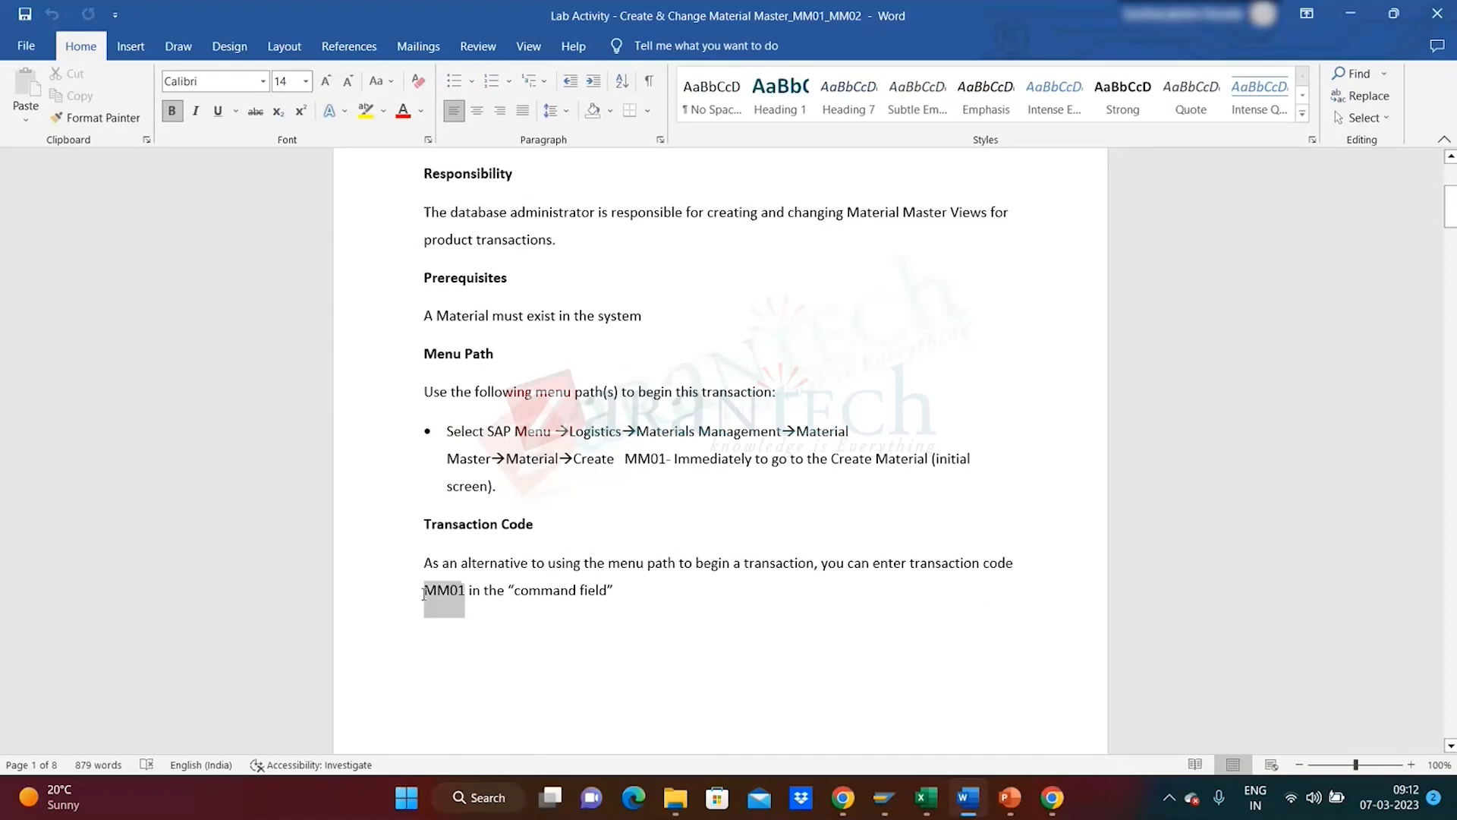
left_click(747, 483)
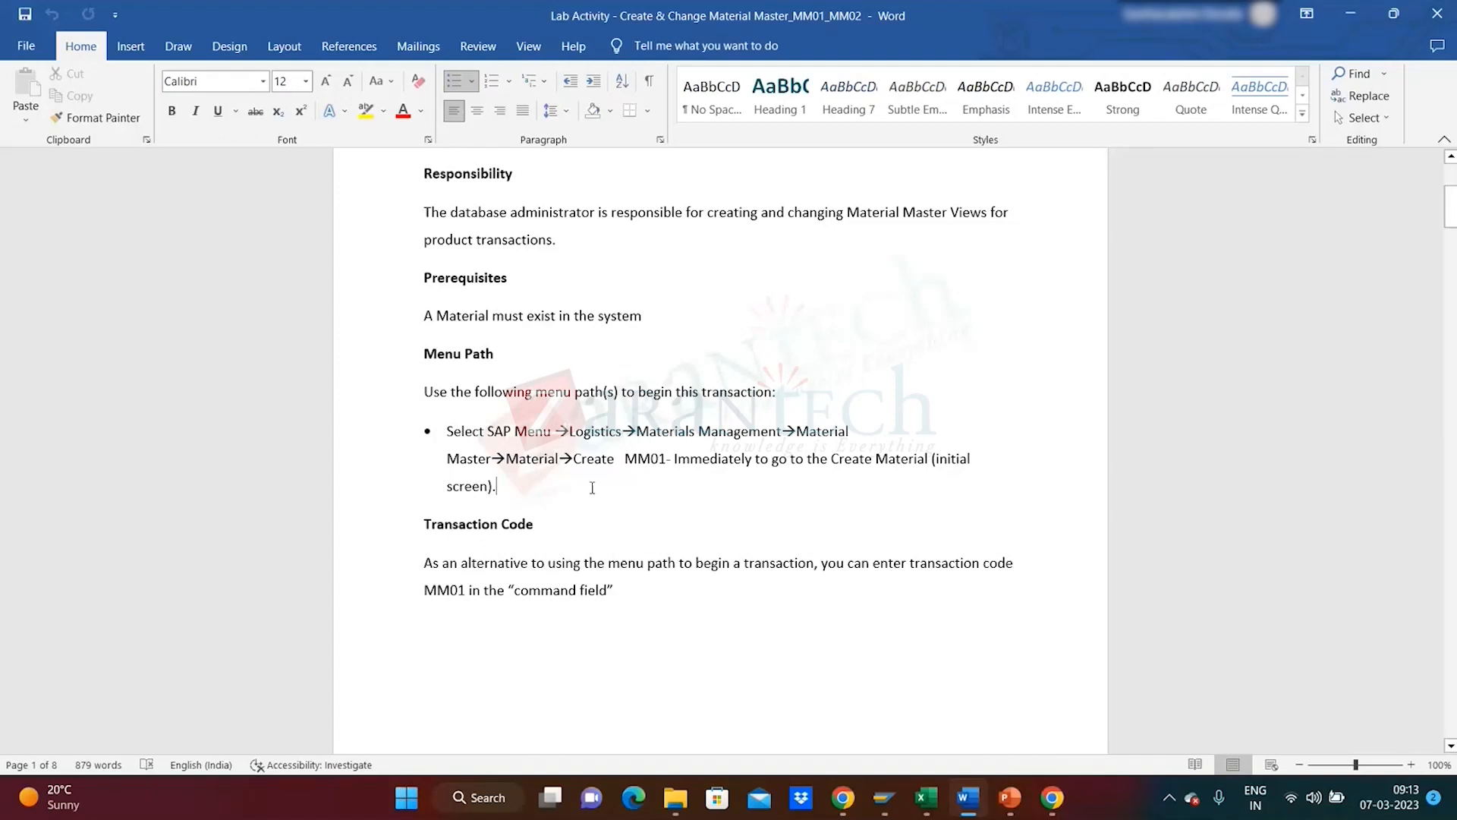
left_click_drag(507, 485, 454, 440)
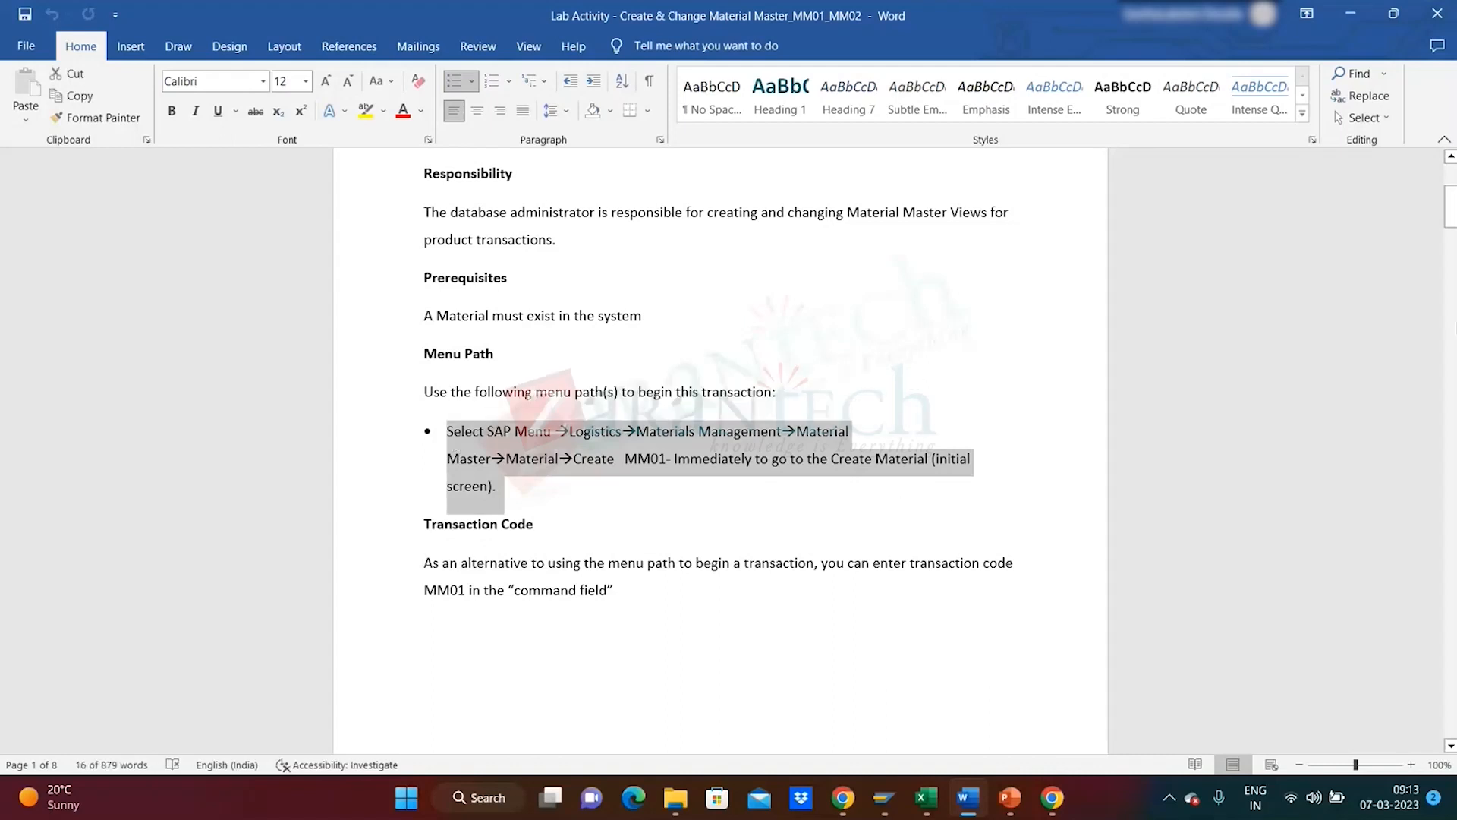
scroll(683, 417, "down", 1)
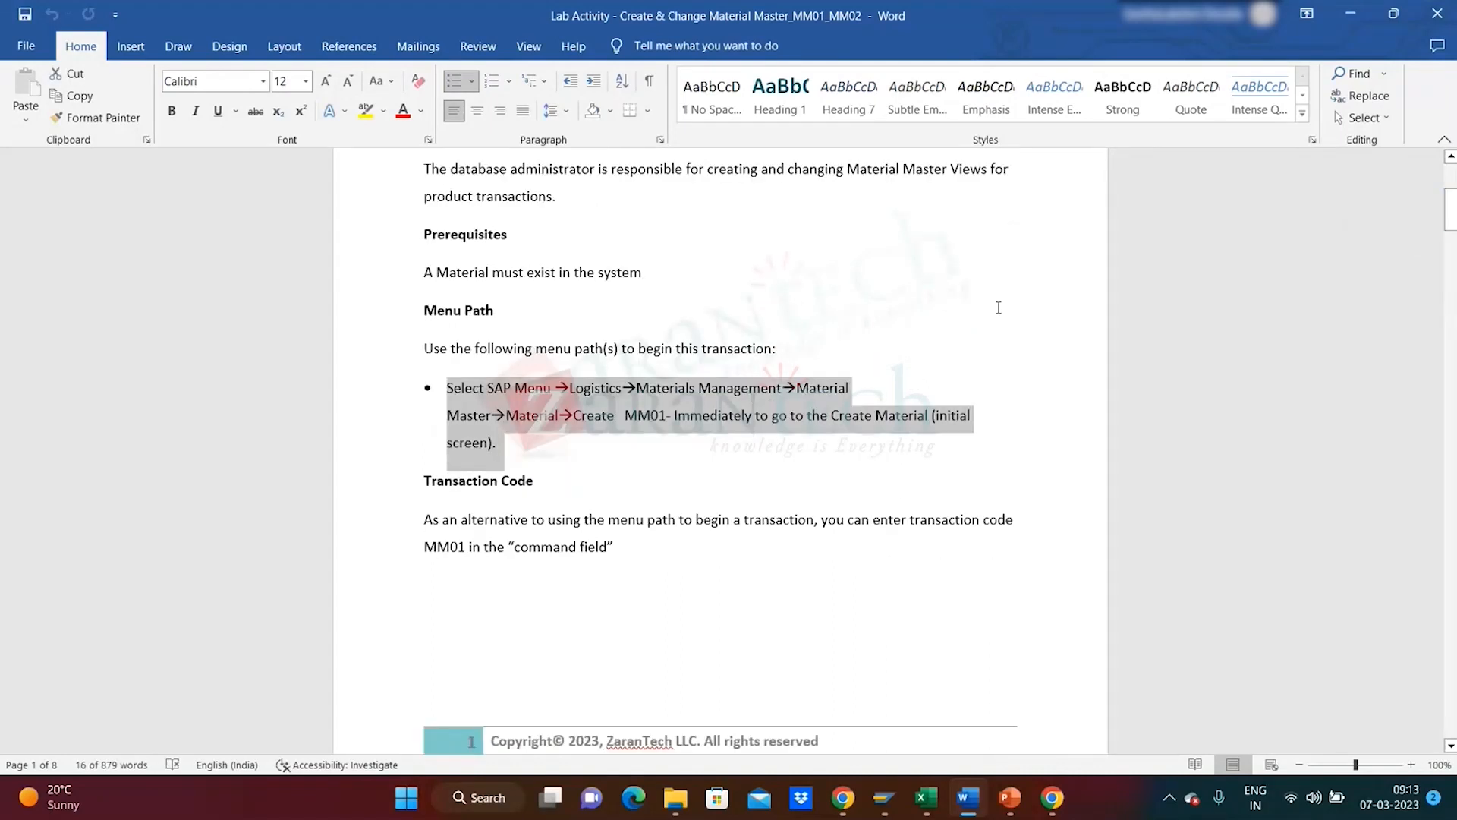
left_click(548, 440)
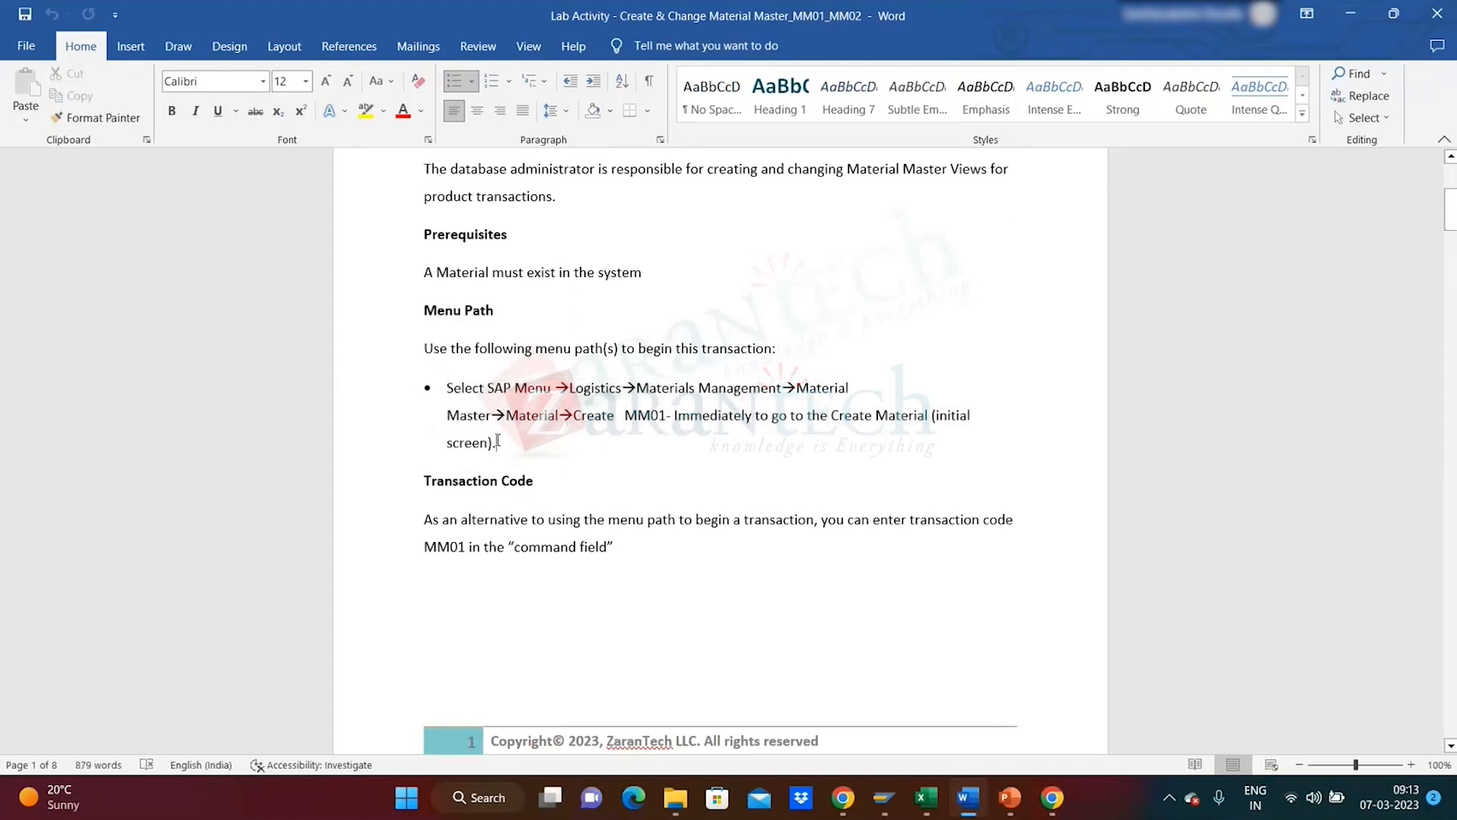
triple_click(451, 398)
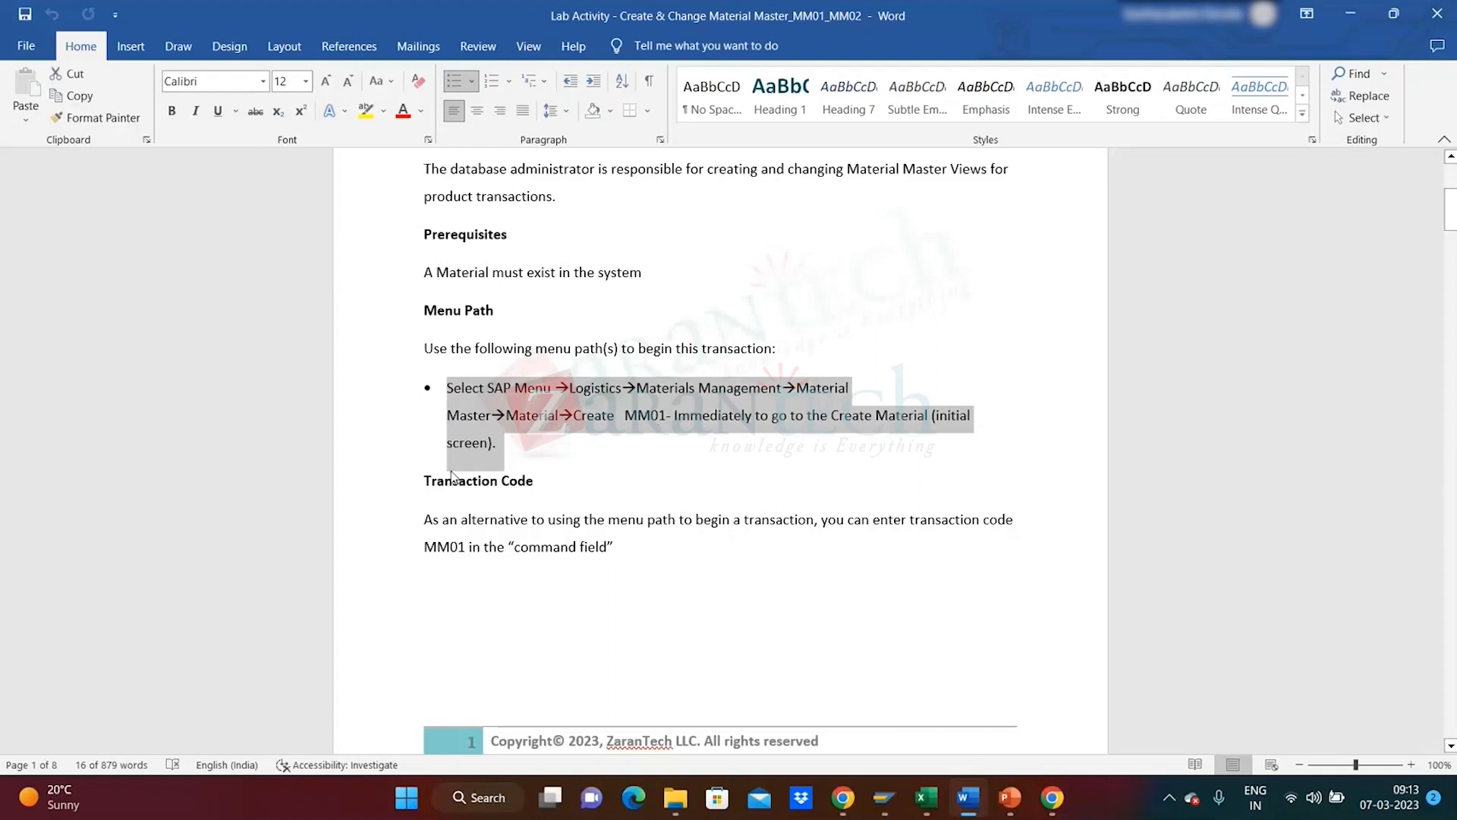
left_click_drag(1451, 219, 1453, 270)
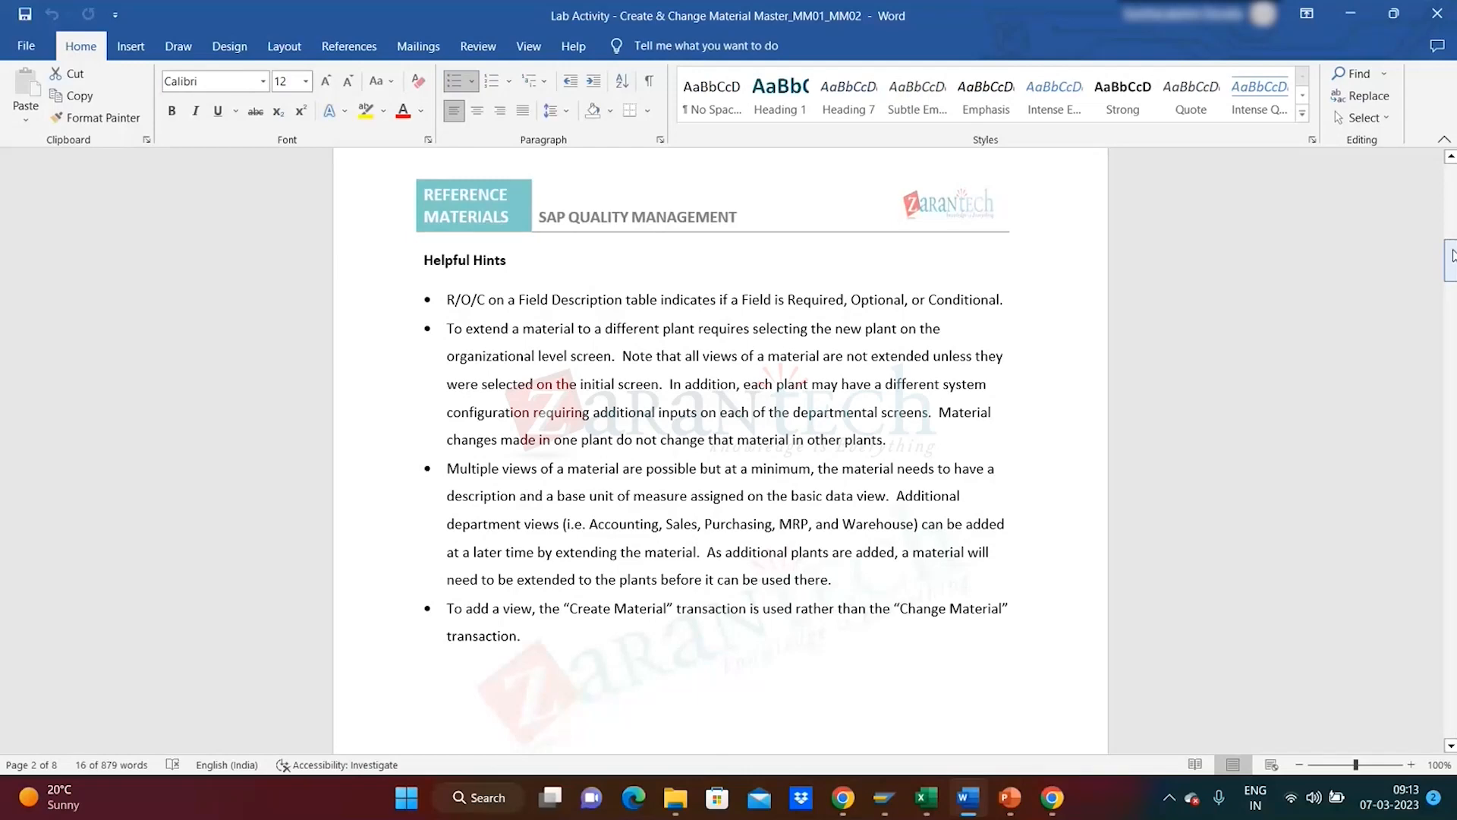
left_click_drag(1452, 255, 1452, 327)
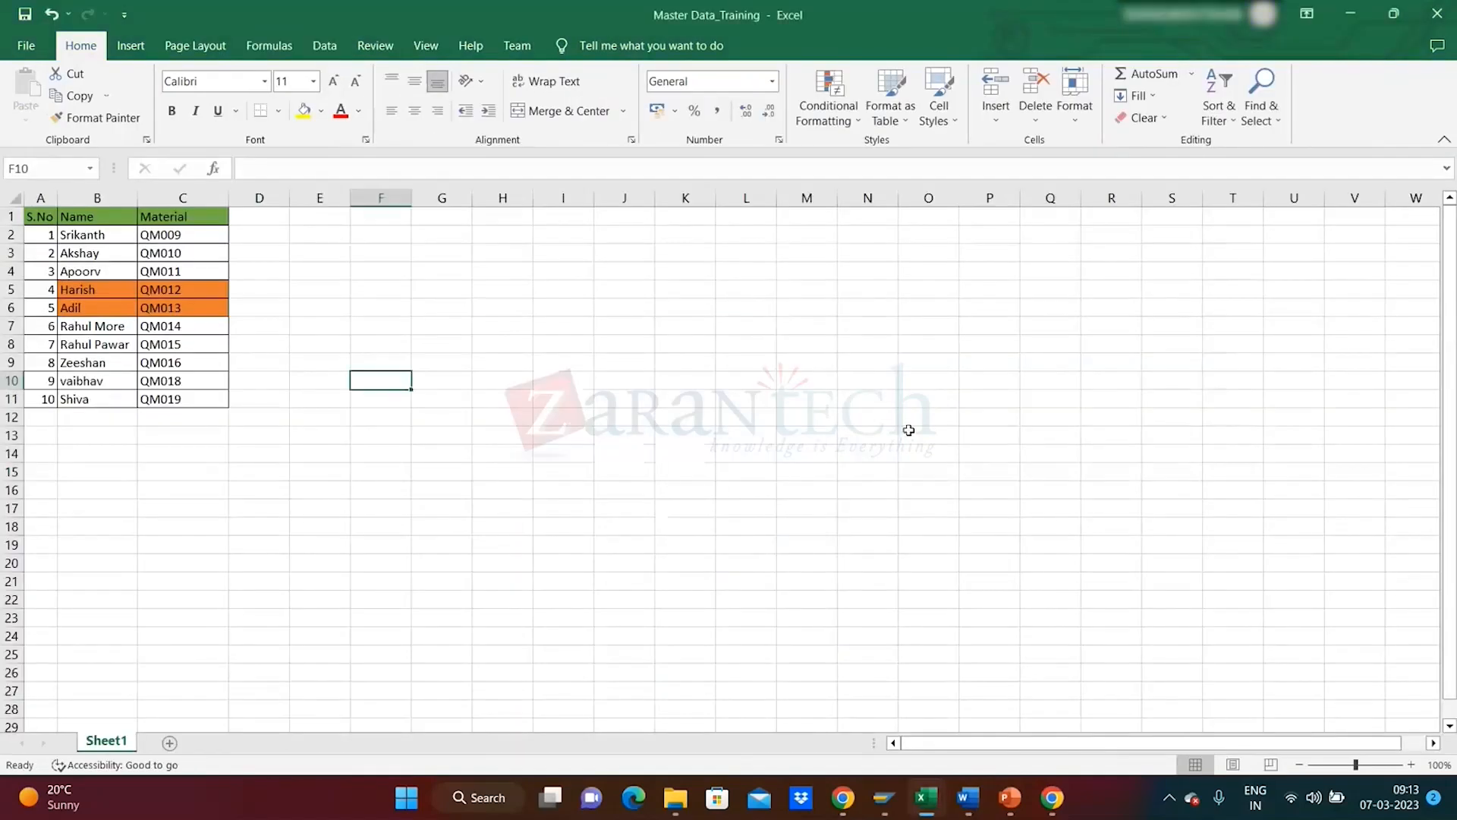
- Bring the SAP MARC table listing back to the front
key("alt+Tab")
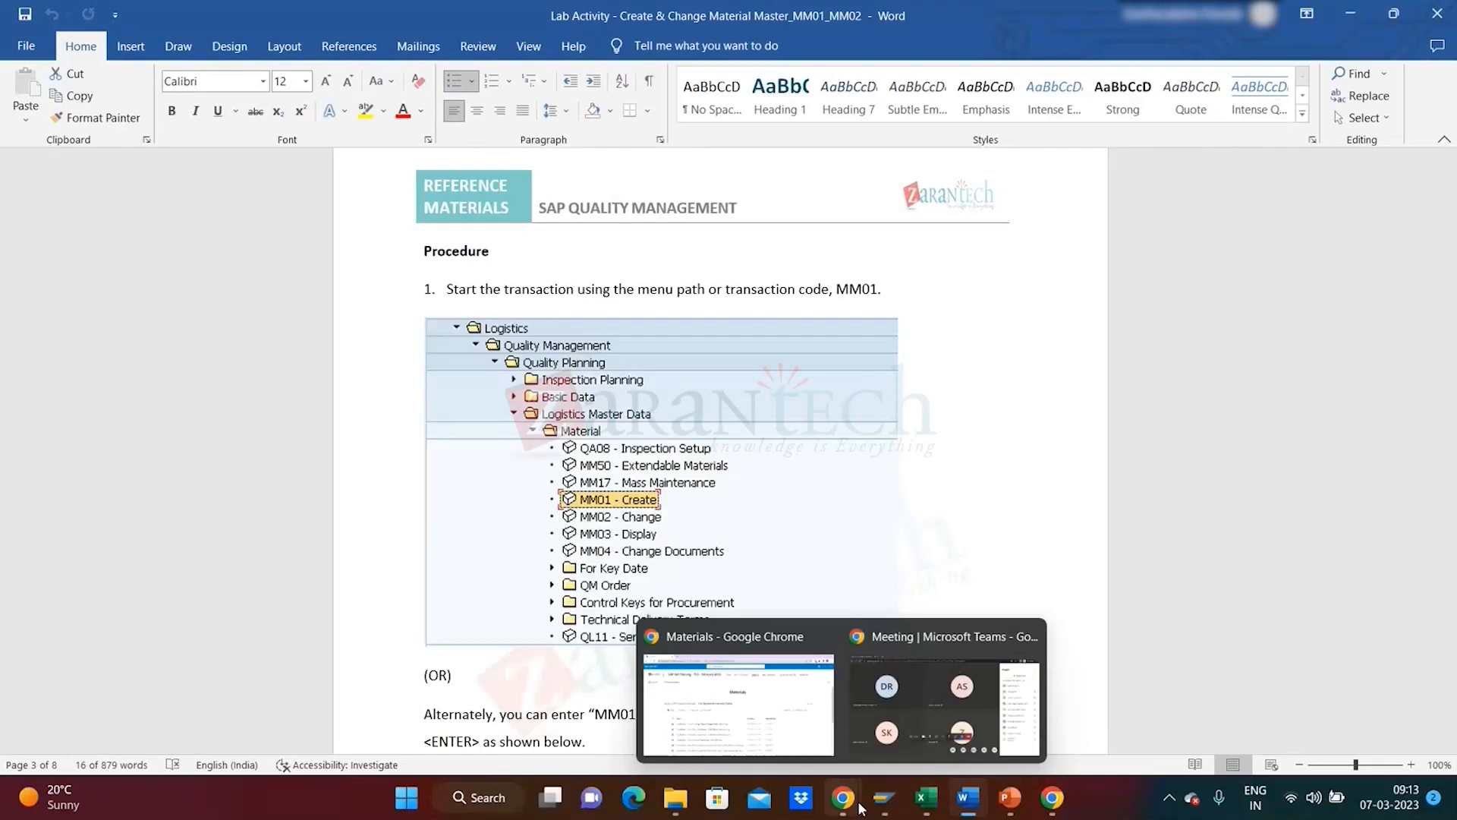
mouse_move(872, 810)
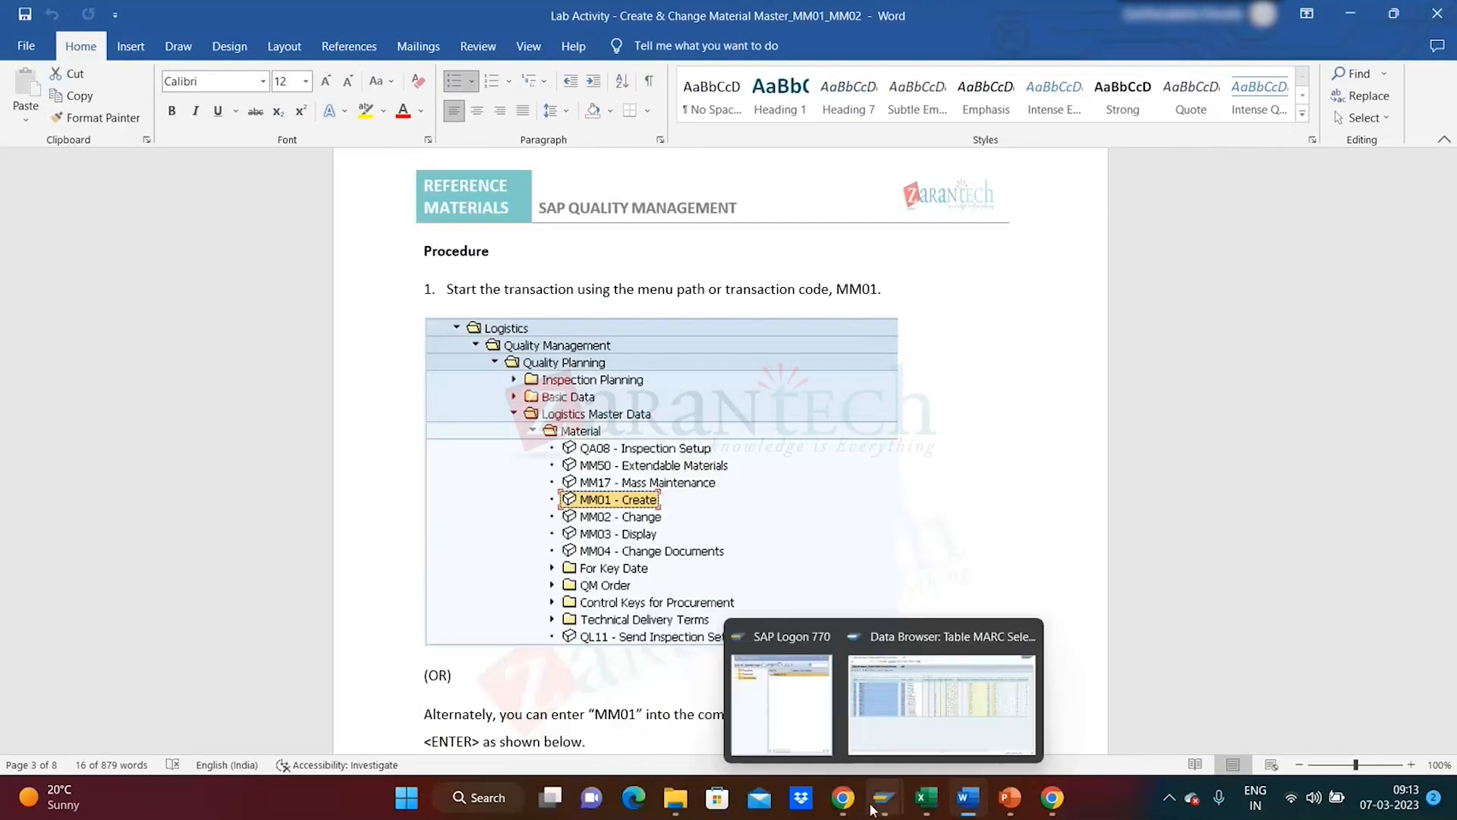
left_click(935, 728)
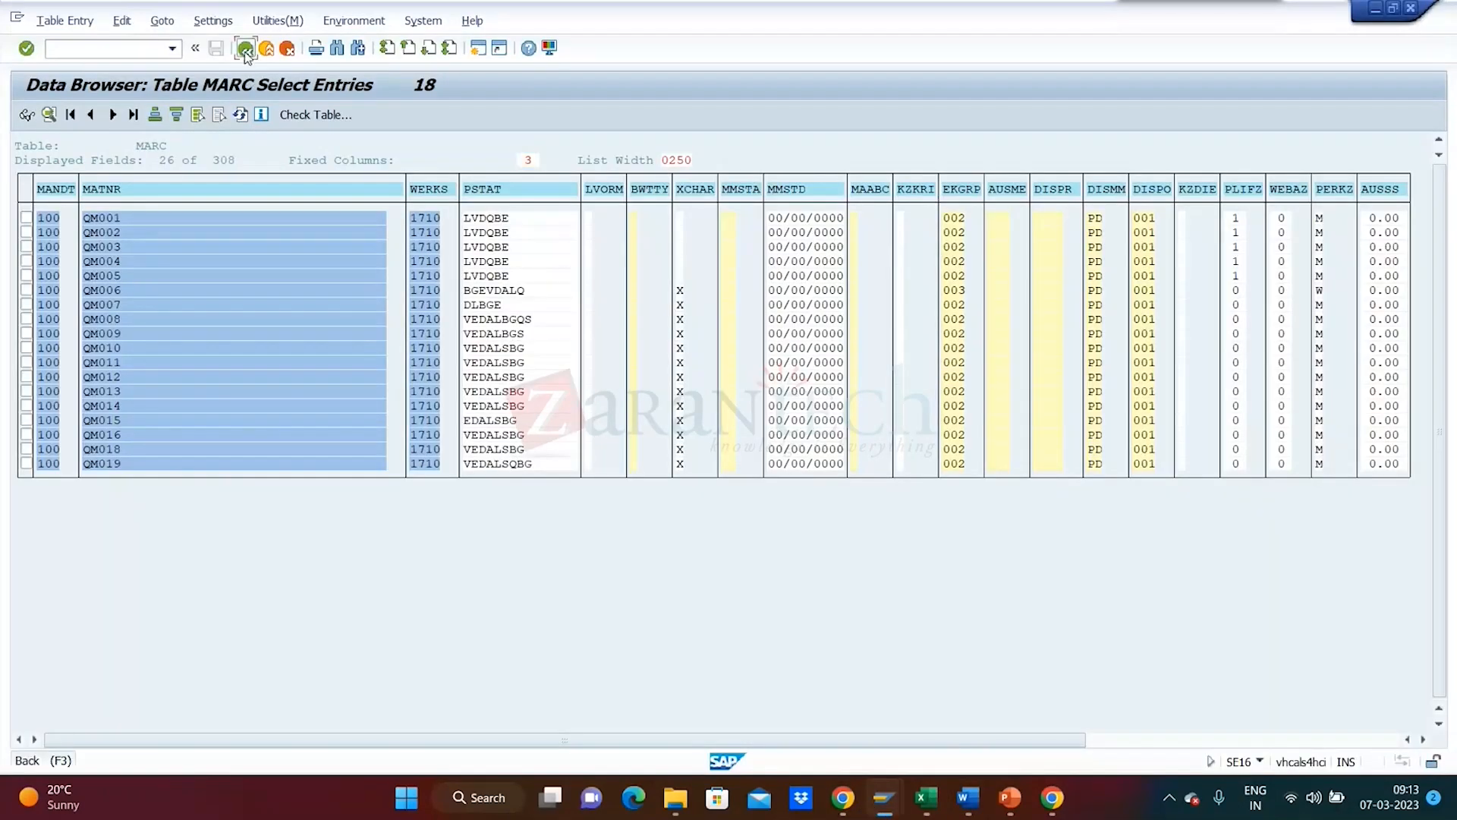
- Leave the MARC browser and start the Change Material transaction with /nmm02
left_click(244, 49)
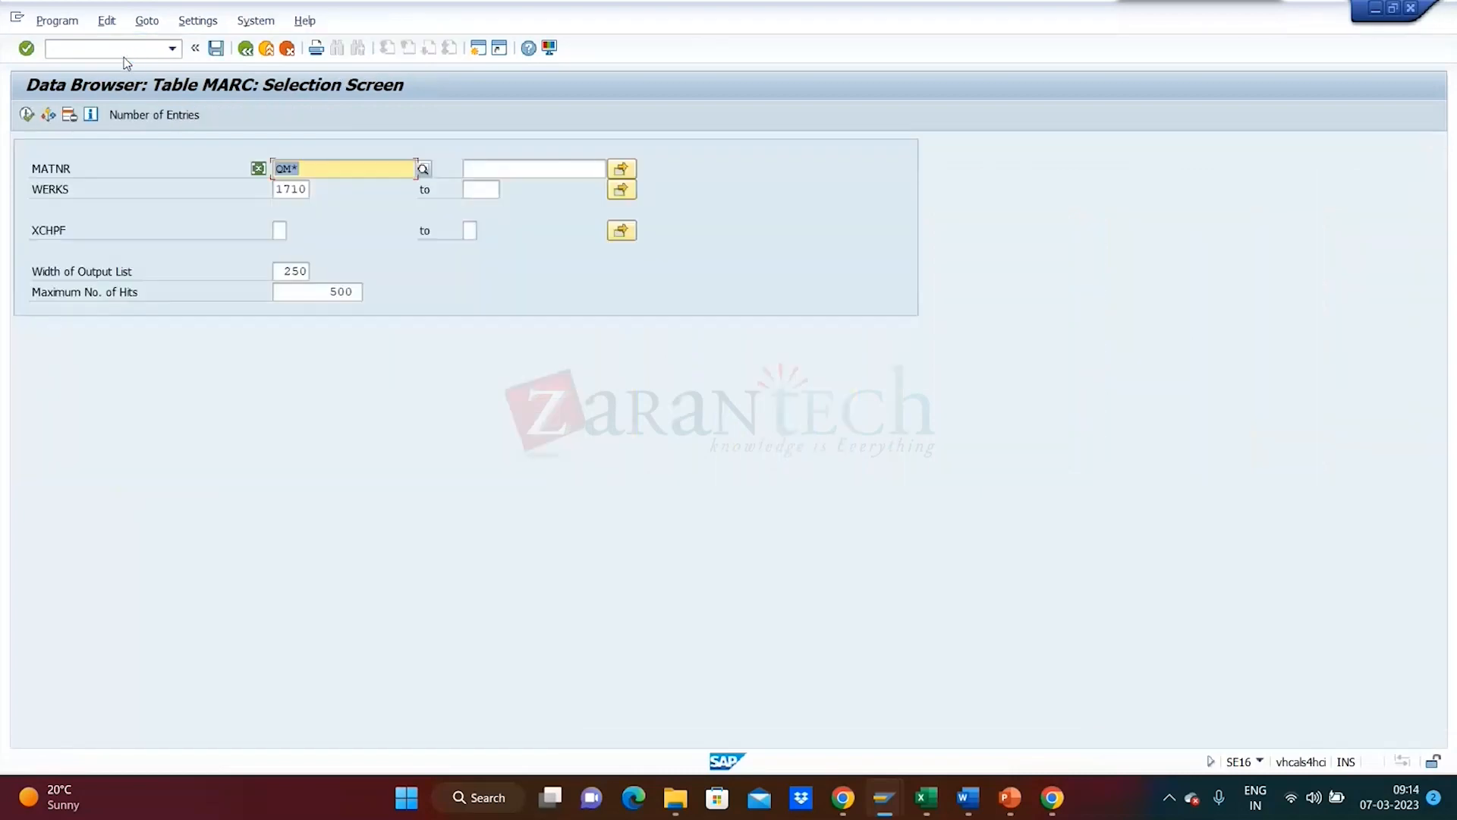
left_click(119, 49)
type("mm02")
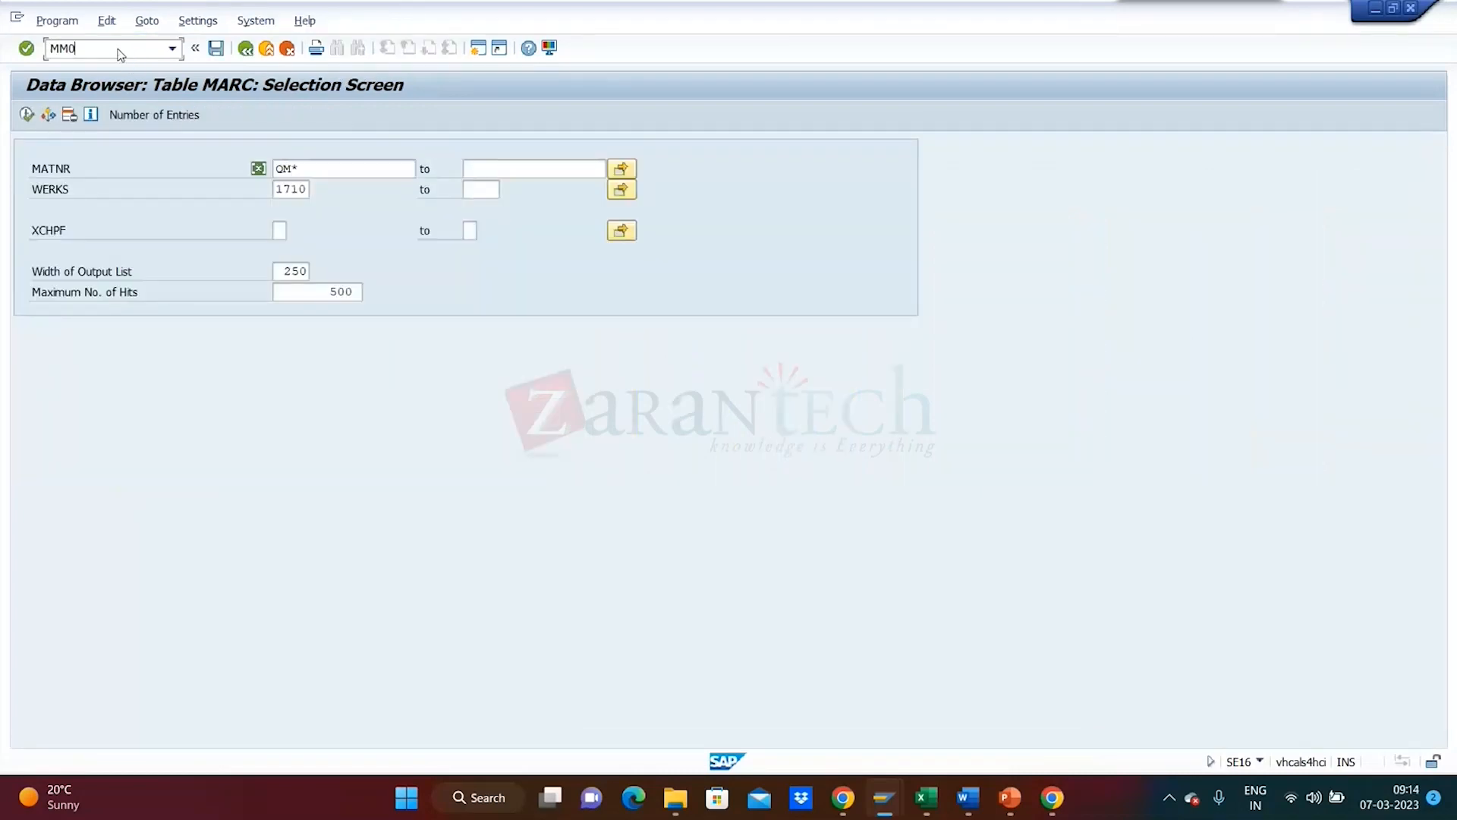
key("Return")
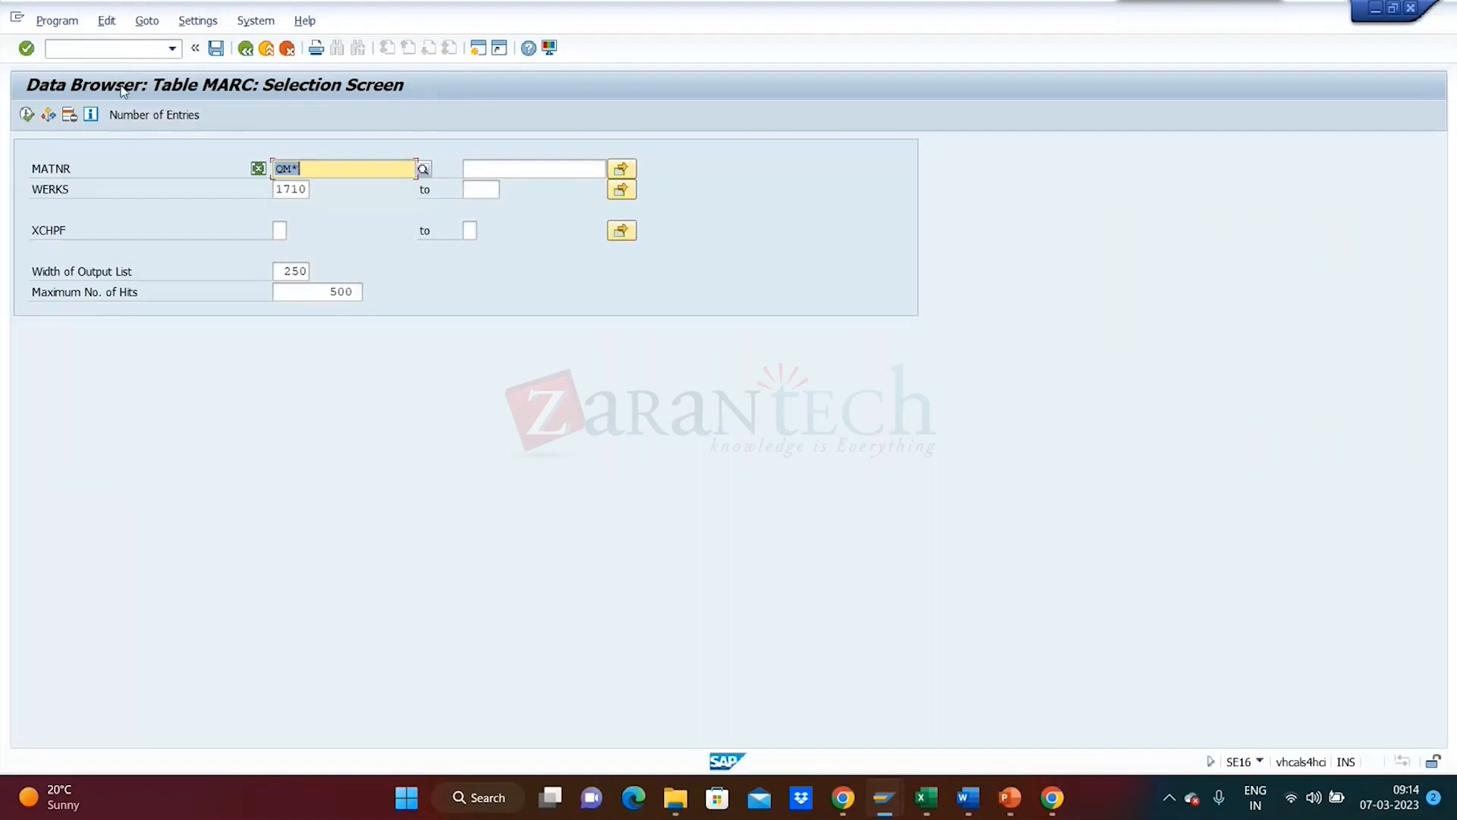
left_click(111, 57)
type("/")
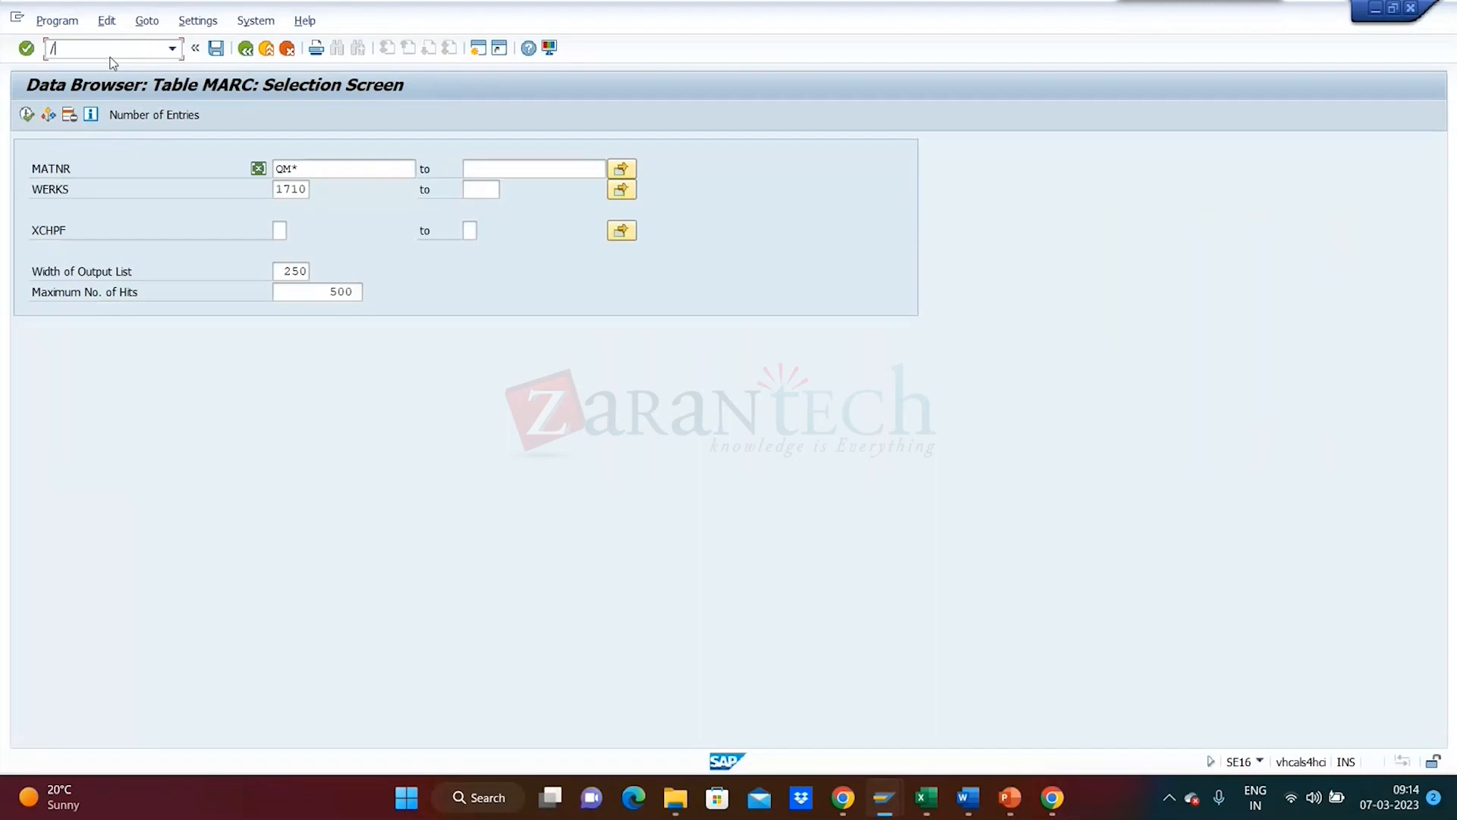
type("nmm02")
key("Return")
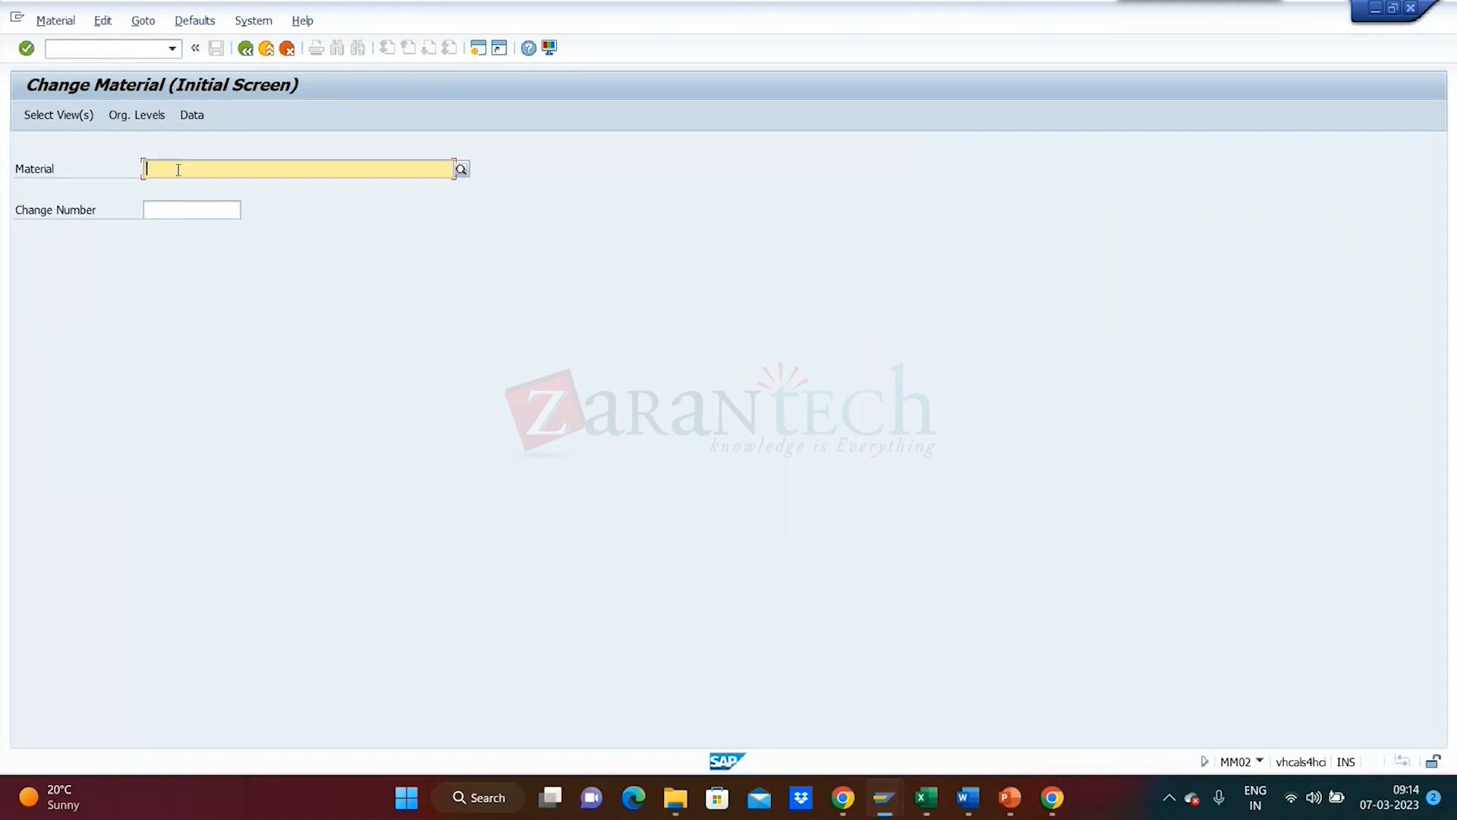
- Enter material QM009, scroll the Select View(s) list, and close it without choosing views
type("QM0")
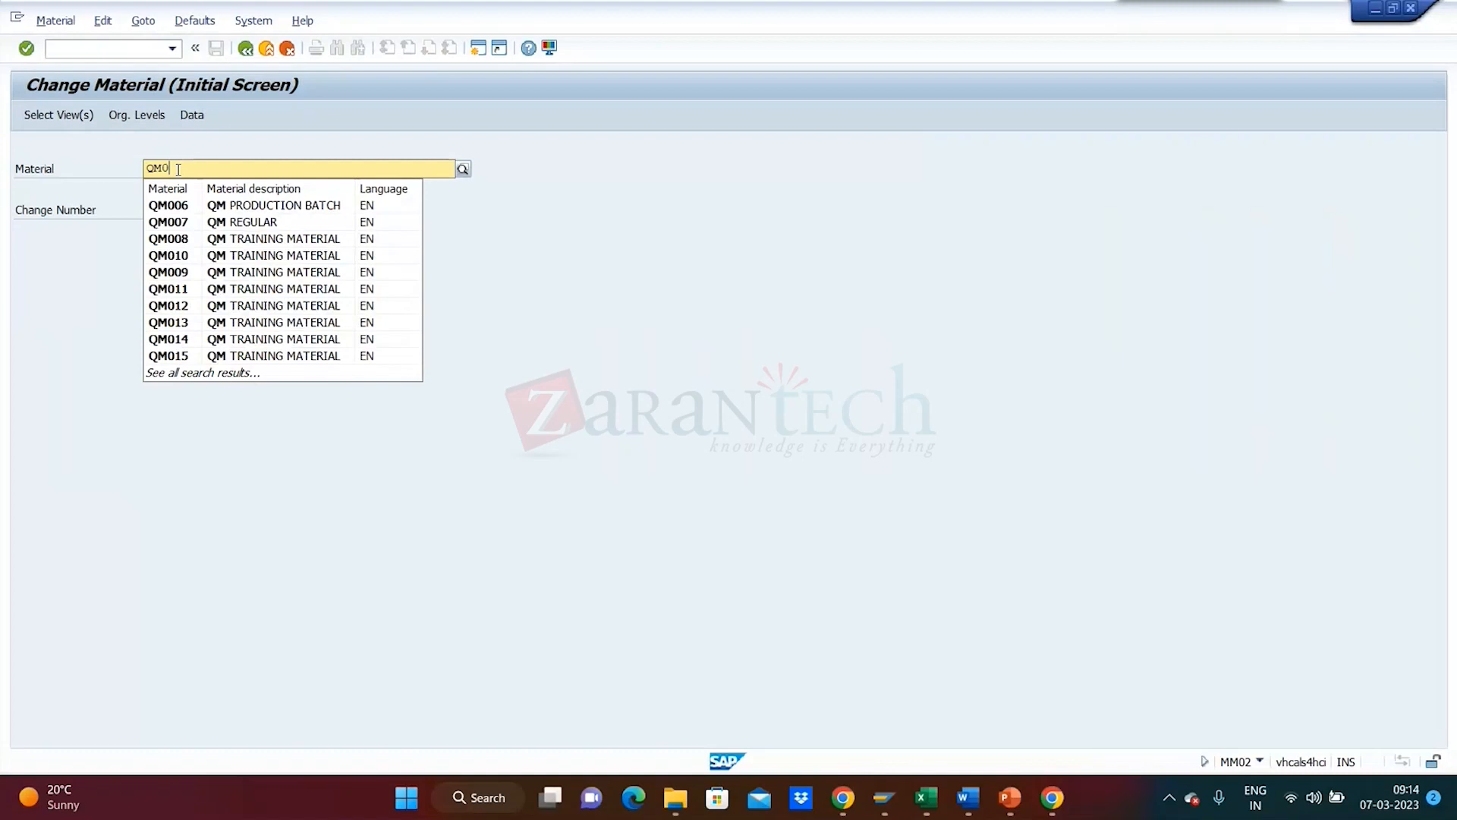
type("0")
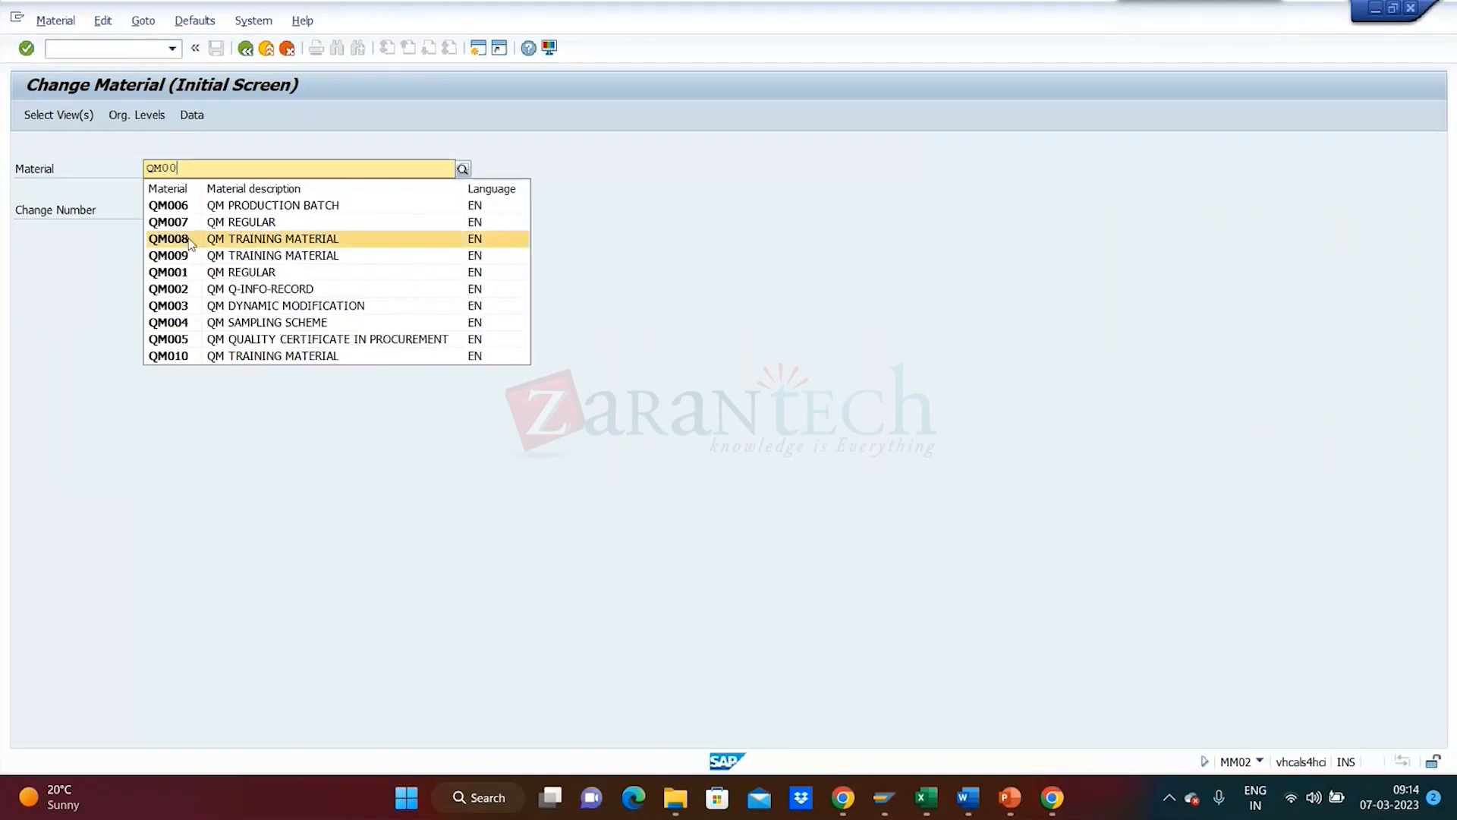
left_click(190, 255)
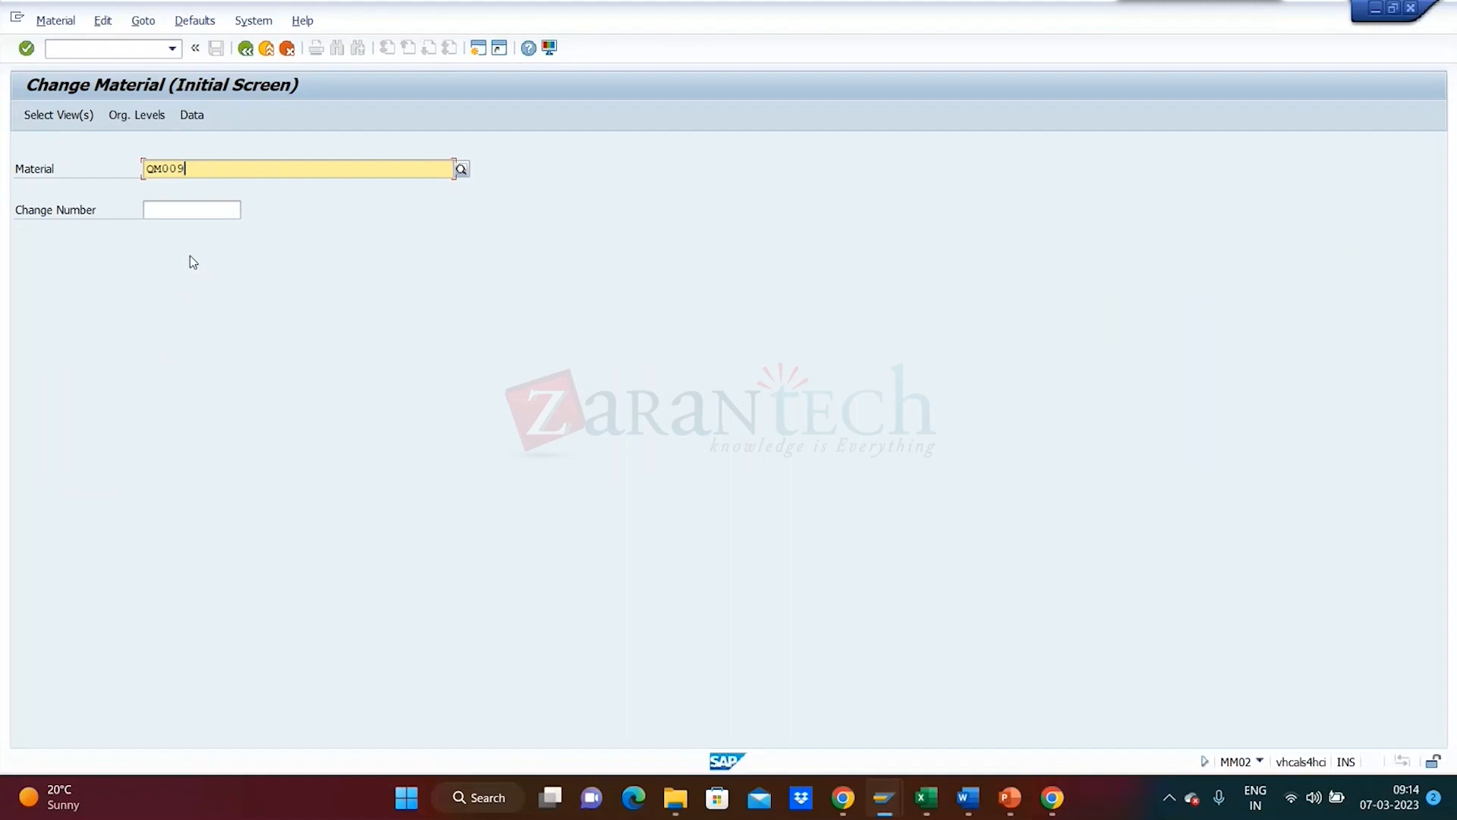
key("Return")
left_click_drag(512, 202, 684, 128)
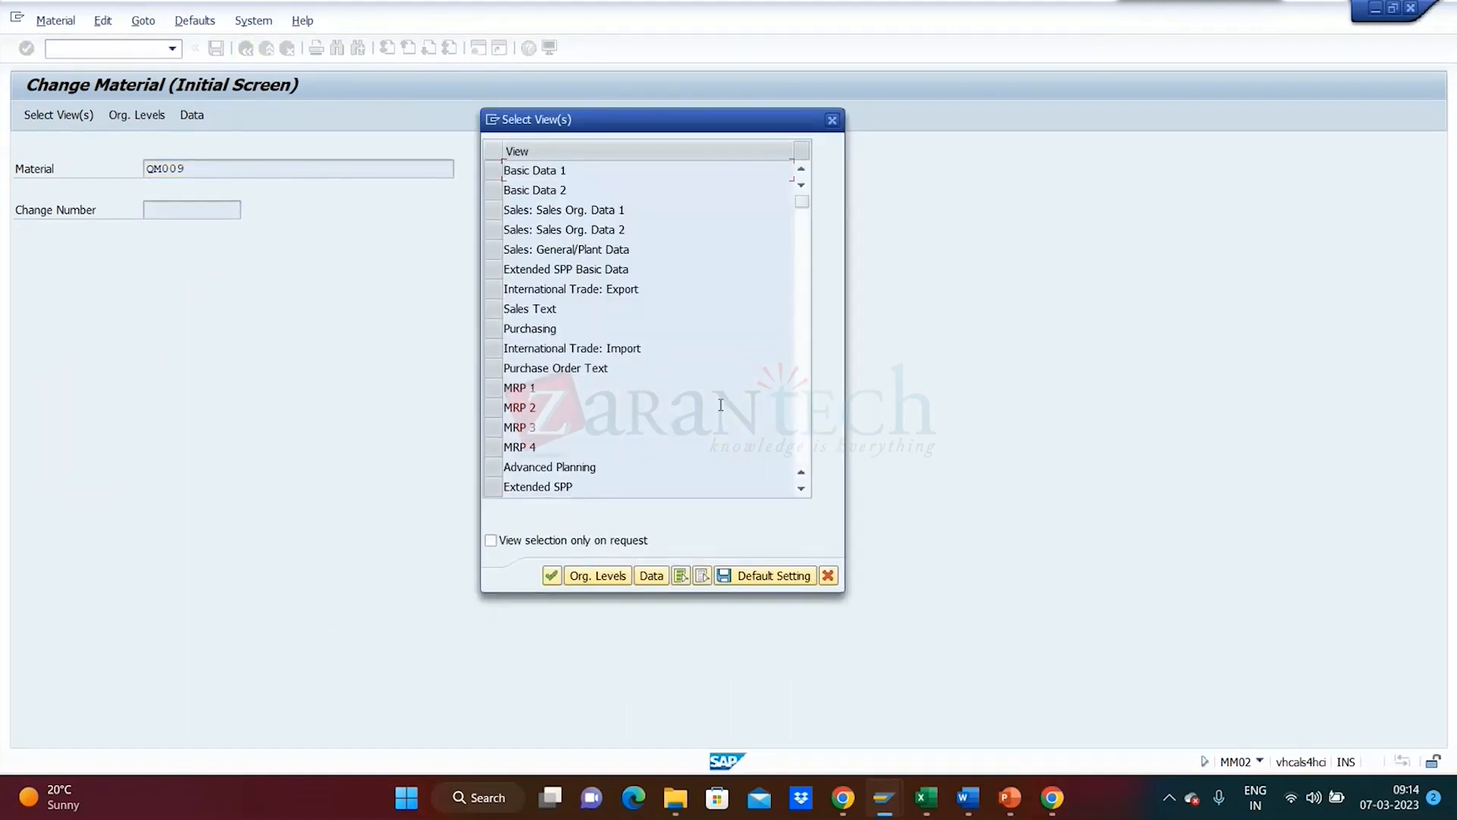
left_click(801, 489)
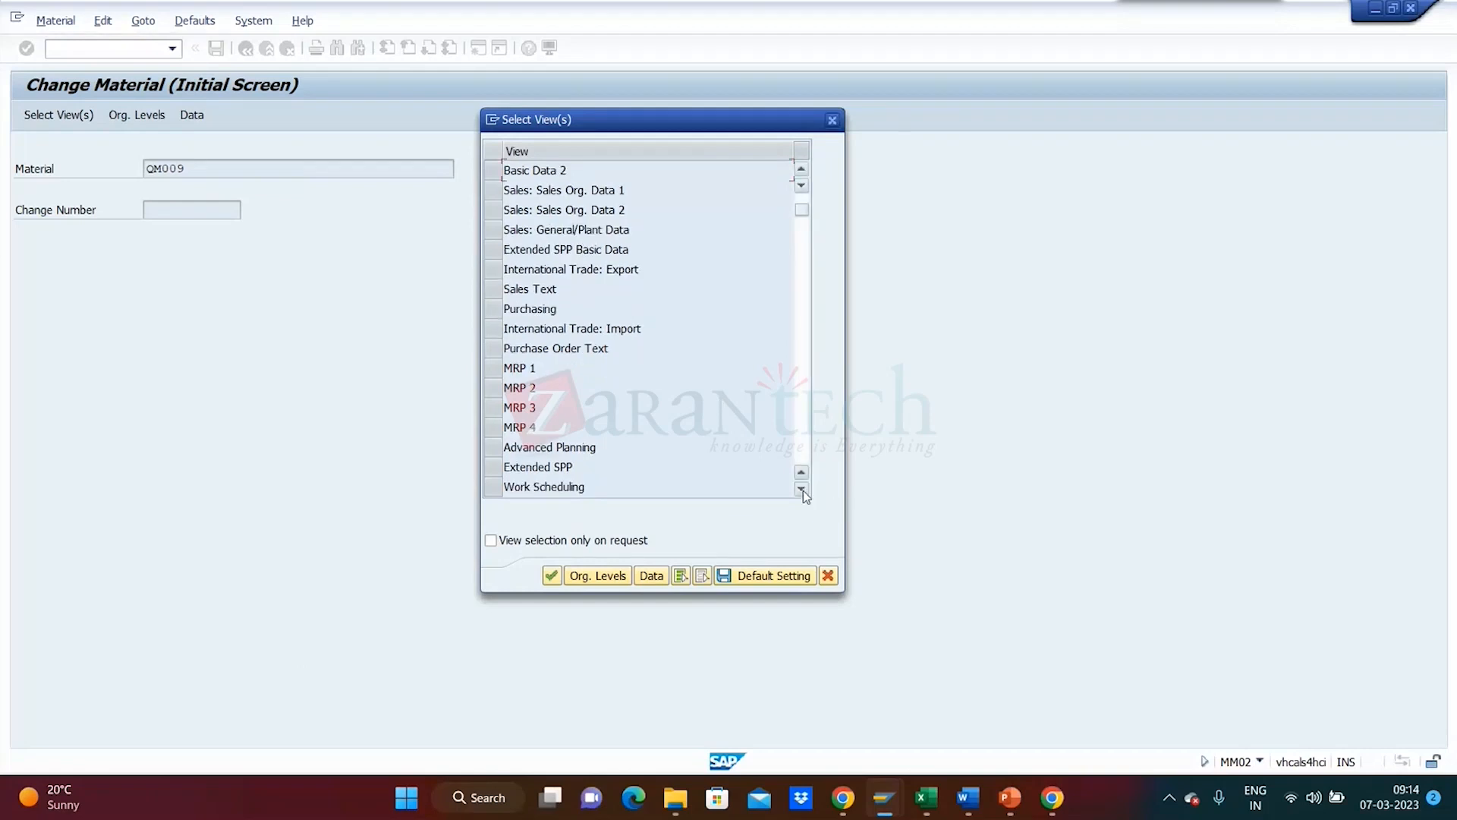
left_click(801, 489)
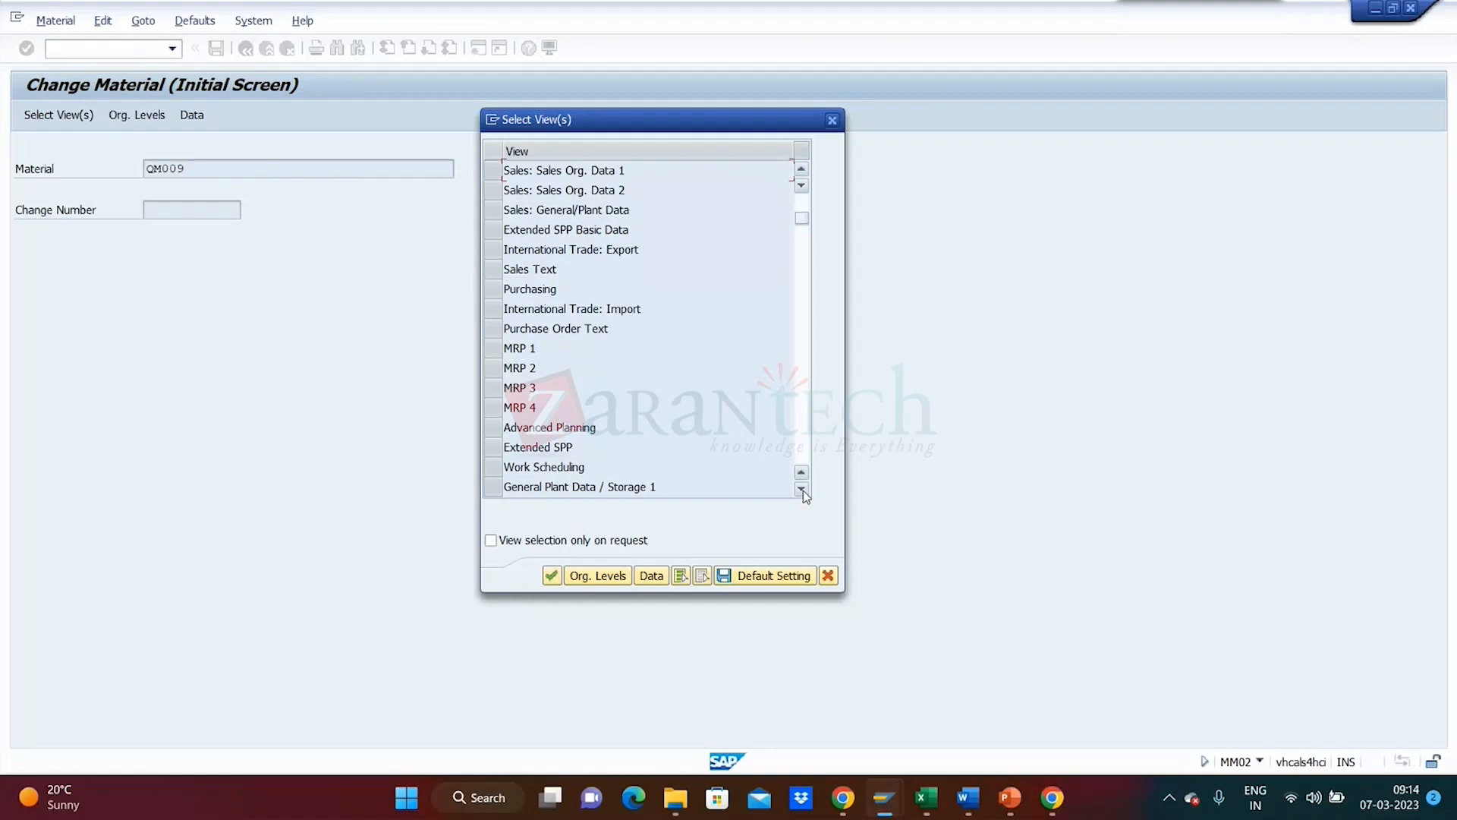
left_click(802, 490)
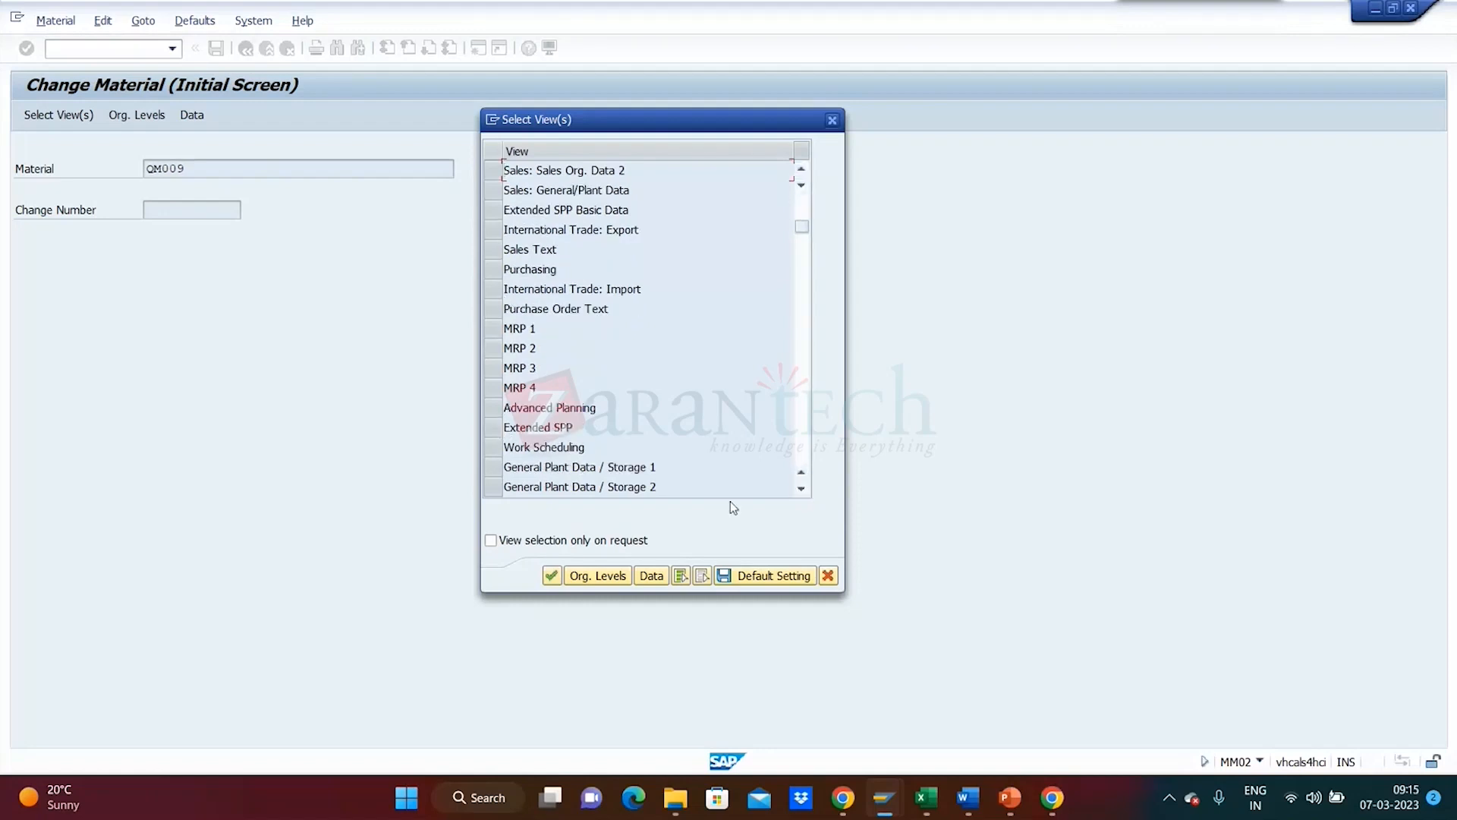
left_click(801, 489)
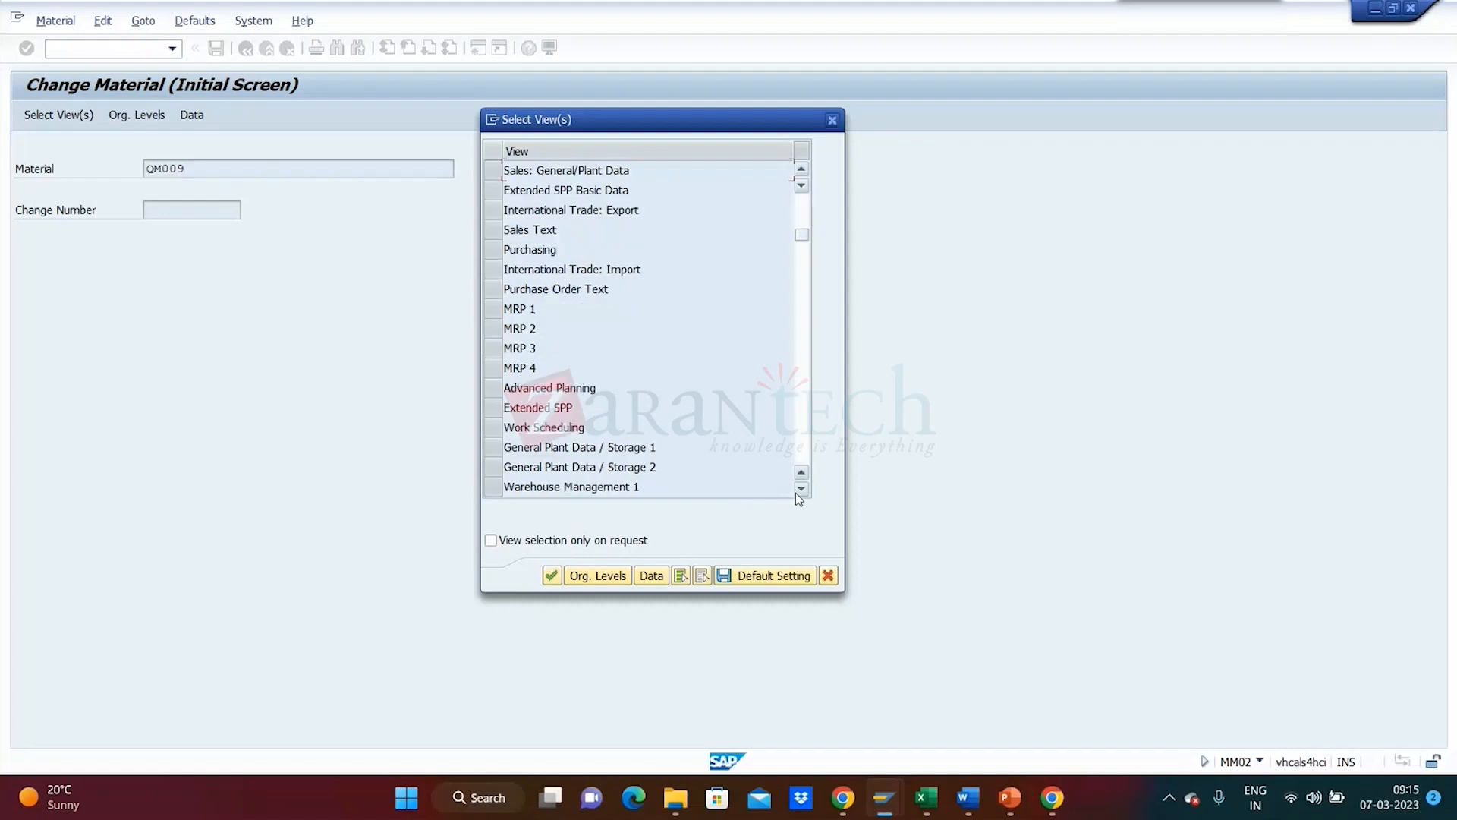
left_click(801, 489)
left_click(800, 489)
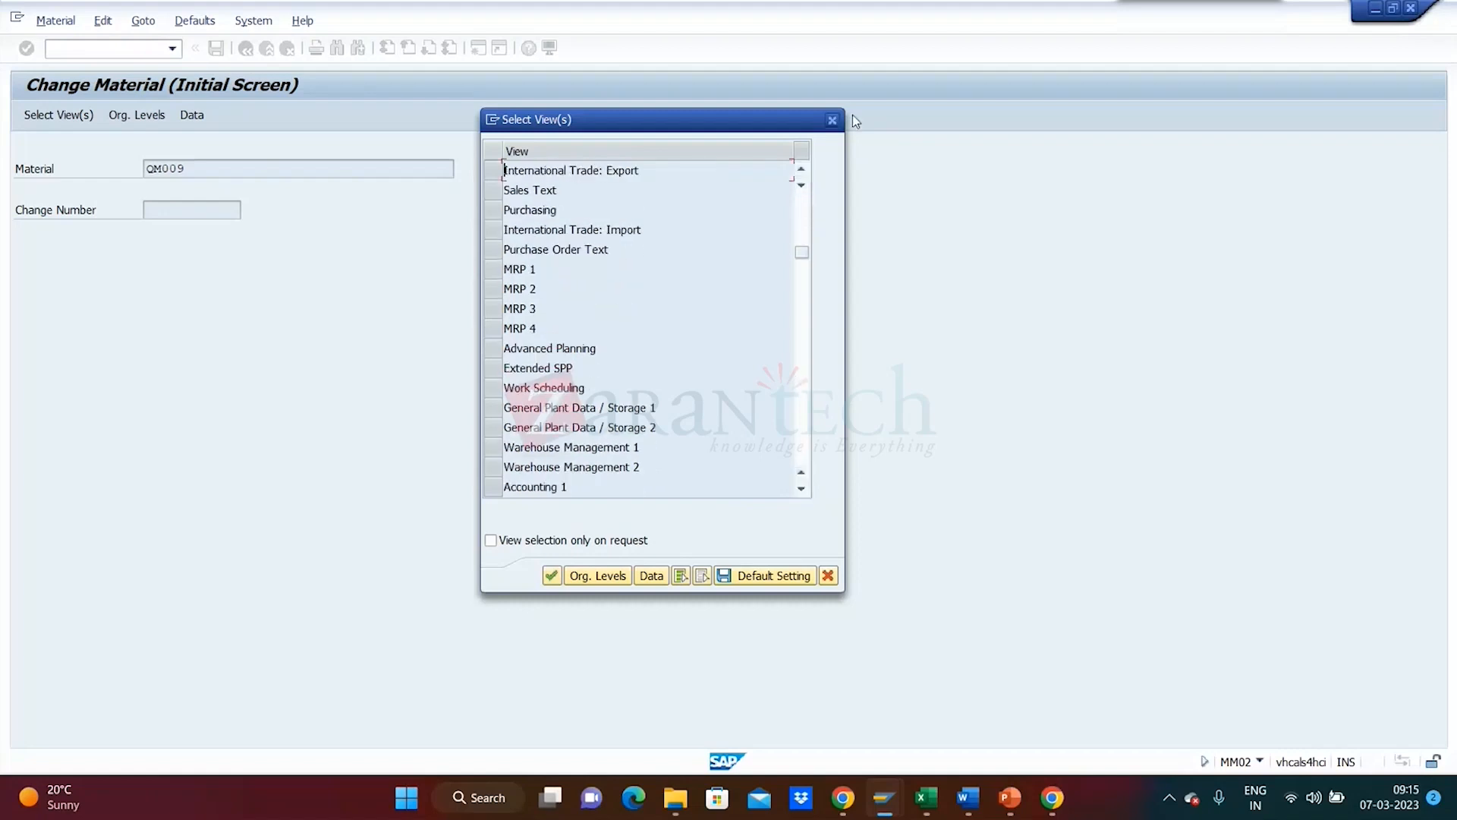
left_click(833, 120)
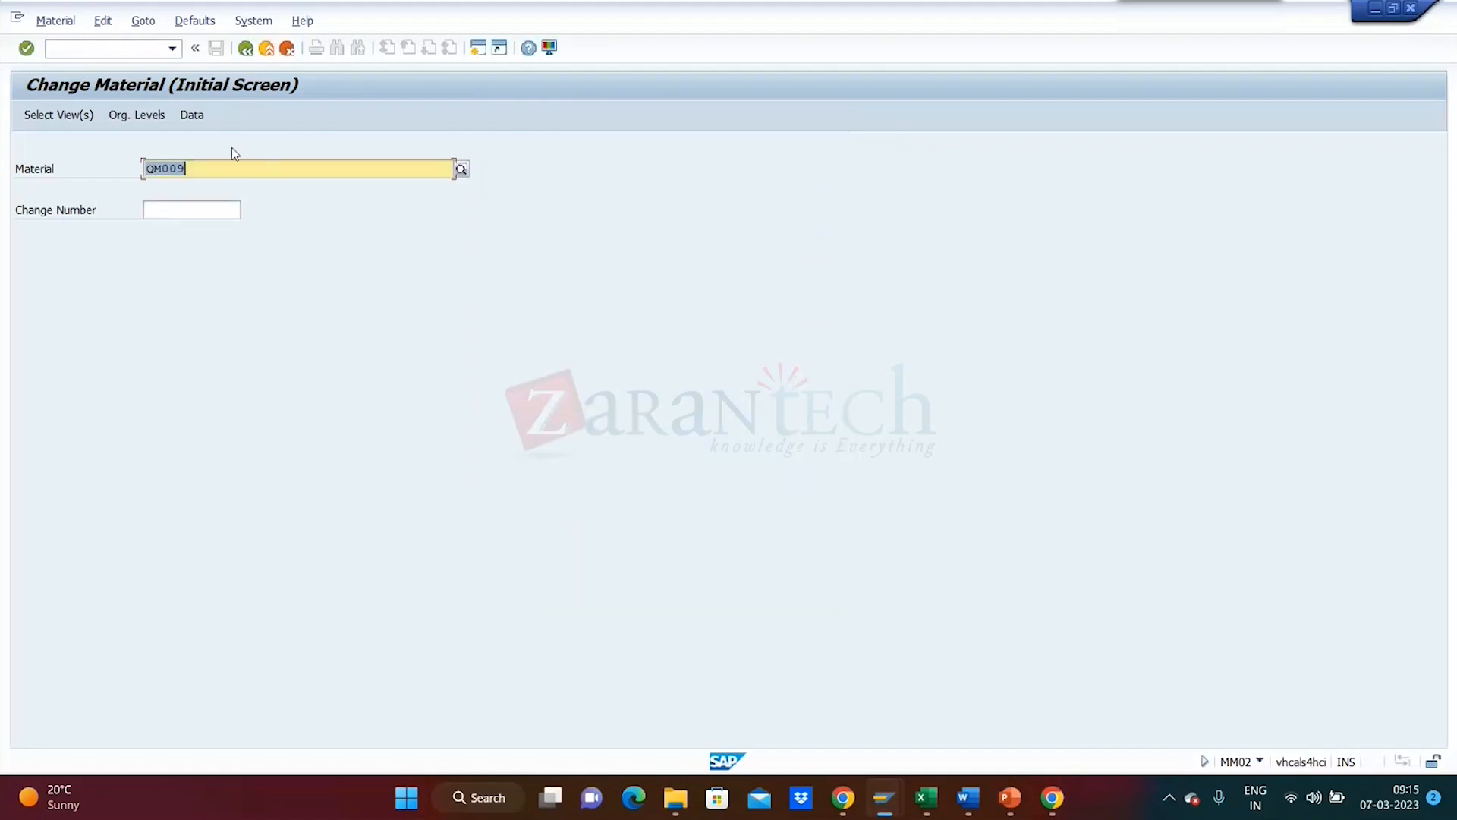
- Switch to an empty Create Material screen with /nmm01 after mm01 hits the QM009 lock
left_click(110, 43)
type("mm01")
key("Return")
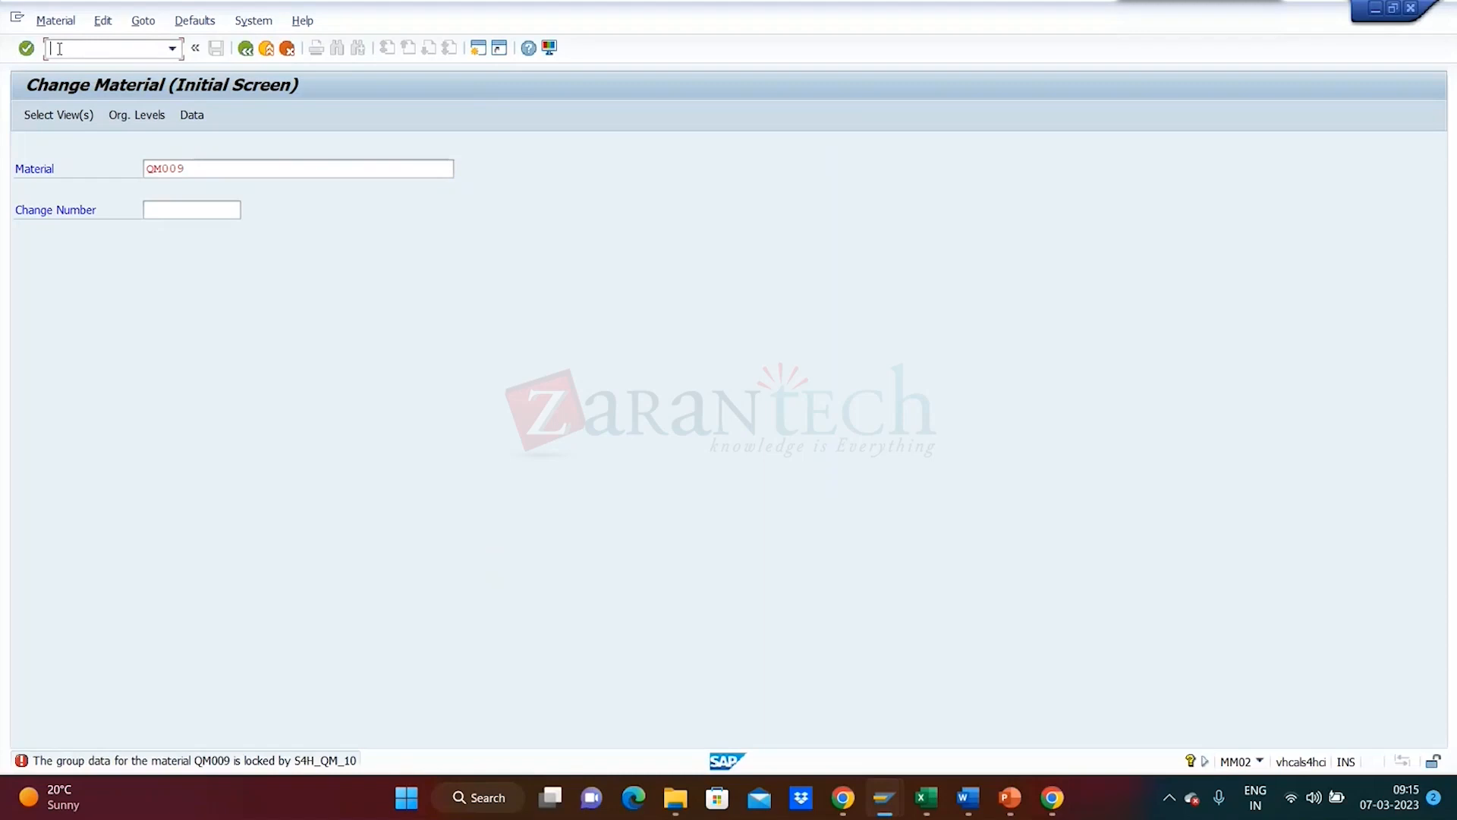
type("/nmm01")
key("Return")
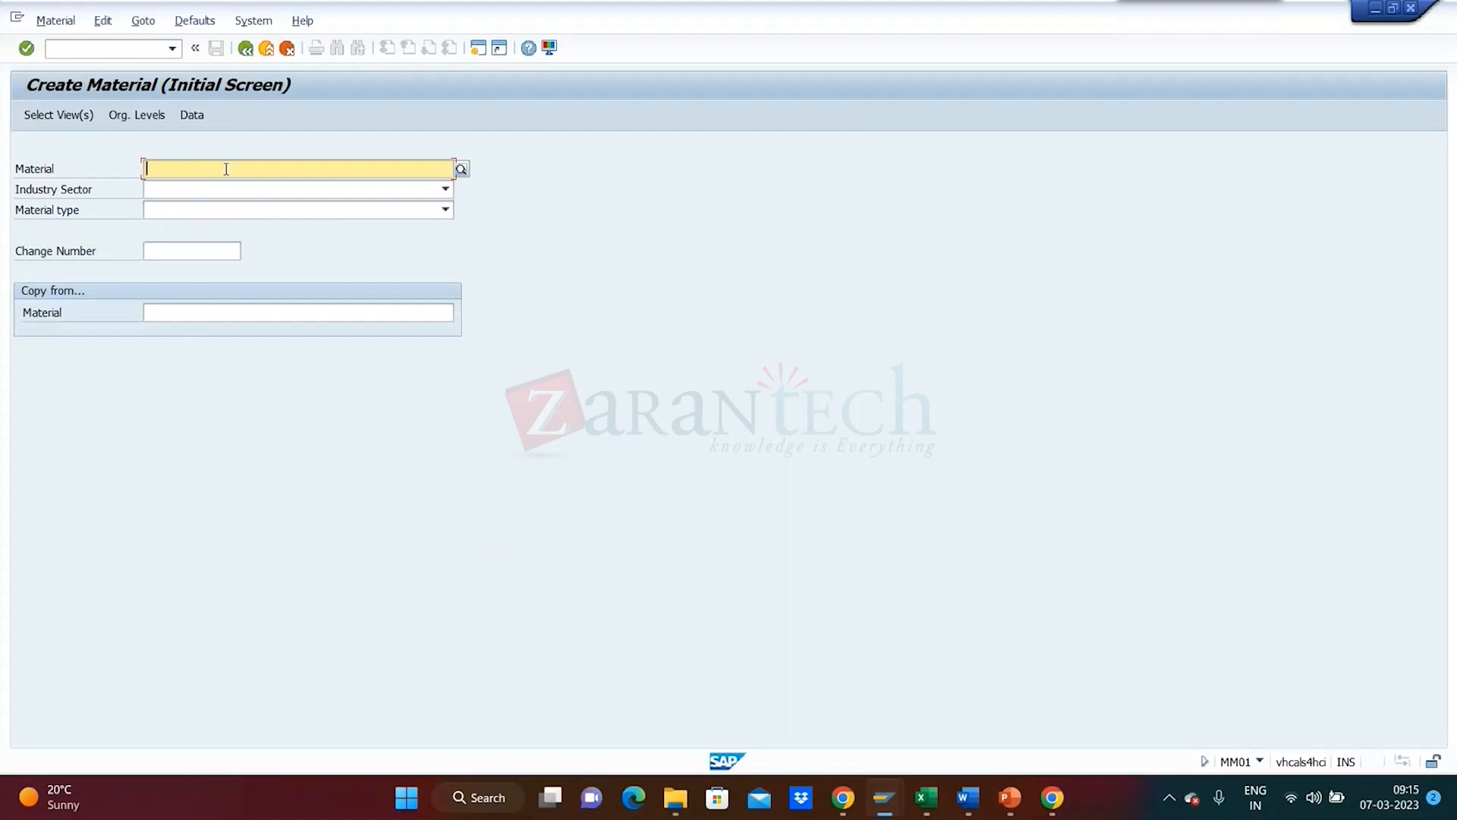
- Enter QM020 as the new material number
type("QM0")
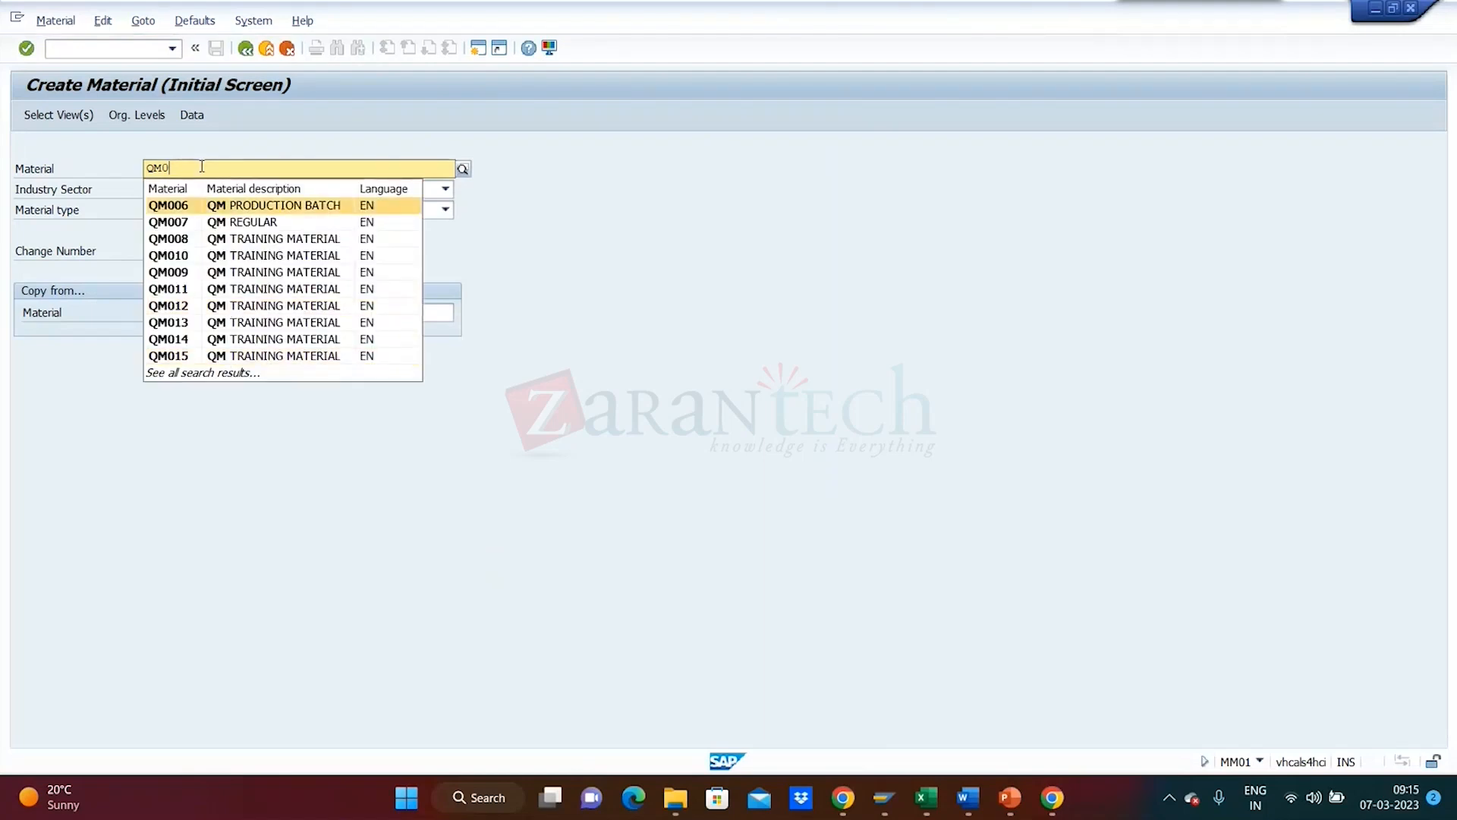
type("020")
key("Return")
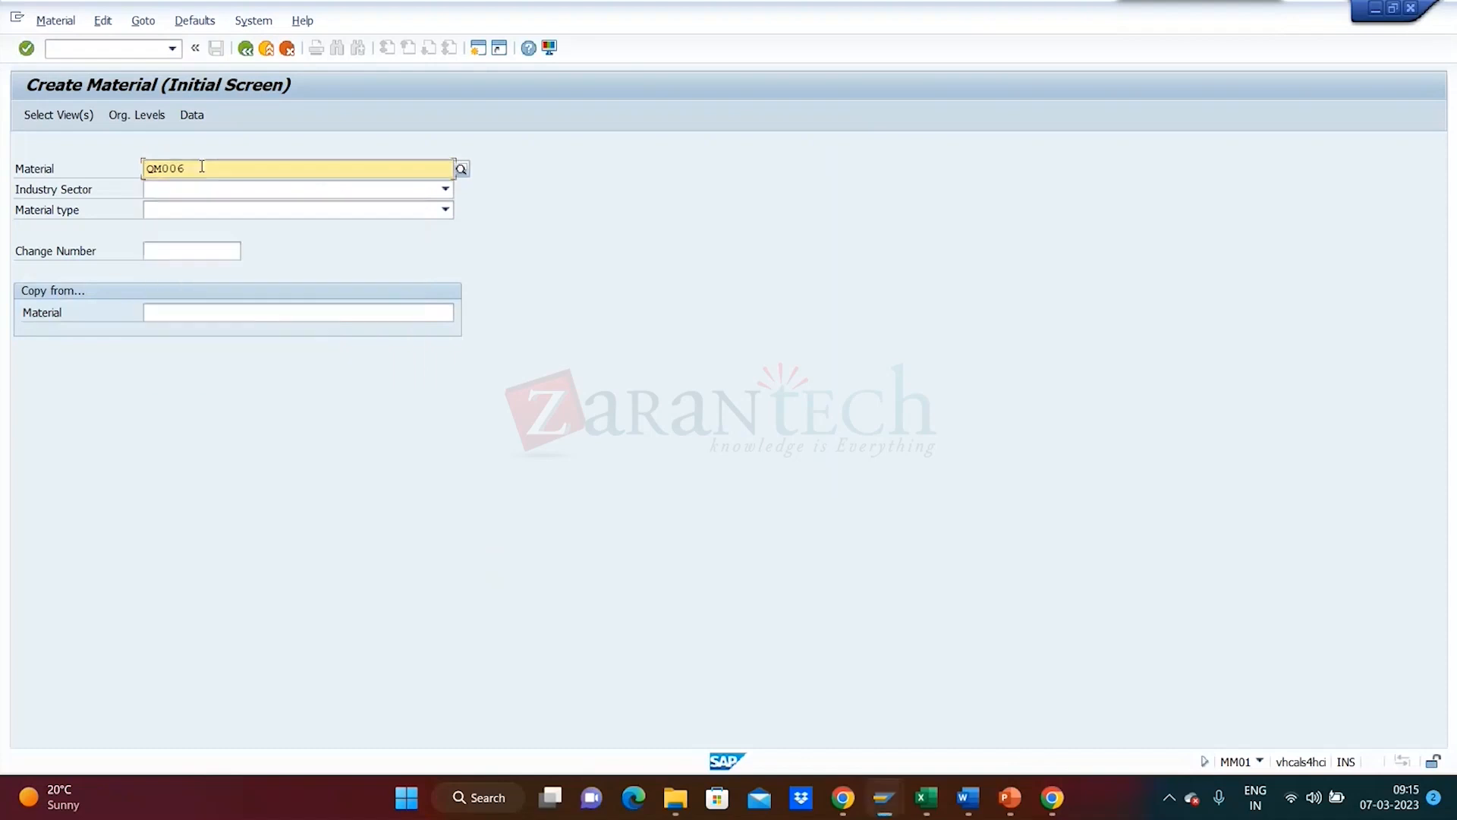
key("BackSpace")
key("BackSpace")
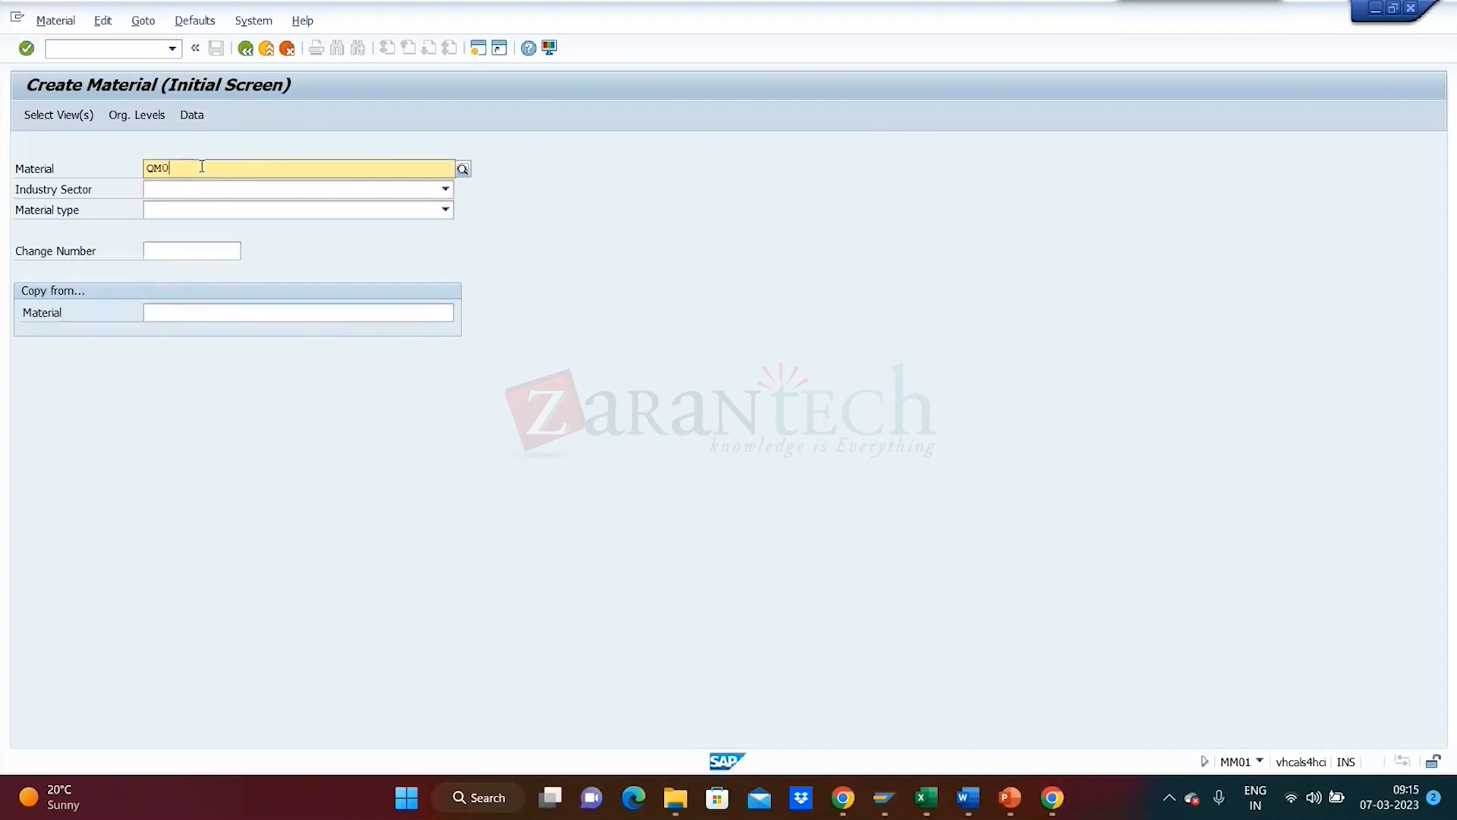
type("20")
key("Return")
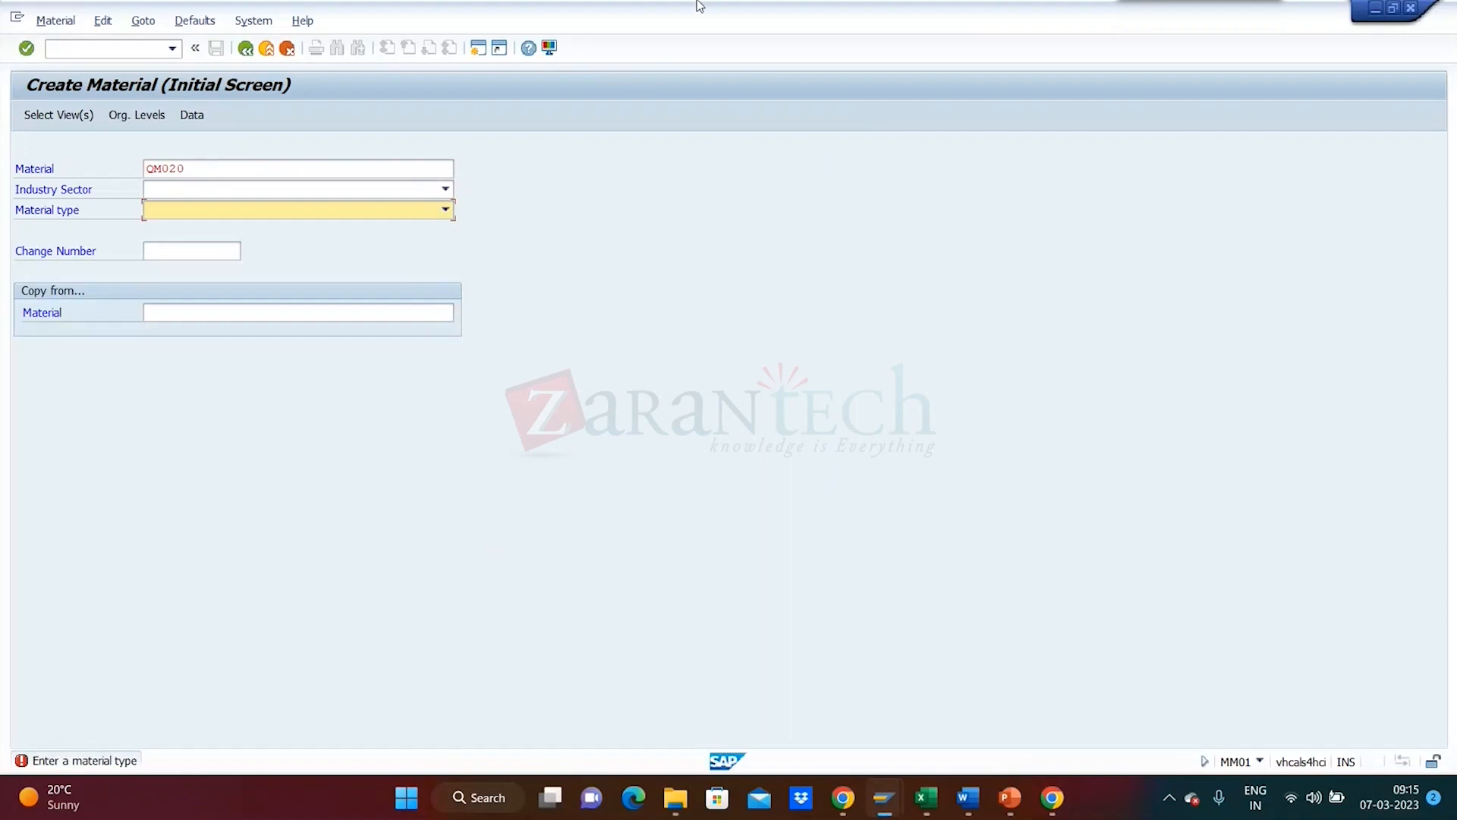
- Set the industry sector to Pharmaceuticals and check the material type list without choosing
left_click(446, 190)
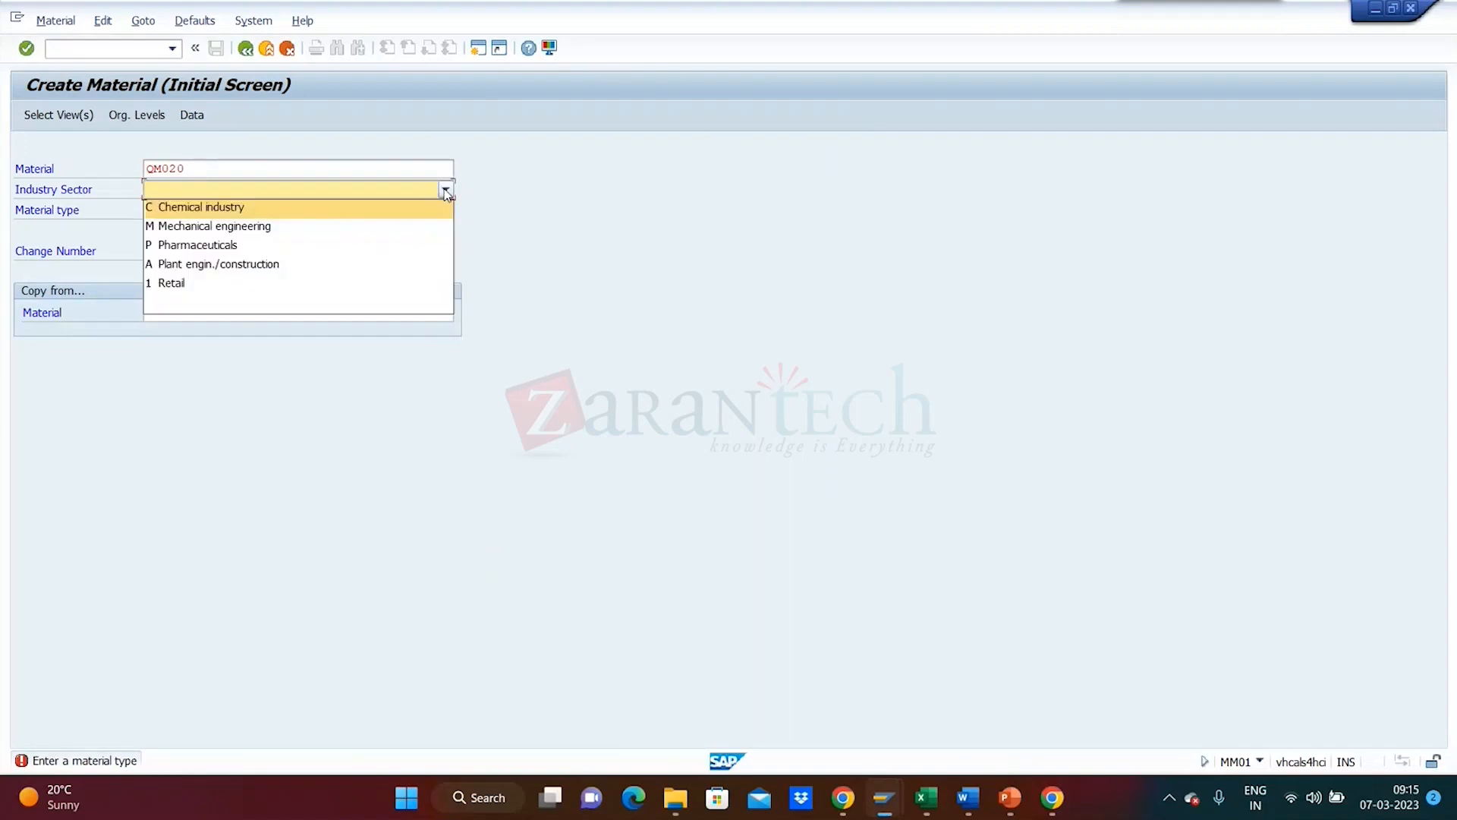
left_click(410, 252)
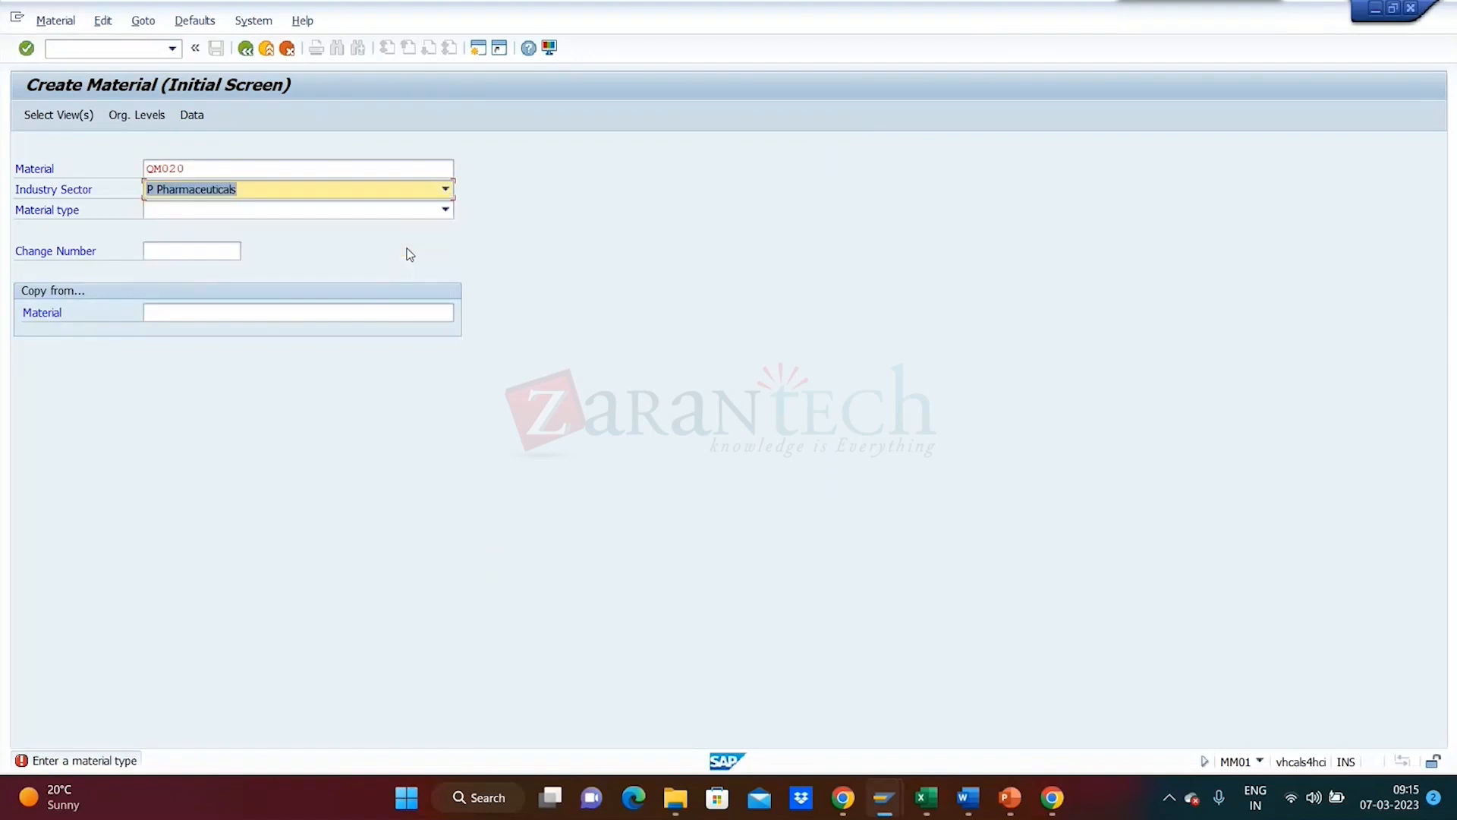
left_click(446, 210)
left_click(445, 212)
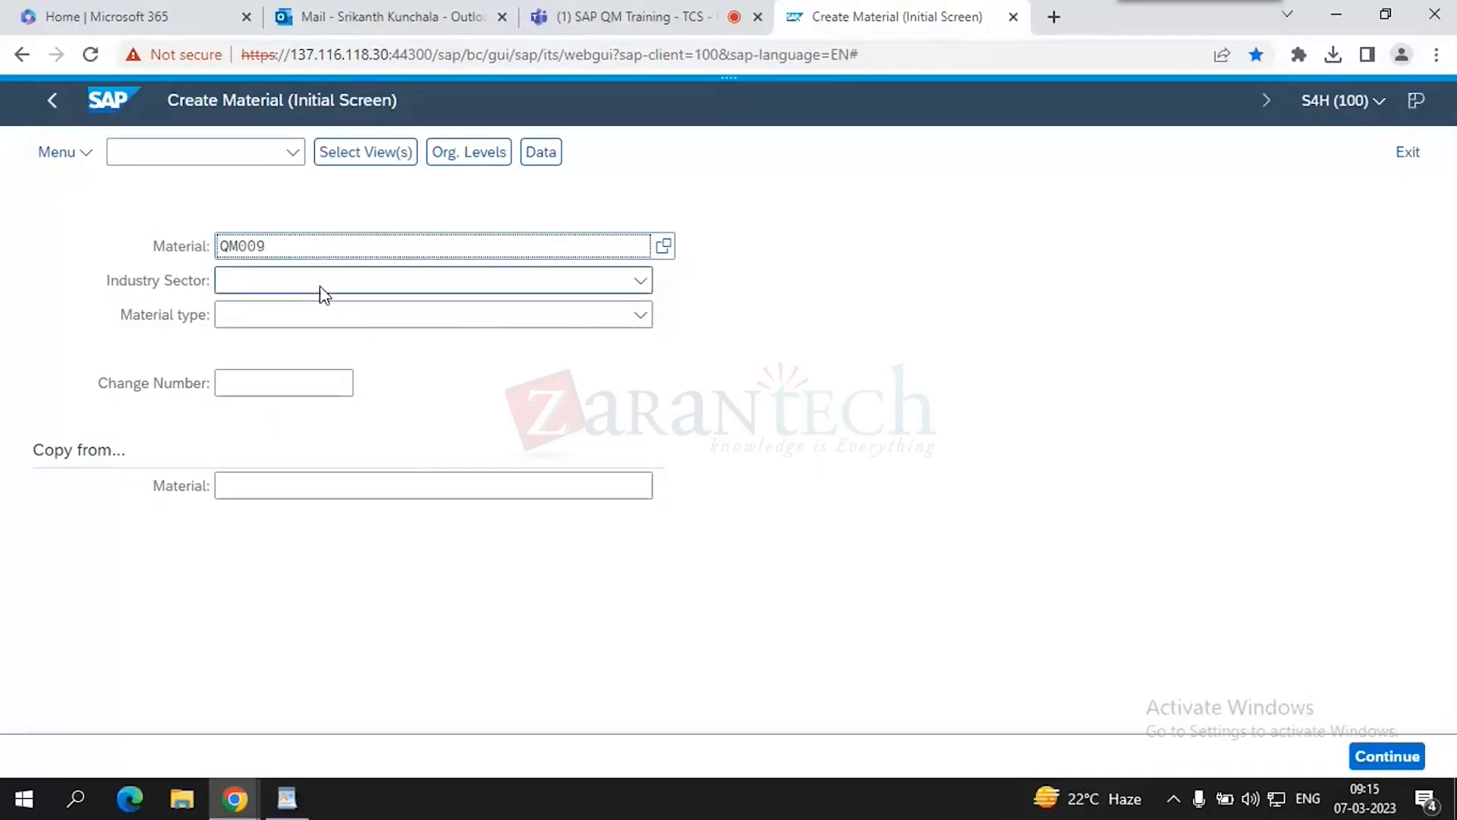
left_click(314, 281)
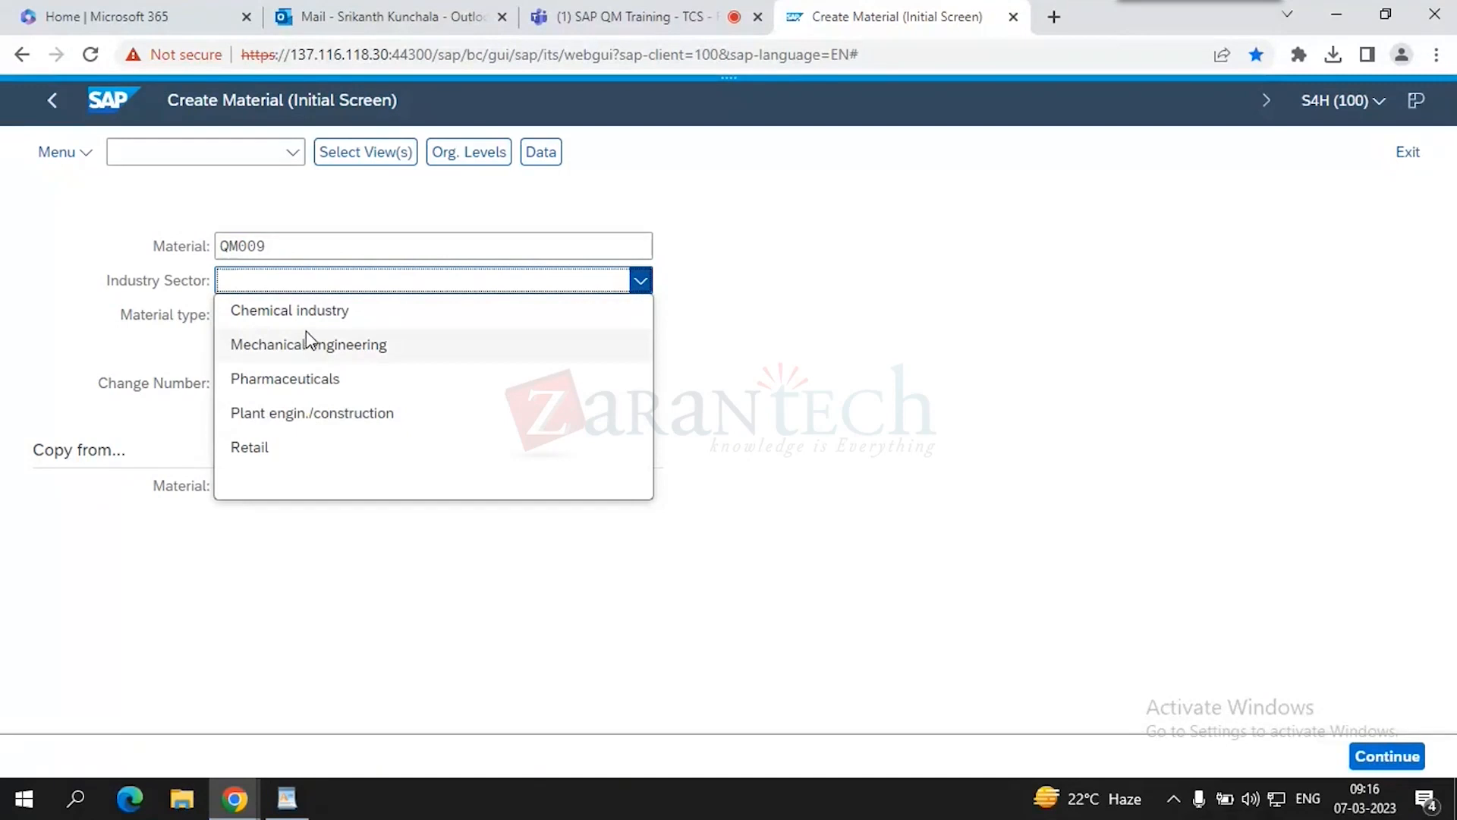
- Set the industry sector to Chemical industry and browse the material type list
left_click(304, 324)
left_click(307, 317)
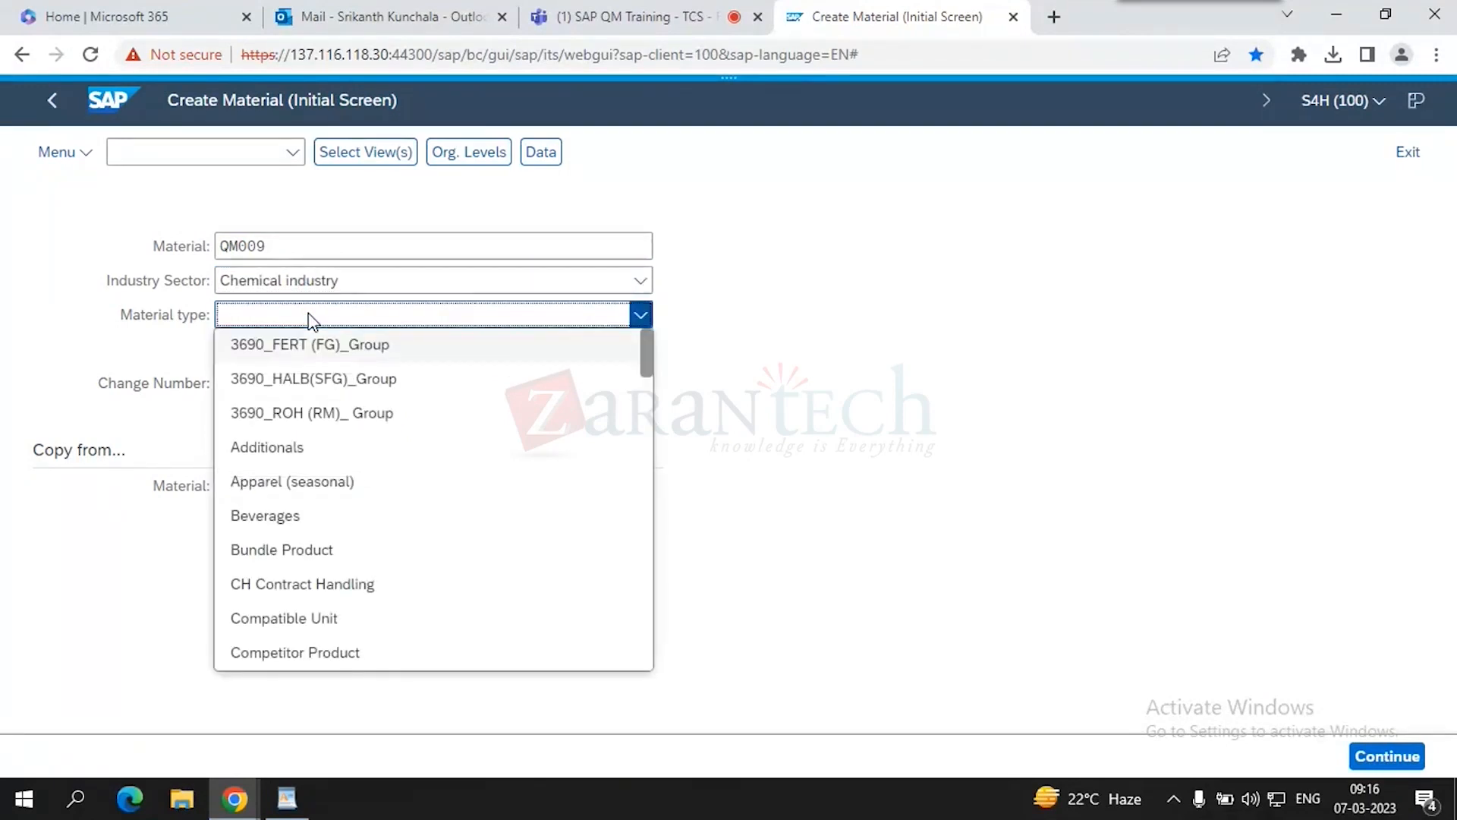
scroll(435, 437, "down", 15)
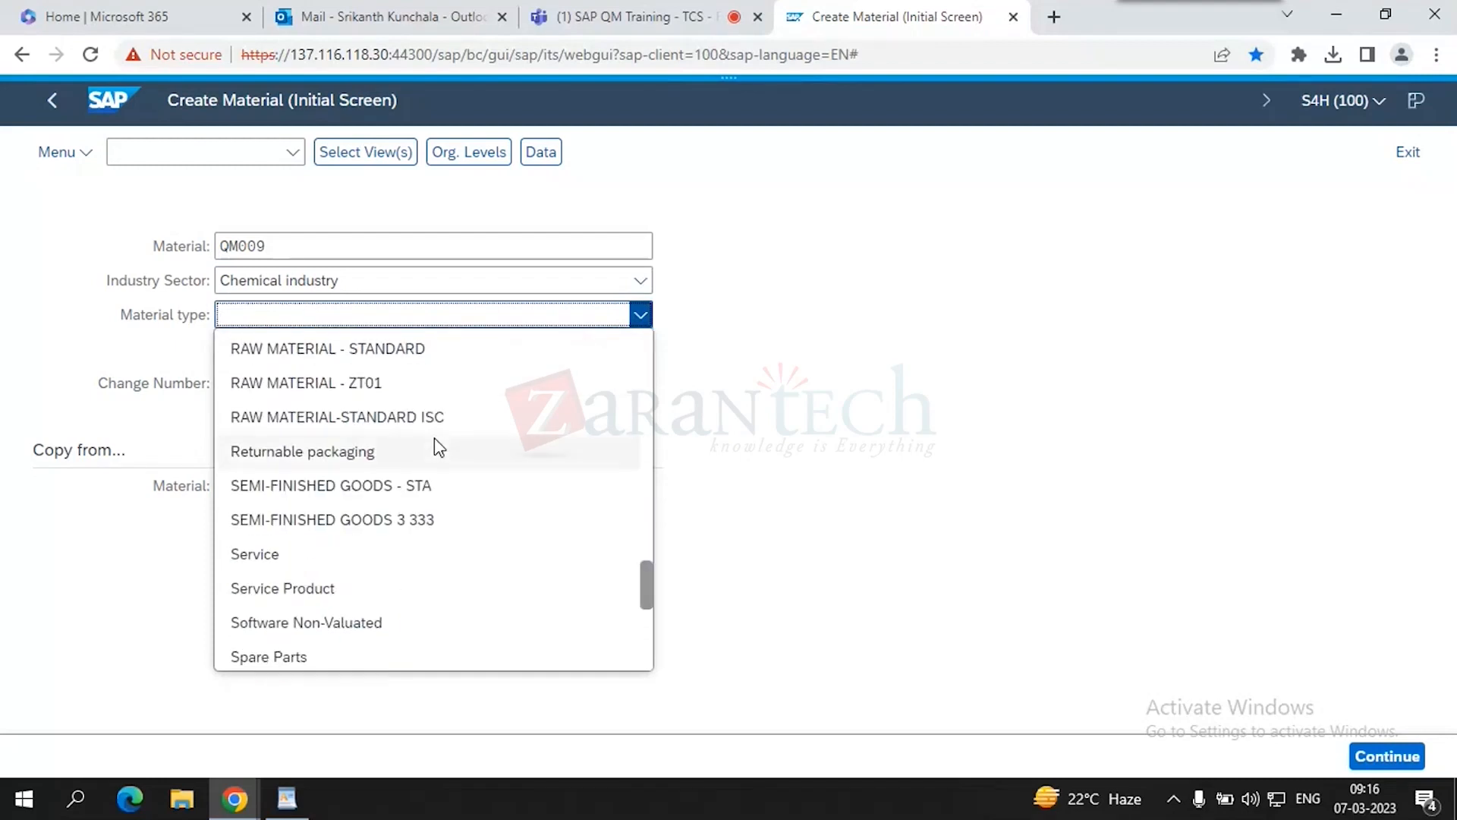
scroll(434, 439, "down", 4)
scroll(434, 447, "up", 10)
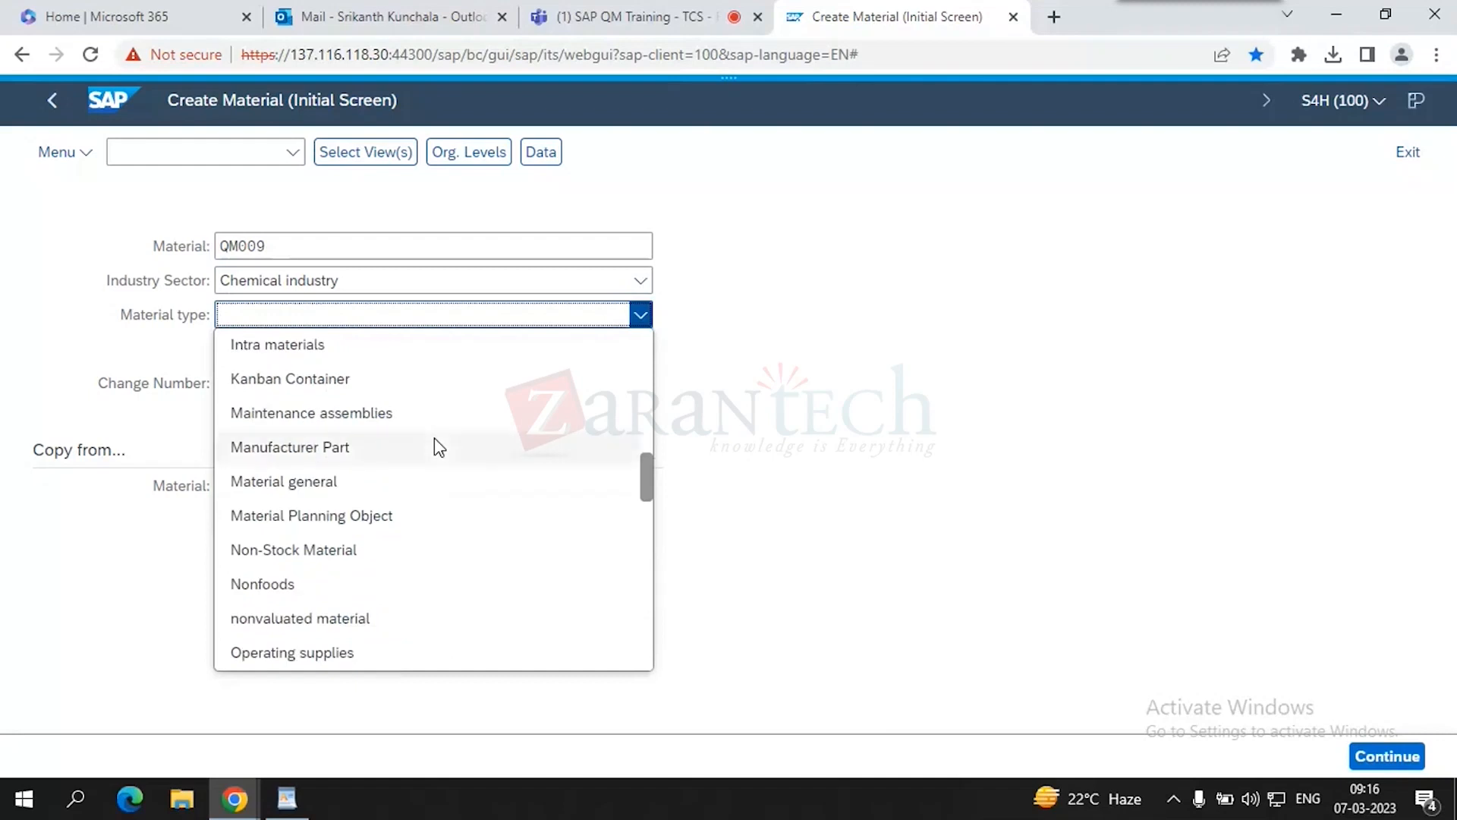
scroll(434, 440, "up", 8)
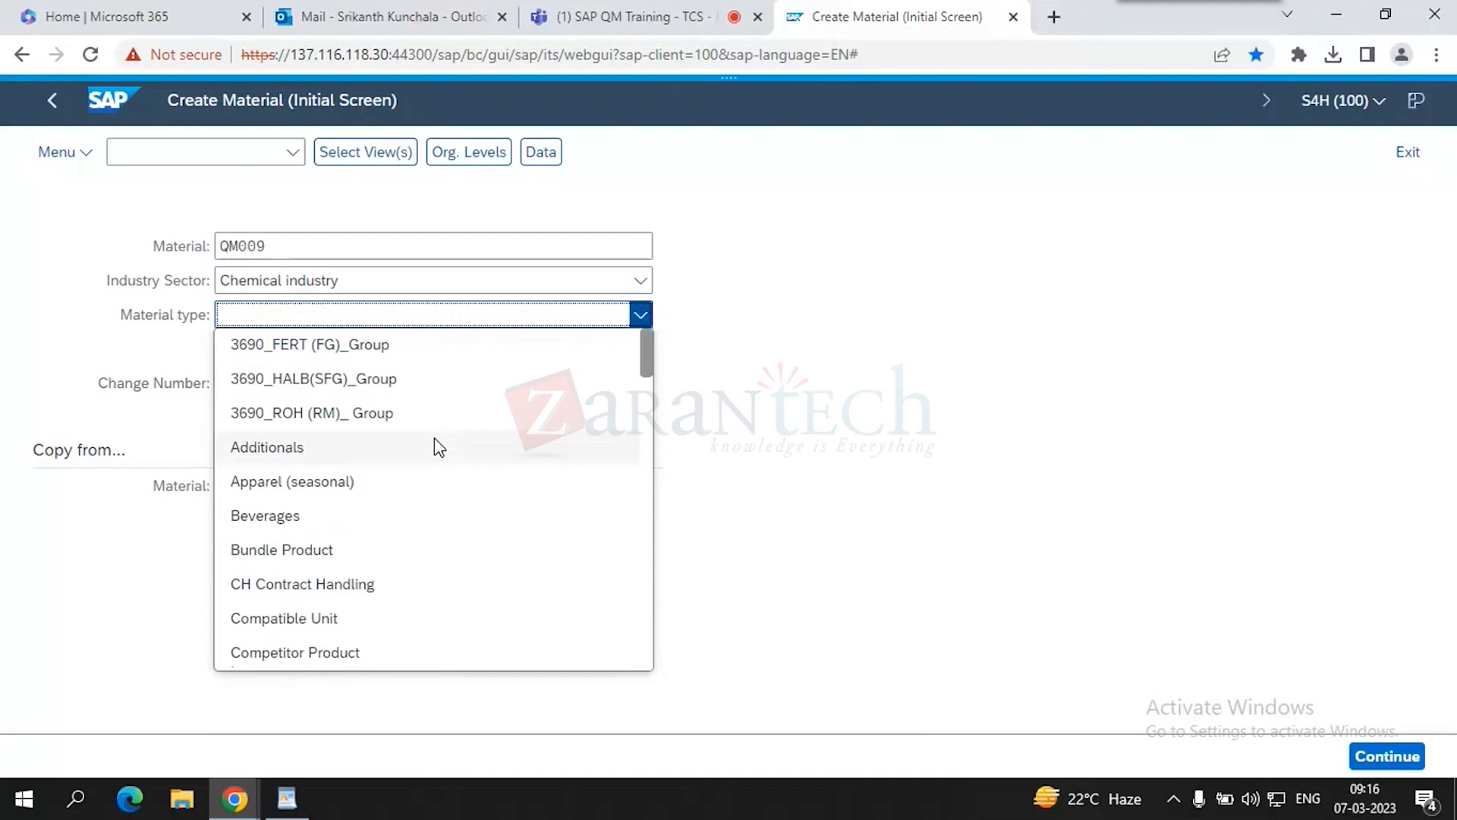
left_click(638, 17)
left_click(896, 9)
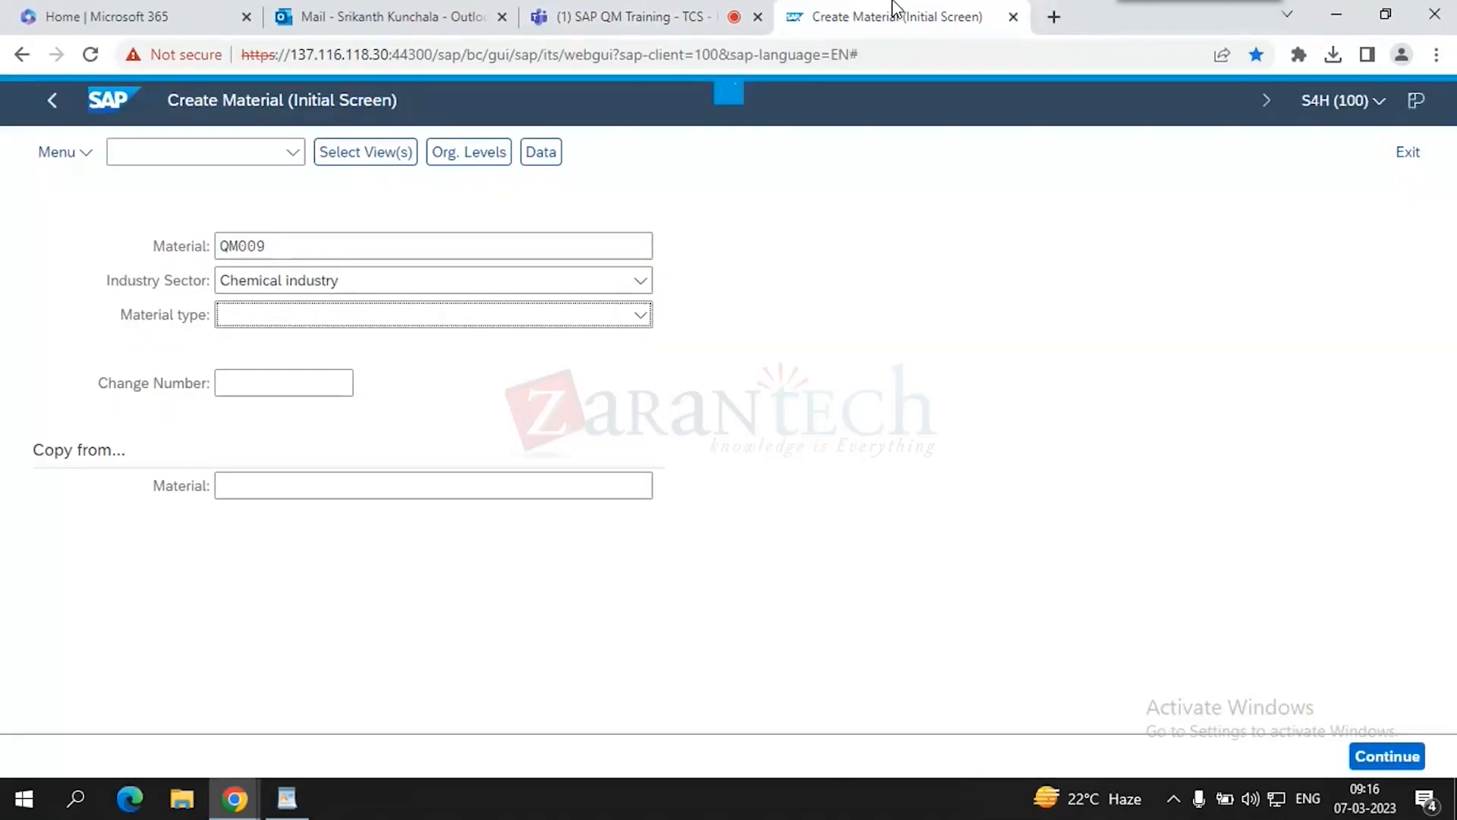
- Choose material type SEMI-FINISHED GOODS - STA and proceed to view selection
left_click(569, 319)
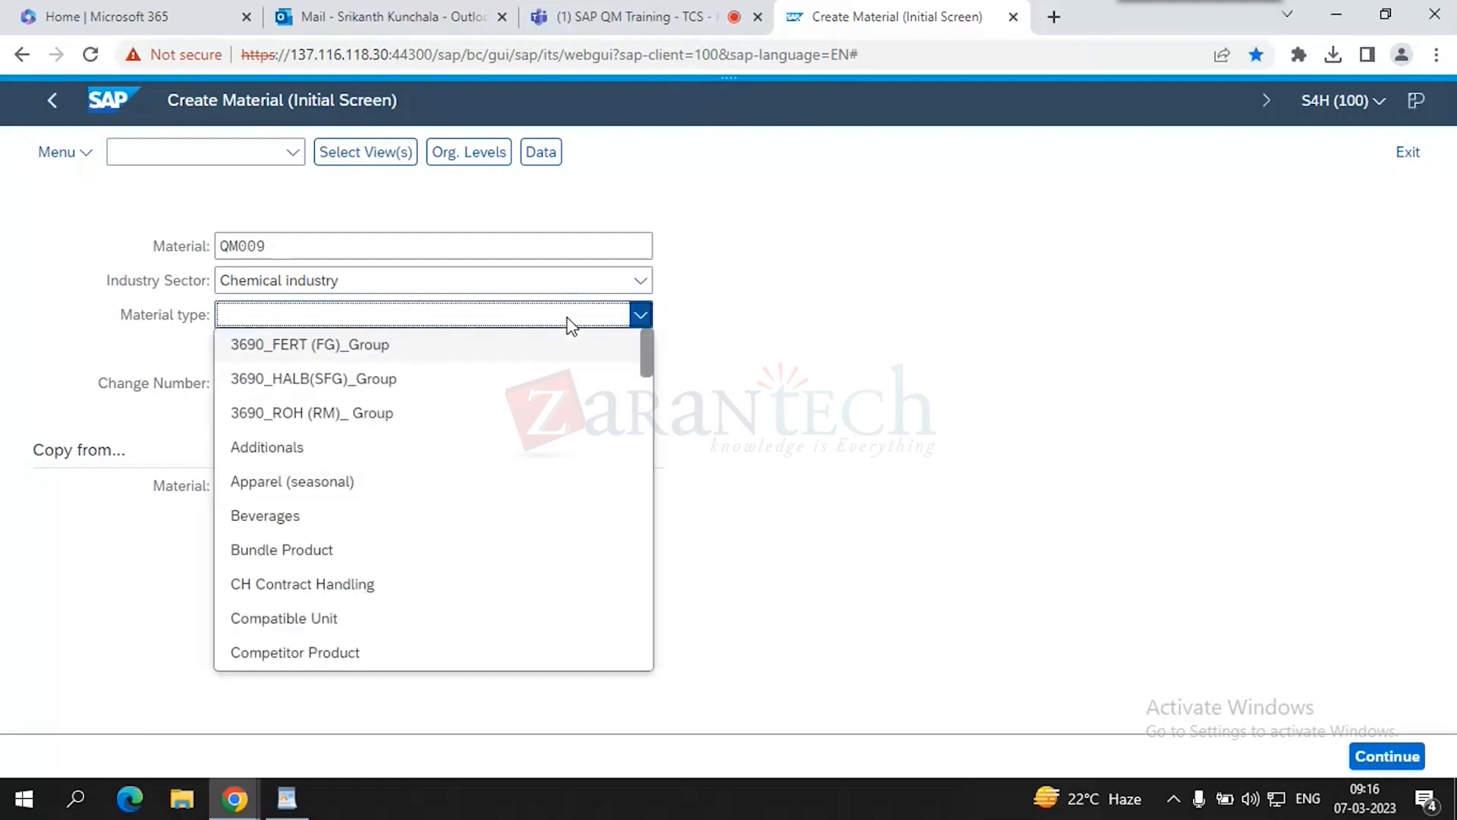
type("s")
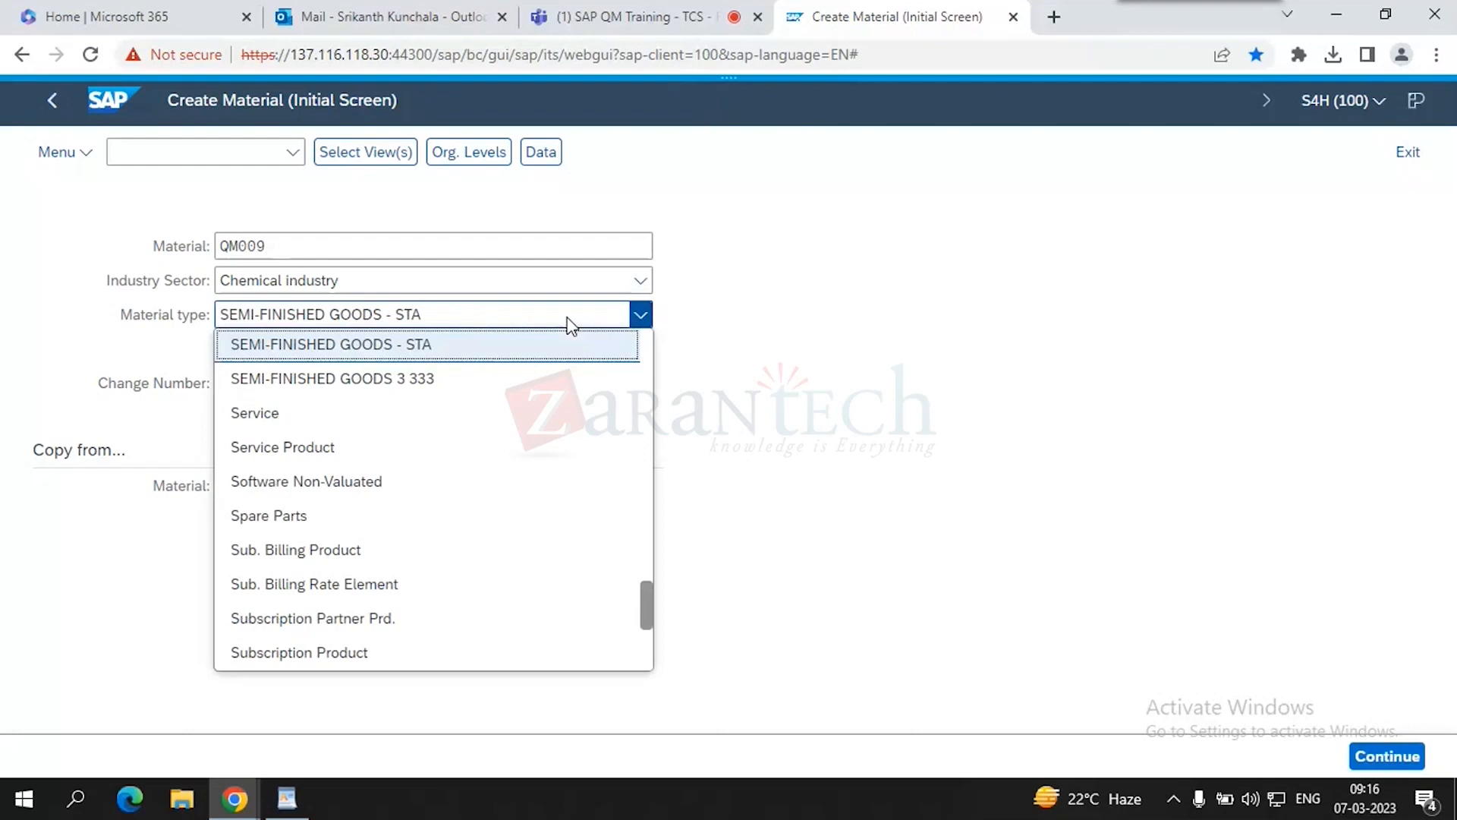
left_click(529, 352)
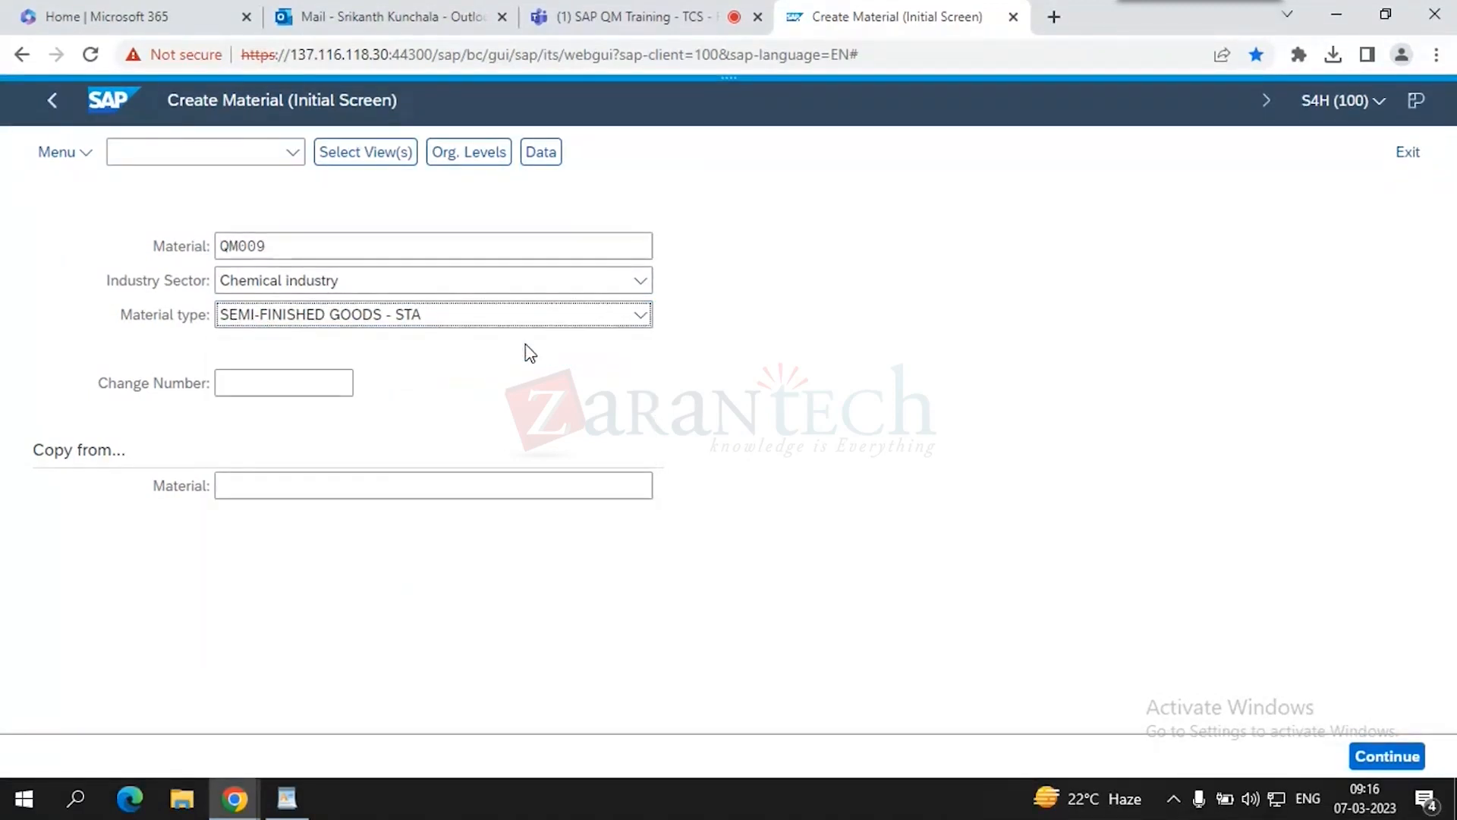
key("Return")
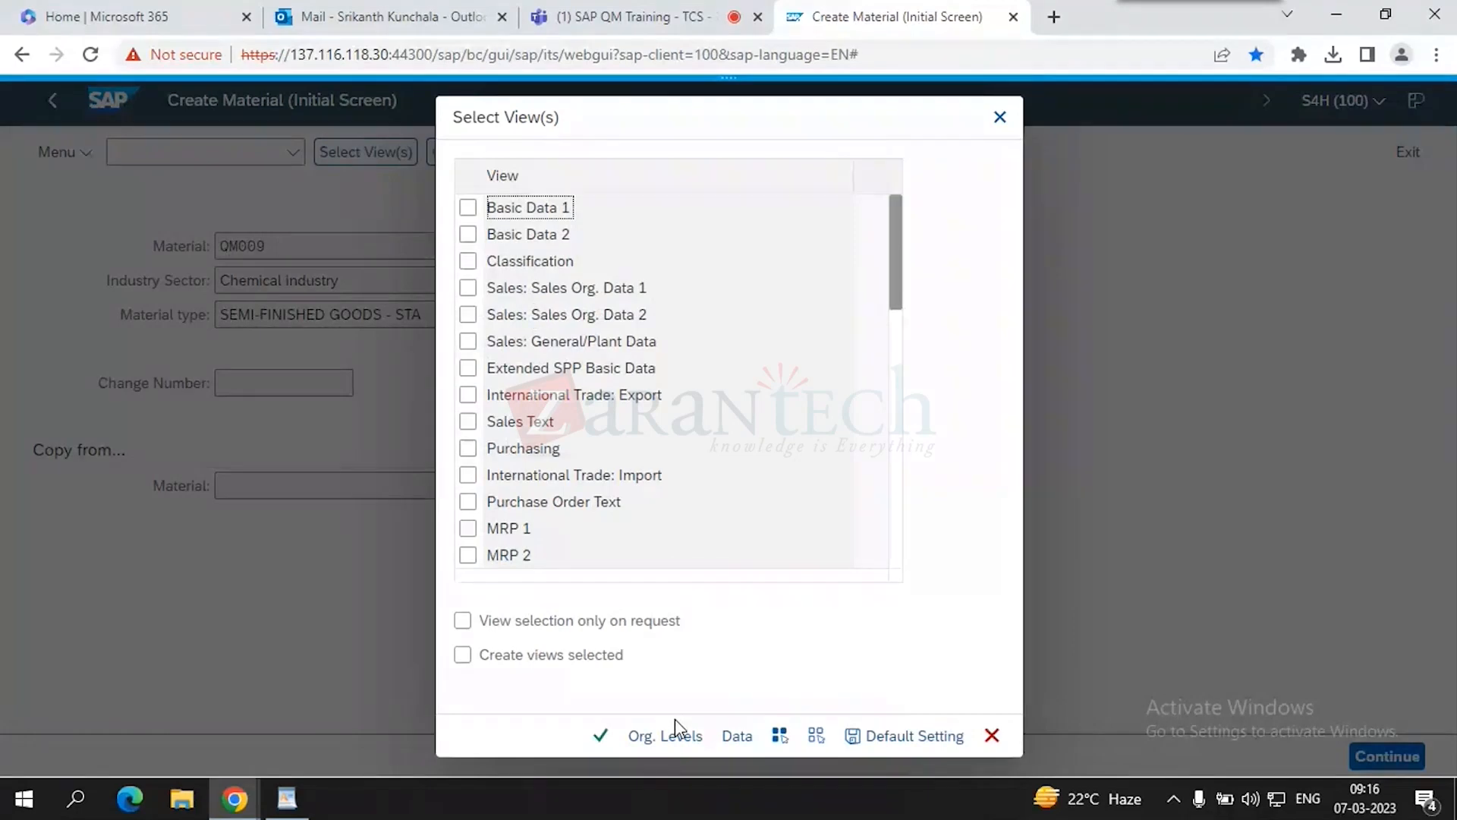
- Tick the Quality Management view in the Select View(s) list, then open Windows search
scroll(565, 497, "down", 5)
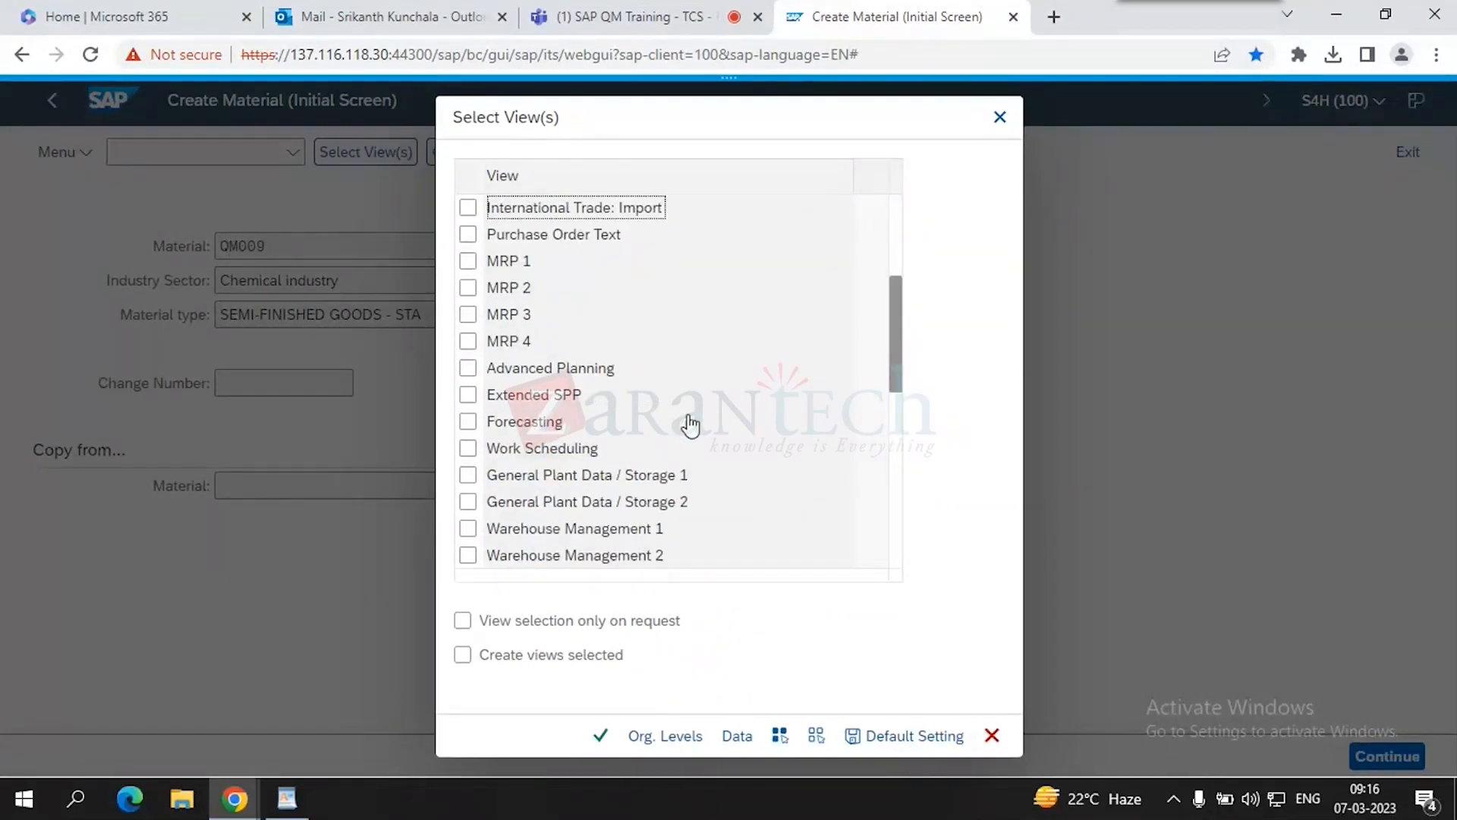
scroll(690, 436, "down", 10)
scroll(516, 364, "down", 3)
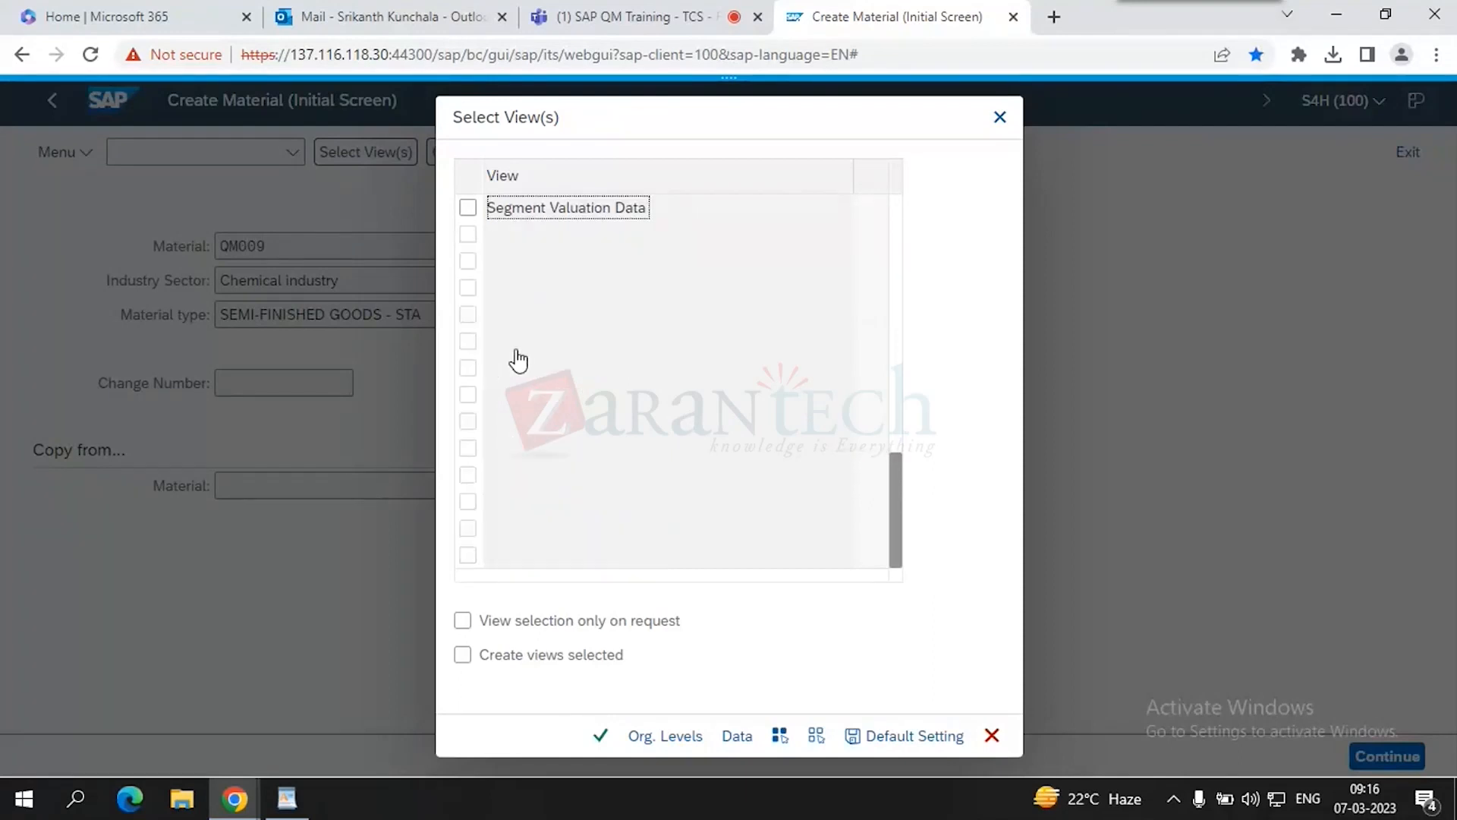
scroll(553, 391, "up", 5)
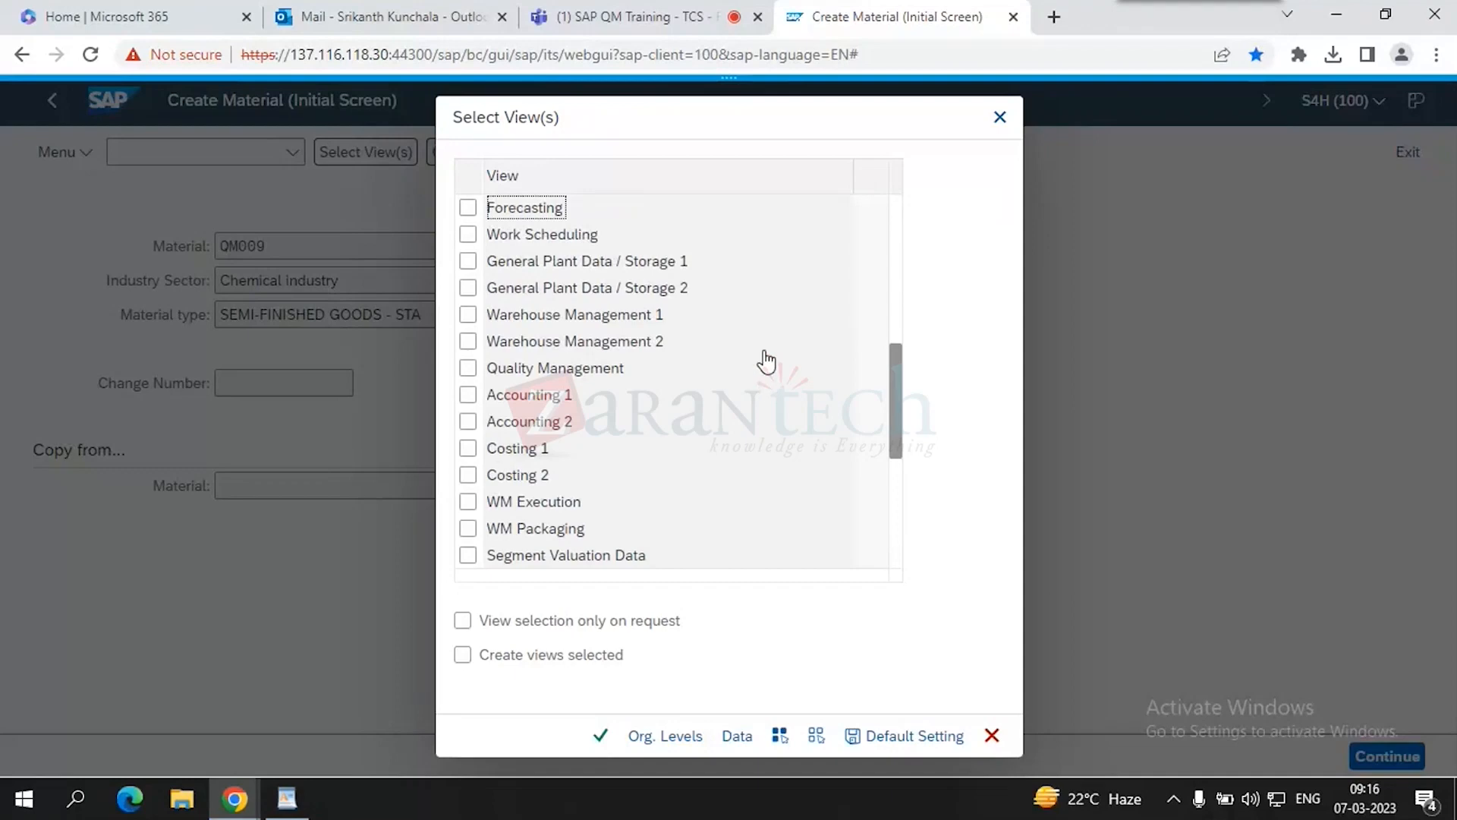
left_click(468, 367)
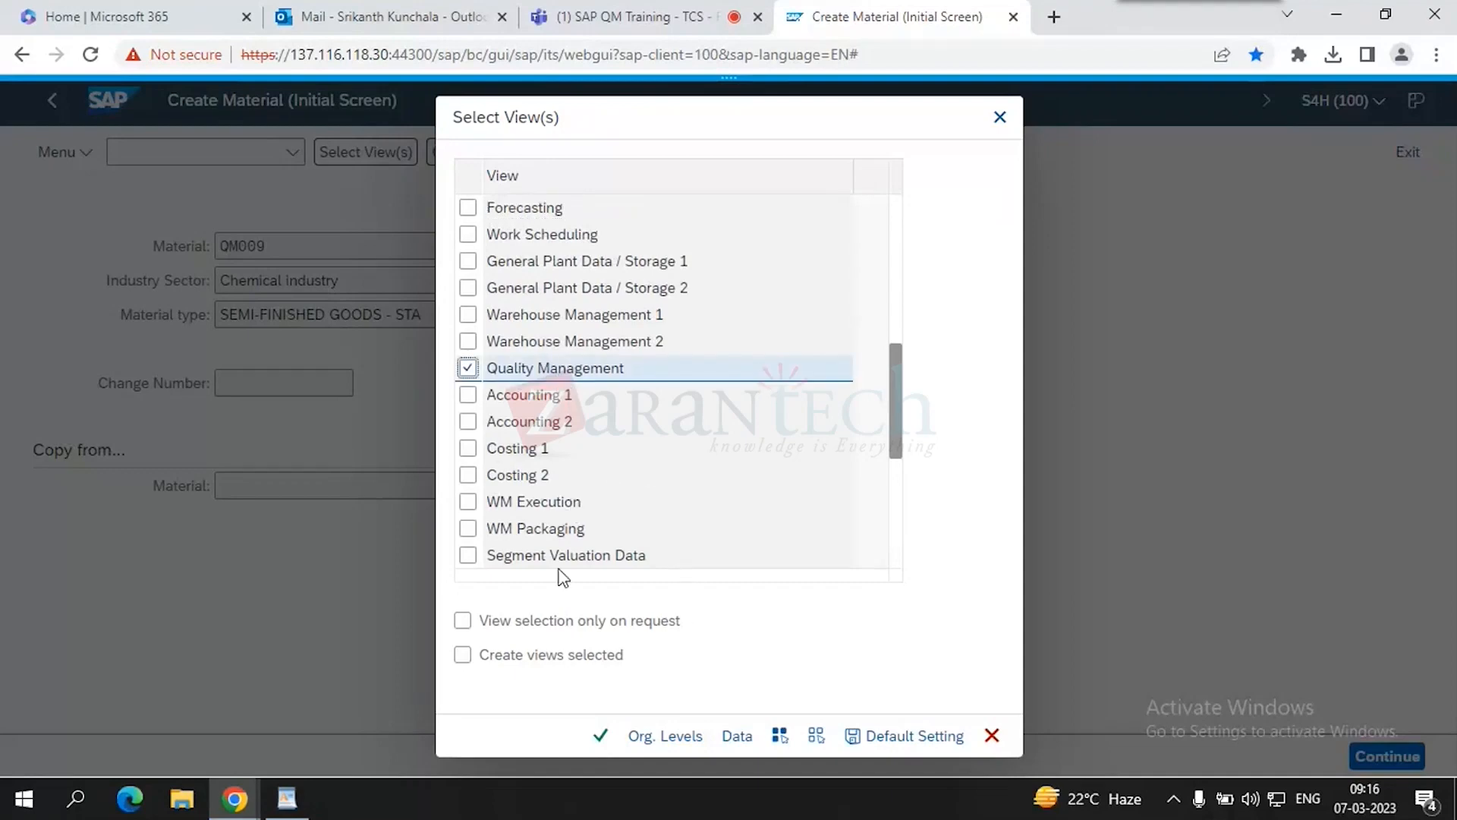
left_click(75, 798)
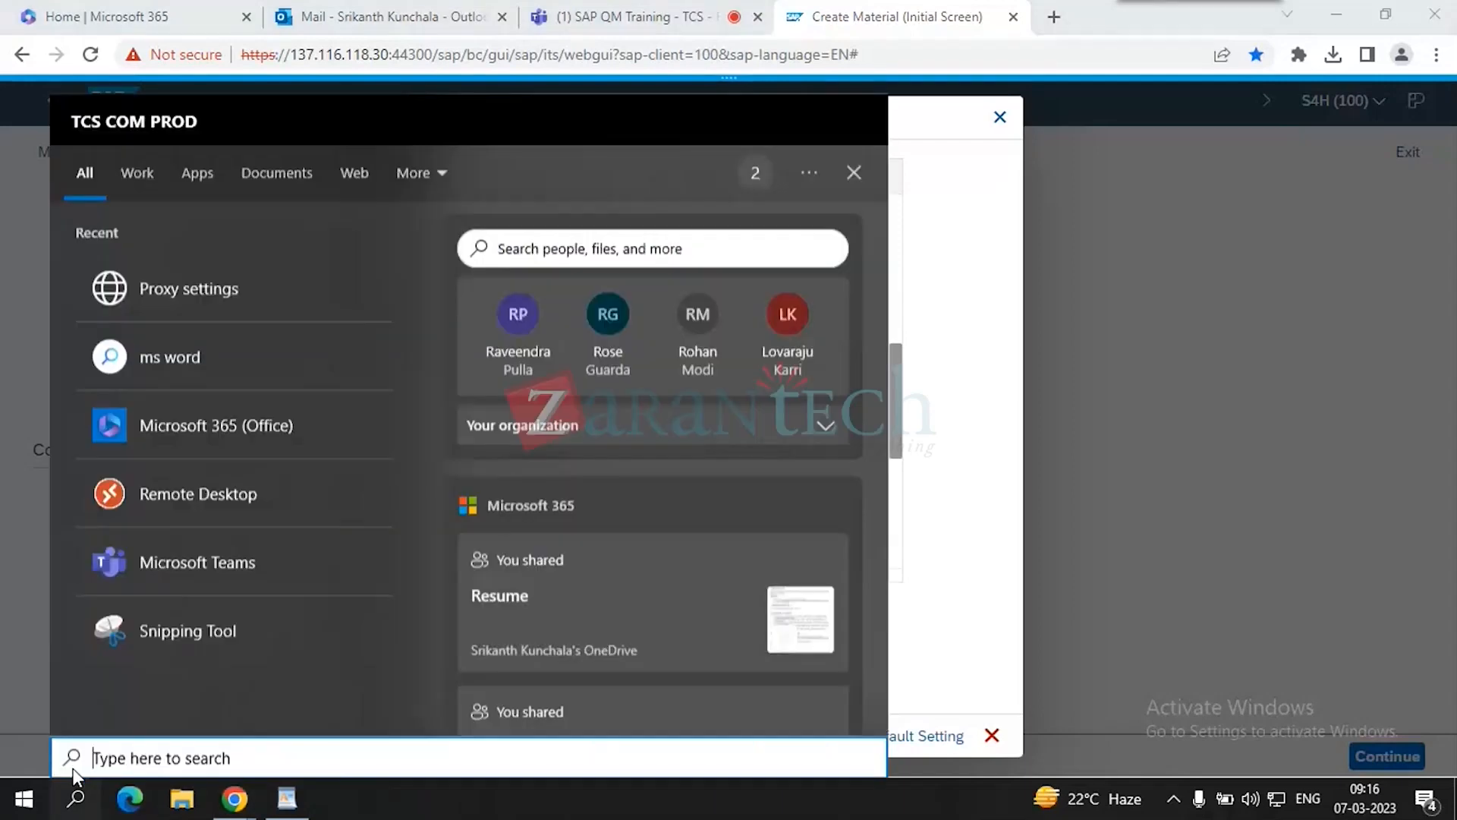
- Snip the SAP view selection screen and highlight the Quality Management row in yellow
left_click(147, 602)
left_click(612, 257)
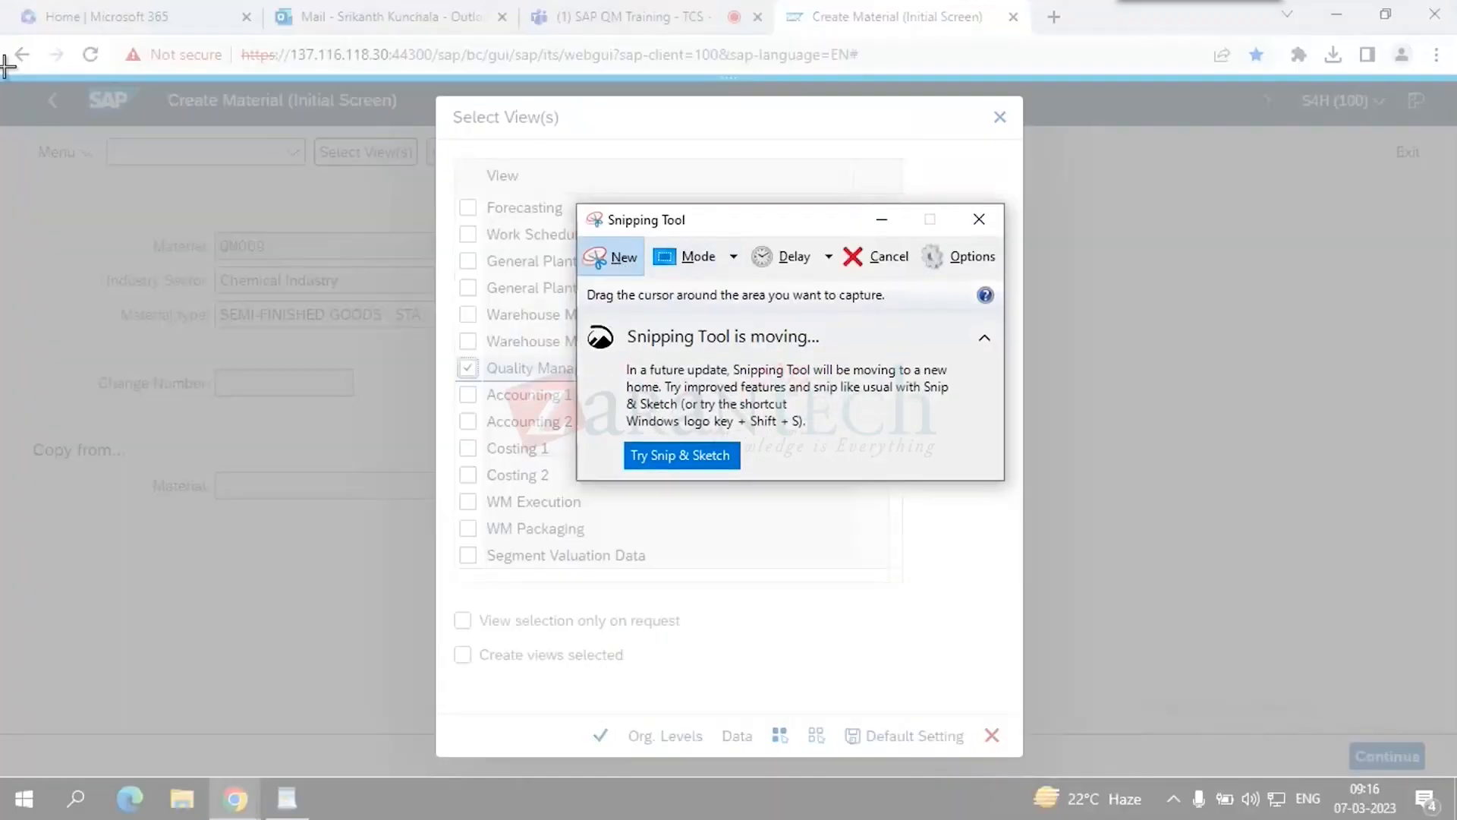
mouse_move(32, 76)
left_mouse_down()
mouse_move(885, 721)
mouse_move(1178, 809)
mouse_move(1193, 805)
mouse_move(1192, 771)
left_mouse_up()
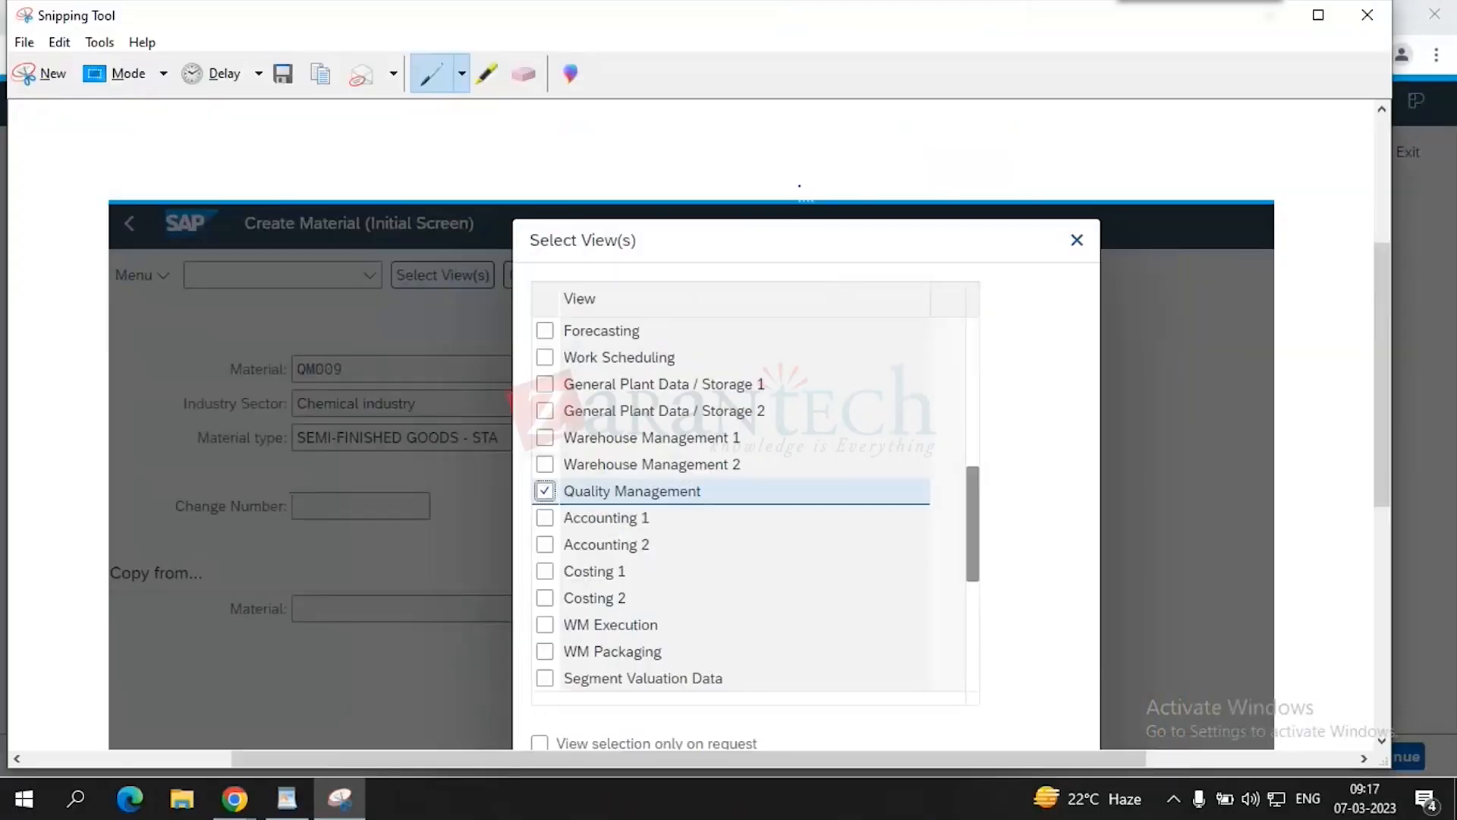
left_click(490, 75)
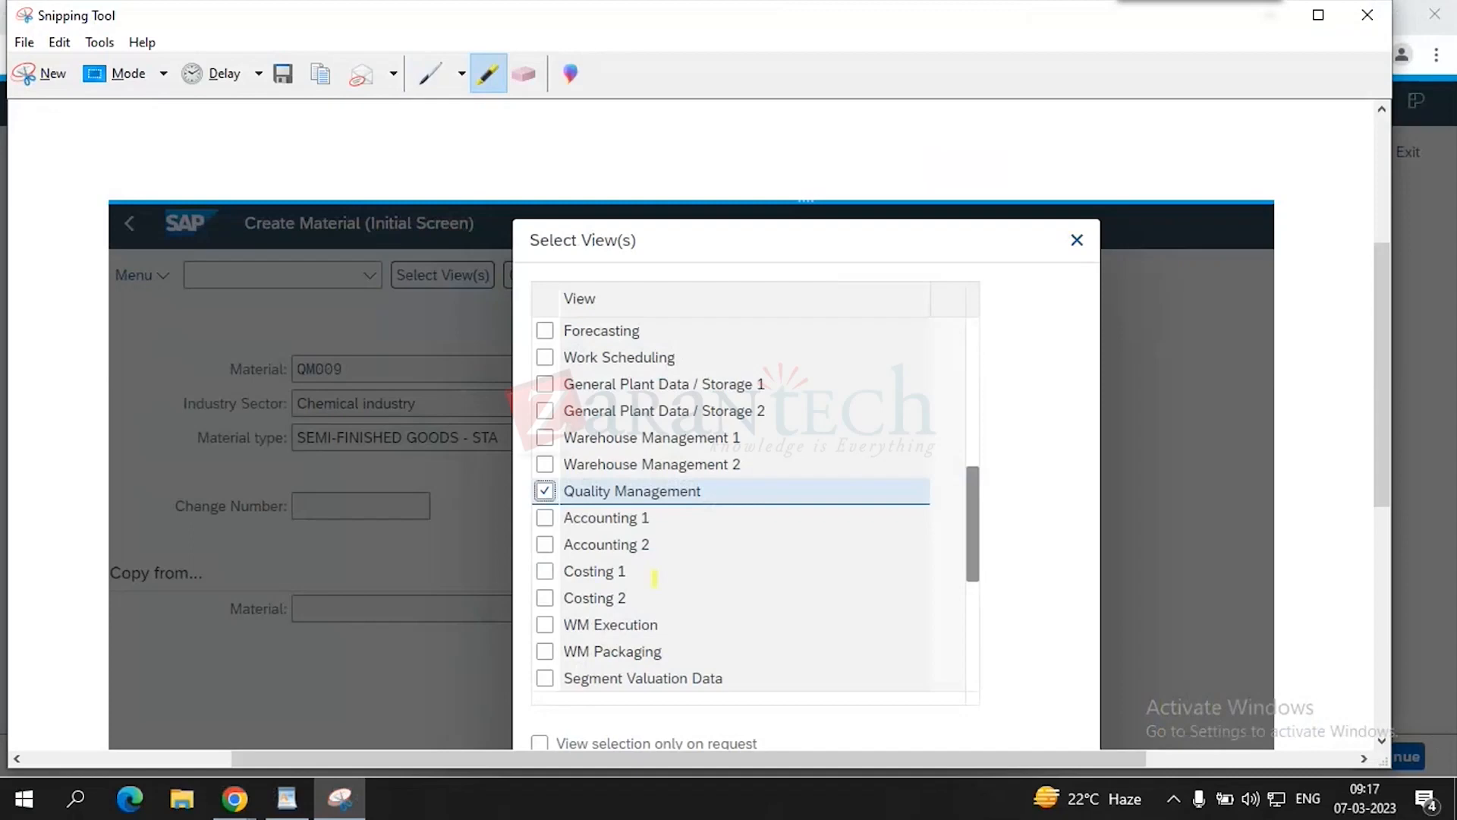
left_click_drag(530, 490, 909, 495)
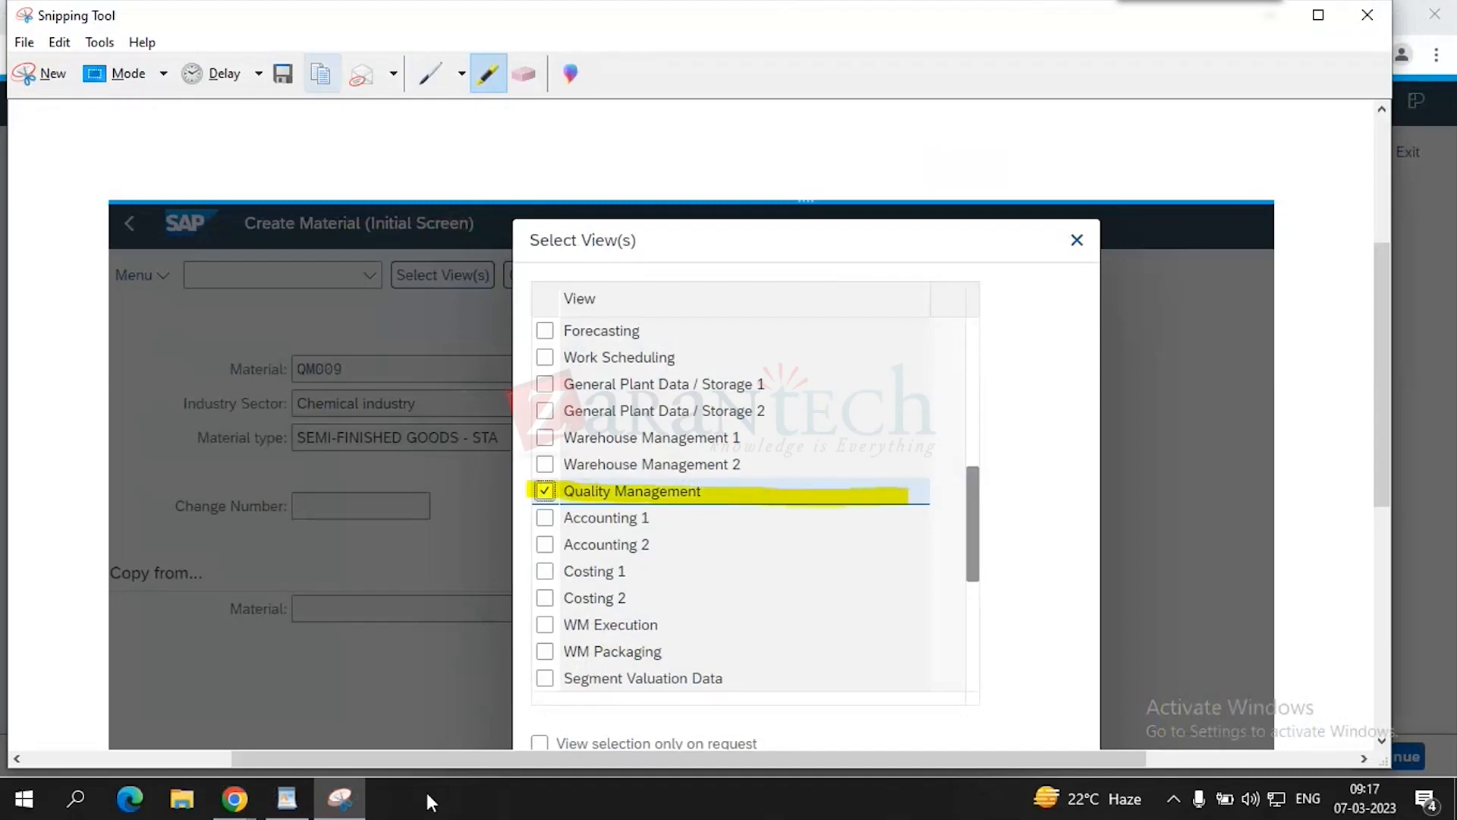
left_click(288, 799)
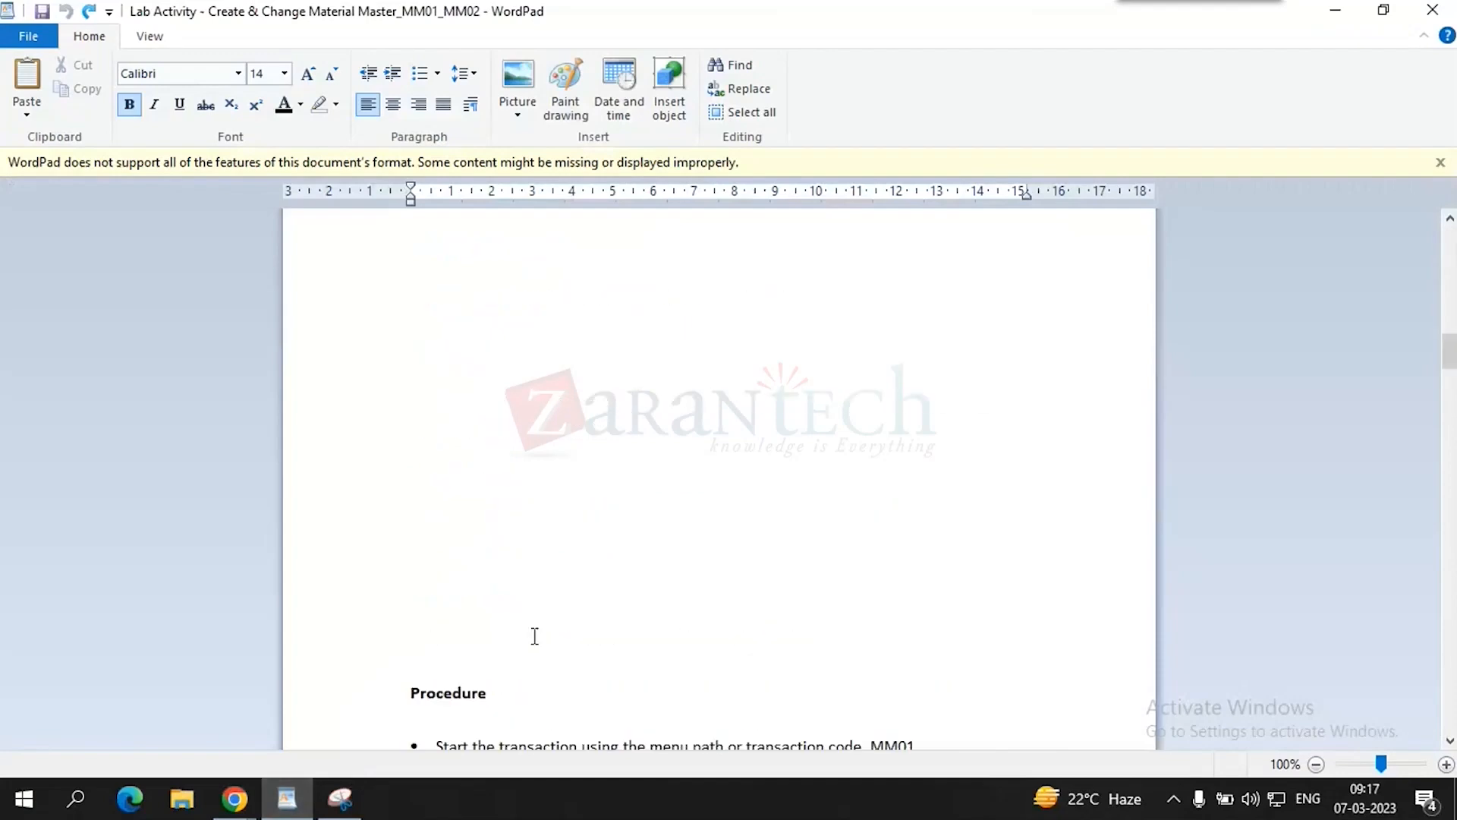
- Scroll through the Lab Activity document in WordPad to review it
scroll(534, 636, "down", 10)
scroll(534, 636, "up", 4)
scroll(534, 636, "down", 4)
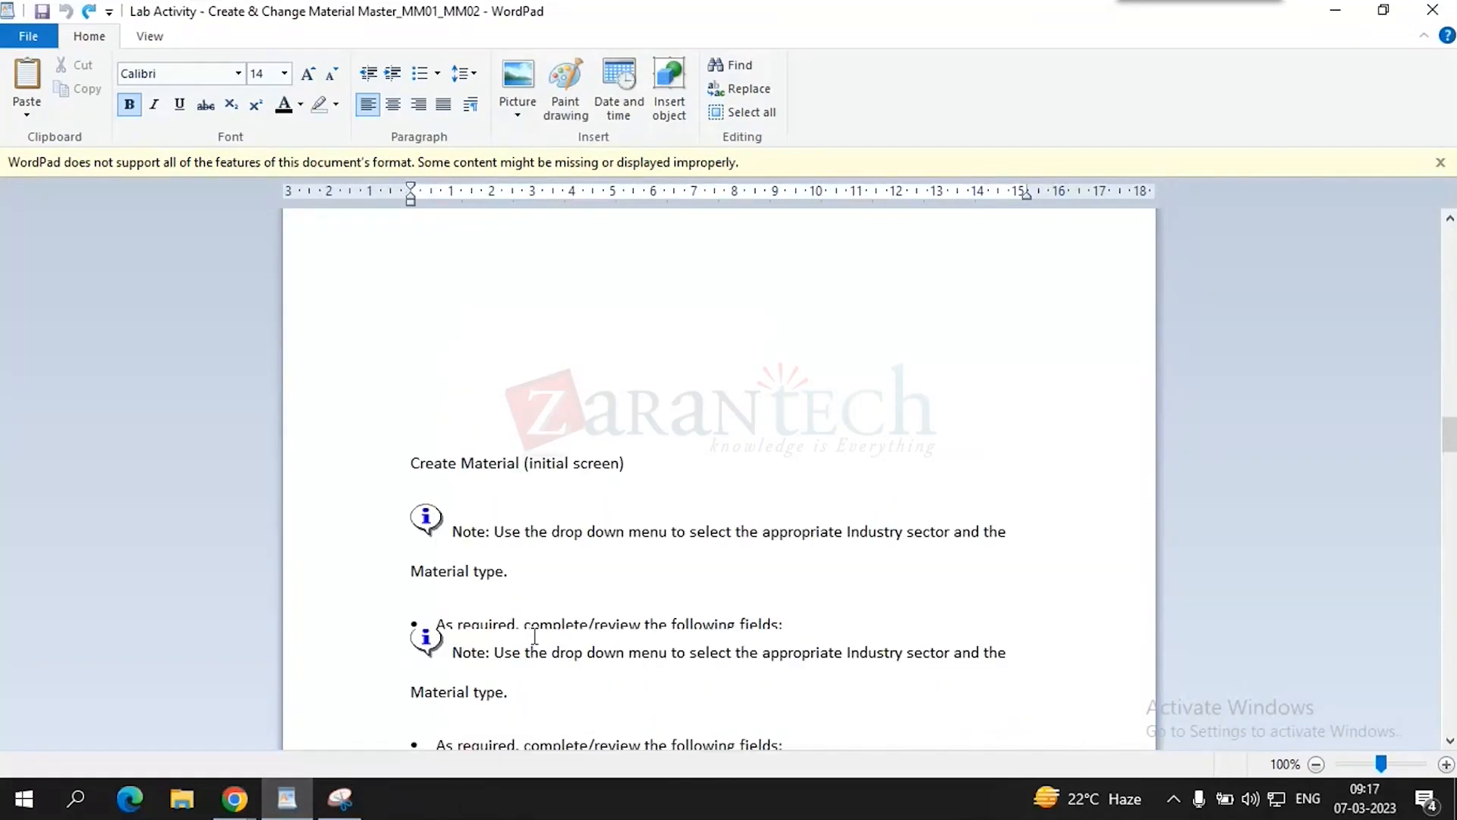
scroll(535, 636, "down", 10)
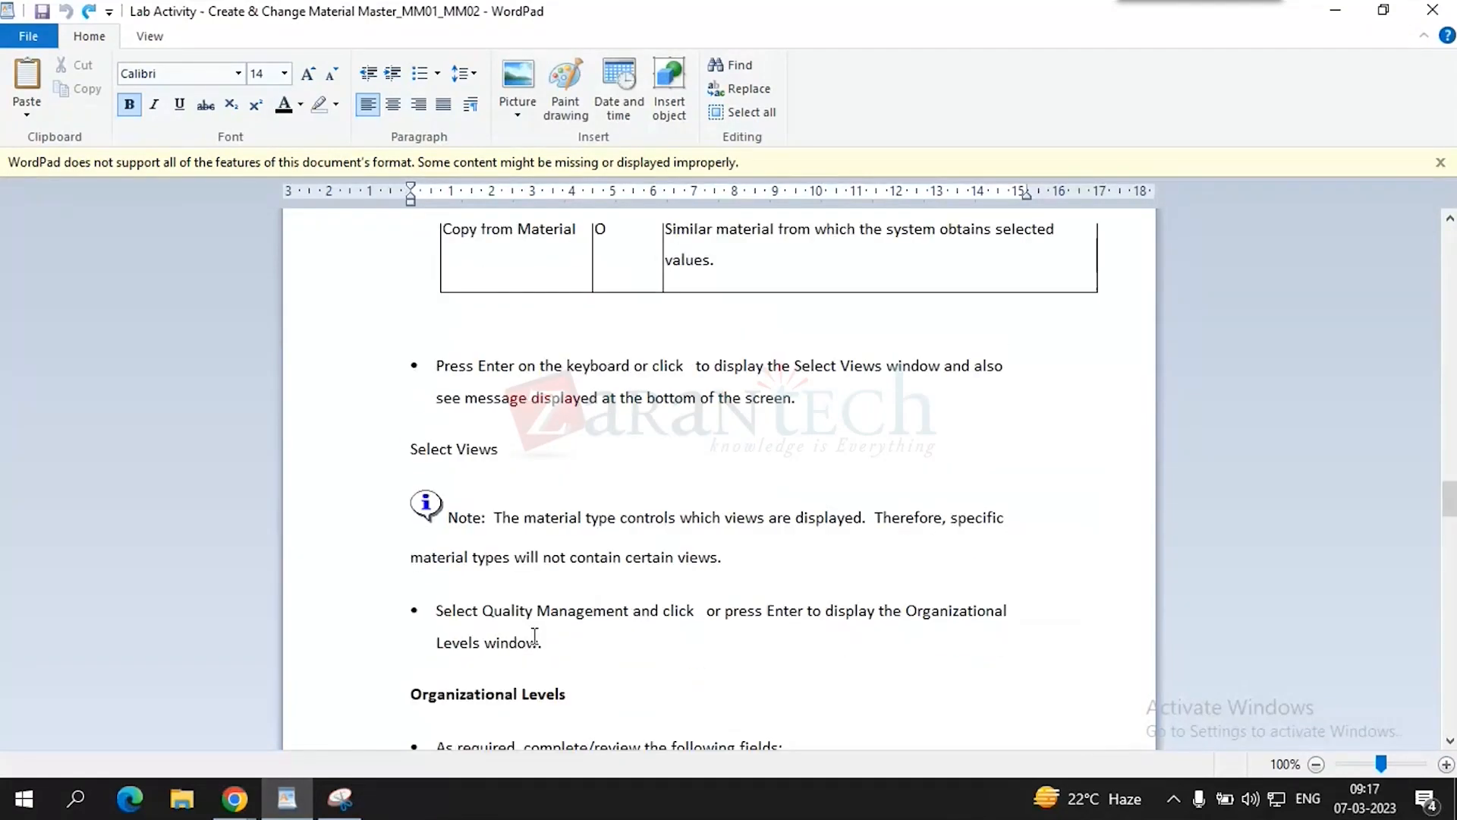
scroll(535, 636, "up", 12)
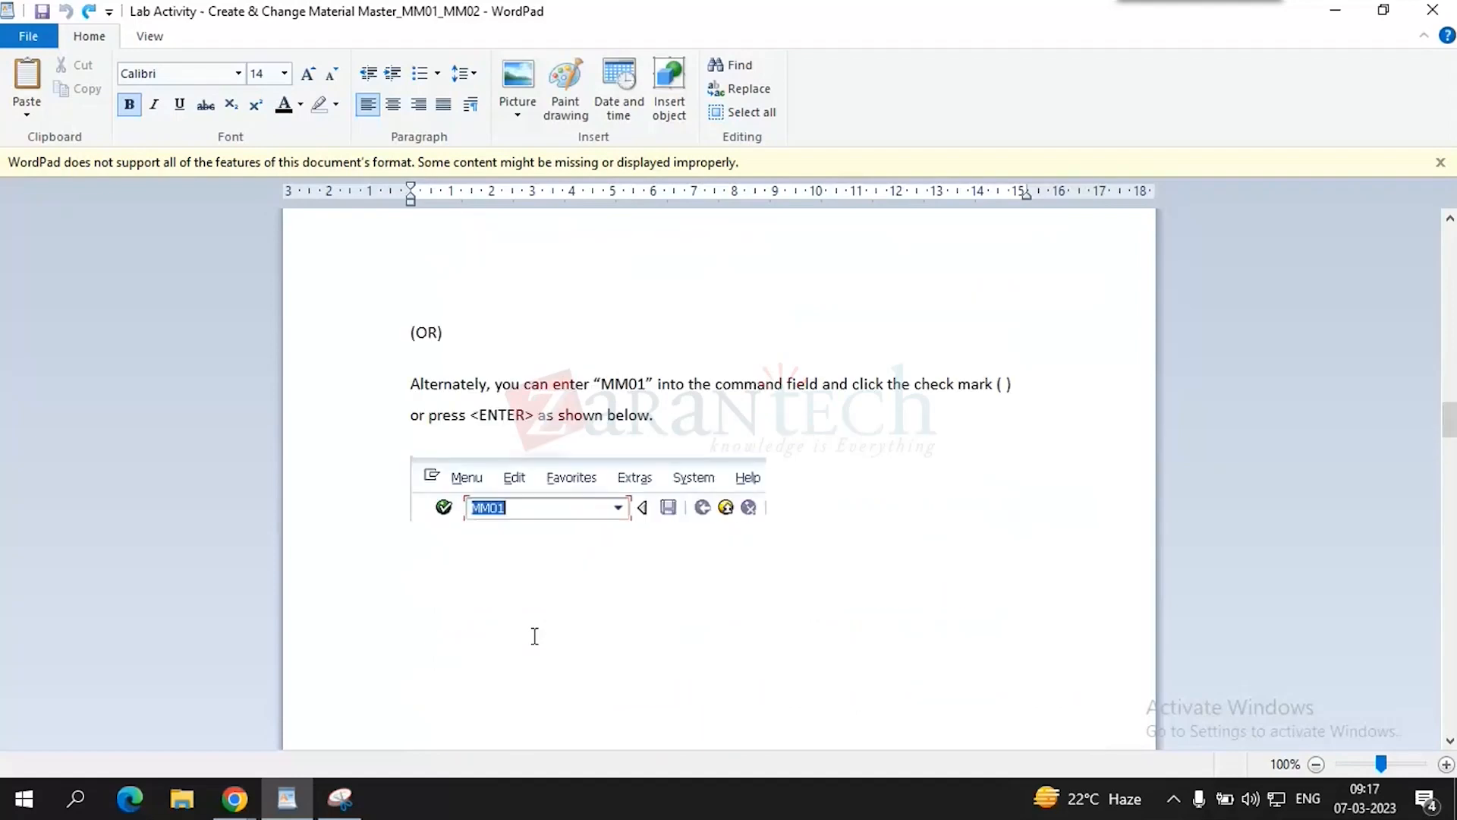
scroll(534, 636, "down", 8)
scroll(534, 636, "down", 10)
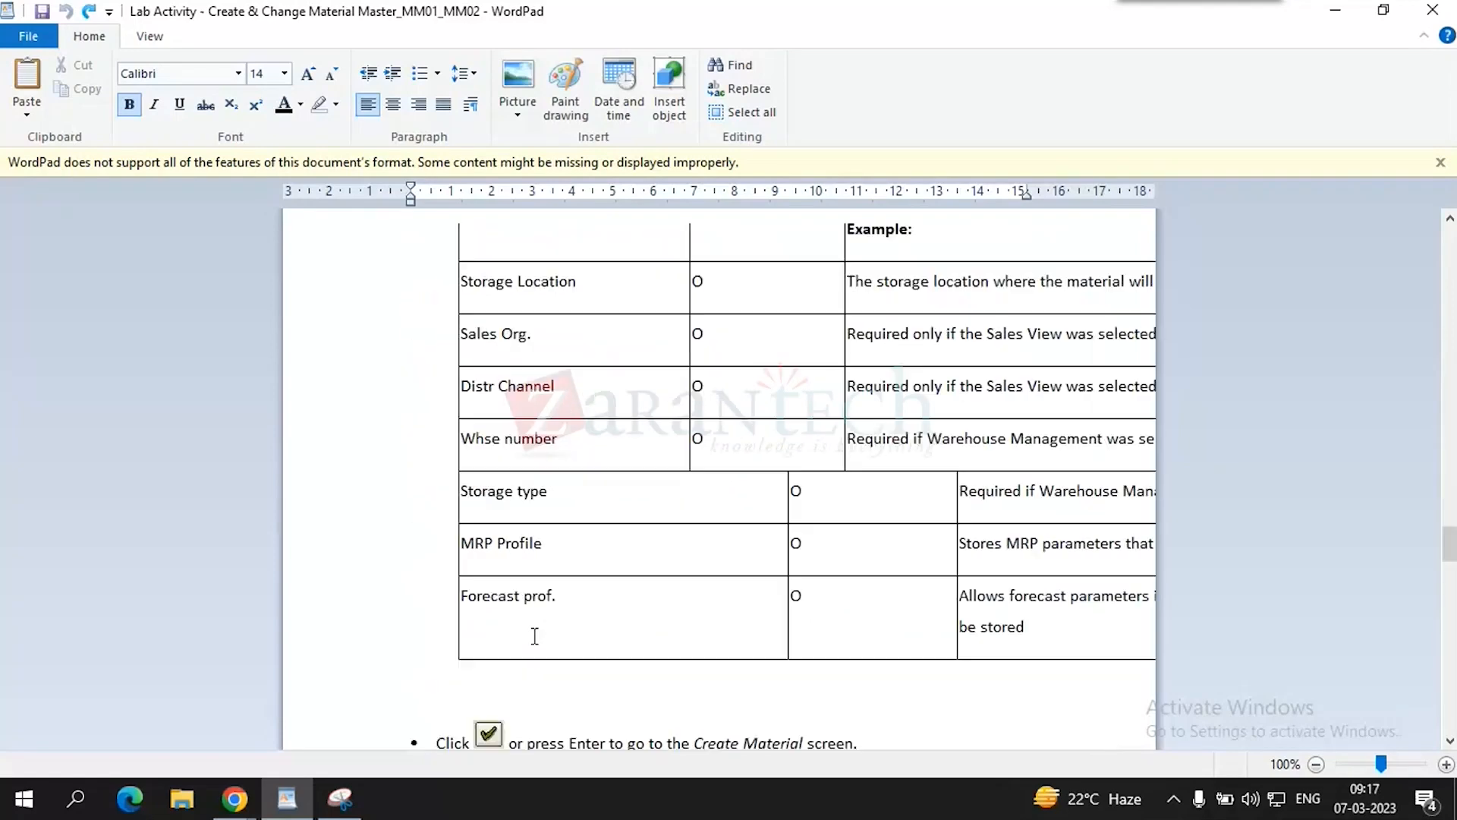
scroll(534, 636, "down", 10)
scroll(534, 636, "down", 10)
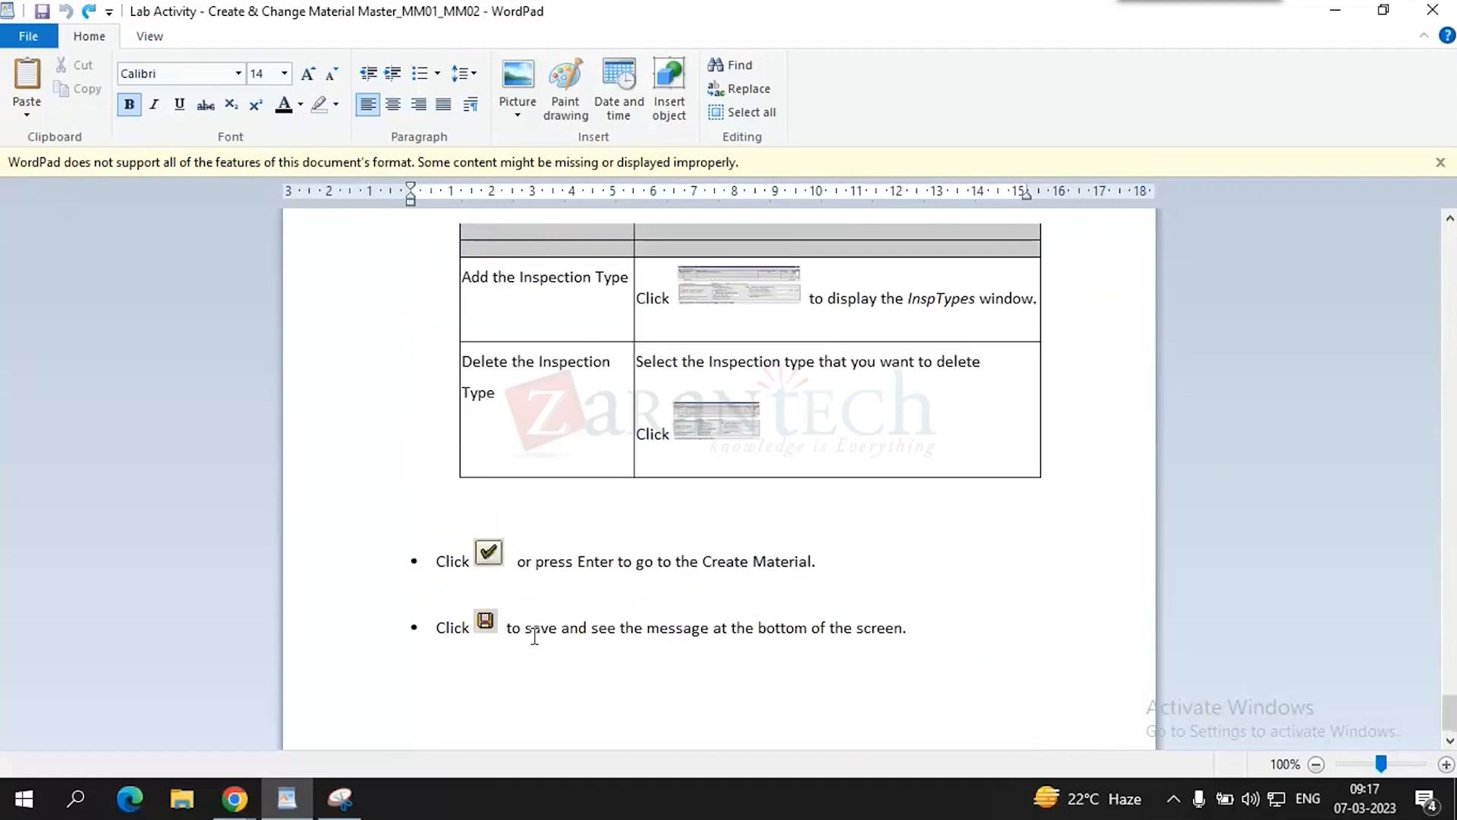
scroll(534, 636, "up", 3)
scroll(534, 636, "up", 15)
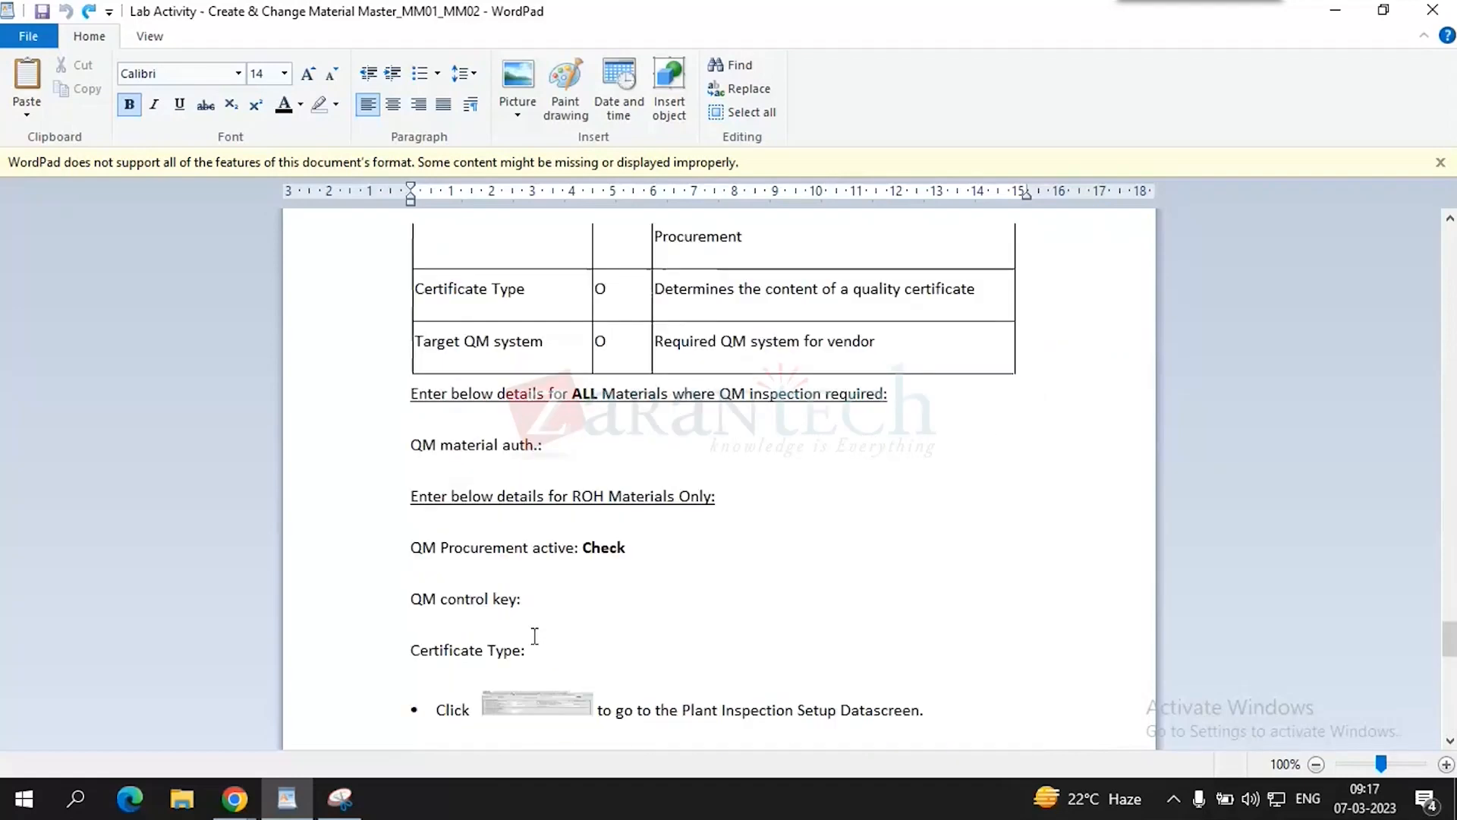
scroll(534, 637, "up", 15)
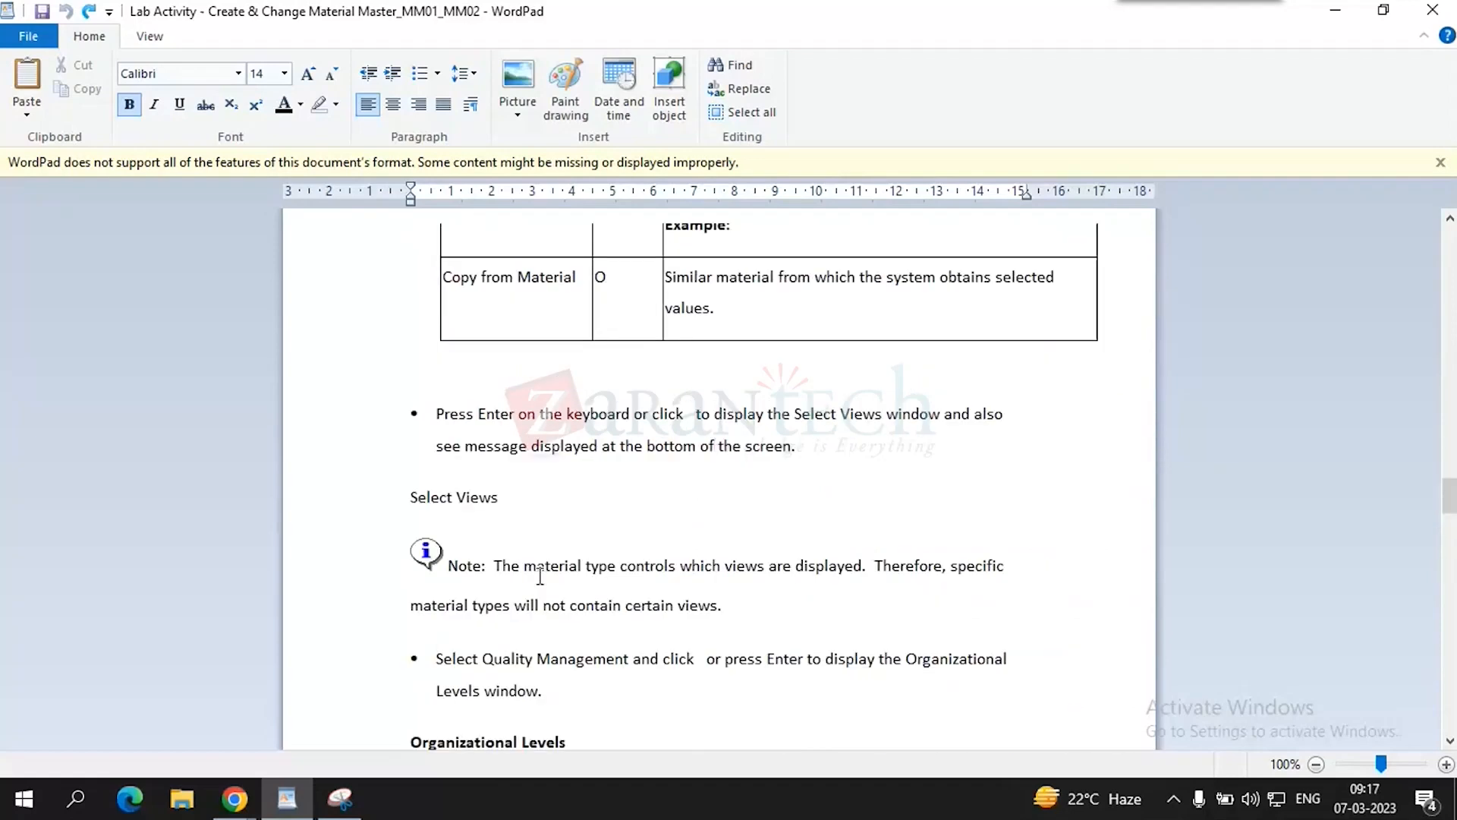
scroll(540, 576, "up", 2)
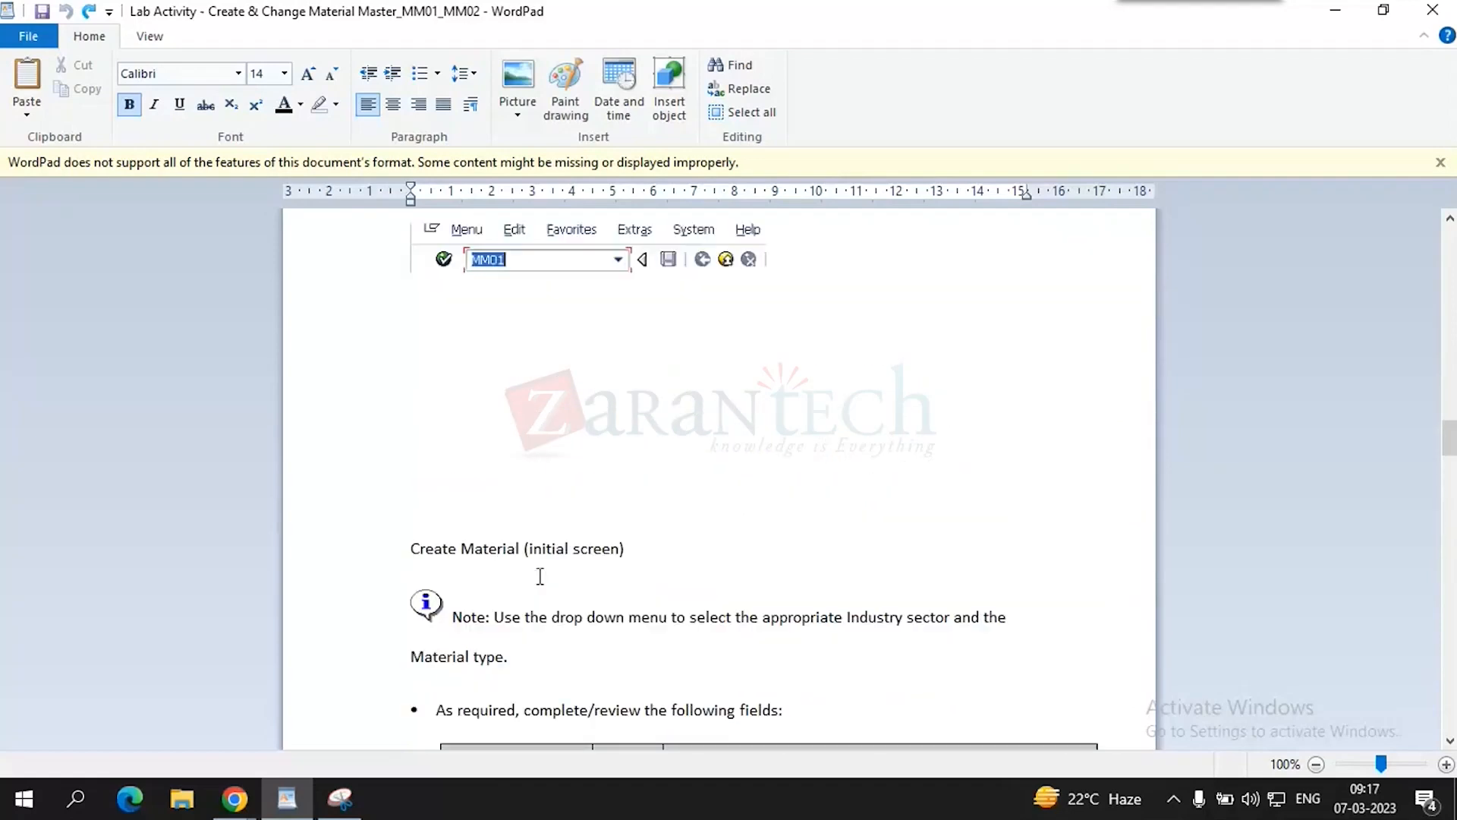
scroll(539, 576, "up", 4)
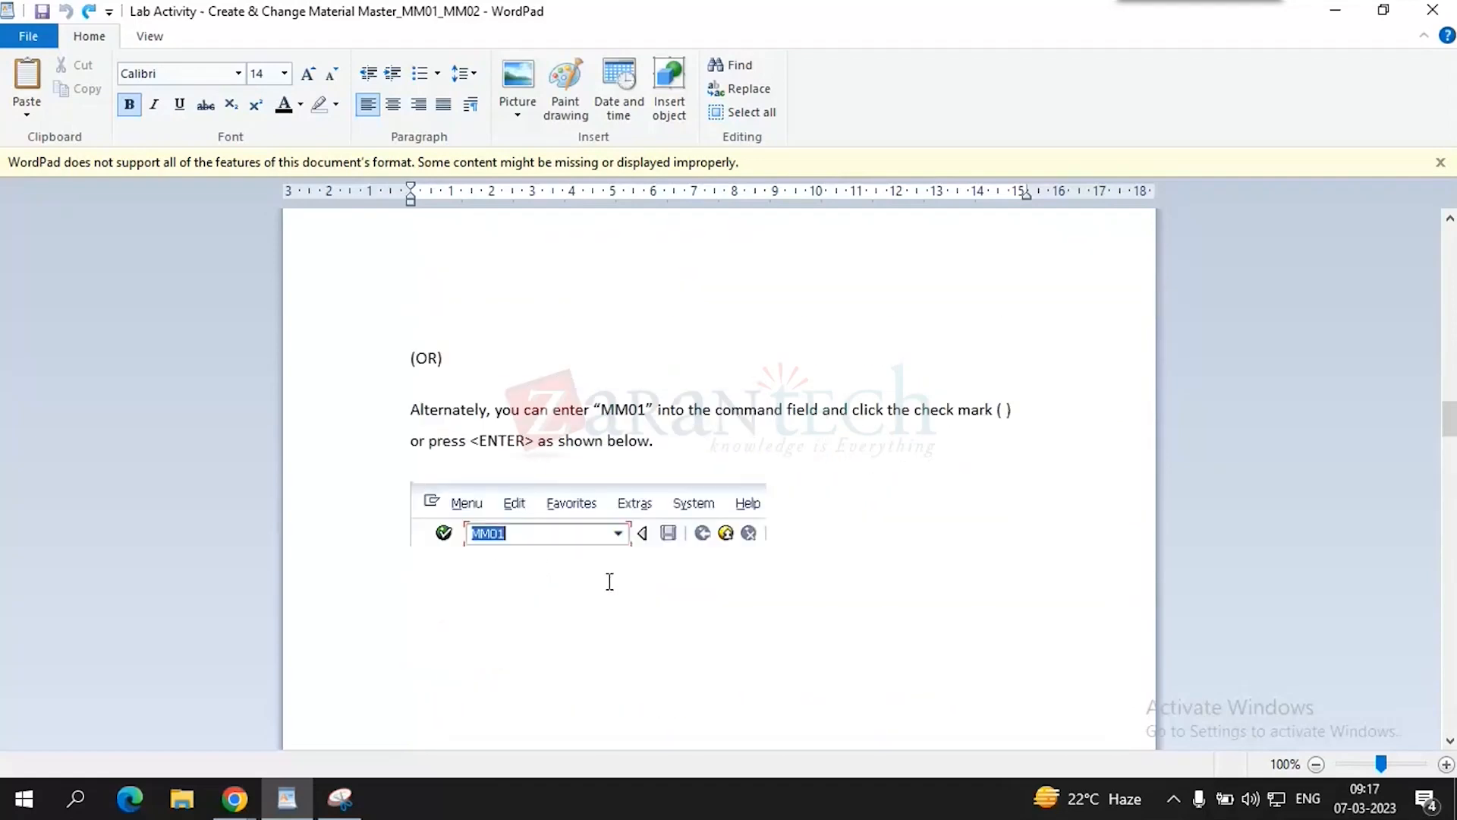
left_click_drag(1451, 422, 1430, 247)
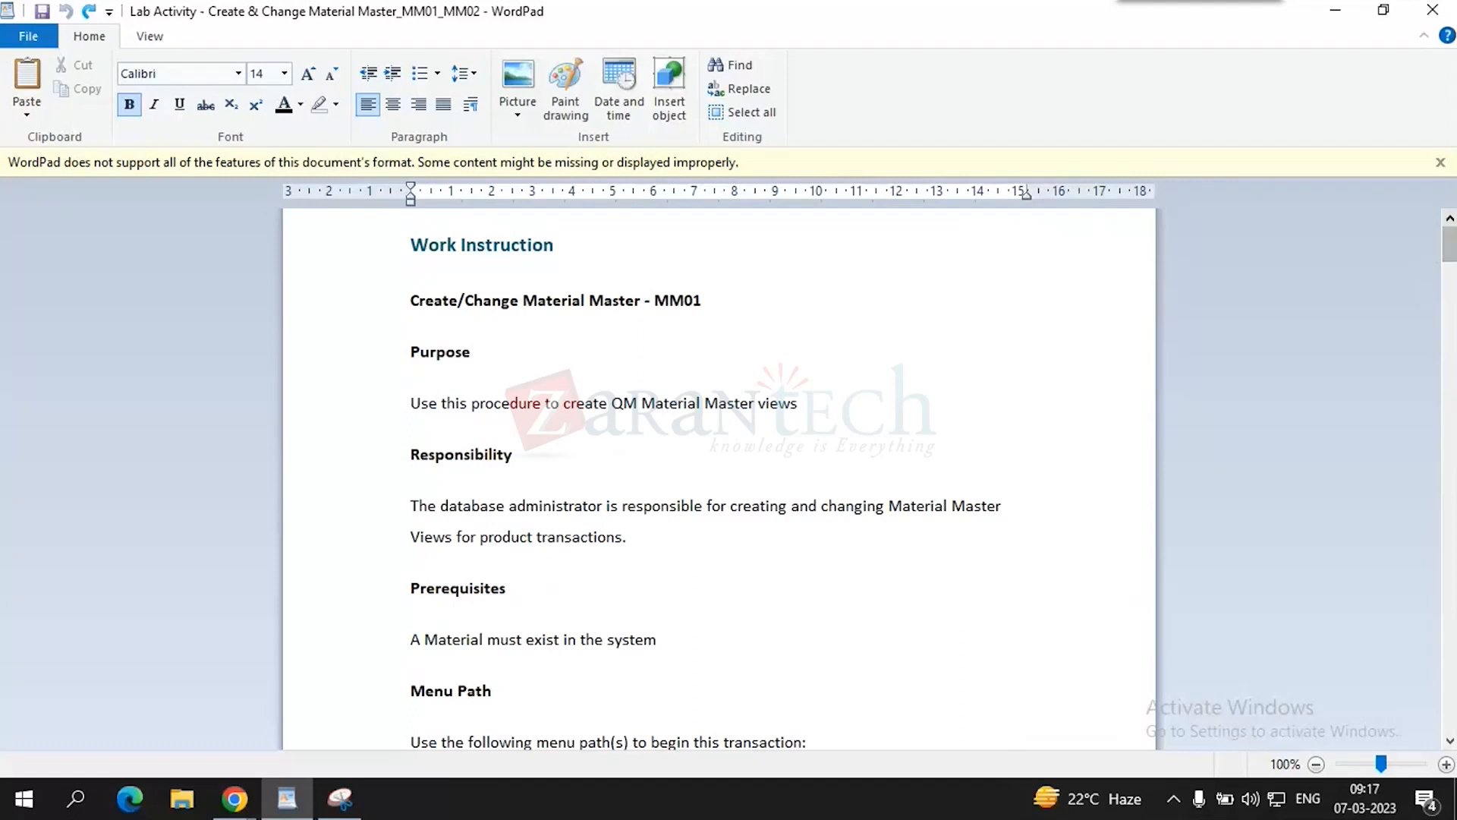
- Close the document without saving and return to the SAP Create Material screen
left_click(1432, 10)
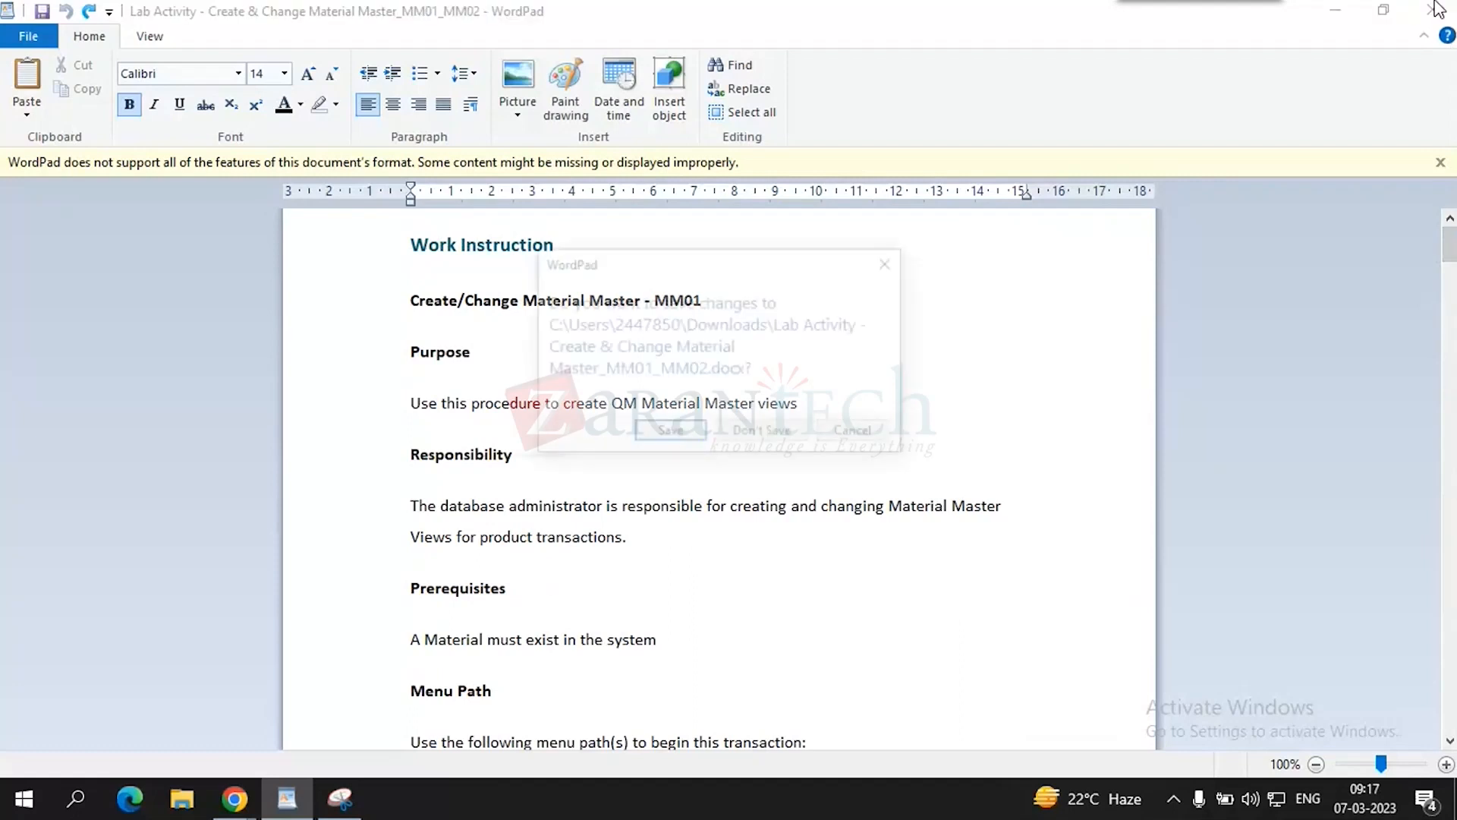
left_click(754, 426)
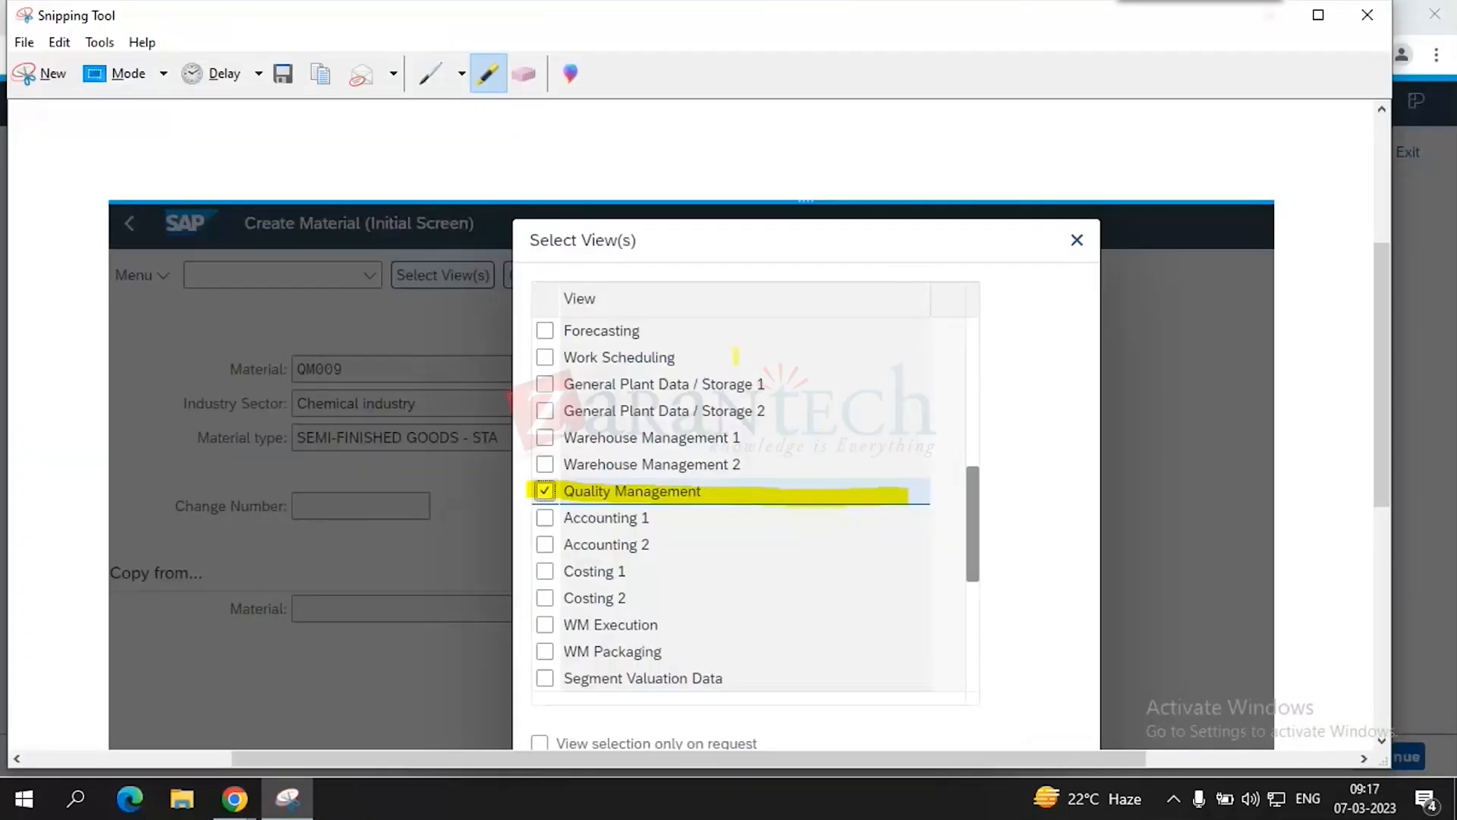
mouse_move(234, 797)
left_click(179, 680)
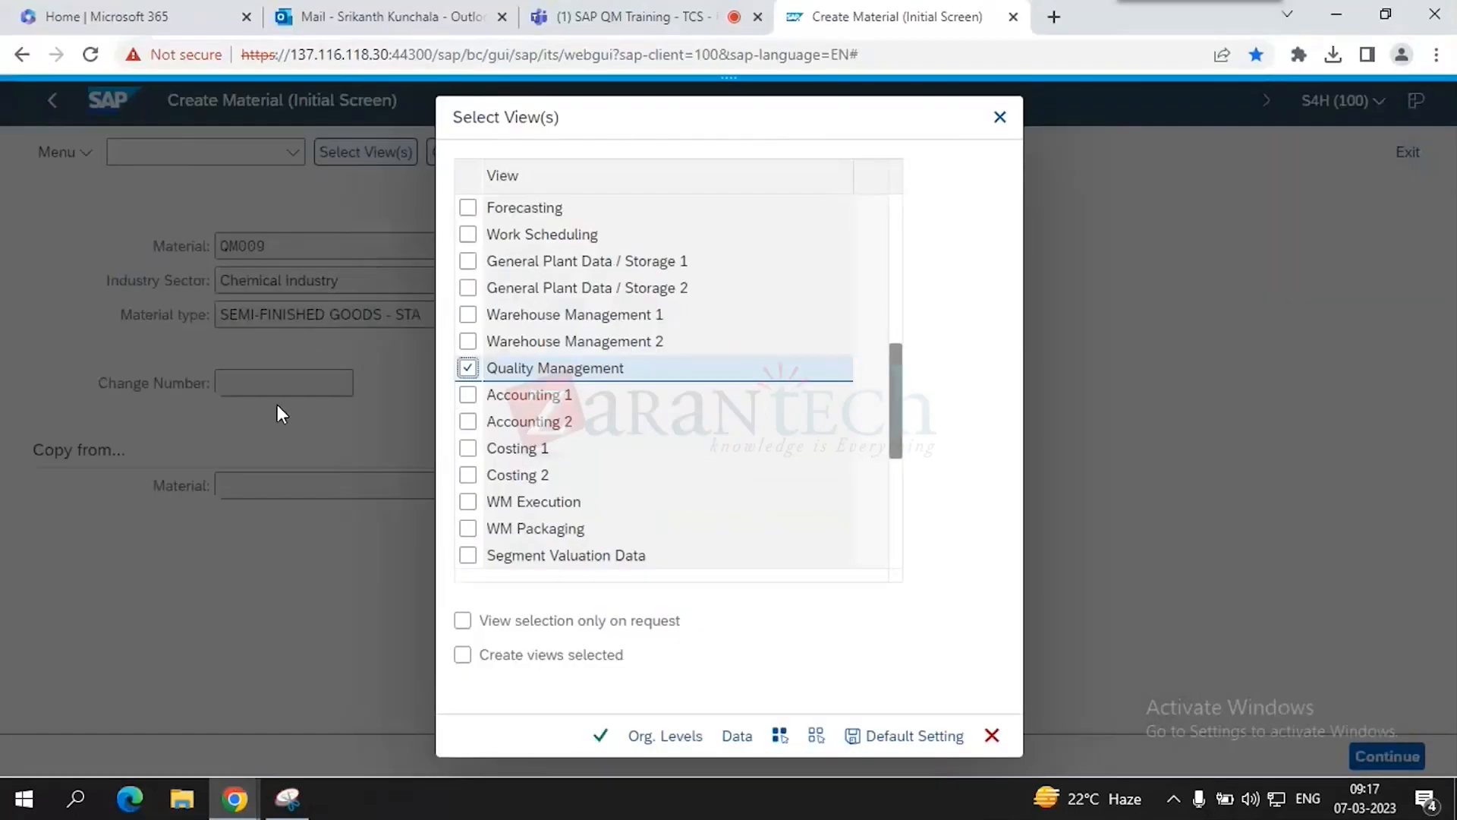
- In Outlook, search the mailbox for 'qm trainin' and open the SharePoint email sharing the QM training site
left_click(423, 9)
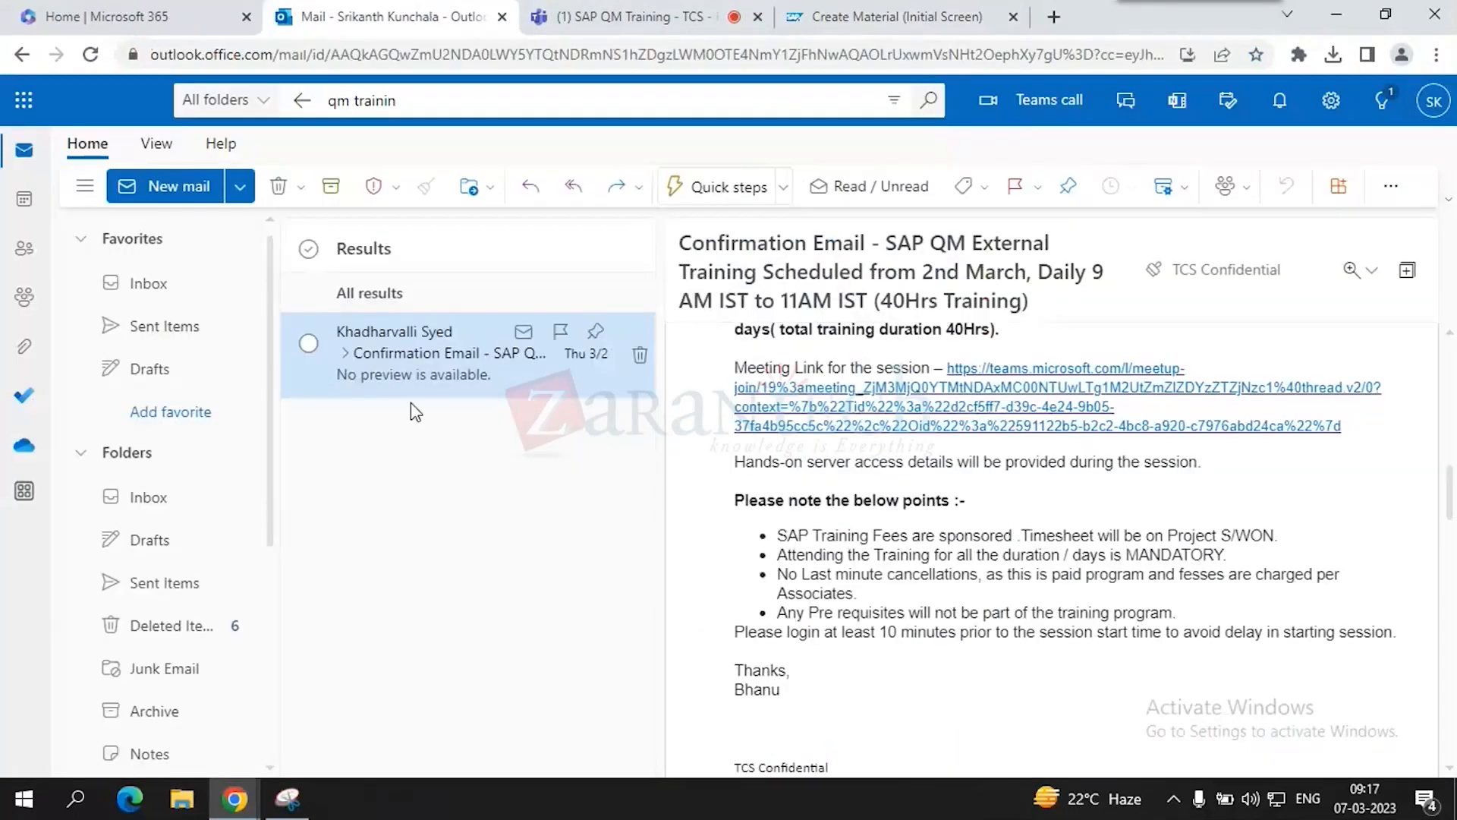
scroll(902, 517, "up", 15)
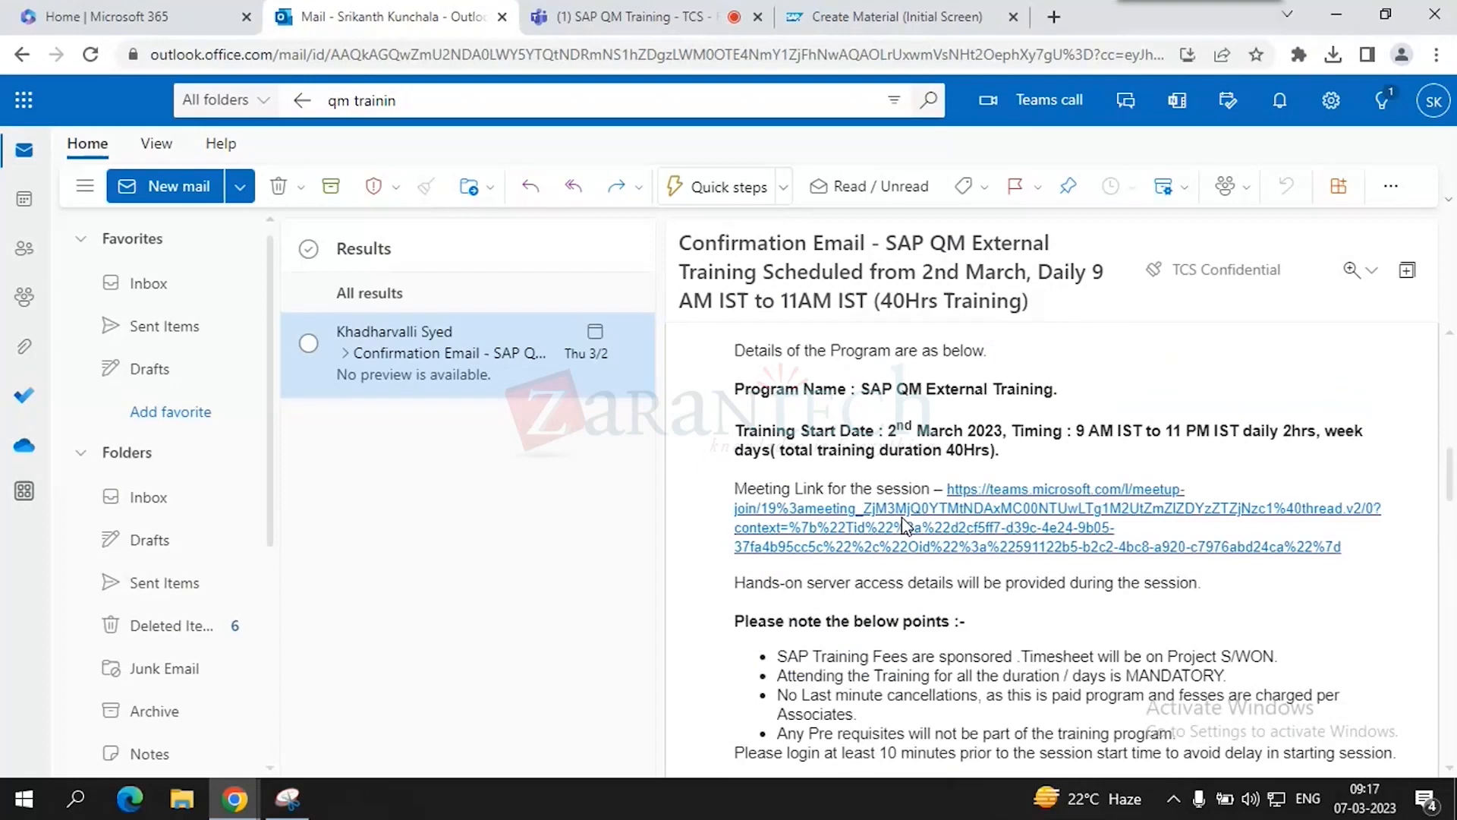
left_click(419, 107)
key("ctrl+a")
key("BackSpace")
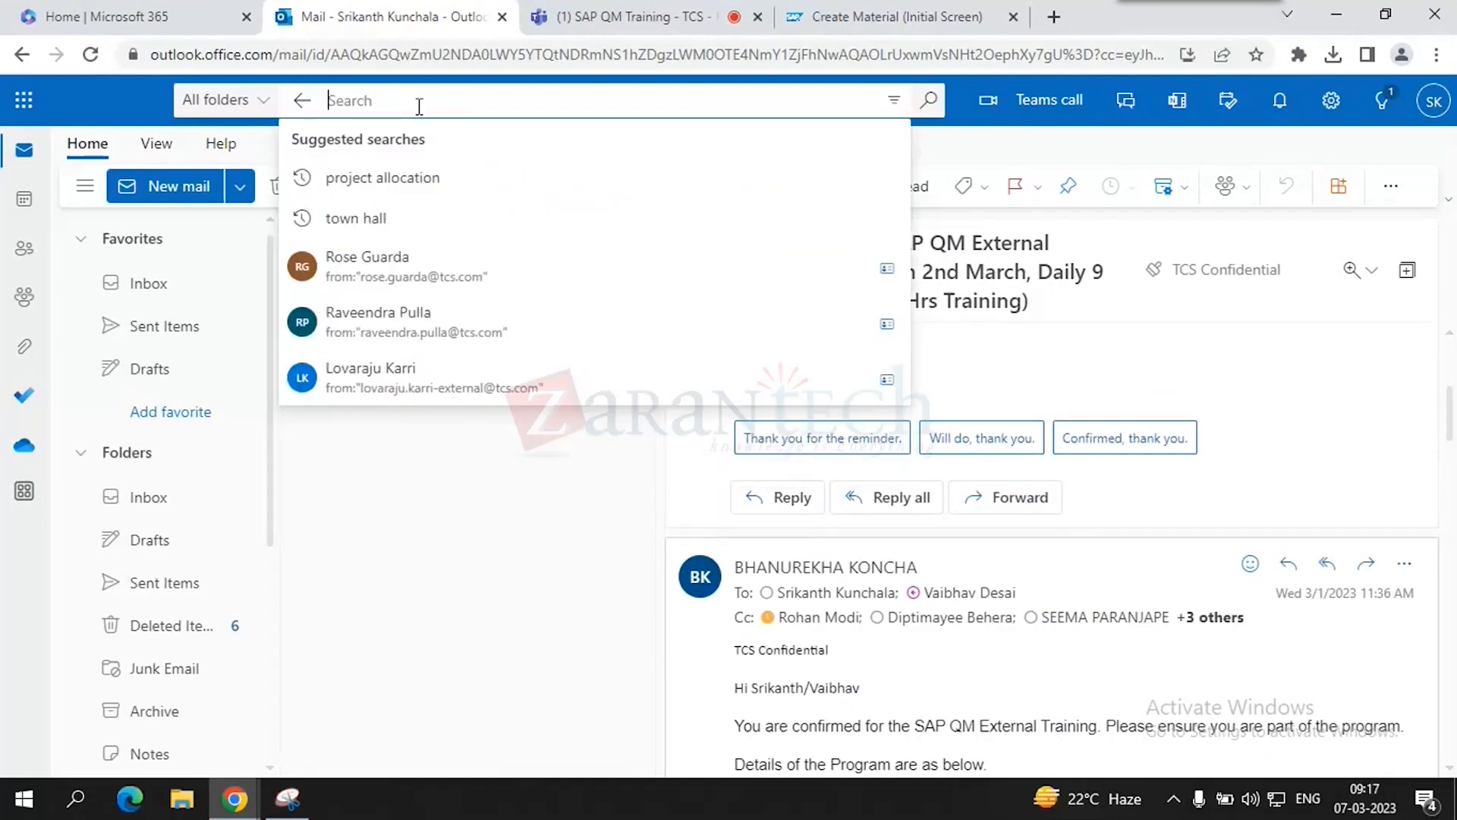
type("qm")
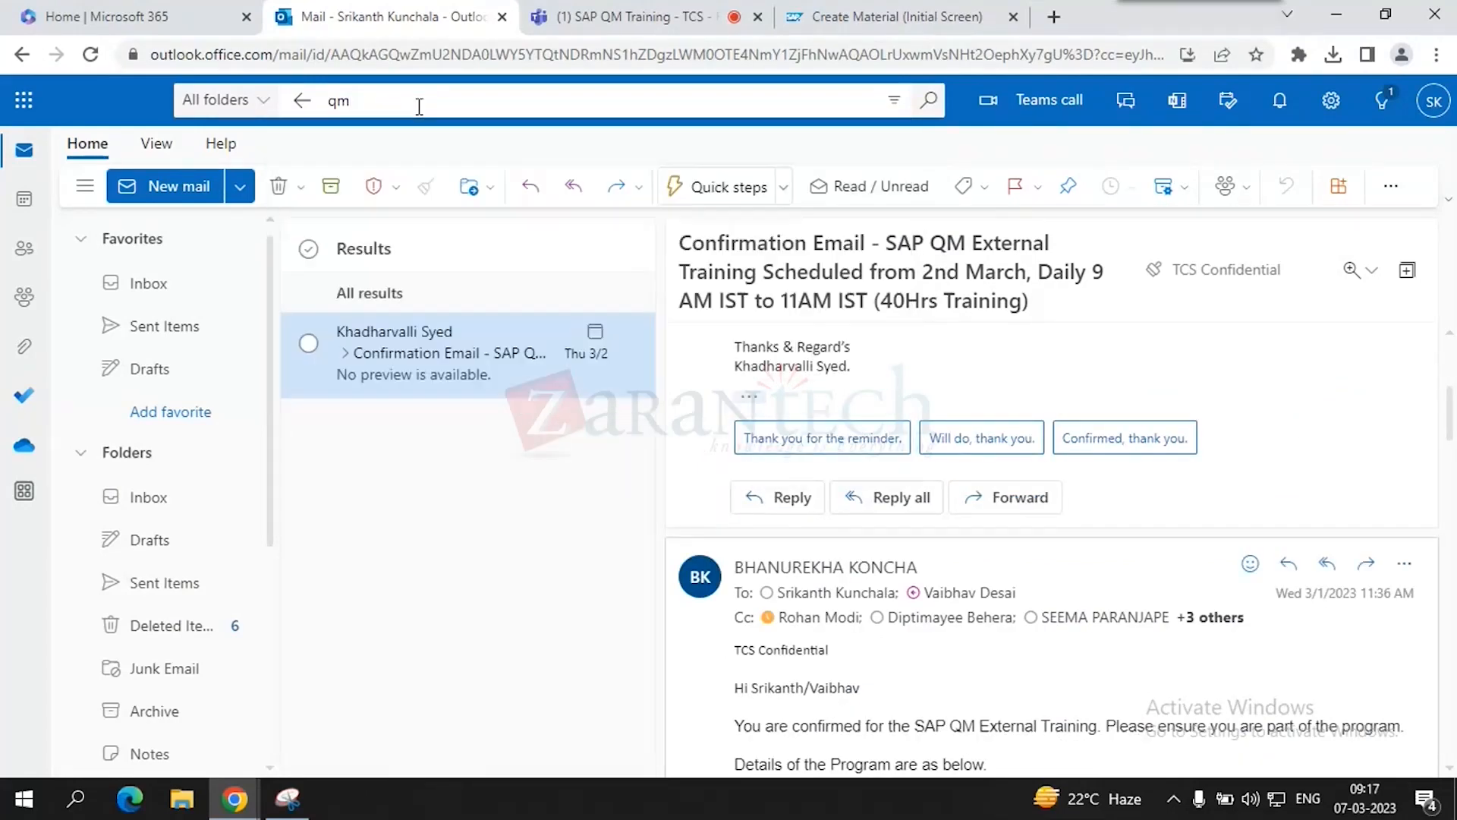
type(" trai")
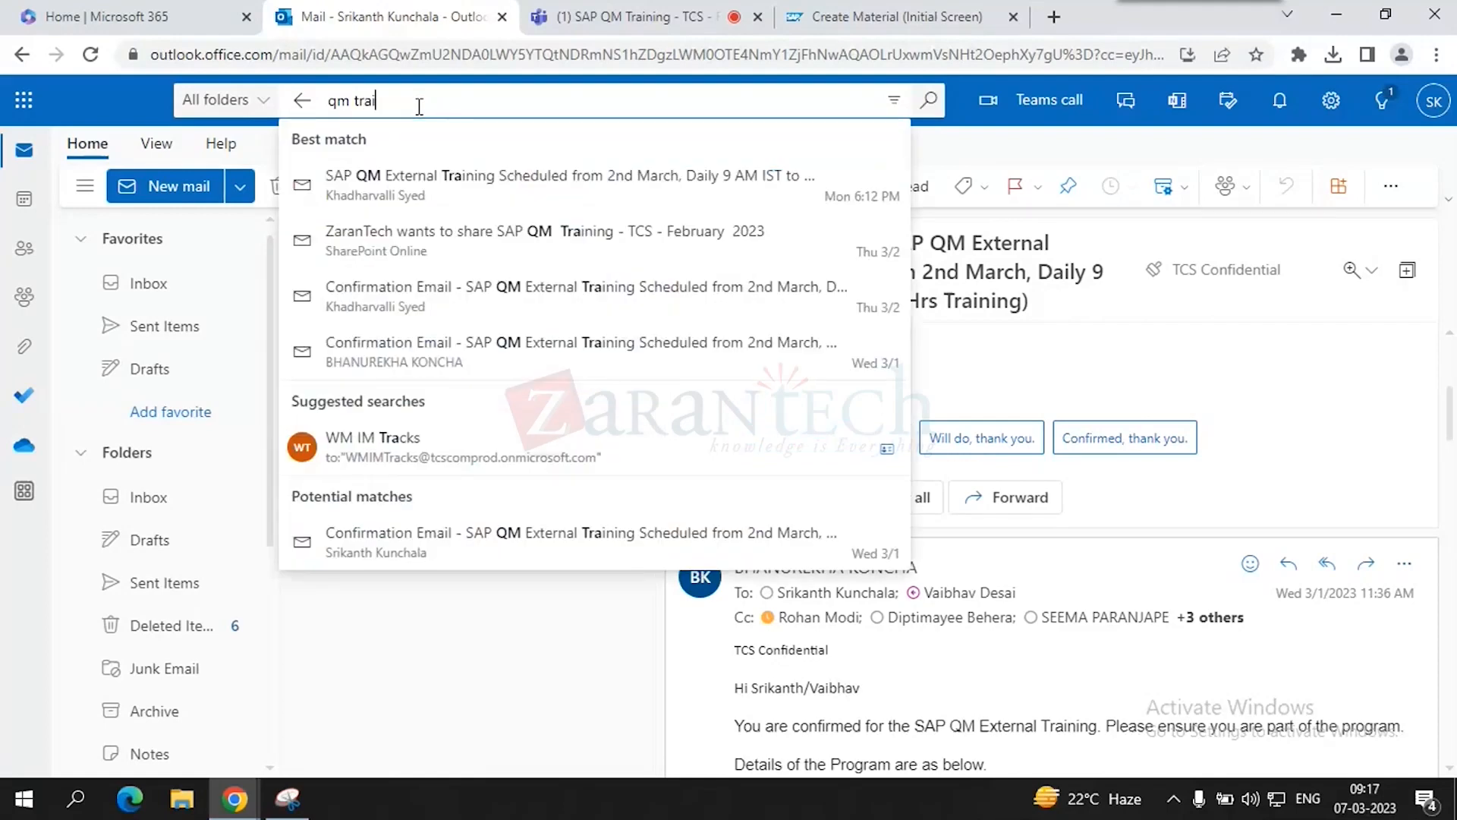
type("nin")
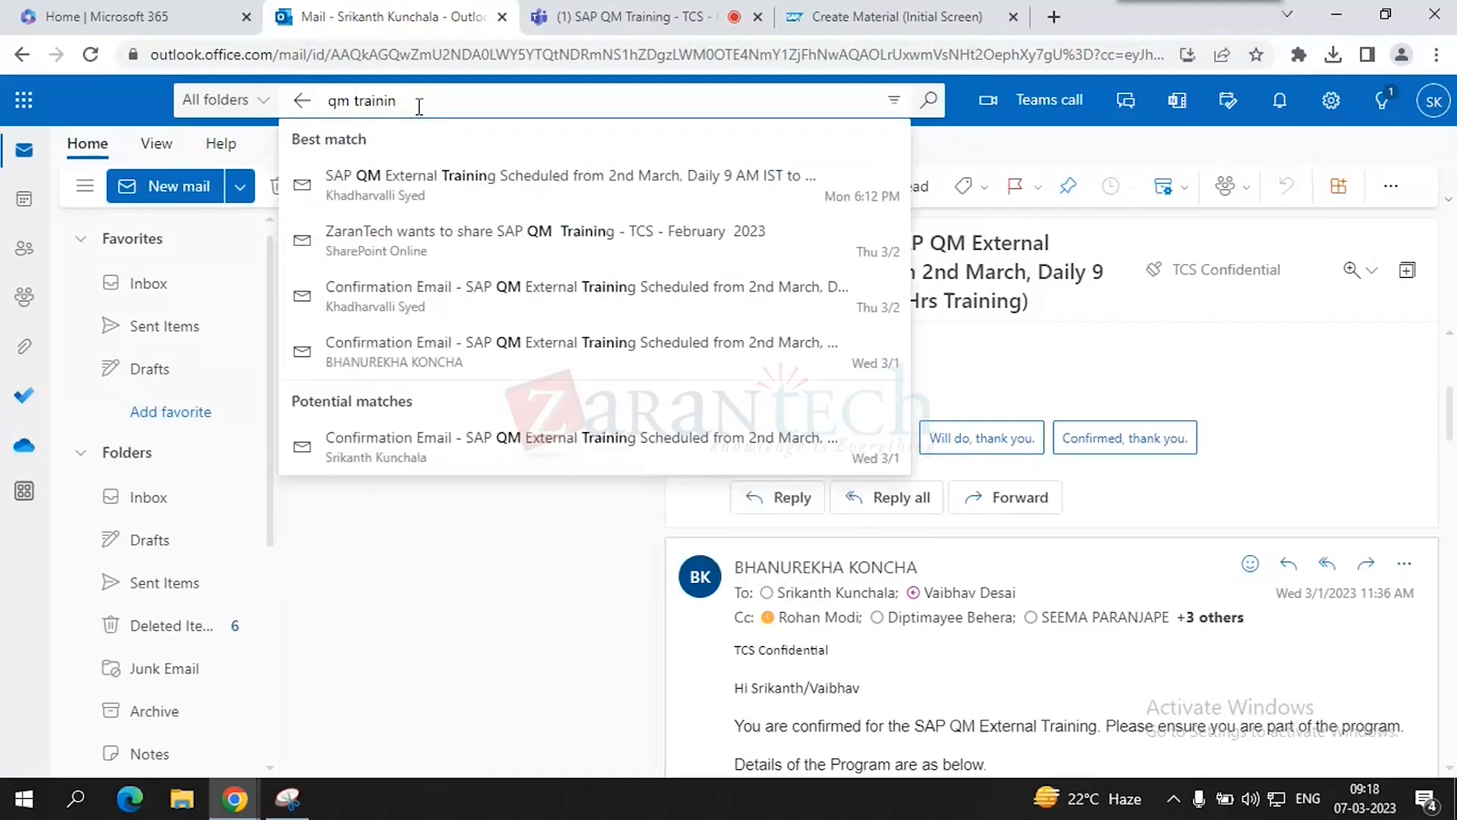
left_click(408, 271)
- Open the SAP QM Training sharing email from the search results
scroll(953, 594, "down", 3)
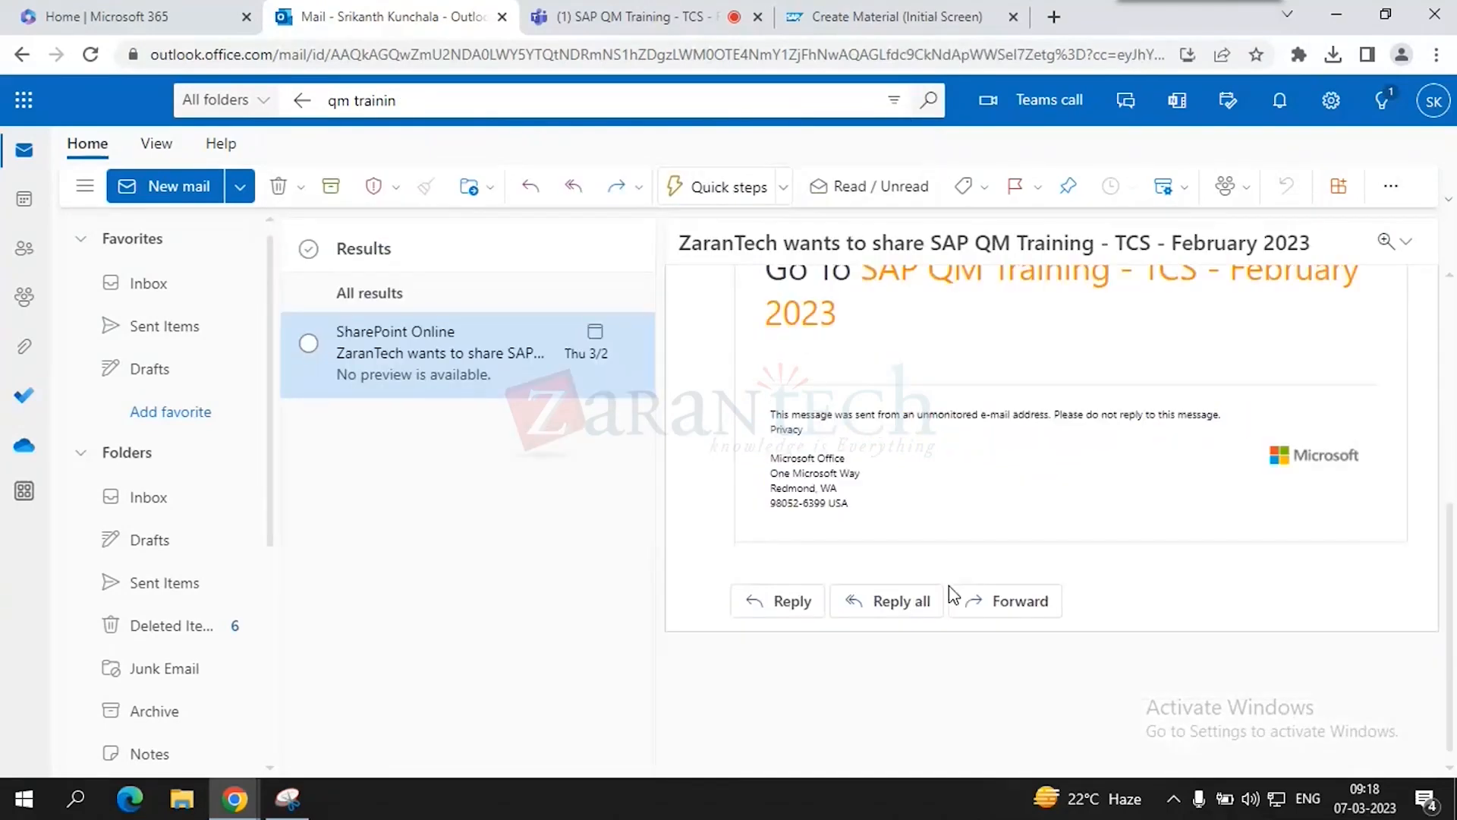
scroll(953, 594, "up", 5)
left_click(395, 105)
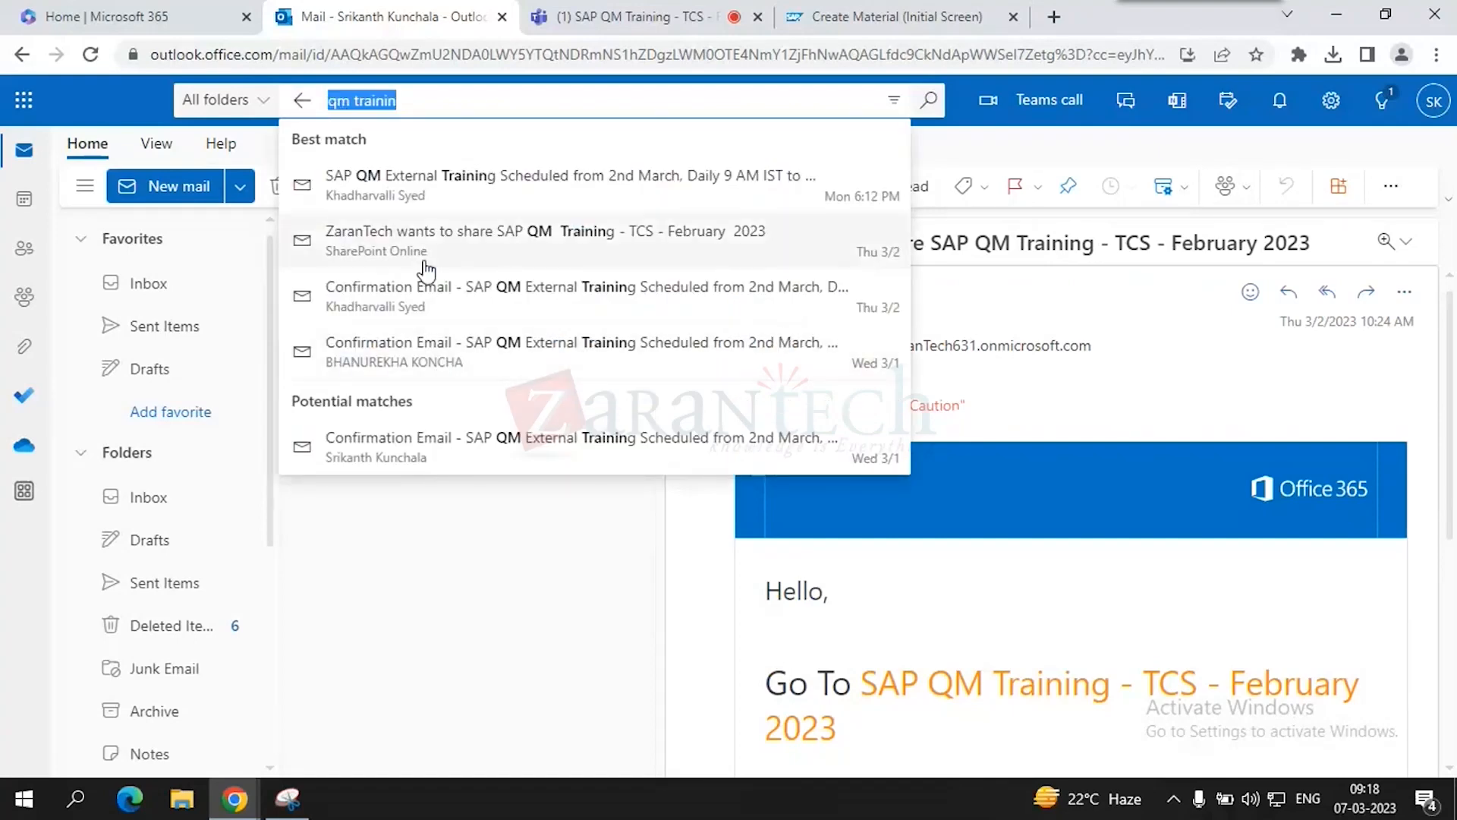
left_click(418, 237)
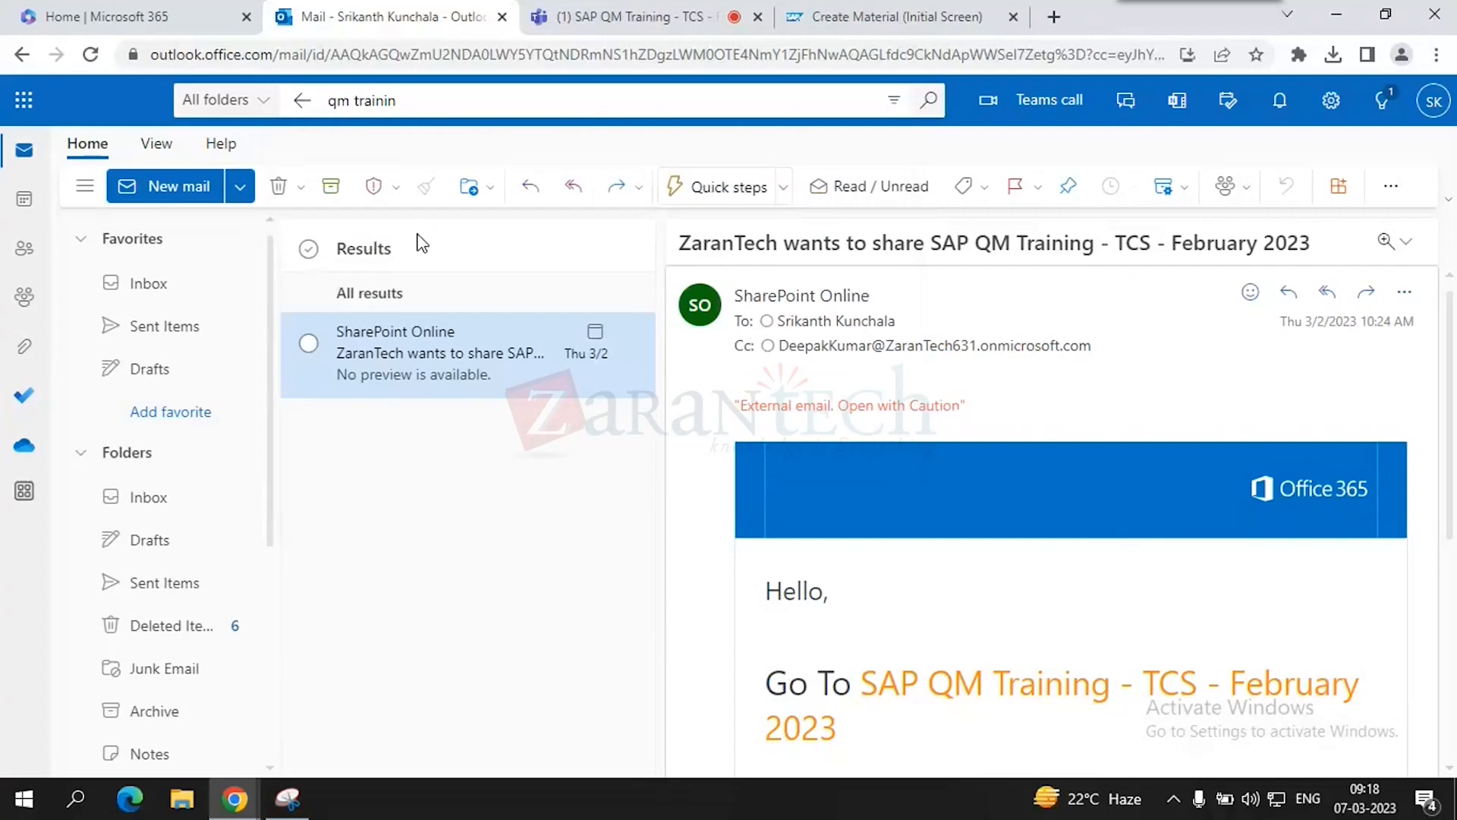
scroll(904, 589, "down", 5)
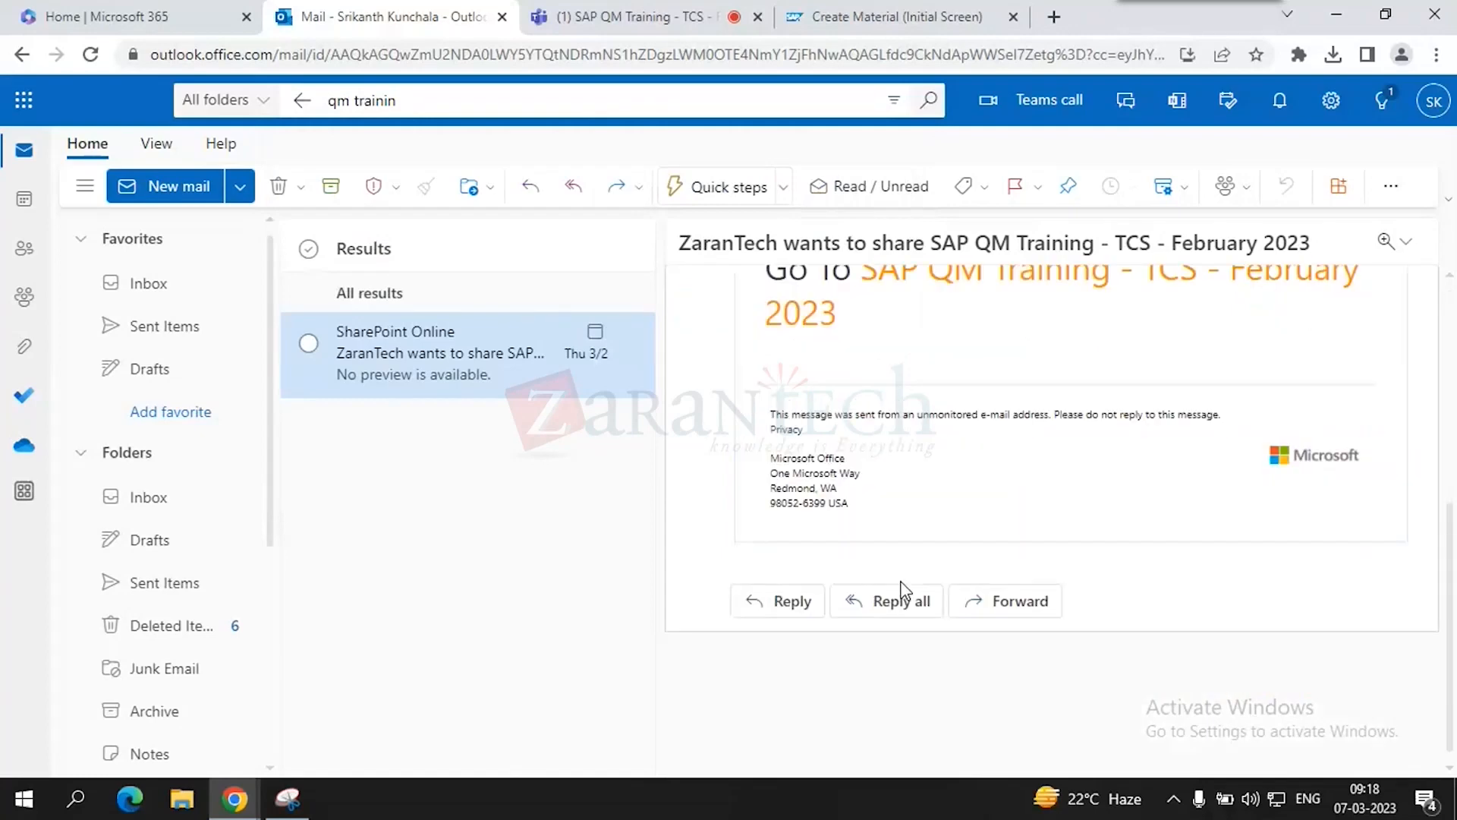
scroll(903, 590, "up", 5)
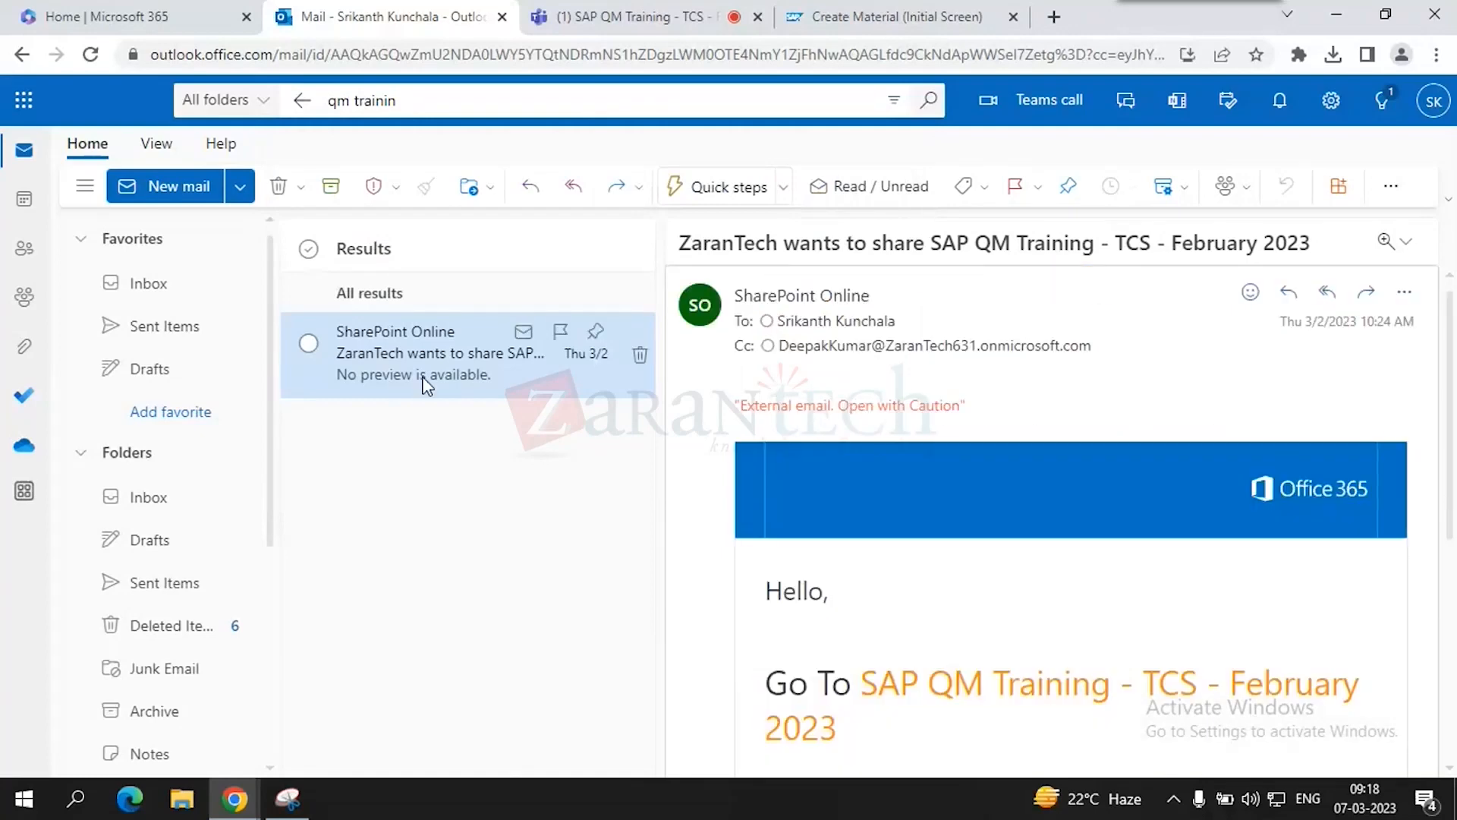
- Replace the search with the training coordinator's name and filter to mail from that sender
left_click(339, 99)
key("BackSpace")
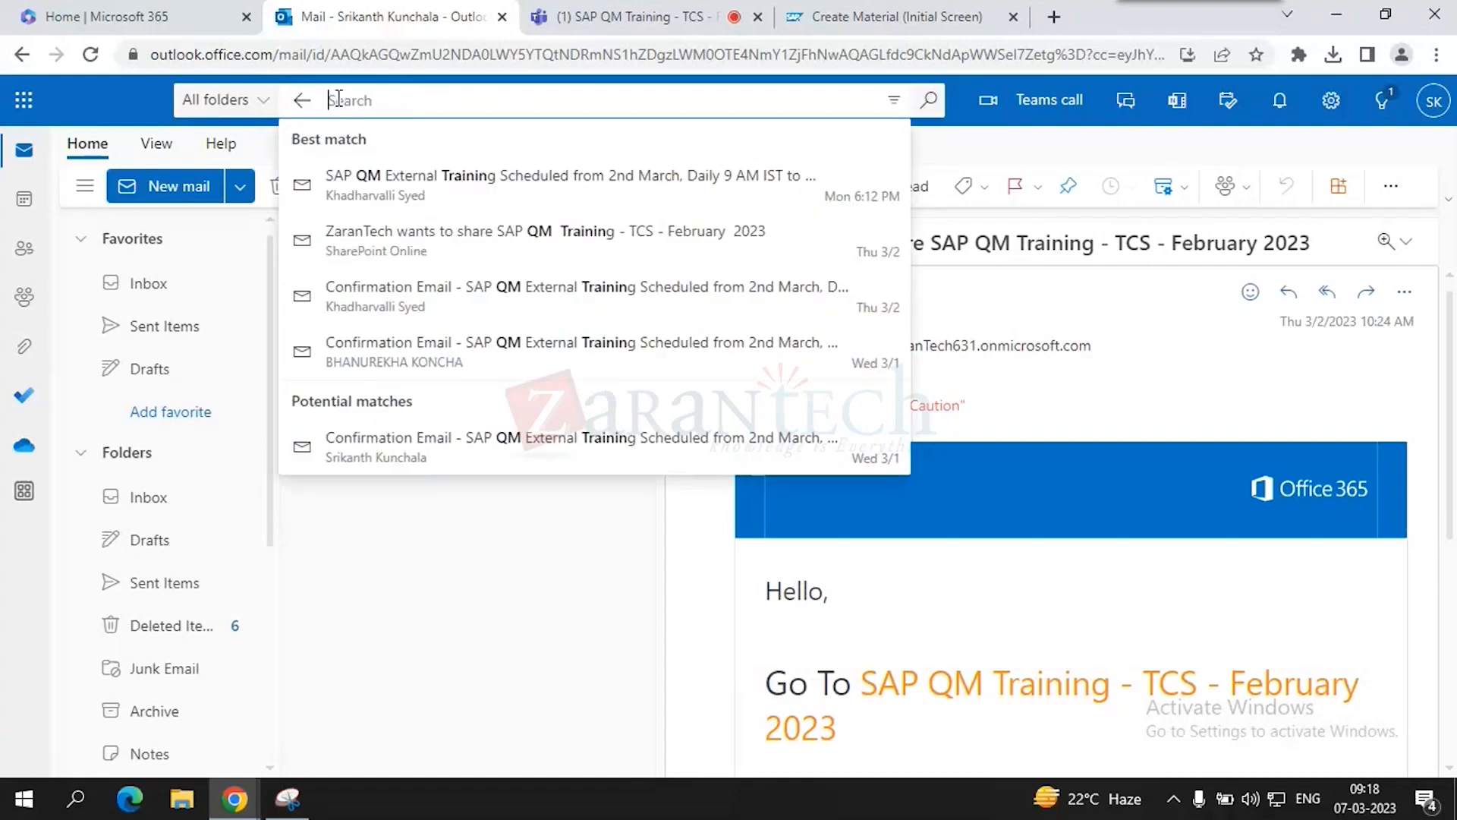
type("syed")
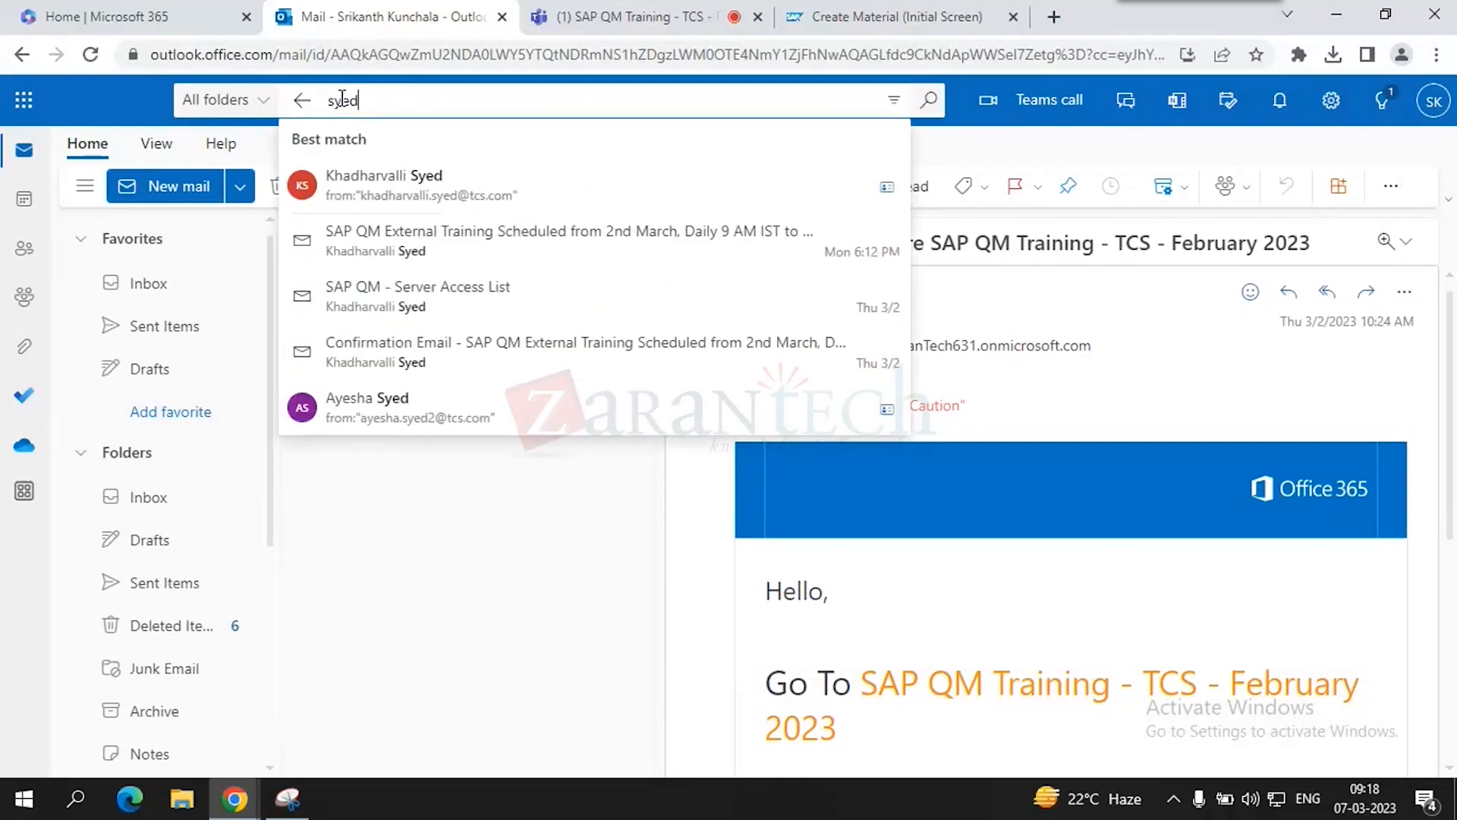
left_click(403, 179)
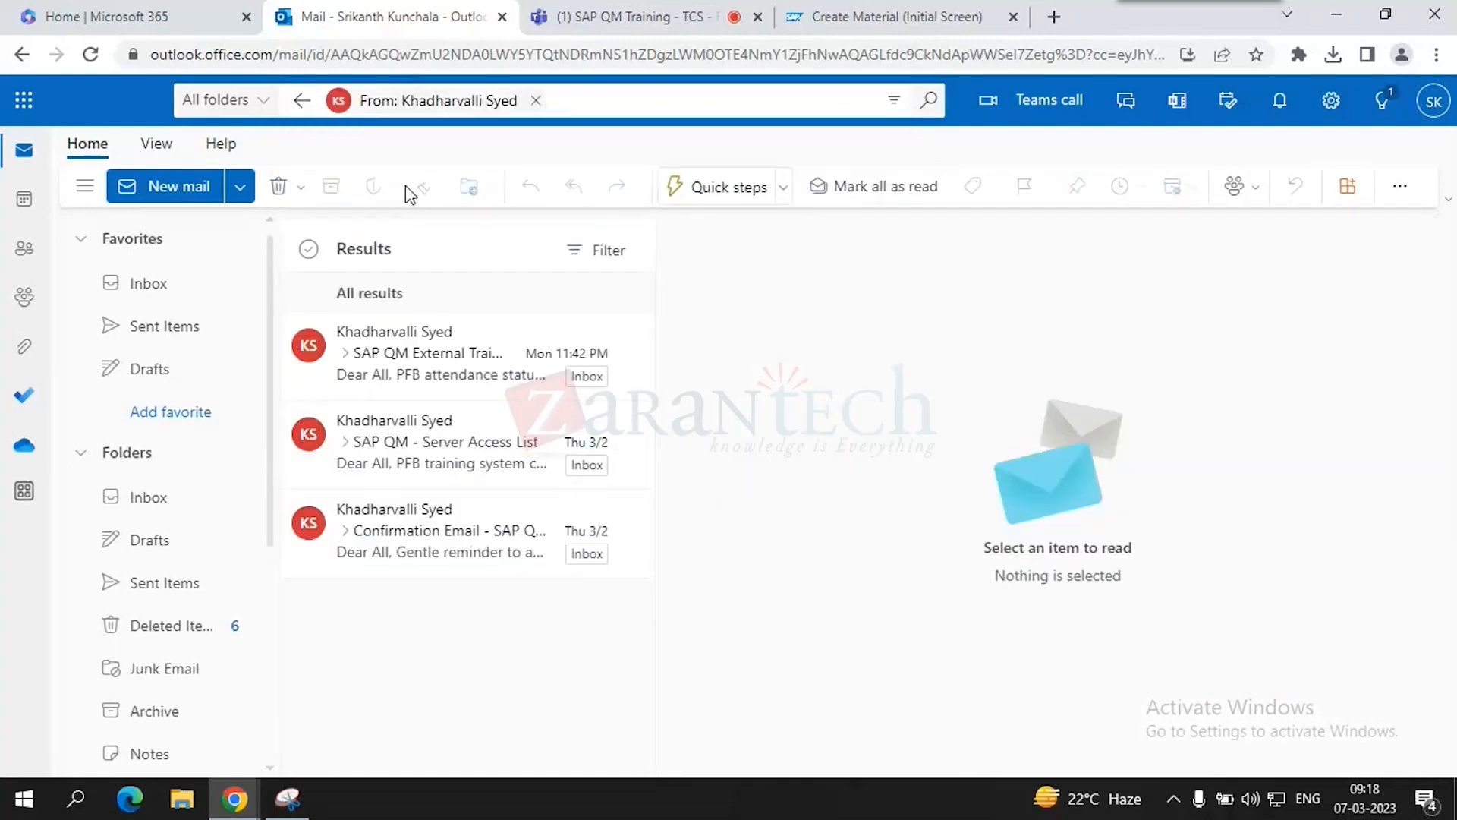
- Read the SAP QM training confirmation email, expanding the earlier messages in the thread
left_click(434, 544)
scroll(1085, 644, "down", 5)
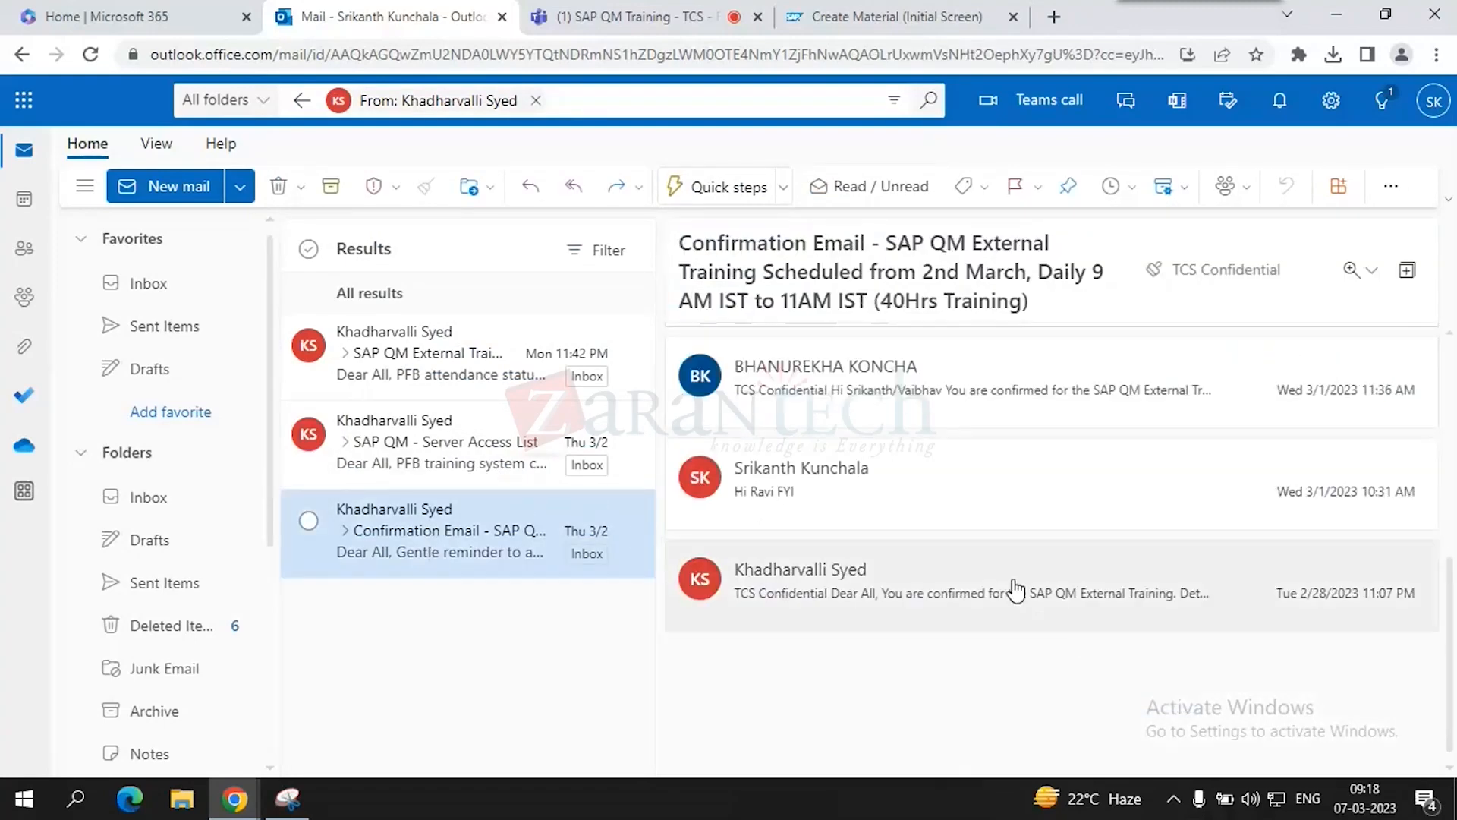
left_click(966, 414)
scroll(989, 507, "down", 3)
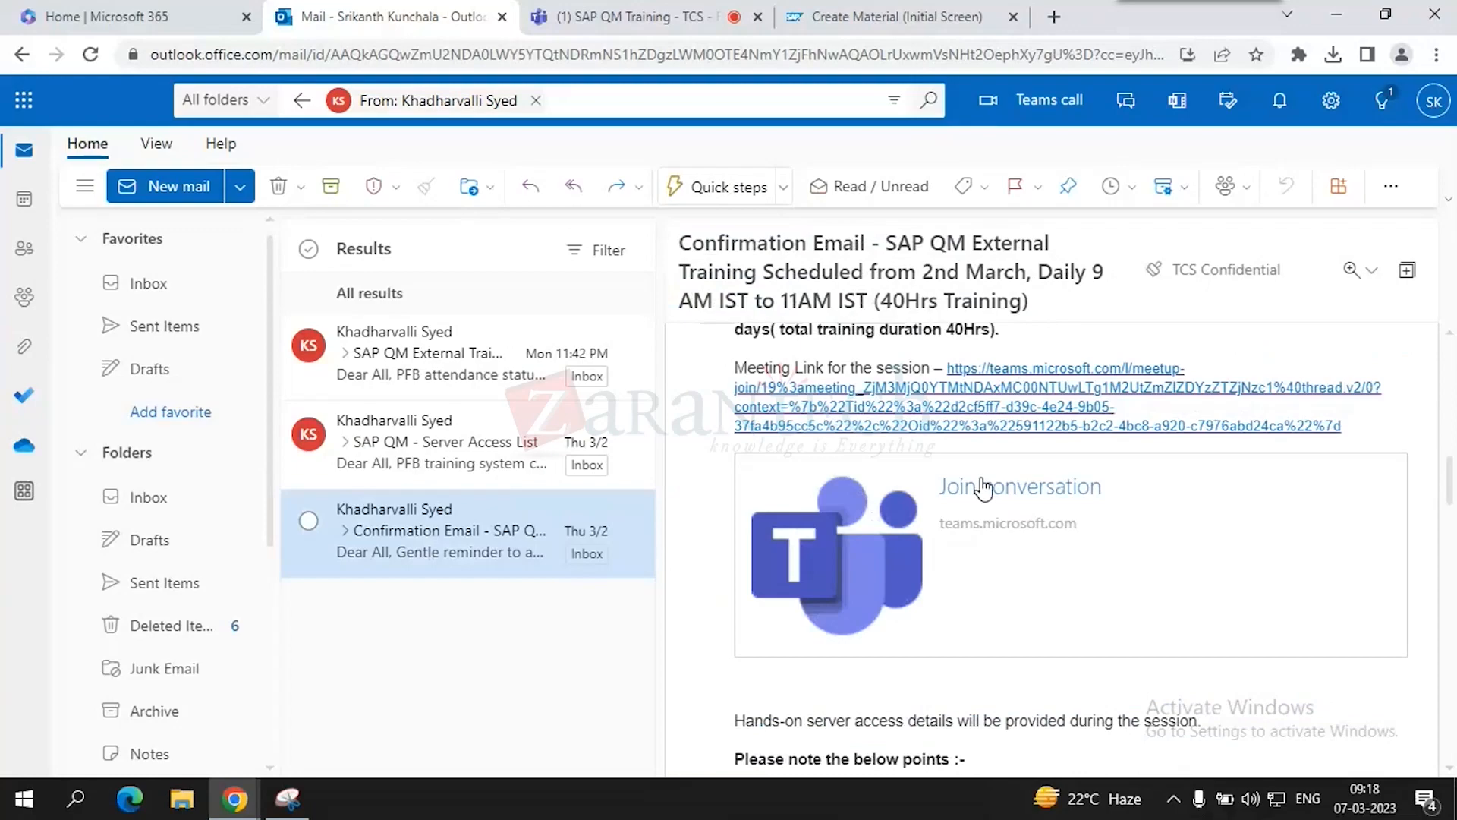
scroll(988, 507, "down", 5)
scroll(990, 521, "down", 5)
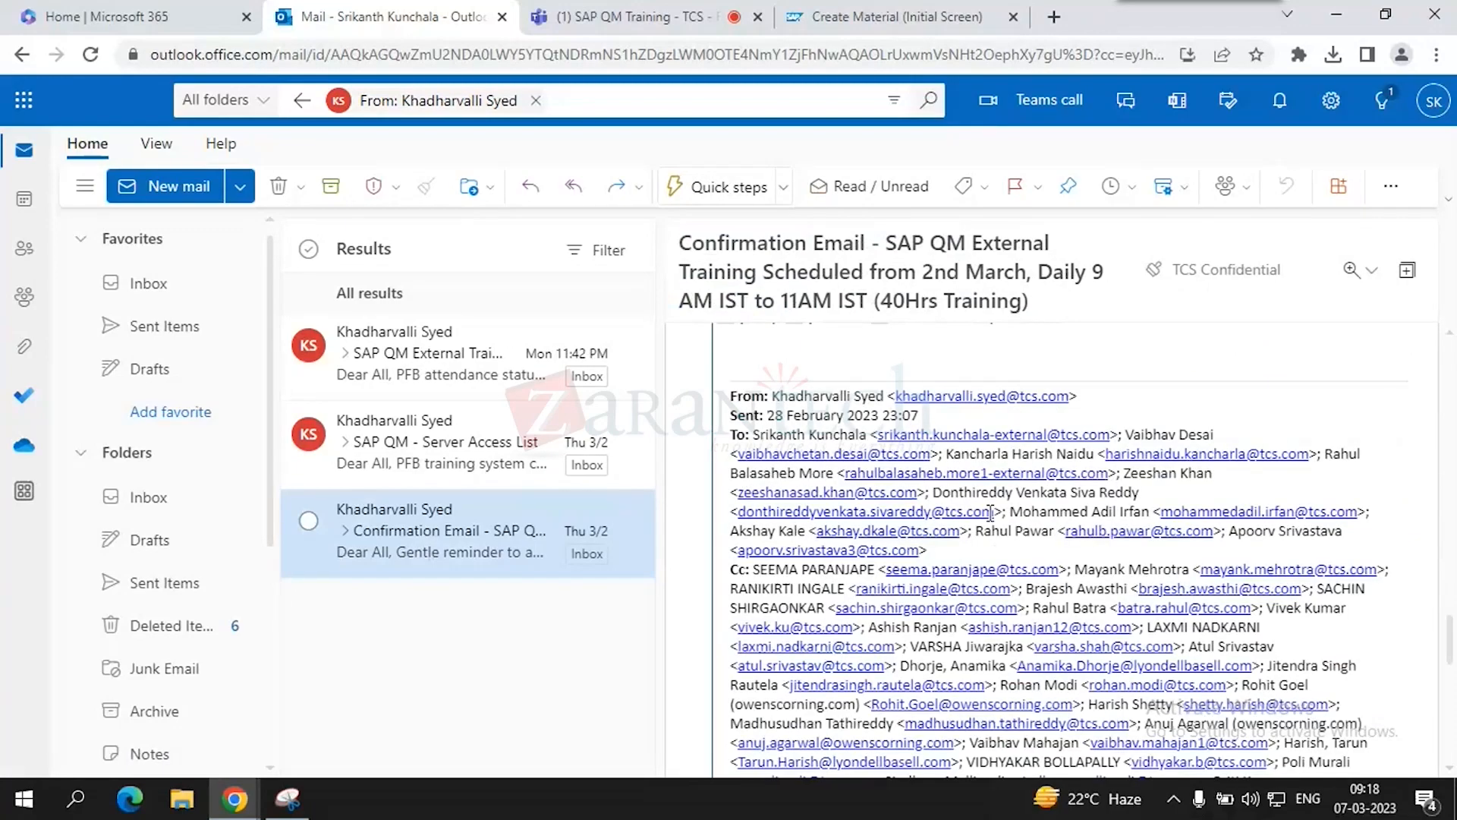
scroll(991, 522, "down", 10)
left_click(979, 572)
scroll(976, 576, "down", 10)
scroll(957, 591, "down", 5)
scroll(954, 596, "up", 10)
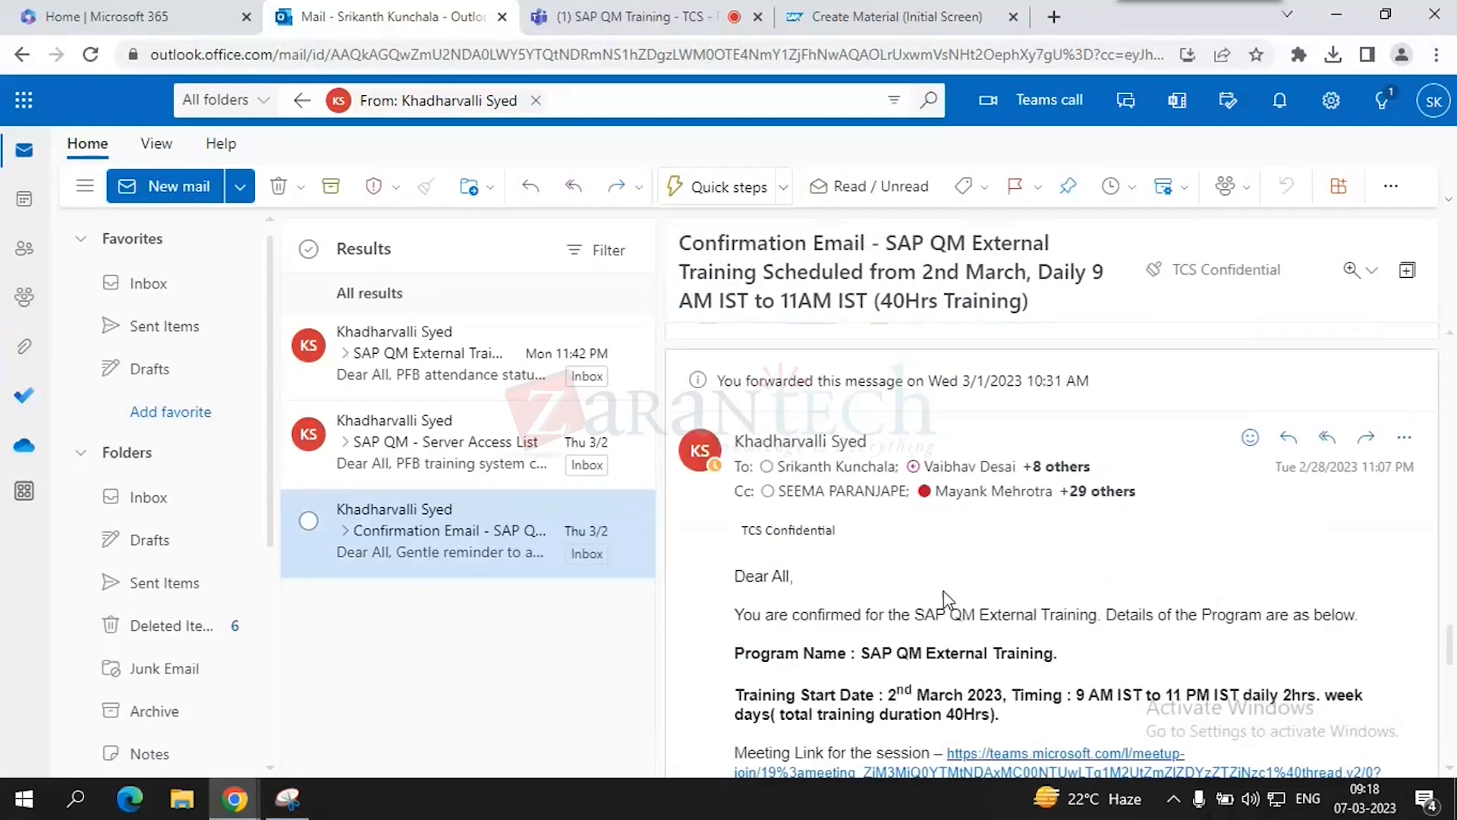
scroll(945, 600, "up", 5)
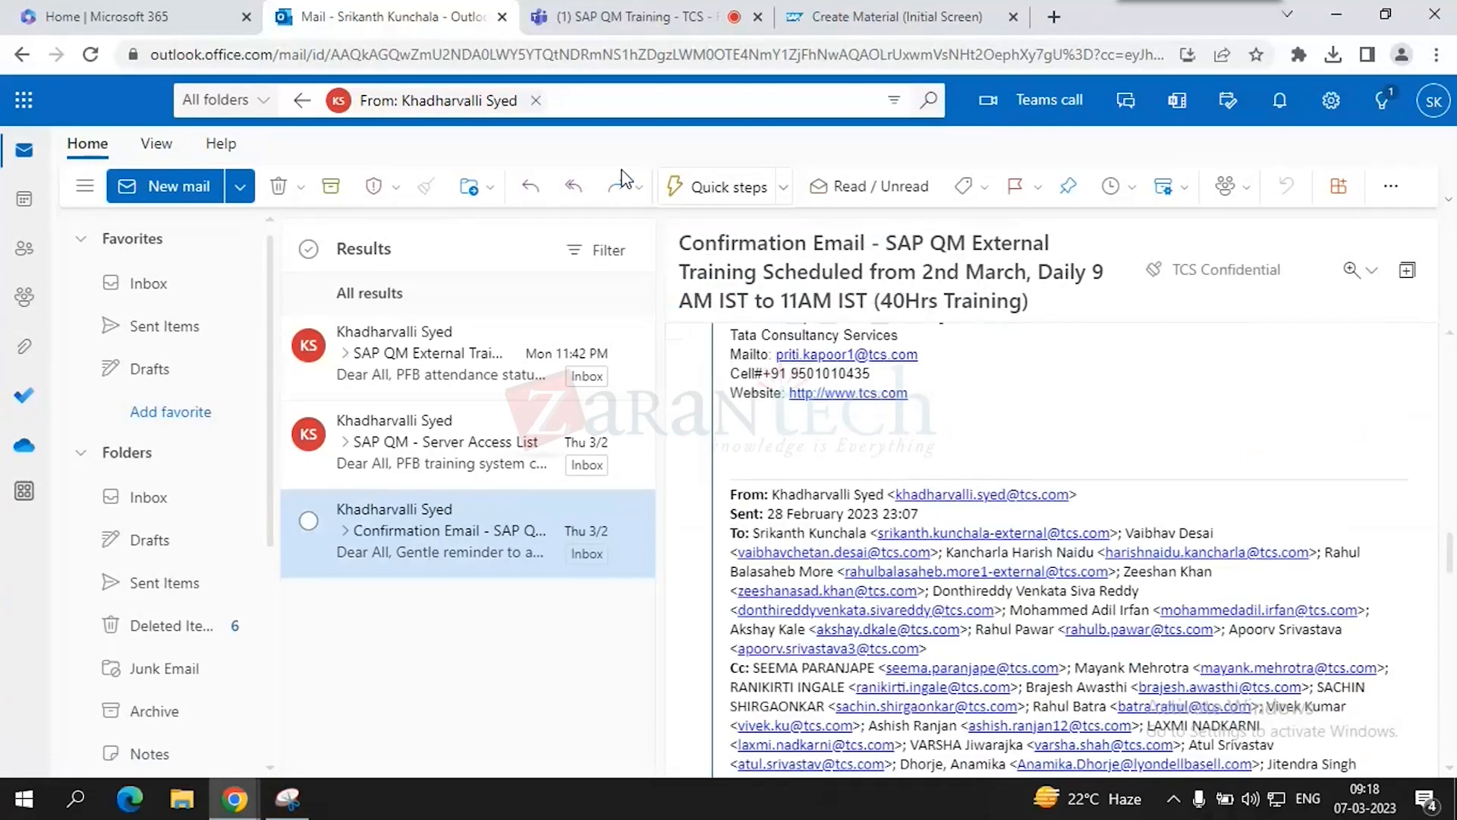
- Remove the sender filter, search 'zara' and open the ZaranTech SharePoint sharing email
left_click(535, 101)
type("lms")
key("BackSpace")
key("BackSpace")
key("BackSpace")
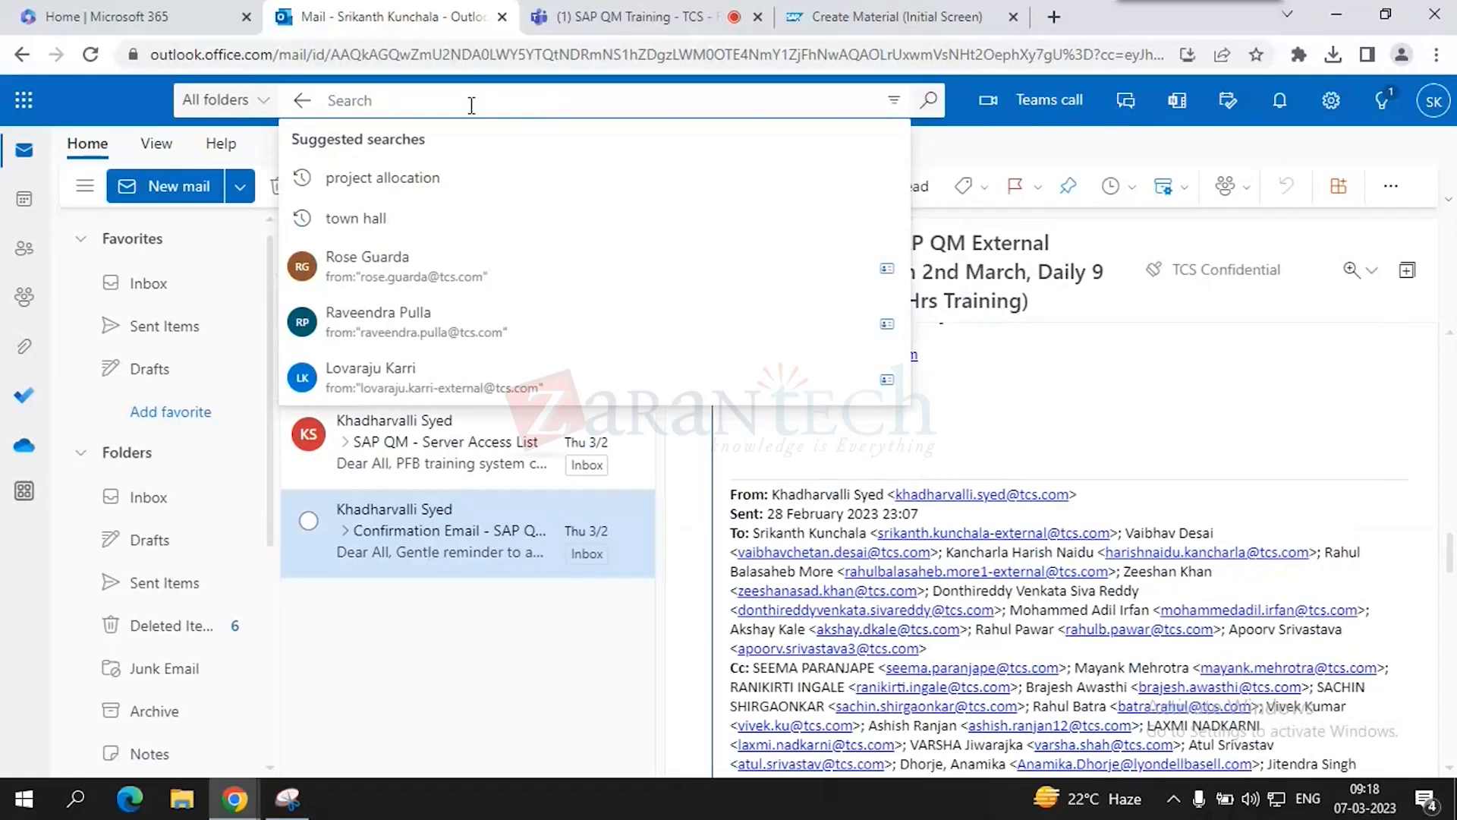
type("zara")
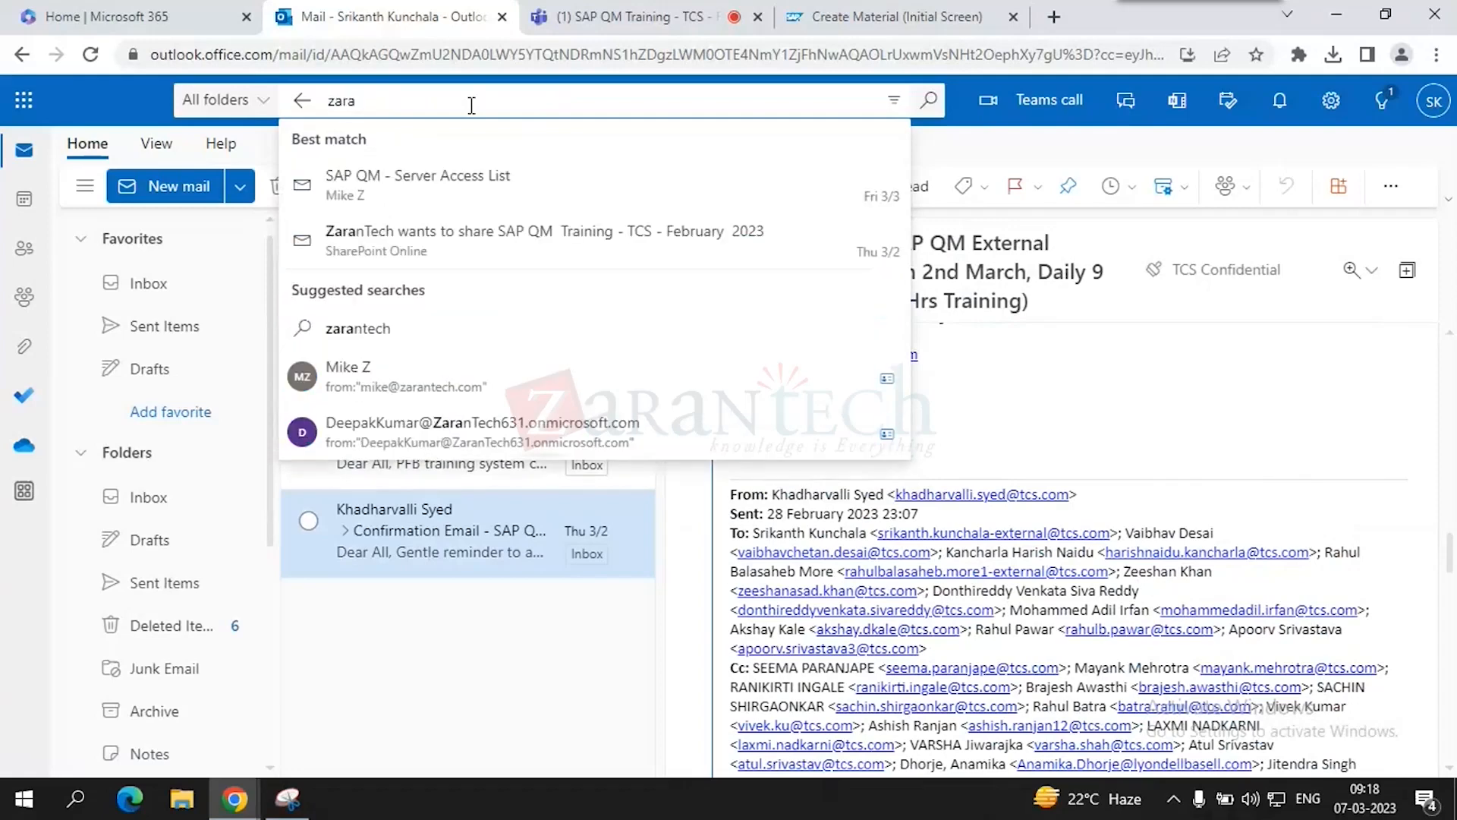
left_click(466, 252)
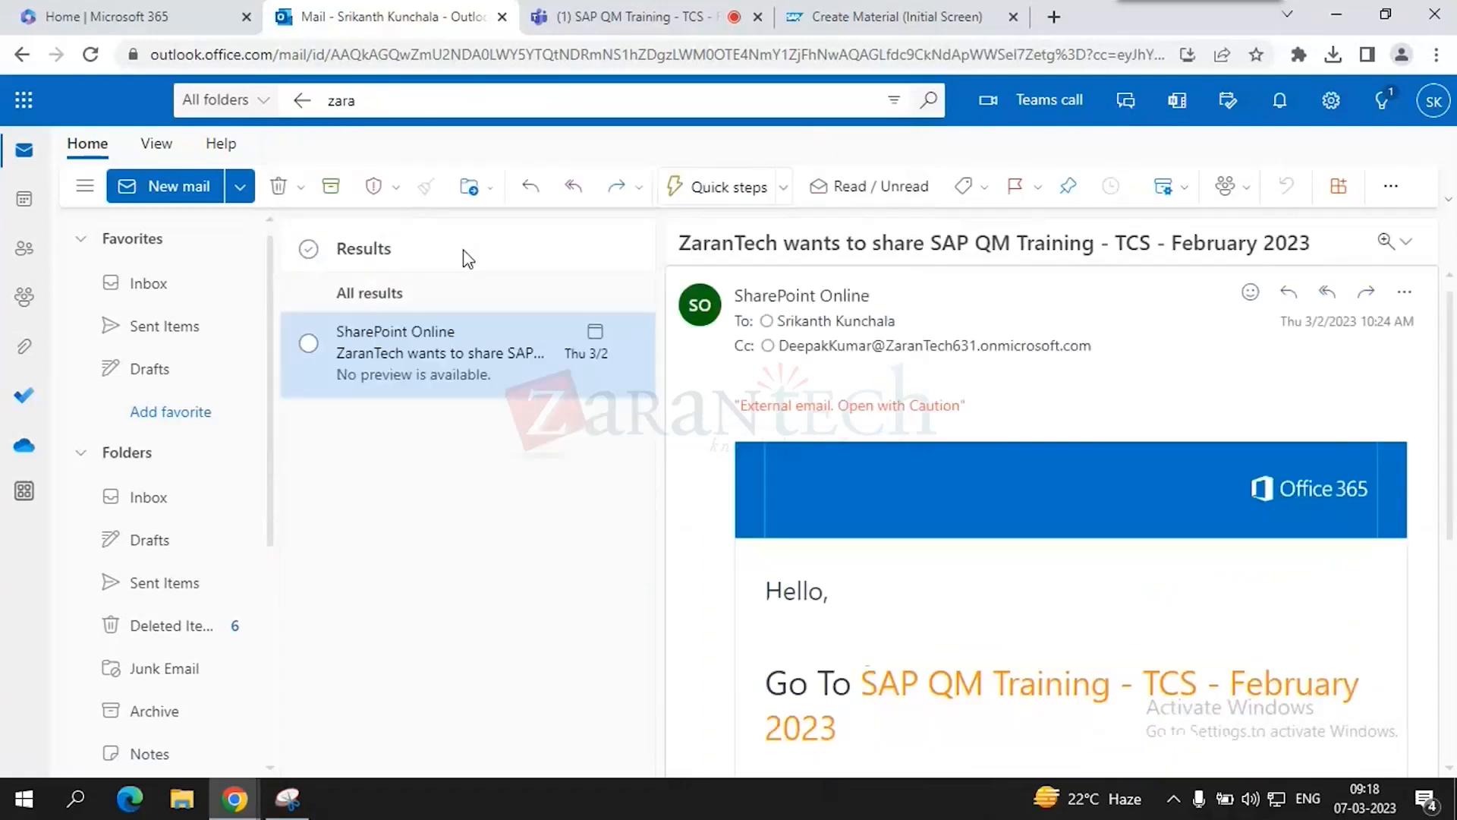
scroll(969, 380, "down", 4)
- Go to the SAP QM Training site's Materials page and open the Lab Documents shared by Trainer folder
left_click(969, 373)
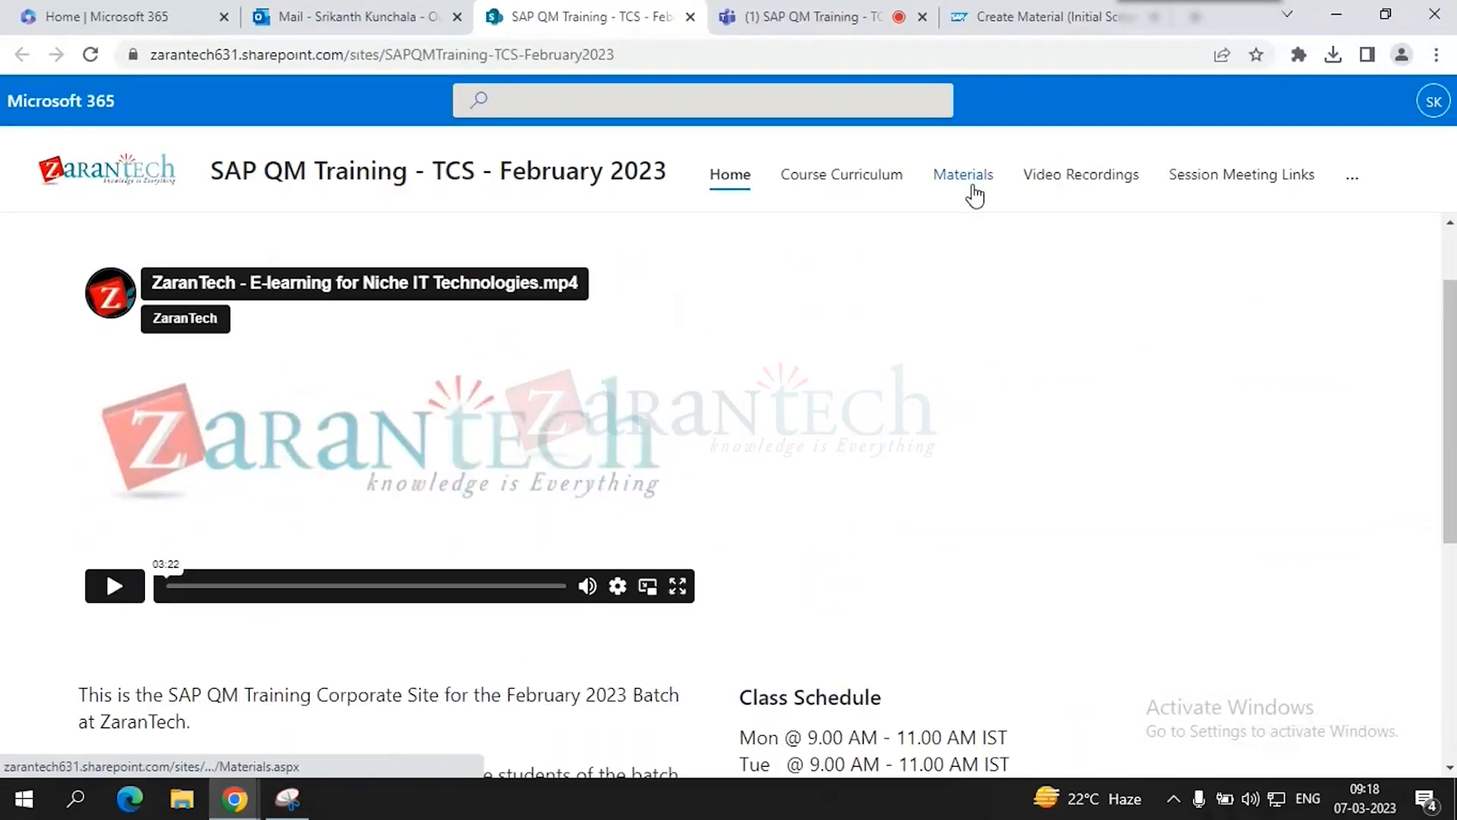
left_click(965, 183)
scroll(485, 501, "down", 2)
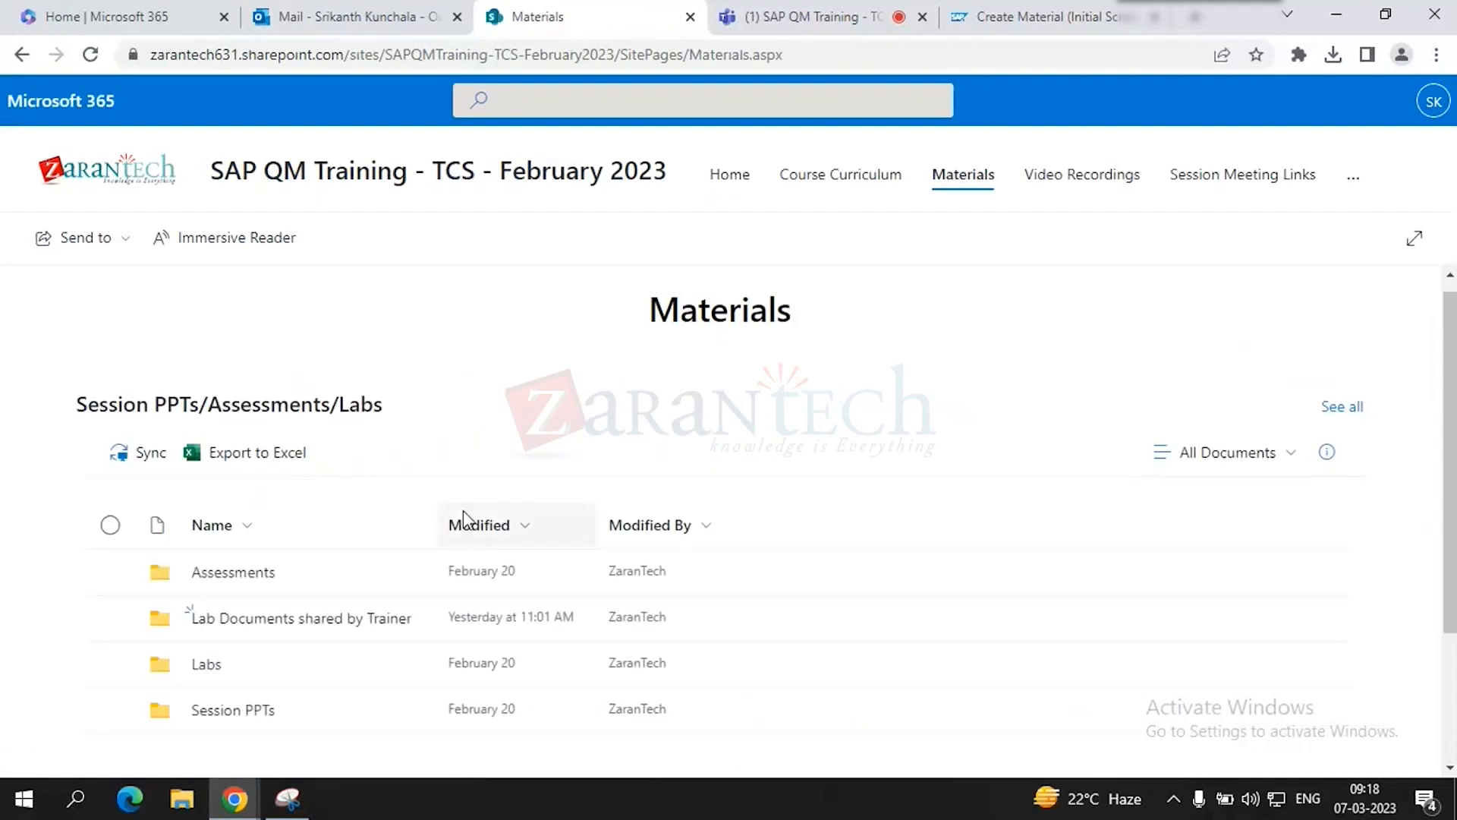
left_click(264, 580)
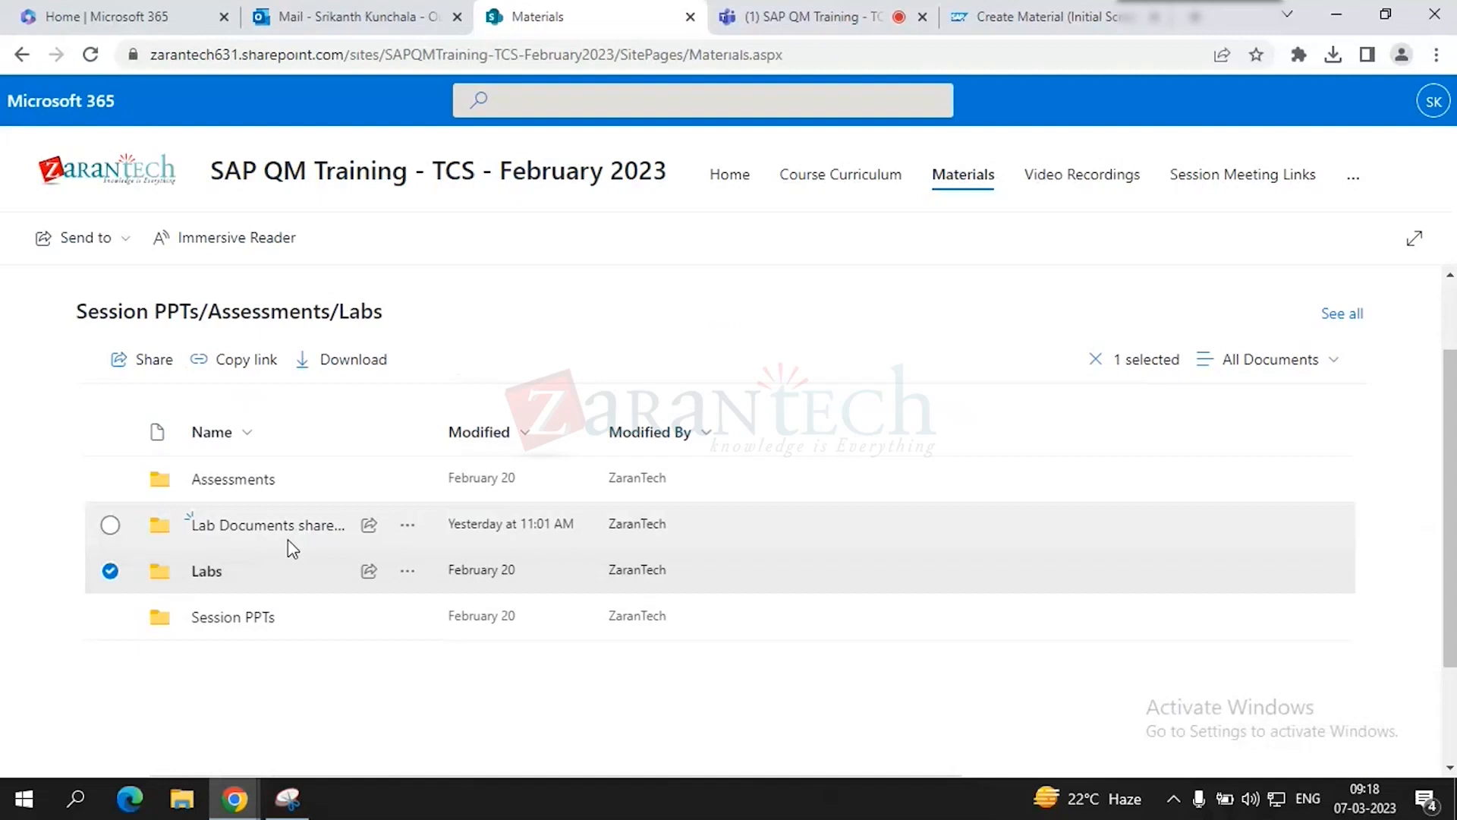
double_click(289, 539)
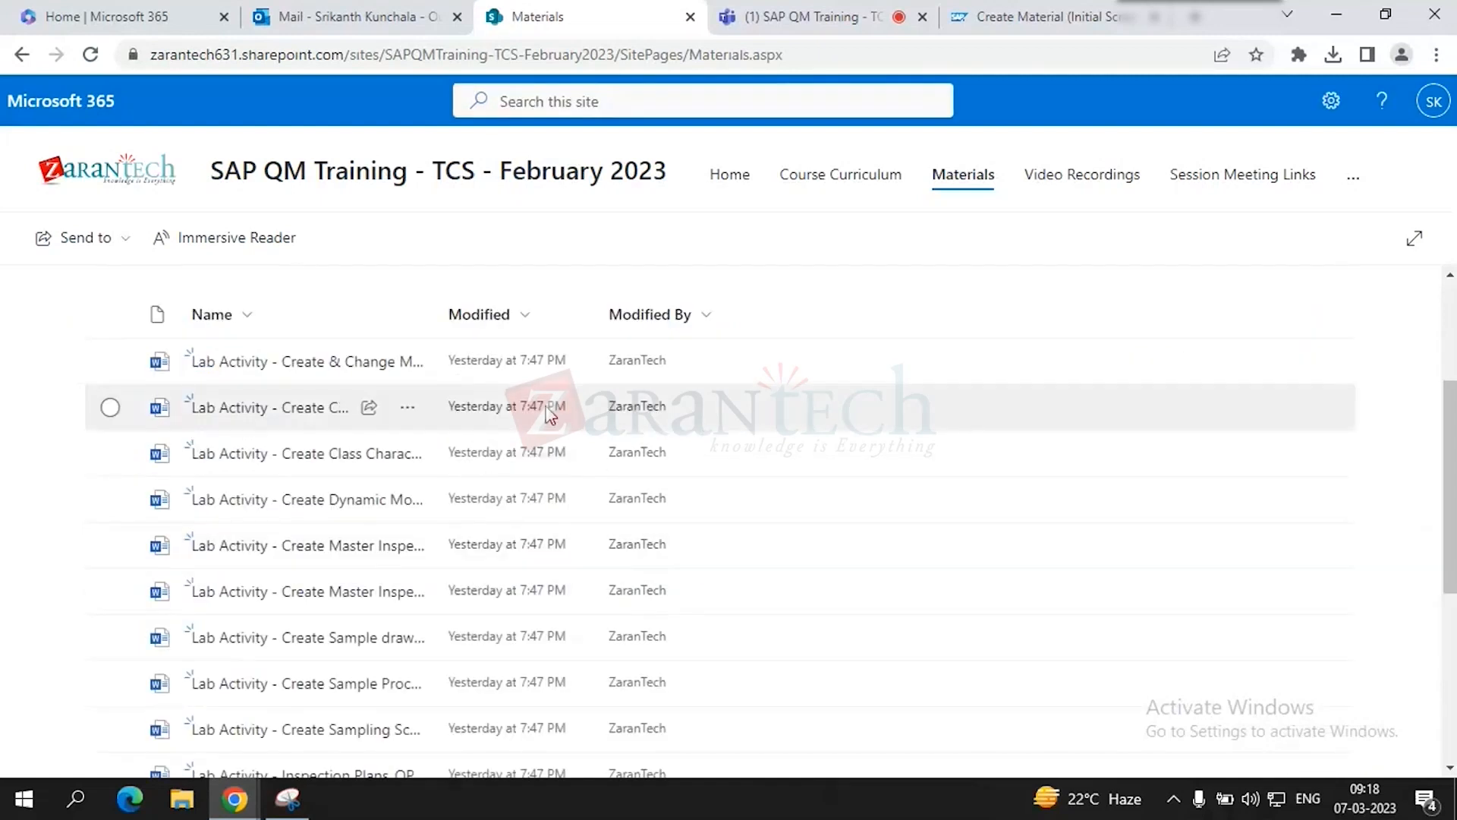
scroll(737, 401, "up", 3)
scroll(652, 437, "down", 3)
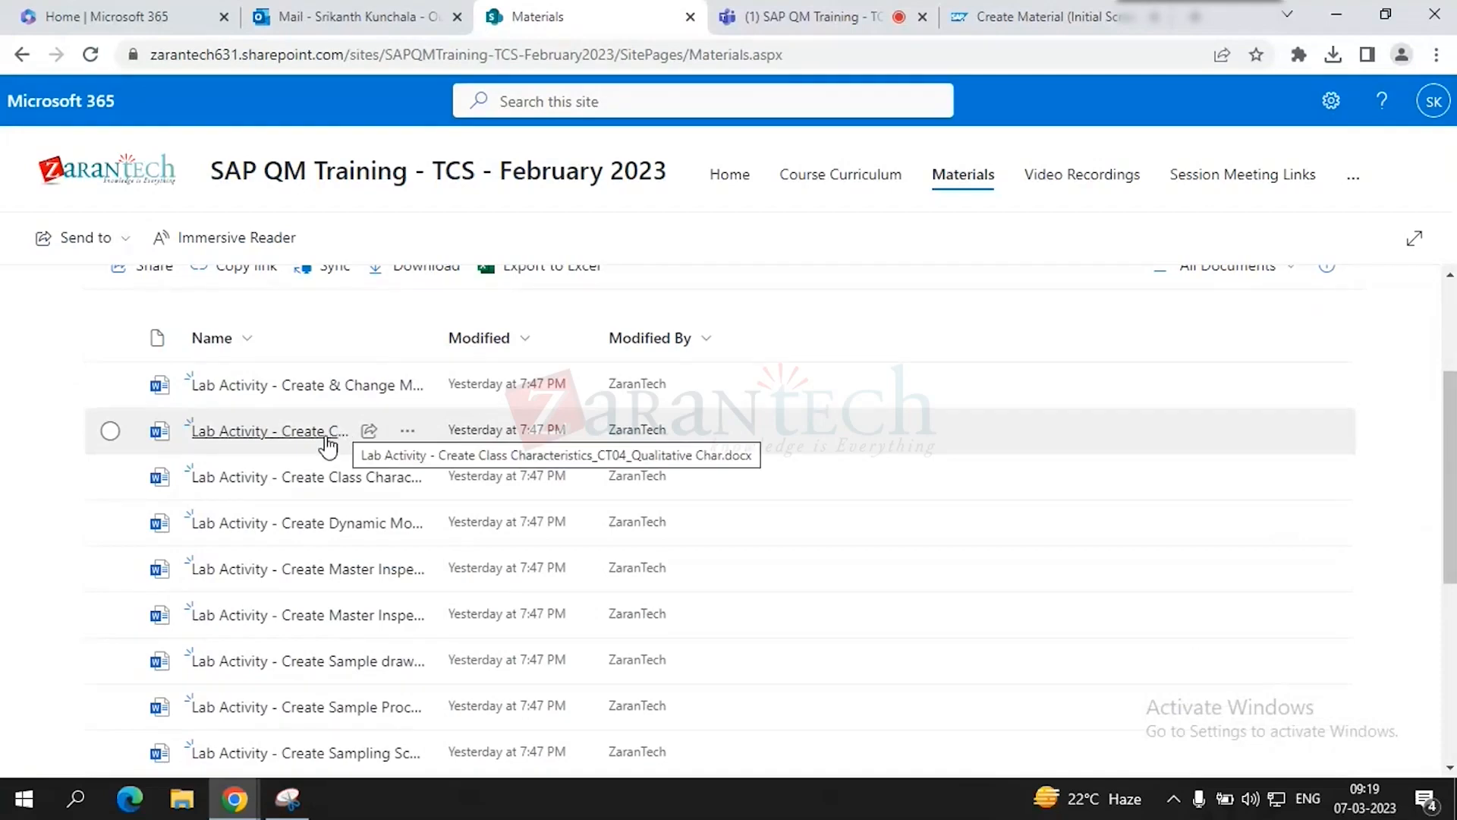
- Download the Create & Change Material Master lab file and open the Downloads folder
left_click(795, 14)
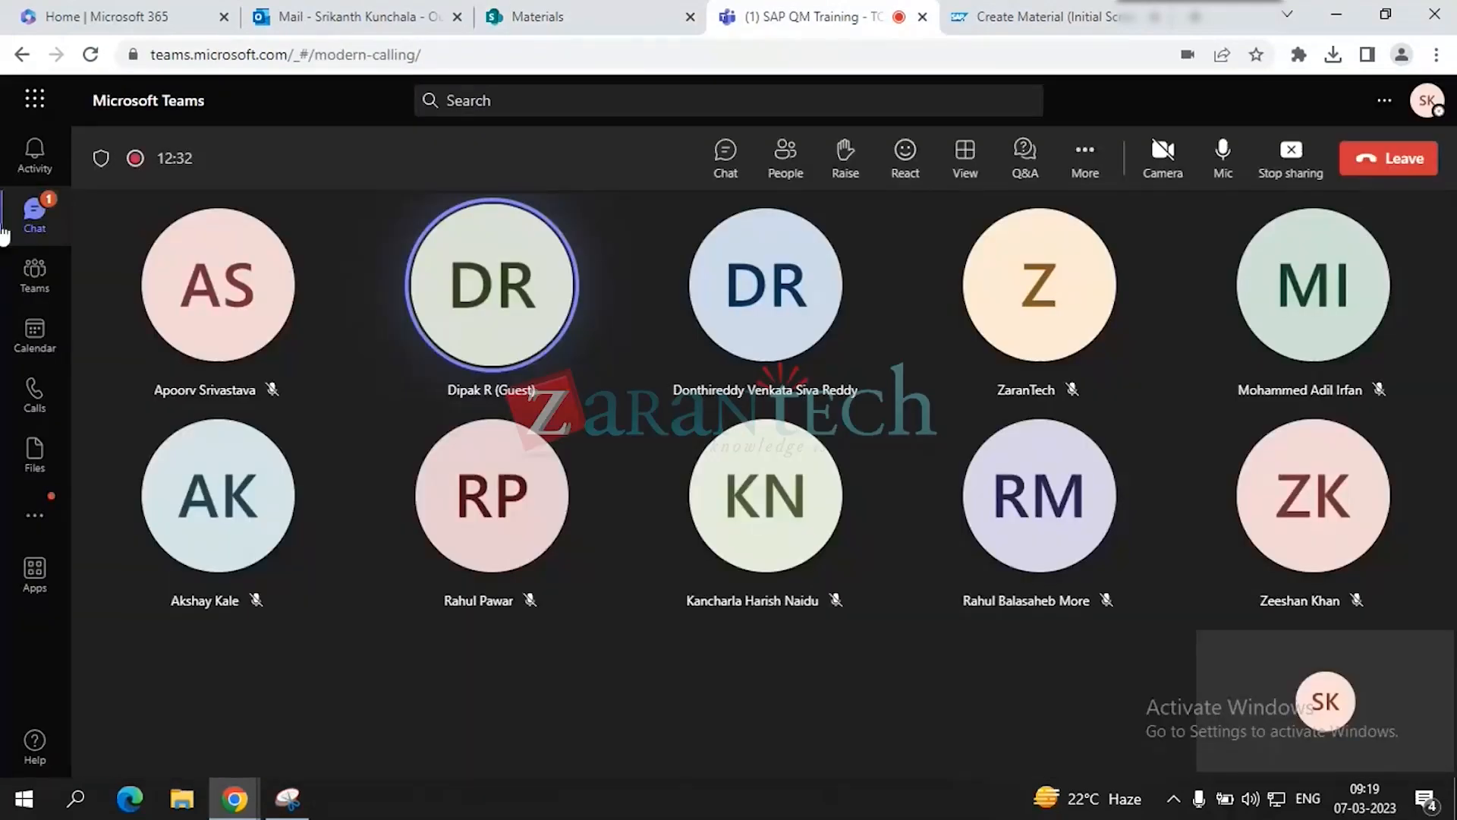
left_click(630, 9)
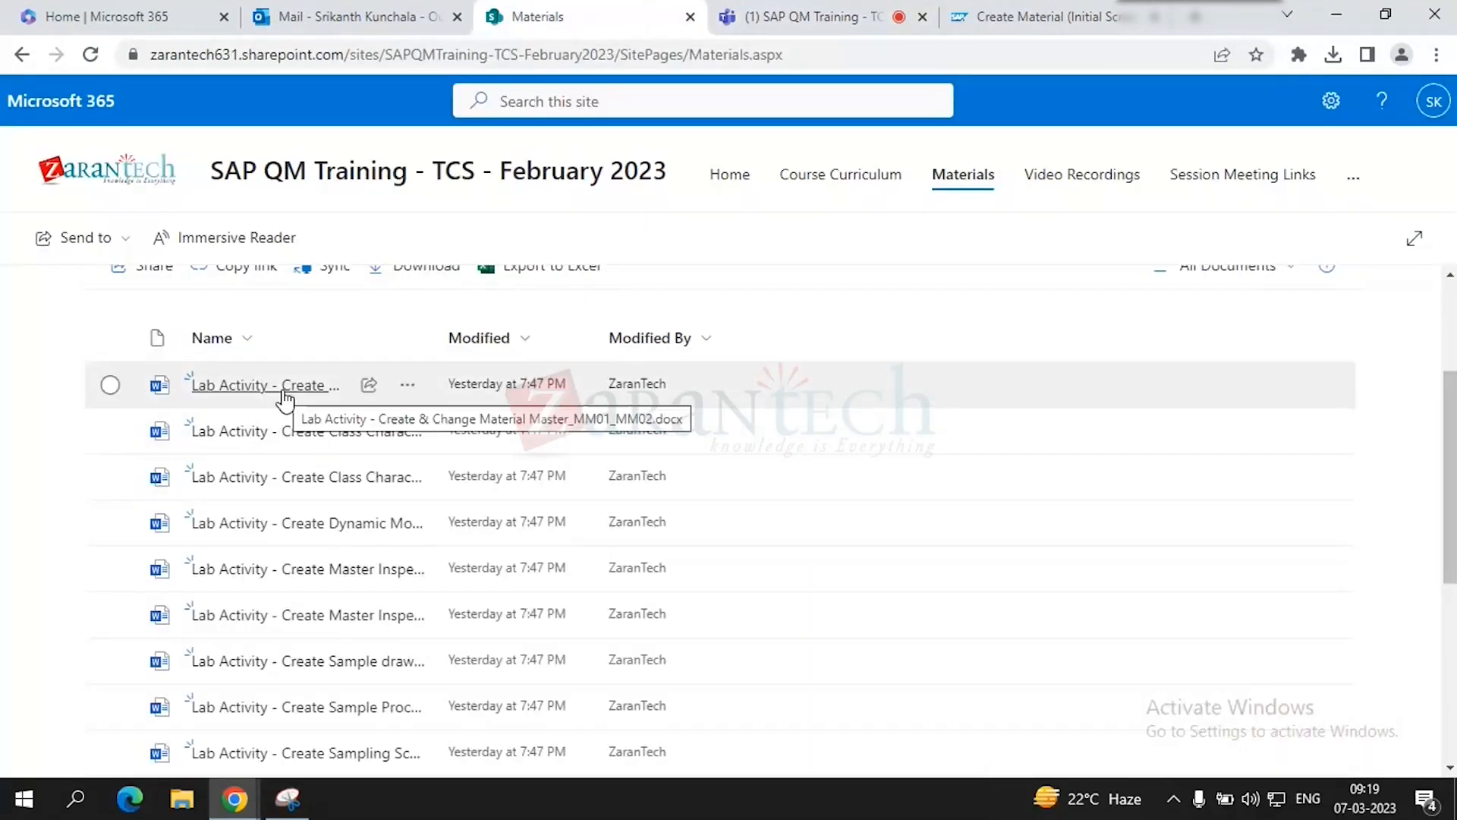
left_click(410, 385)
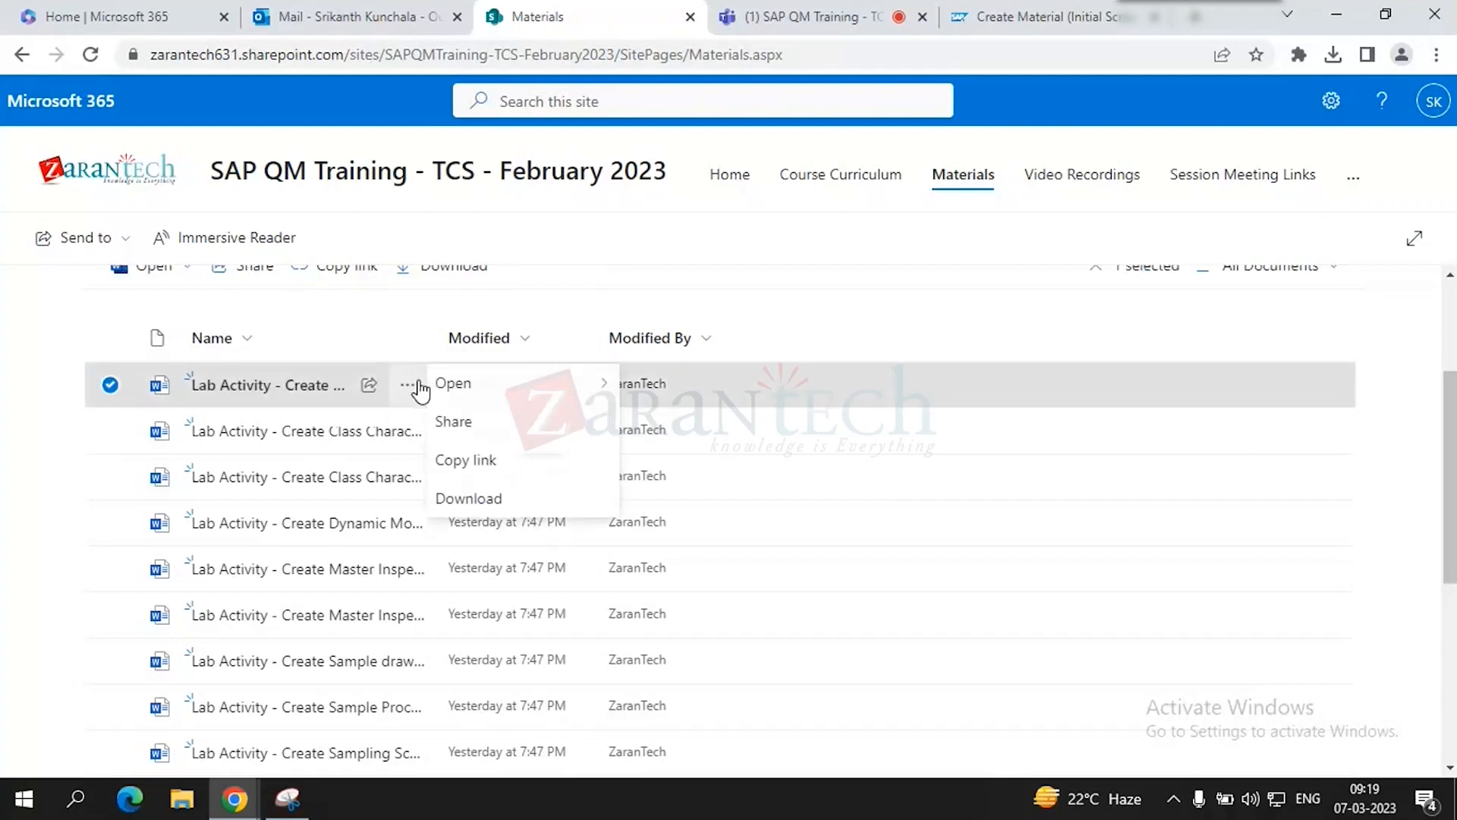
left_click(460, 498)
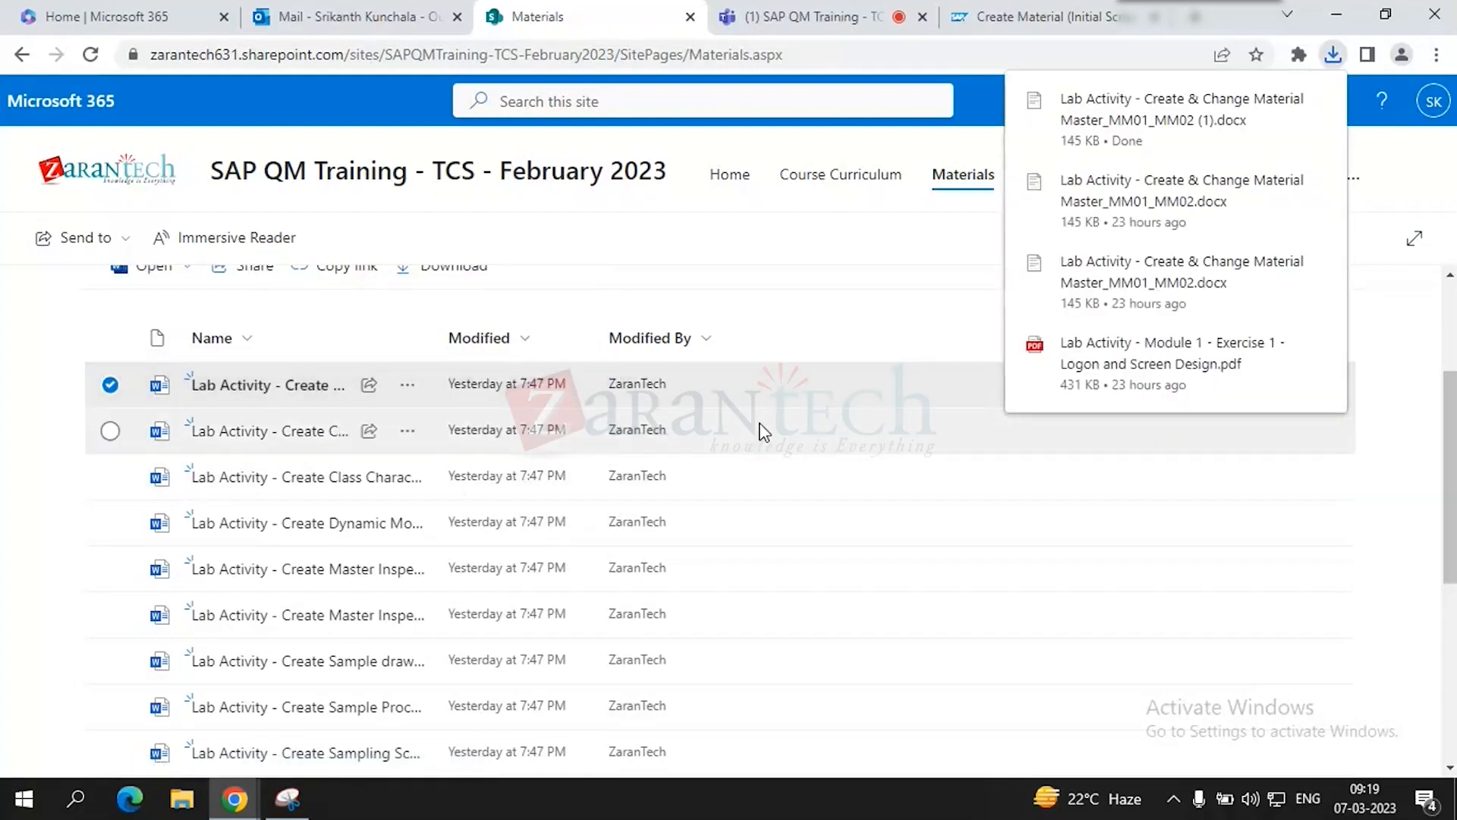
left_click(1127, 144)
left_click(182, 797)
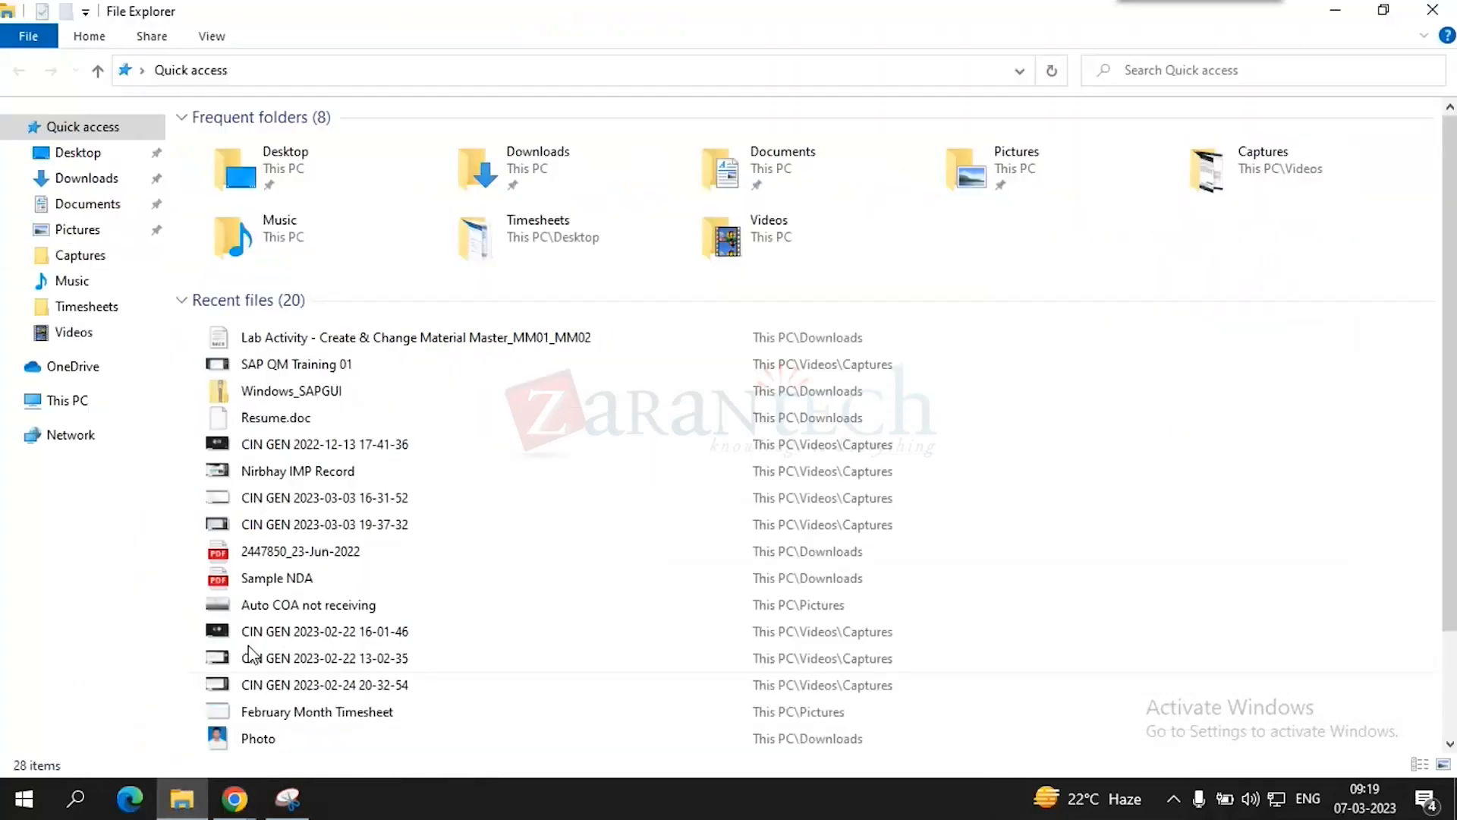
double_click(554, 167)
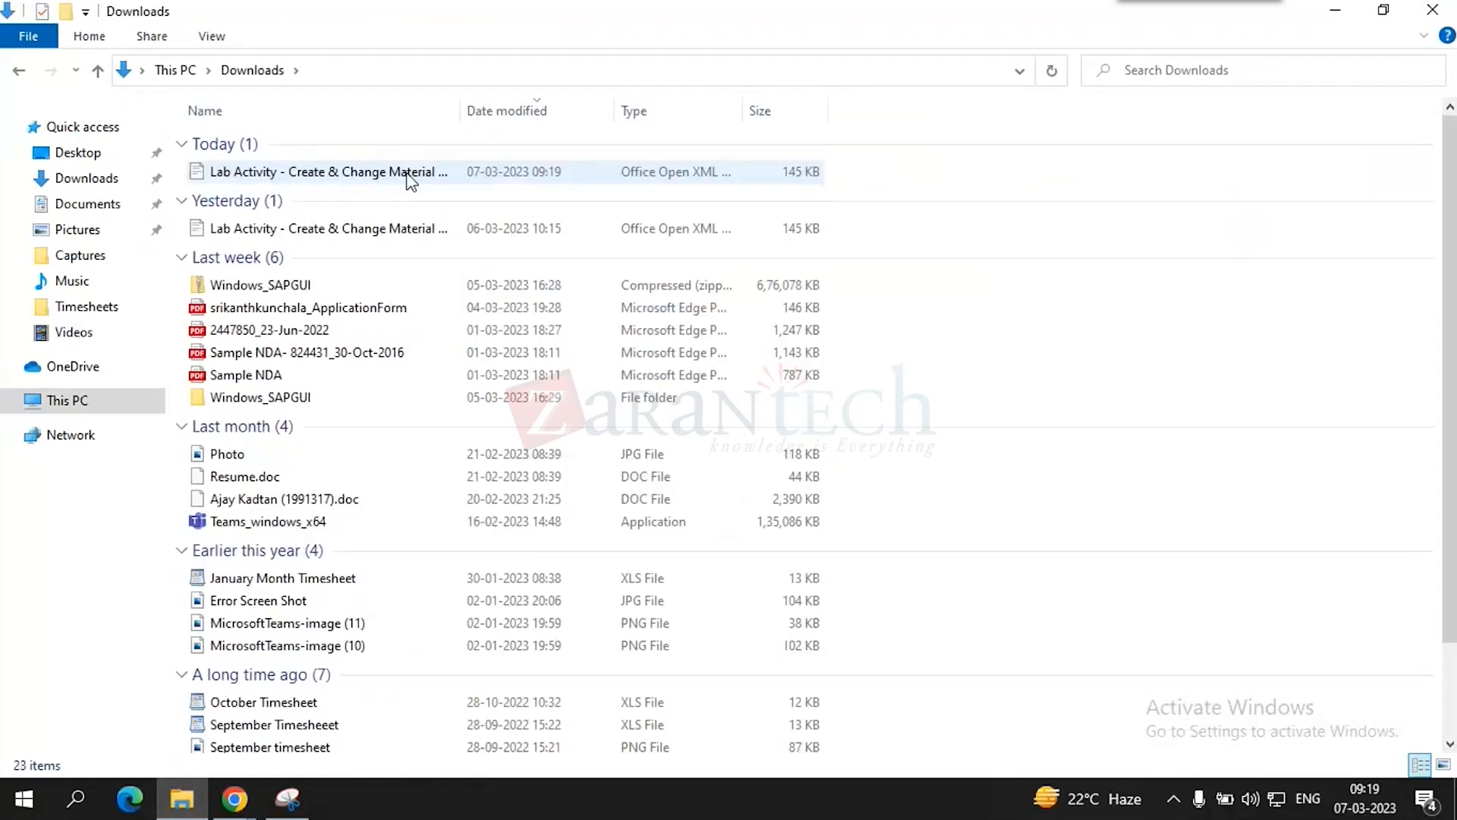
- Open the downloaded lab document in WordPad and scroll down to the Organizational Levels table
double_click(397, 178)
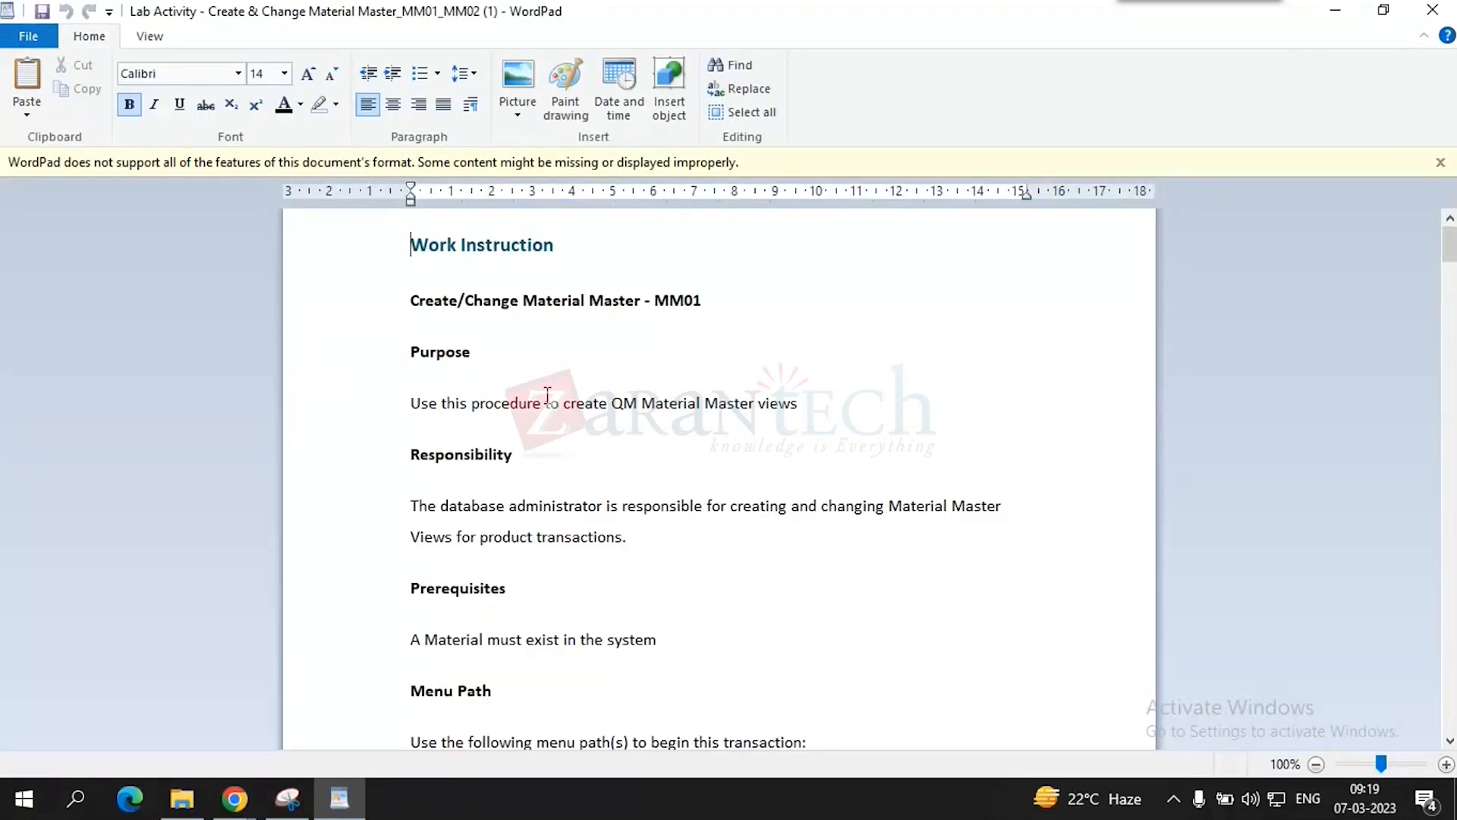
scroll(546, 395, "down", 10)
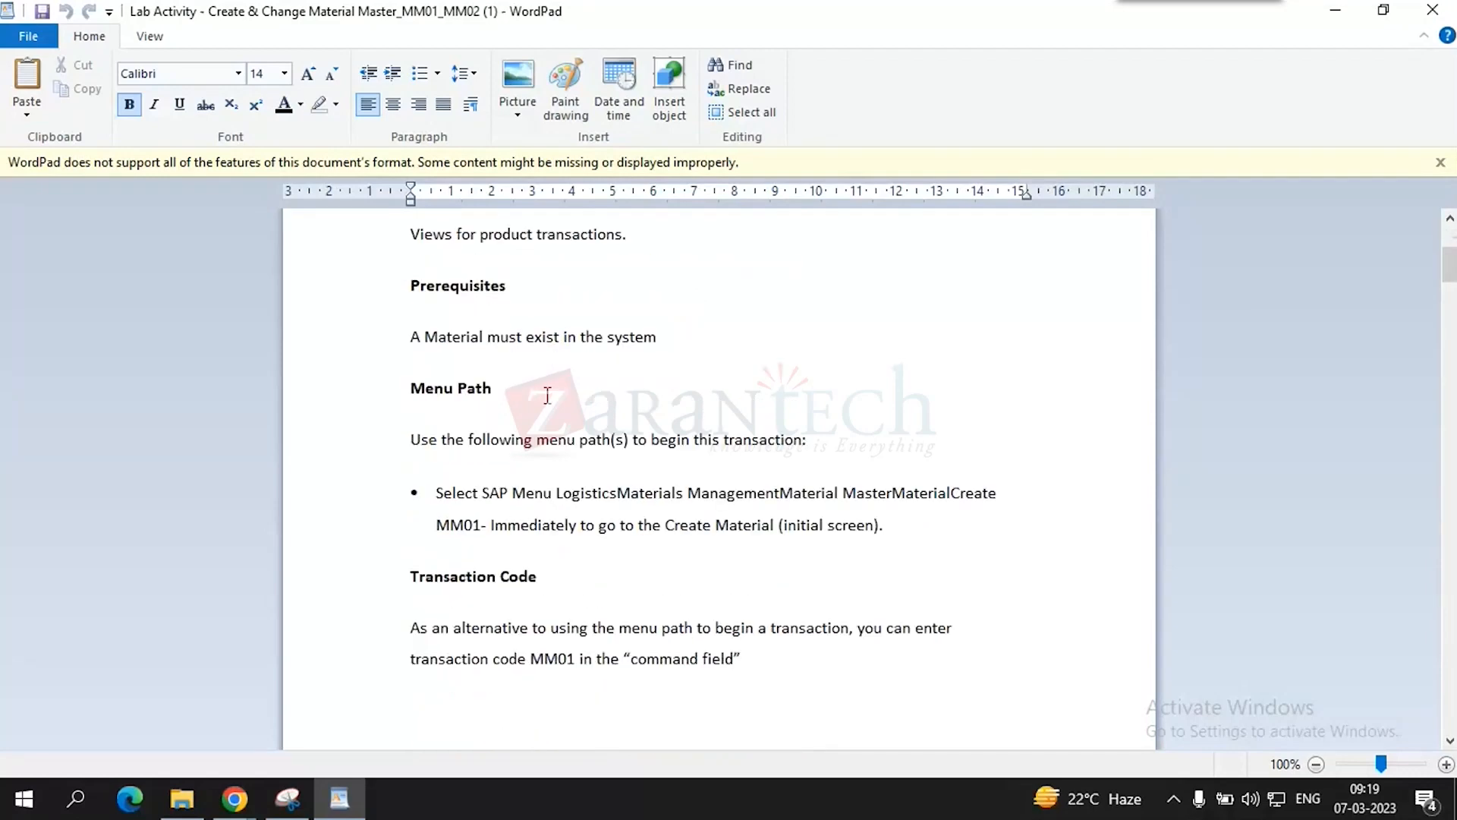
scroll(546, 395, "down", 3)
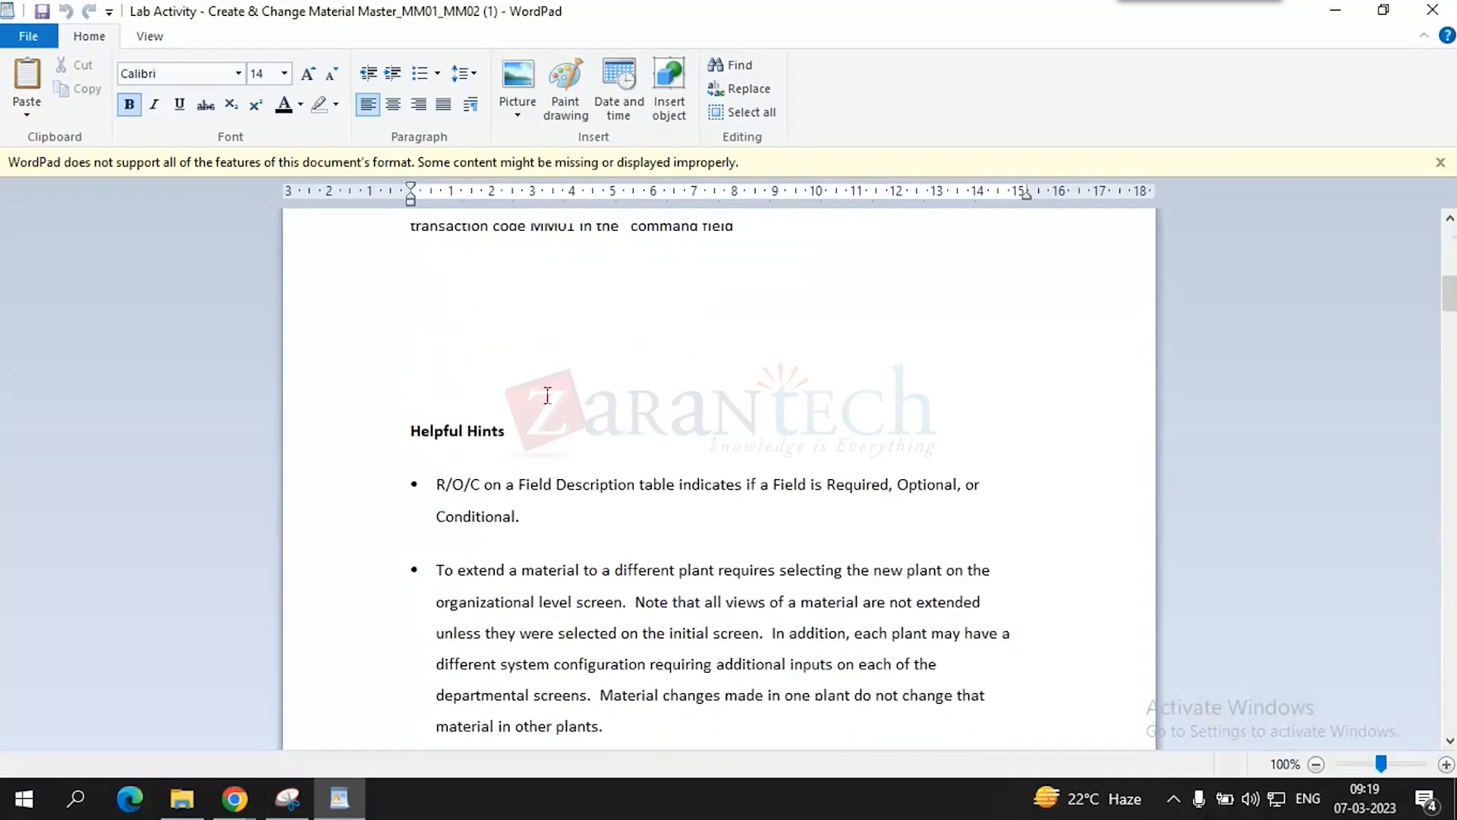
scroll(546, 394, "up", 17)
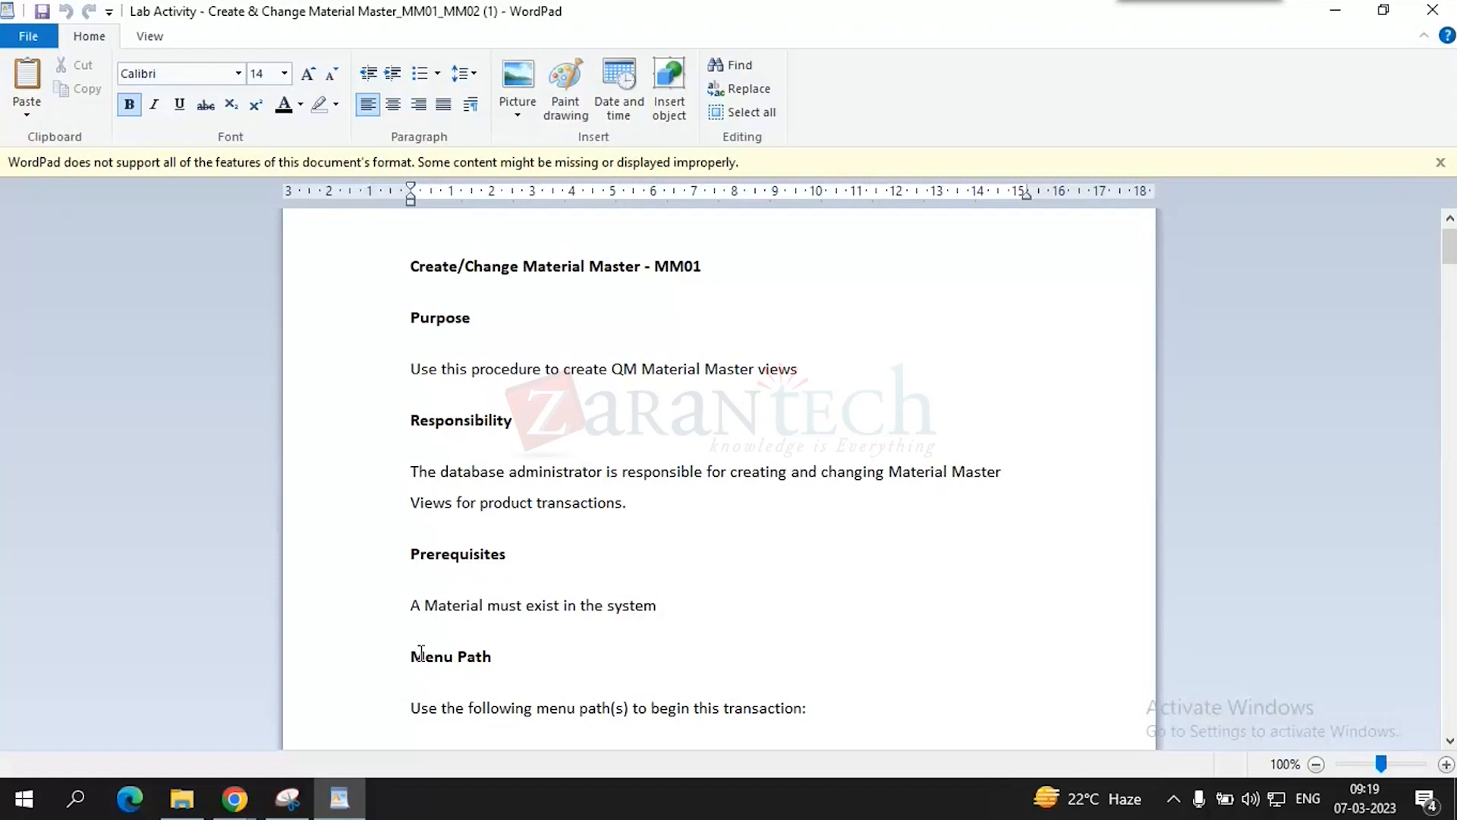
scroll(421, 653, "down", 2)
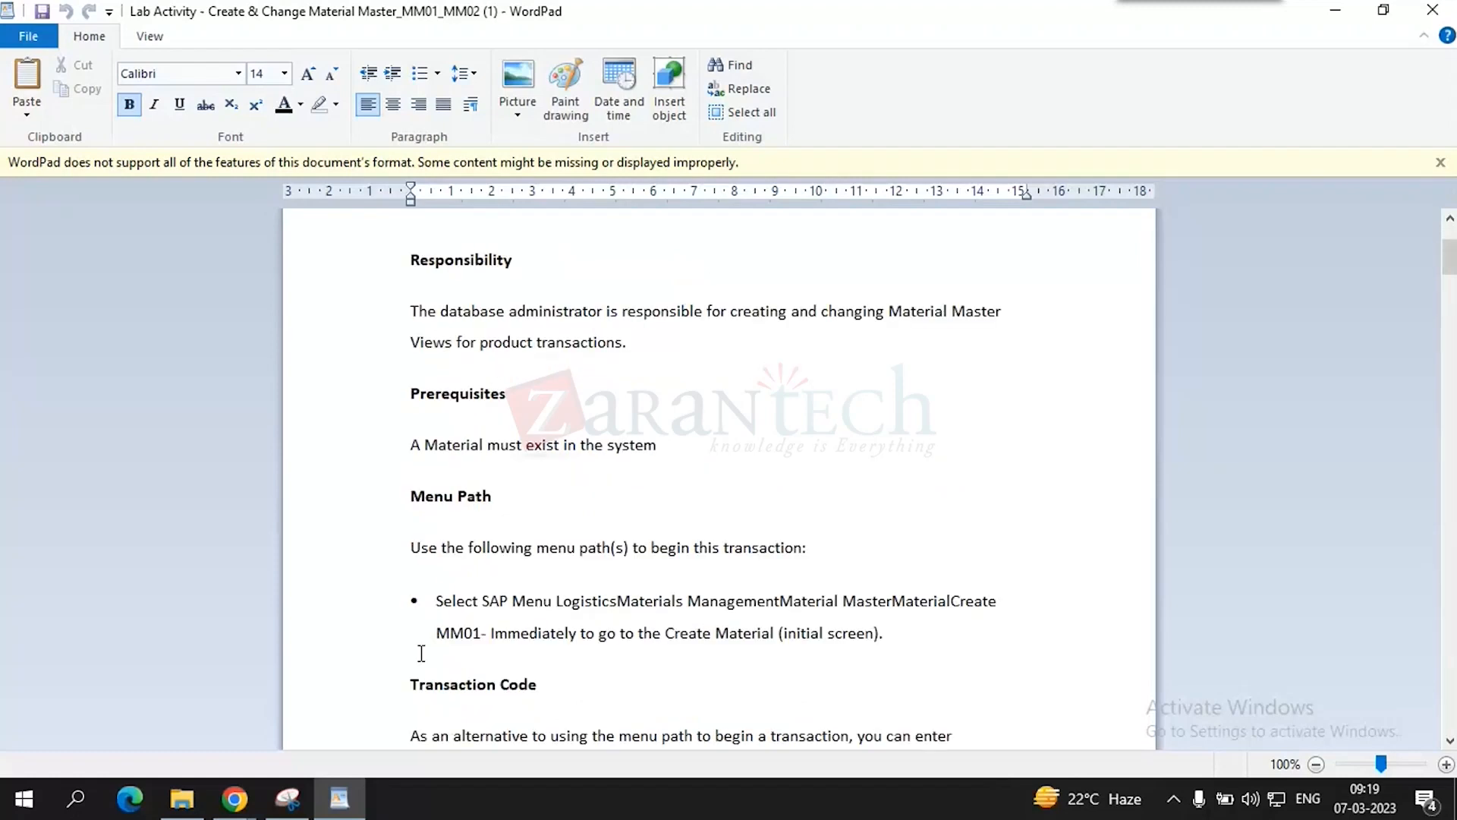
scroll(421, 654, "down", 2)
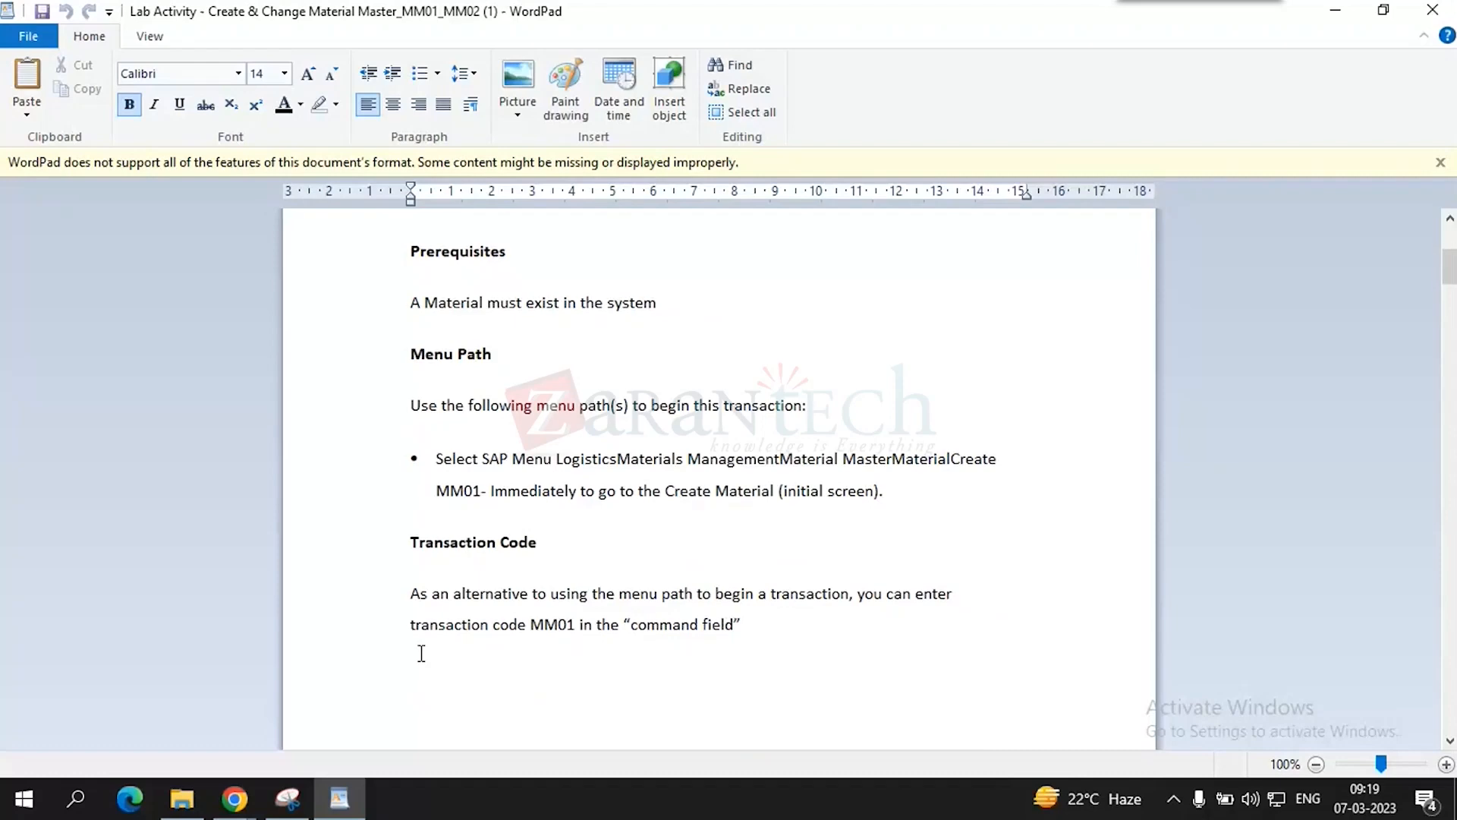
scroll(422, 654, "down", 2)
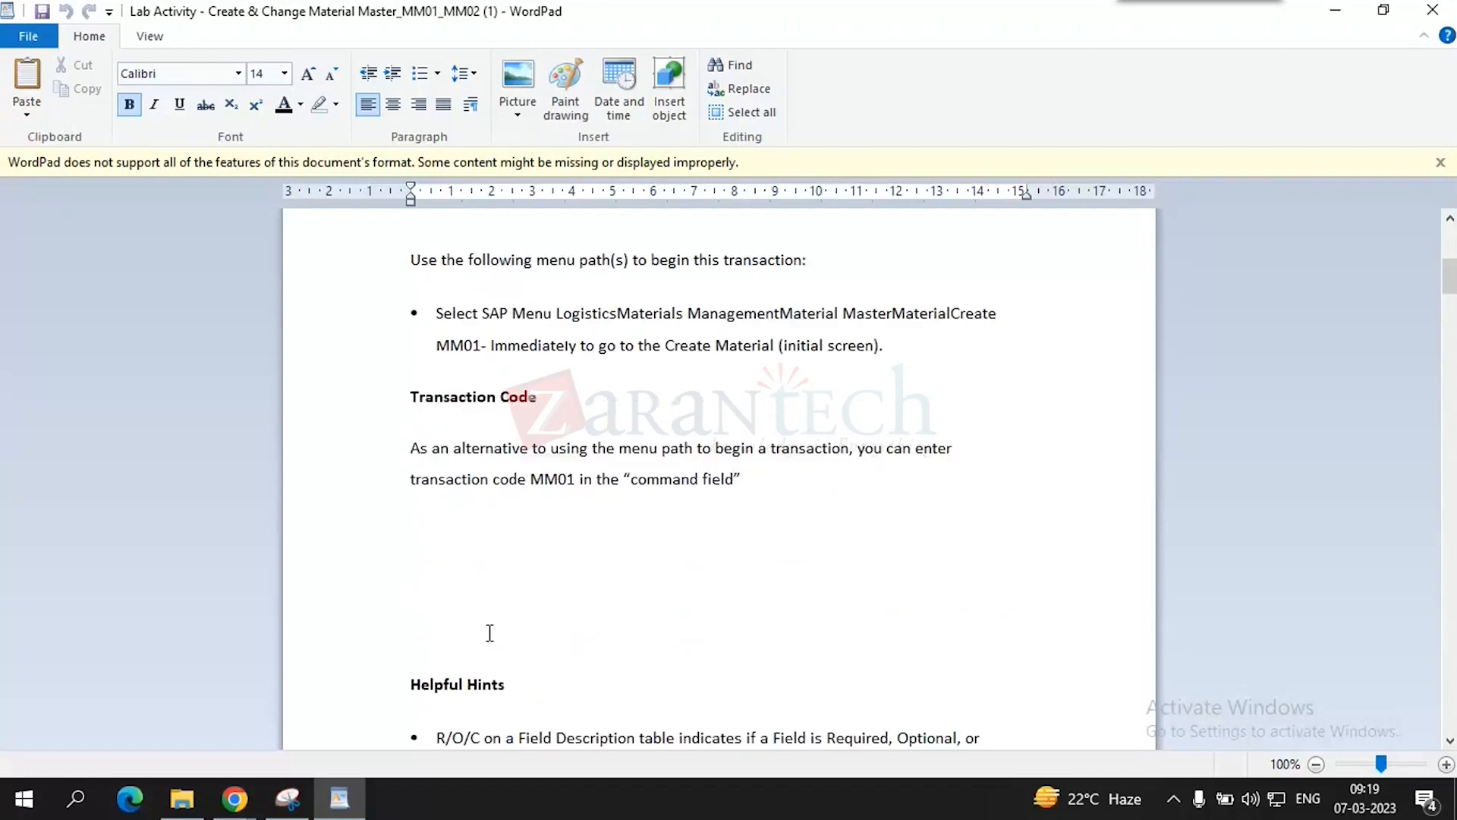
scroll(489, 633, "down", 6)
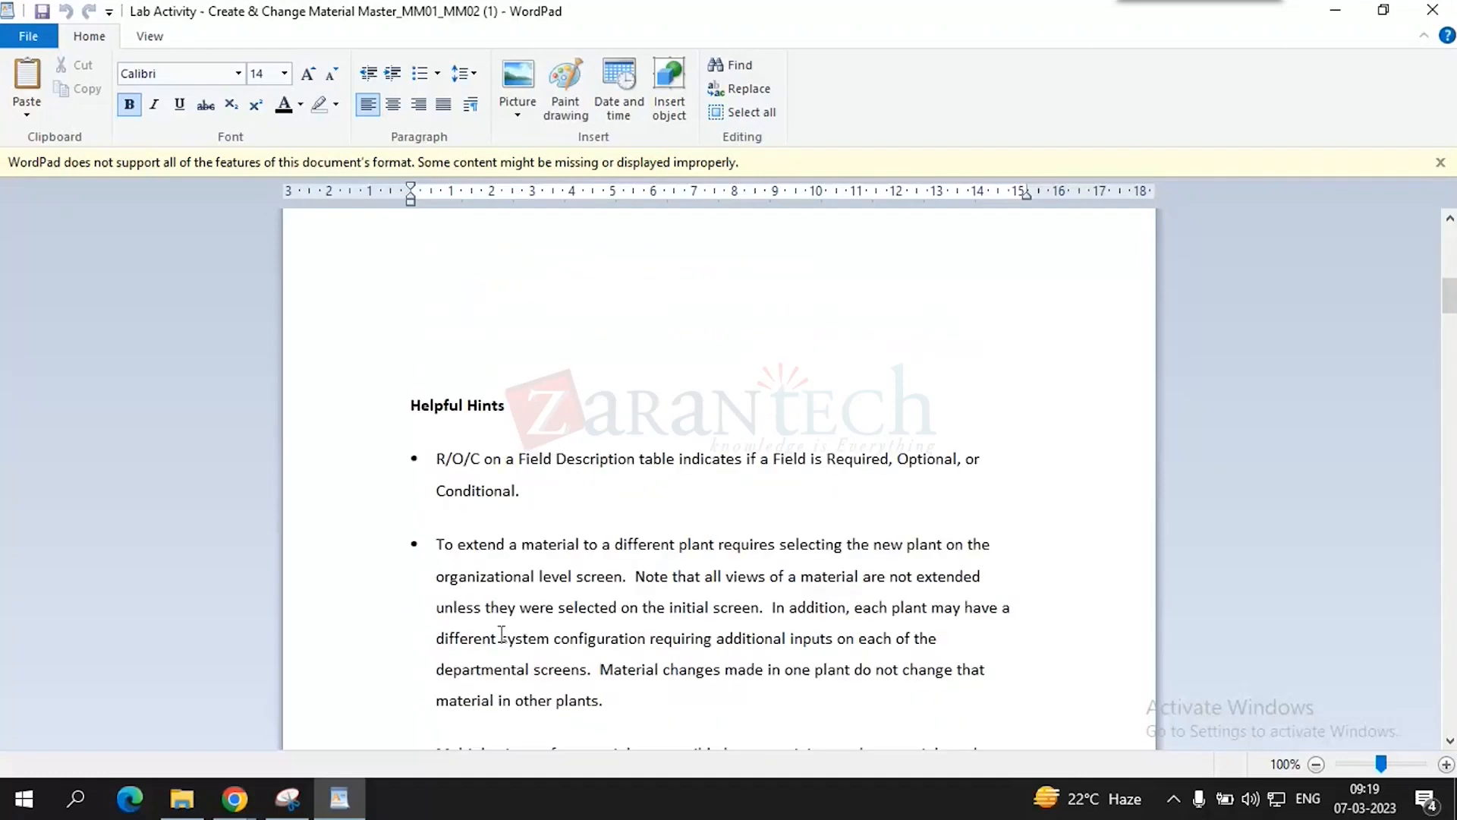
scroll(502, 633, "down", 7)
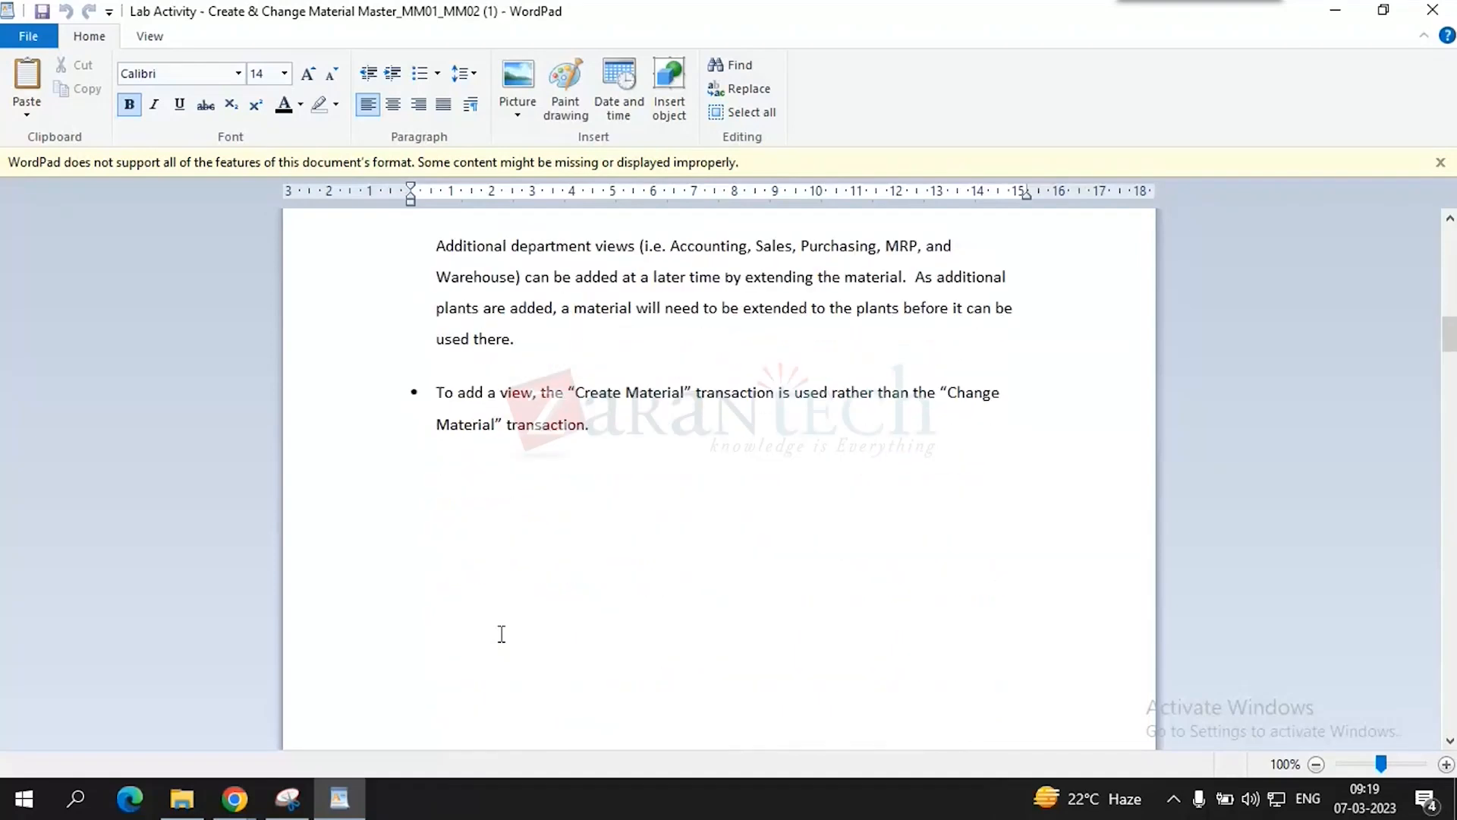
scroll(502, 633, "down", 5)
scroll(502, 633, "down", 5)
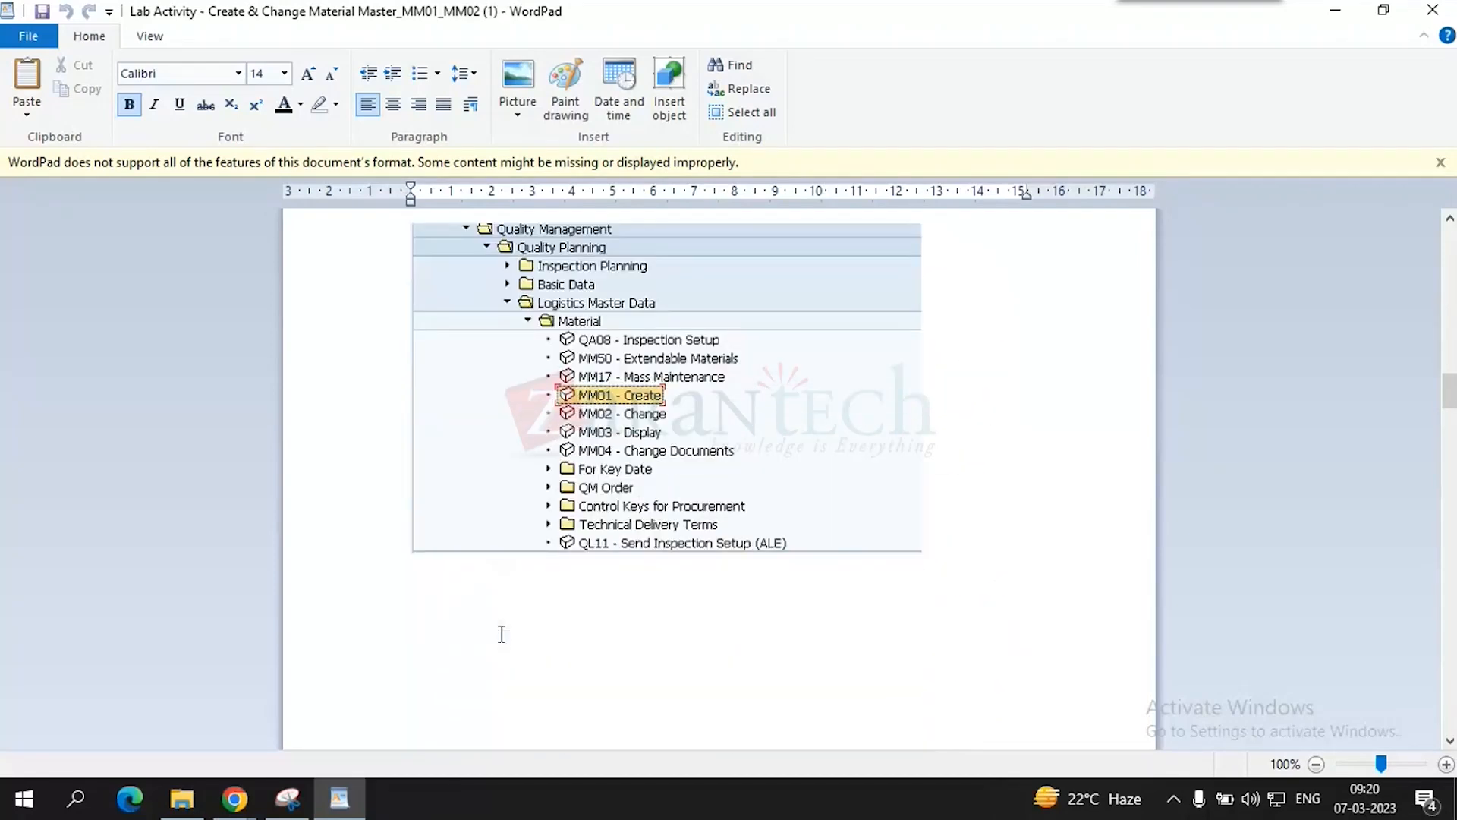
scroll(502, 633, "down", 5)
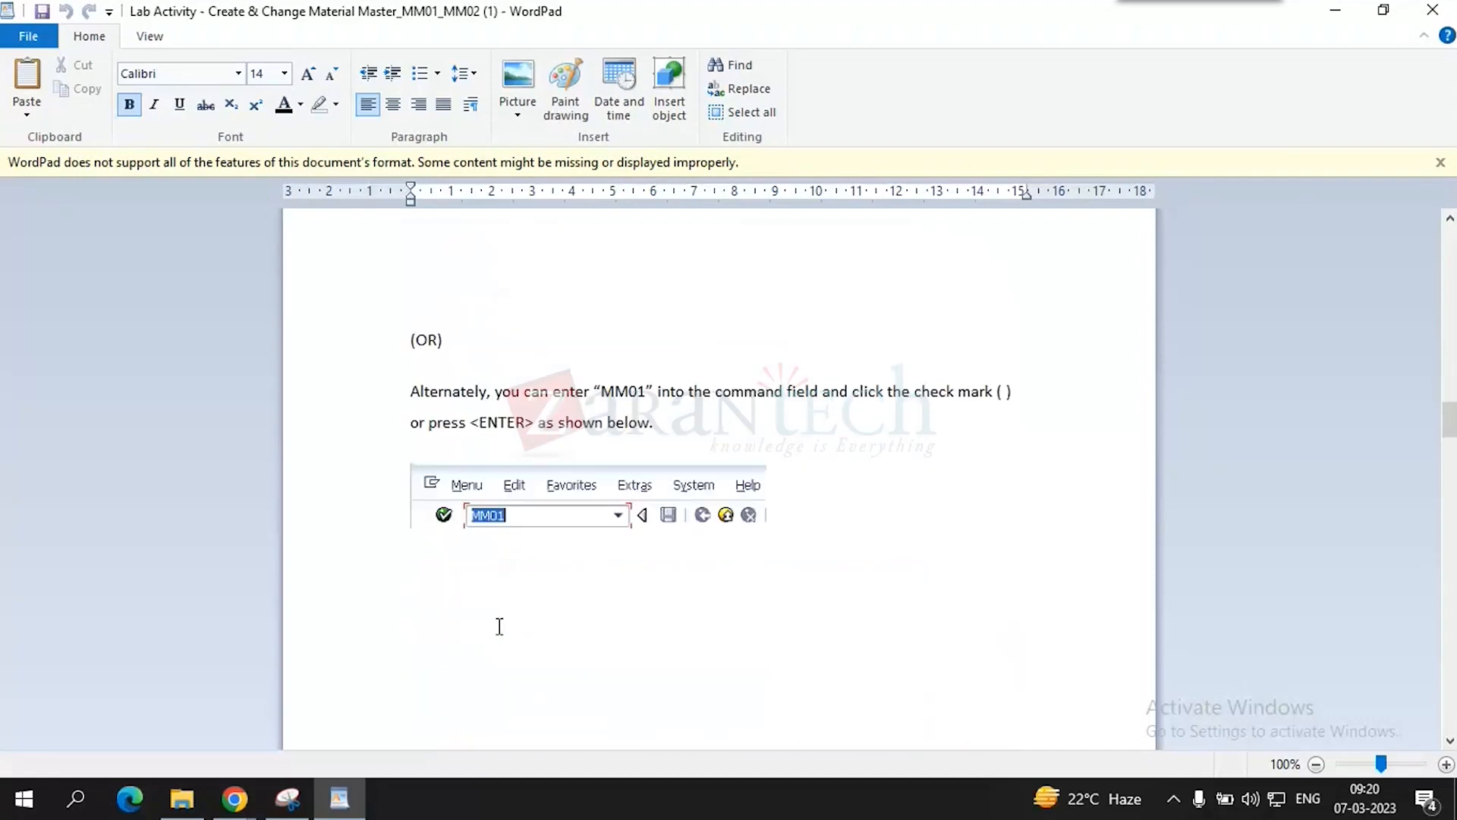
scroll(660, 532, "down", 1)
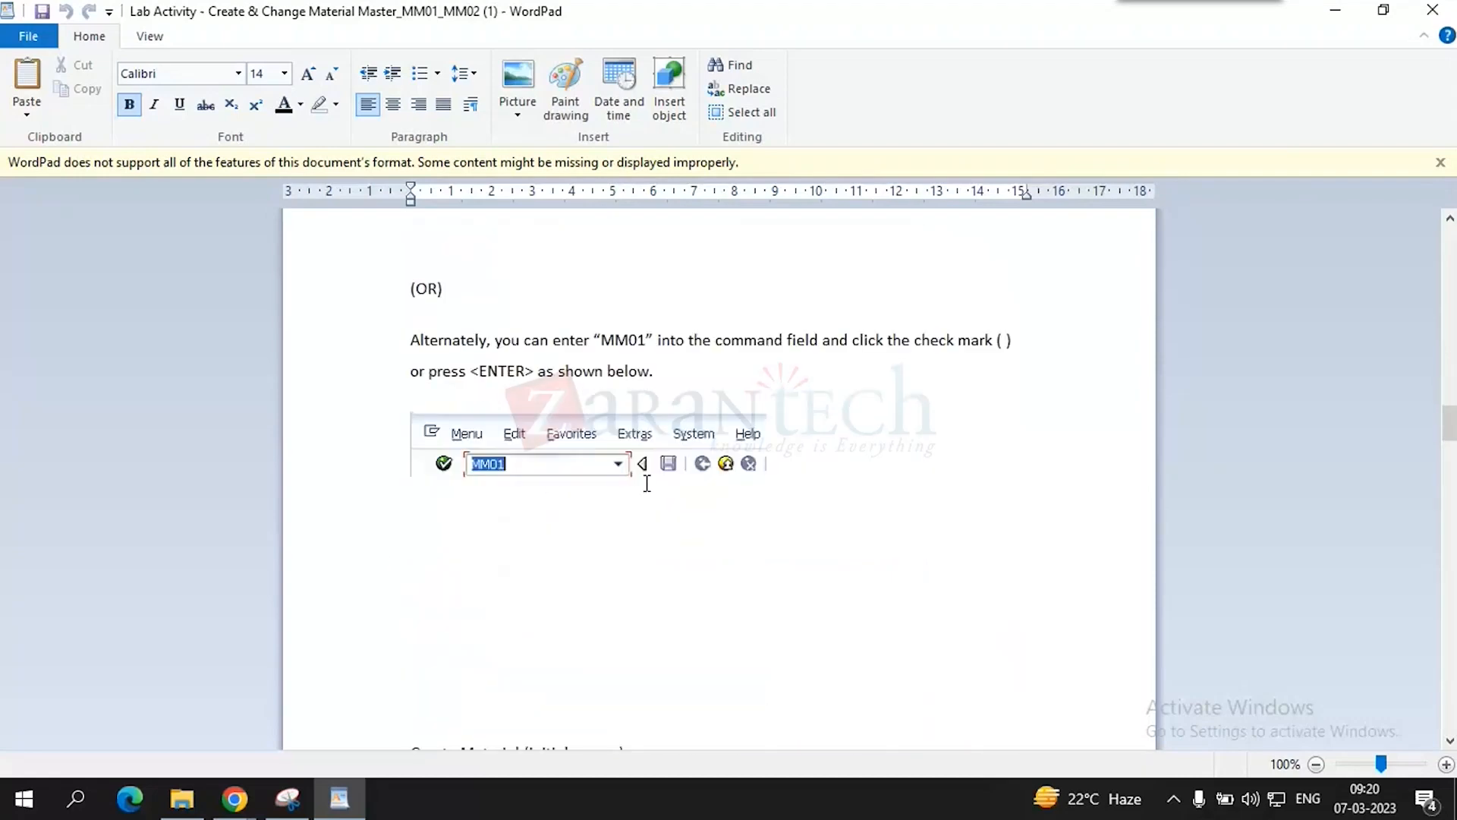
scroll(647, 484, "down", 5)
scroll(647, 484, "down", 5)
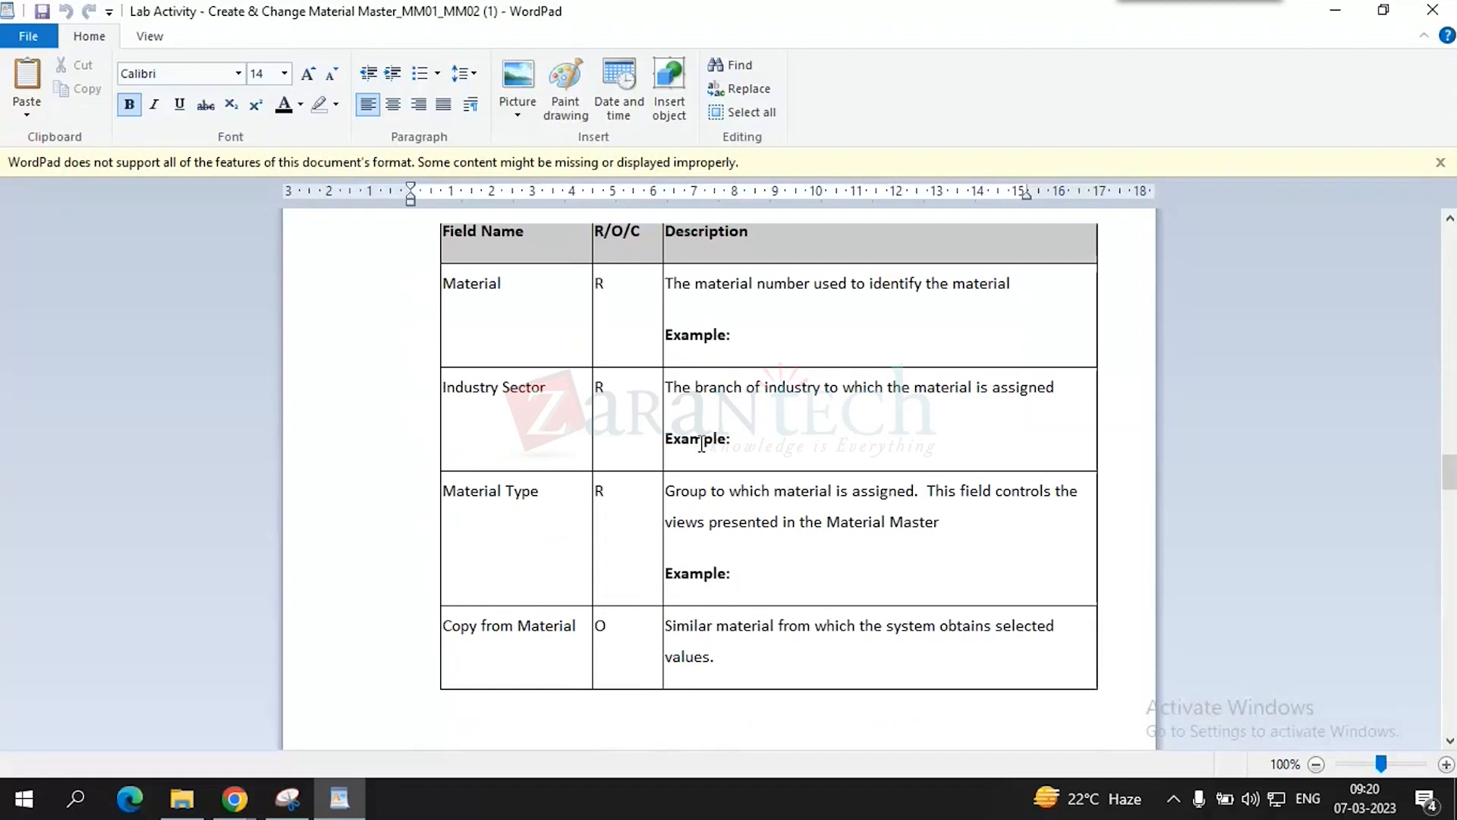
scroll(694, 456, "down", 5)
scroll(694, 456, "up", 2)
scroll(693, 456, "down", 2)
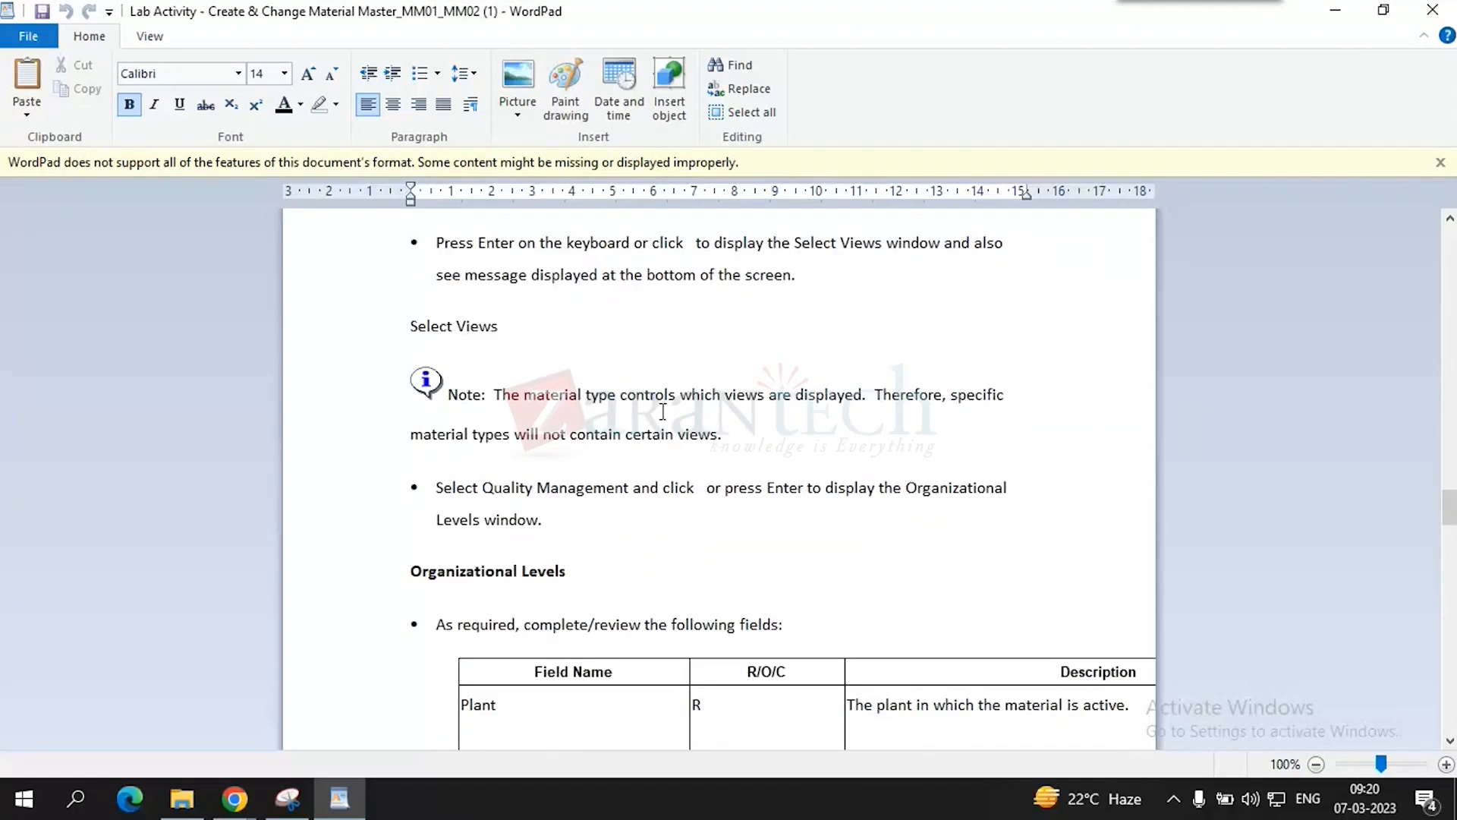
scroll(567, 385, "down", 2)
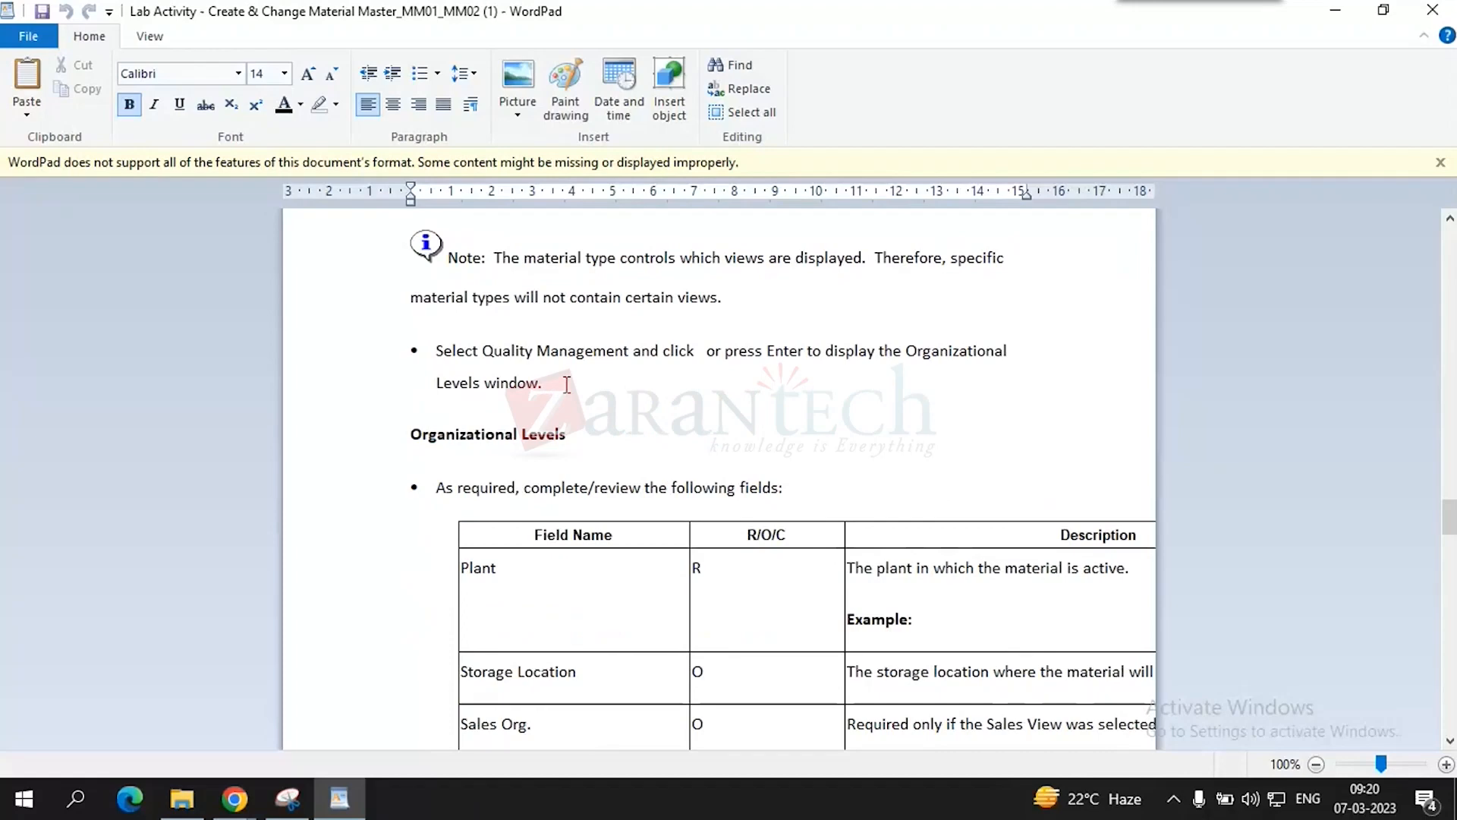
scroll(567, 385, "down", 2)
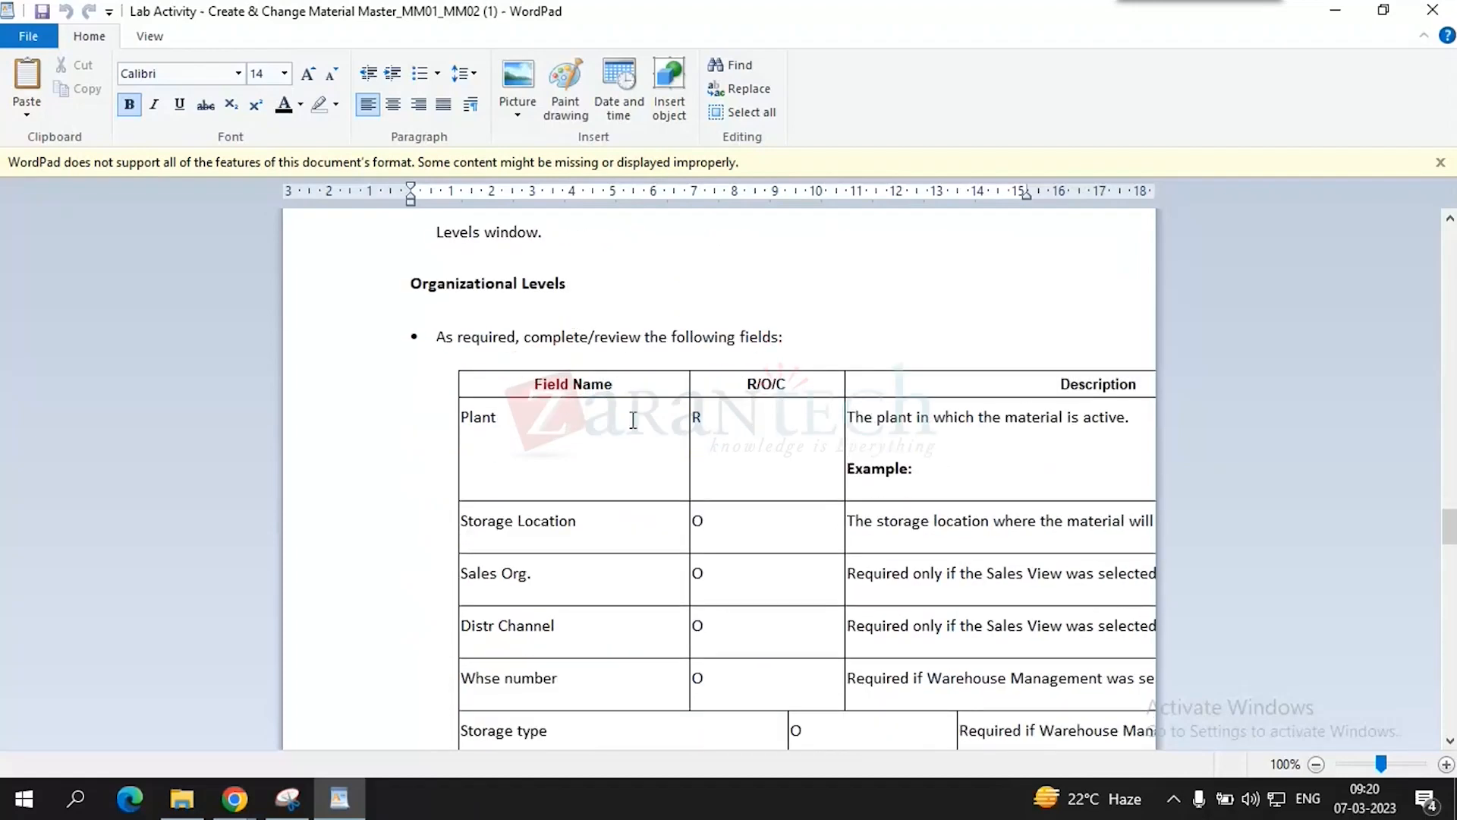
scroll(747, 490, "down", 6)
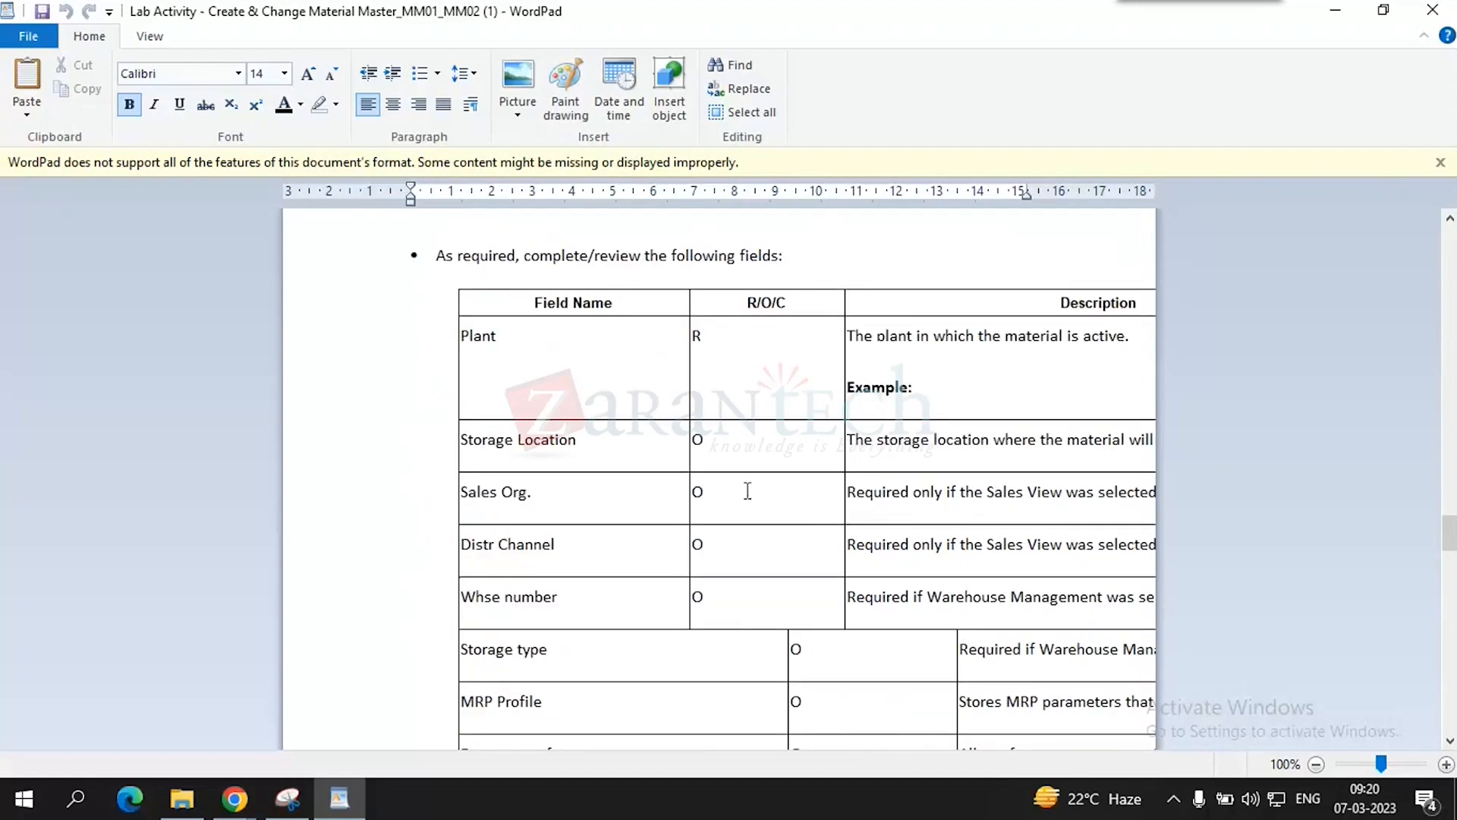
- Paste the Select View(s) screenshot below the table, shorten it slightly, and minimize WordPad
left_click(815, 458)
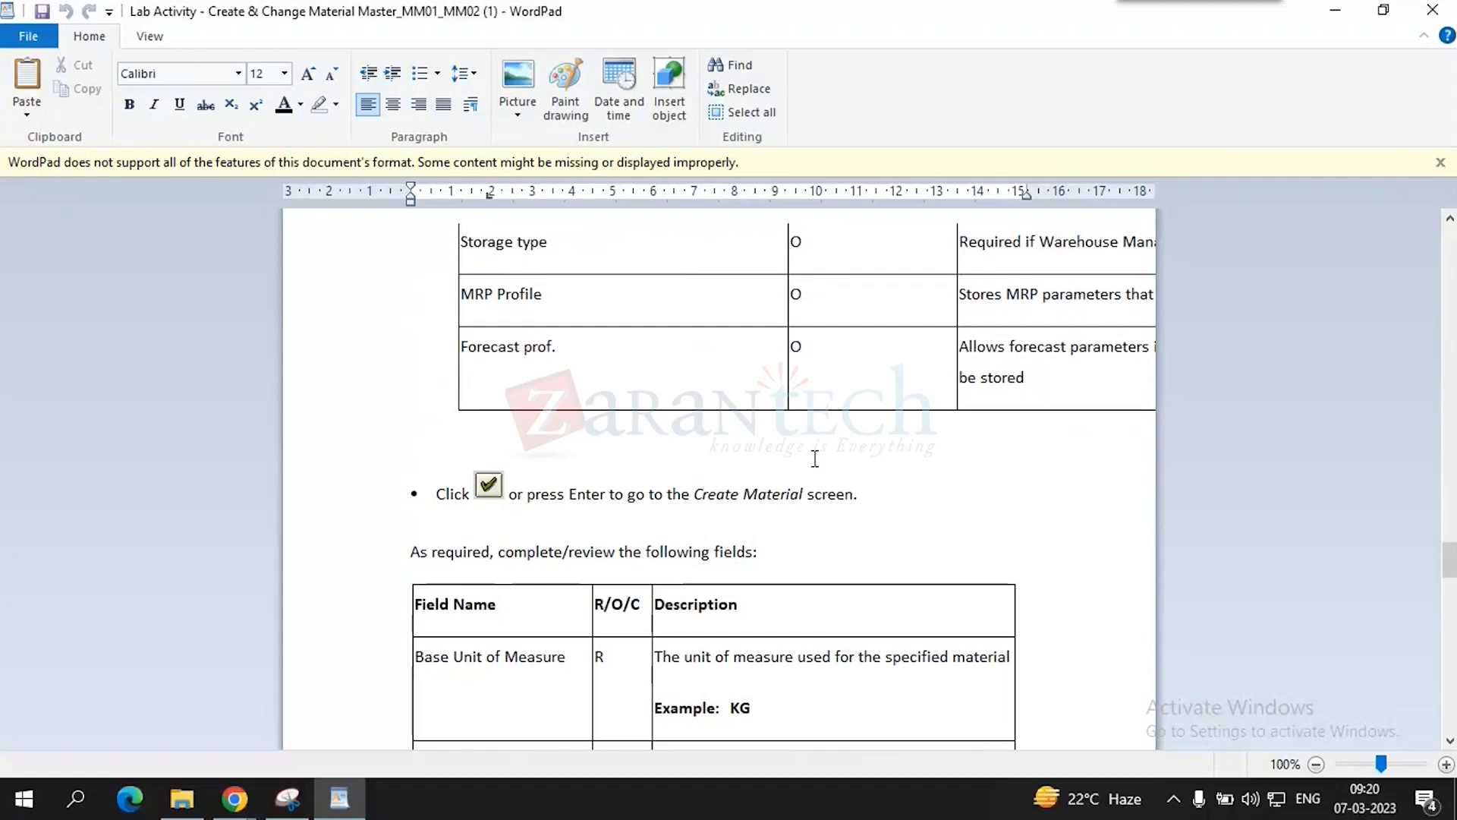
key("ctrl+v")
left_click(775, 529)
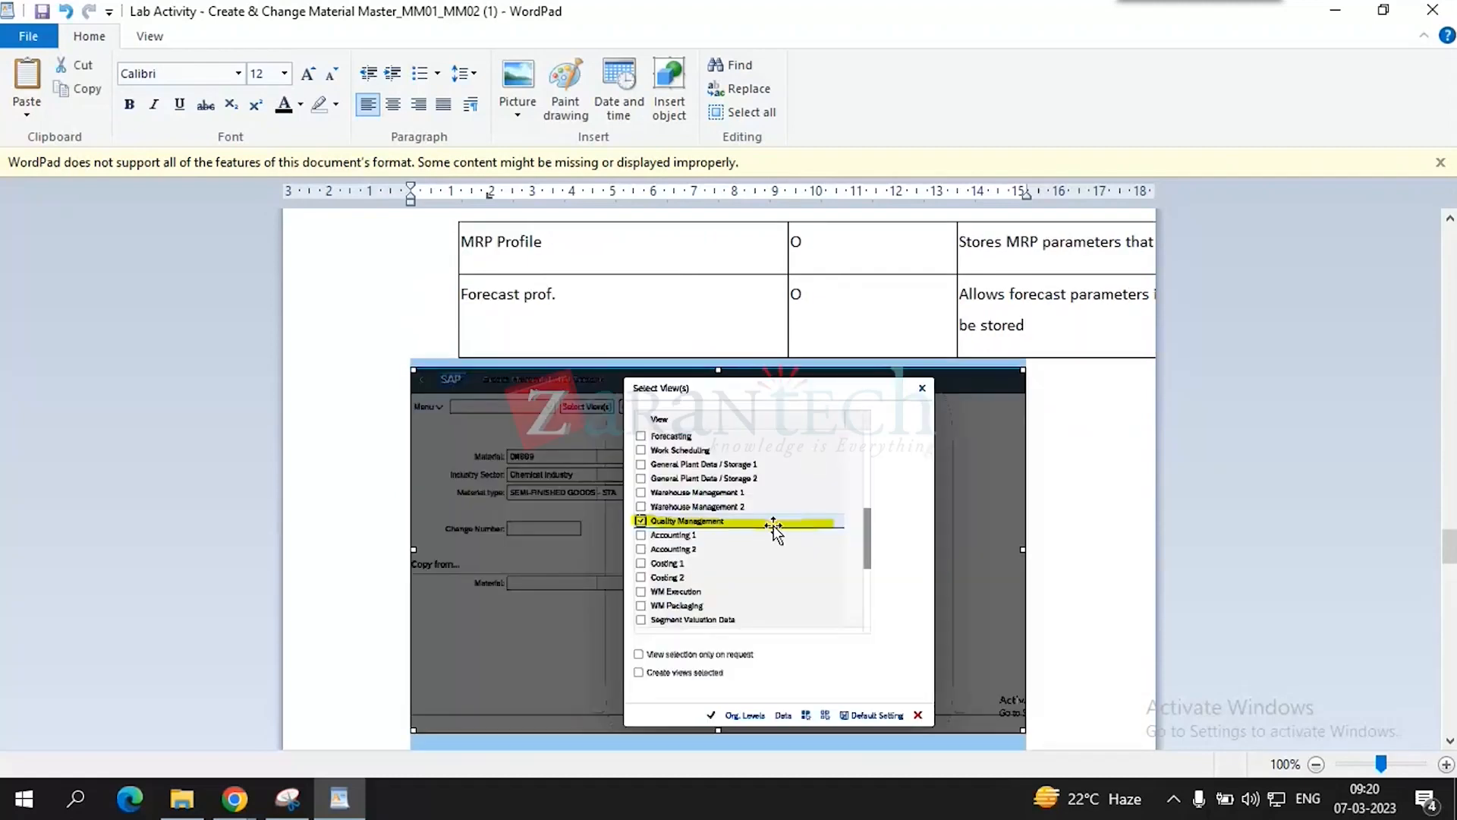
left_click_drag(718, 369, 718, 383)
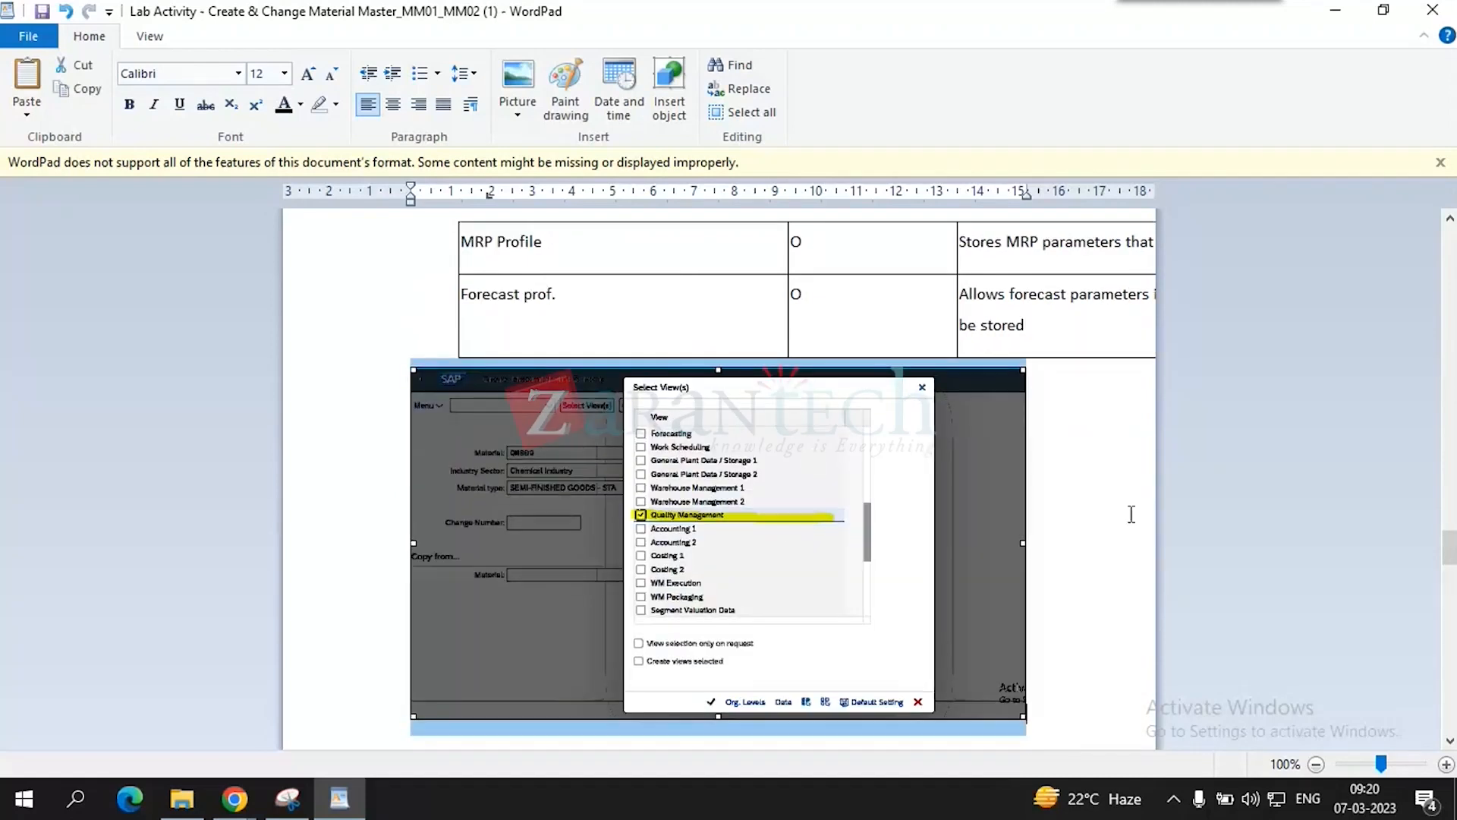
left_click(1128, 514)
left_click(1336, 10)
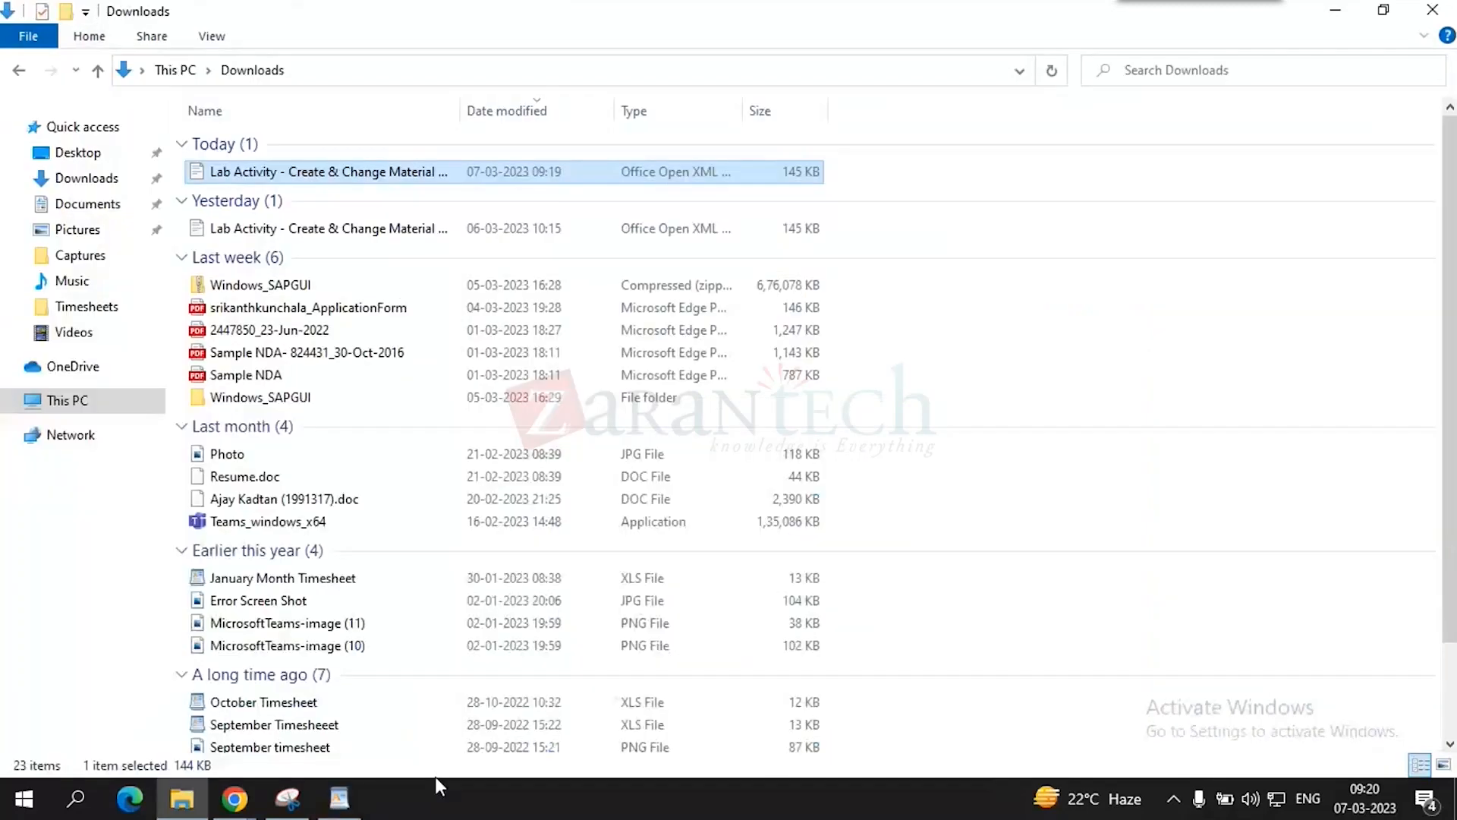
left_click(234, 799)
- Back in the Create Material QM009 session, confirm the selected views and enter plant 1710 to reach Quality management data
left_click(199, 687)
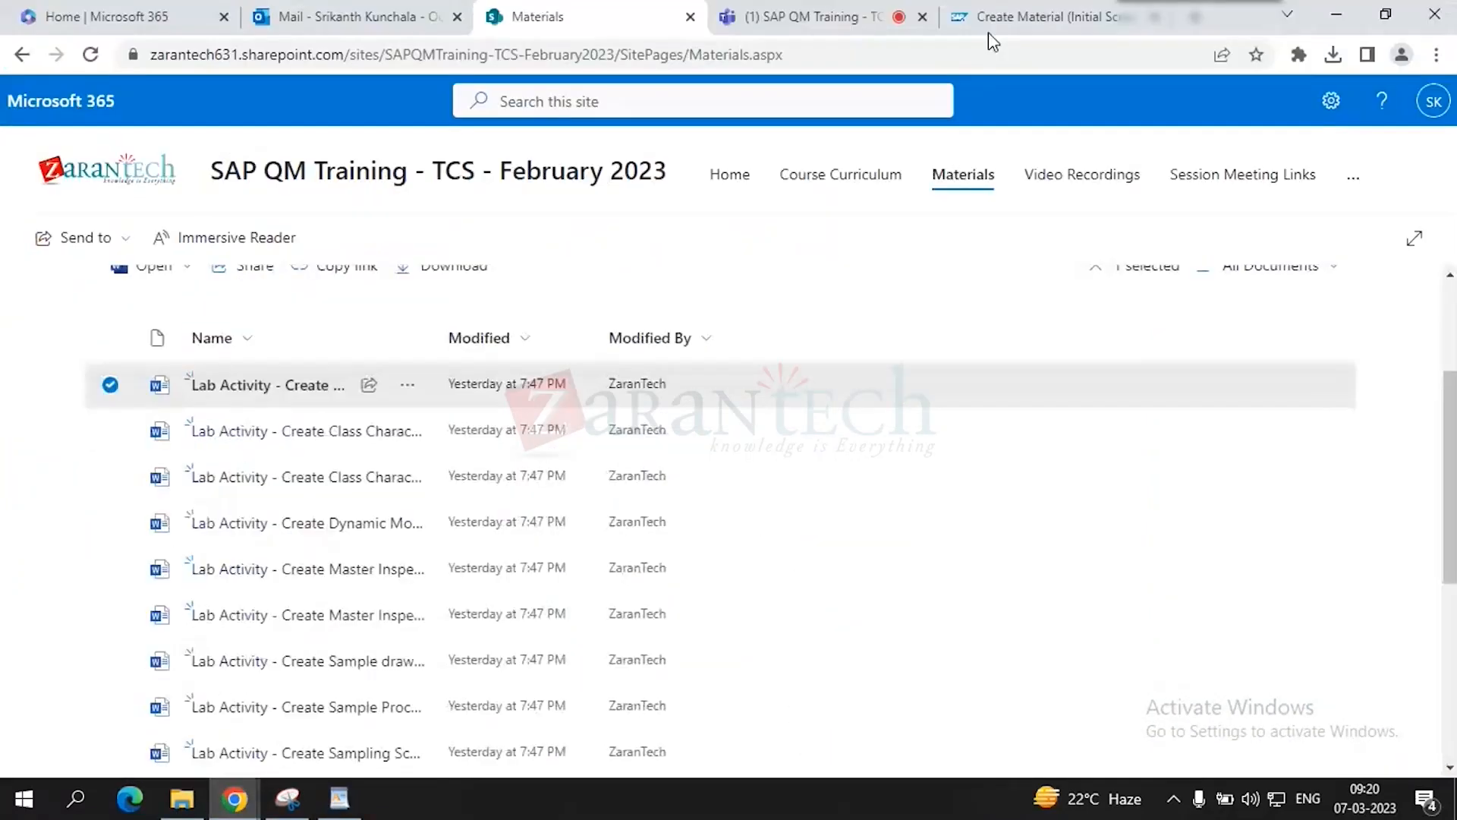
left_click(988, 31)
left_click(641, 736)
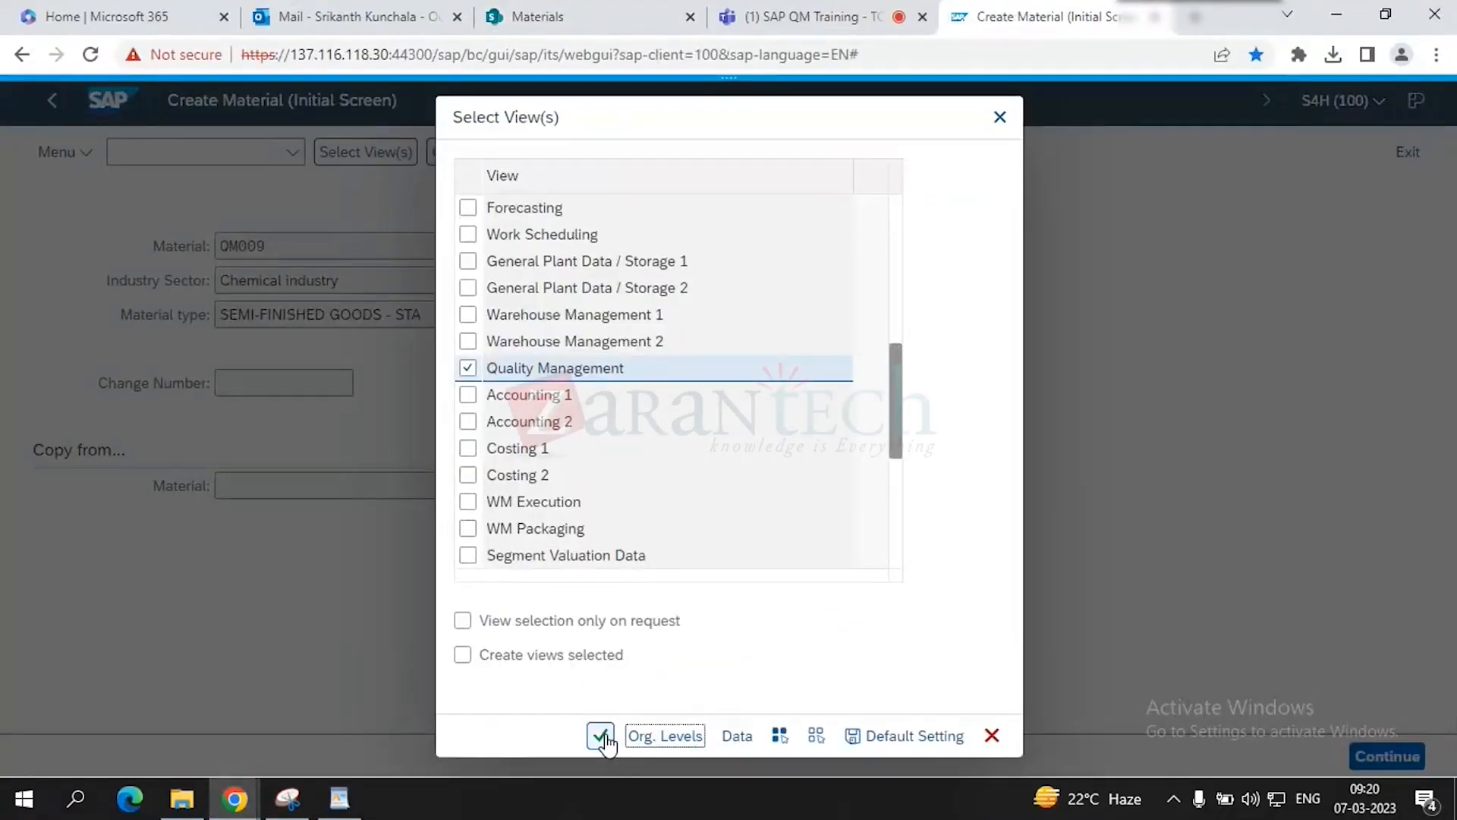
left_click(613, 392)
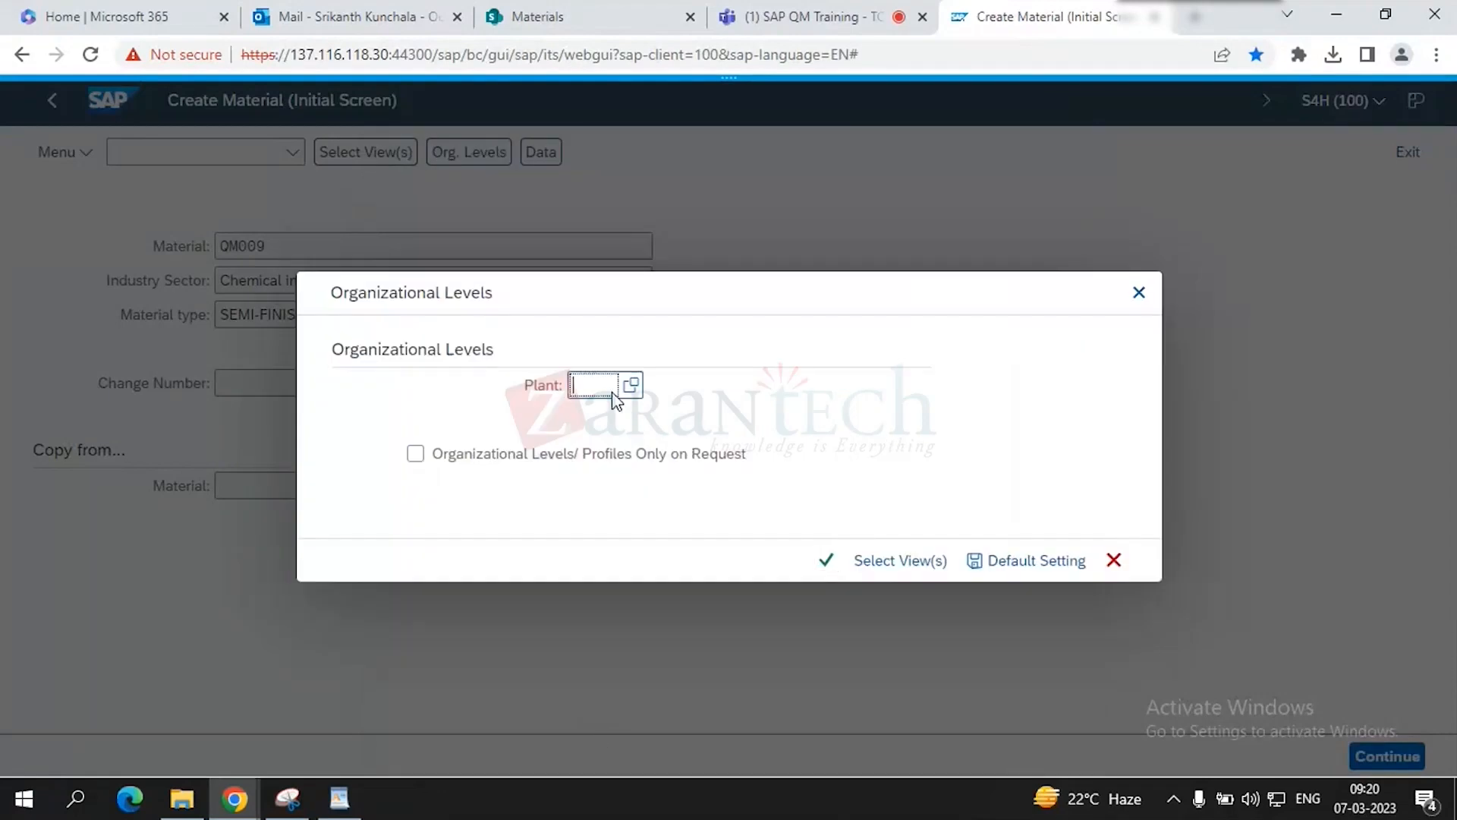
type("1710")
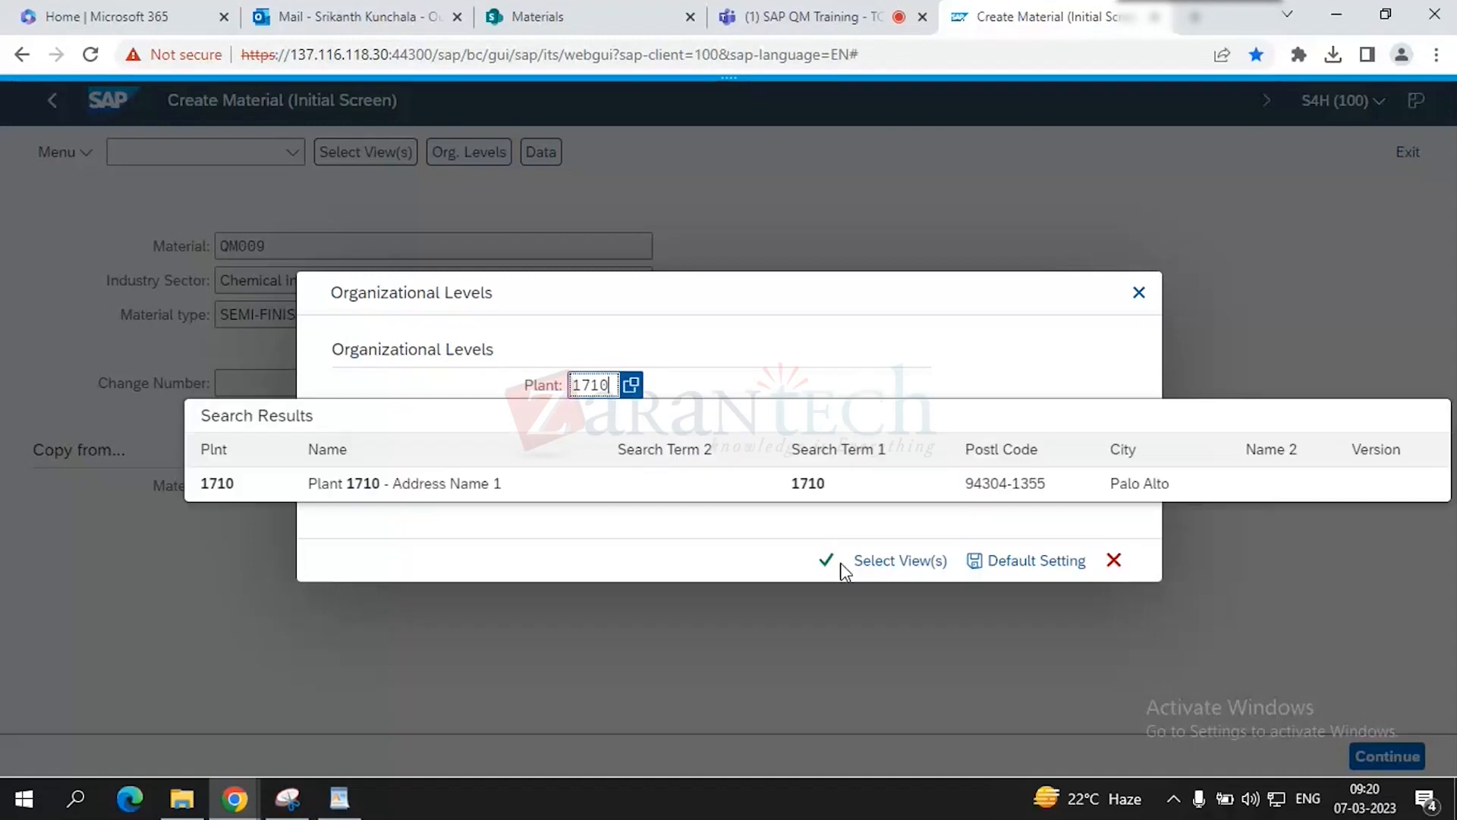
left_click(369, 495)
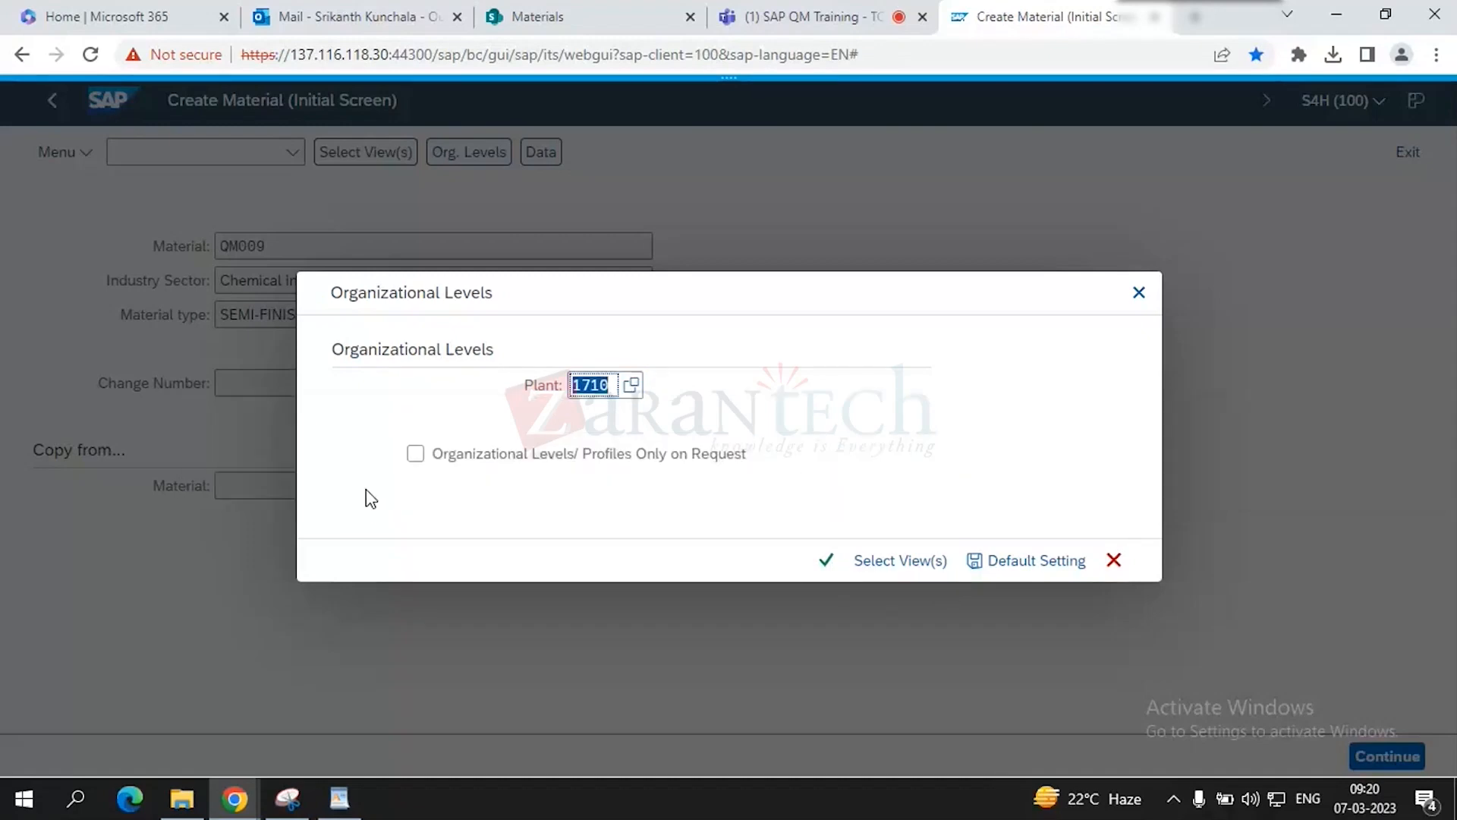
left_click(824, 562)
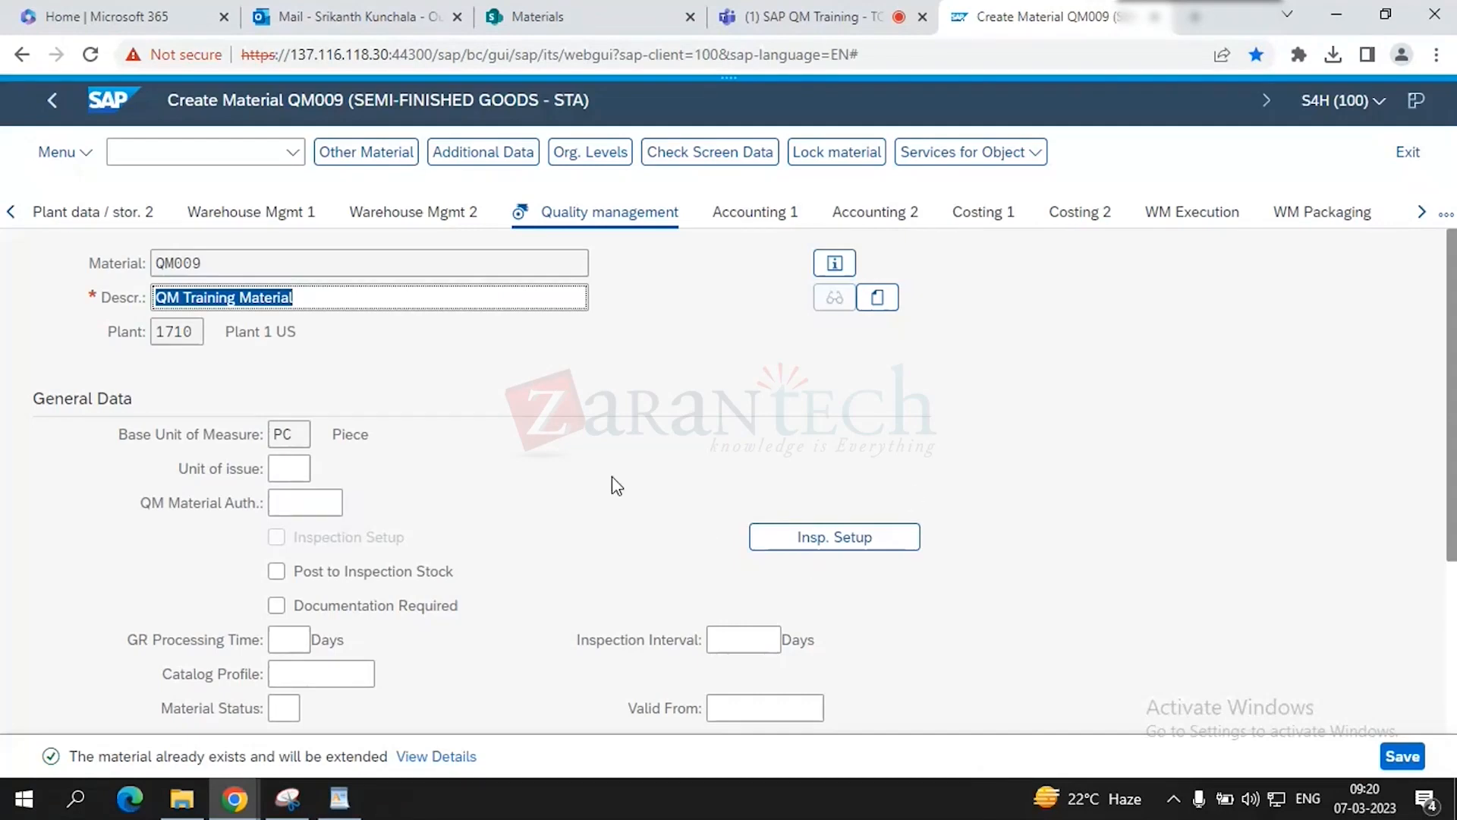
scroll(611, 456, "down", 3)
scroll(615, 454, "up", 3)
left_click(445, 307)
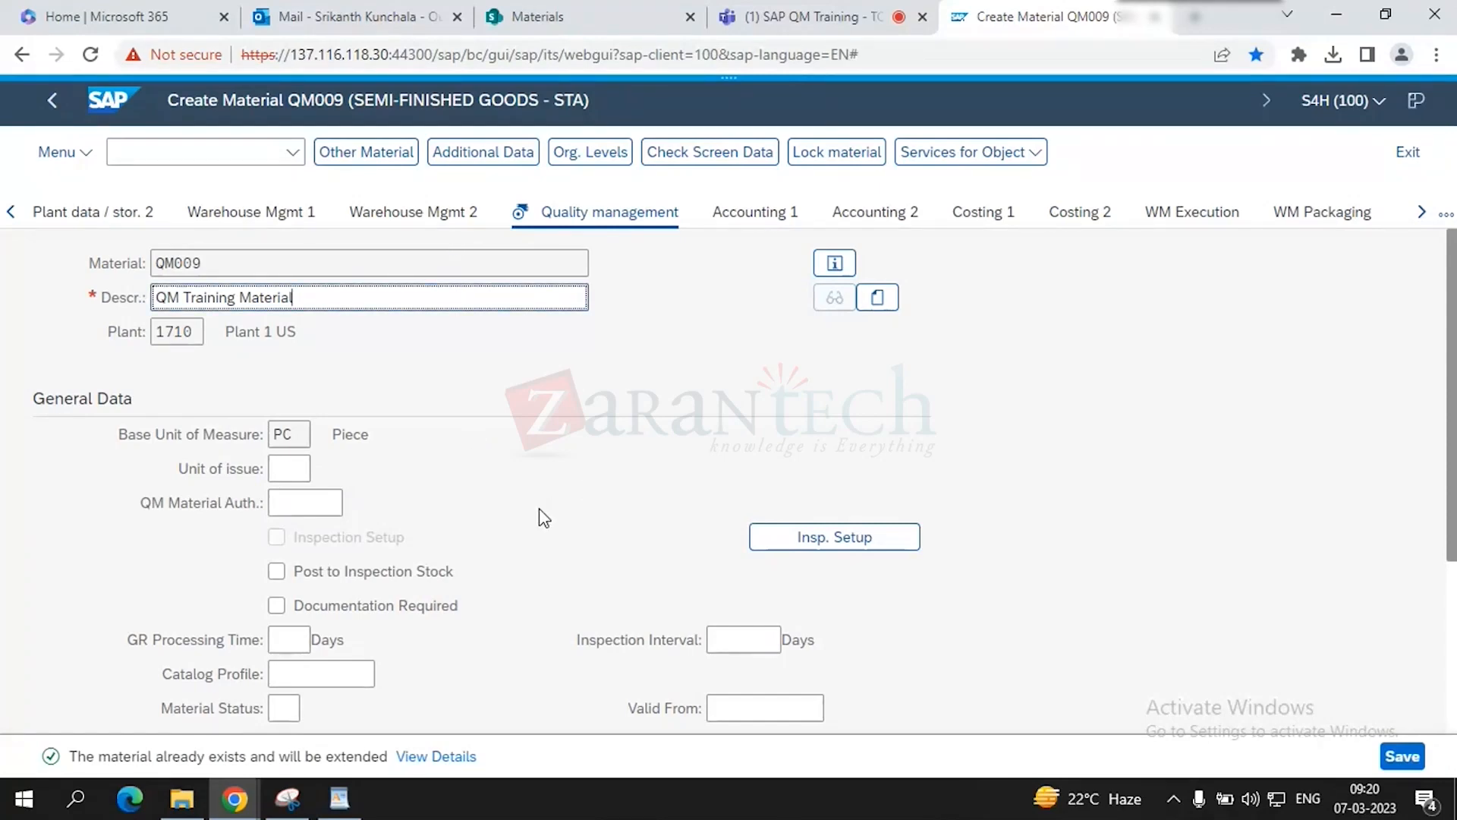
- Pick inspection type 01 (goods receipt for purchase order) in Insp. Setup and confirm the dialog
left_click(815, 545)
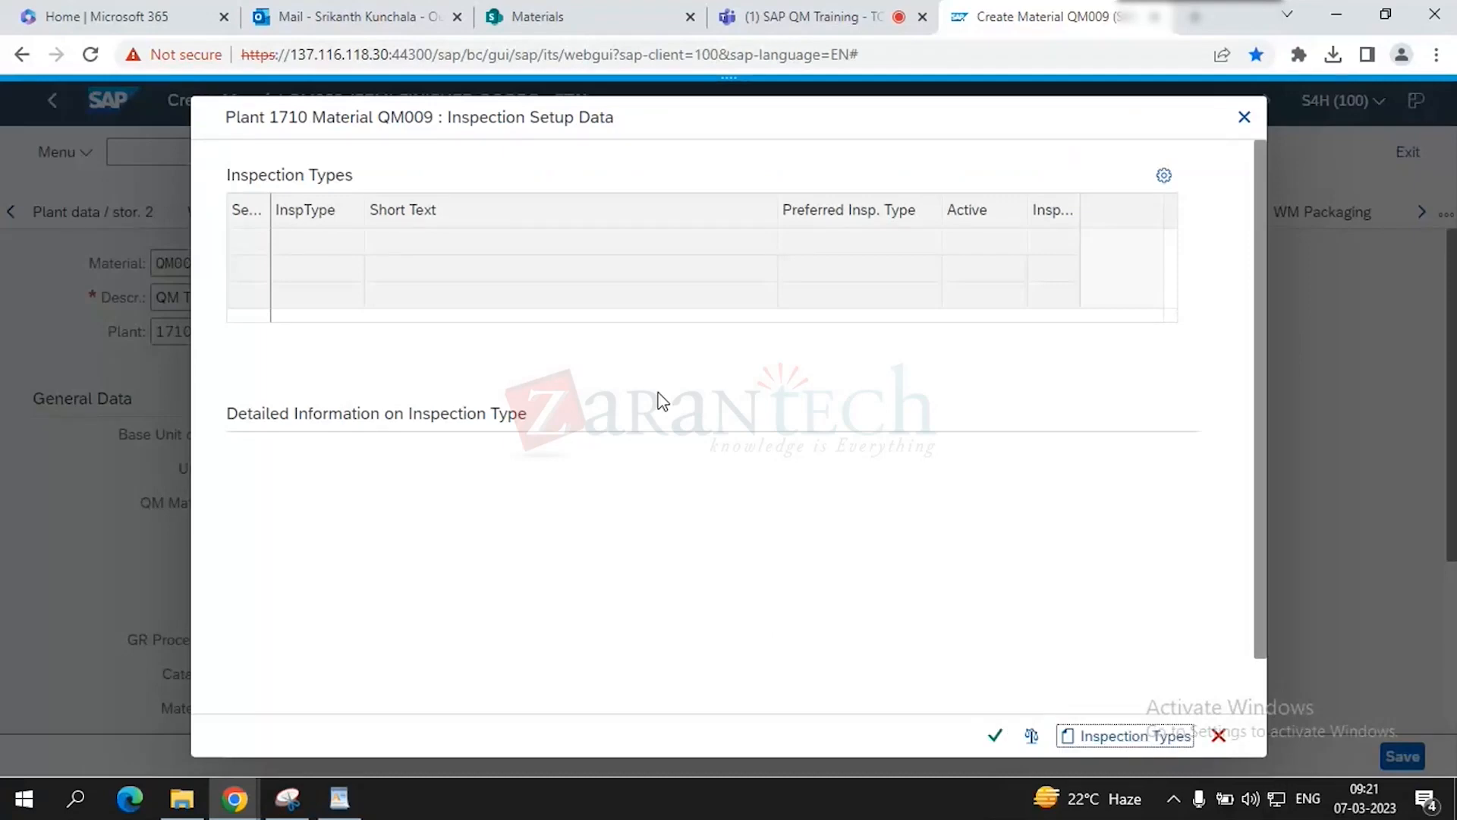
left_click(317, 244)
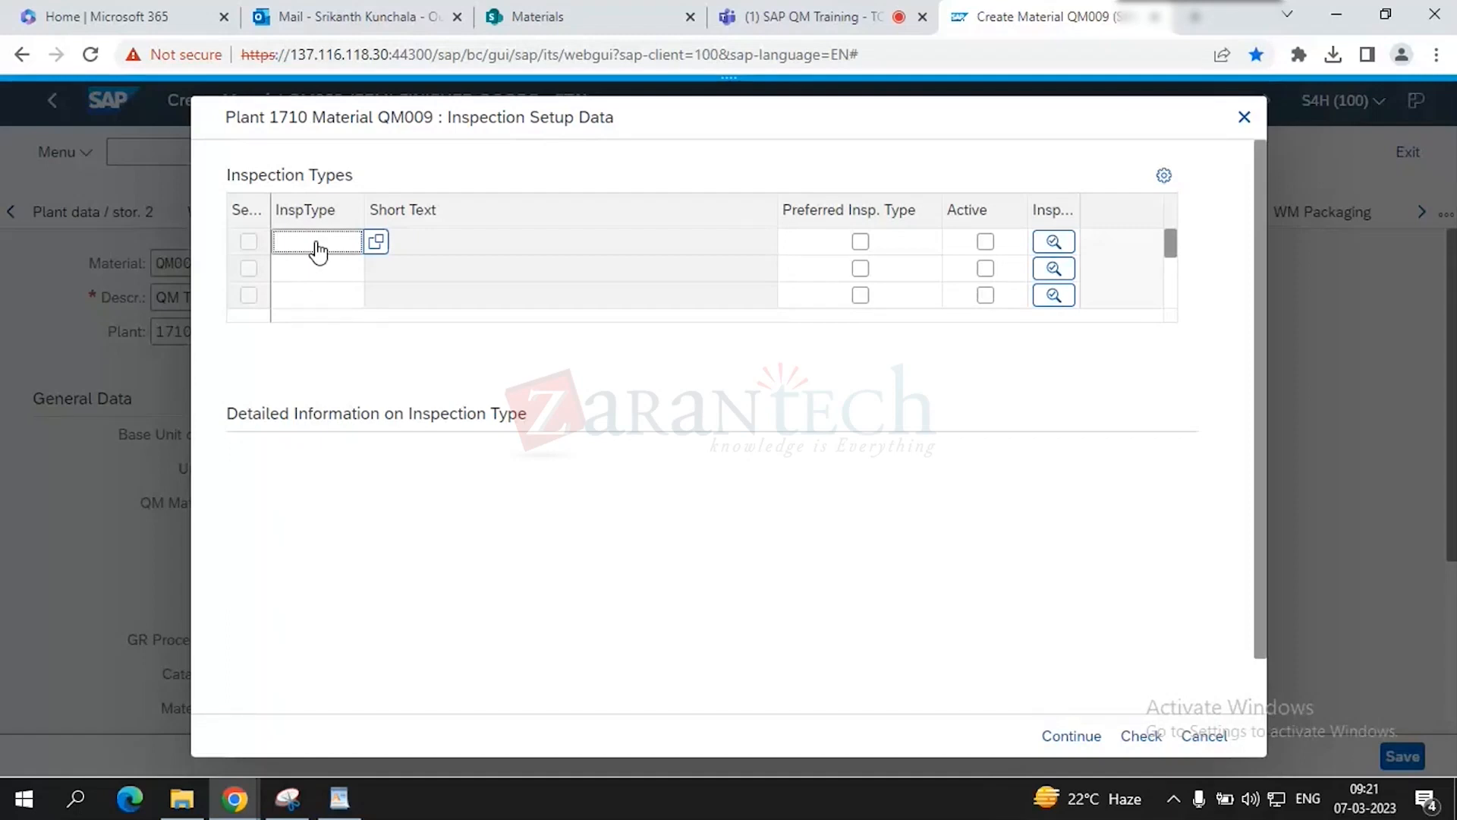
left_click(374, 243)
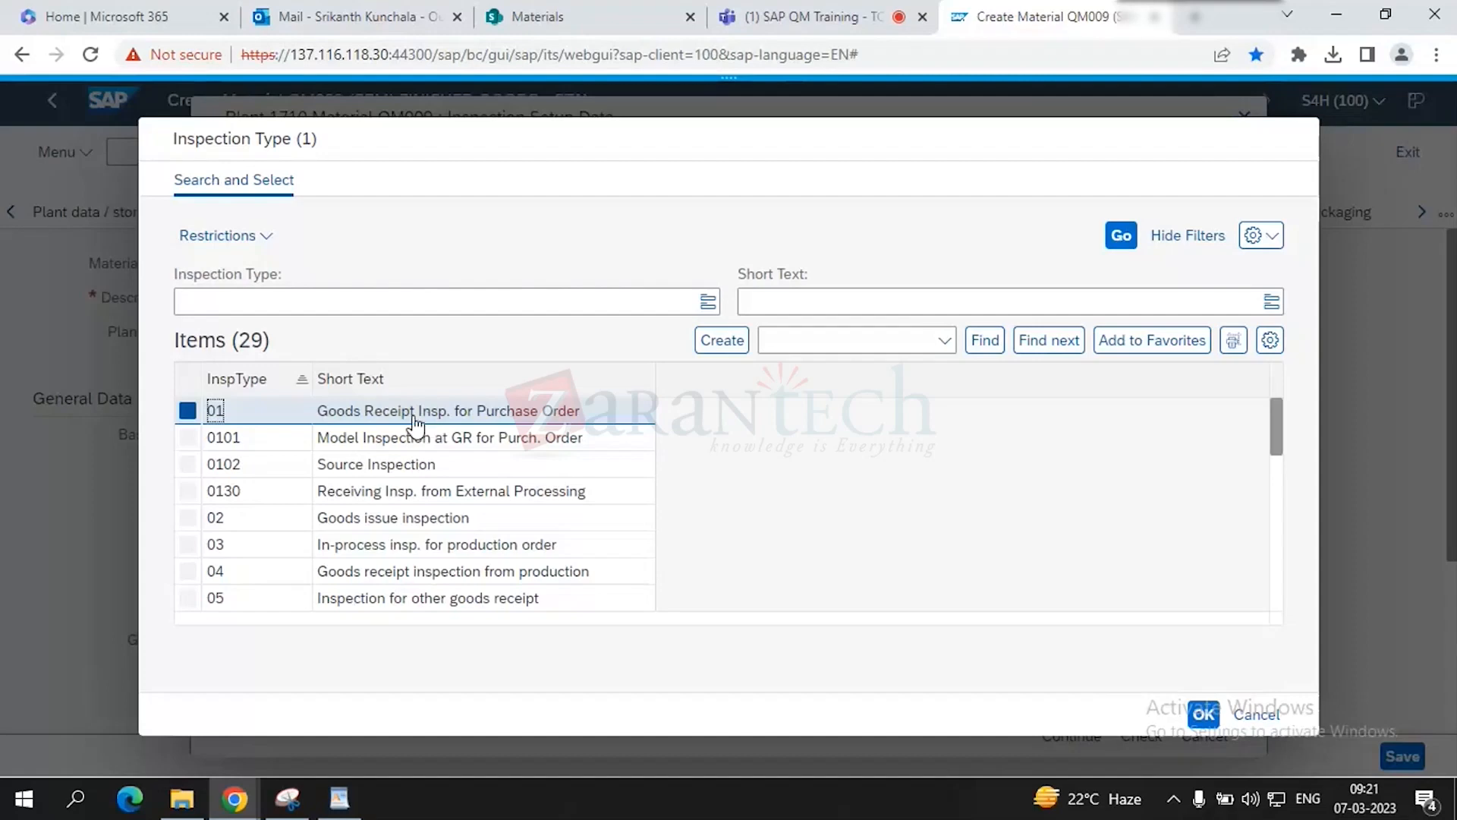
left_click(184, 416)
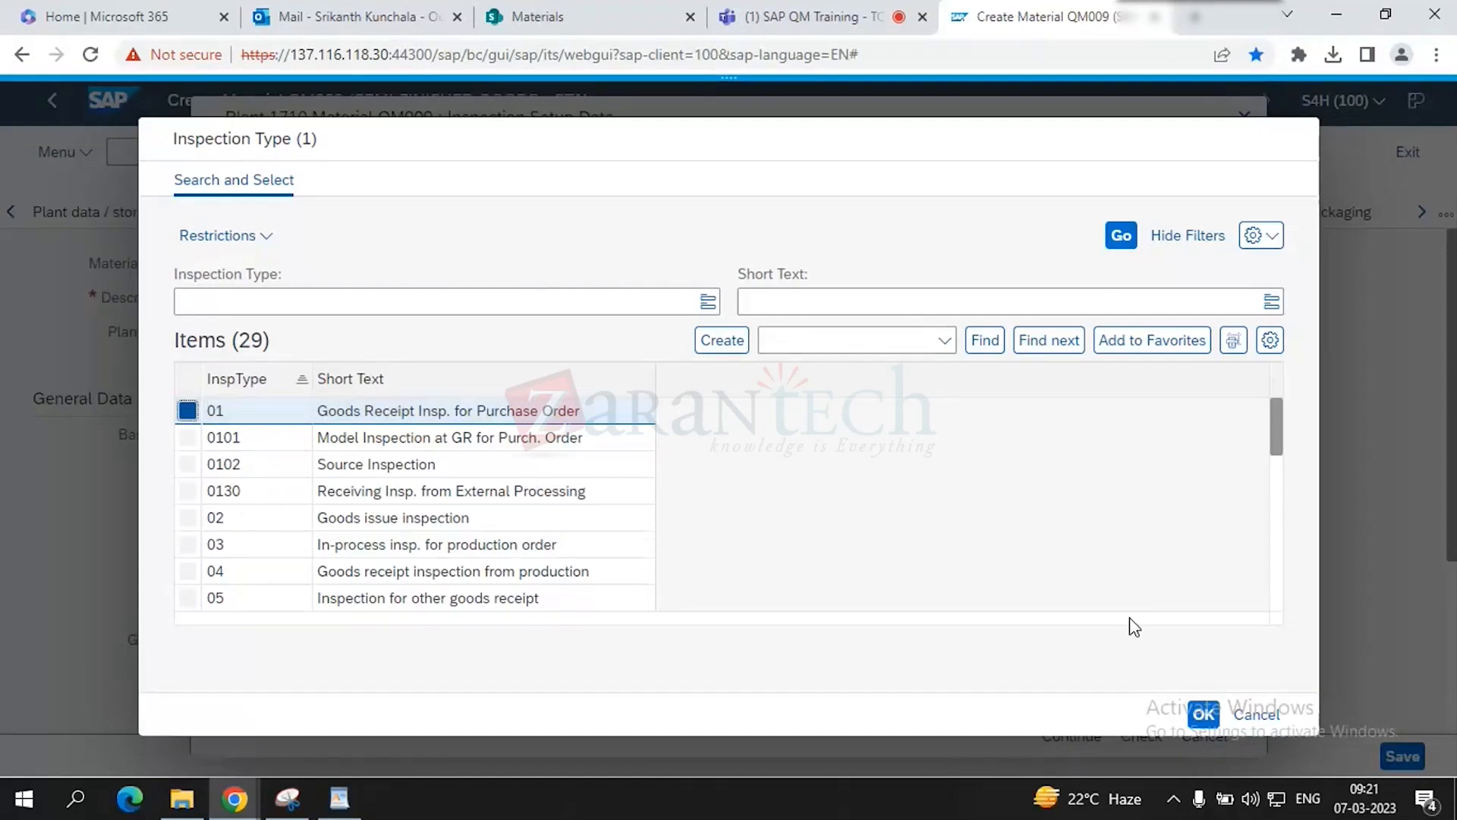
left_click(1203, 718)
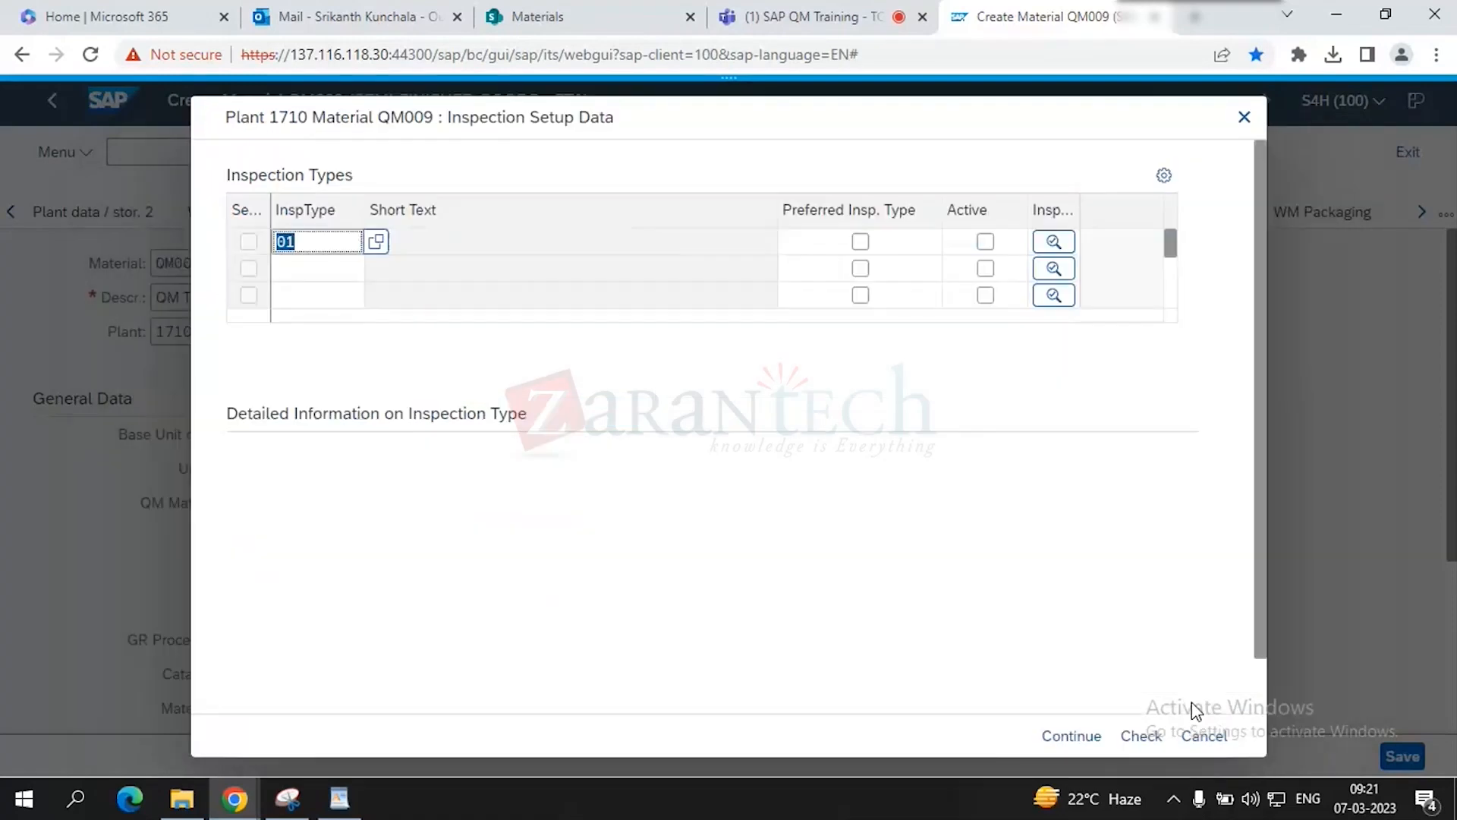
left_click(323, 247)
key("Return")
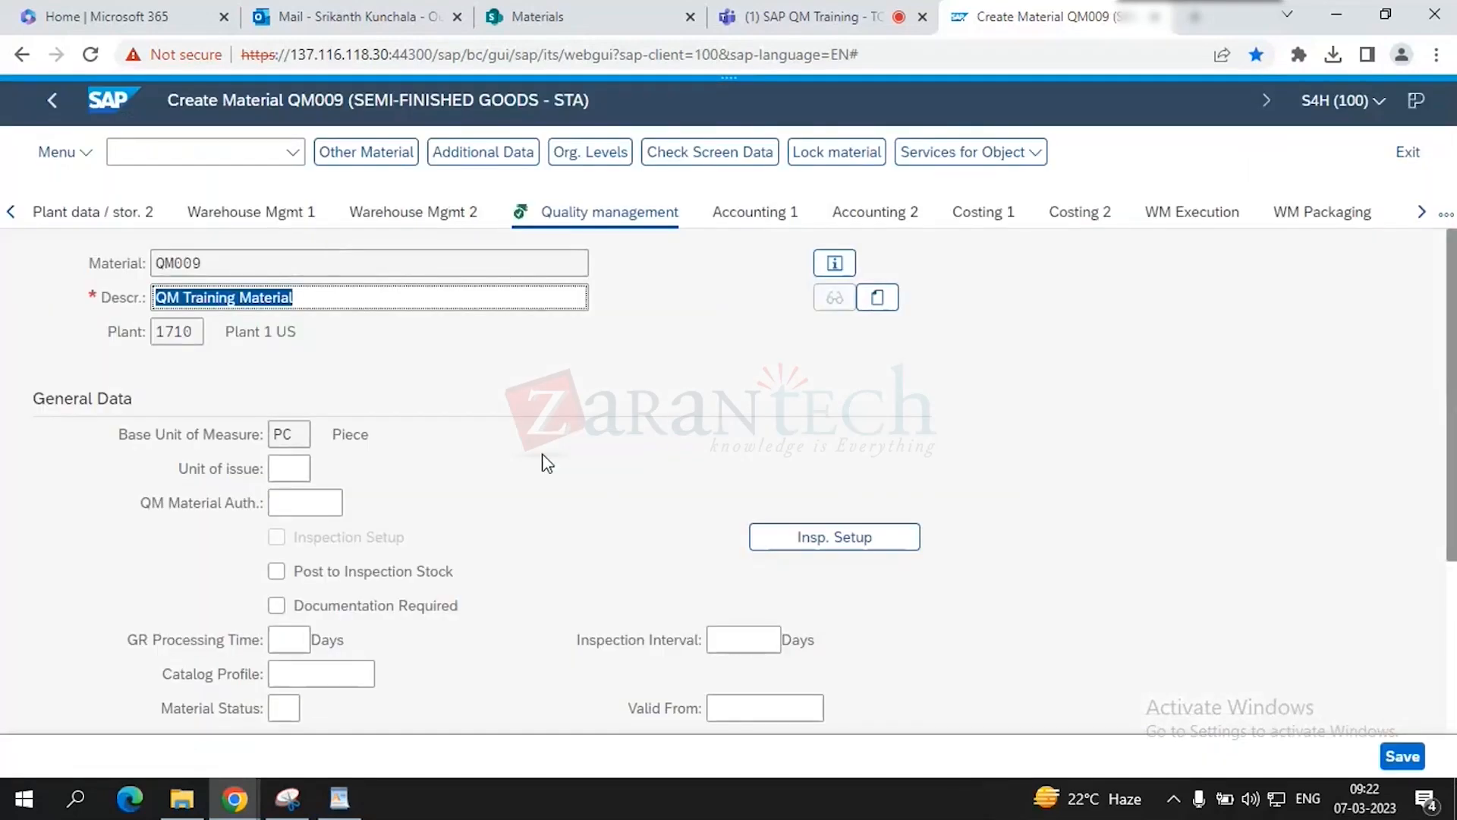
- Open Insp. Setup, close it, then reopen the Inspection Setup Data dialog for QM009
left_click(792, 544)
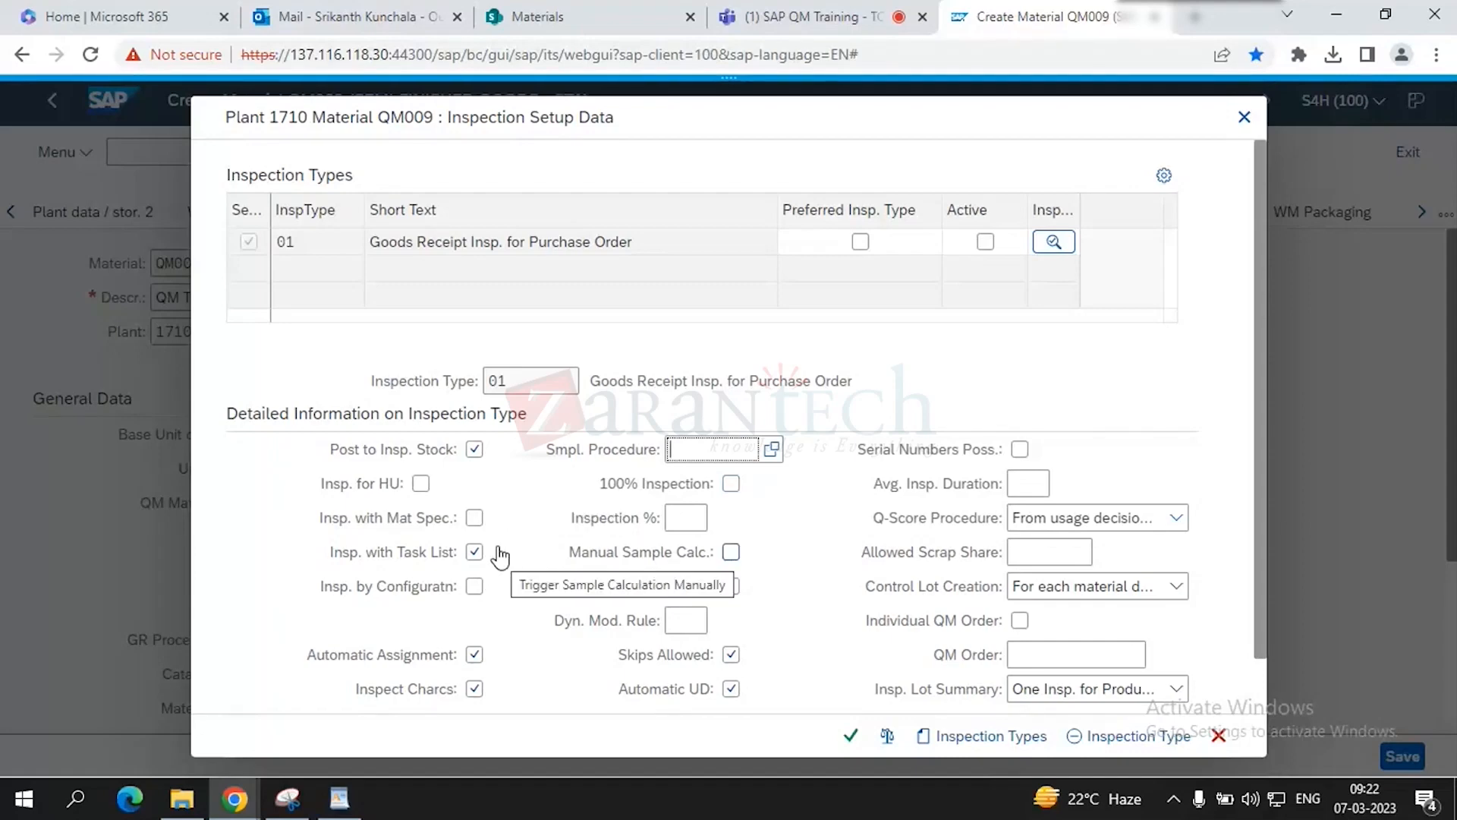
left_click(1244, 117)
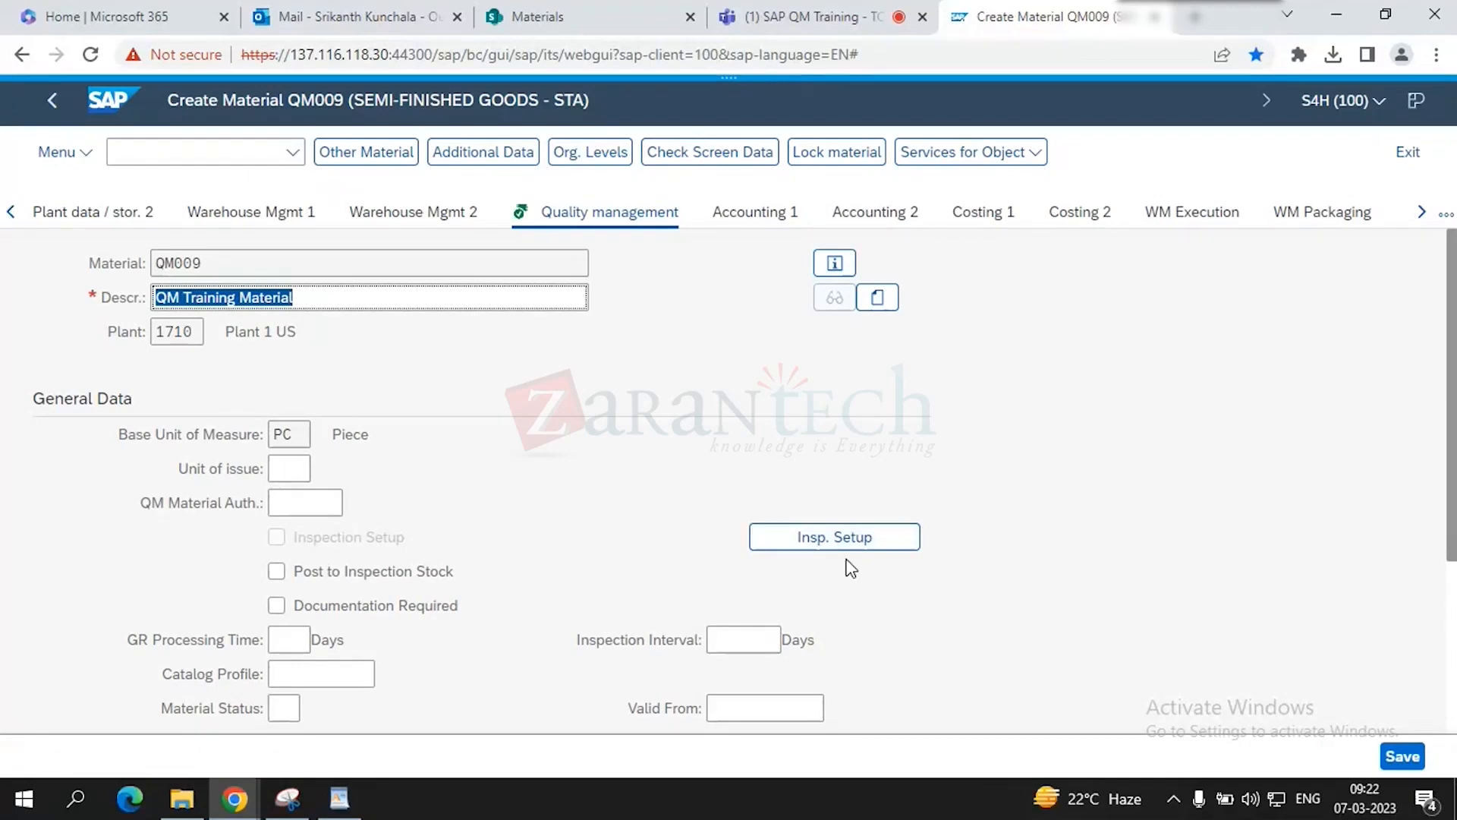
left_click(808, 542)
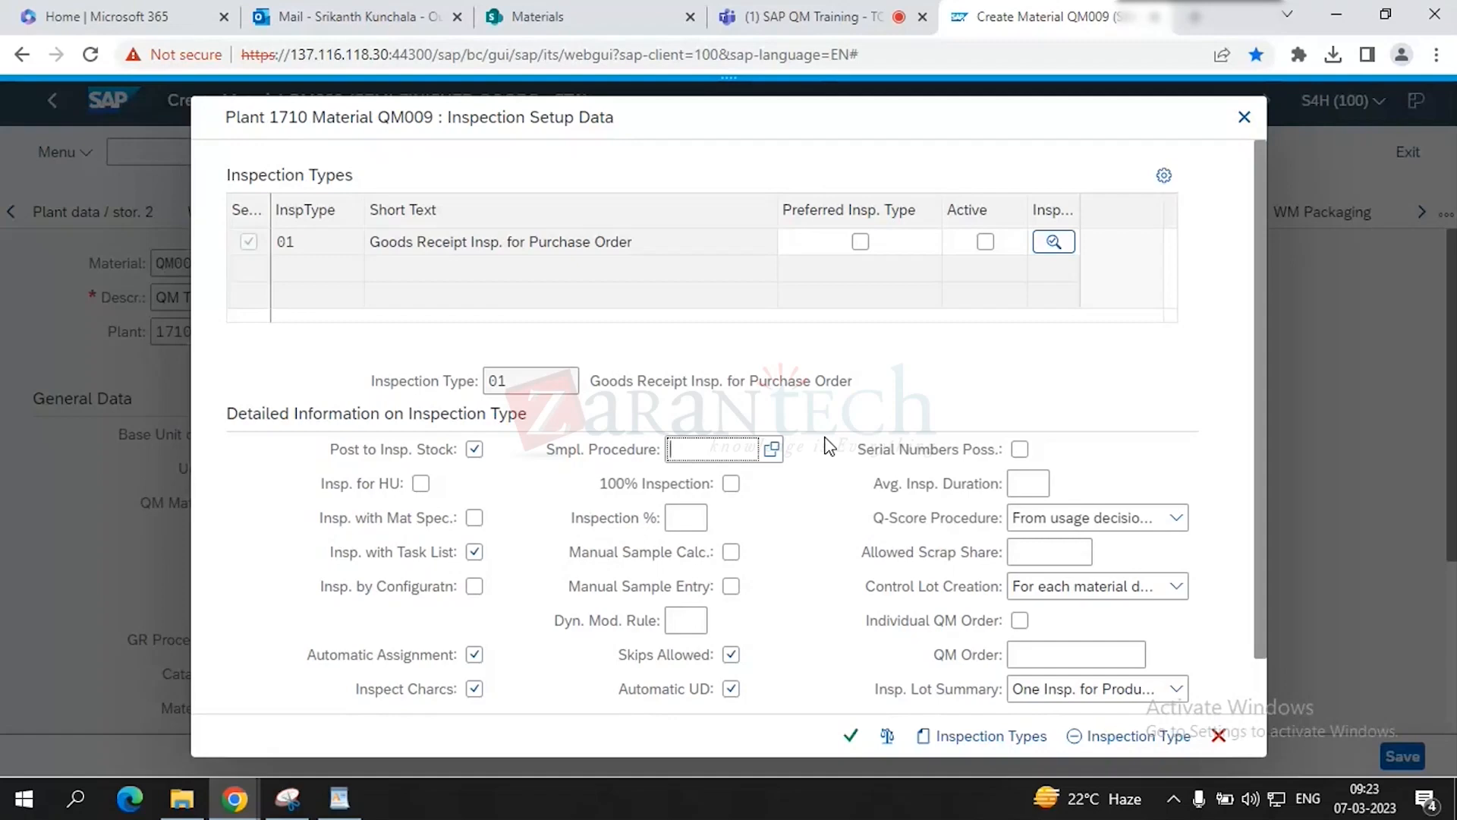
- Tick the Active checkbox on the inspection type 01 Goods Receipt Insp. for Purchase Order row
left_click(987, 243)
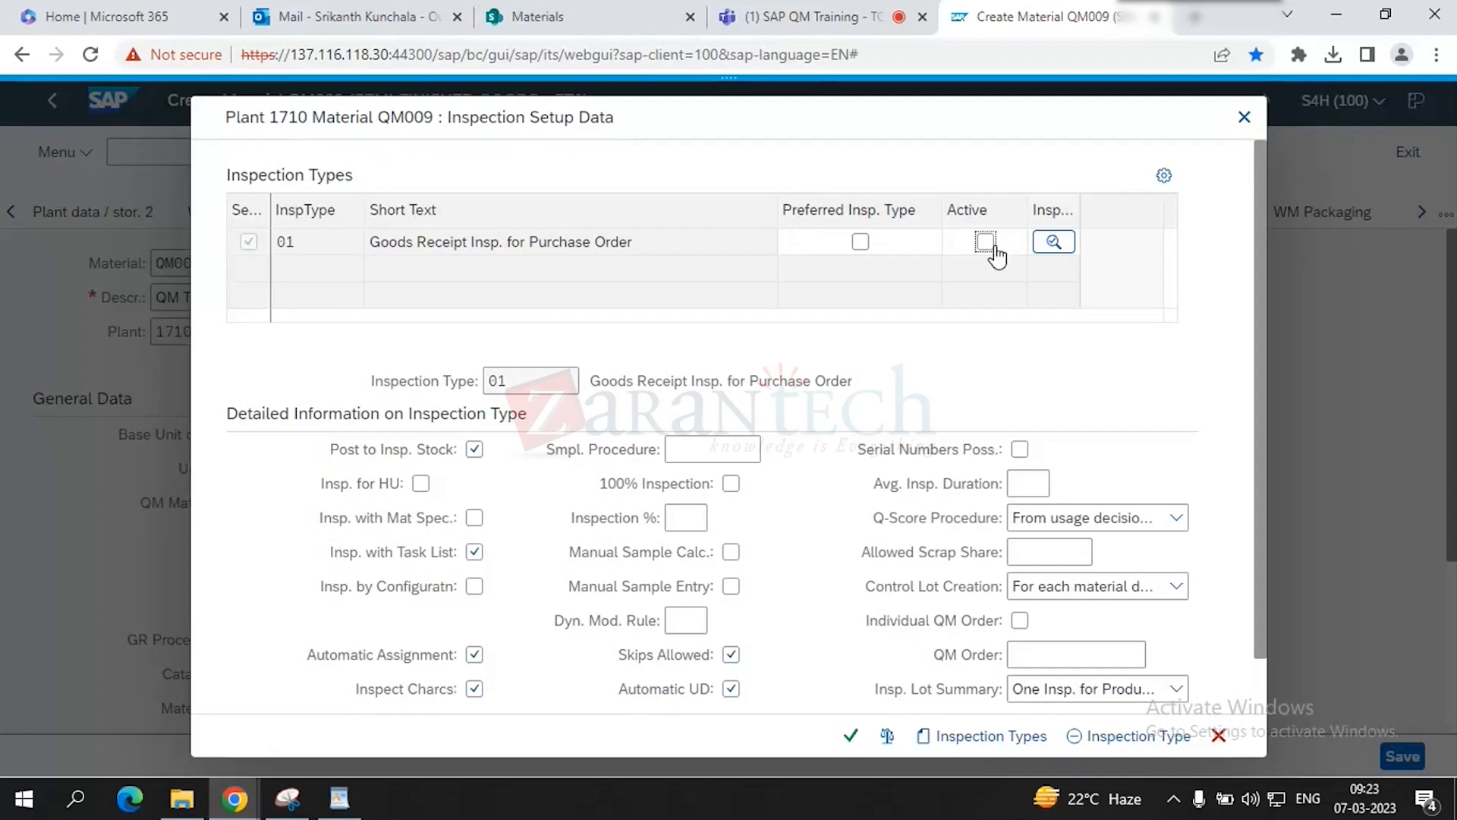
left_click(988, 243)
- Snip the Inspection Setup Data dialog and highlight the 01 Goods Receipt row in yellow
left_click(275, 814)
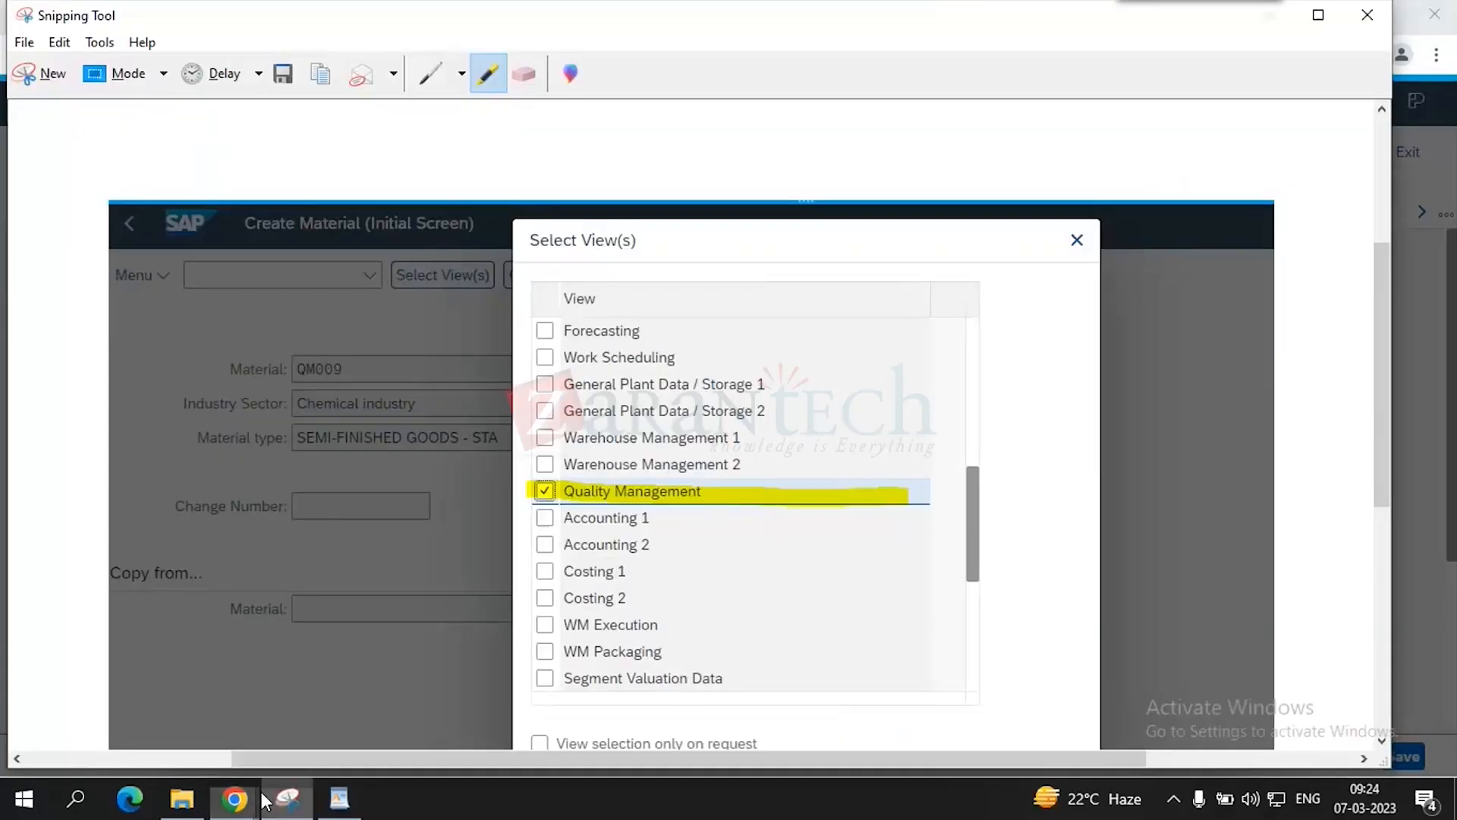
left_click(44, 79)
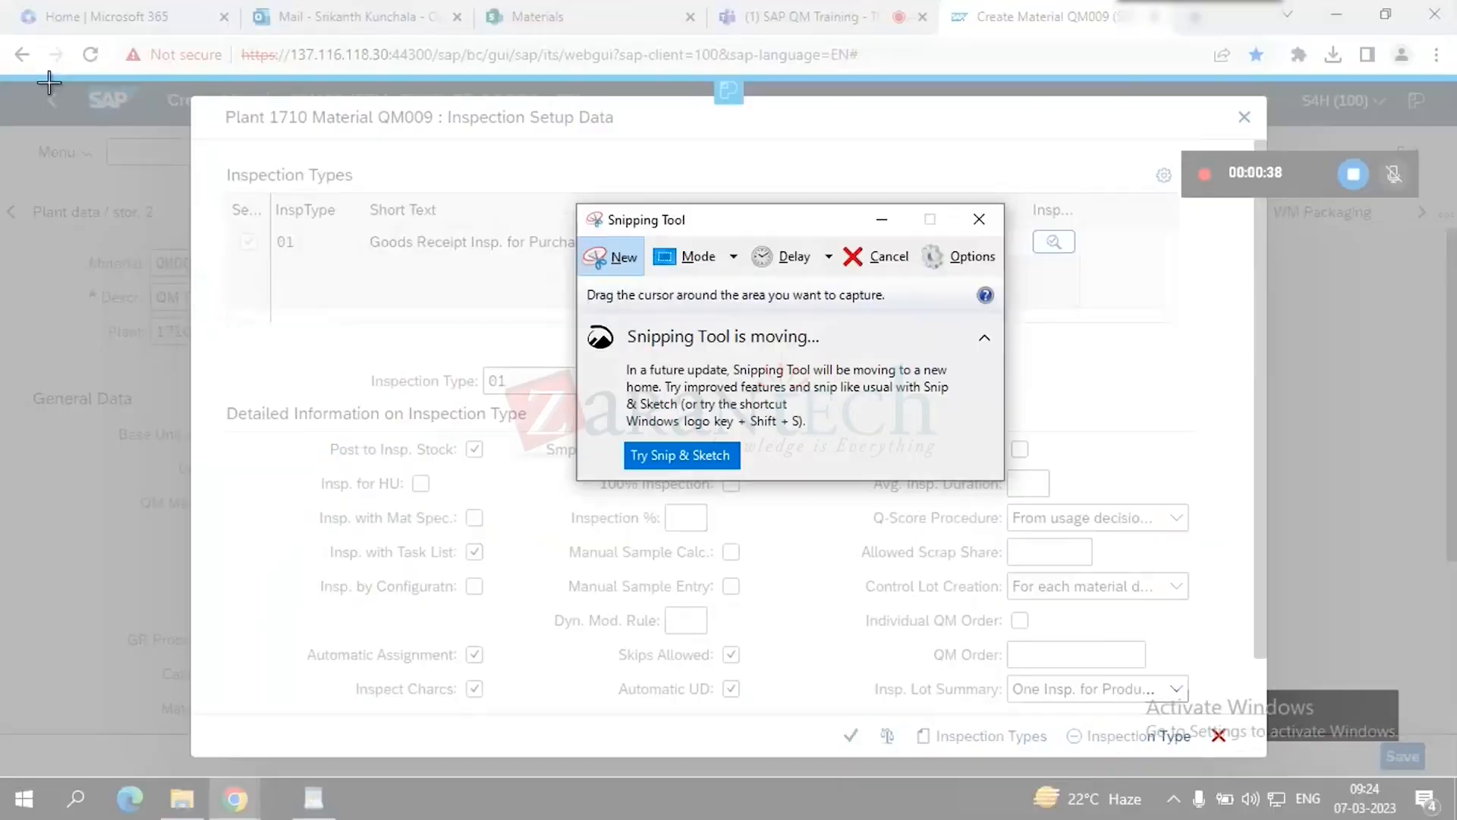
mouse_move(50, 79)
left_mouse_down()
mouse_move(1018, 674)
mouse_move(1230, 727)
mouse_move(1279, 770)
mouse_move(1267, 762)
left_mouse_up()
left_click(488, 76)
left_click_drag(296, 364, 1154, 365)
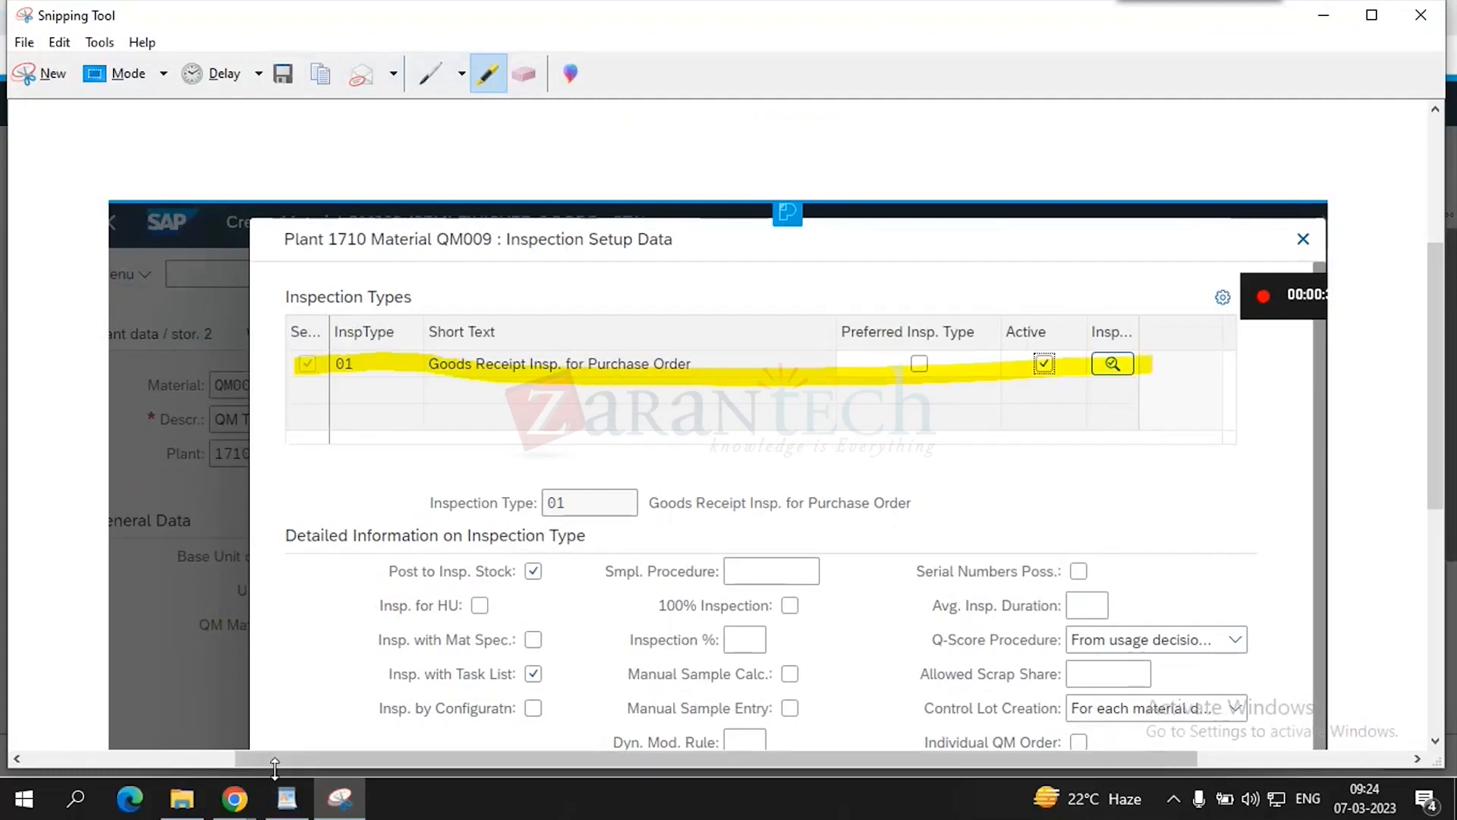
left_click(289, 796)
- Scroll the WordPad lab document to the step about creating inspection setup data
scroll(504, 634, "down", 10)
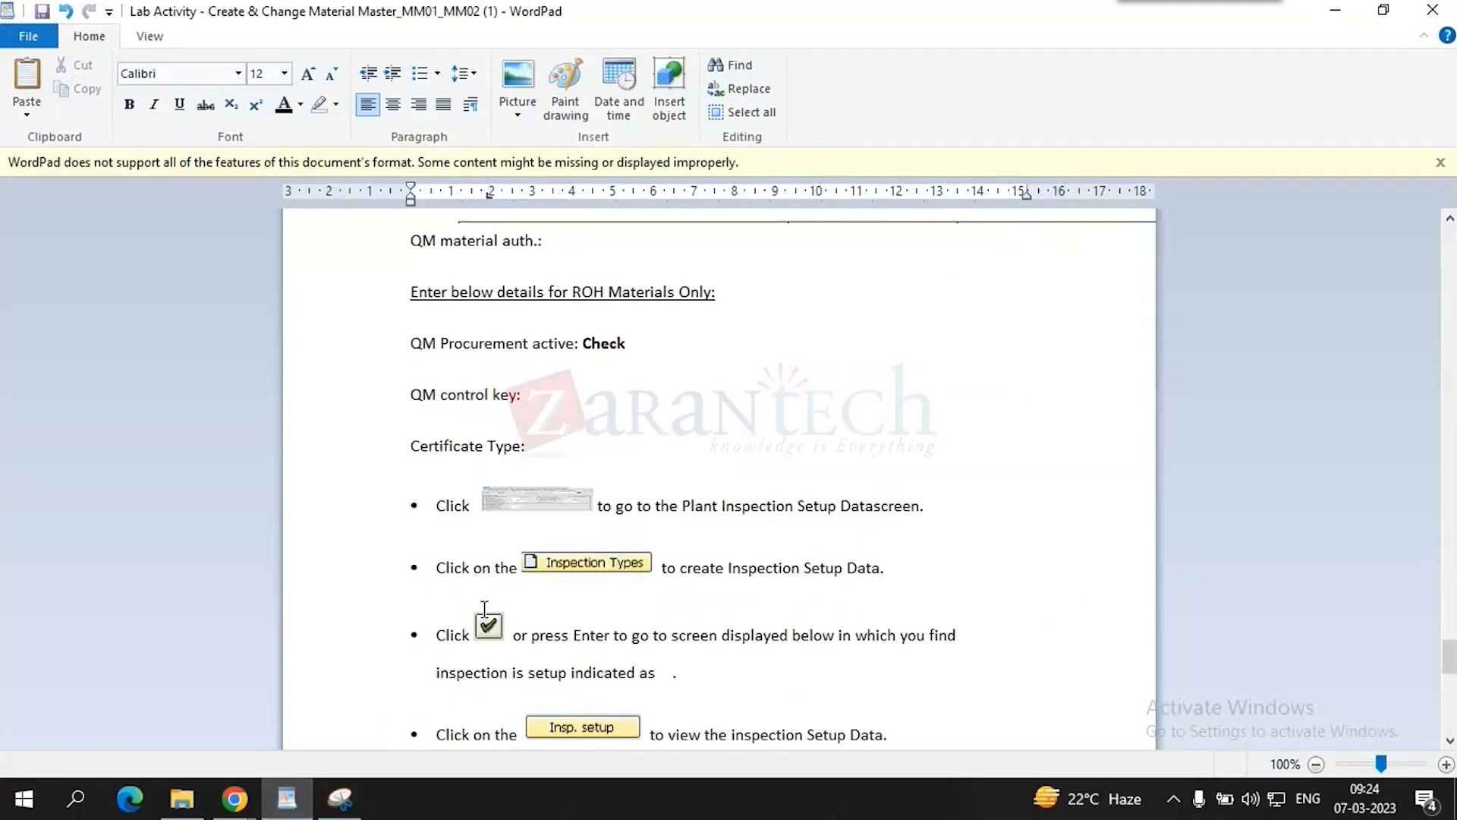
scroll(484, 607, "up", 5)
scroll(523, 630, "up", 7)
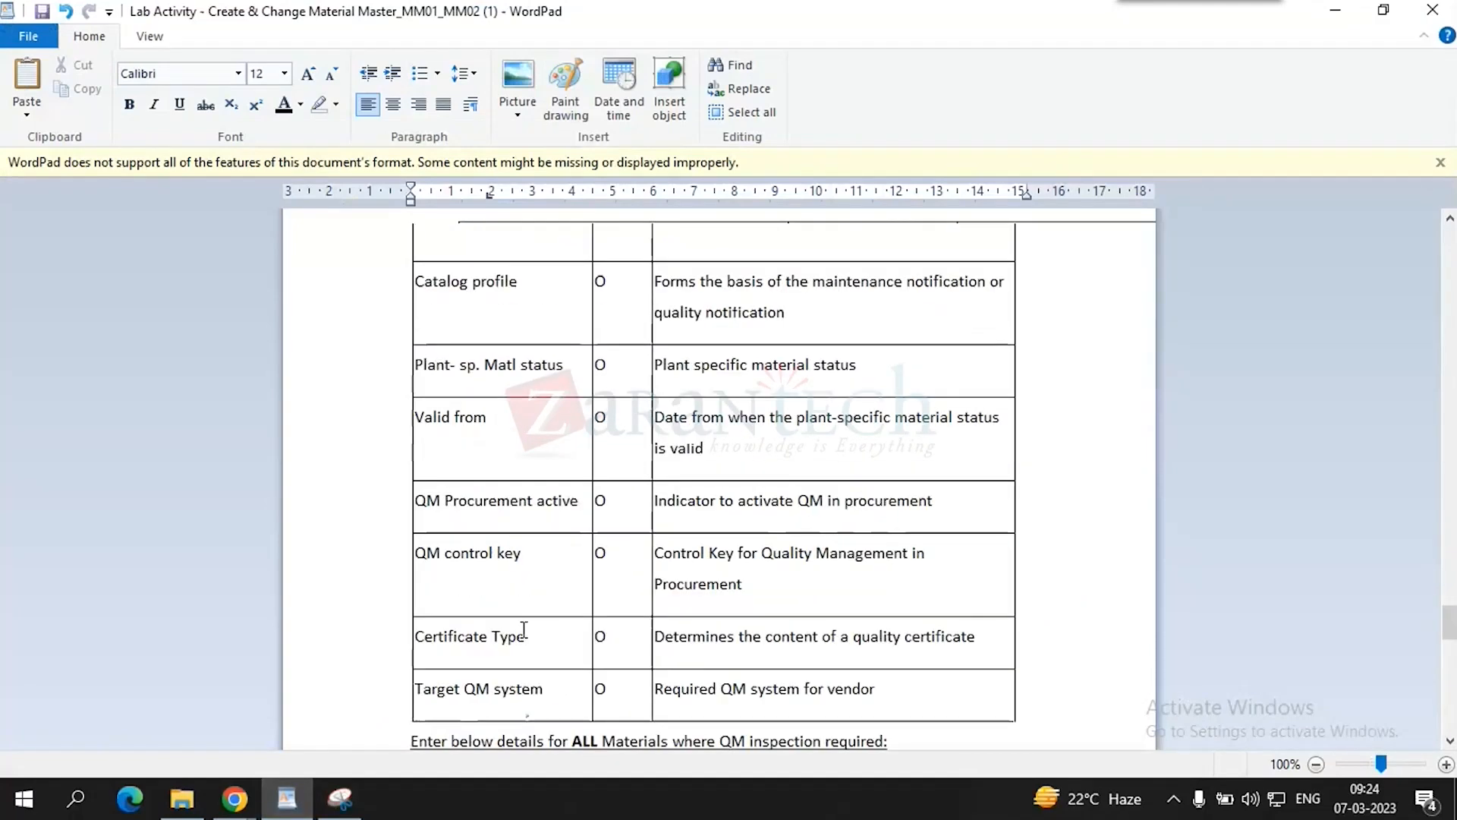
scroll(524, 630, "up", 10)
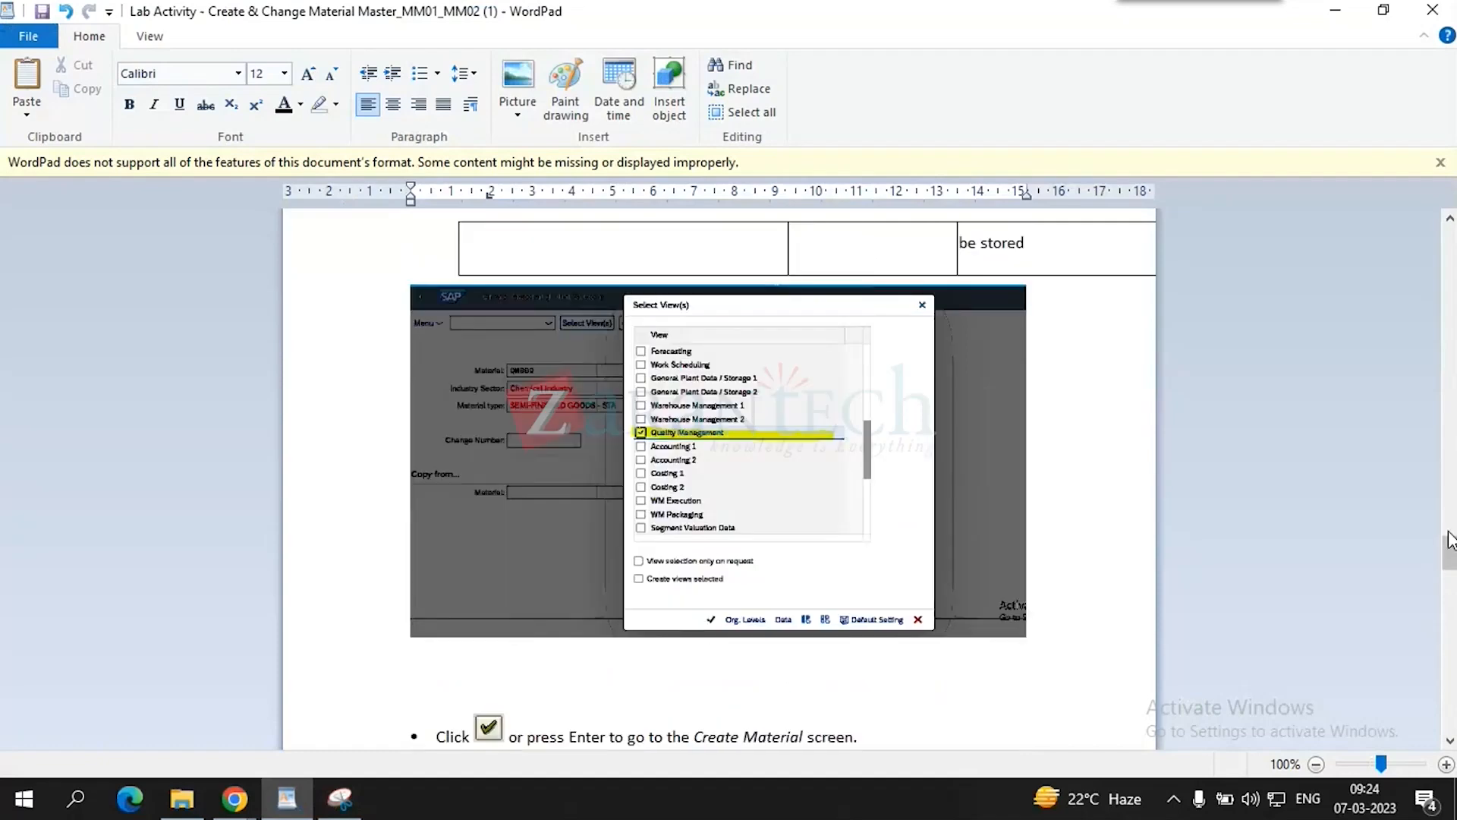
left_click_drag(1450, 552, 1450, 554)
left_click(1450, 740)
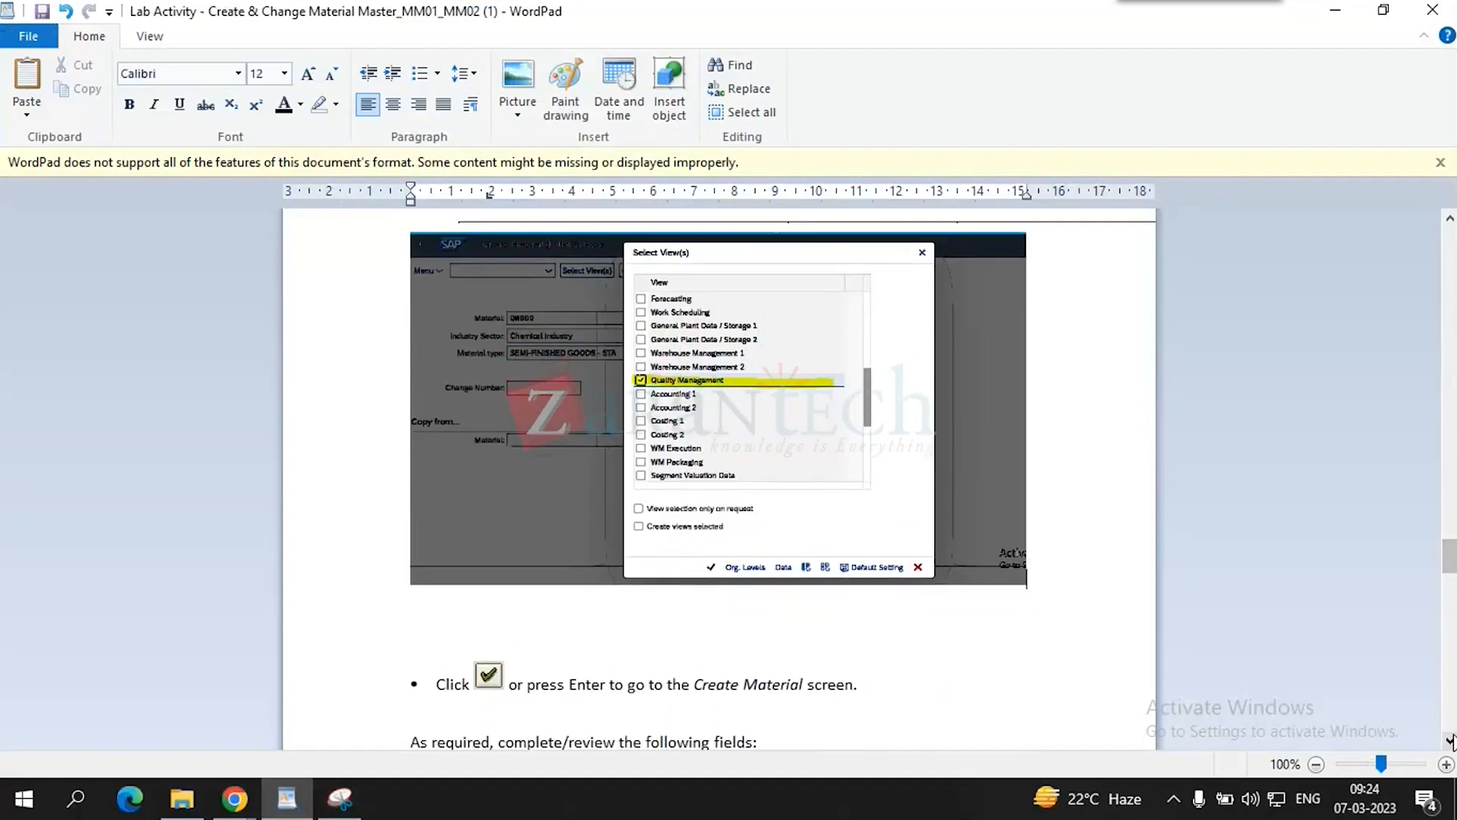
left_click(1449, 741)
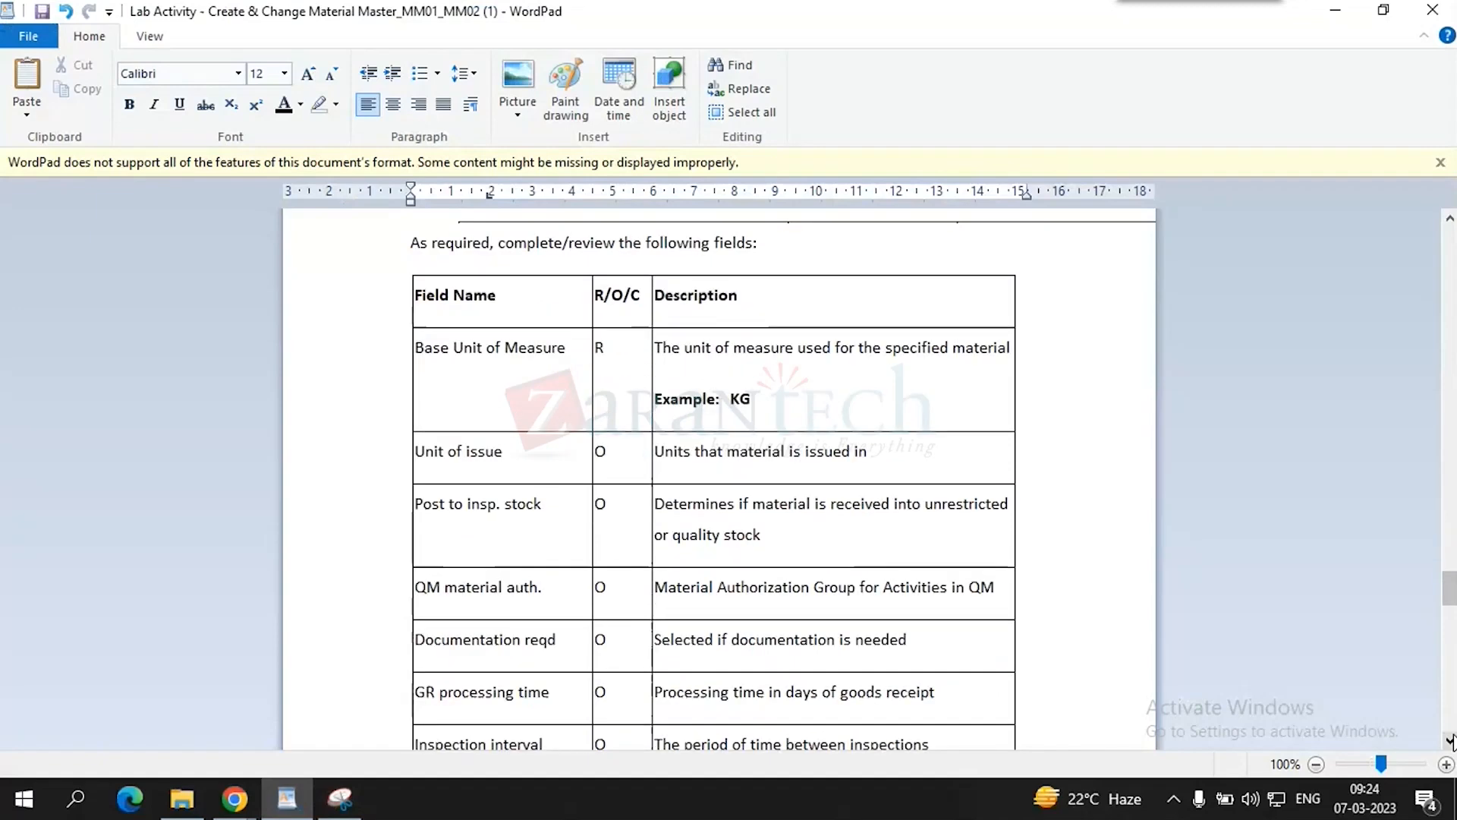
left_click(1451, 739)
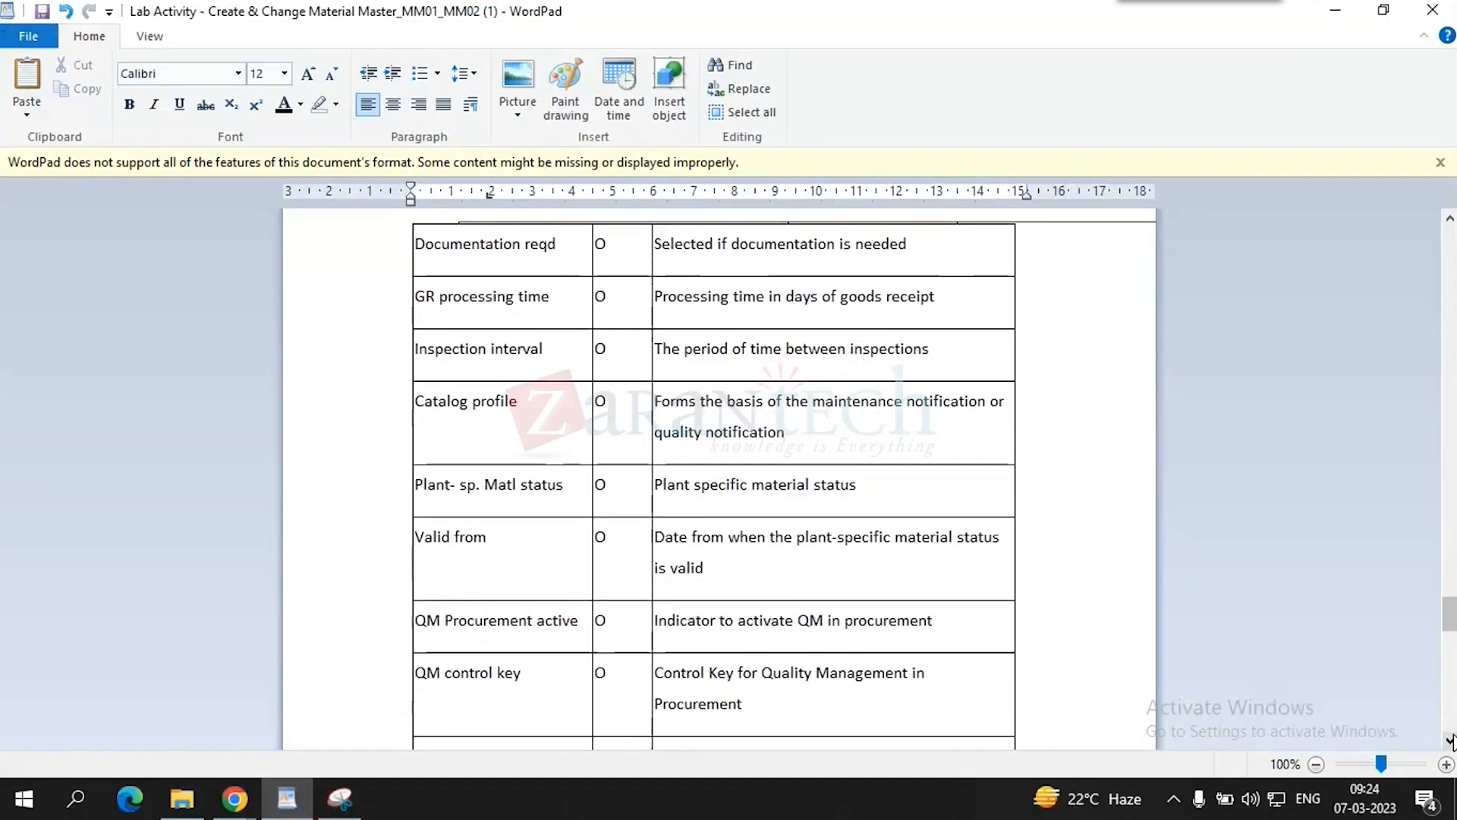
scroll(1450, 740, "down", 3)
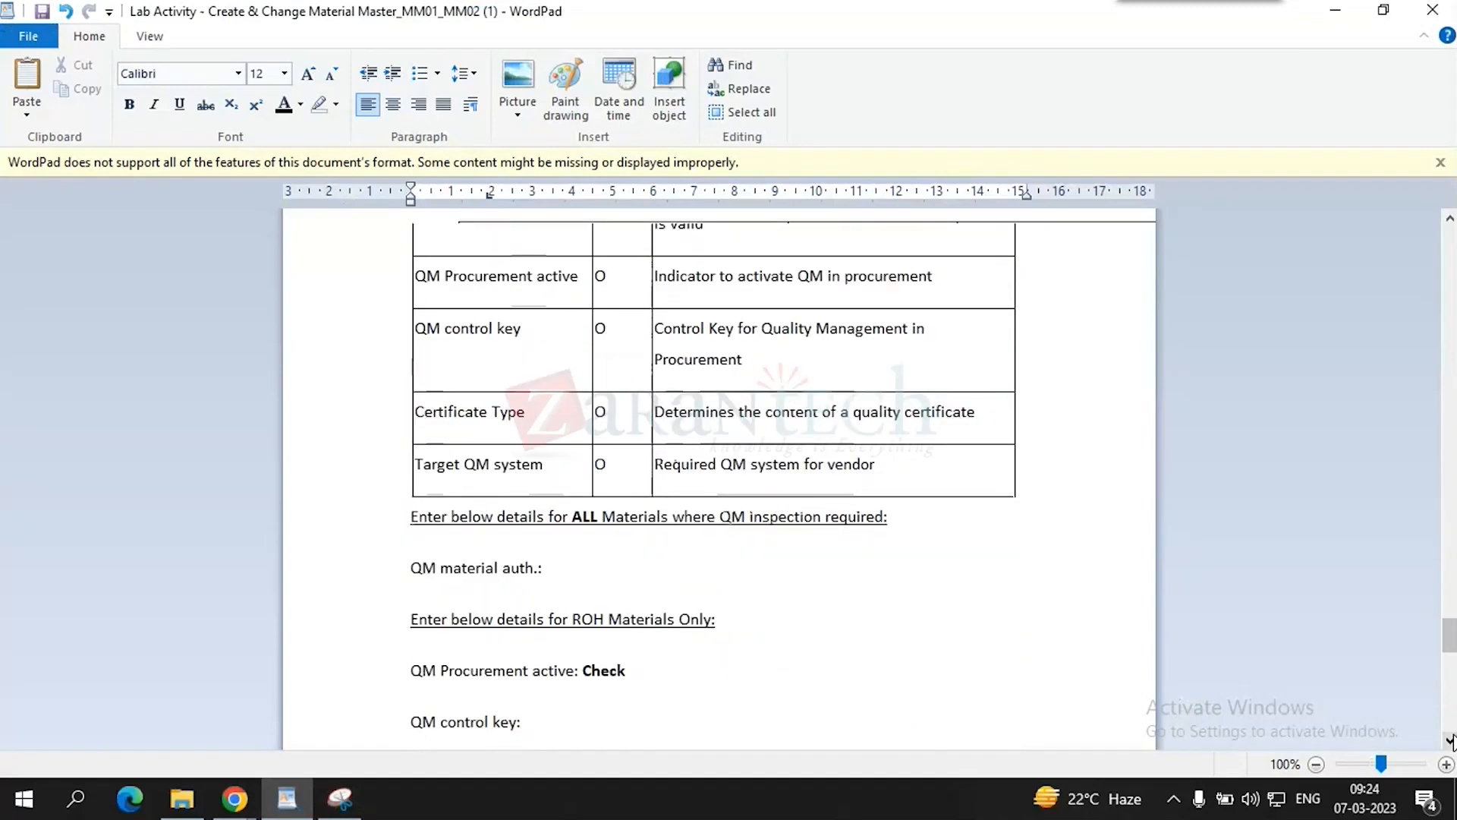
scroll(944, 573, "down", 3)
scroll(943, 573, "down", 3)
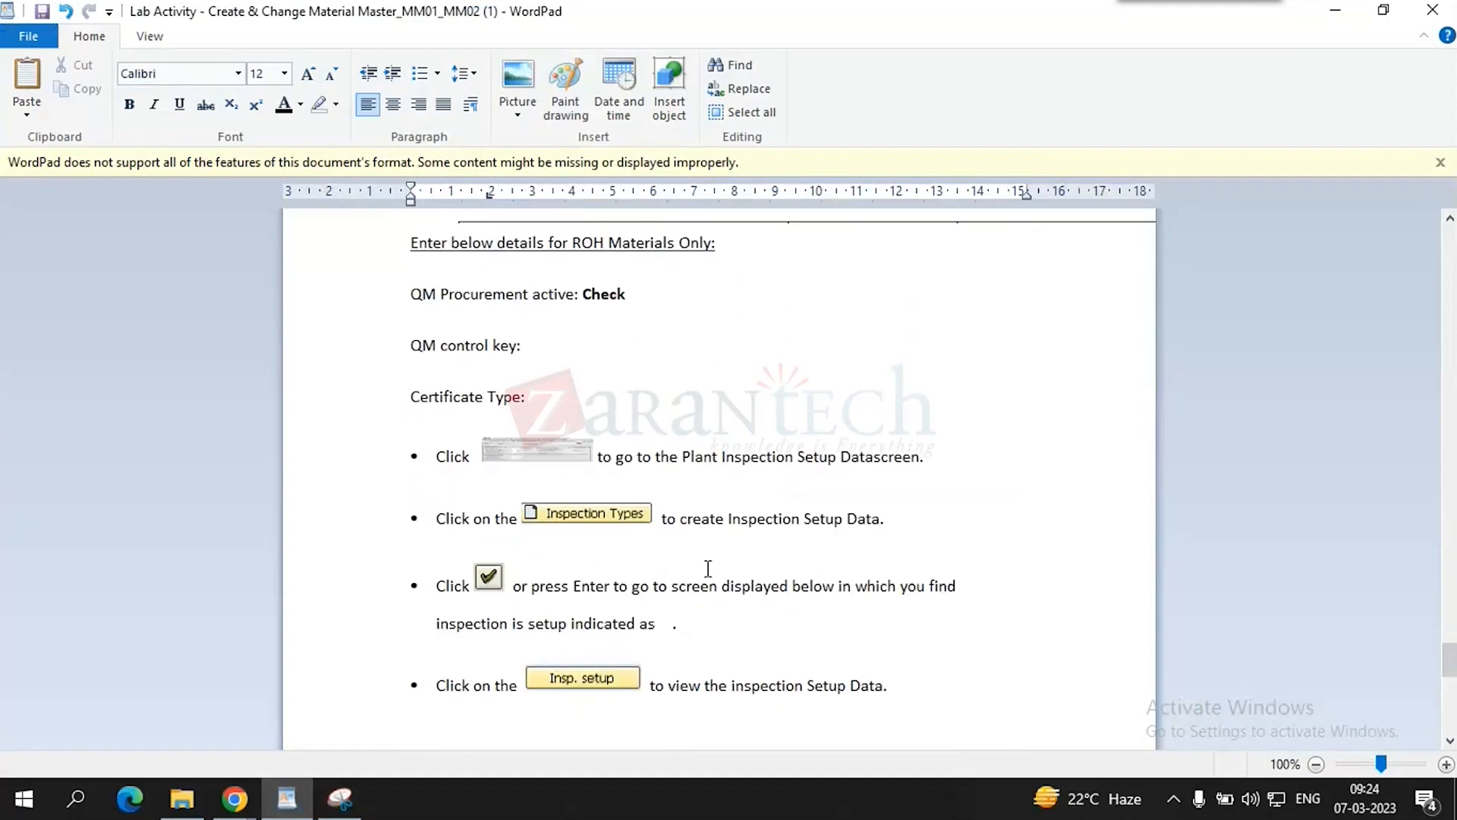
- Paste the highlighted inspection setup snip as a new bullet below that step
left_click(889, 519)
key("Return")
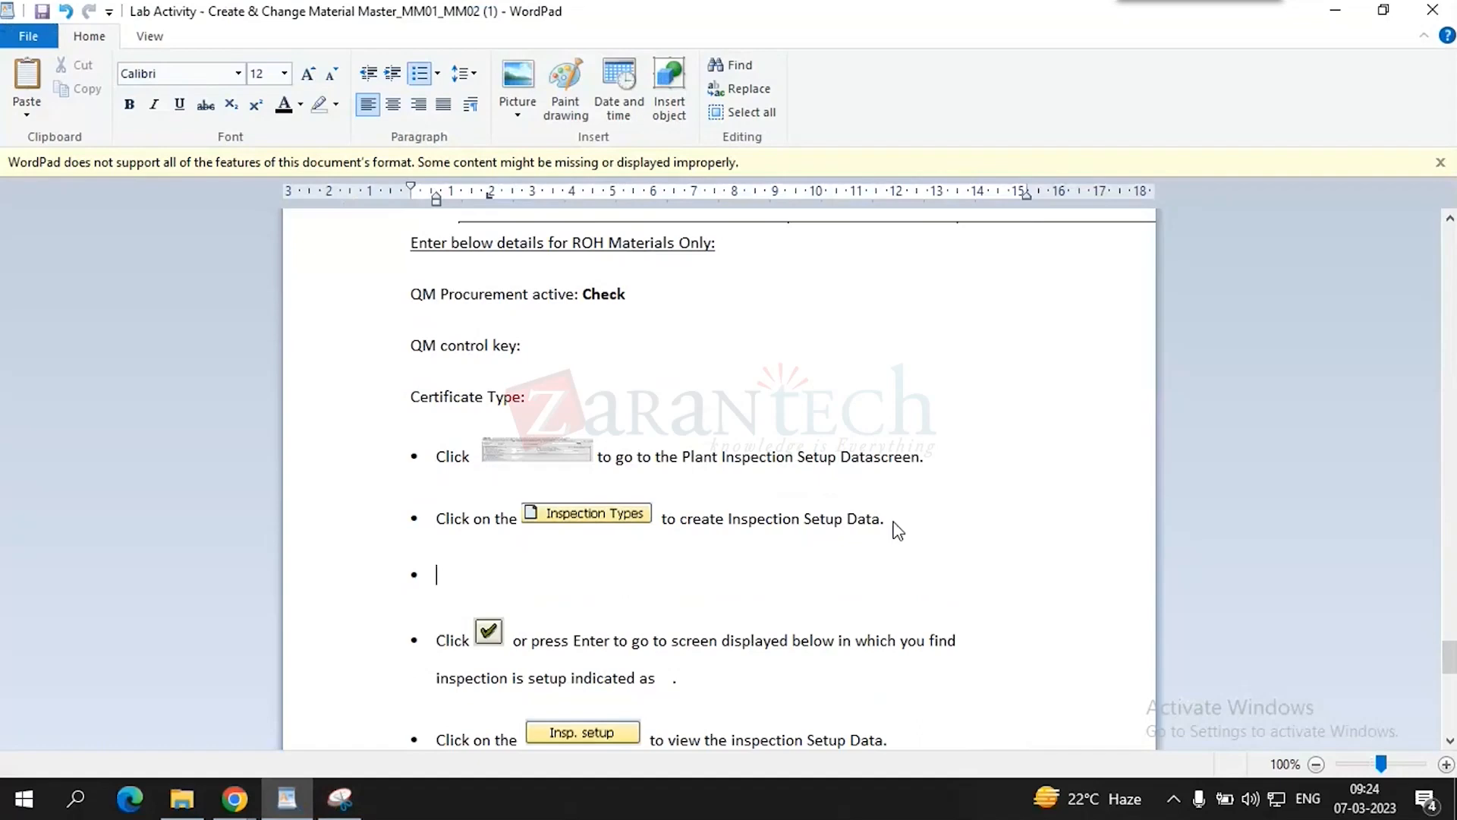
key("ctrl+v")
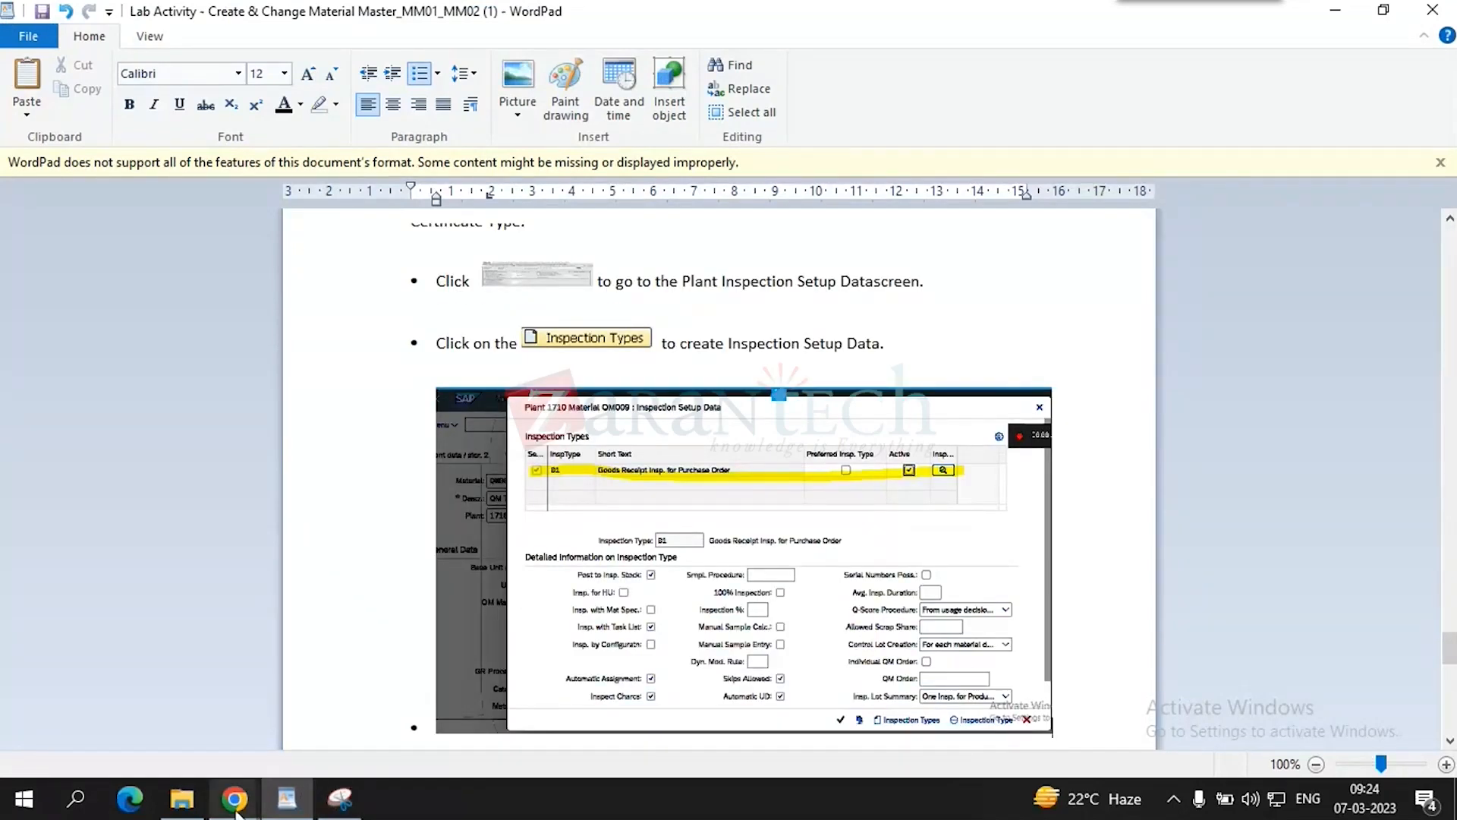
mouse_move(235, 811)
left_click(114, 713)
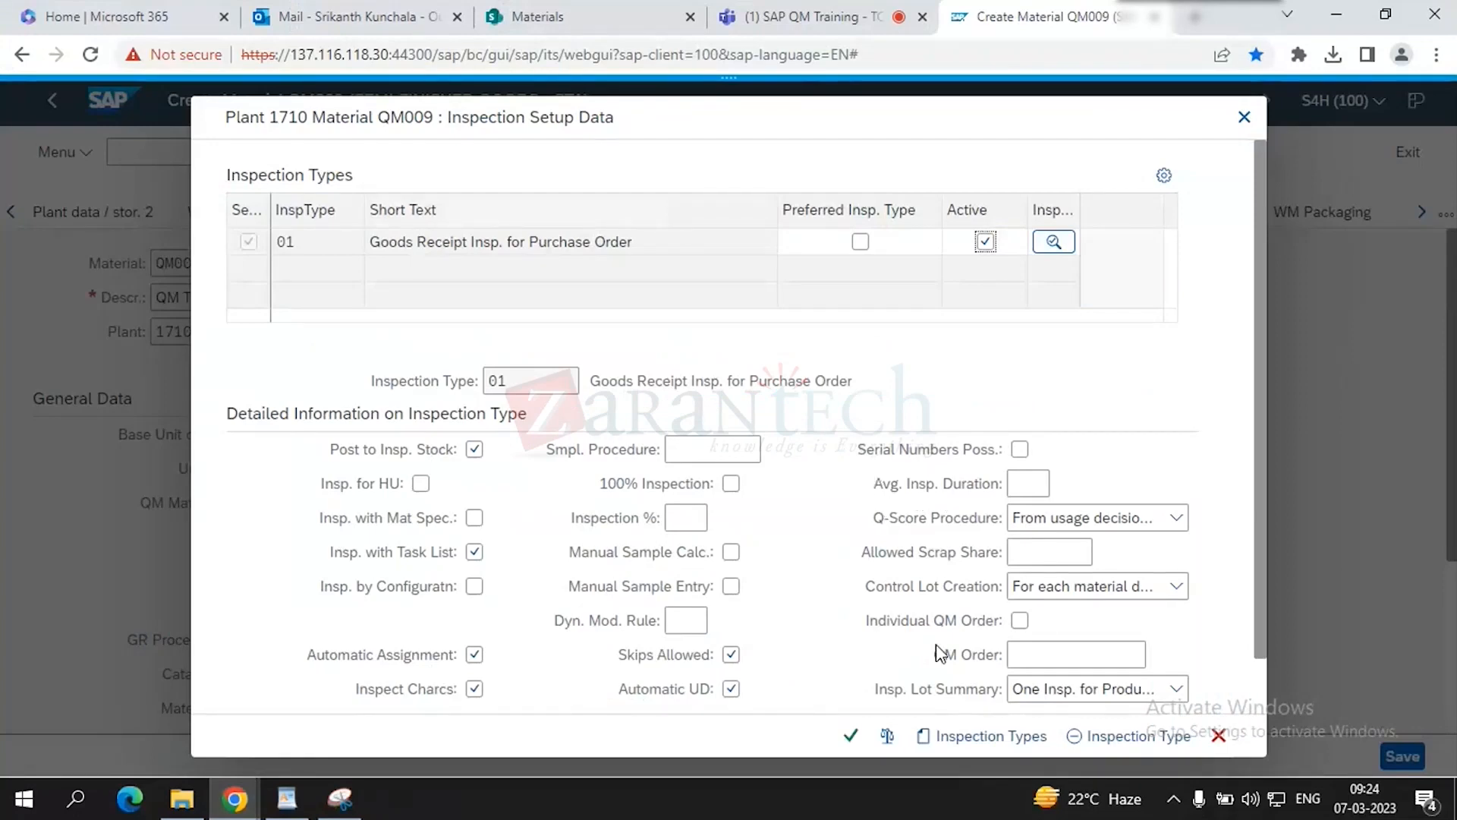
- Add inspection type 03, In-process insp. for production order, to QM009 and confirm it
left_click(979, 740)
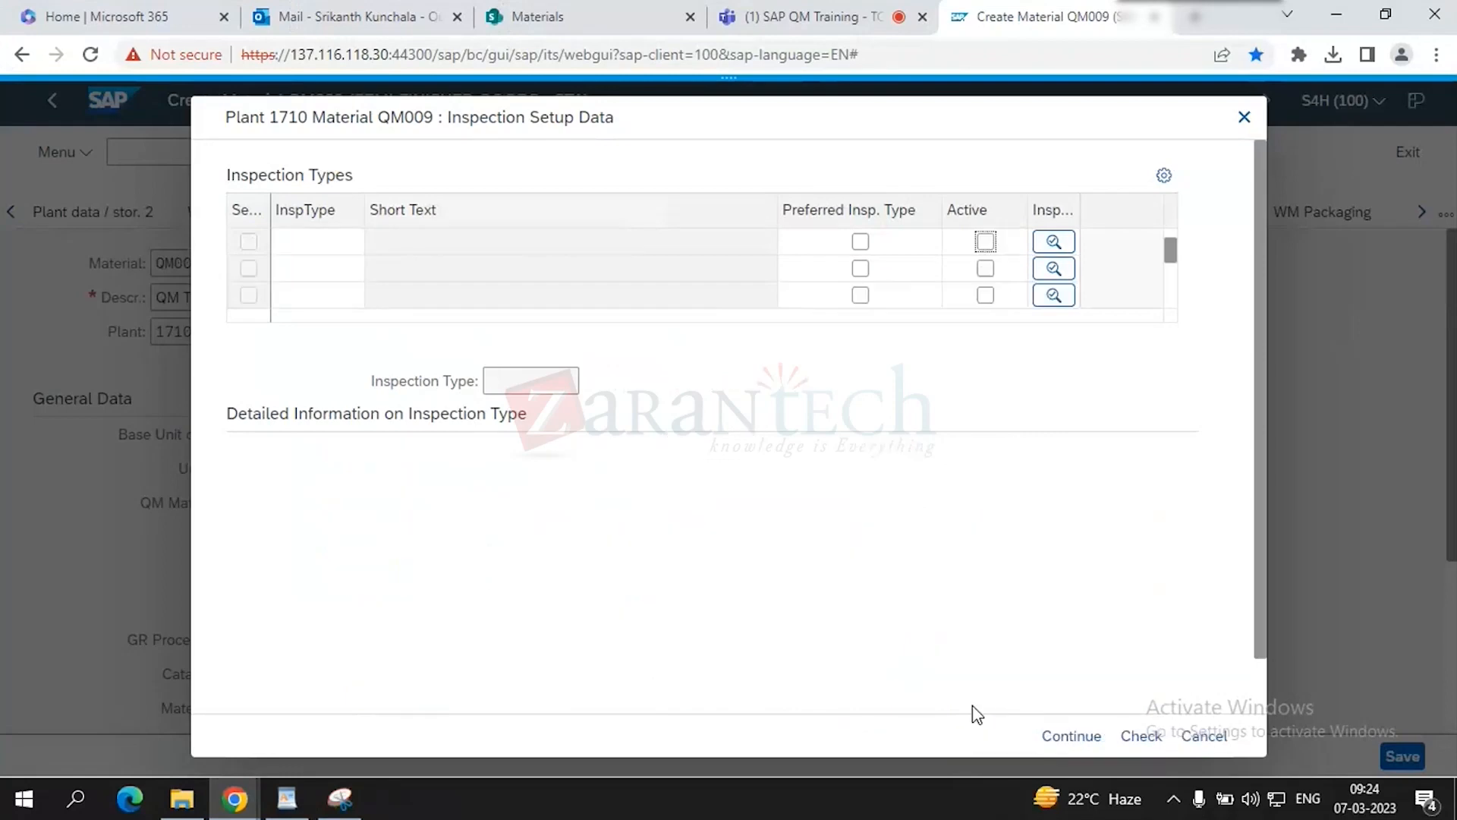
left_click(295, 243)
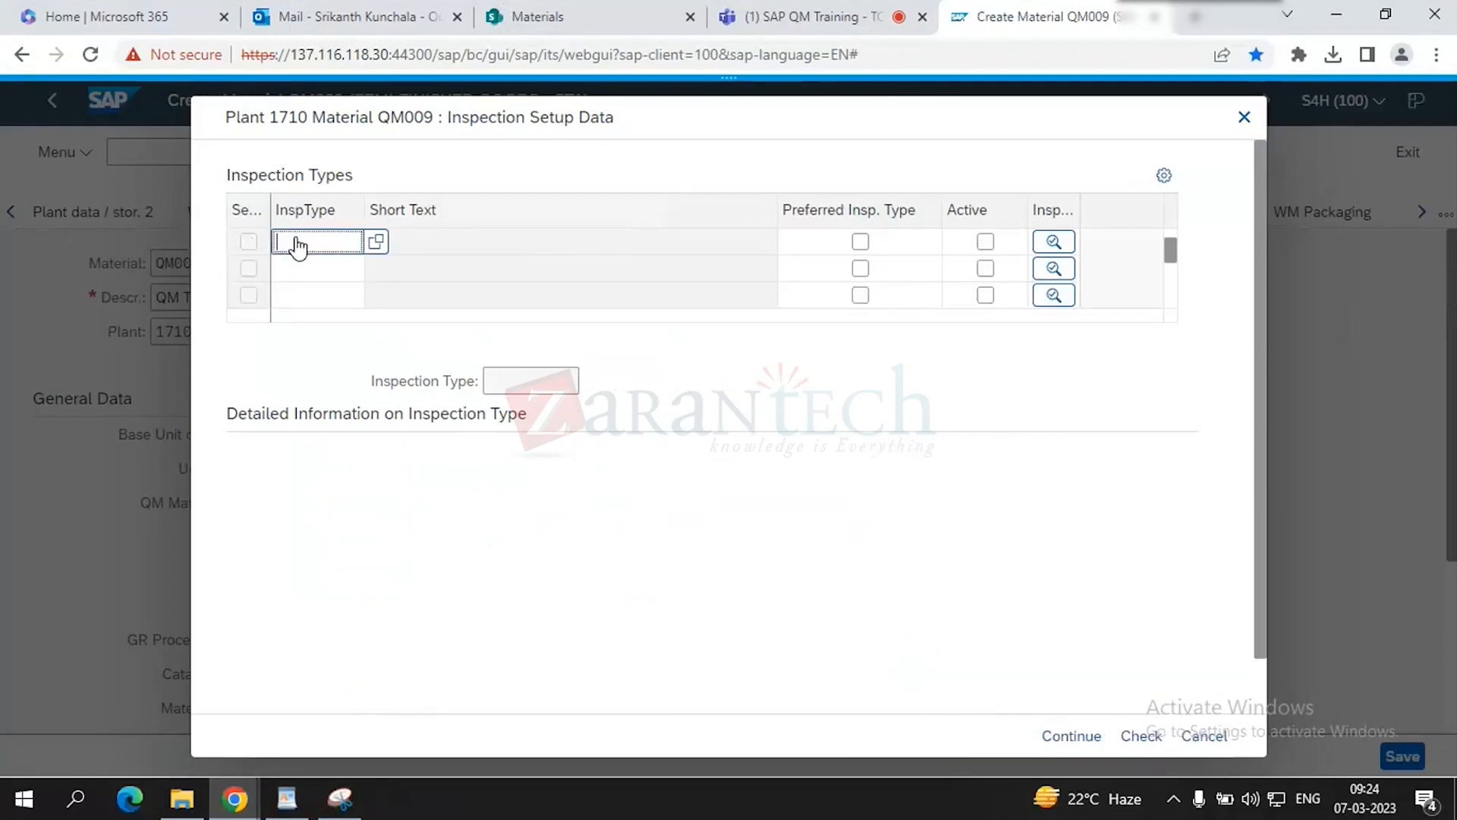
left_click(375, 241)
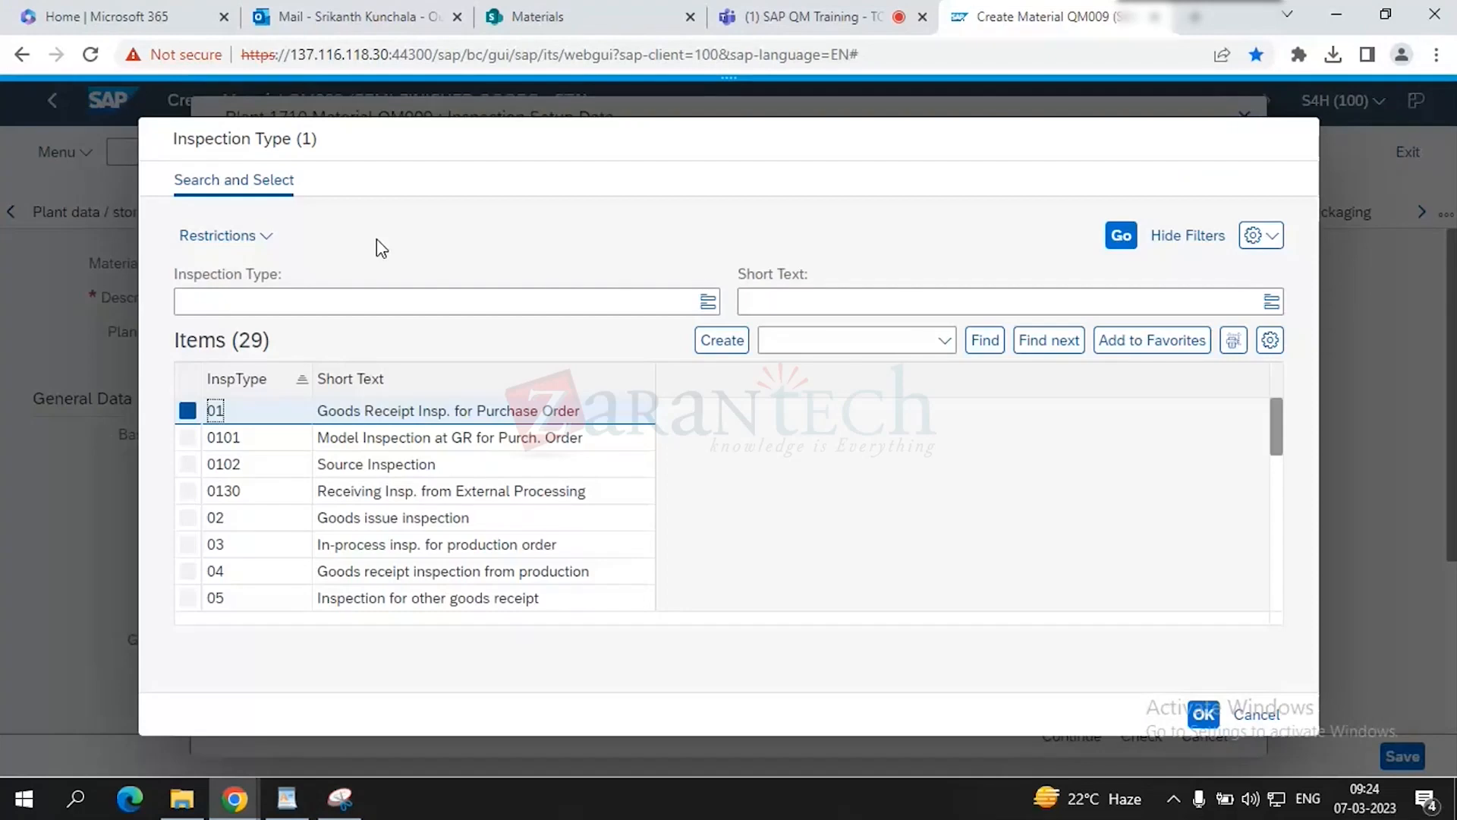
left_click(188, 545)
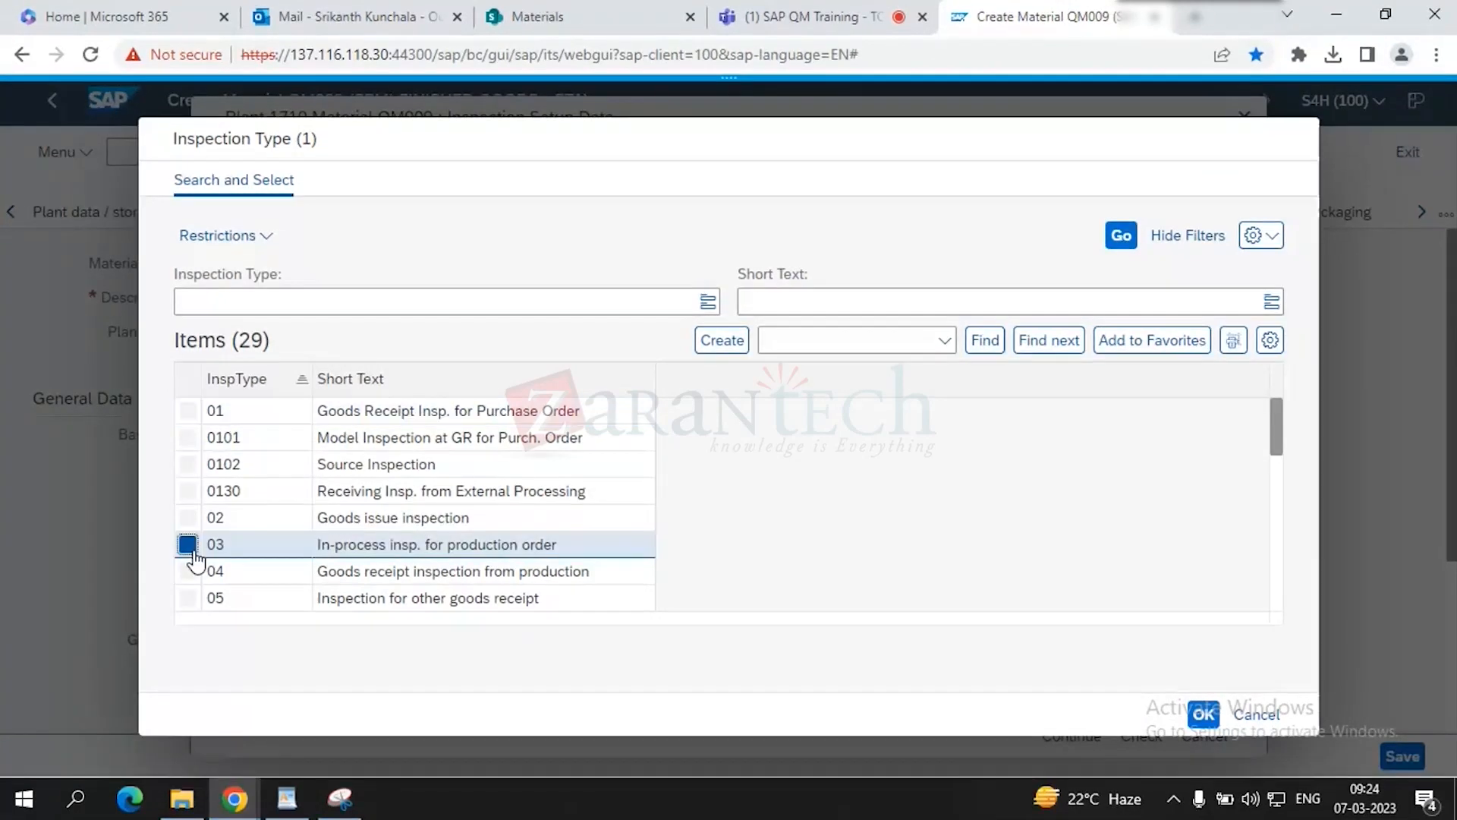
left_click(1203, 714)
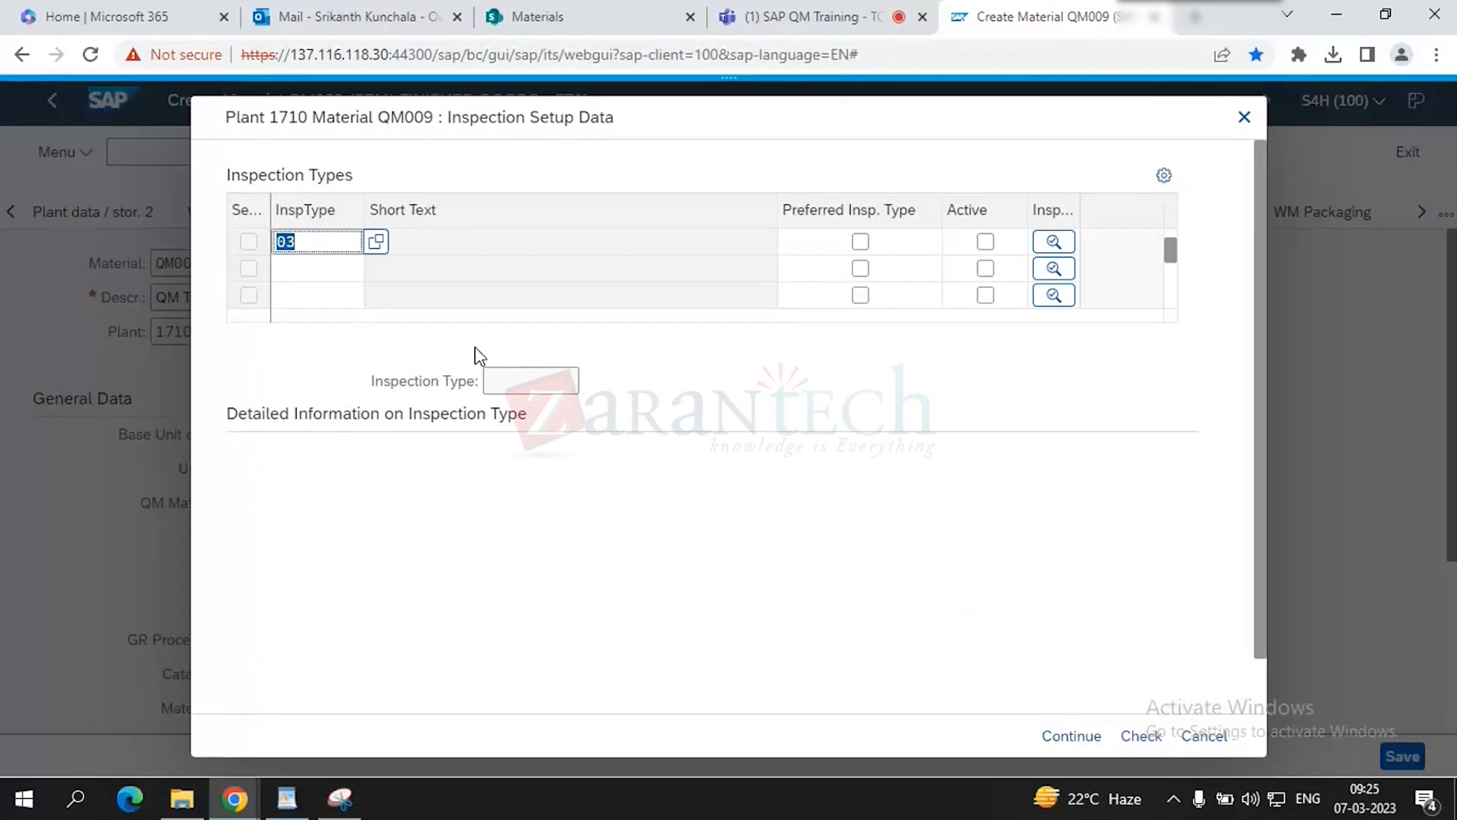
key("Return")
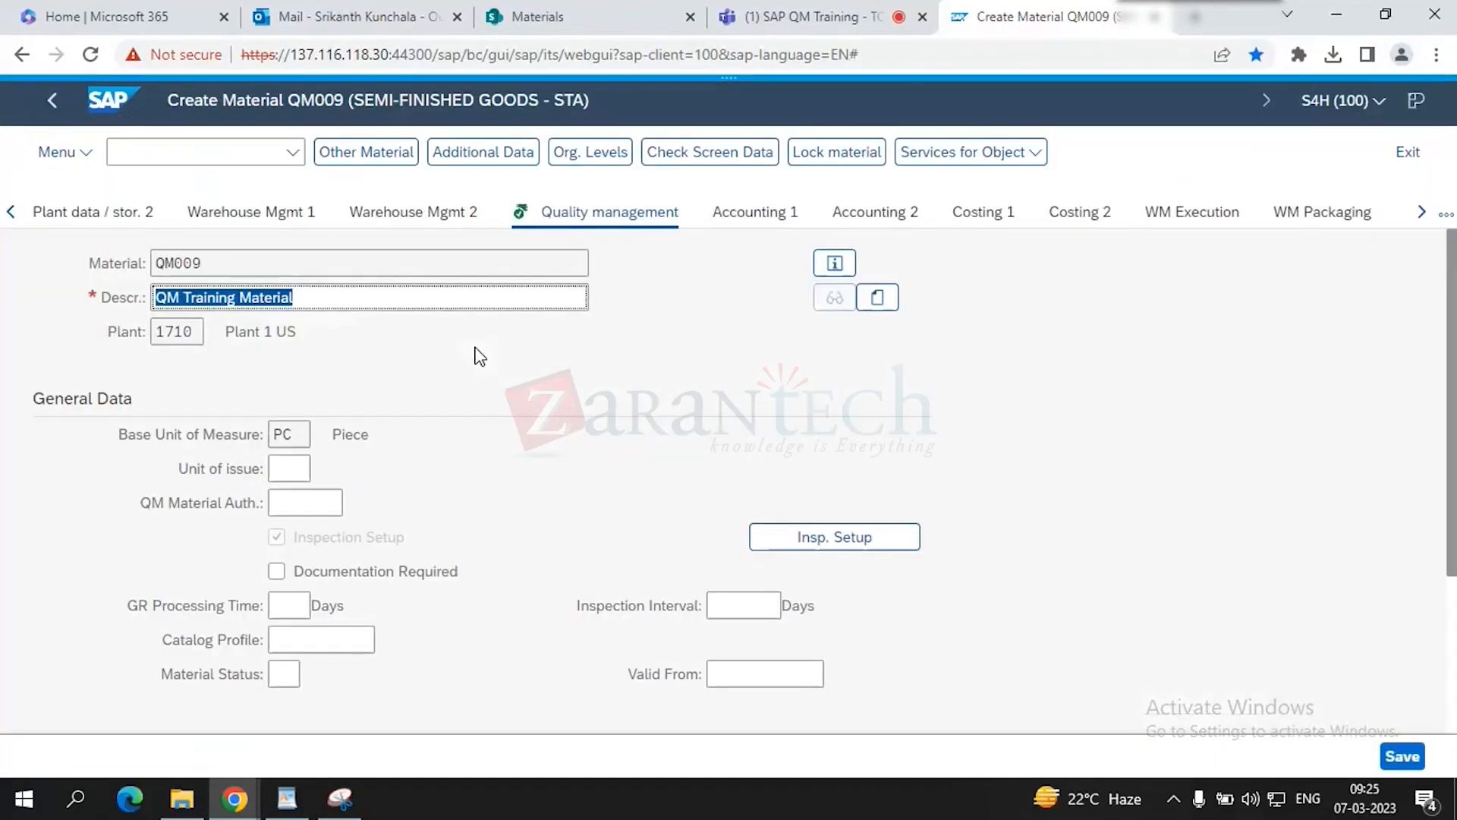
- Reopen QM009's Inspection Setup Data and display inspection type 03's detailed settings
left_click(850, 537)
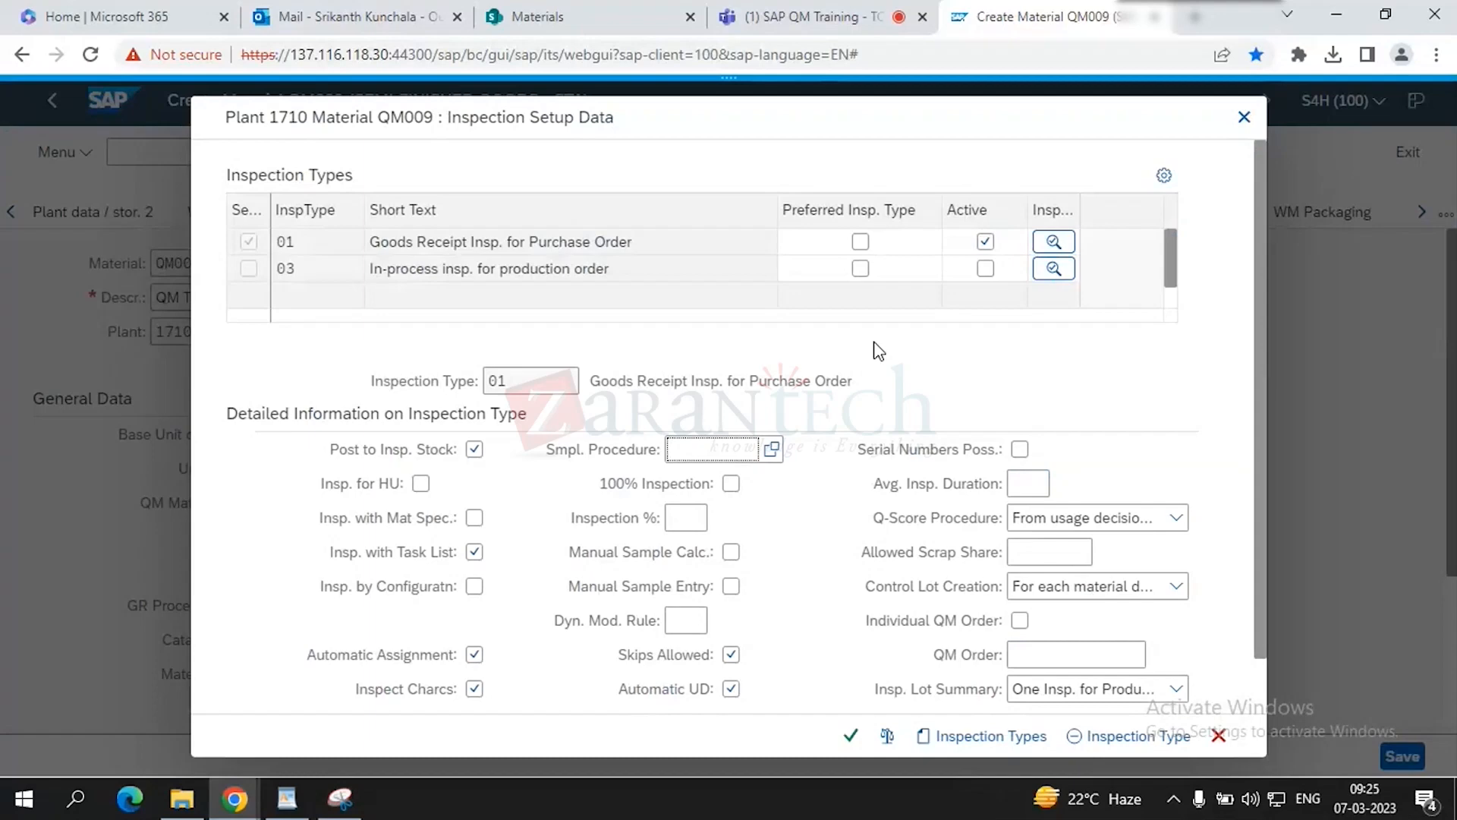
scroll(862, 444, "down", 1)
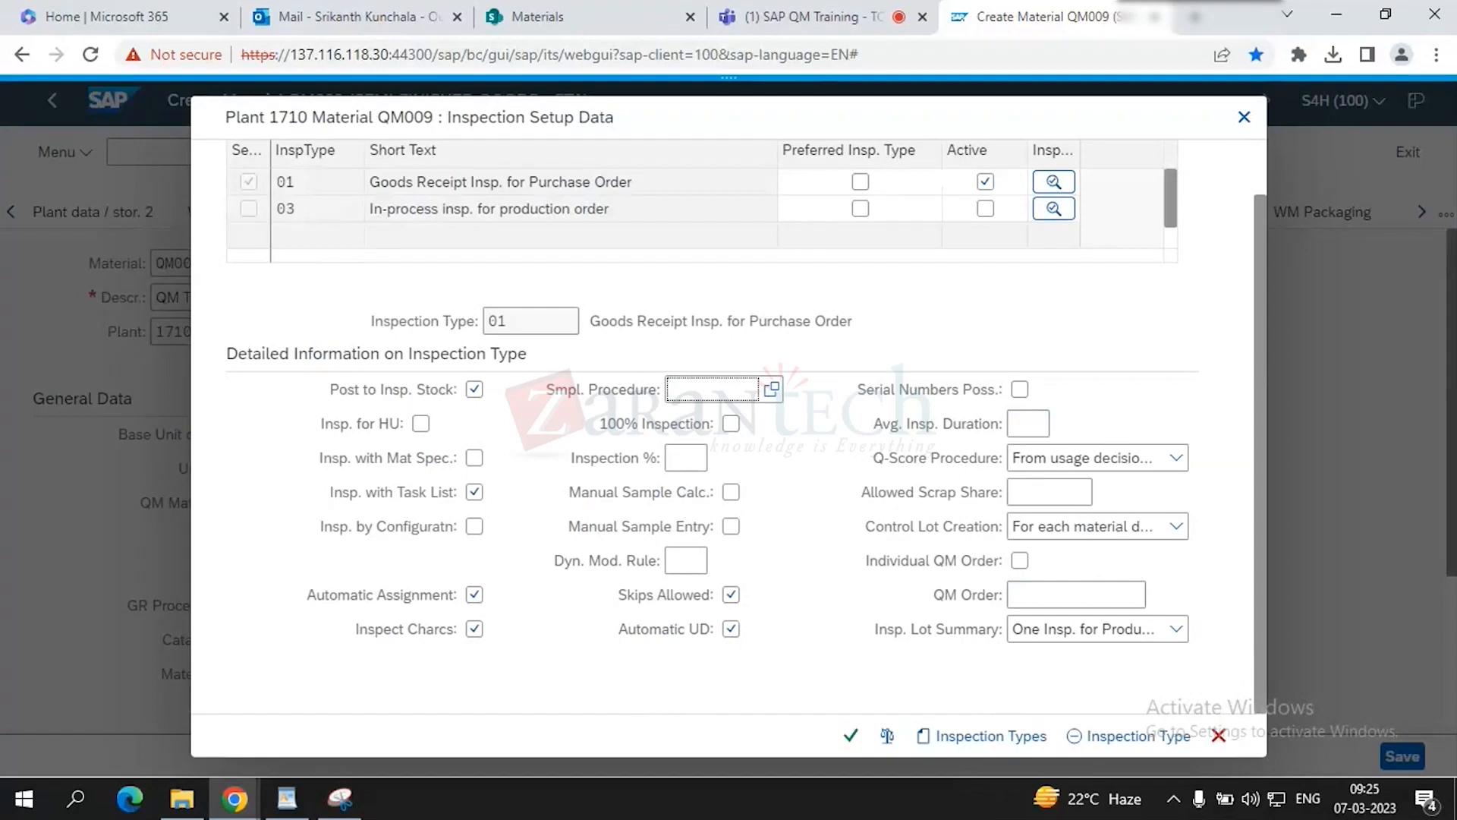
left_click(1452, 344)
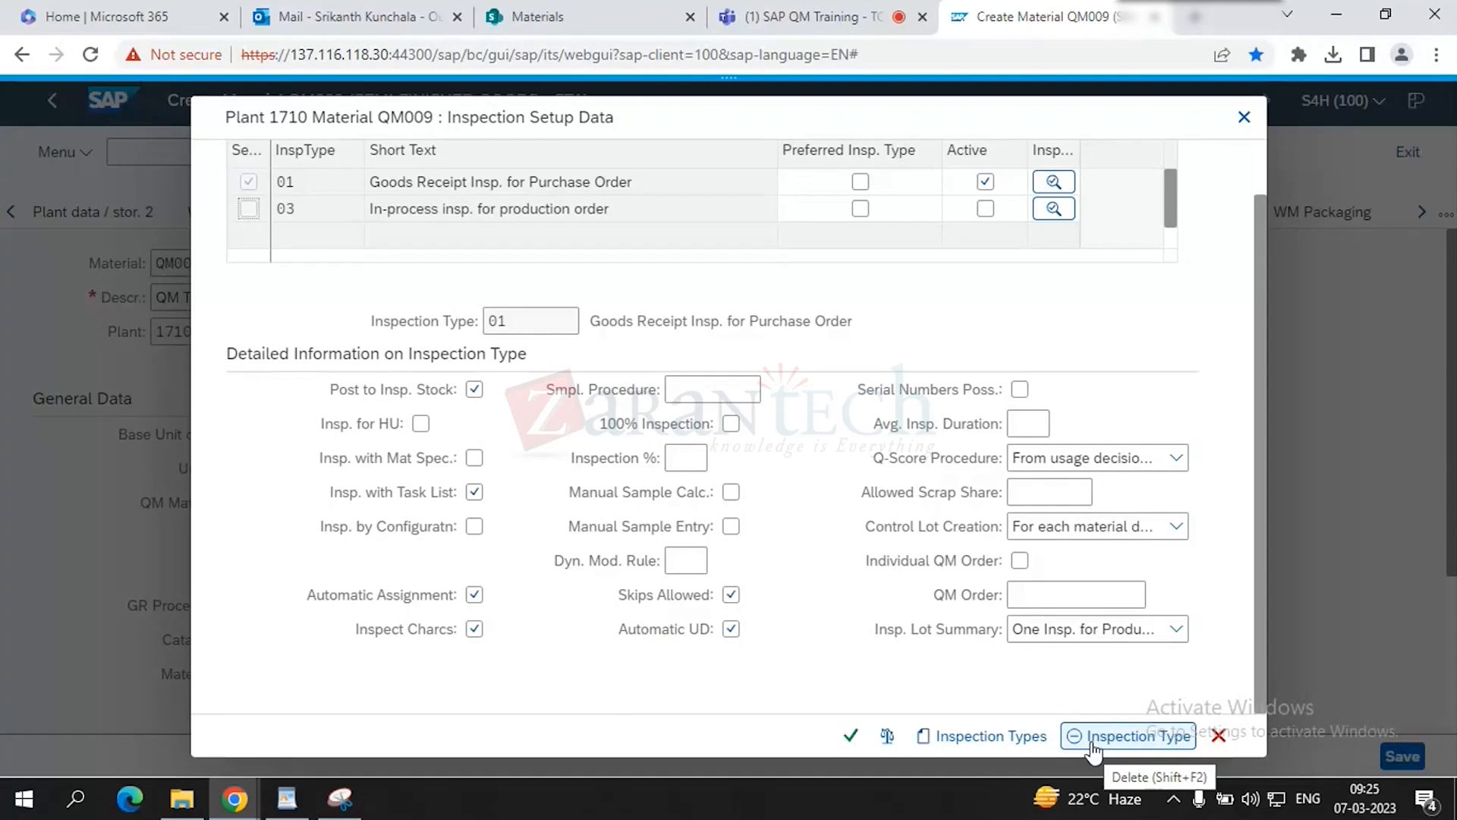
left_click(248, 209)
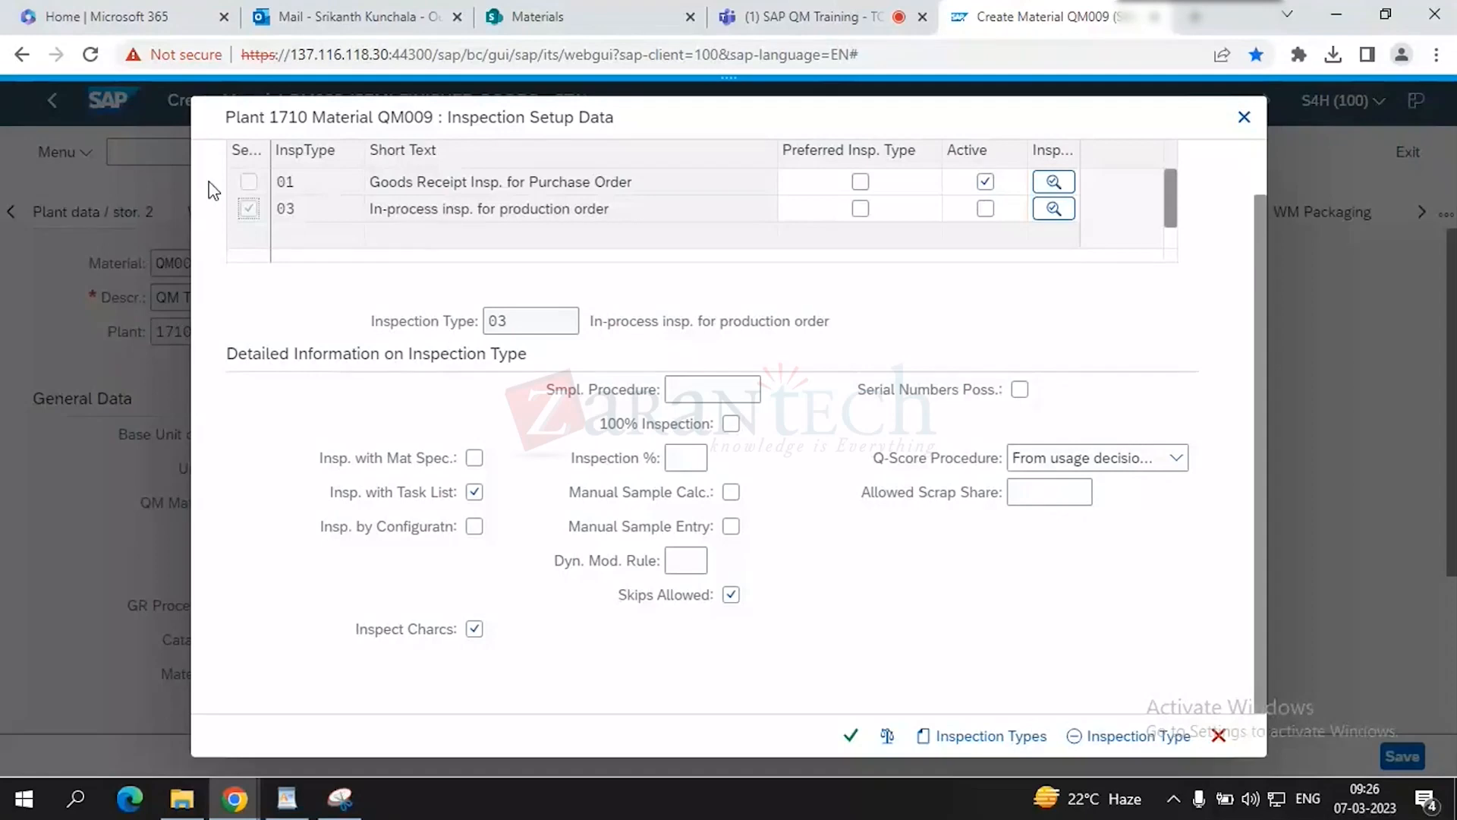
- Stop posting type 01 goods to inspection stock, then remove inspection type 03
left_click(249, 183)
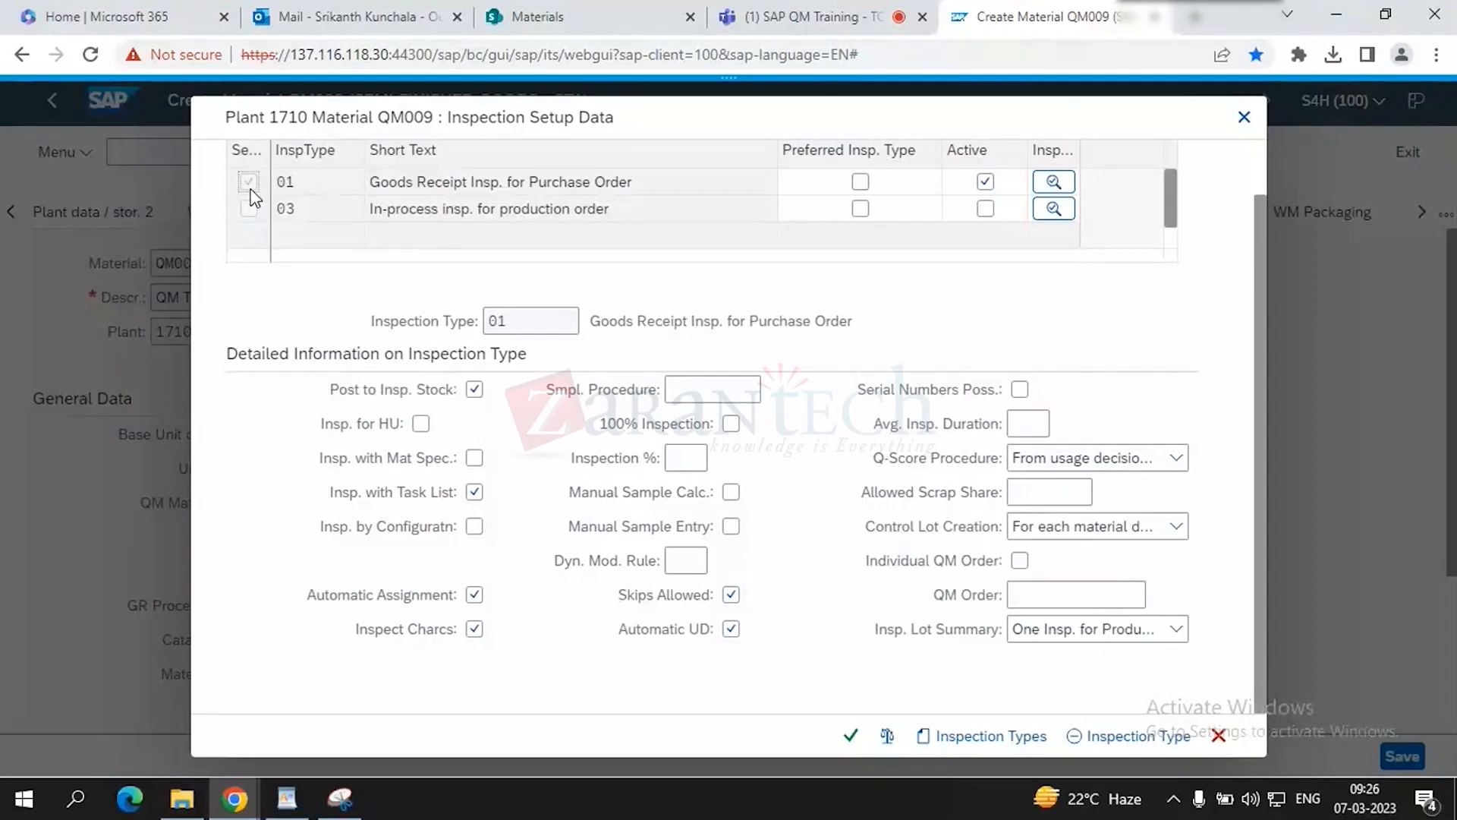
left_click(474, 389)
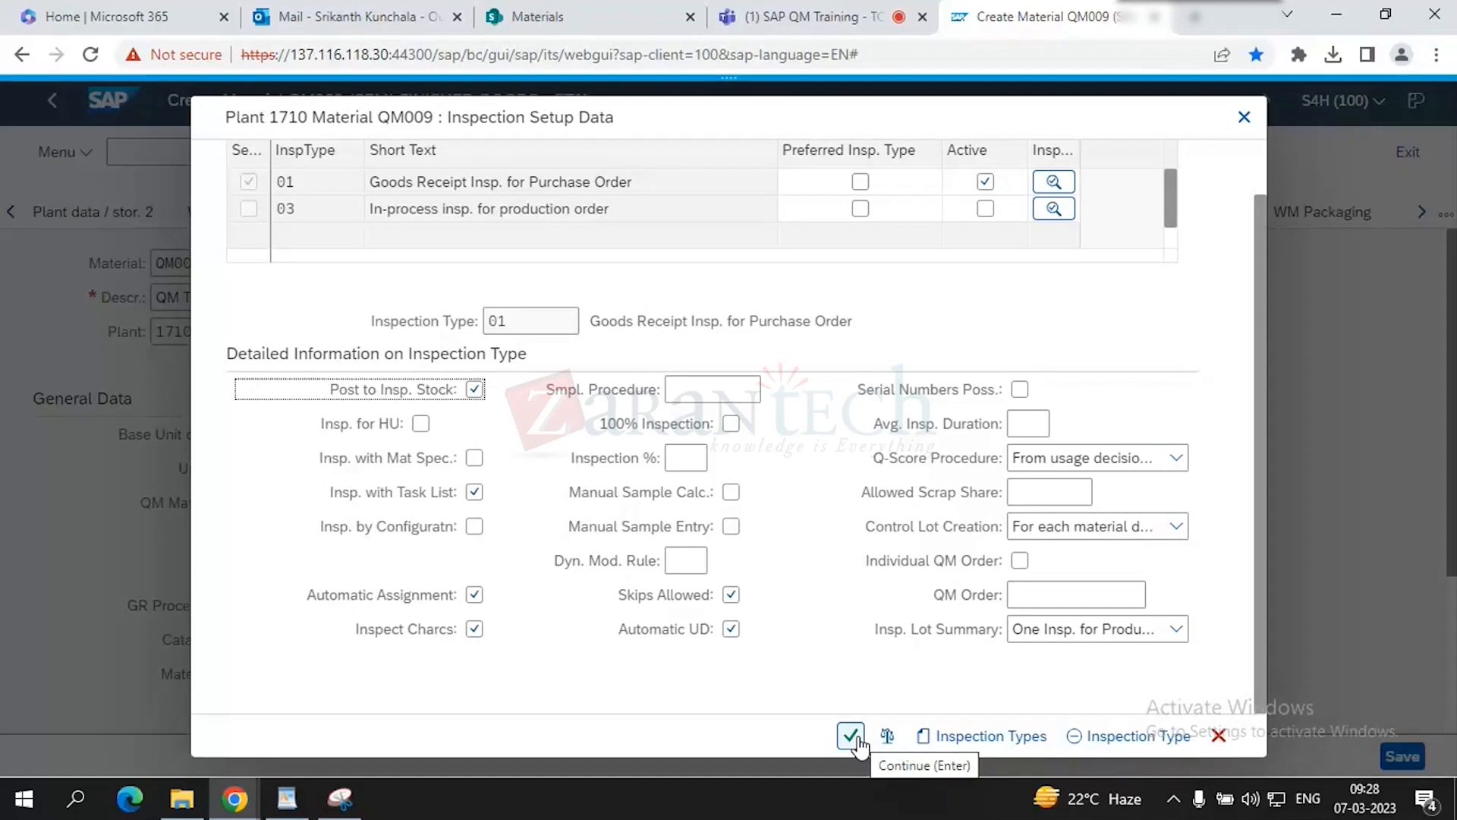
left_click(249, 210)
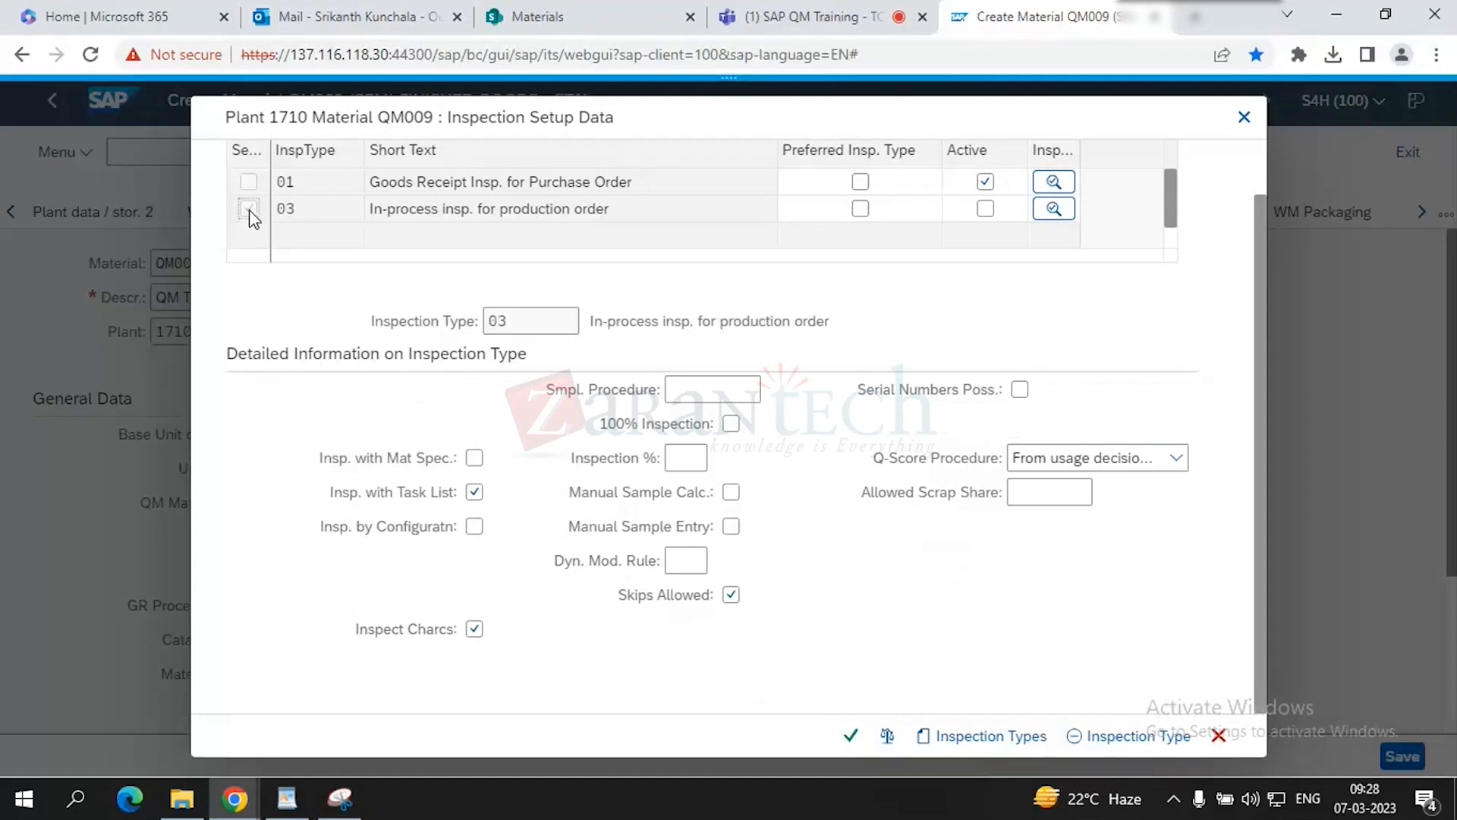
left_click(1076, 740)
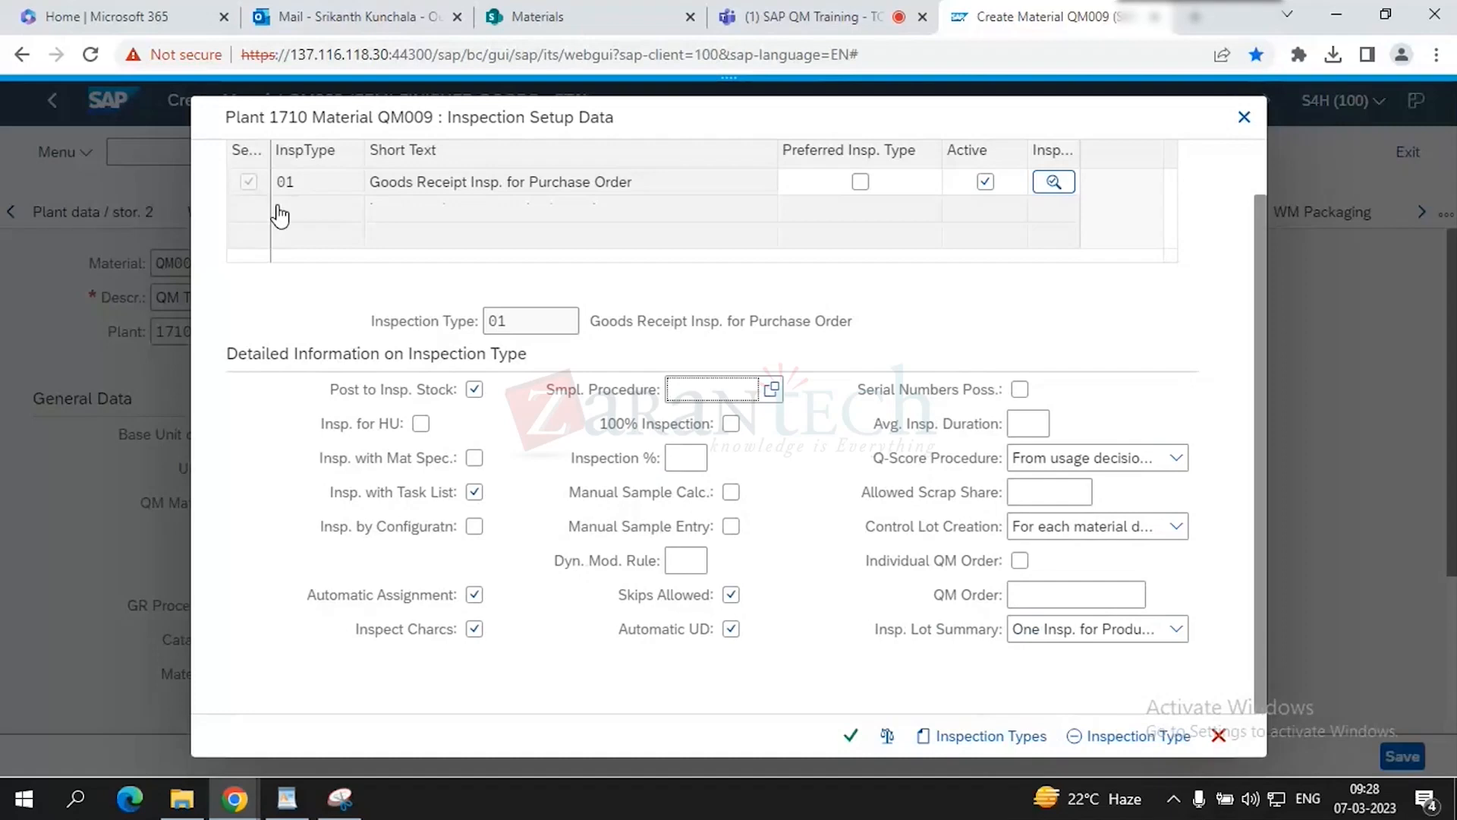
- Confirm the inspection setup, activate QM in procurement and set QM control key 0000
left_click(850, 735)
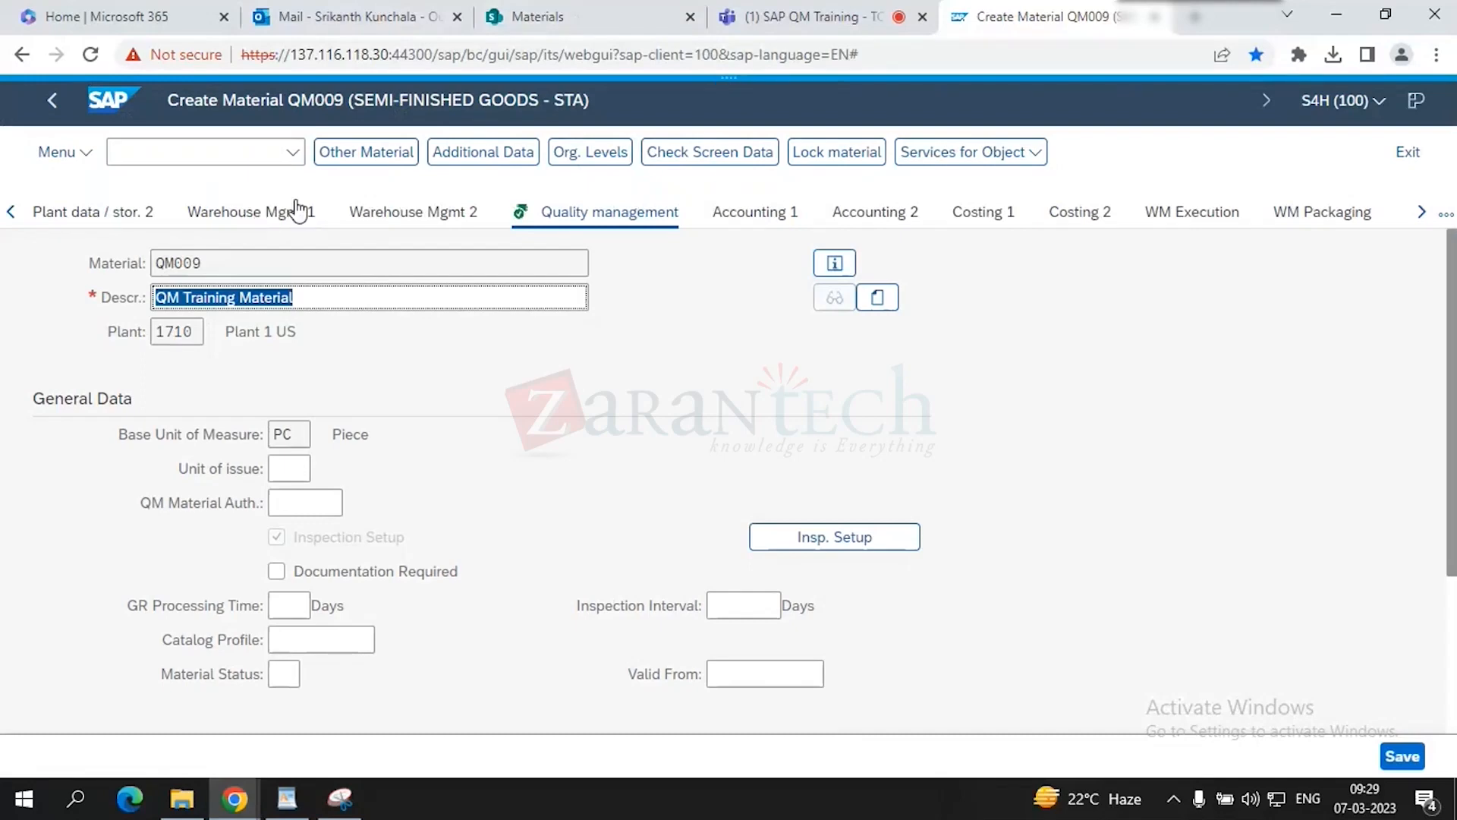
scroll(481, 476, "down", 3)
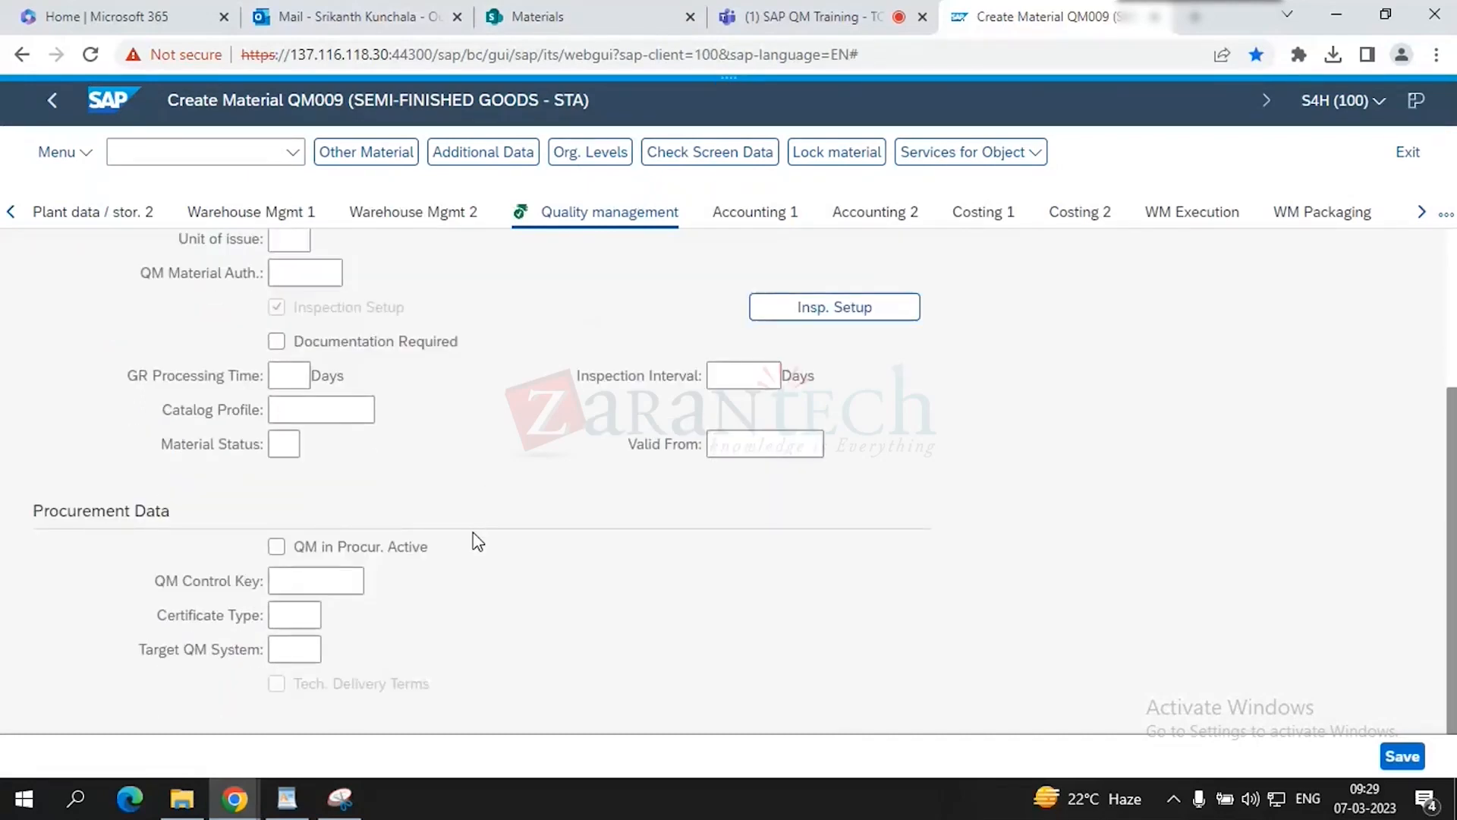
left_click(277, 547)
left_click(295, 585)
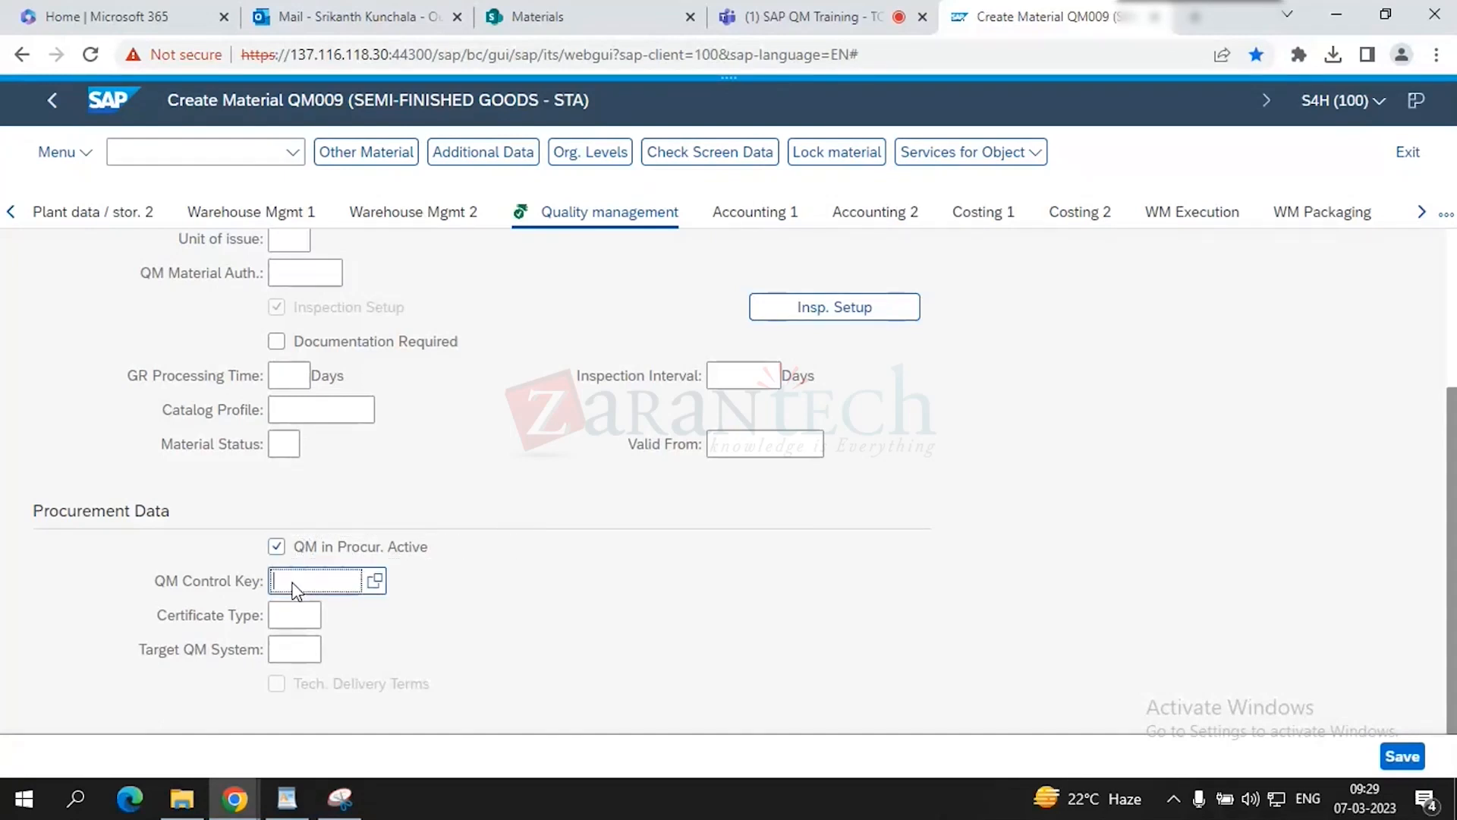
left_click(375, 581)
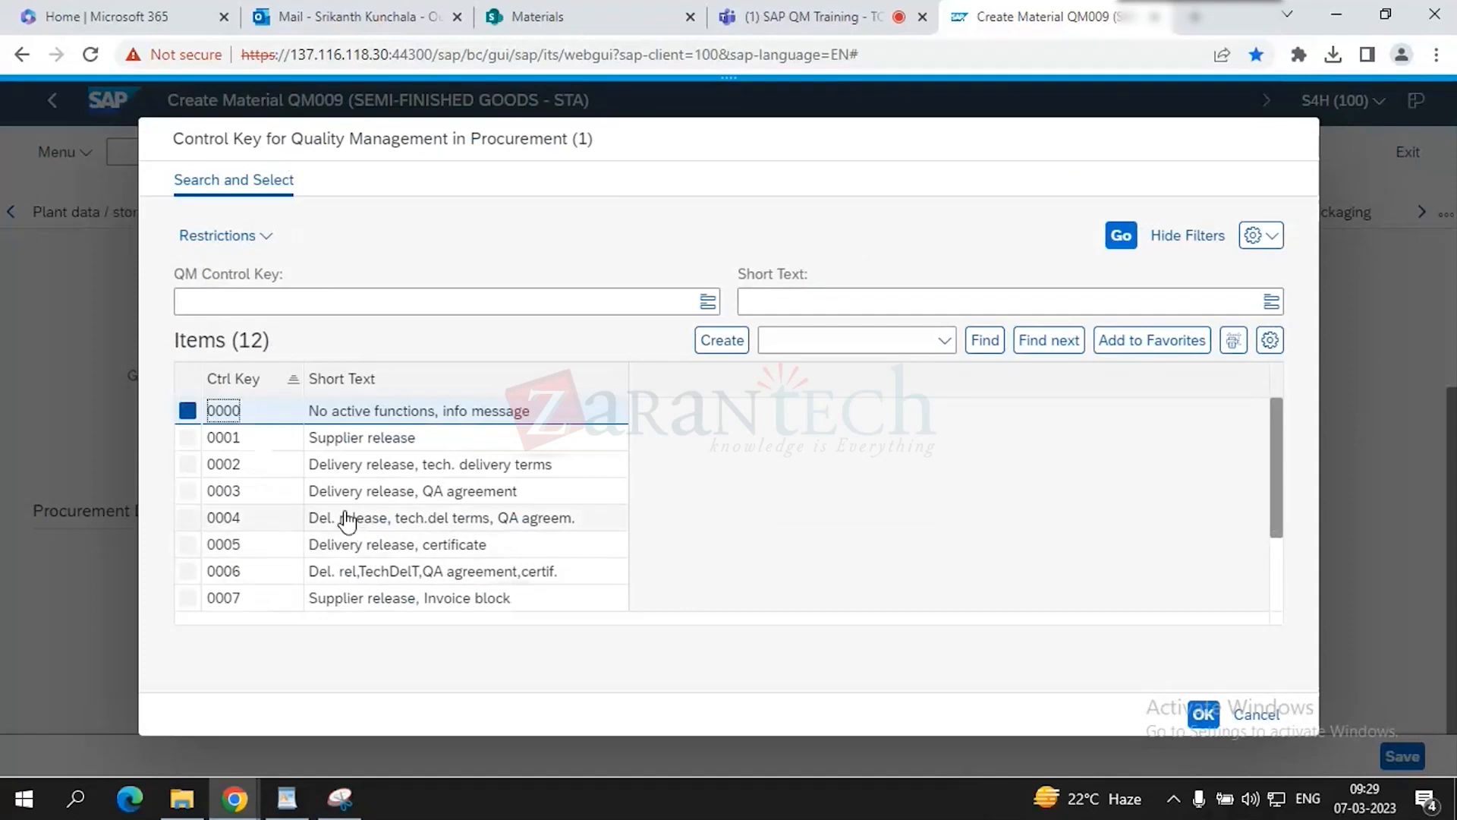
scroll(348, 521, "down", 1)
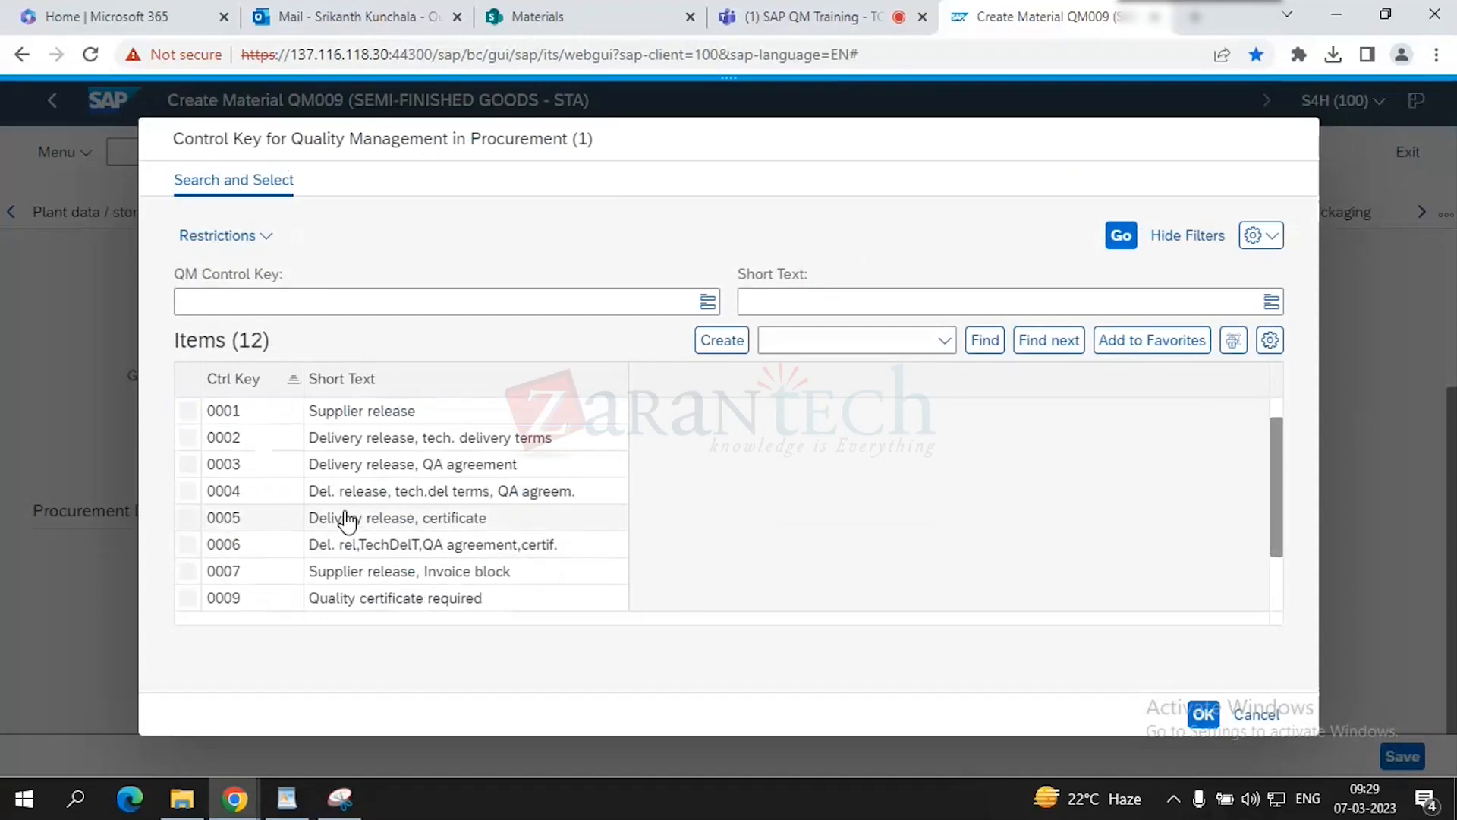
scroll(347, 521, "up", 1)
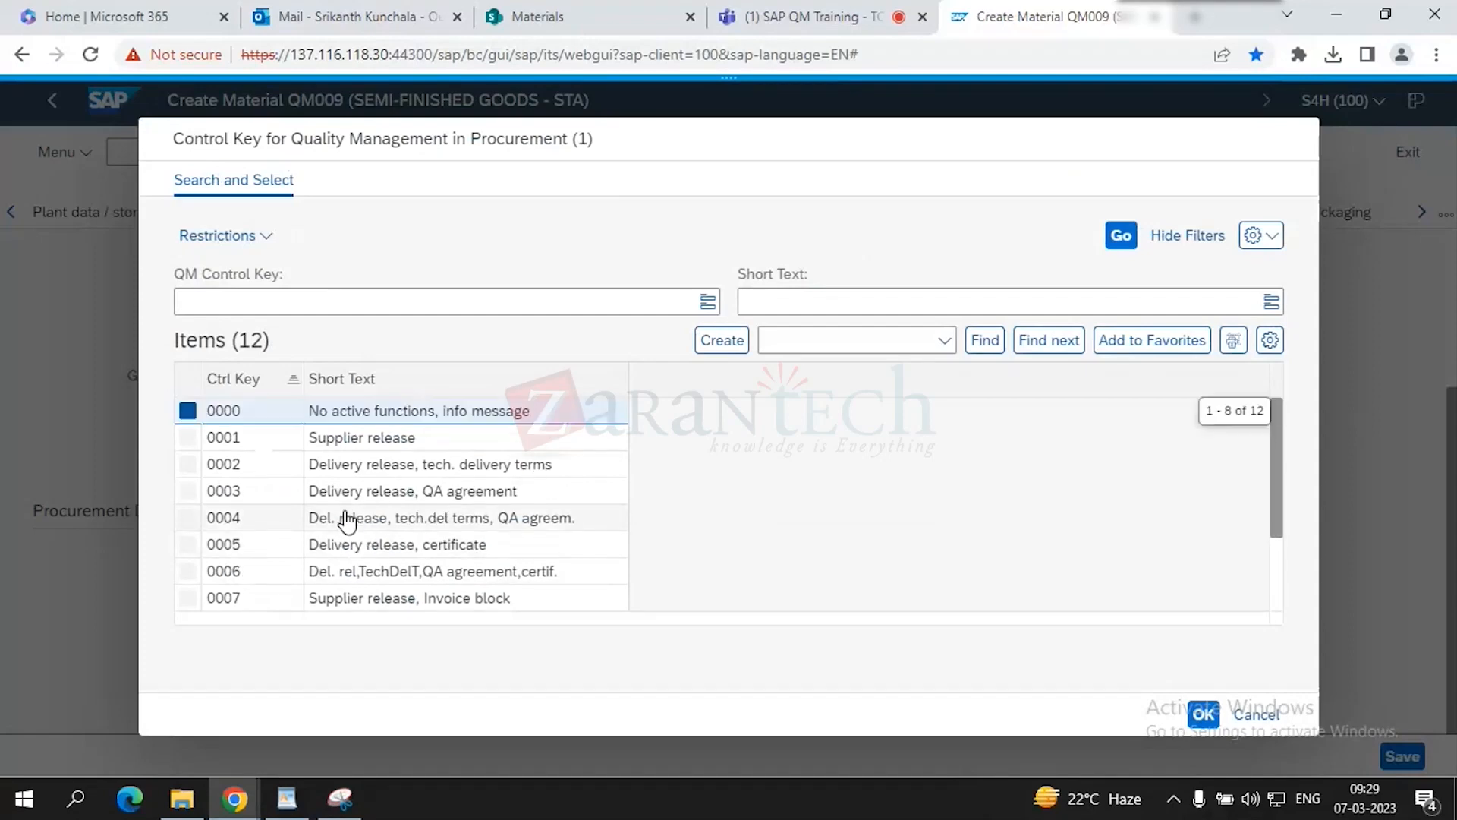
left_click(1207, 721)
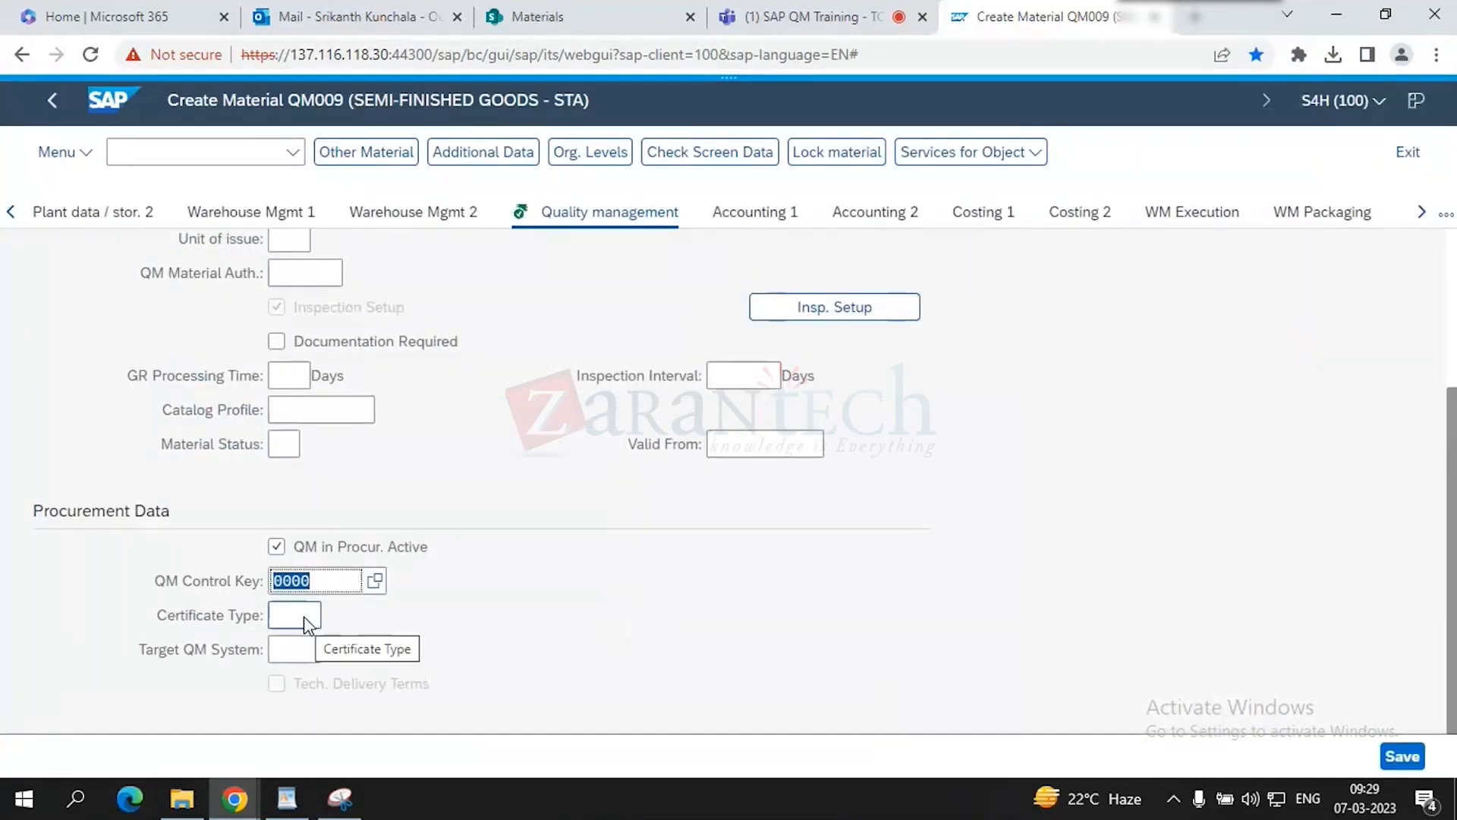
- Set the certificate type to QM01, Quality certificate
left_click(311, 621)
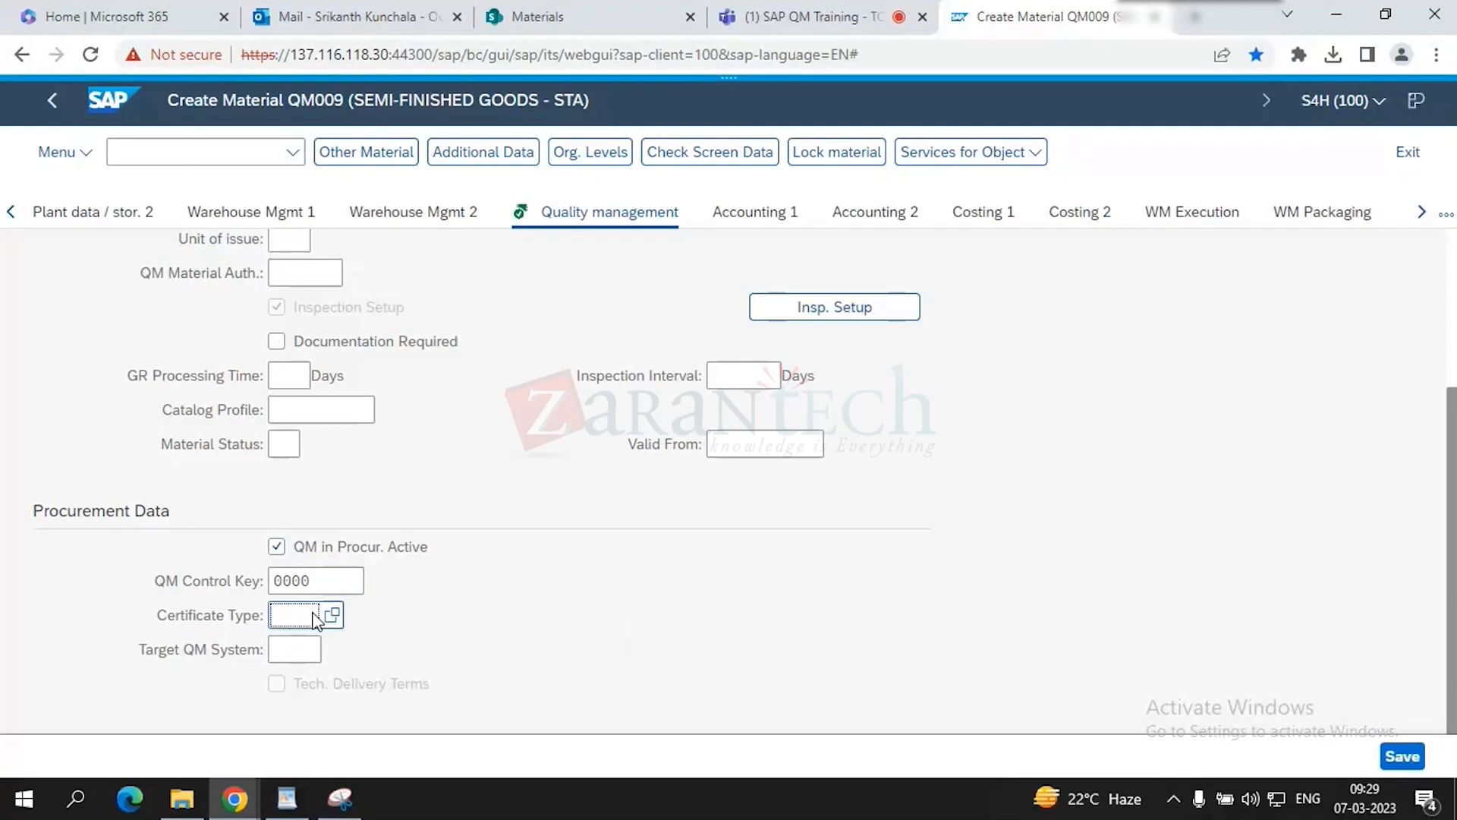
left_click(332, 615)
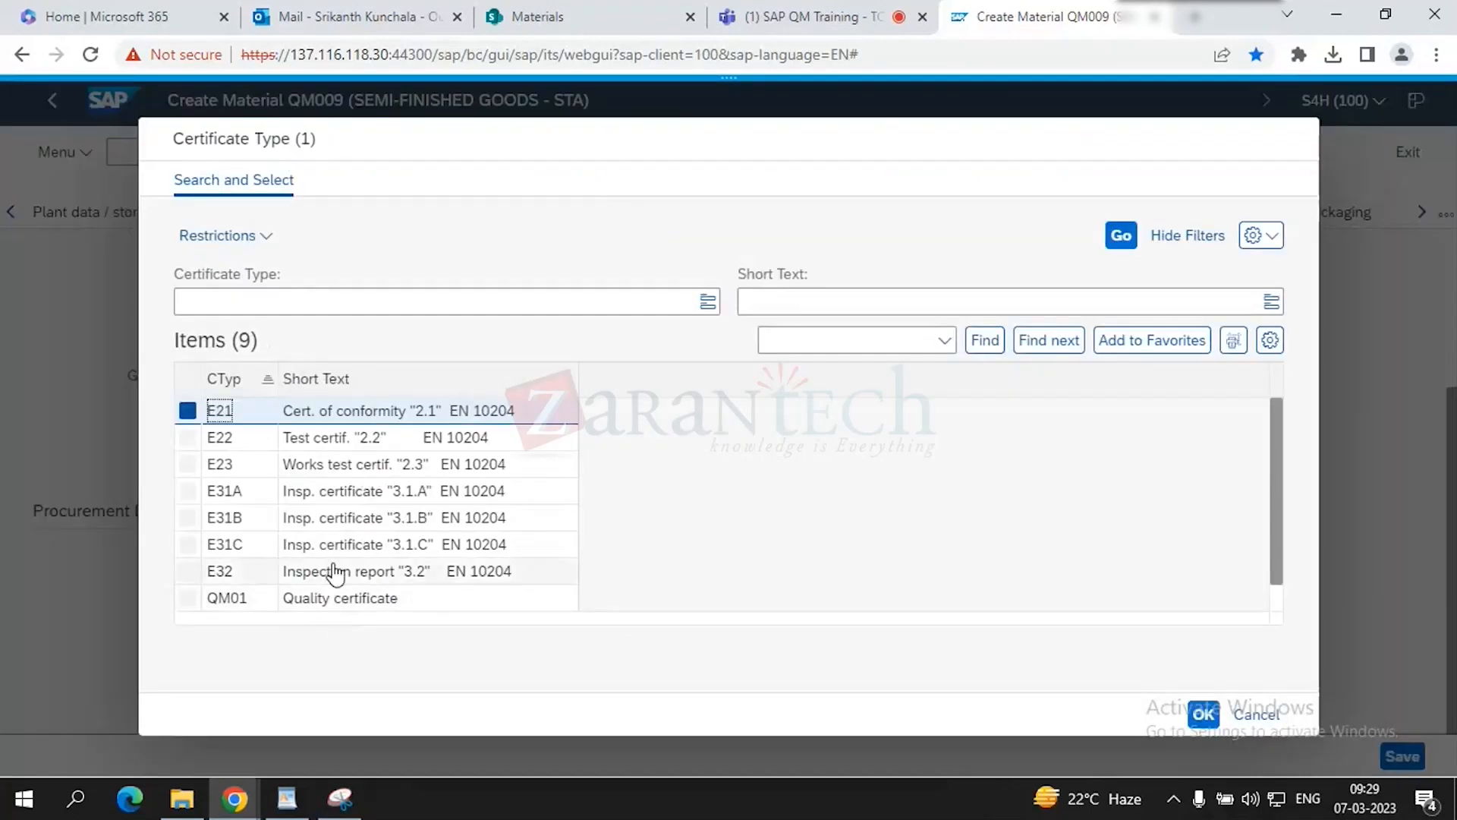
scroll(573, 504, "down", 1)
scroll(572, 504, "up", 1)
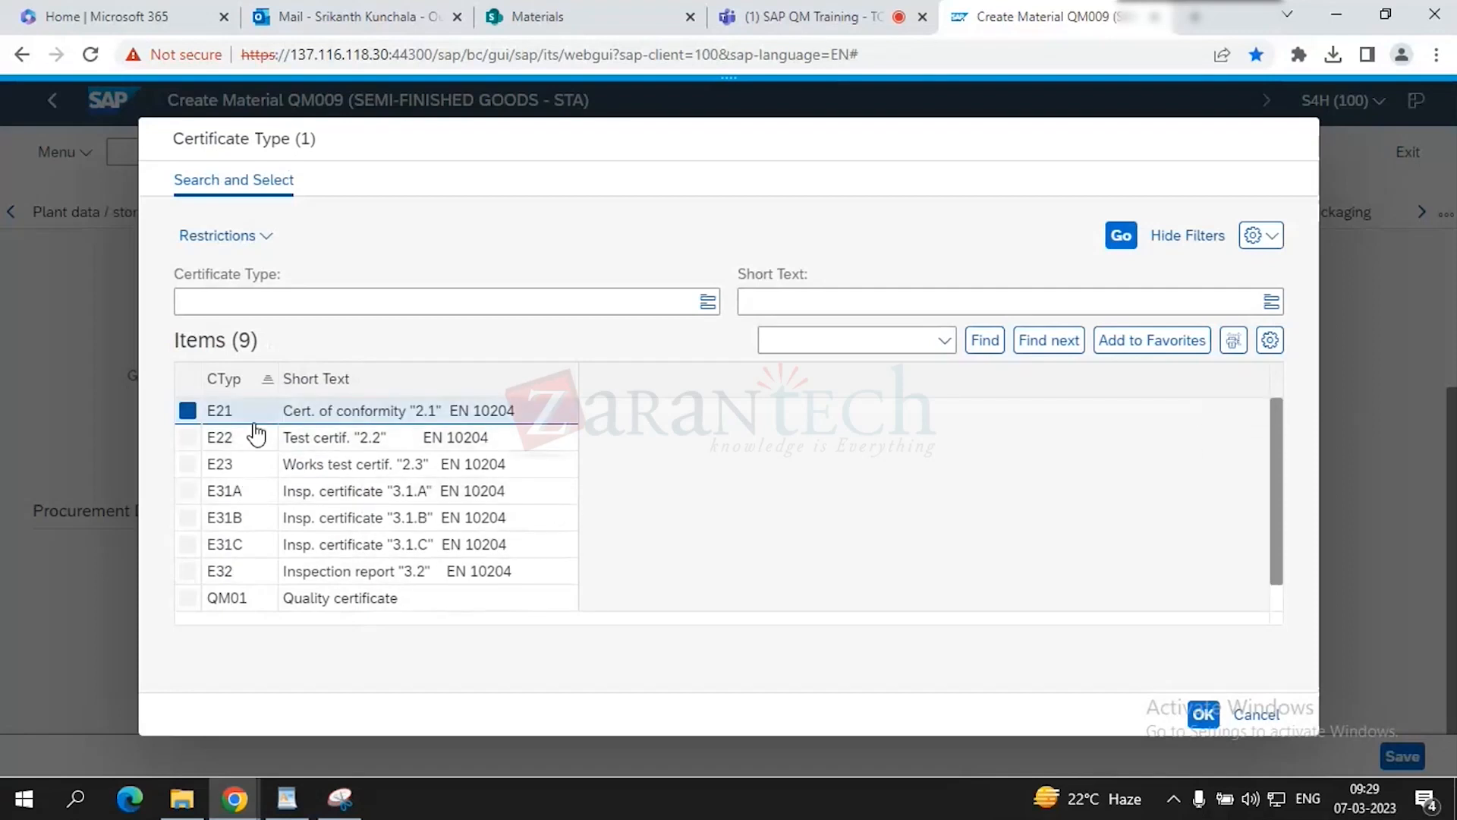
left_click(188, 598)
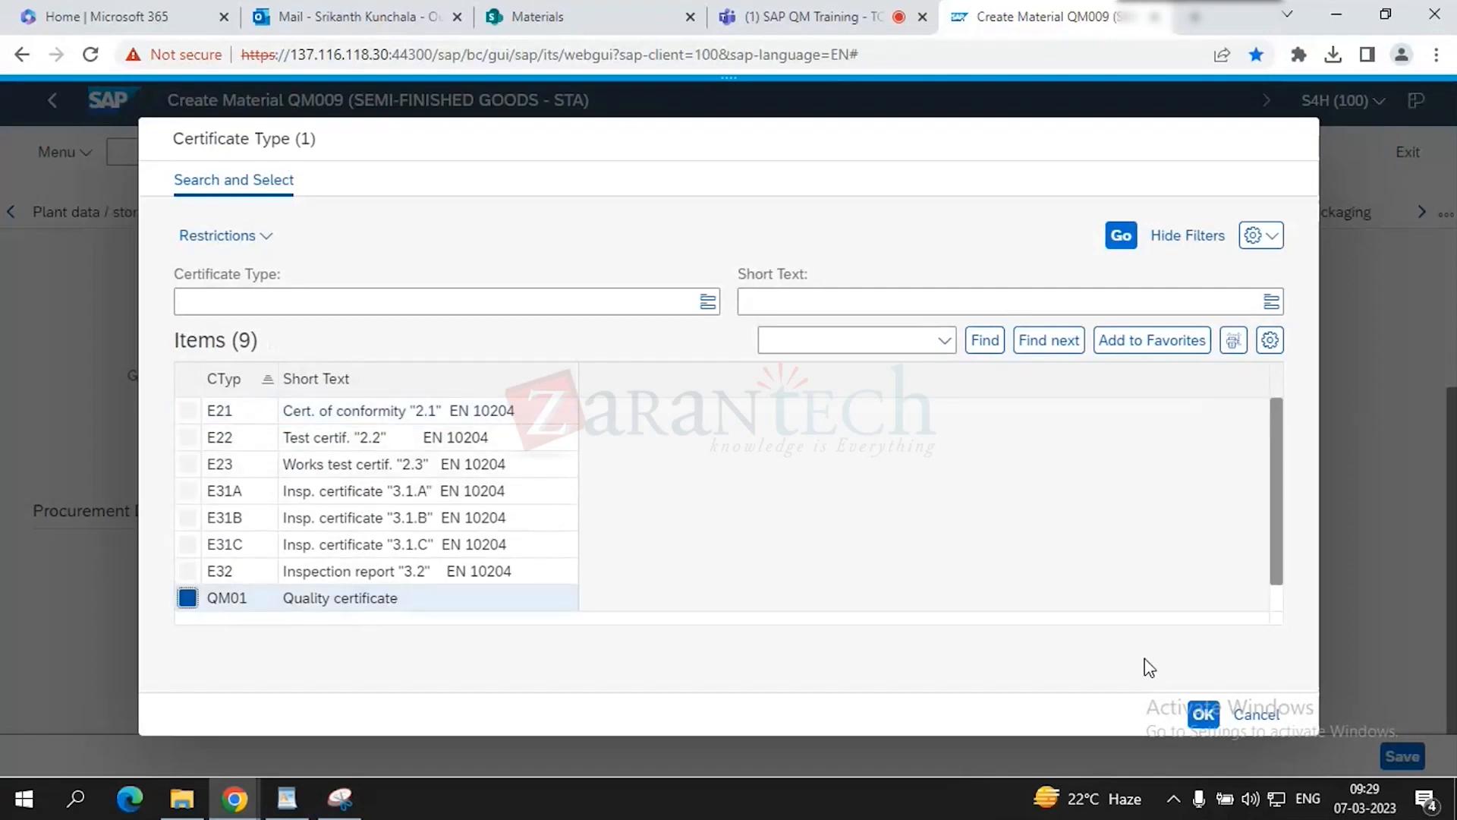
left_click(1203, 714)
left_click(289, 647)
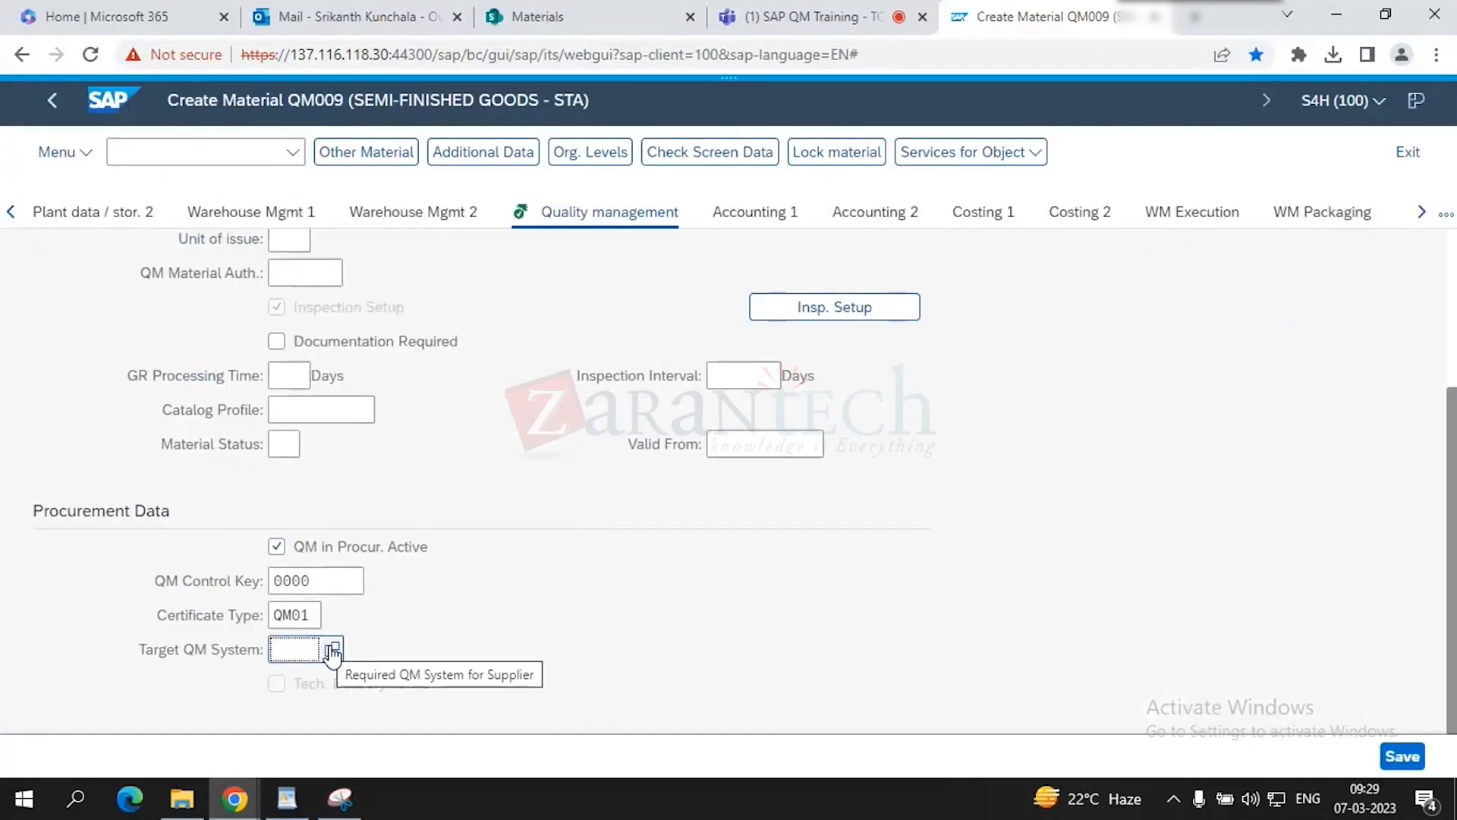
left_click(348, 809)
- Snip the SAP material screen and highlight QM in Procur. Active and the QM Control Key label
left_click(23, 75)
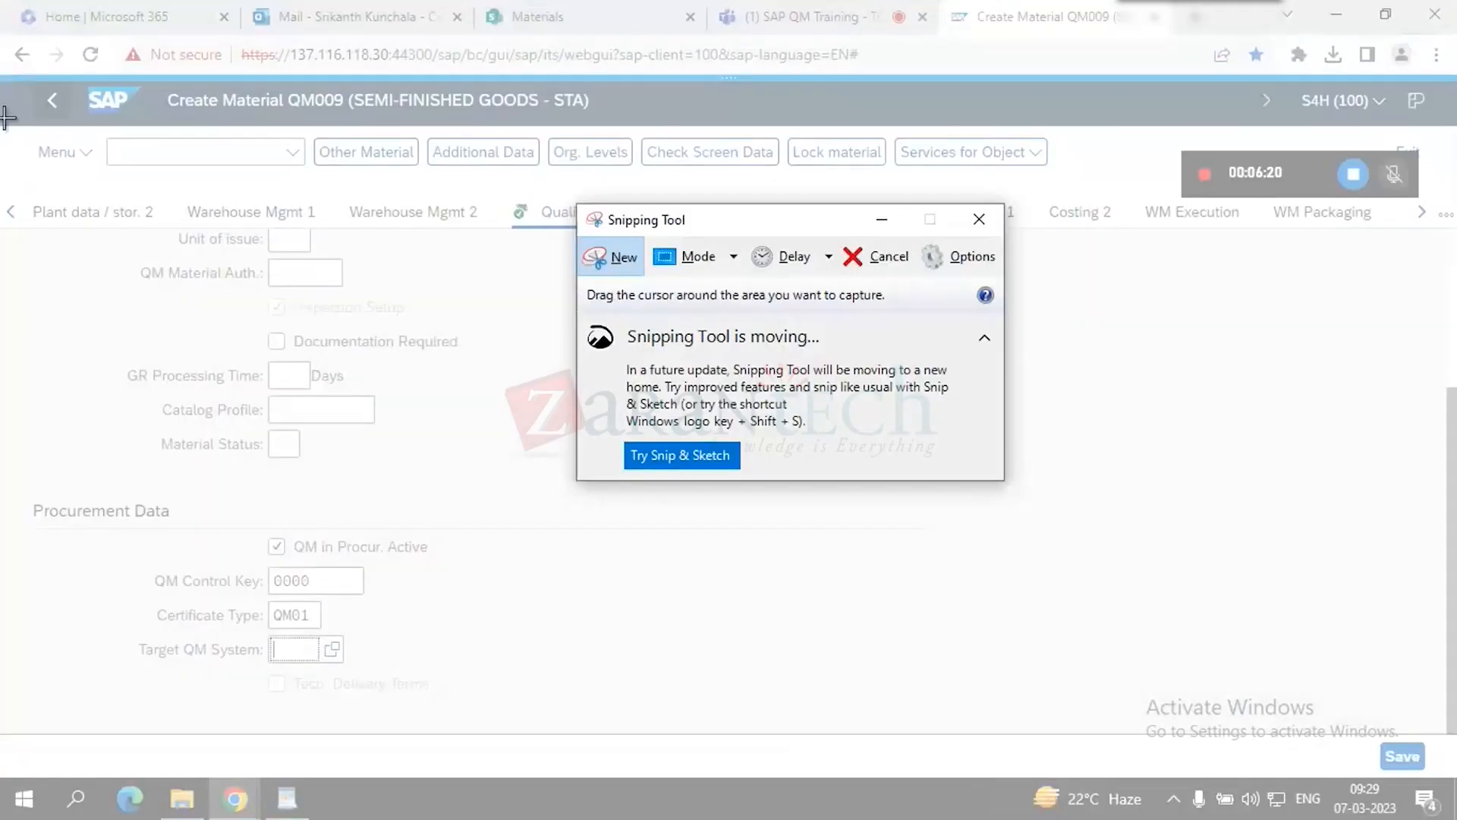
left_click_drag(21, 78, 1167, 742)
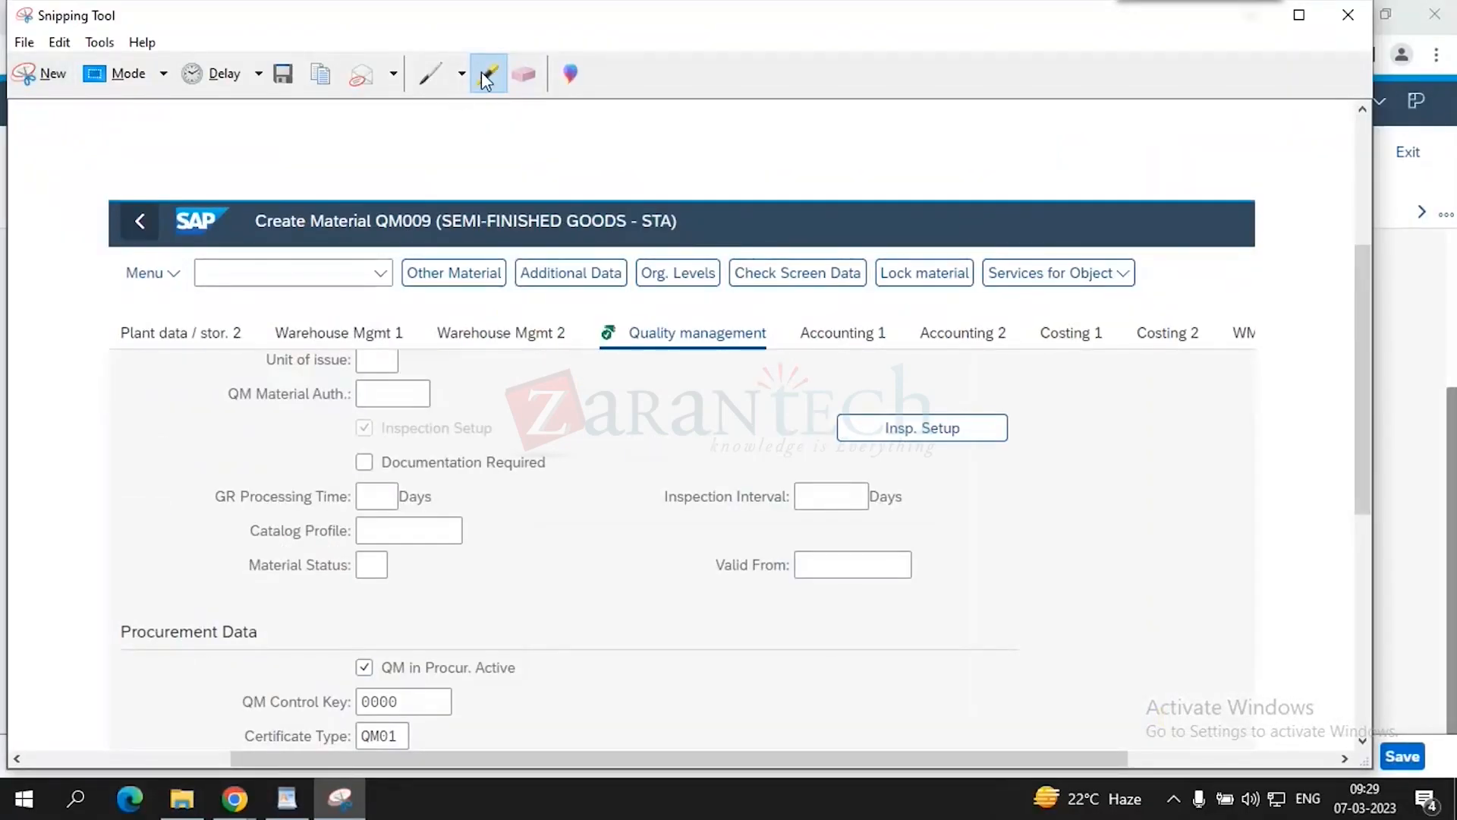
left_click_drag(865, 418, 932, 407)
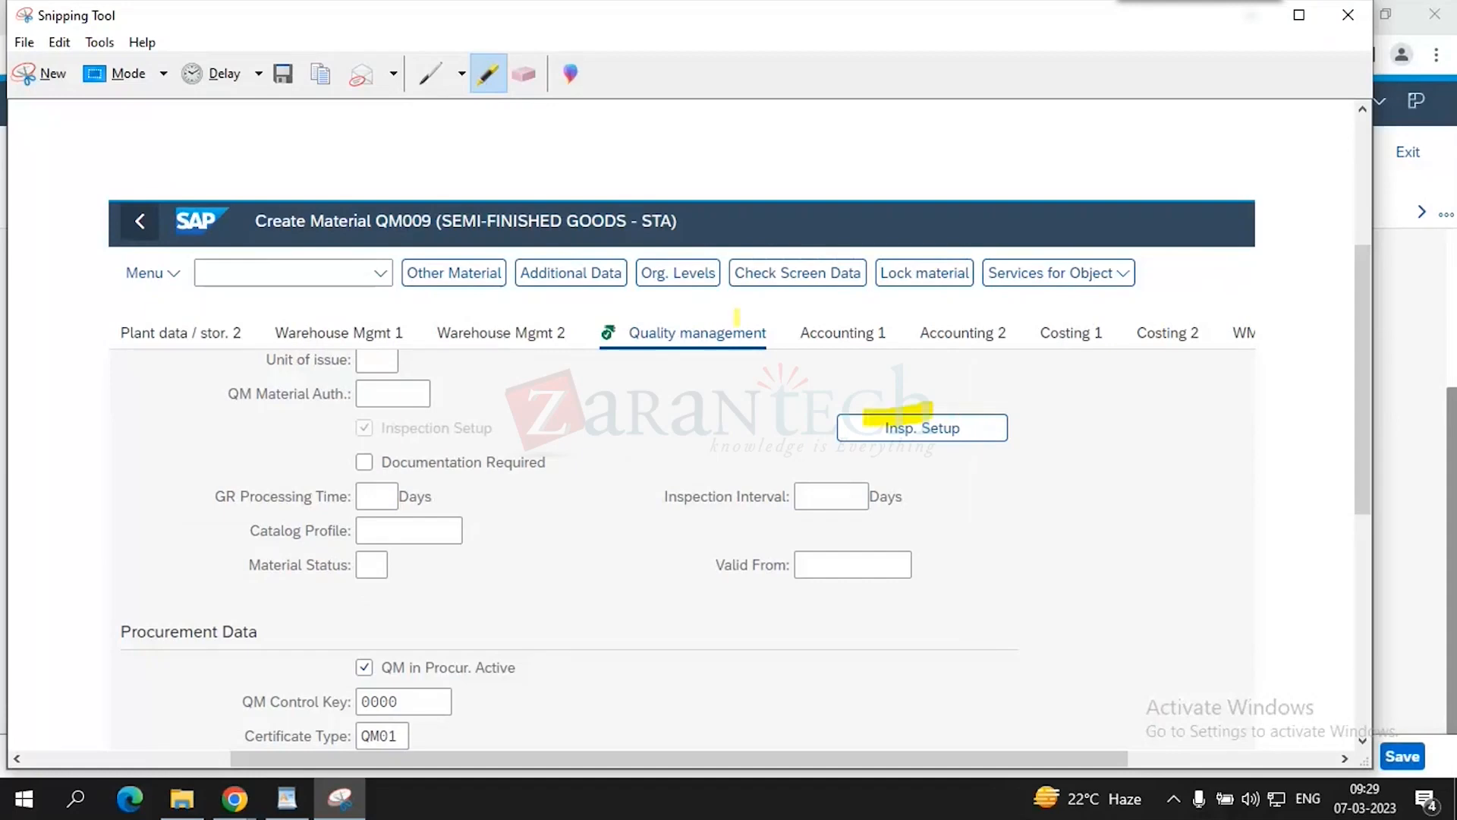
left_click(524, 76)
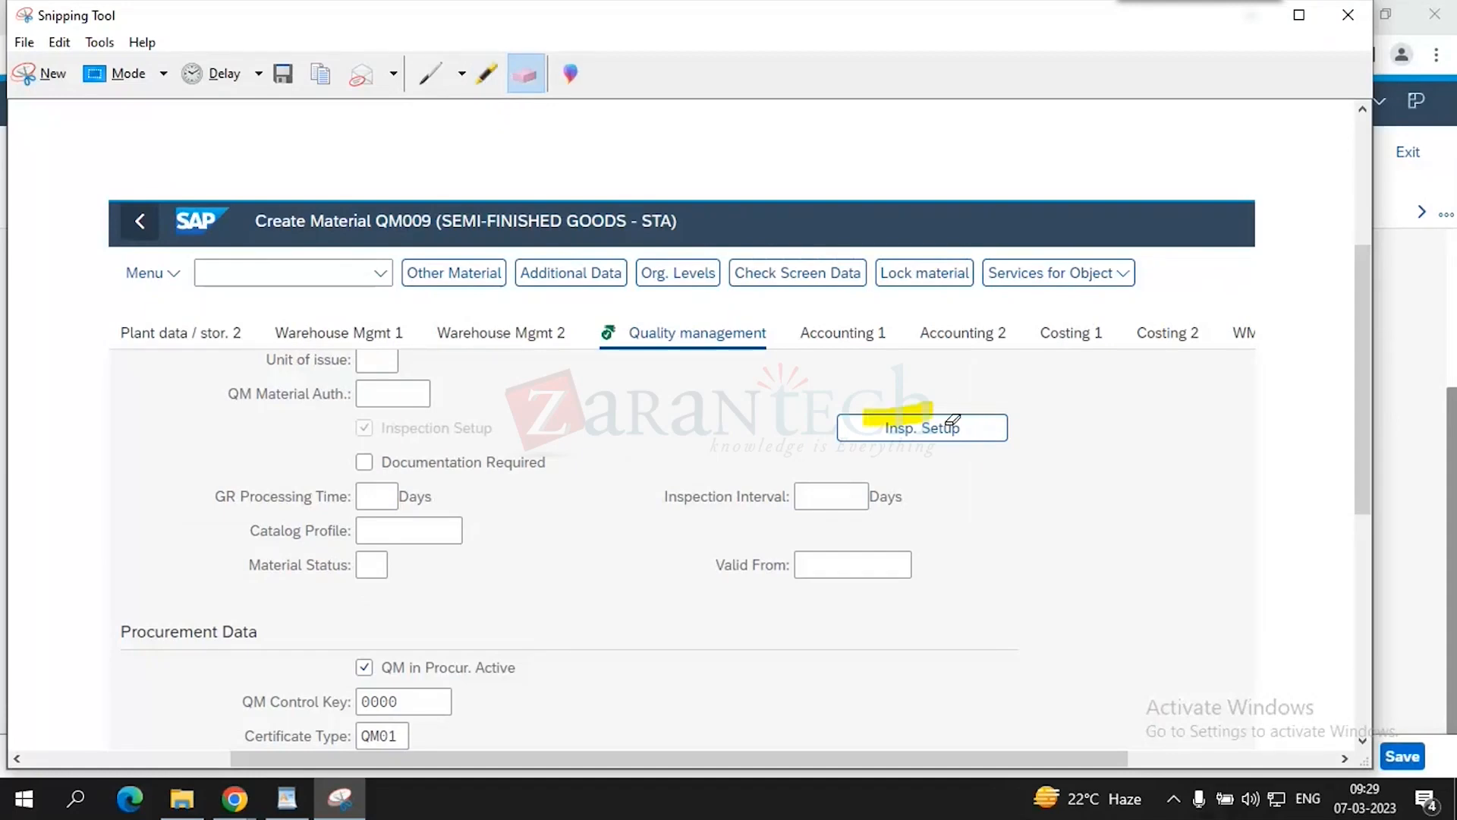
left_click(930, 415)
left_click(486, 75)
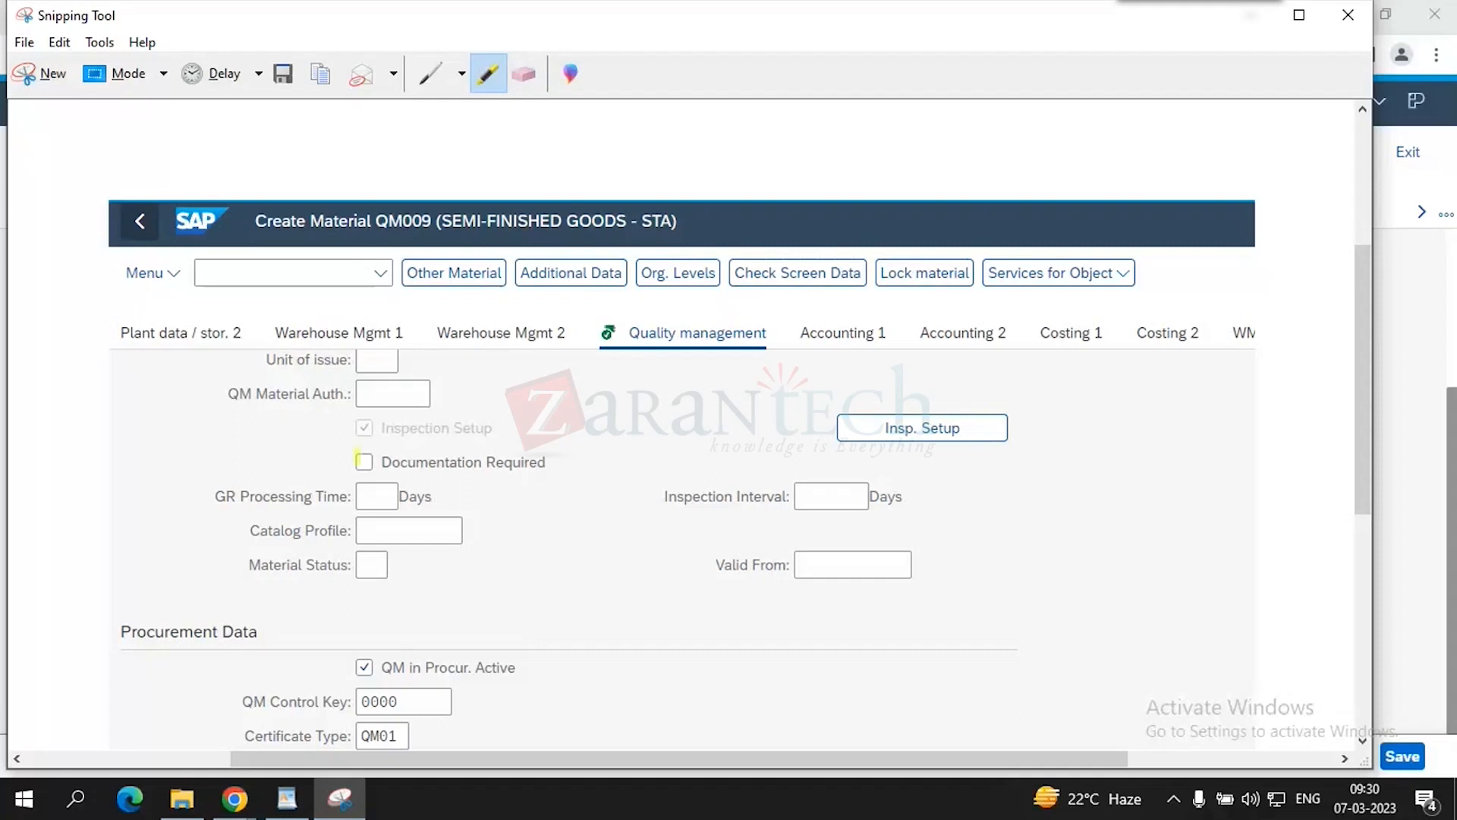
scroll(369, 526, "down", 1)
left_click_drag(346, 589, 501, 591)
left_click_drag(294, 624, 416, 624)
- Highlight the control key and certificate values, then find the Create Material step in WordPad
left_click_drag(262, 657, 431, 657)
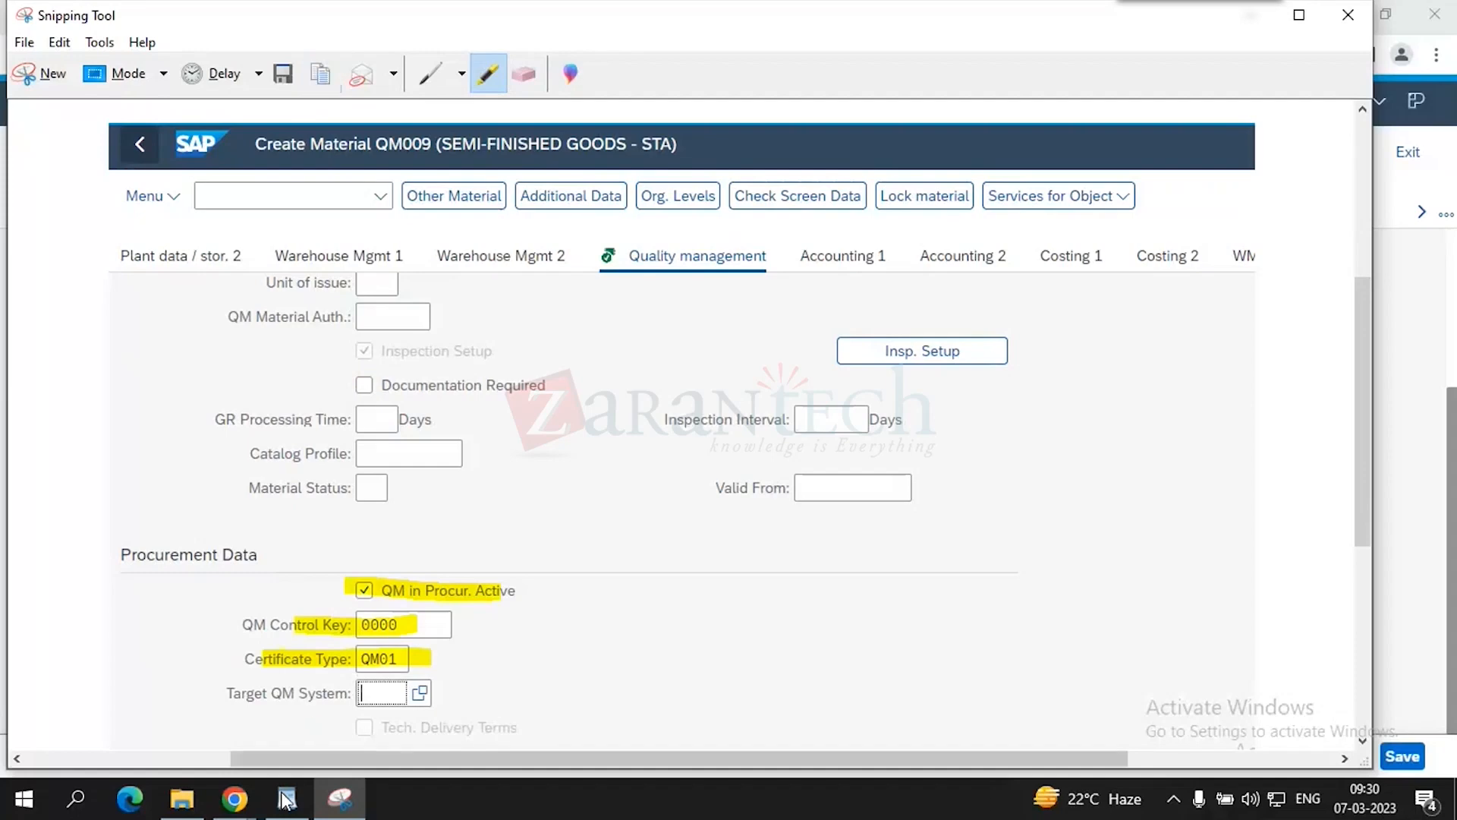
mouse_move(294, 811)
left_click(289, 717)
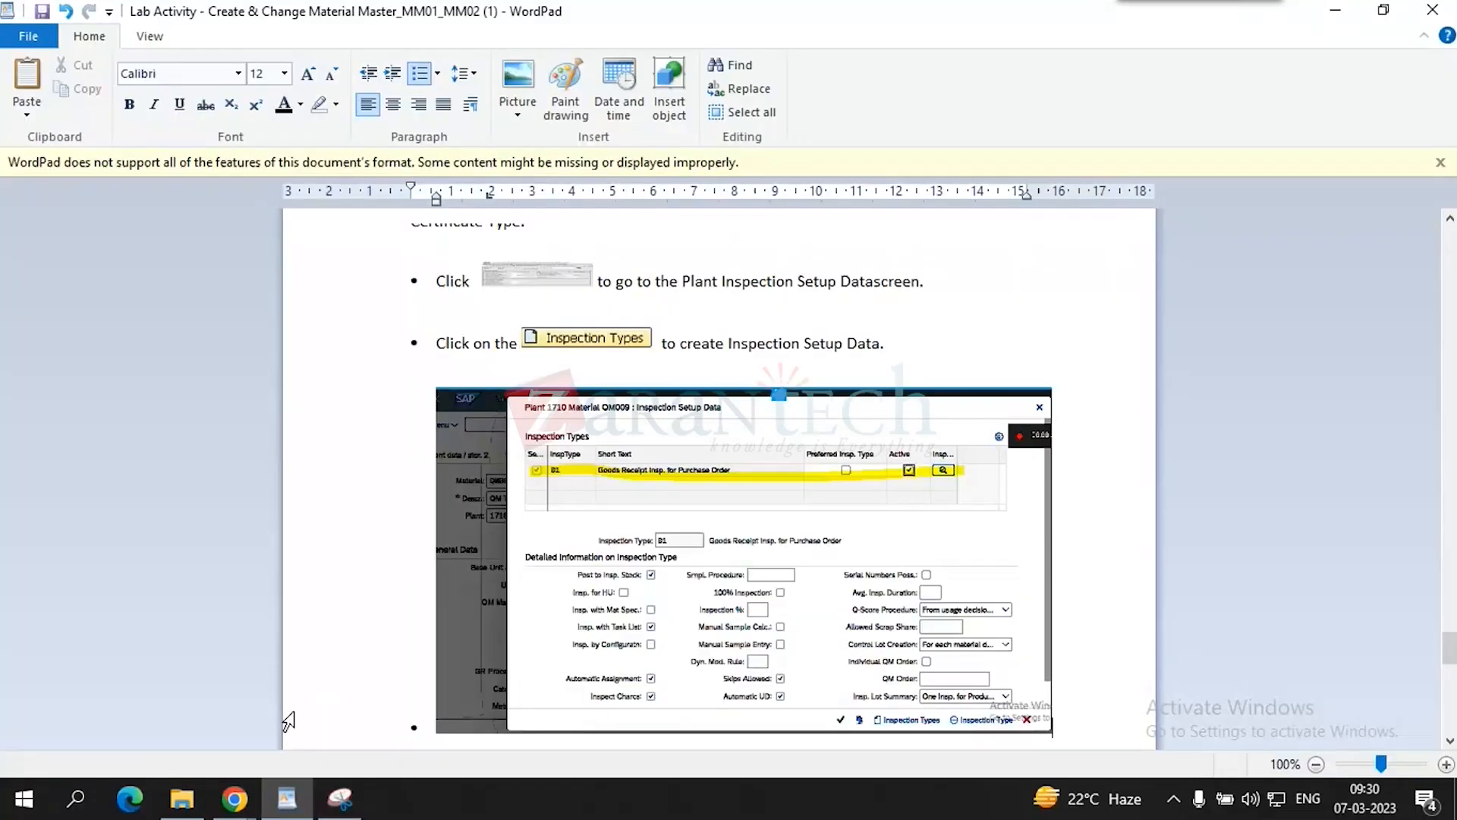
scroll(564, 590, "down", 10)
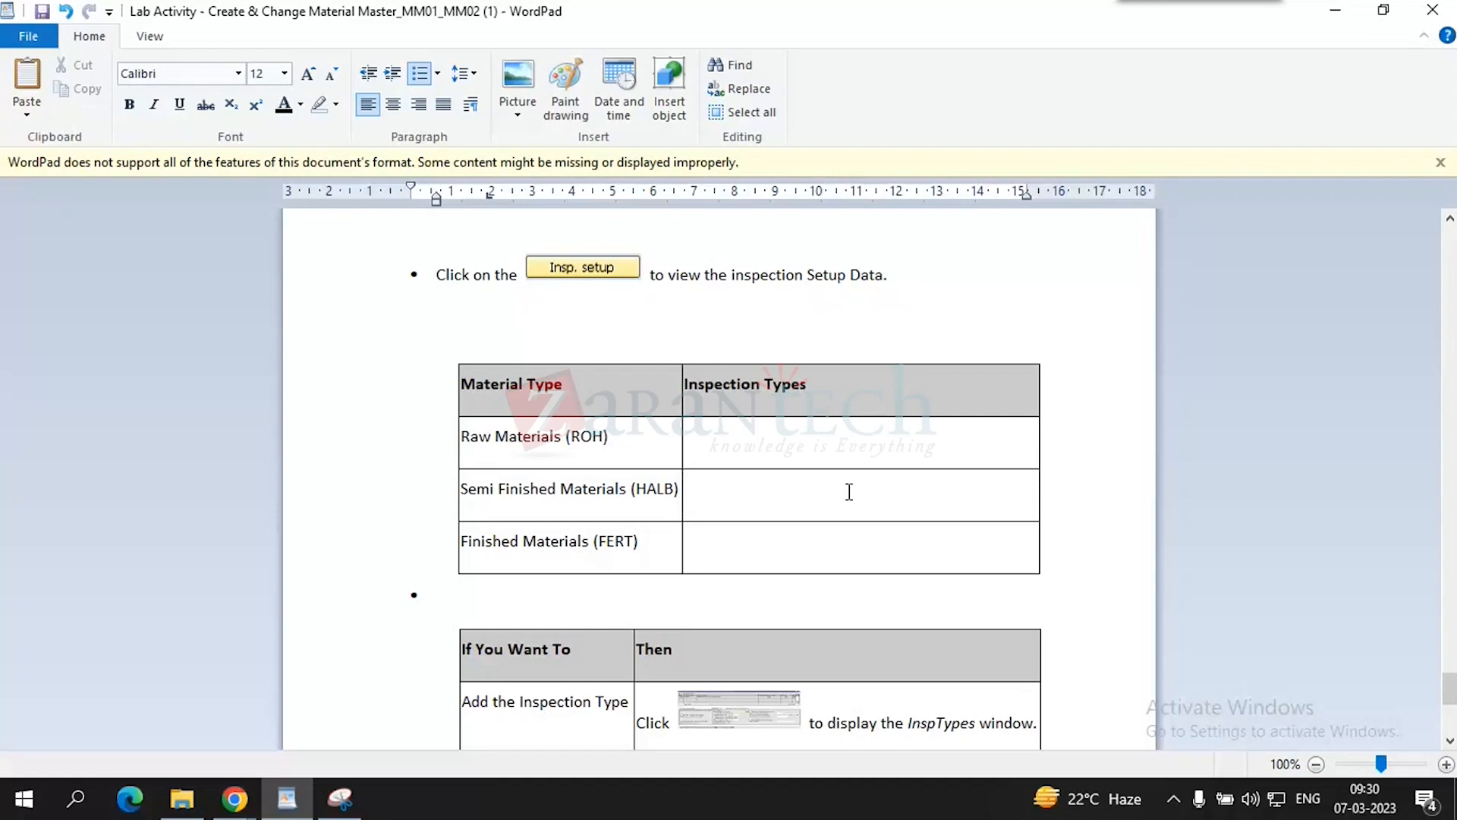
scroll(833, 480, "down", 1)
scroll(832, 480, "down", 3)
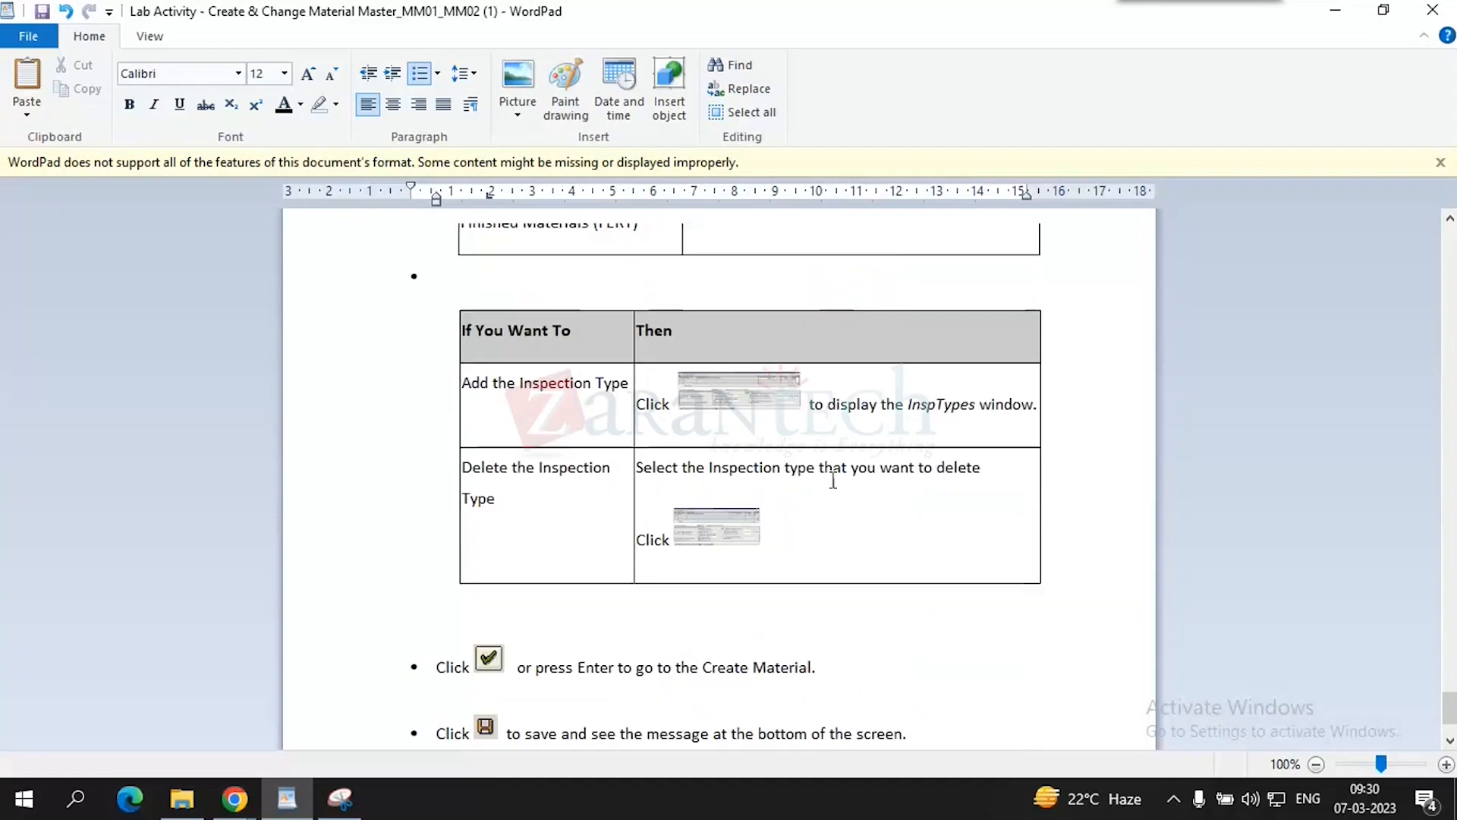
scroll(832, 480, "down", 2)
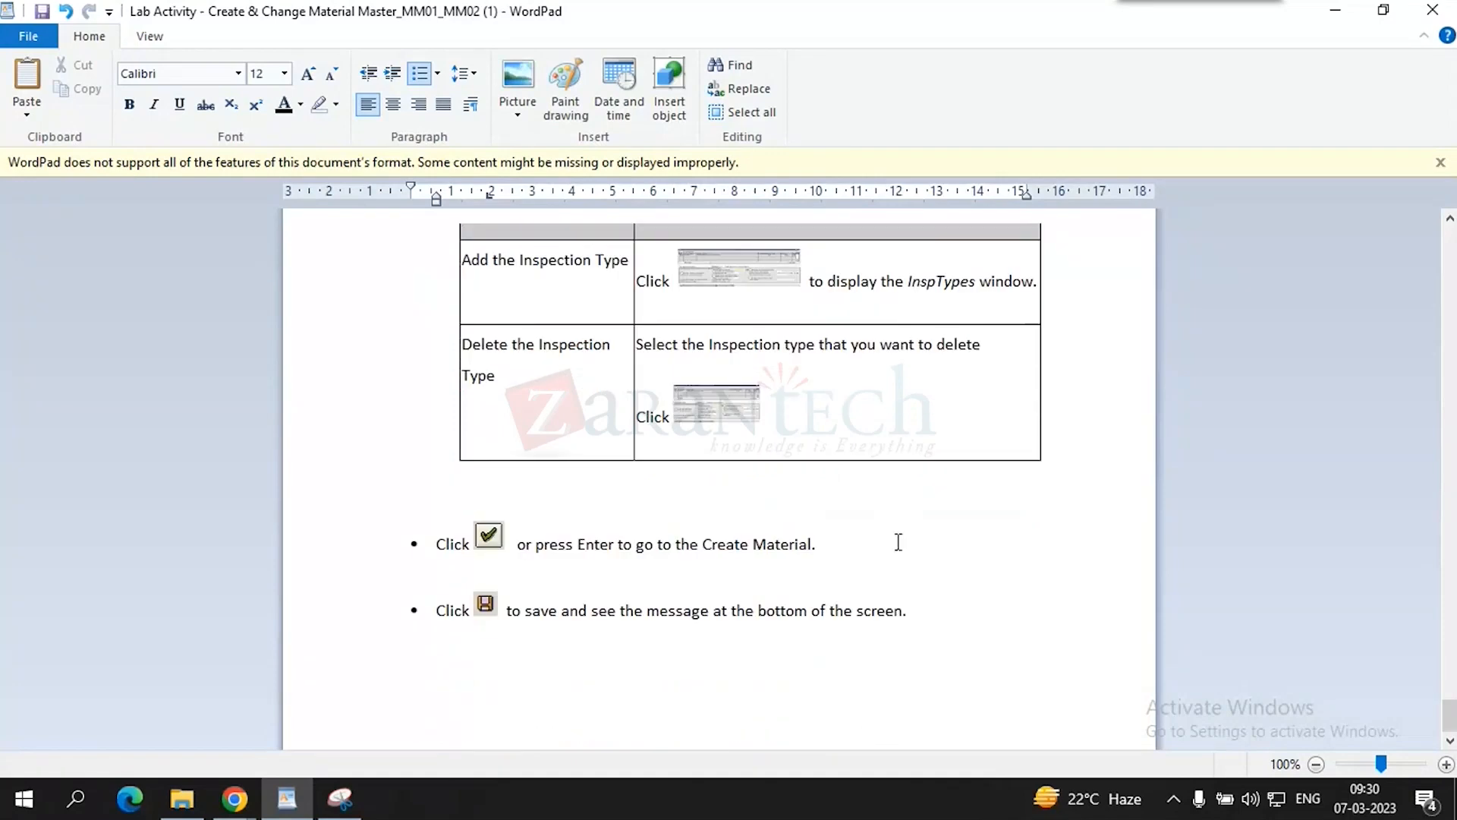
scroll(899, 531, "up", 5)
scroll(909, 519, "up", 8)
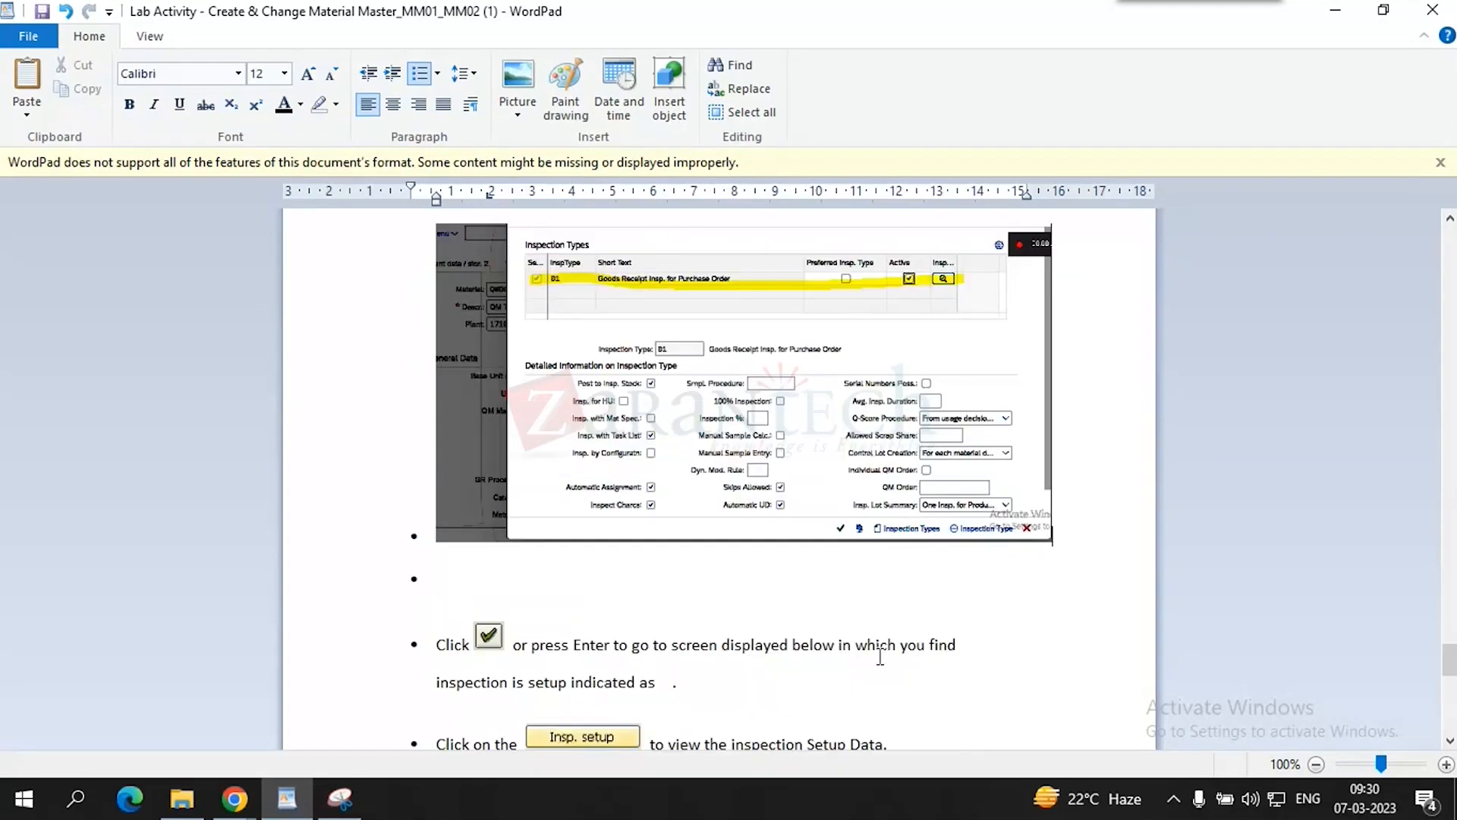
scroll(706, 691, "down", 4)
scroll(707, 691, "down", 2)
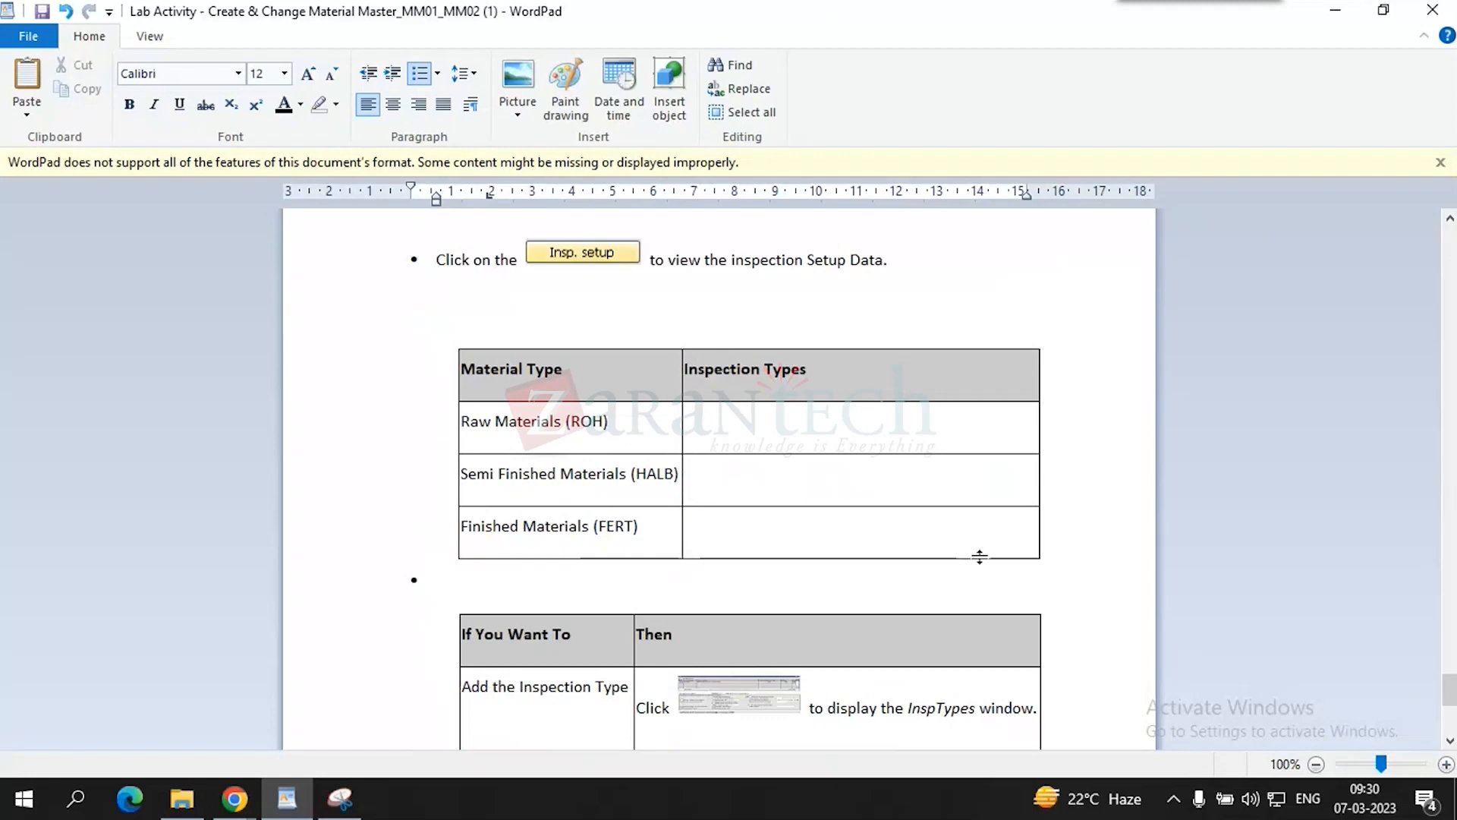
scroll(978, 557, "down", 2)
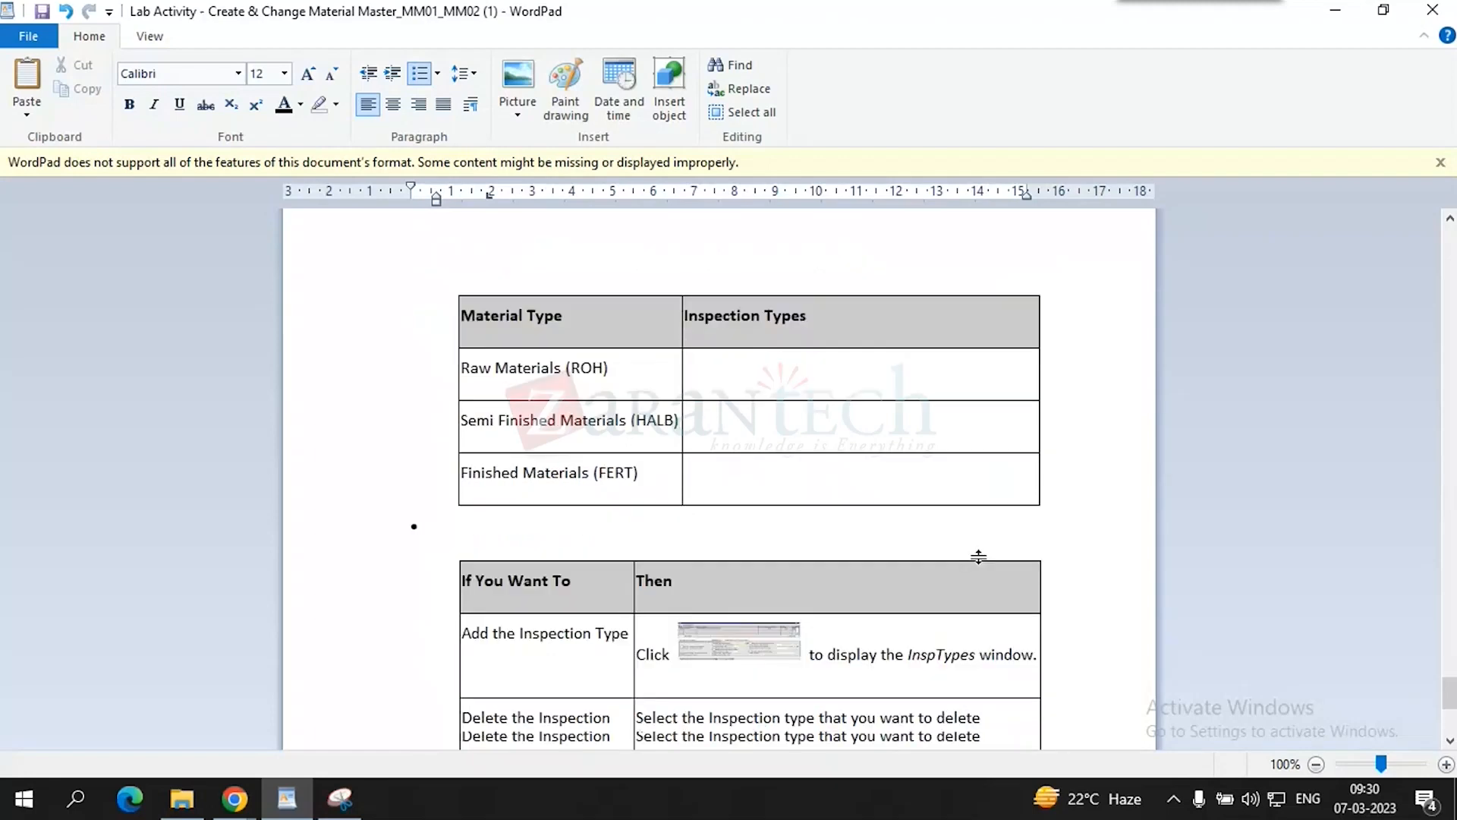
scroll(979, 558, "down", 3)
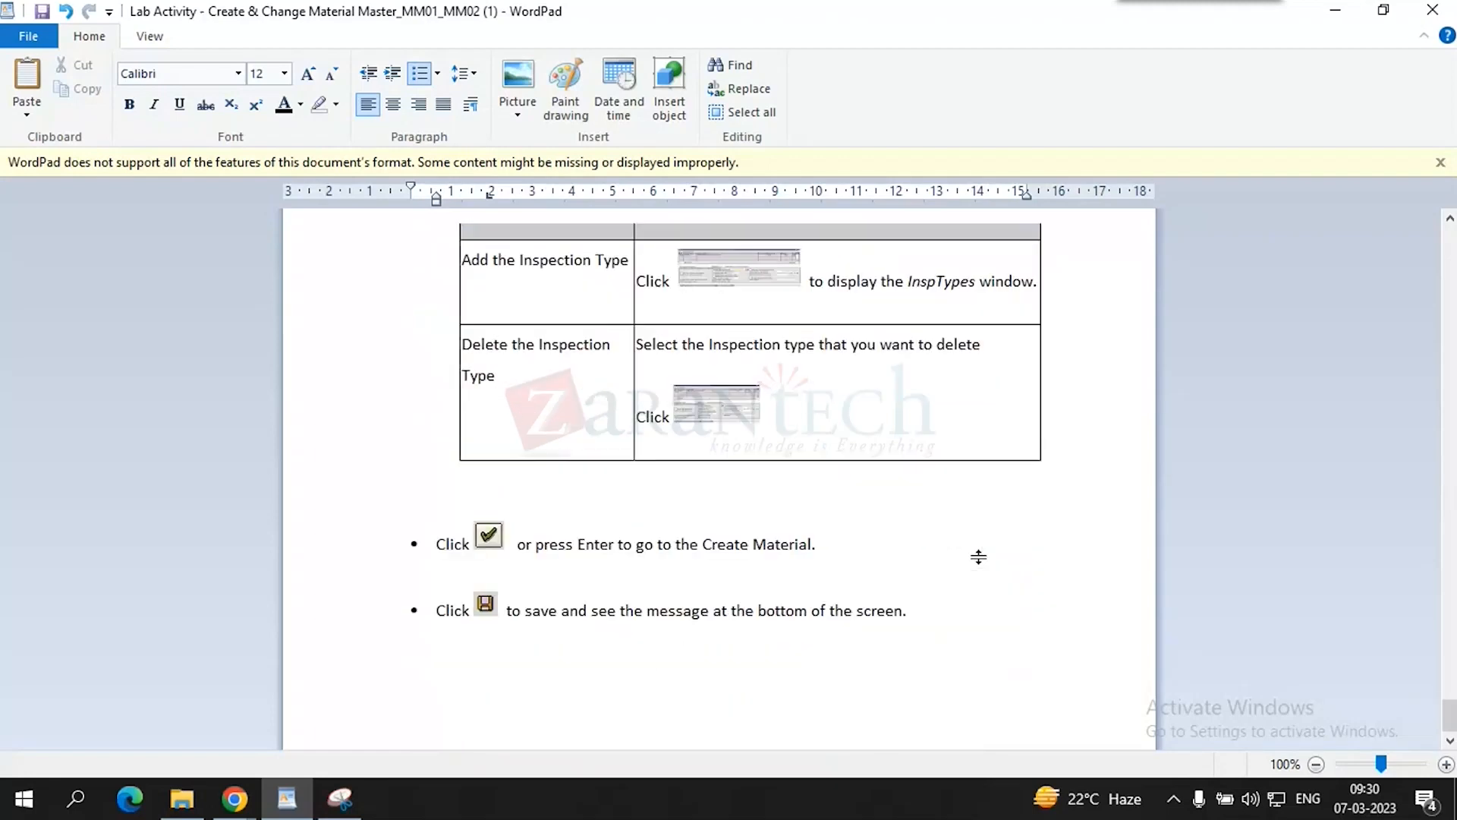
- Paste the screenshot on a new line after the Create Material step and save the document
left_click(838, 552)
key("Return")
key("ctrl+v")
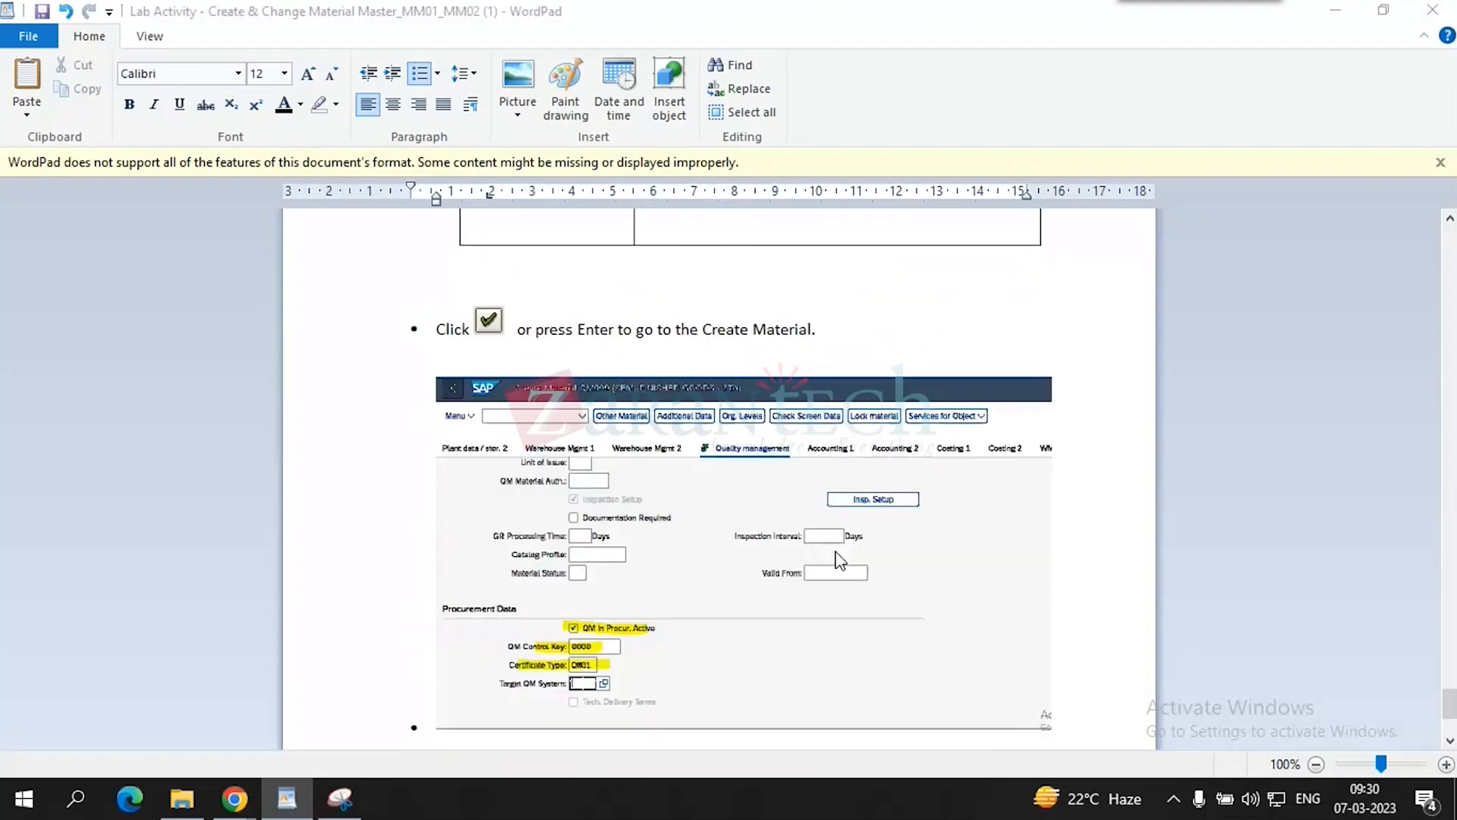
key("ctrl+s")
left_click(908, 216)
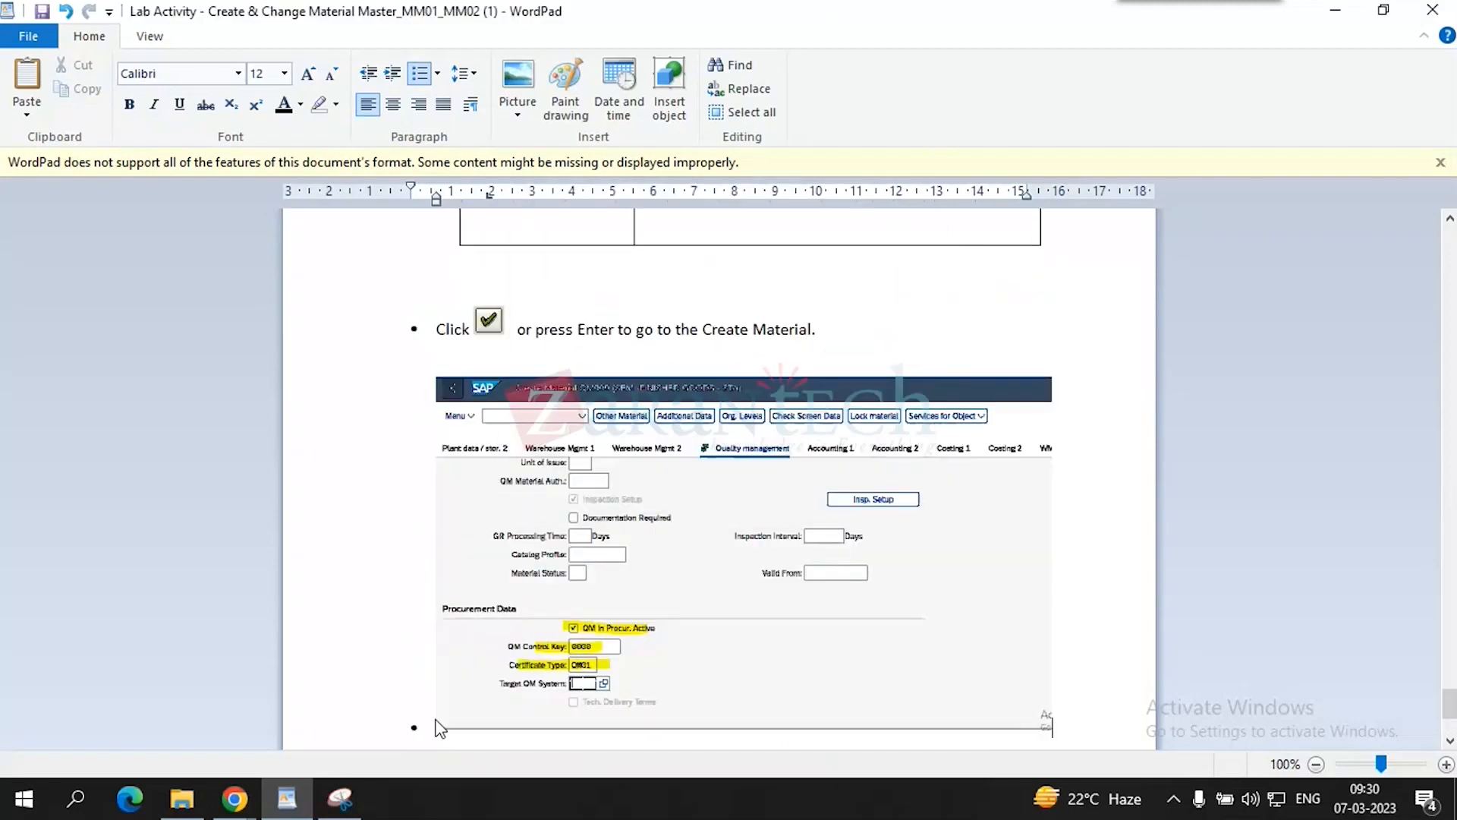
- Save material QM009 and accept the certificate-type warning
mouse_move(235, 797)
left_click(234, 732)
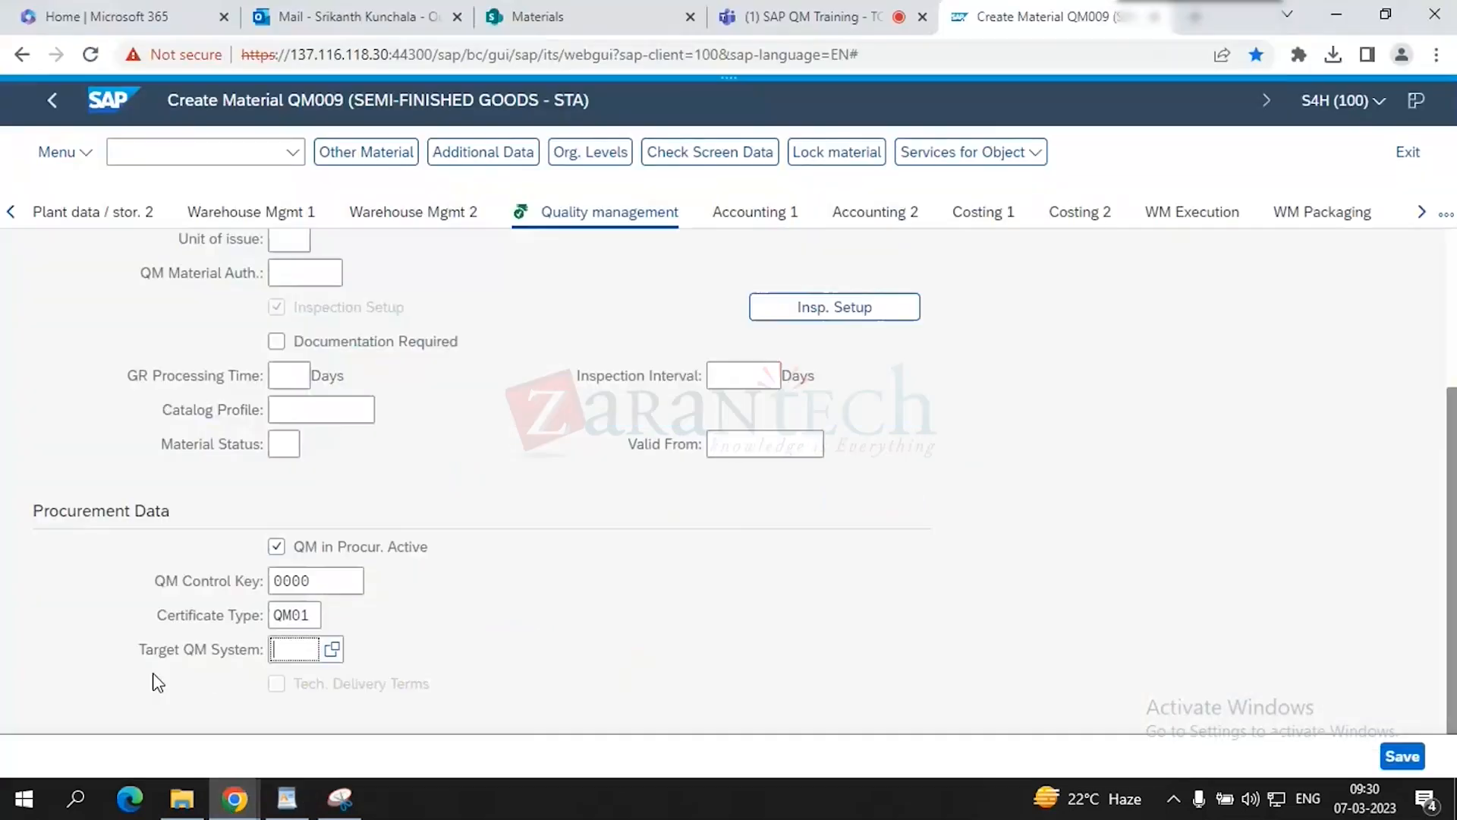
scroll(878, 488, "up", 3)
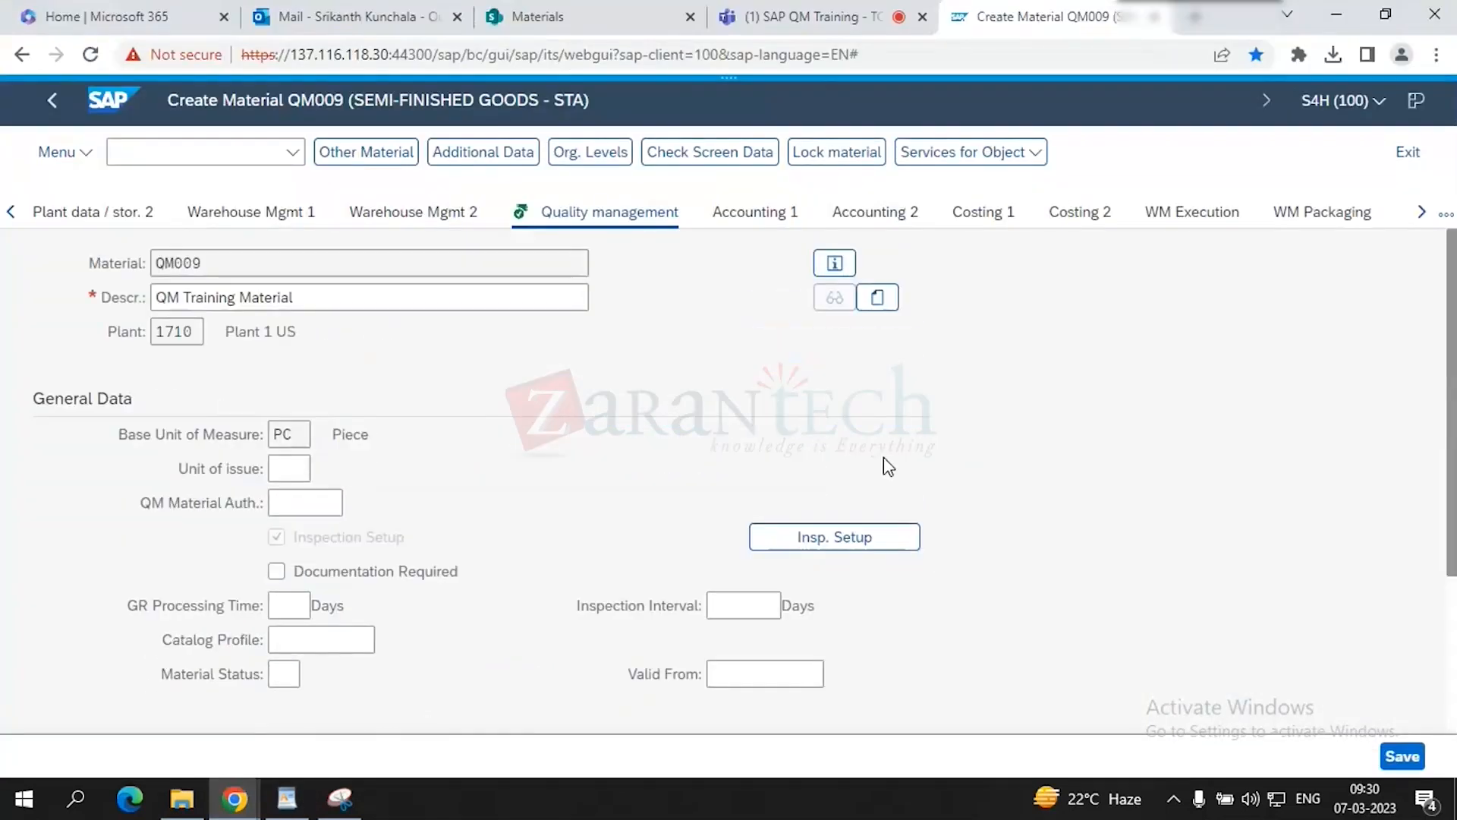
scroll(1169, 629, "down", 1)
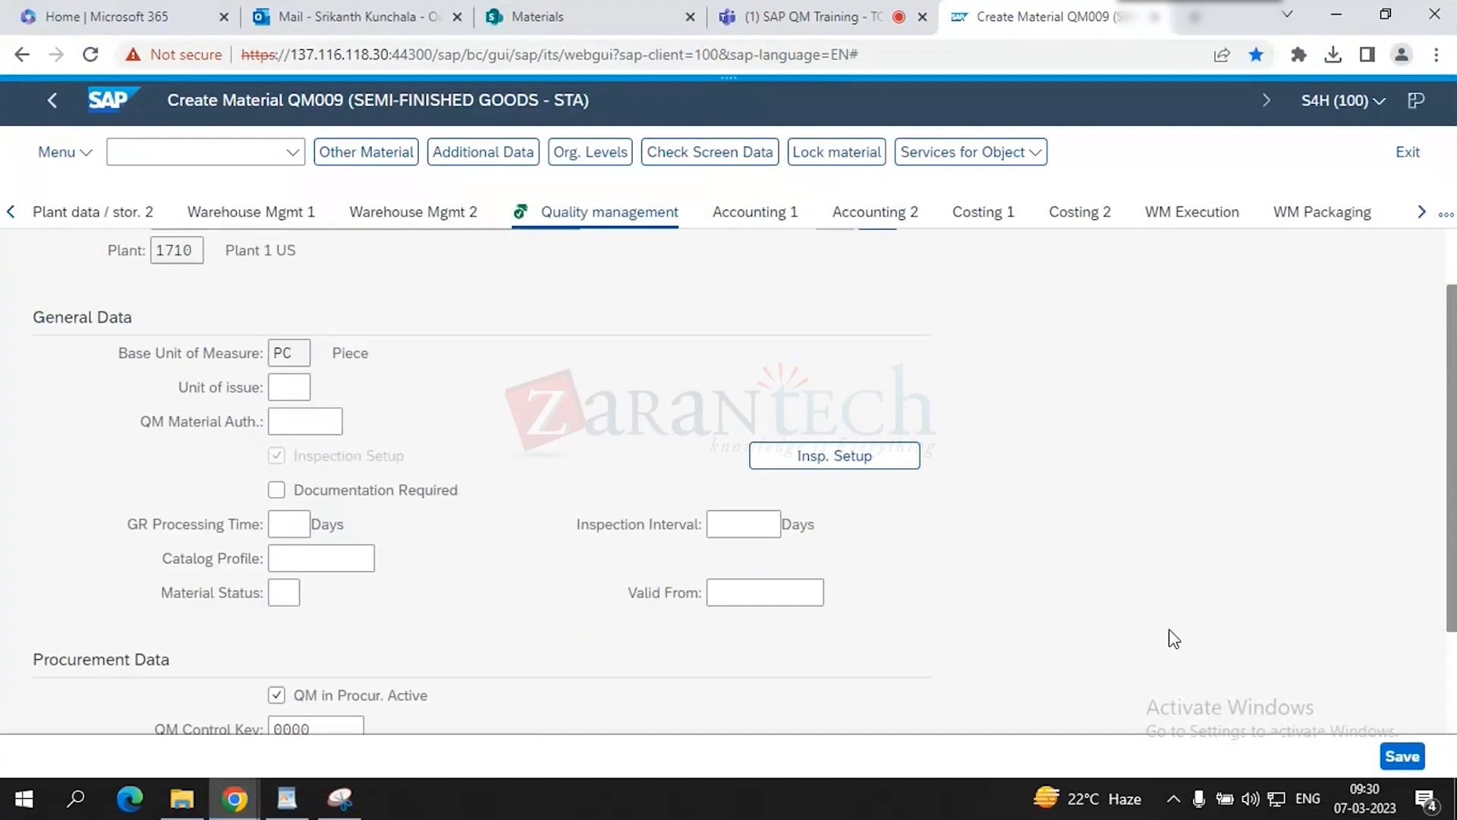
scroll(1170, 630, "down", 2)
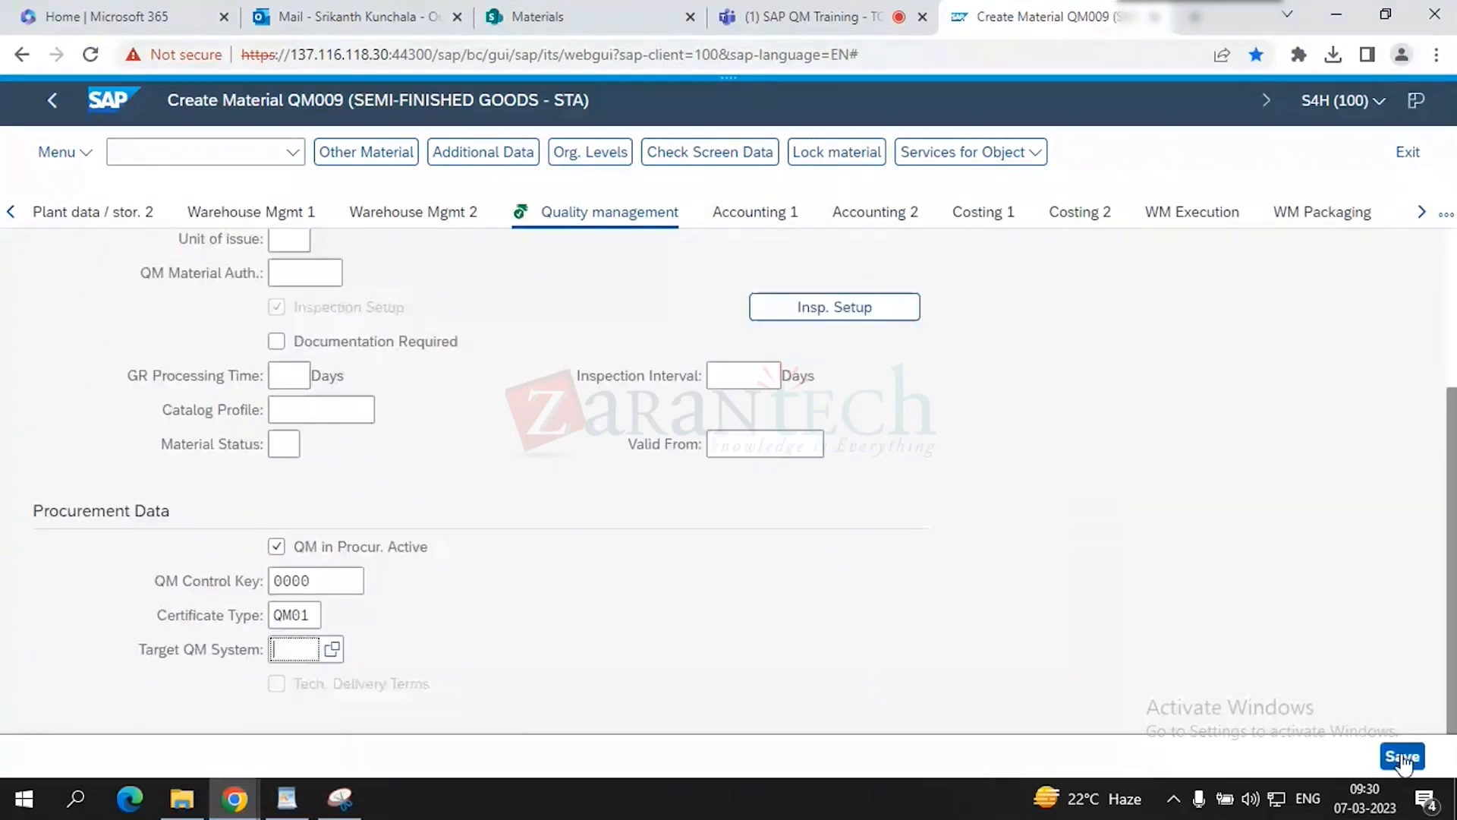
left_click(1402, 757)
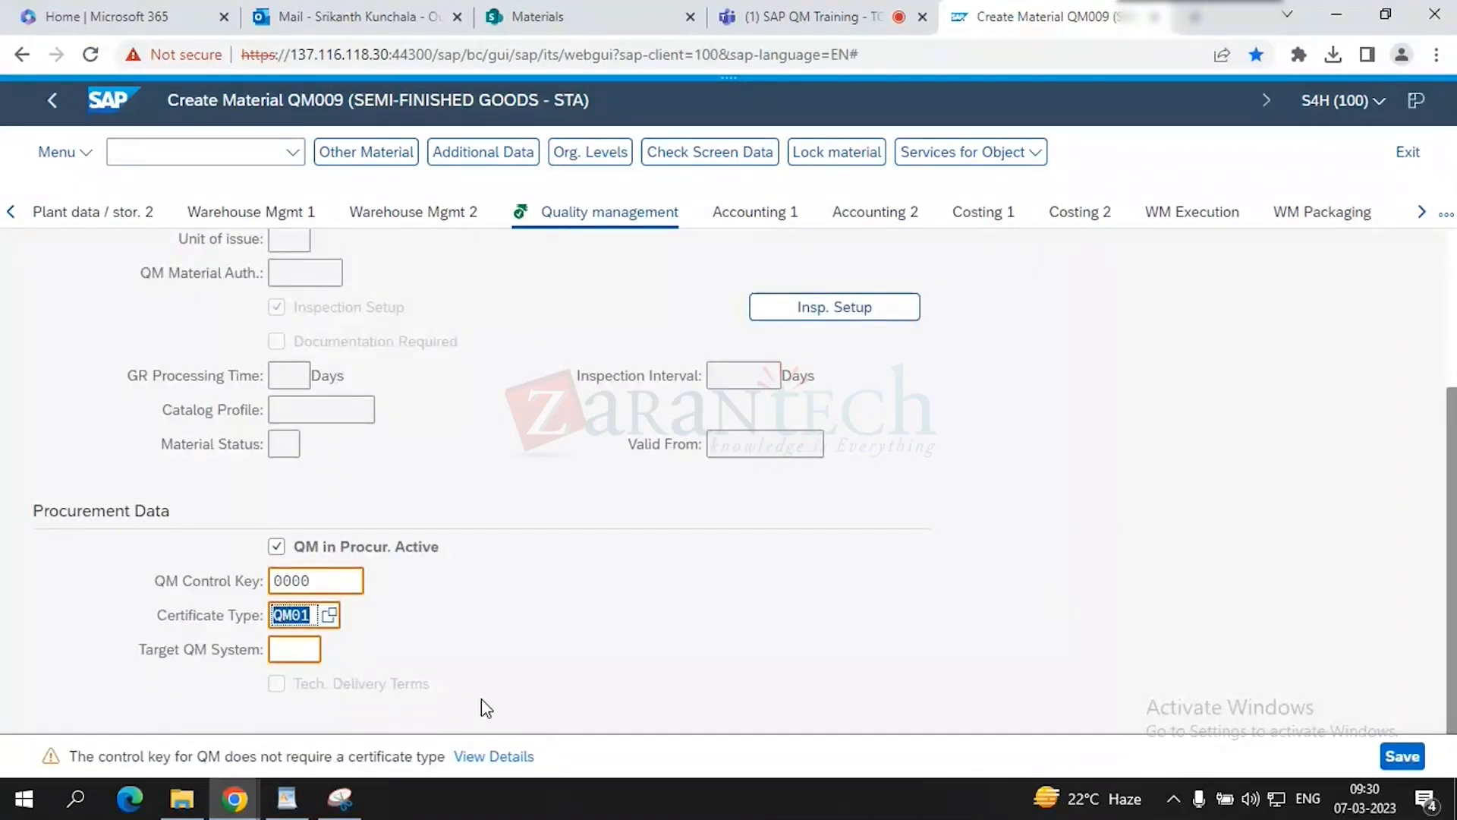
key("Return")
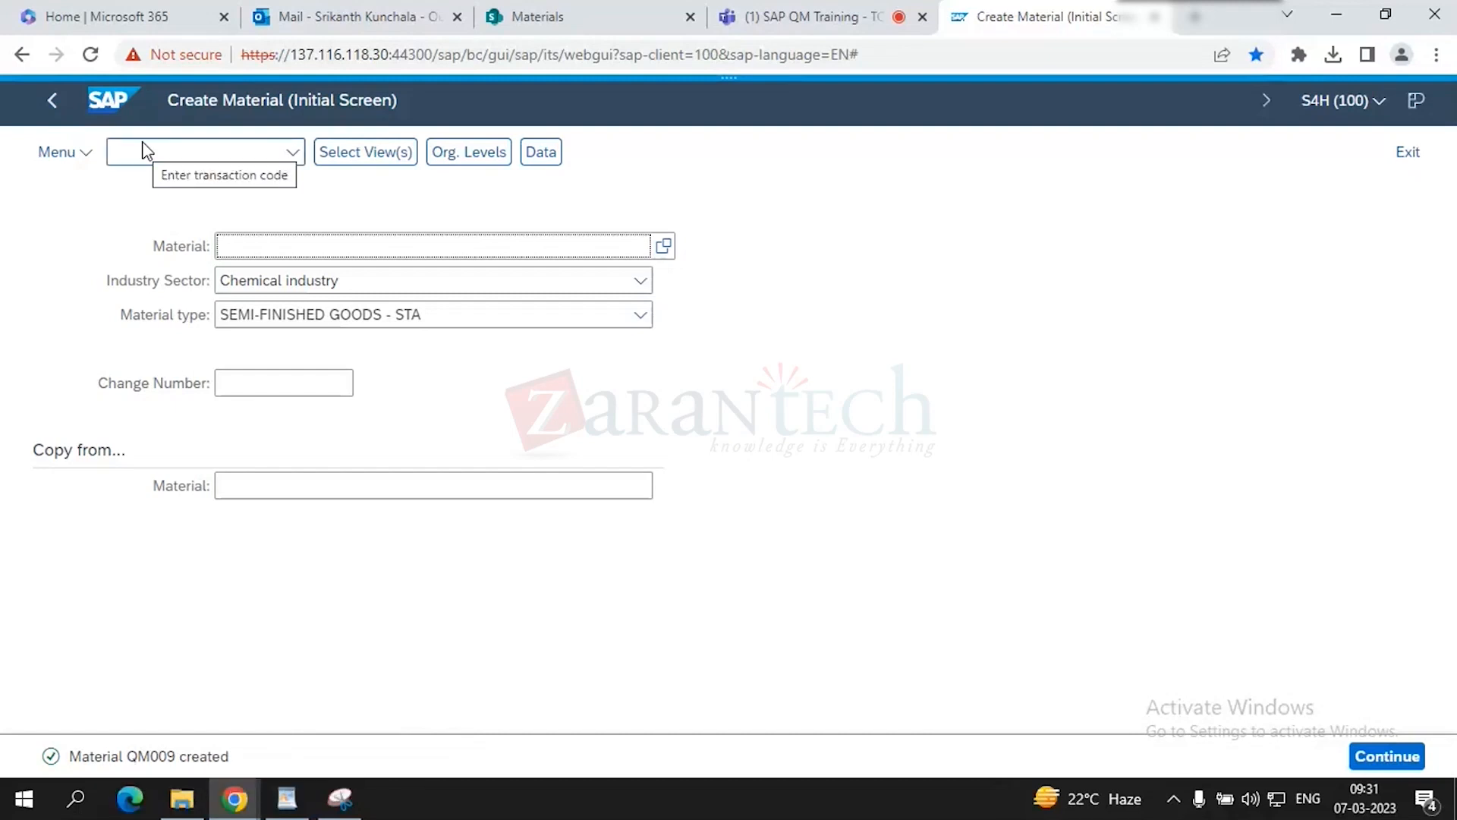
- Run /nmm03 for QM009 and select the Quality Management view
left_click(157, 157)
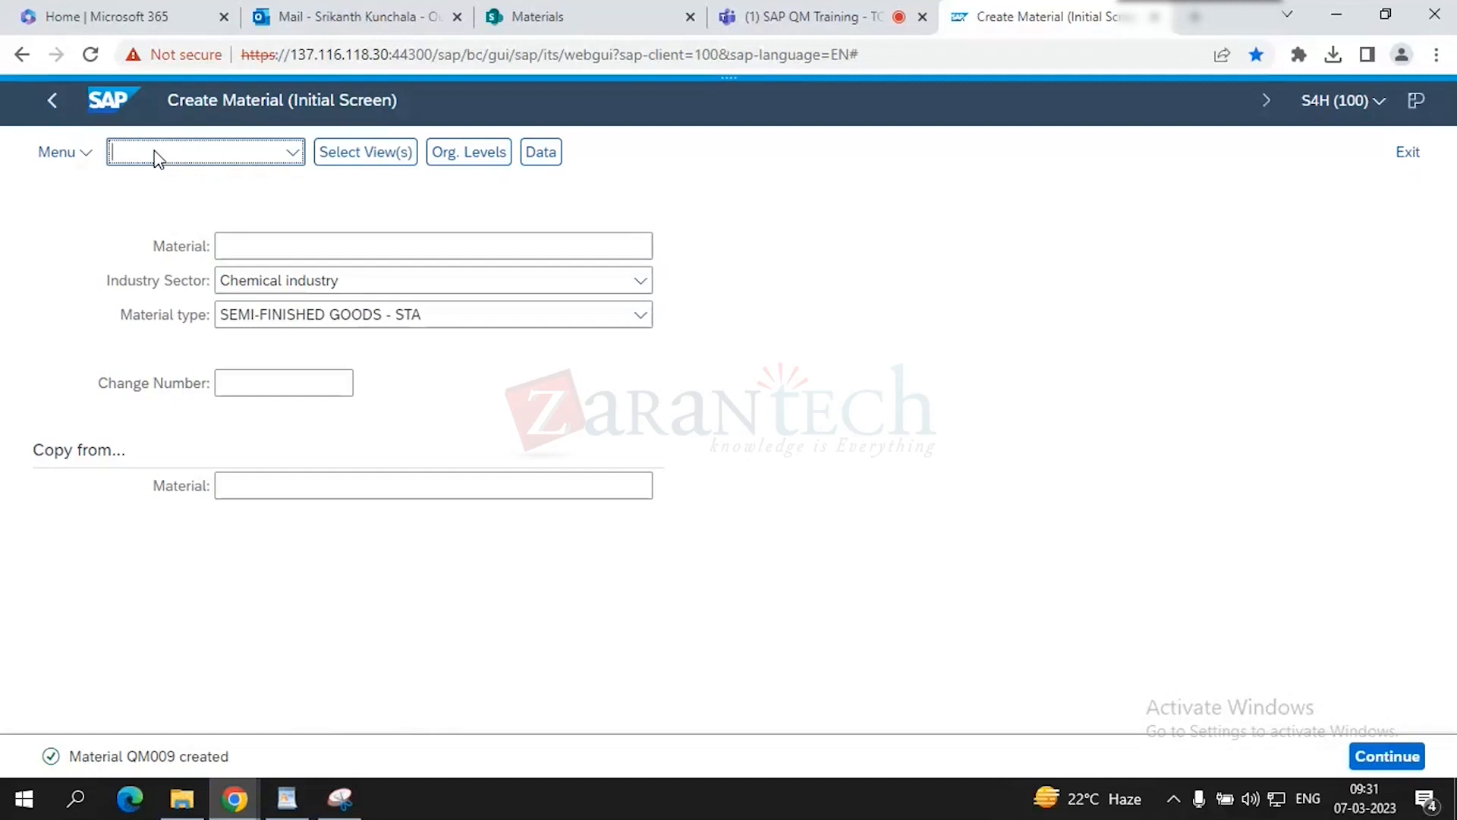
type("/nmm03")
key("Return")
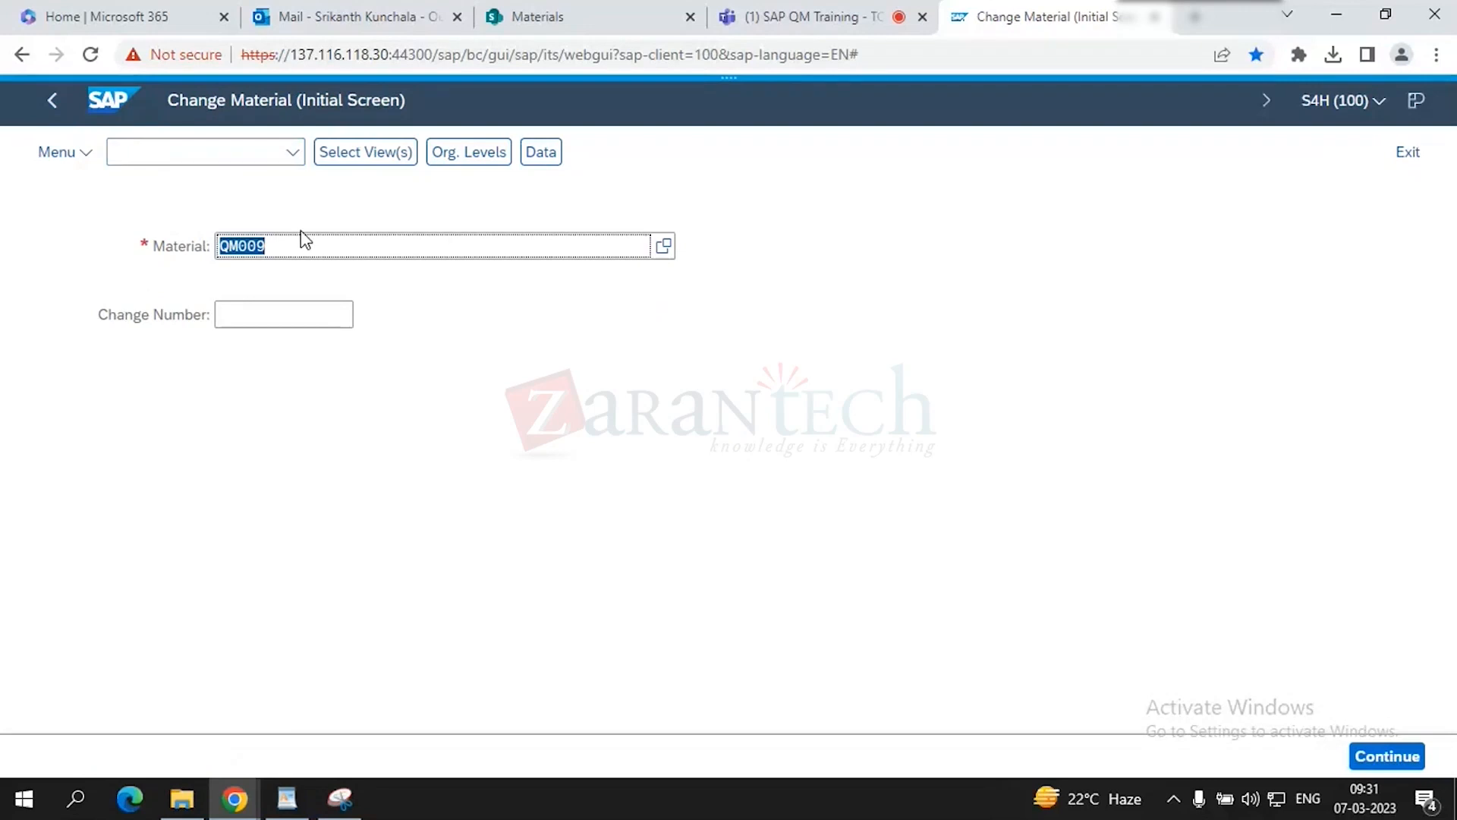
key("Return")
scroll(569, 440, "down", 3)
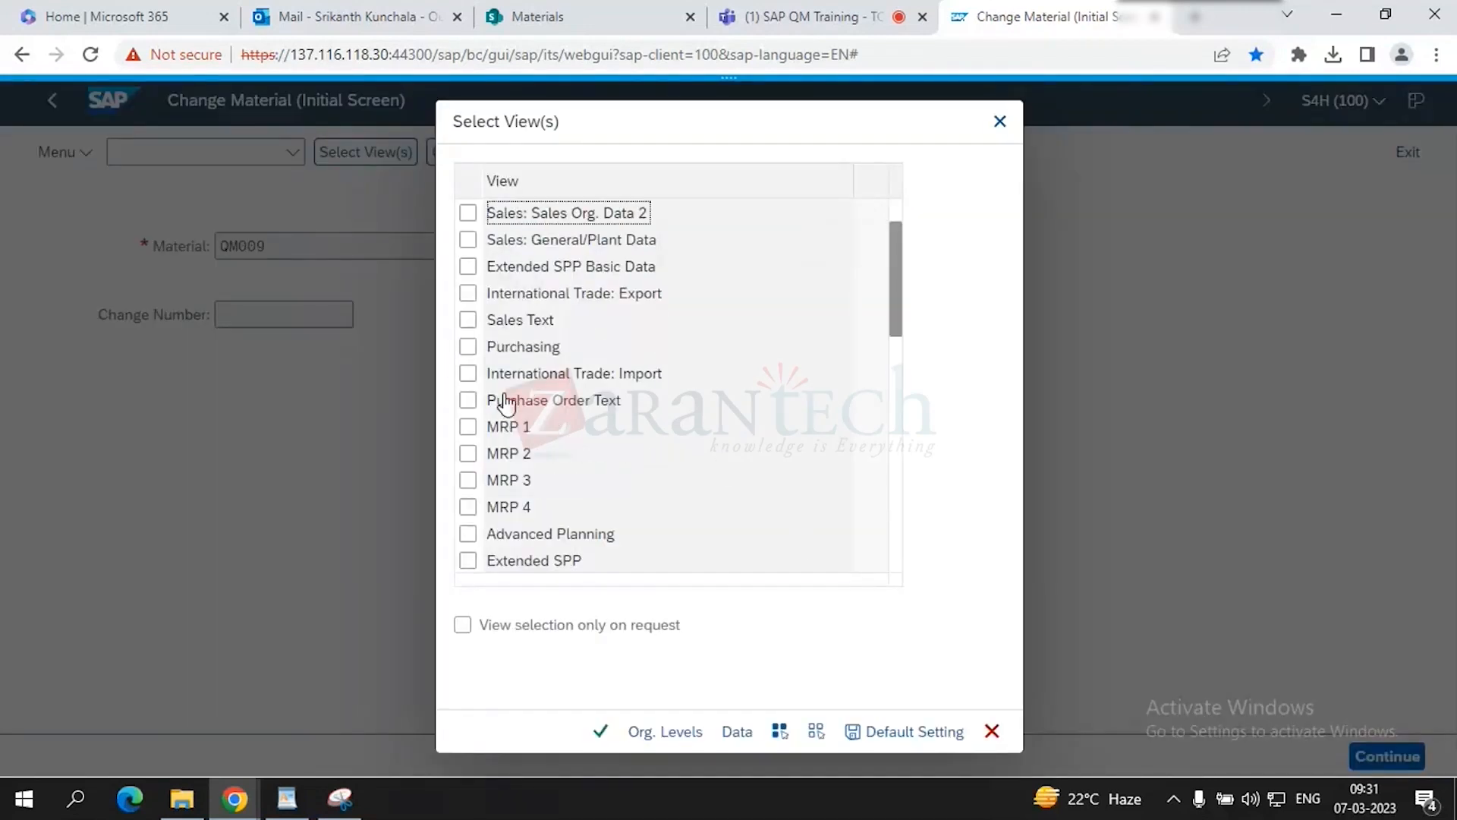
scroll(577, 550, "down", 3)
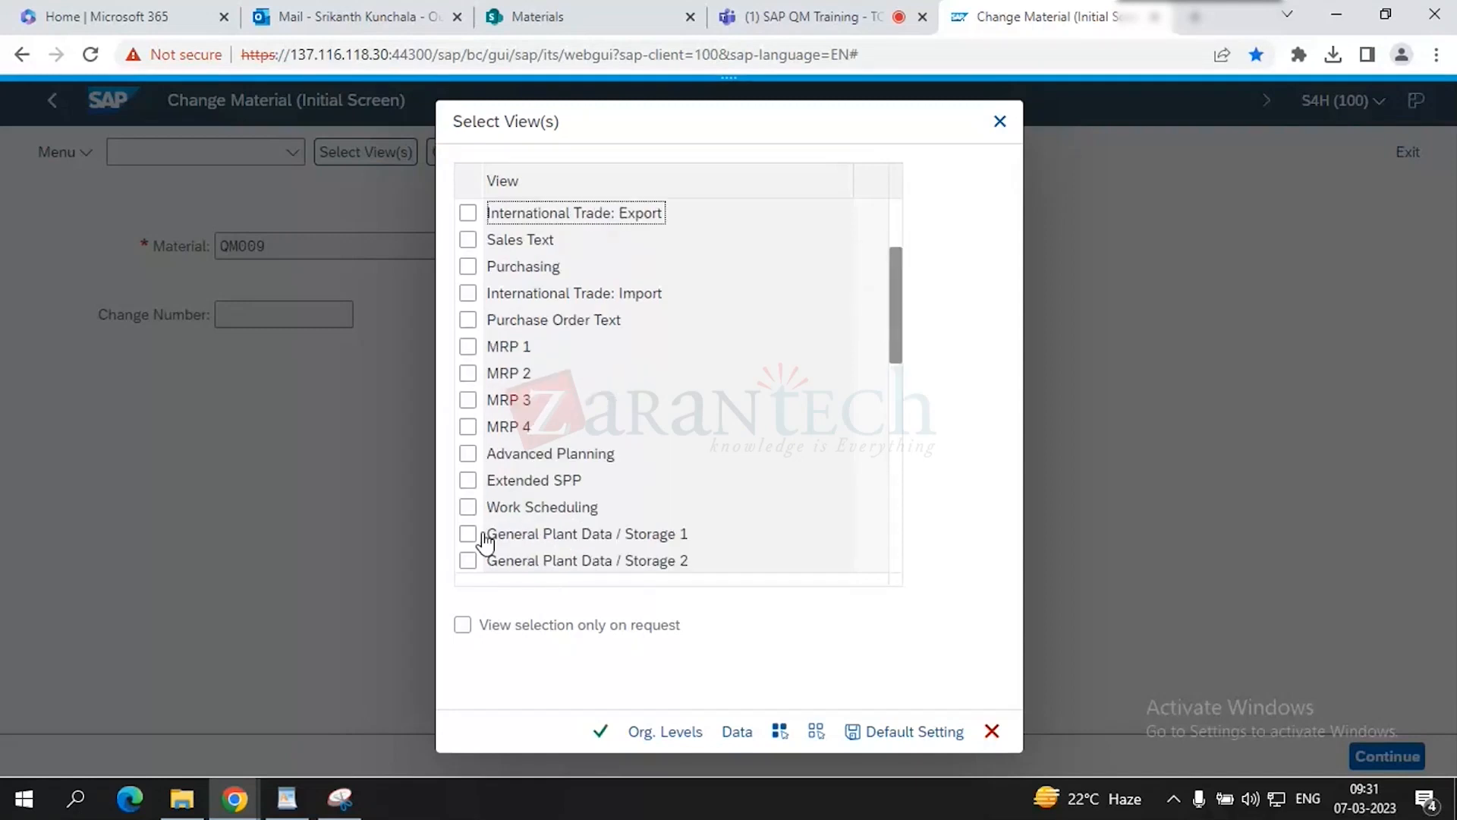
scroll(517, 531, "down", 5)
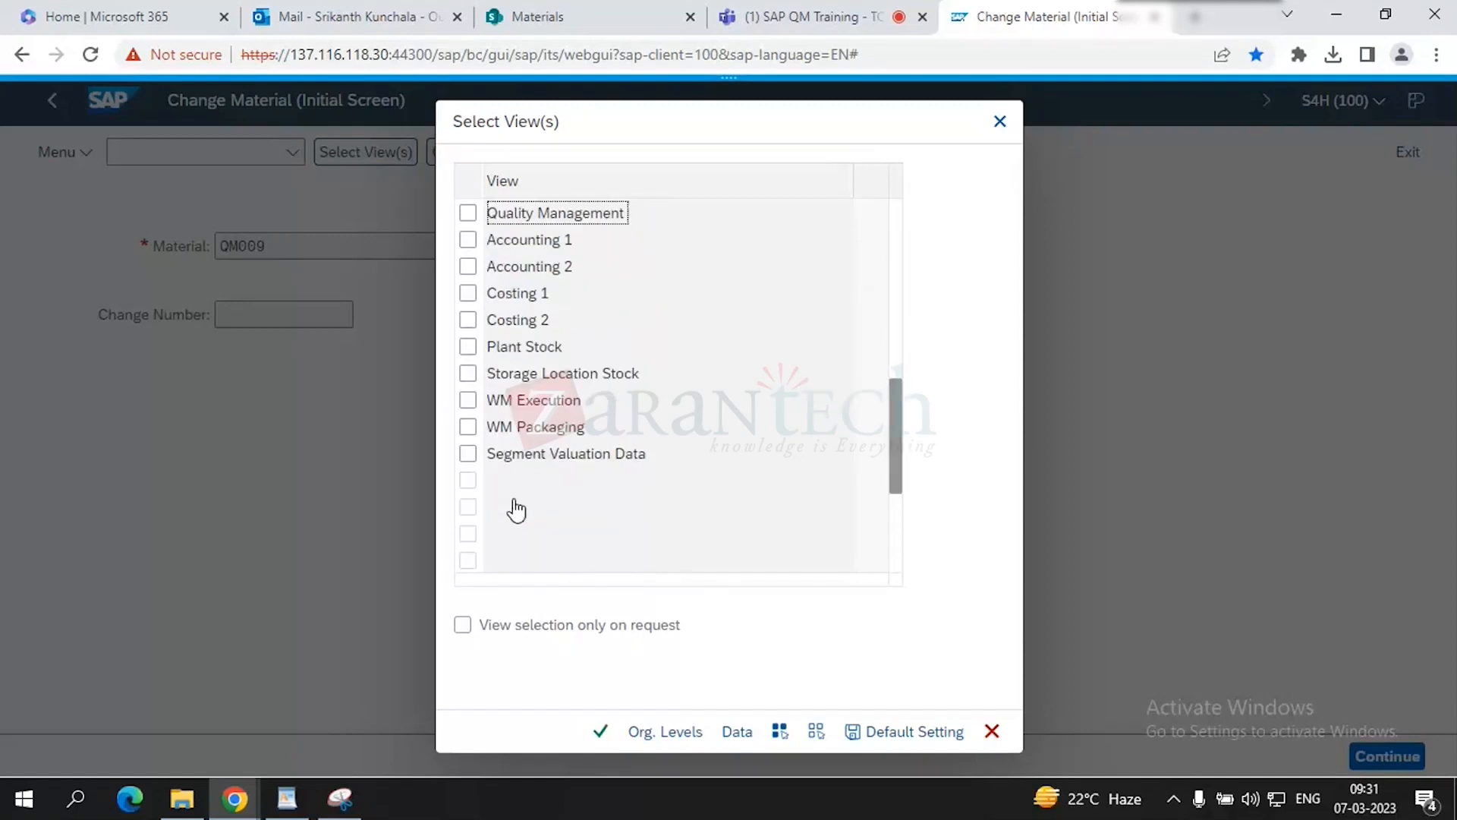
left_click(468, 213)
left_click(599, 731)
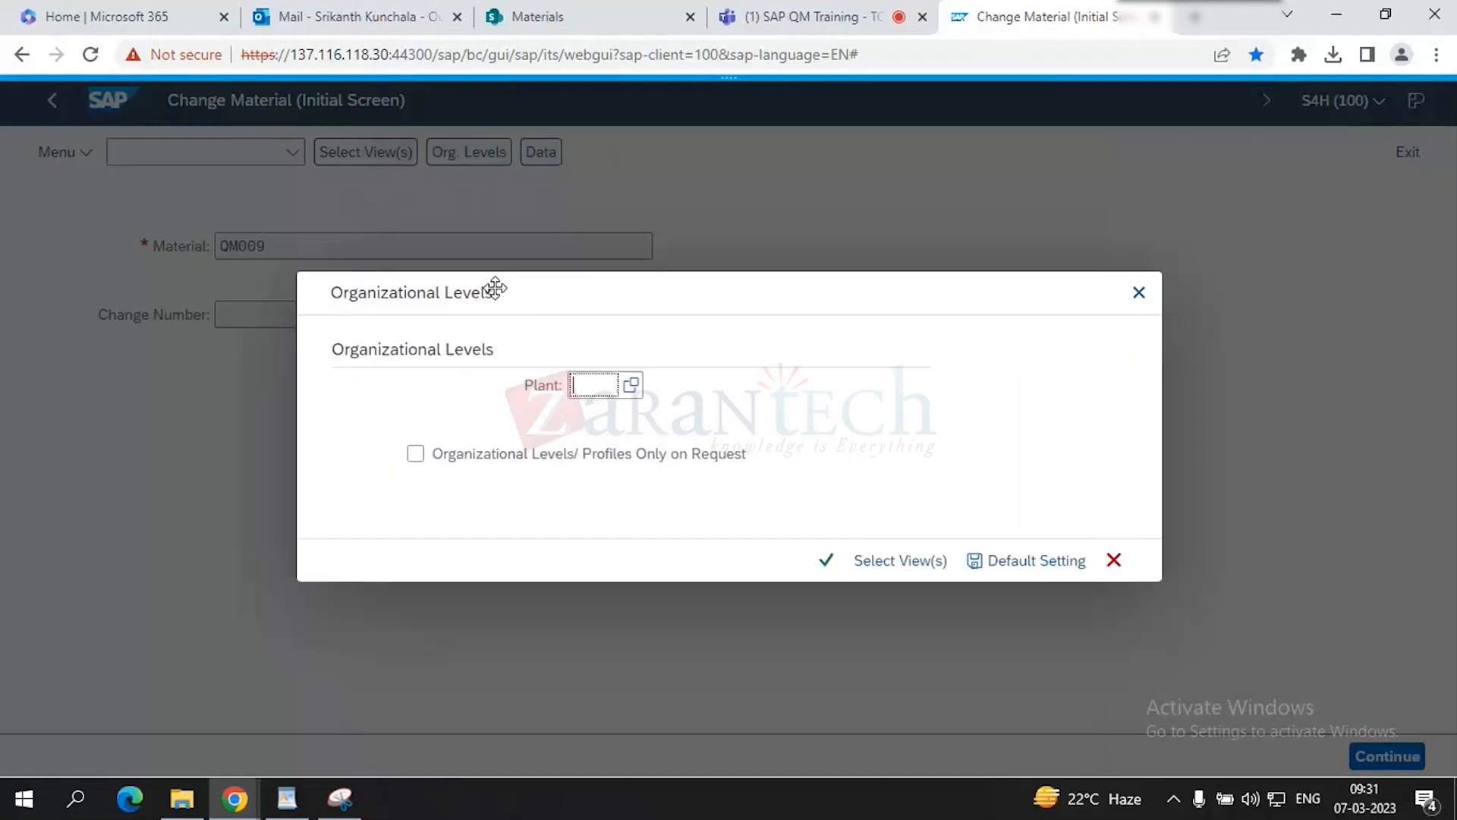
- Choose plant 1710 and open the material
left_click(590, 385)
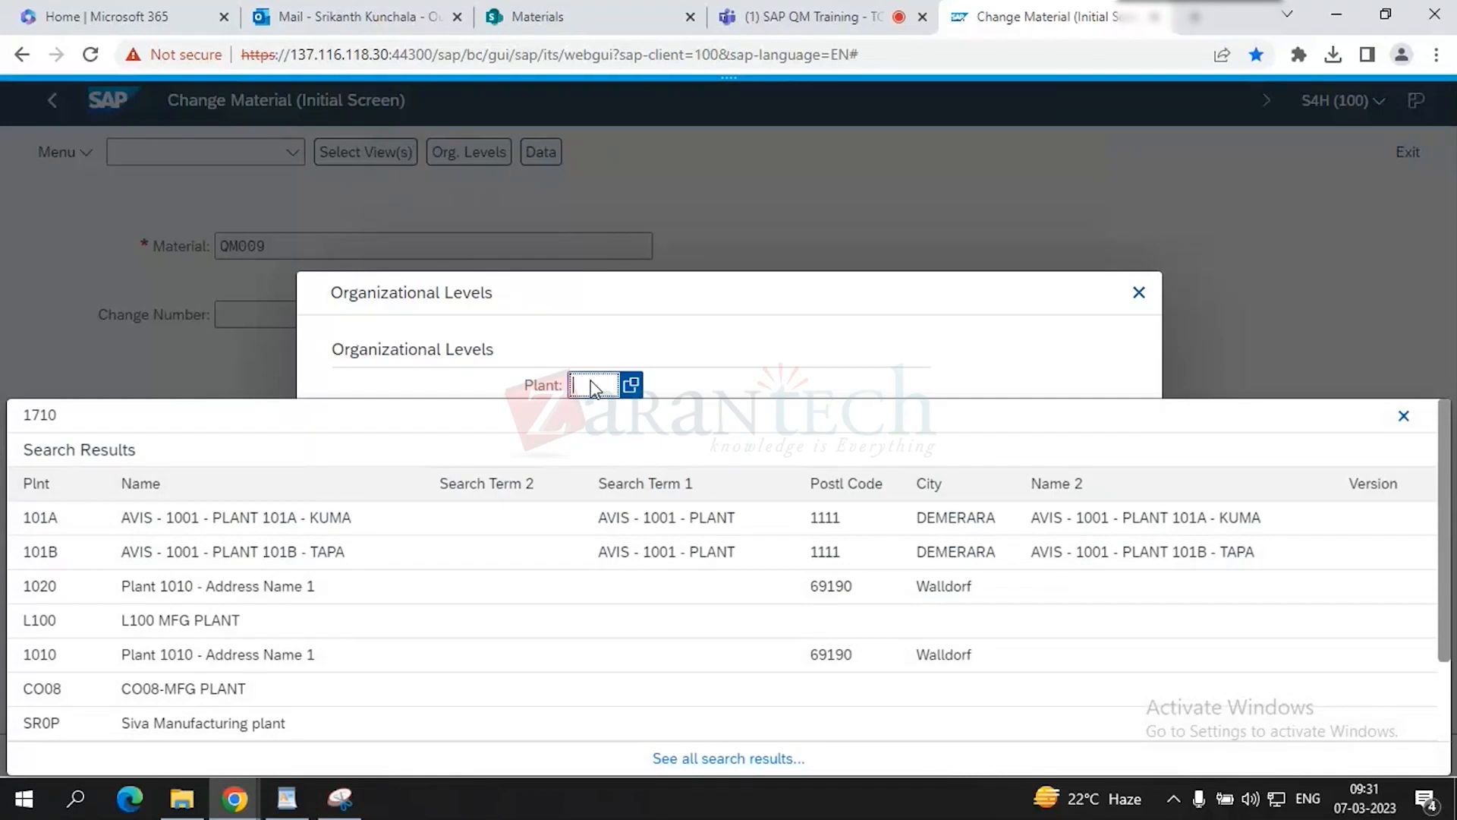
left_click(591, 382)
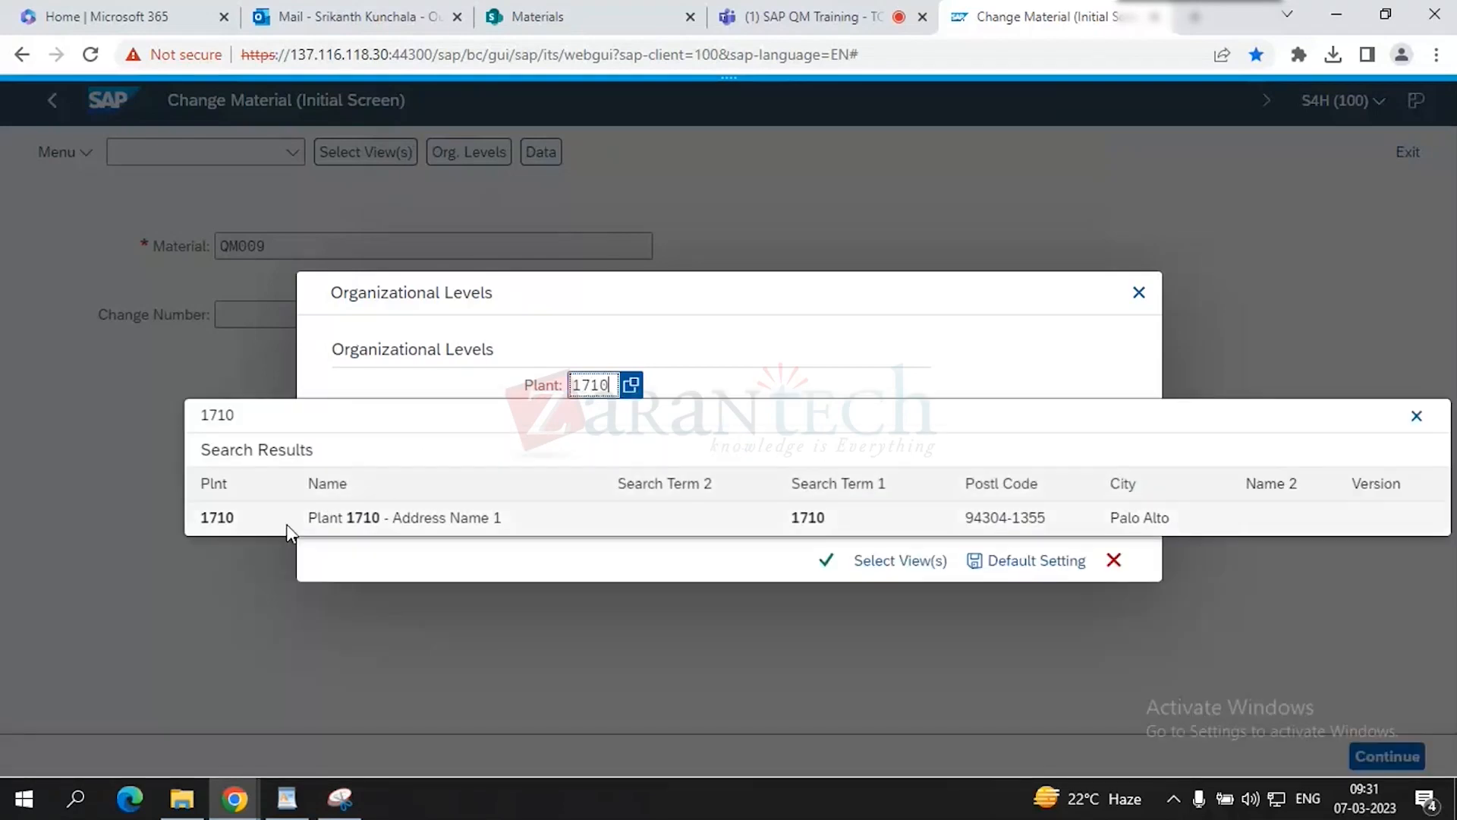
left_click(285, 524)
left_click(824, 558)
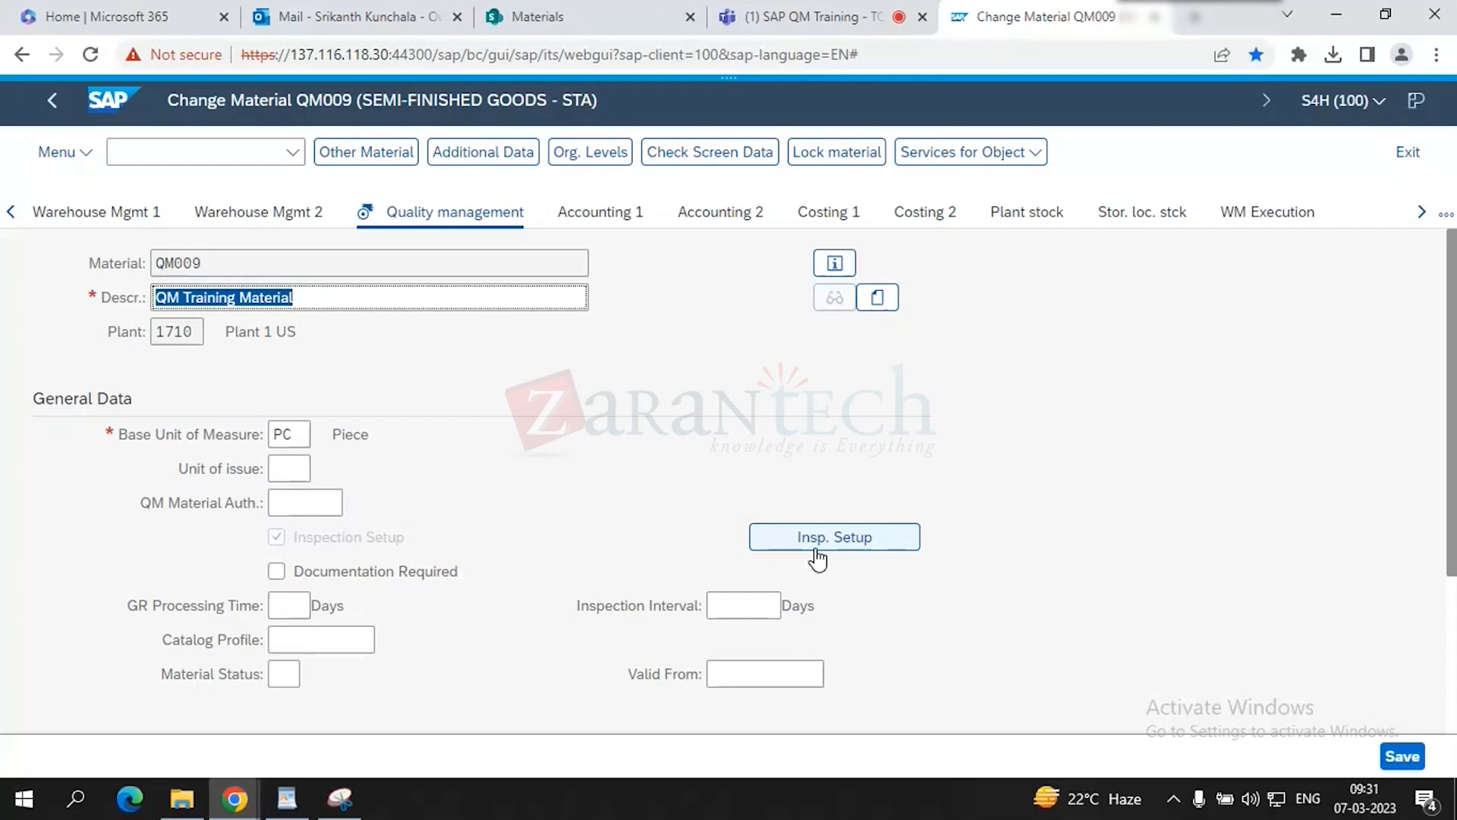
- Verify QM009's procurement data shows control key 0000 and certificate QM01, then switch to Teams
scroll(650, 595, "down", 3)
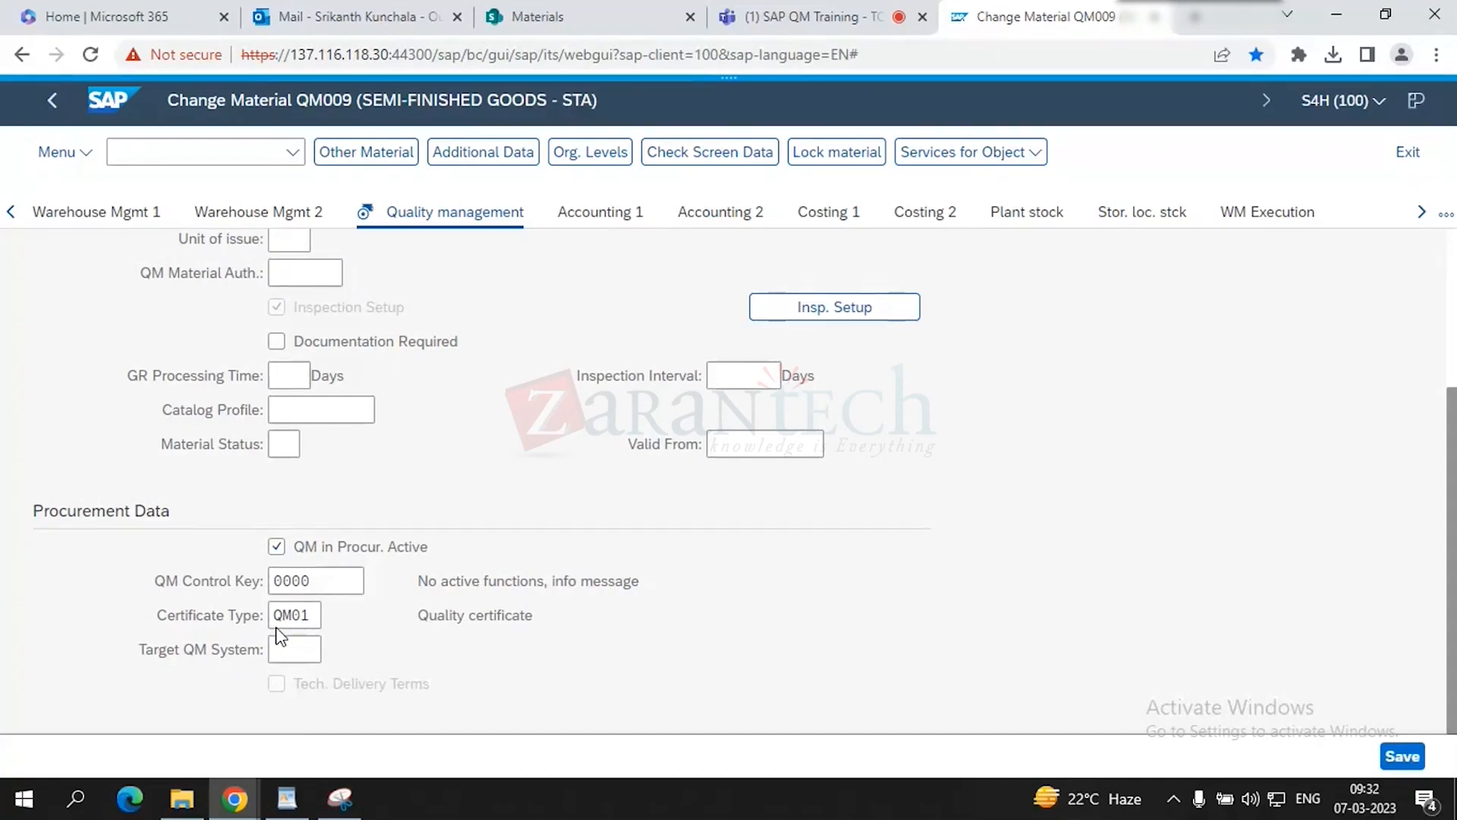
left_click(778, 9)
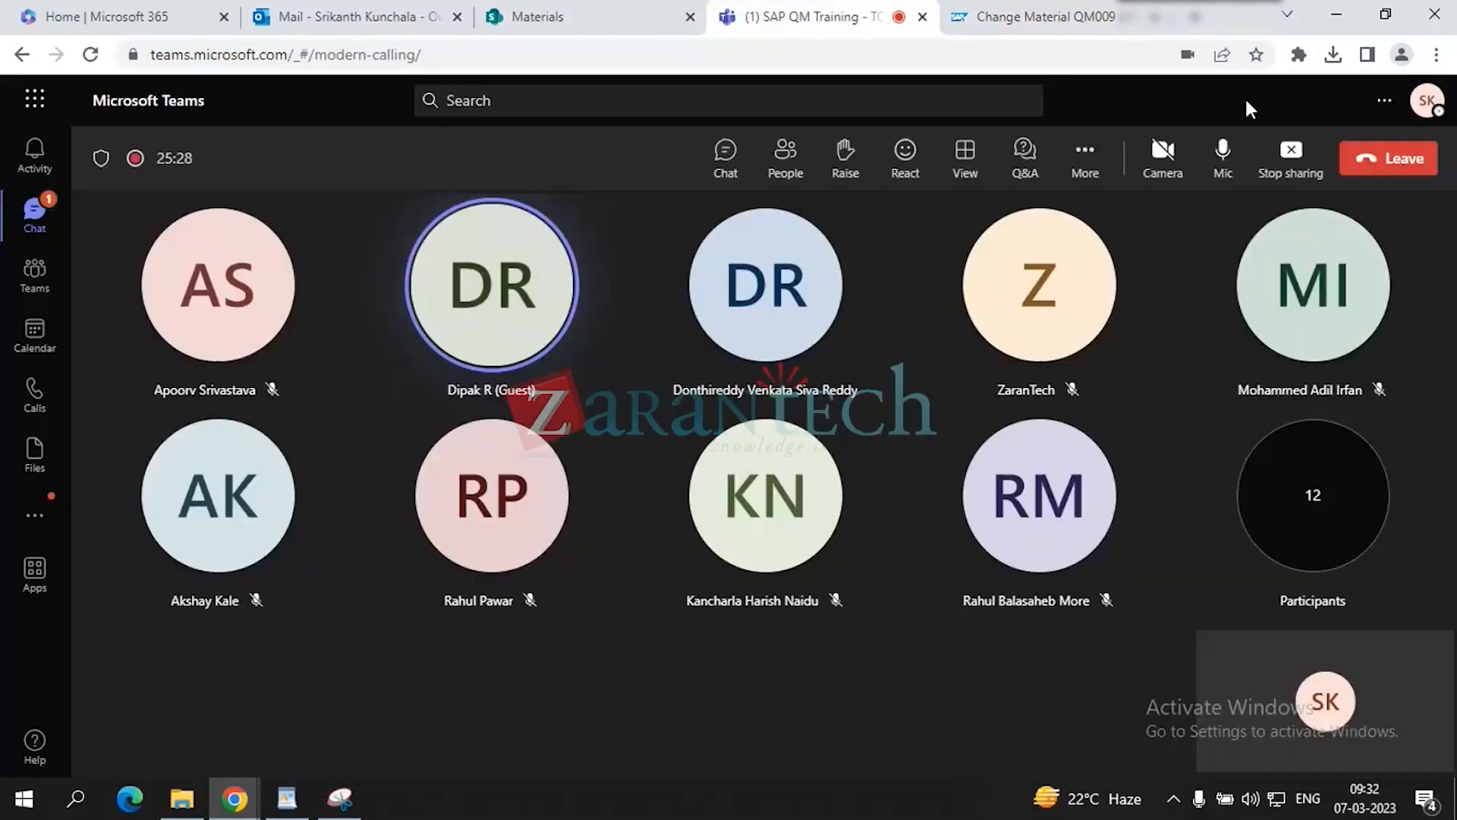
- End the screen share from the Teams meeting toolbar
left_click(1293, 156)
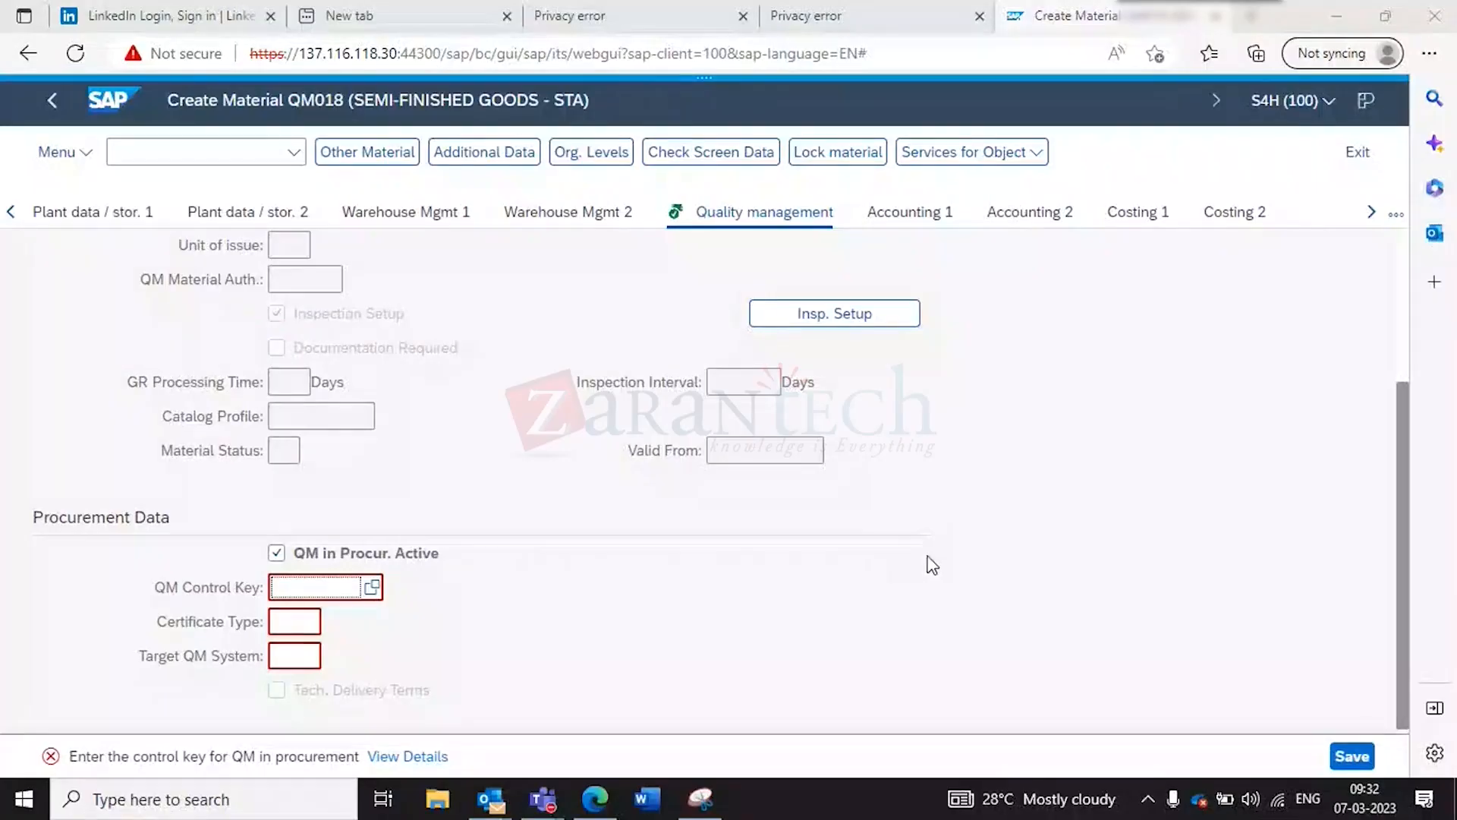
left_click(1290, 427)
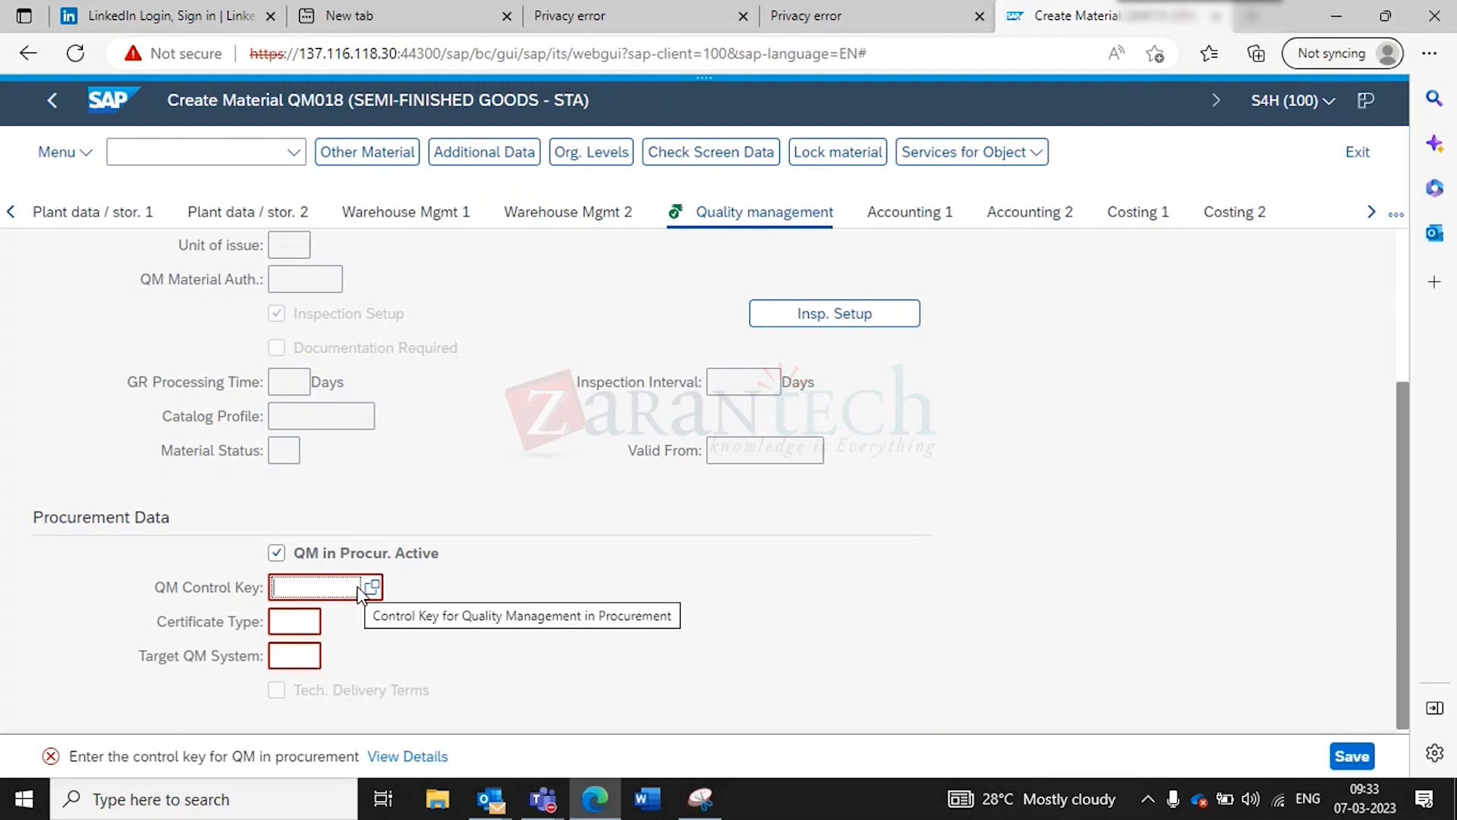
- Set QM018's certificate type to QM01 (Quality certificate) from the value list
type("000")
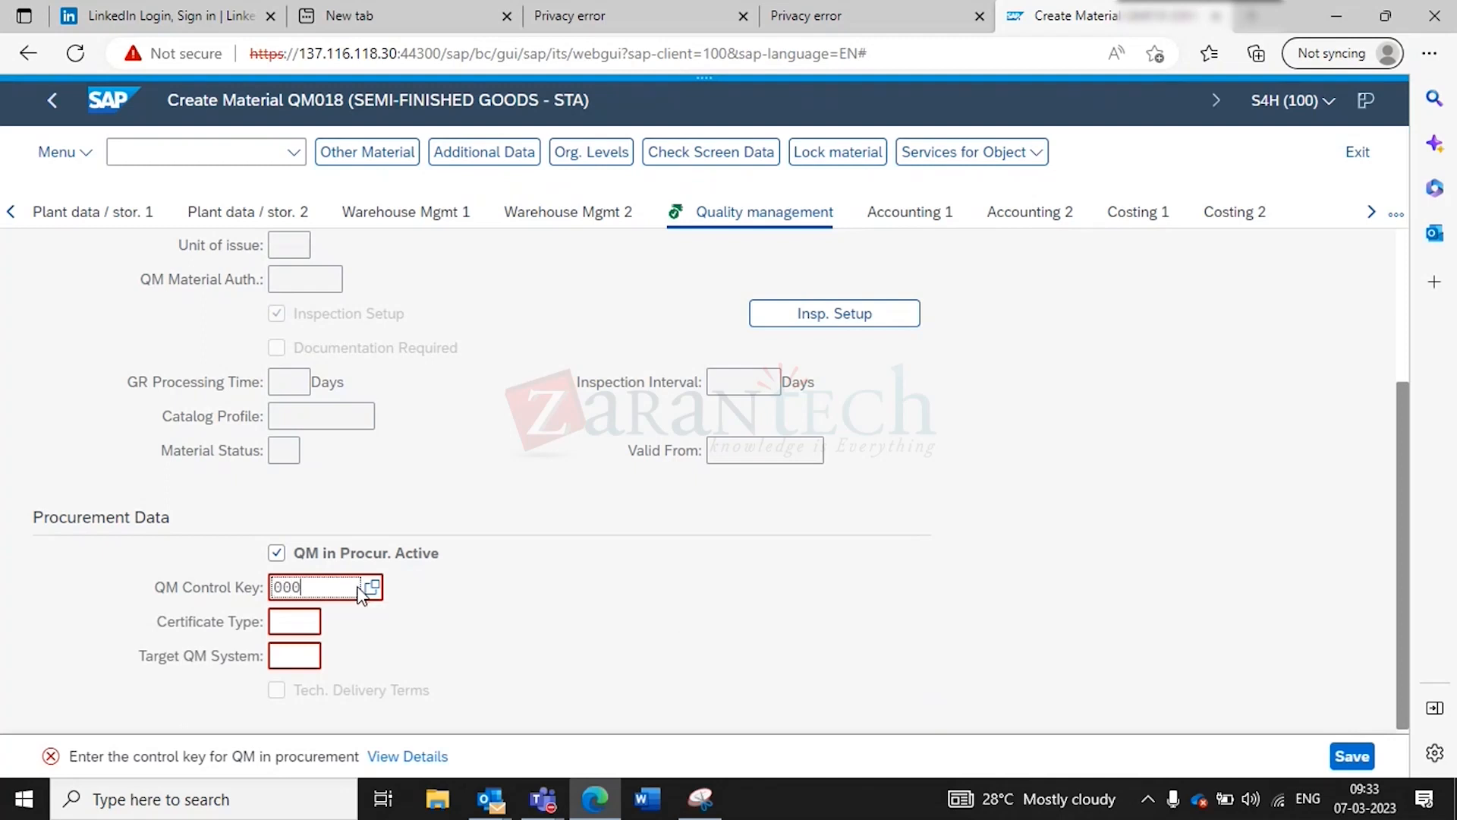
left_click(304, 622)
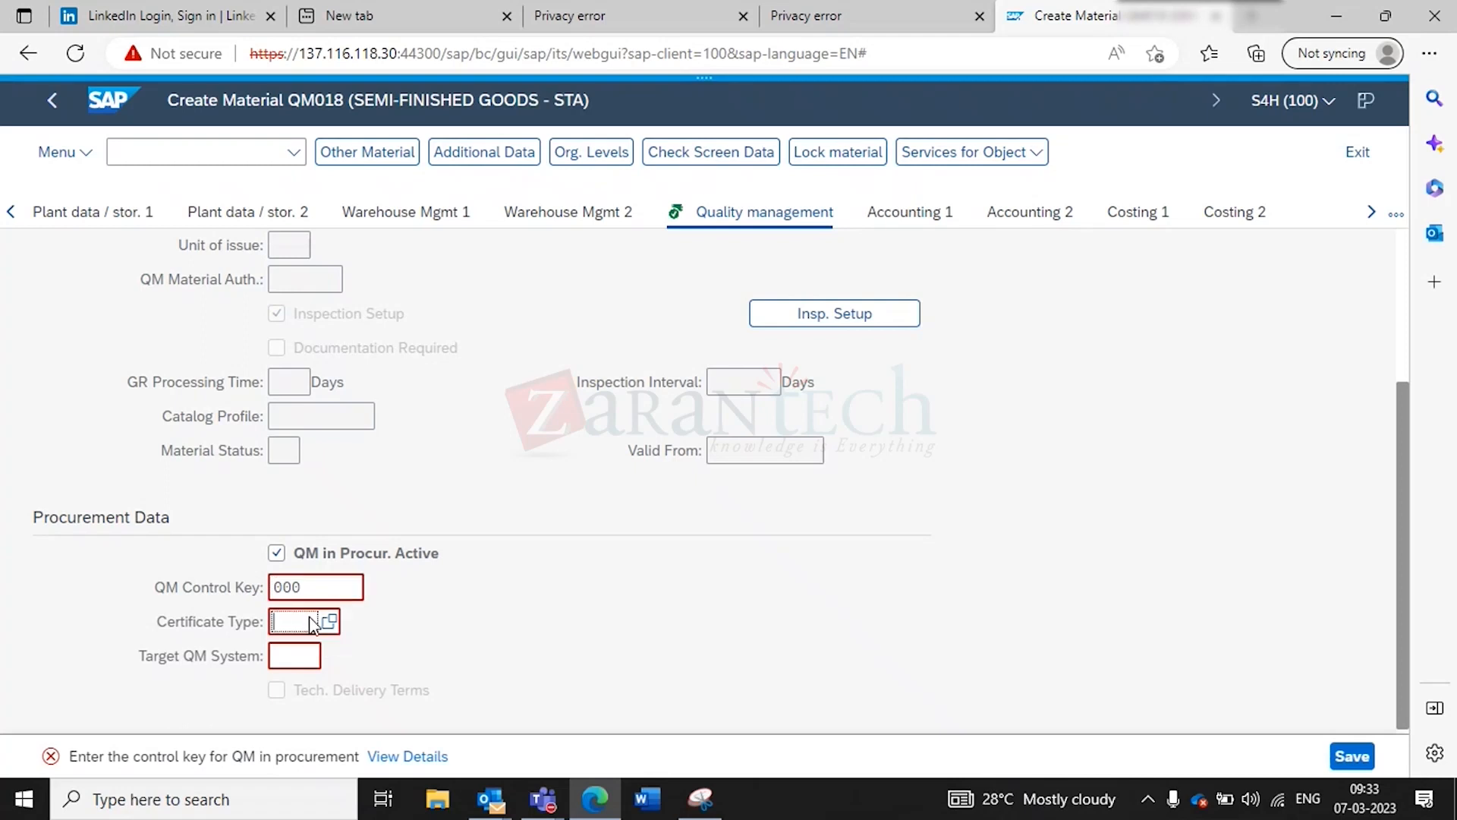
left_click(341, 618)
left_click(299, 622)
left_click(328, 623)
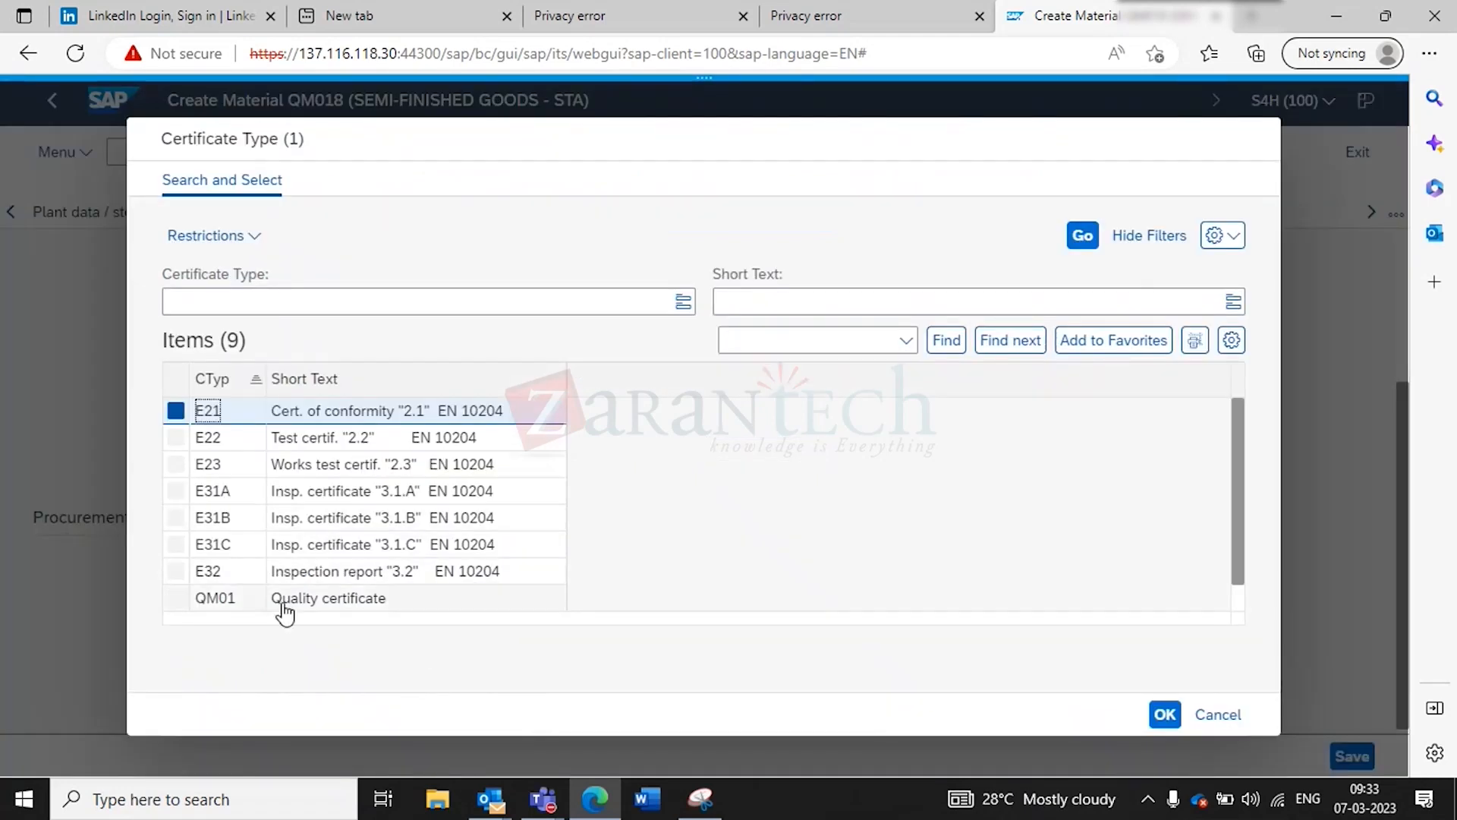
left_click(299, 601)
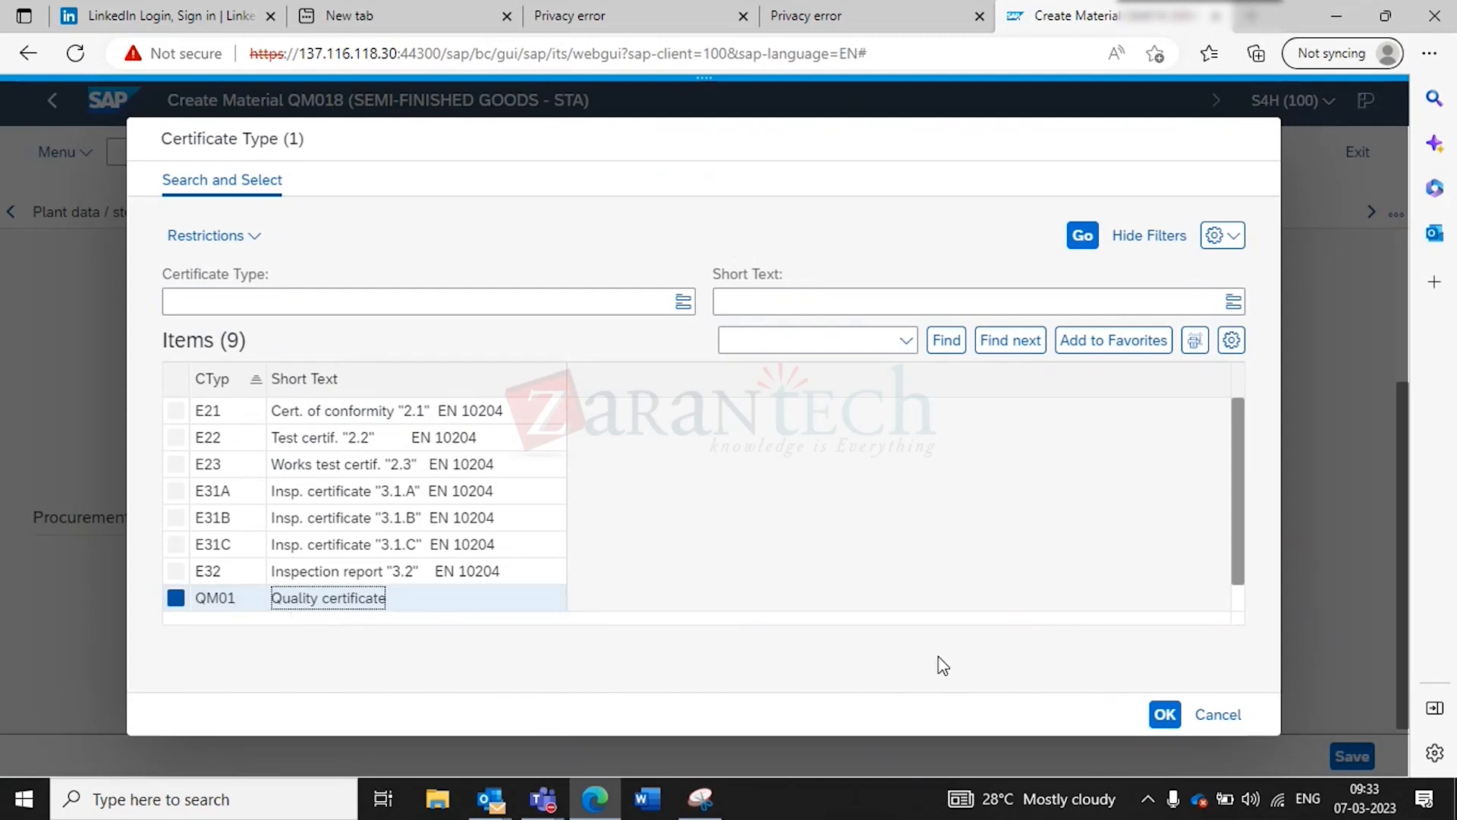
left_click(1161, 718)
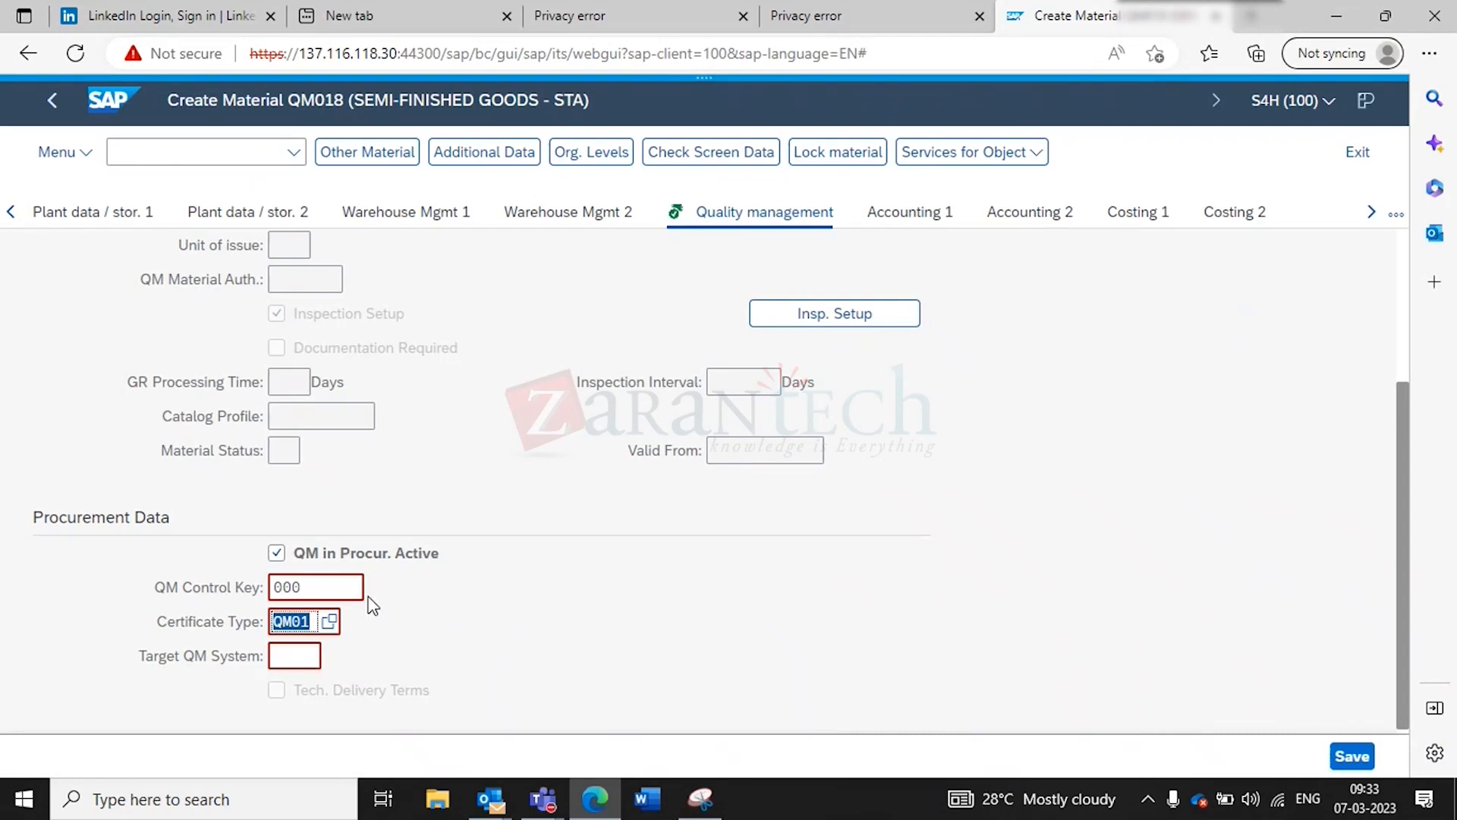
- Set the QM control key to 0000 from the value list
left_click(329, 588)
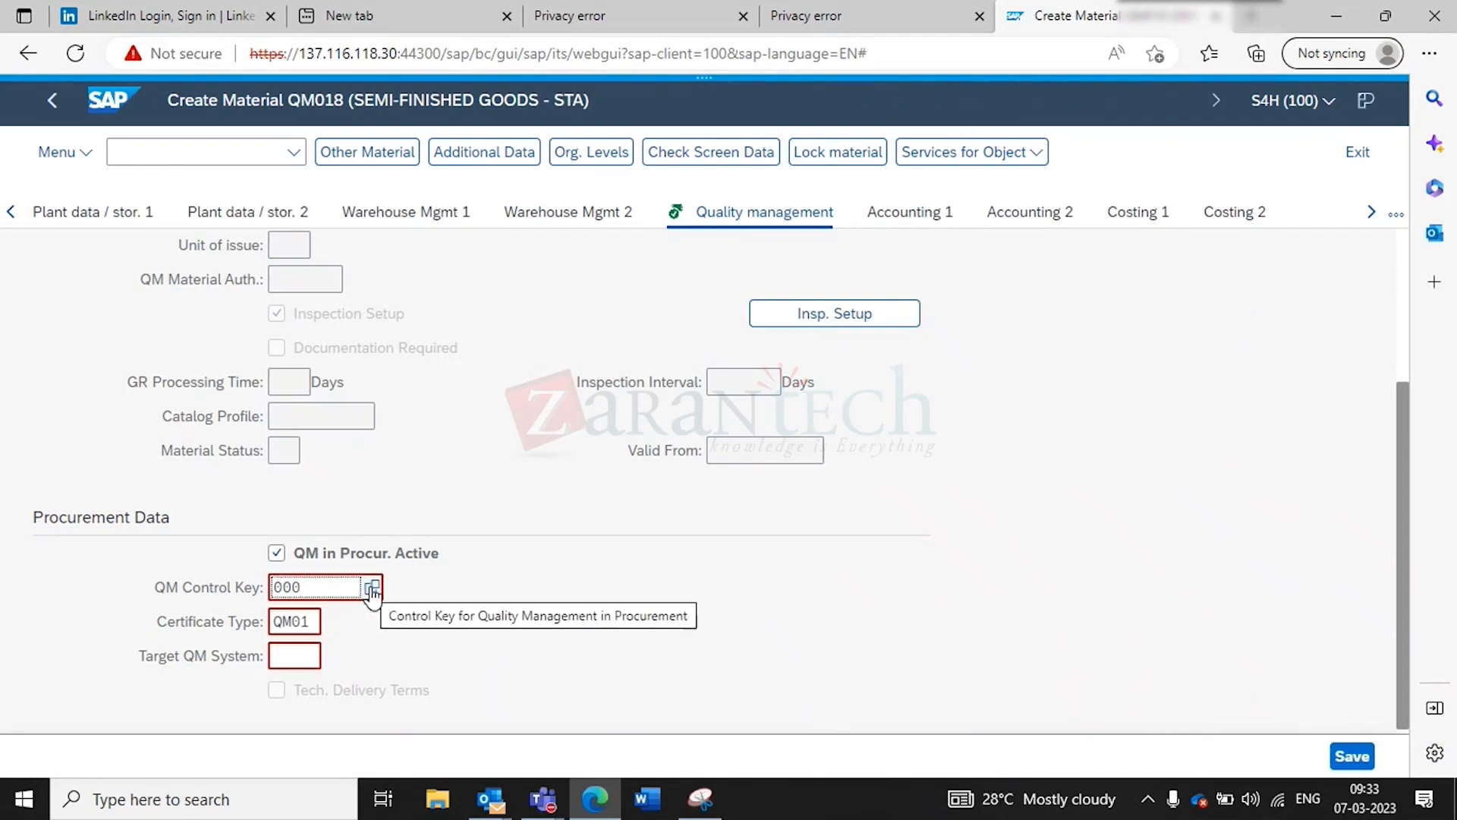
left_click(372, 588)
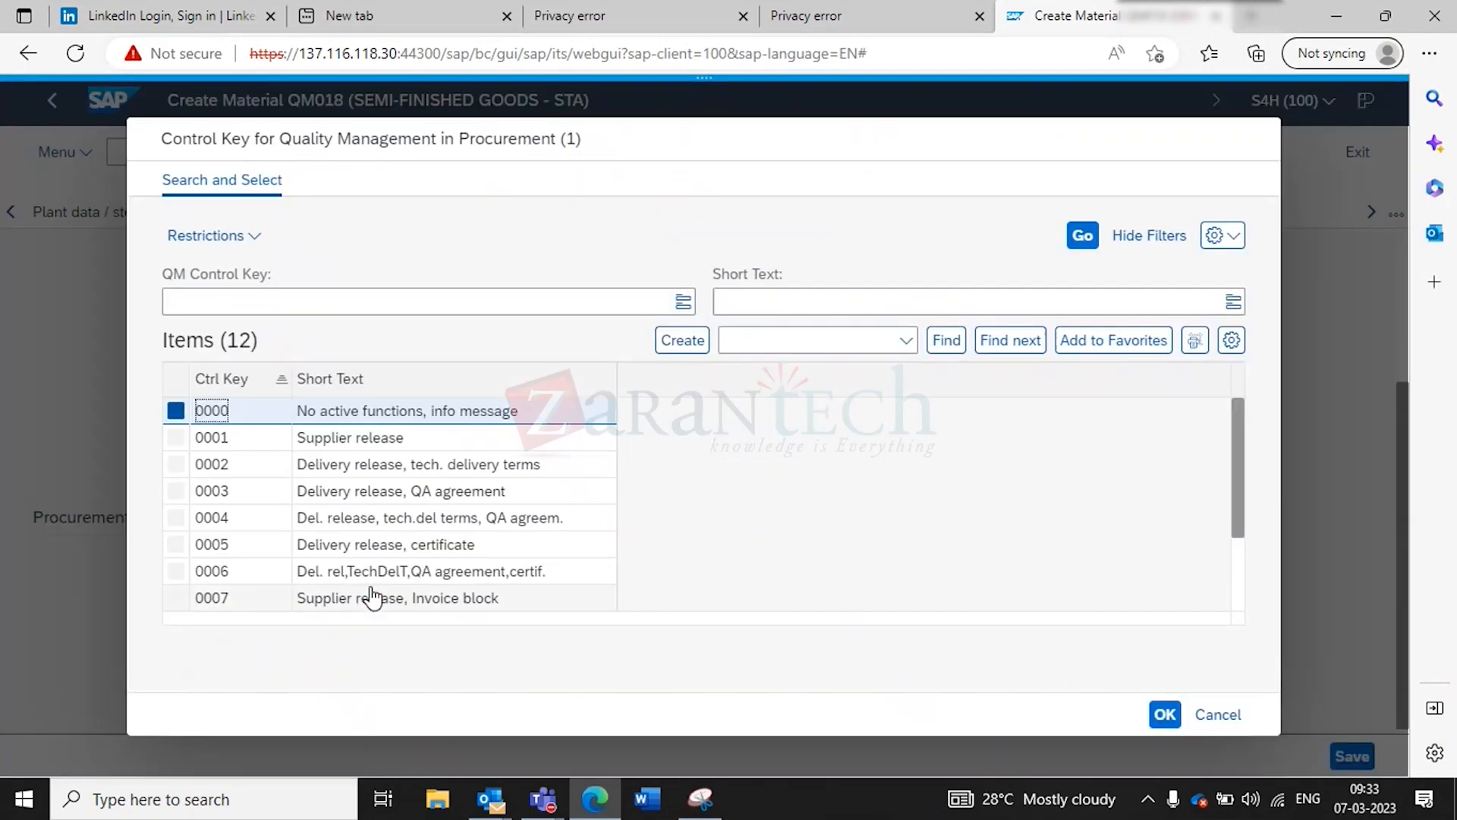
left_click(392, 422)
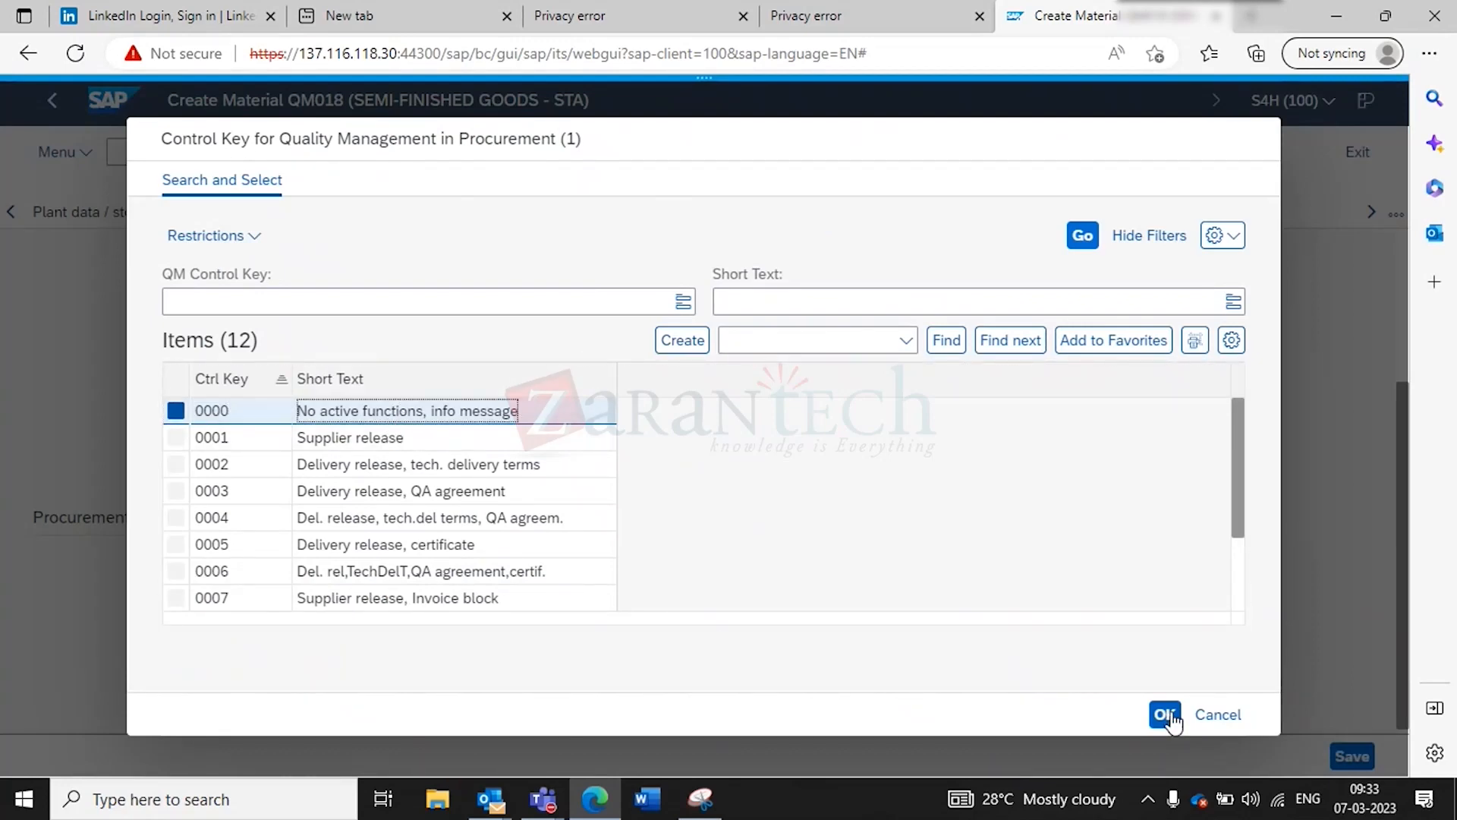
left_click(1166, 717)
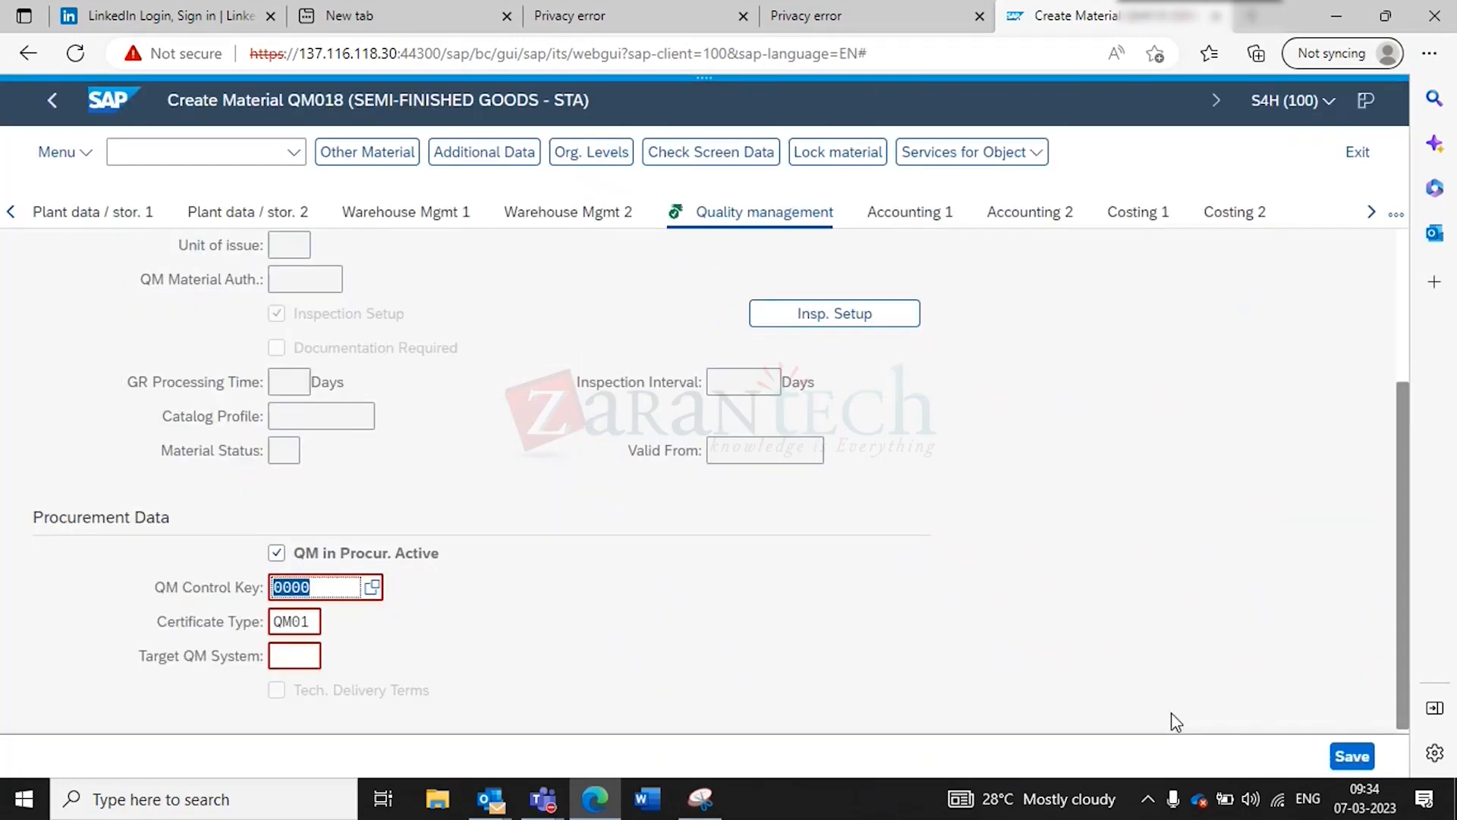
- Save material QM018 past the certificate-type warning until it is reported created
left_click(1351, 756)
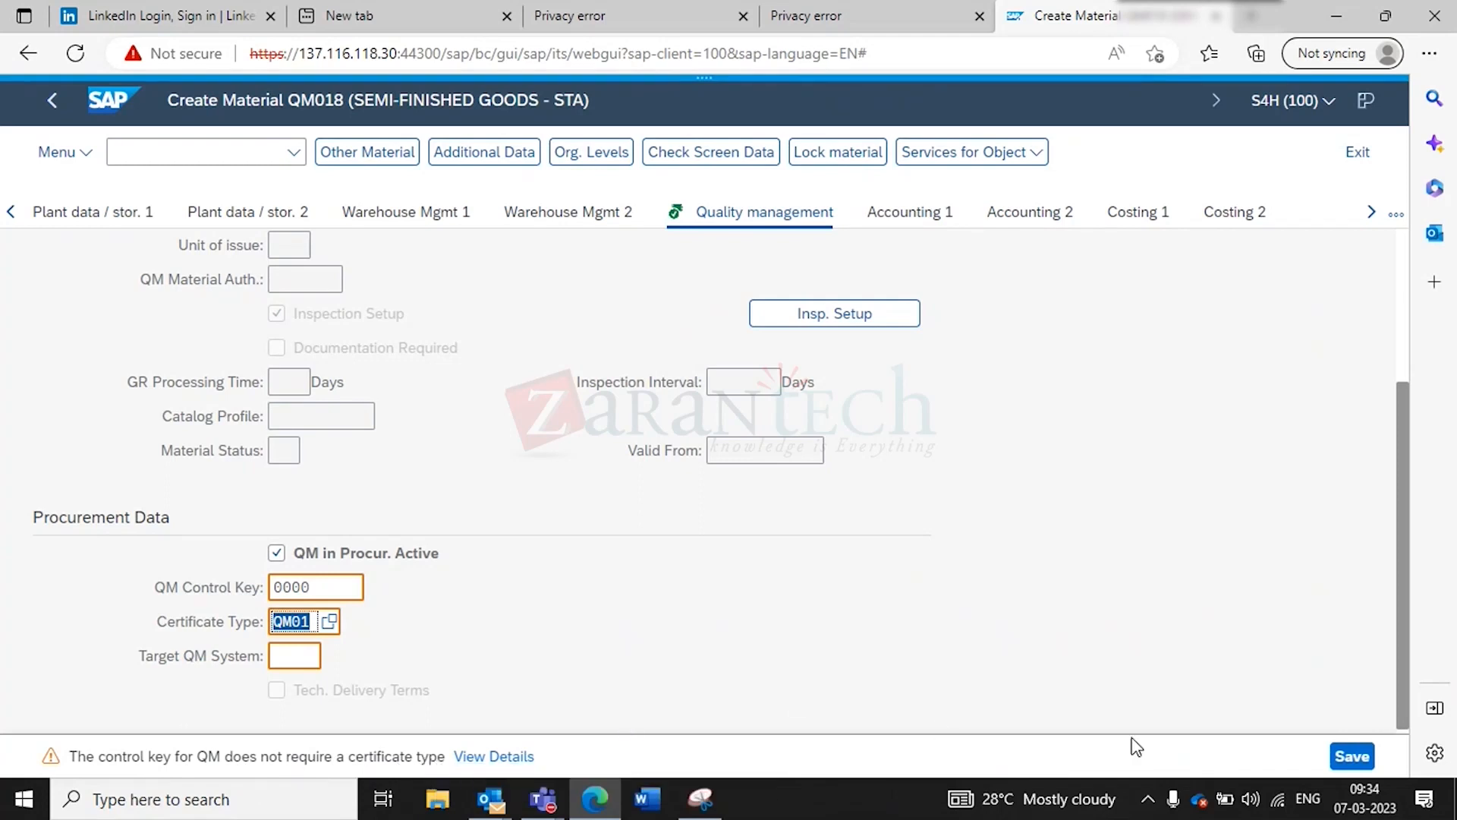
left_click(1350, 757)
left_click(1350, 757)
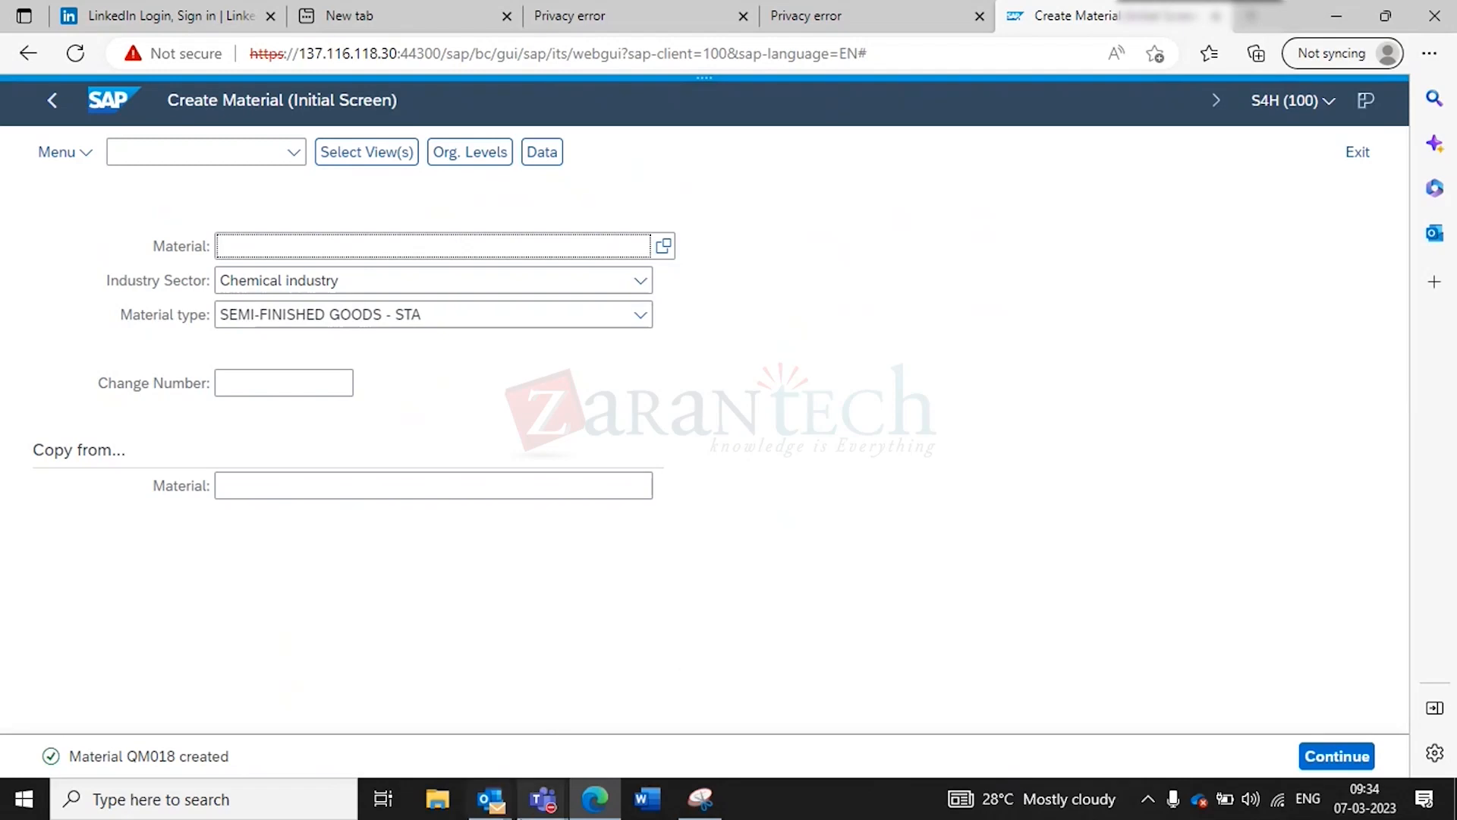
left_click(536, 813)
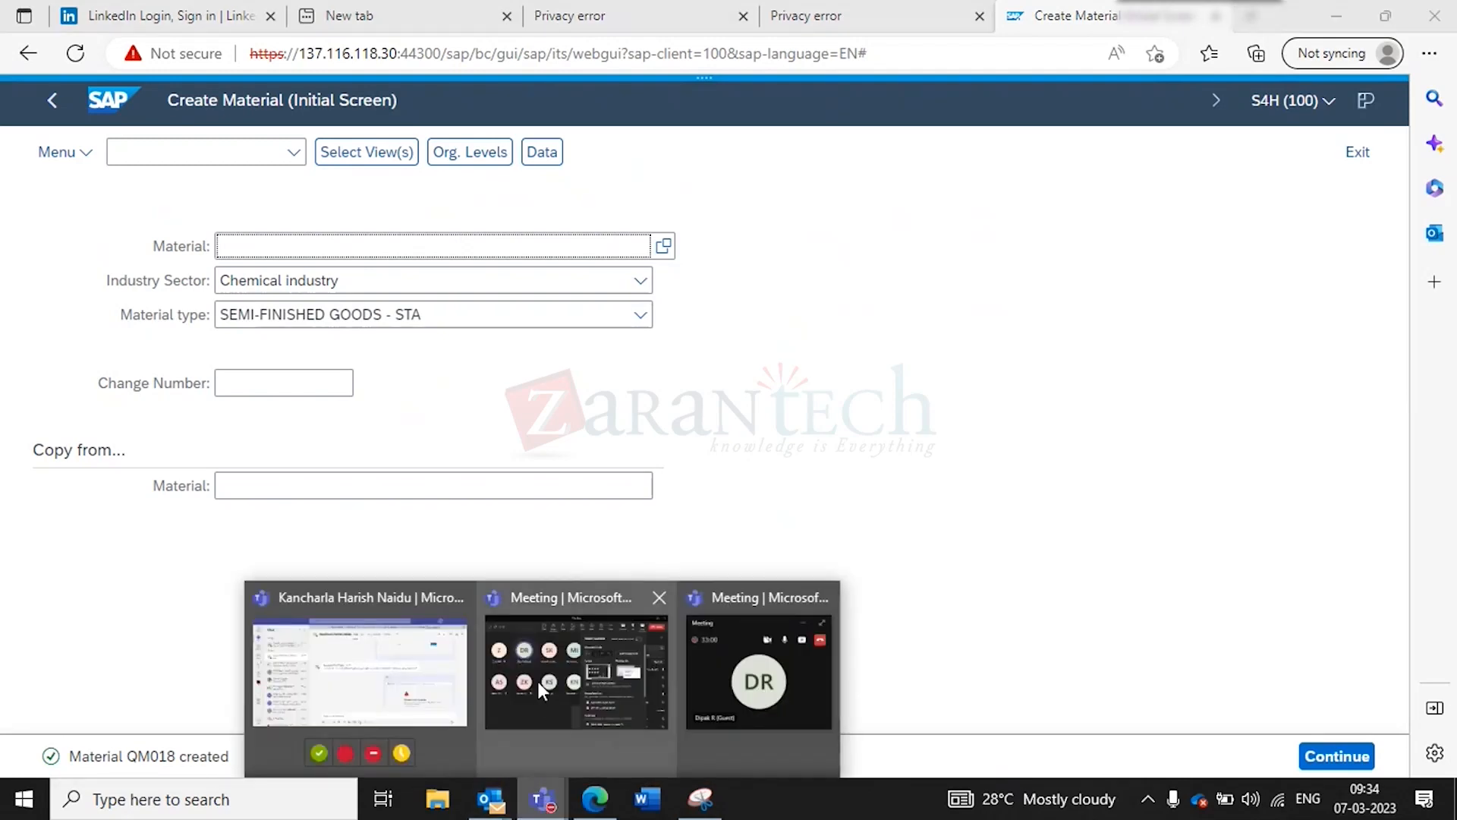
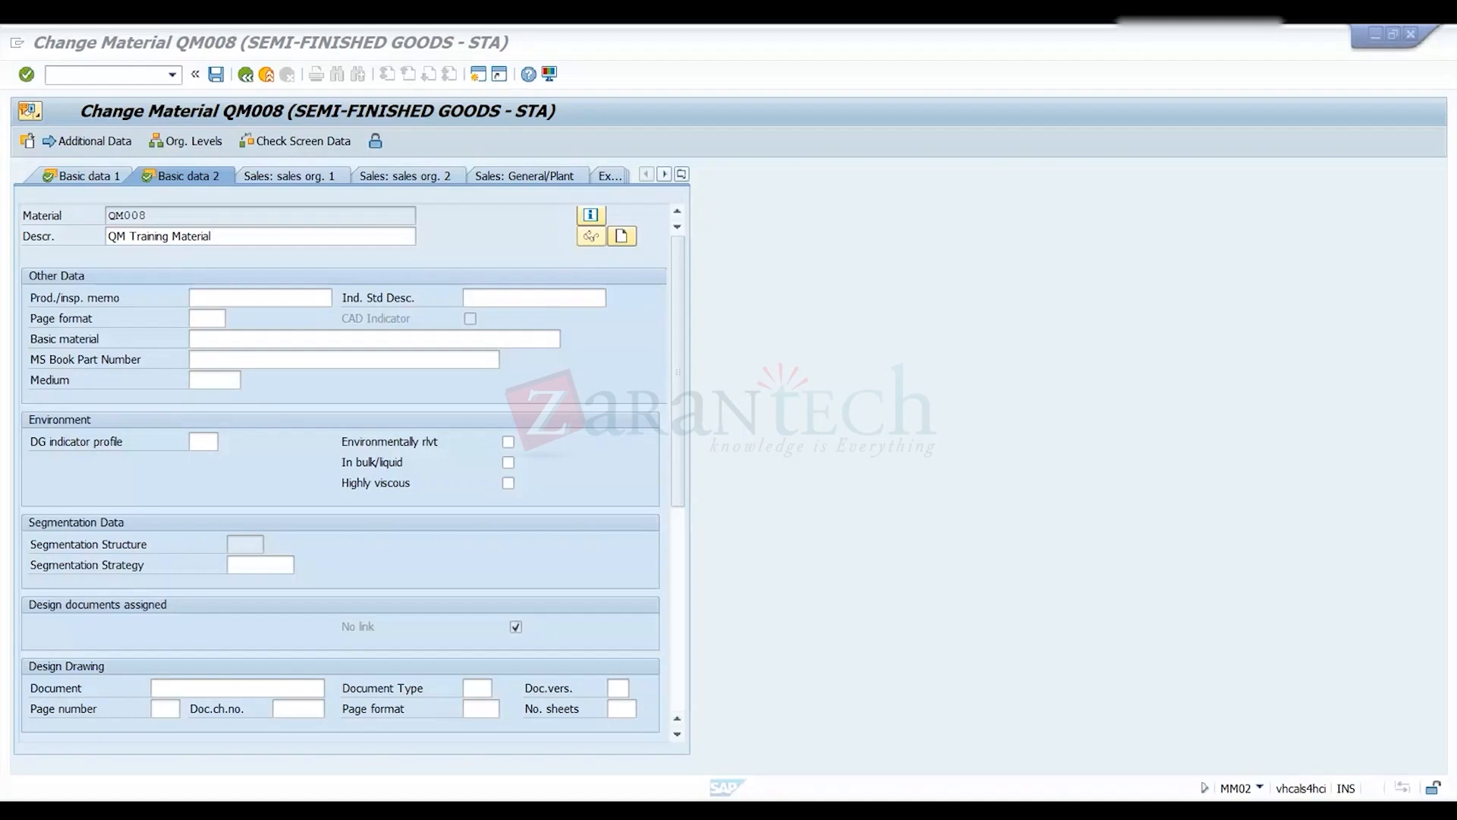
- Leave material QM008 in MM02 without saving the changes
left_click(706, 809)
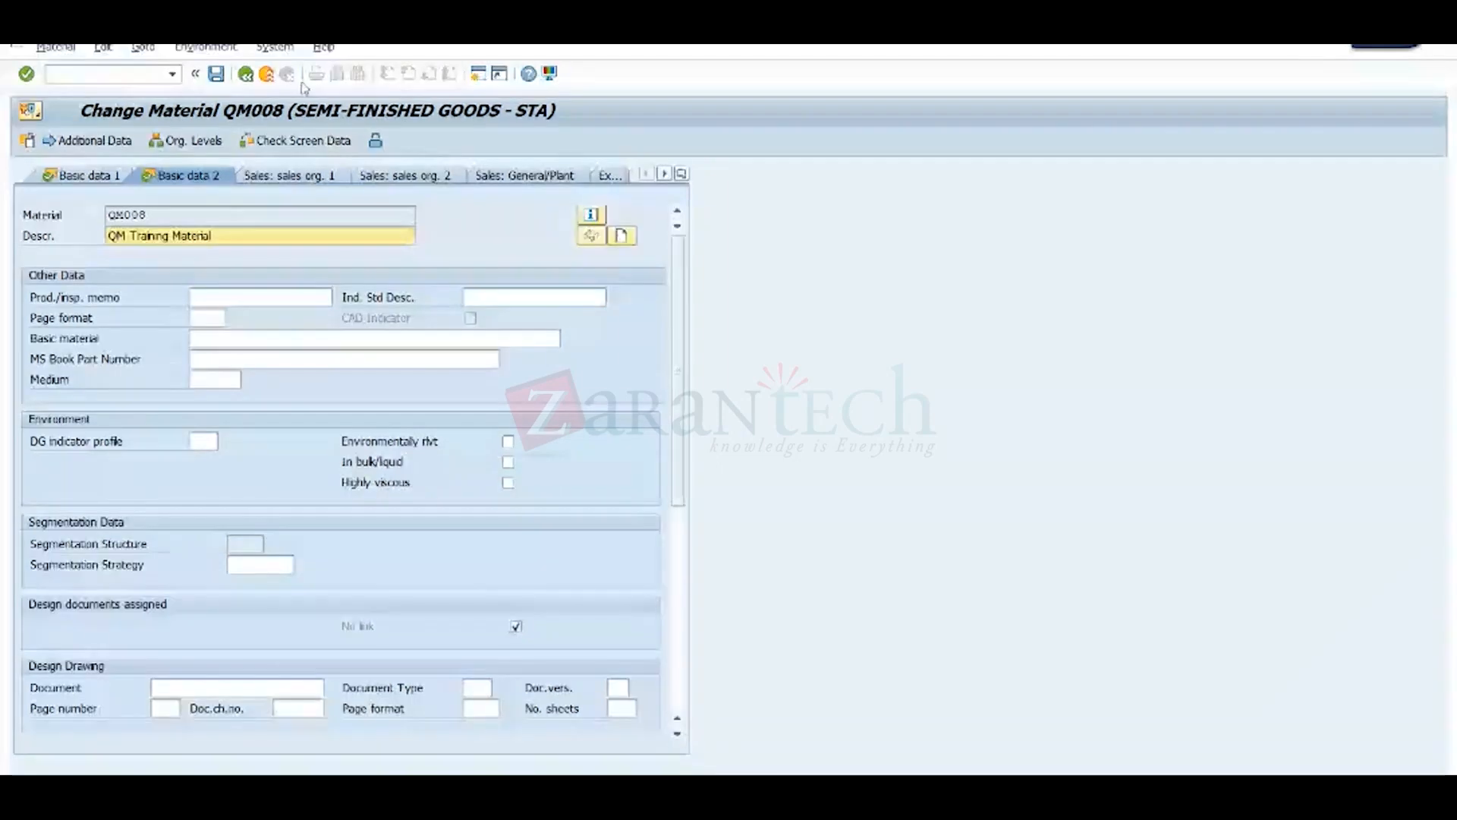
left_click(266, 74)
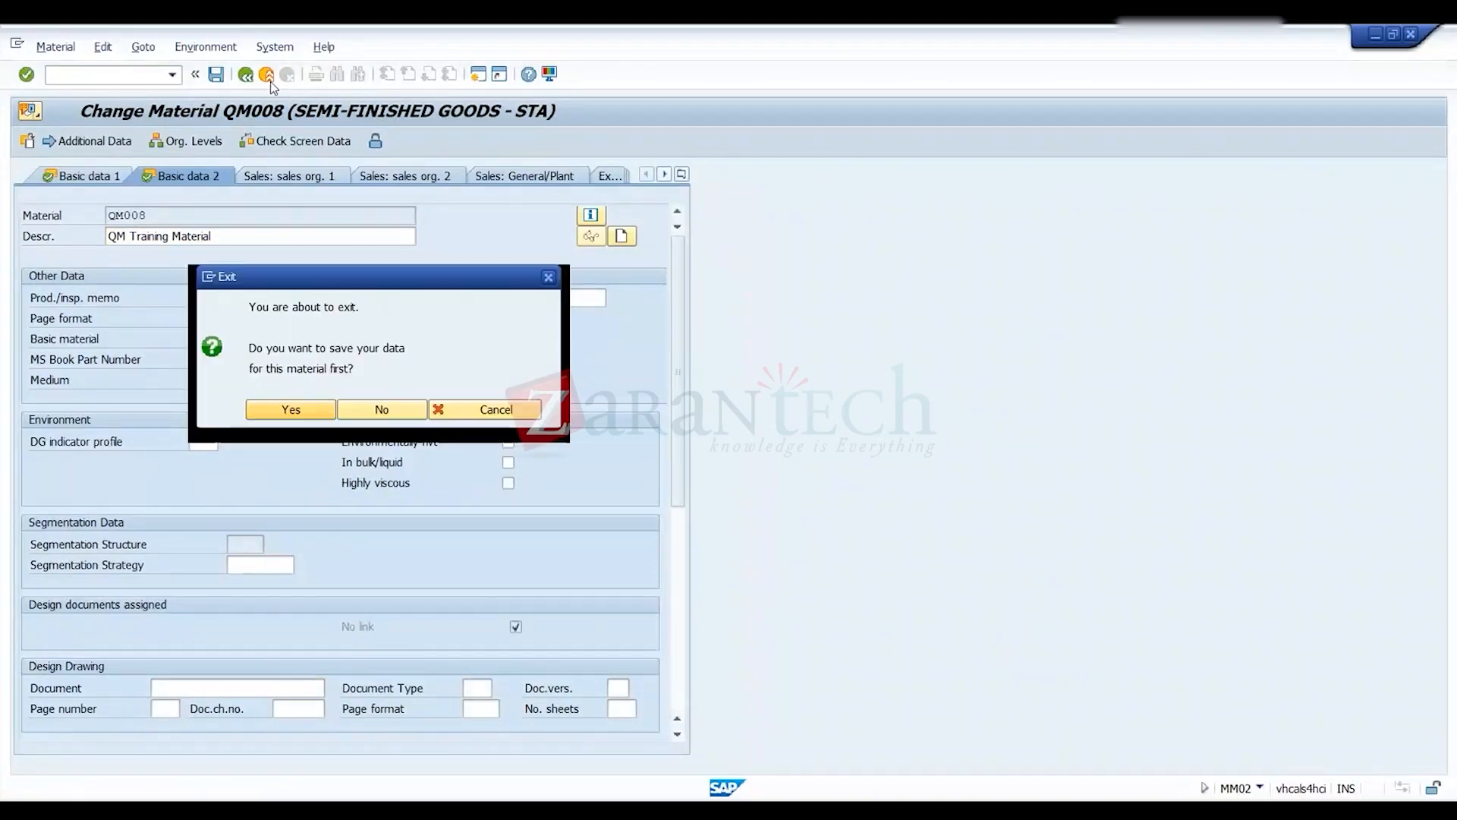
left_click(372, 409)
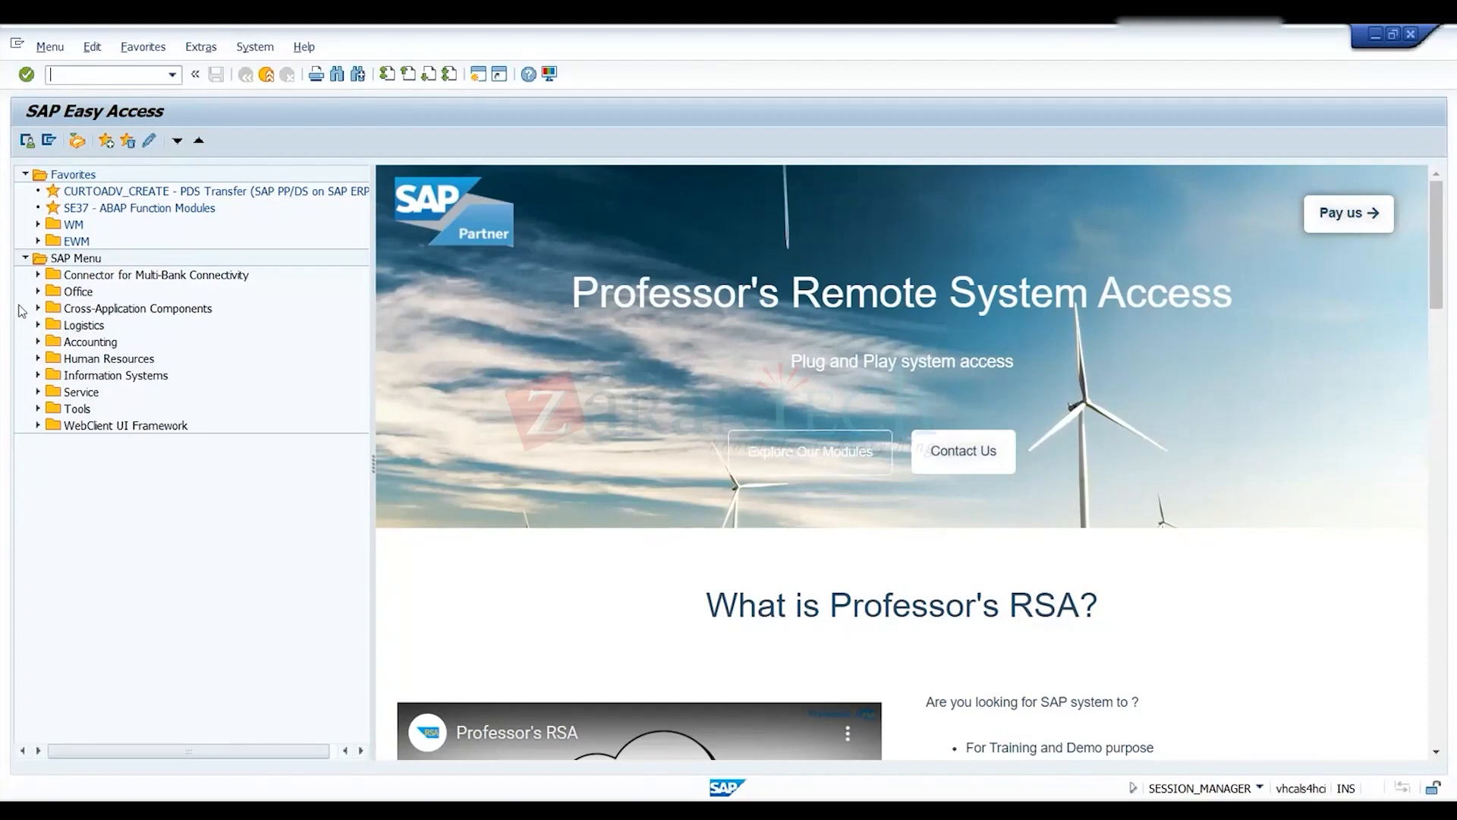
- Expand Logistics > Quality Management > Quality Planning > Basic Data > Catalog > Code Group and select QS41 - Edit
left_click(37, 325)
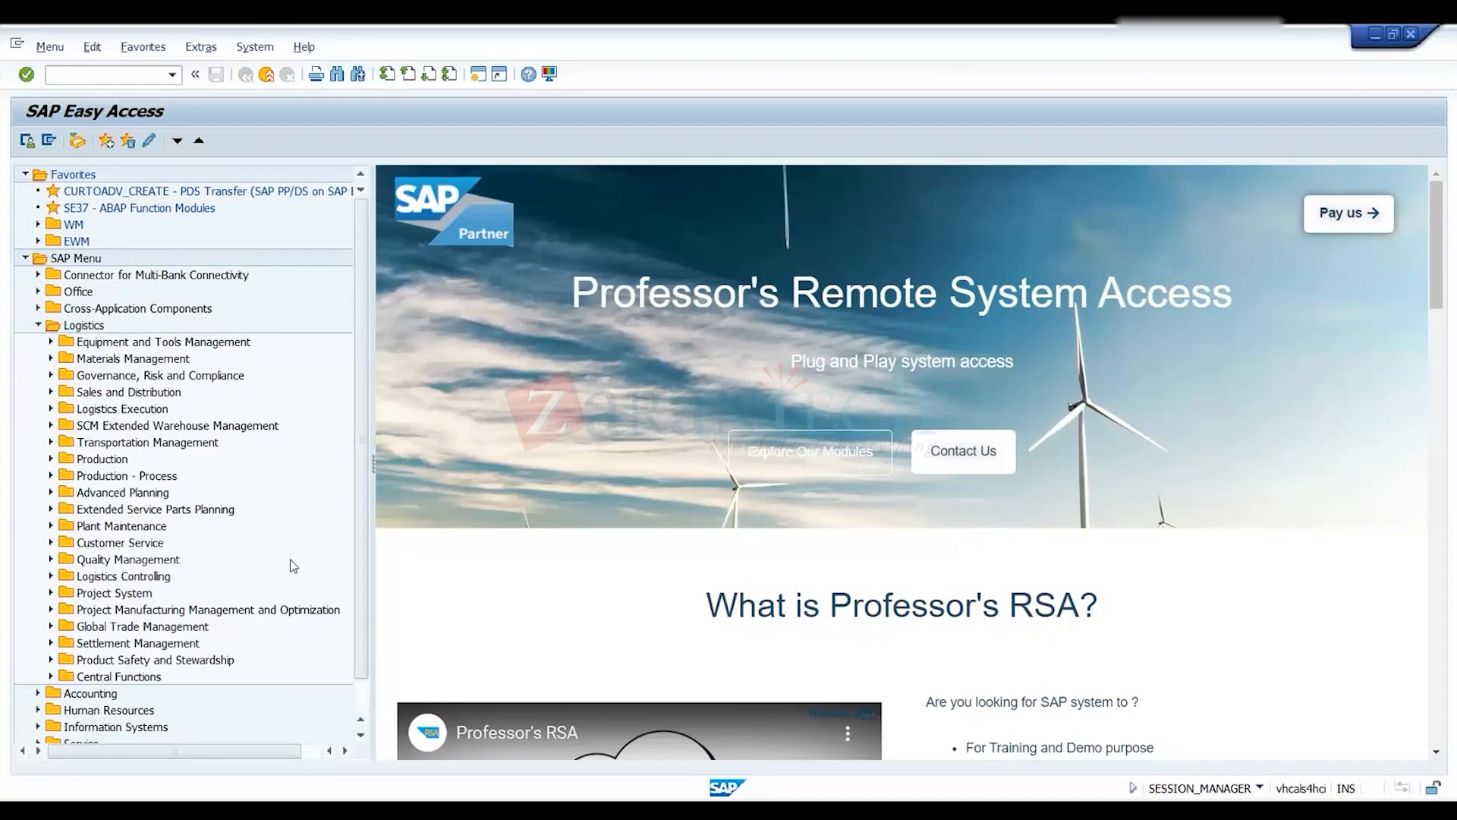
left_click(51, 559)
left_click(63, 576)
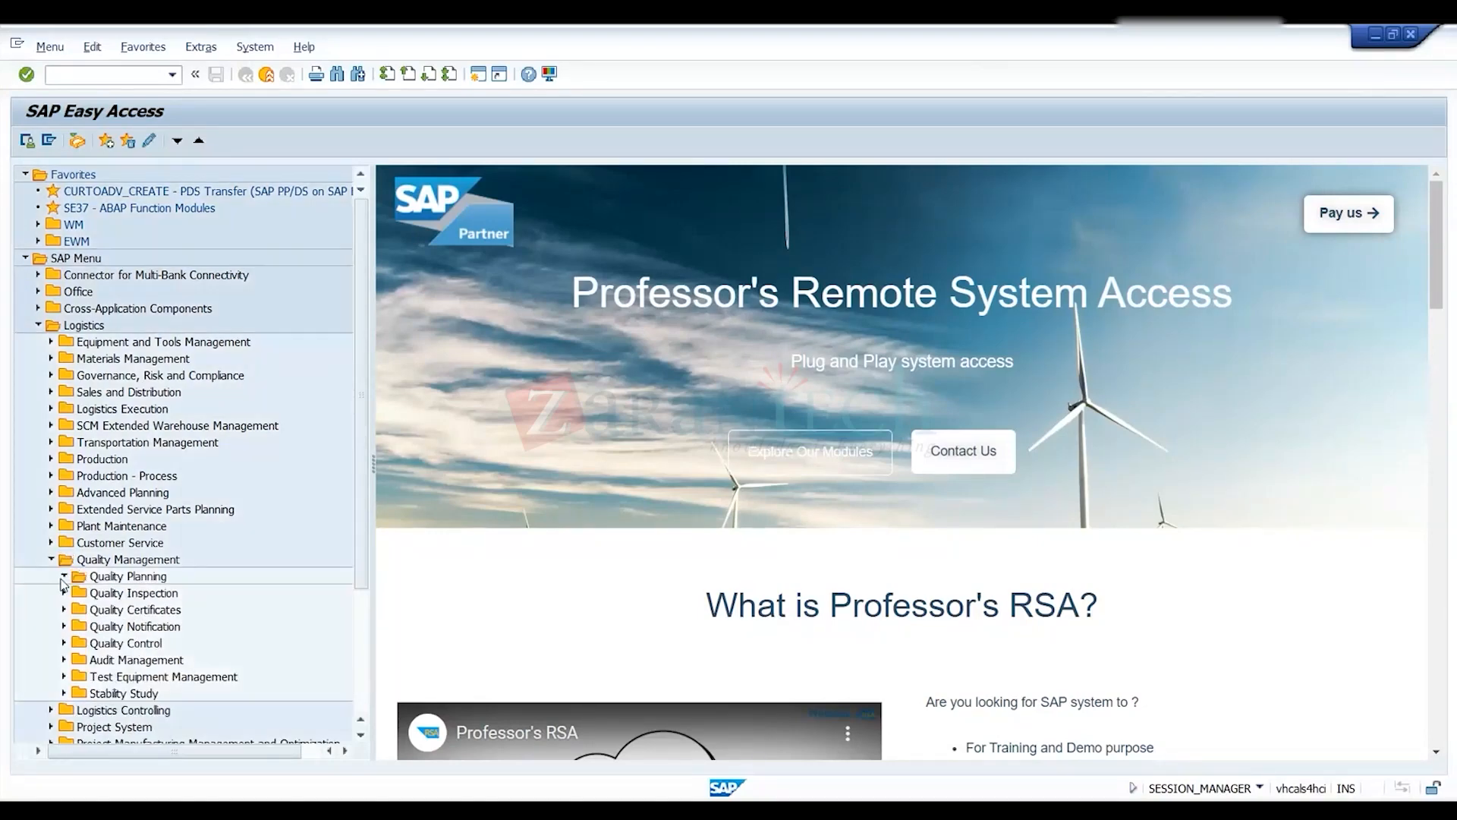
left_click(76, 610)
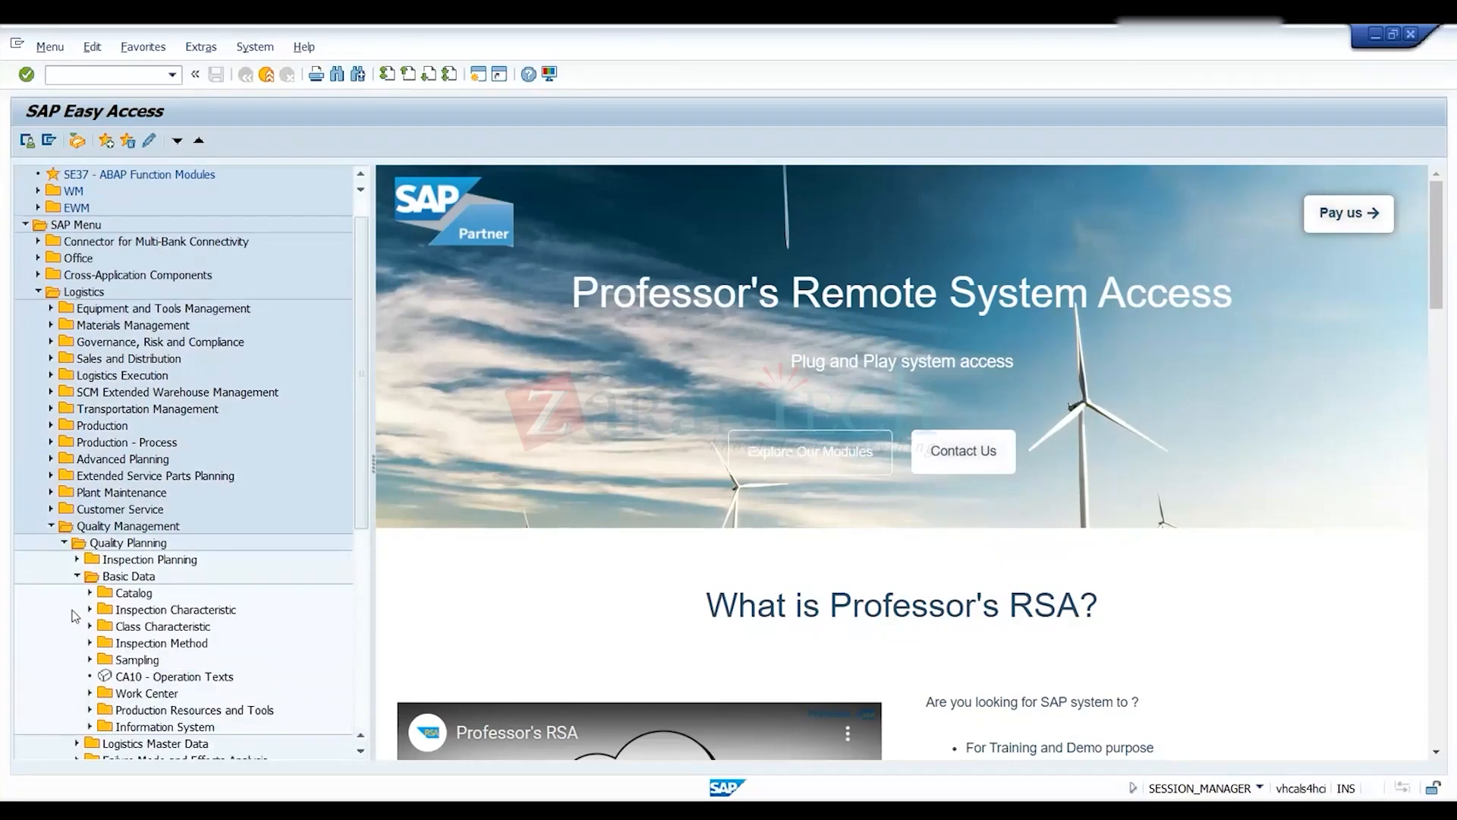
left_click(90, 593)
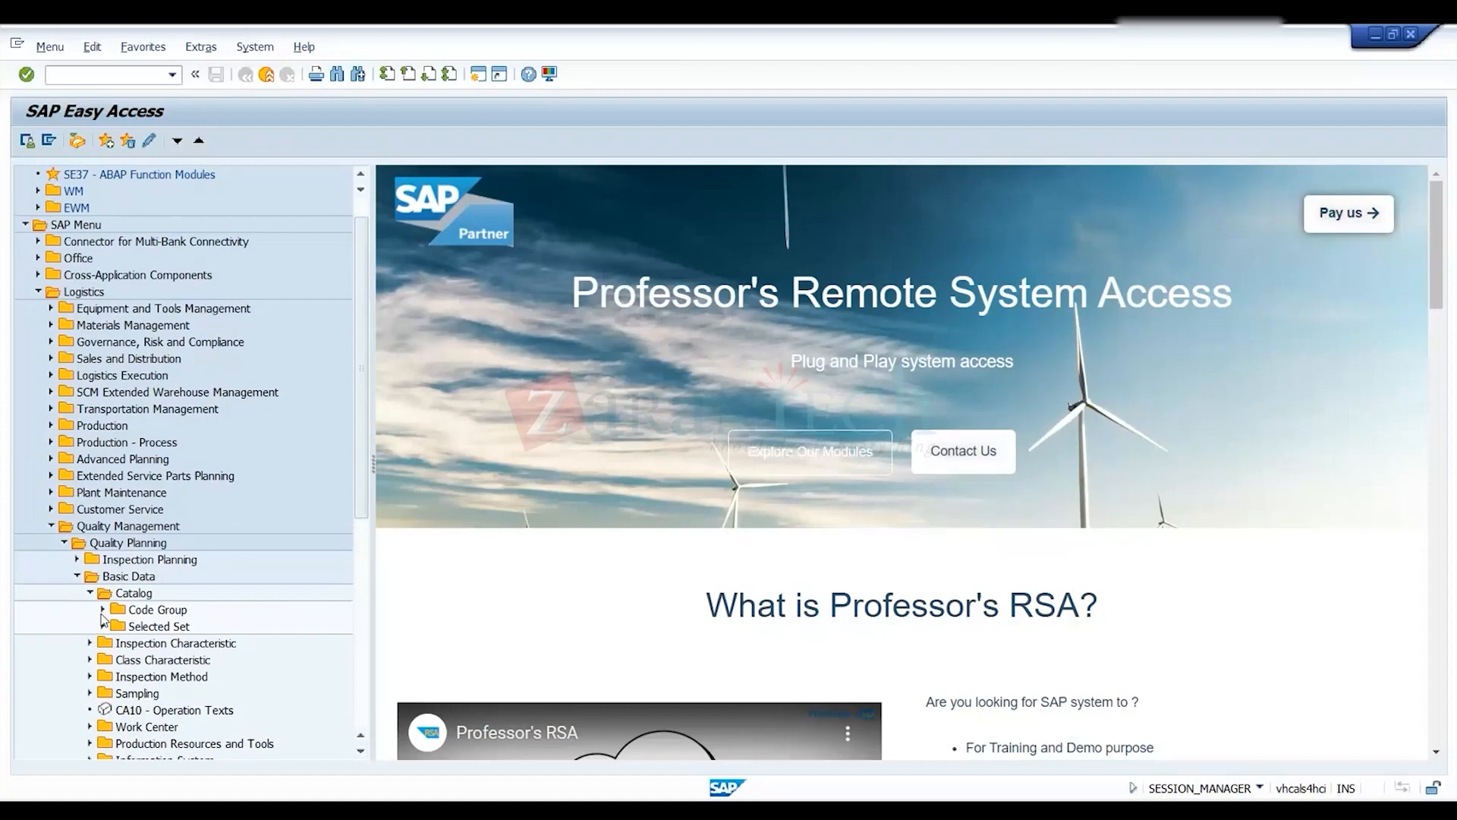
left_click(102, 611)
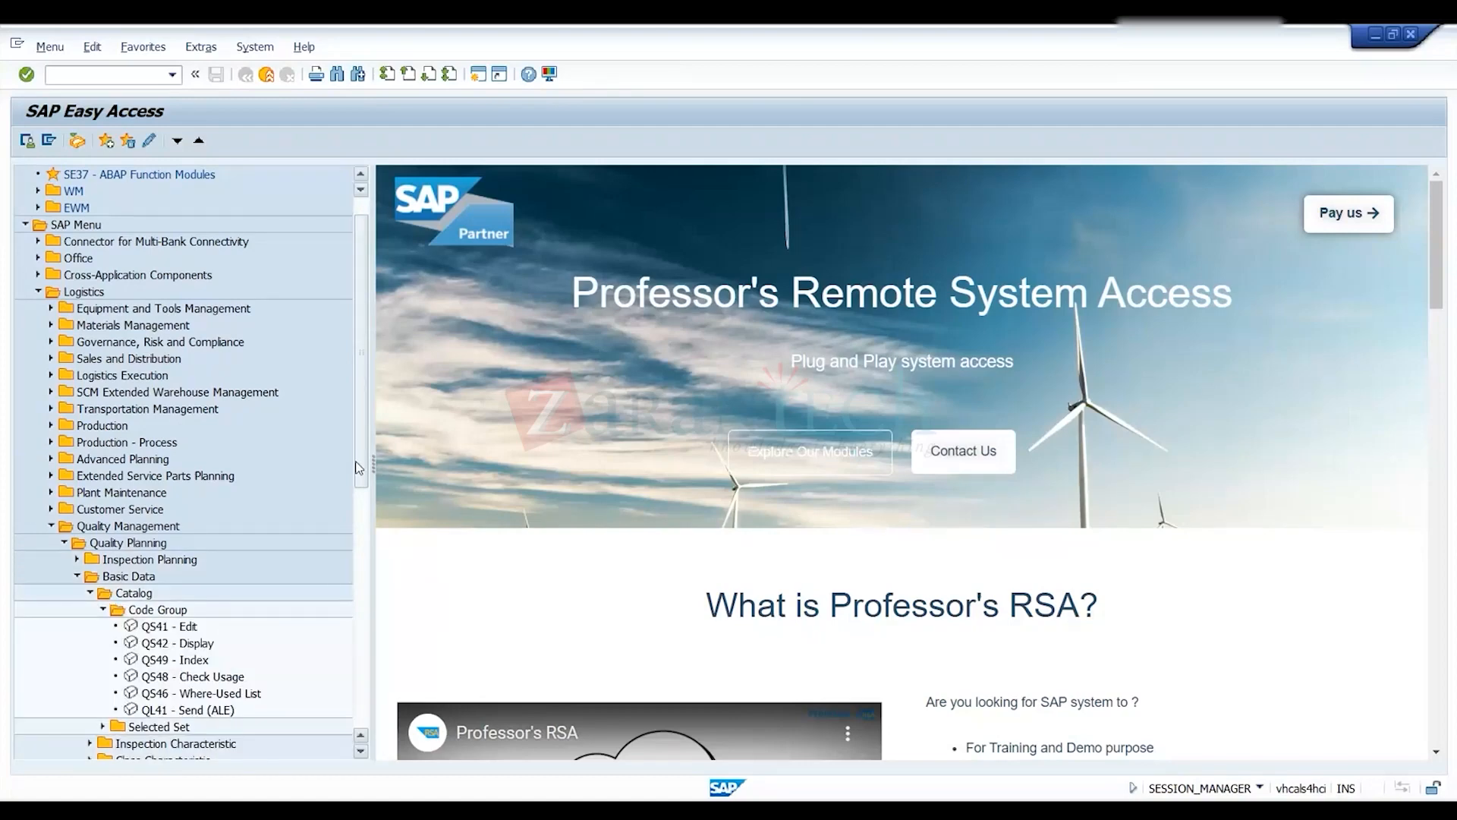
left_click(169, 629)
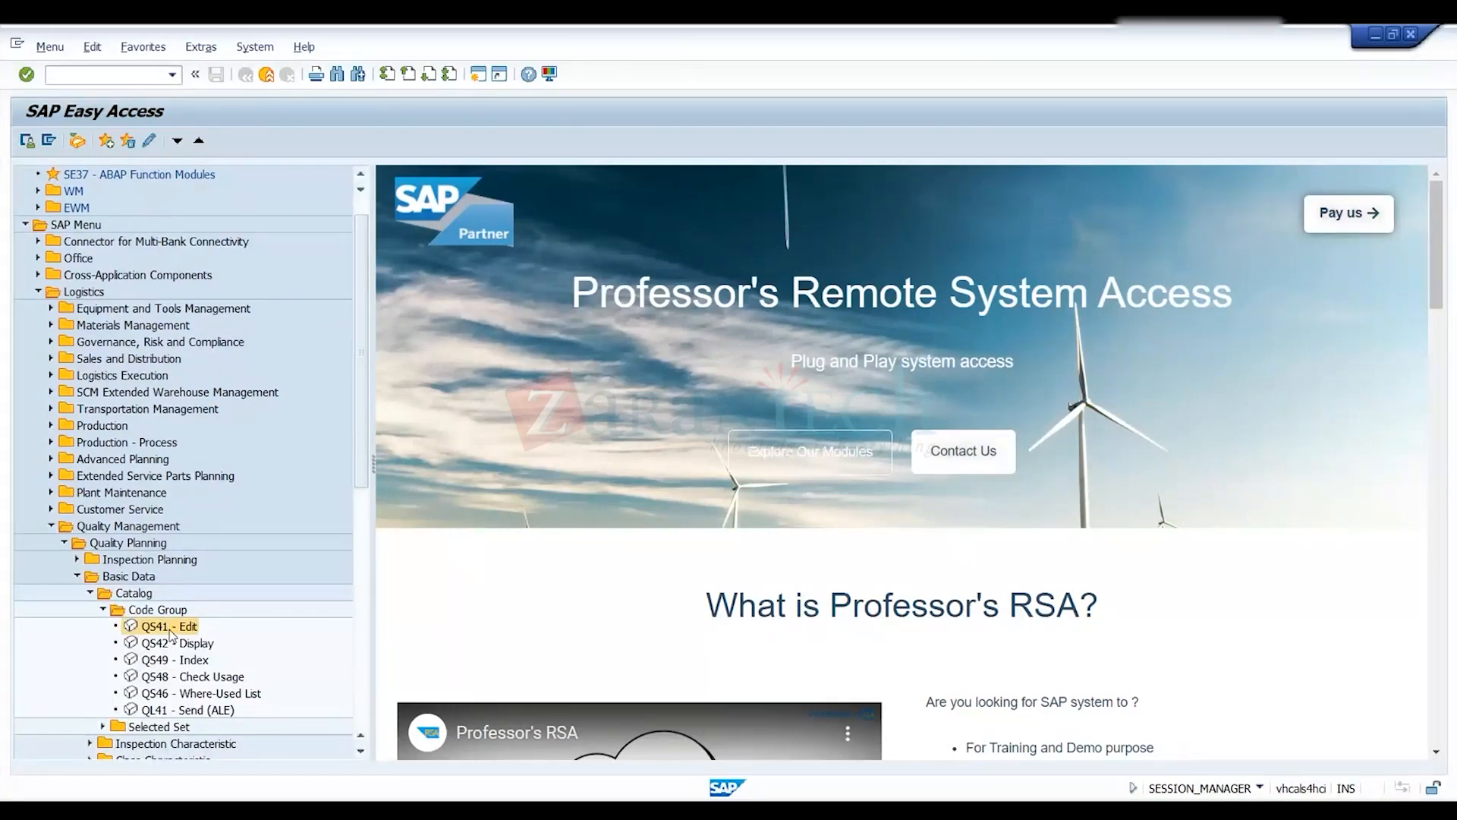
- Start QS41 with catalog 1, Characteristic Attributes, chosen from the catalog value list
double_click(170, 629)
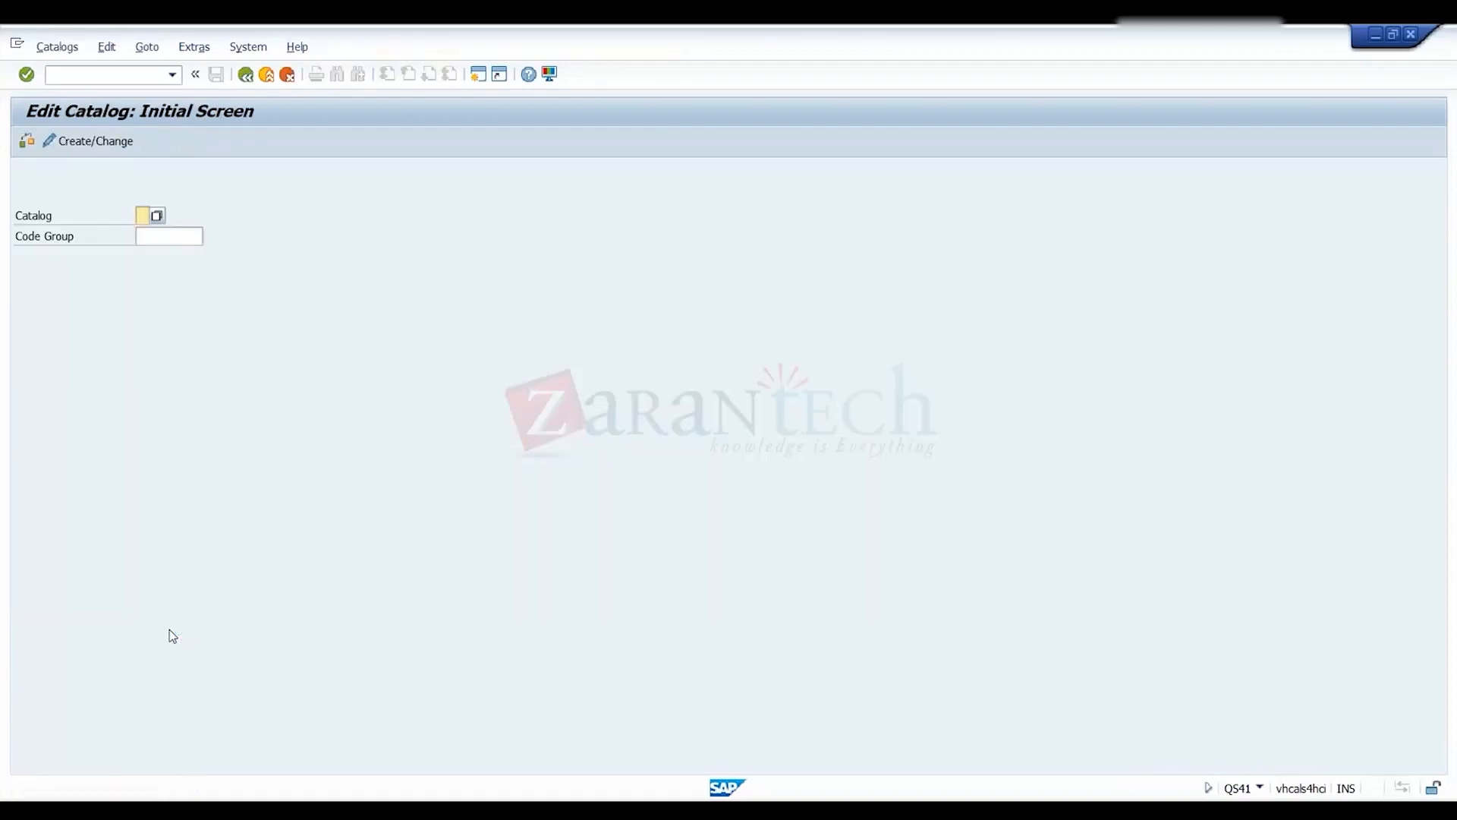
left_click(157, 218)
left_click_drag(228, 228, 324, 176)
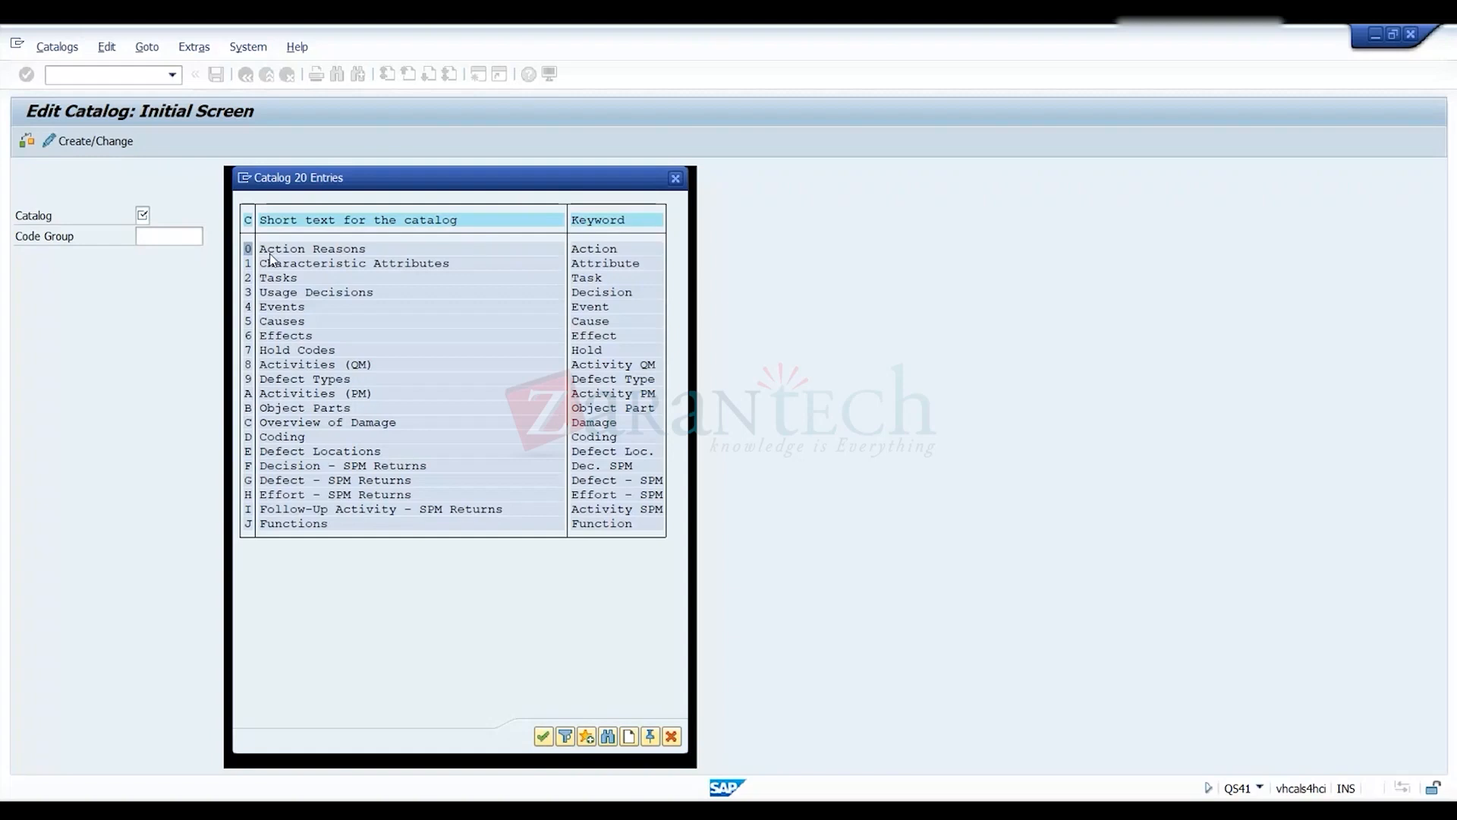
double_click(267, 263)
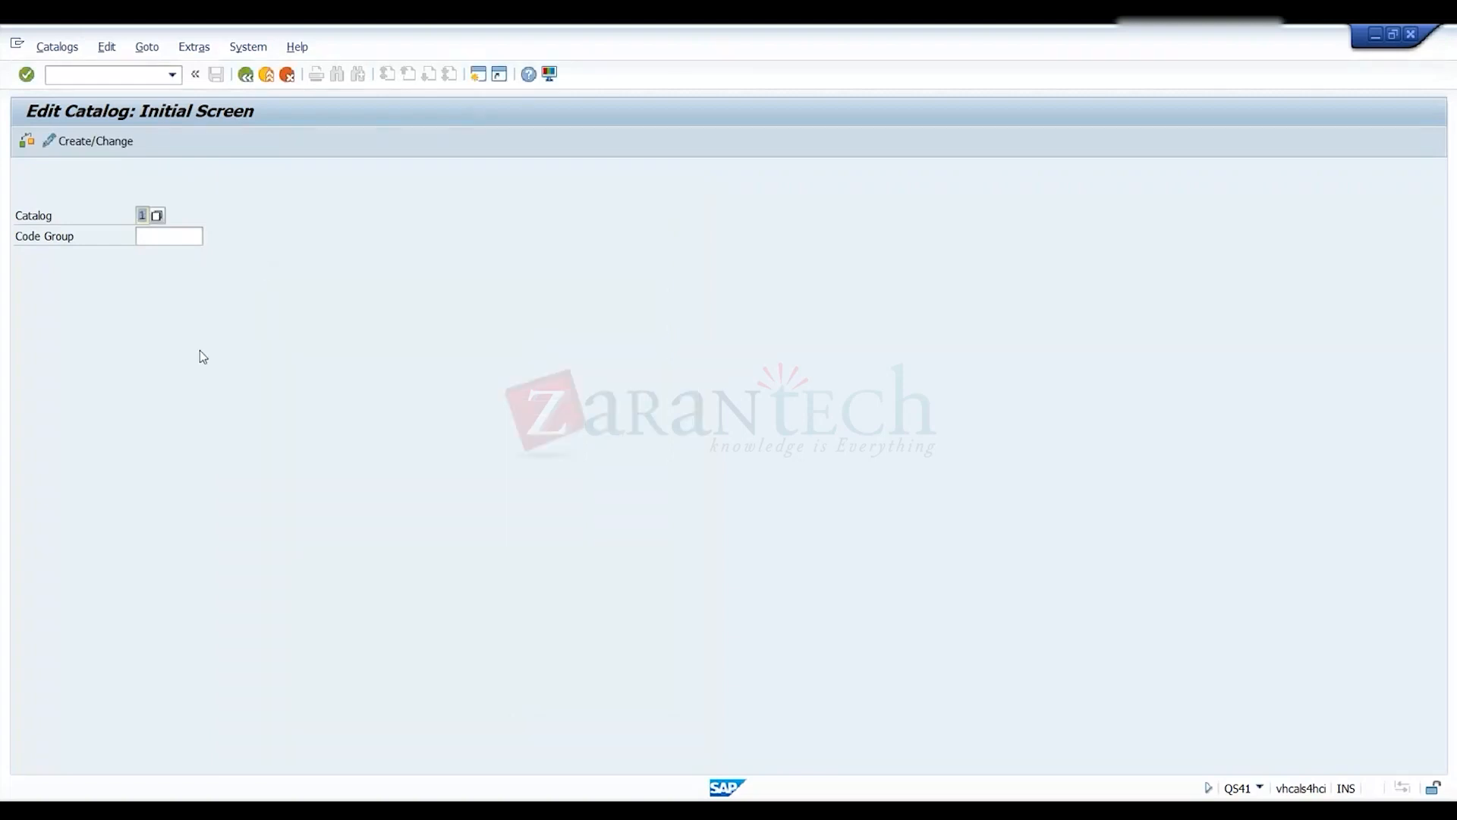
left_click(164, 224)
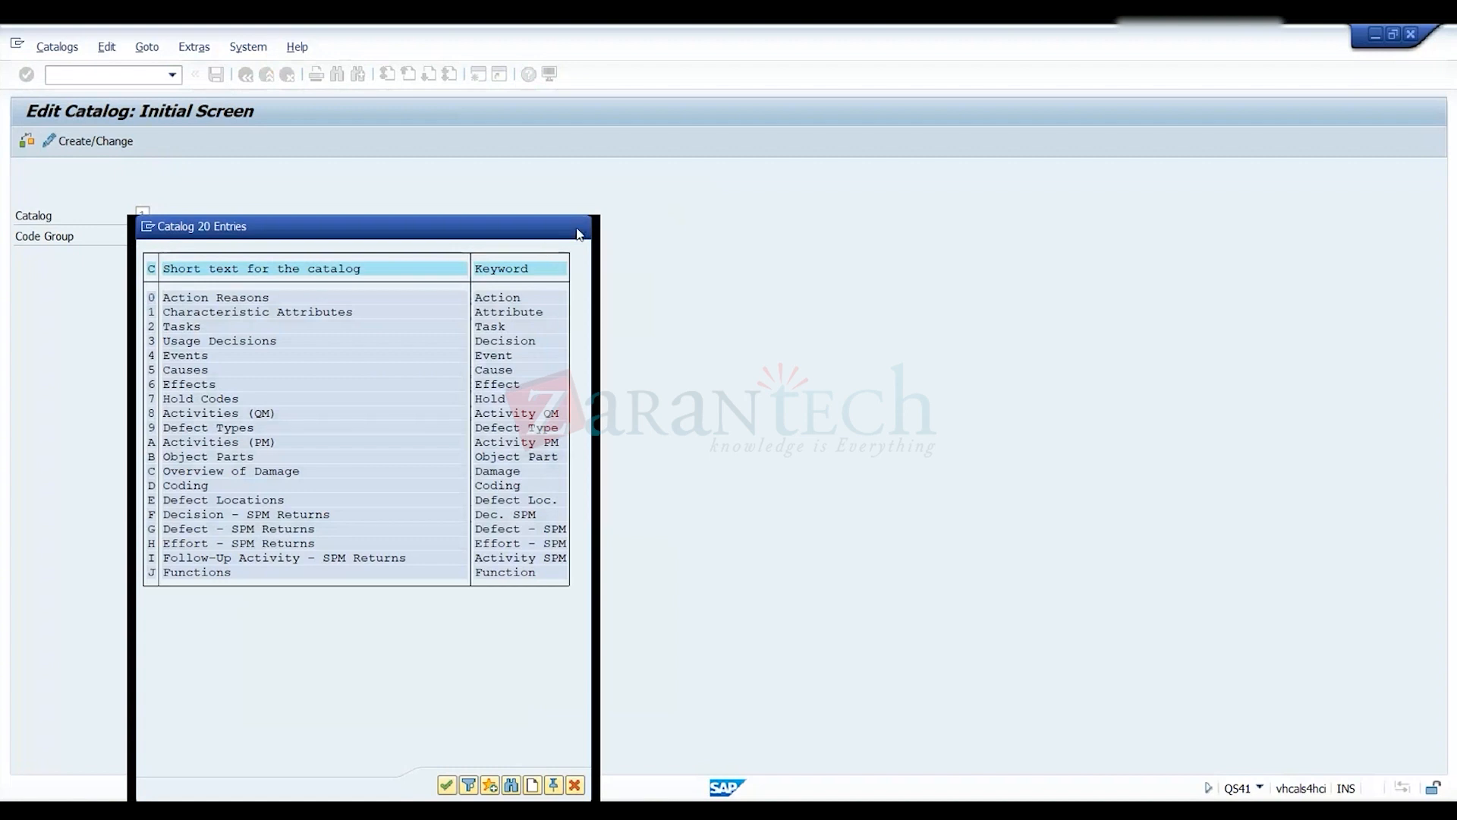
left_click(163, 237)
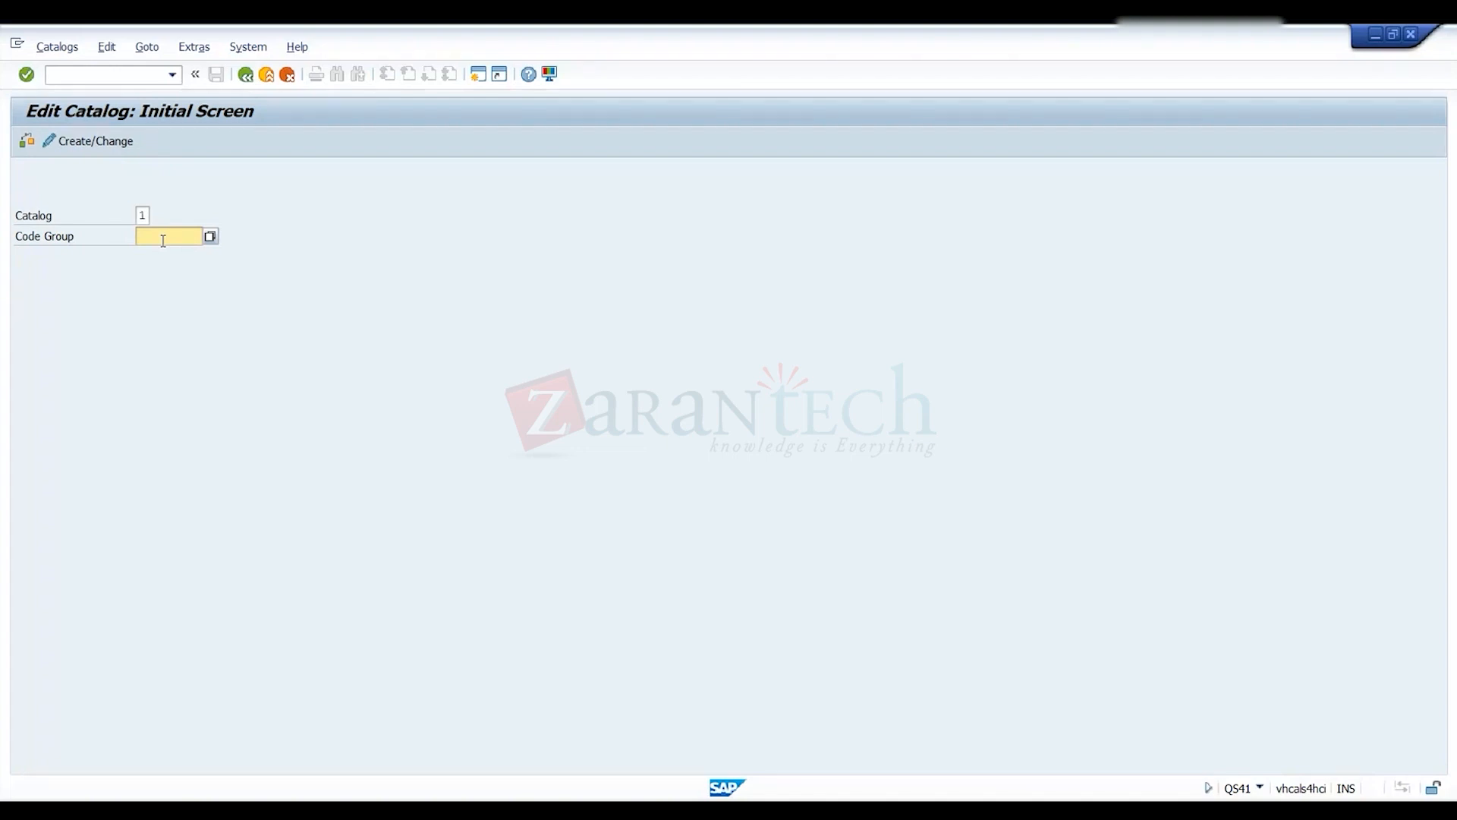
- Enter code group QM000002 for catalog 1 and confirm to reach its Code Groups overview
type("QM000002")
key("alt+Tab")
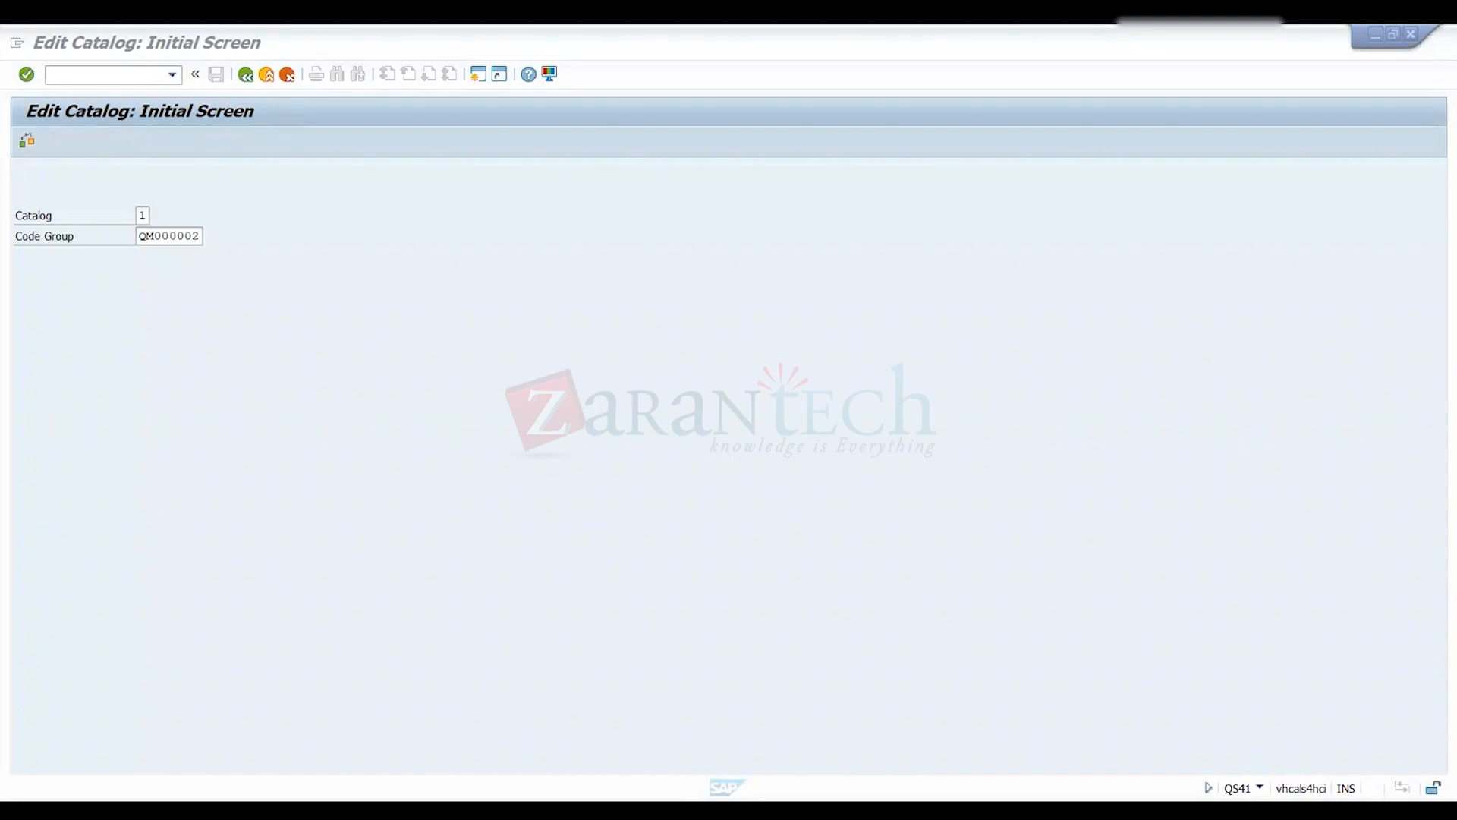
left_click(499, 548)
left_click(618, 392)
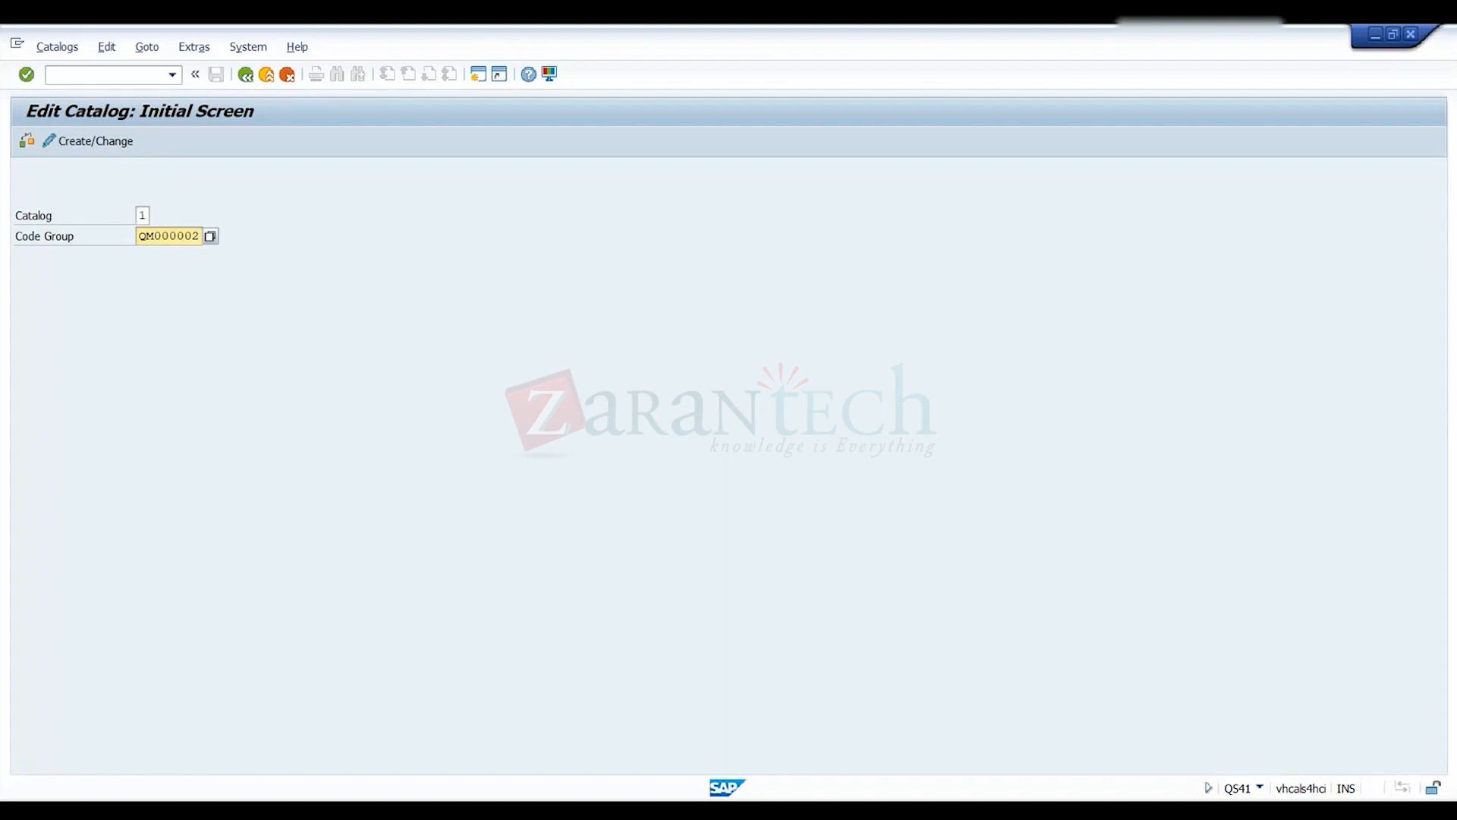
key("alt+Tab")
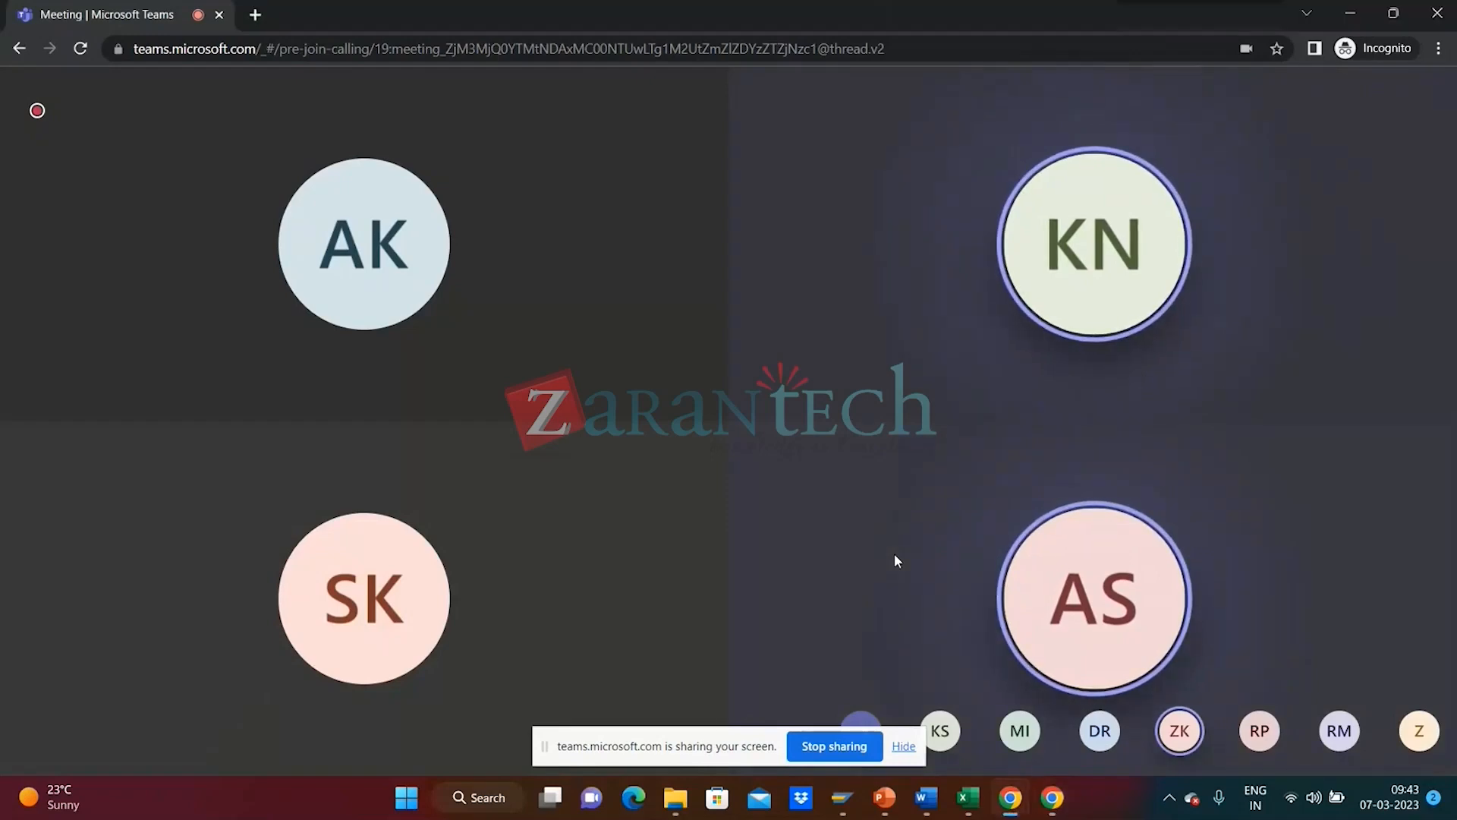
key("alt+Tab")
key("alt+Tab")
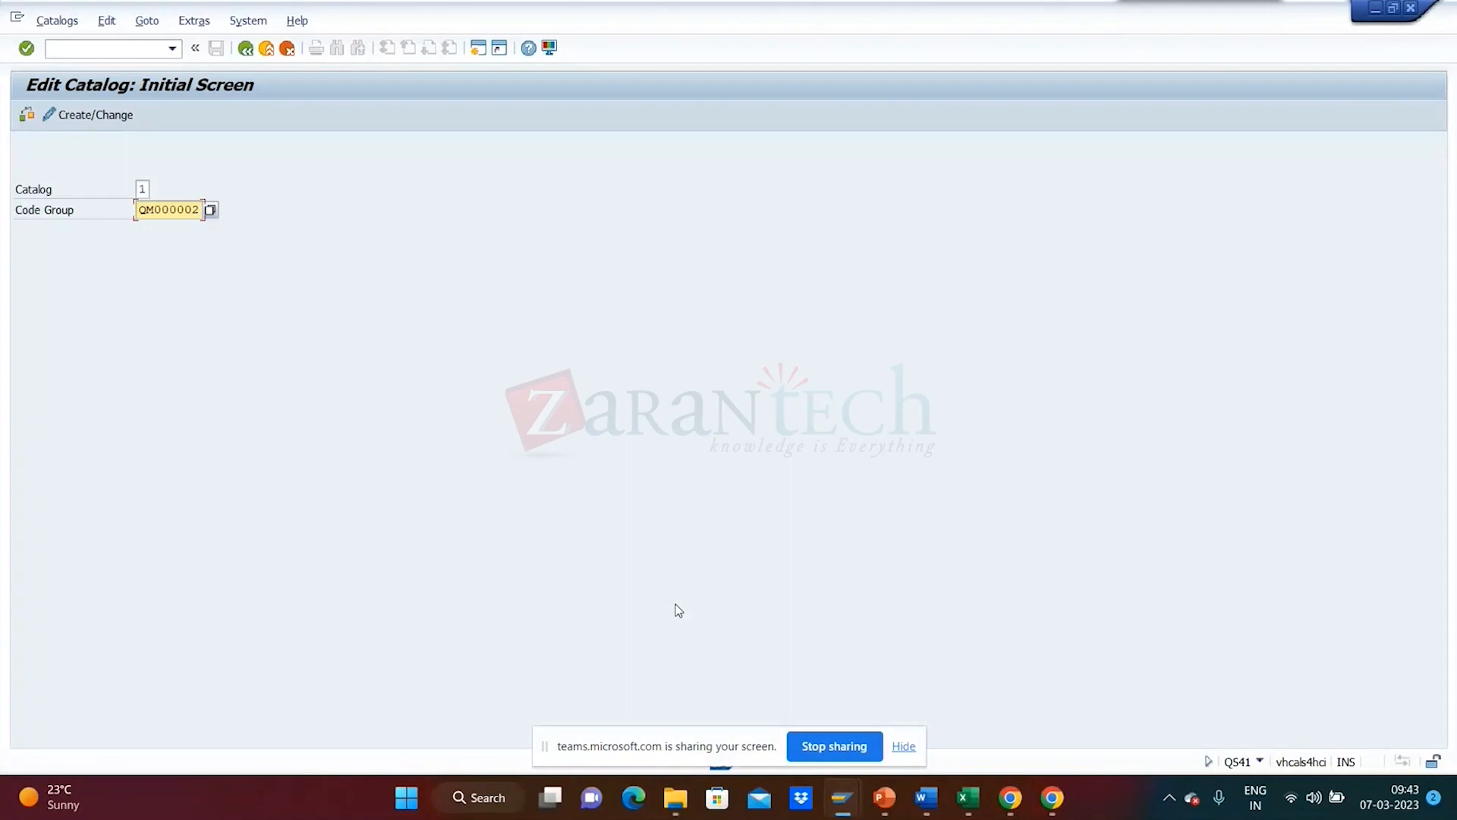
mouse_move(964, 792)
left_click(911, 753)
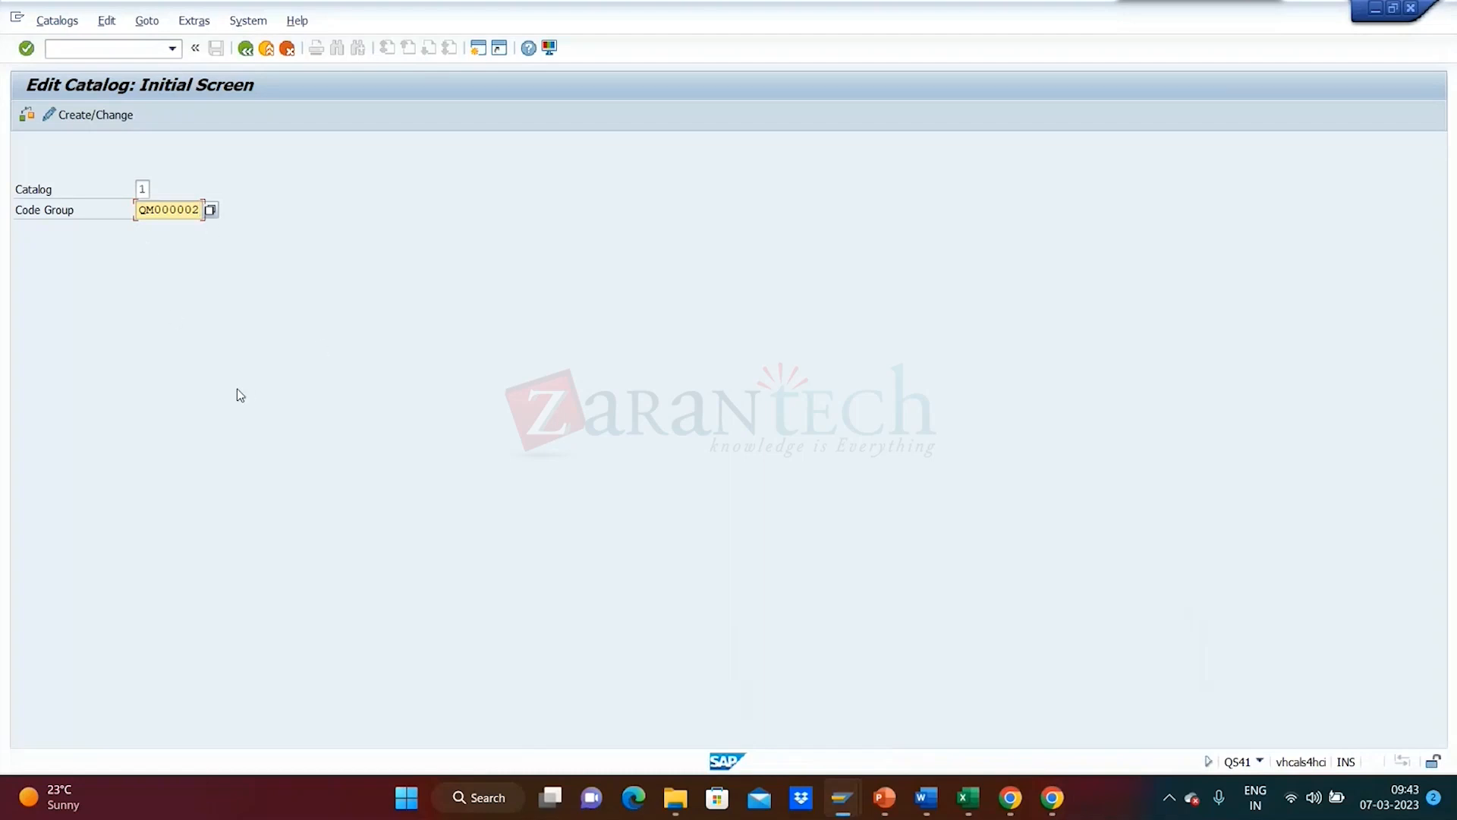
key("Return")
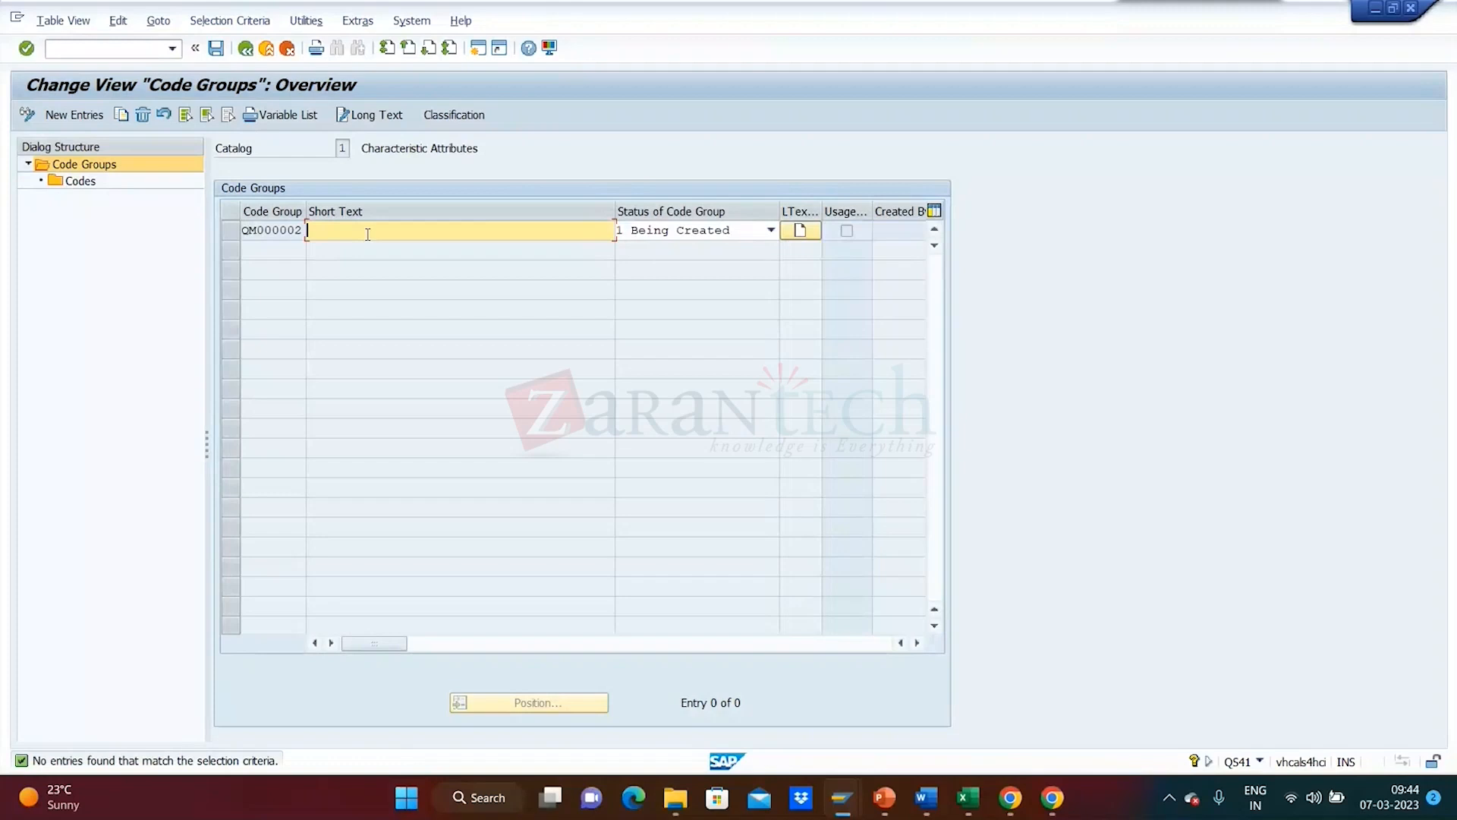
- Give QM000002 short text Visual Inspection QM and status 2 Released, then start a screen capture
type("QM")
key("BackSpace")
key("BackSpace")
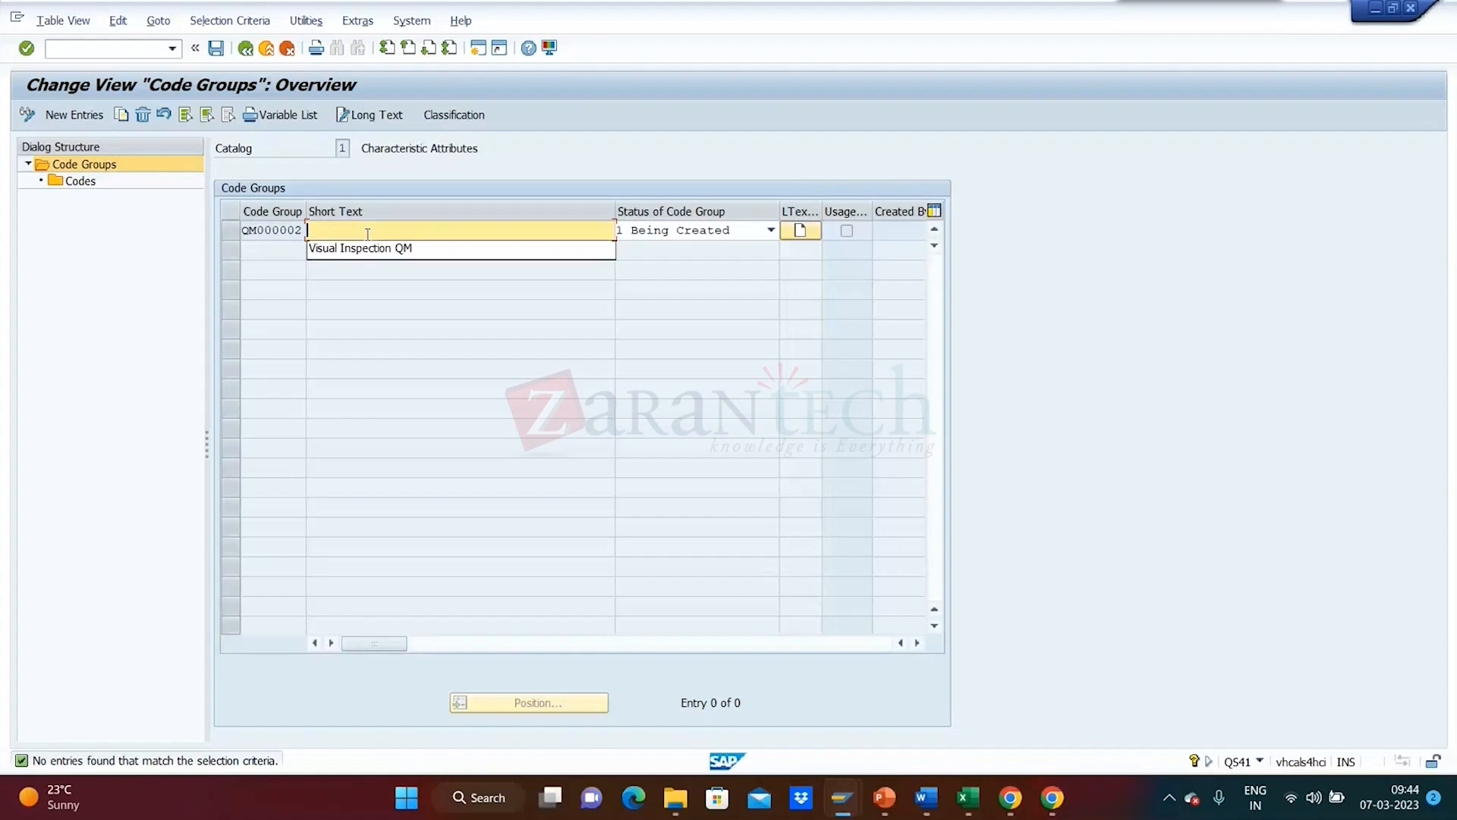
left_click(370, 251)
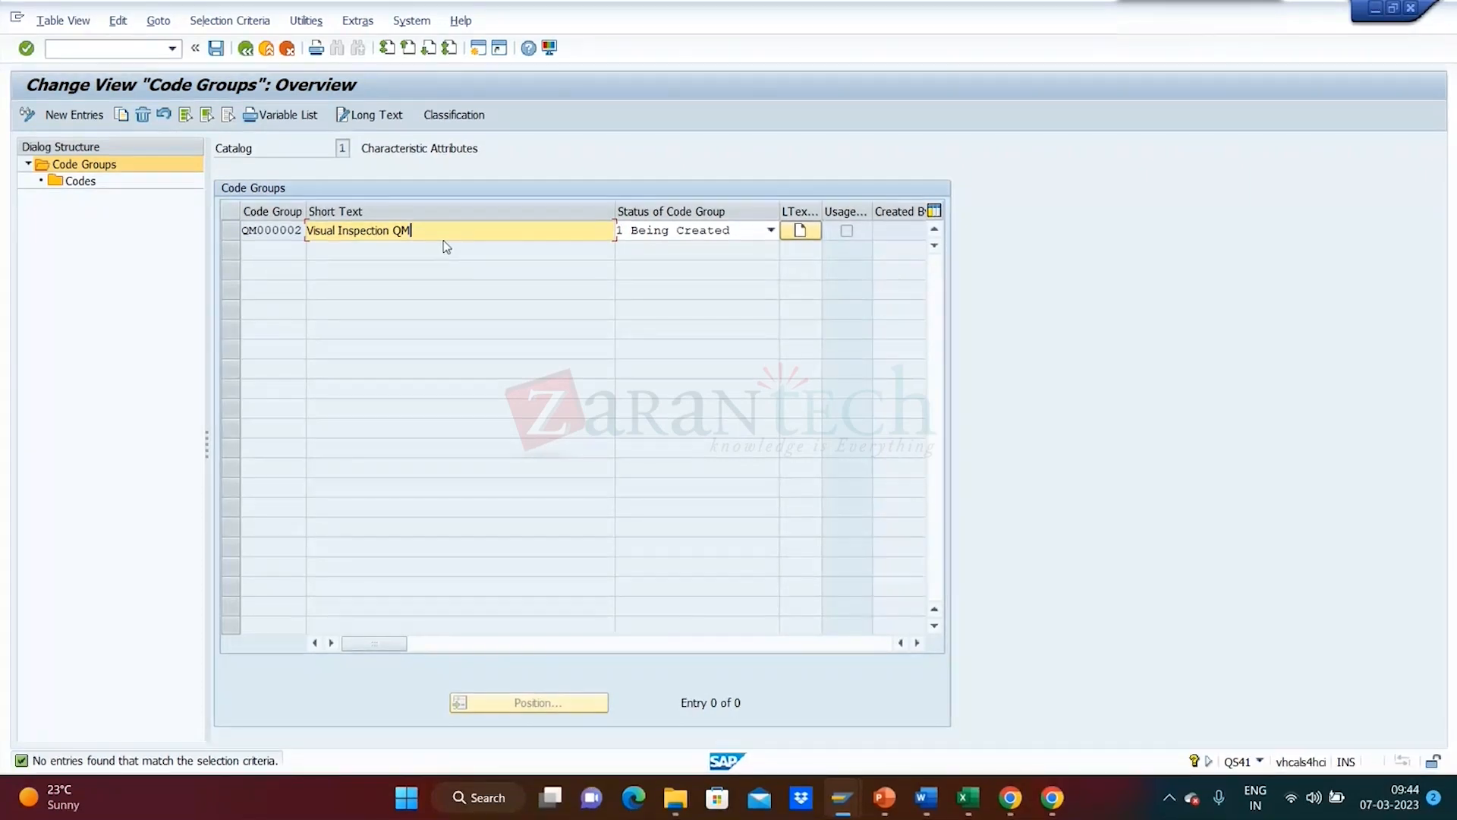
left_click(770, 231)
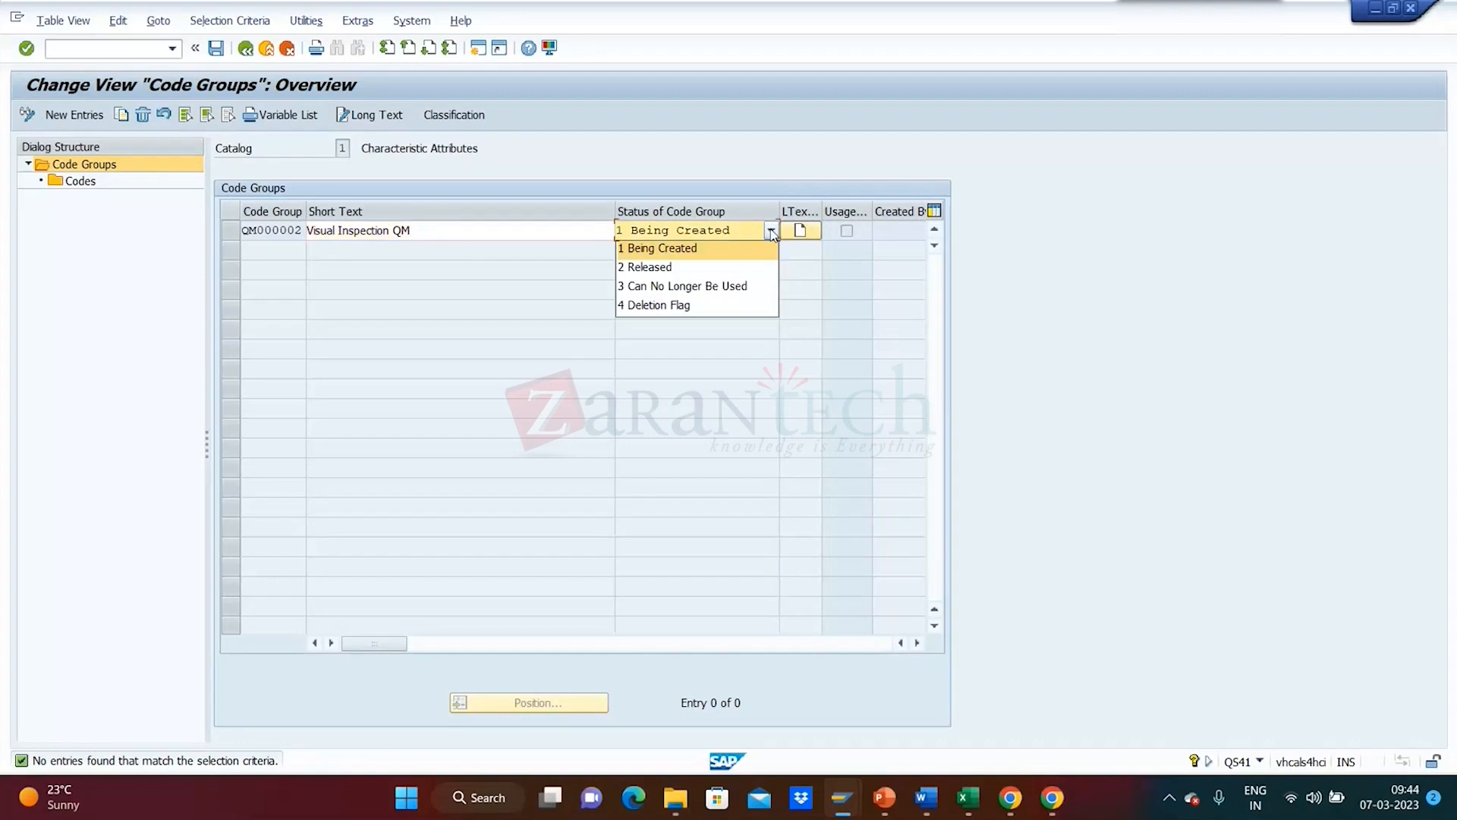
left_click(741, 269)
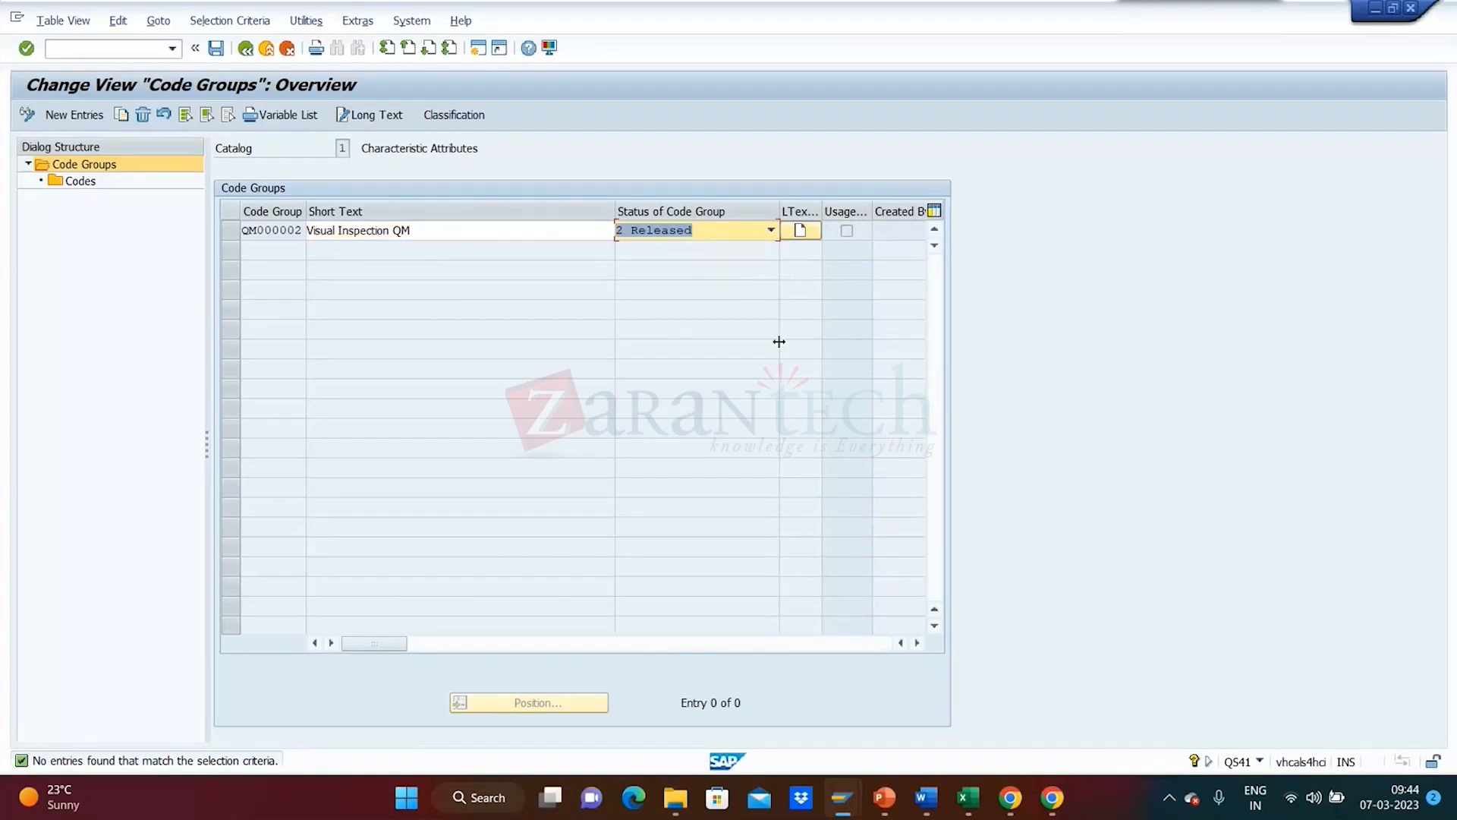
key("super+shift+s")
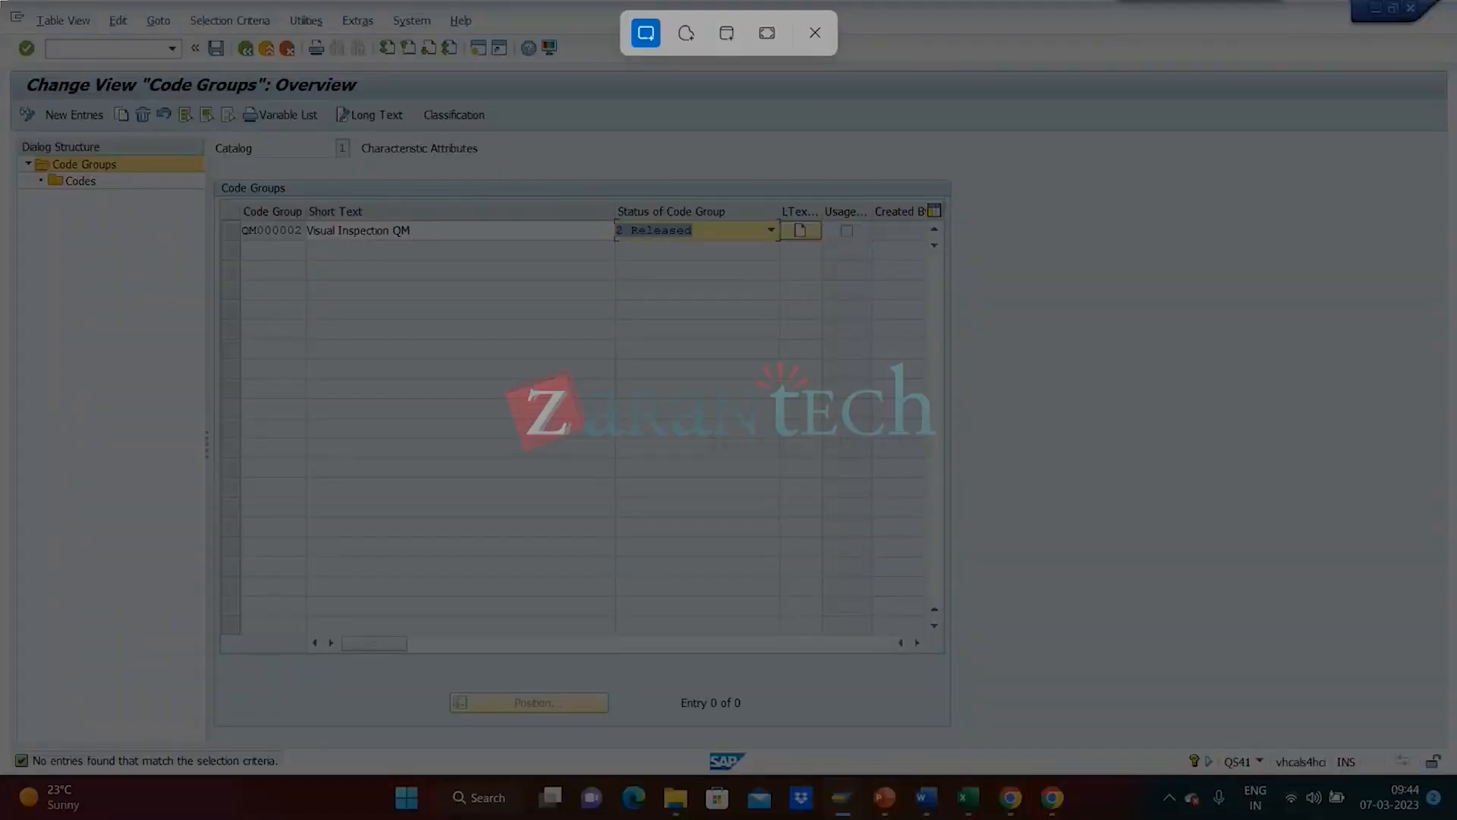
- Paste a screenshot of the Code Groups overview into the Lab Activity Word document, then return to SAP
left_click_drag(1, 1, 1035, 287)
mouse_move(835, 797)
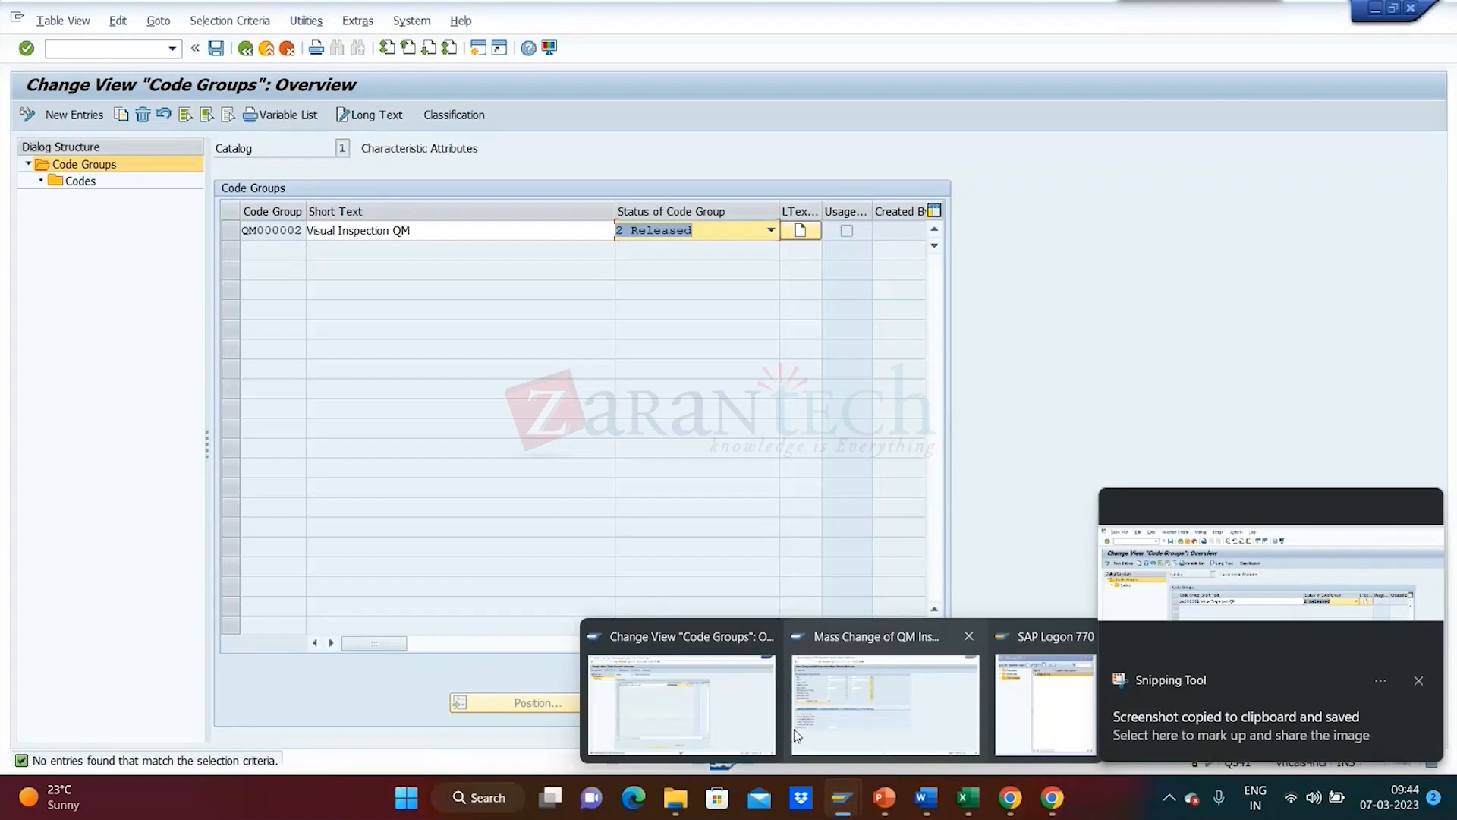
mouse_move(1011, 797)
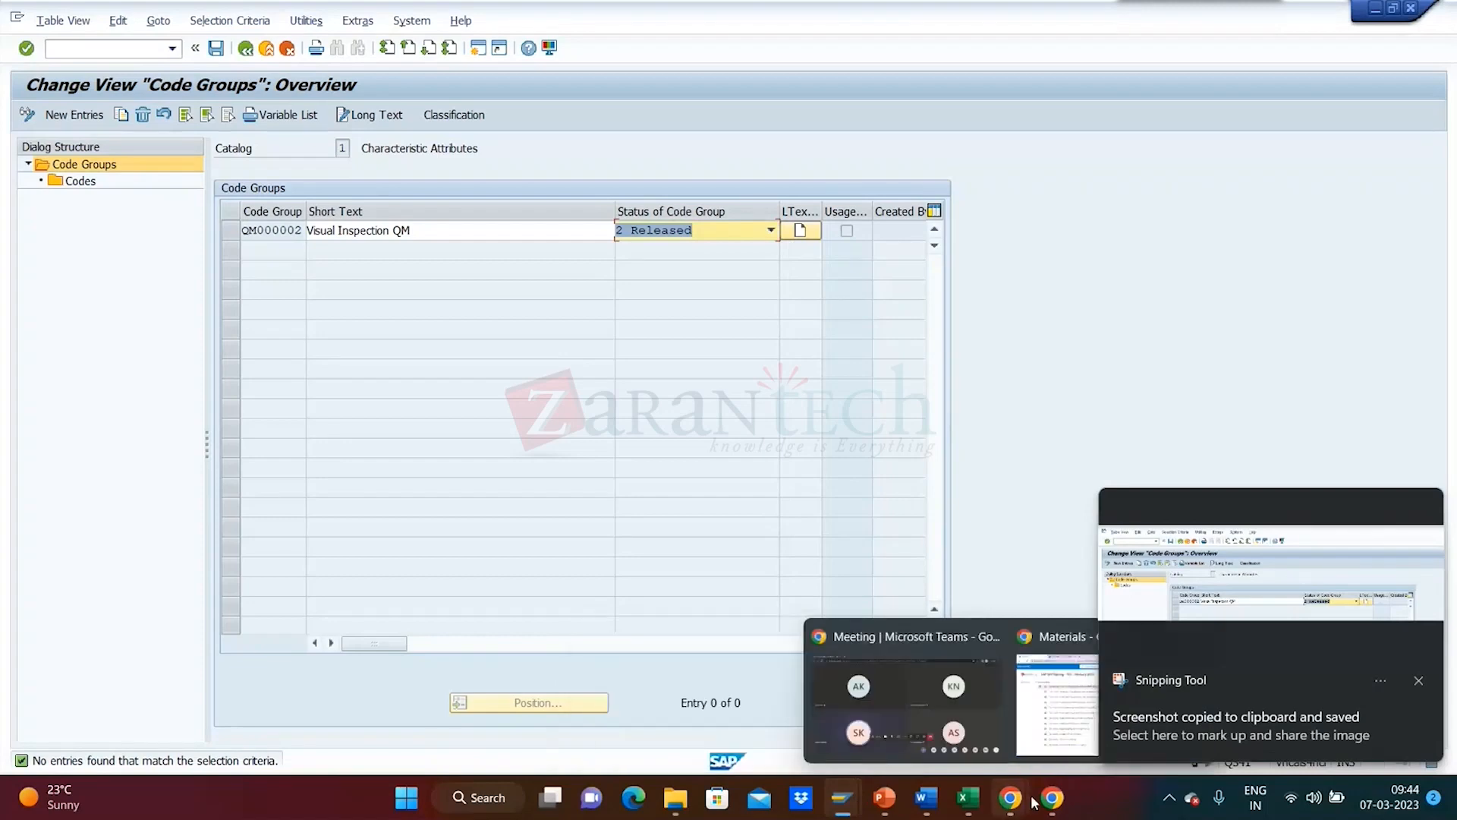
left_click(926, 797)
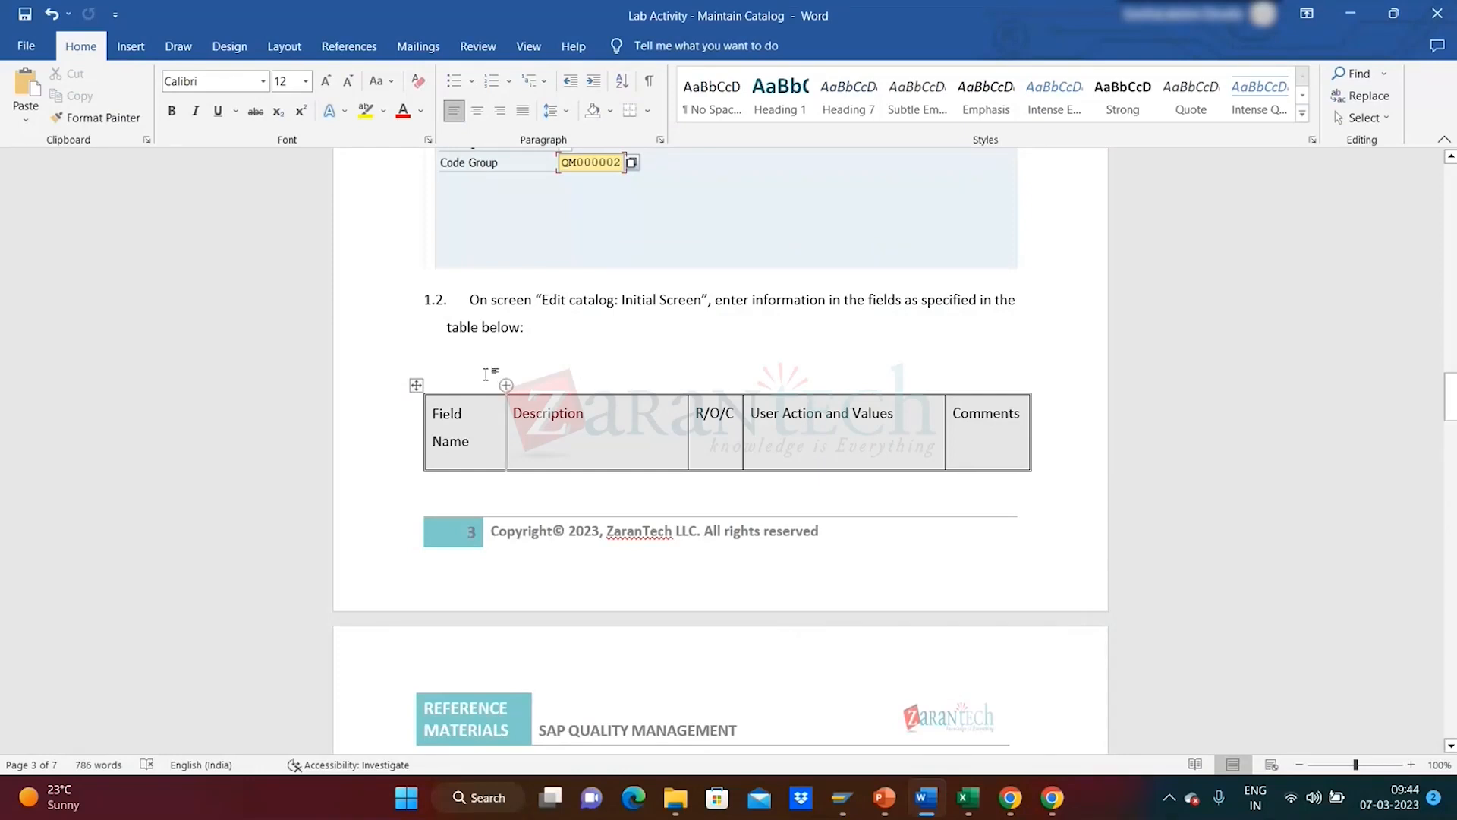
key("ctrl+v")
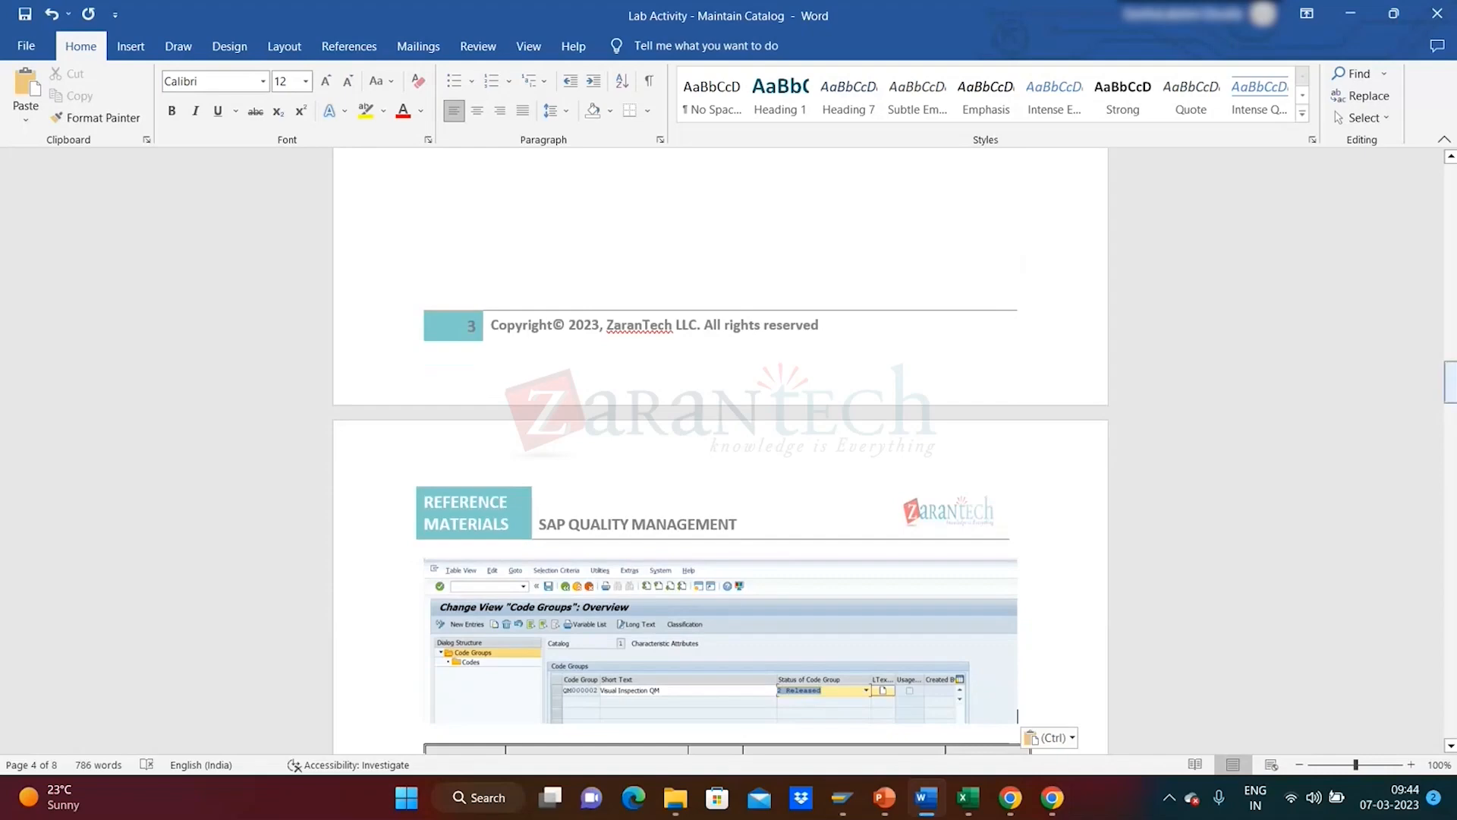
mouse_move(1441, 403)
left_mouse_down()
mouse_move(1442, 479)
mouse_move(1442, 375)
left_mouse_up()
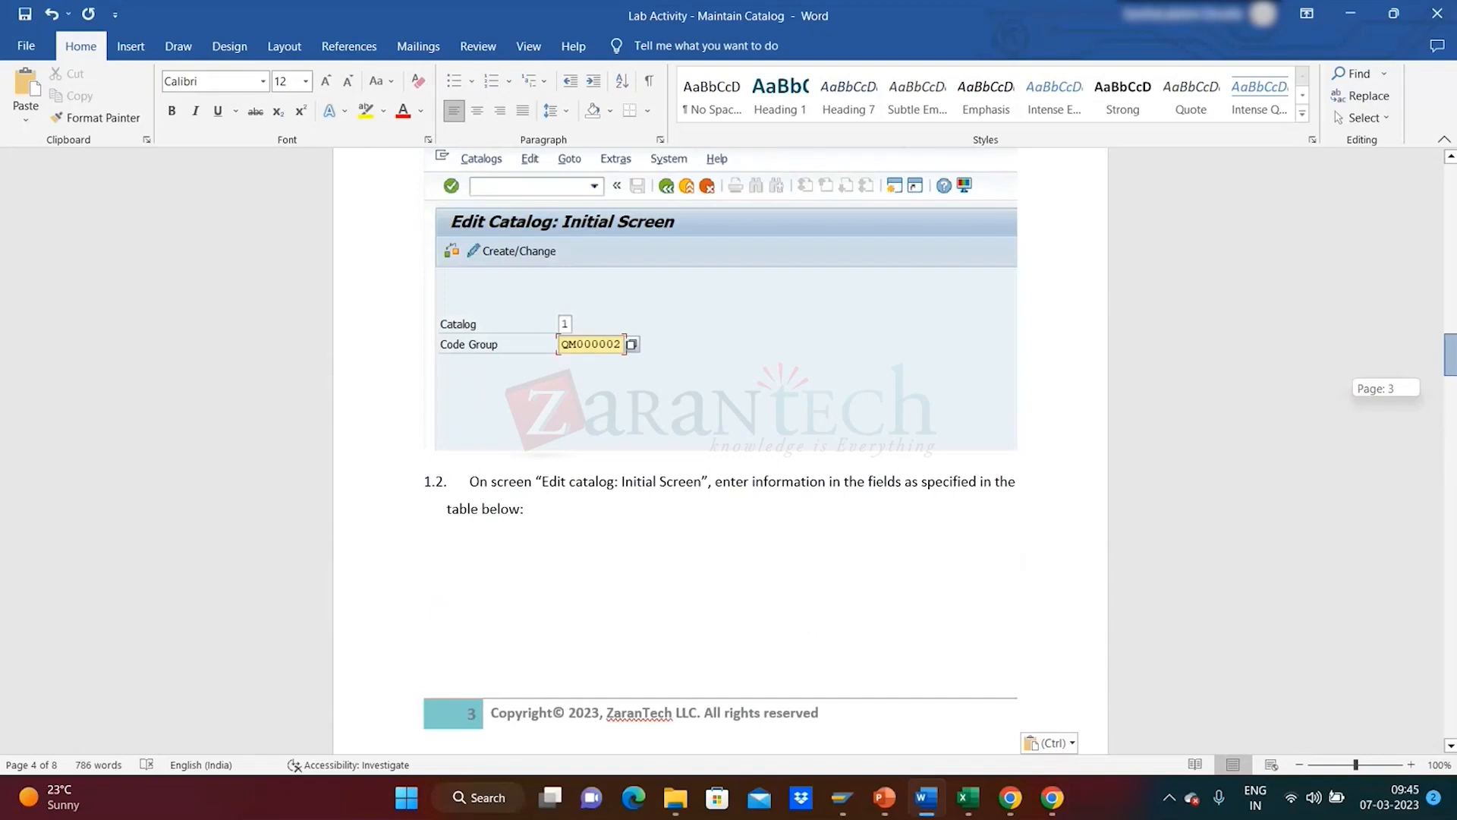
left_click_drag(1442, 375, 1451, 489)
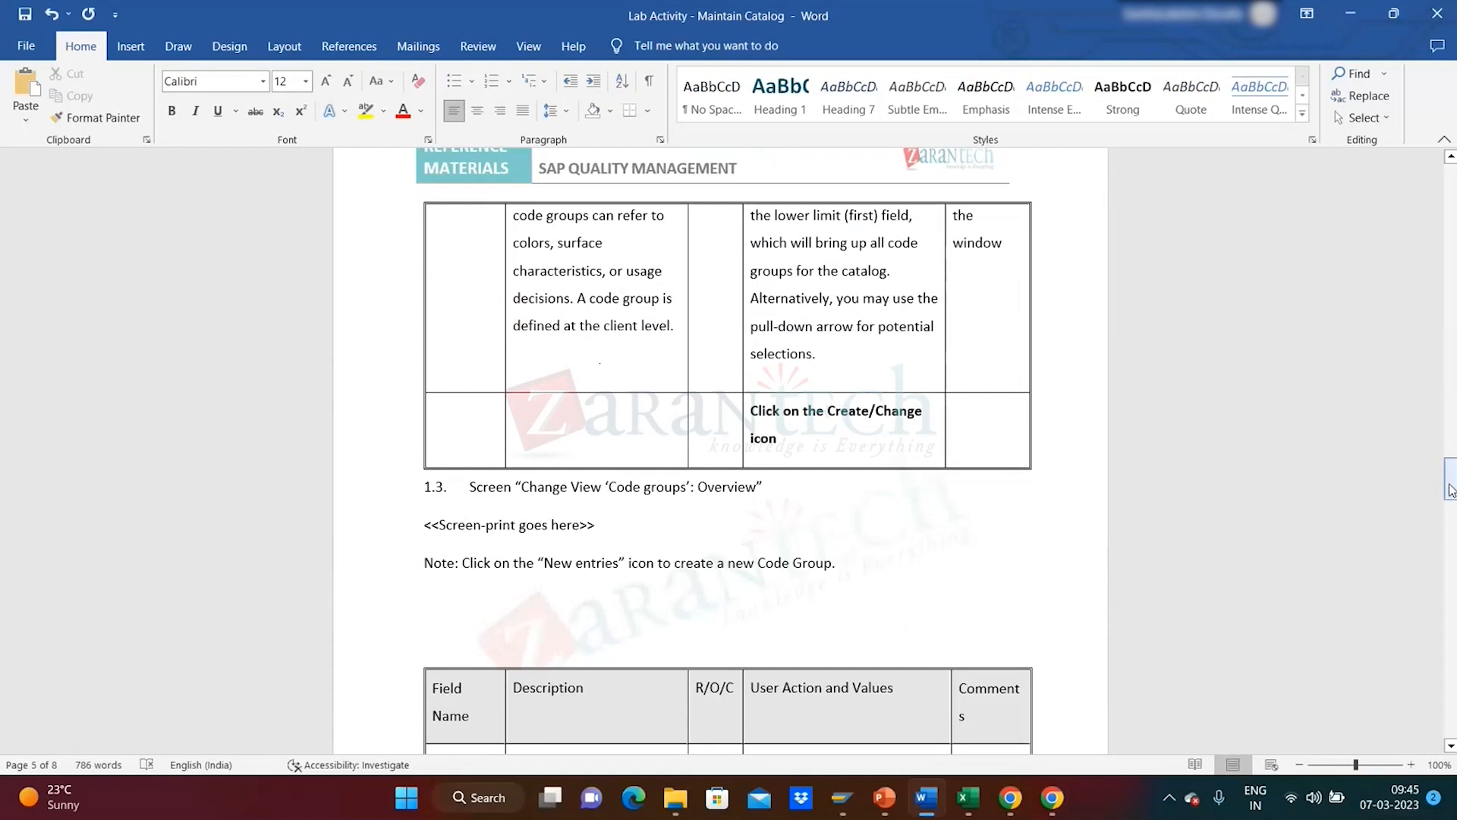
key("alt+Tab")
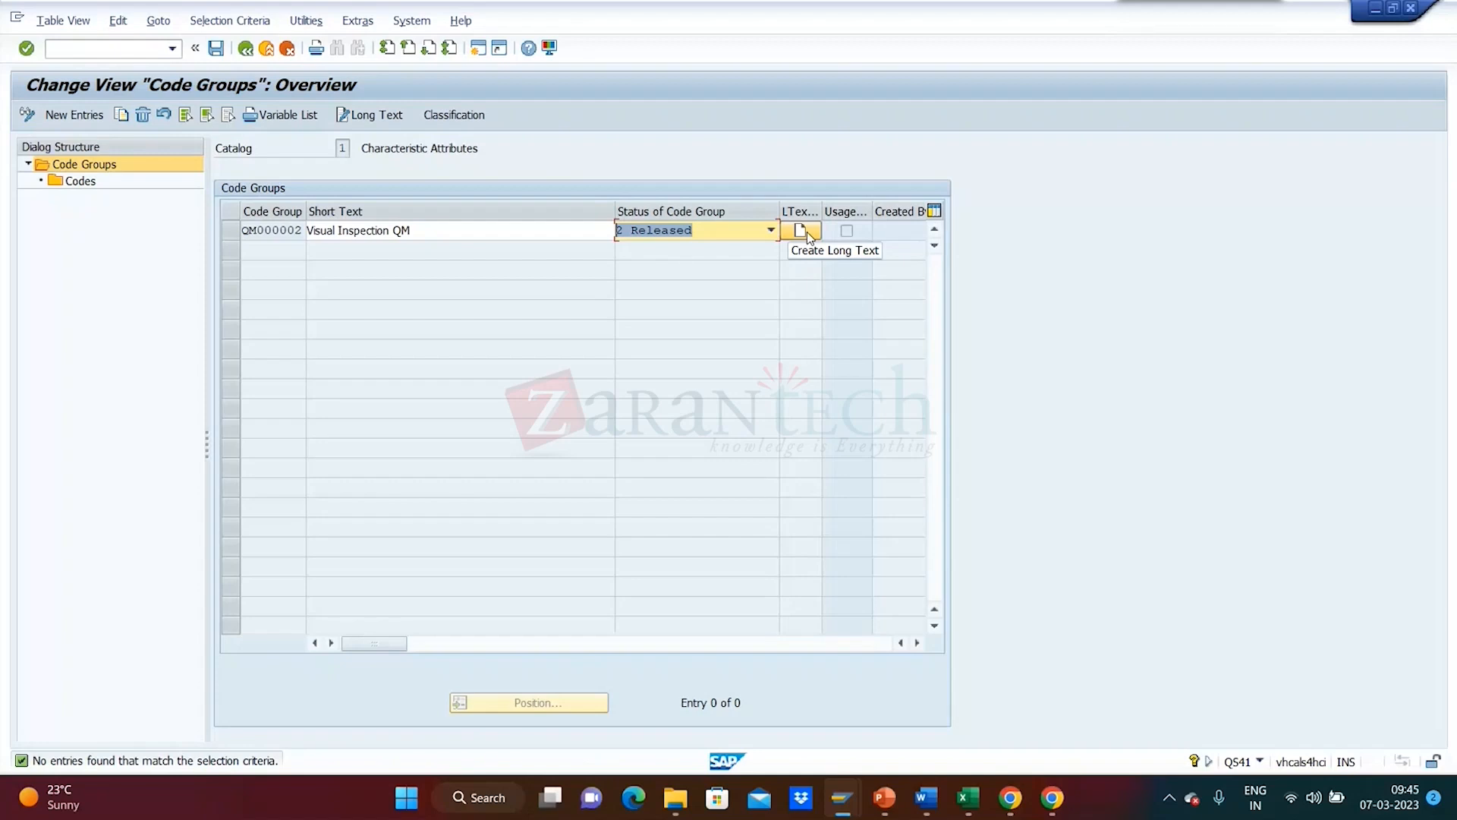
- Open F1 field help for the Short Text cell, closing the stray Edge help page
left_click(434, 237)
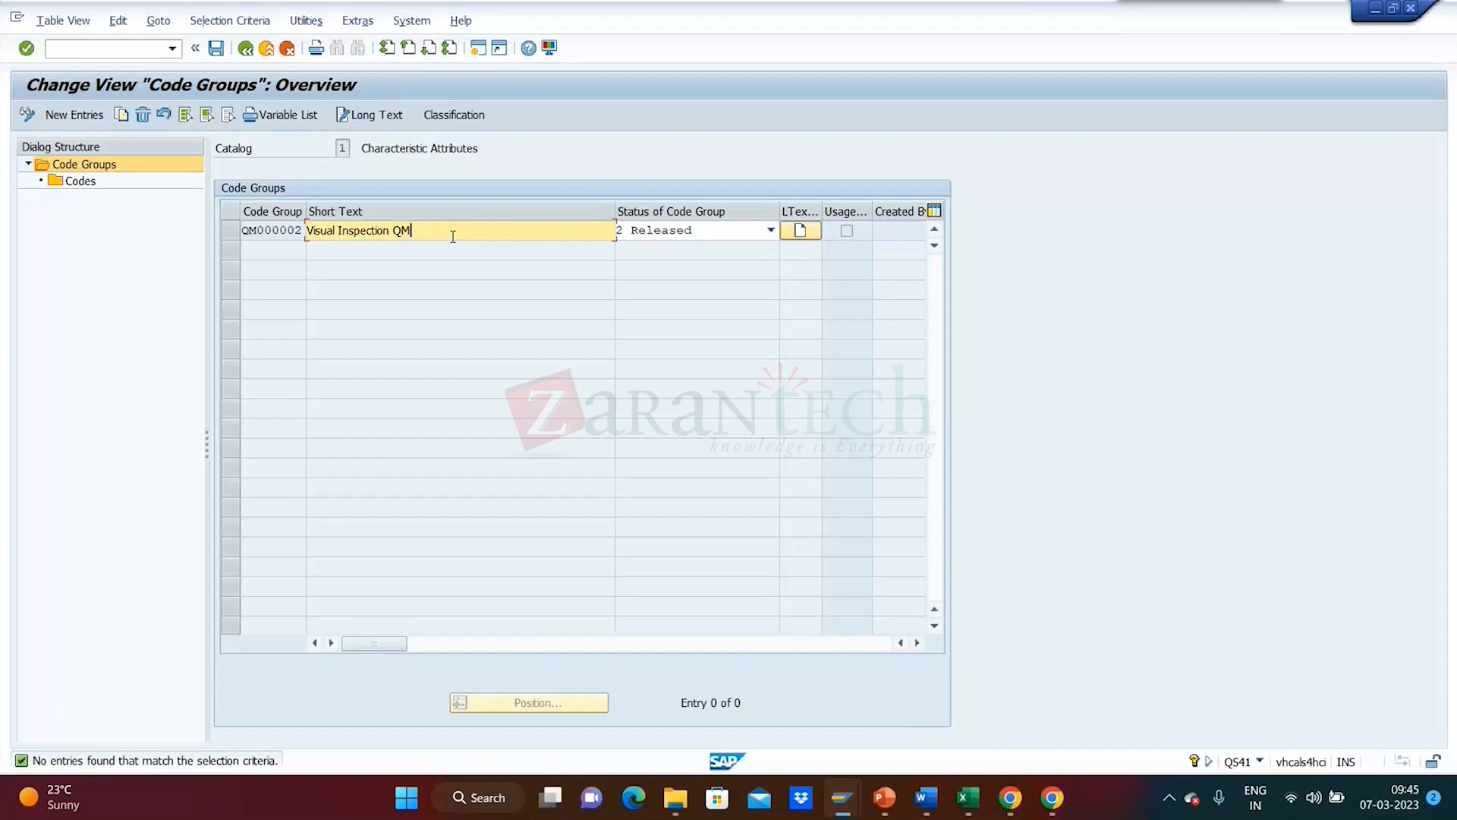
key("alt+Tab")
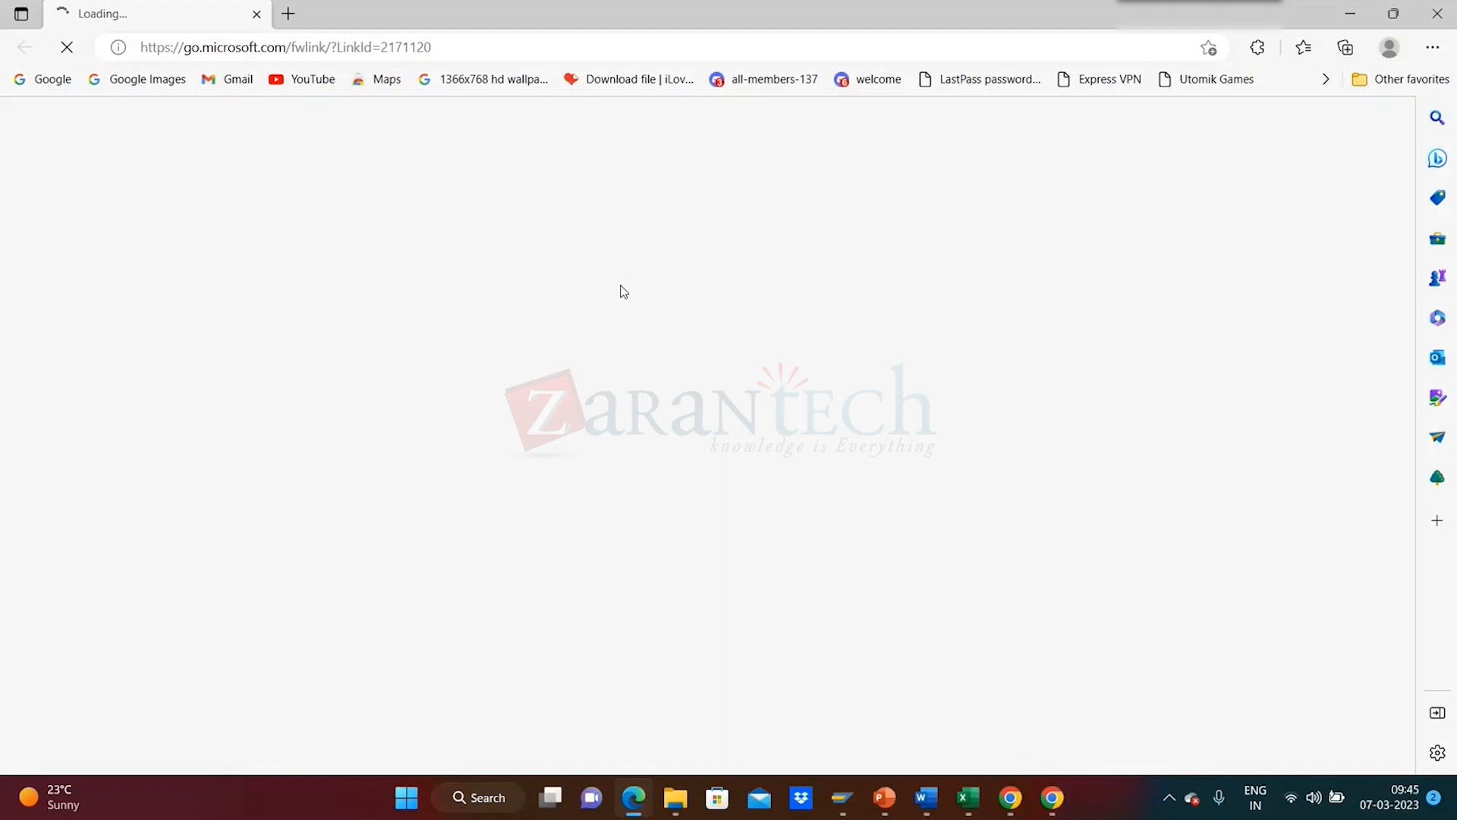
key("alt+Tab")
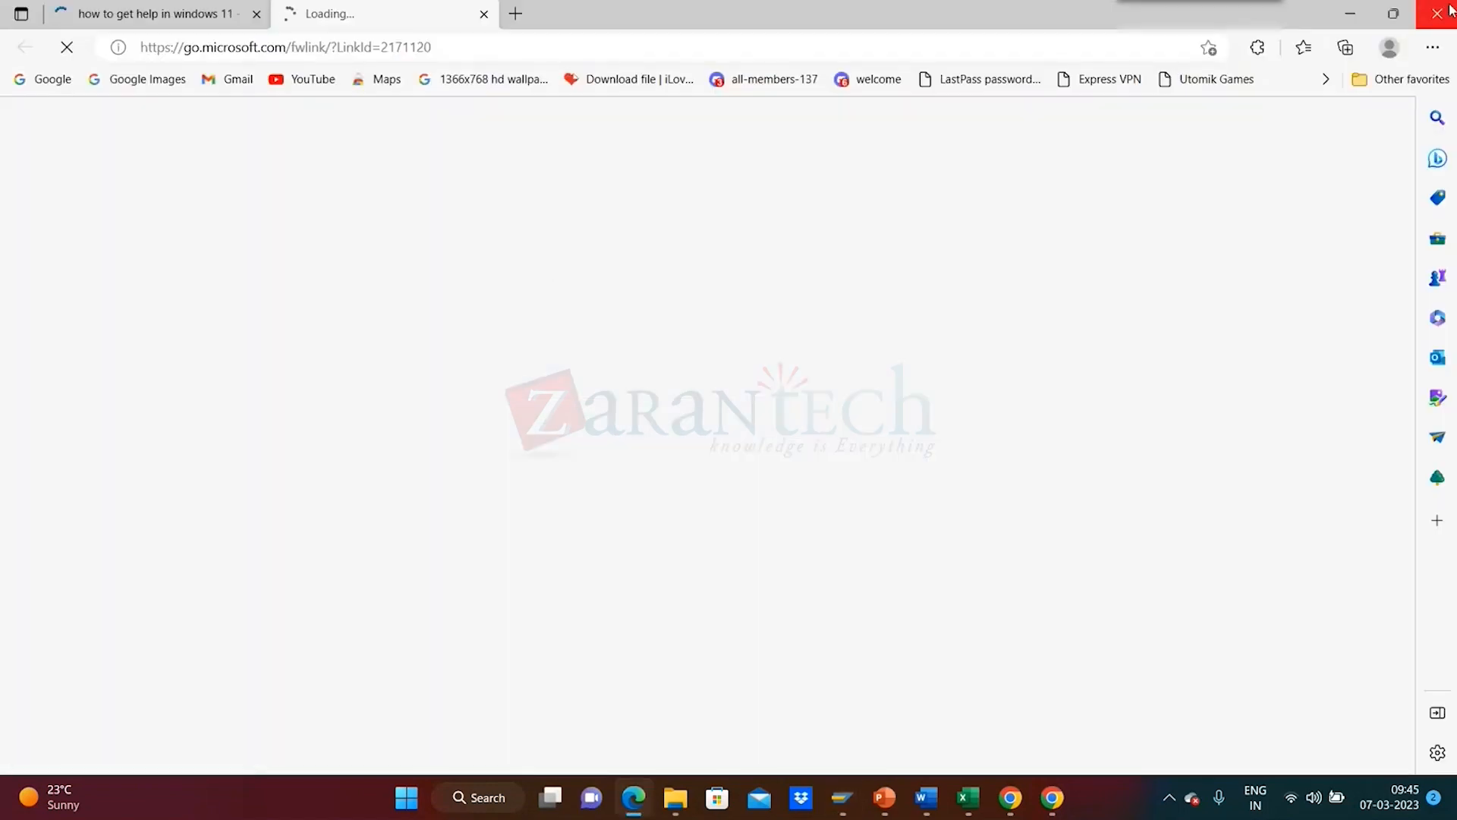
left_click(1450, 10)
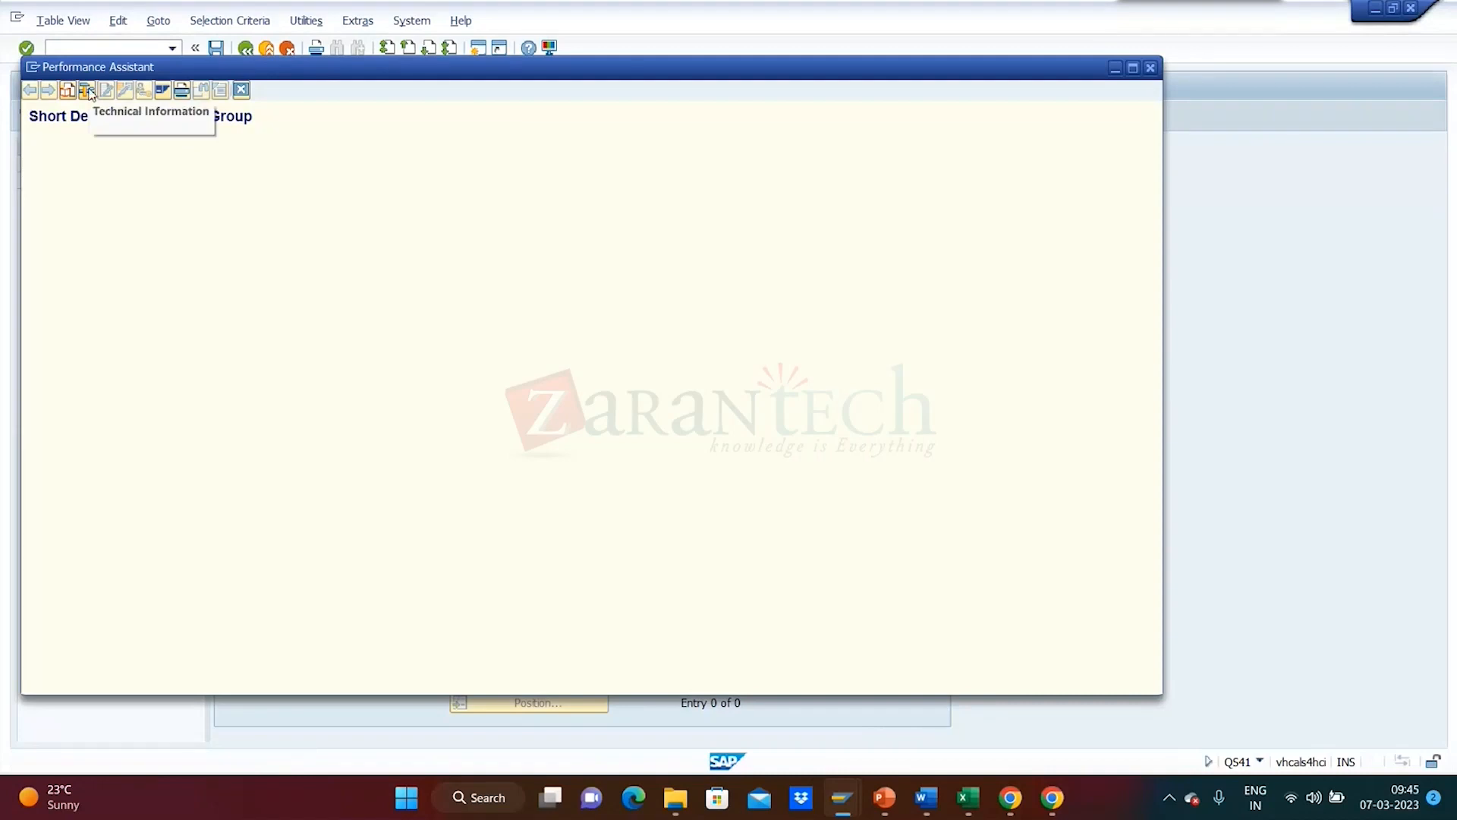
- Open Technical Information for Short Text and jump from KURZTEXT to the SE11 view V_QPGR_KAT
left_click_drag(423, 71, 838, 101)
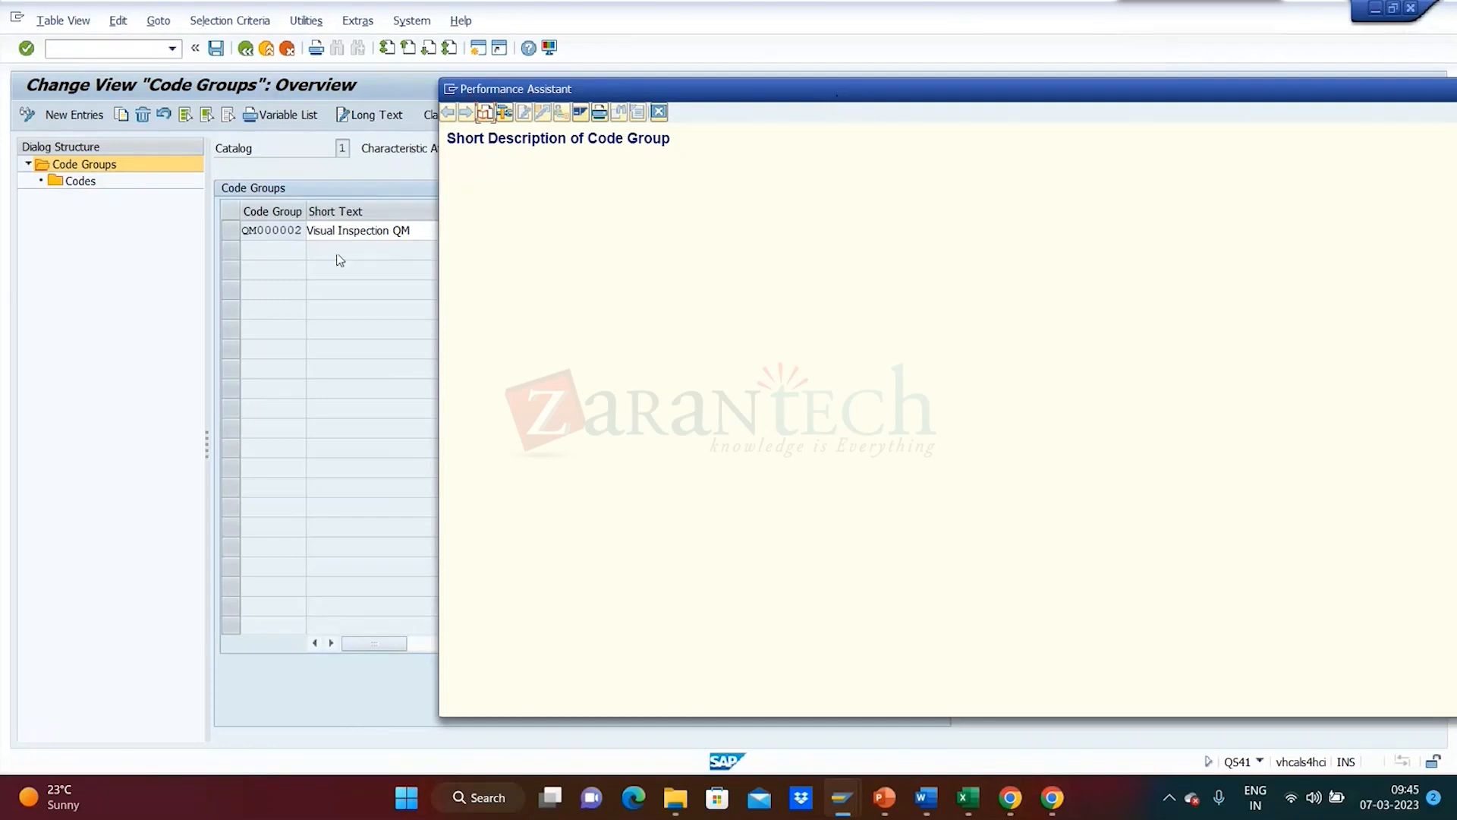
left_click(504, 114)
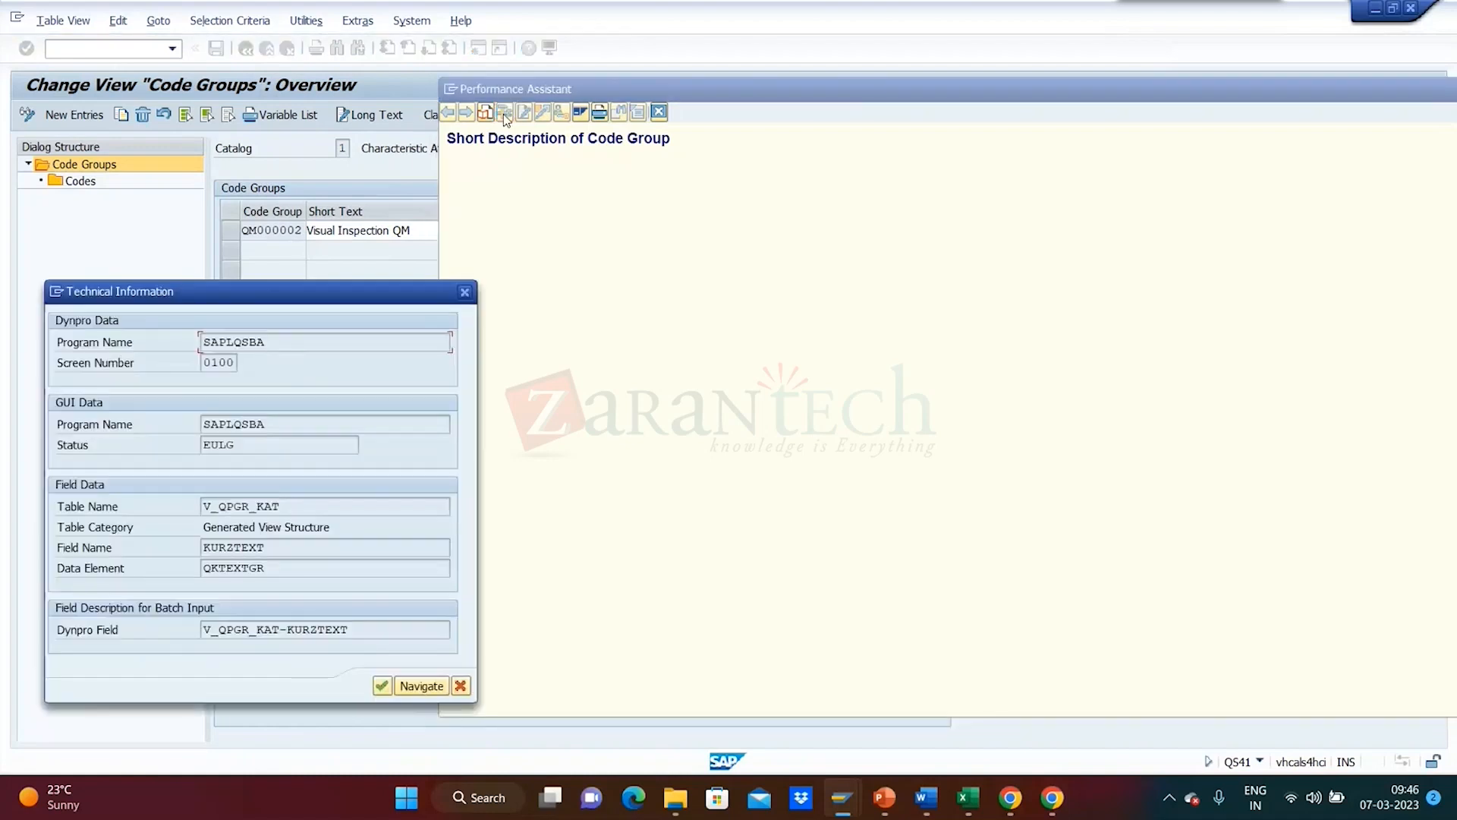
left_click_drag(397, 291, 857, 204)
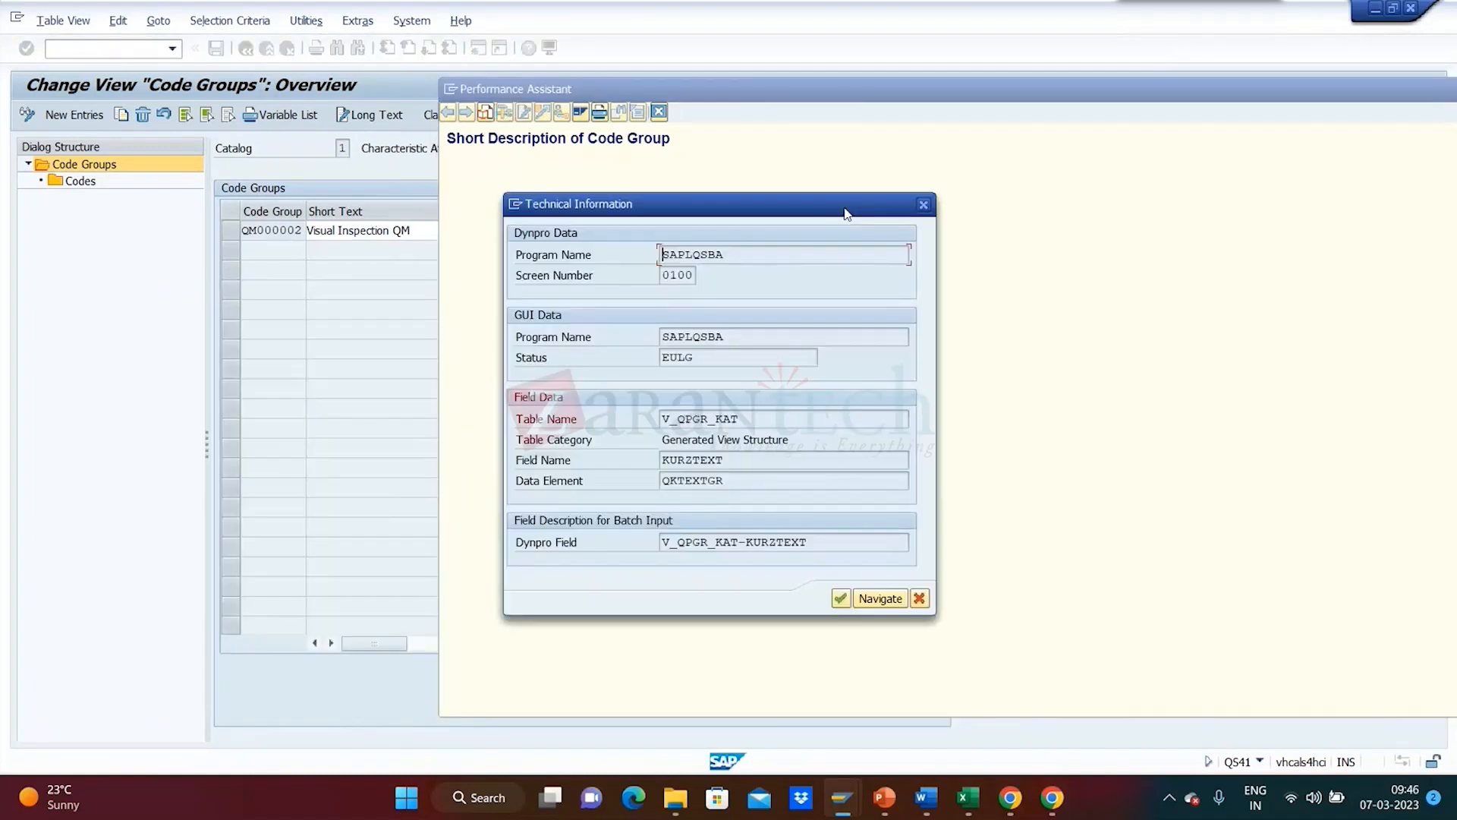
left_click(688, 461)
double_click(688, 461)
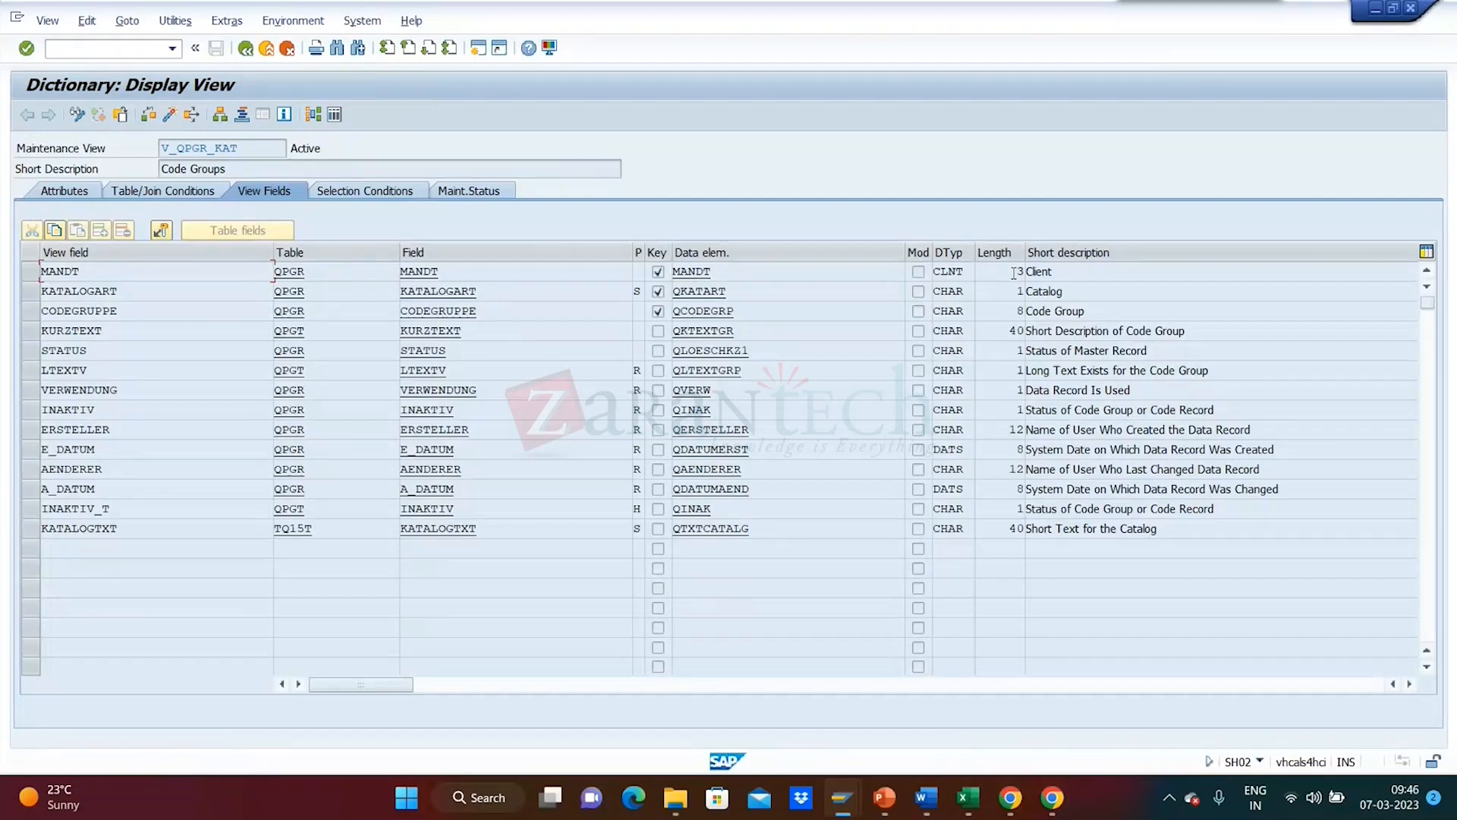
- Mark the CODEGRUPPE and KURZTEXT rows of V_QPGR_KAT, check KURZTEXT's length of 40, and go back
left_click_drag(273, 145, 126, 148)
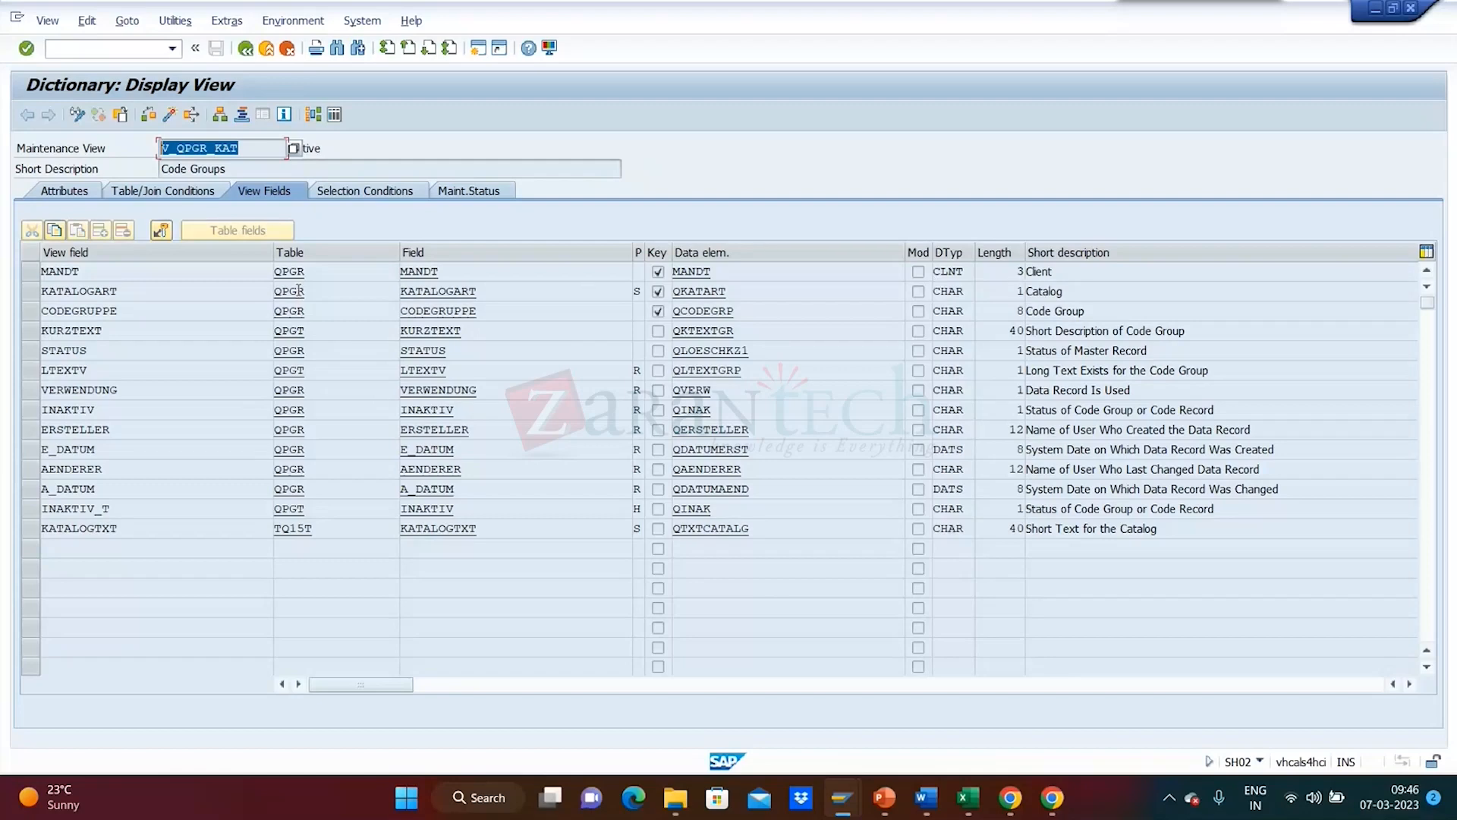
left_click(24, 315)
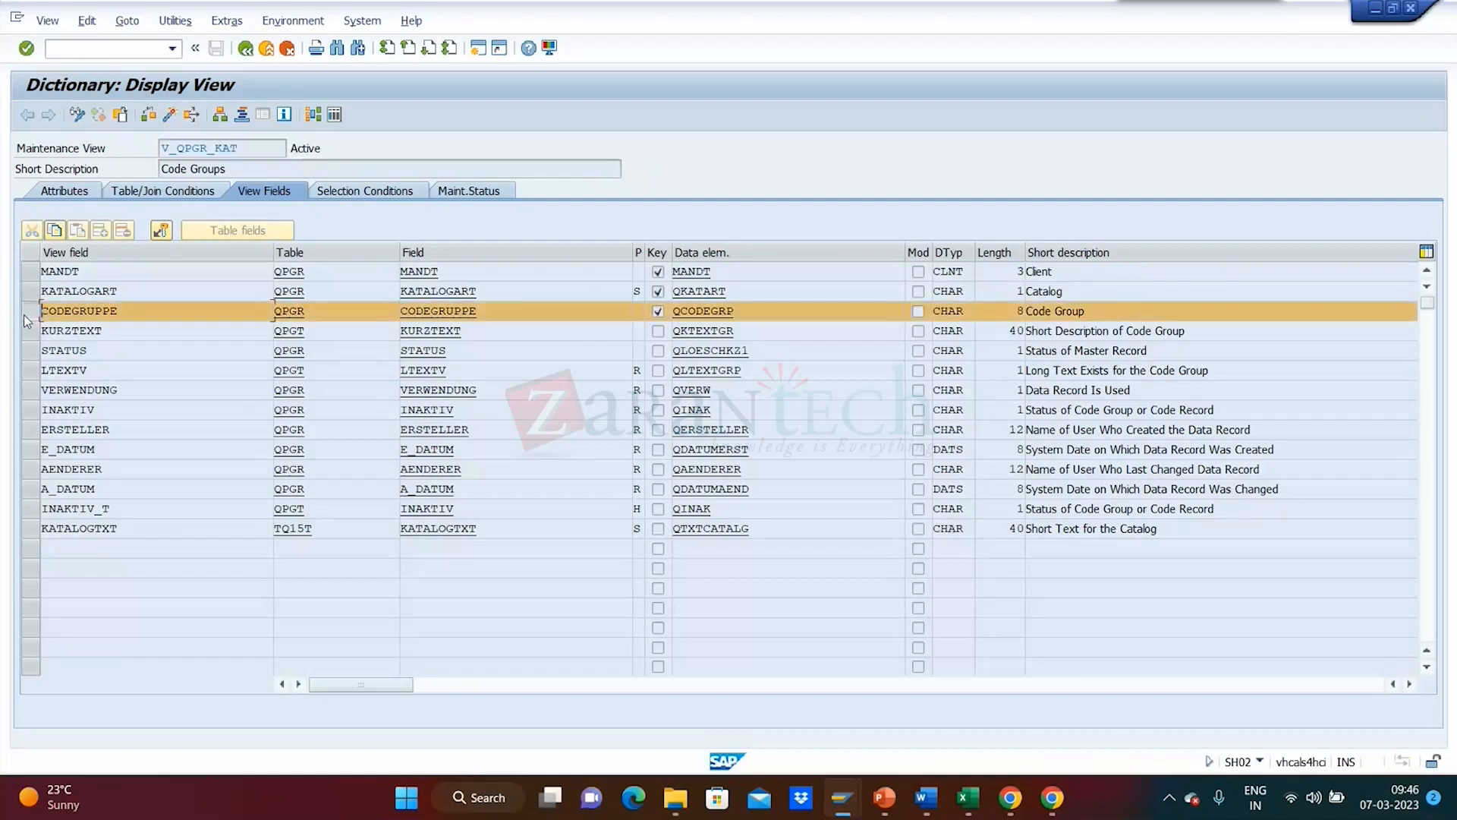
left_click(29, 331)
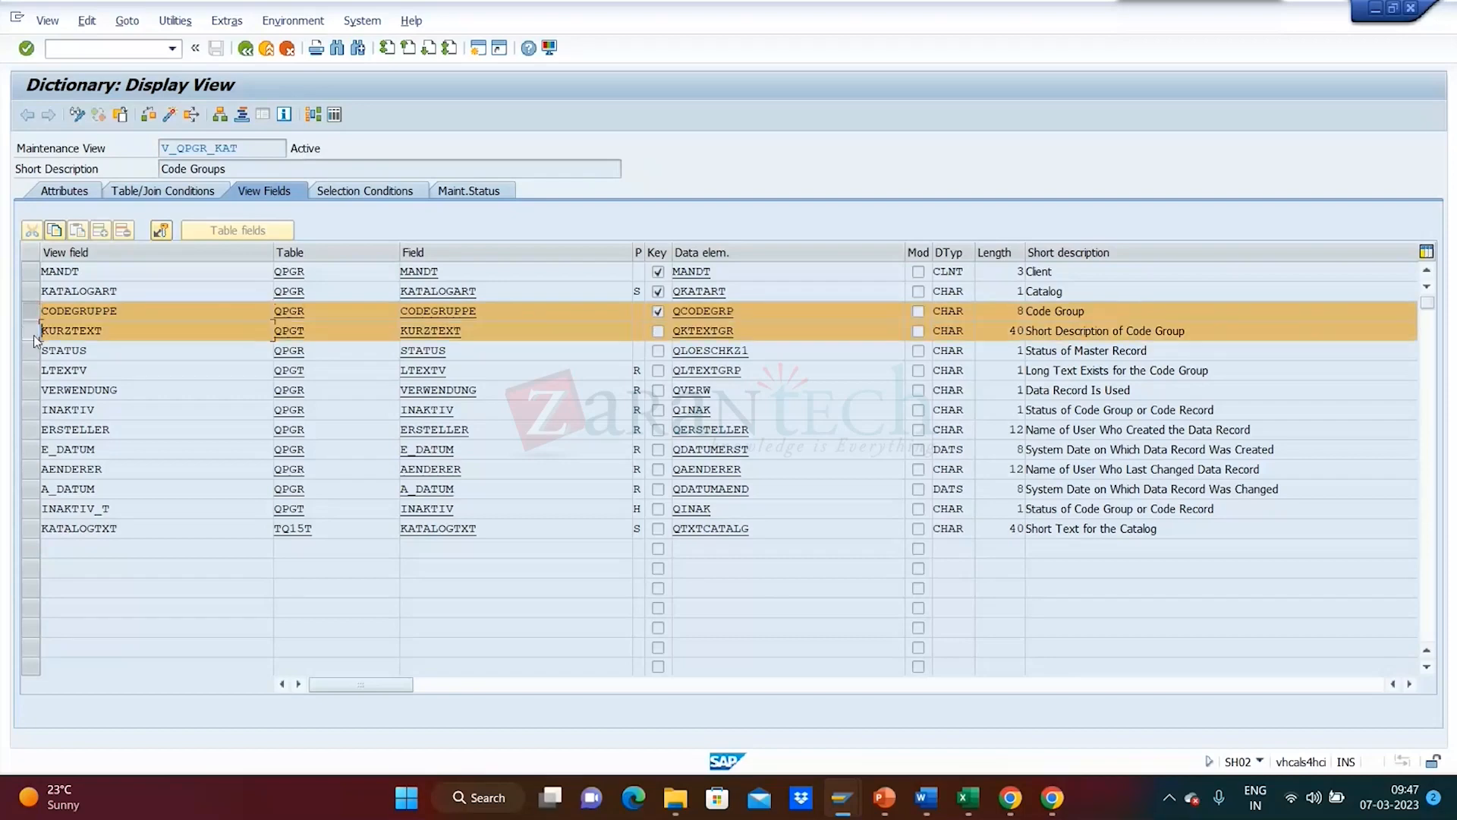
left_click(1011, 330)
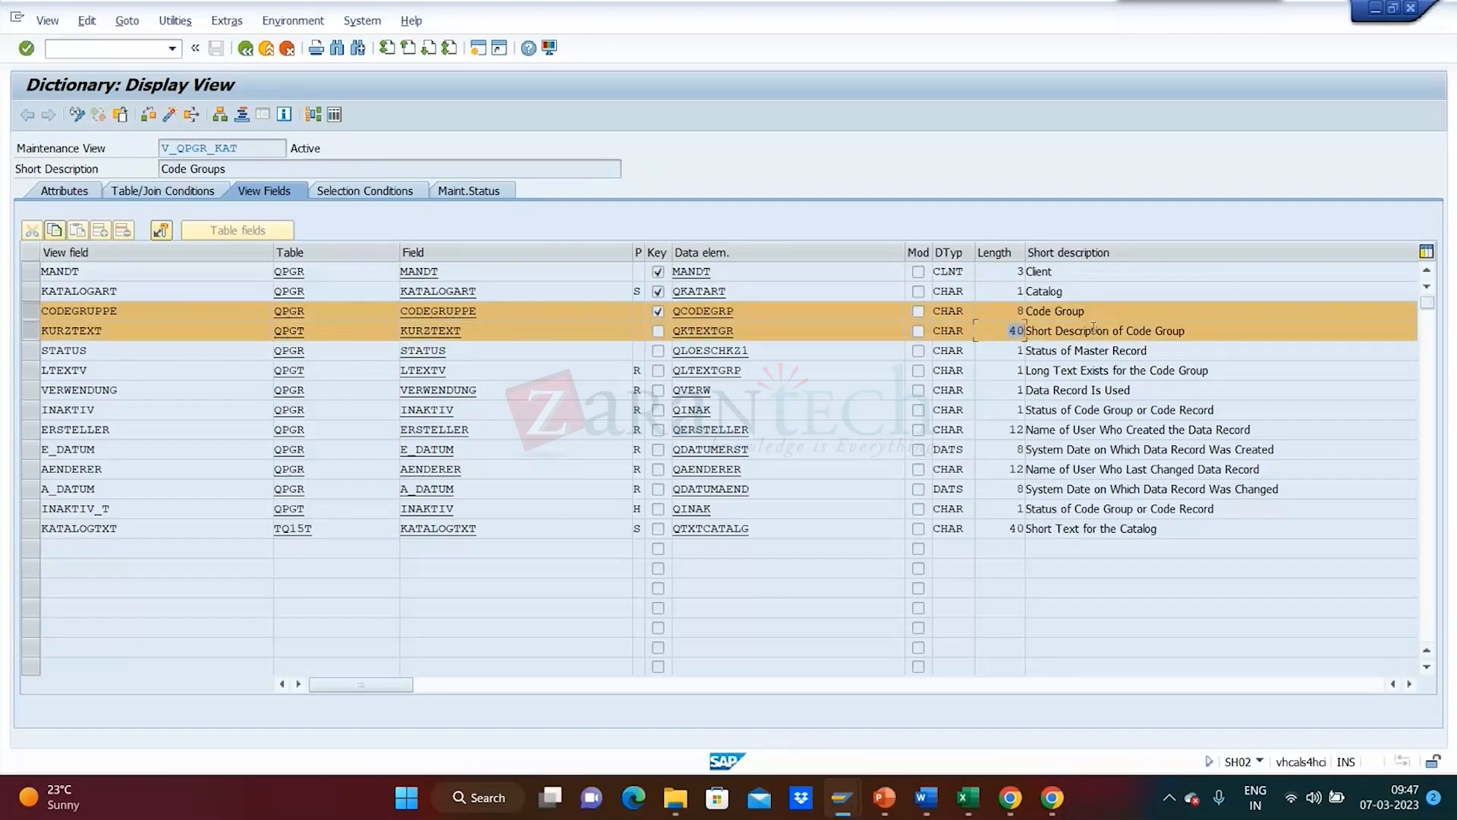
left_click(245, 49)
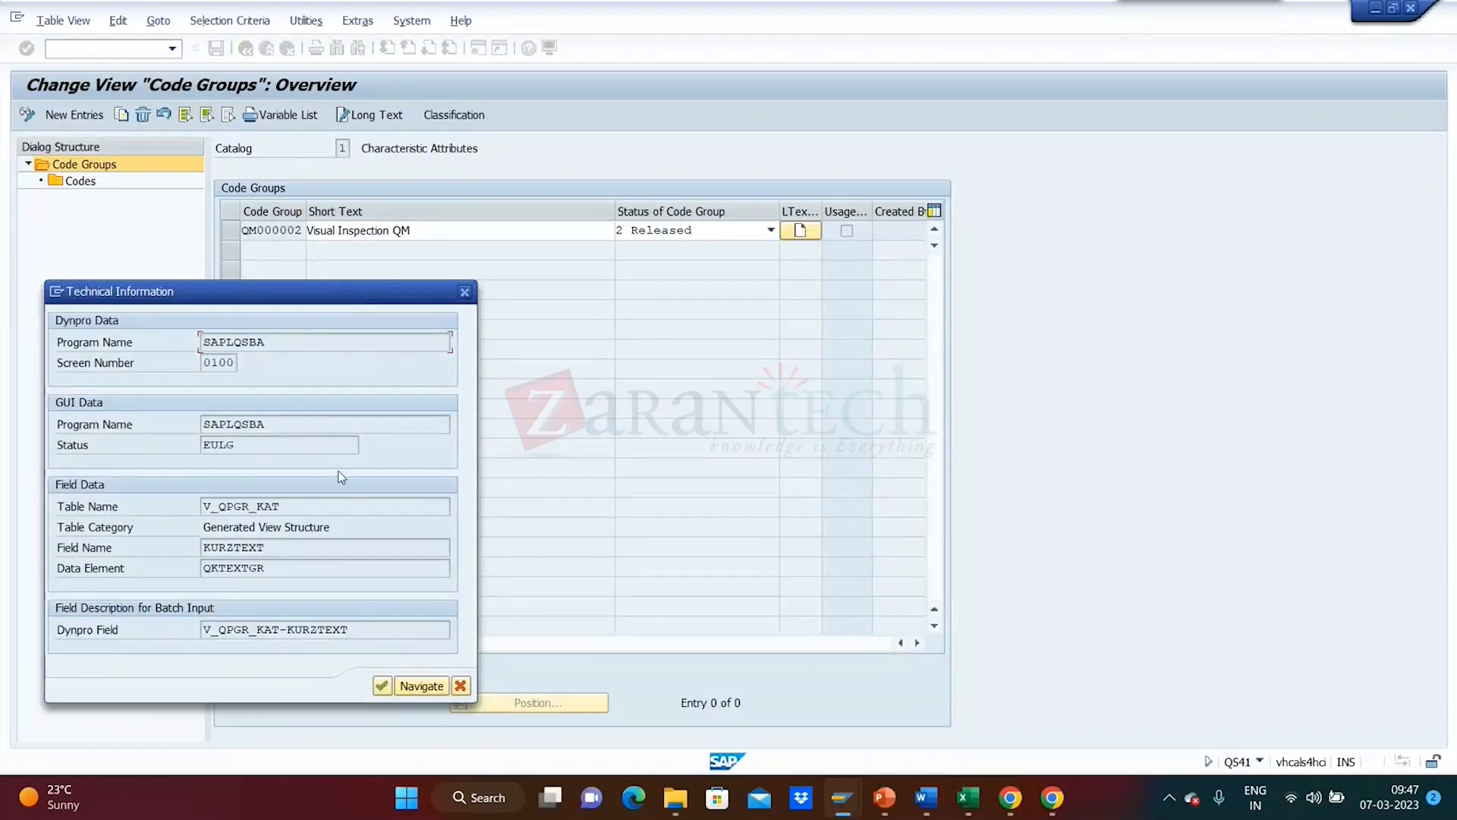
- Close the Technical Information dialog and Performance Assistant, then open QM000002's long text in Word
left_click_drag(281, 506, 156, 496)
left_click(464, 291)
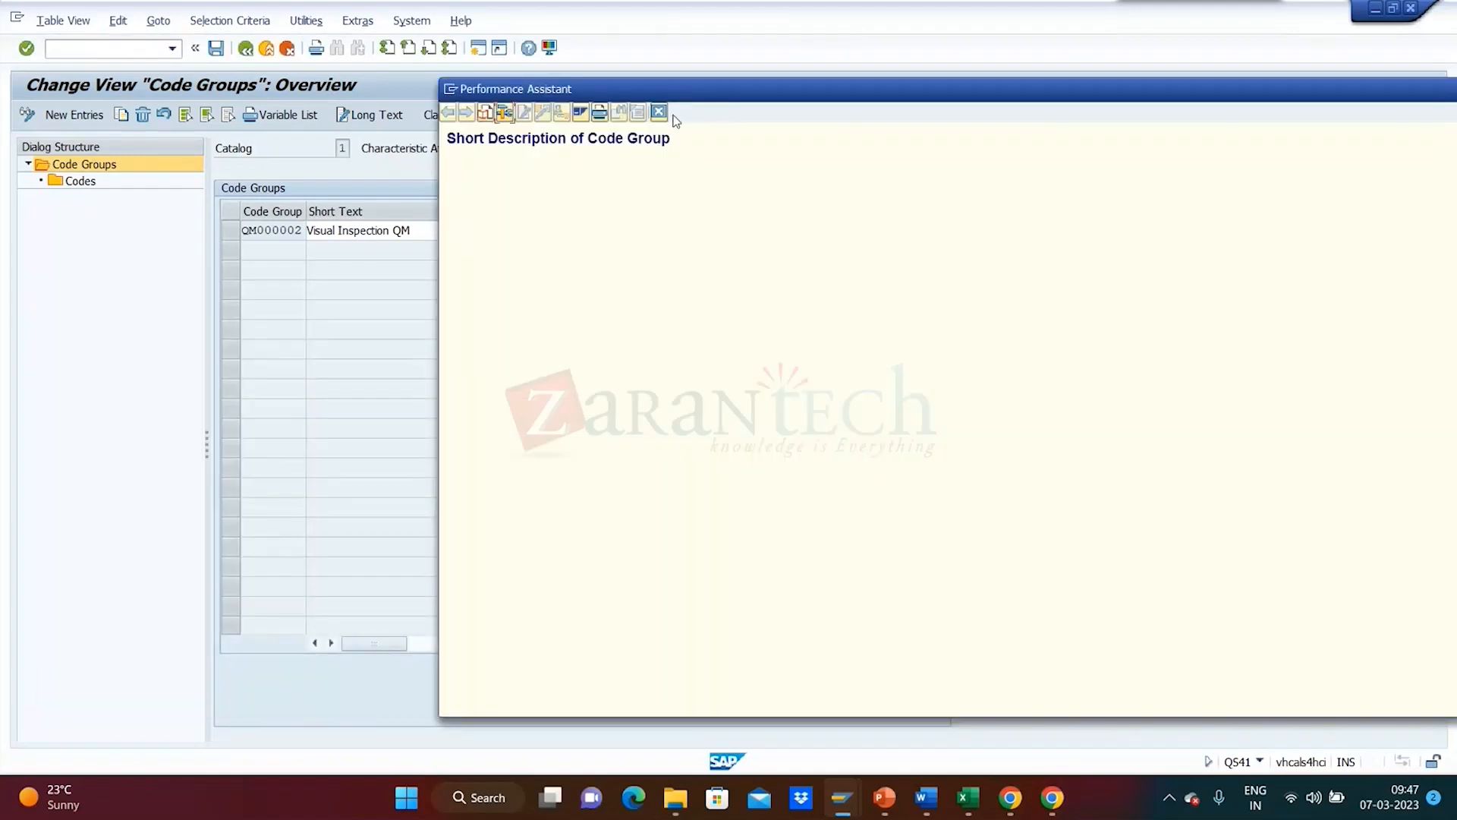
key("Escape")
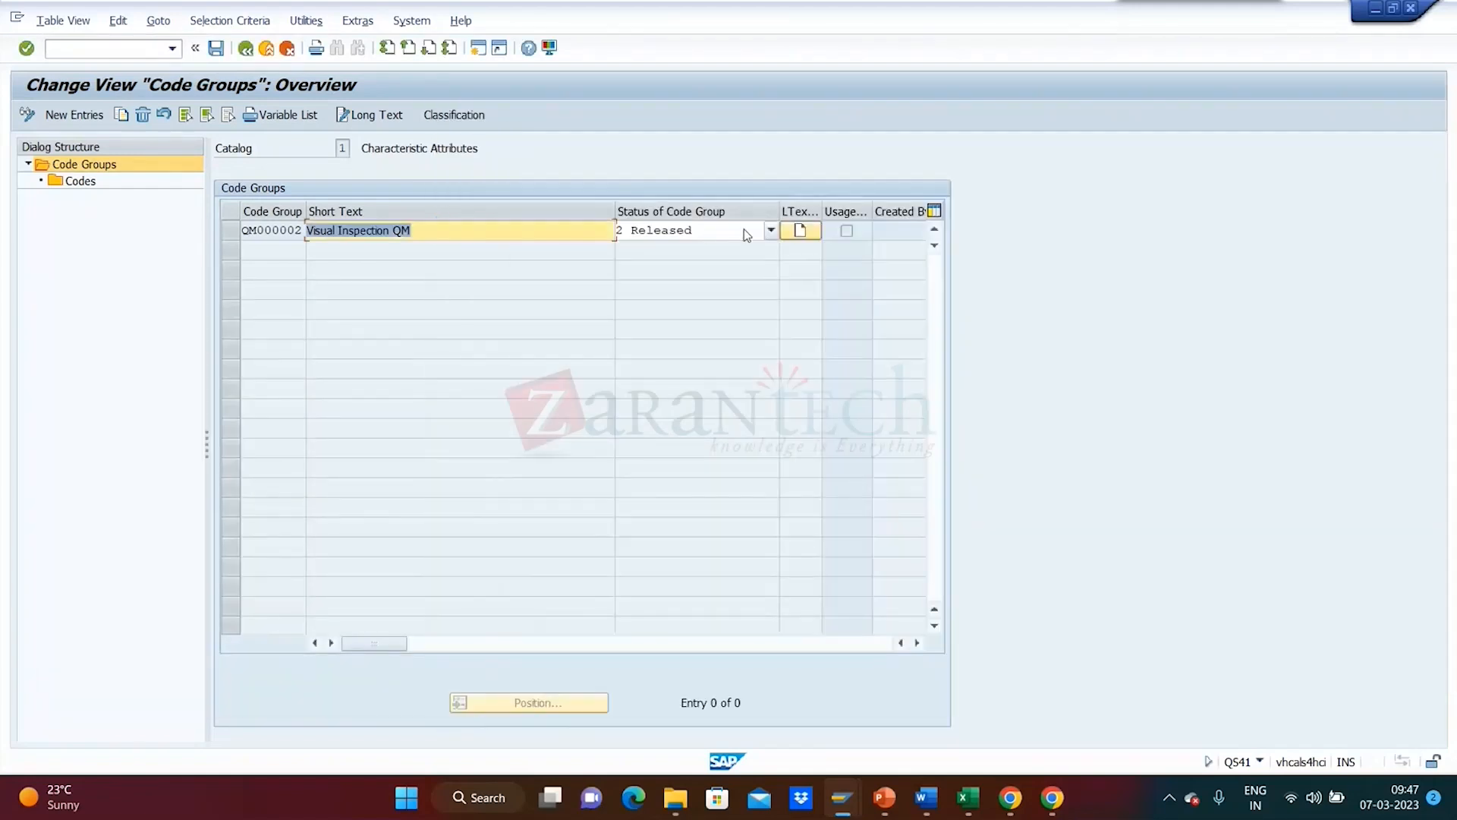
left_click(802, 230)
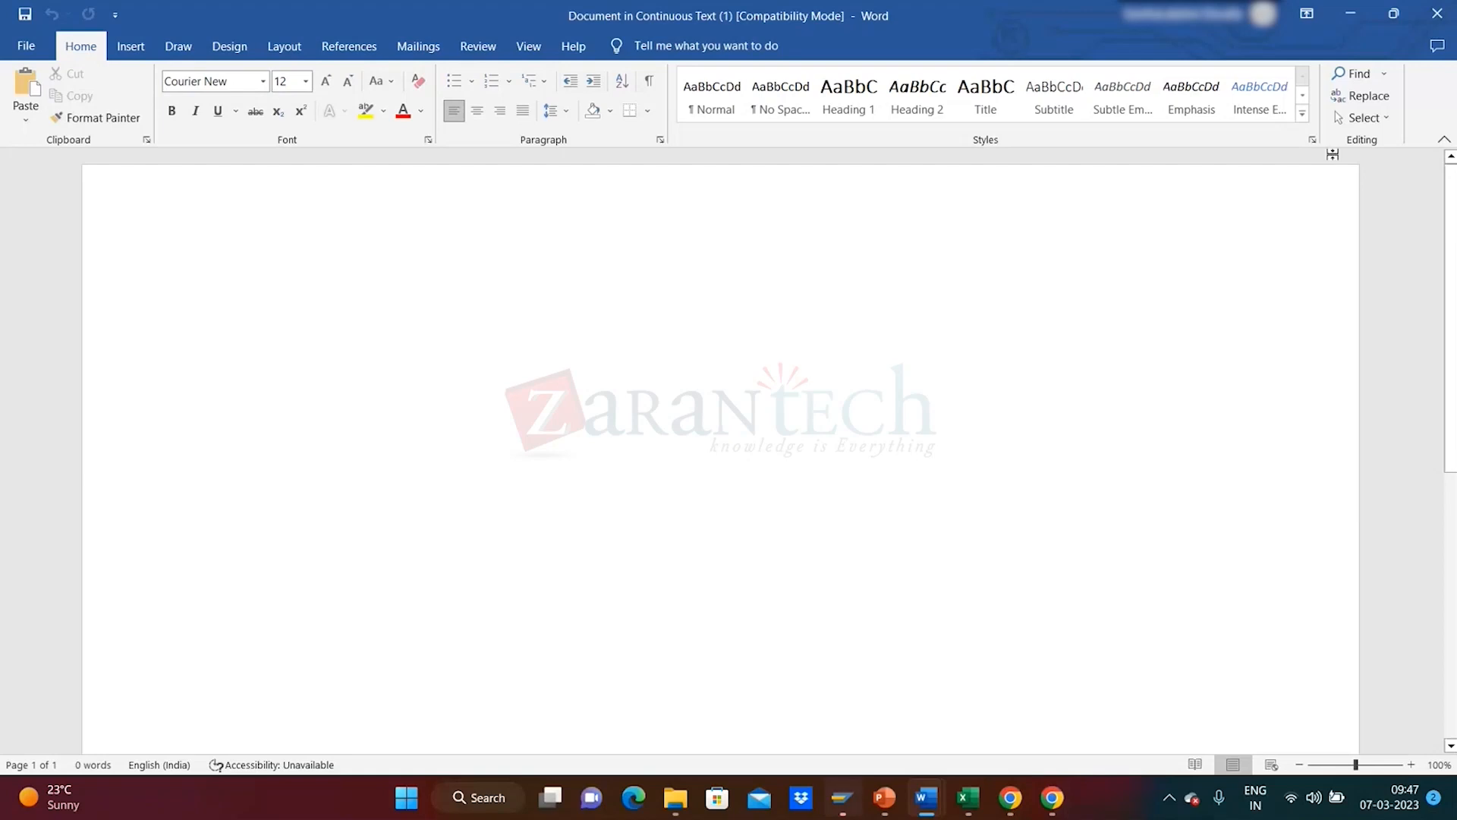
- Close the blank long-text document, permanently allowing SAP to create the Word template file
left_click(1434, 15)
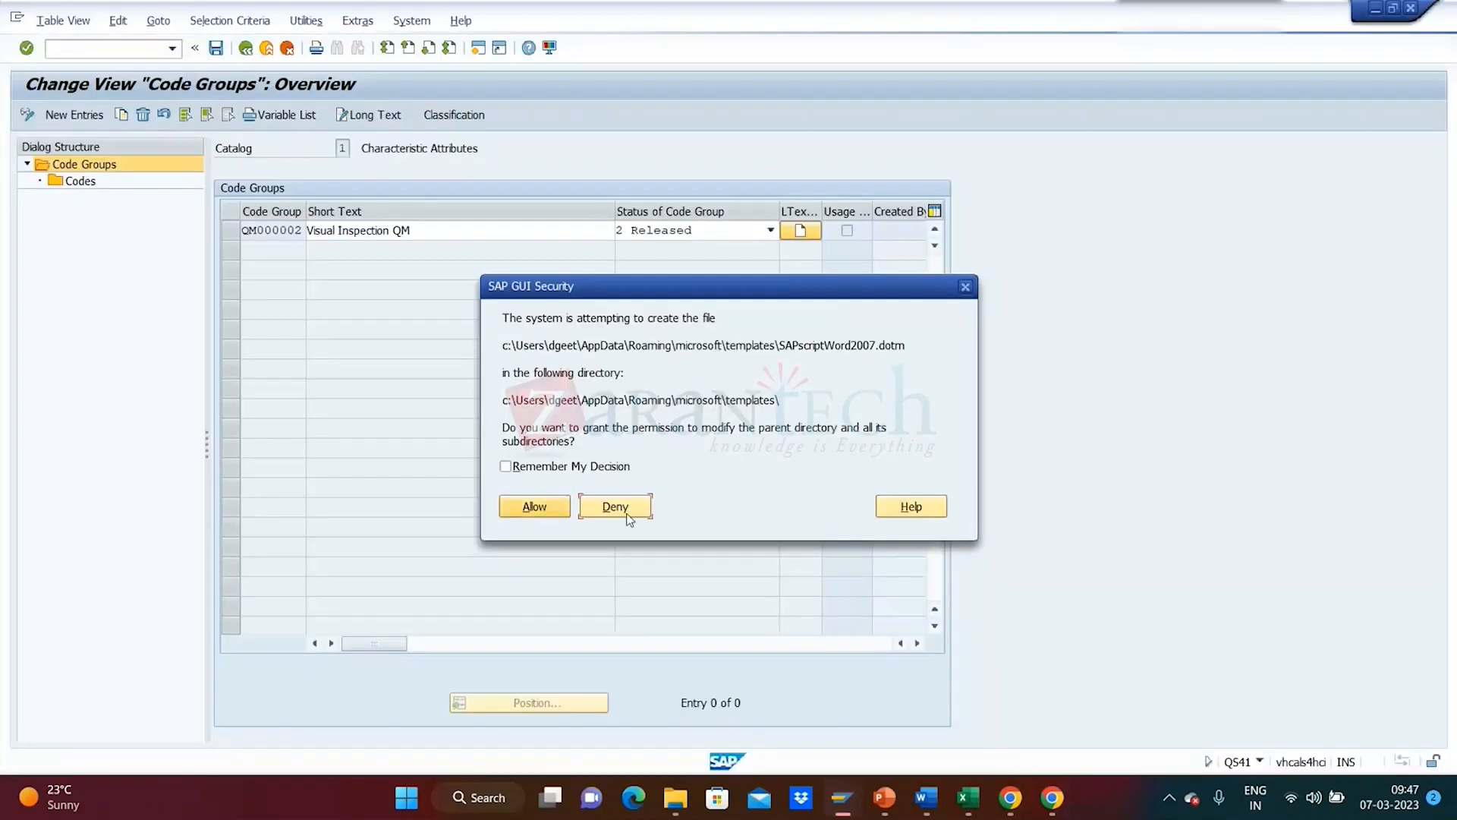
left_click(506, 467)
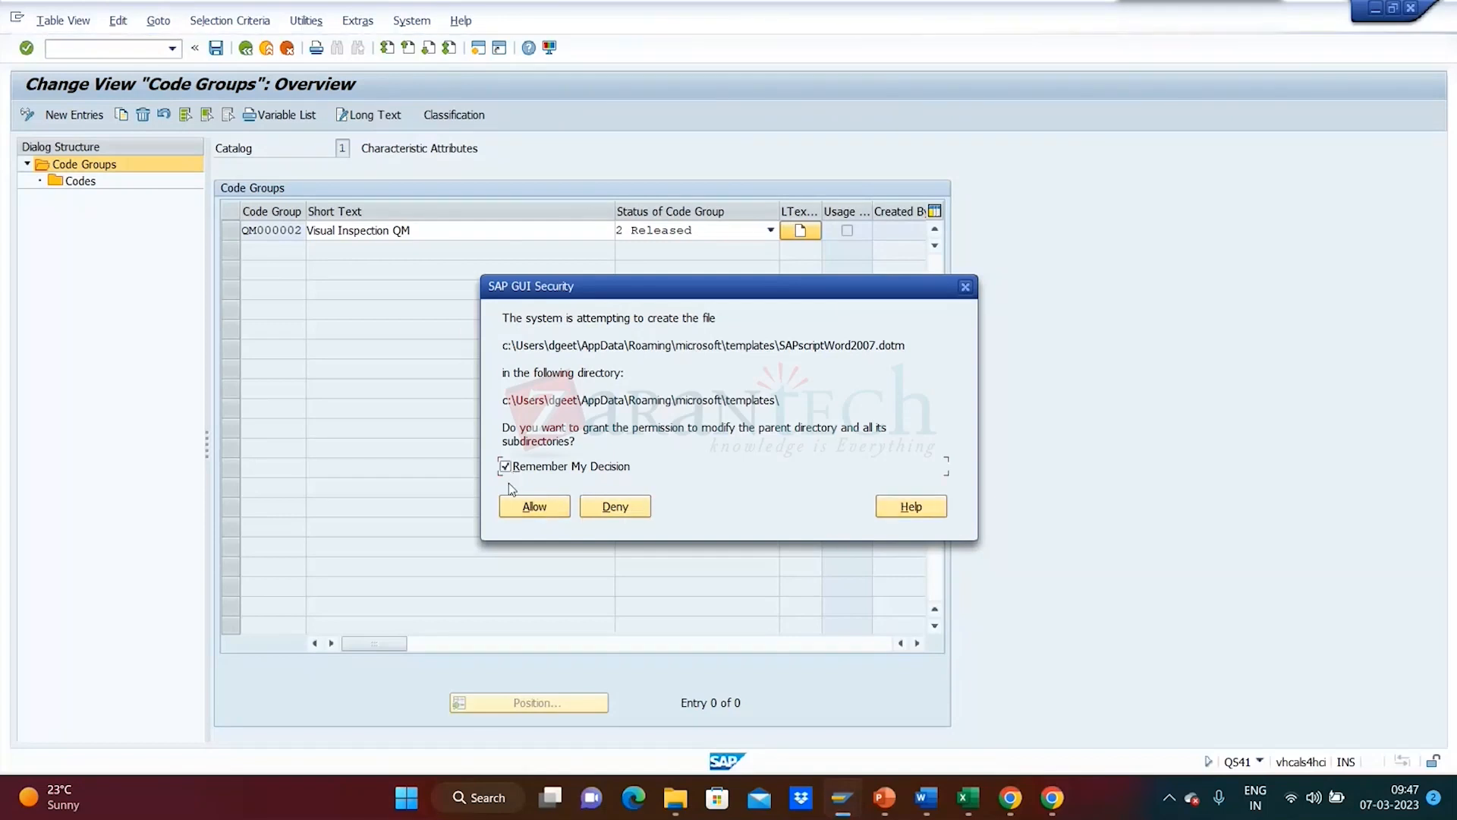
left_click(518, 507)
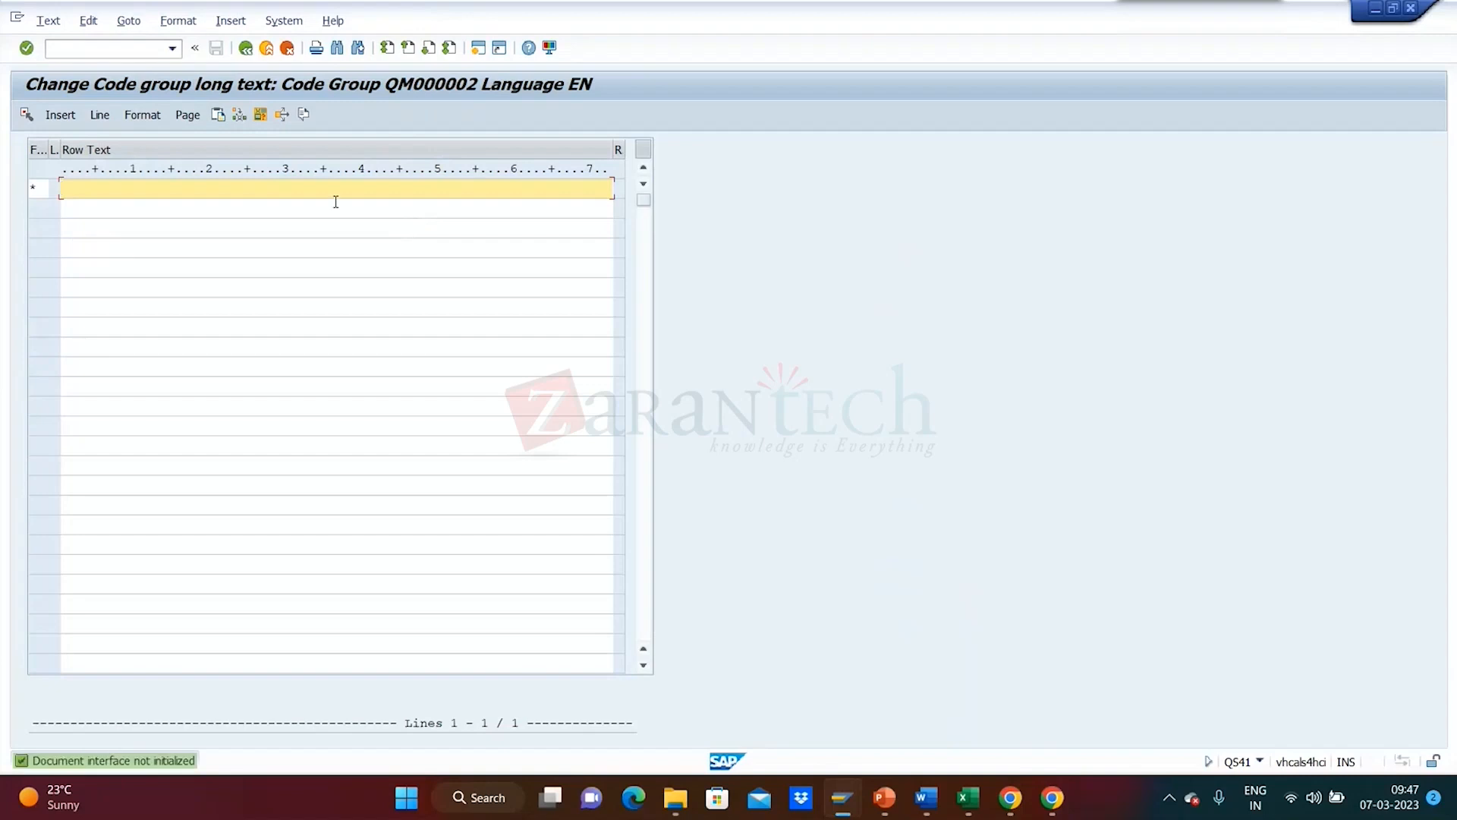
left_click(246, 49)
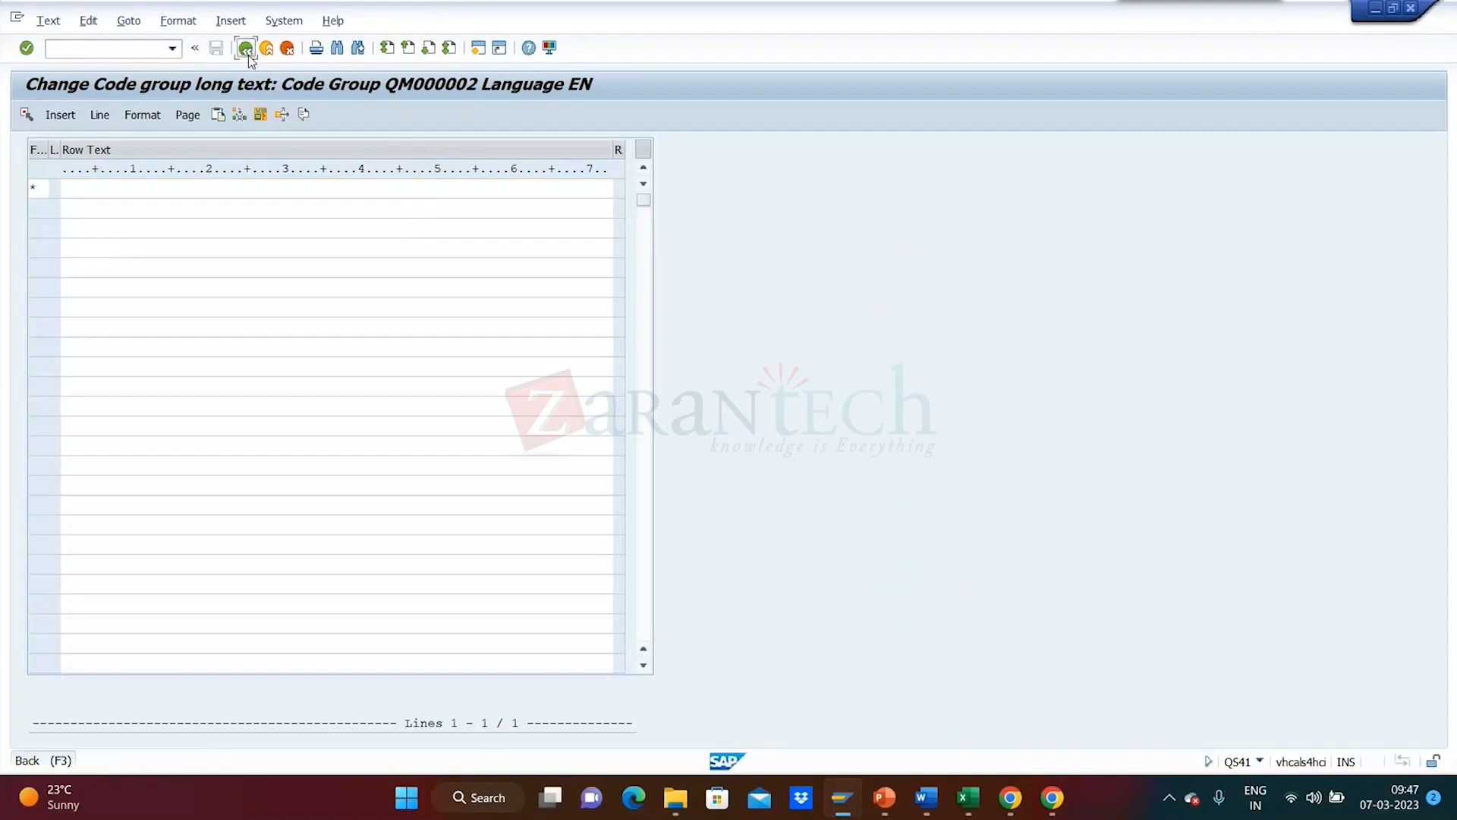
- Paste the short text into QM000002's long text, extending it to 'Visual Inspection QM for QM Training'
double_click(286, 230)
key("ctrl+c")
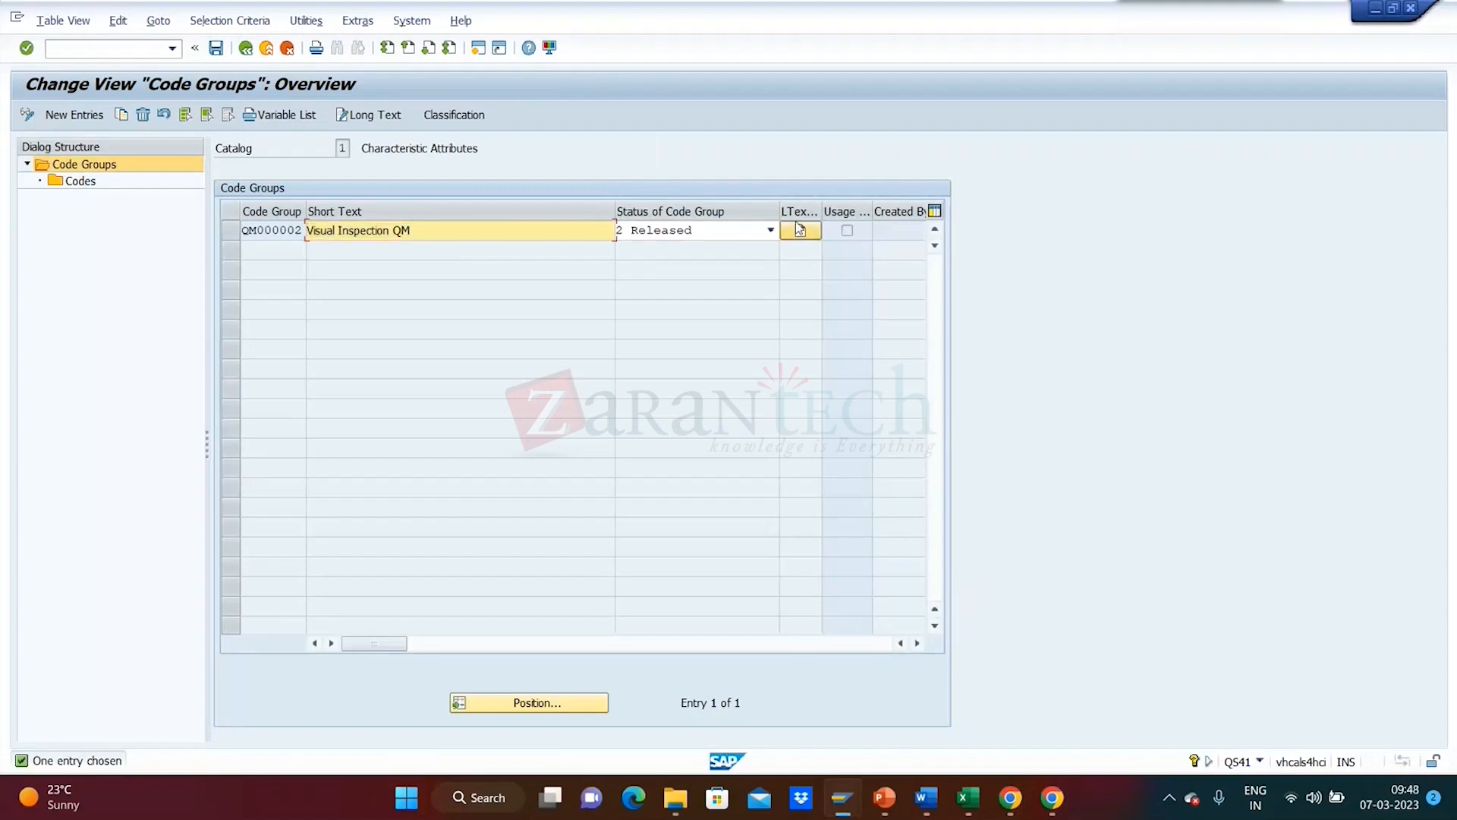
left_click(800, 230)
key("alt+Tab")
key("ctrl+v")
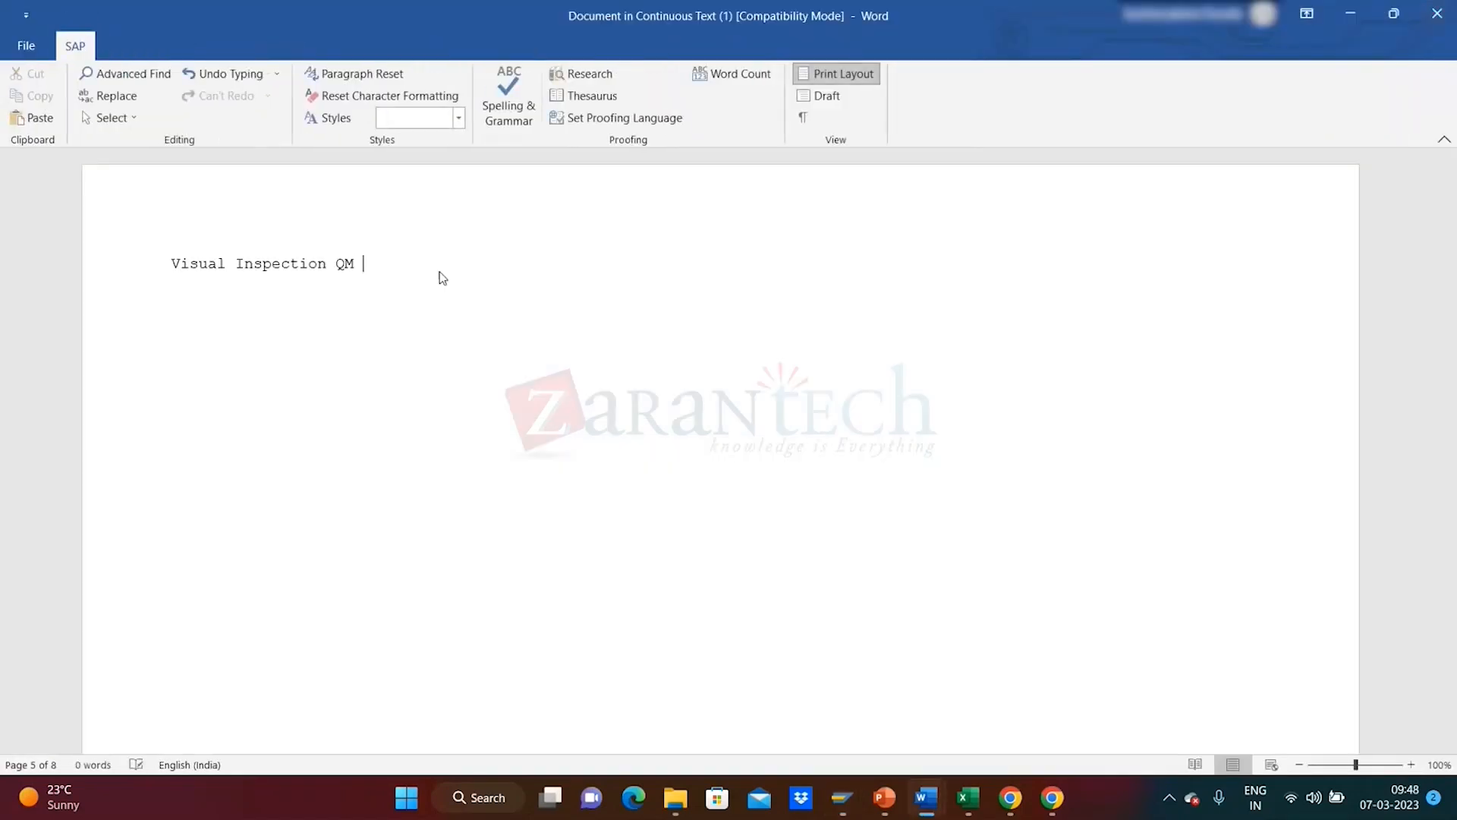
type("for QM Training")
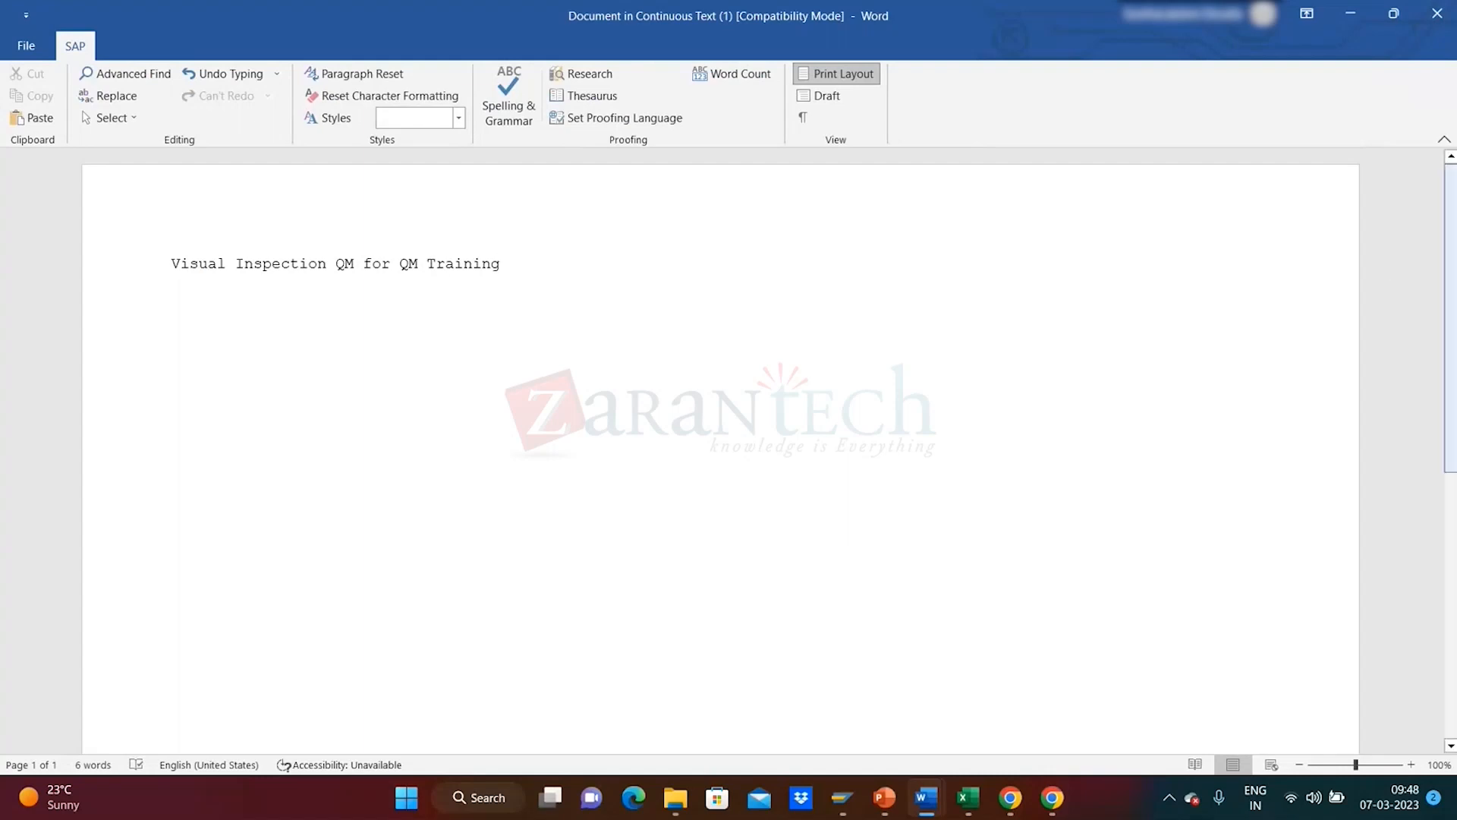
- Close Word, return to the Code Groups overview, and reopen the long text
left_click(1437, 10)
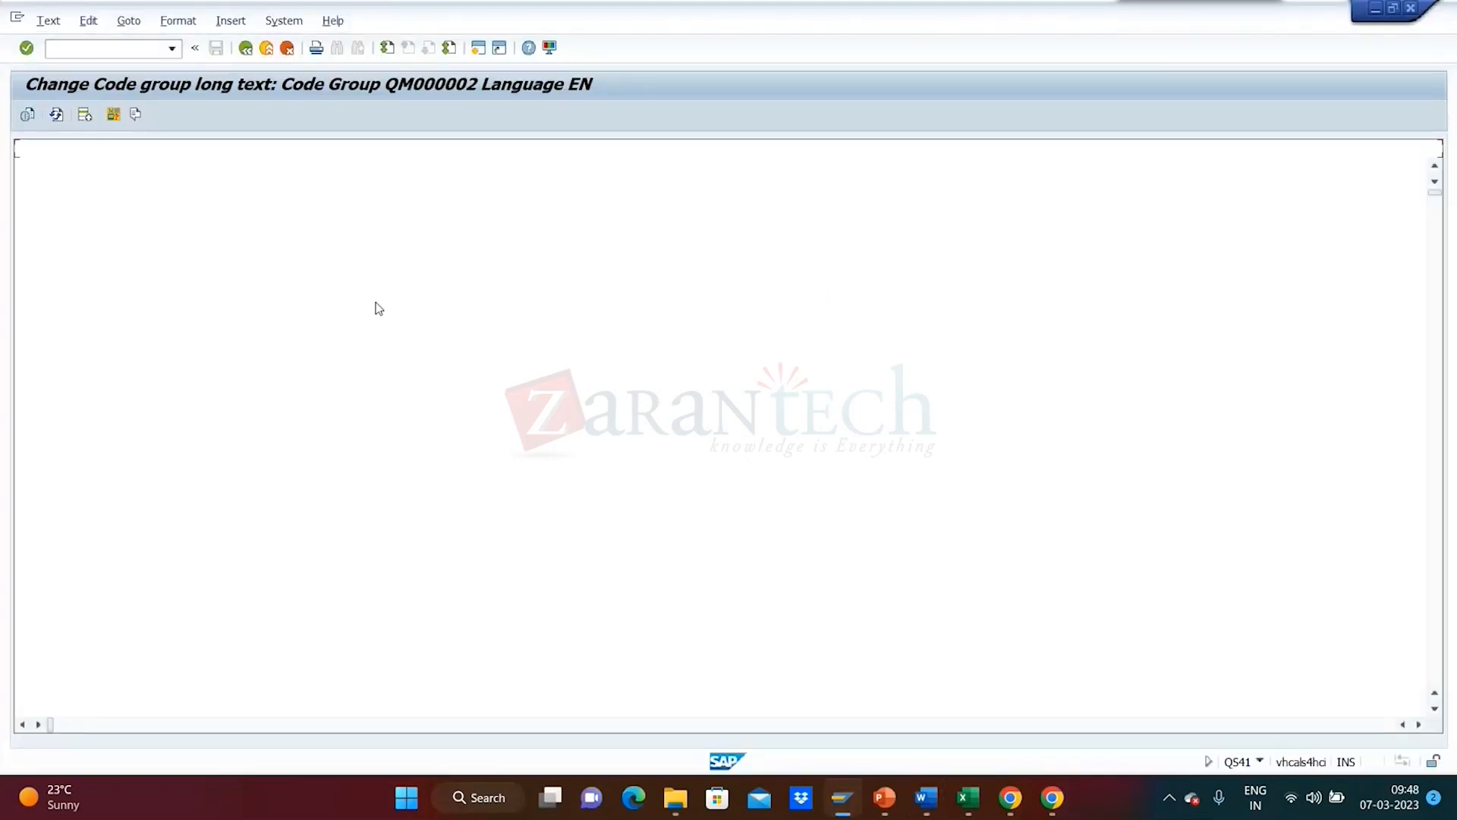
left_click(246, 49)
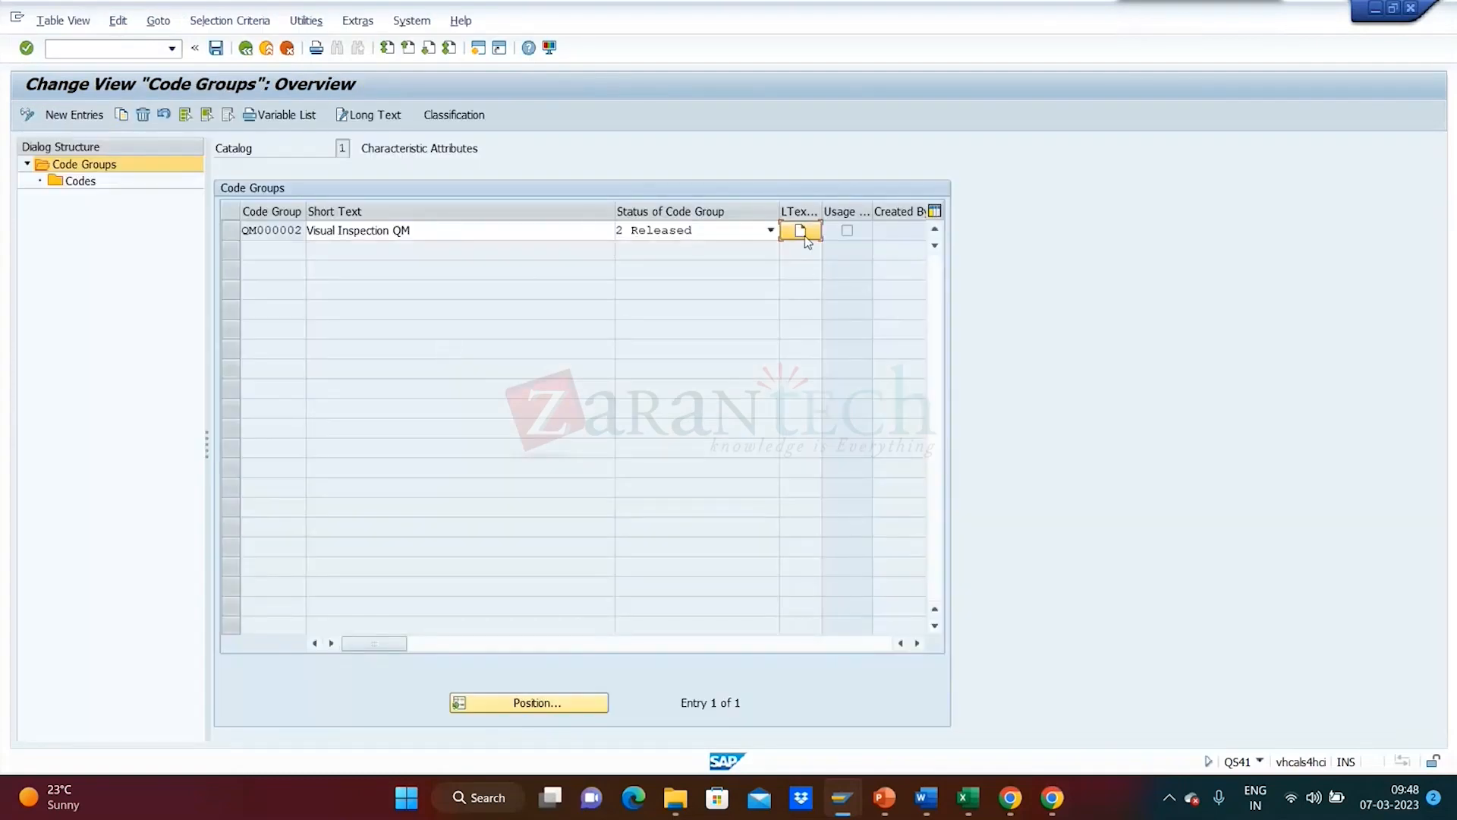
left_click(803, 233)
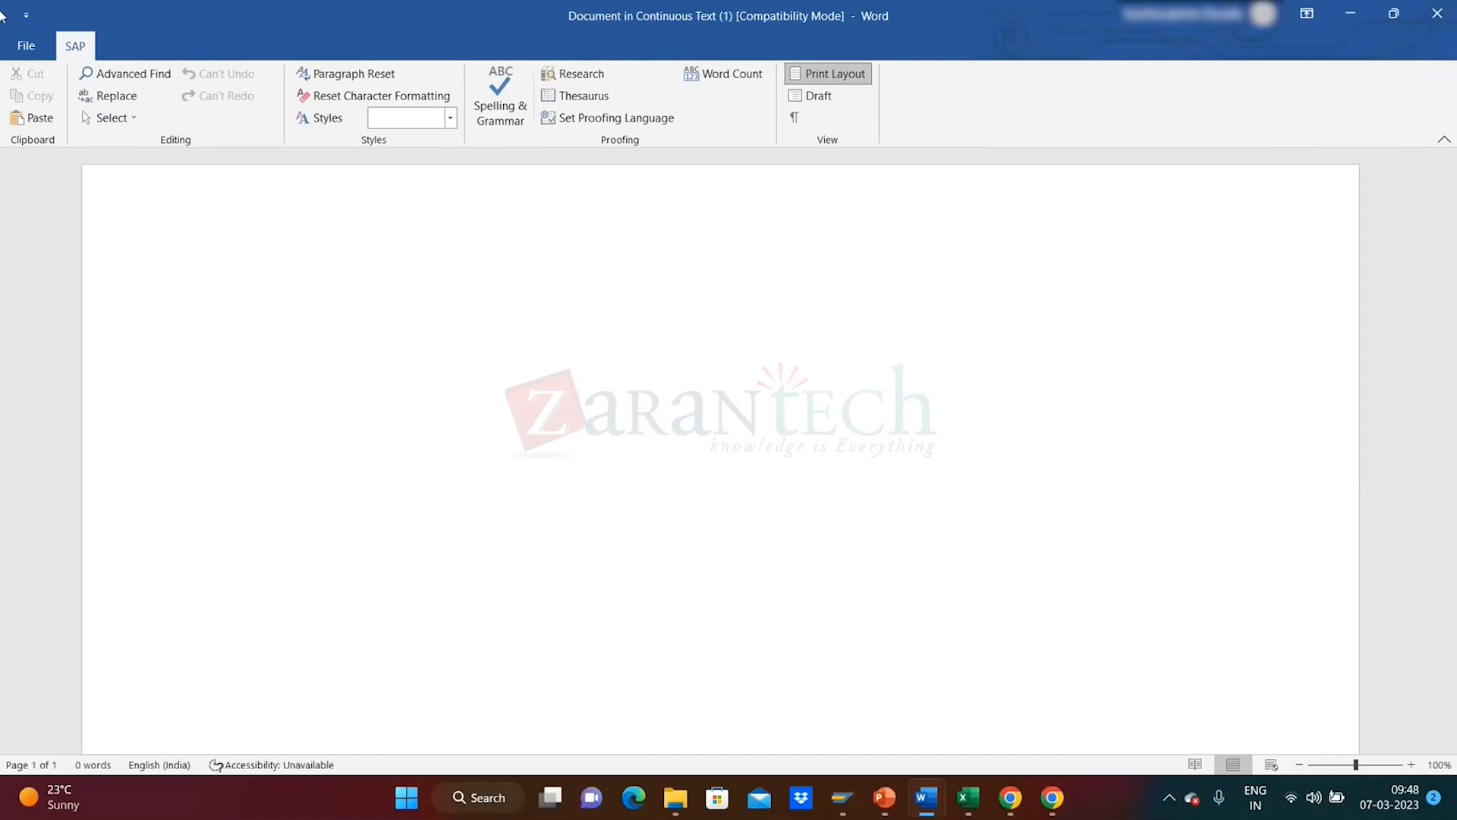
- Close the Word long-text window and leave the SAP long-text editor
left_click(23, 46)
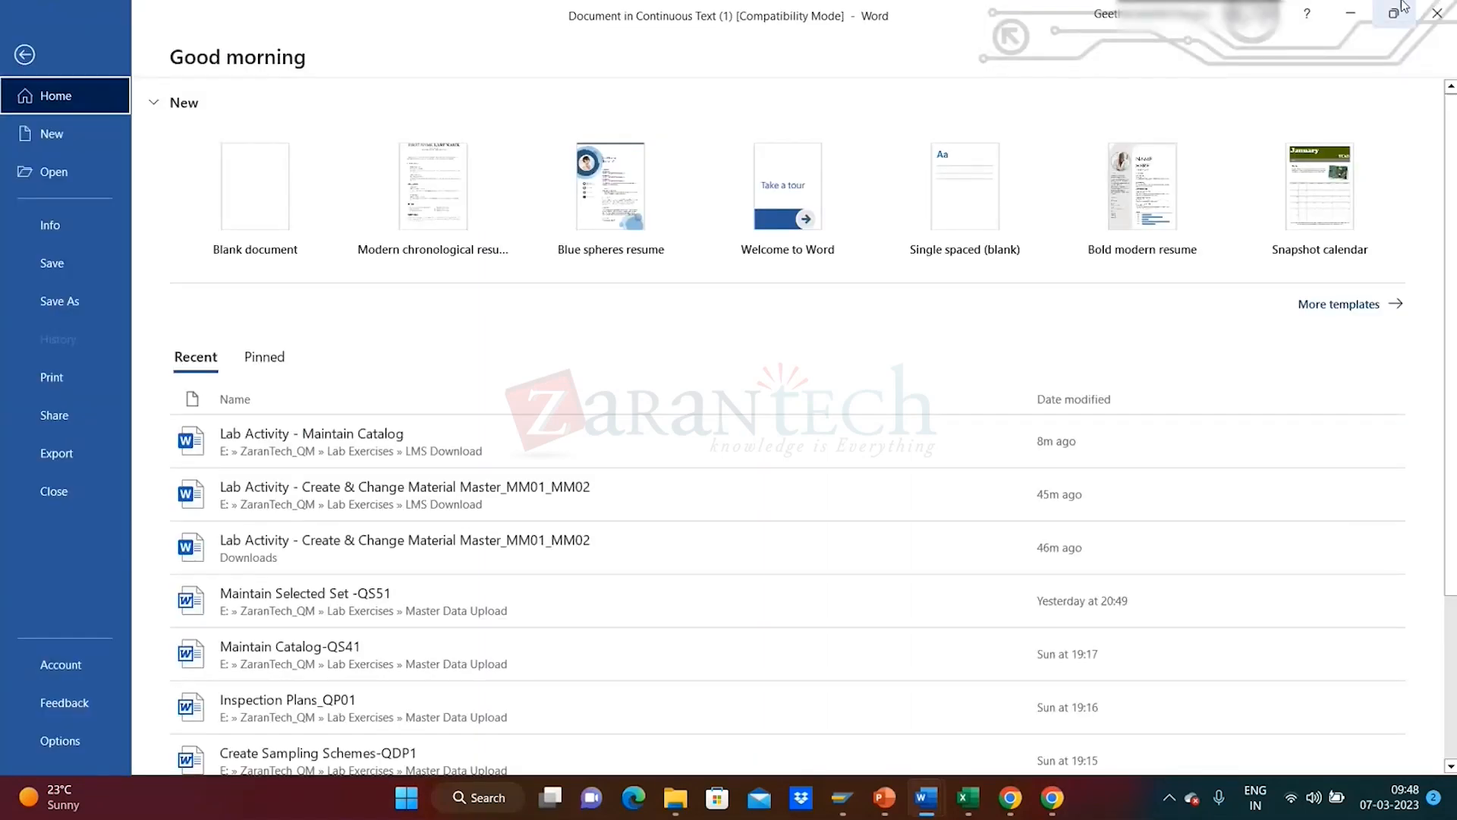
left_click(1433, 19)
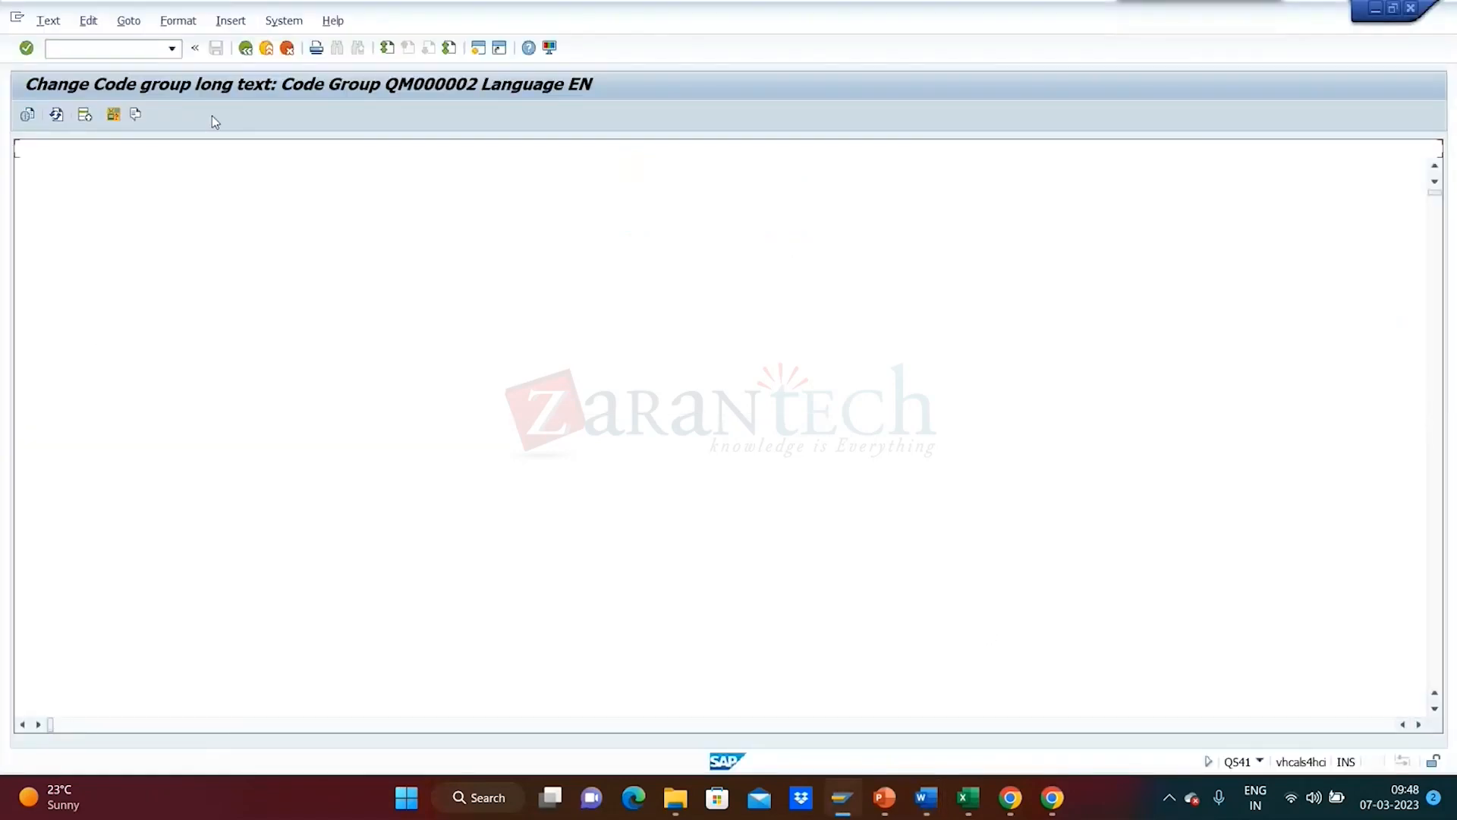
left_click(244, 49)
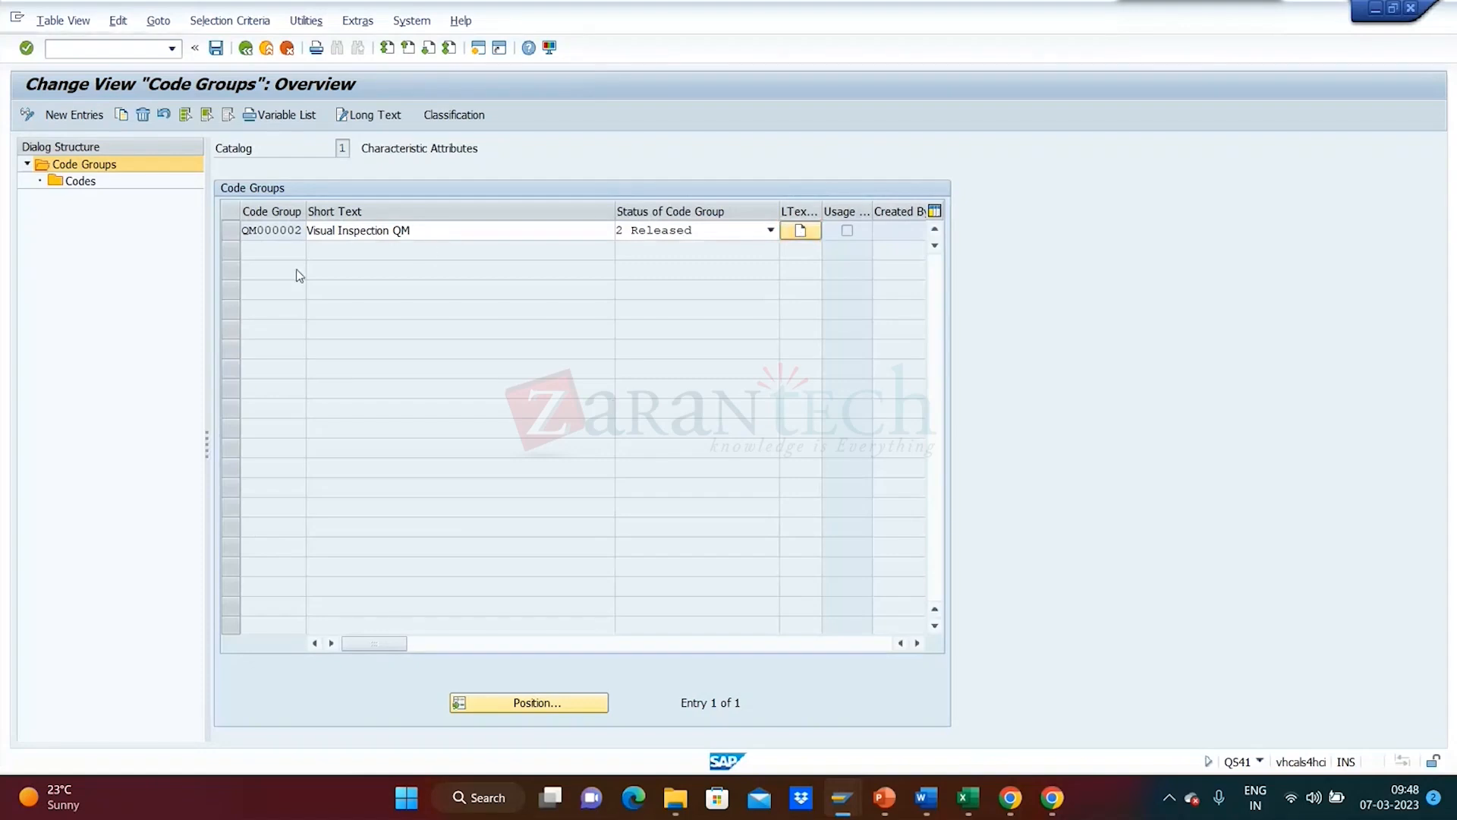
- Close the empty continuous-text document and Lab Activity - Maintain Catalog, saving its changes
key("alt+Tab")
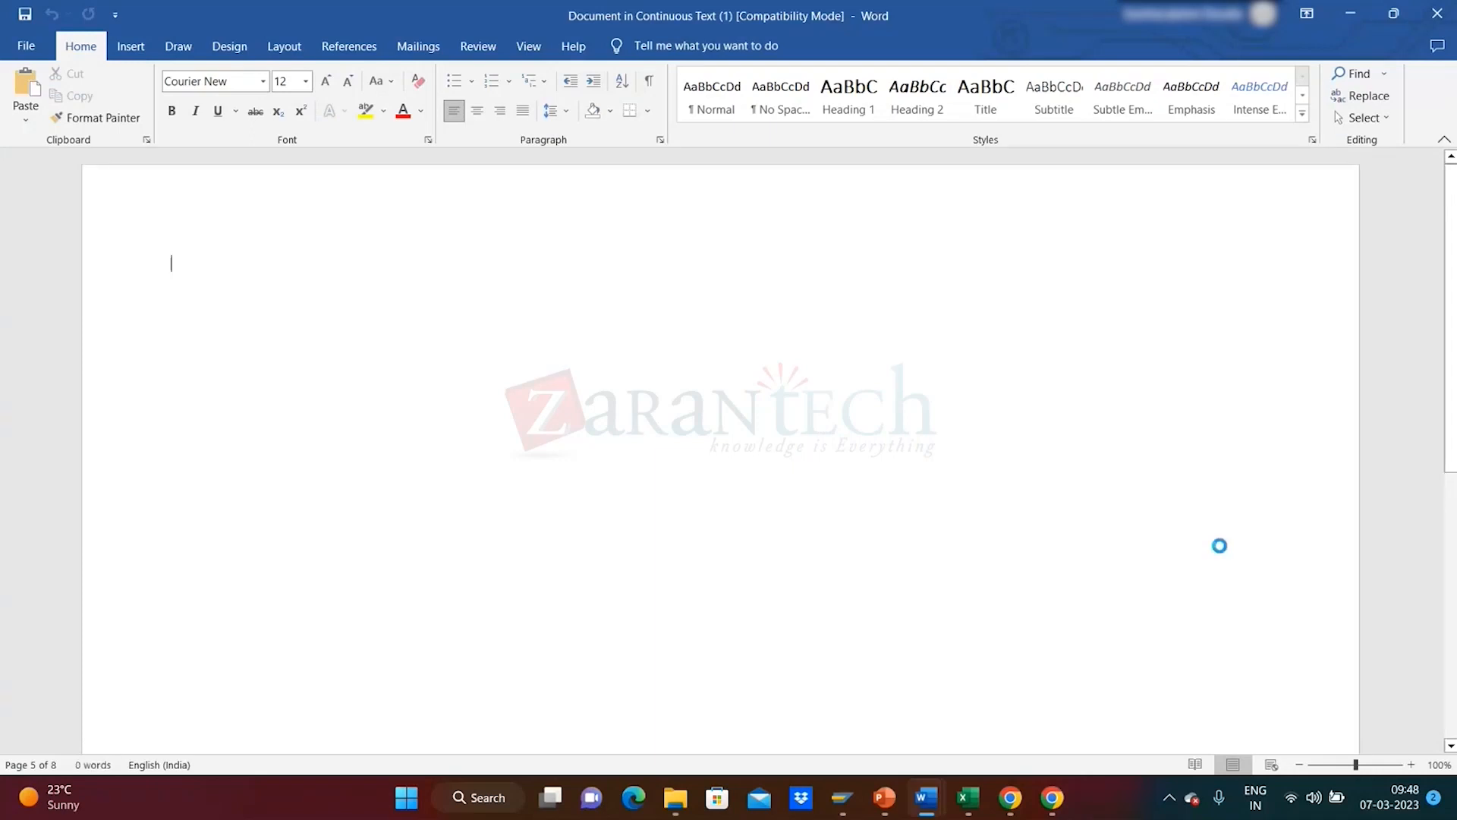
mouse_move(924, 802)
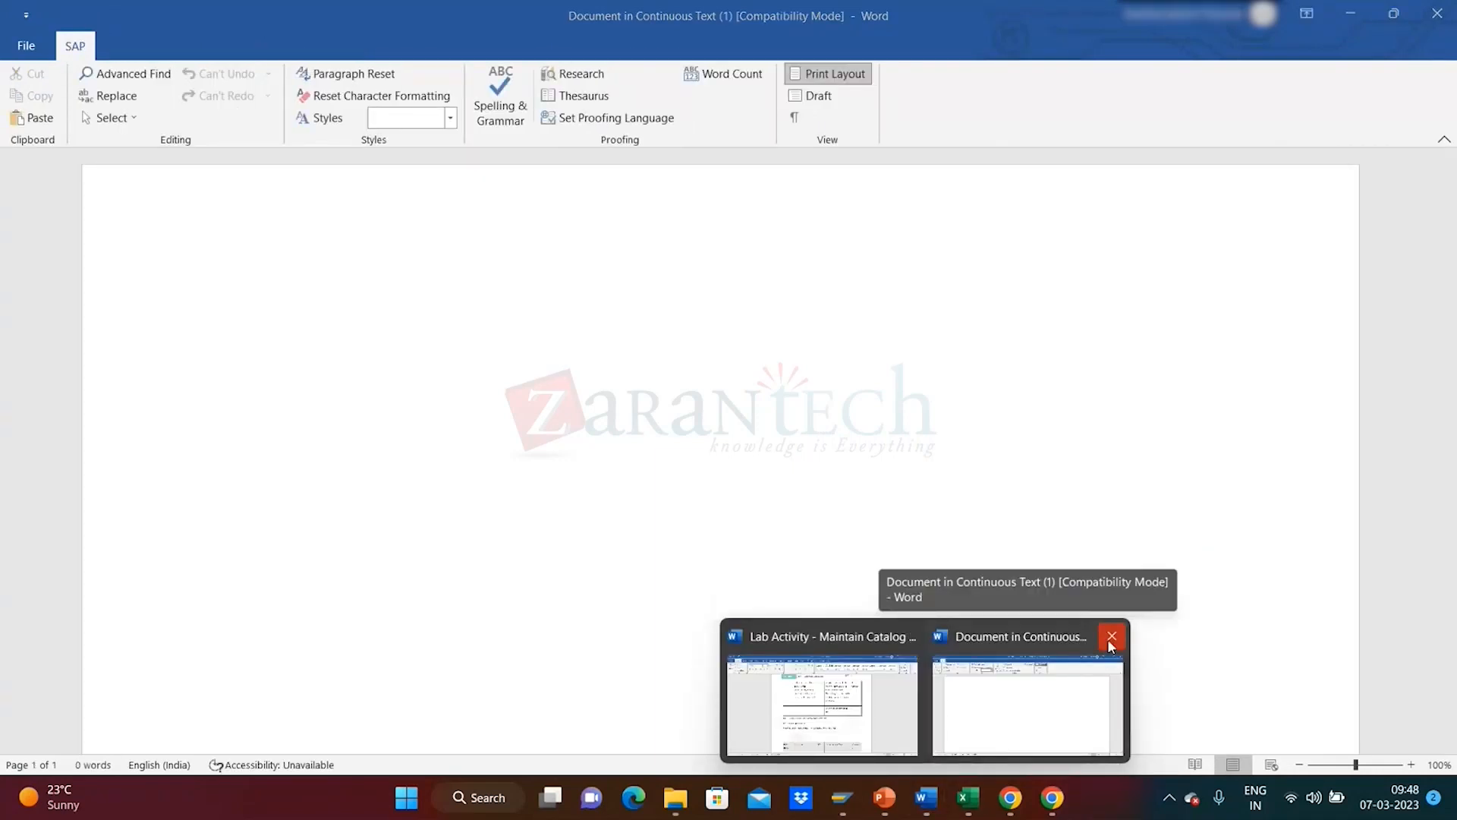
left_click(1110, 638)
mouse_move(926, 806)
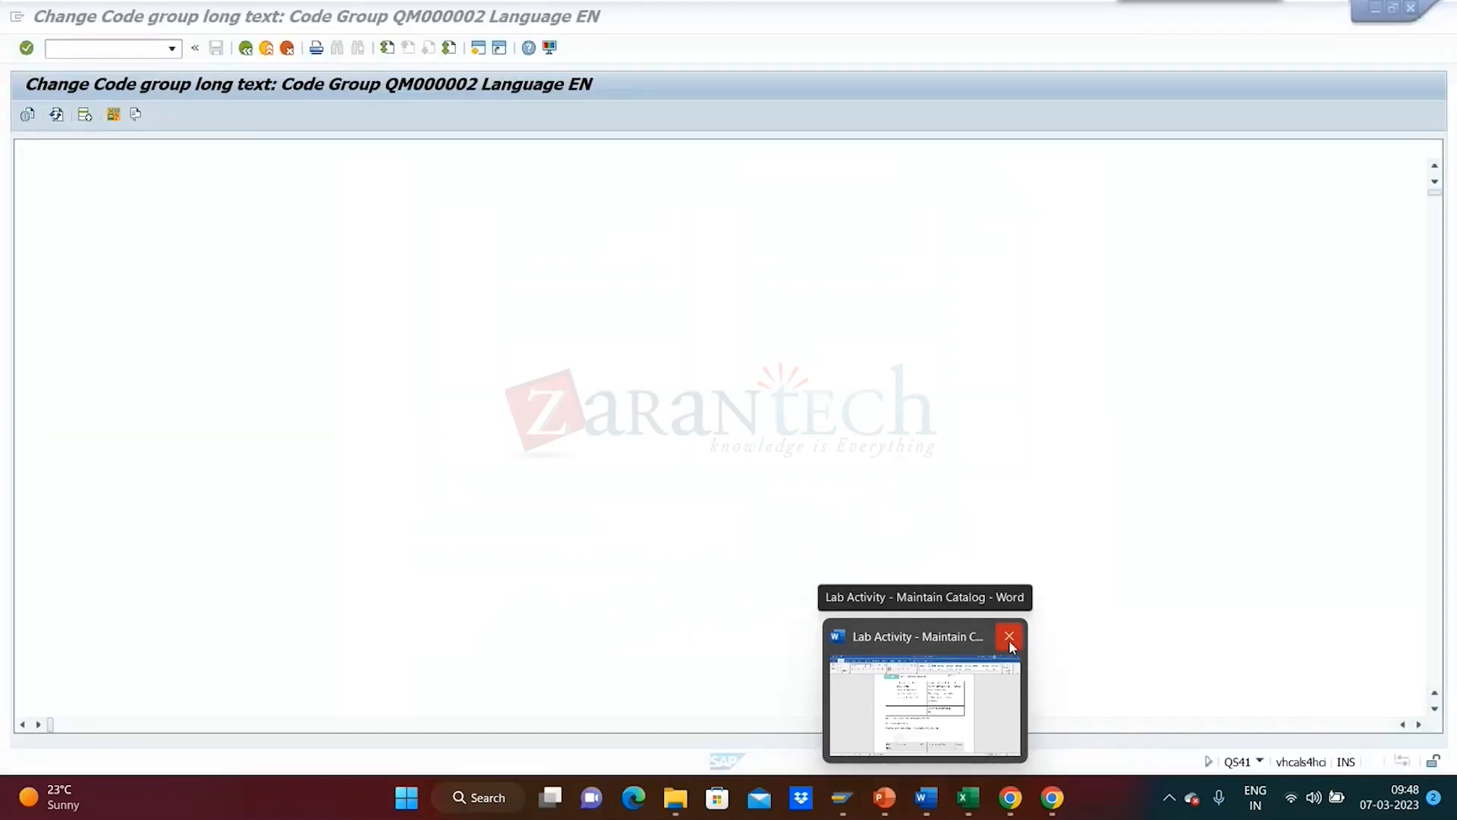
left_click(1009, 642)
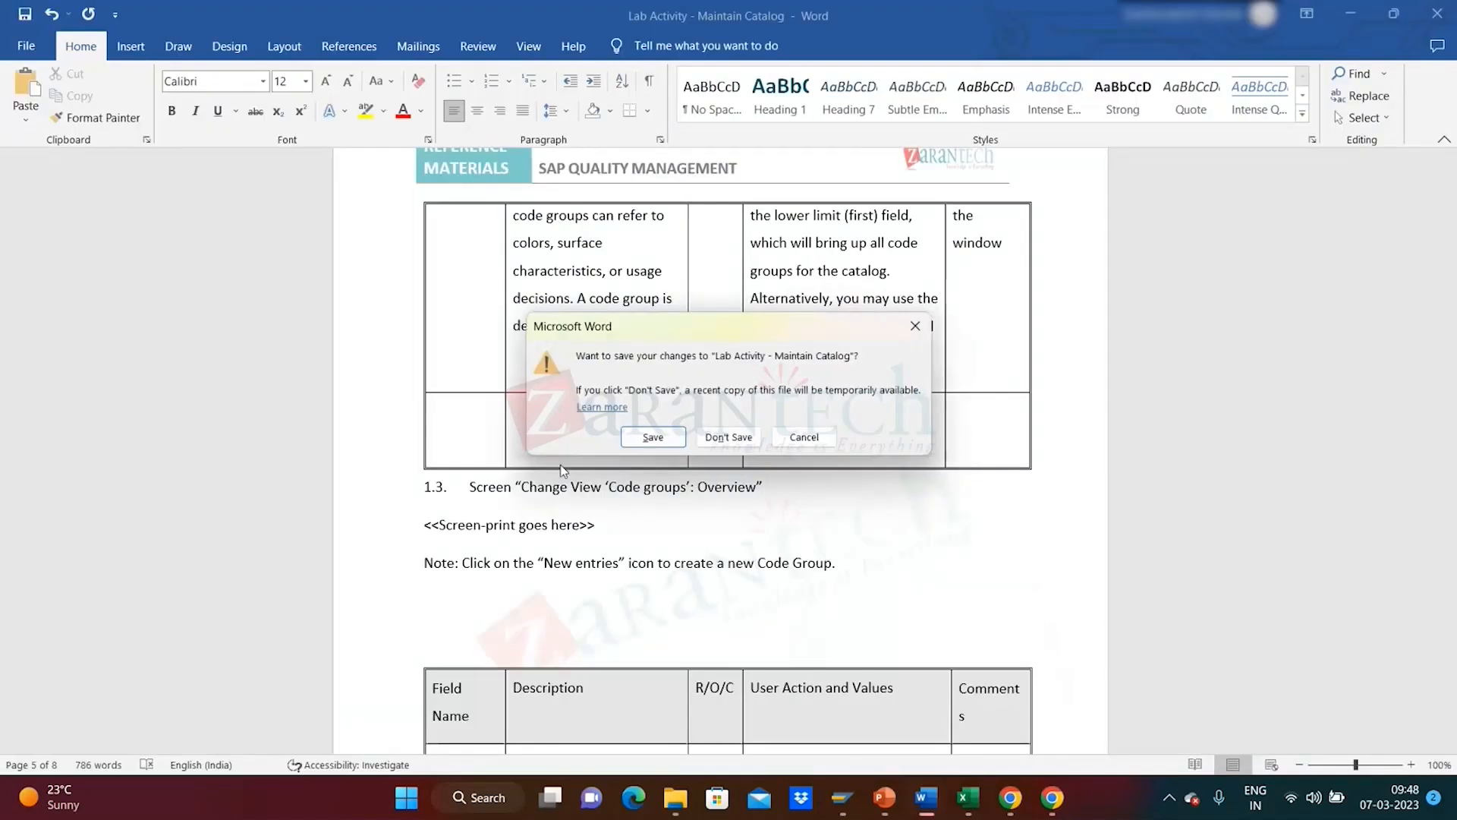
left_click(650, 436)
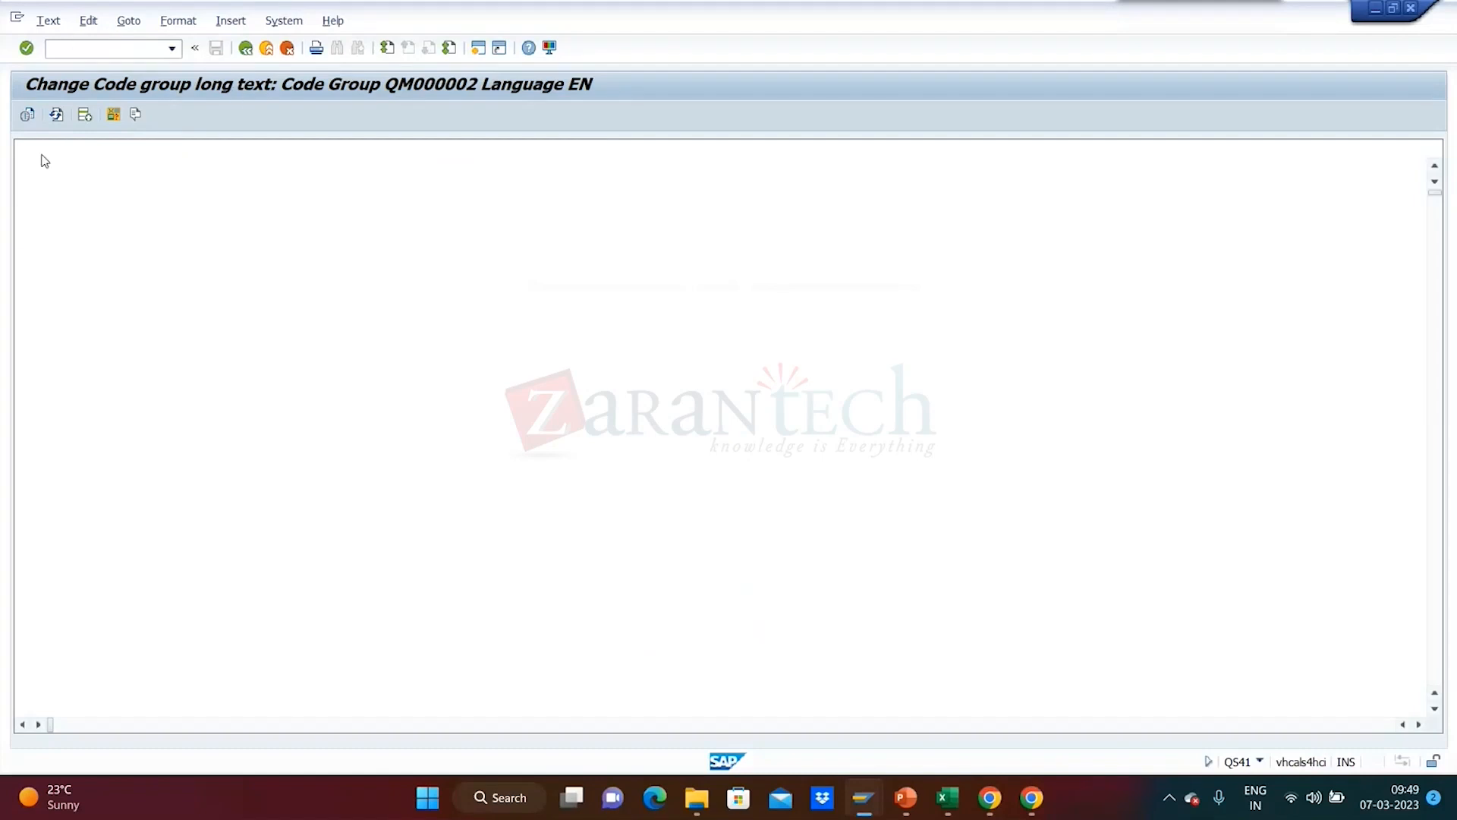
- Enter 'sadasdadas' as QM000002's long text, save and close it, and return to Code Groups
left_click(241, 52)
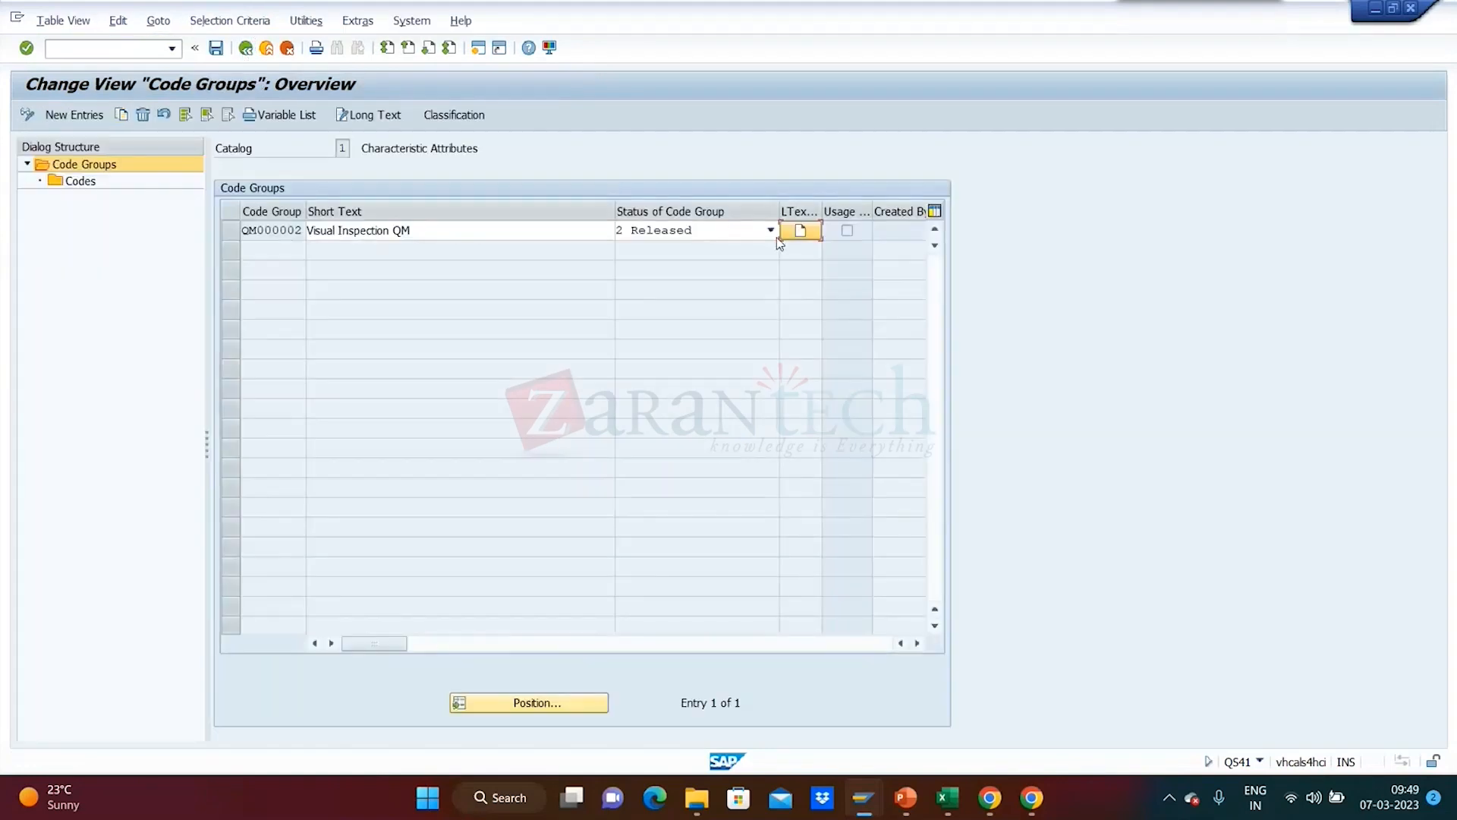
left_click(795, 235)
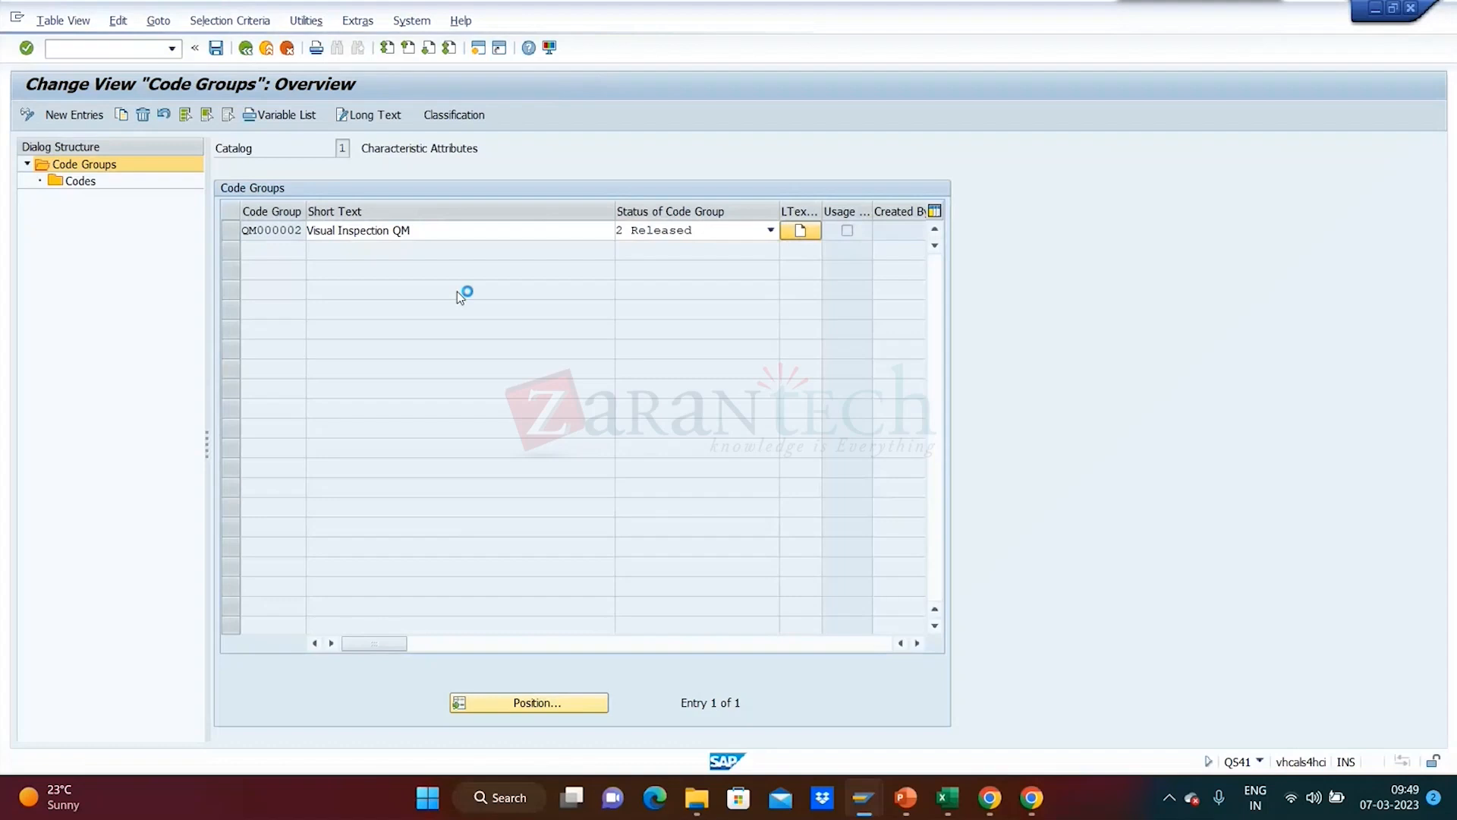
type("sa")
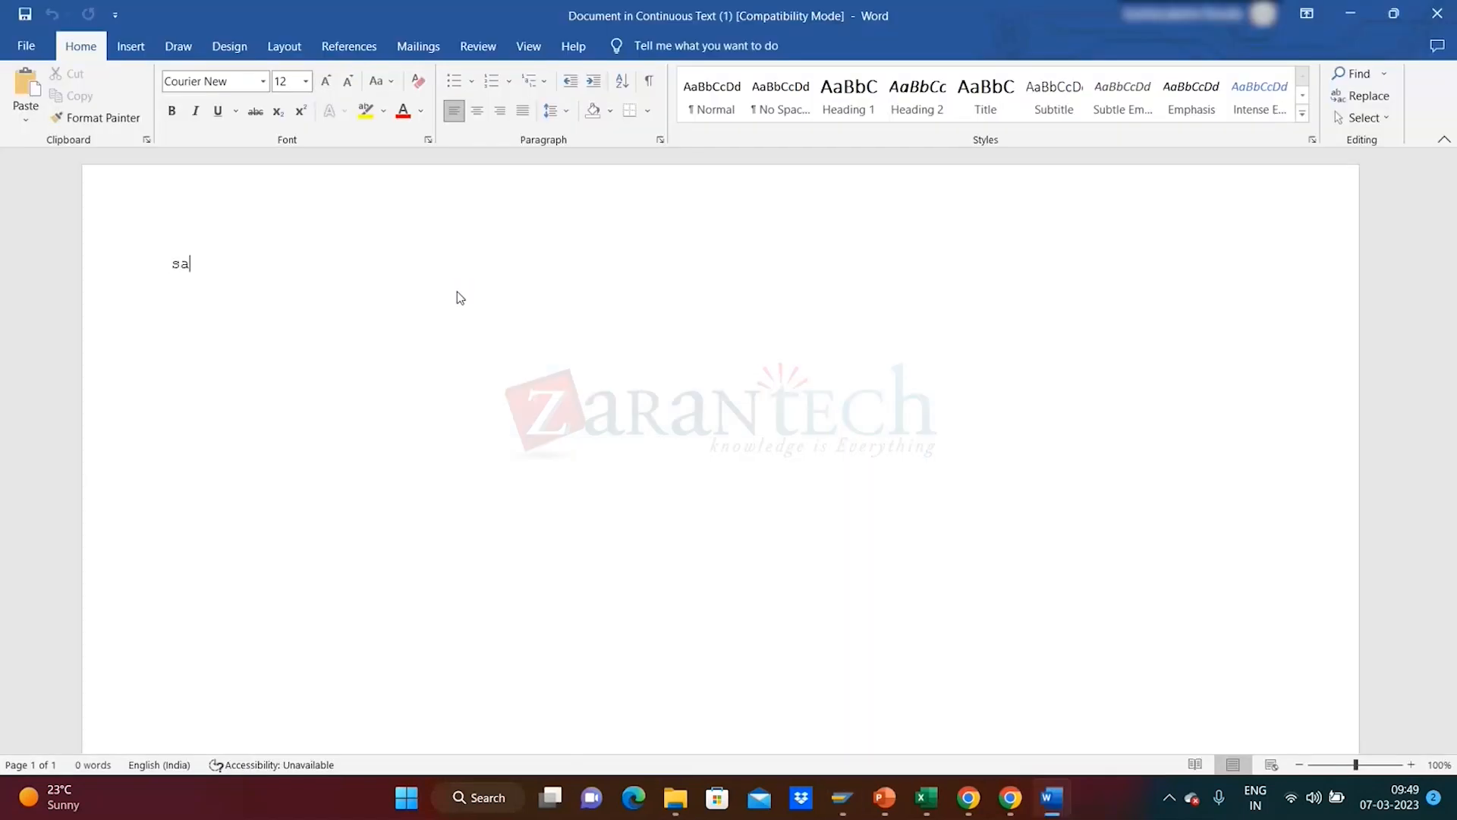
type("dasdadas")
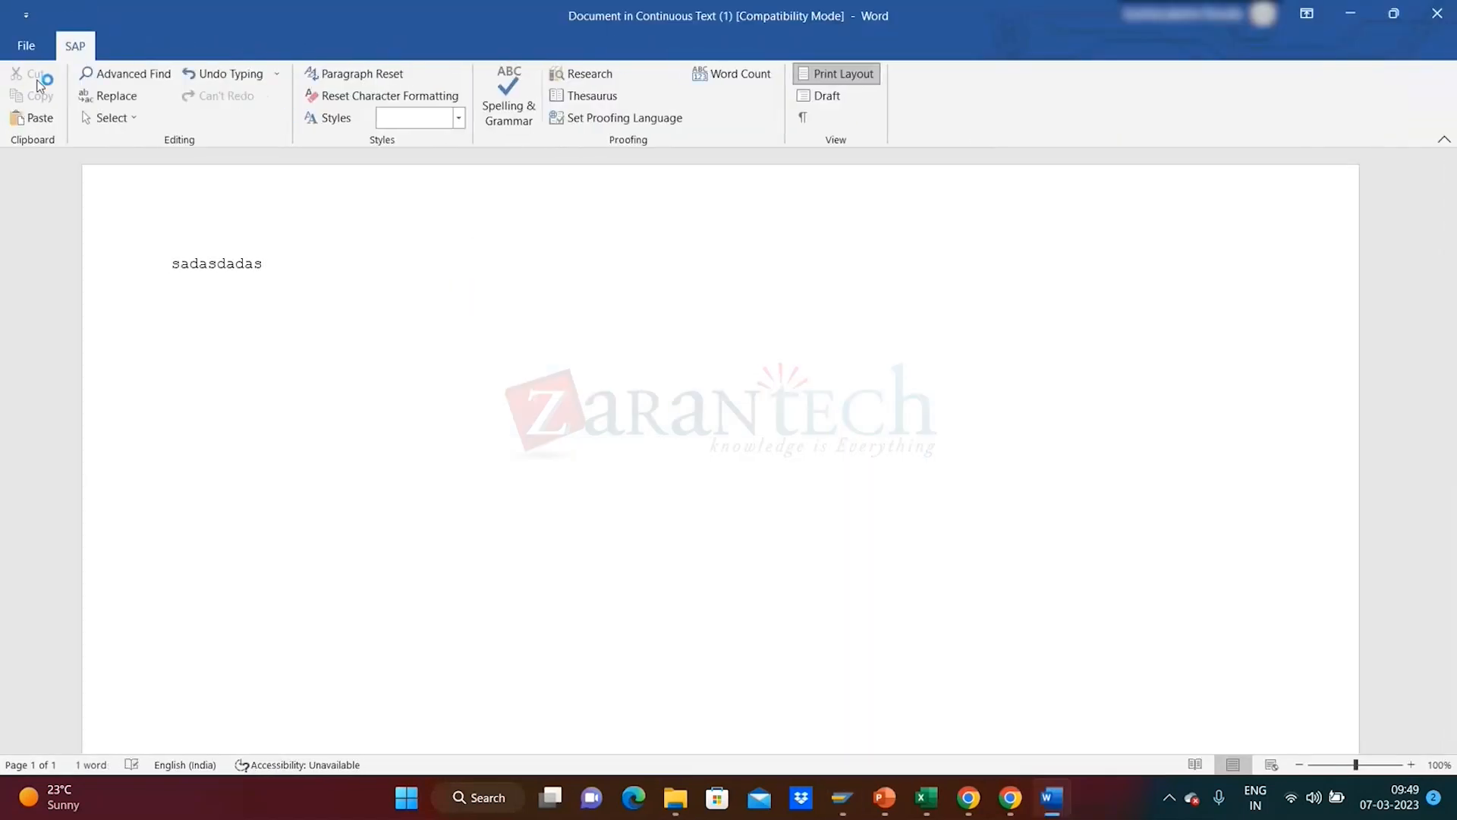
left_click(26, 46)
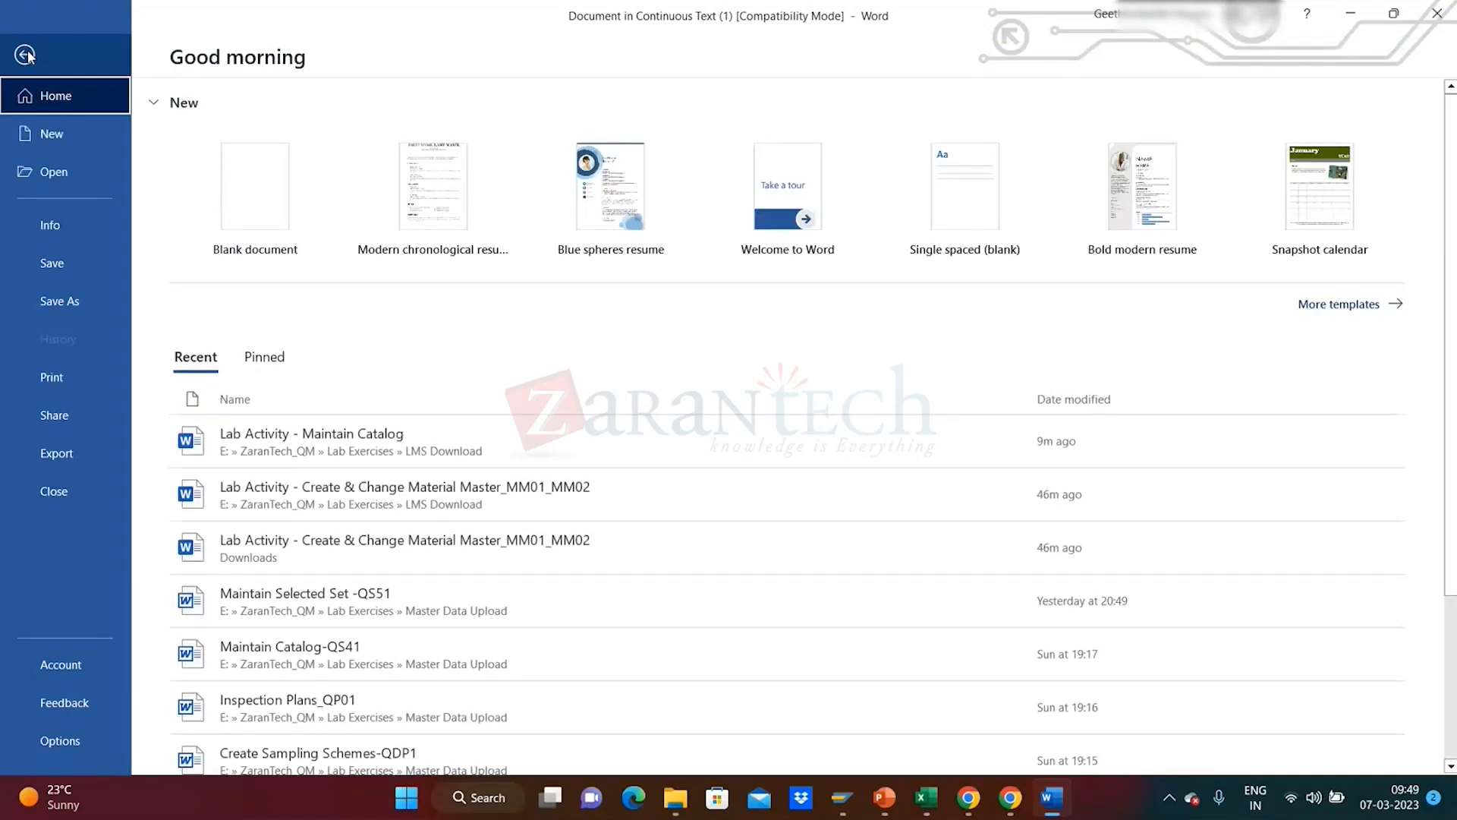
left_click(90, 266)
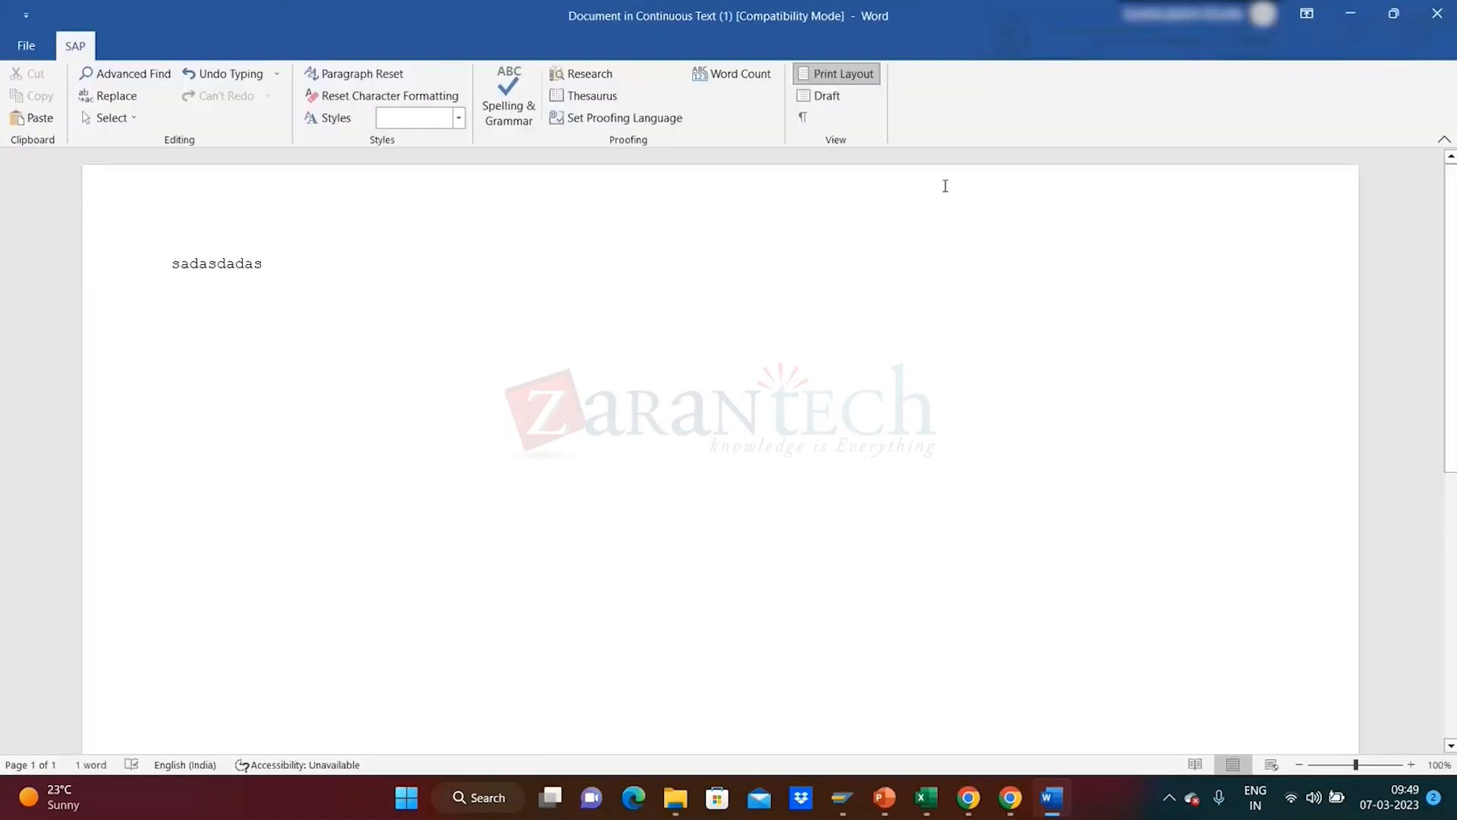
left_click(1437, 13)
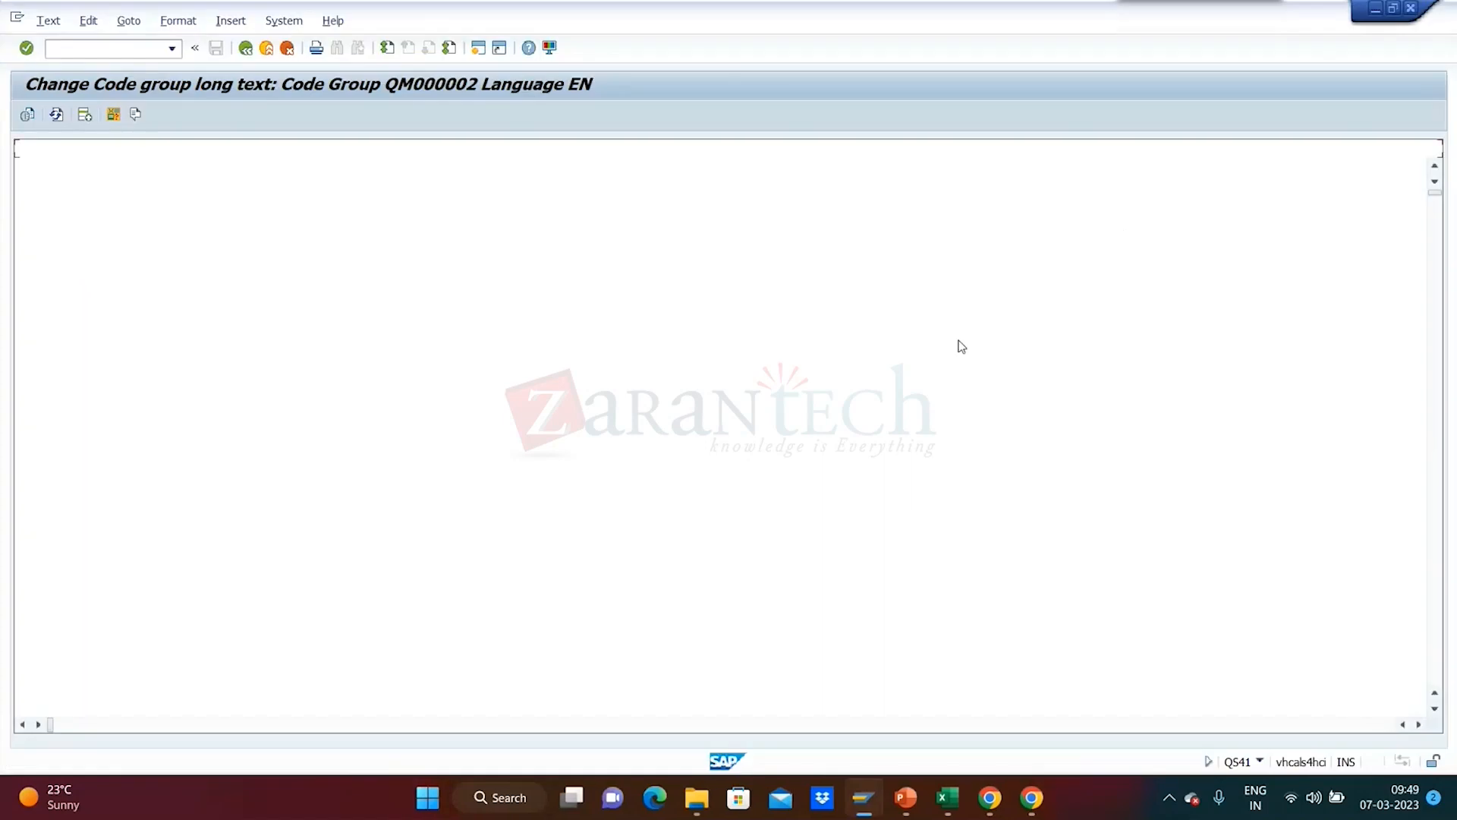
left_click(245, 49)
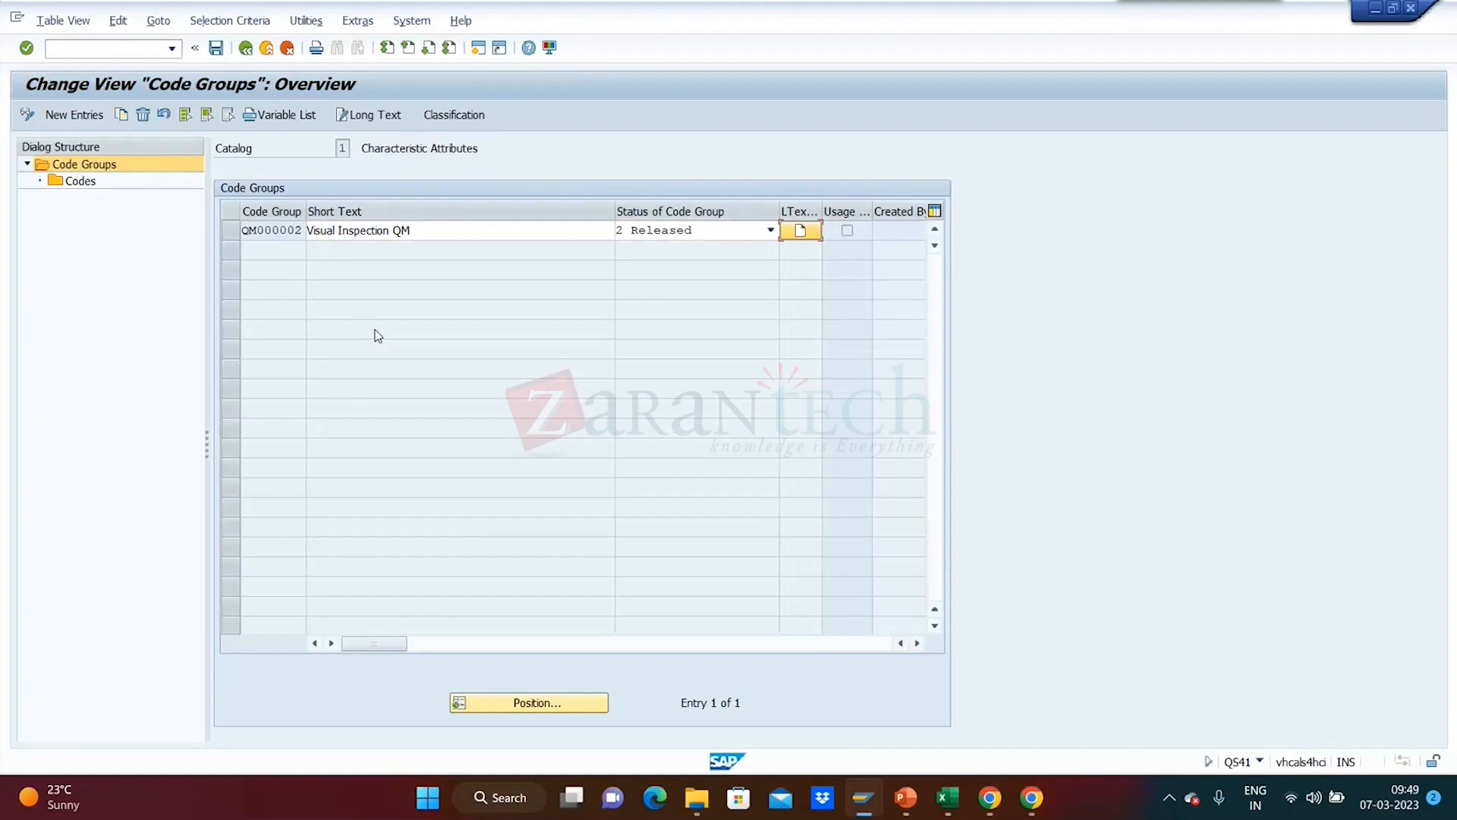
- Select code group QM000002 and open its Codes list from the Dialog Structure
left_click(227, 231)
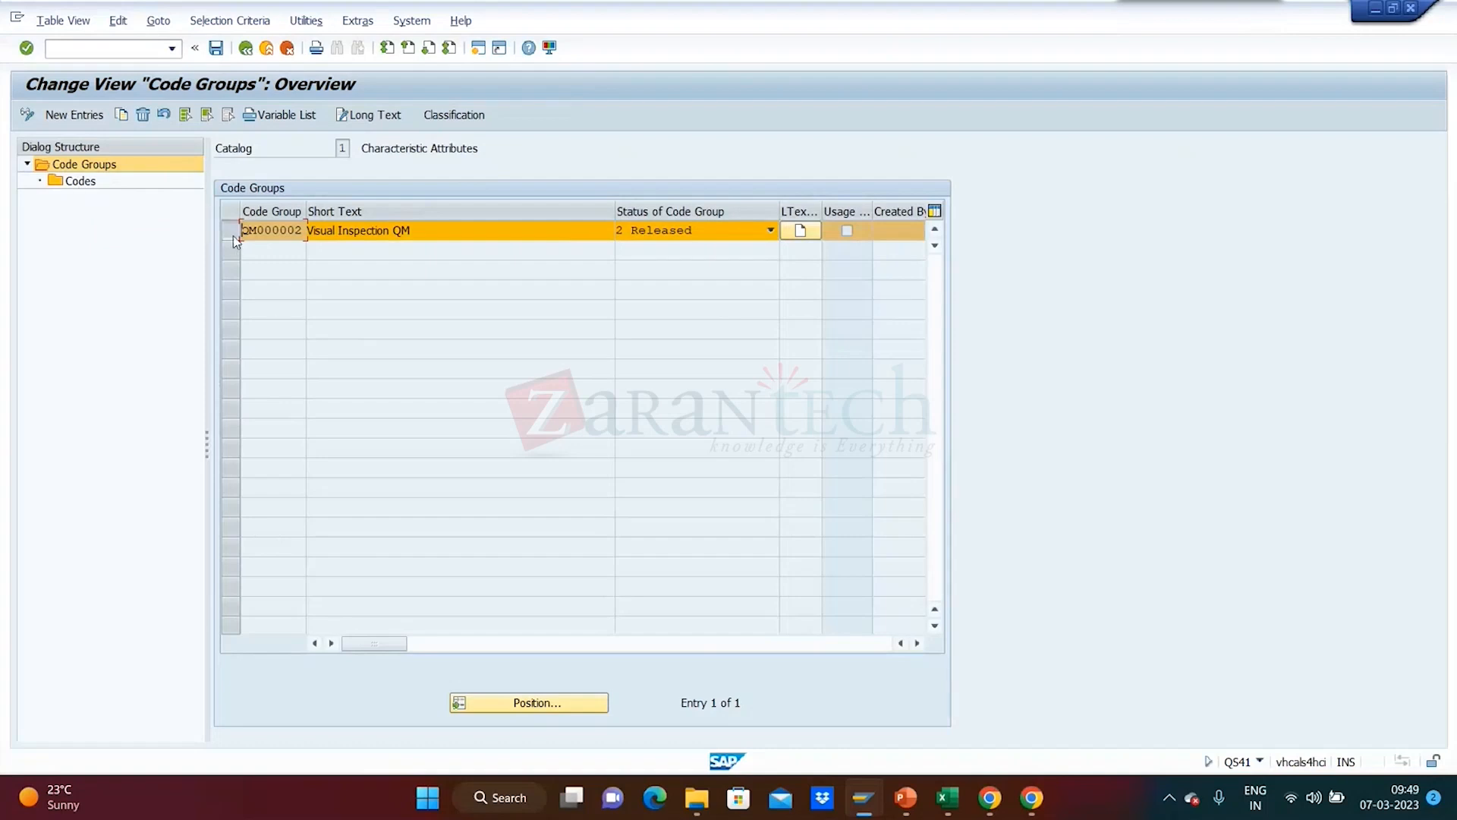
double_click(88, 186)
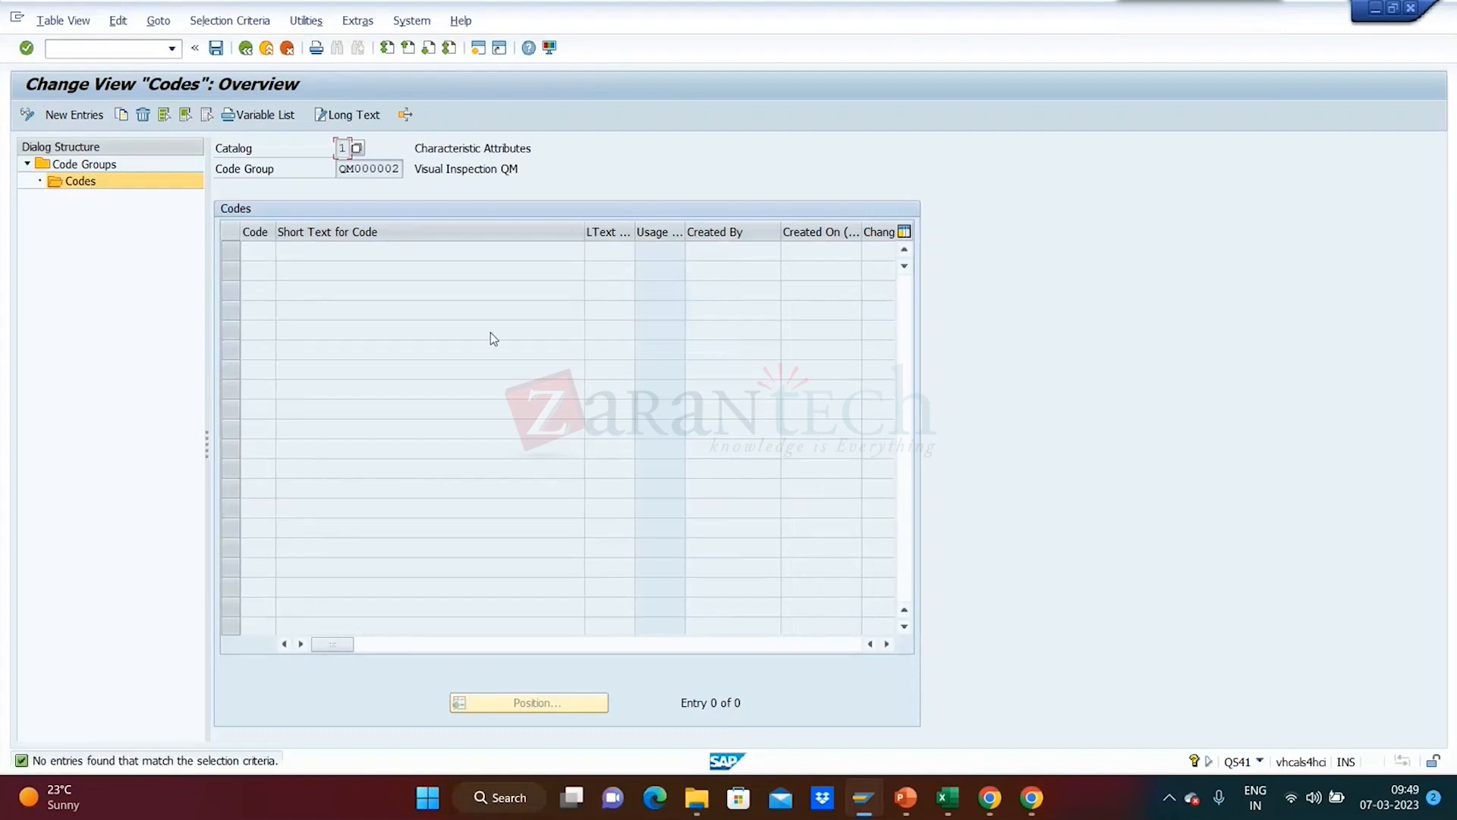
- Add new code 10 with short text 'Granuels'
left_click(75, 118)
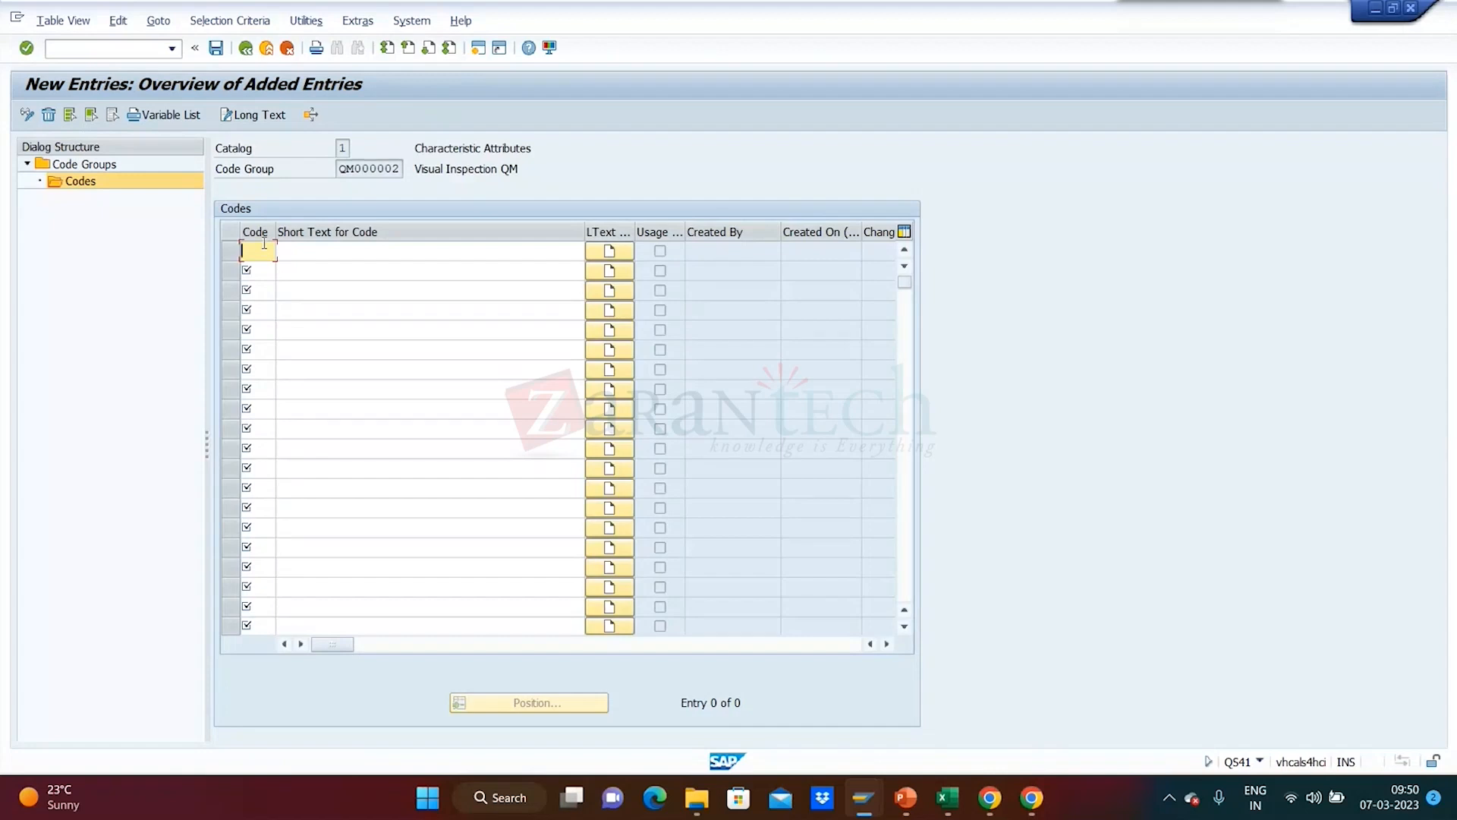
type("0001")
key("BackSpace")
key("BackSpace")
key("BackSpace")
key("BackSpace")
type("10")
left_click(335, 252)
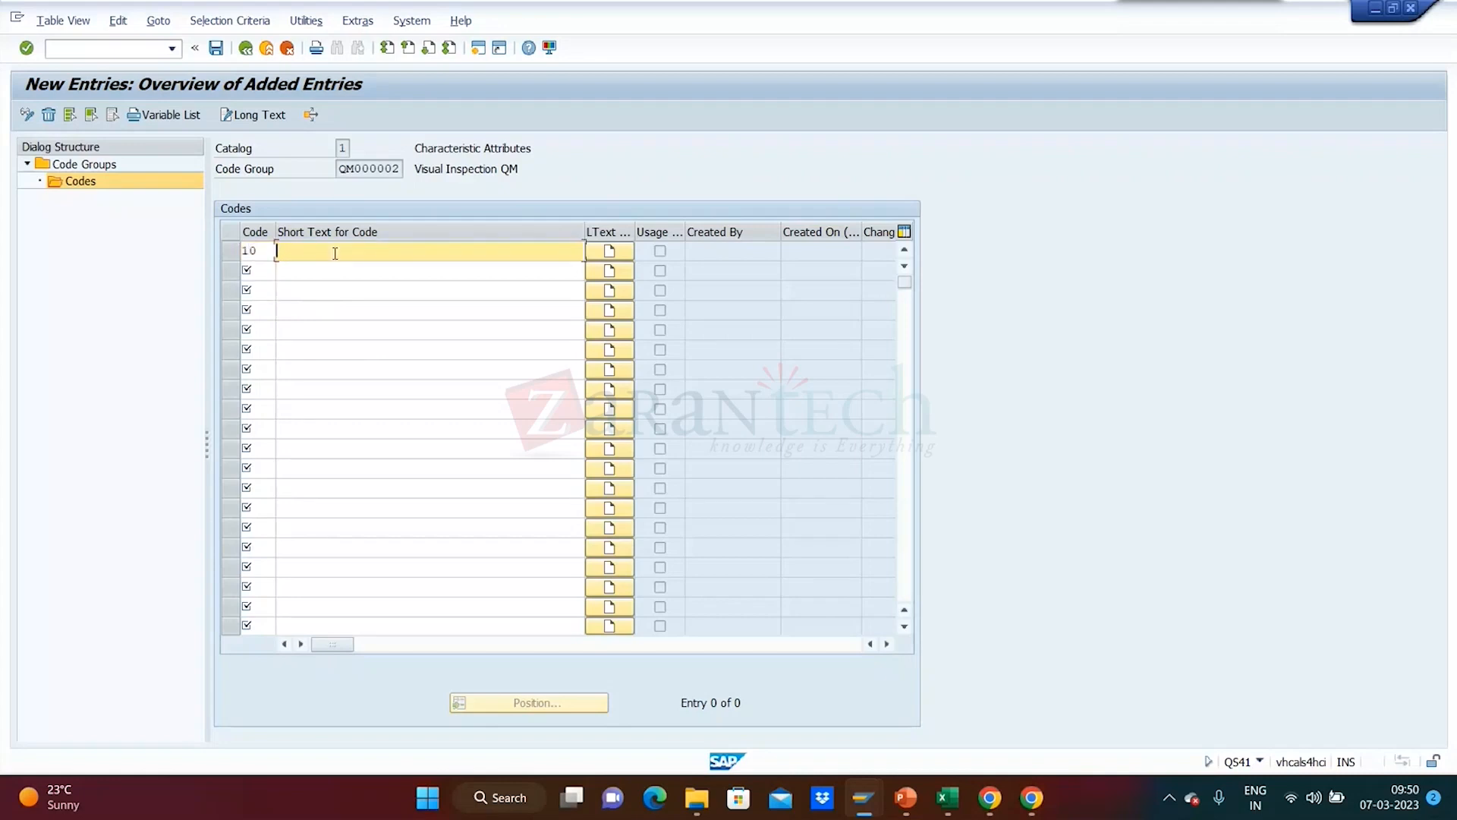
type("Granuels")
- Add code 20 'Powder' and code 30 'Solid in State', and confirm the entries
left_click(253, 275)
type("11")
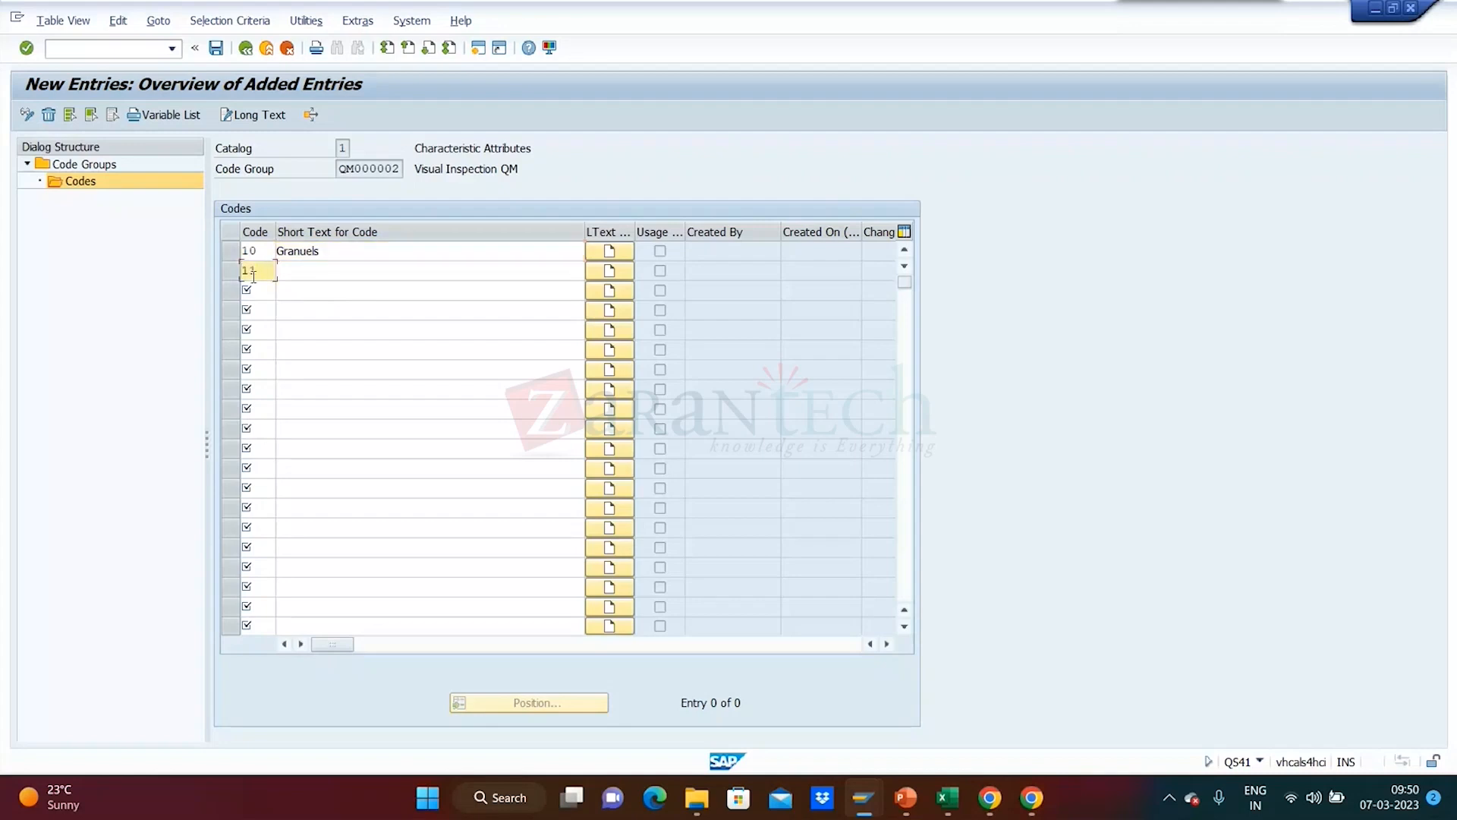
key("BackSpace")
key("BackSpace")
type("20")
left_click(364, 270)
type("Powder")
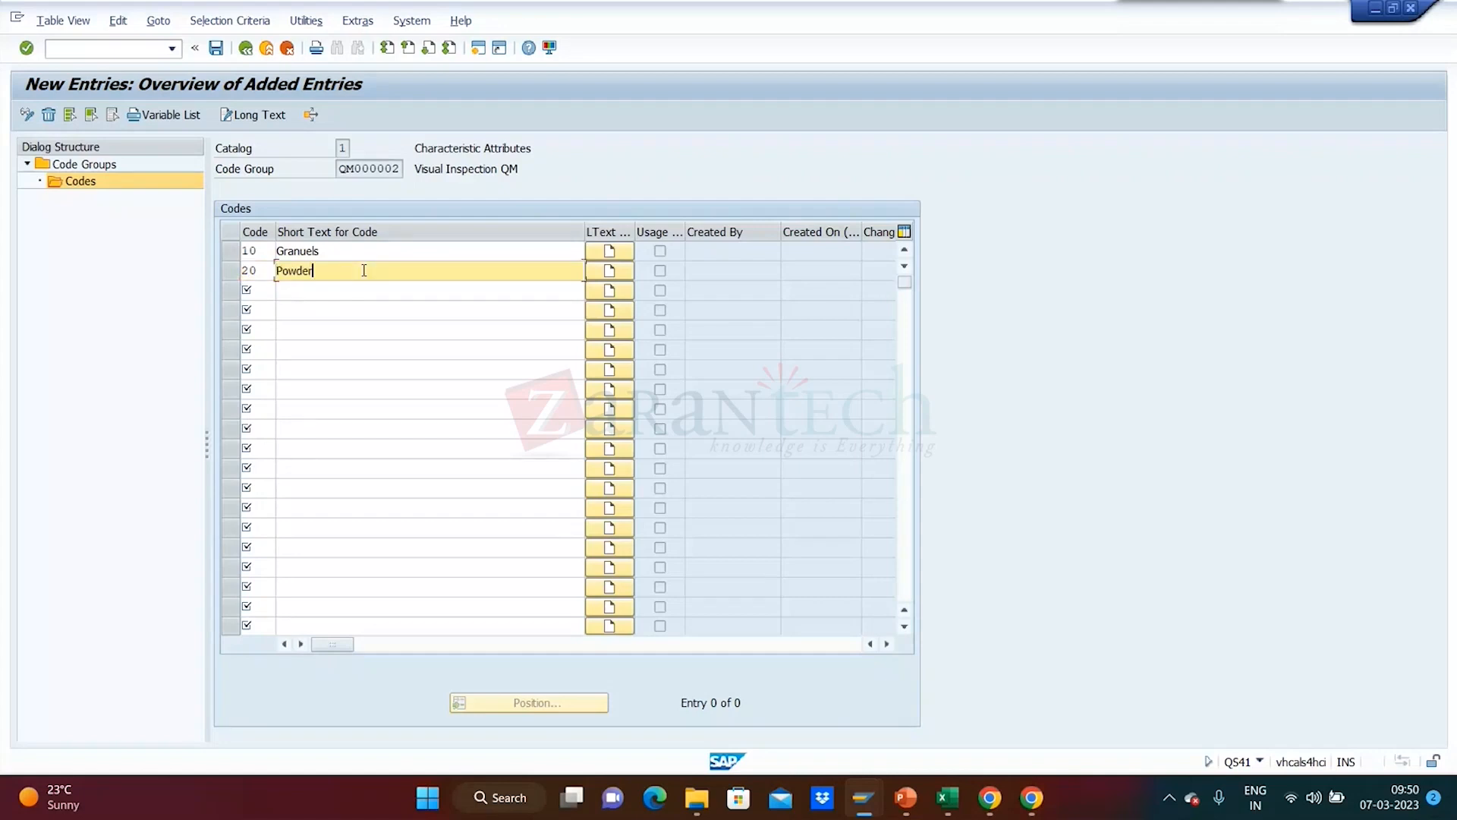
left_click(258, 289)
type("30")
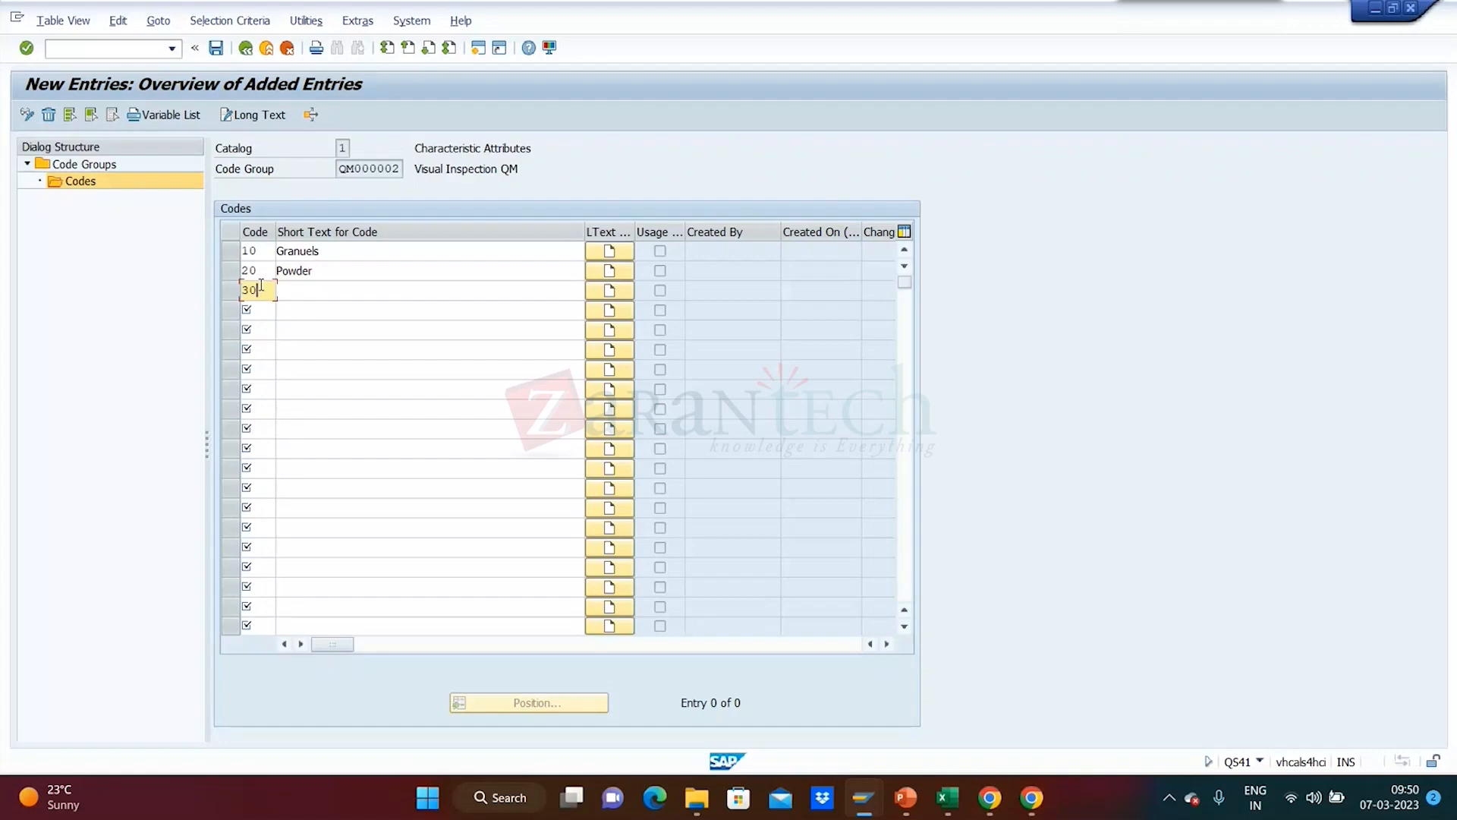
left_click(308, 288)
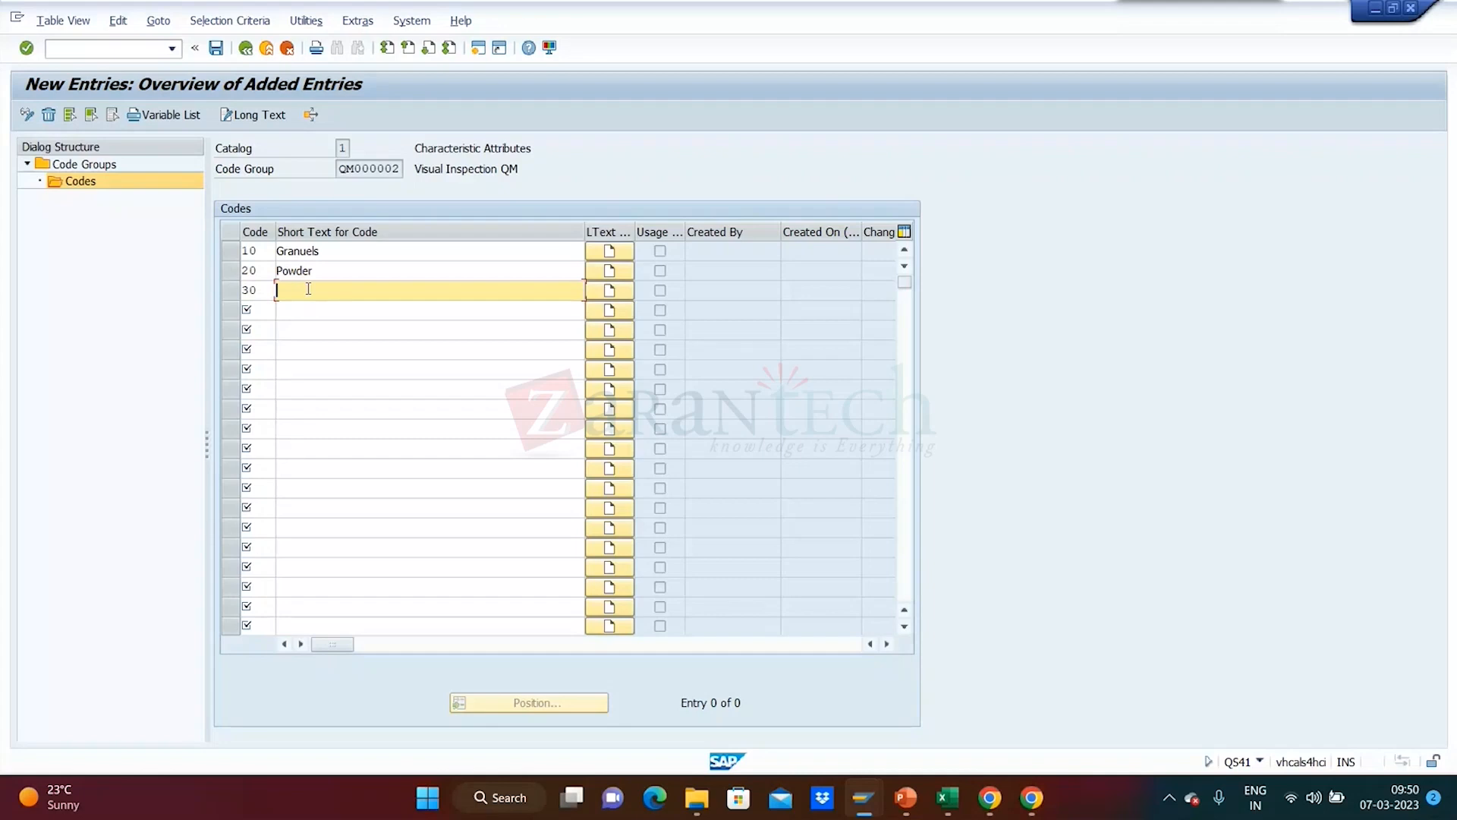
type("Solid in State")
key("Return")
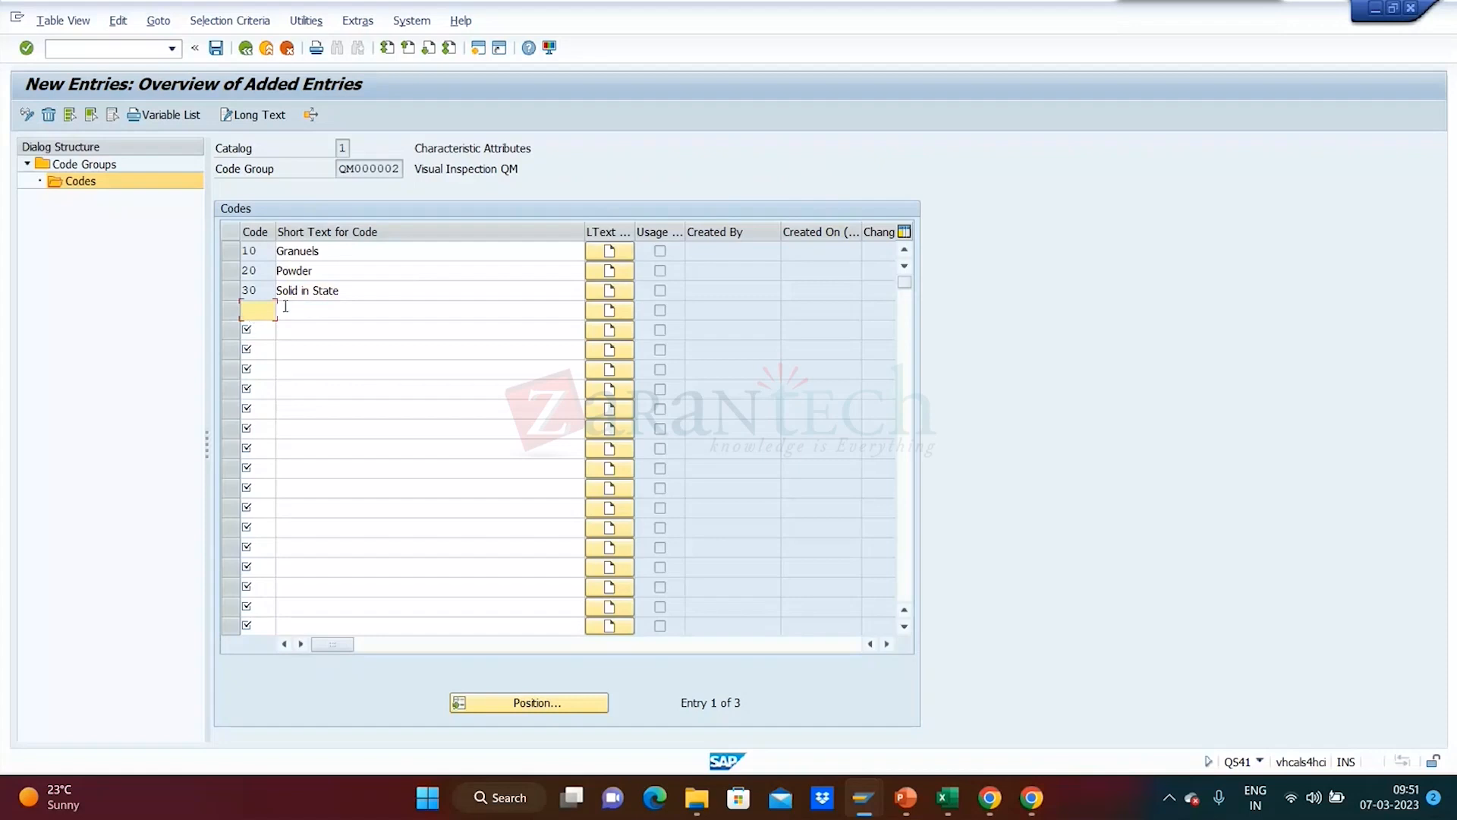
- Save the three new codes, confirming the customizing request
left_click(217, 49)
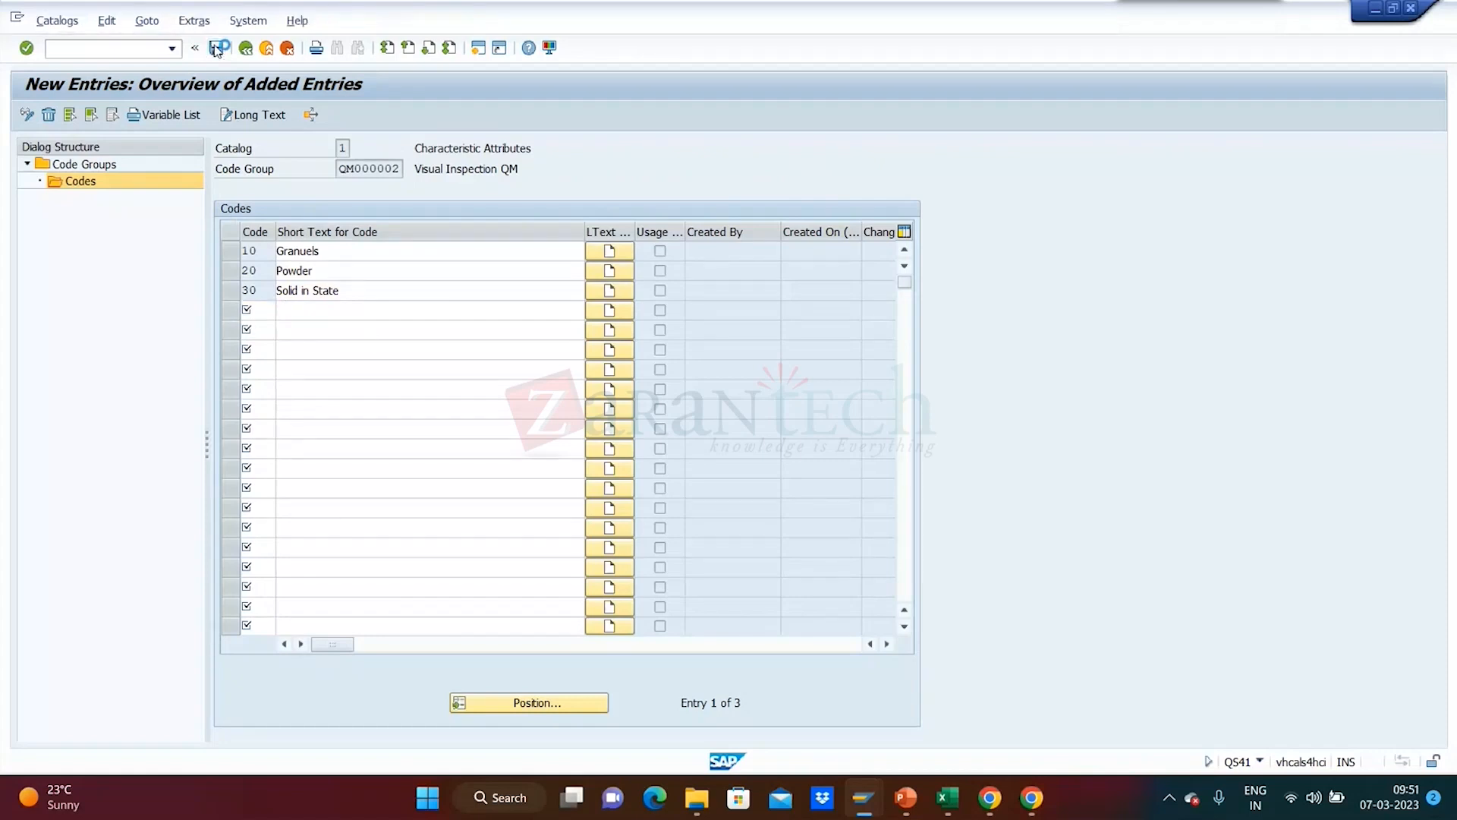
left_click_drag(266, 189, 490, 148)
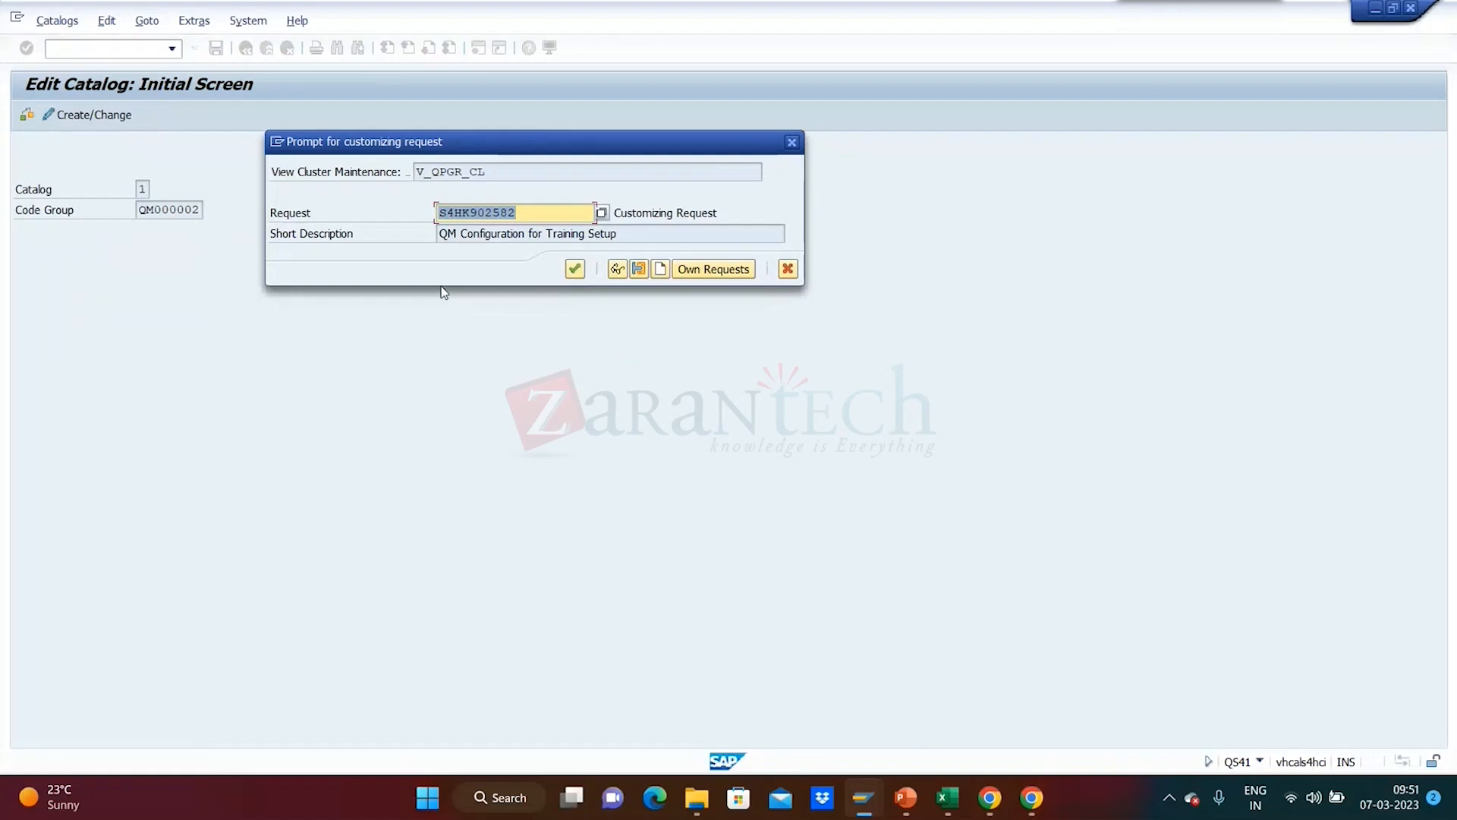
left_click(574, 274)
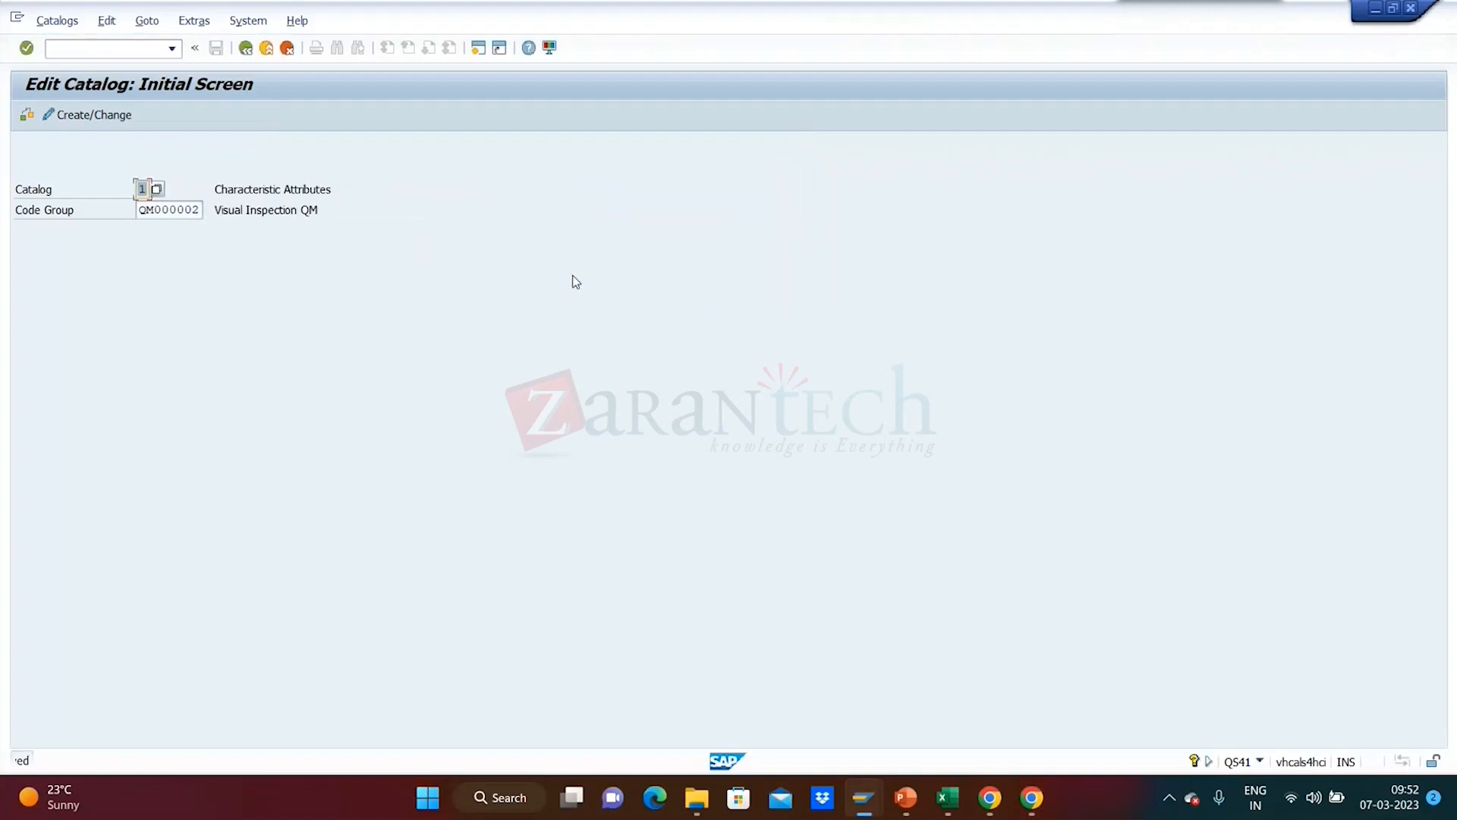
mouse_move(854, 807)
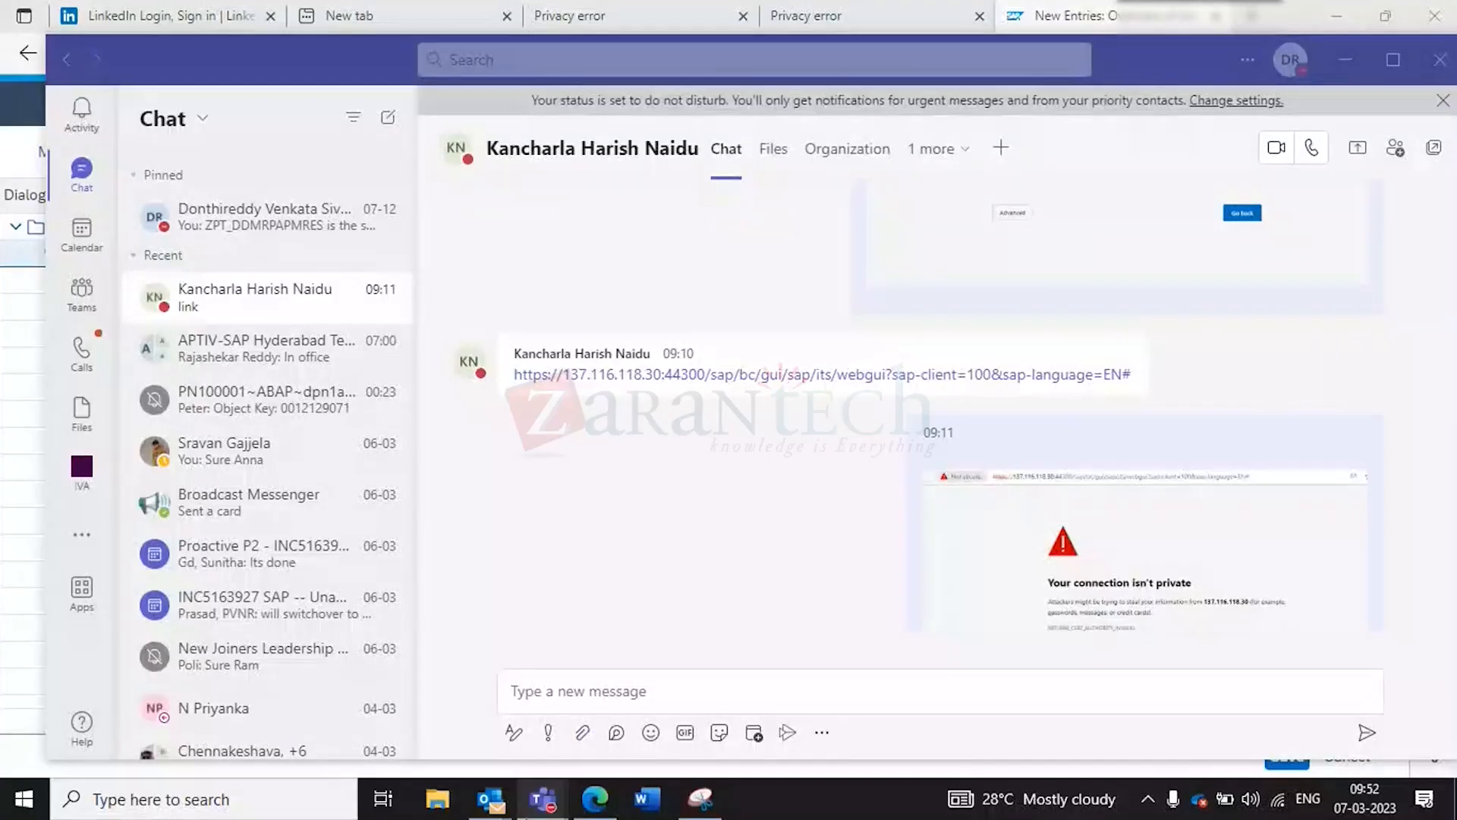
- Switch to the browser SAP session and save the QM Taste codes Sweet, salty and Yummy
mouse_move(534, 815)
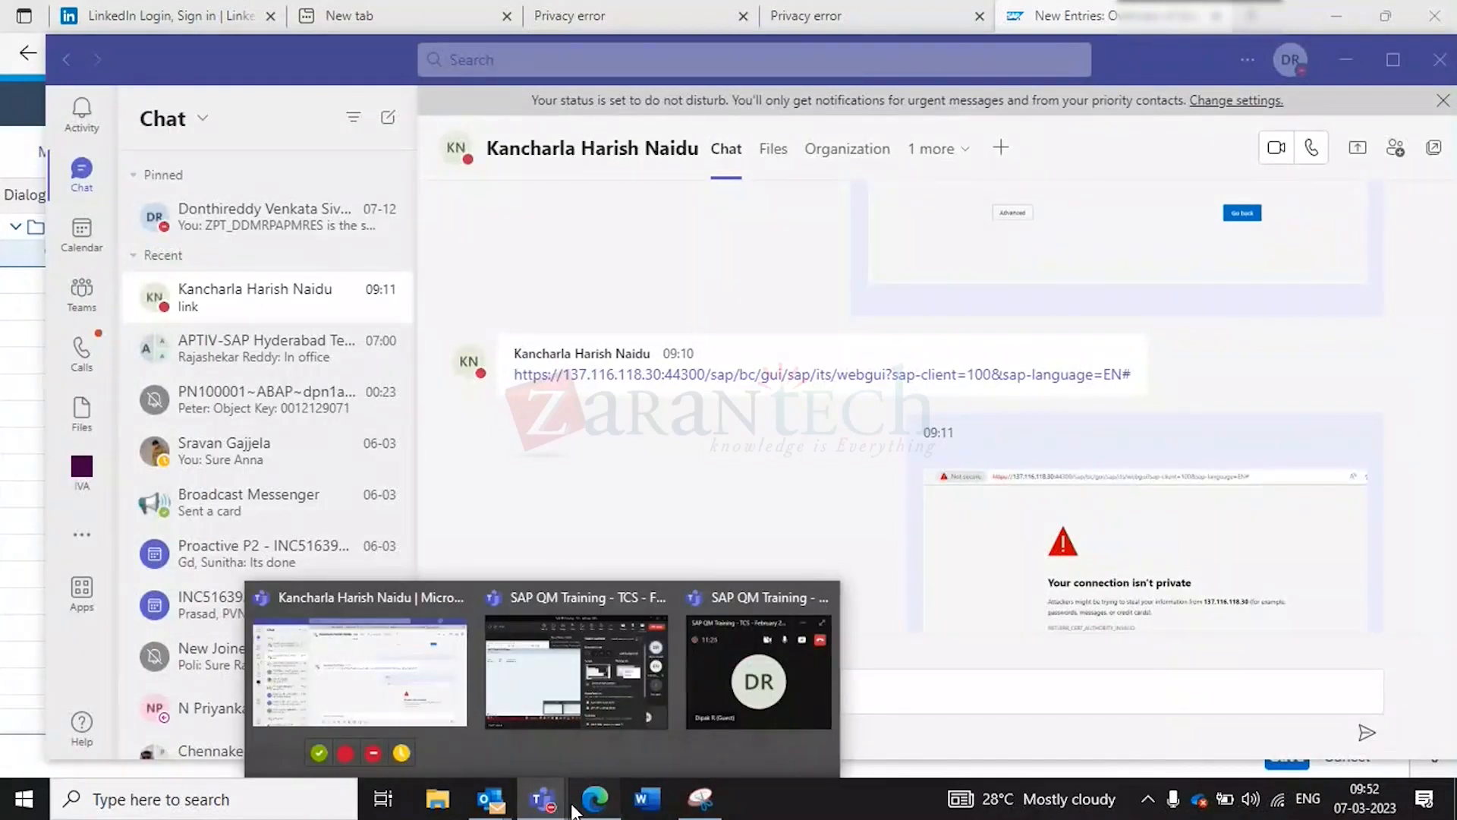
left_click(593, 802)
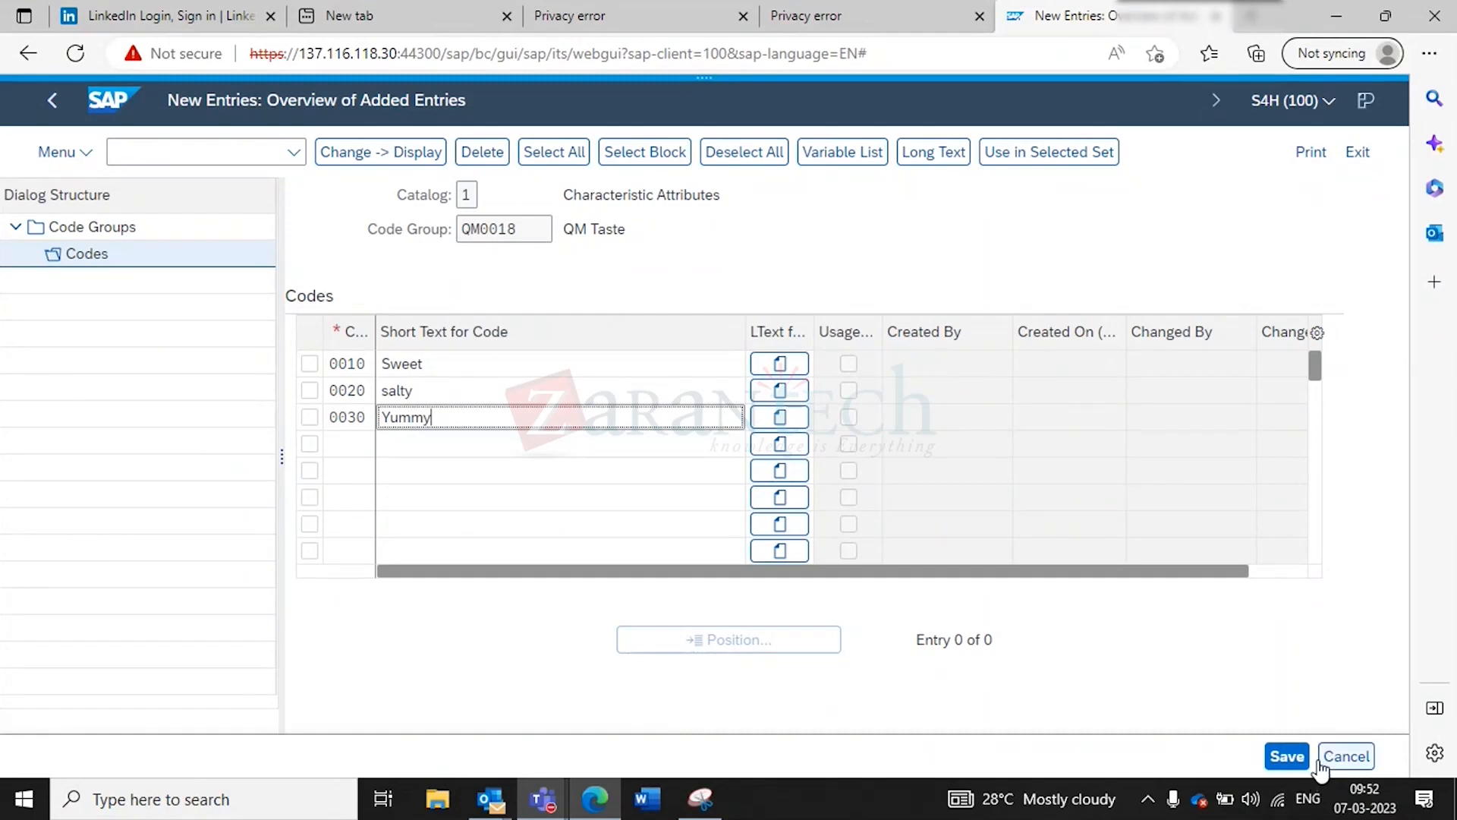
left_click(1285, 757)
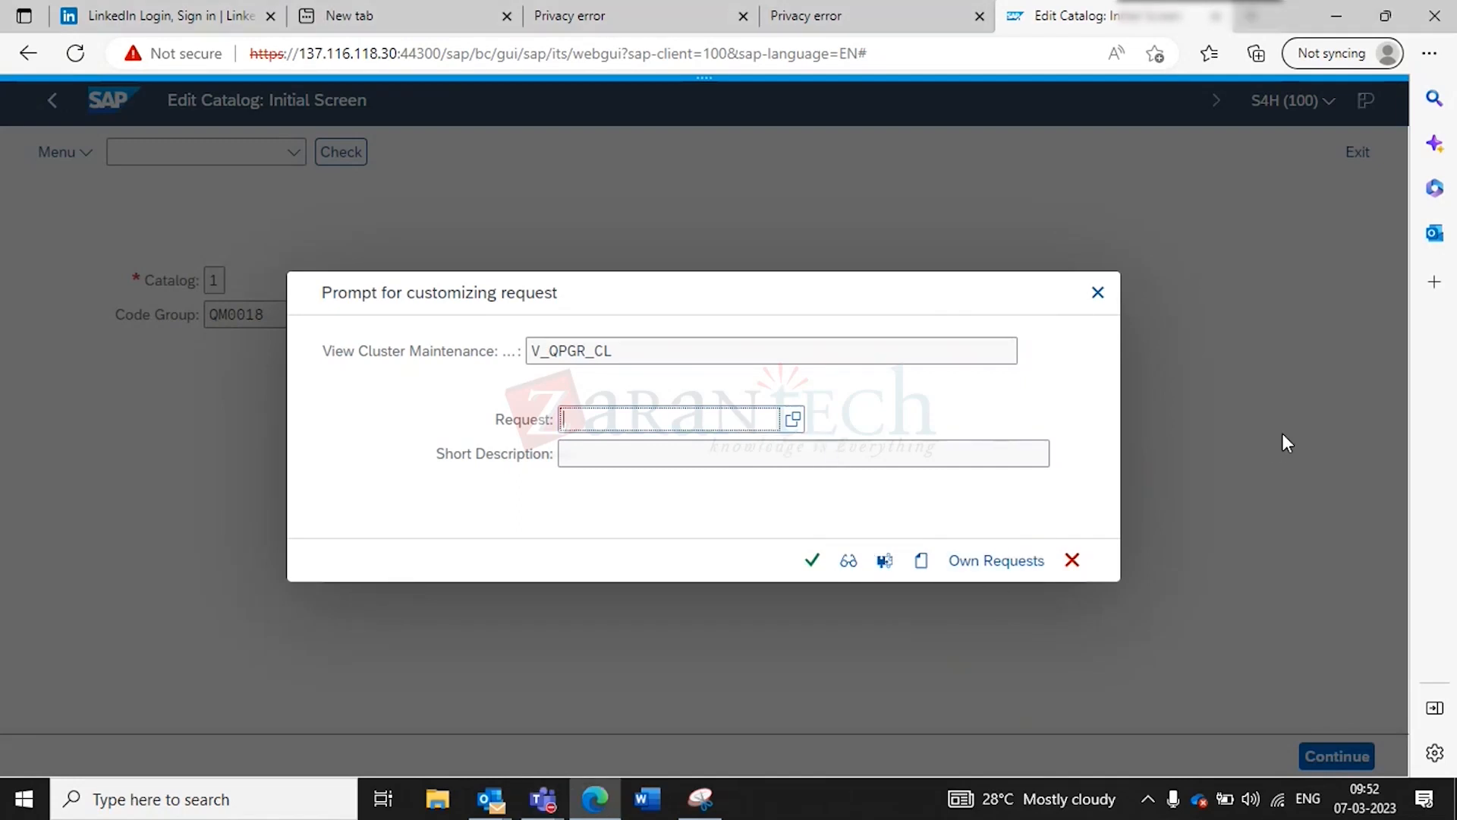
- Create a new customizing request described 'QM configuration for training' and confirm it
left_click(921, 562)
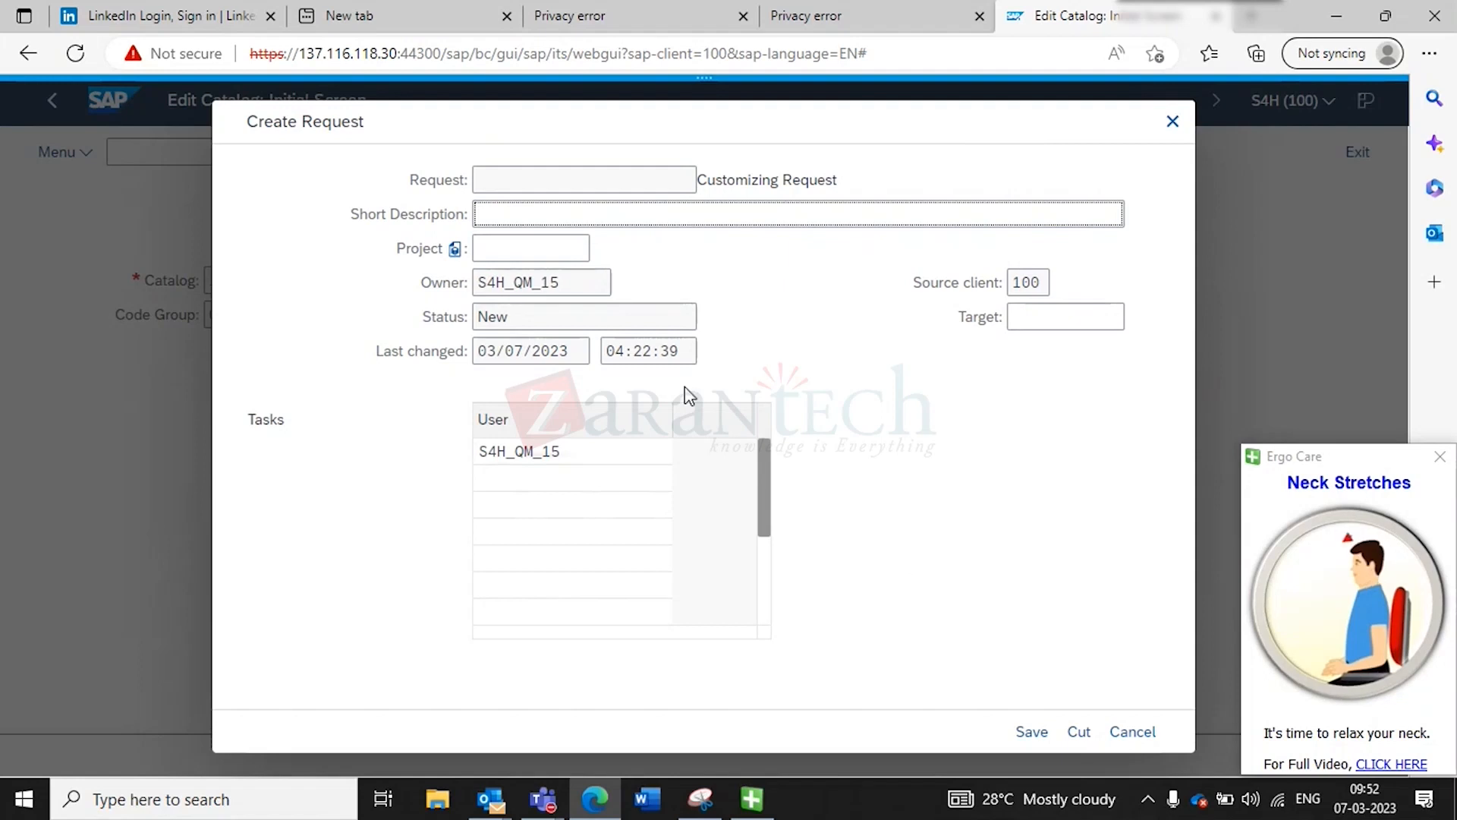
left_click(565, 225)
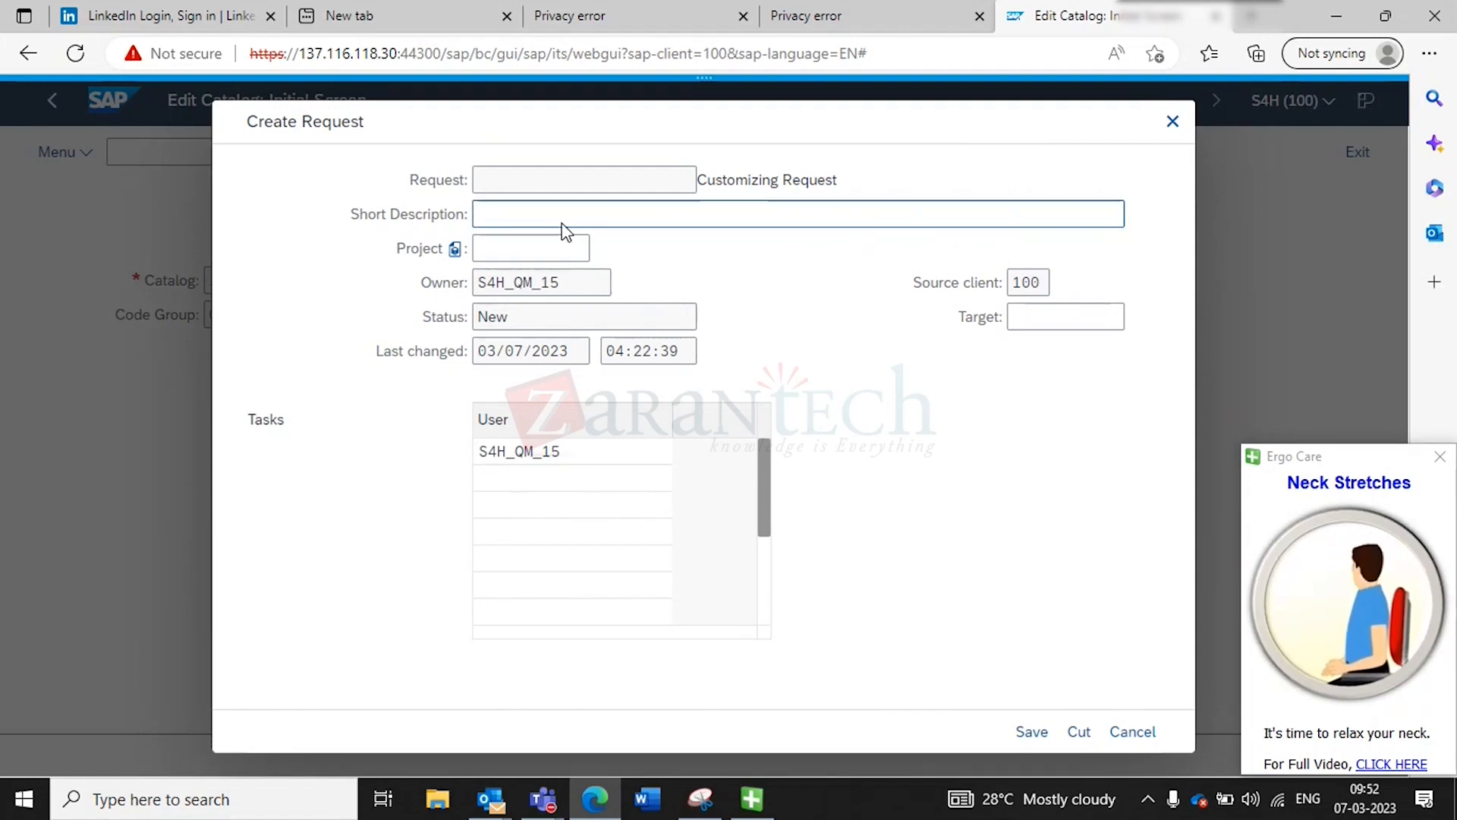
type("Code")
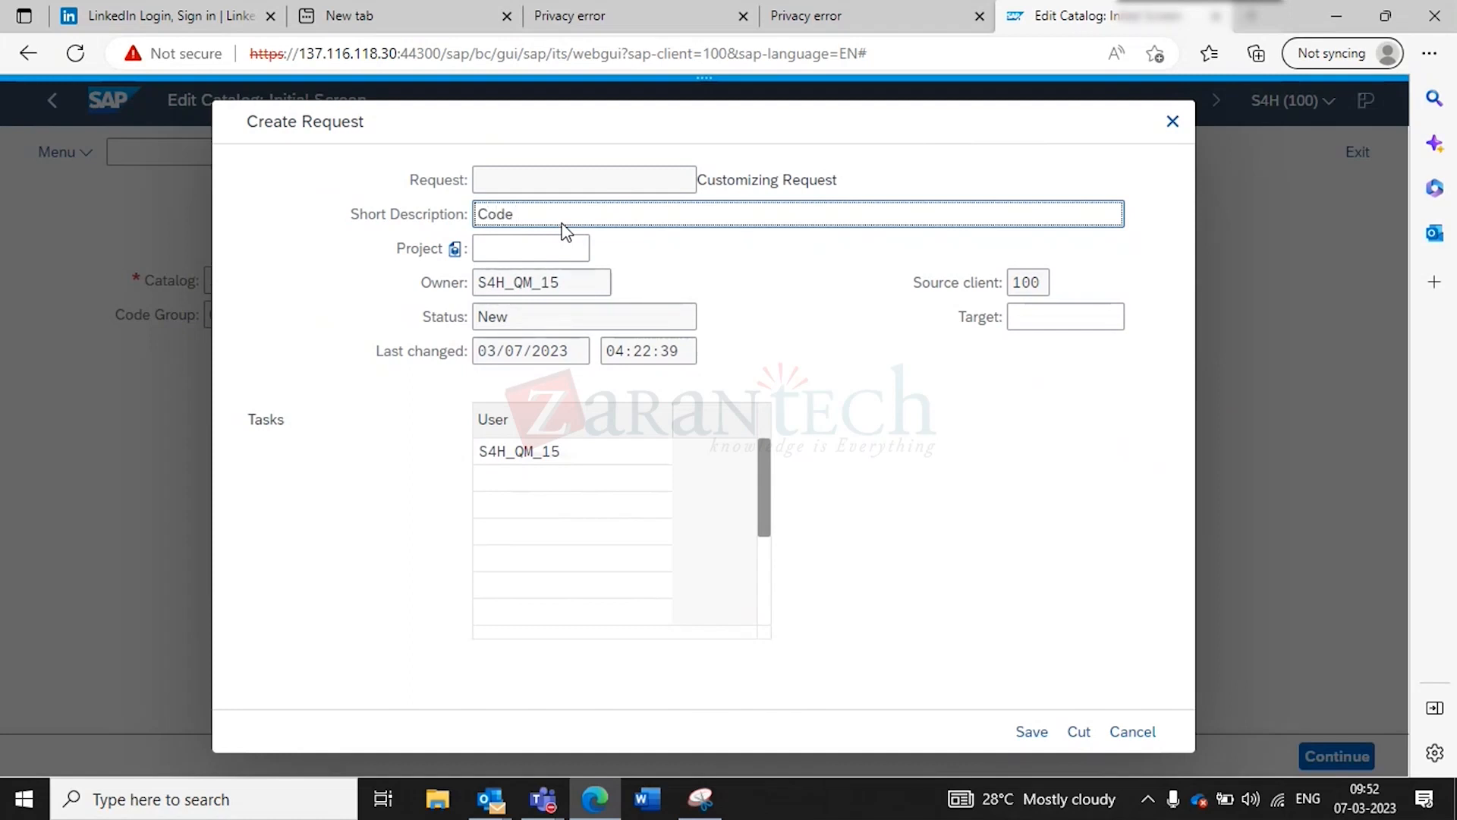
key("BackSpace")
key("BackSpace")
key("BackSpace")
key("BackSpace")
key("BackSpace")
type("QM configuration for training")
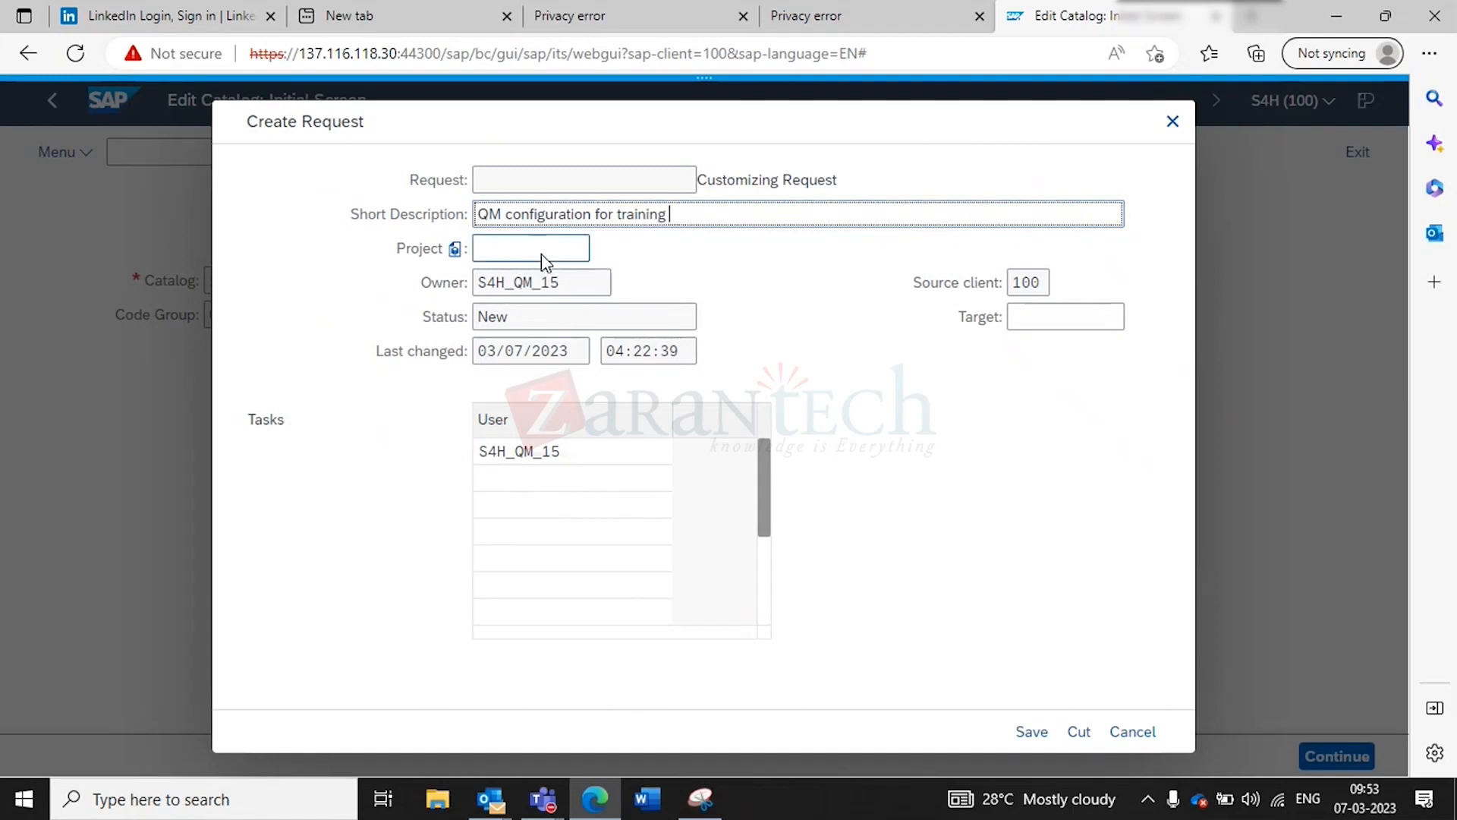
left_click(1030, 733)
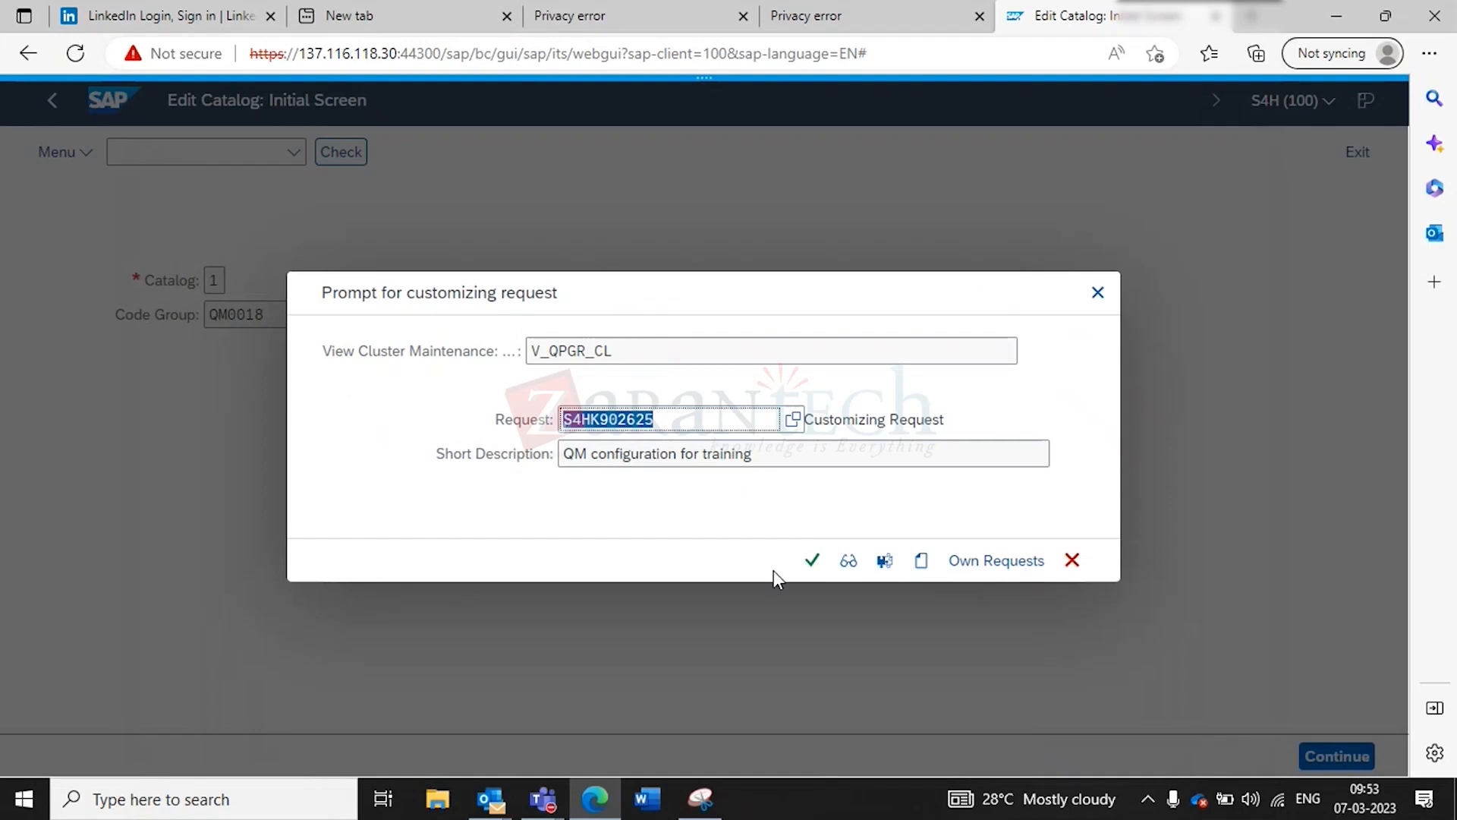
left_click(826, 554)
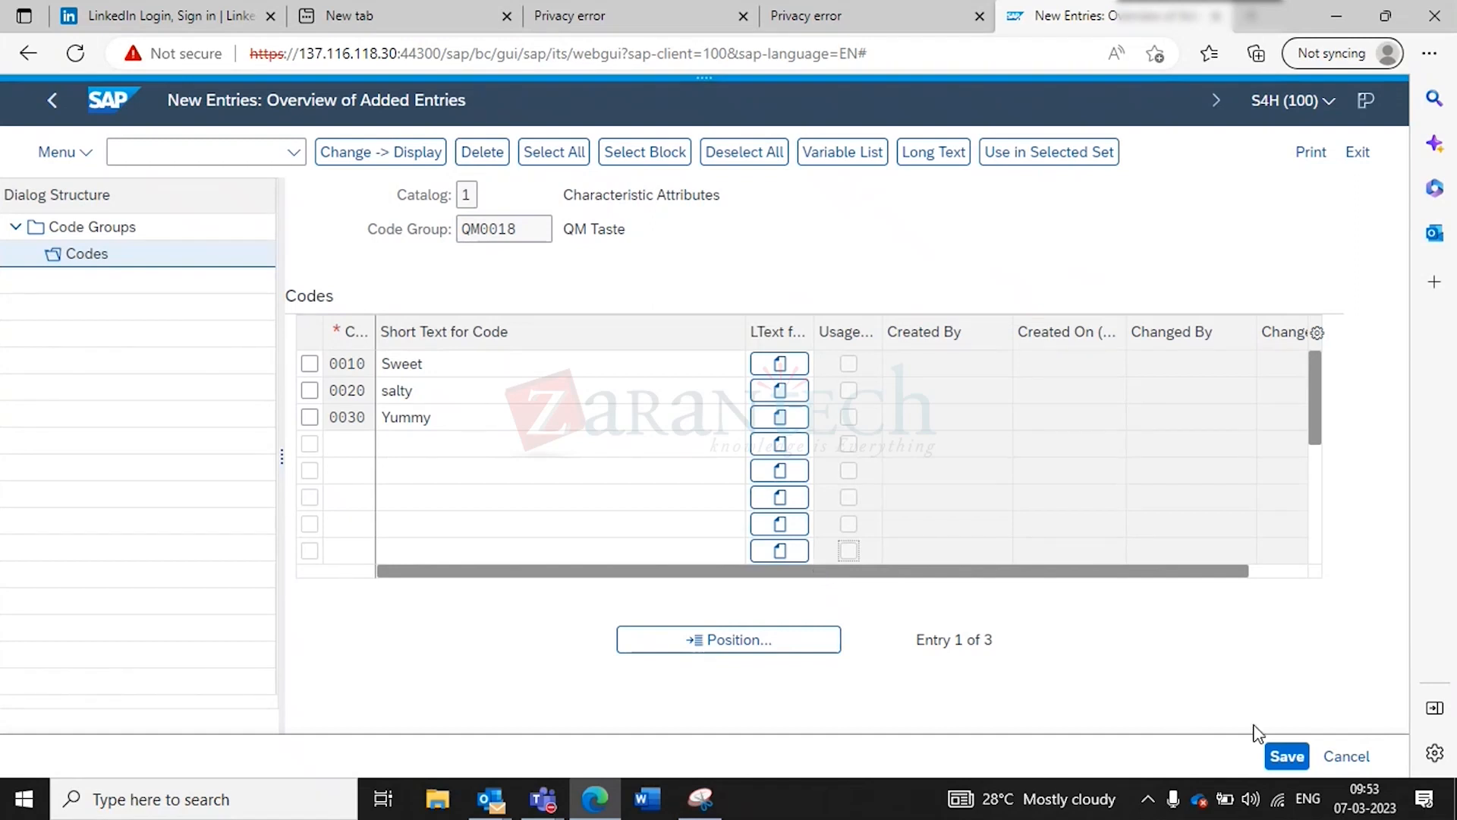
- Save the QM Taste codes under own request S4HK902625, task S4HK902626
left_click(1283, 756)
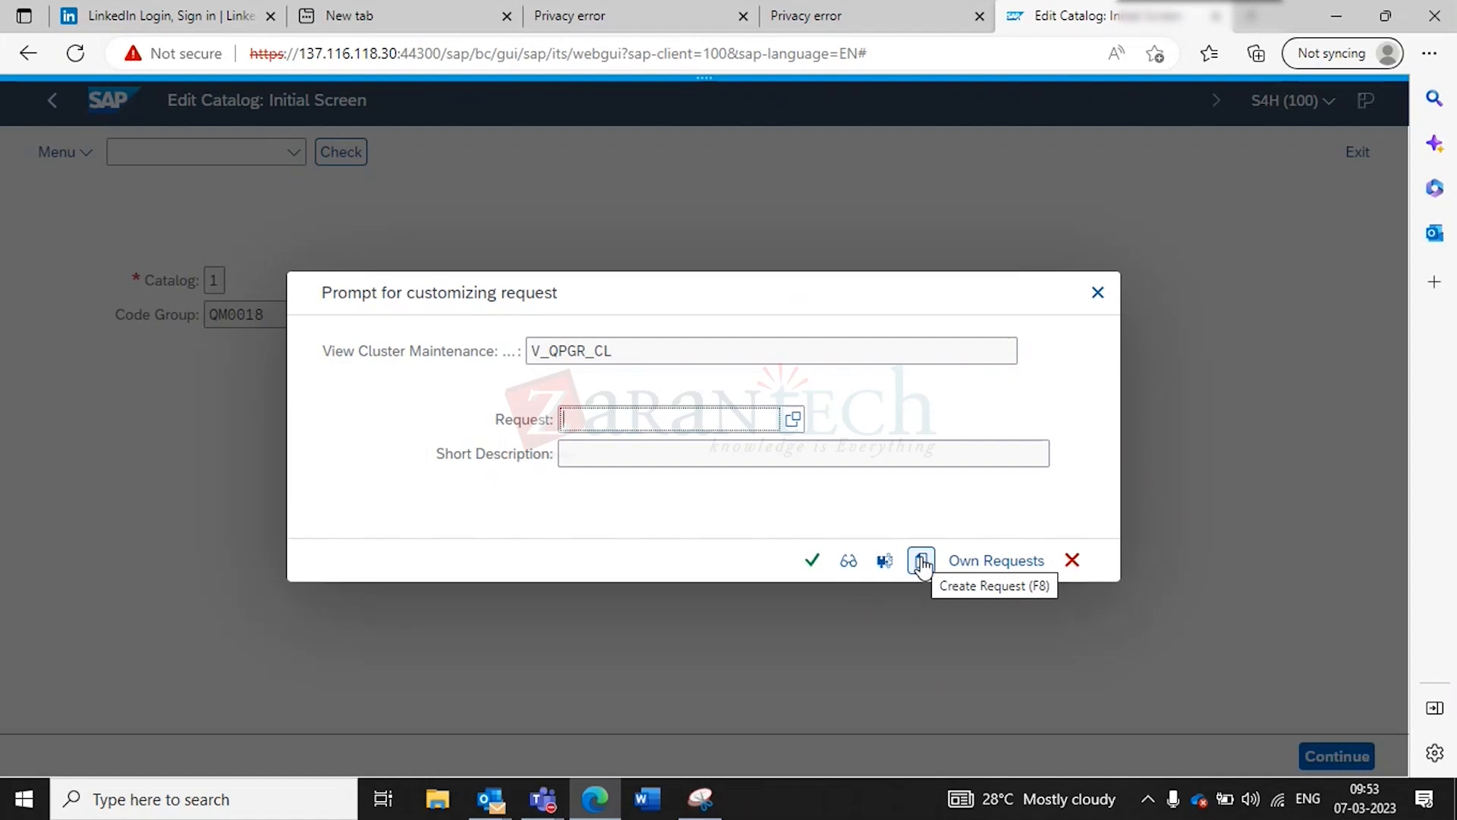
left_click(993, 567)
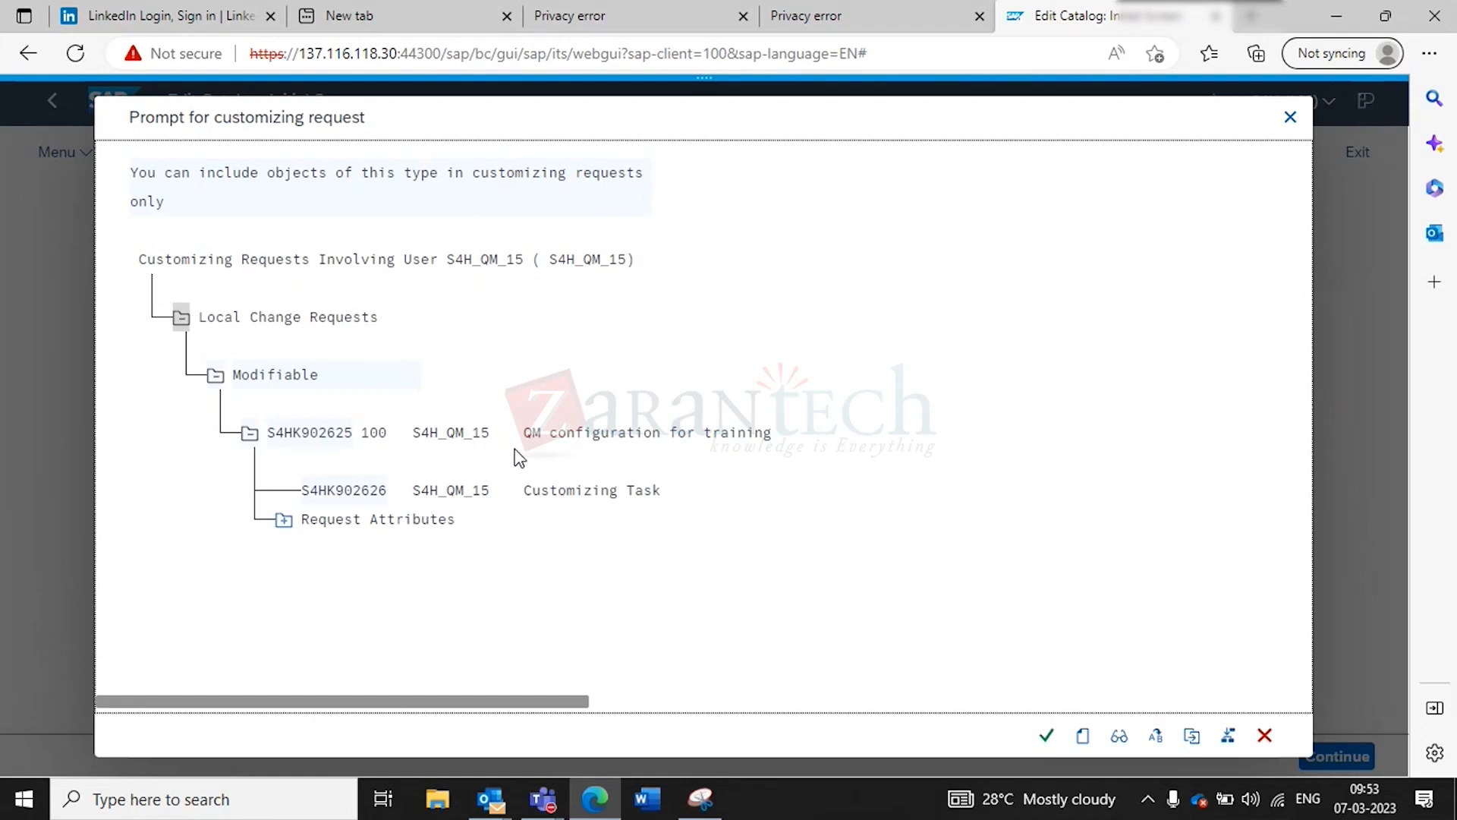
left_click(293, 436)
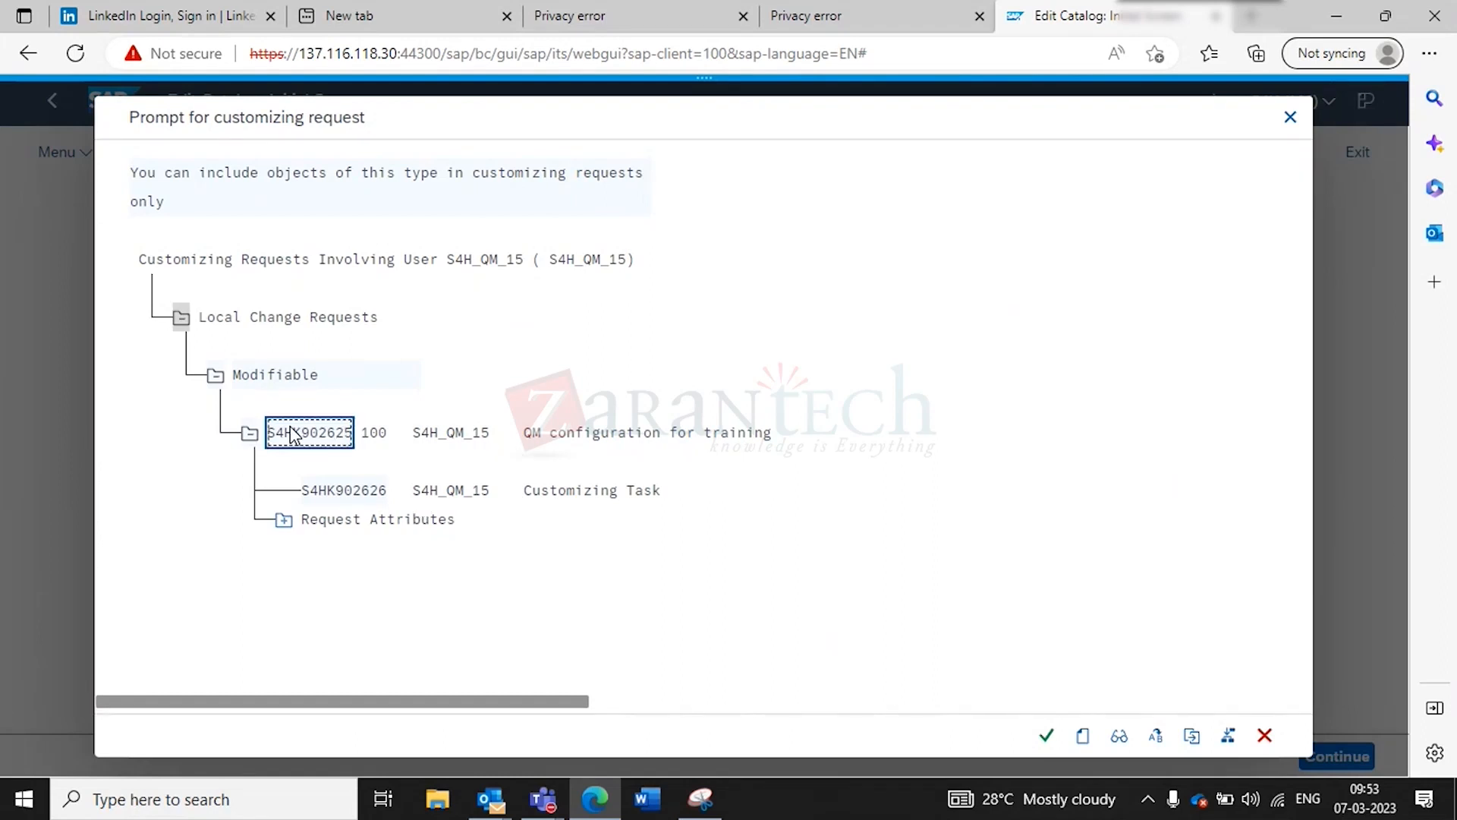
left_click(343, 489)
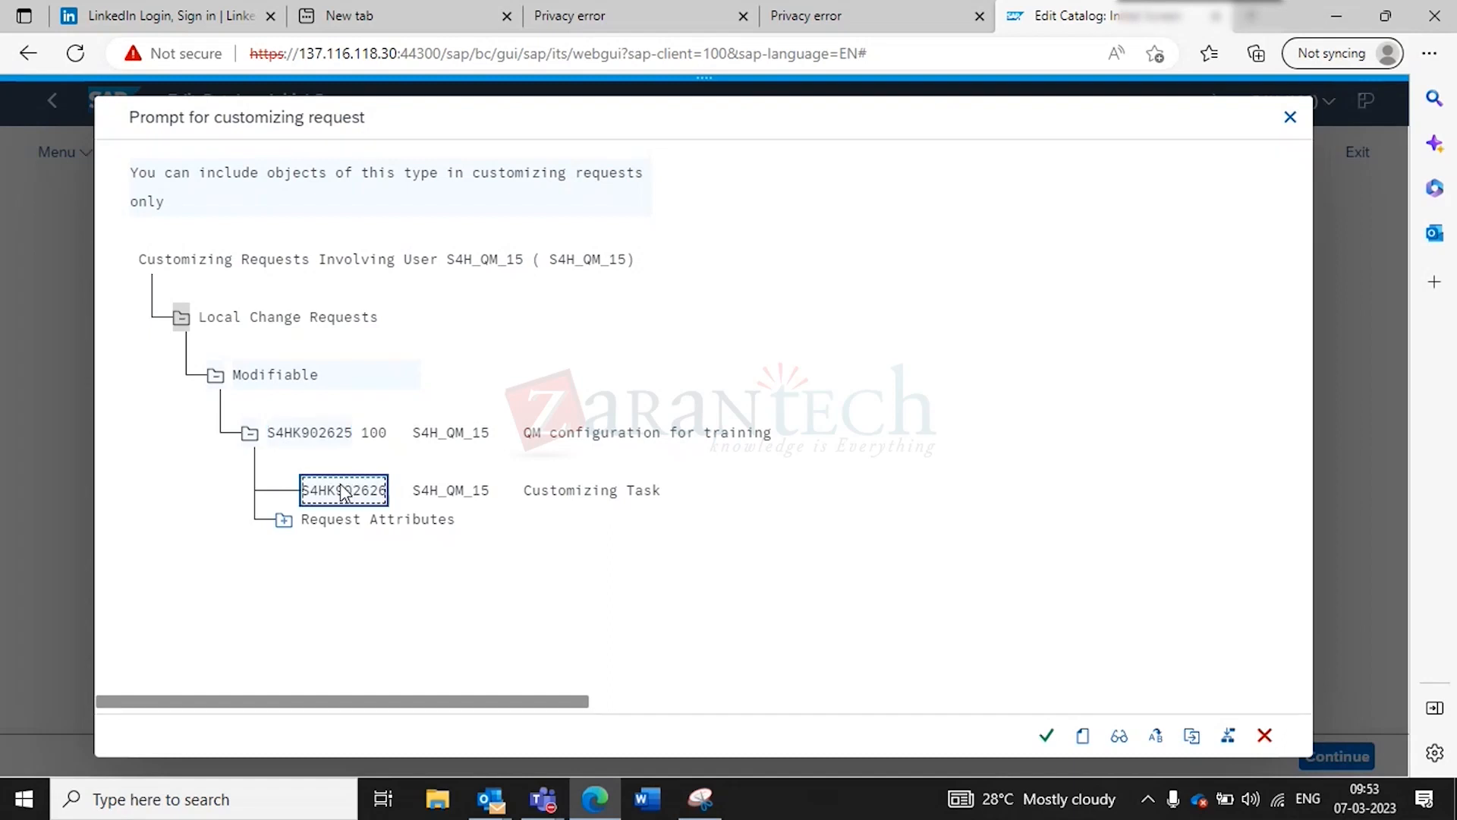
left_click(1046, 734)
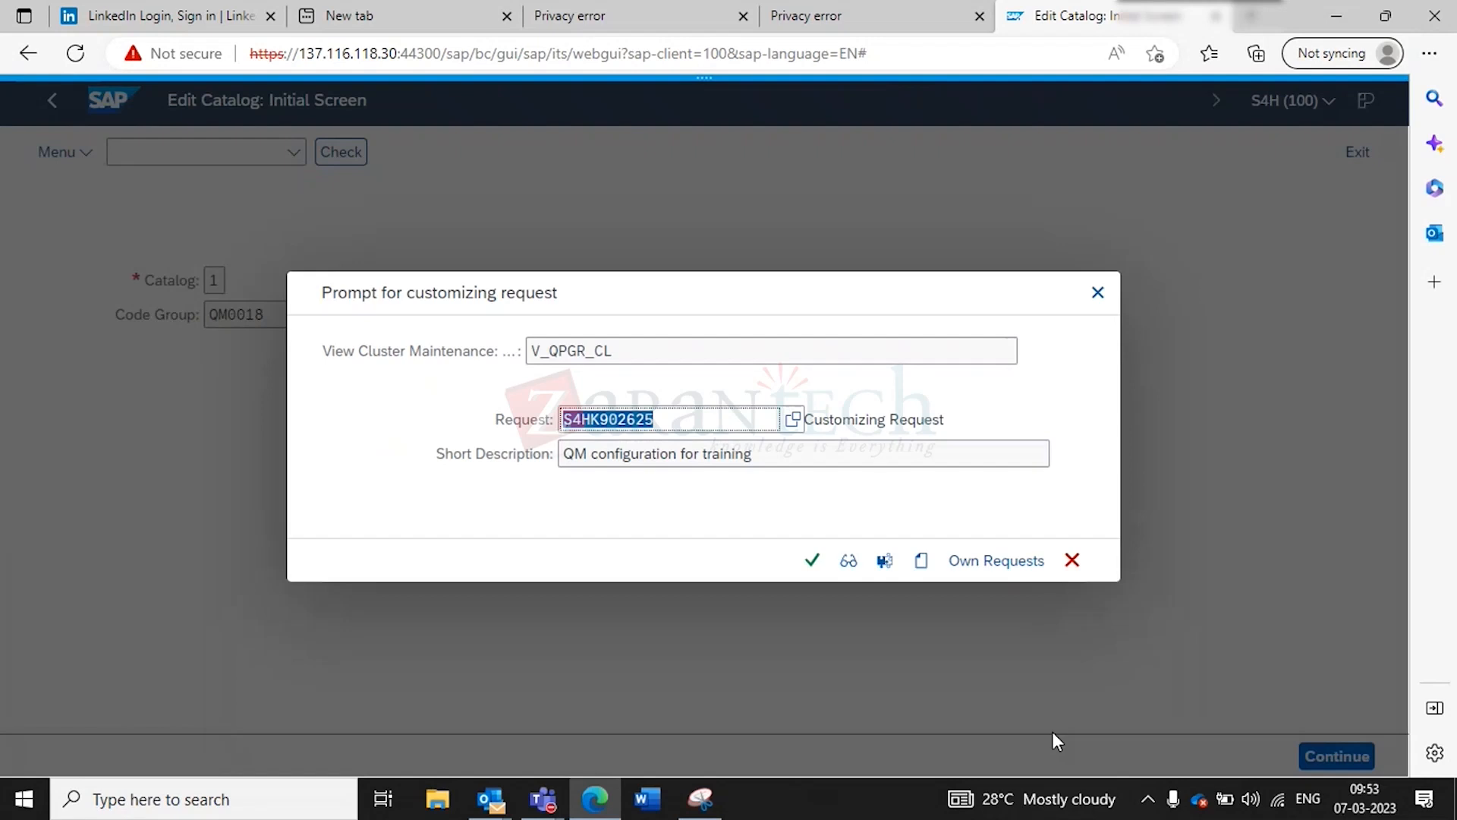
left_click(812, 561)
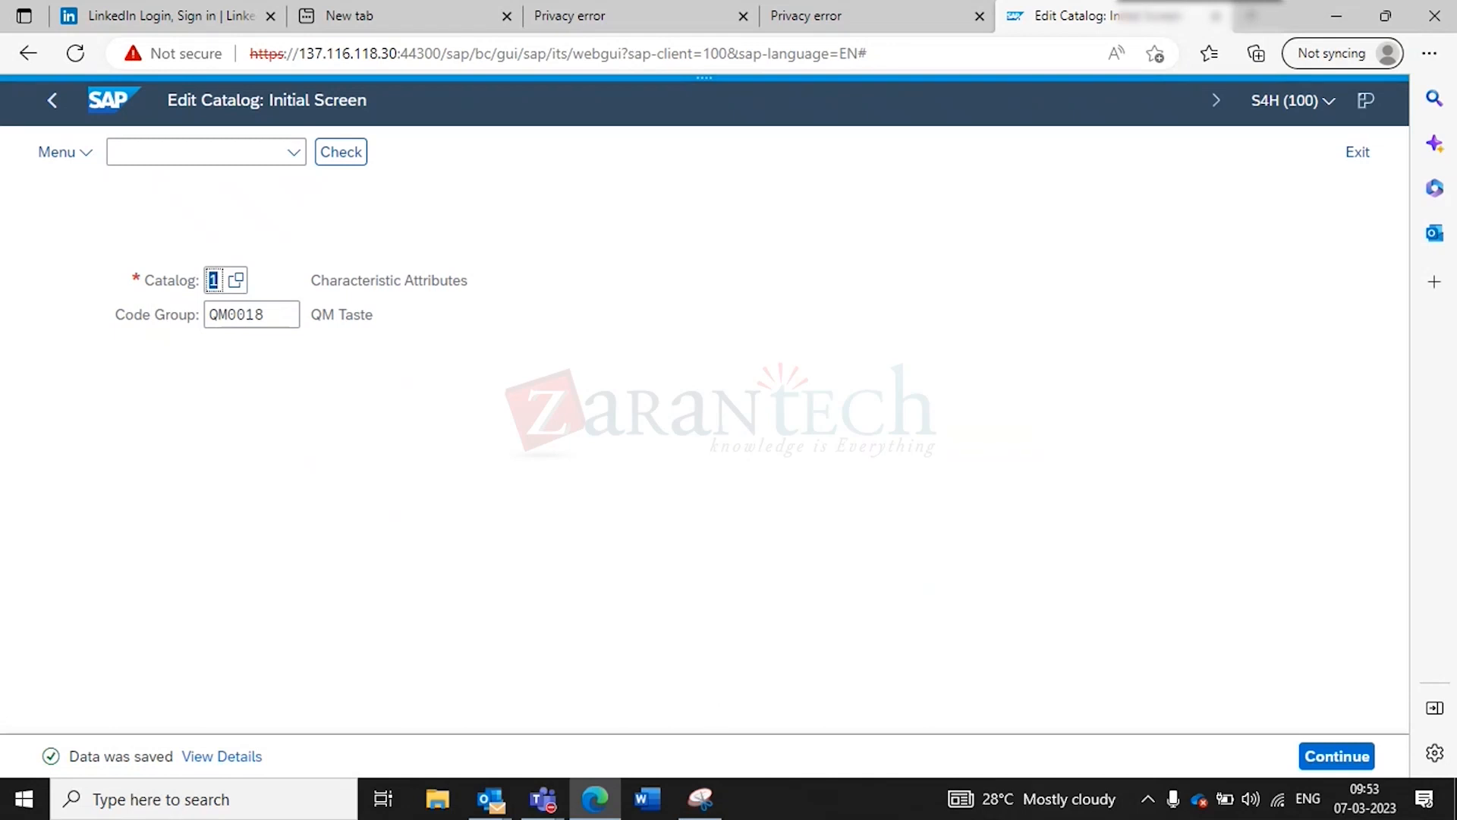
left_click(712, 812)
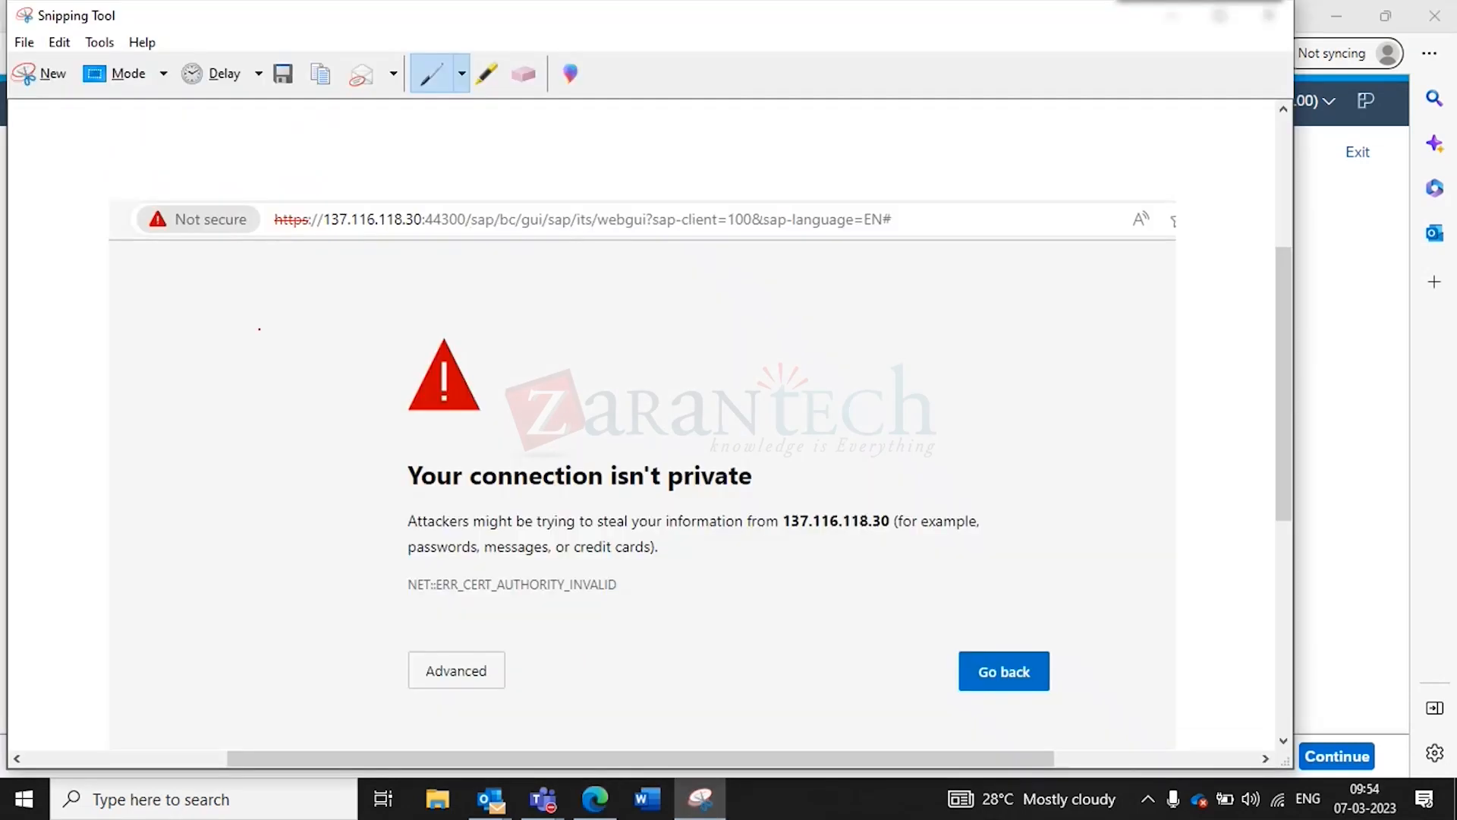
- Snip the SAP catalog screen, then stop sharing the screen in the Teams training meeting
left_click(42, 73)
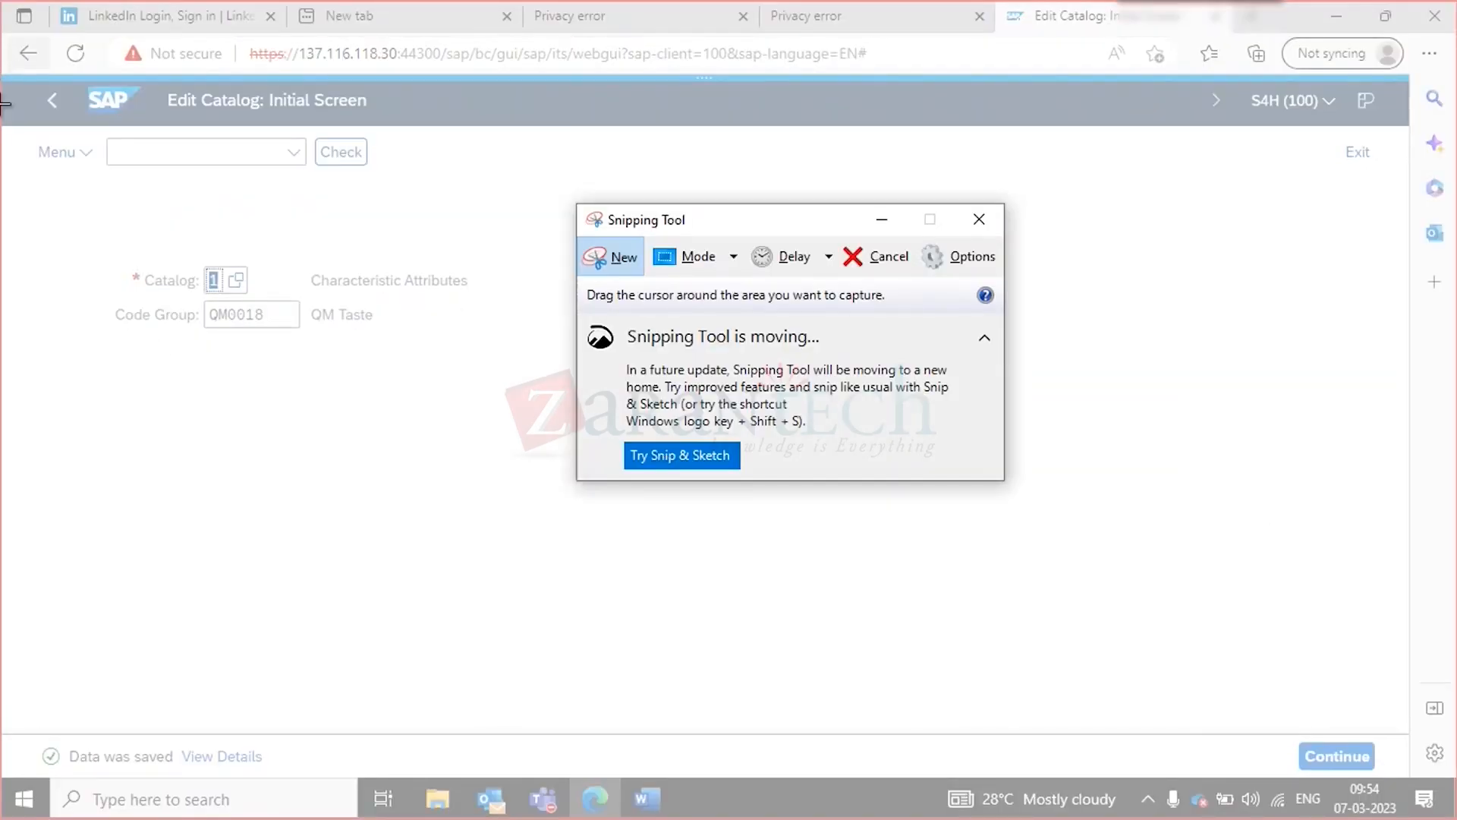
left_click_drag(11, 80, 1361, 775)
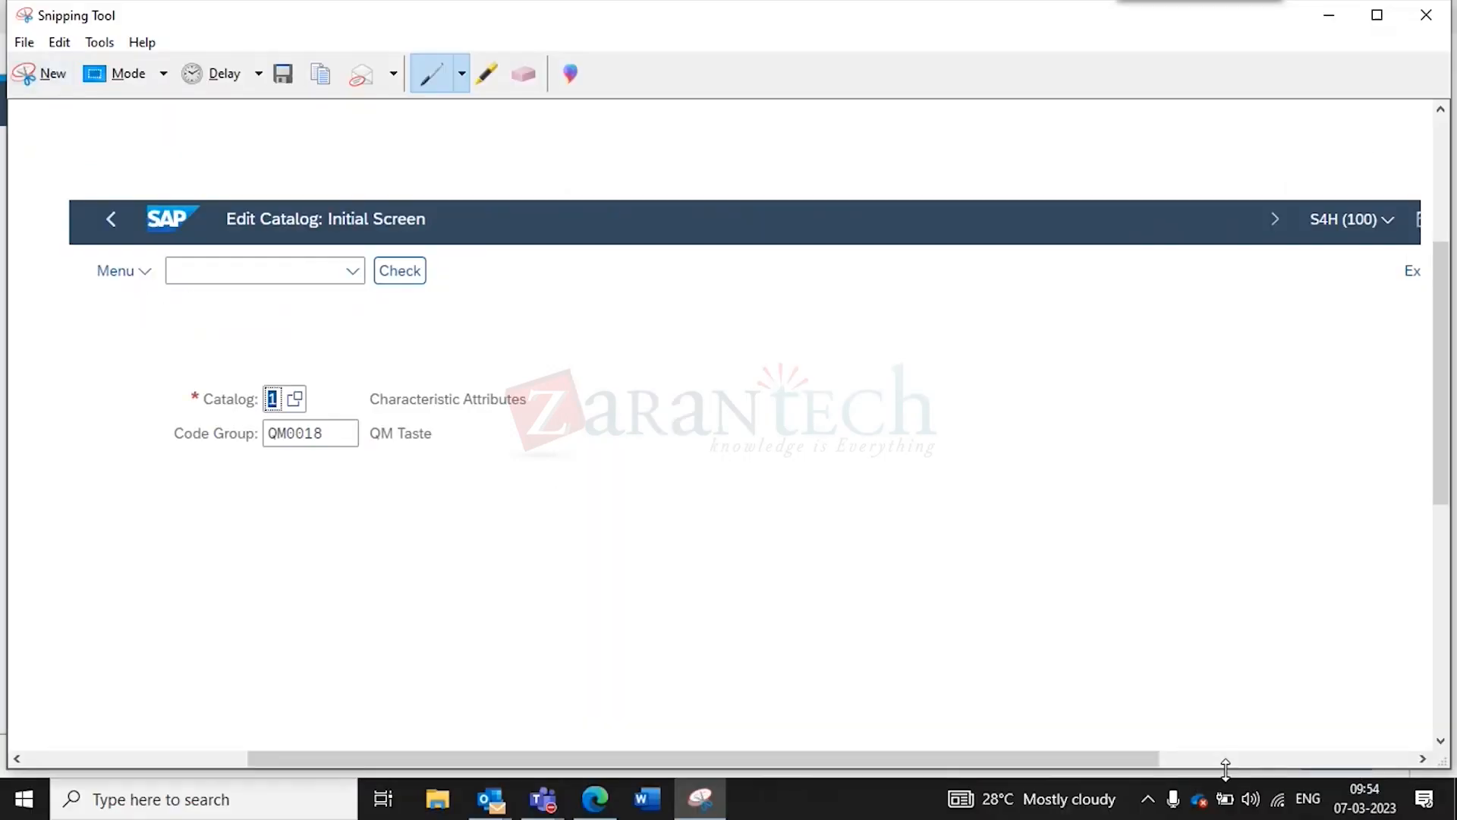
left_click(553, 775)
left_click(552, 797)
left_click(536, 675)
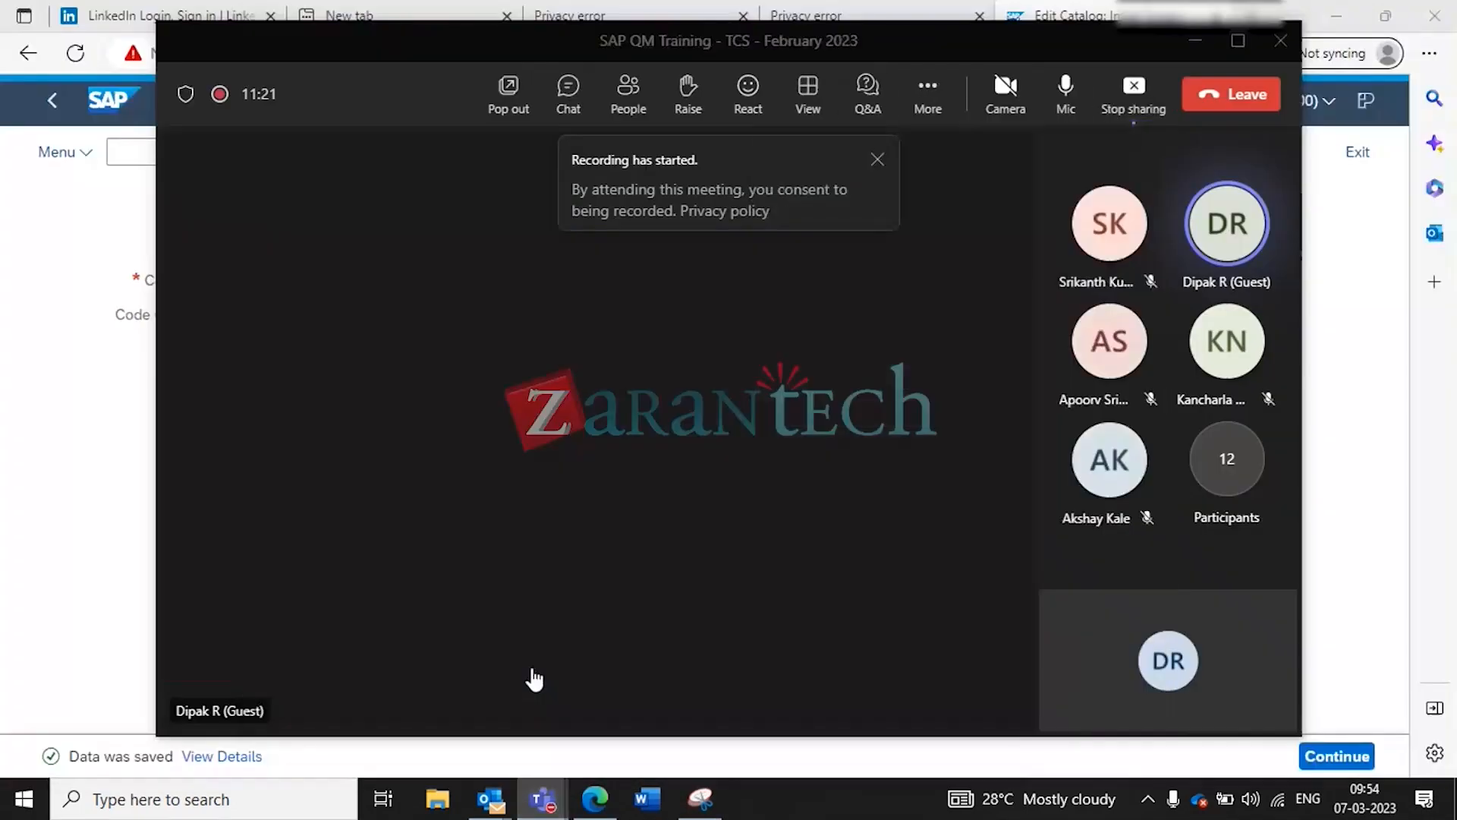
left_click(1134, 91)
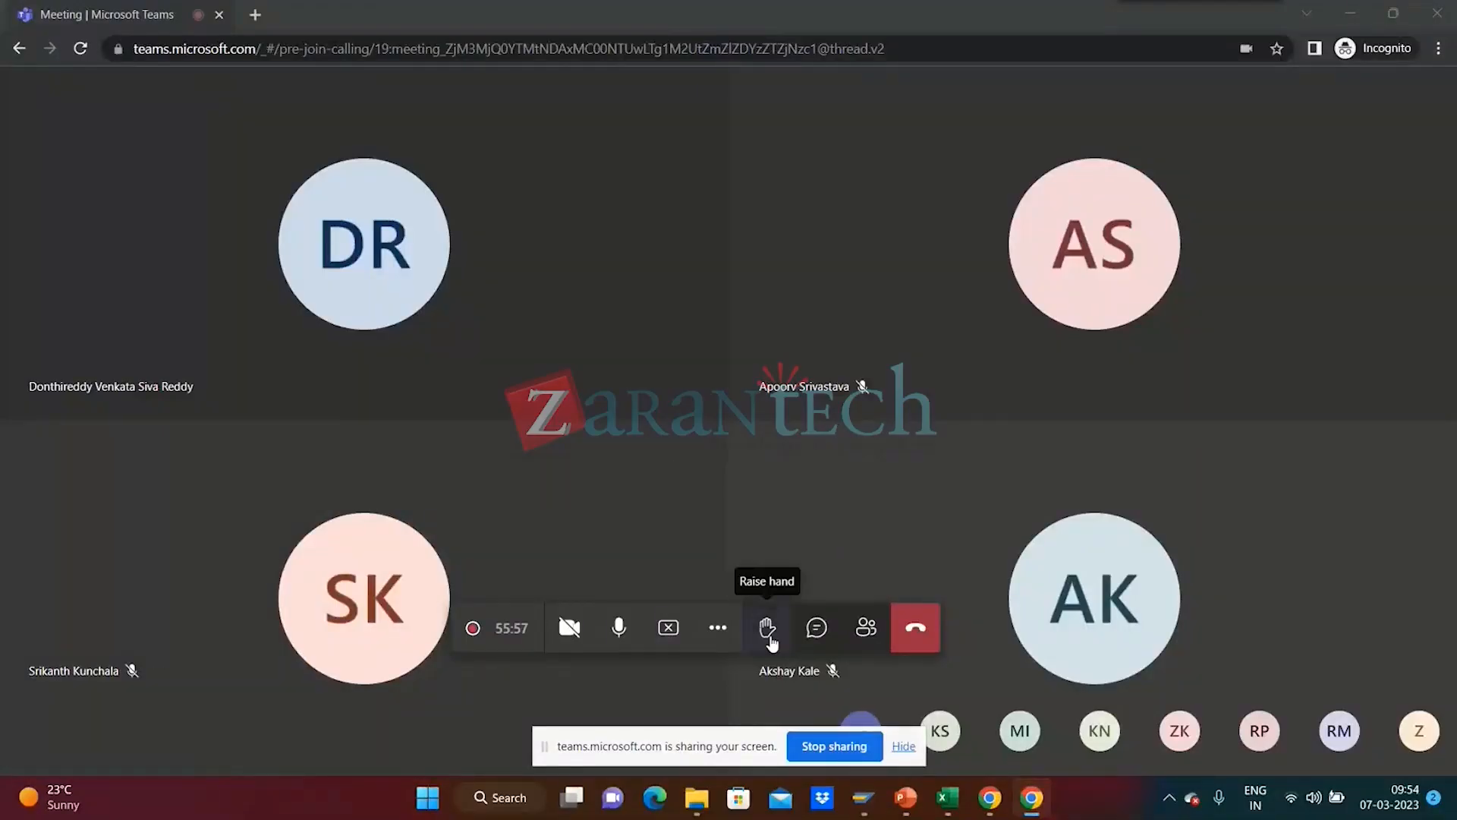
mouse_move(873, 811)
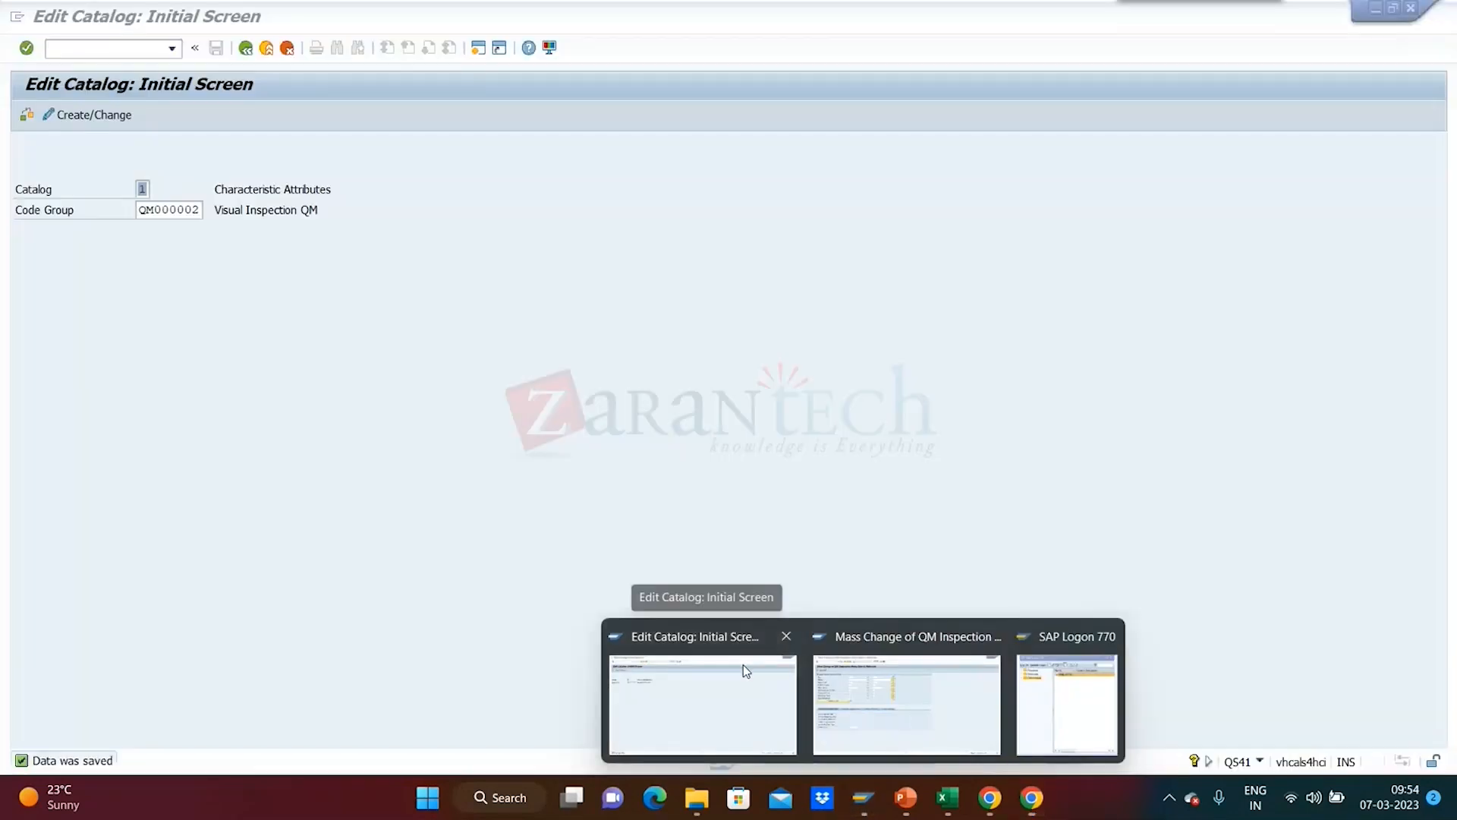
- From the Edit Catalog window, open catalog 1's code groups and the codes of QM000002
left_click(744, 663)
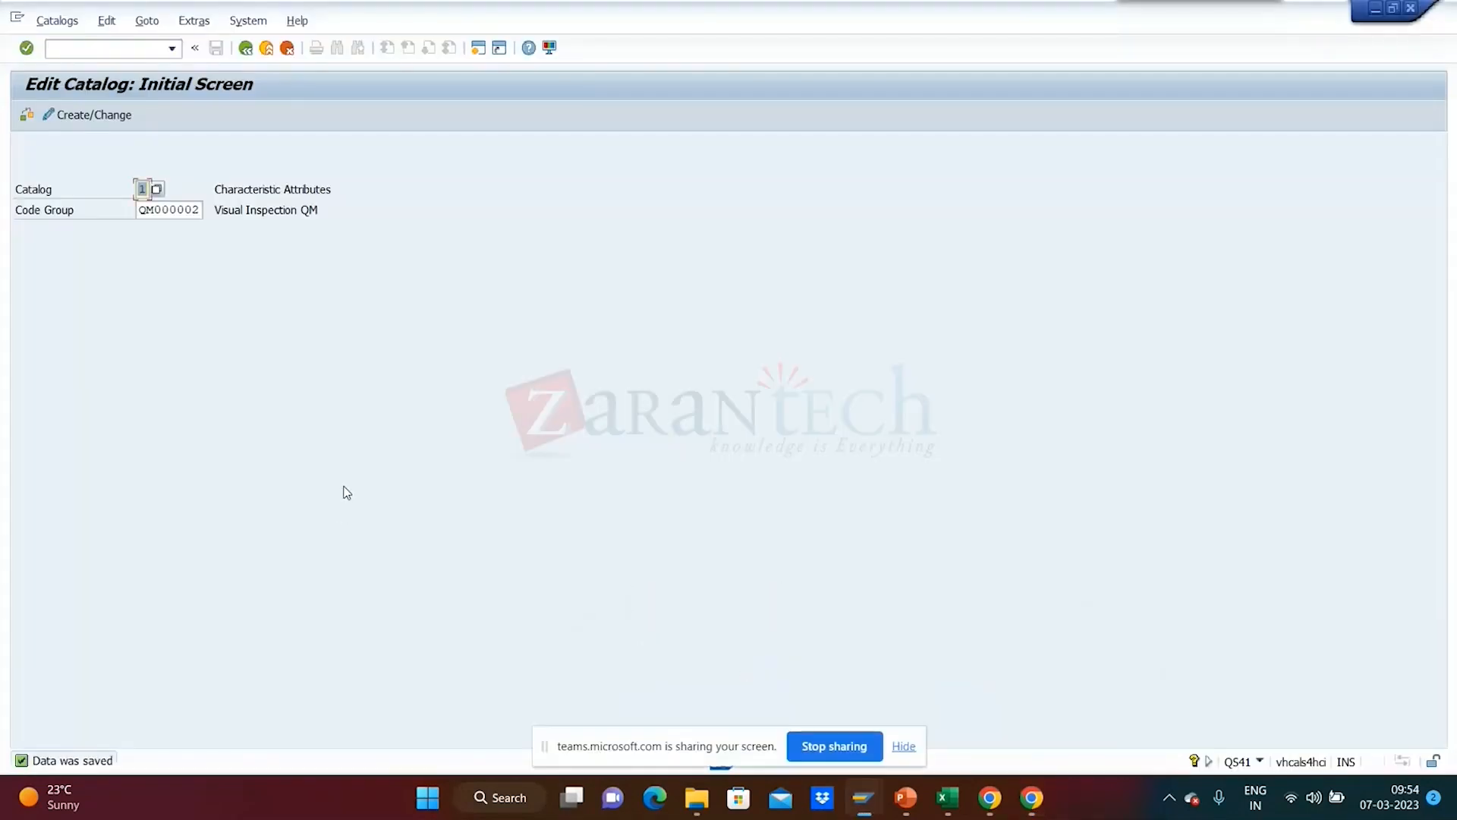
left_click(43, 27)
left_click(122, 381)
key("Return")
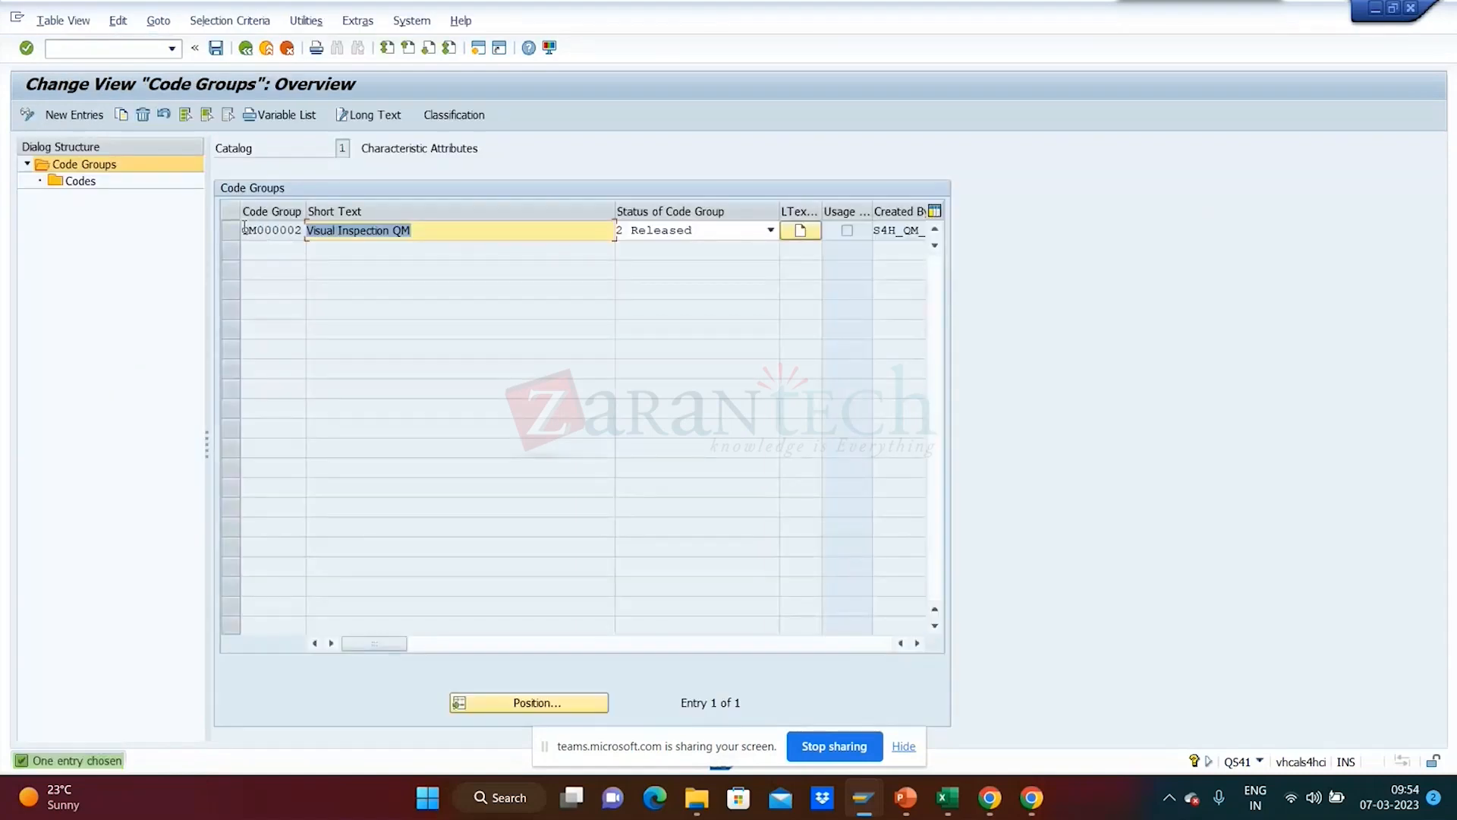
double_click(75, 183)
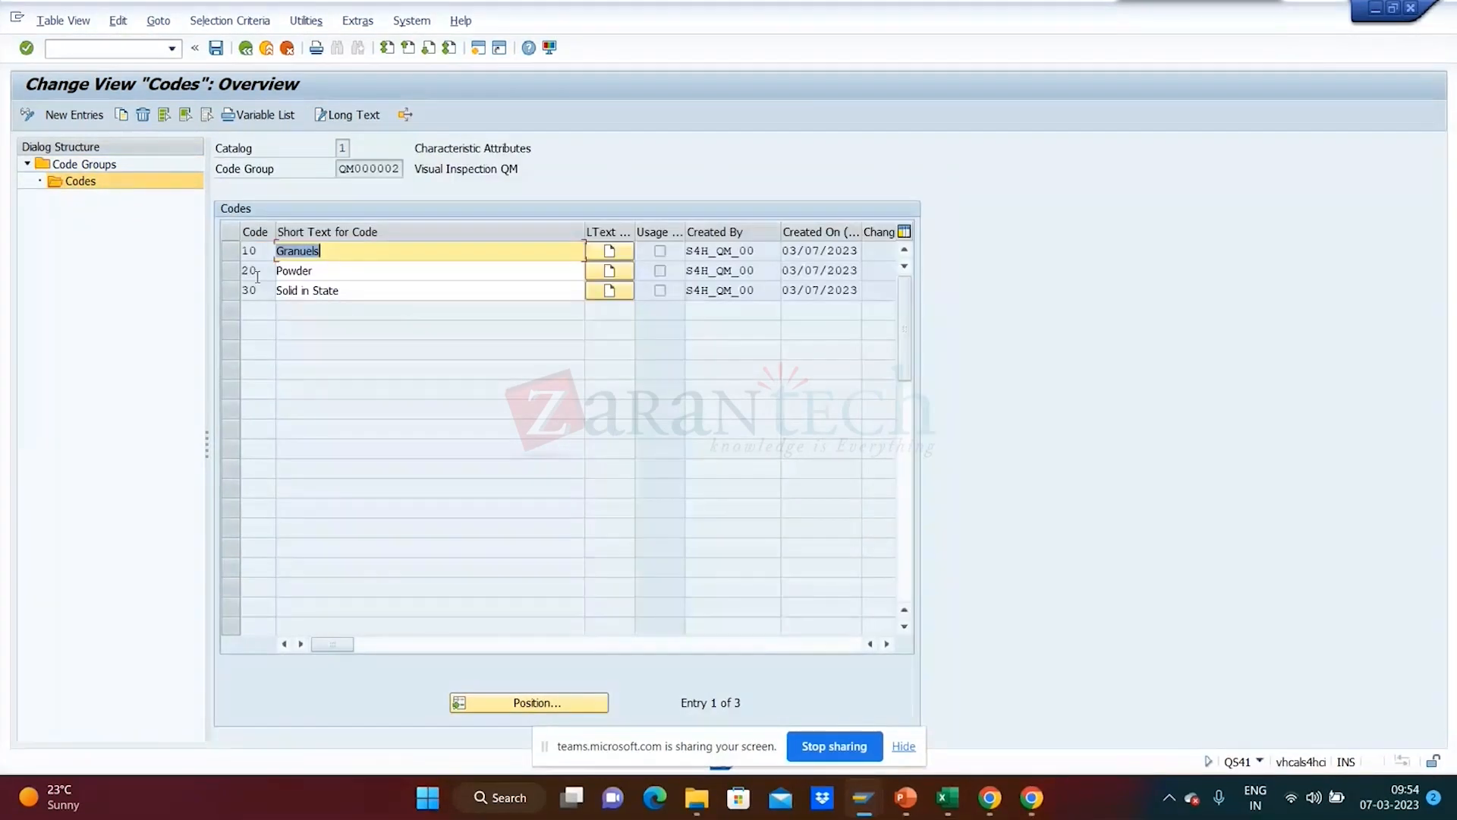
- Start a new code 40 for QM000002, discard it, and exit to the Edit Catalog initial screen
left_click(89, 118)
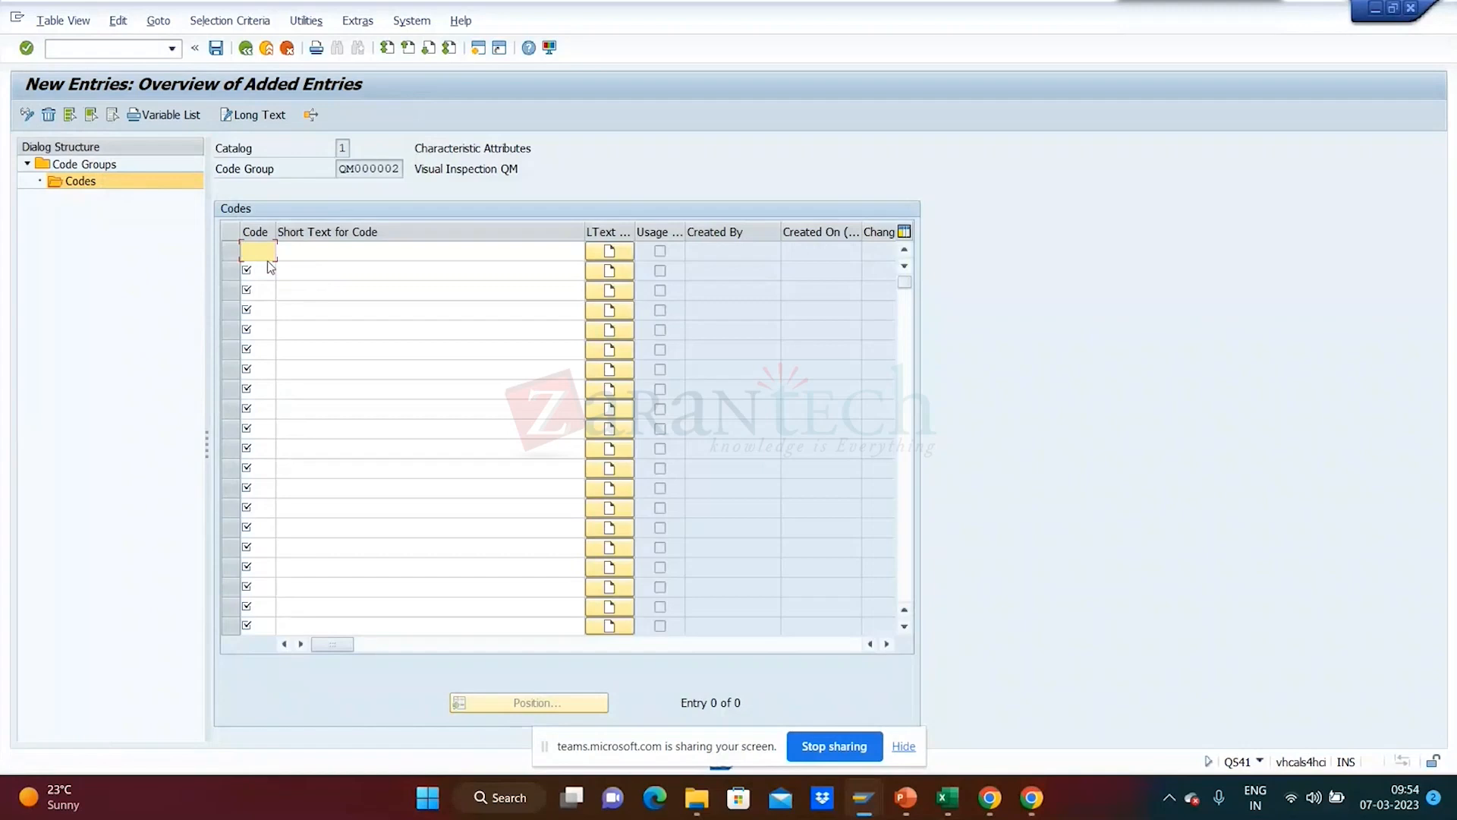
type("40")
left_click(269, 54)
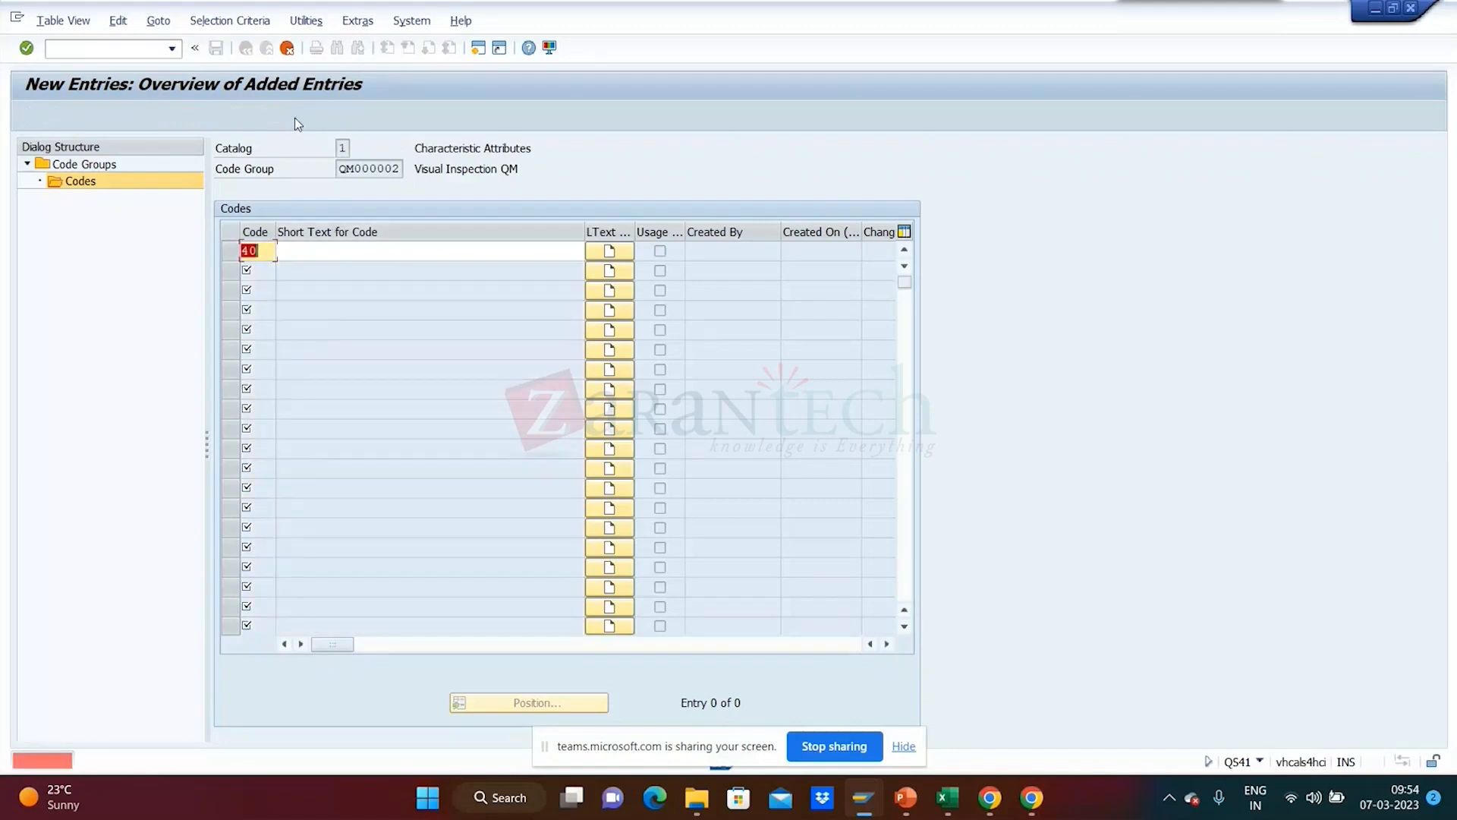
left_click(288, 53)
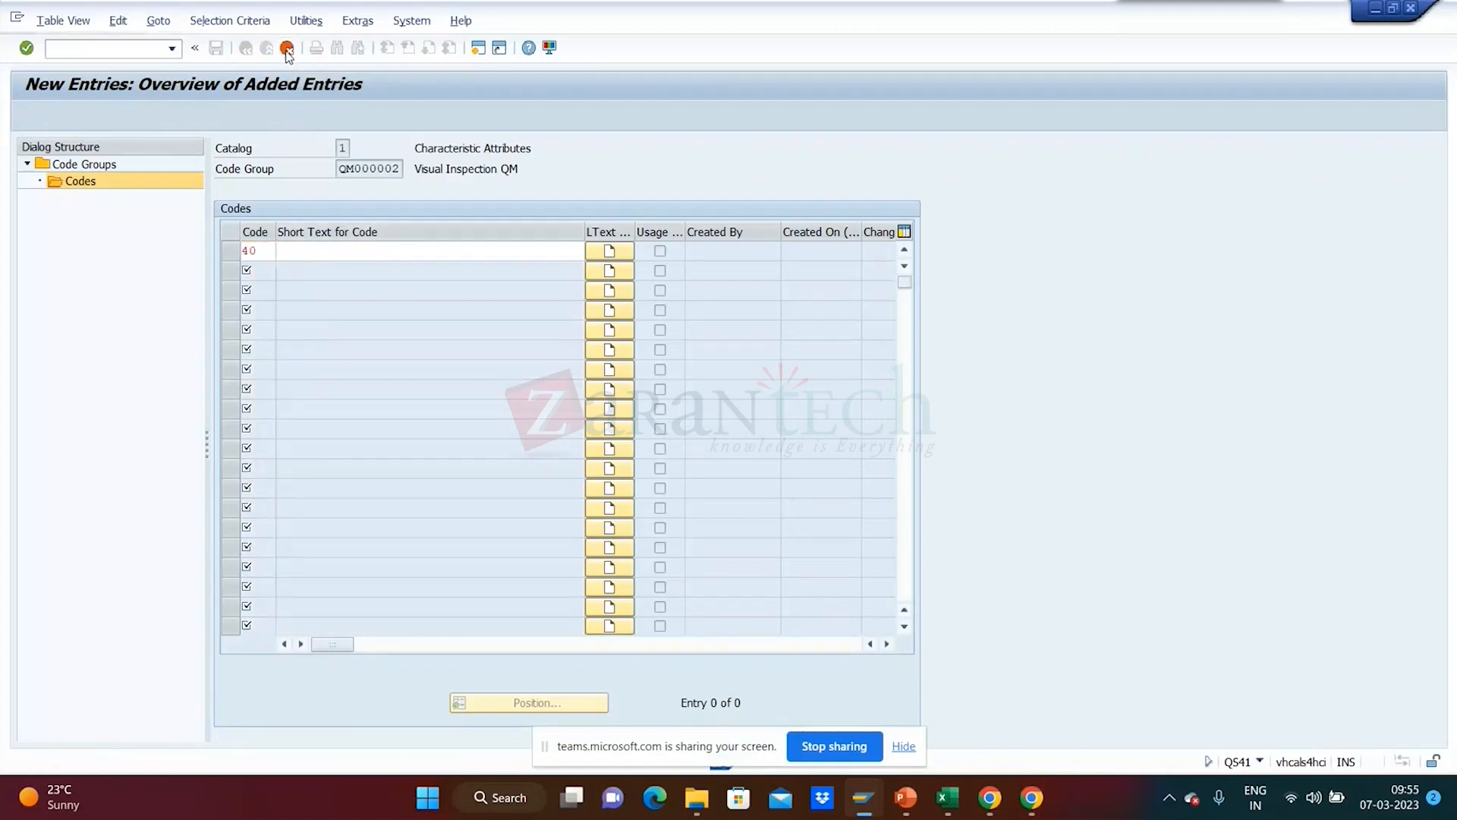
left_click(285, 343)
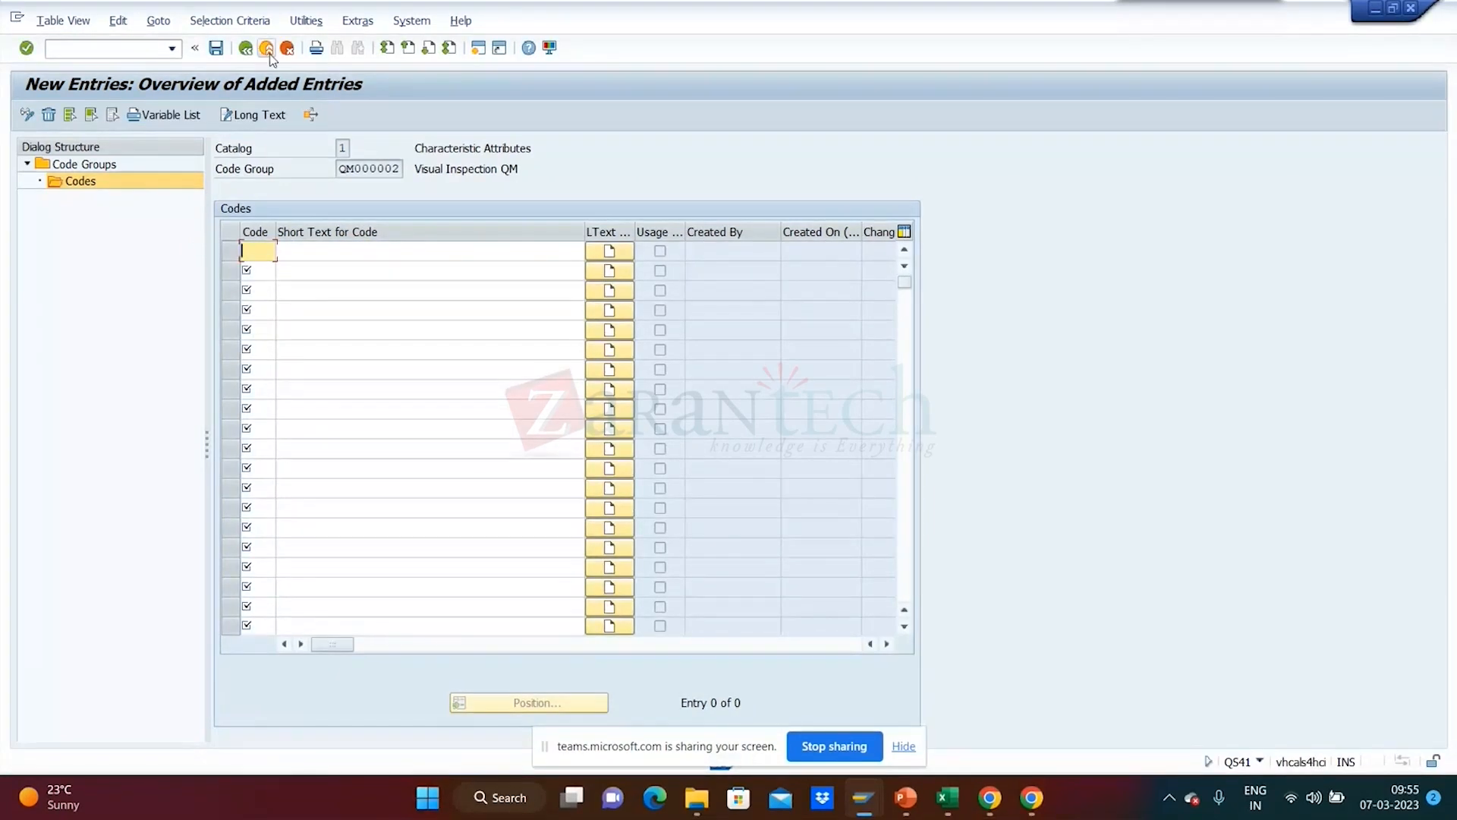
left_click(268, 50)
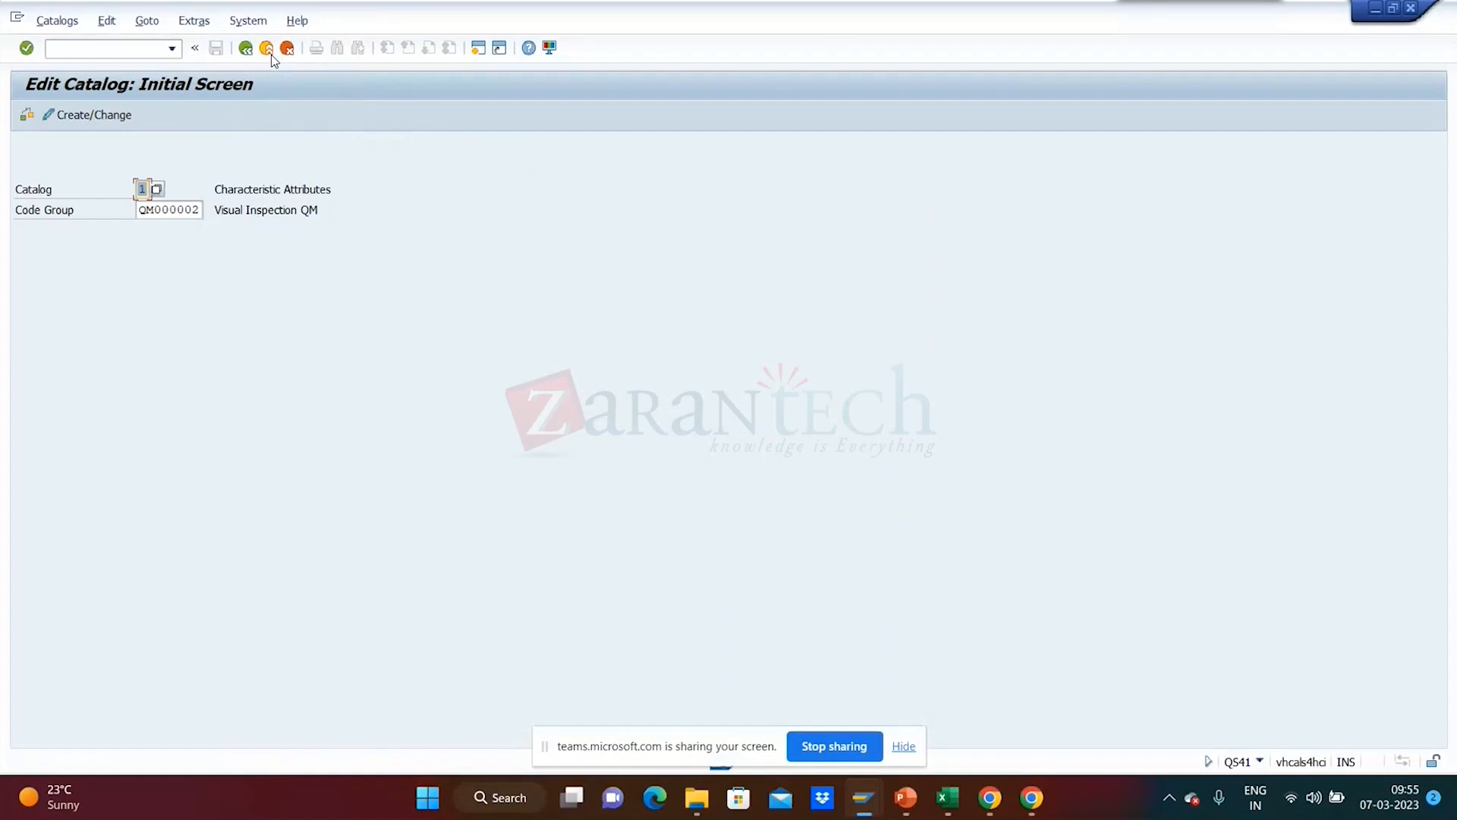
mouse_move(692, 816)
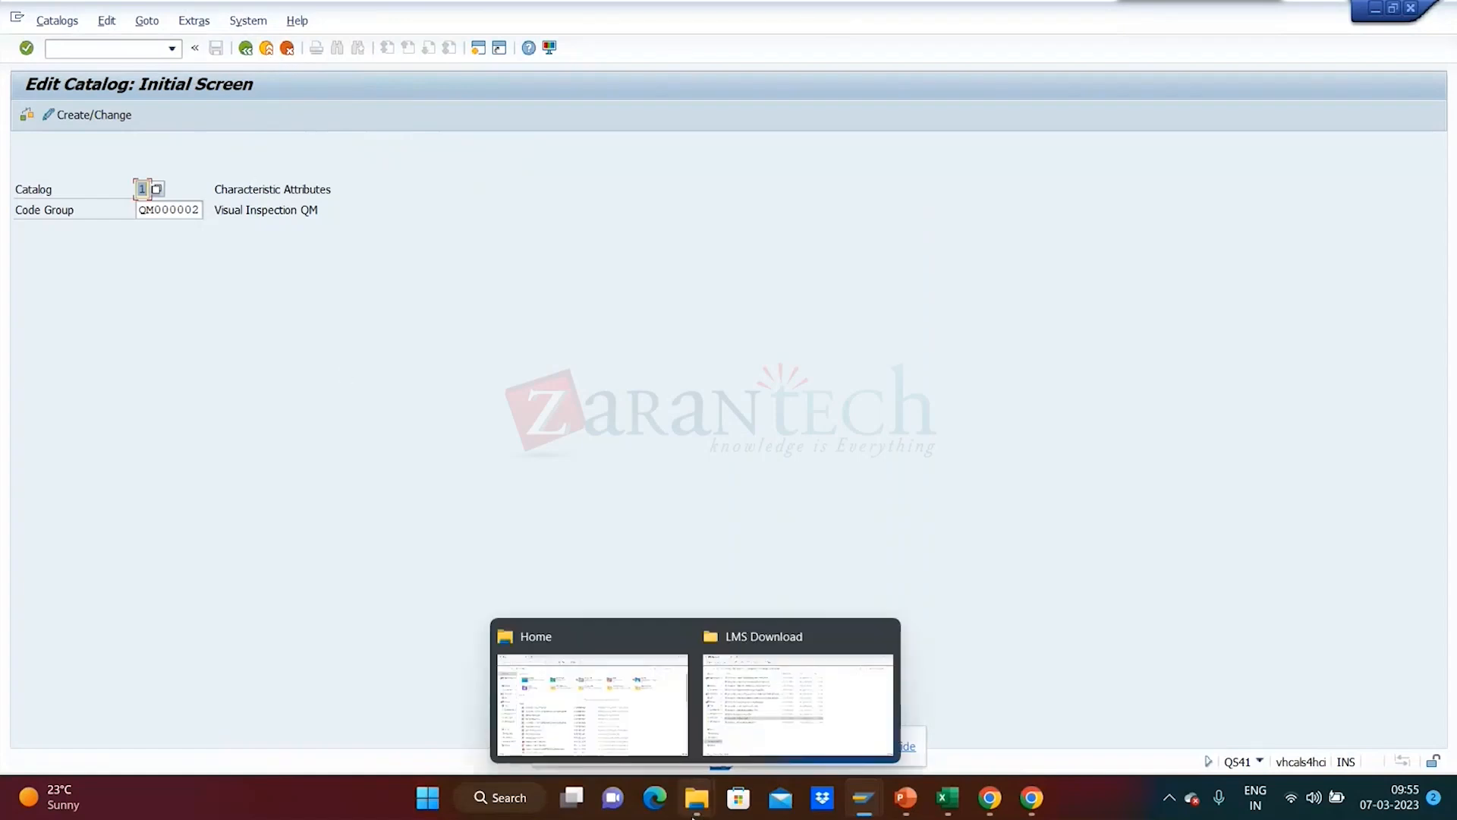
left_click(772, 722)
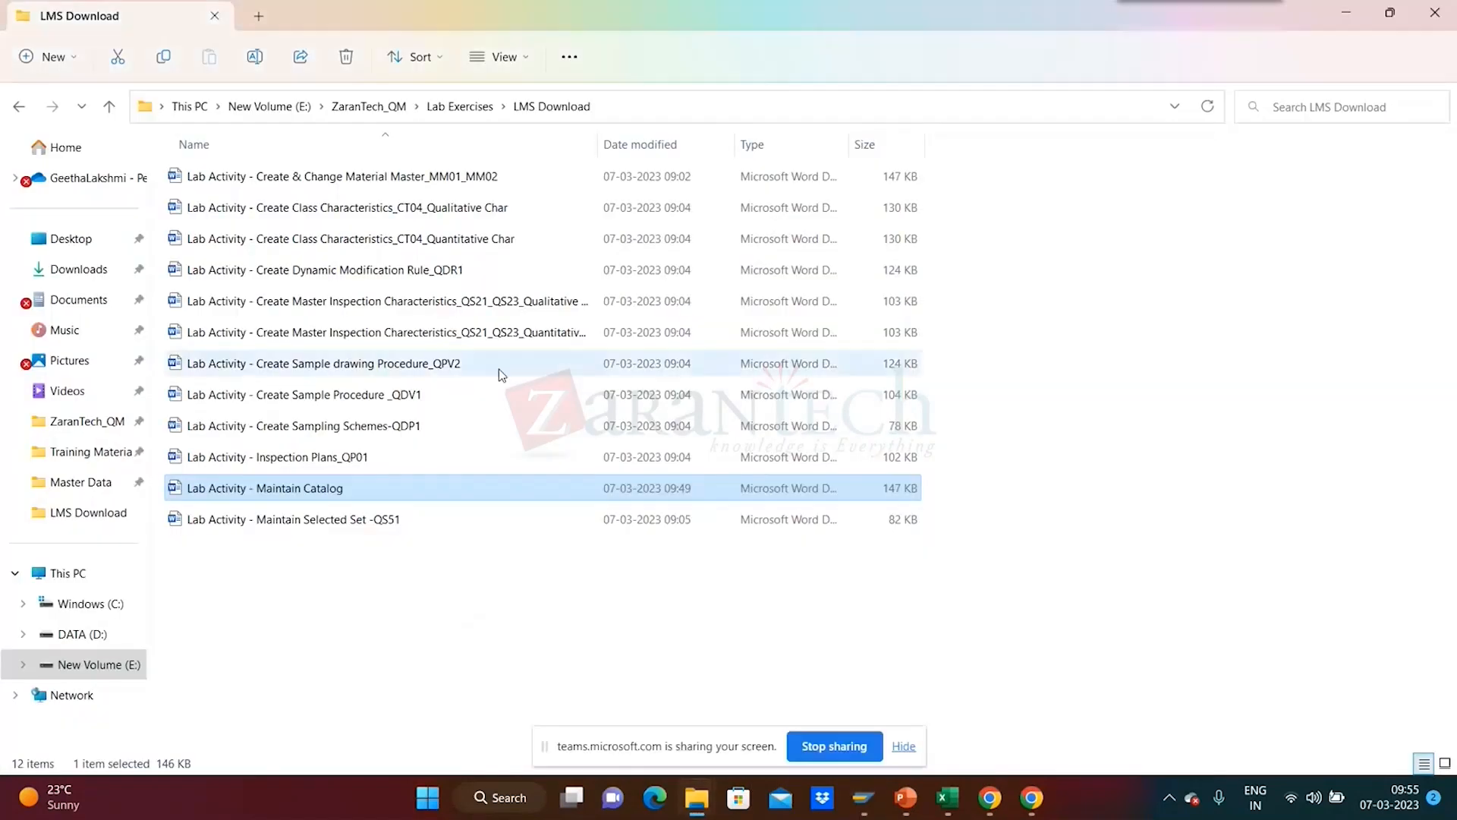
- Open the Word file 'Lab Activity - Maintain Selected Set -QS51' in the LMS Download folder
double_click(394, 524)
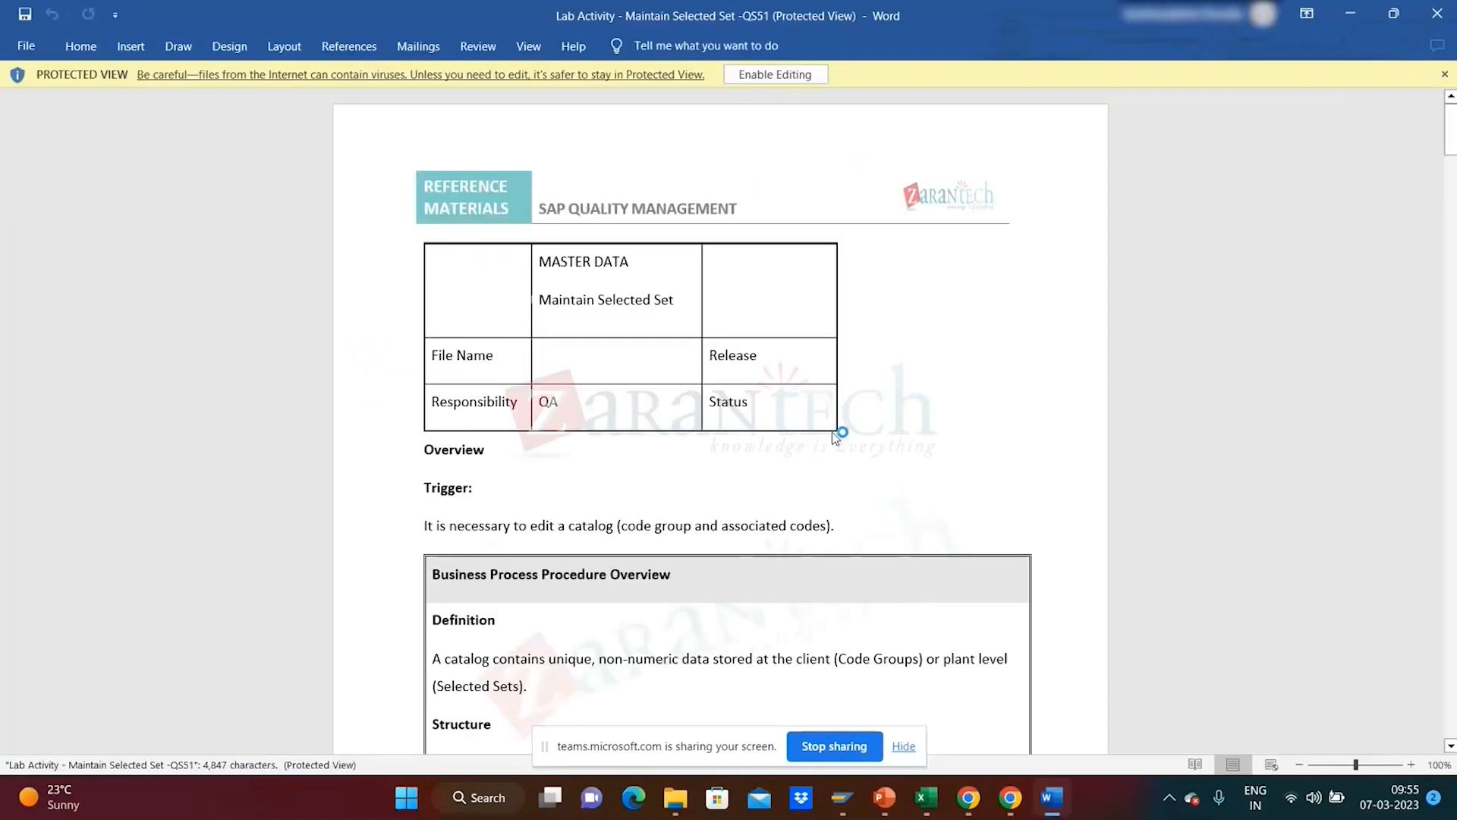
- Enable editing of the QS51 lab document and scroll to the section 1.2 field table on page 3
left_click(784, 76)
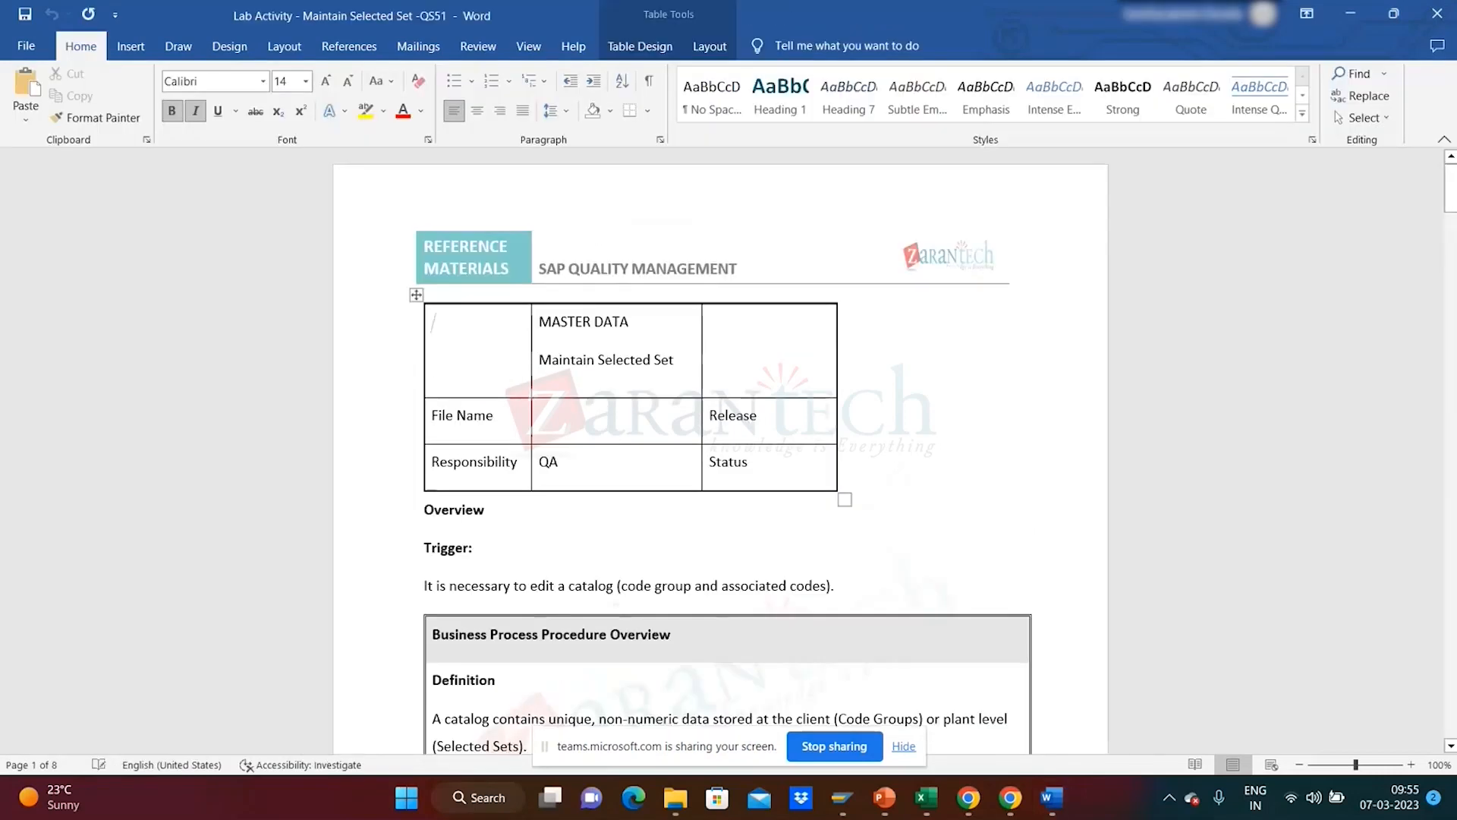
left_click_drag(1449, 205, 1451, 339)
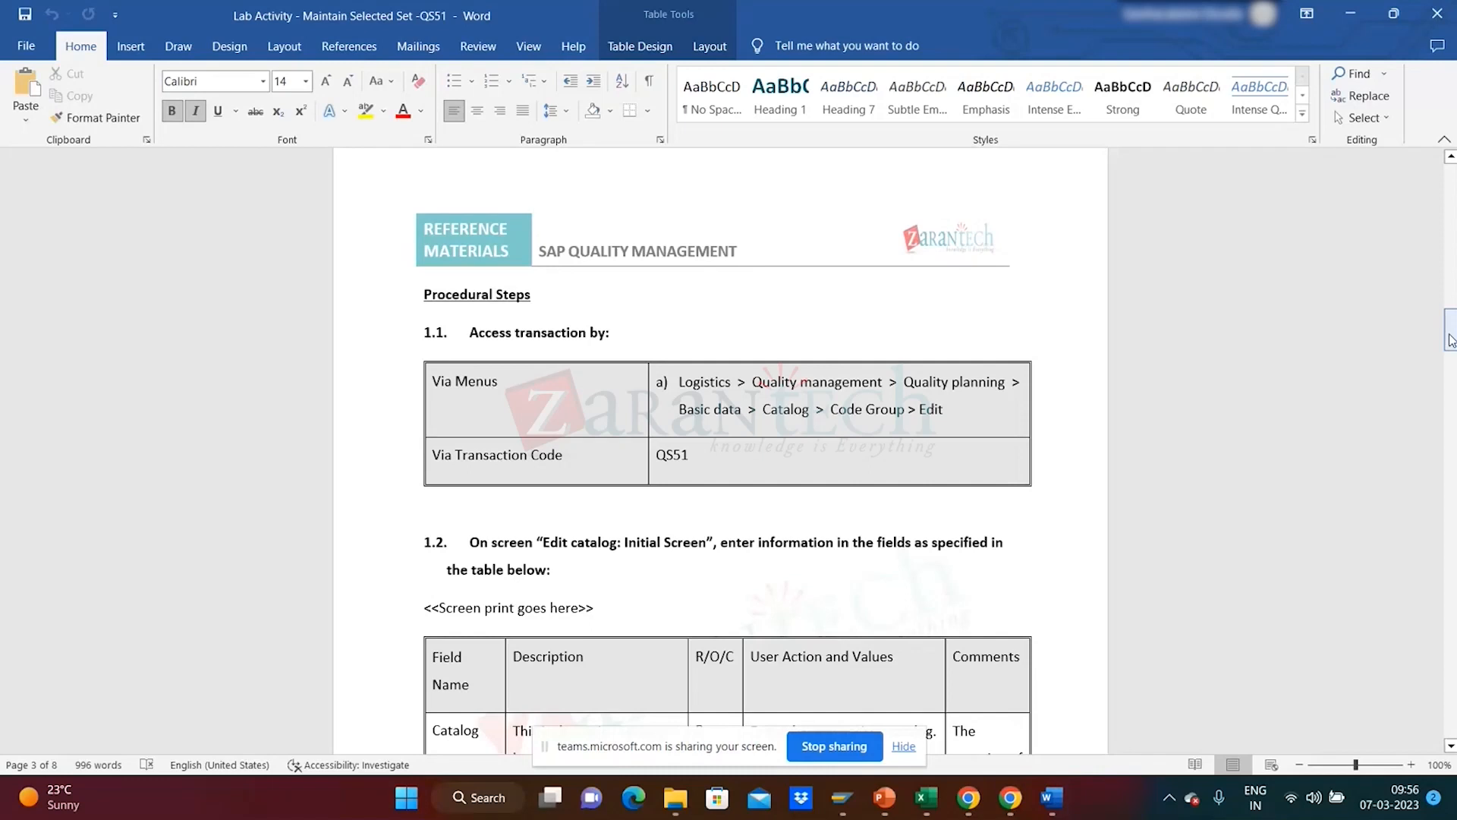
left_click(904, 746)
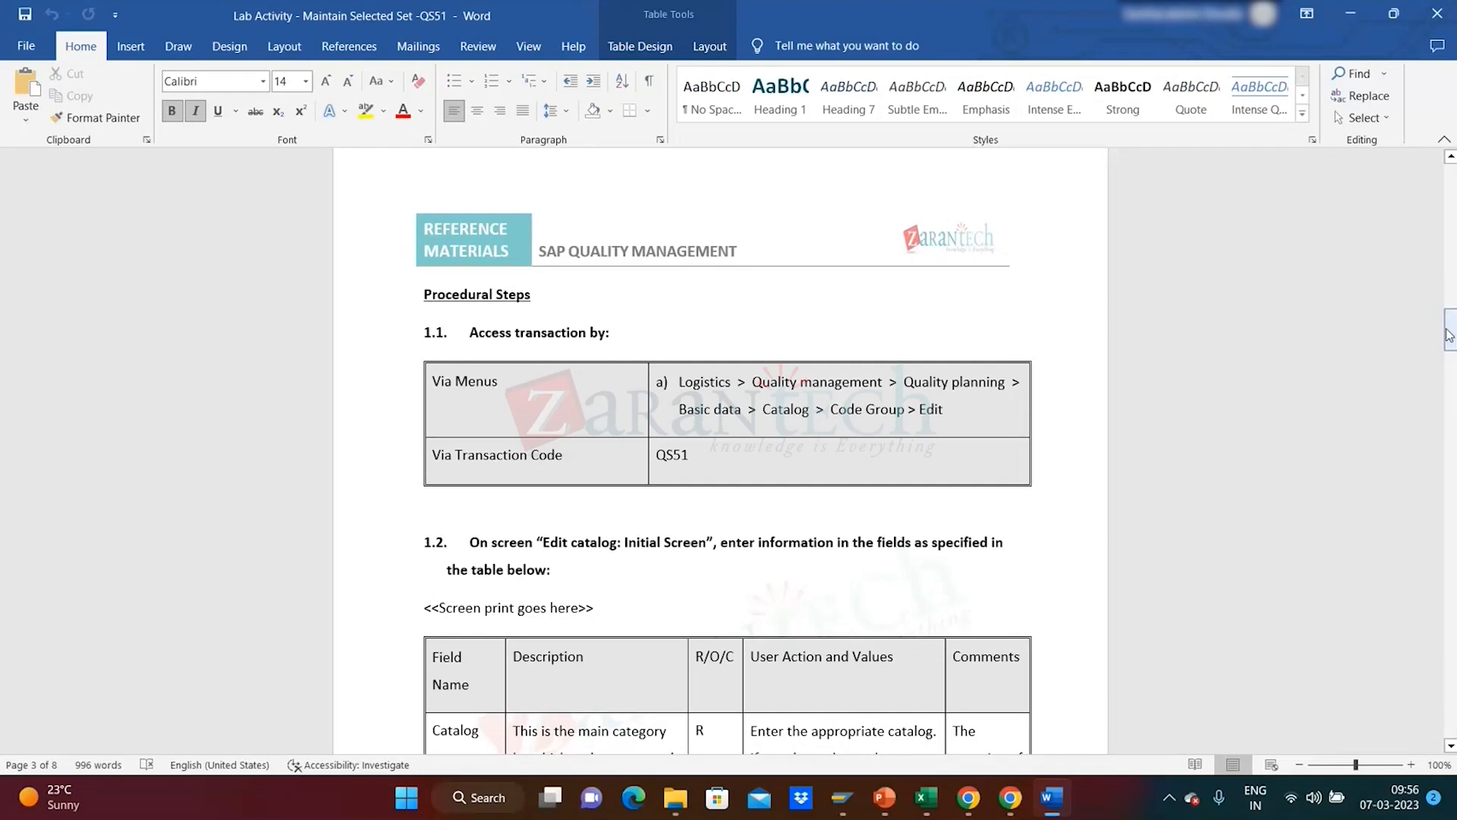
left_click_drag(1453, 341, 1453, 366)
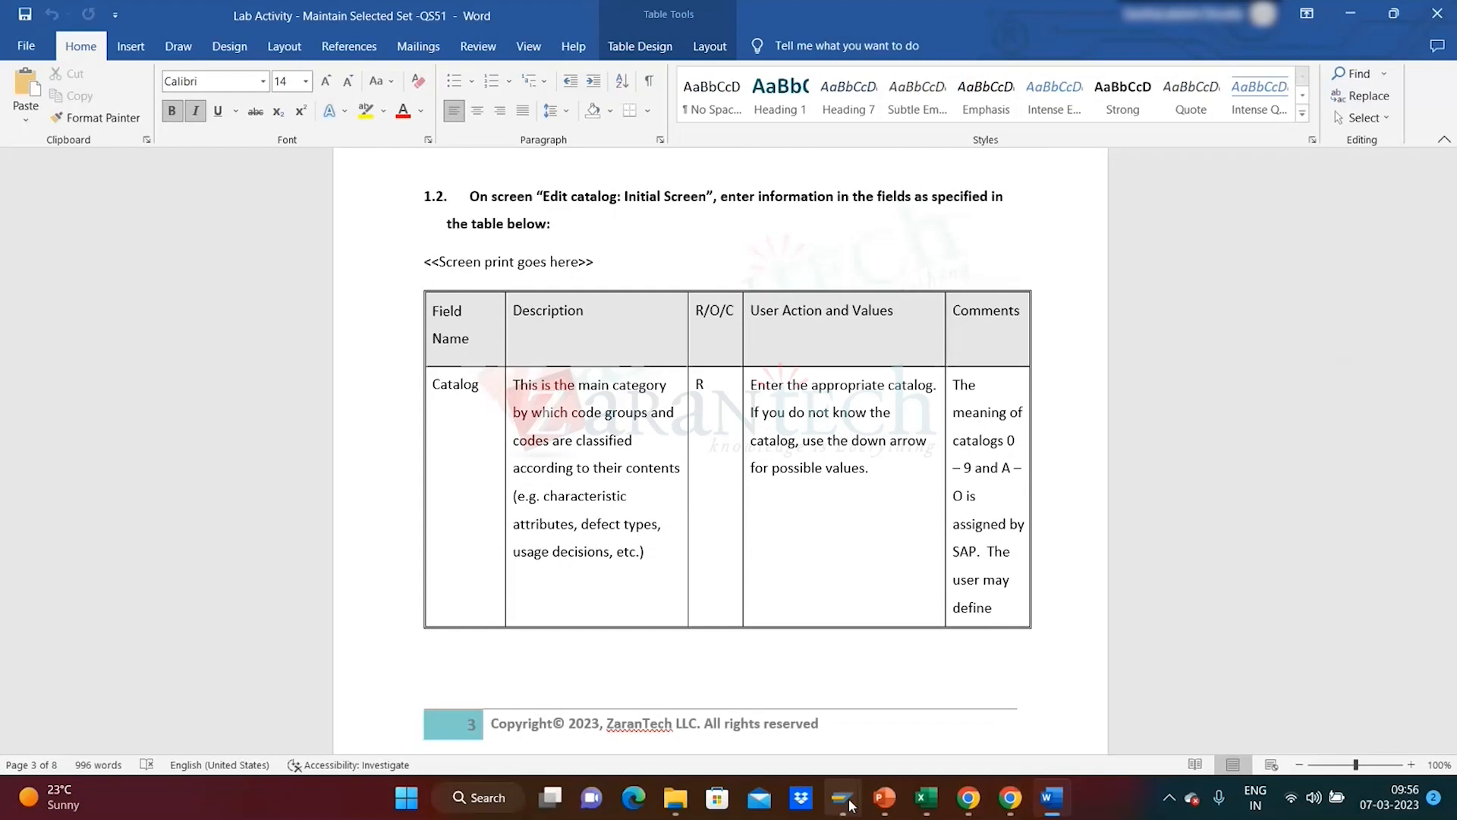
- Return to SAP Easy Access and start transaction QS51 - Edit from the Selected Set menu
mouse_move(847, 803)
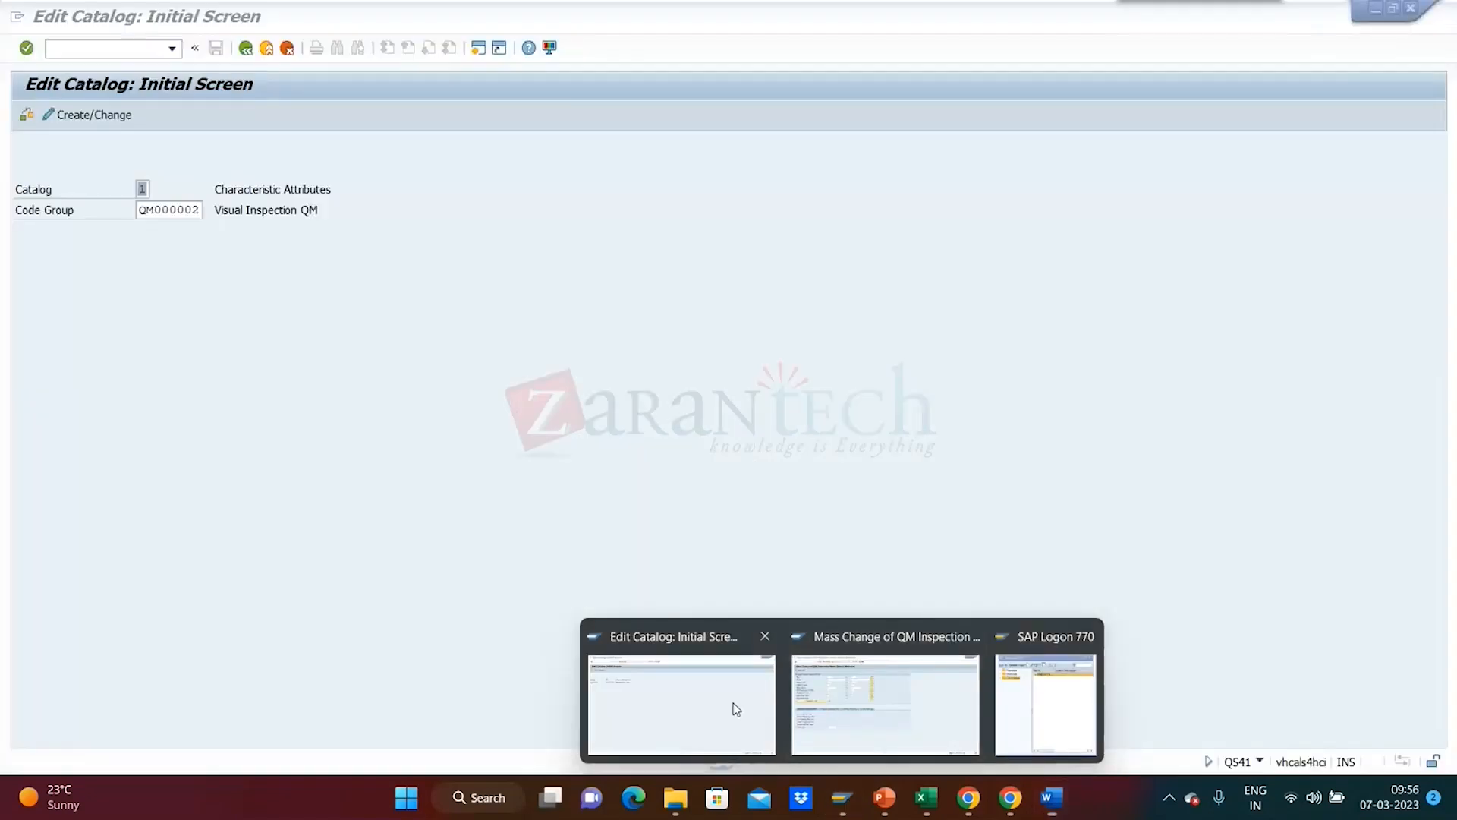
left_click(736, 706)
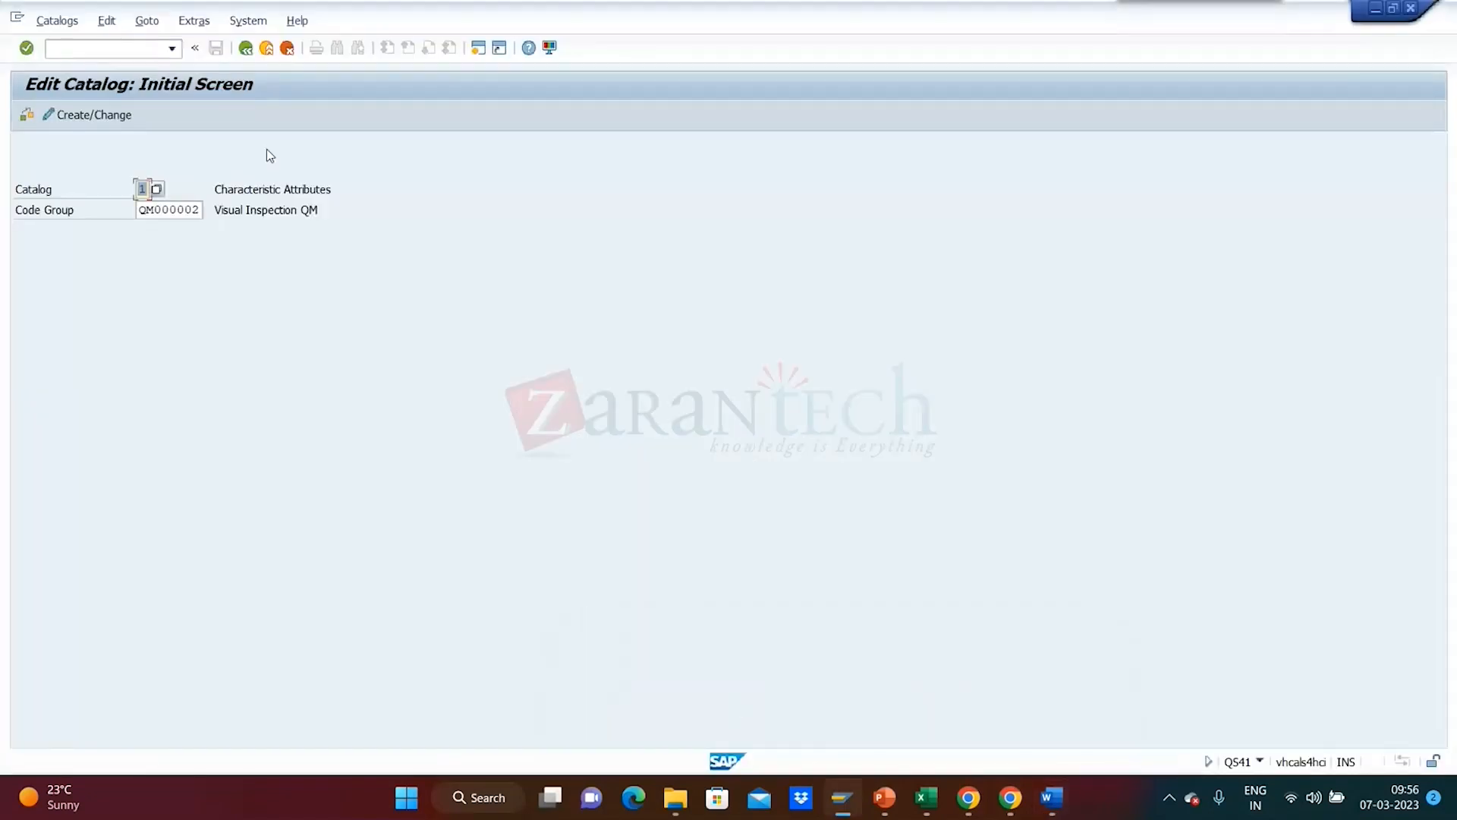
left_click(241, 53)
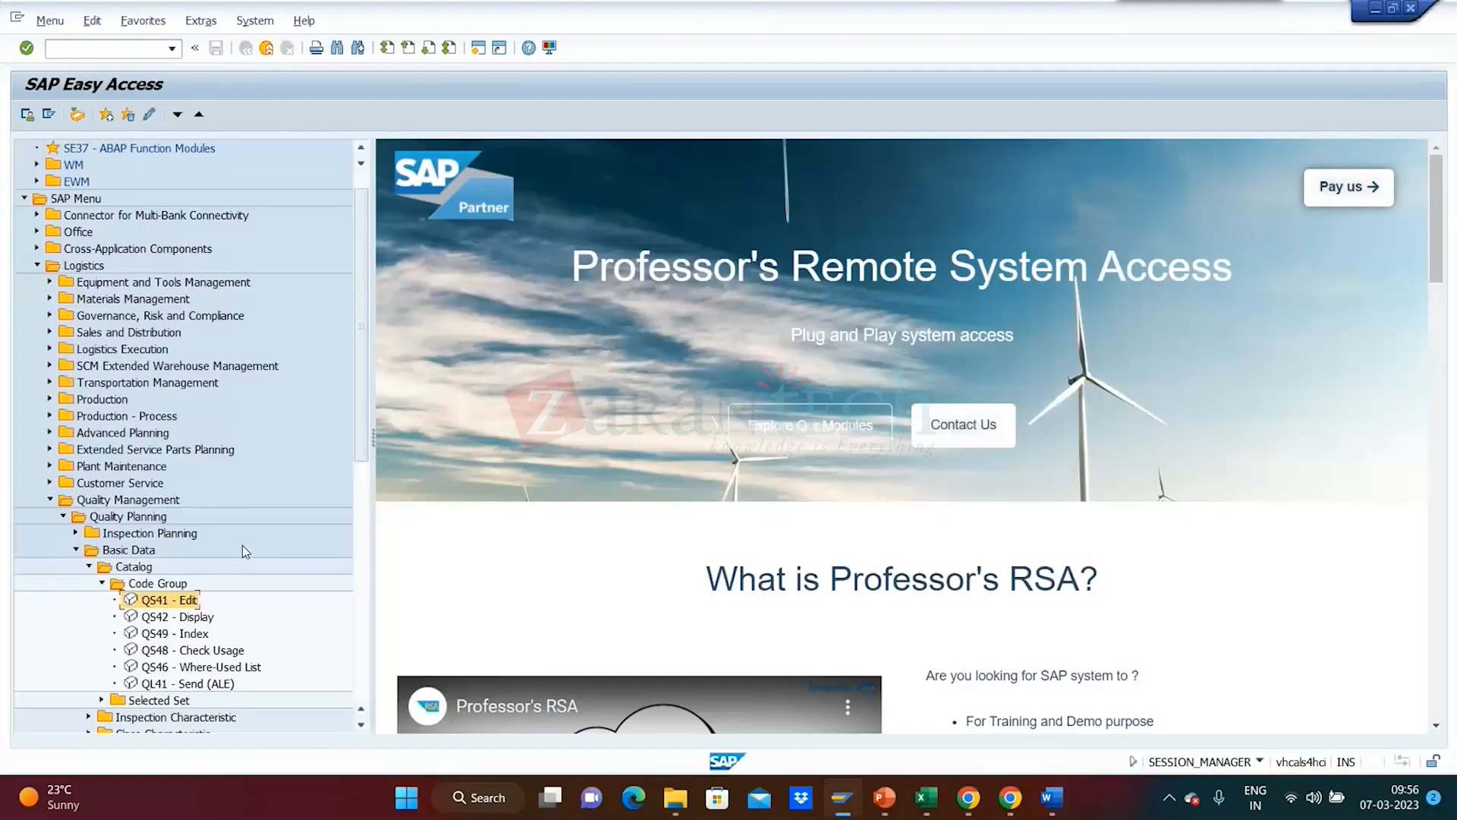
left_click(99, 700)
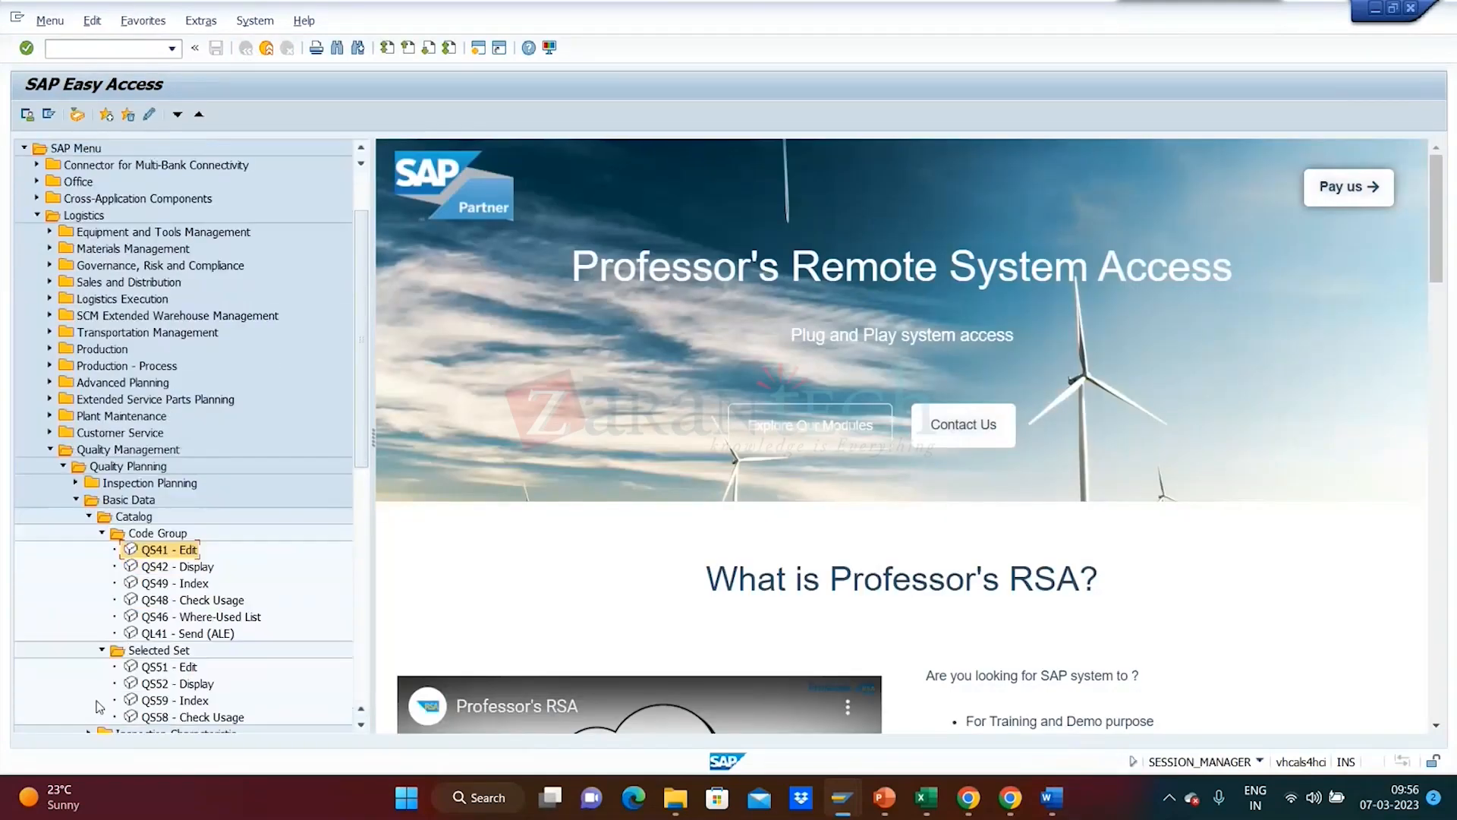
double_click(166, 670)
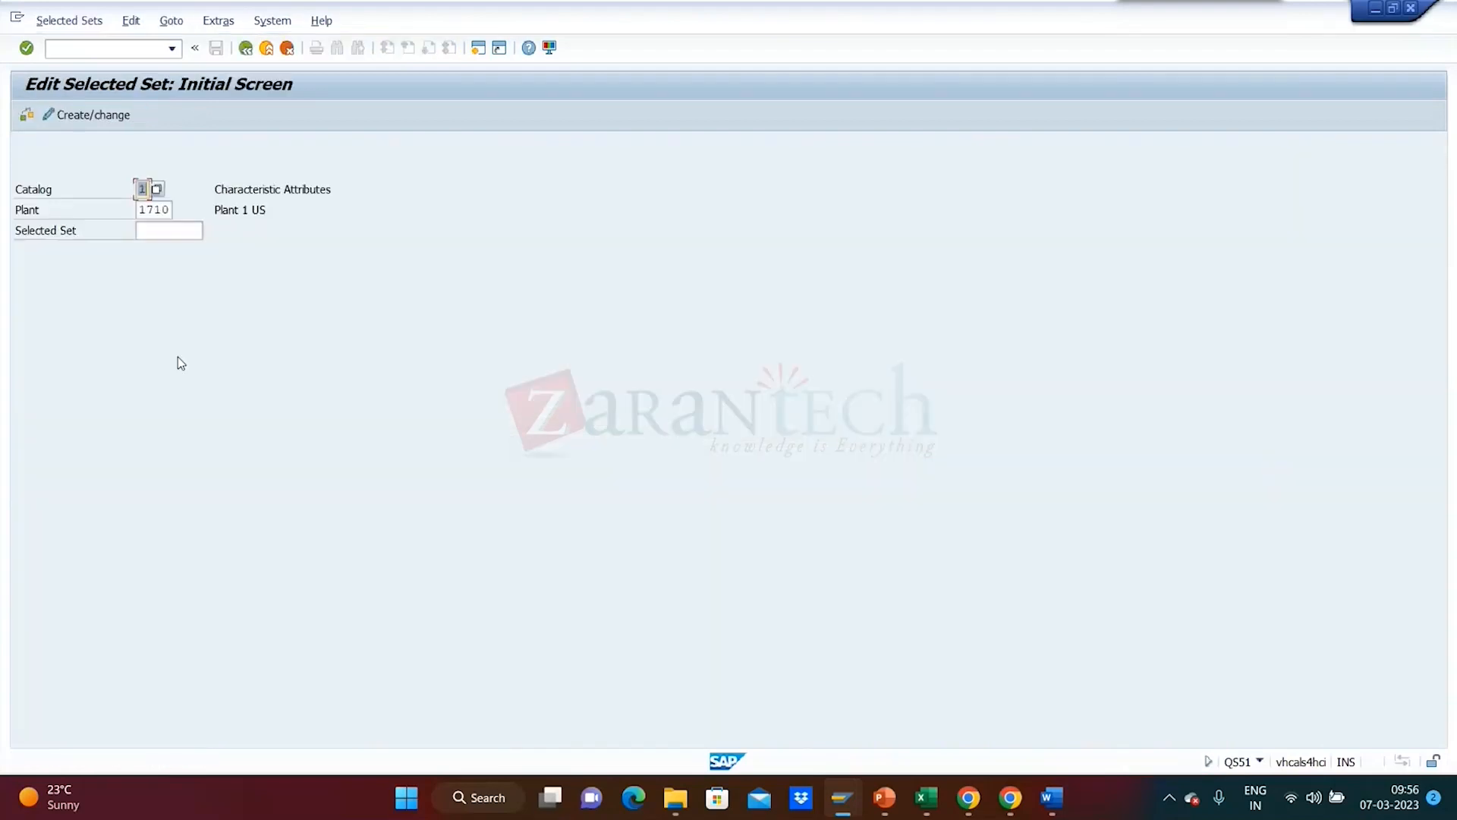
- Enter catalog 1, plant 1710 and selected set QM00001, then submit to create the set
left_click(152, 232)
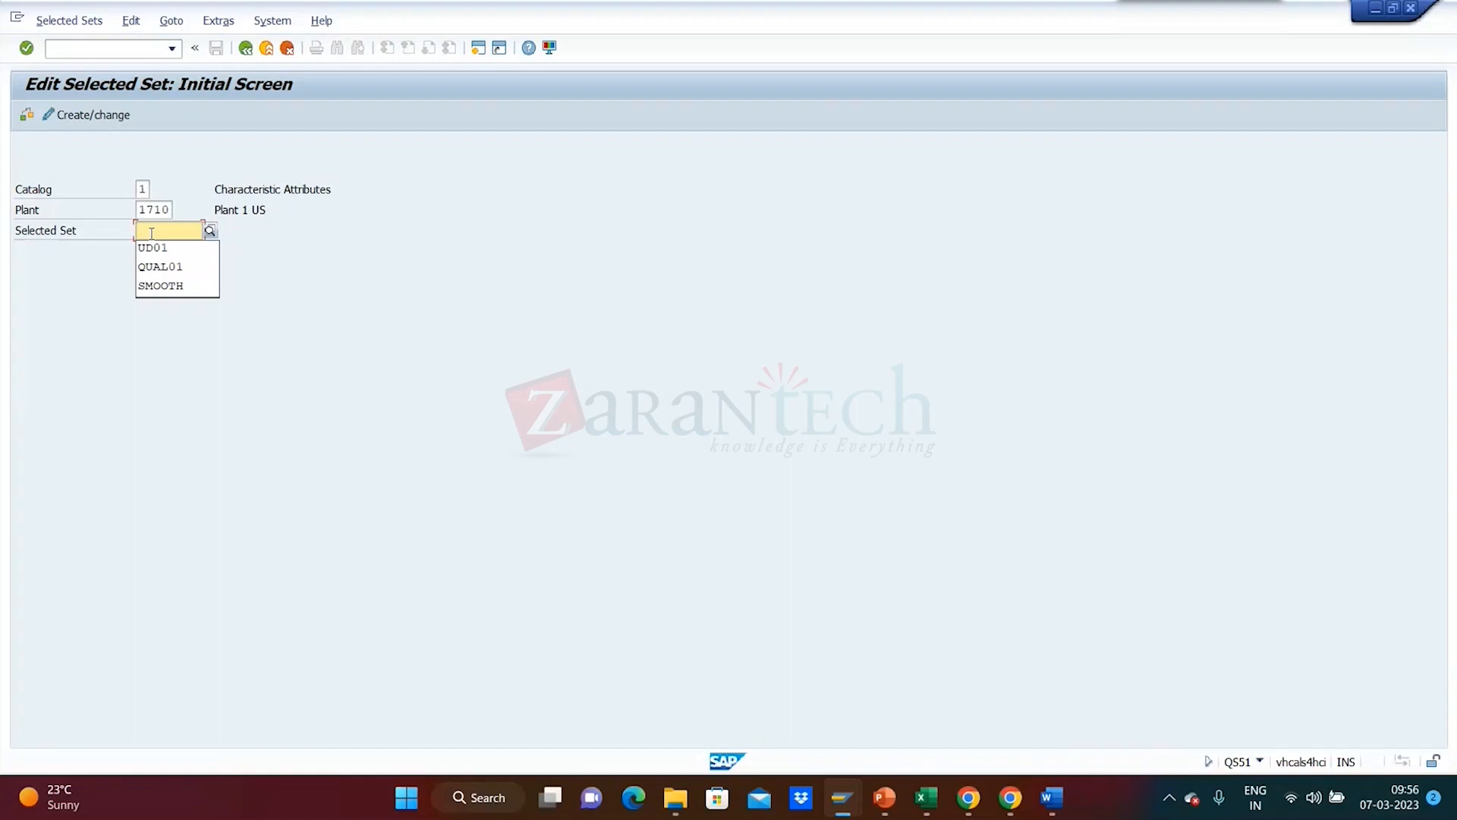
left_click(148, 188)
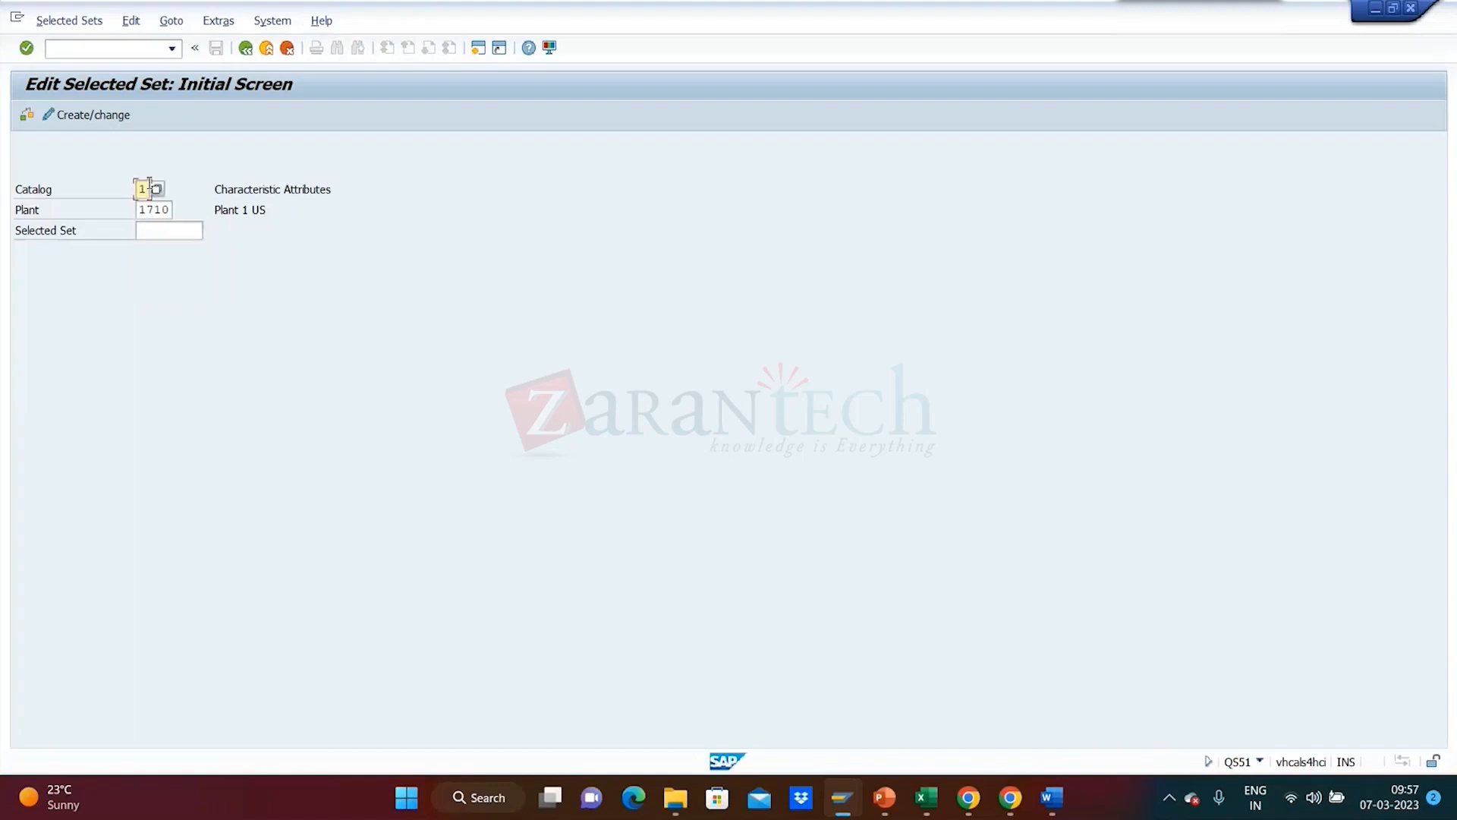
left_click(154, 233)
type("QM")
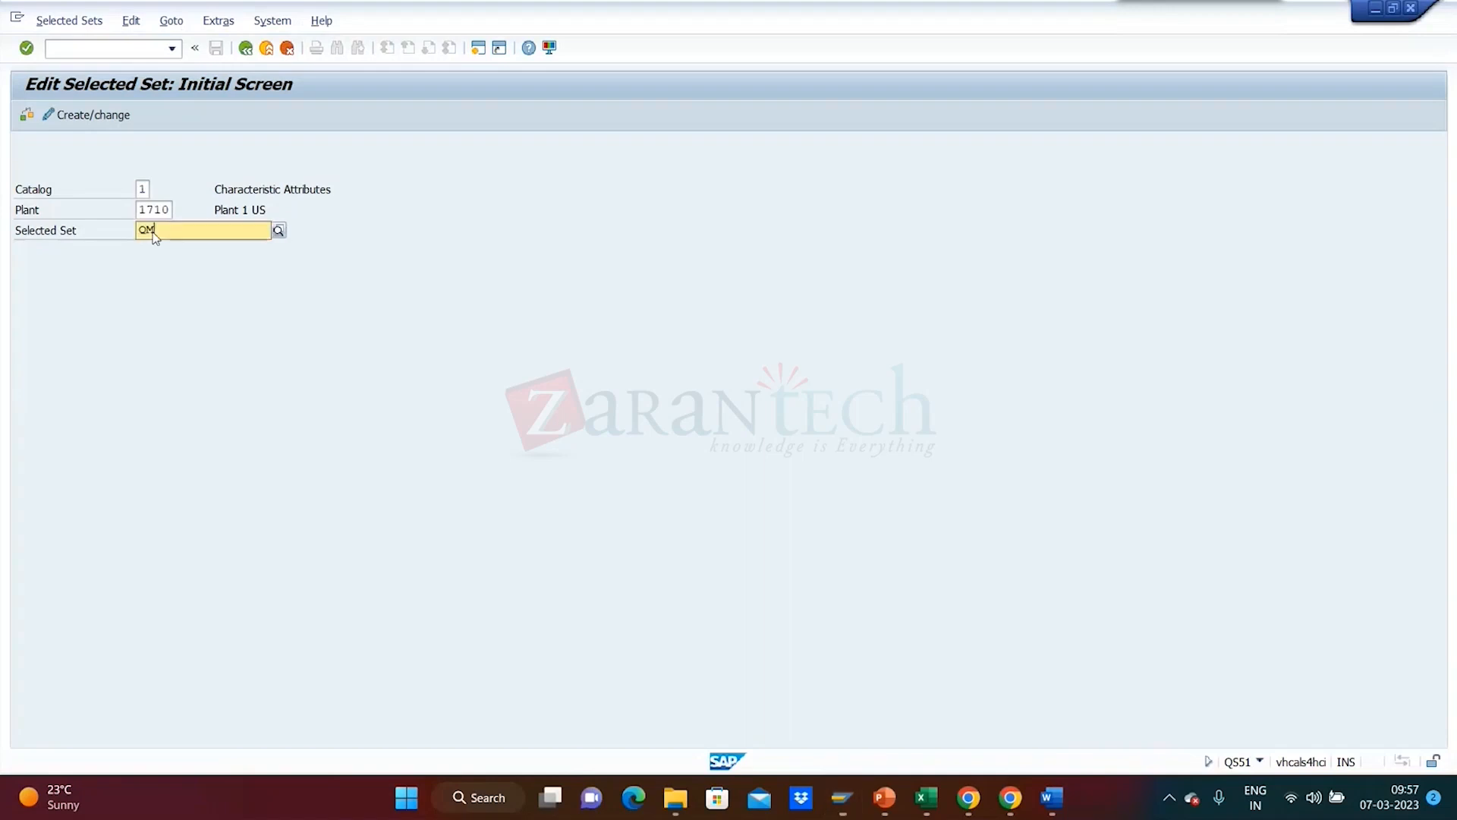
type("00001")
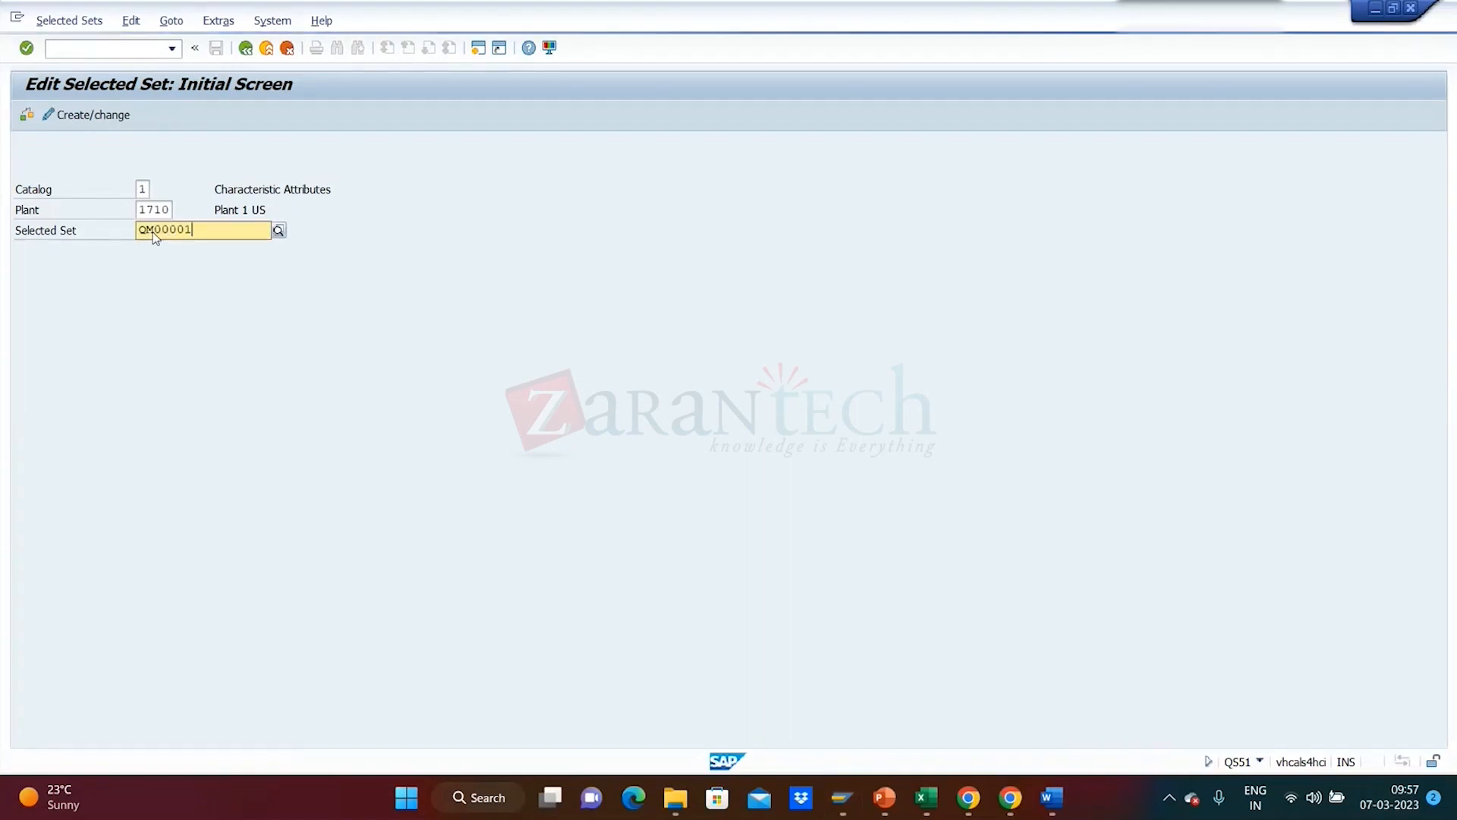
key("Return")
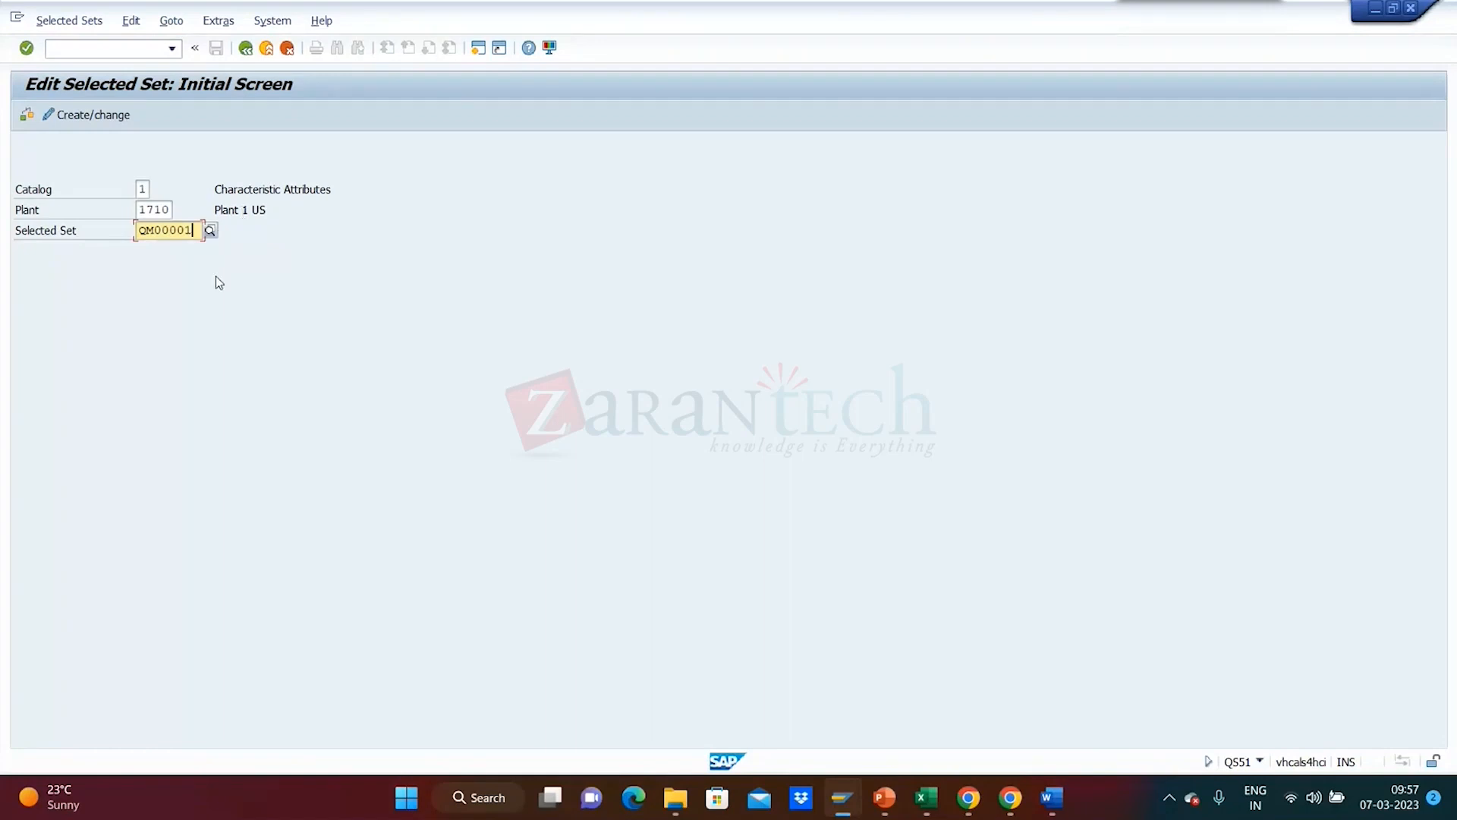
key("Return")
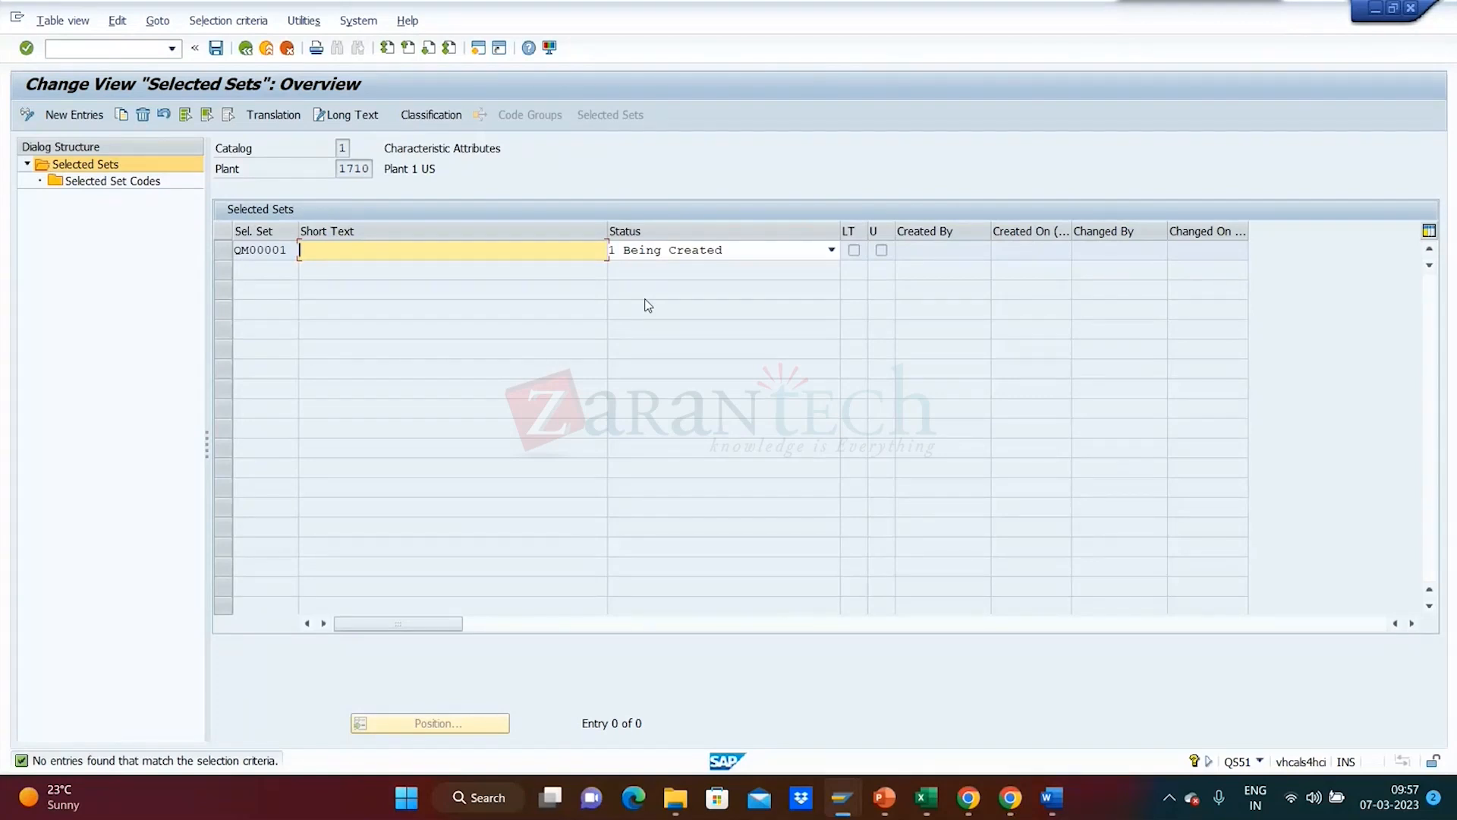
- Give QM00001 short text 'QM Visual inspection' and status 2 Released, then select its row
type("QM Visual inspectio")
type("n")
left_click(832, 251)
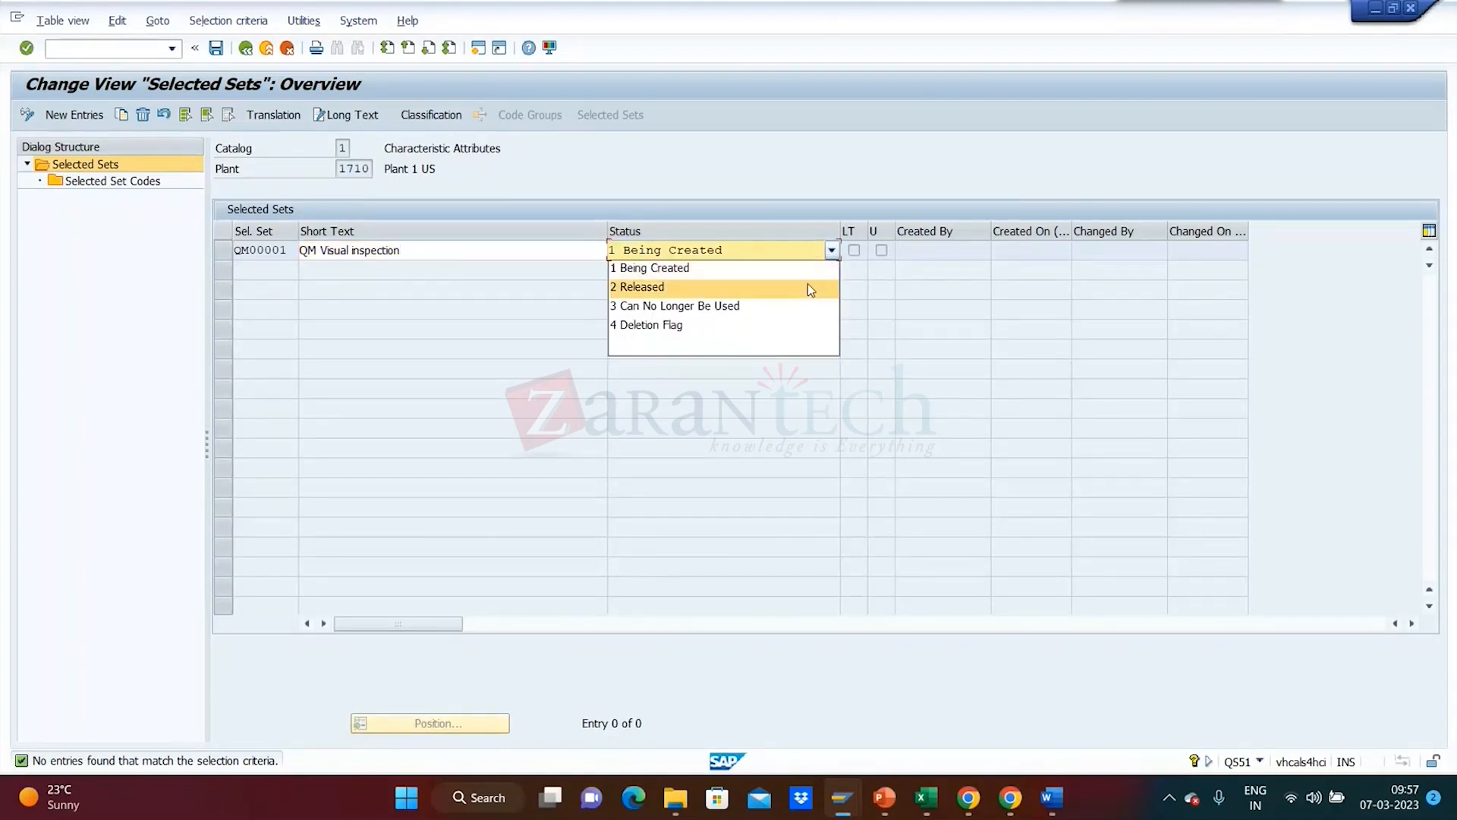
left_click(810, 286)
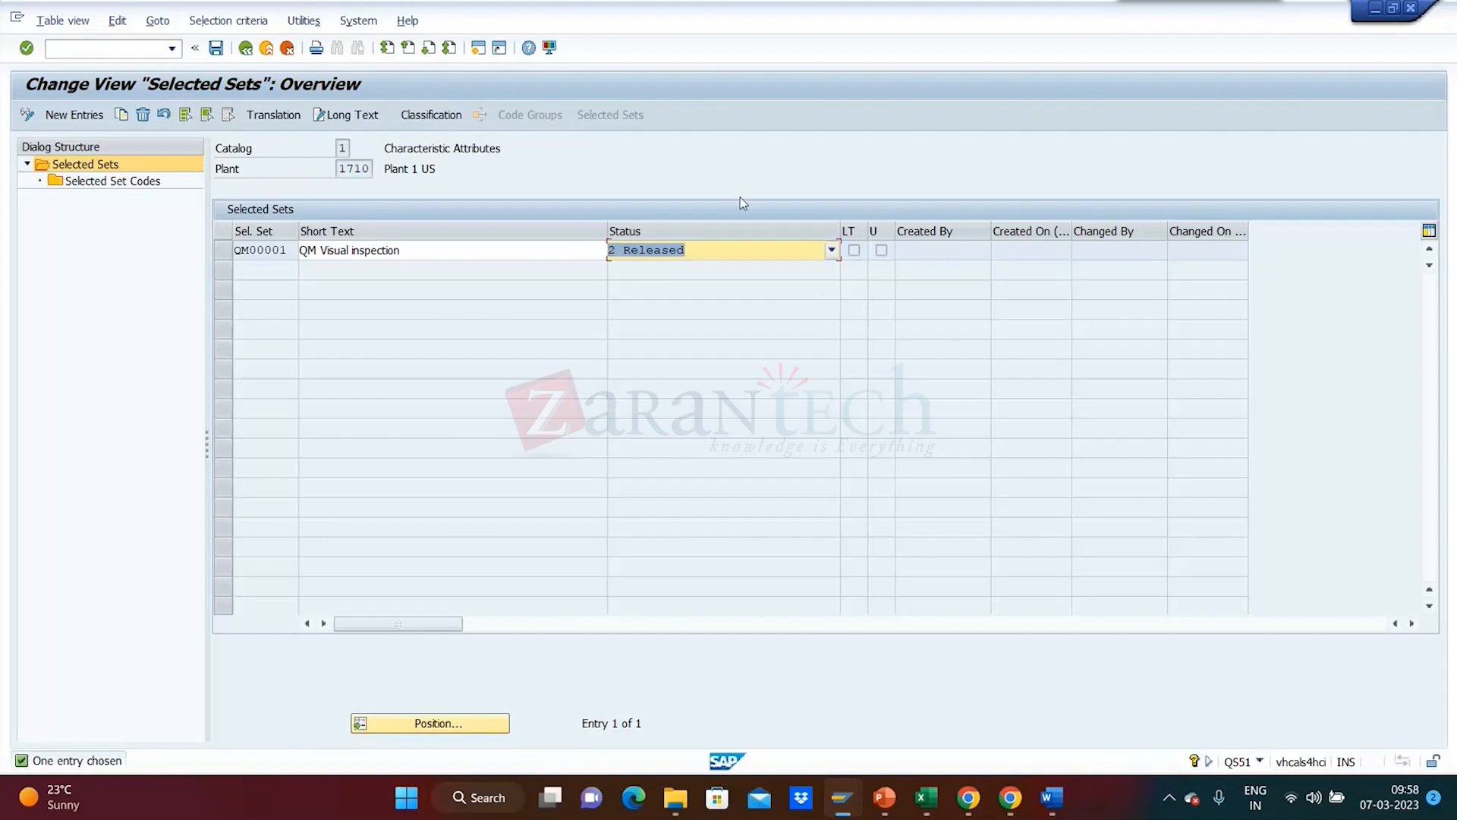
left_click(222, 253)
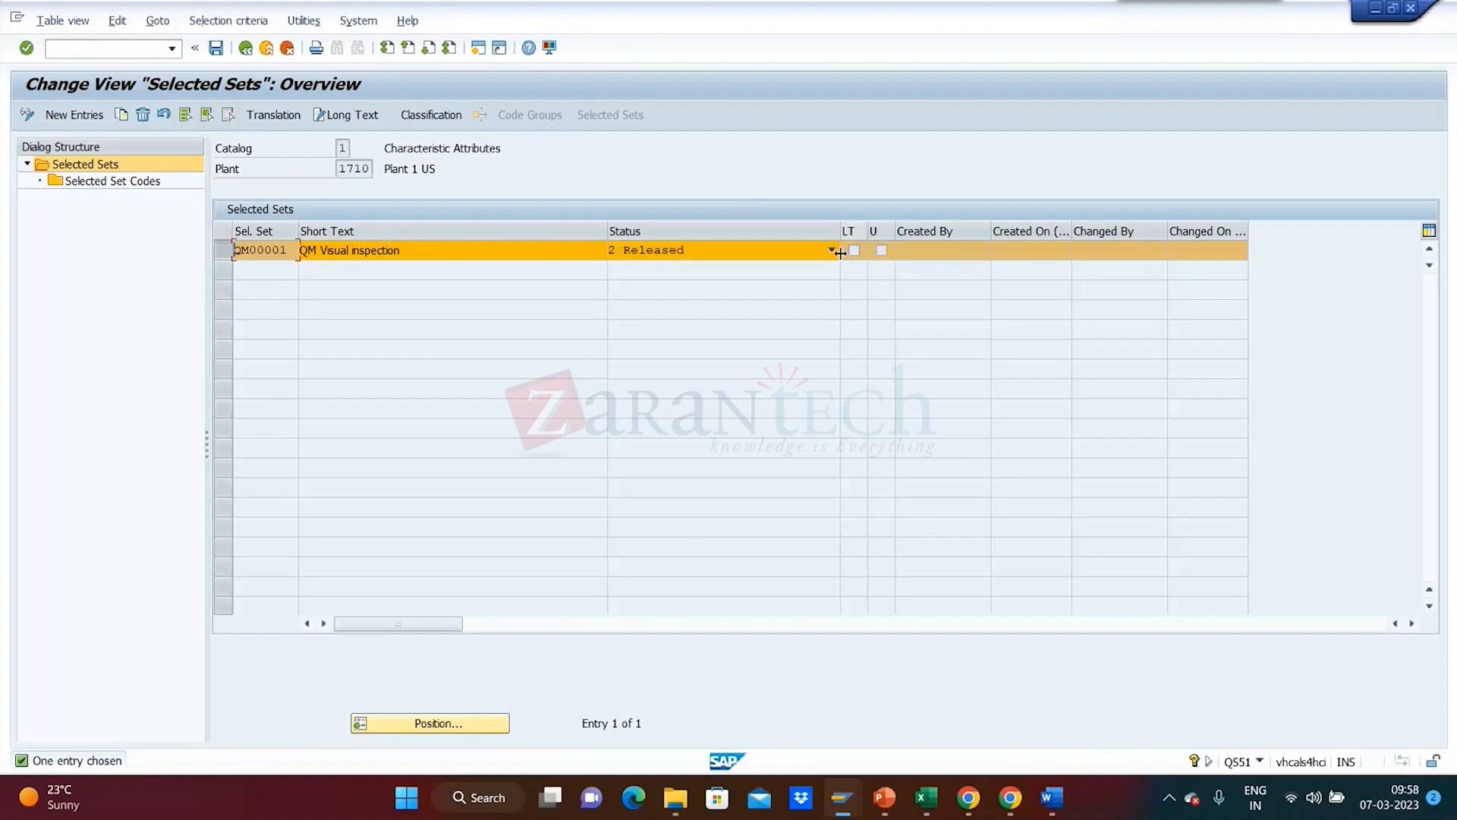
left_click(216, 252)
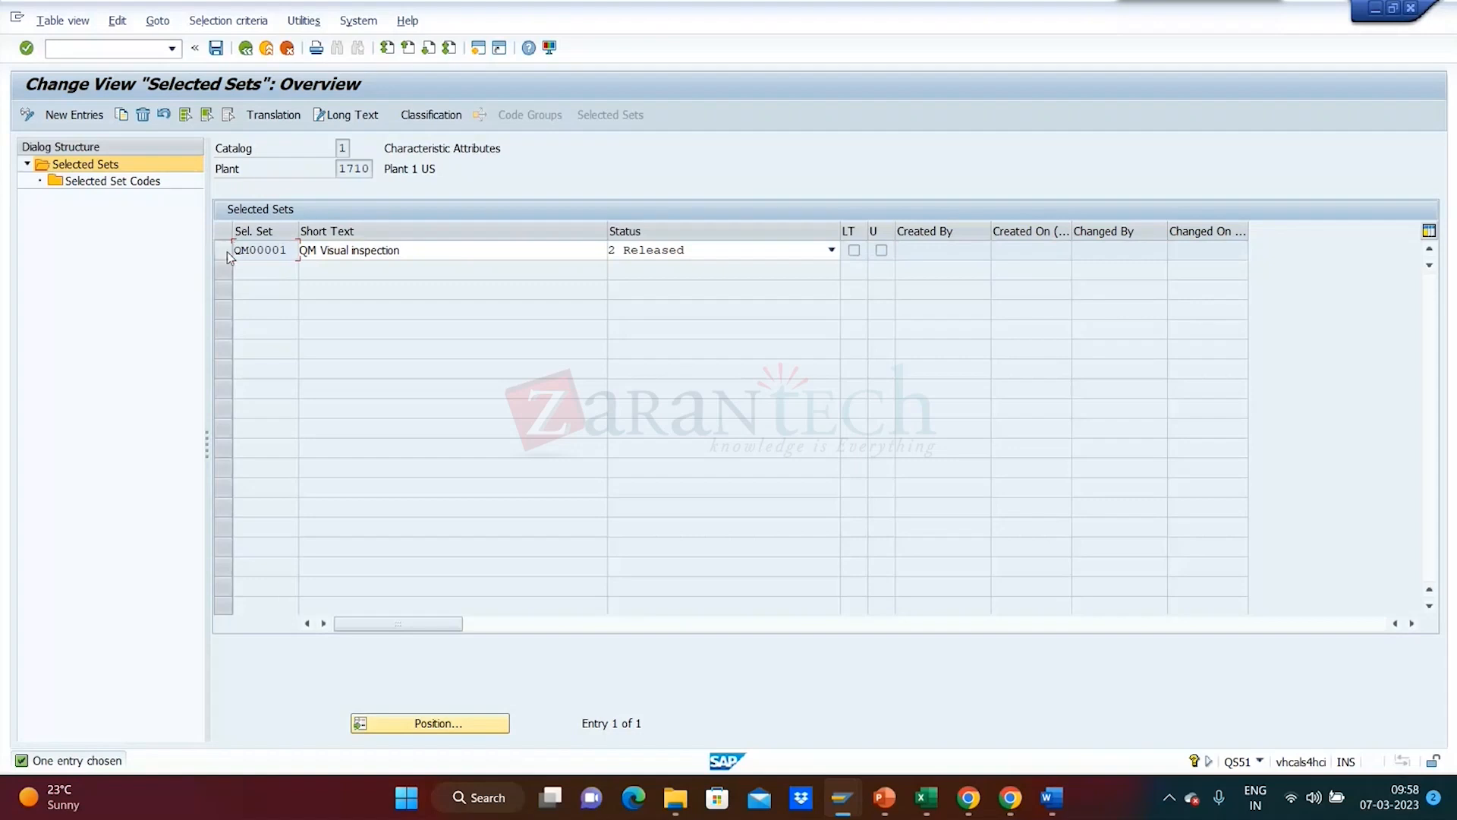
left_click(222, 251)
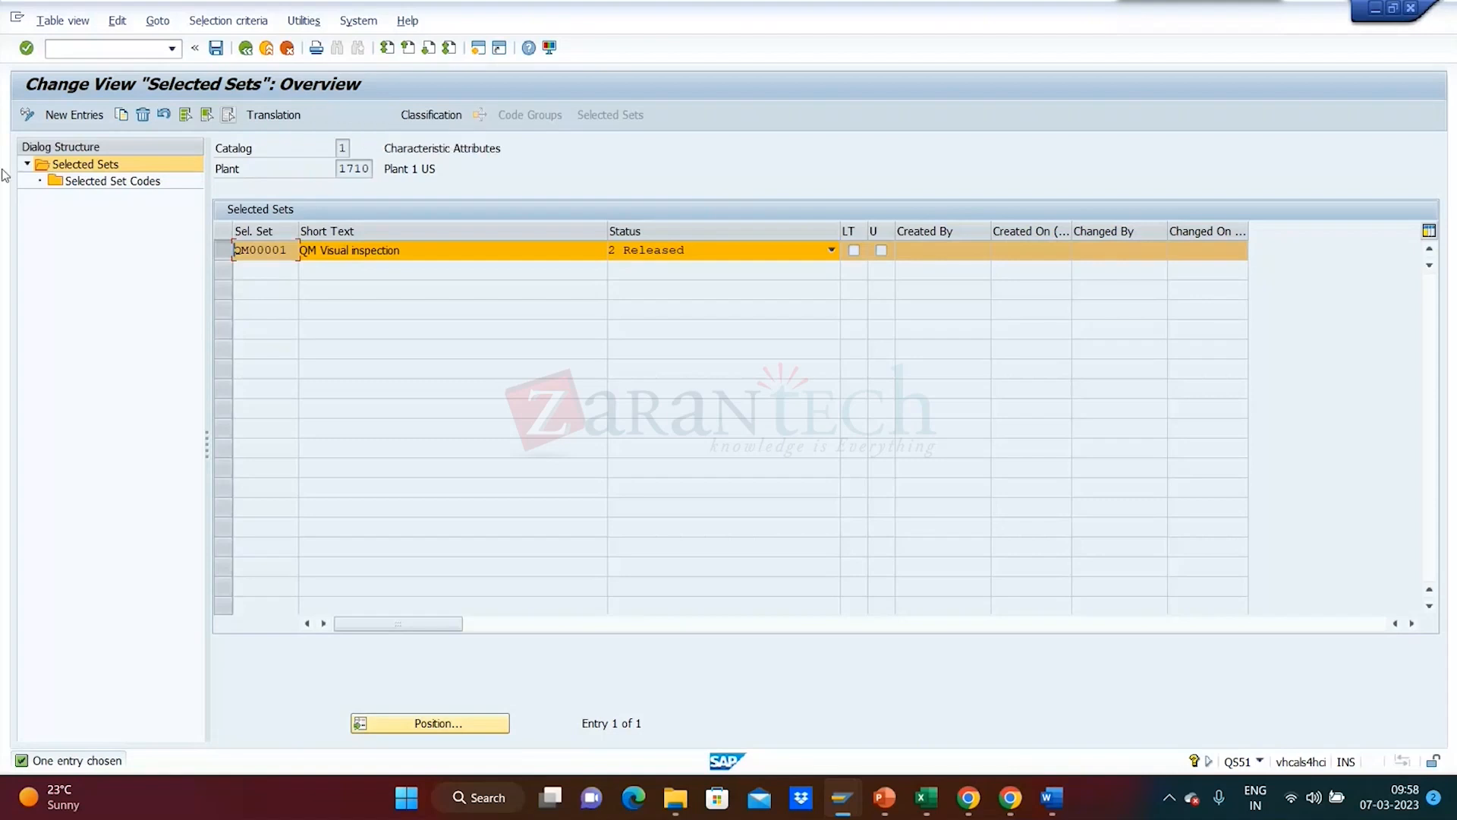
- Enter 'Long text' for QM00001 in the line editor and go back to the Selected Sets overview
left_click(347, 115)
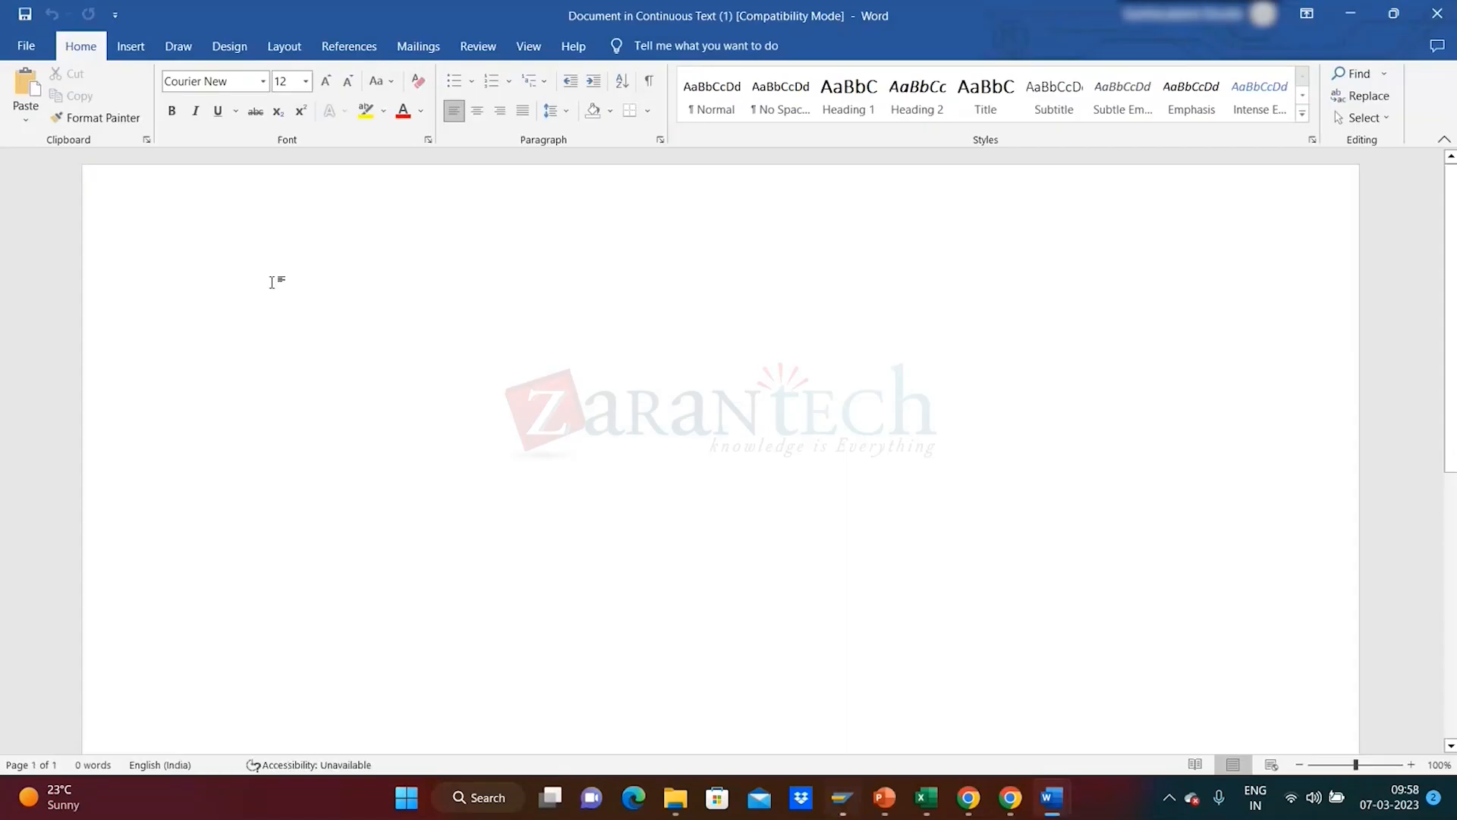
type("ttt")
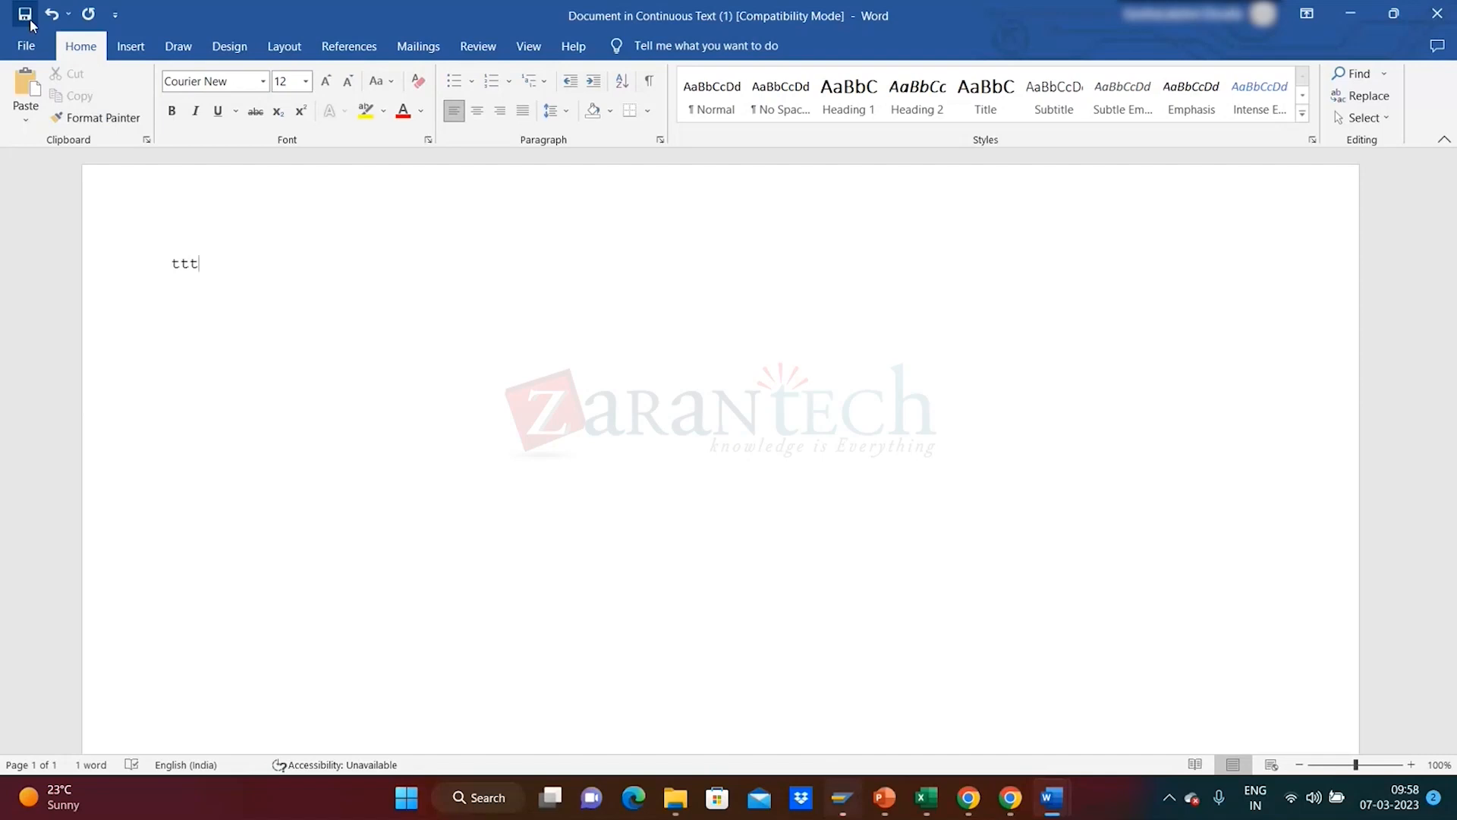
left_click(1433, 17)
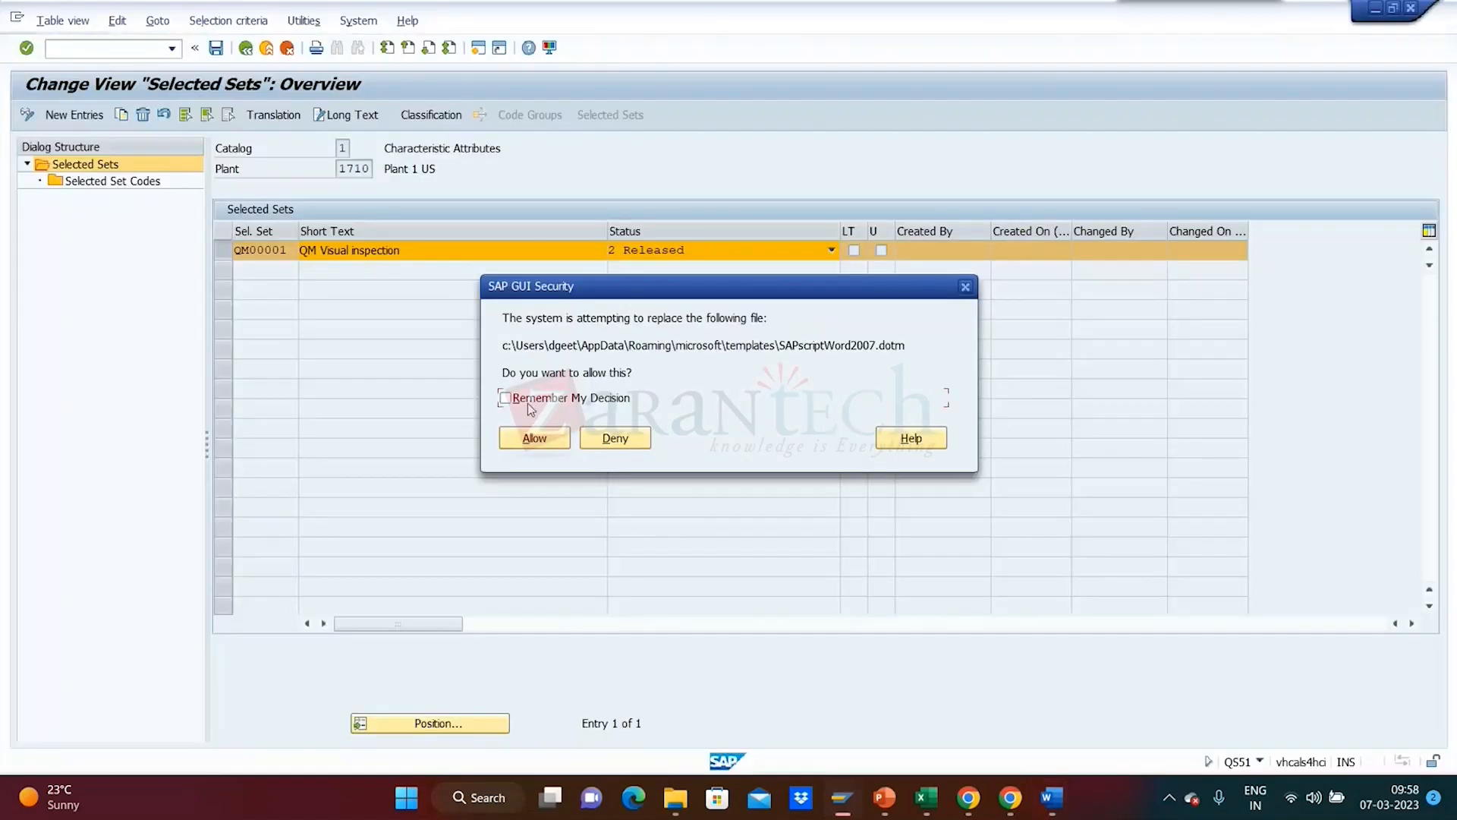
left_click(529, 437)
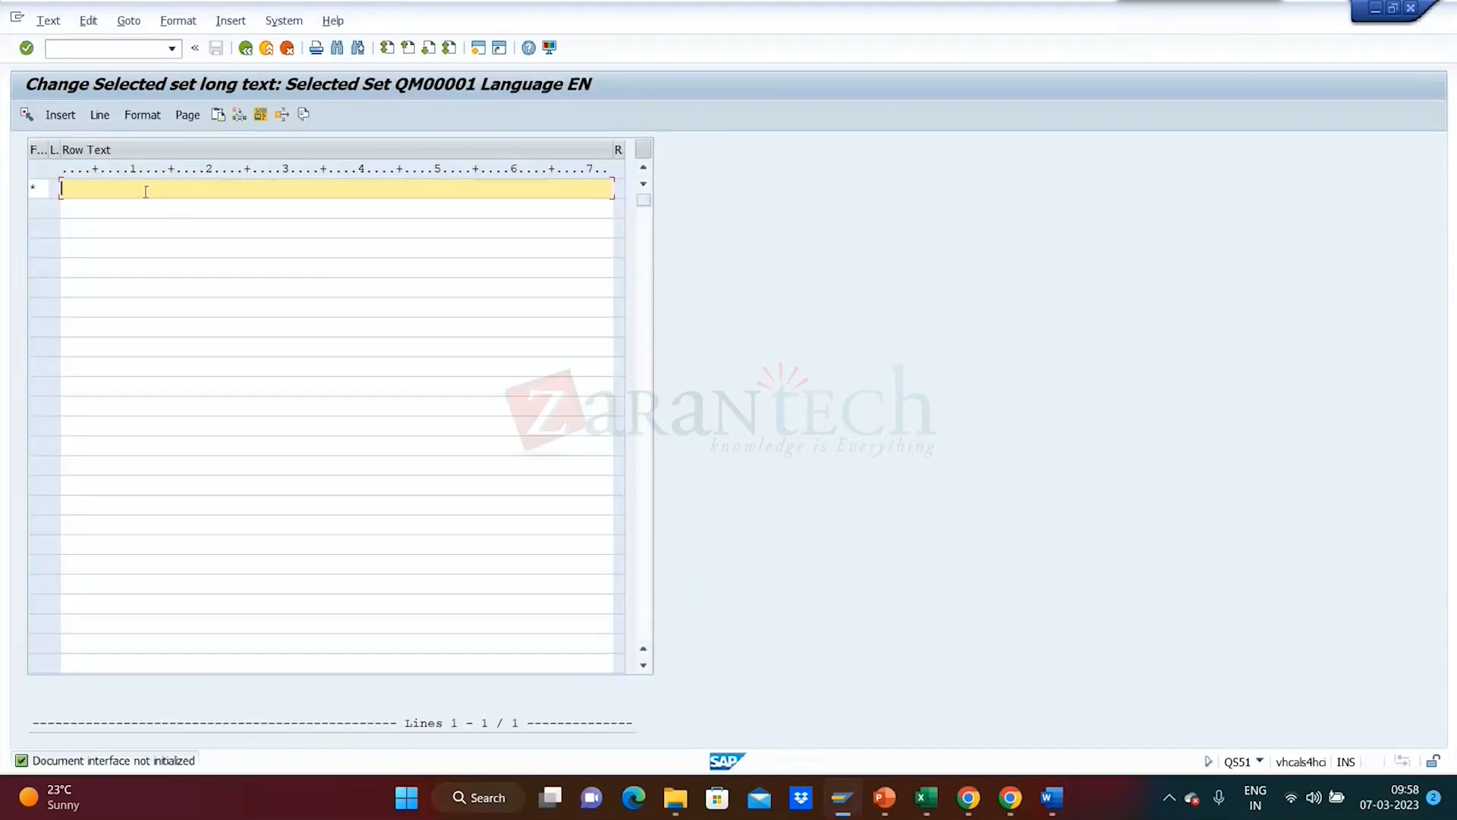
type("Long text")
left_click(243, 49)
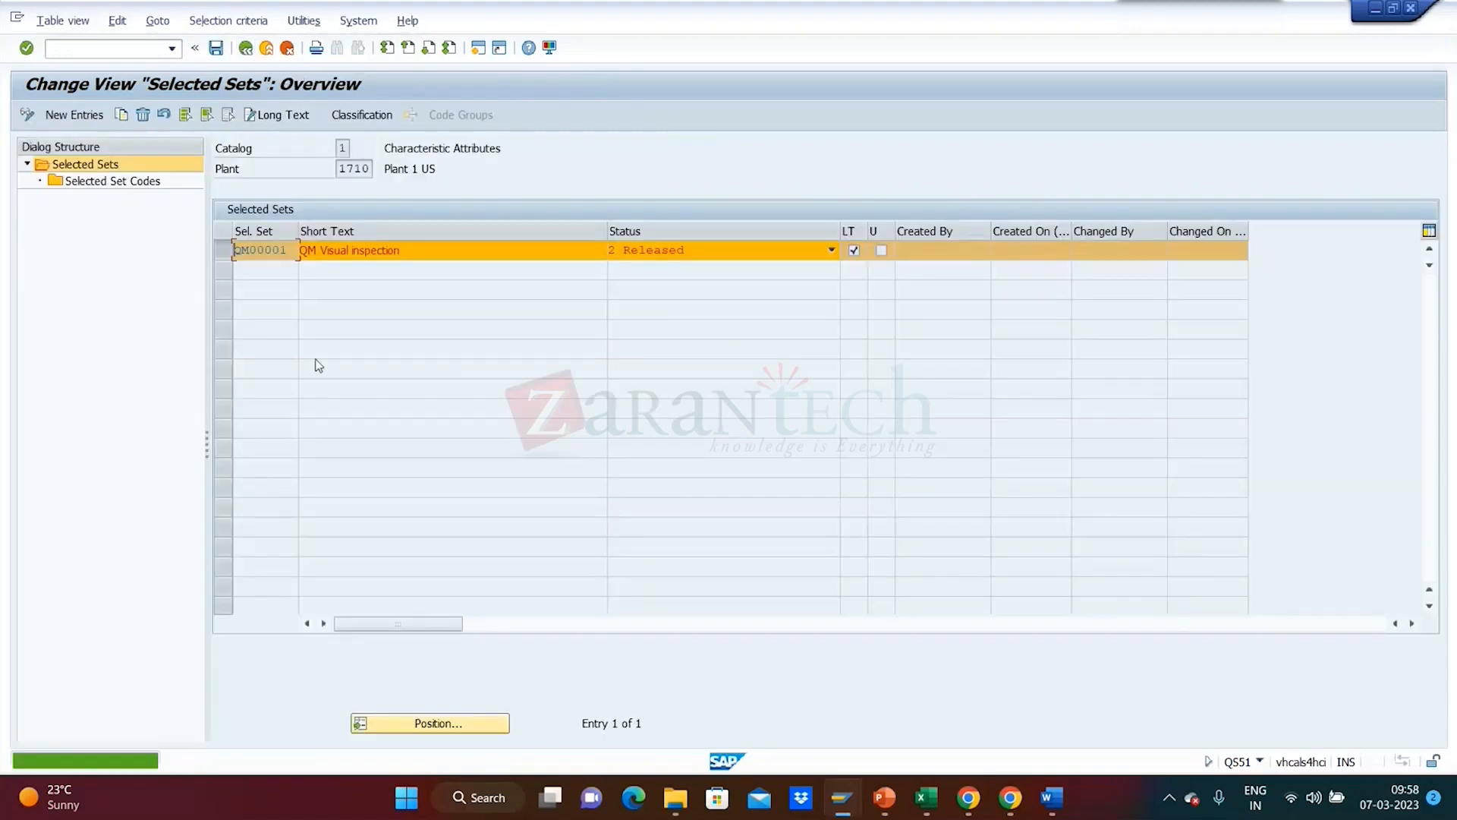
- Re-tick QM00001's long text indicator and open New Entries under Selected Set Codes
left_click(854, 251)
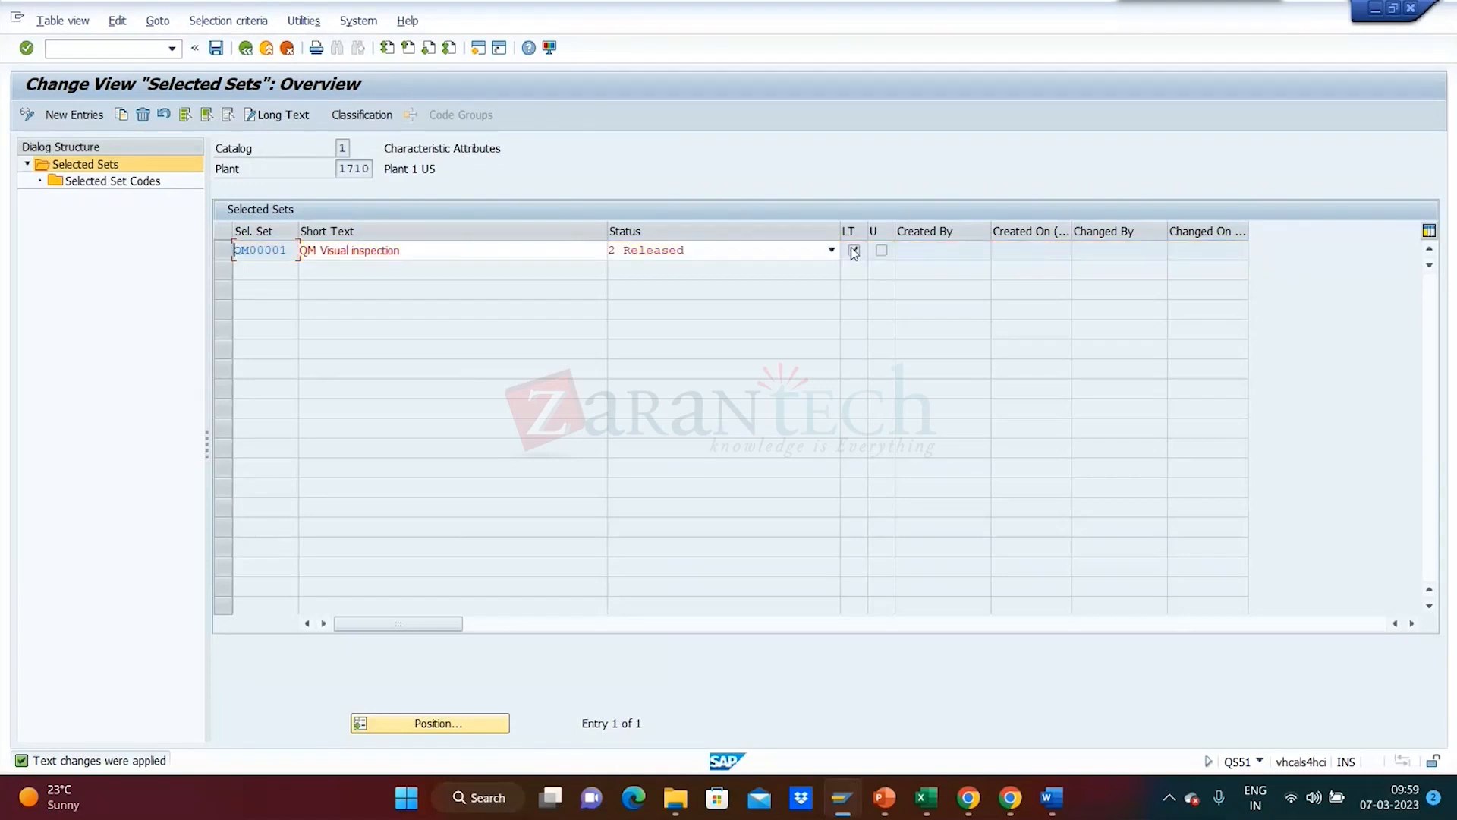
left_click(855, 250)
left_click(223, 251)
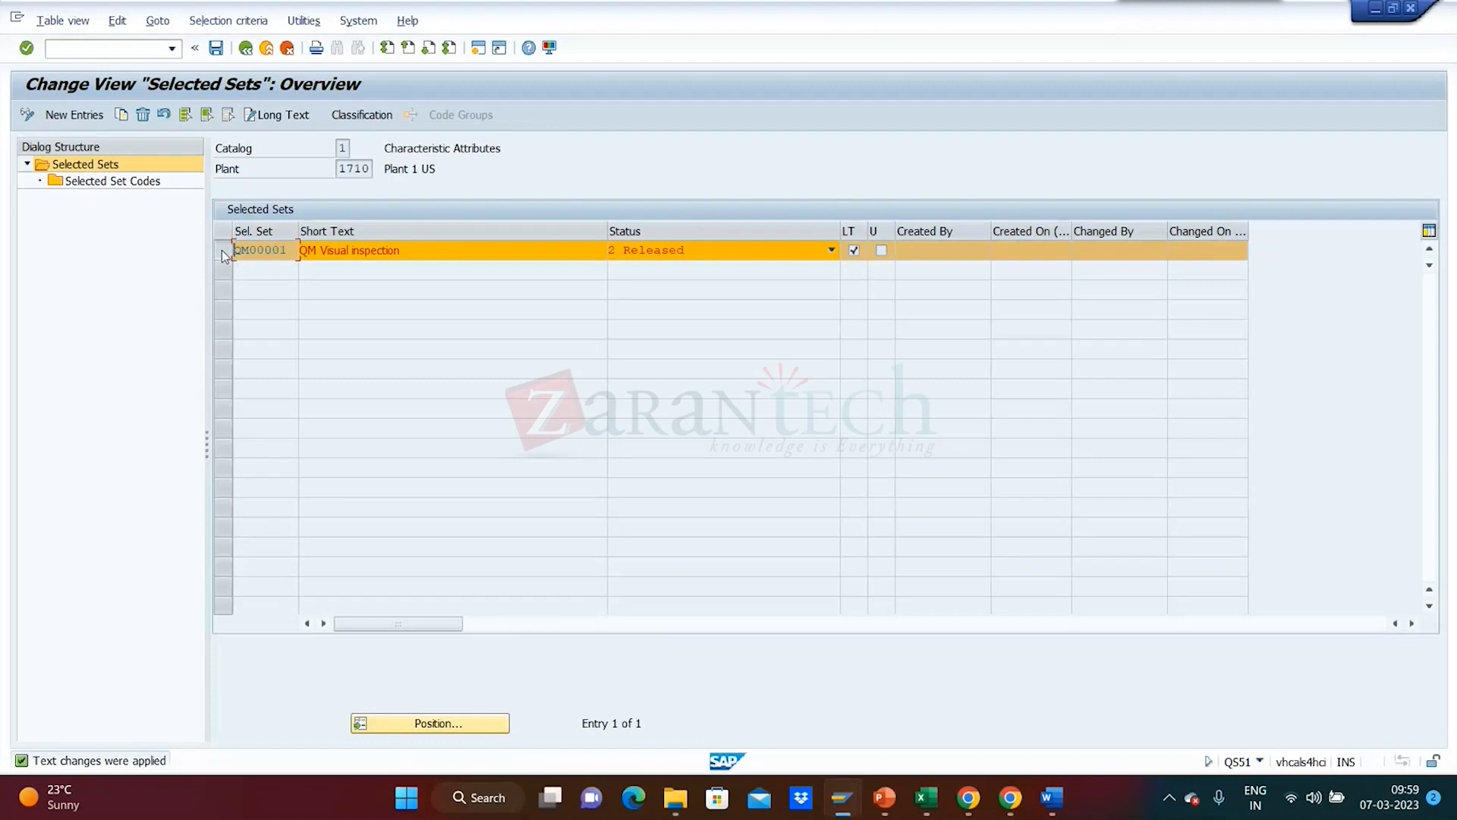
left_click(84, 183)
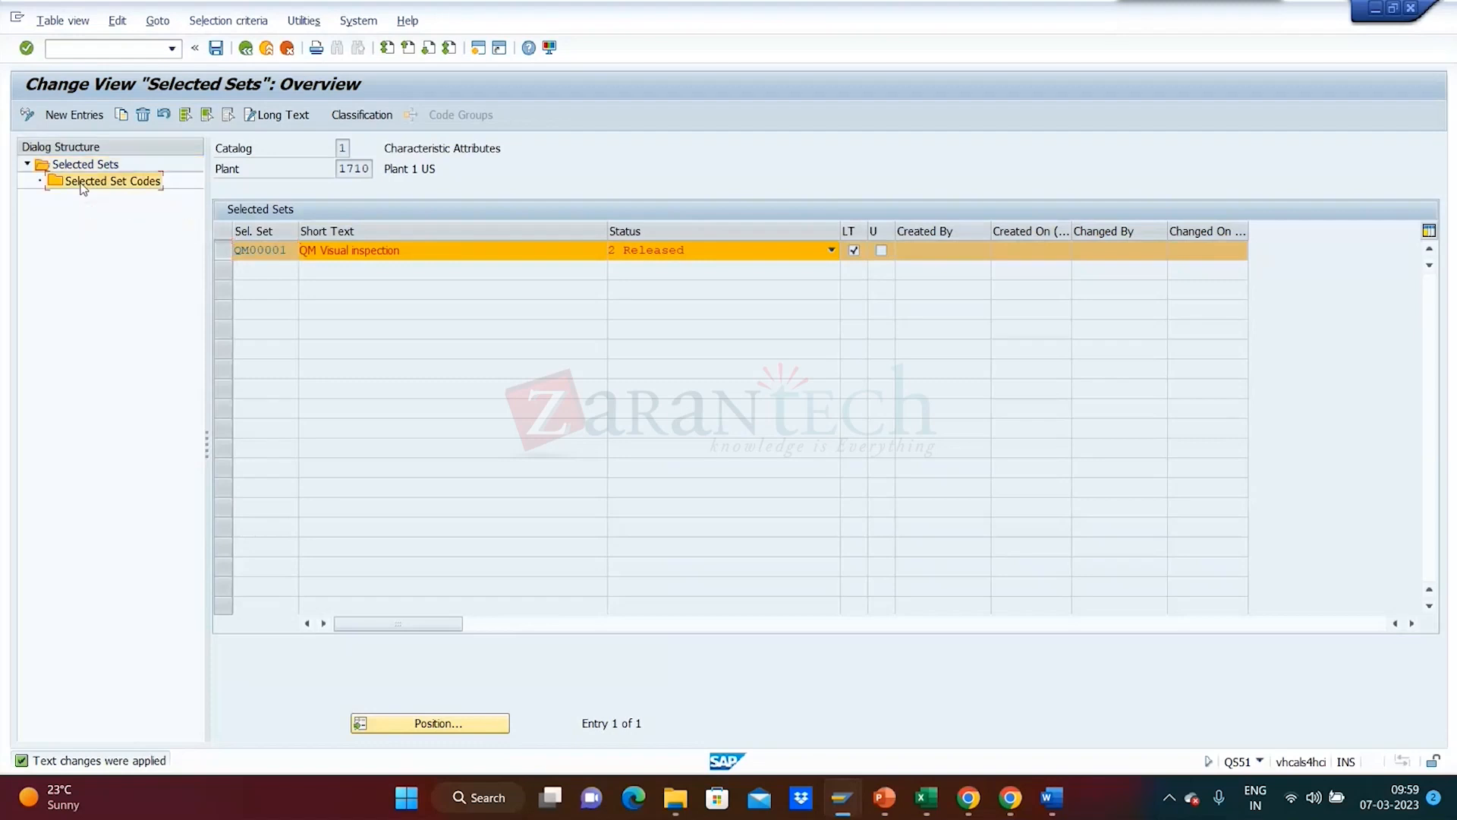
double_click(84, 183)
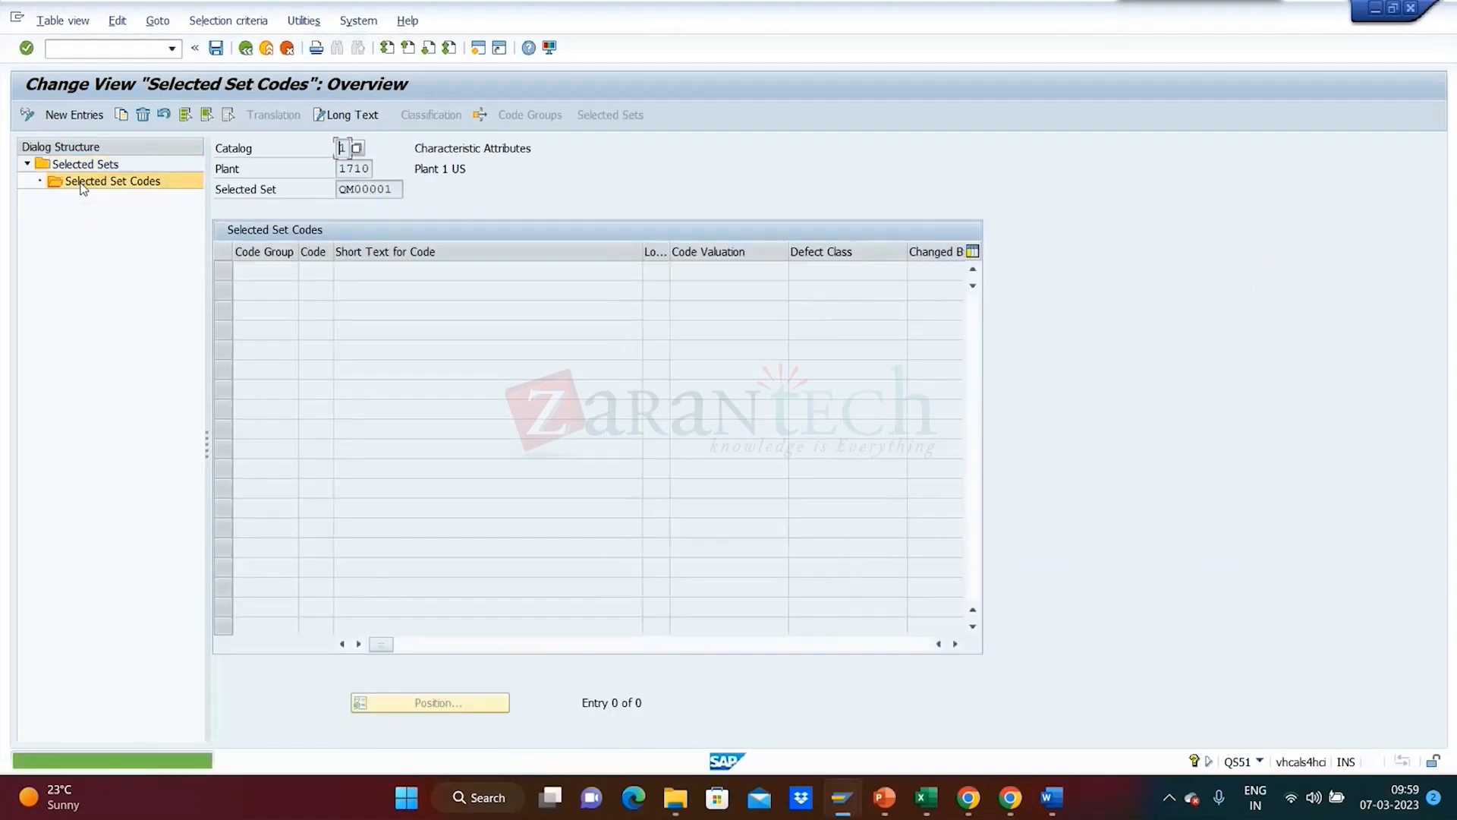
left_click(70, 115)
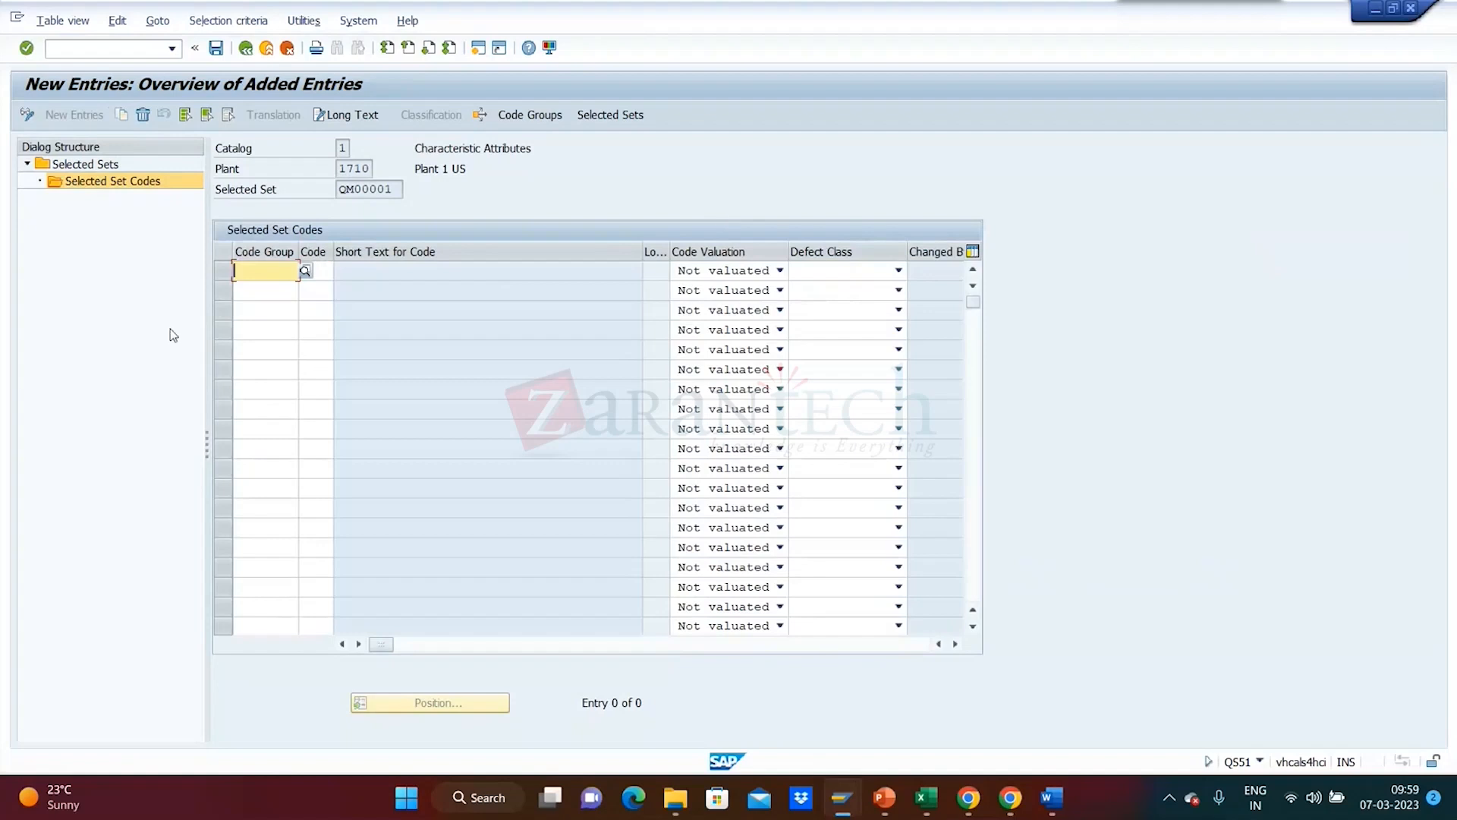
- Expand the code groups and tick QM000002 10 Granuels, QMCAT001 30 Rough and QMKHN 10 Red
left_click(305, 271)
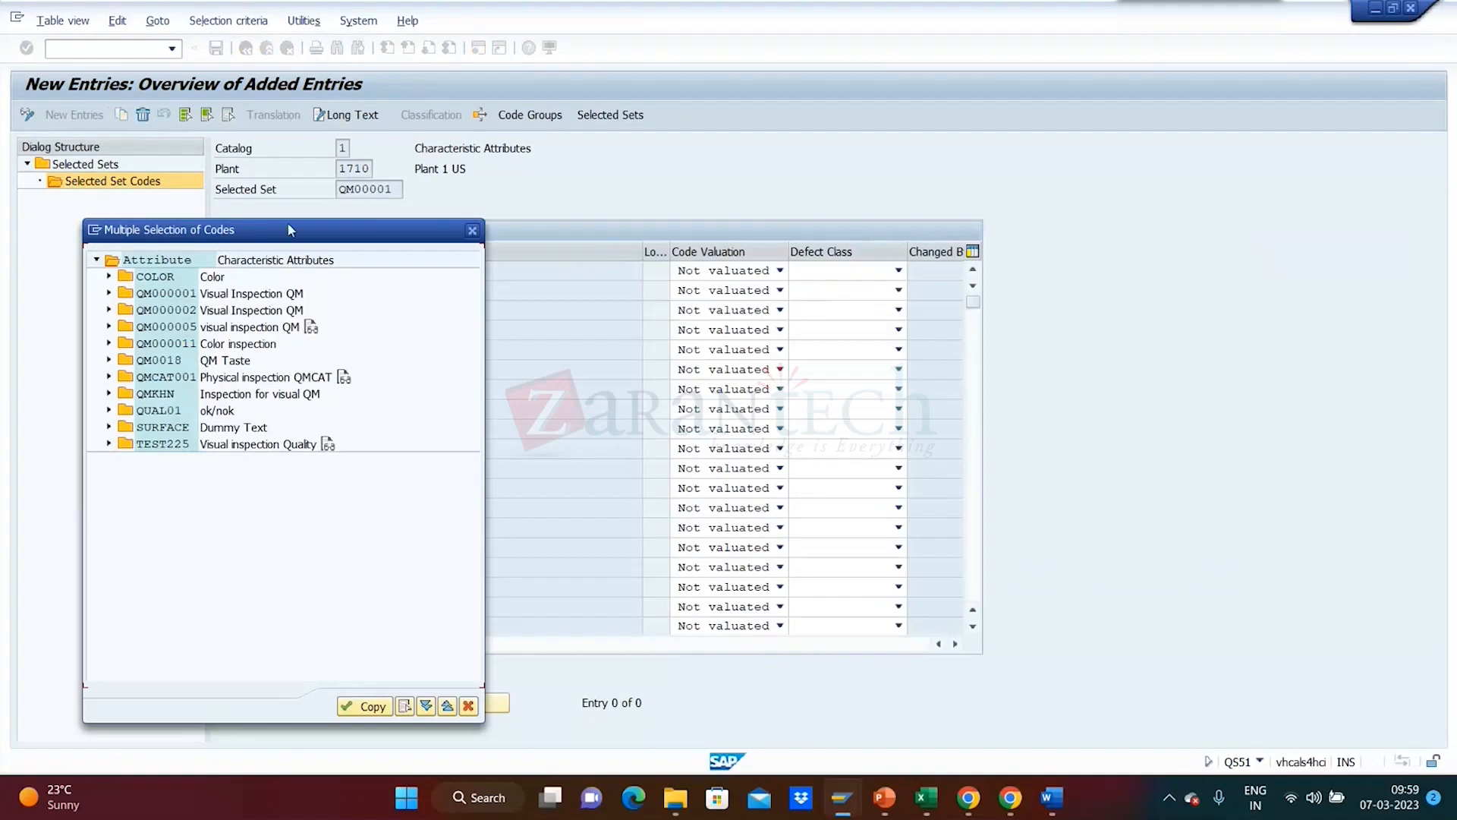
left_click_drag(289, 231, 778, 156)
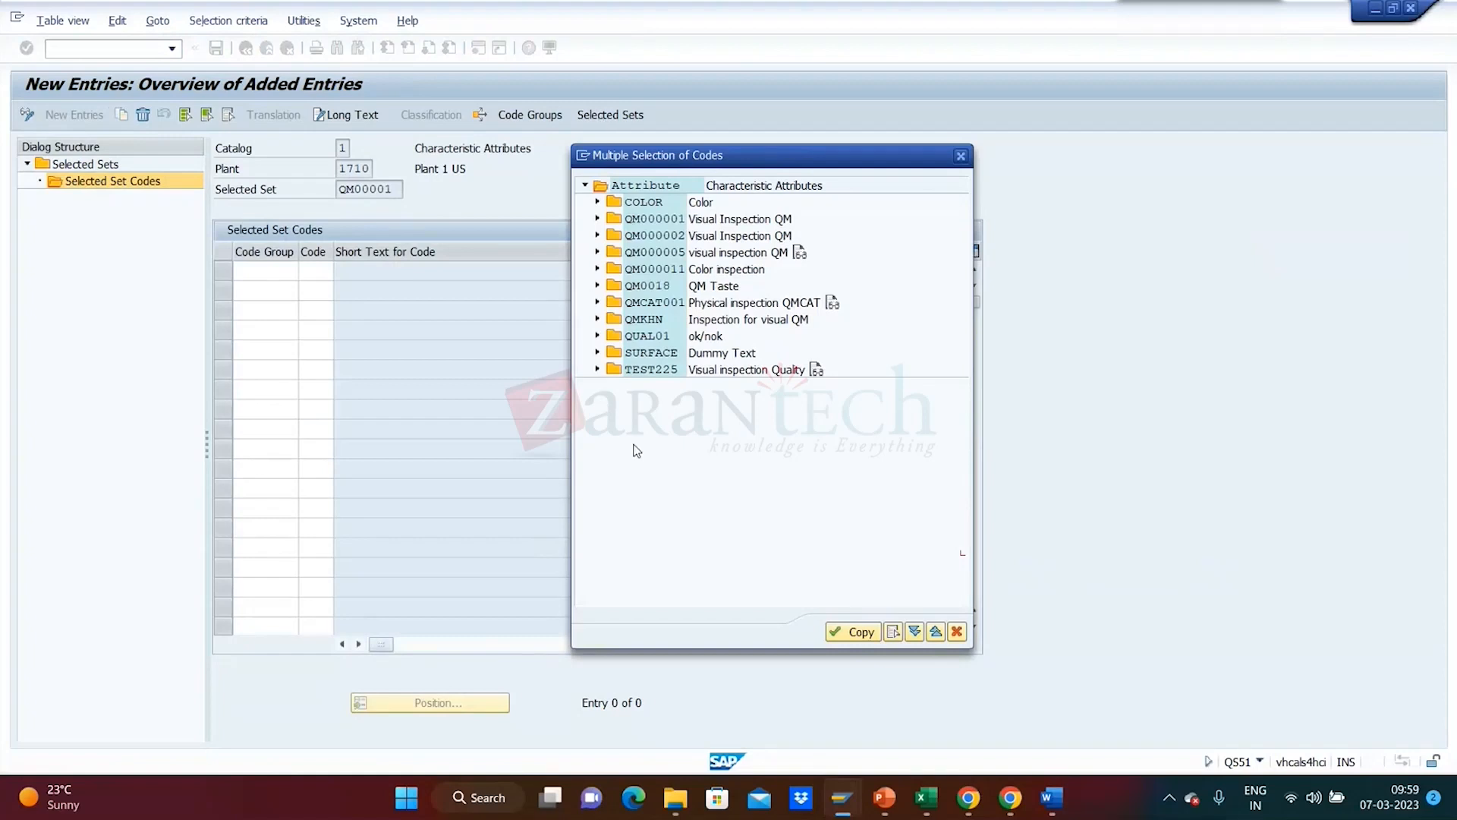
left_click(598, 370)
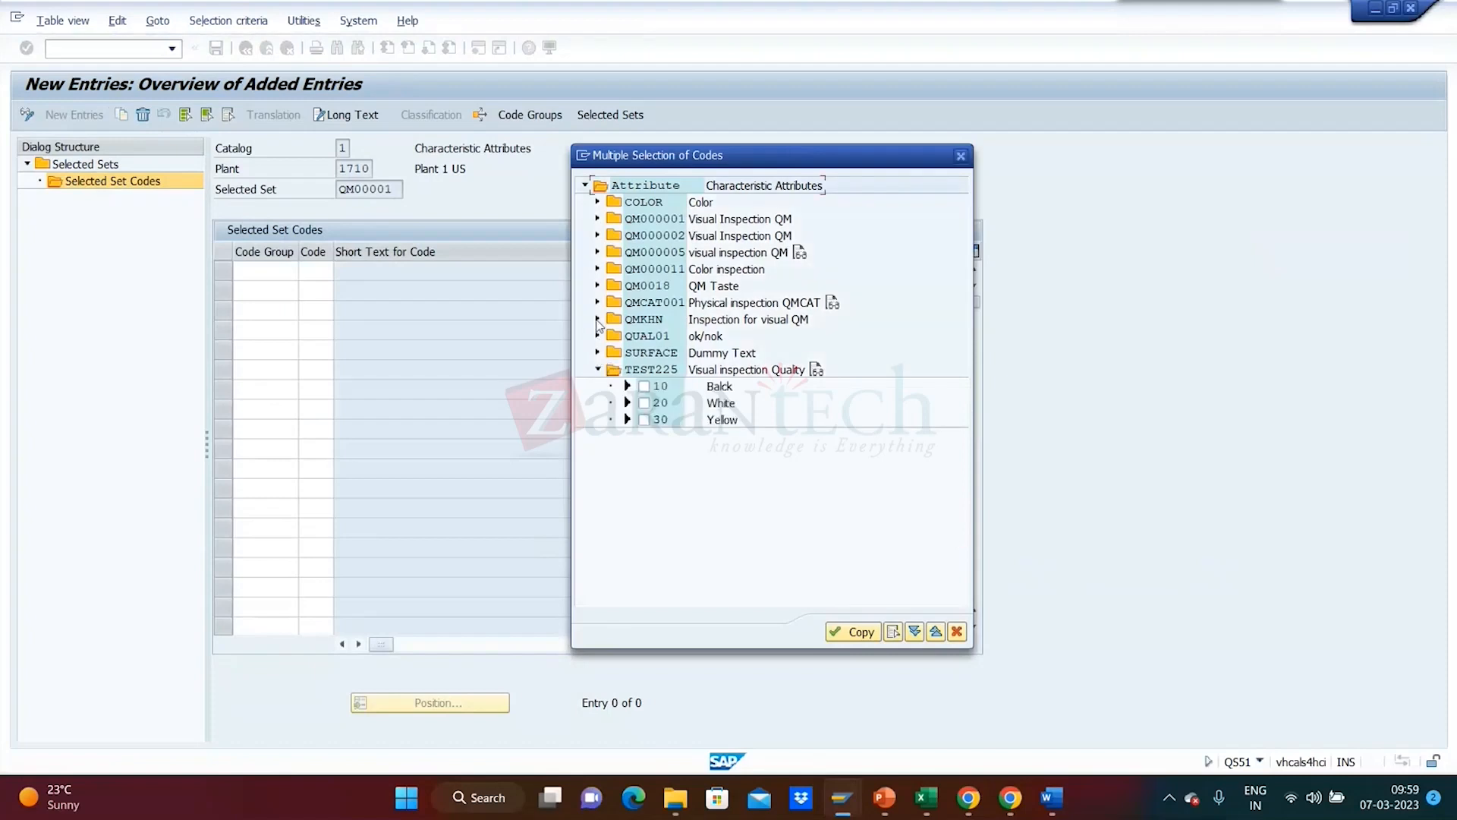
left_click(598, 319)
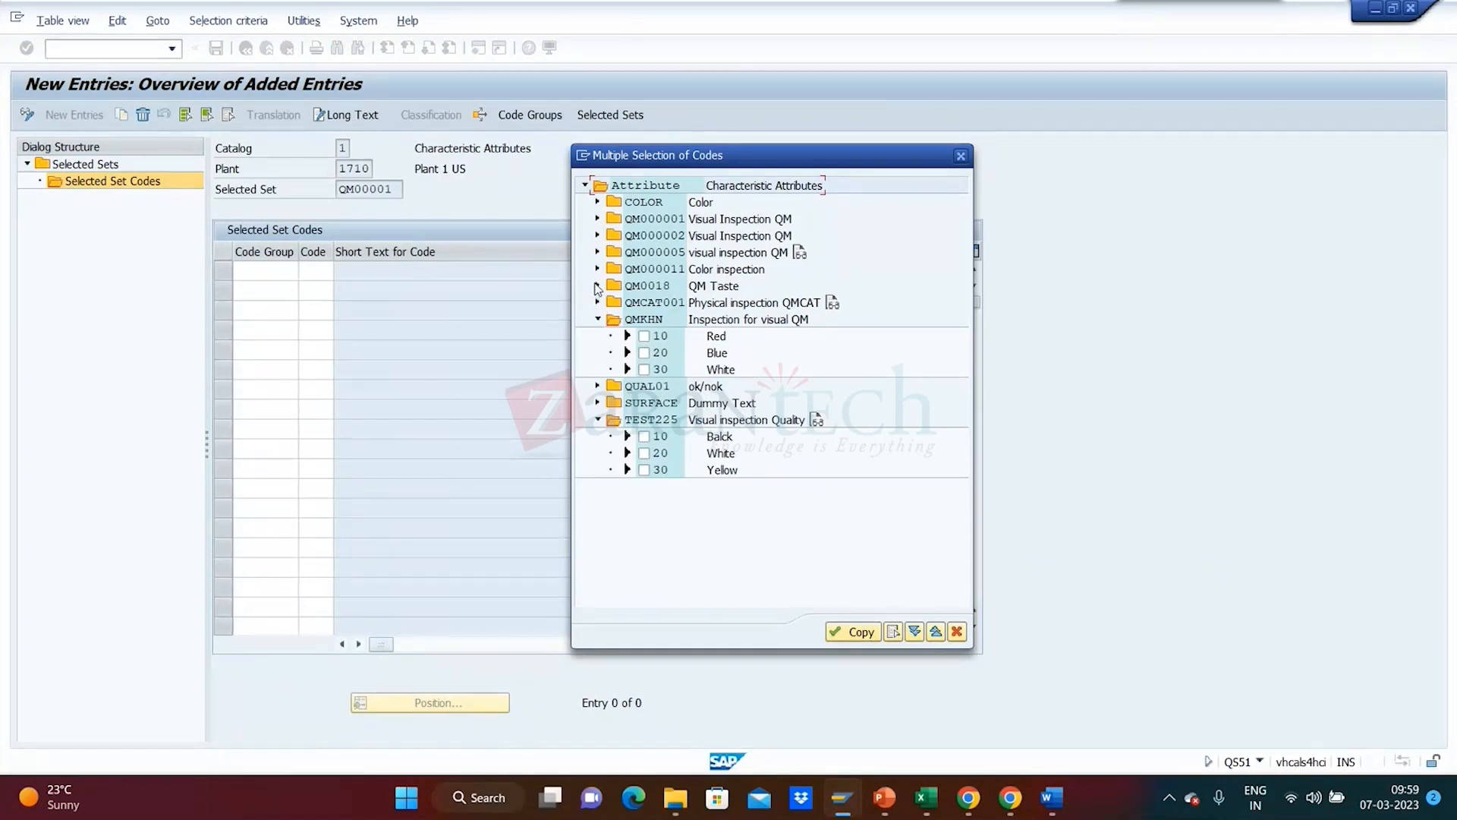
left_click(597, 286)
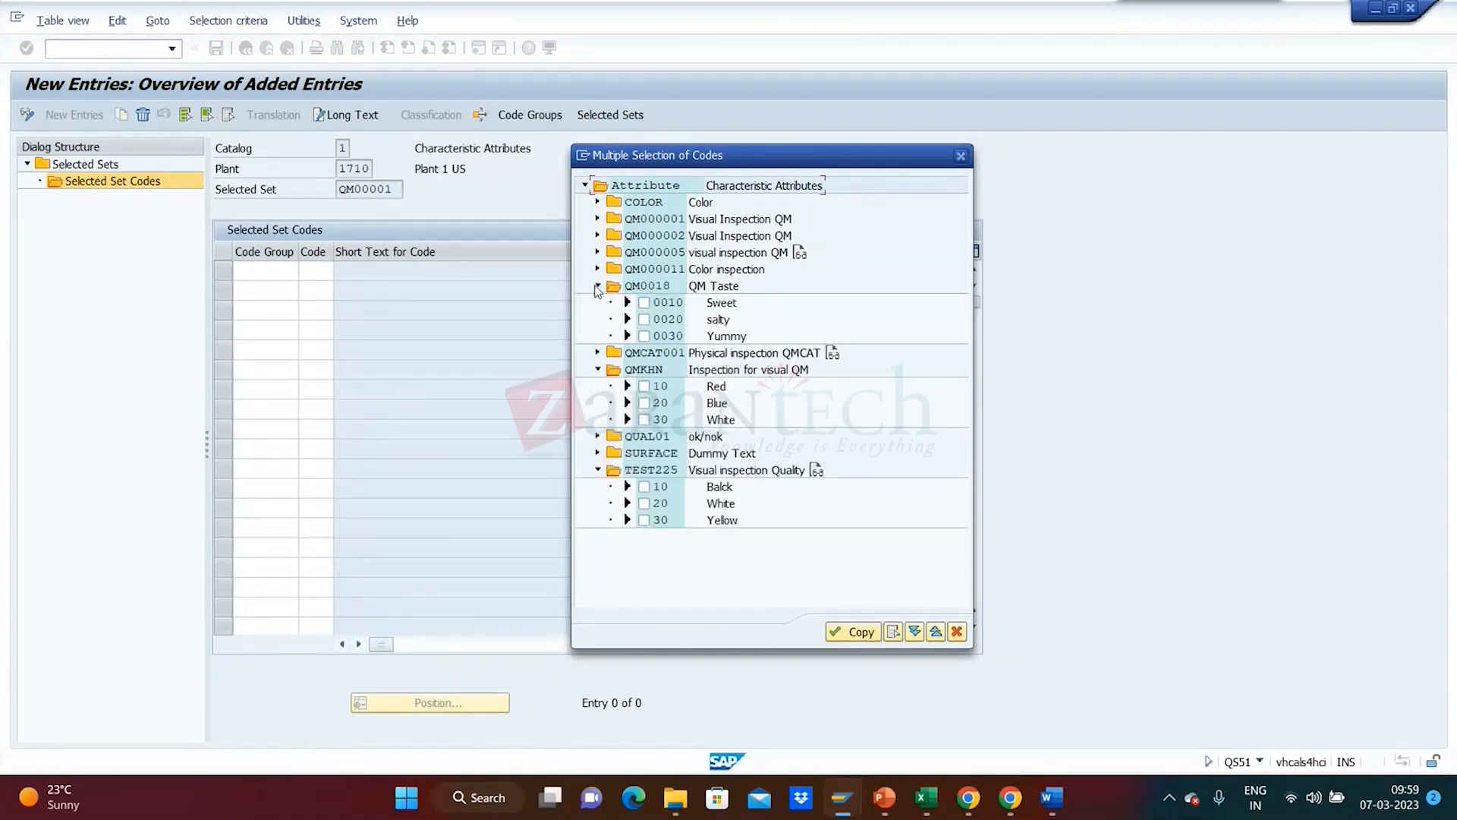
left_click(597, 352)
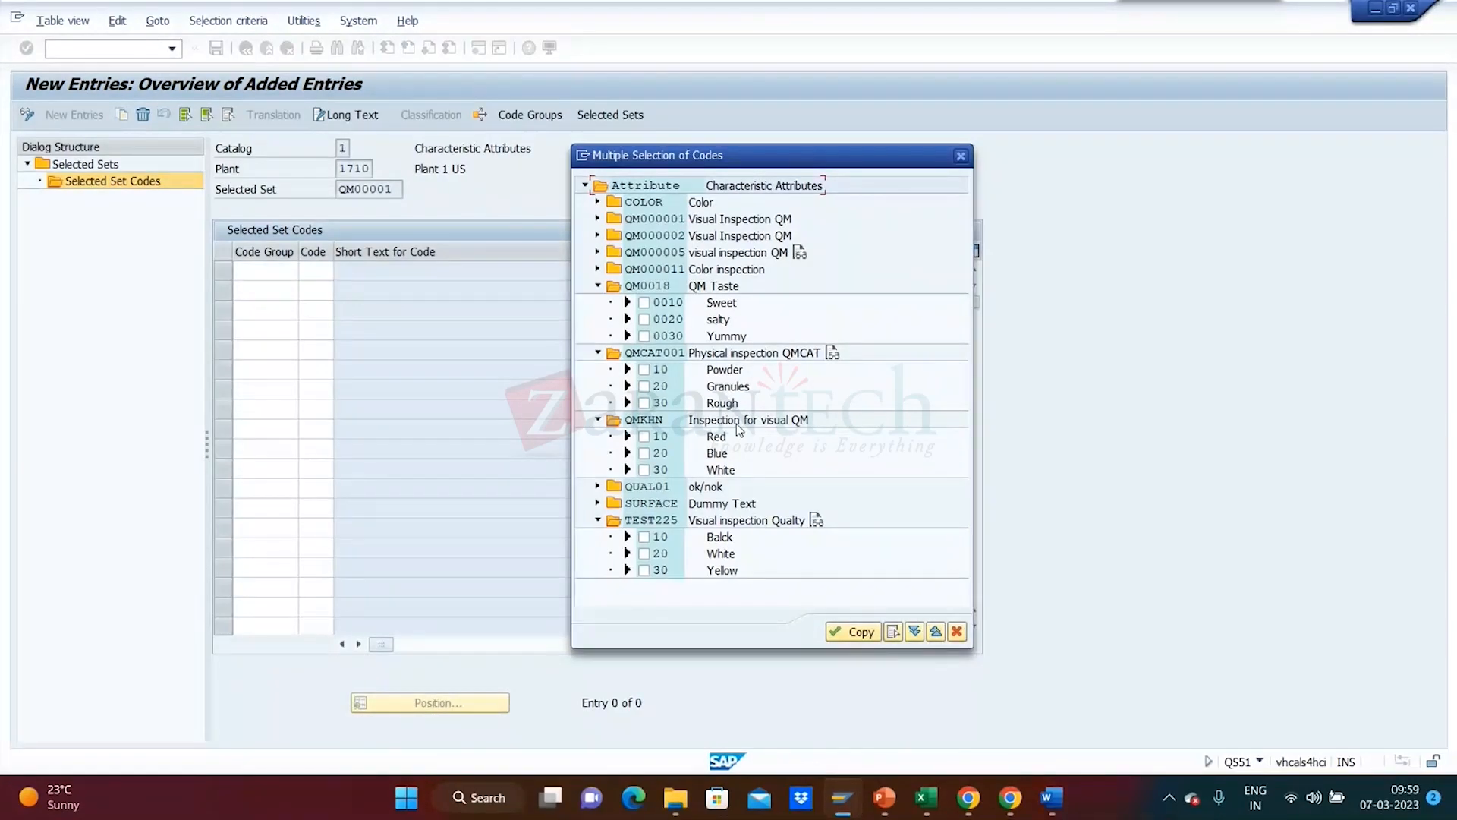
left_click(597, 235)
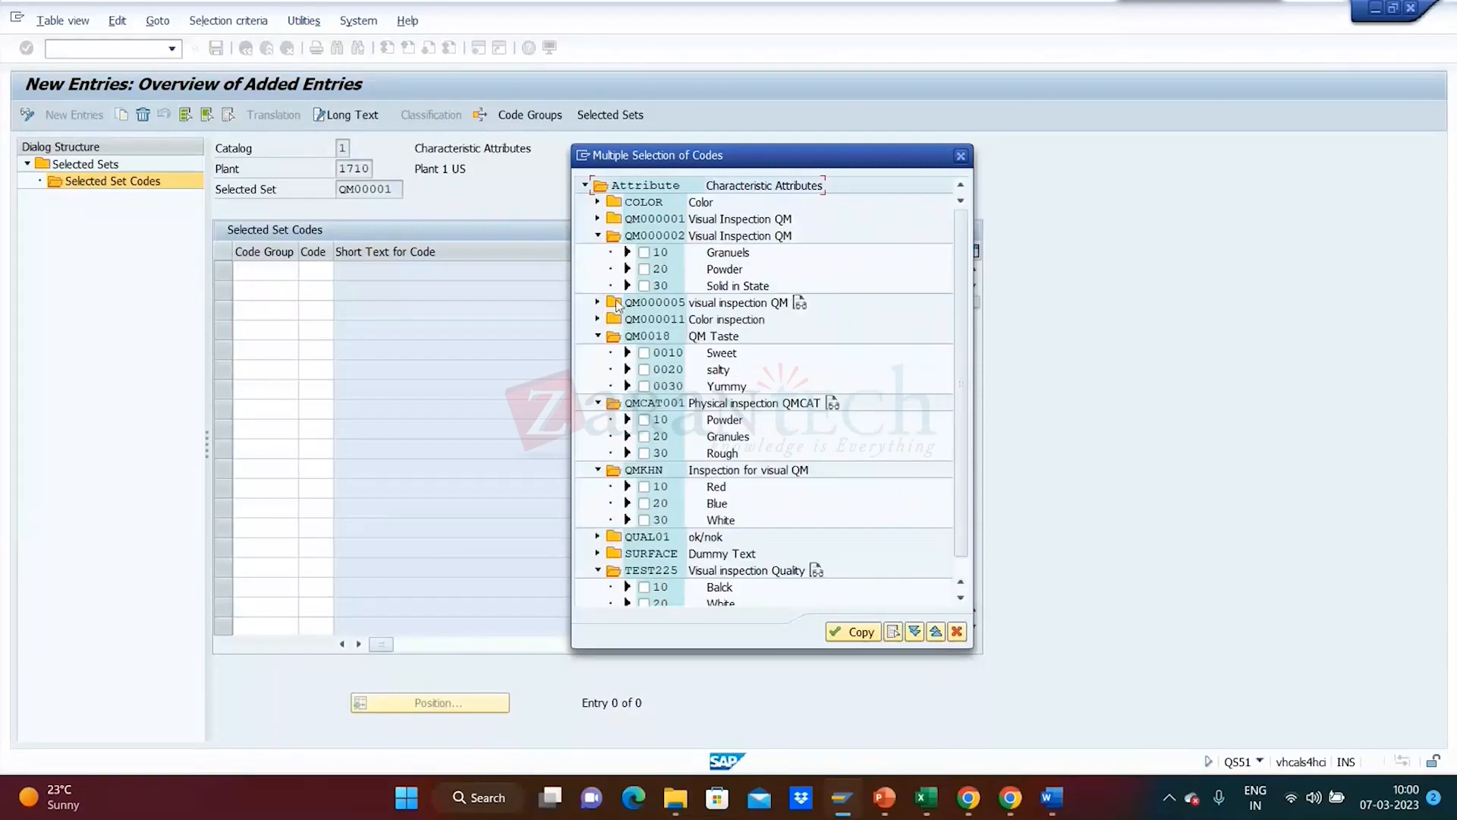
left_click(644, 252)
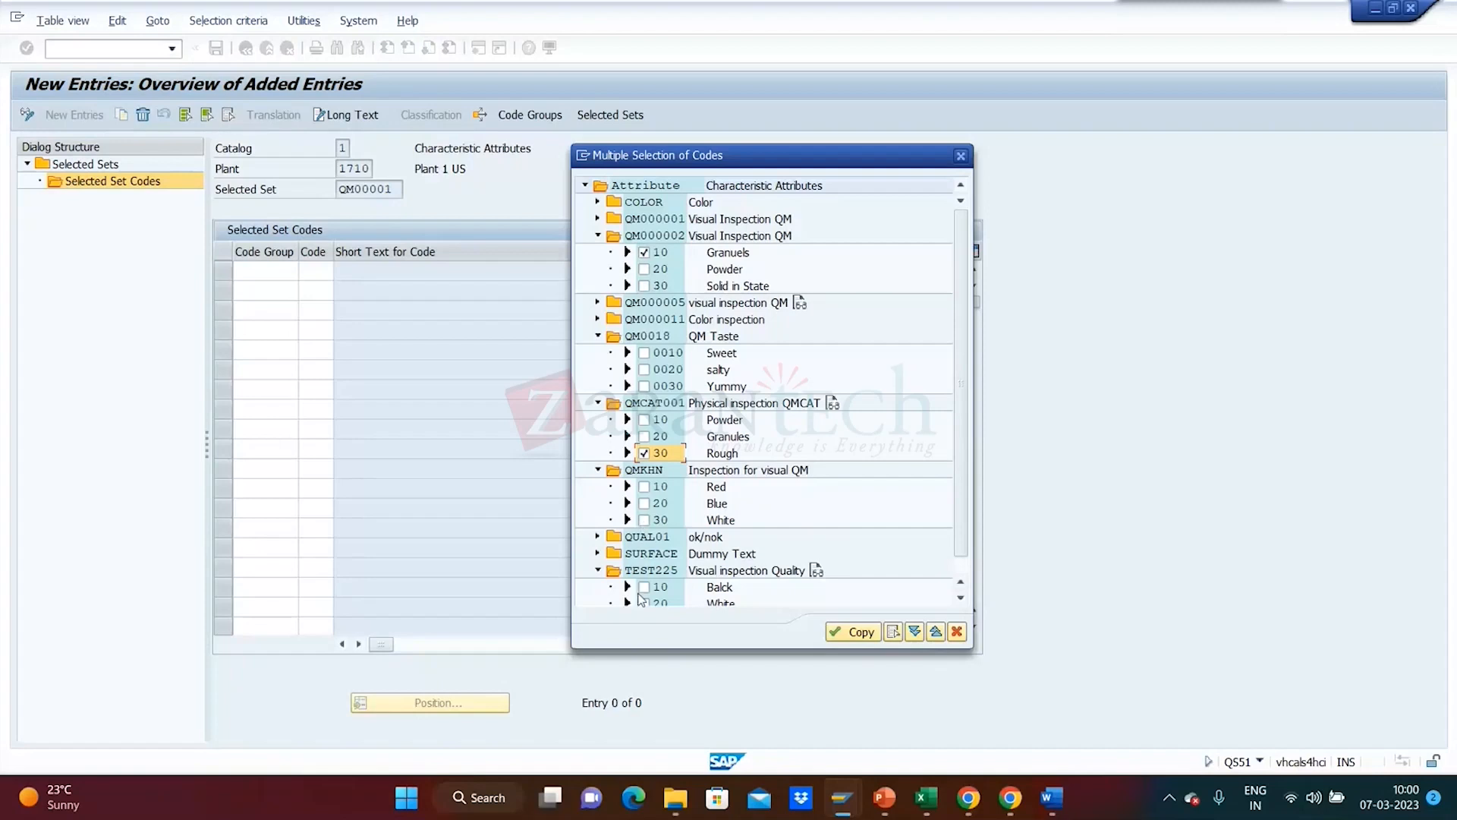
left_click(644, 487)
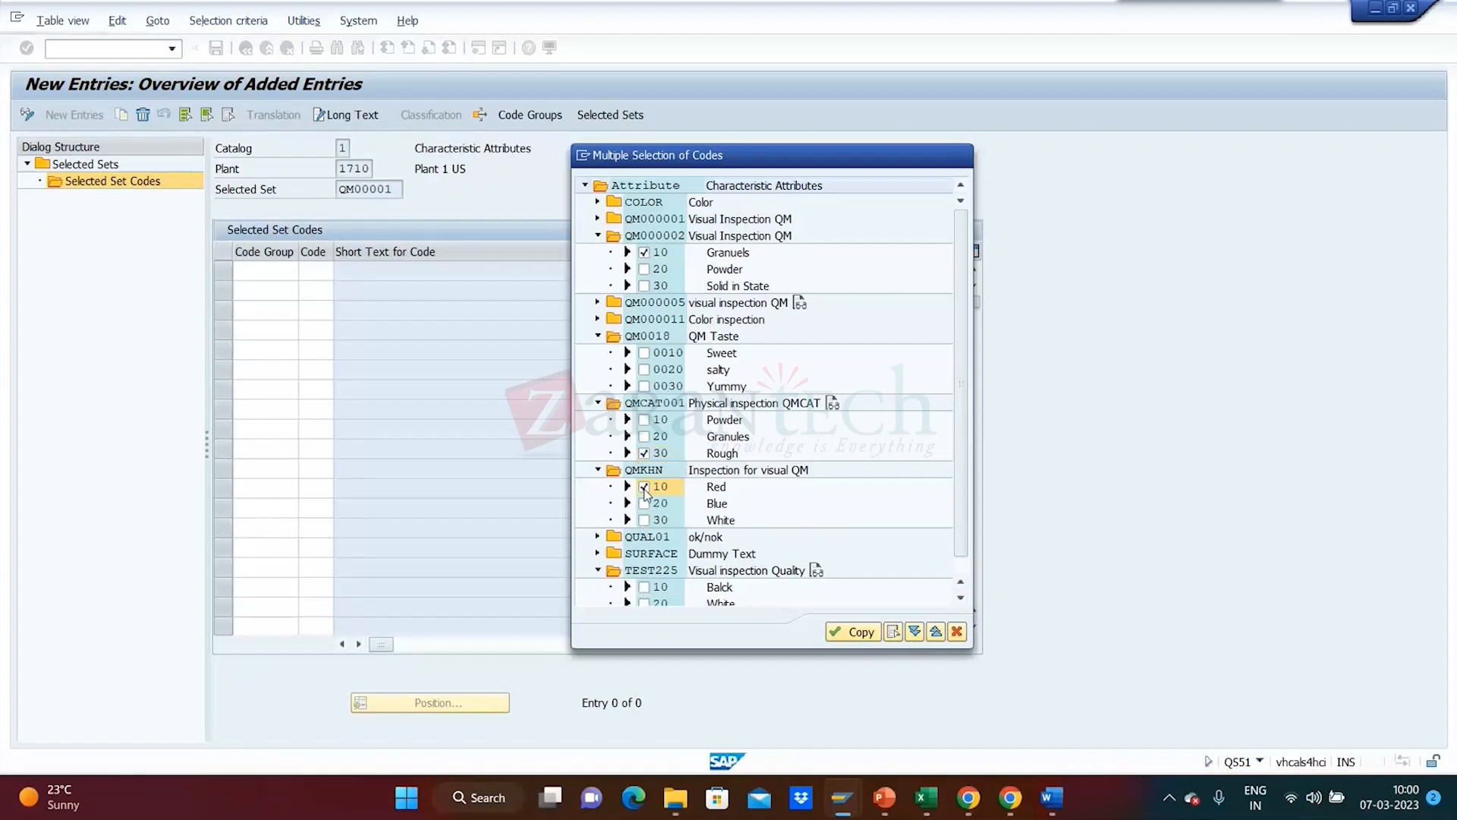
- Copy the three codes into QM00001, valuing Granuels and Rough A Accepted and Red R Rejected
left_click(849, 635)
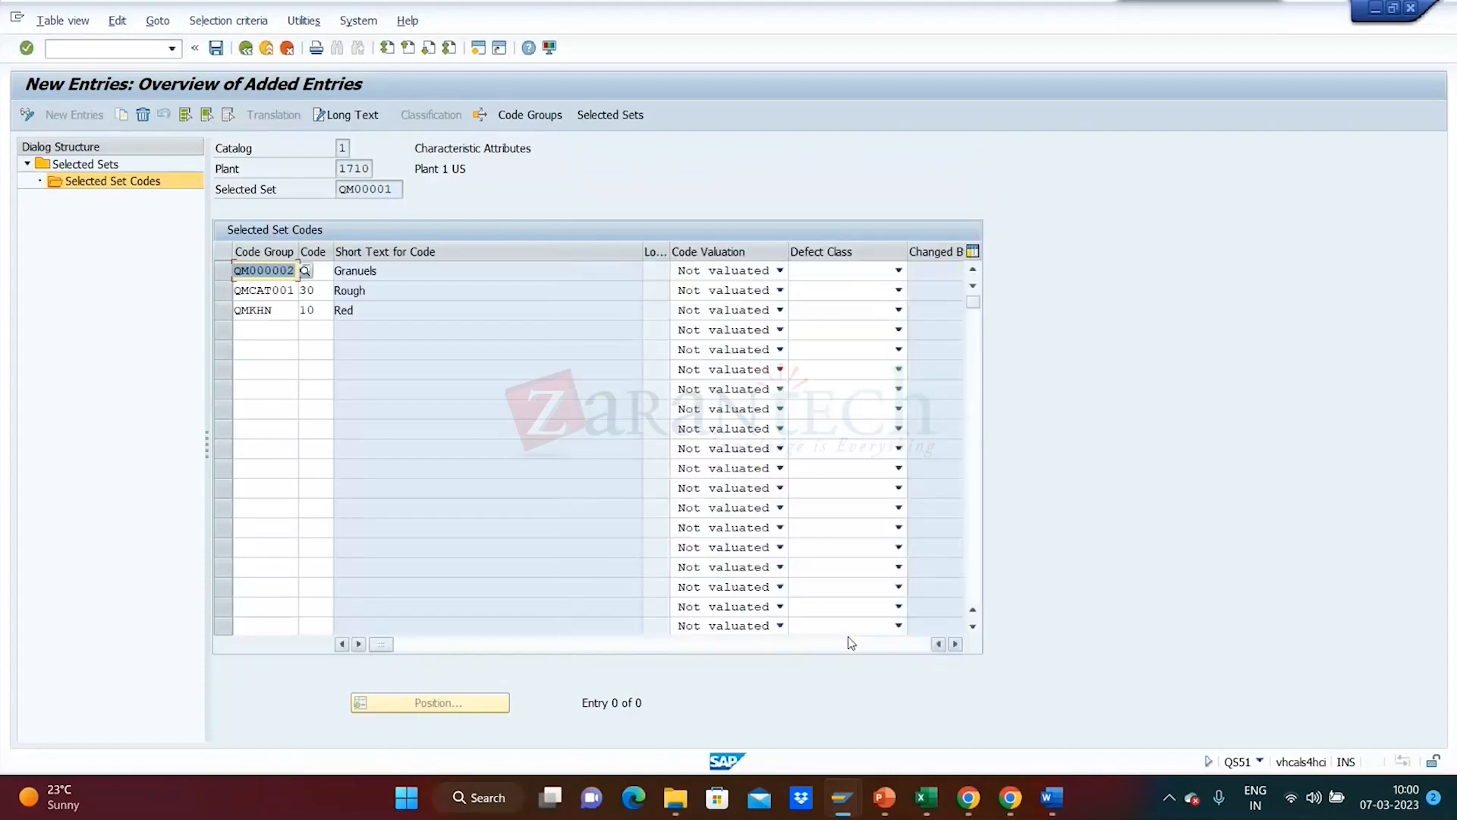
left_click(471, 271)
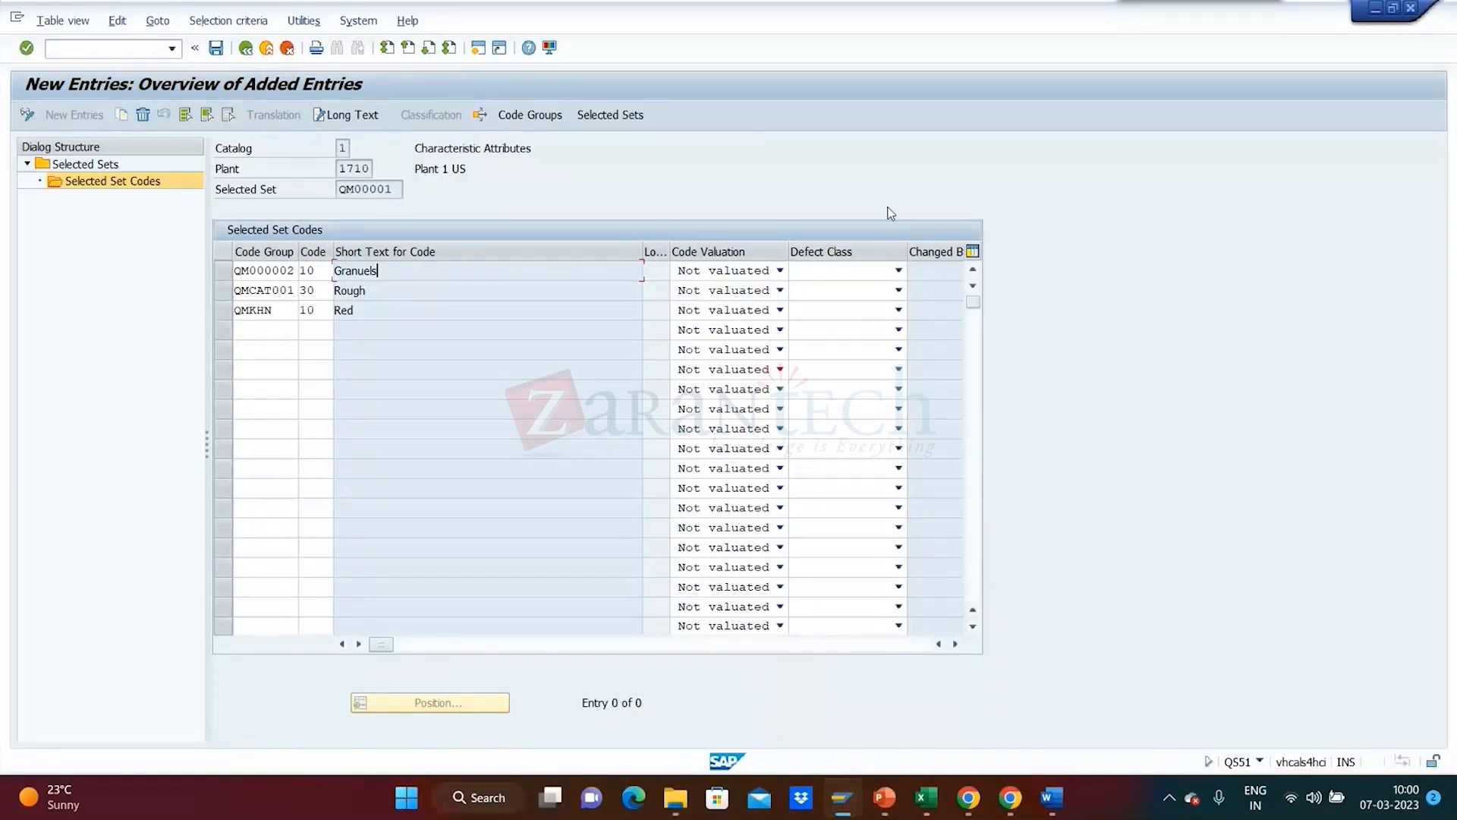
left_click(781, 275)
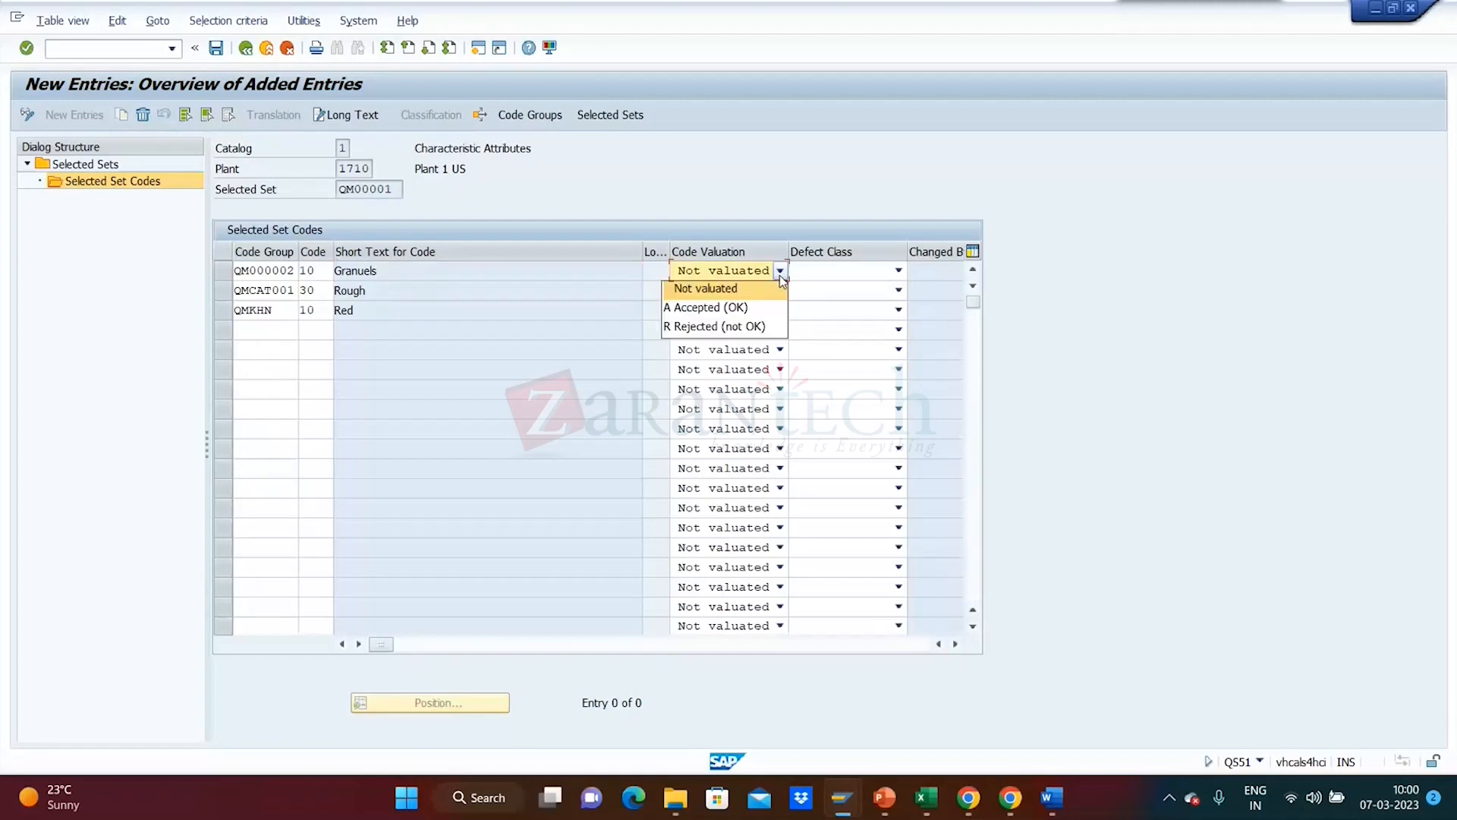
left_click(743, 306)
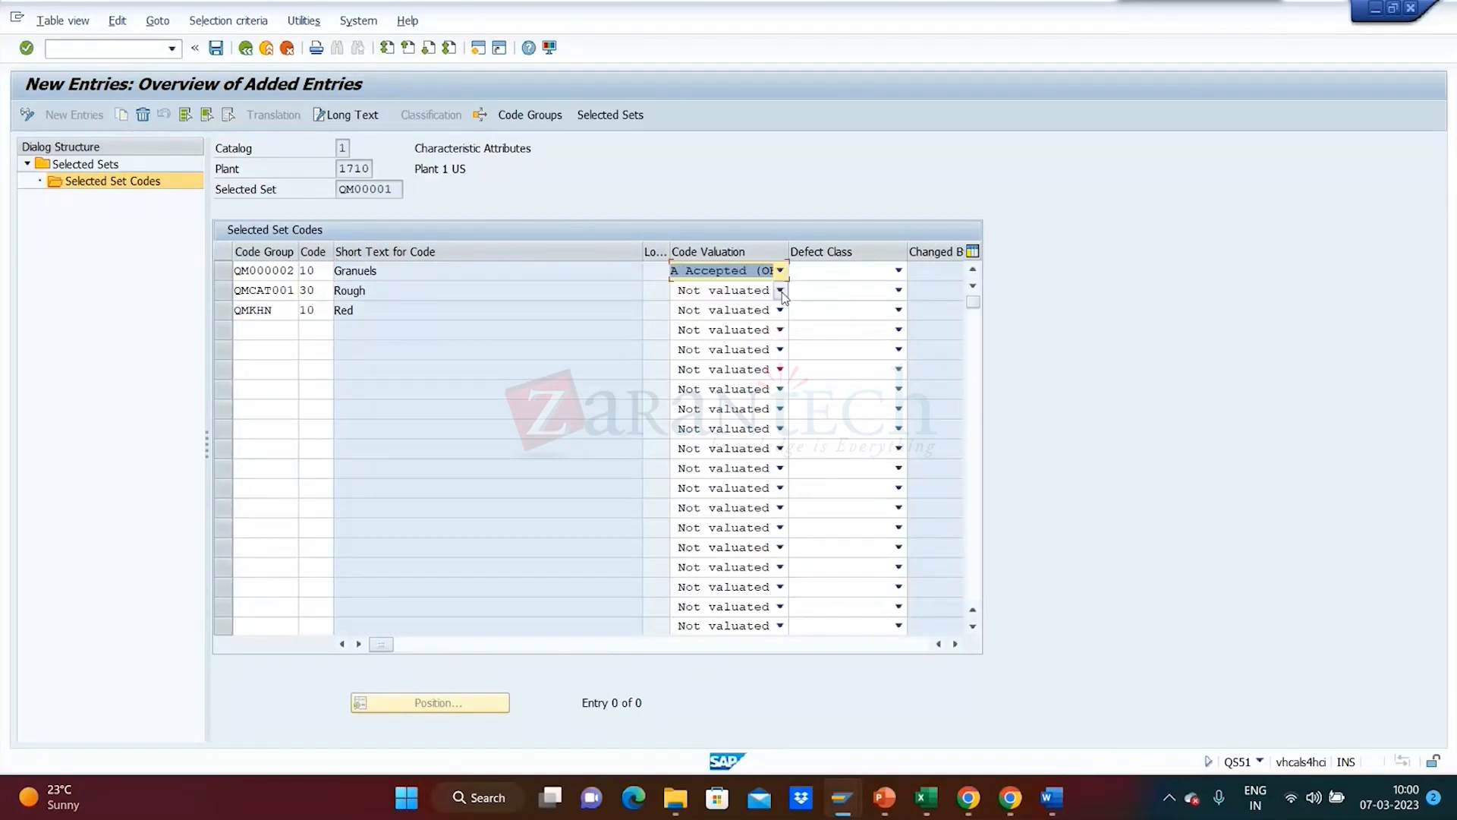
left_click(780, 291)
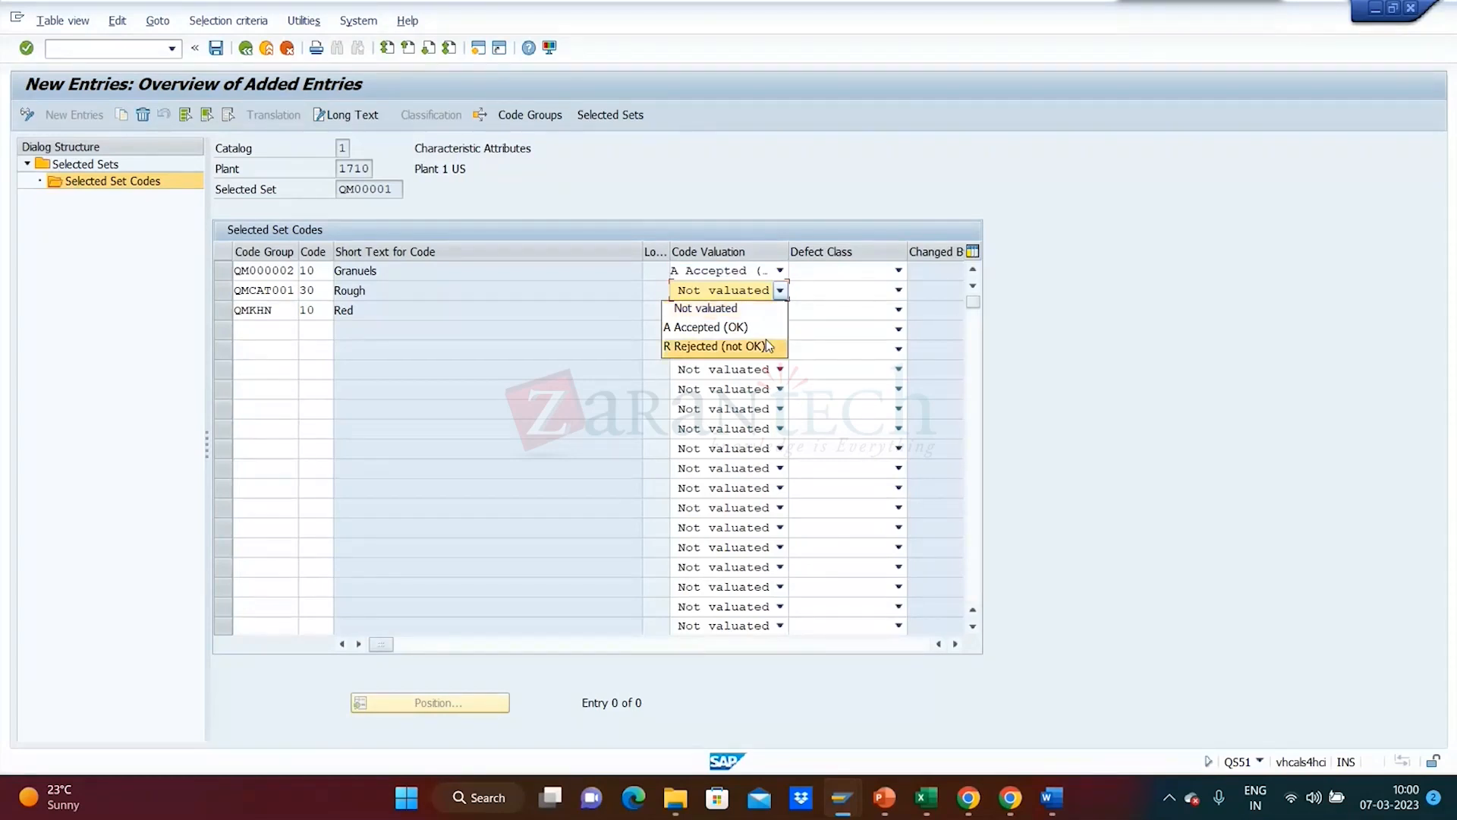
left_click(757, 327)
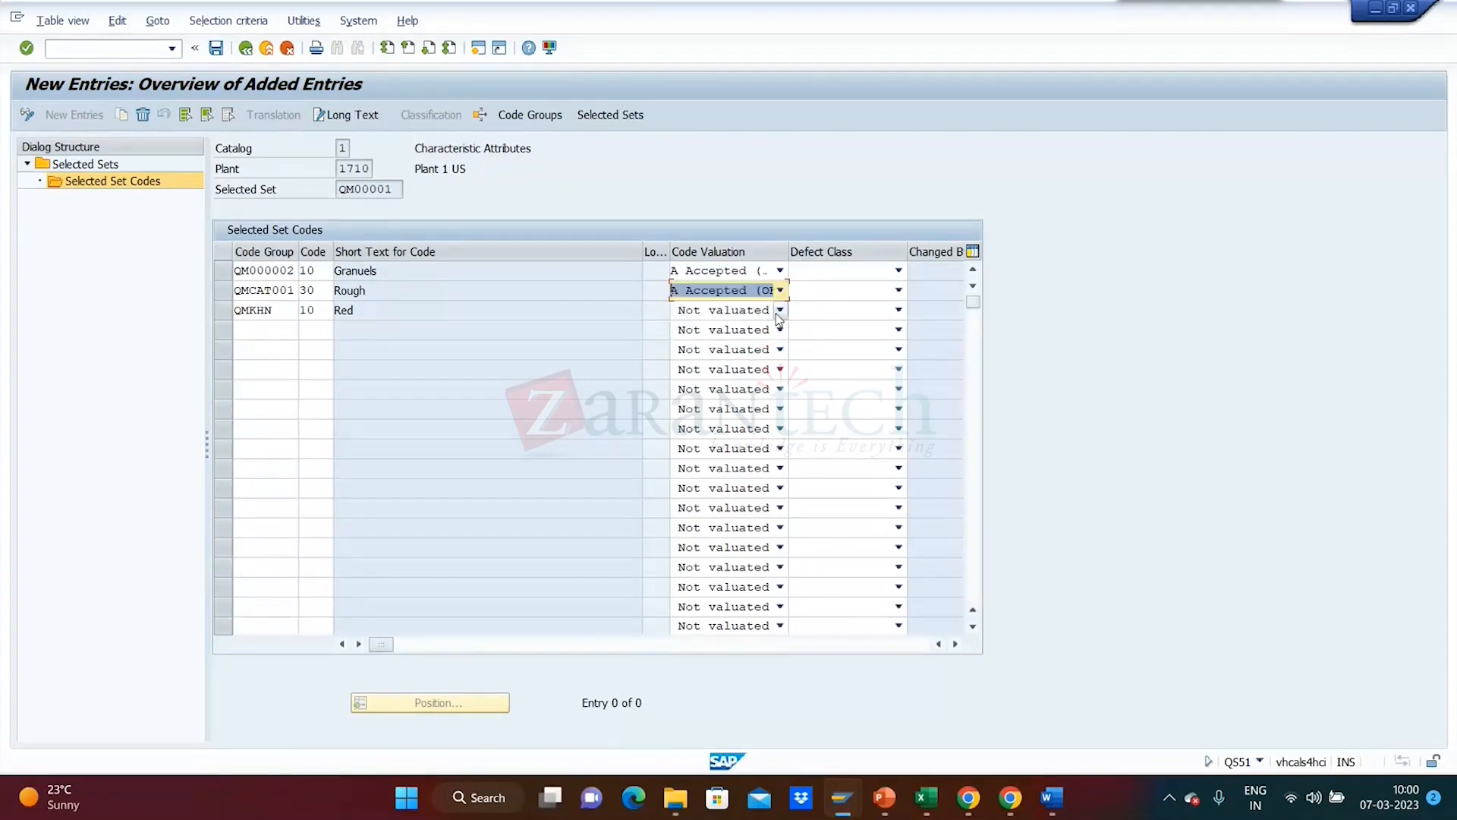
left_click(780, 310)
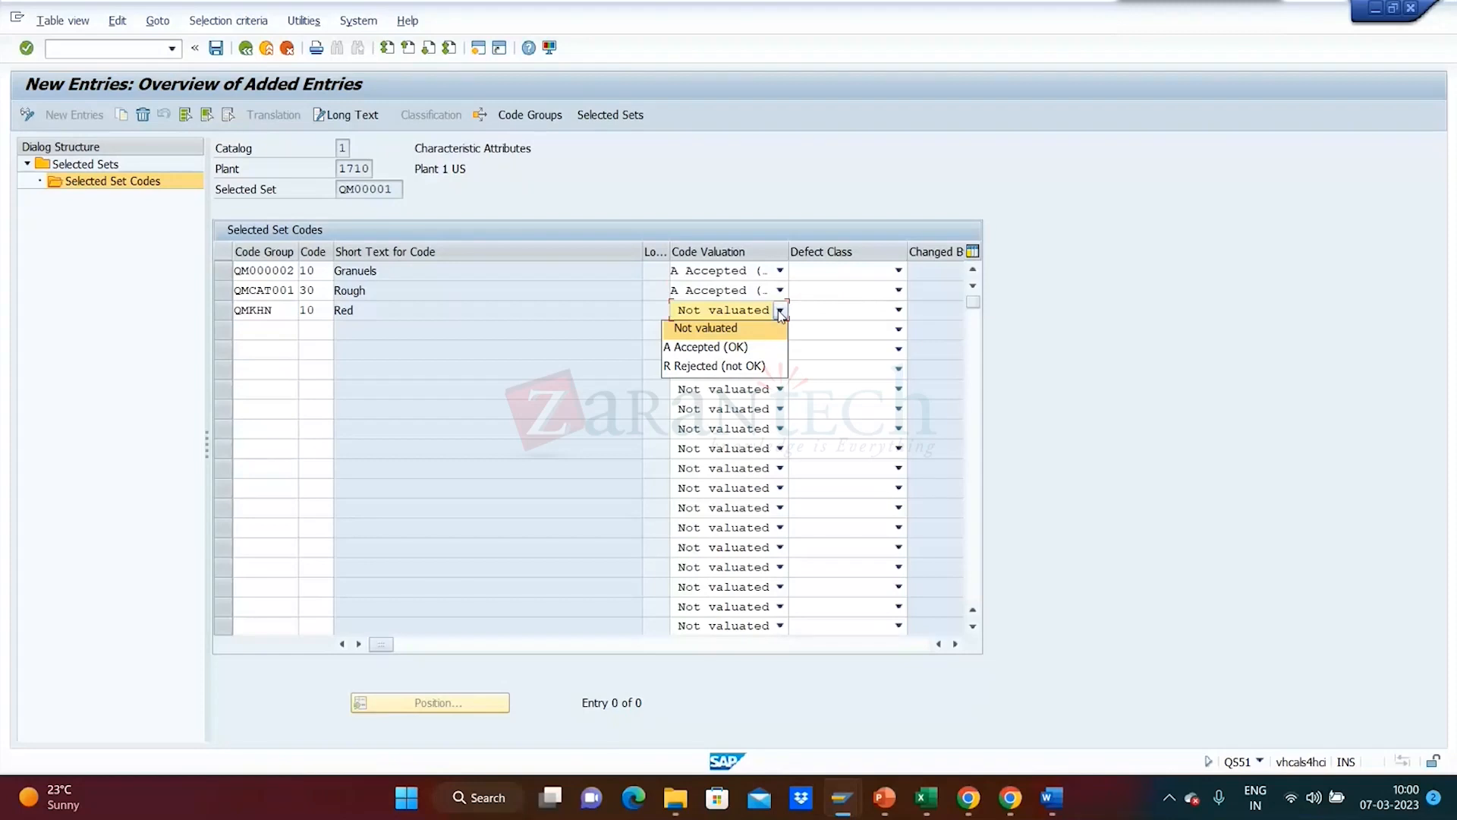
left_click(745, 368)
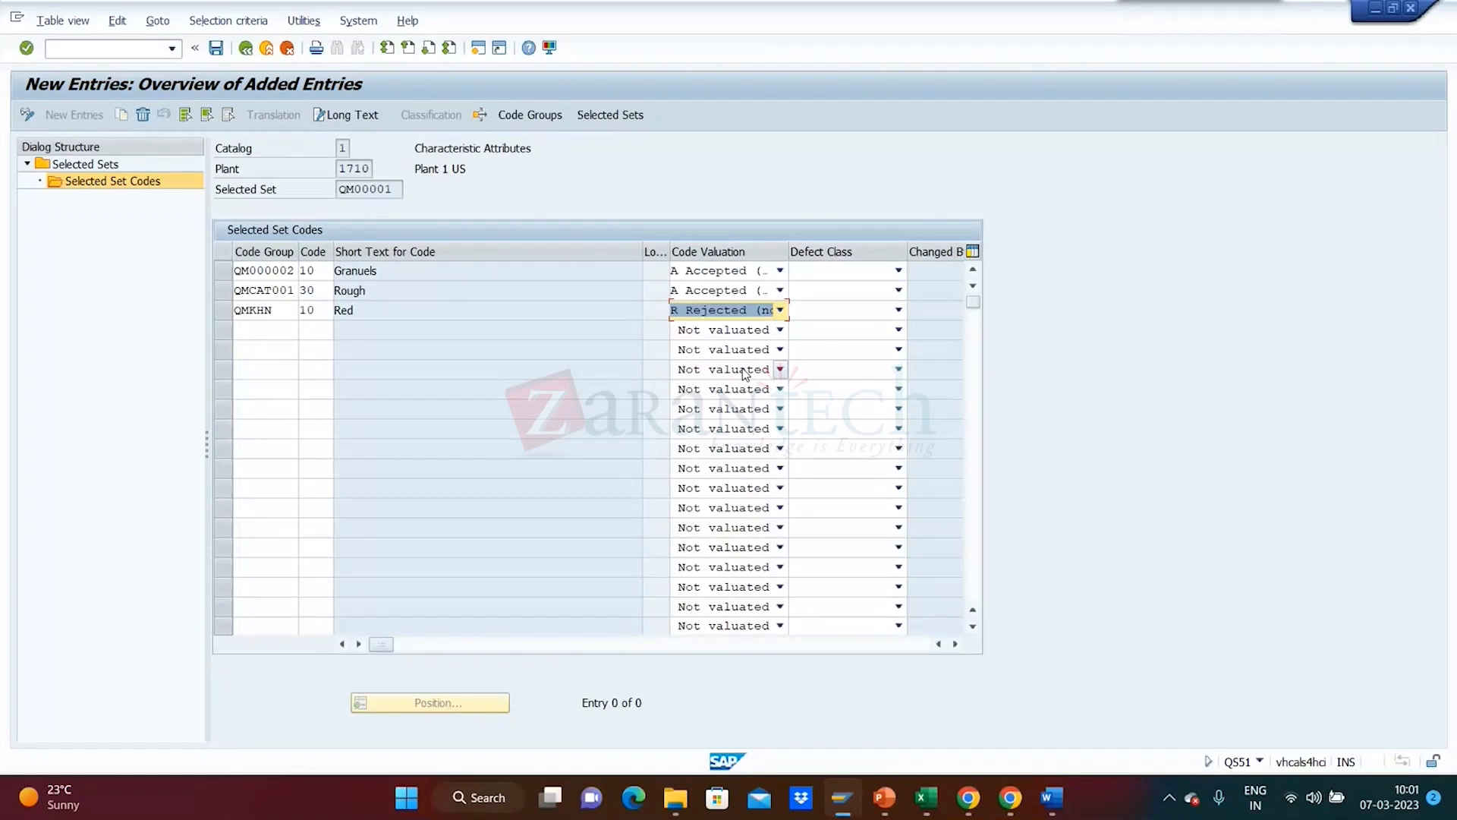
key("alt+Tab")
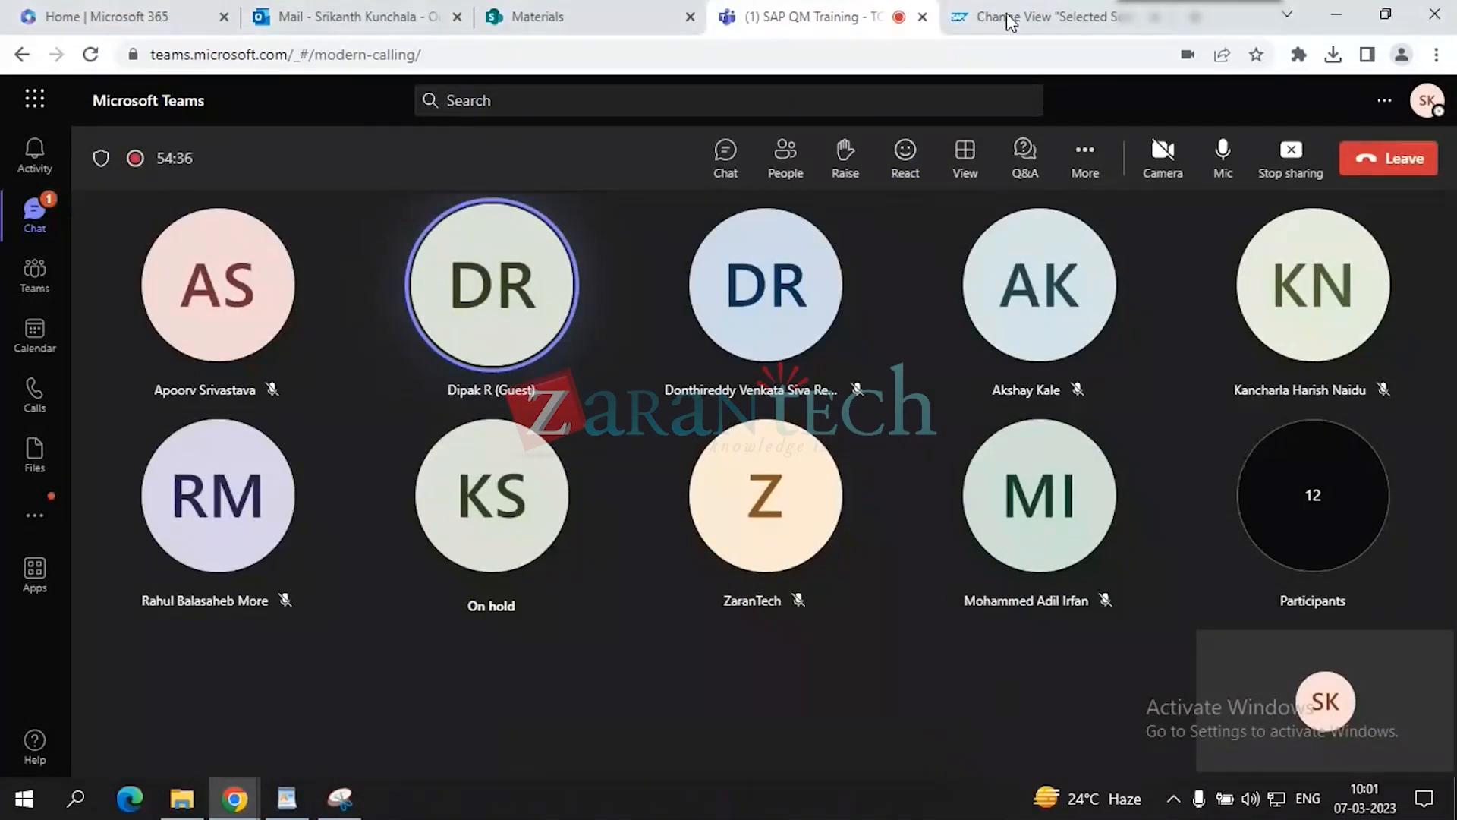
- In SAP WebGUI, run QS51 - Edit with /n and start creating selected set TEST 225
left_click(1004, 18)
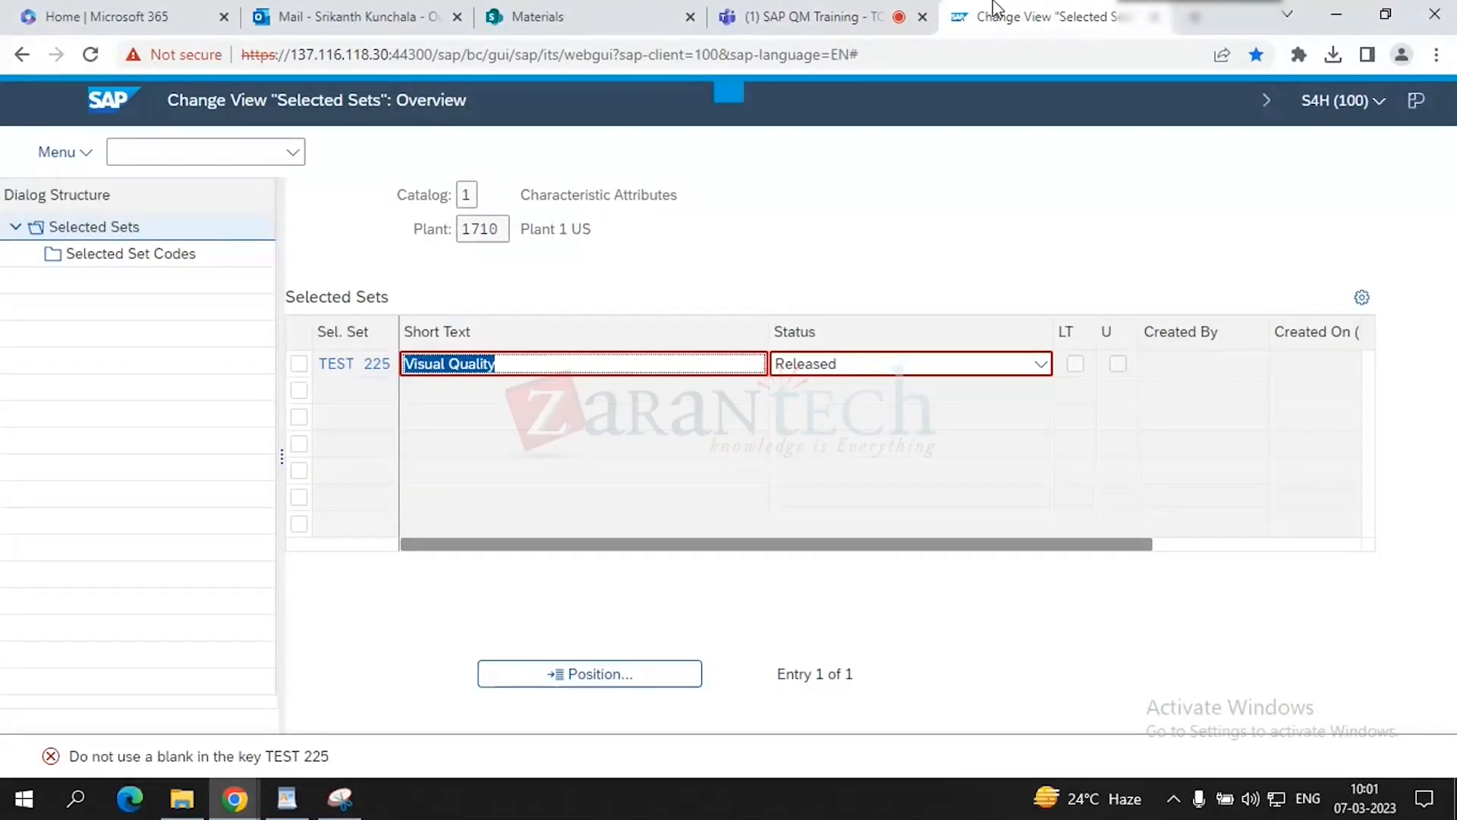
left_click(180, 154)
type("/n")
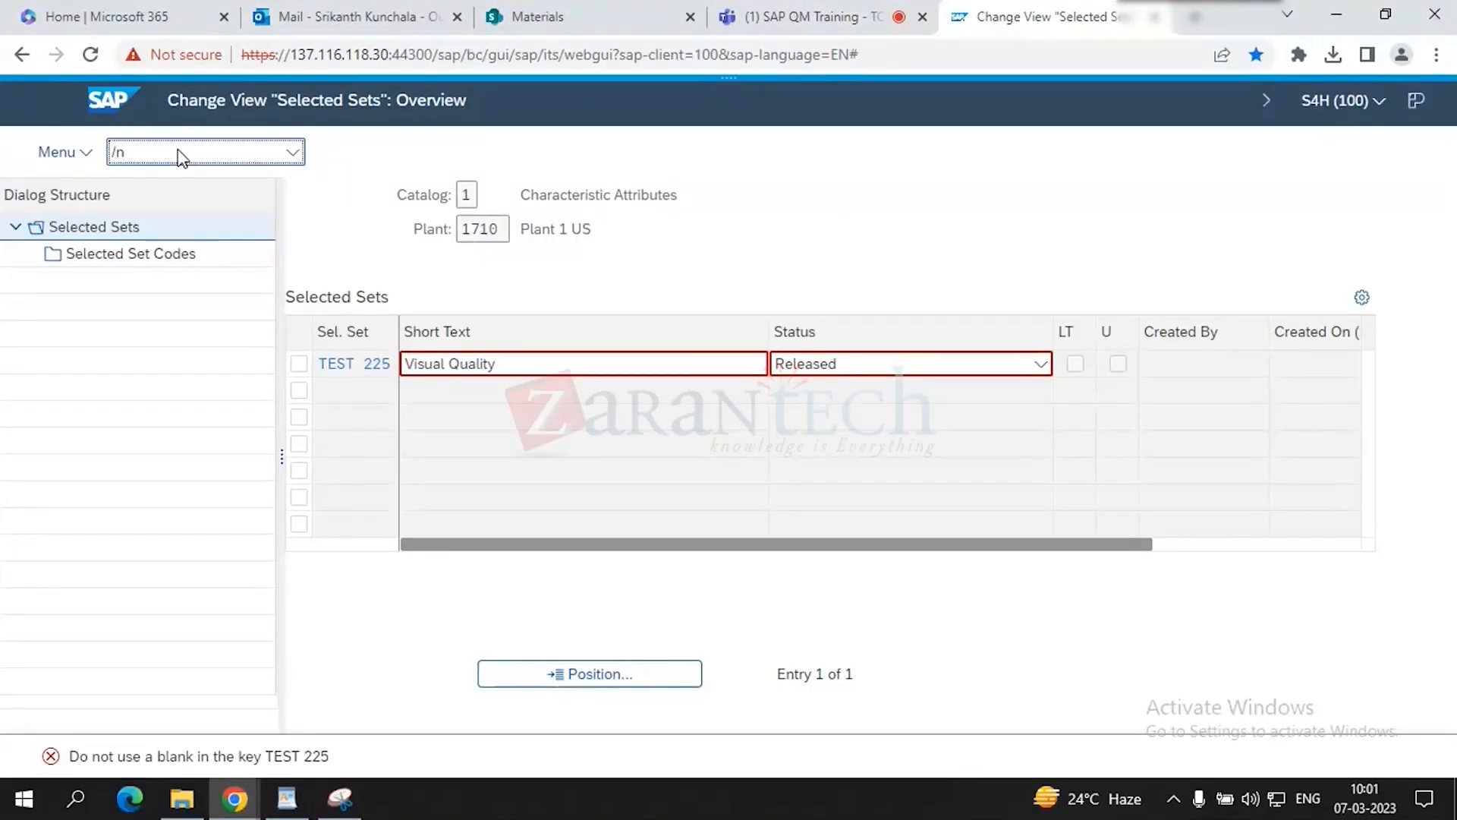
key("Return")
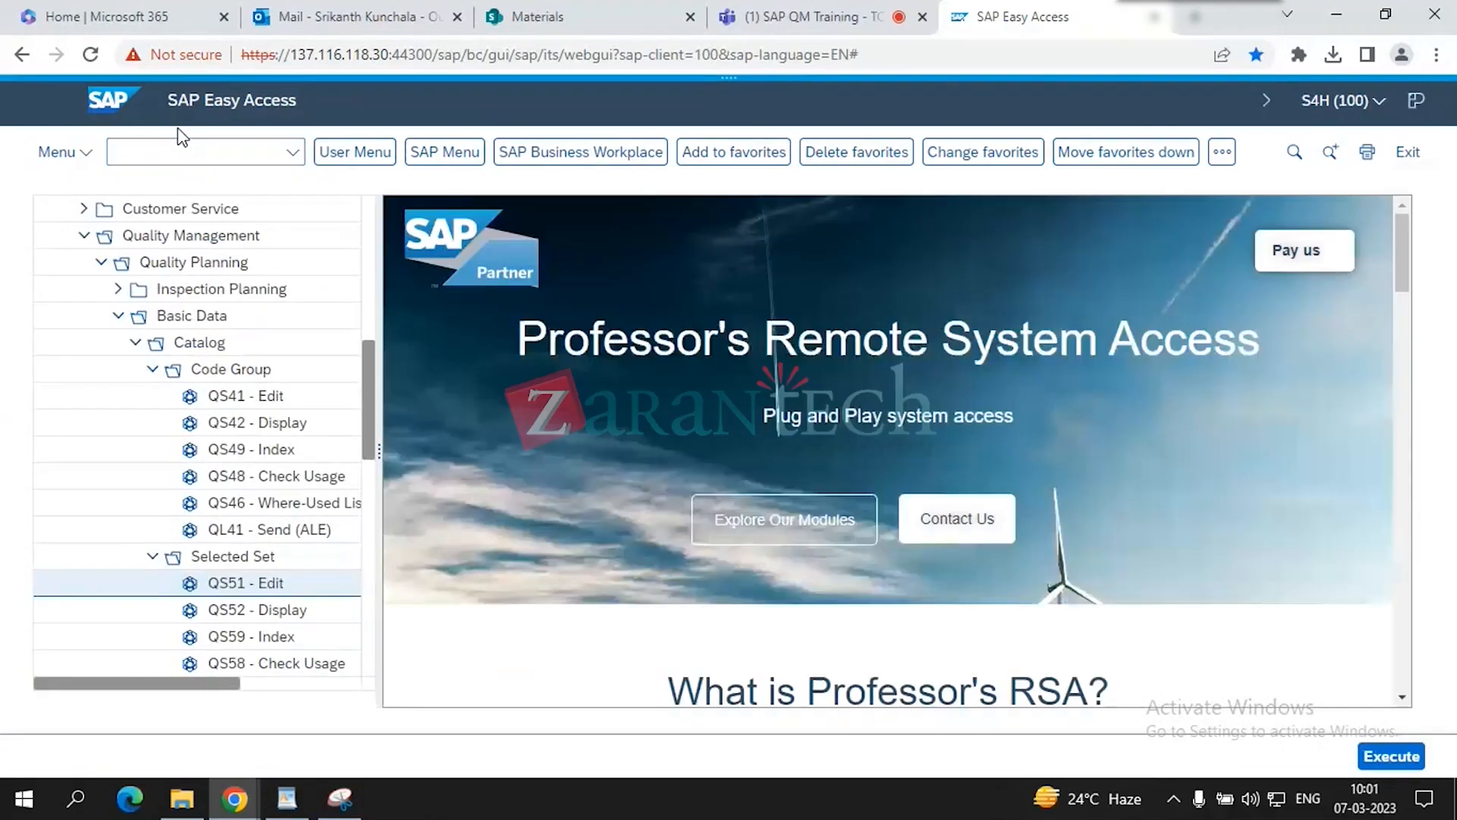
double_click(255, 586)
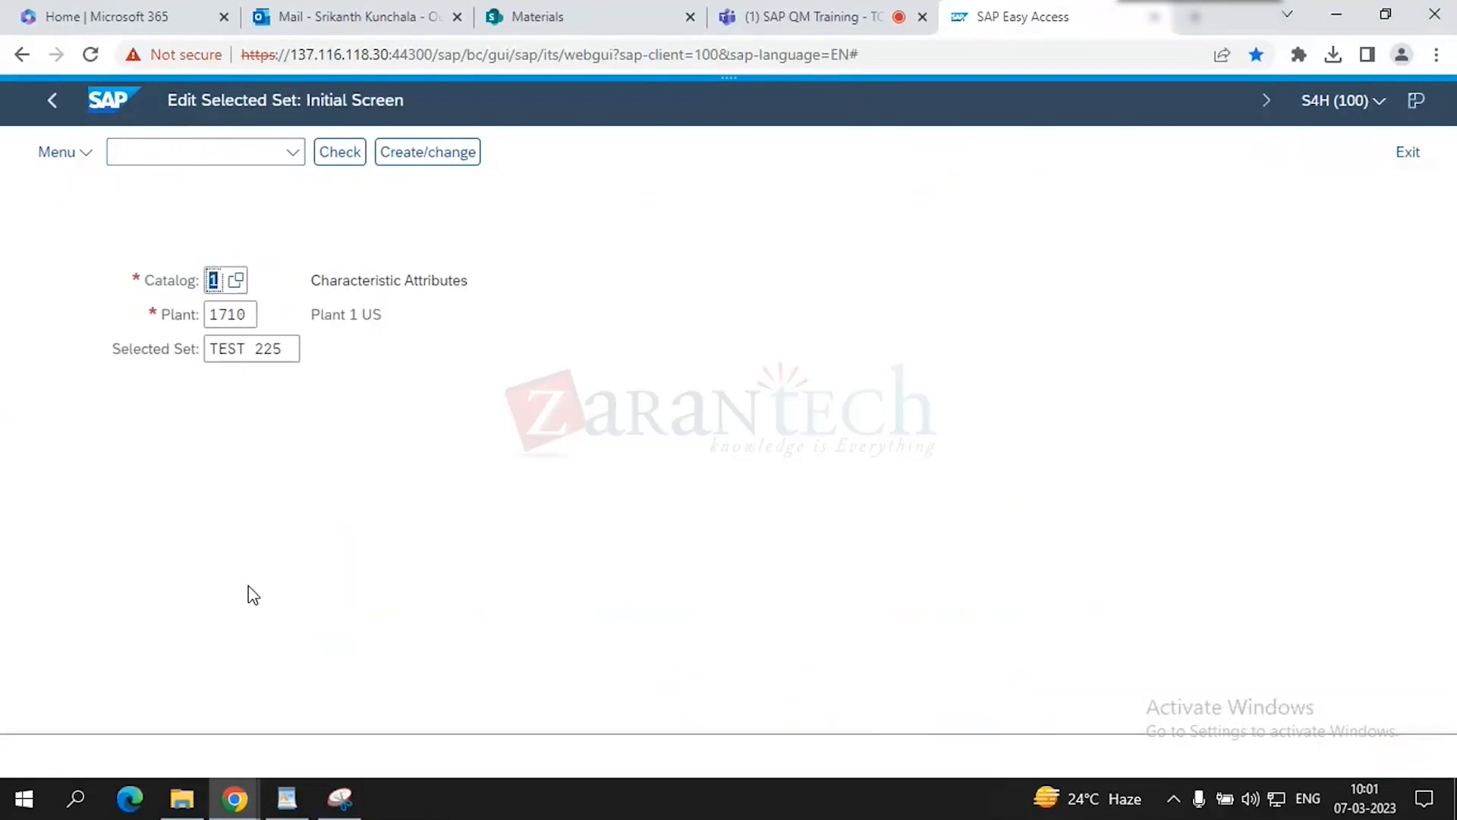
left_click(286, 348)
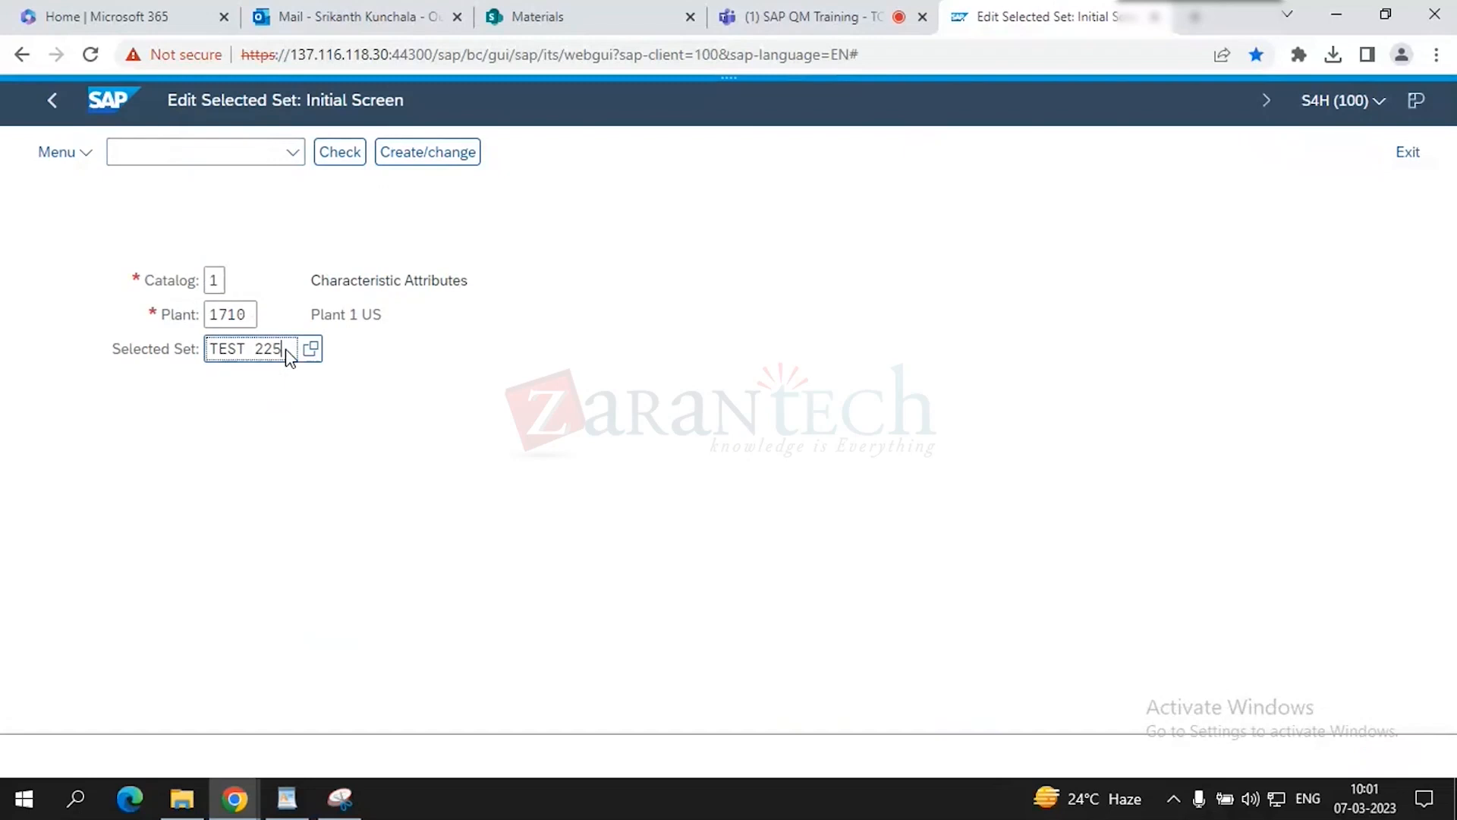
key("Return")
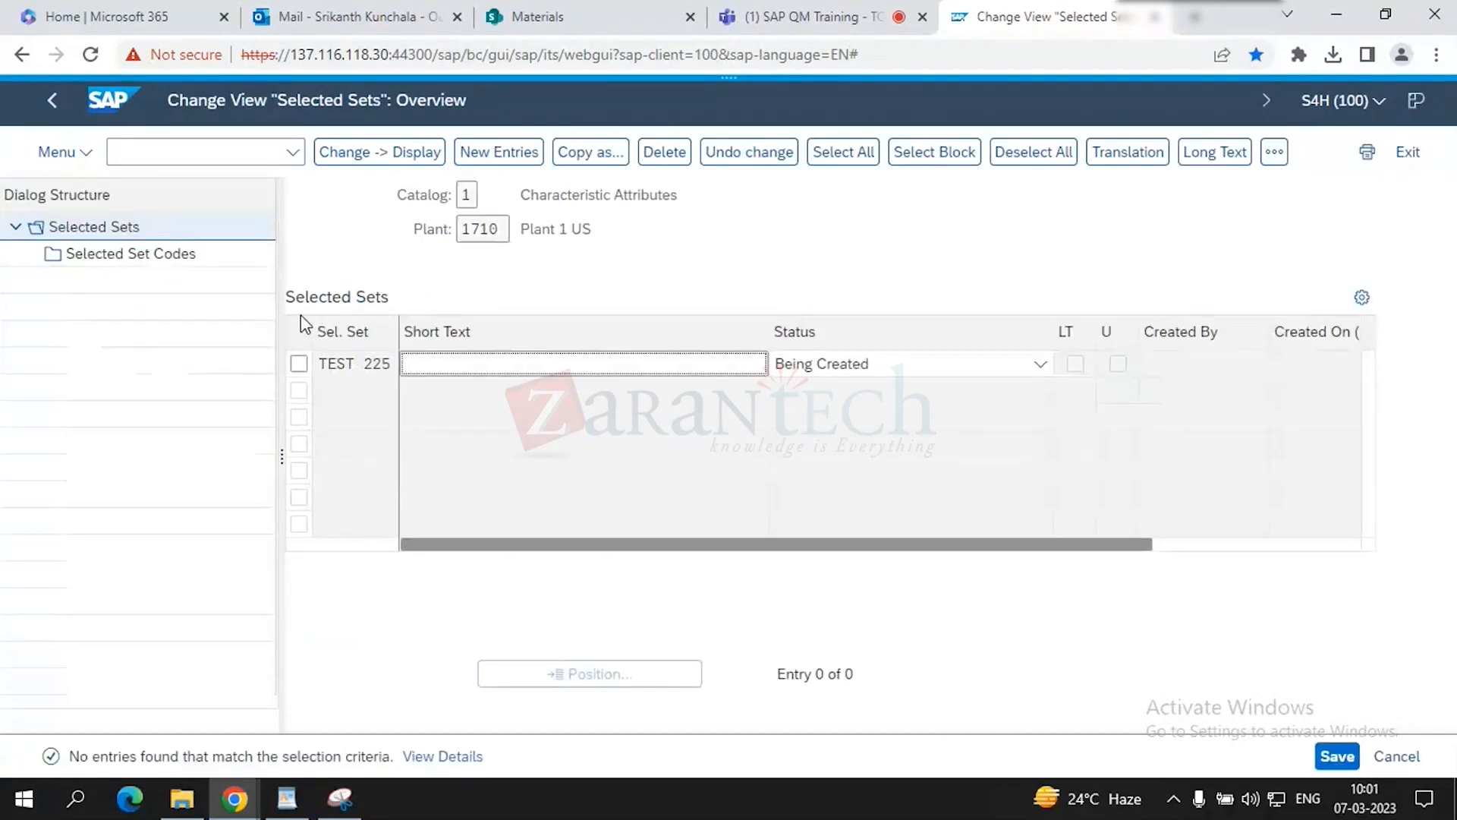
- Give TEST 225 short text 'Visual Quality inspection' and status Released, then confirm
type("vi")
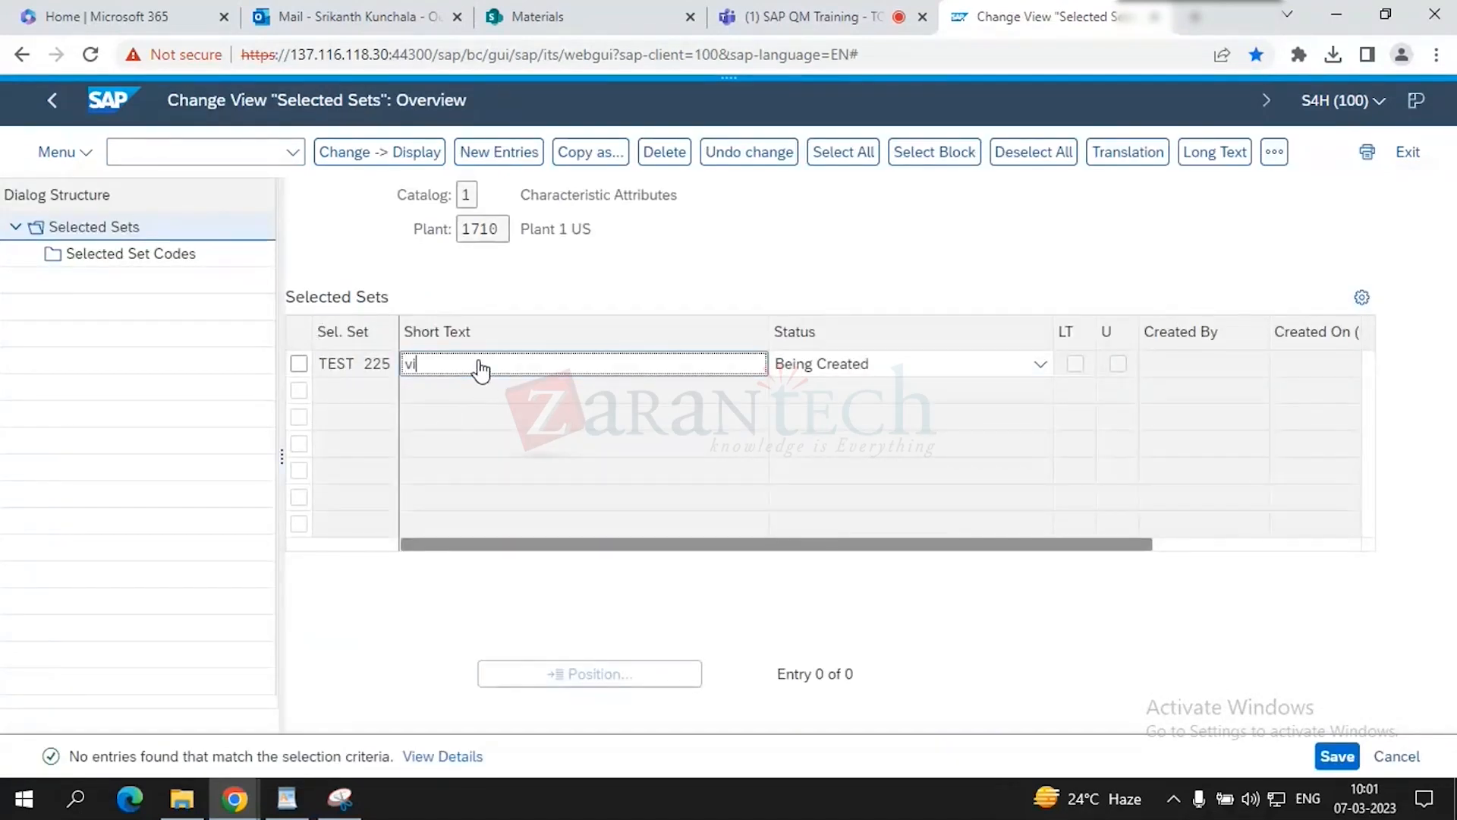
type("sual Quality insp")
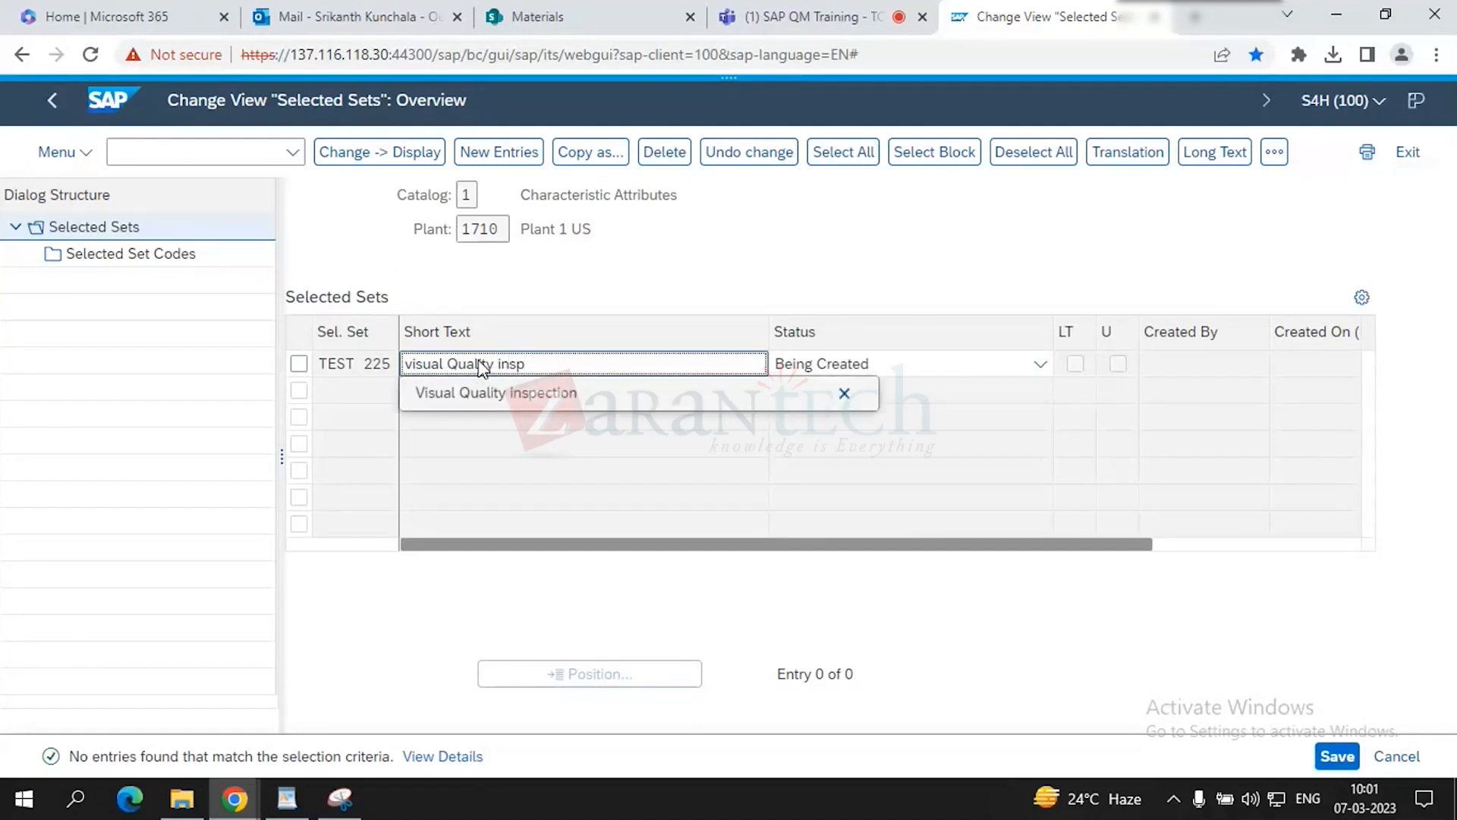
left_click(524, 395)
left_click(885, 369)
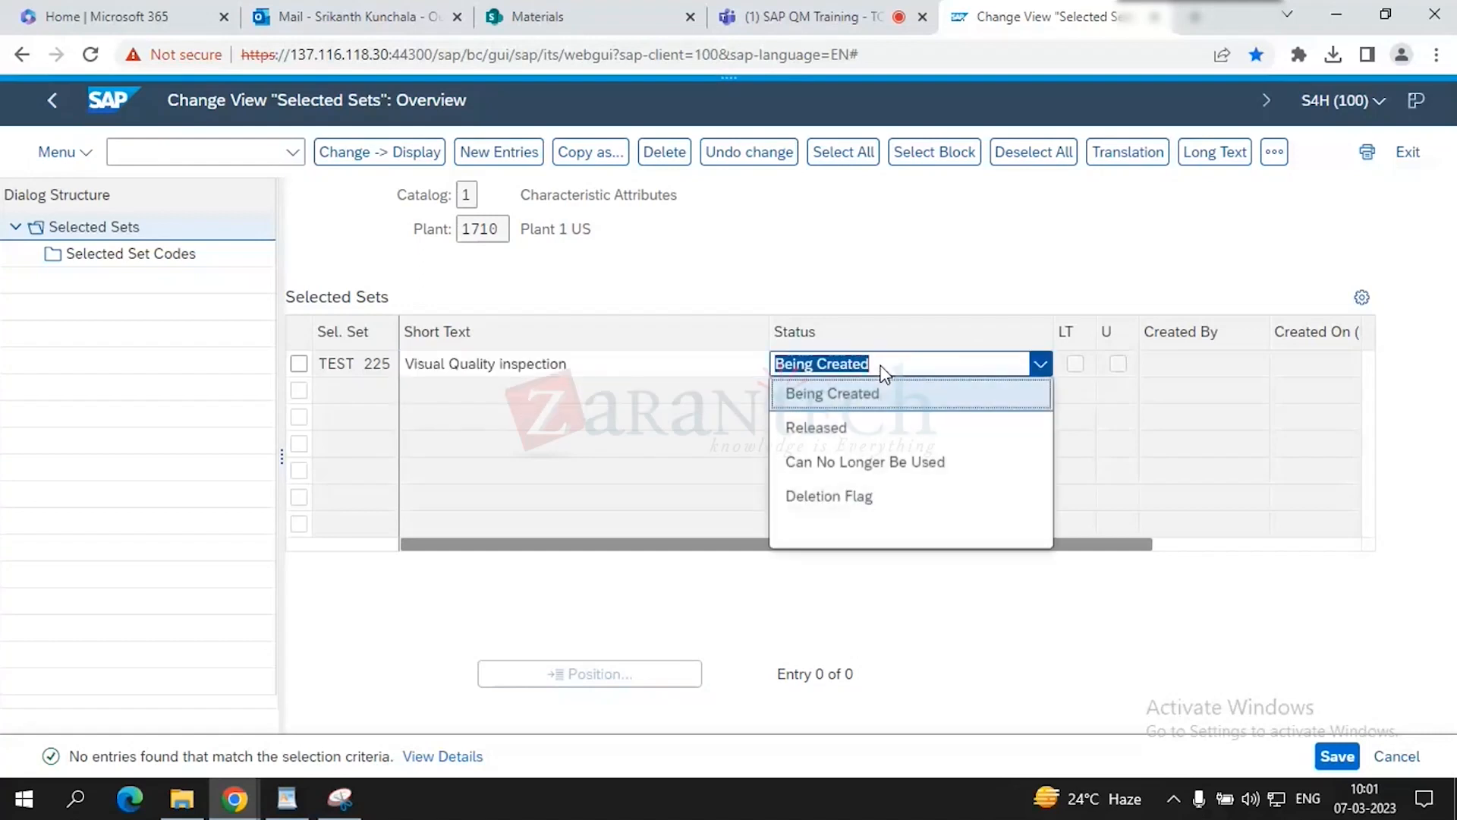
left_click(863, 422)
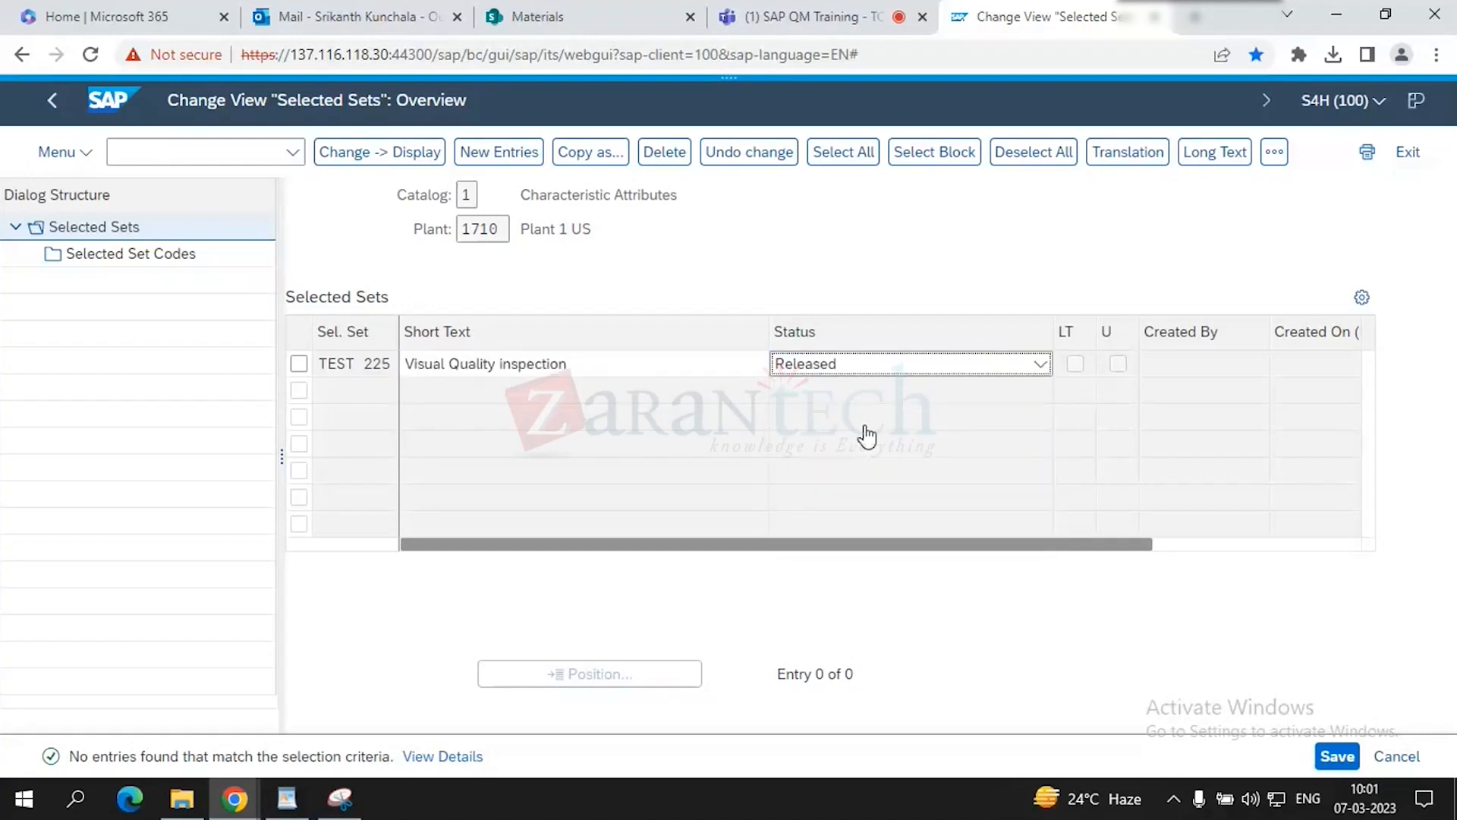
key("Return")
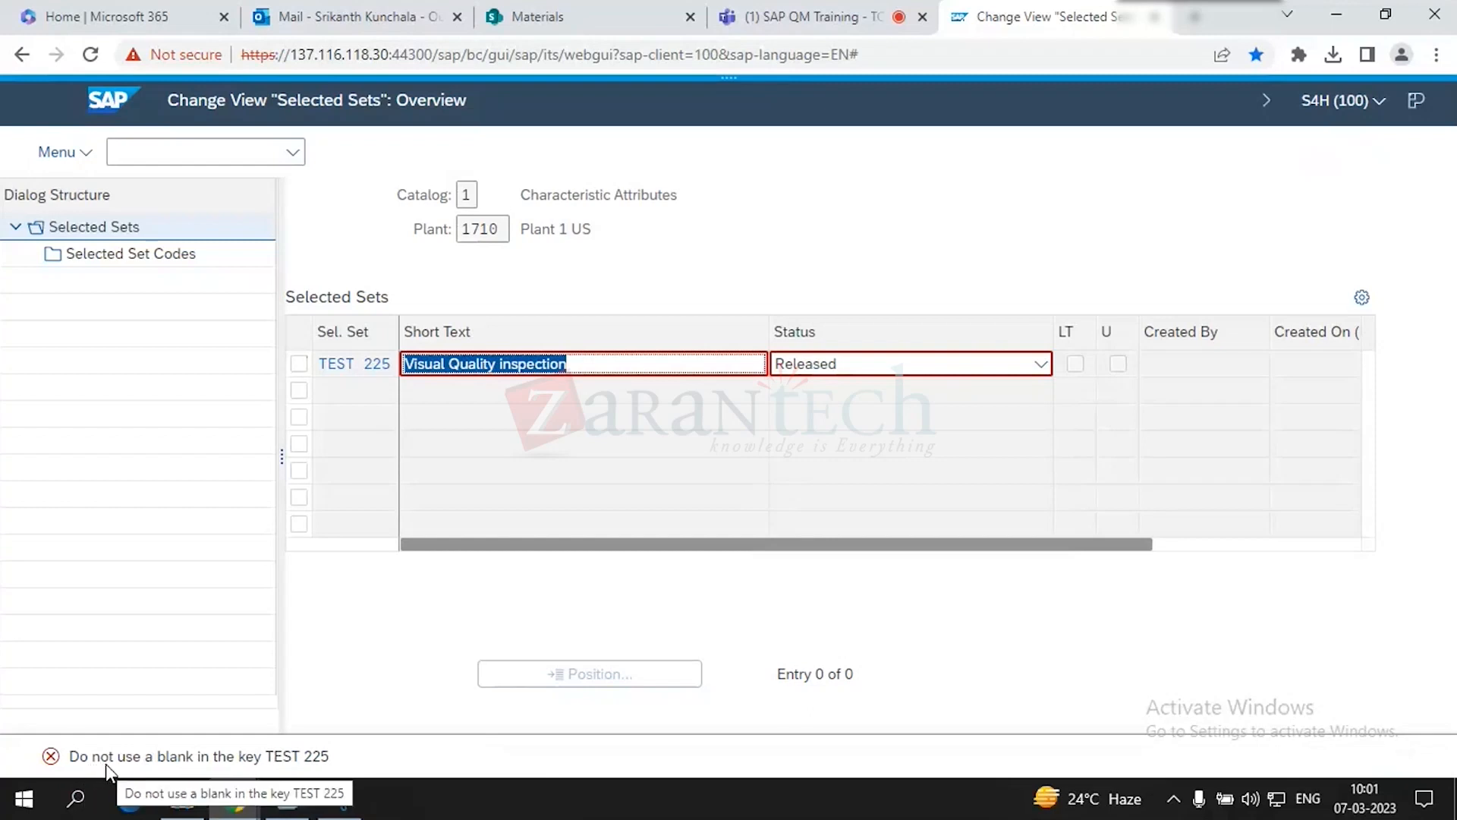
- Review the error that rejects TEST 225 for the blank in its key
left_click(308, 370)
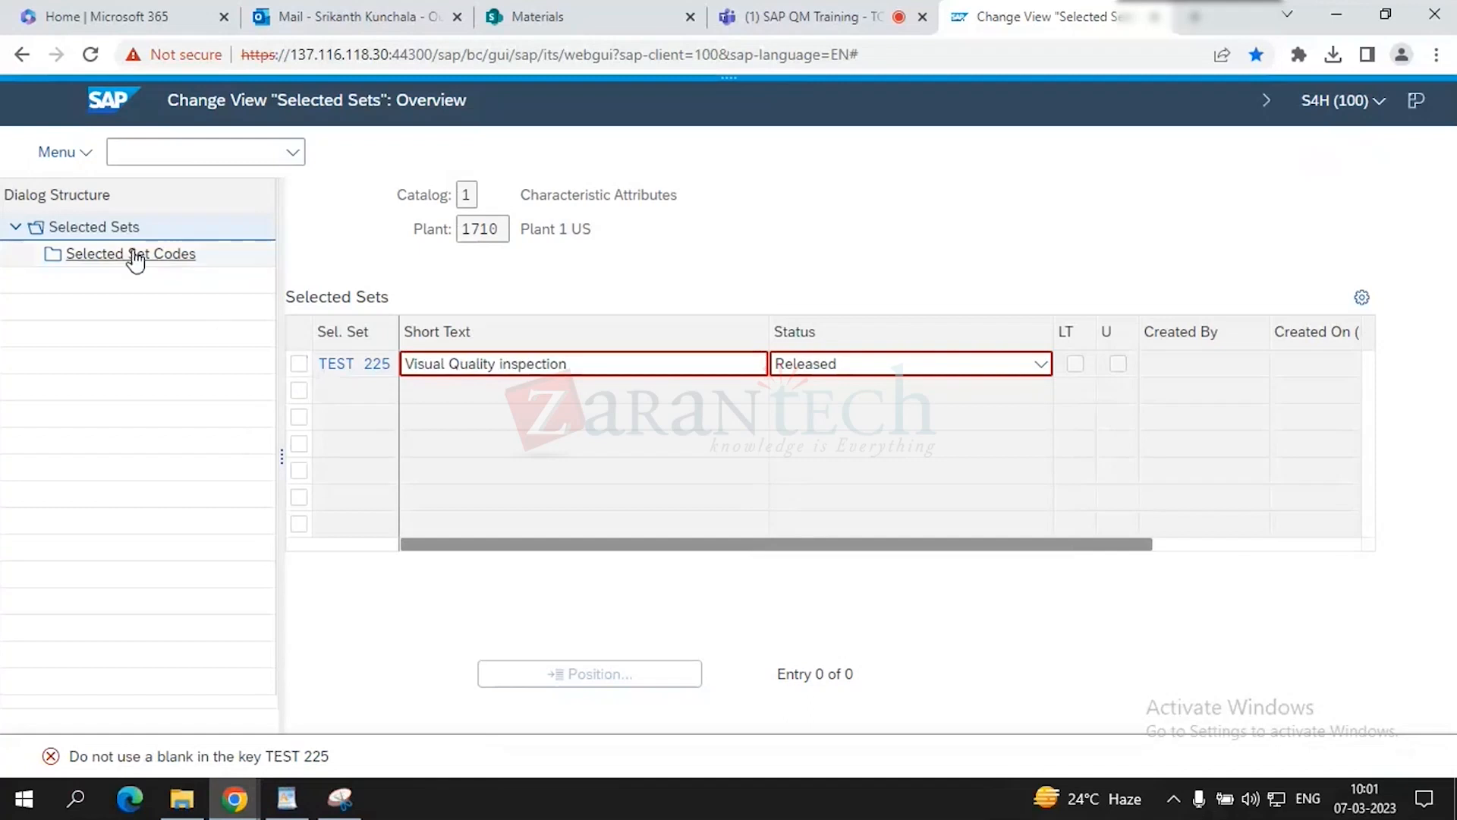
double_click(185, 755)
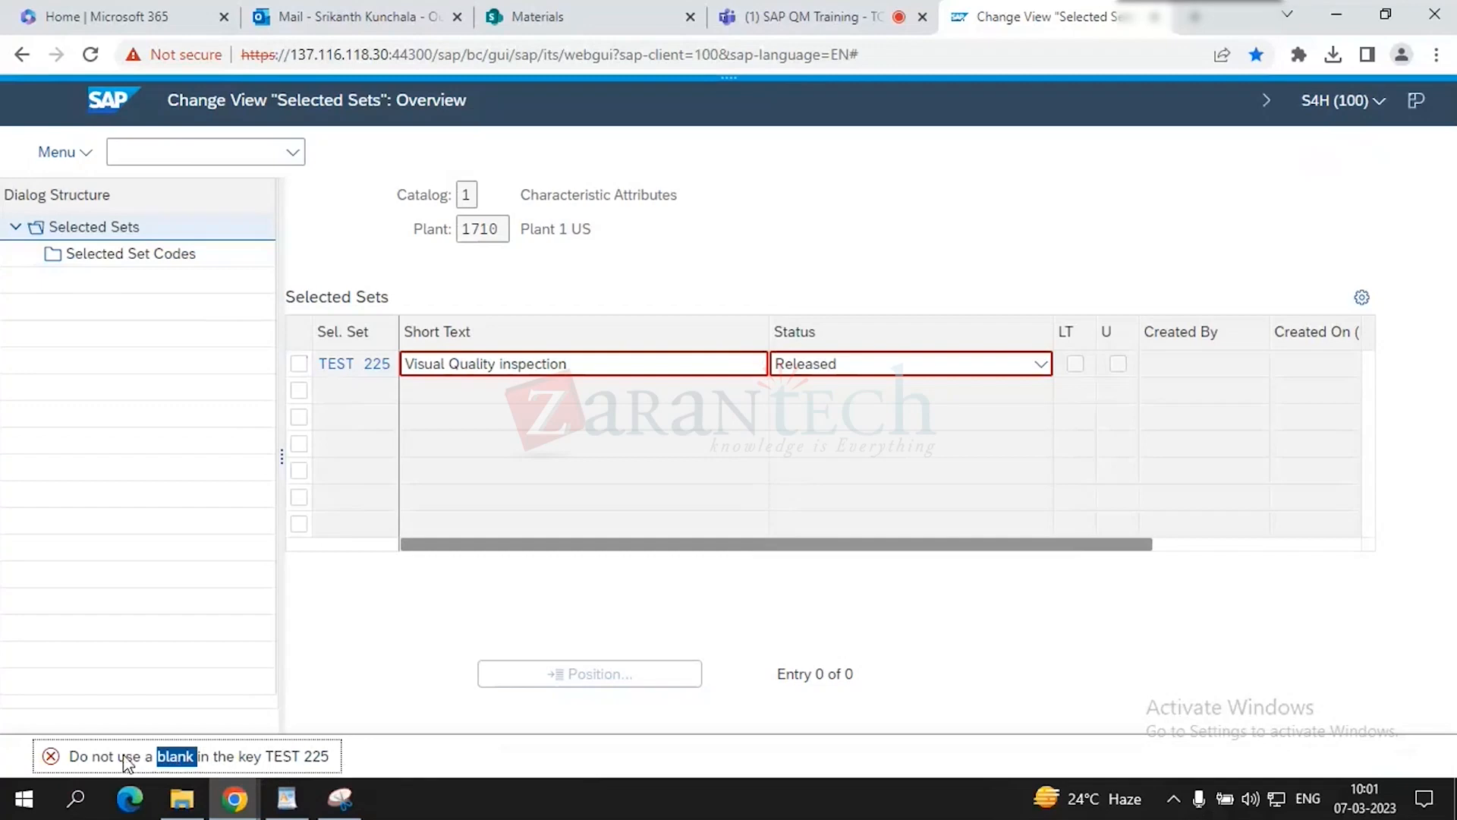
left_click(48, 759)
left_click(627, 380)
left_click(627, 378)
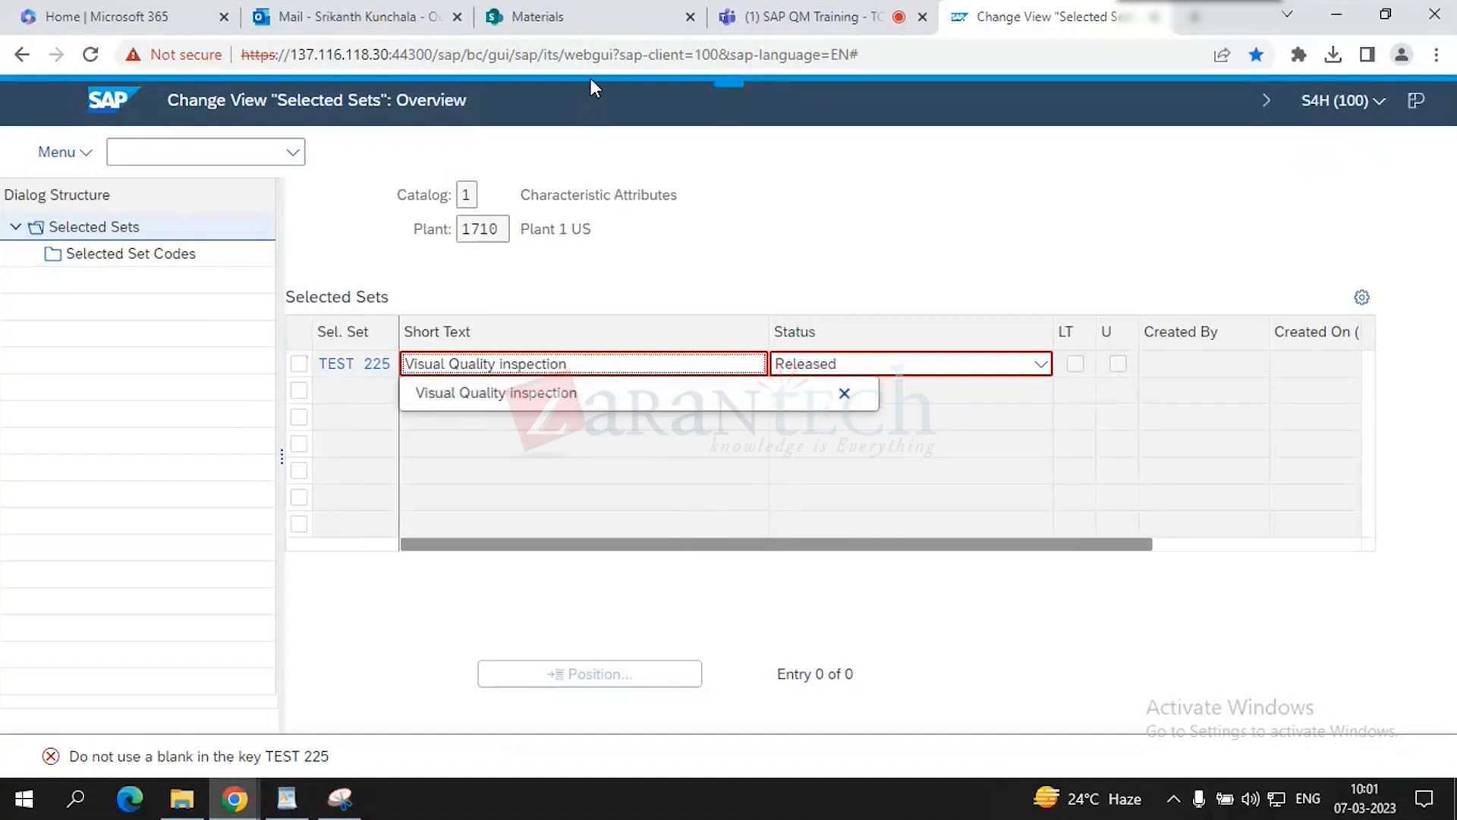
- Reopen QS51 - Edit and create the selected set as TEST225, without the blank
left_click(199, 156)
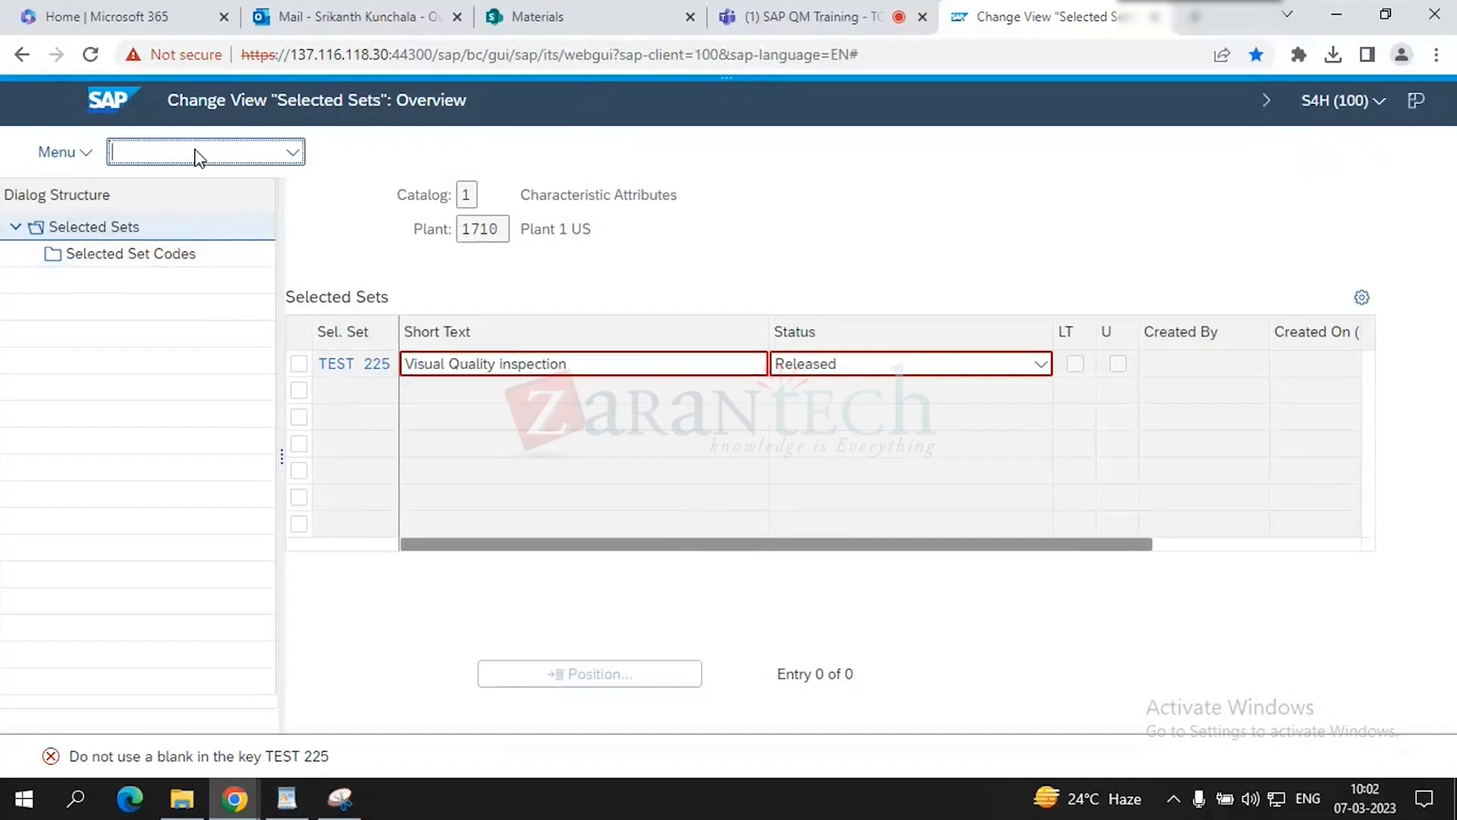
type("/n")
key("Return")
double_click(263, 589)
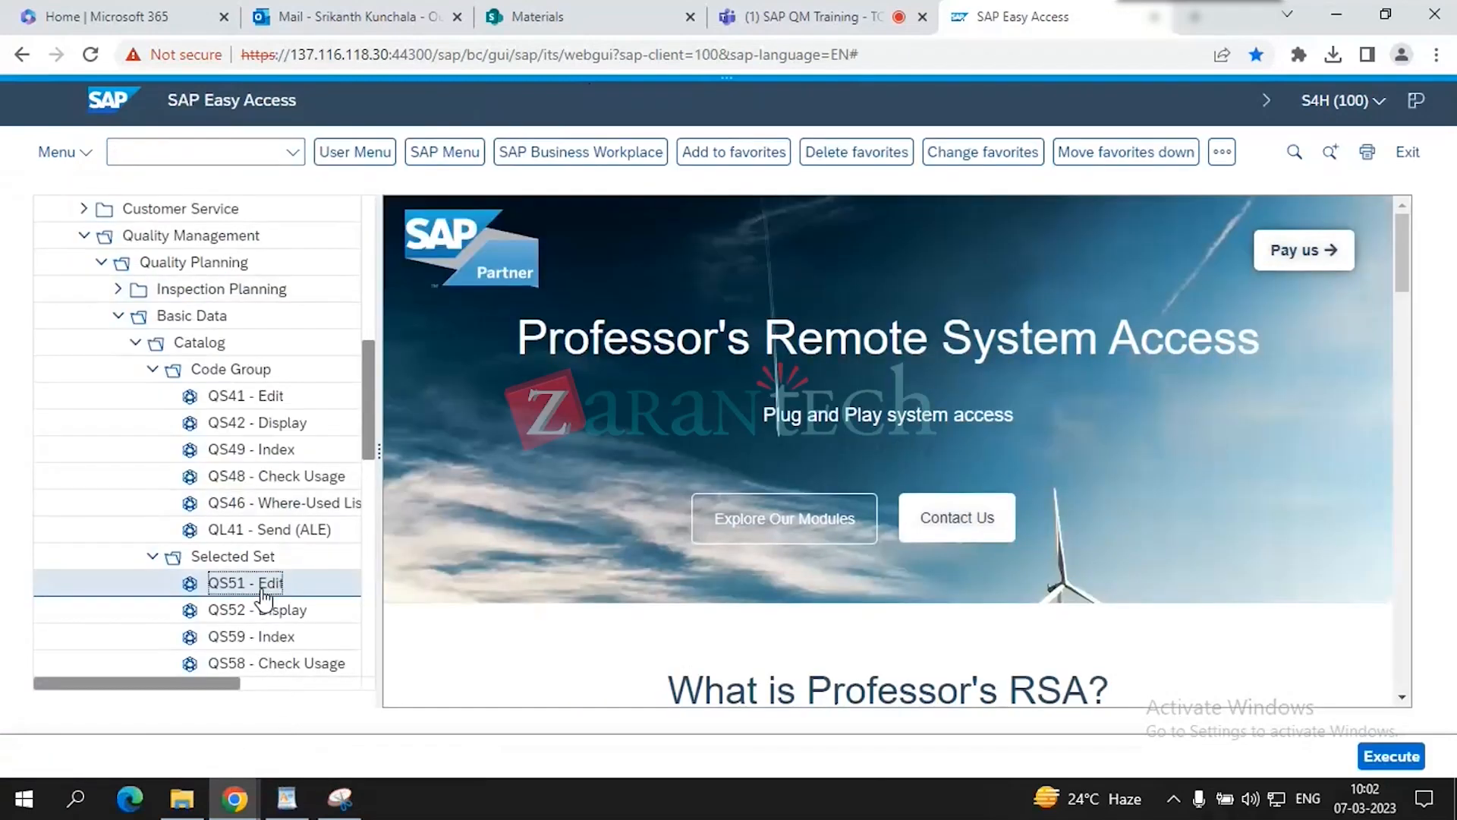
left_click(256, 353)
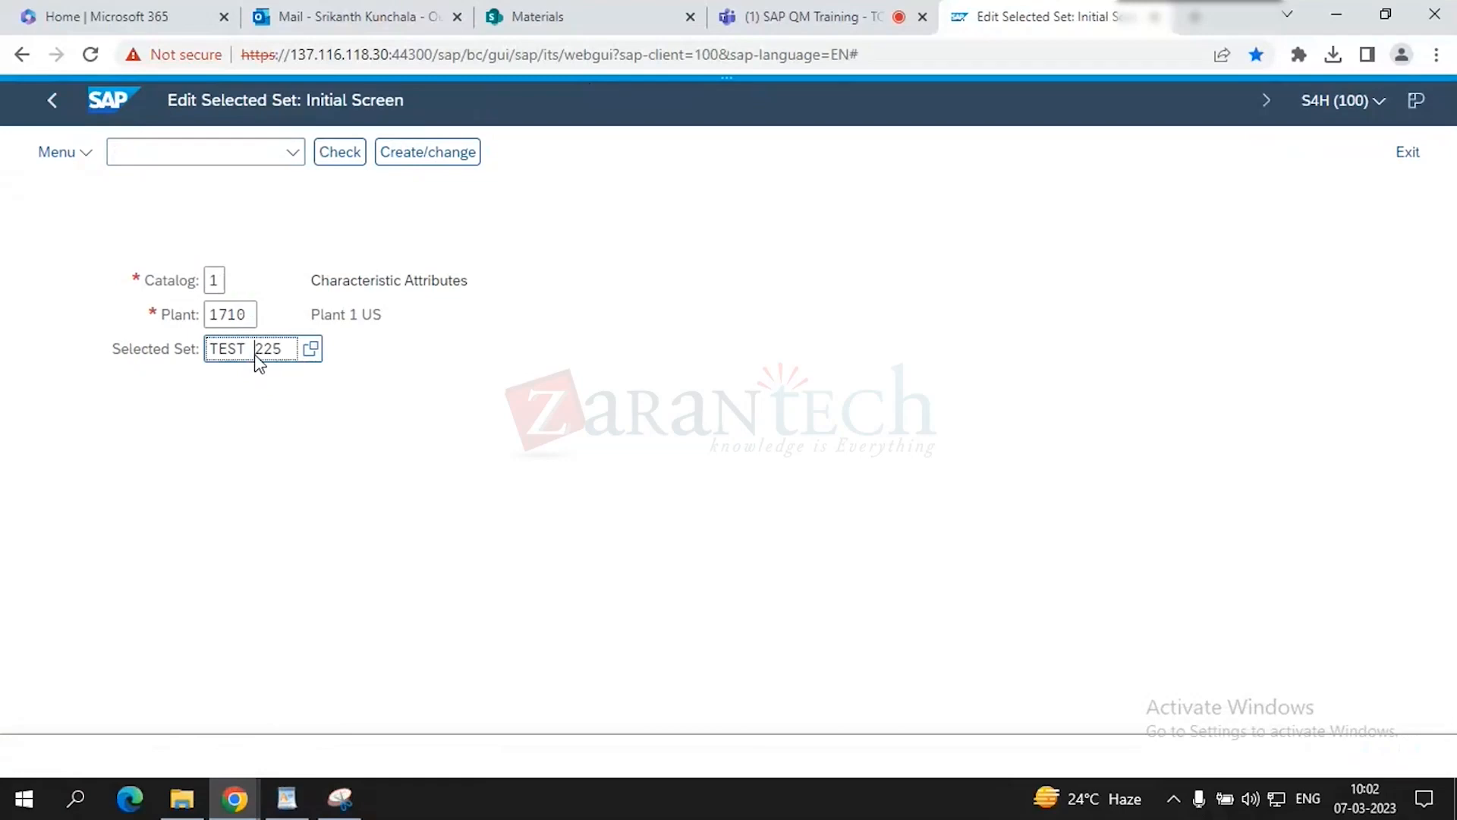
key("BackSpace")
key("Return")
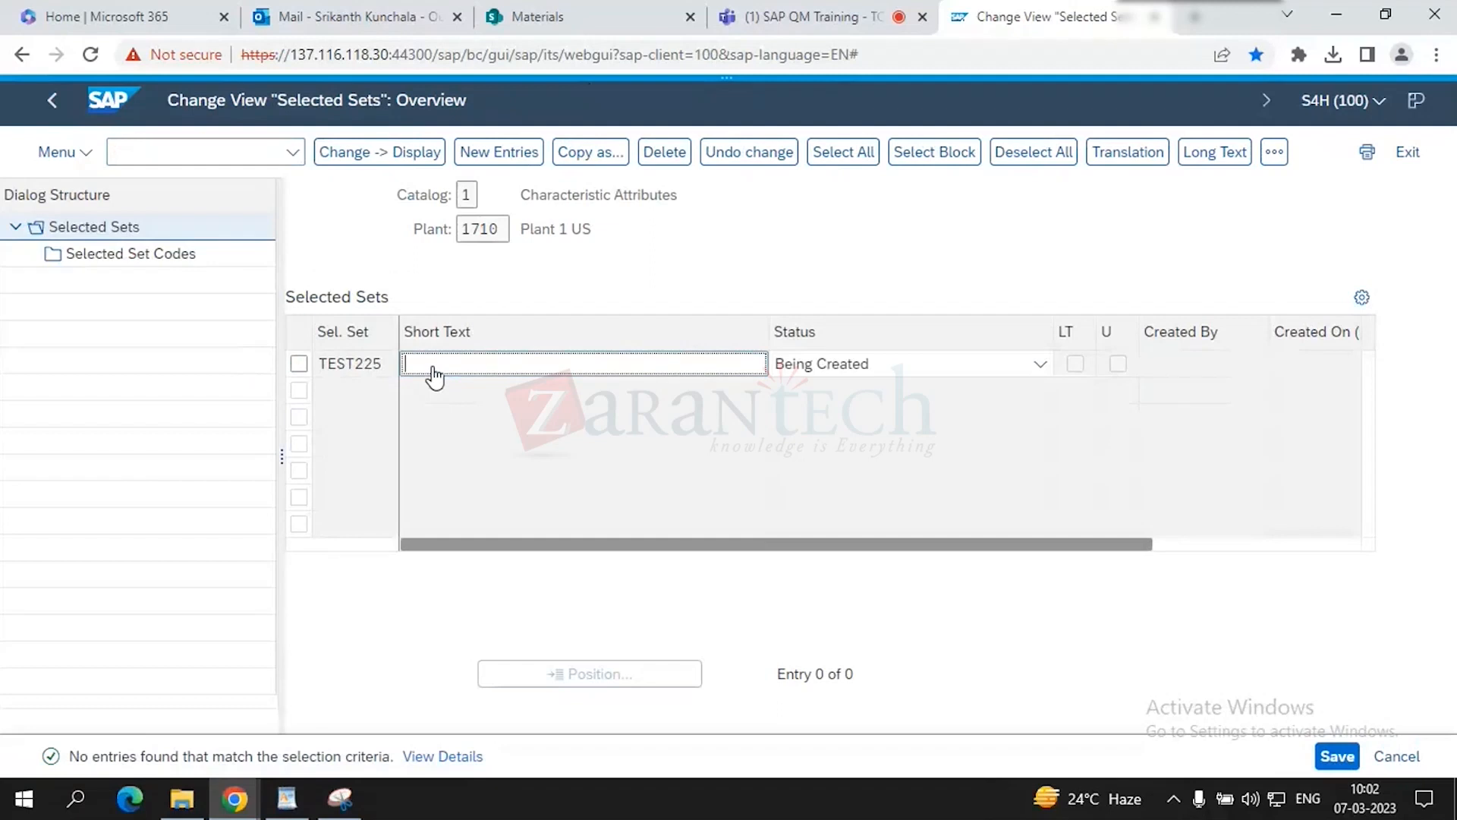
- Give TEST225 short text 'Visual Quality inspection' and status Released
type("vis")
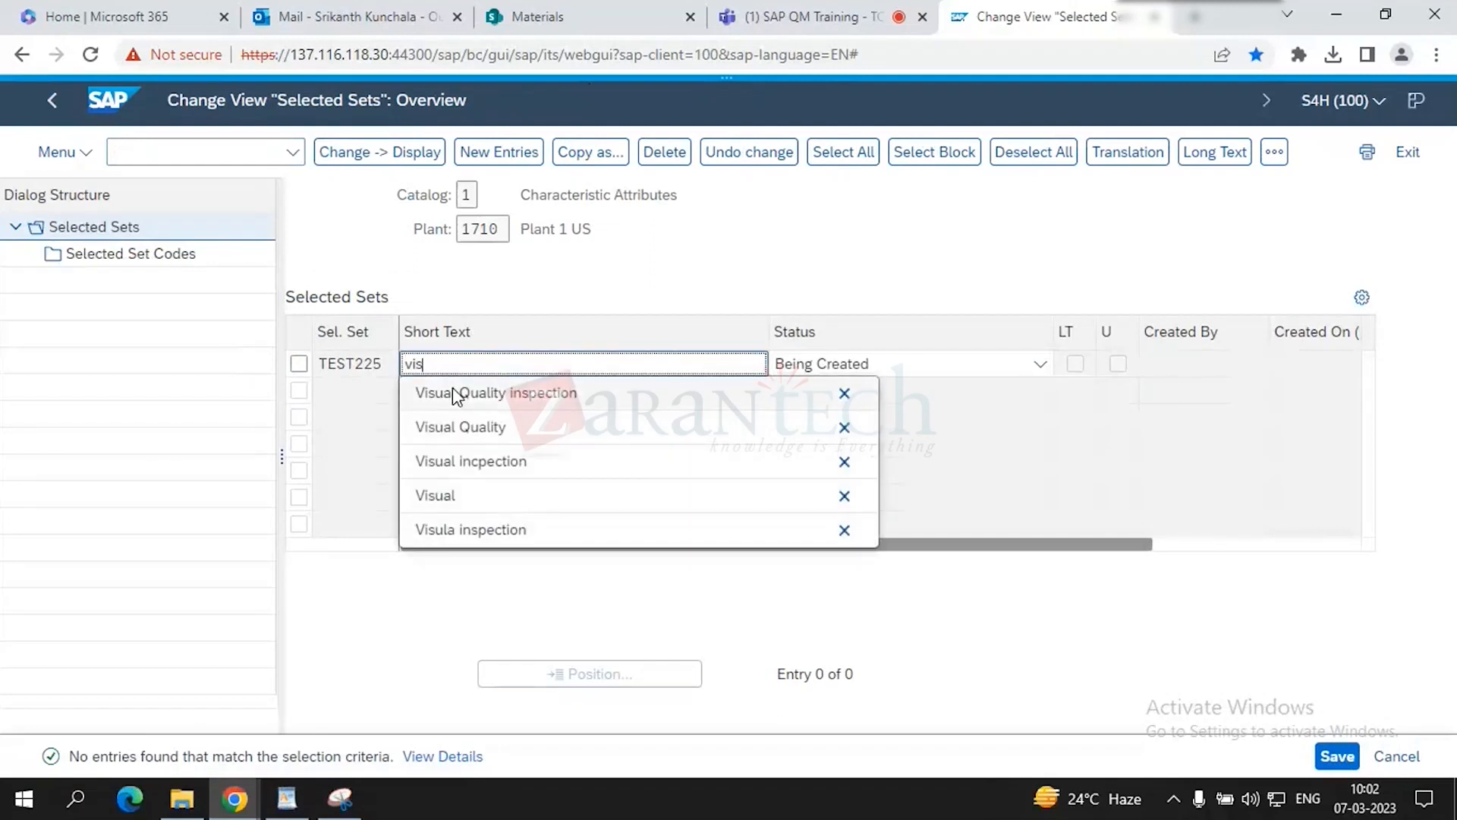
left_click(452, 393)
left_click(912, 363)
left_click(878, 386)
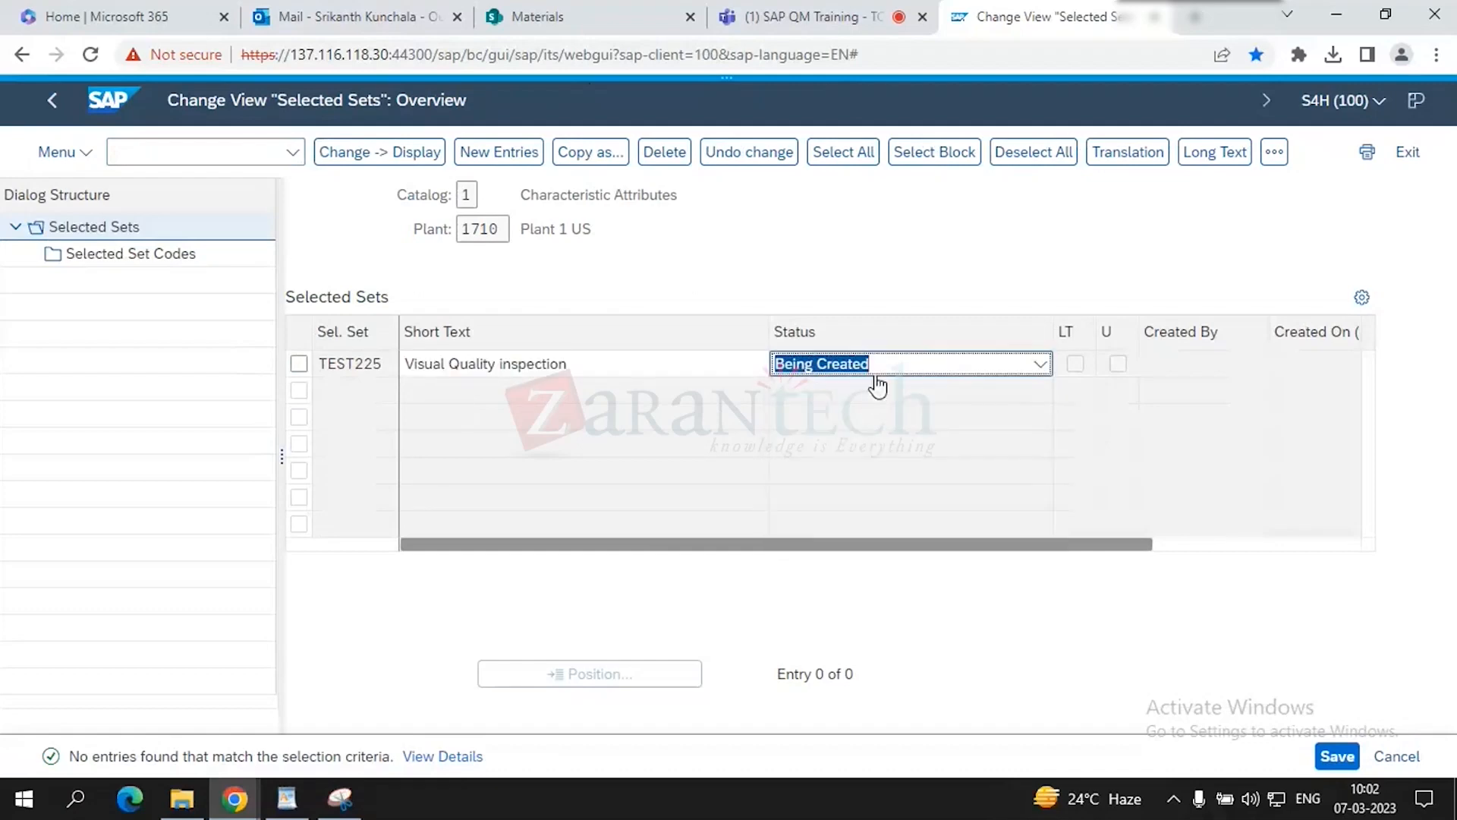
left_click(876, 366)
left_click(856, 426)
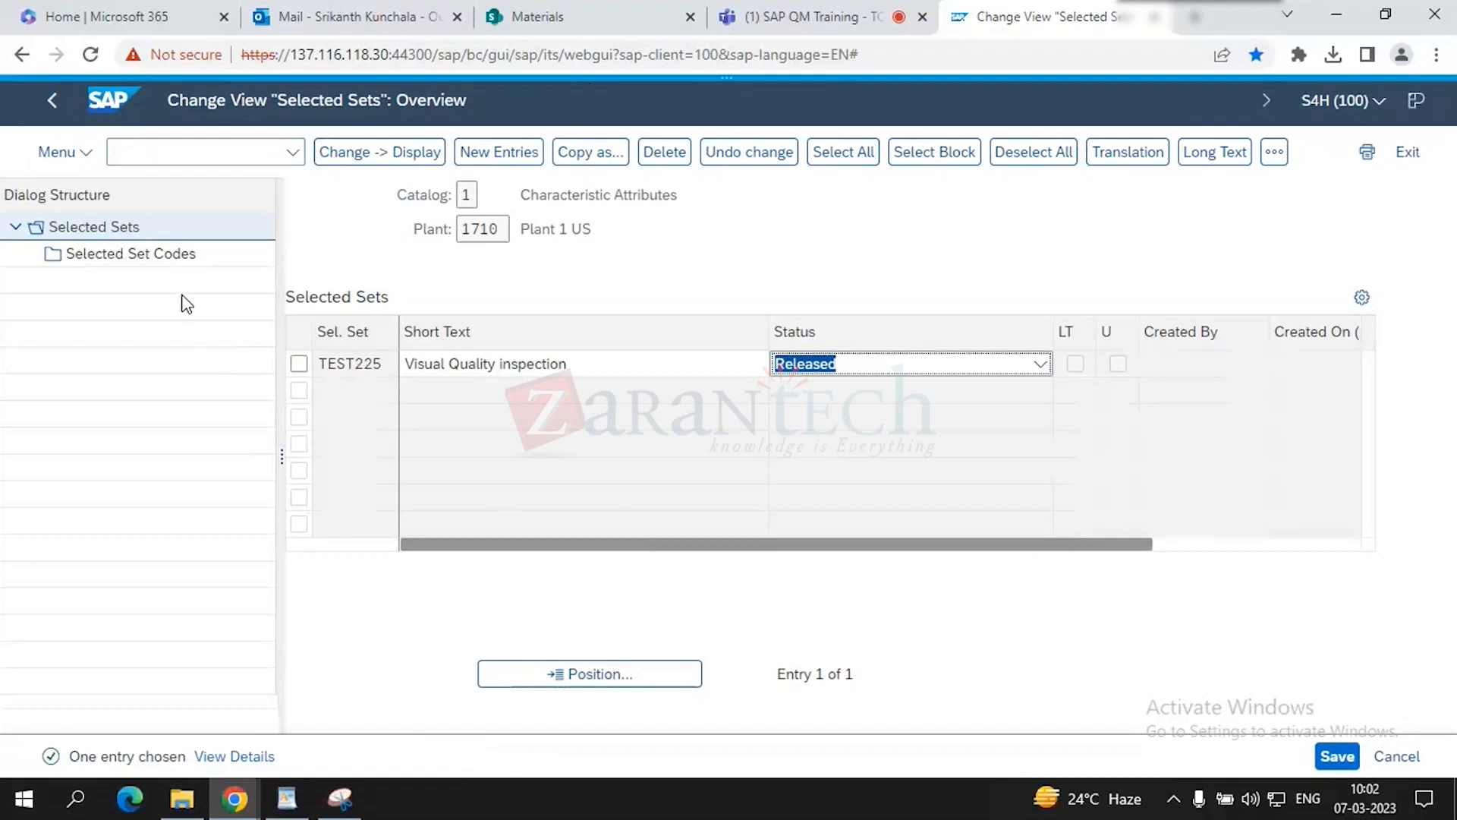
- Select the TEST225 row and open its Selected Set Codes list
left_click(299, 363)
left_click(76, 258)
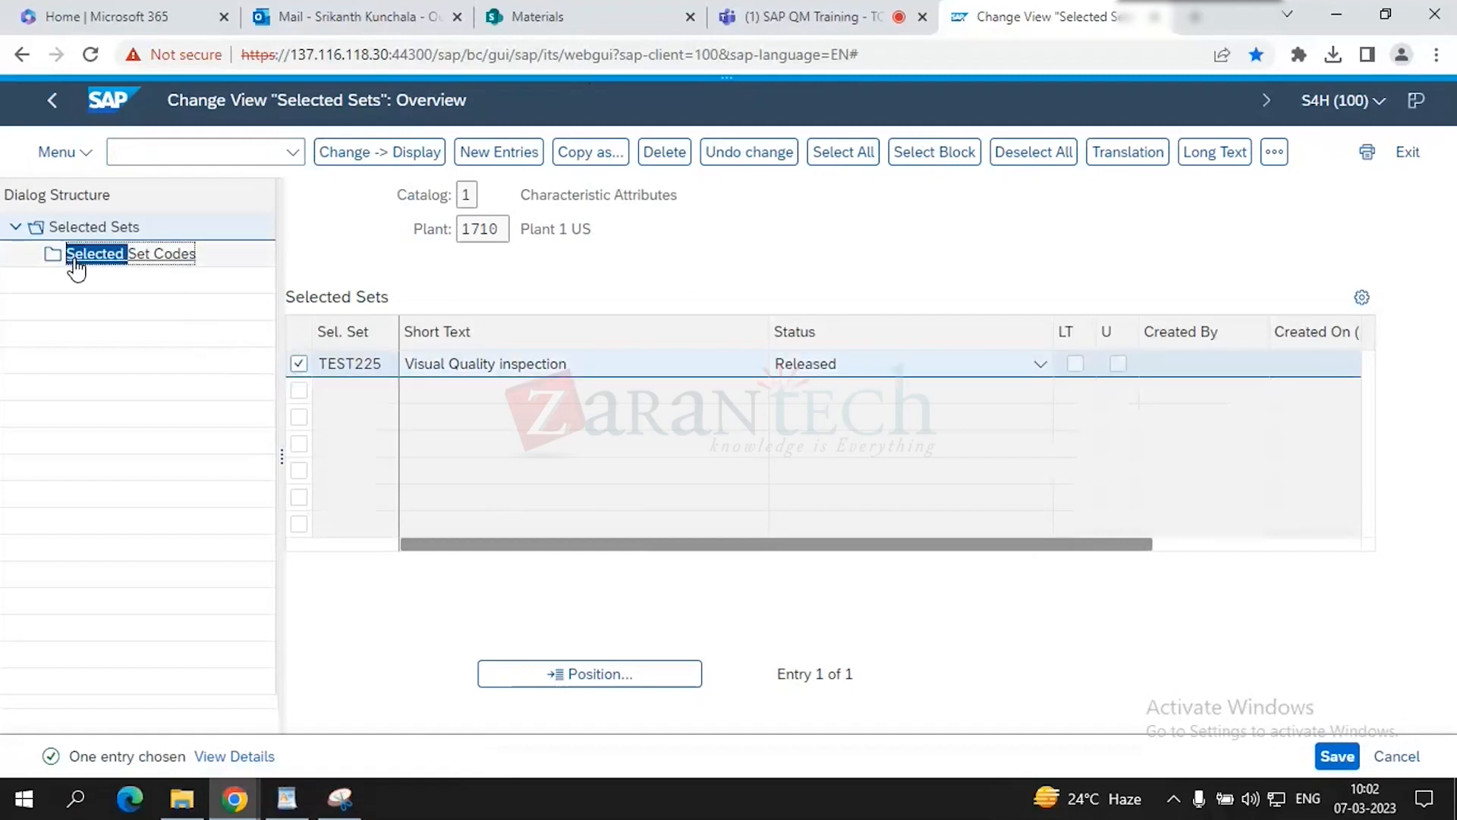
double_click(76, 258)
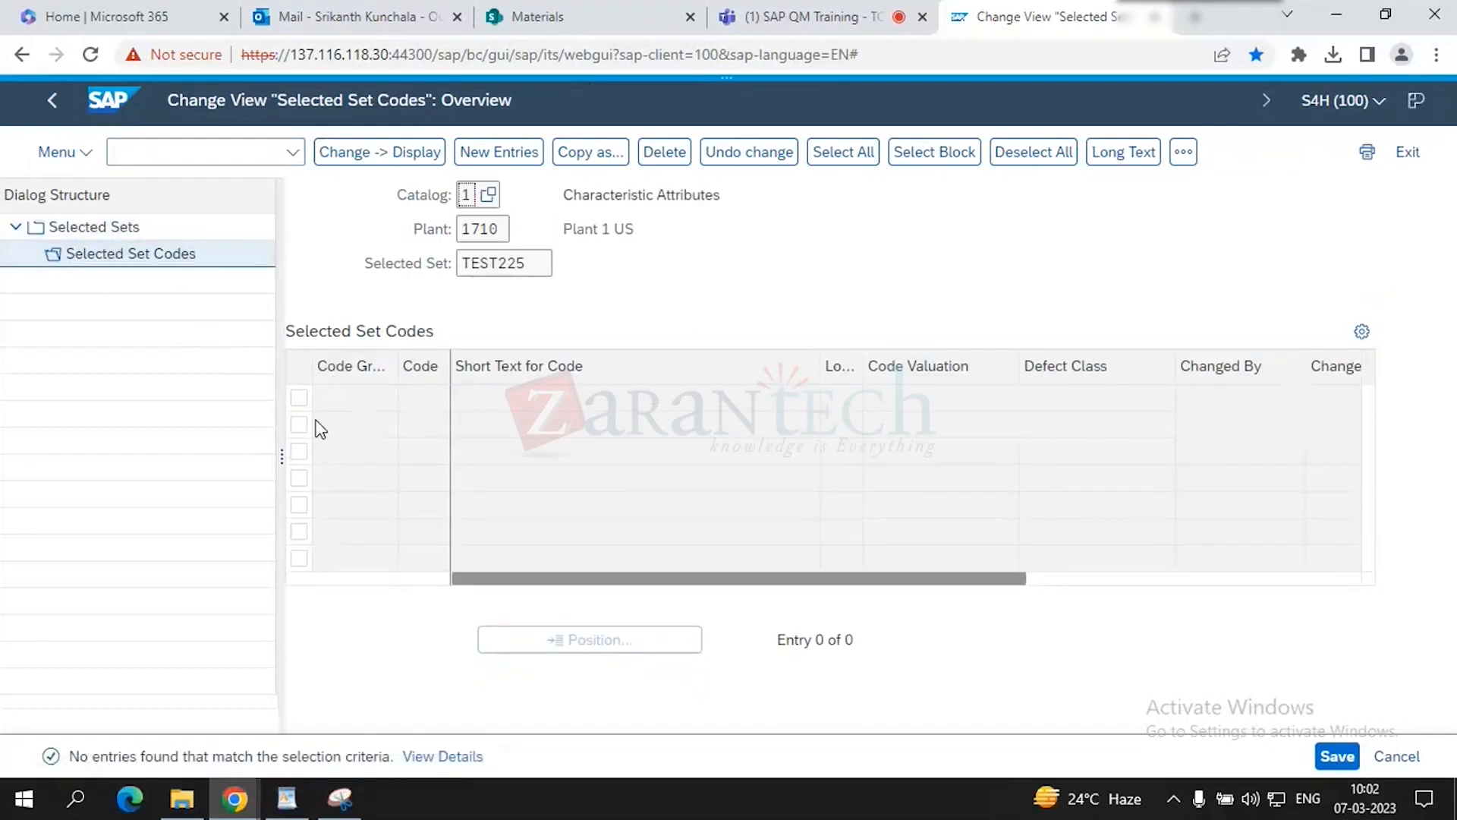
- Add a new code entry with code group 0010 in the first row
left_click(499, 152)
left_click(366, 401)
type("00")
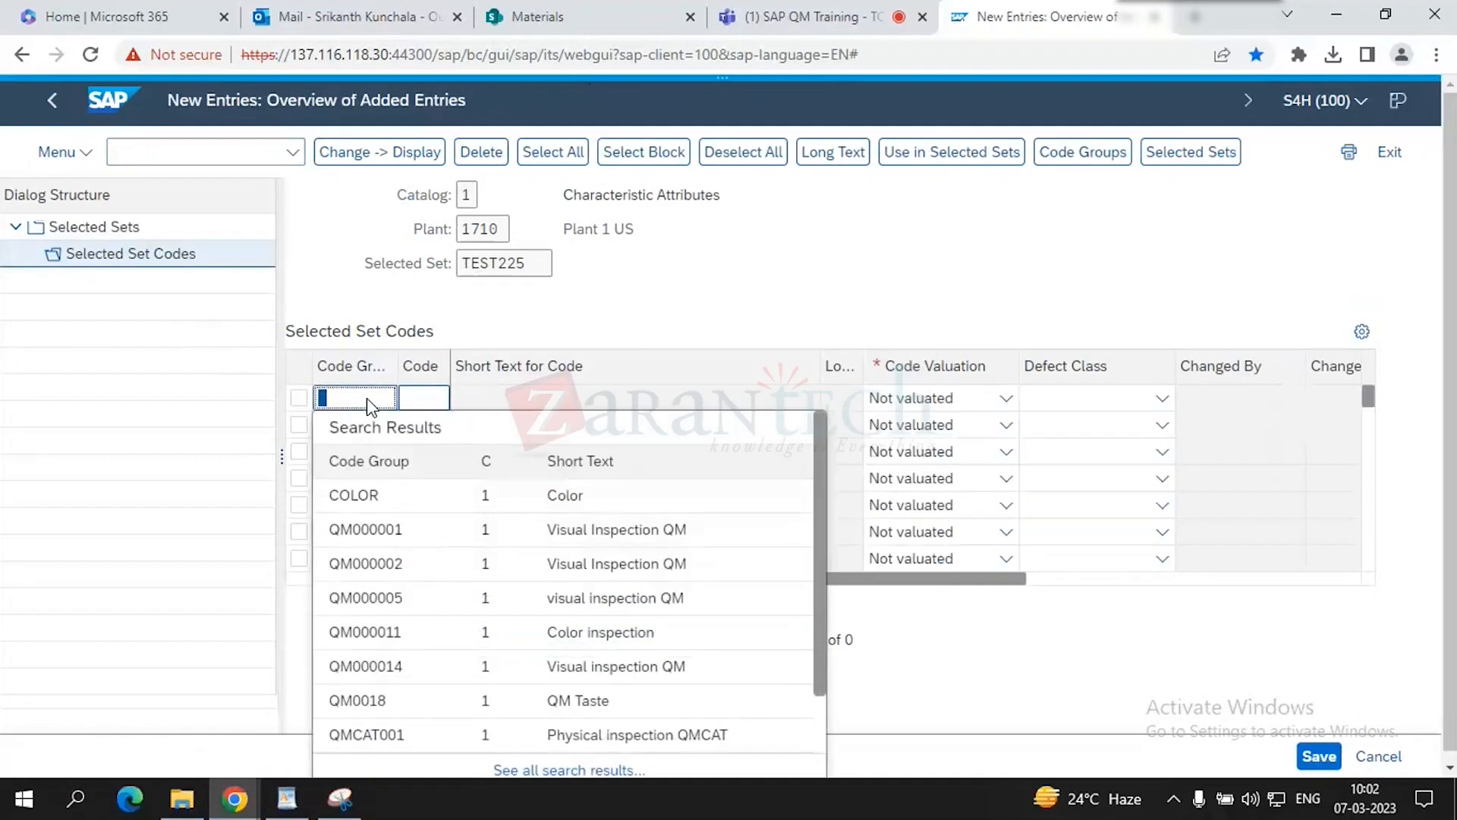
type("101")
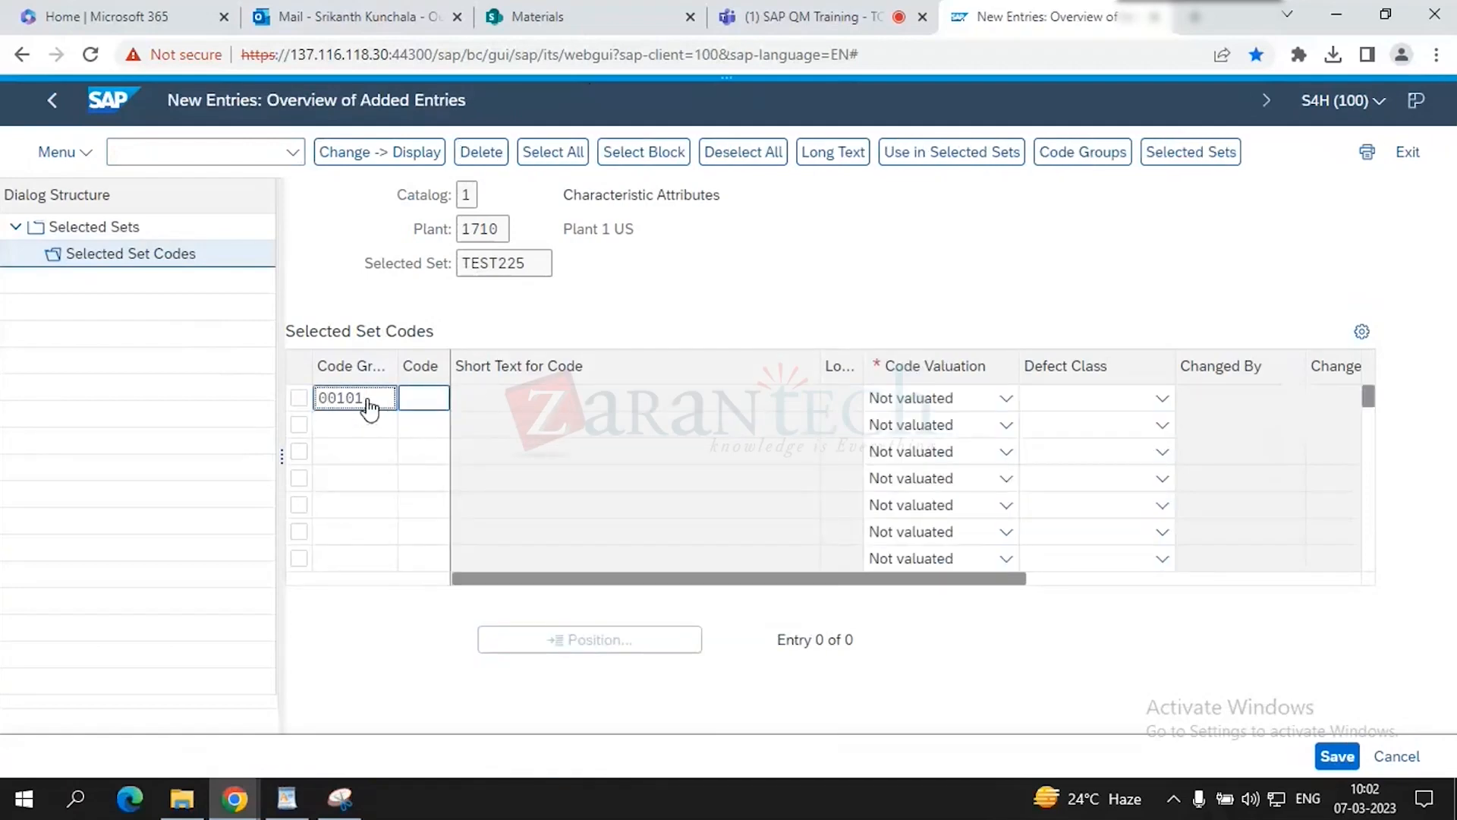
key("BackSpace")
left_click(423, 382)
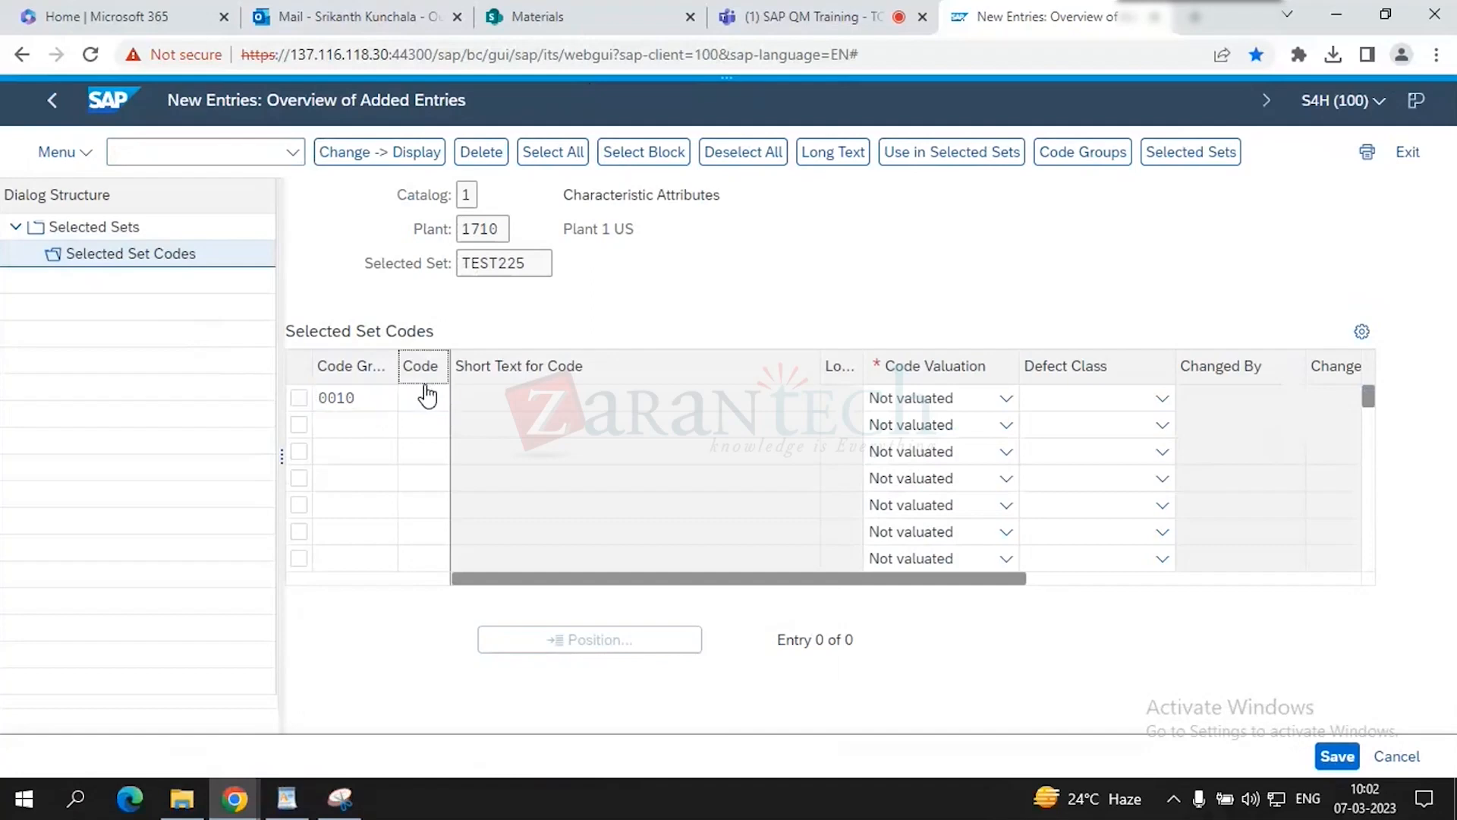
- Open the Multiple Selection of Codes tree for code group 0010
left_click(812, 16)
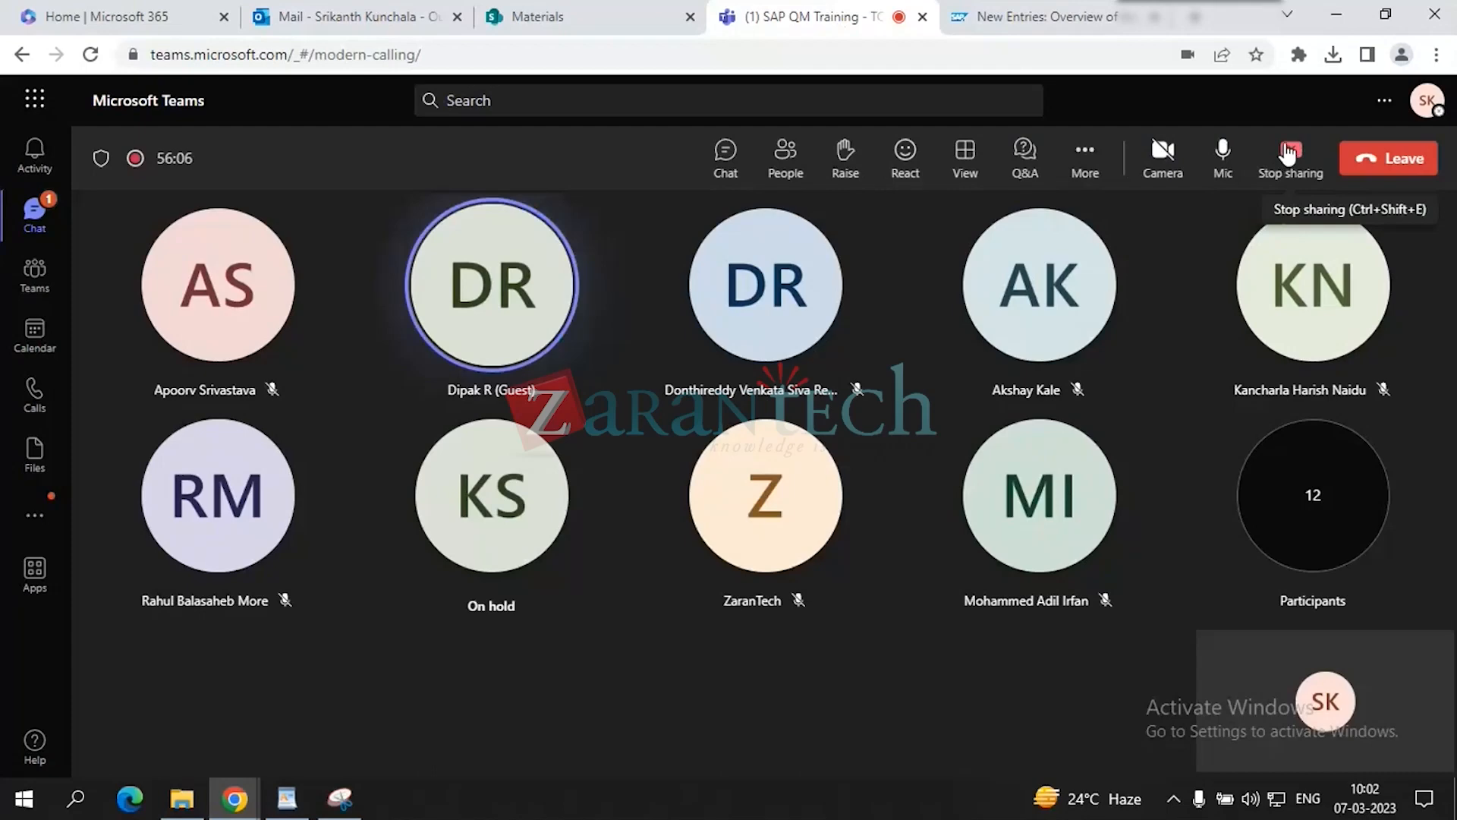
left_click(1047, 16)
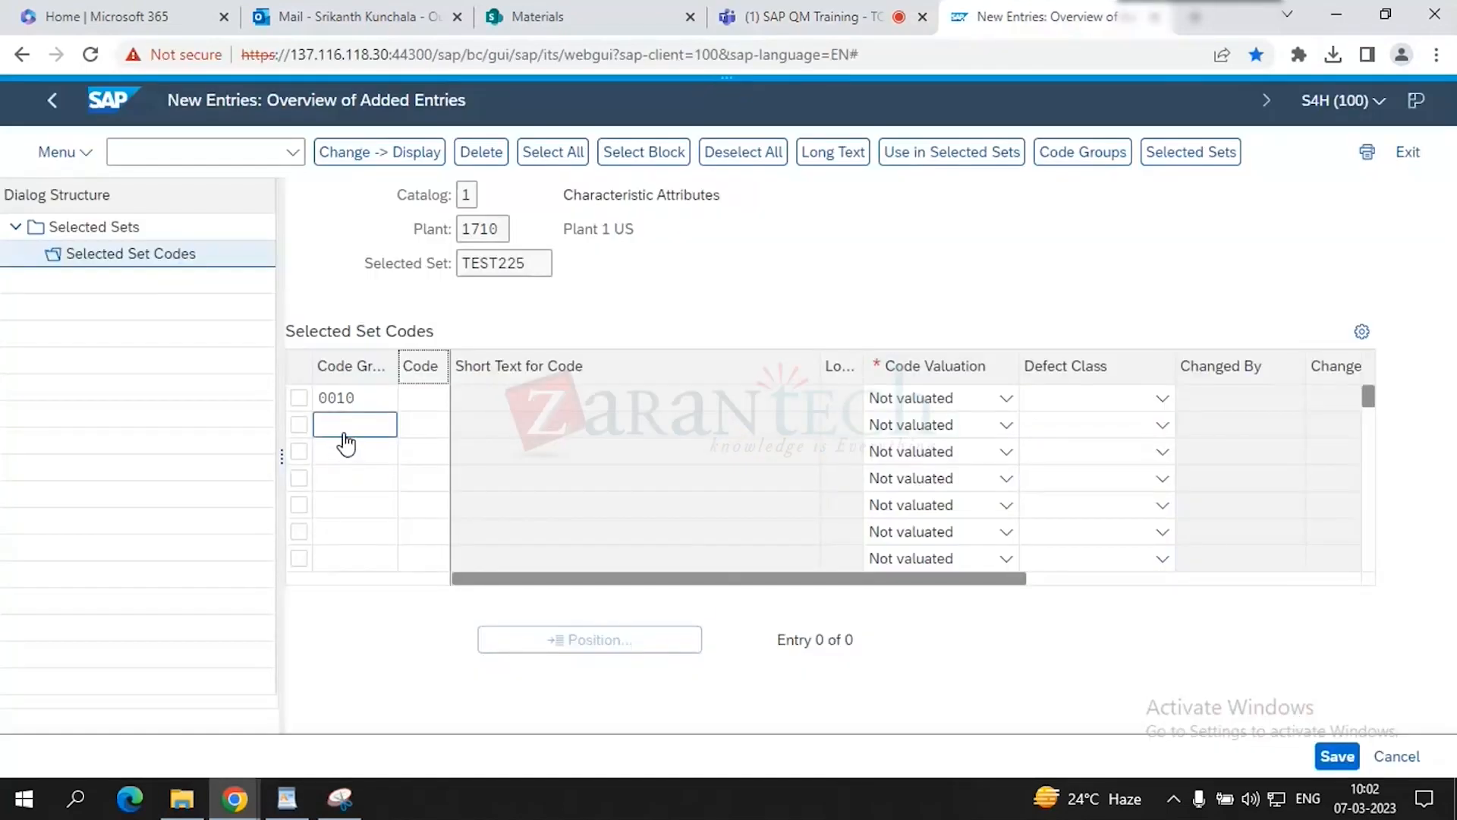
left_click(343, 403)
double_click(366, 398)
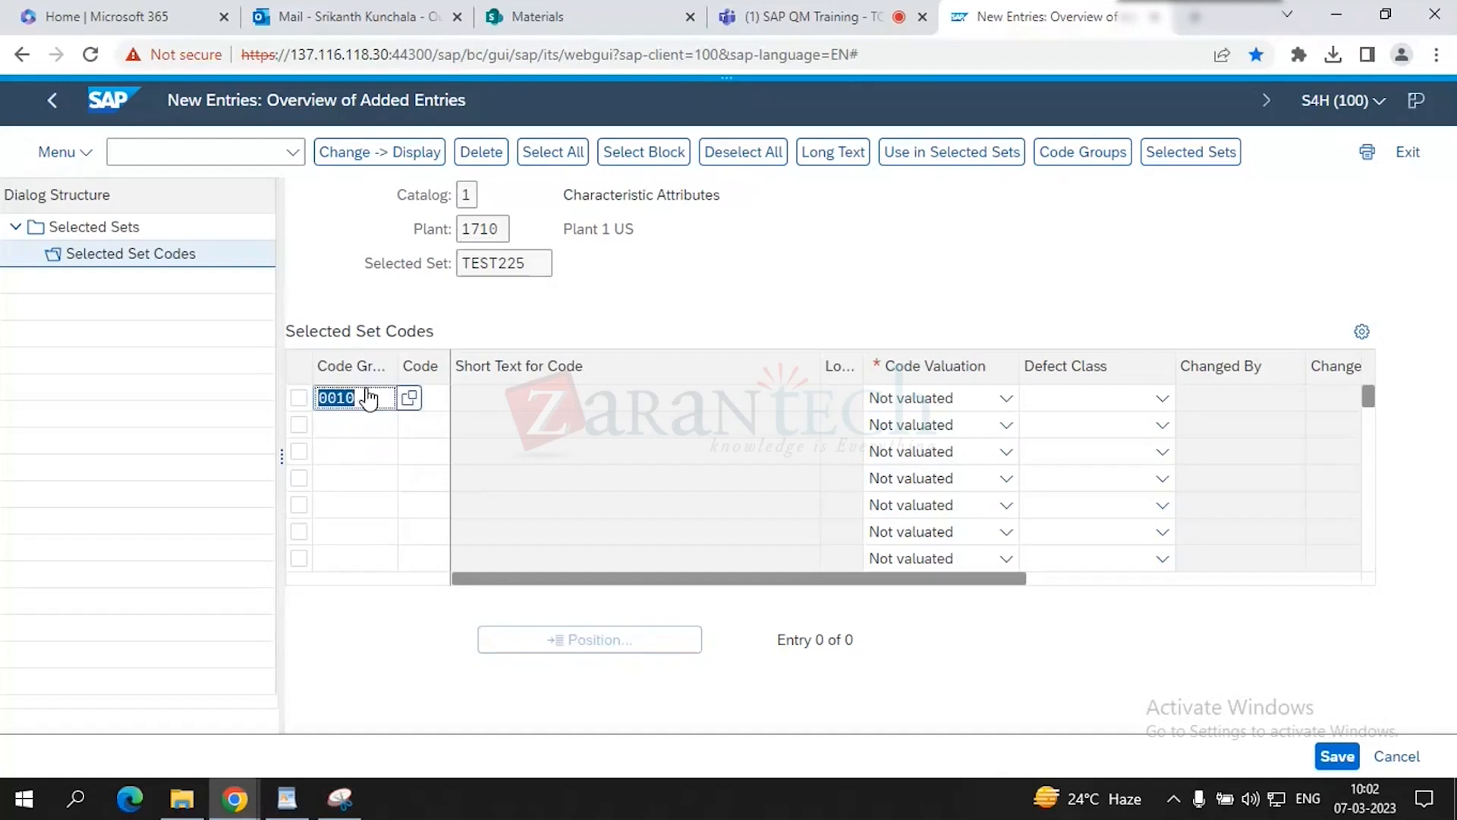
left_click(406, 398)
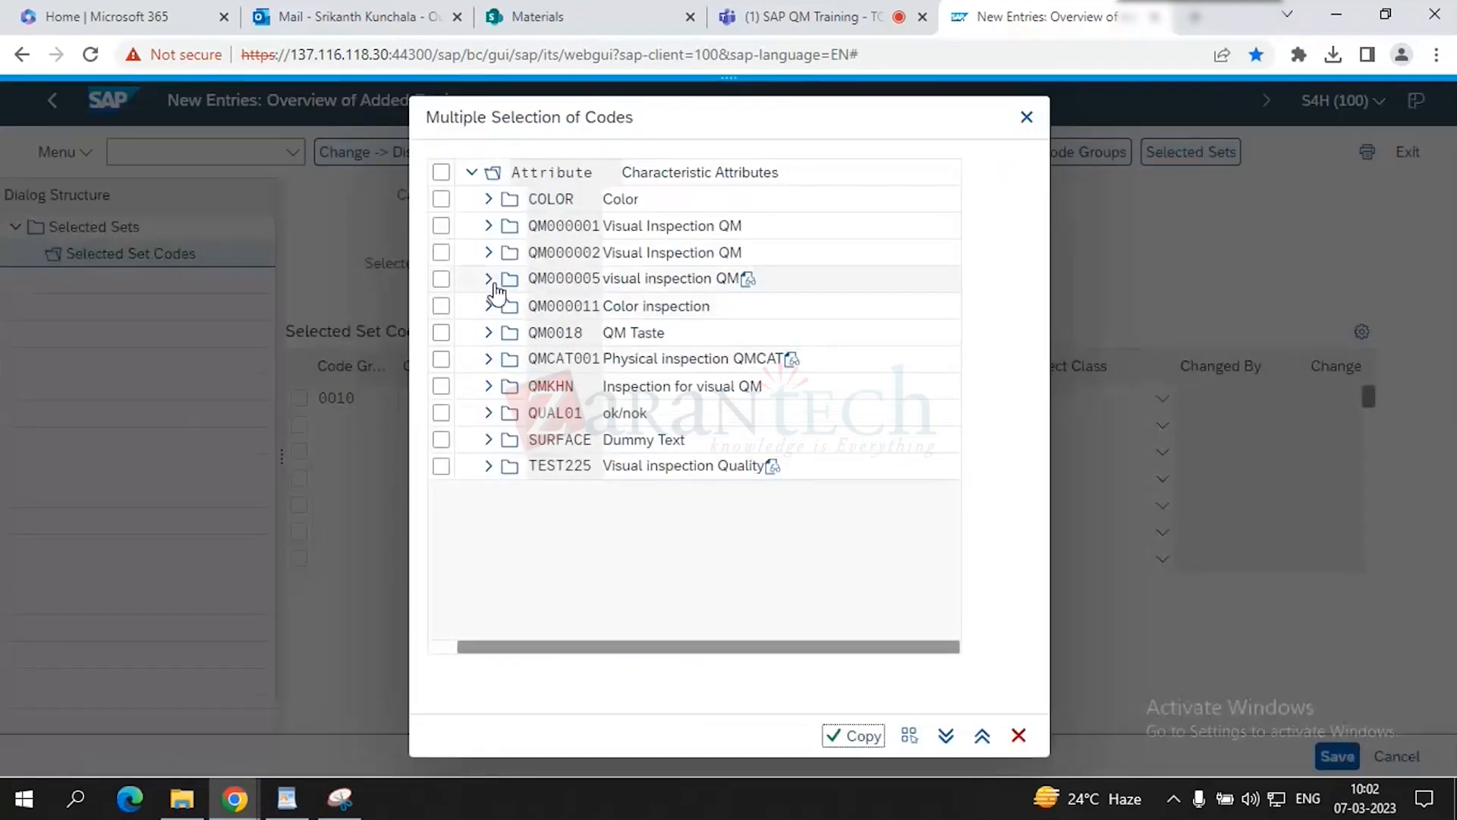
- Try copying the COLOR group without ticked codes and dismiss the no-entries error
left_click(488, 200)
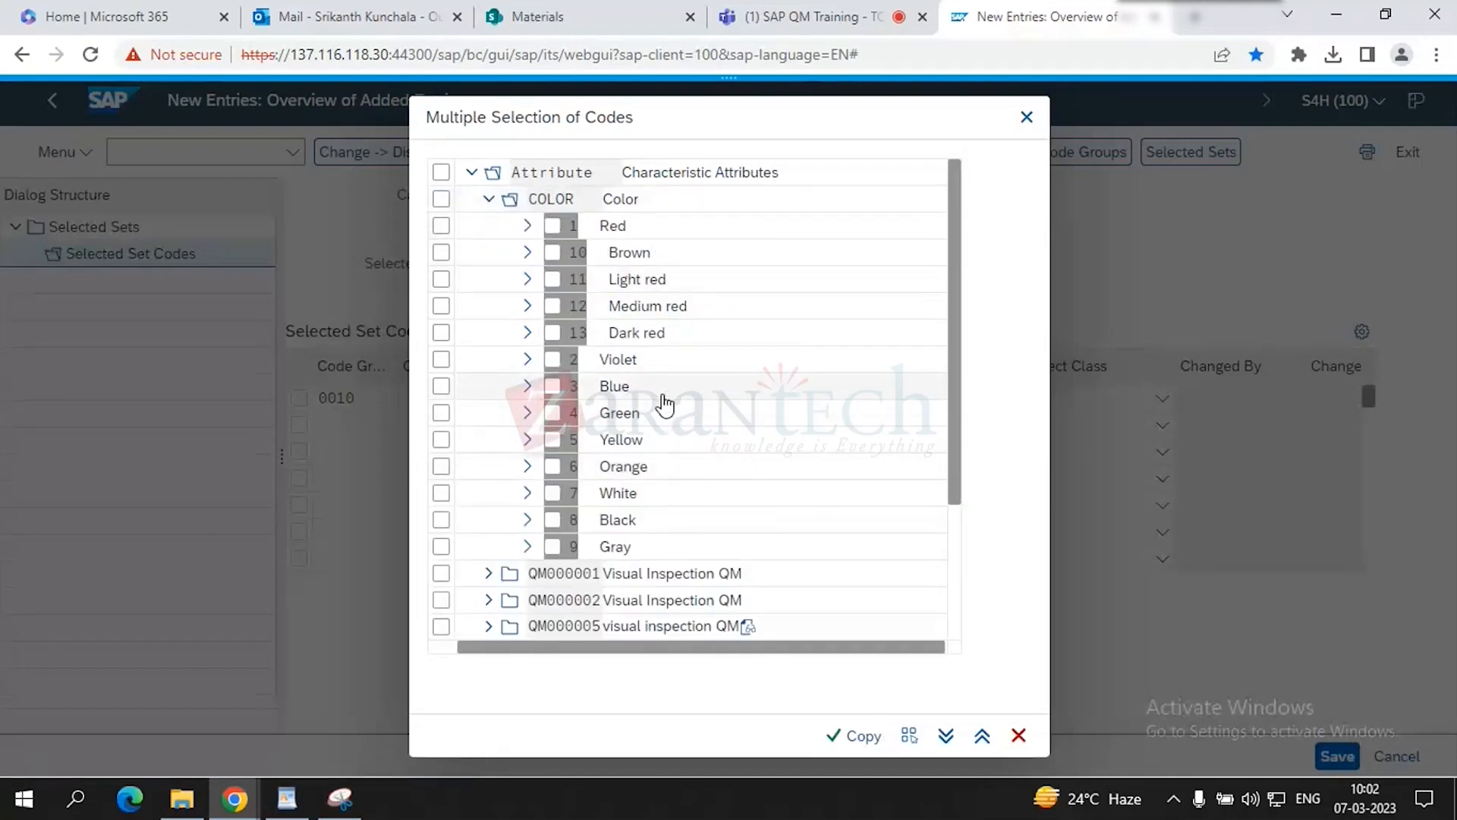
left_click(492, 202)
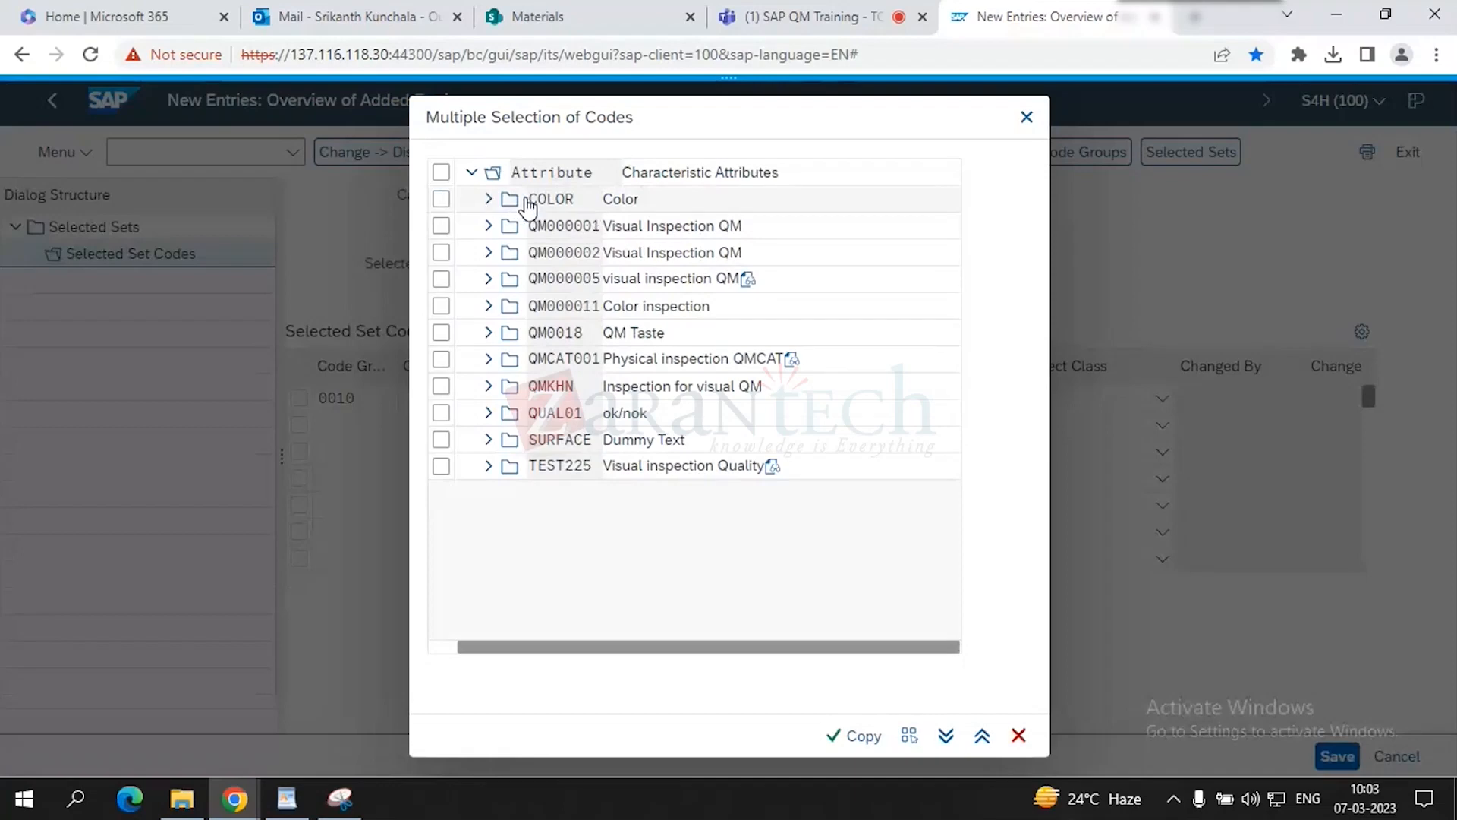
left_click(529, 201)
left_click(833, 734)
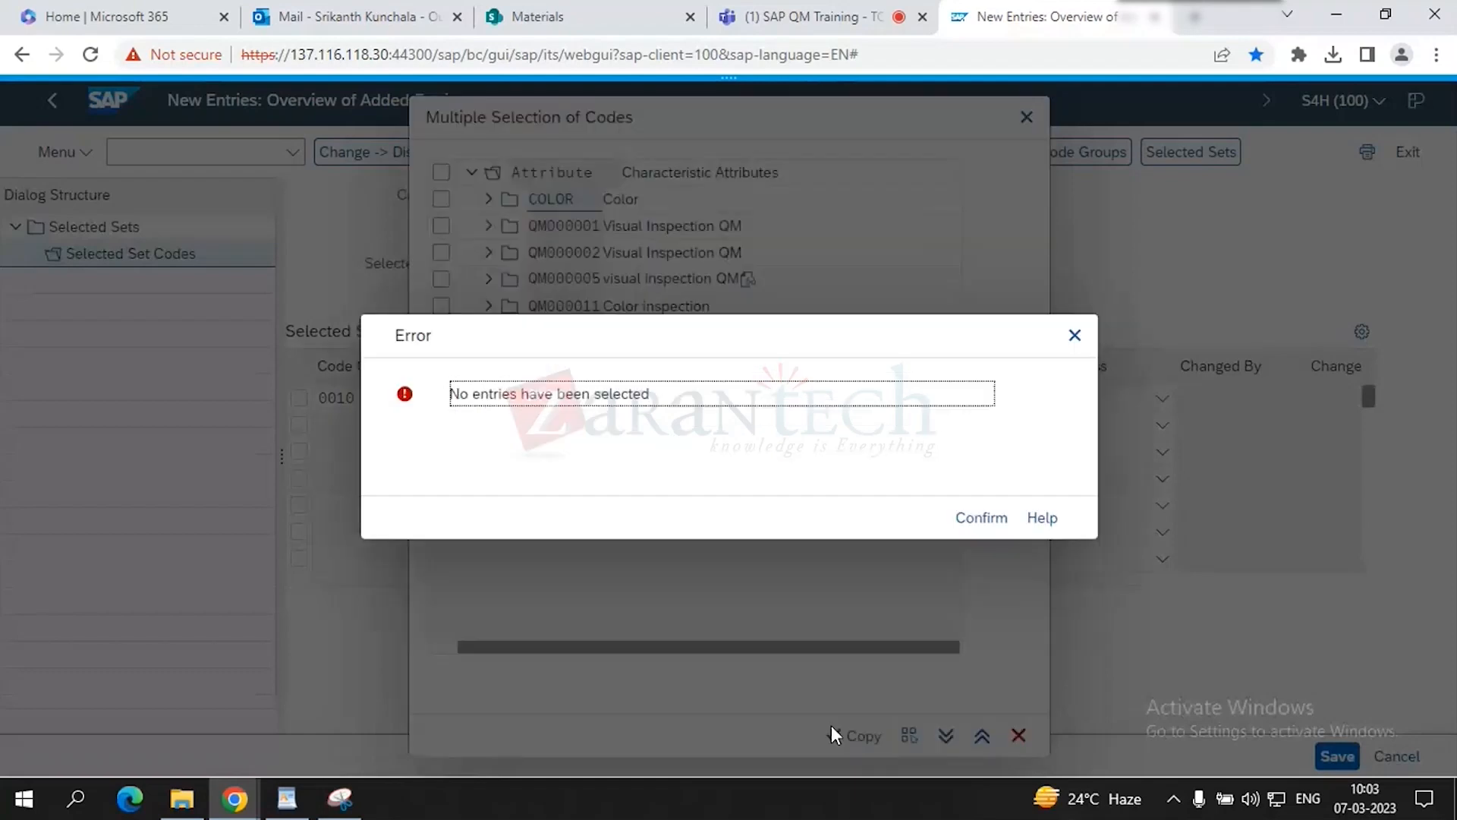
left_click(995, 518)
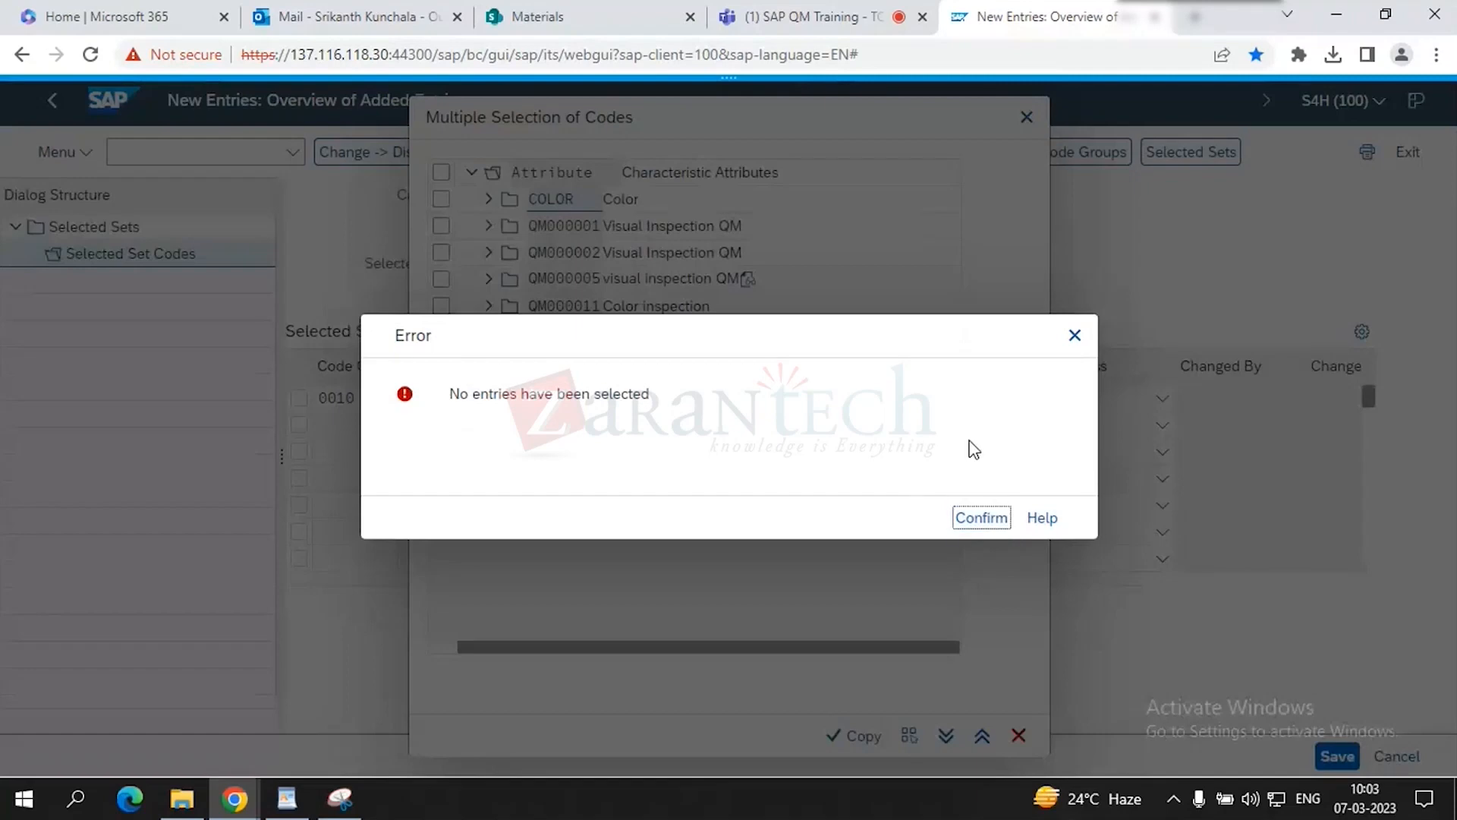
- Tick COLOR codes 1 Red, 10 Brown, 11 Light red and 12 Medium red and copy them
left_click(489, 199)
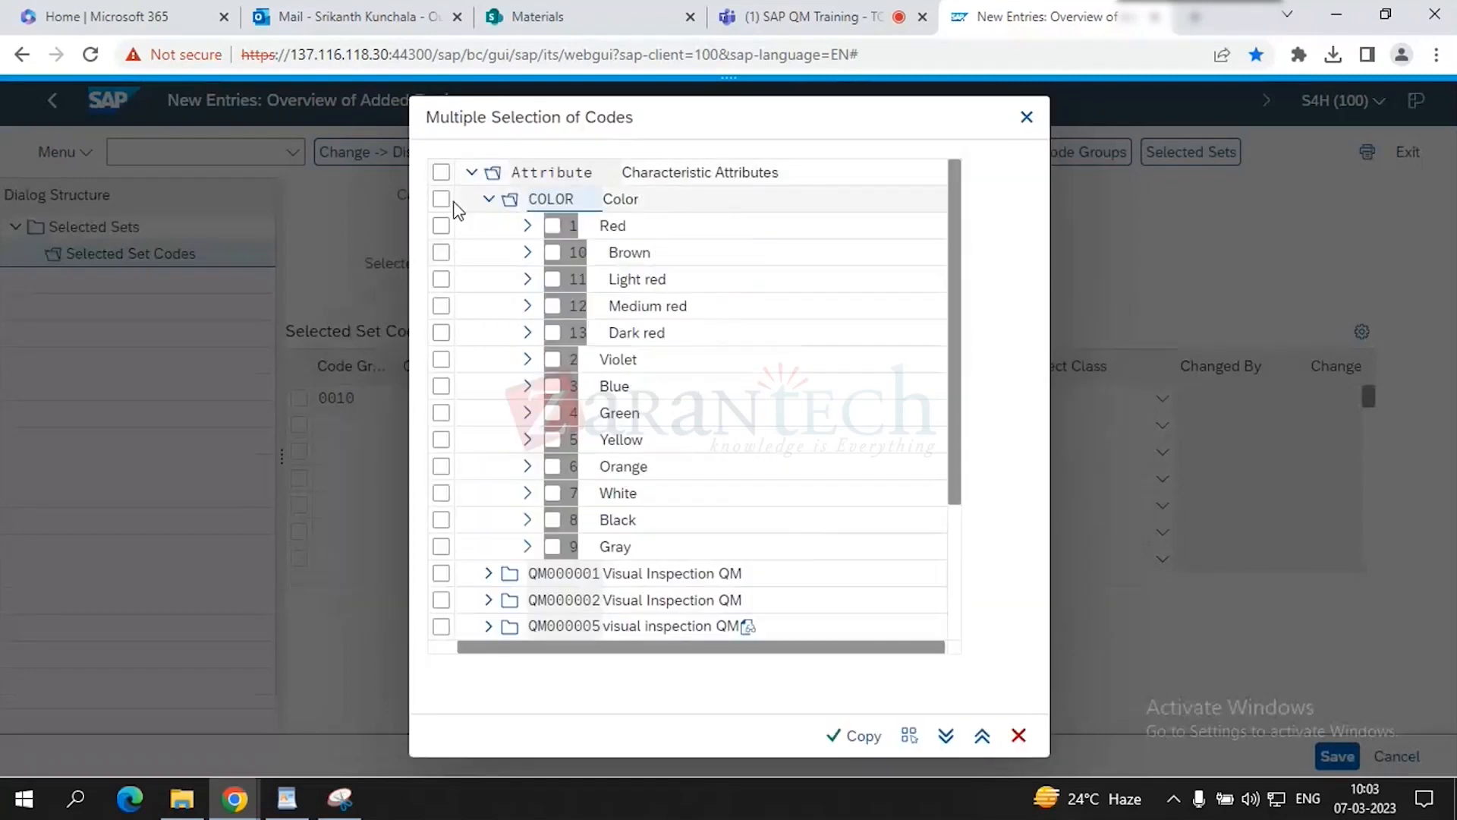
left_click(552, 225)
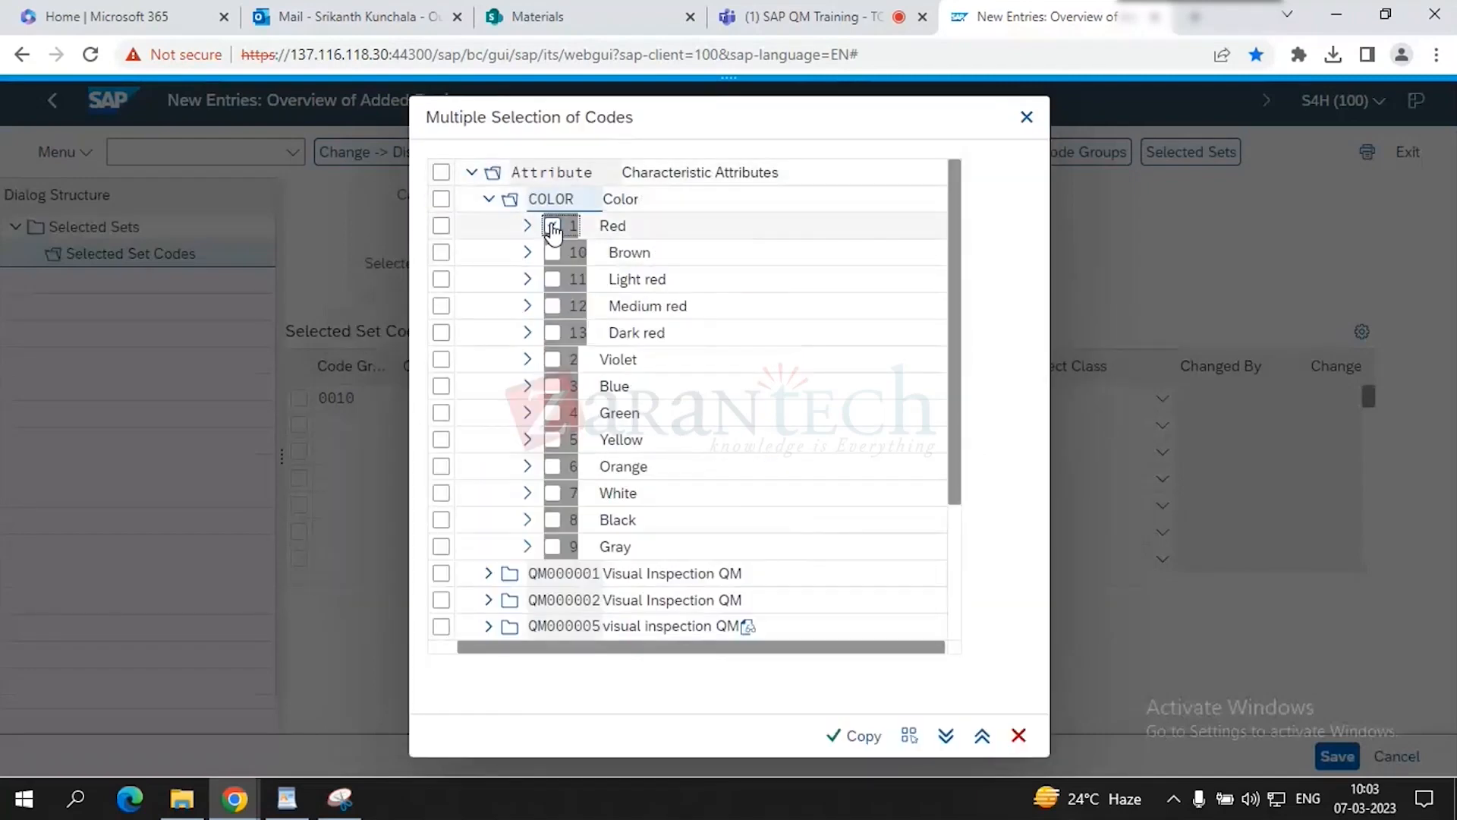
left_click(553, 252)
left_click(553, 279)
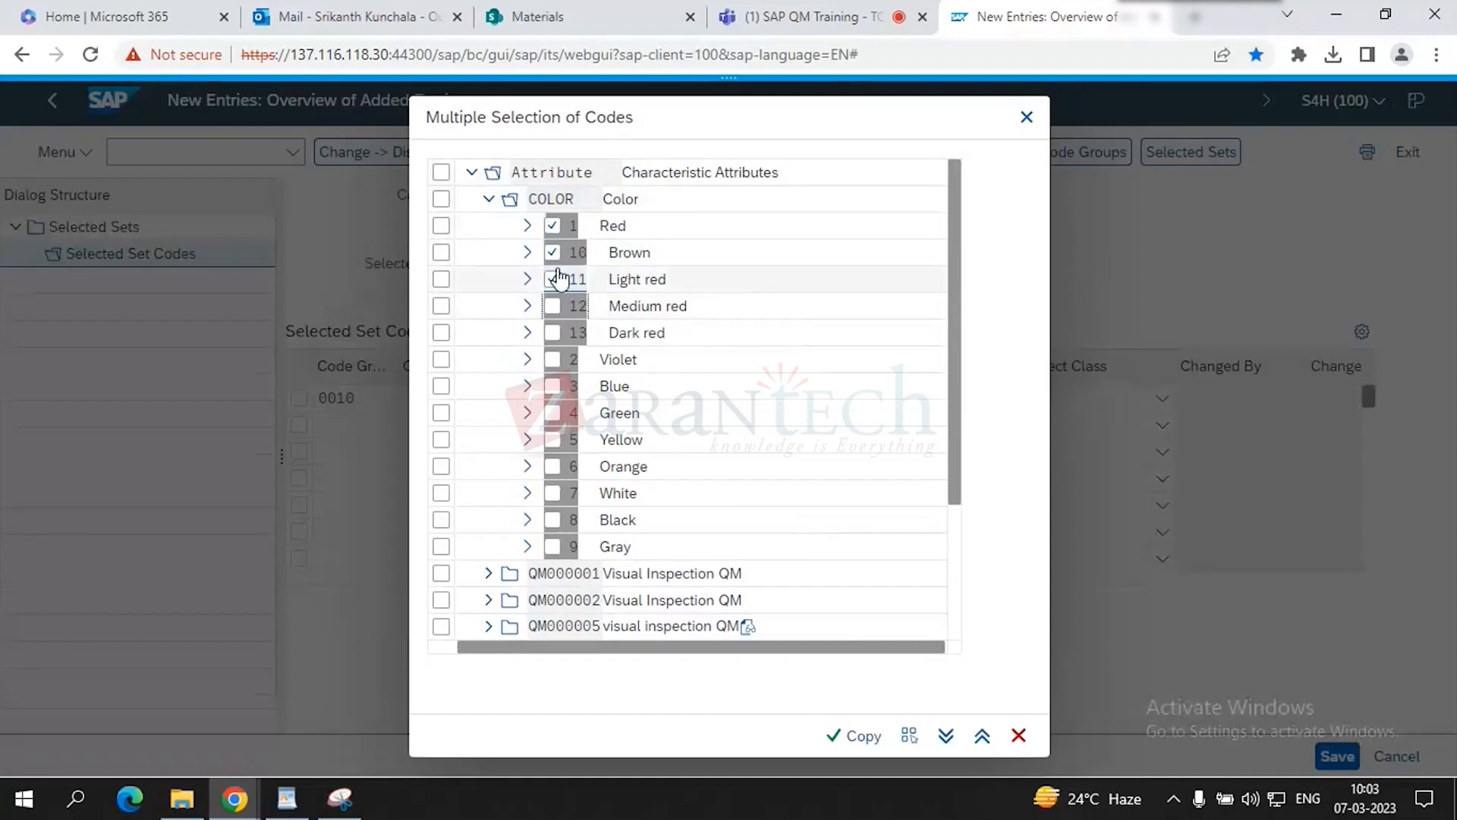
left_click(553, 306)
left_click(829, 736)
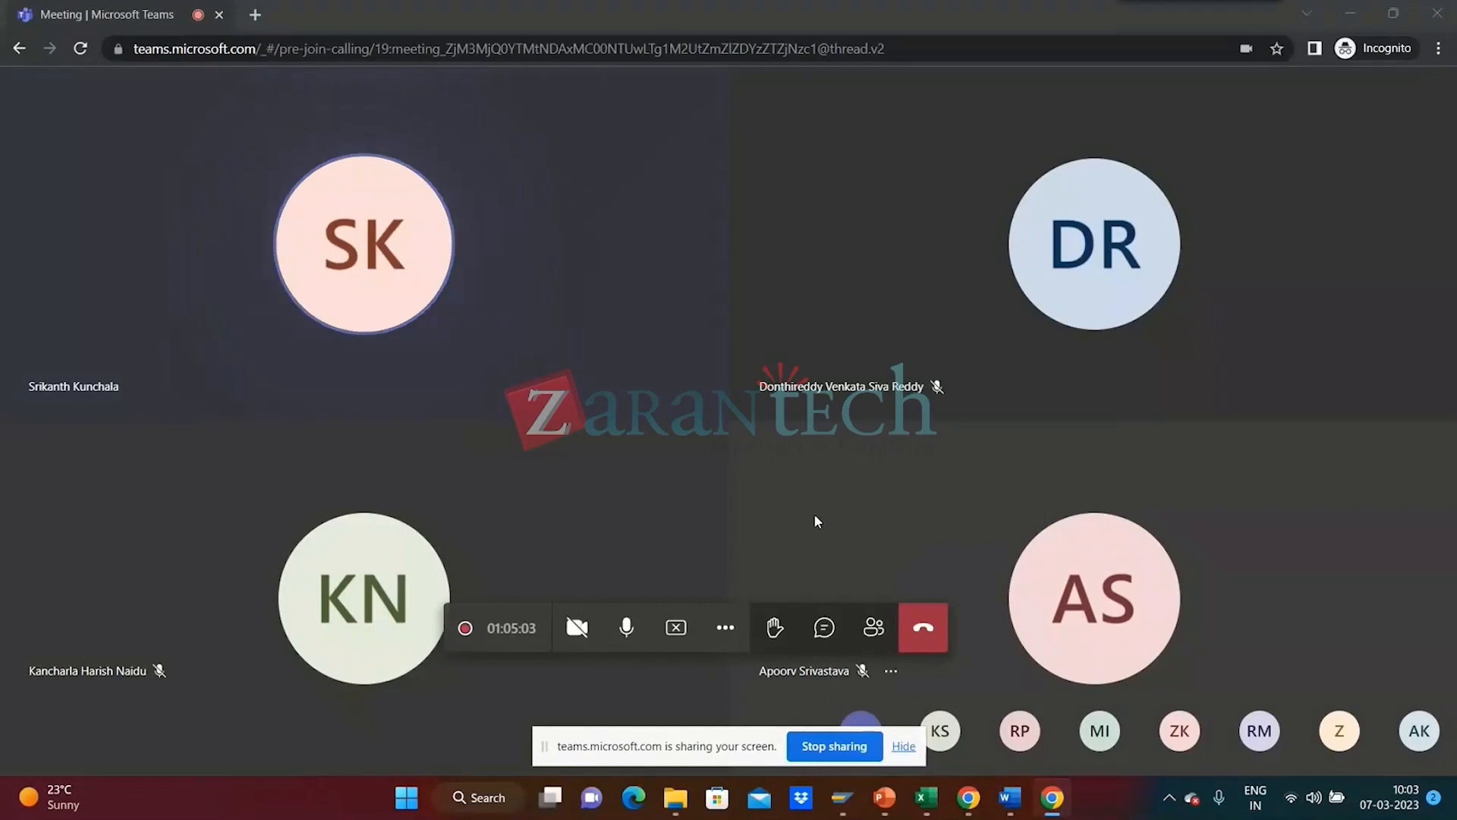
- Switch from the Teams meeting back to the SAP GUI New Entries window
key("alt+Tab")
key("alt+Tab")
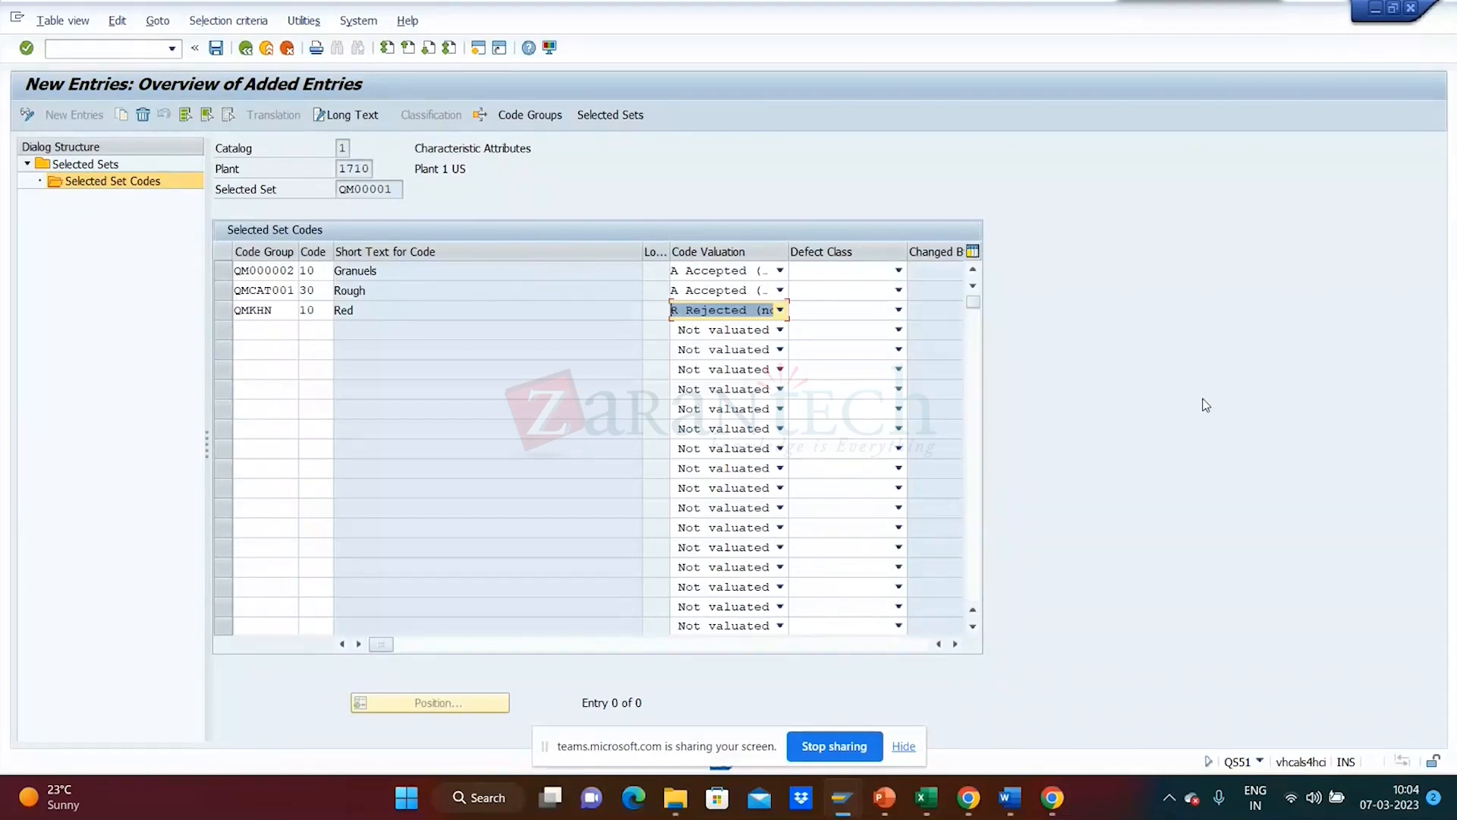
- Give the Red code defect class 92 Major defect, confirm the three entries, and save
key("Return")
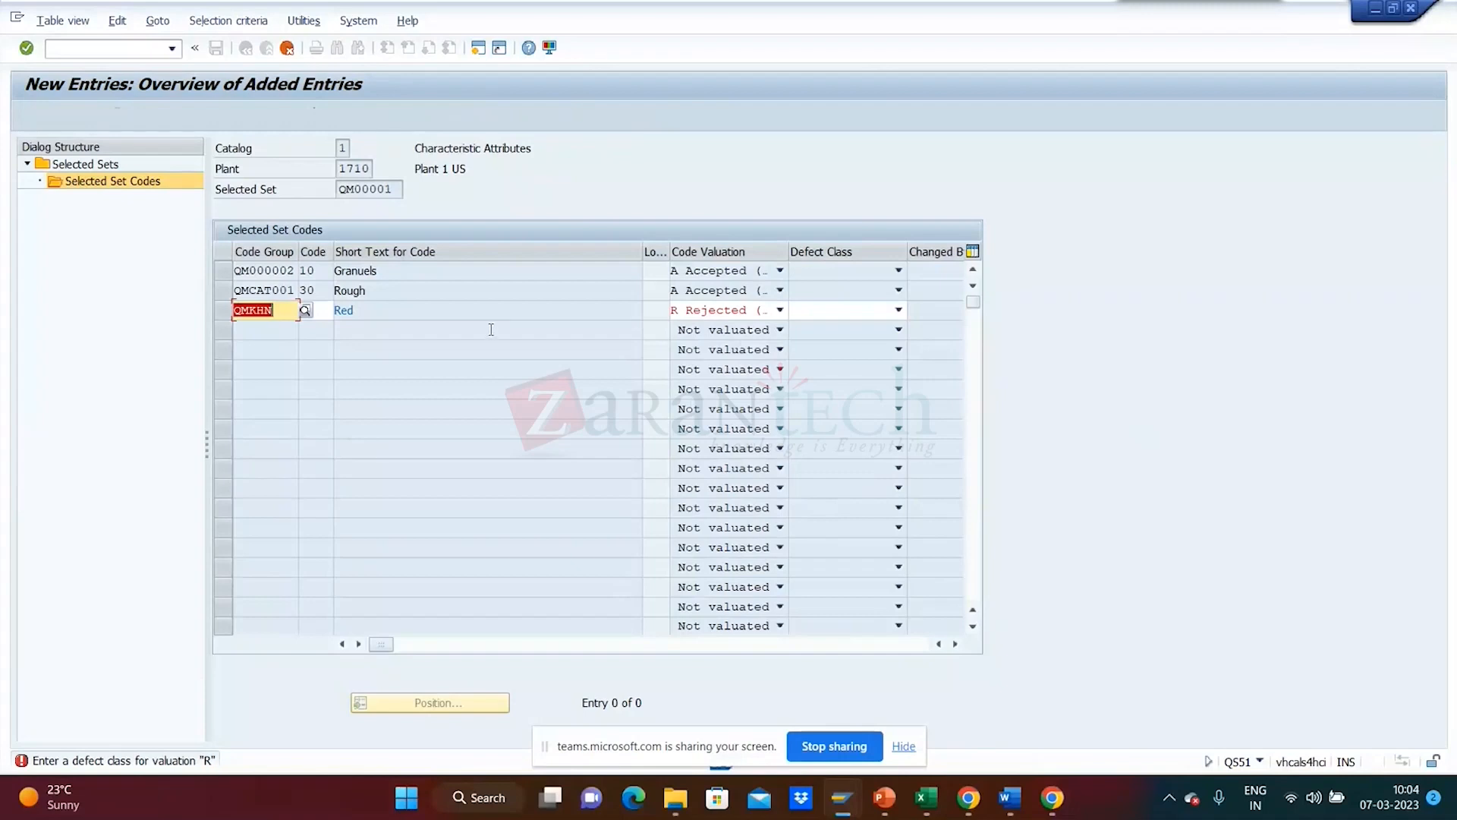
left_click(899, 309)
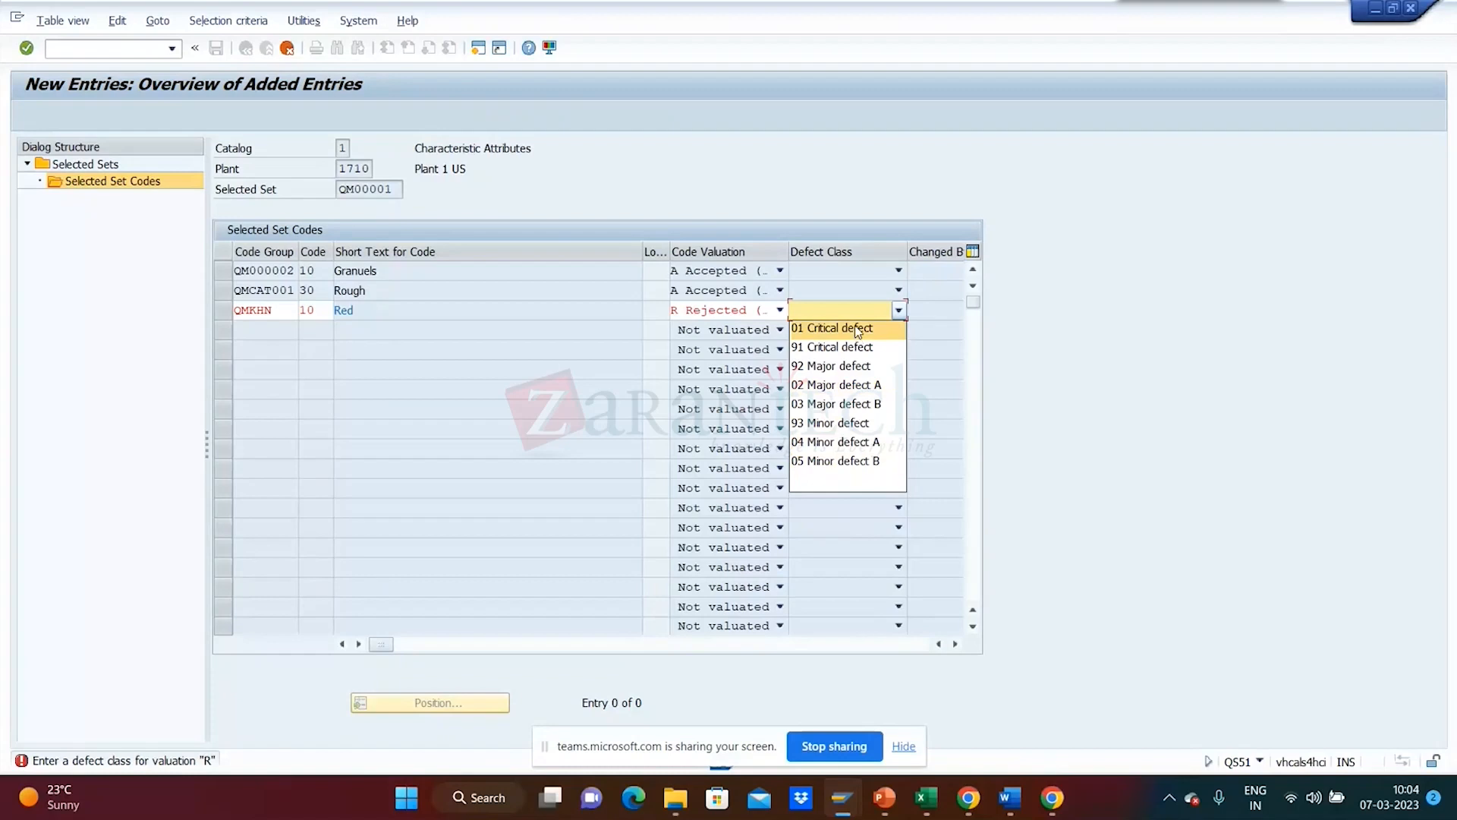
left_click(854, 367)
left_click(854, 370)
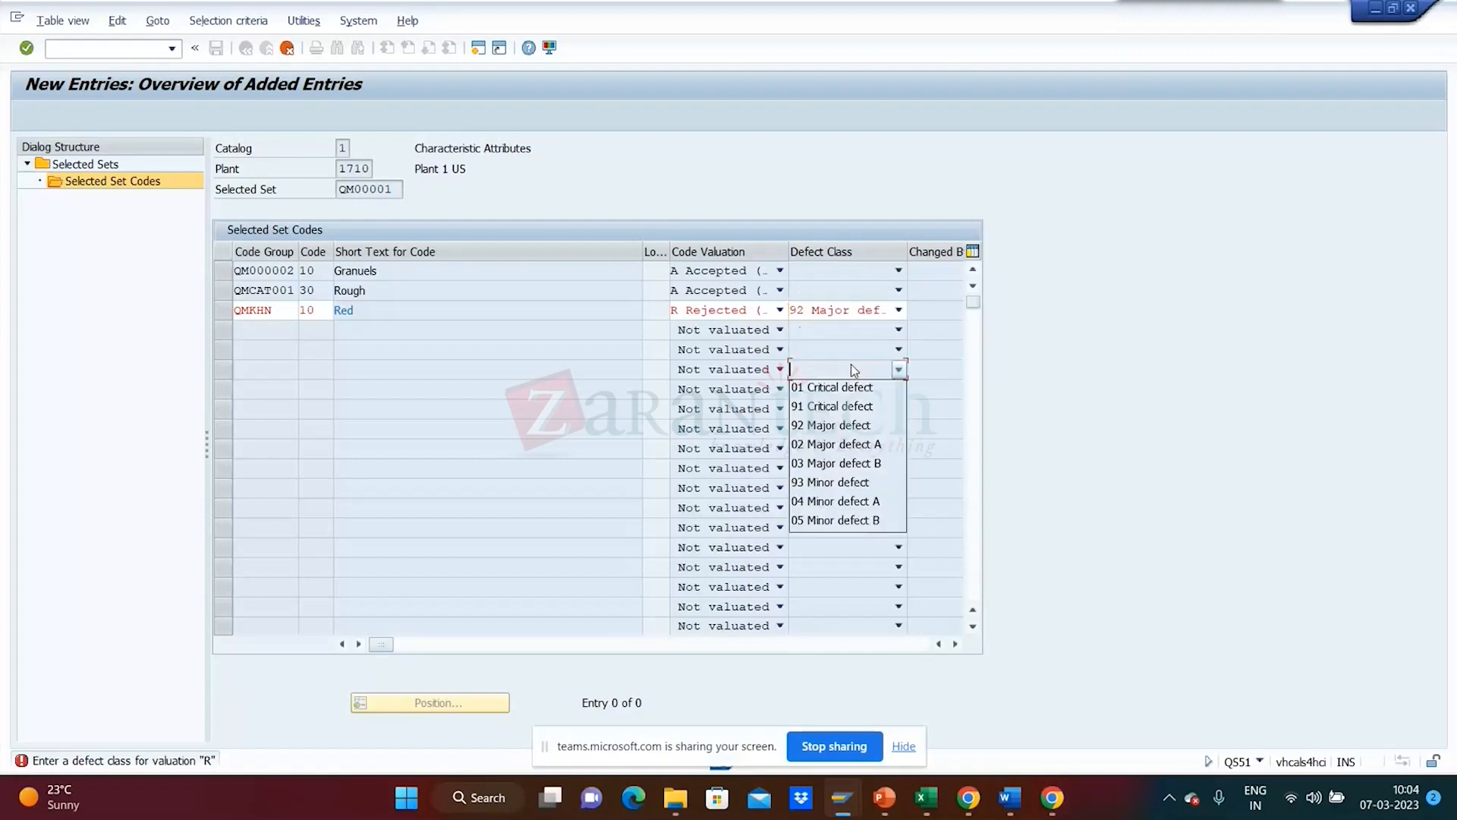
left_click(854, 370)
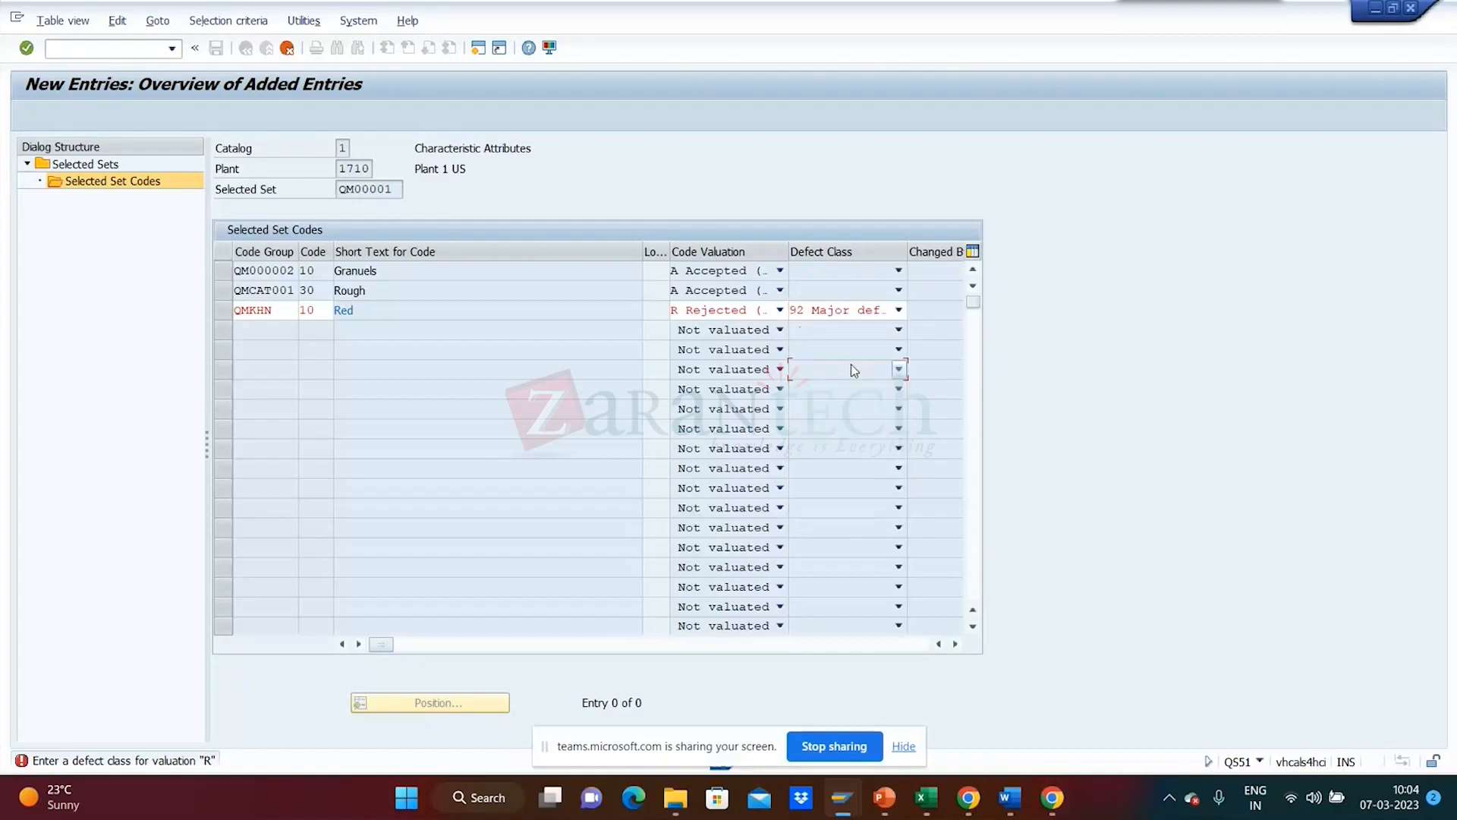
key("Return")
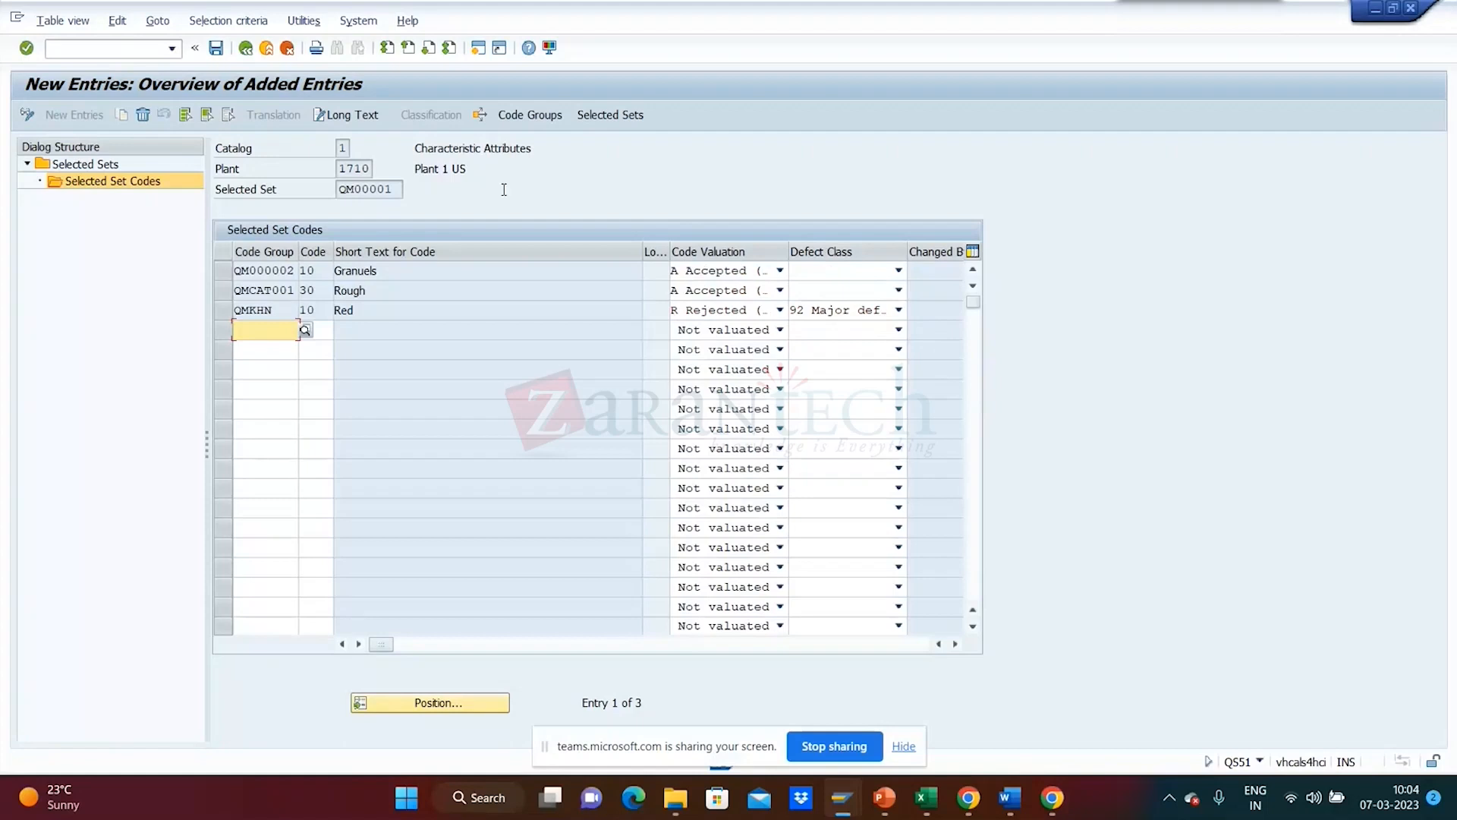
left_click(217, 48)
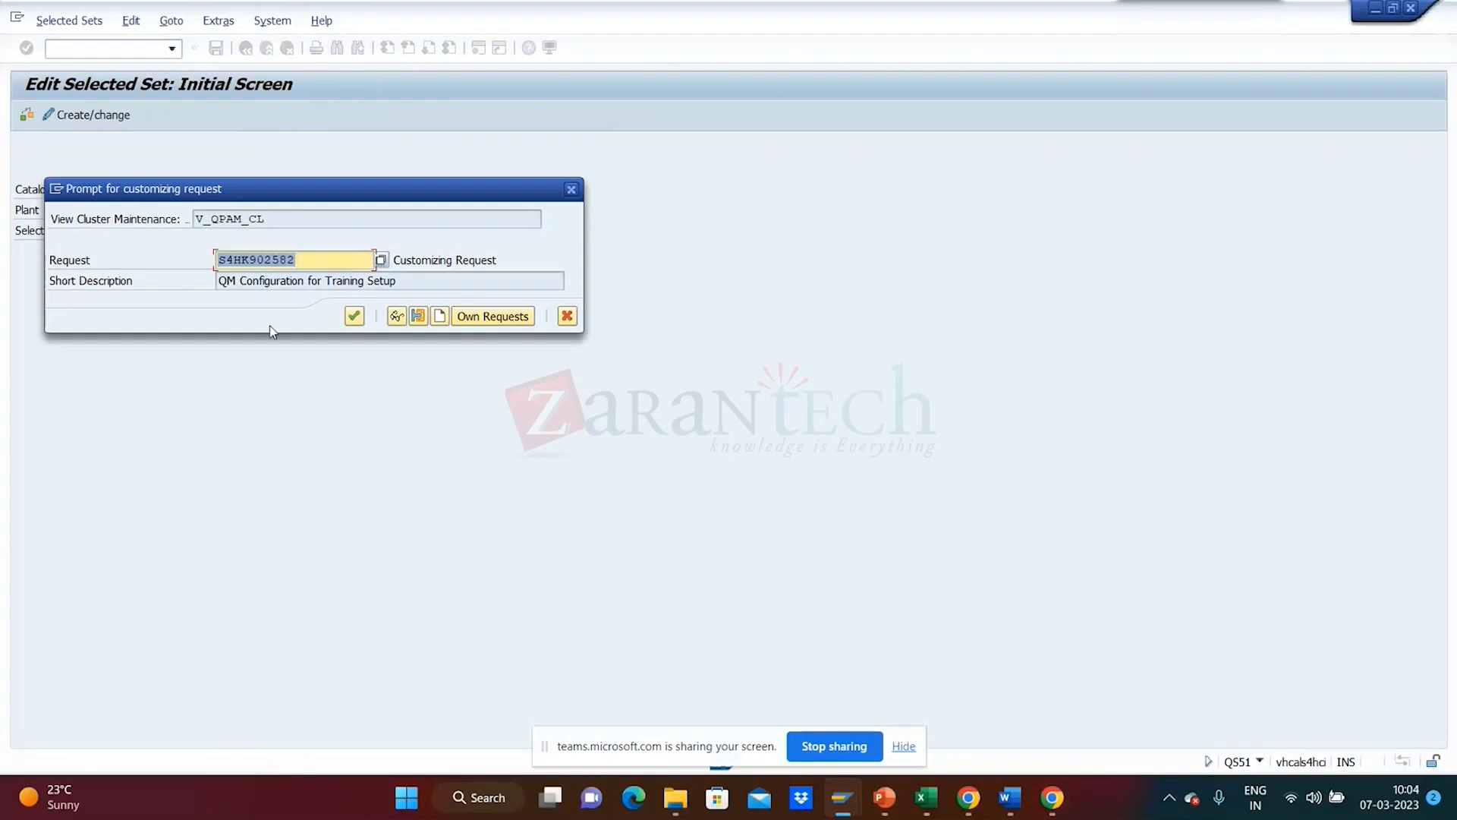
- Confirm saving set QM00001 under the customizing request, then switch windows
left_click(355, 319)
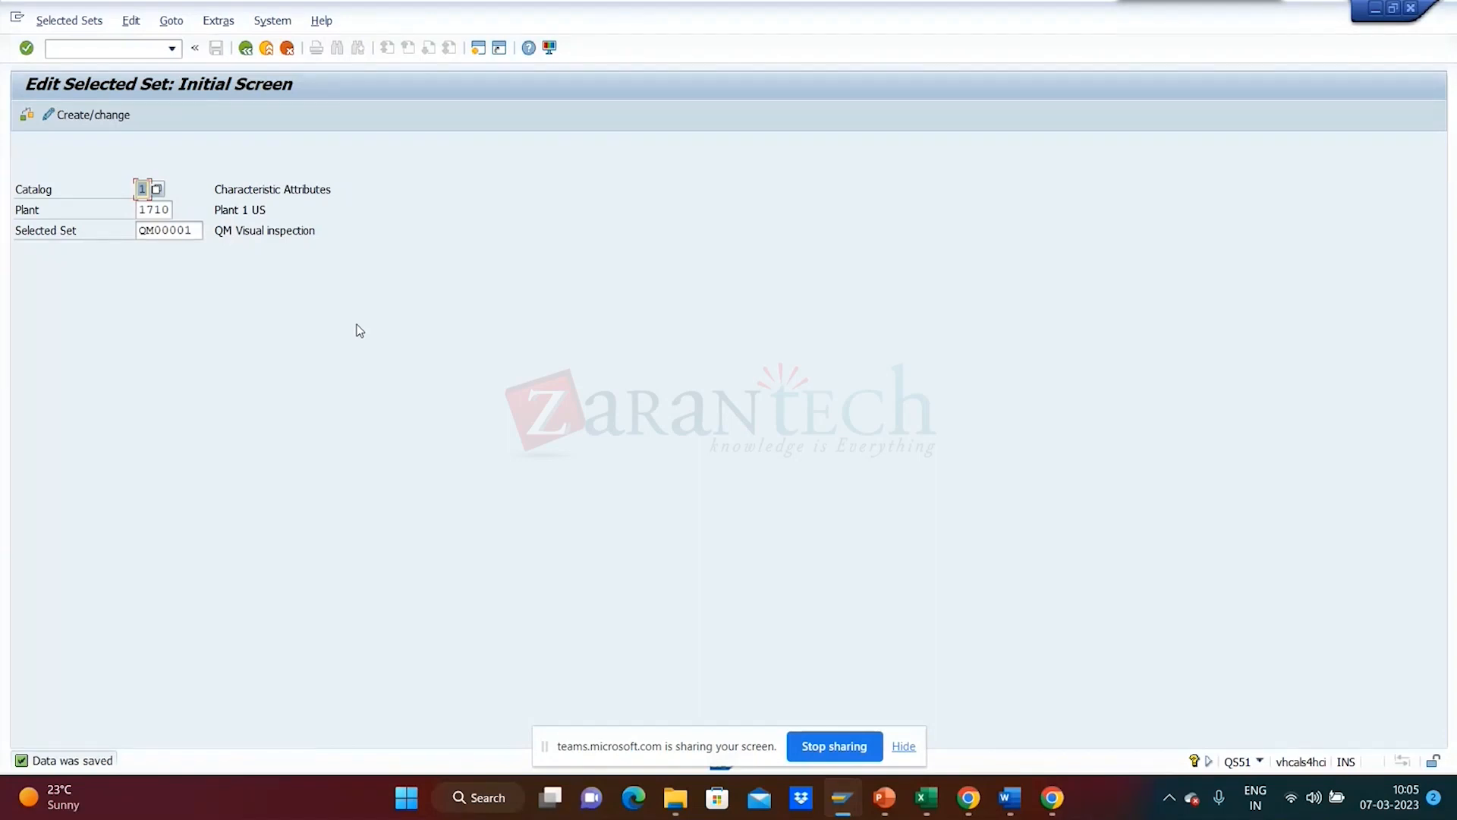
key("alt+Tab")
key("alt+Tab")
key("alt+Tab")
key("alt+Tab")
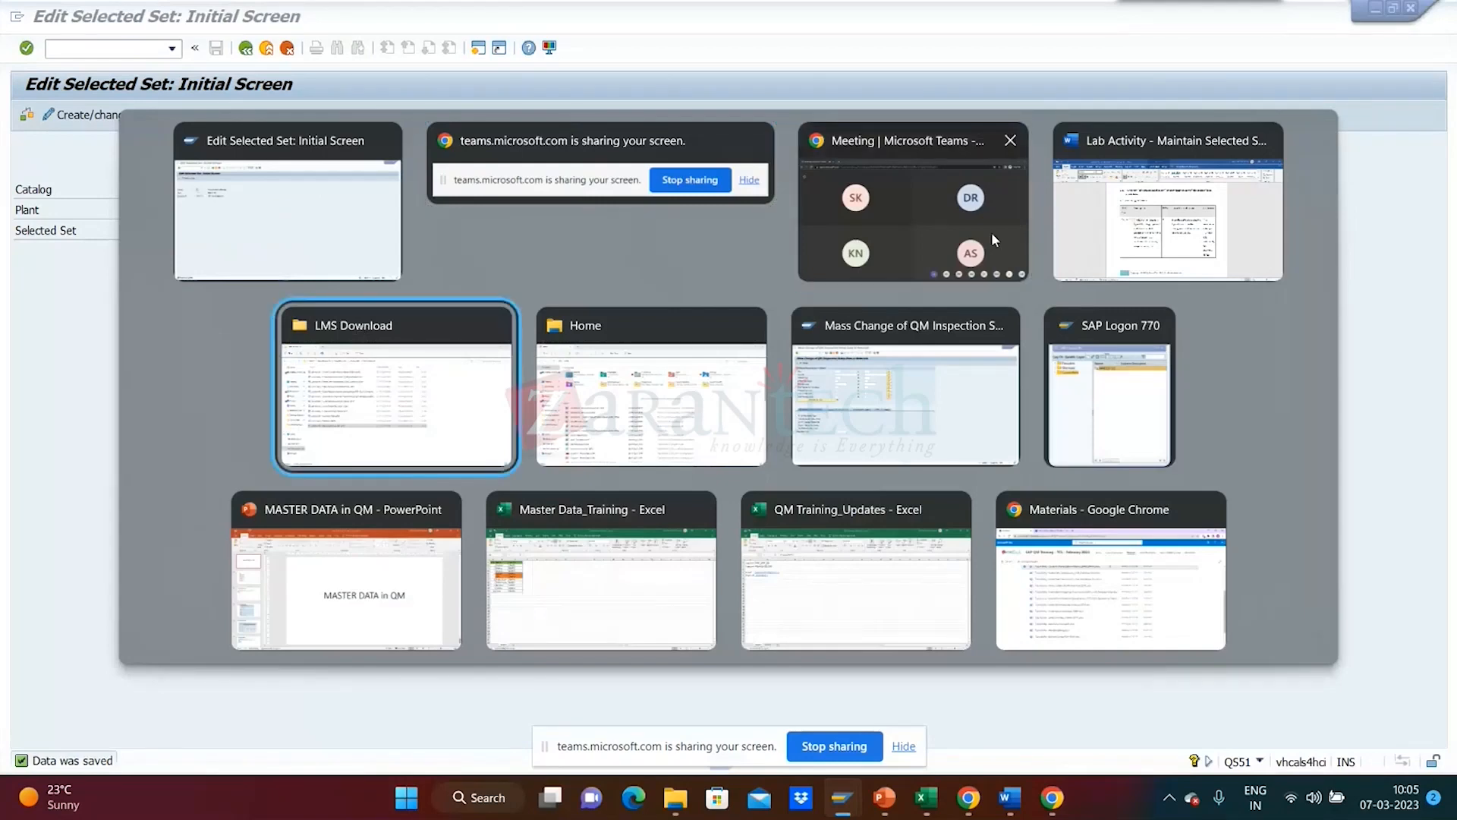
- Scroll through the lab activity document, then return to SAP's Edit Selected Set screen
left_click(1161, 212)
left_click_drag(1451, 356, 1451, 492)
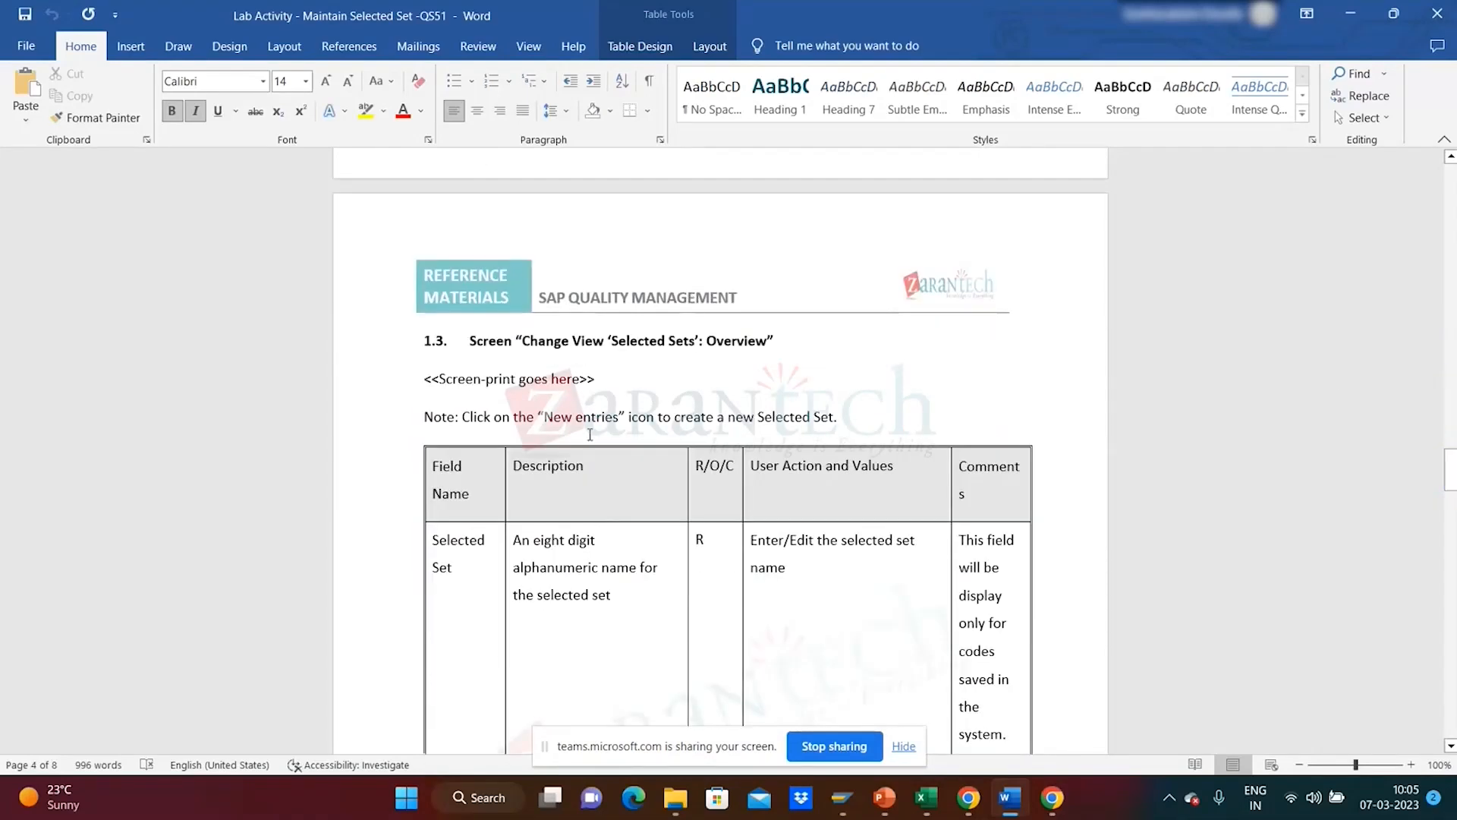
left_click_drag(1451, 488, 1451, 643)
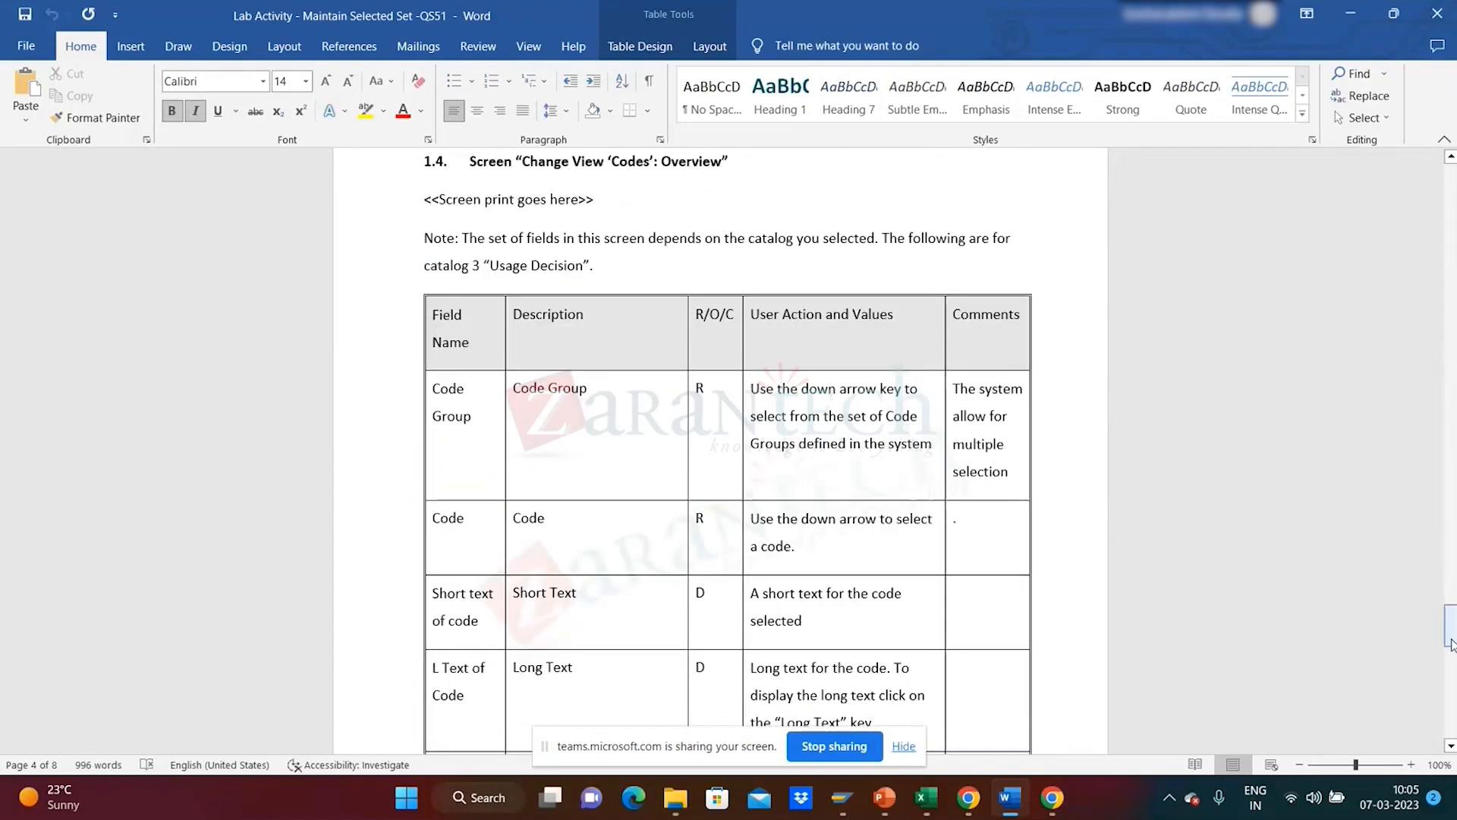
left_click_drag(1451, 644, 1452, 697)
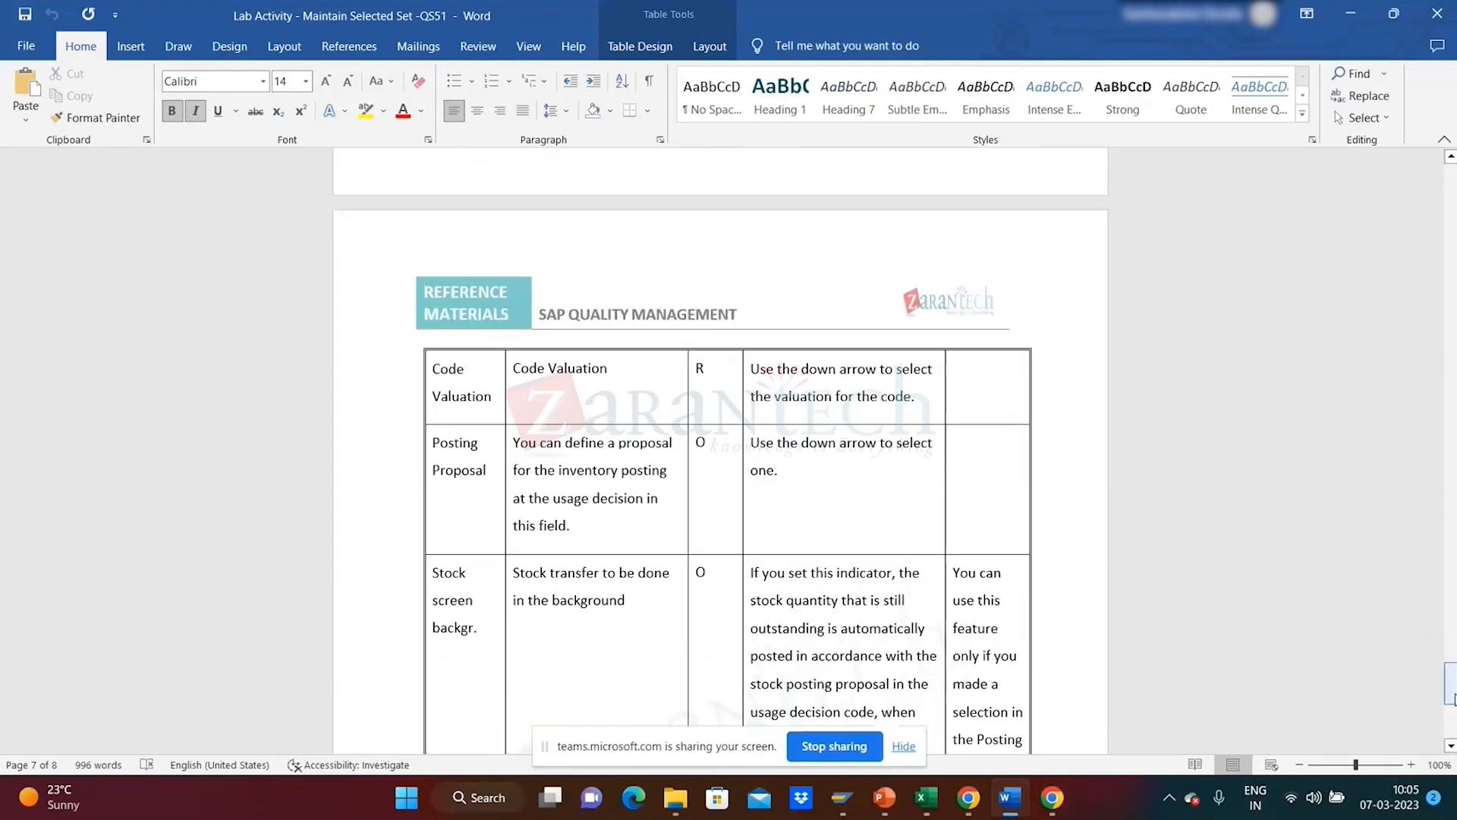
key("alt+Tab")
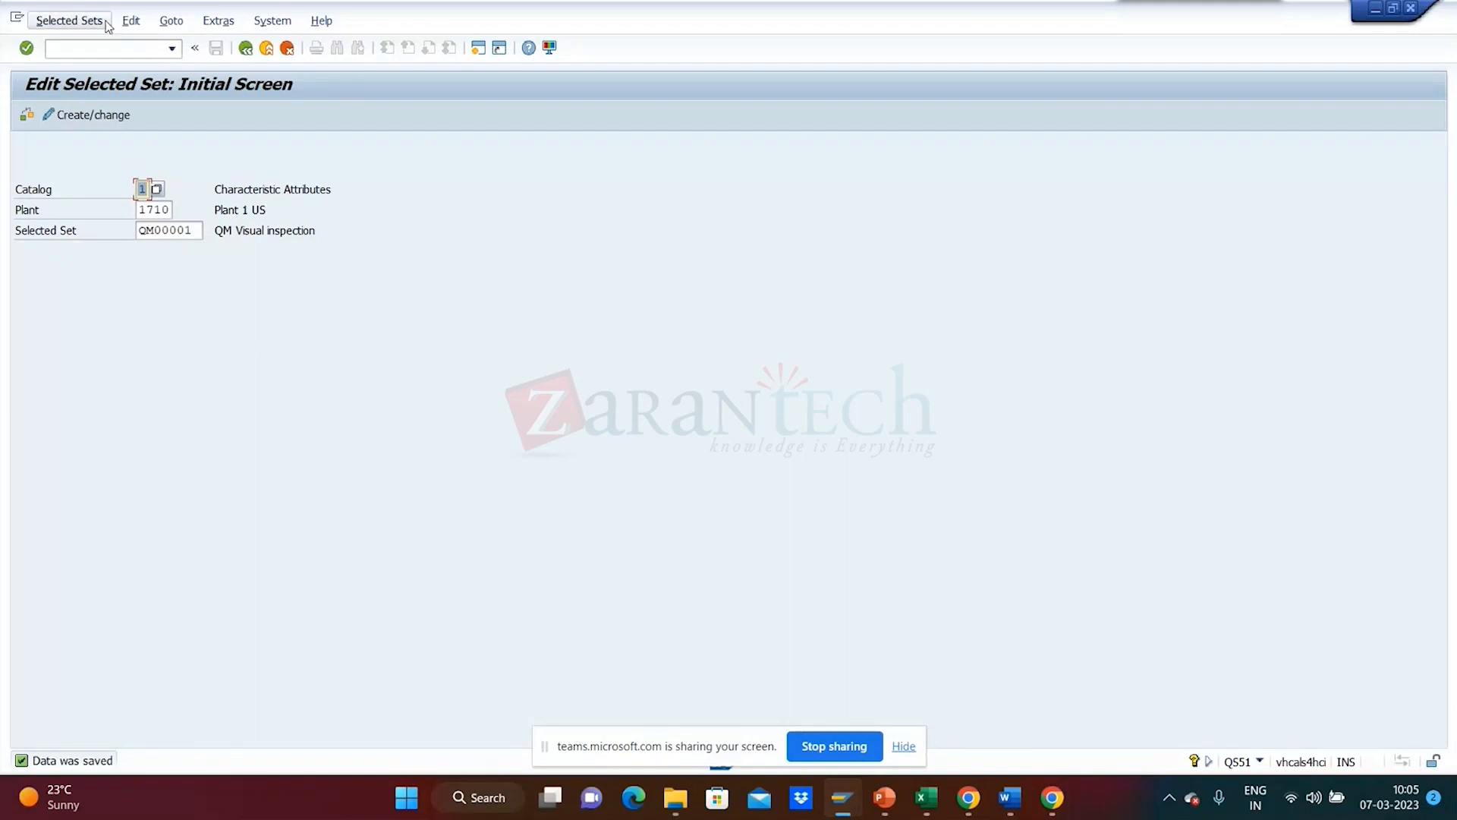
left_click(89, 117)
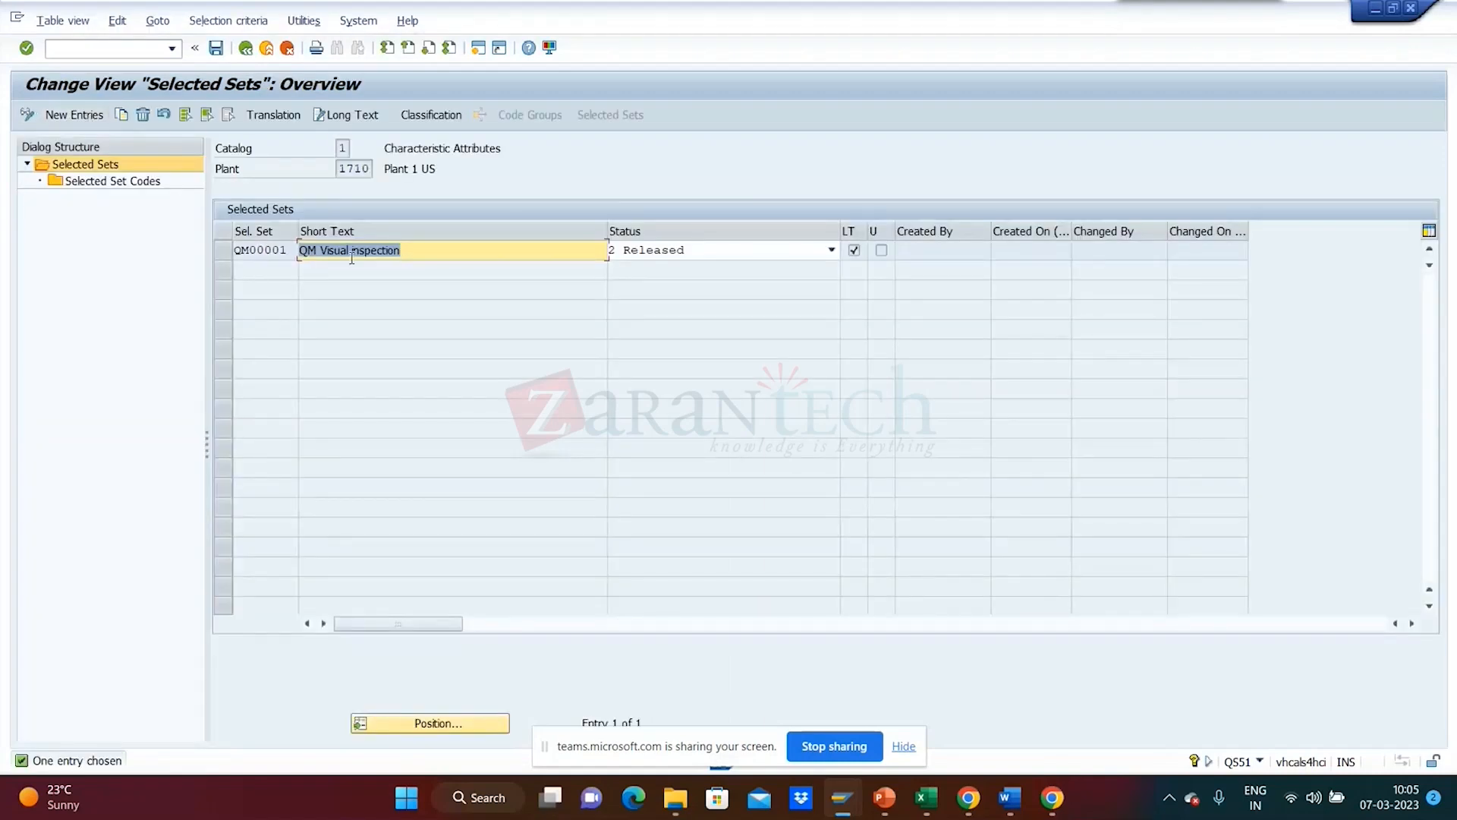
left_click(495, 249)
left_click(295, 250)
left_click_drag(295, 249, 172, 223)
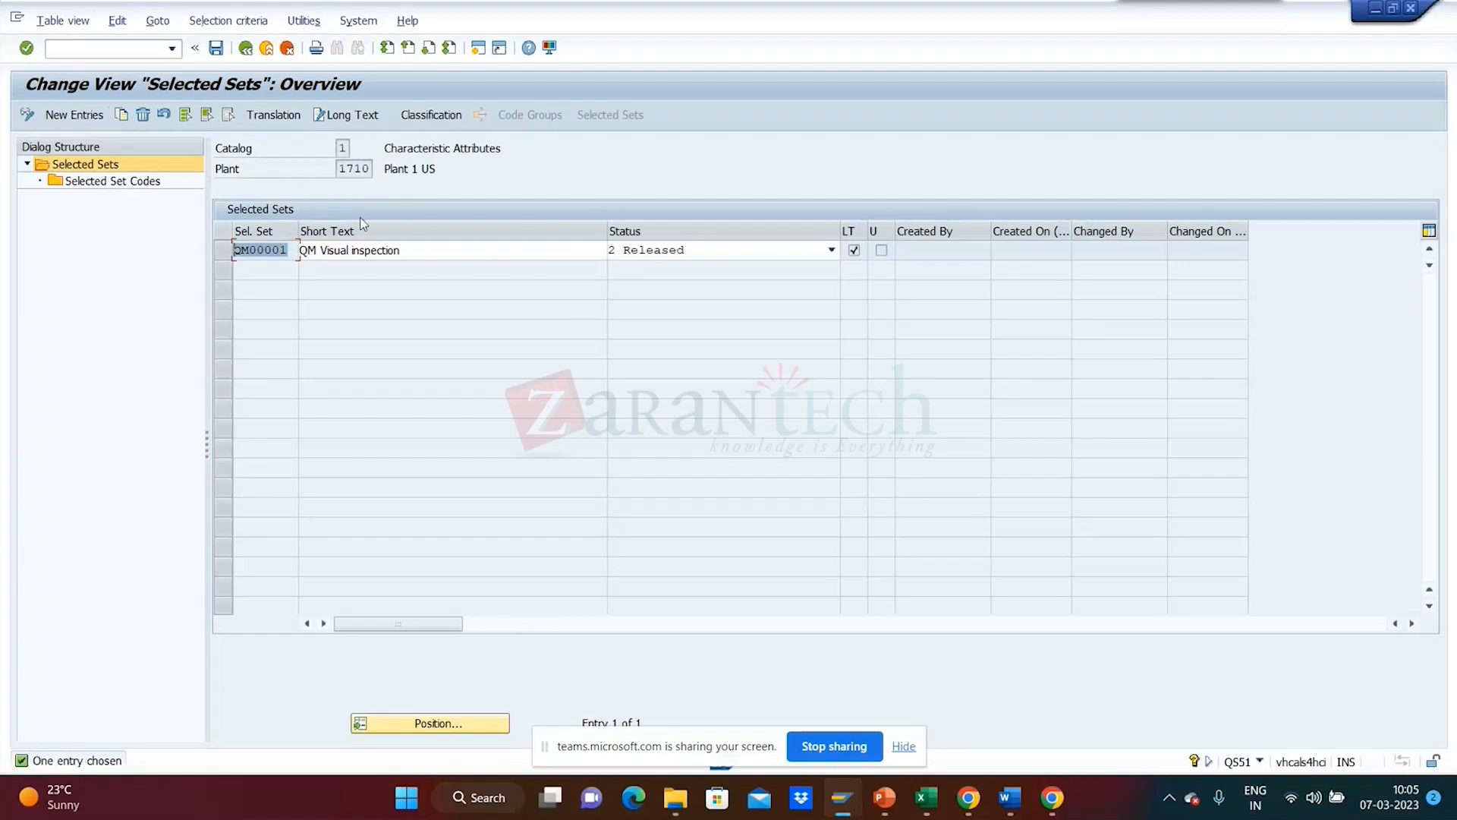
left_click(731, 249)
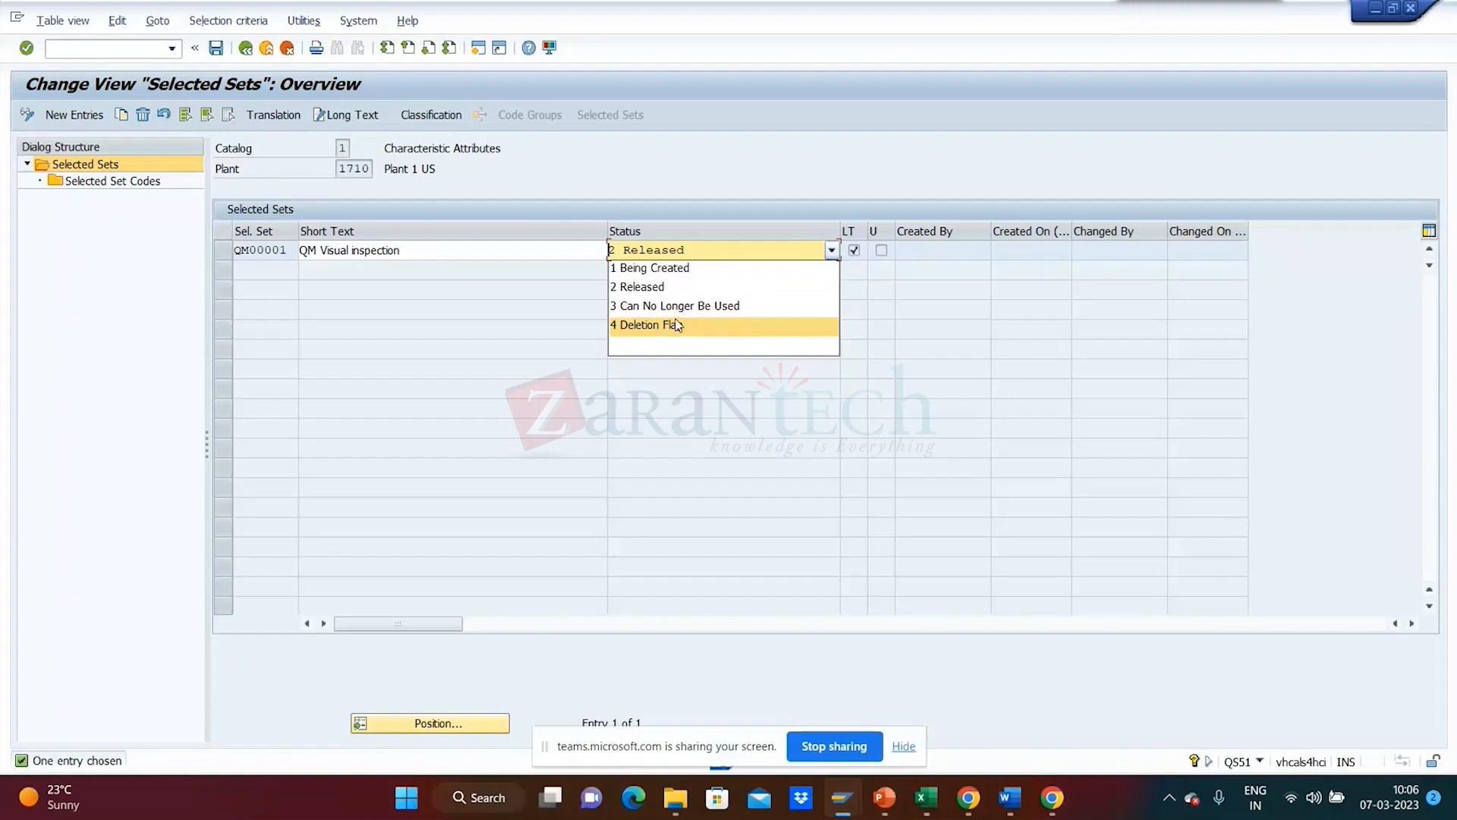
left_click(645, 286)
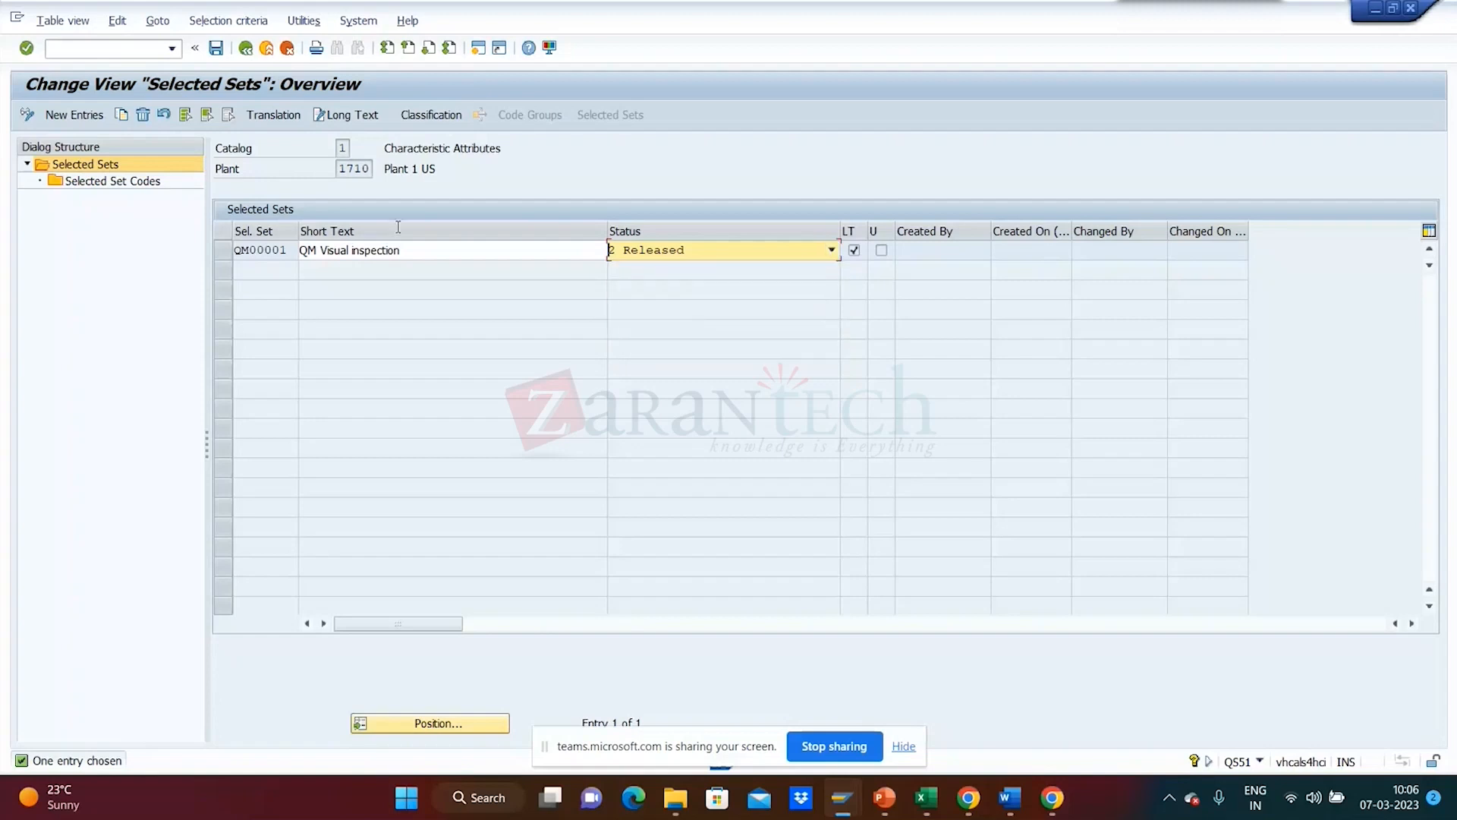
left_click(225, 250)
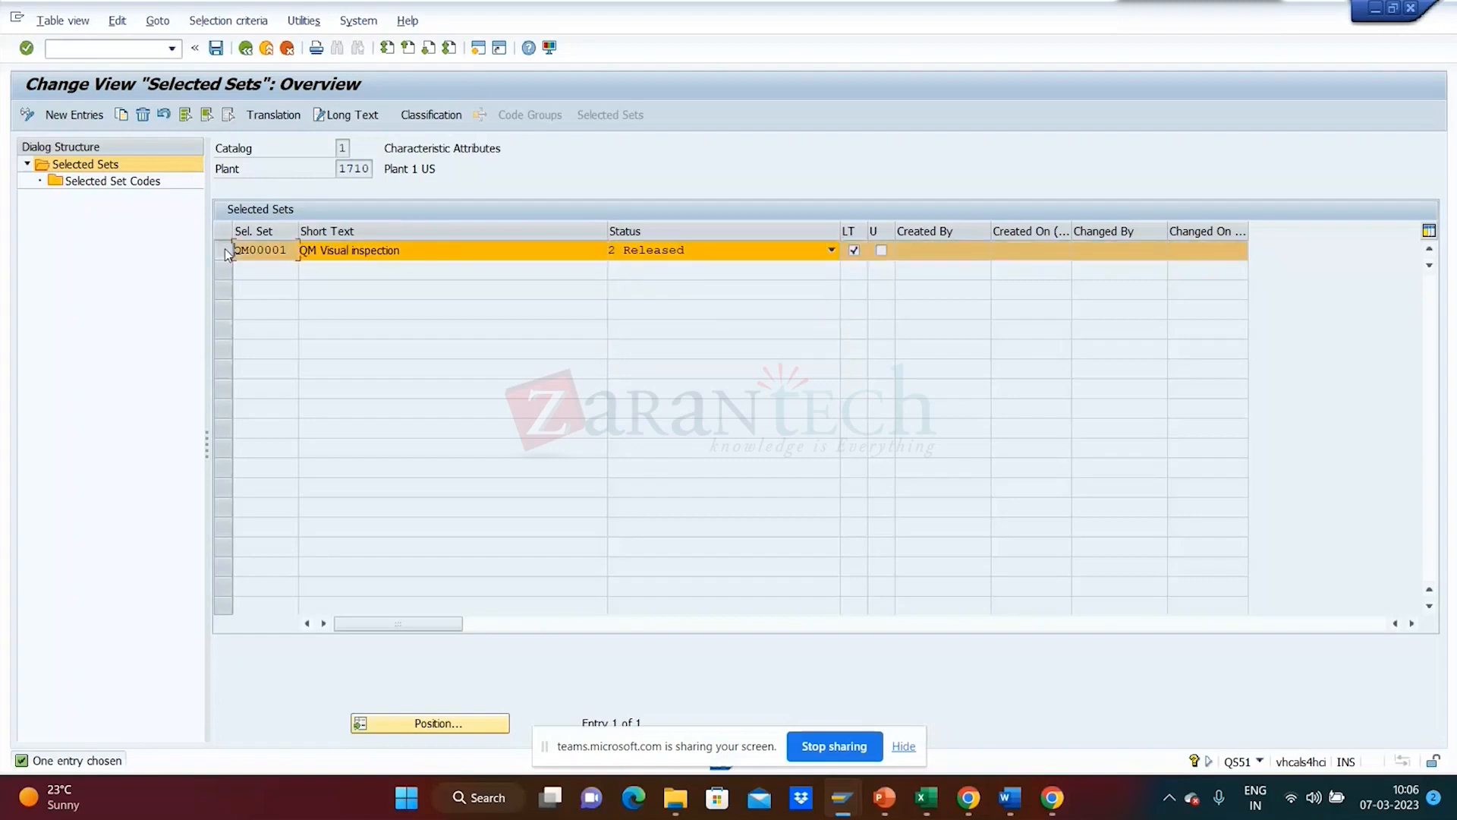
double_click(125, 185)
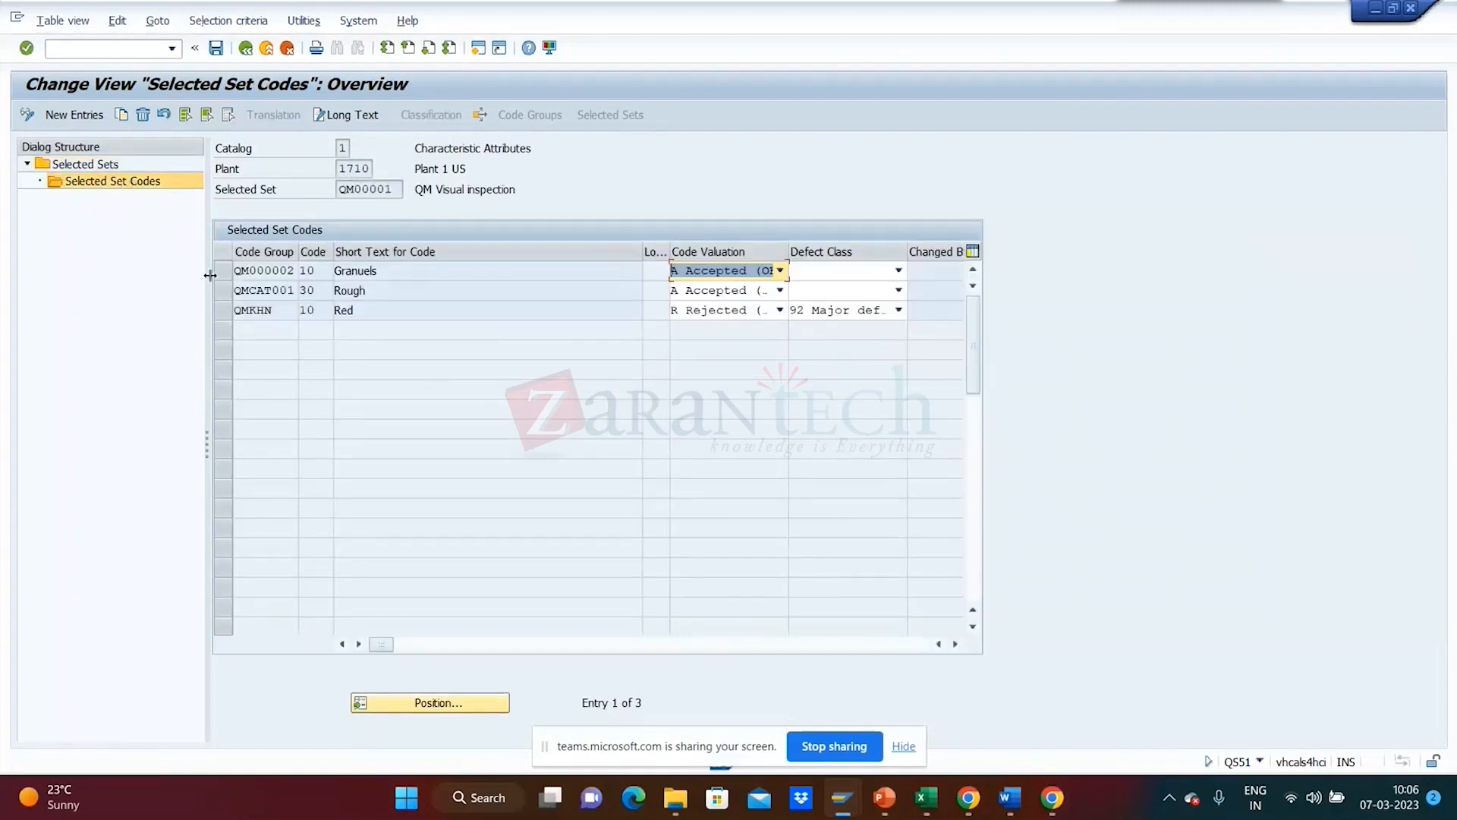
left_click(97, 119)
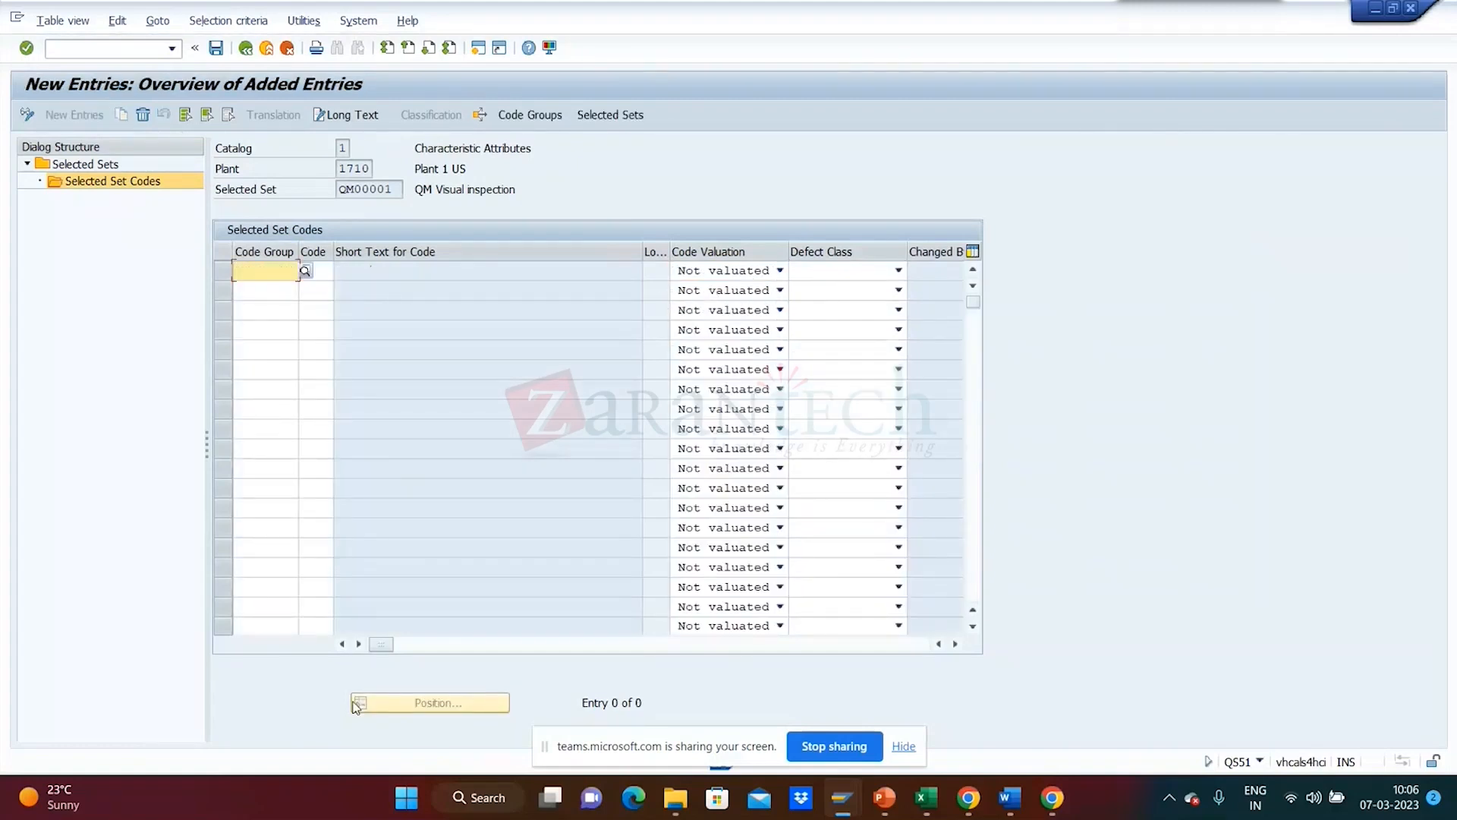
left_click(246, 48)
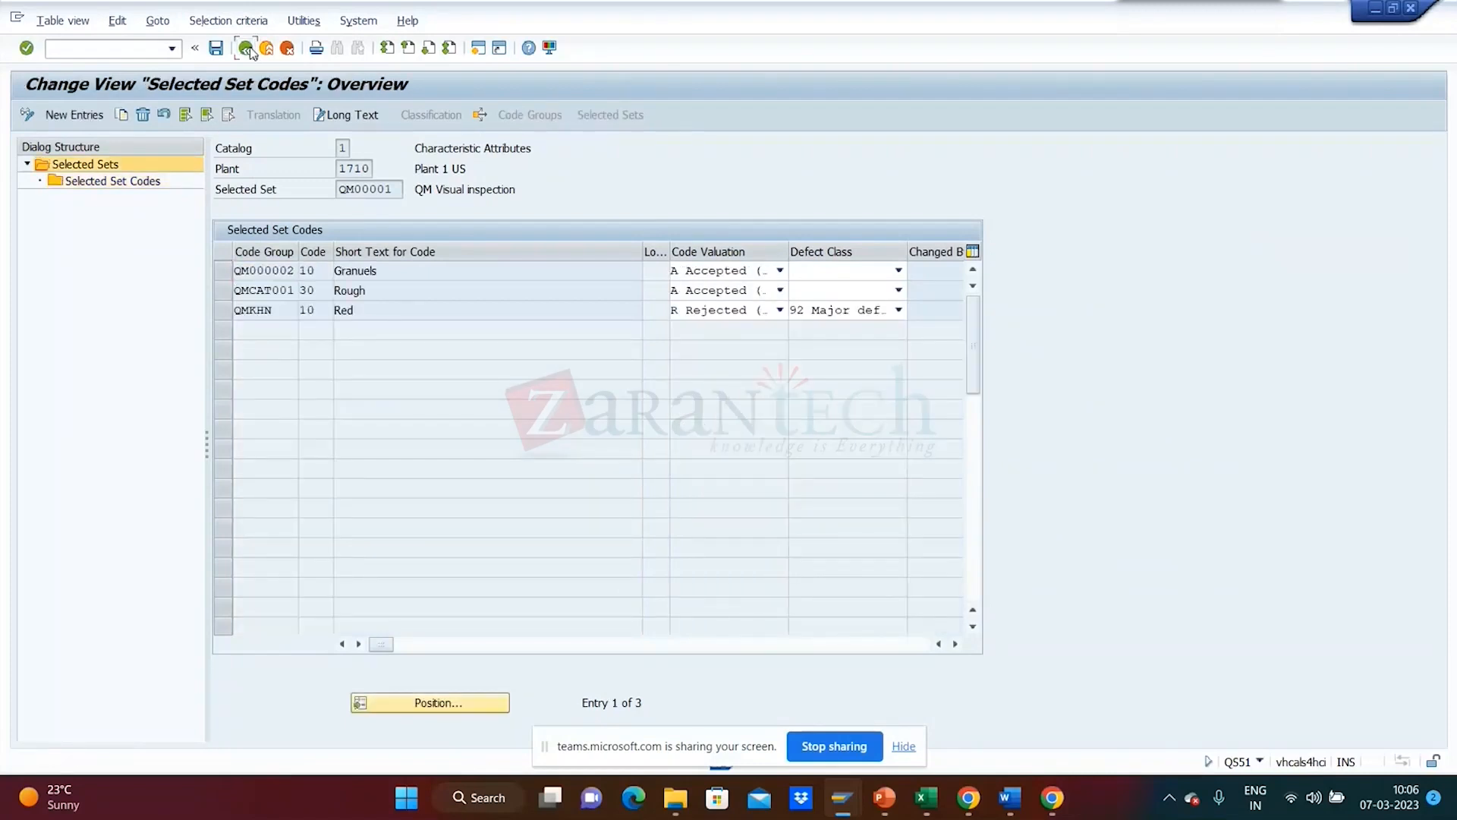
left_click(246, 48)
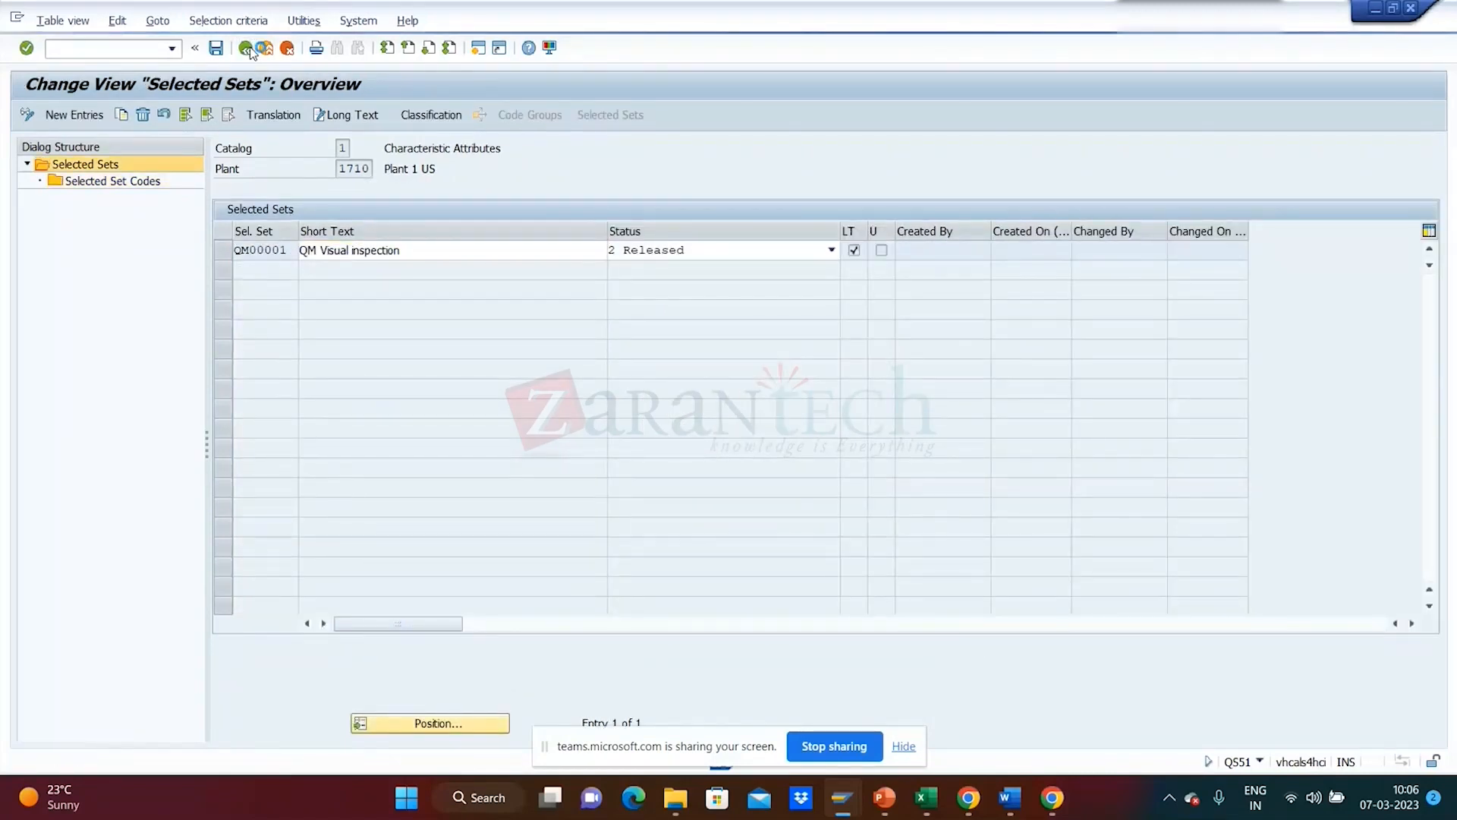
left_click(247, 48)
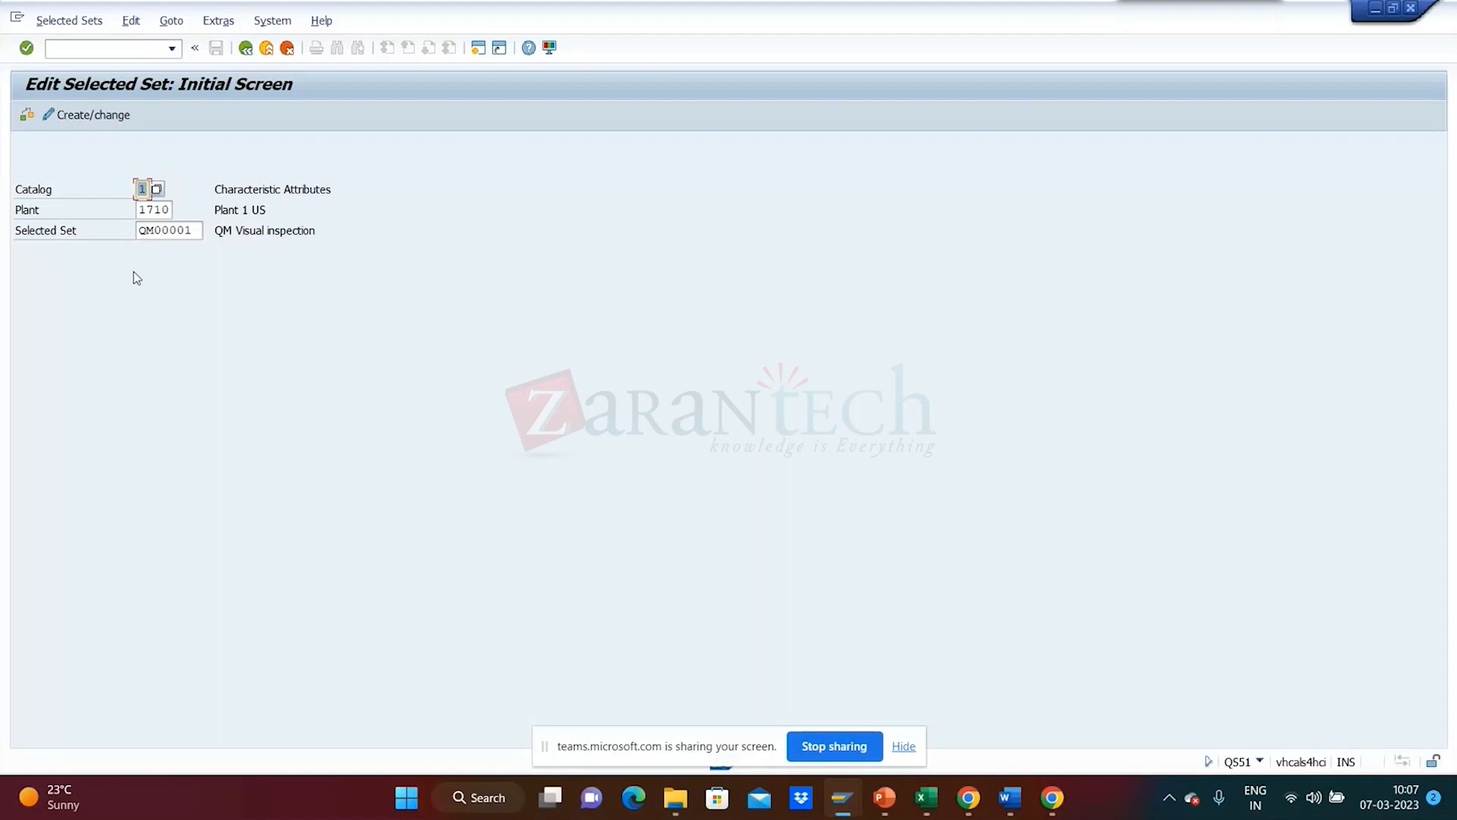
- Enter catalog 3 and dismiss its information message
type("3")
key("Return")
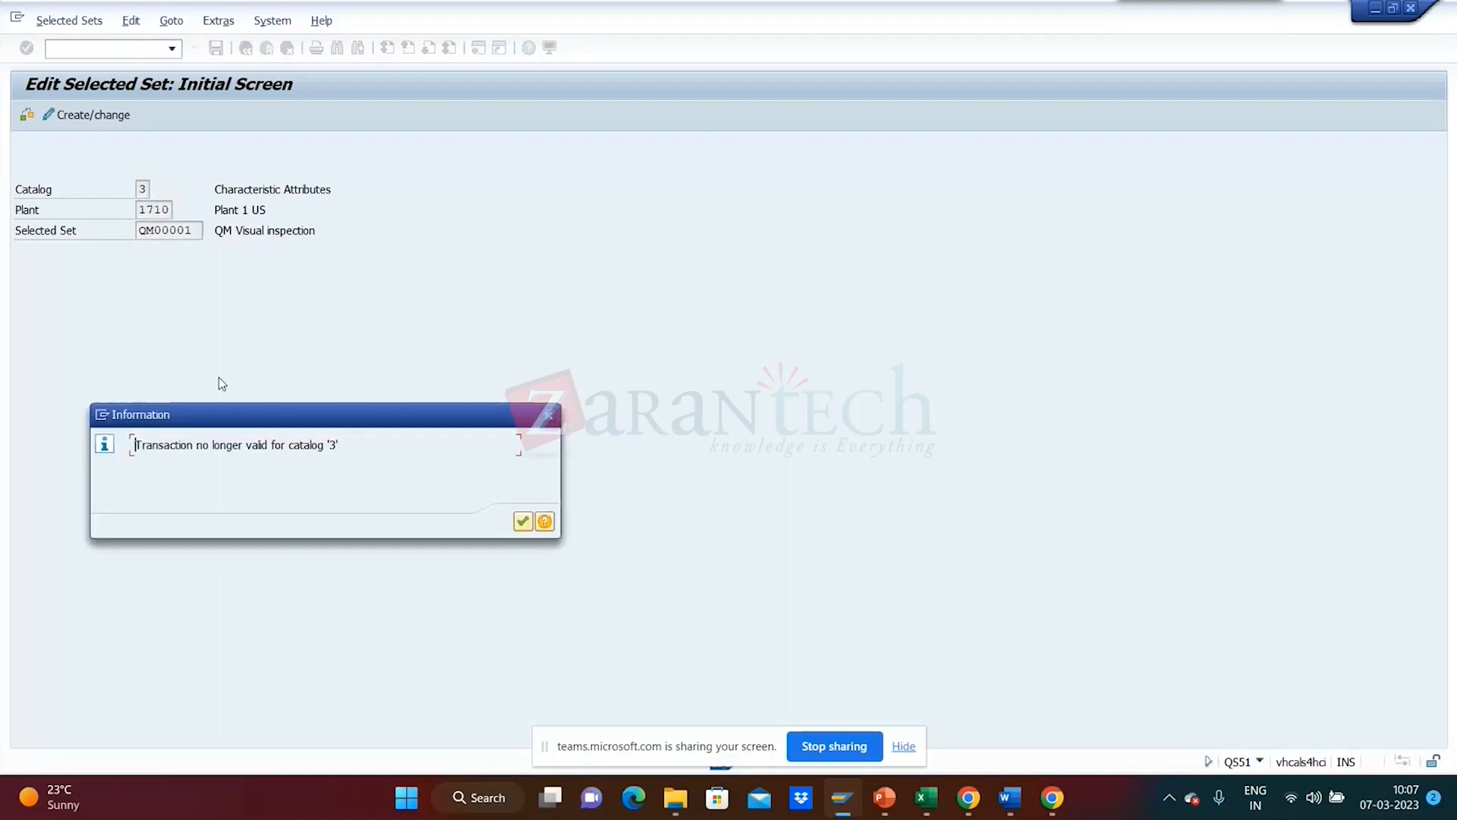
key("Return")
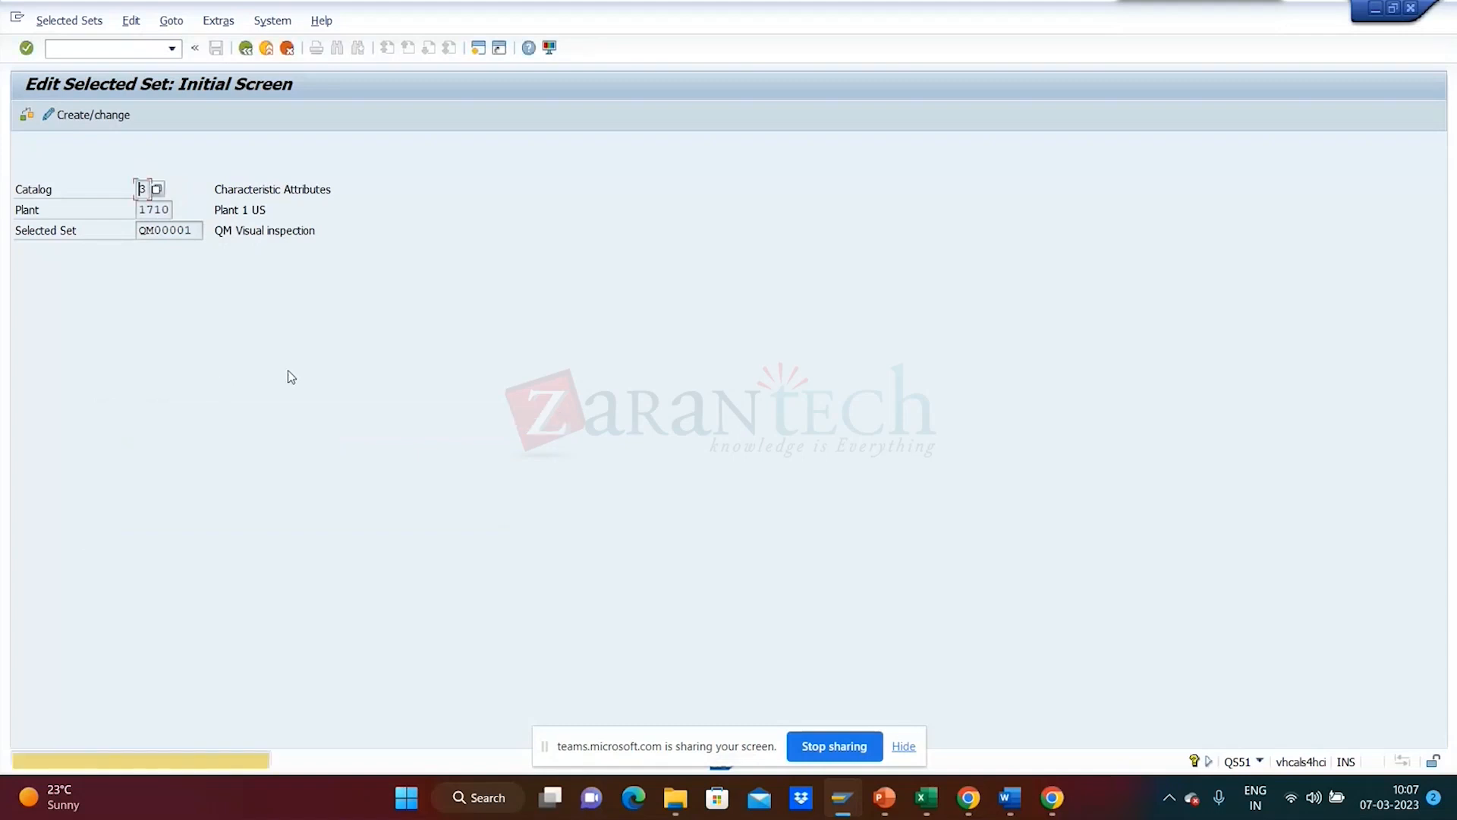
- Go to Selected Sets > Catalog > Create/change and clear the prefilled code group QM000002
left_click(69, 20)
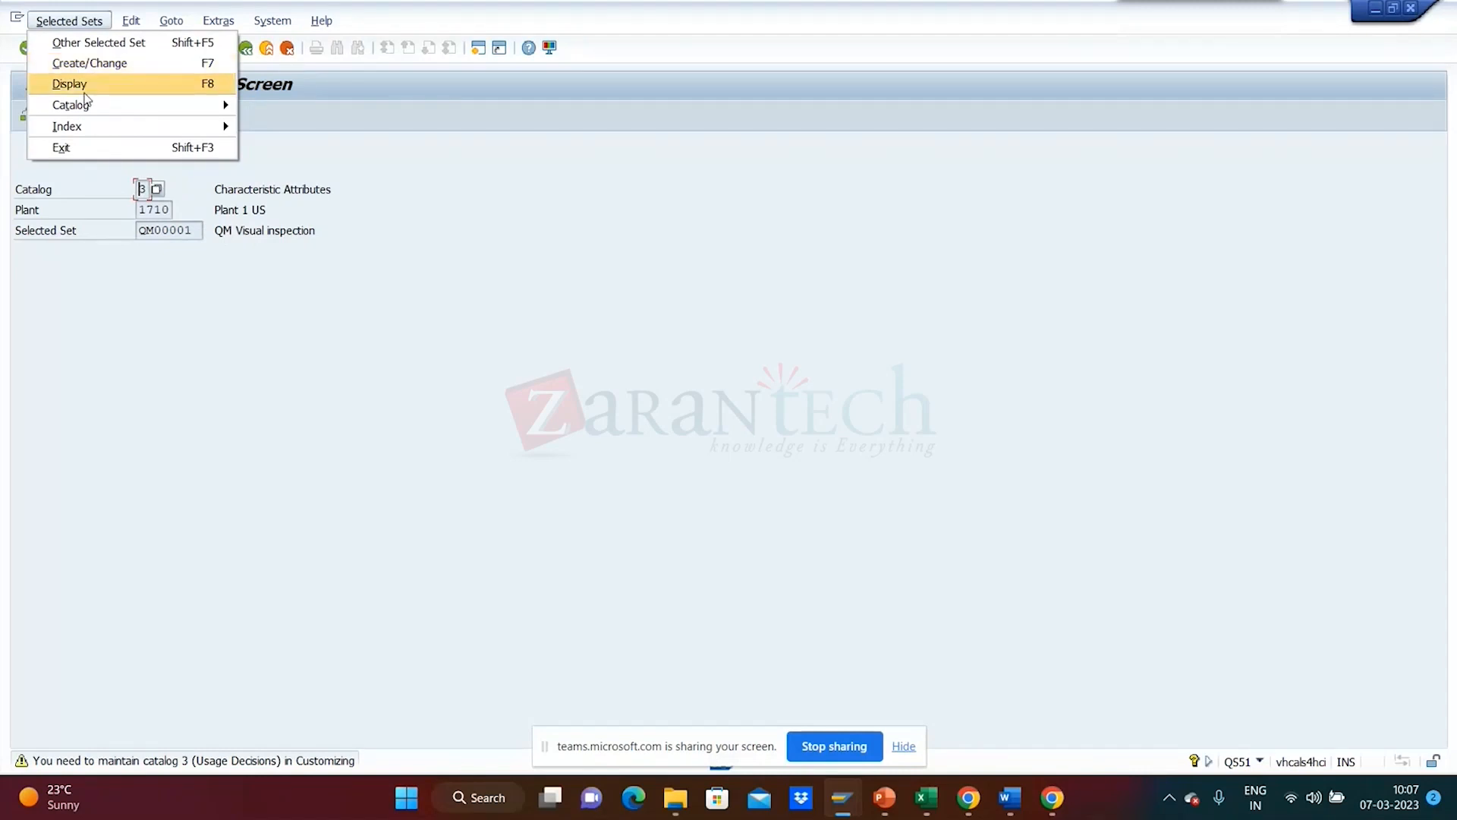
mouse_move(85, 106)
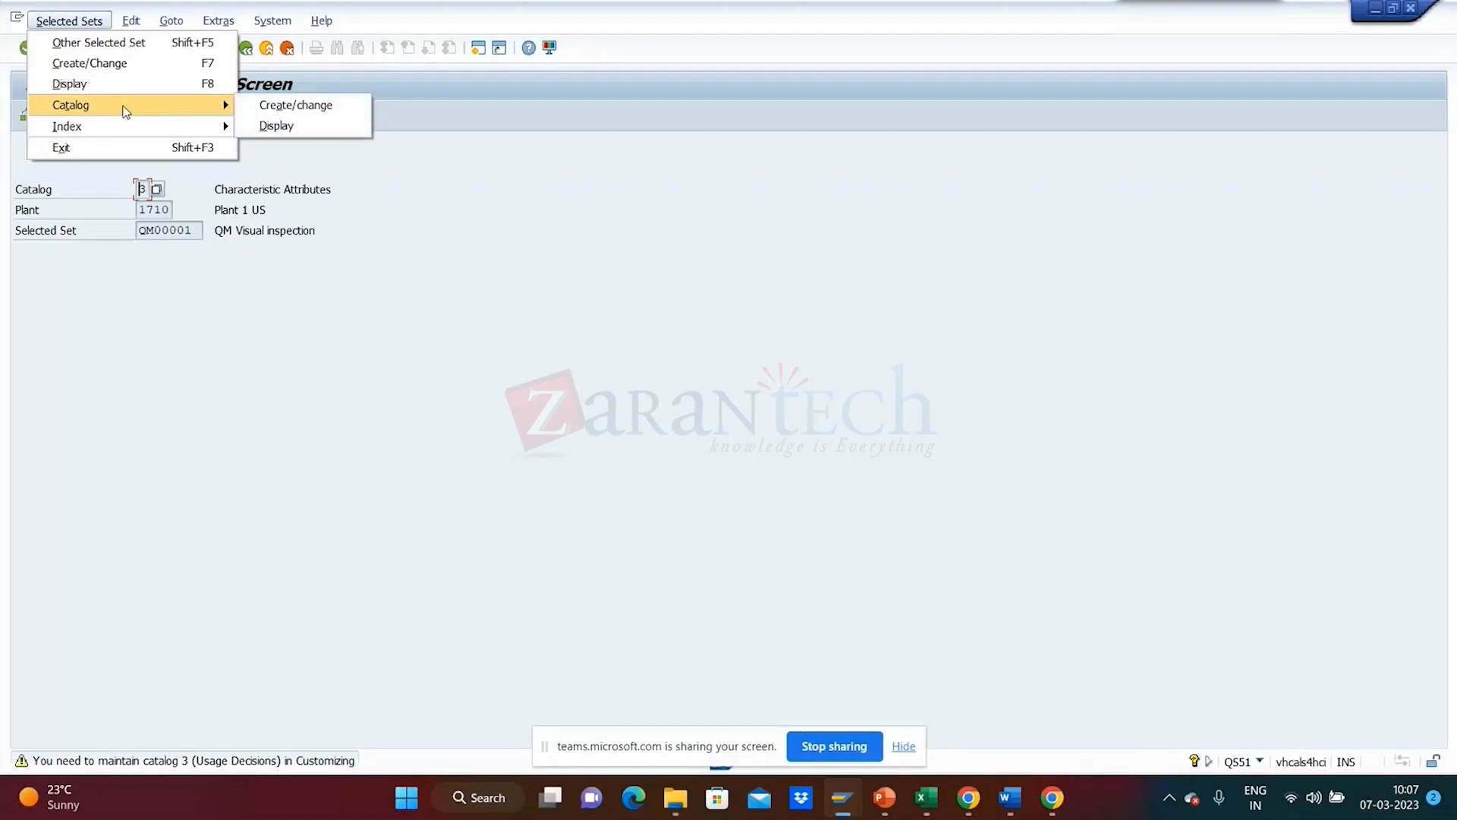
left_click(267, 108)
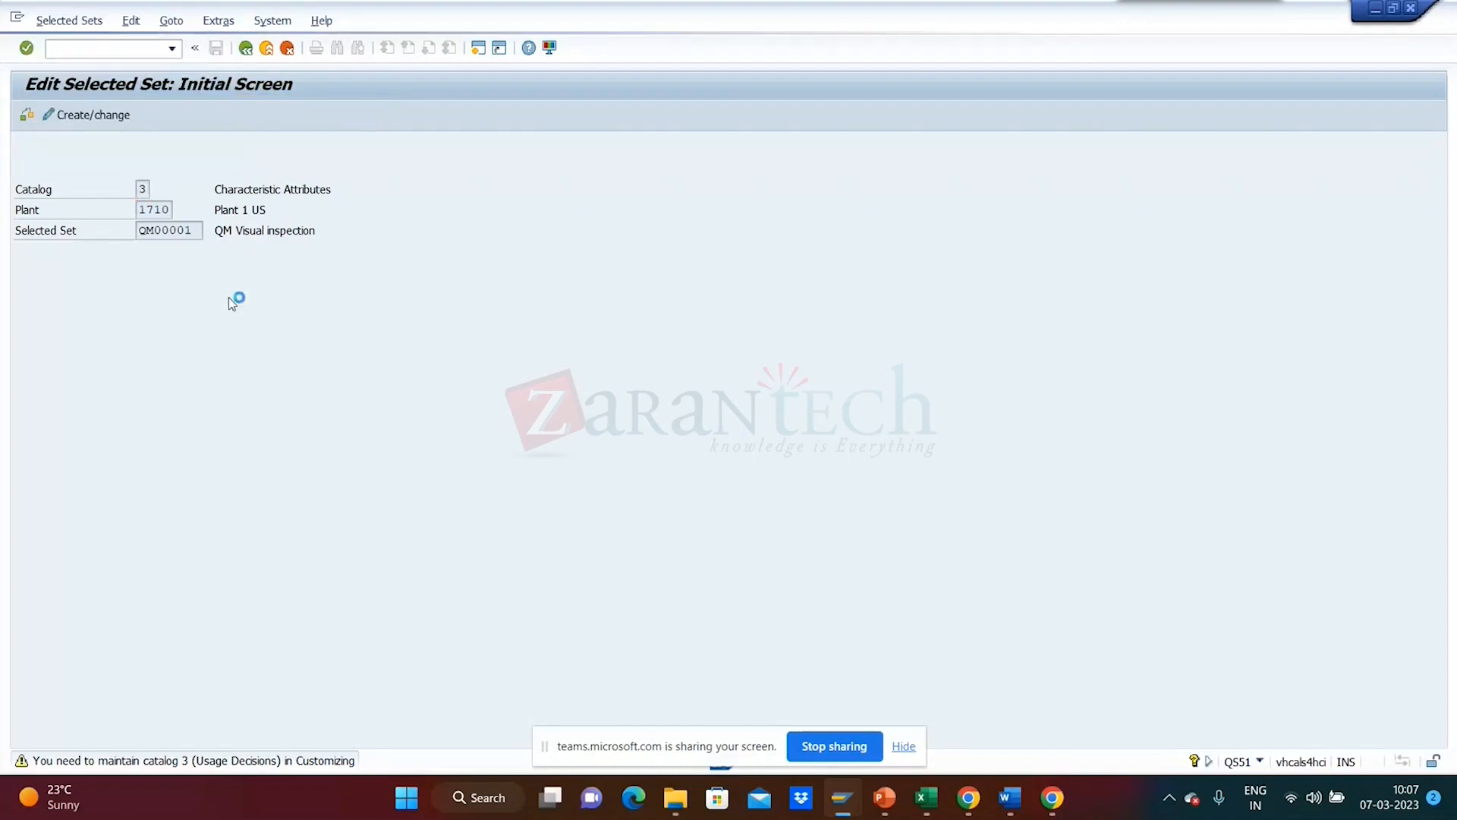
left_click_drag(201, 218, 23, 215)
key("Delete")
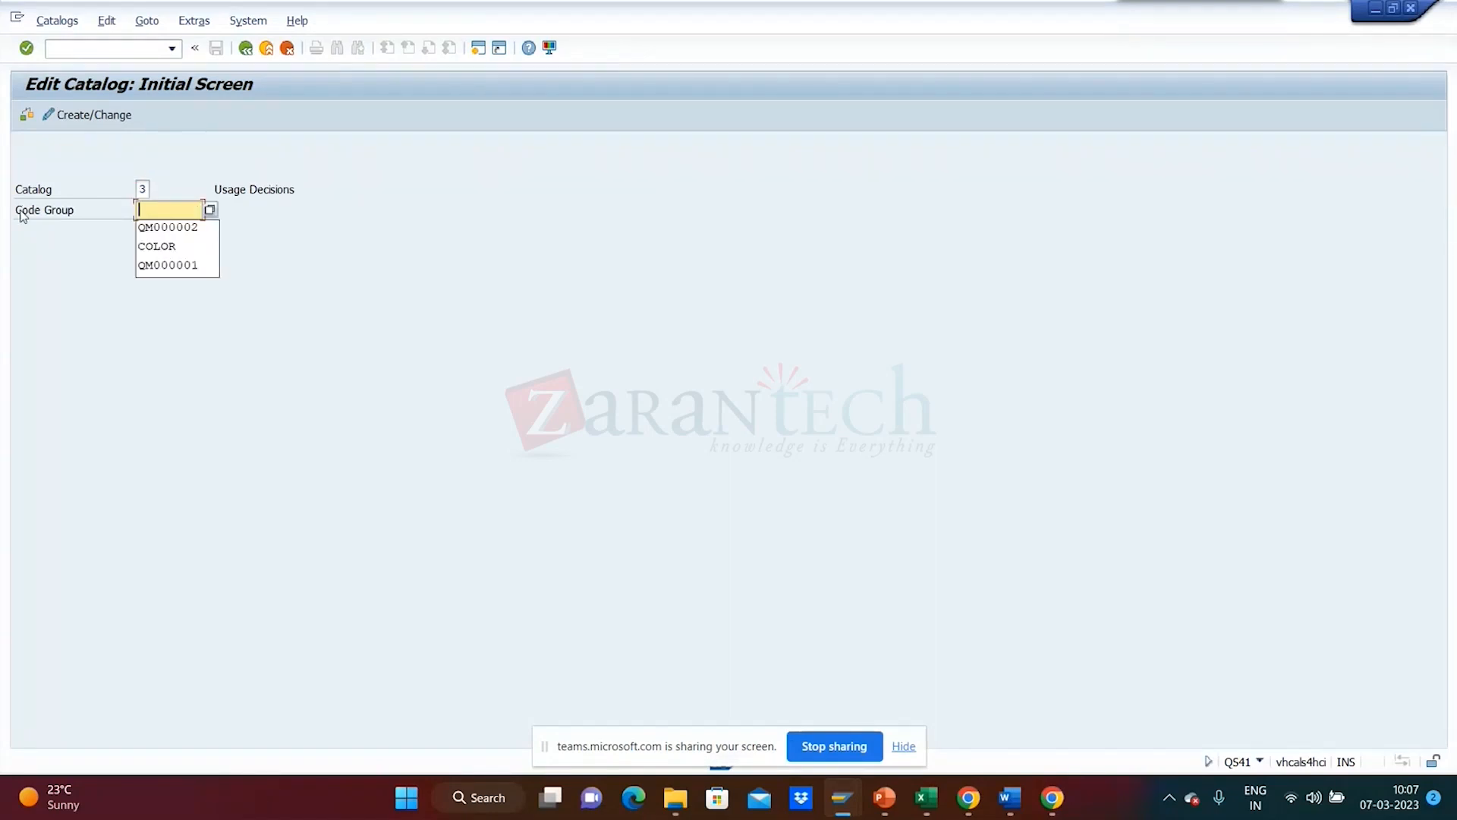
- List the Usage Decisions code groups, expand STABI and UD01, then collapse STABI
left_click(144, 209)
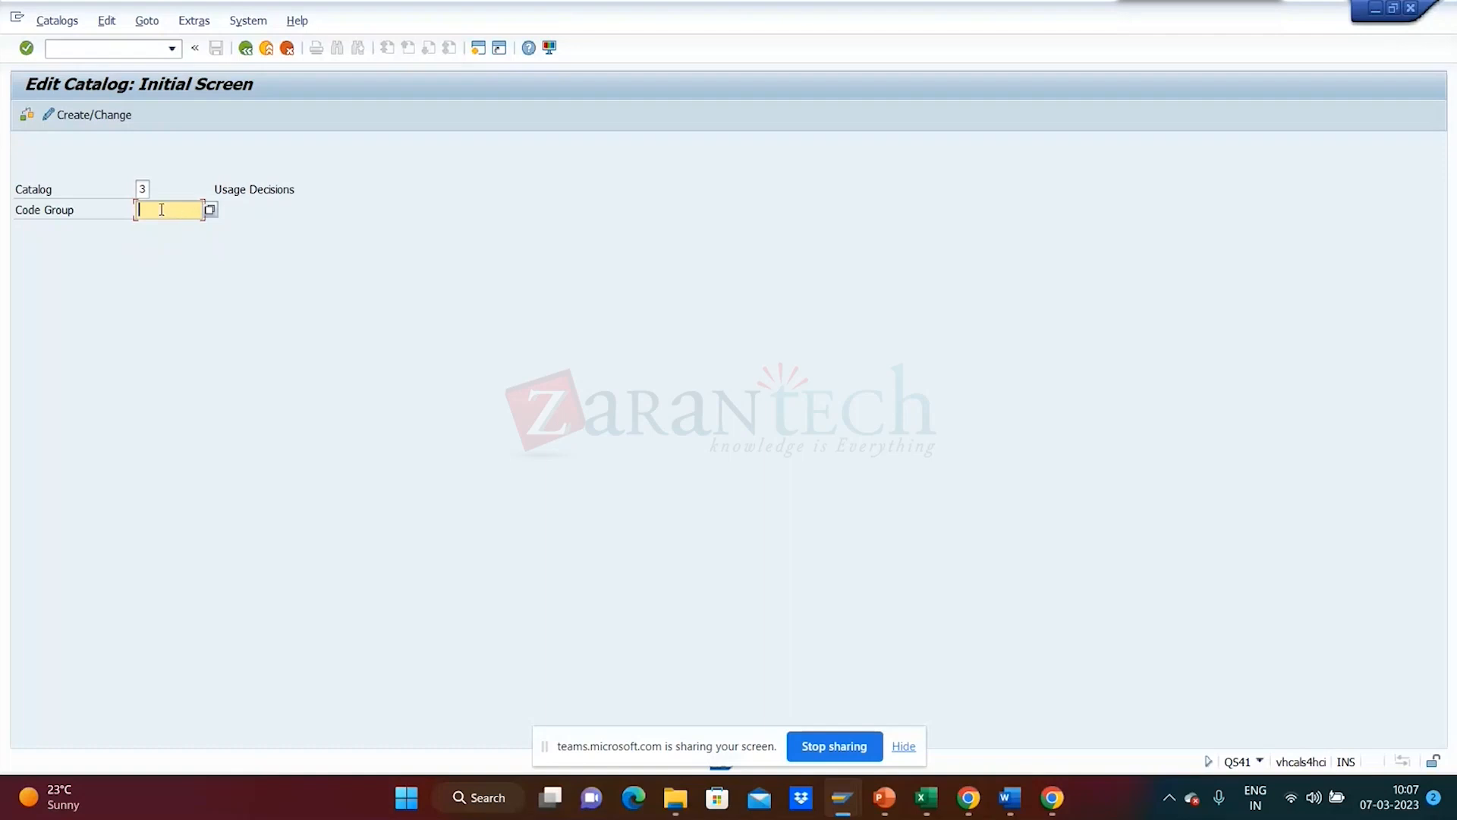
left_click(212, 211)
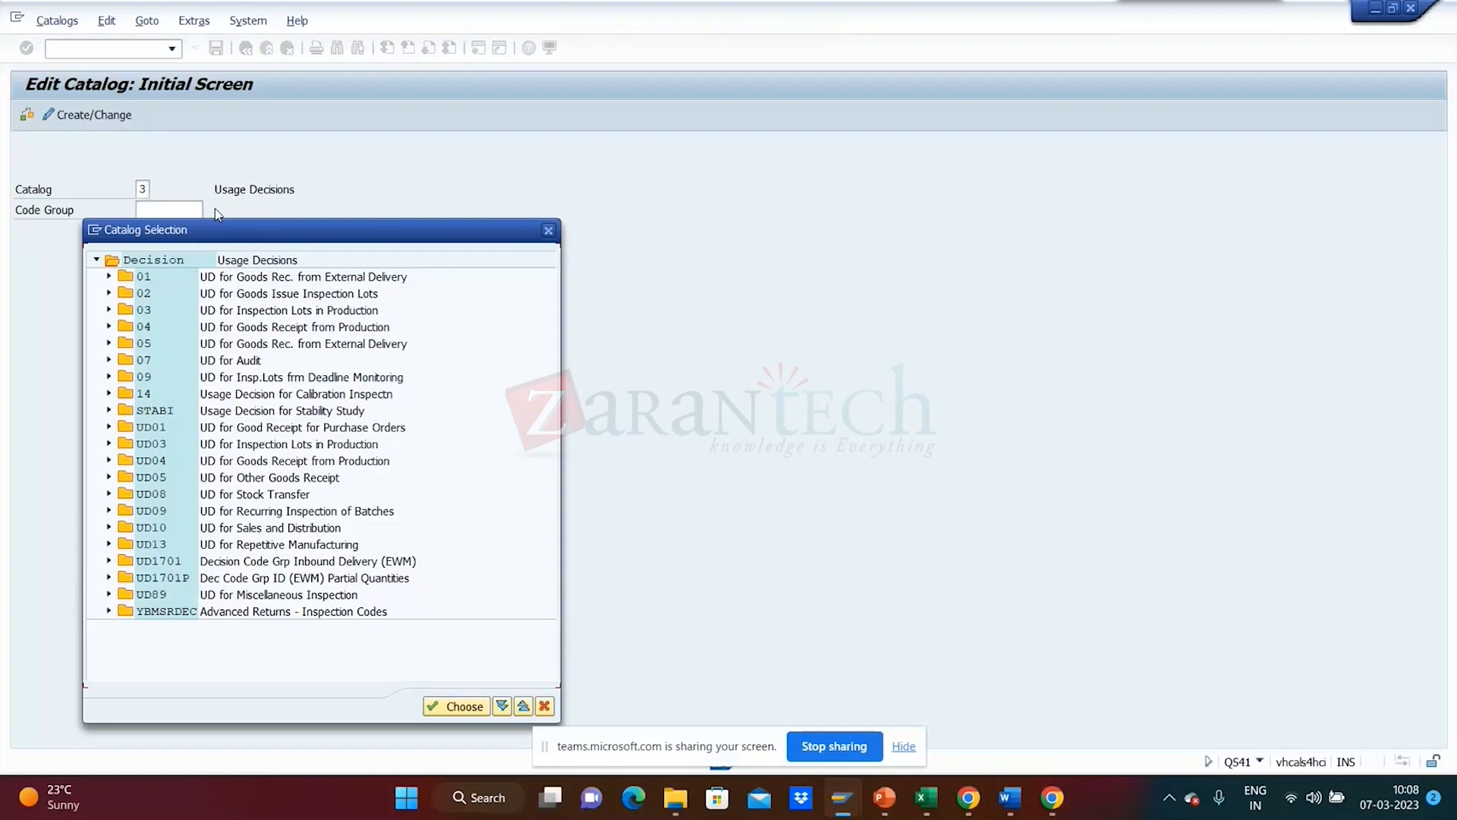
left_click_drag(207, 242, 353, 149)
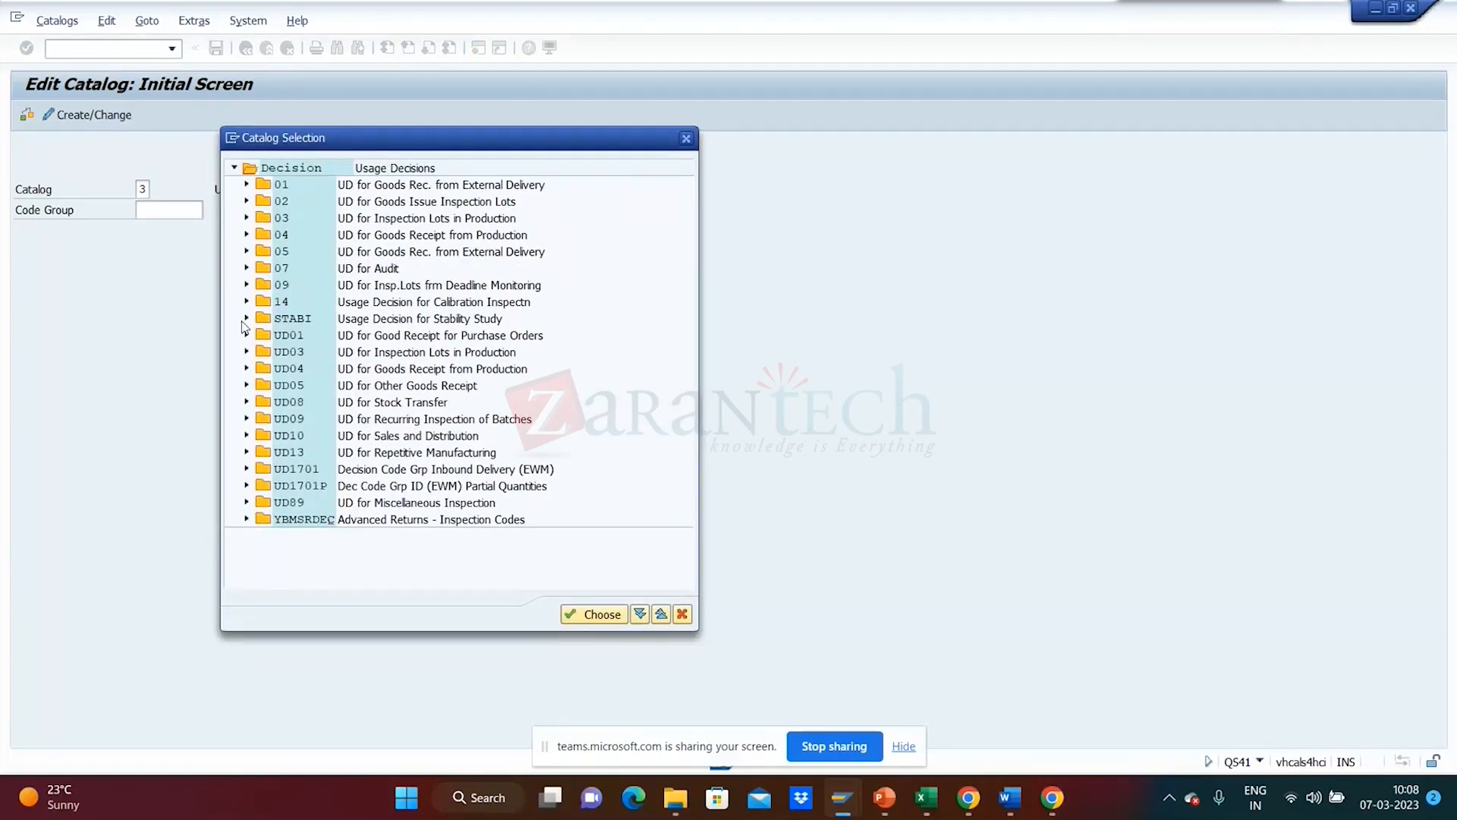
left_click(247, 319)
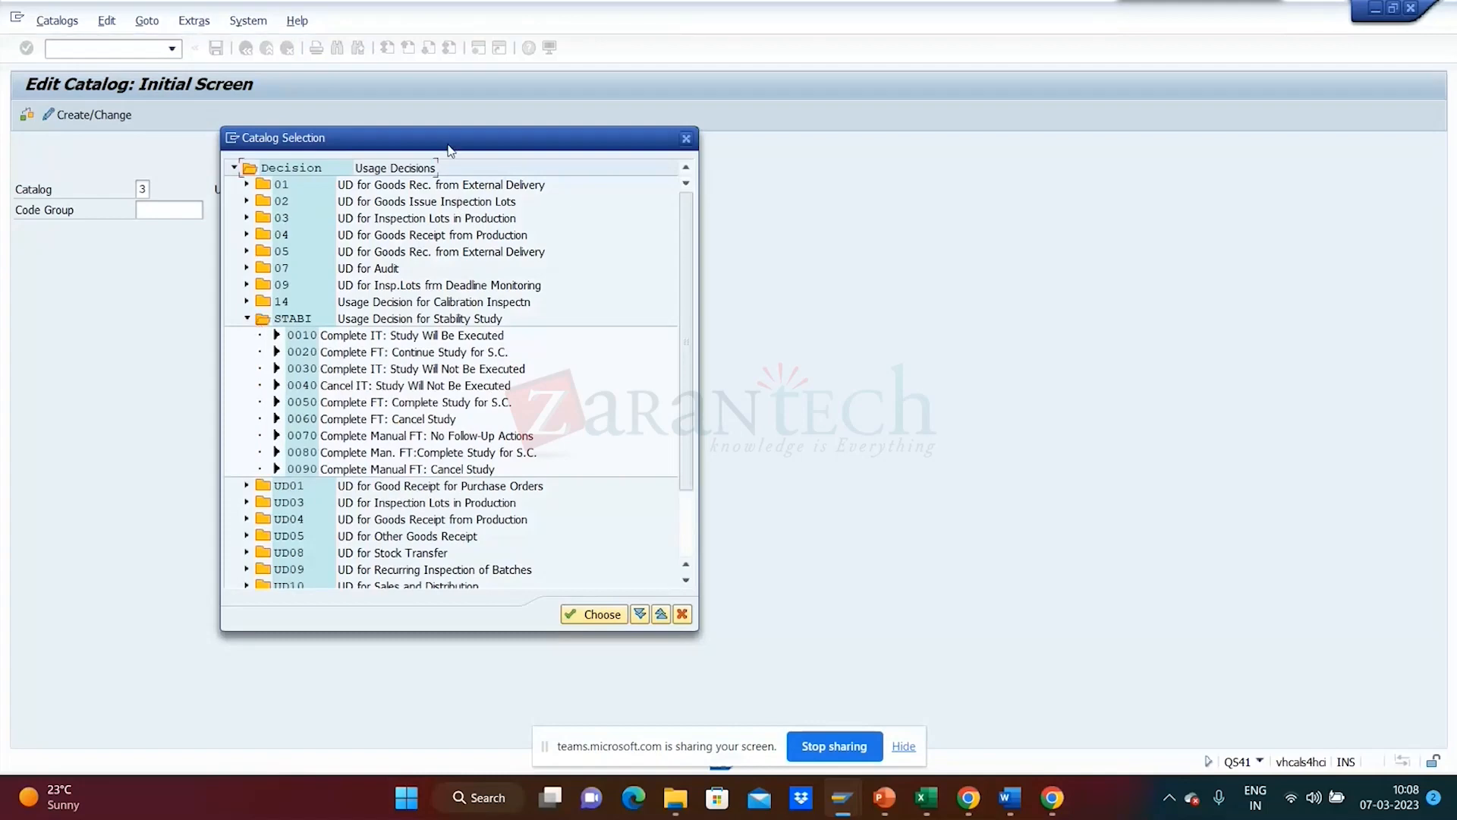
left_click_drag(459, 142, 538, 87)
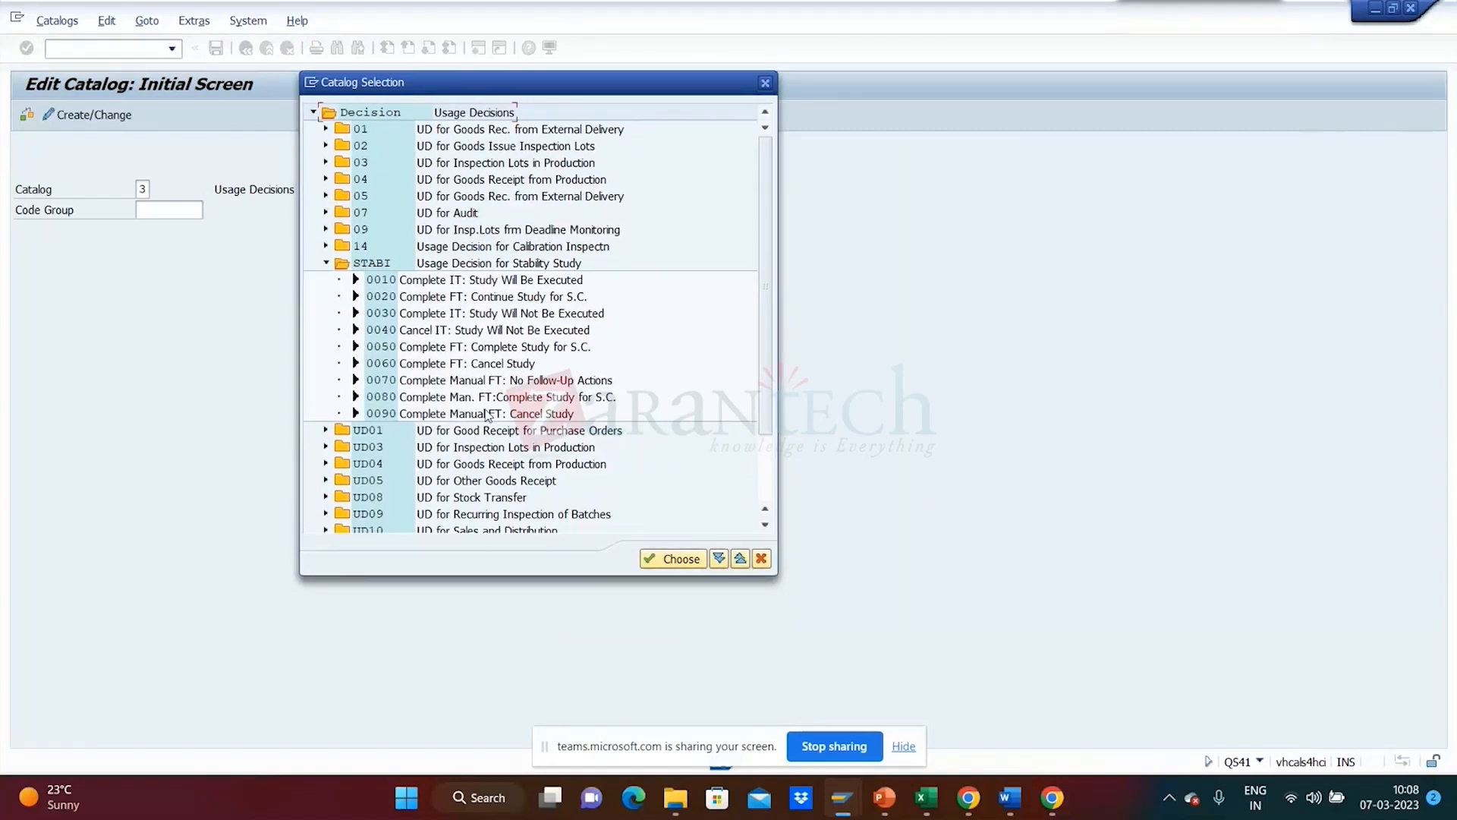
left_click(325, 430)
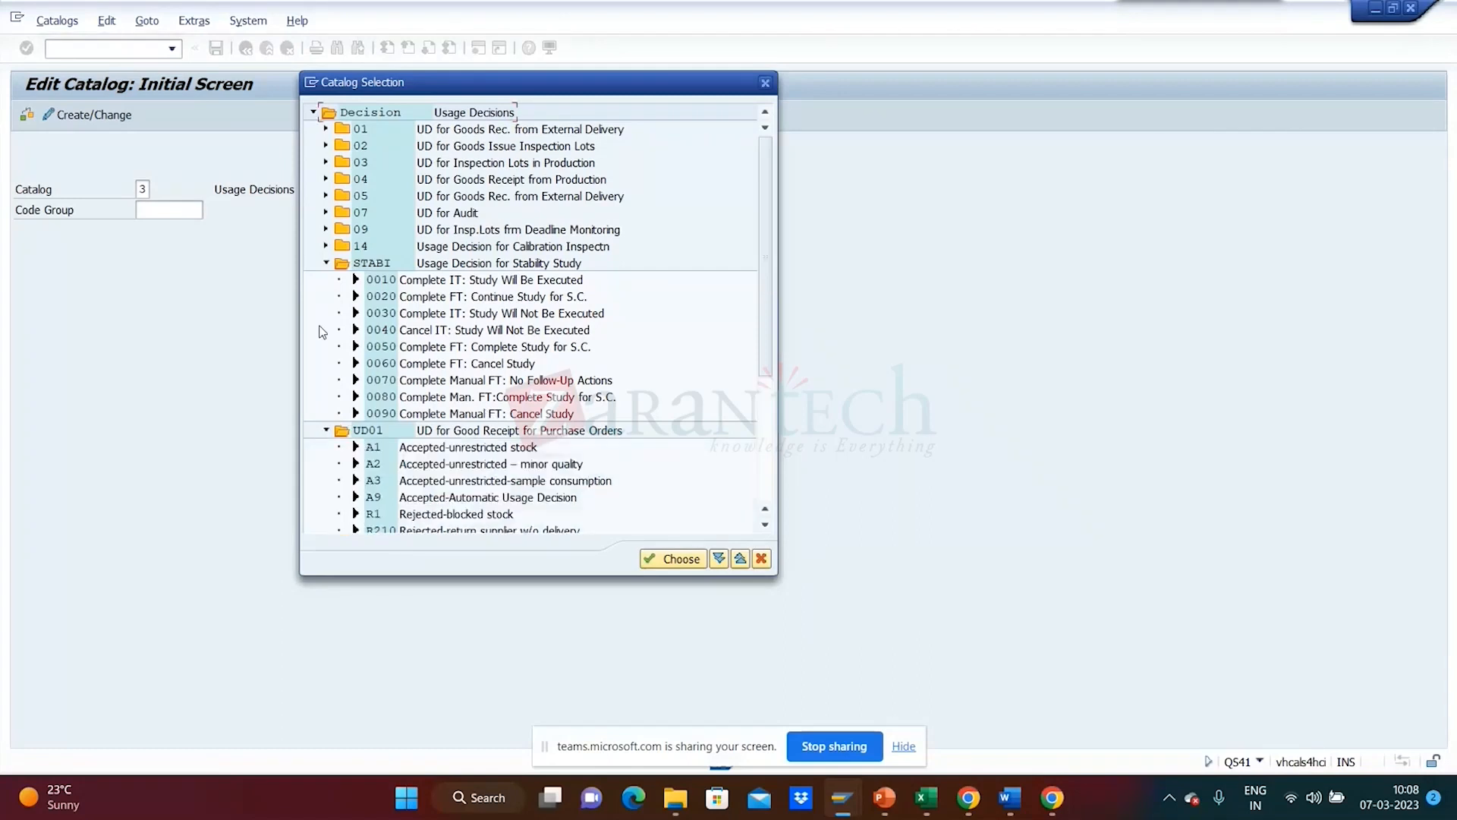
left_click(326, 262)
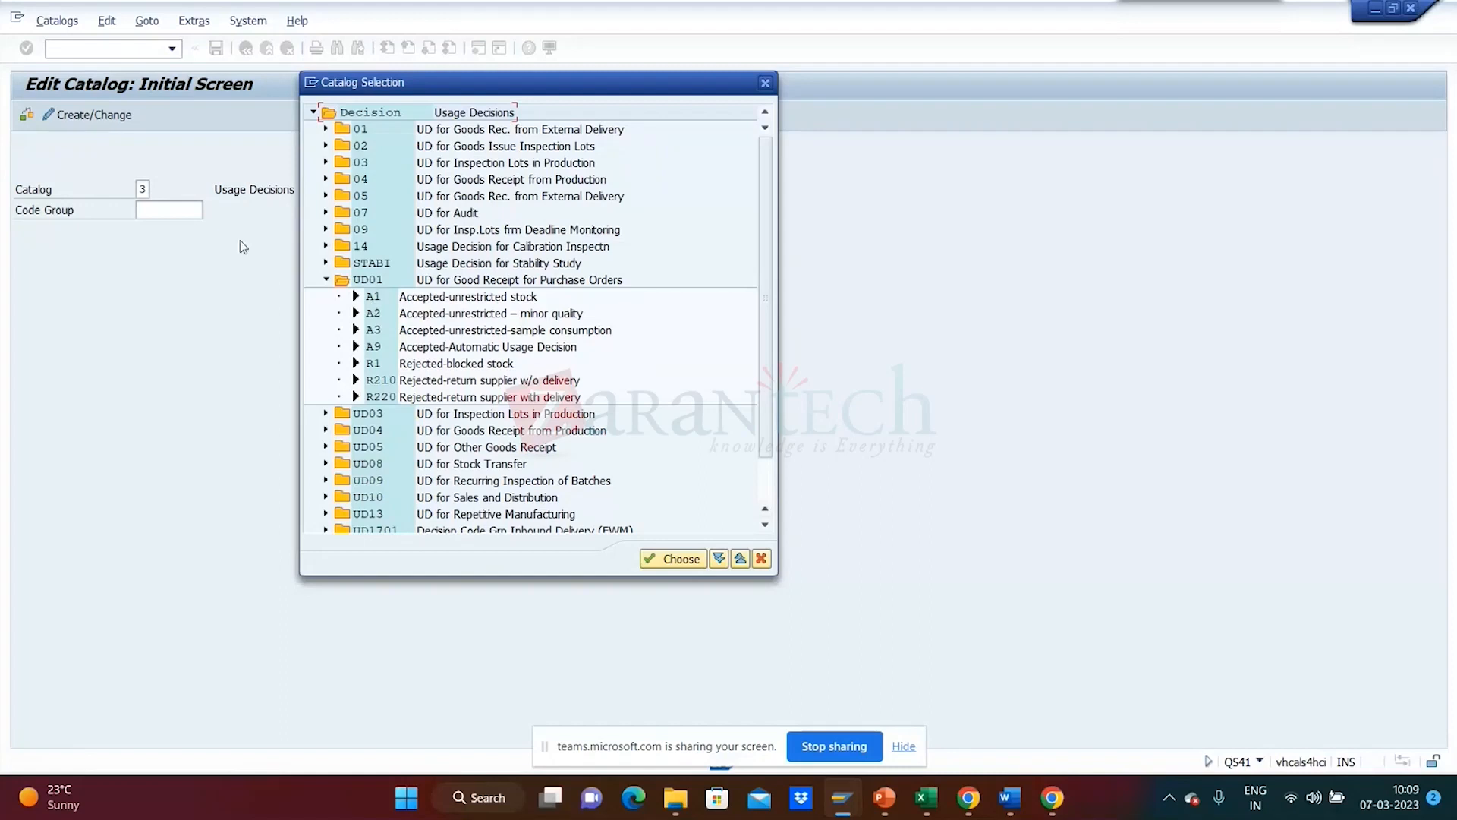
- Pick code group UD01 in catalog selection and continue past the warning to its overview
double_click(365, 280)
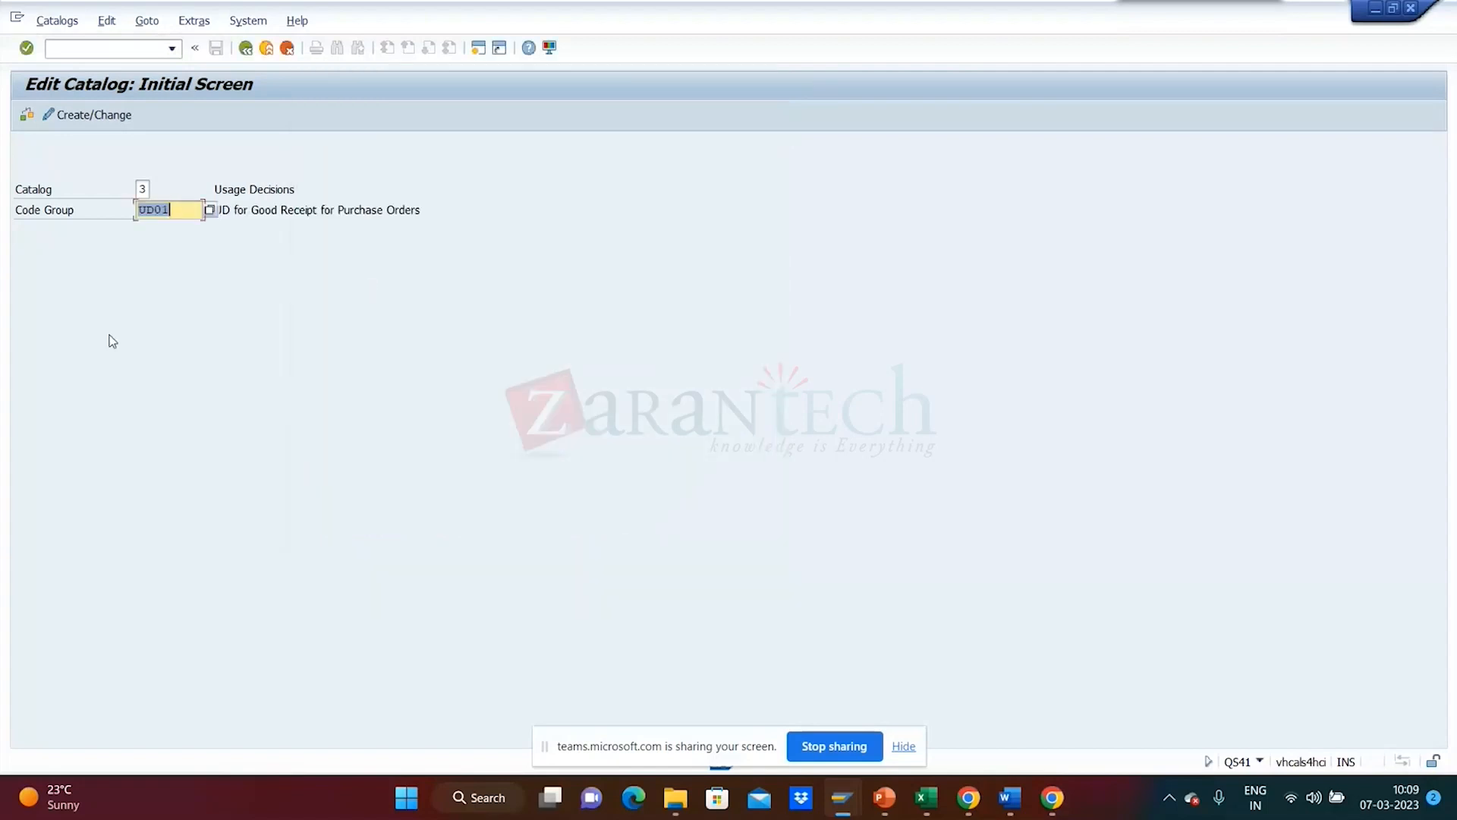
key("Return")
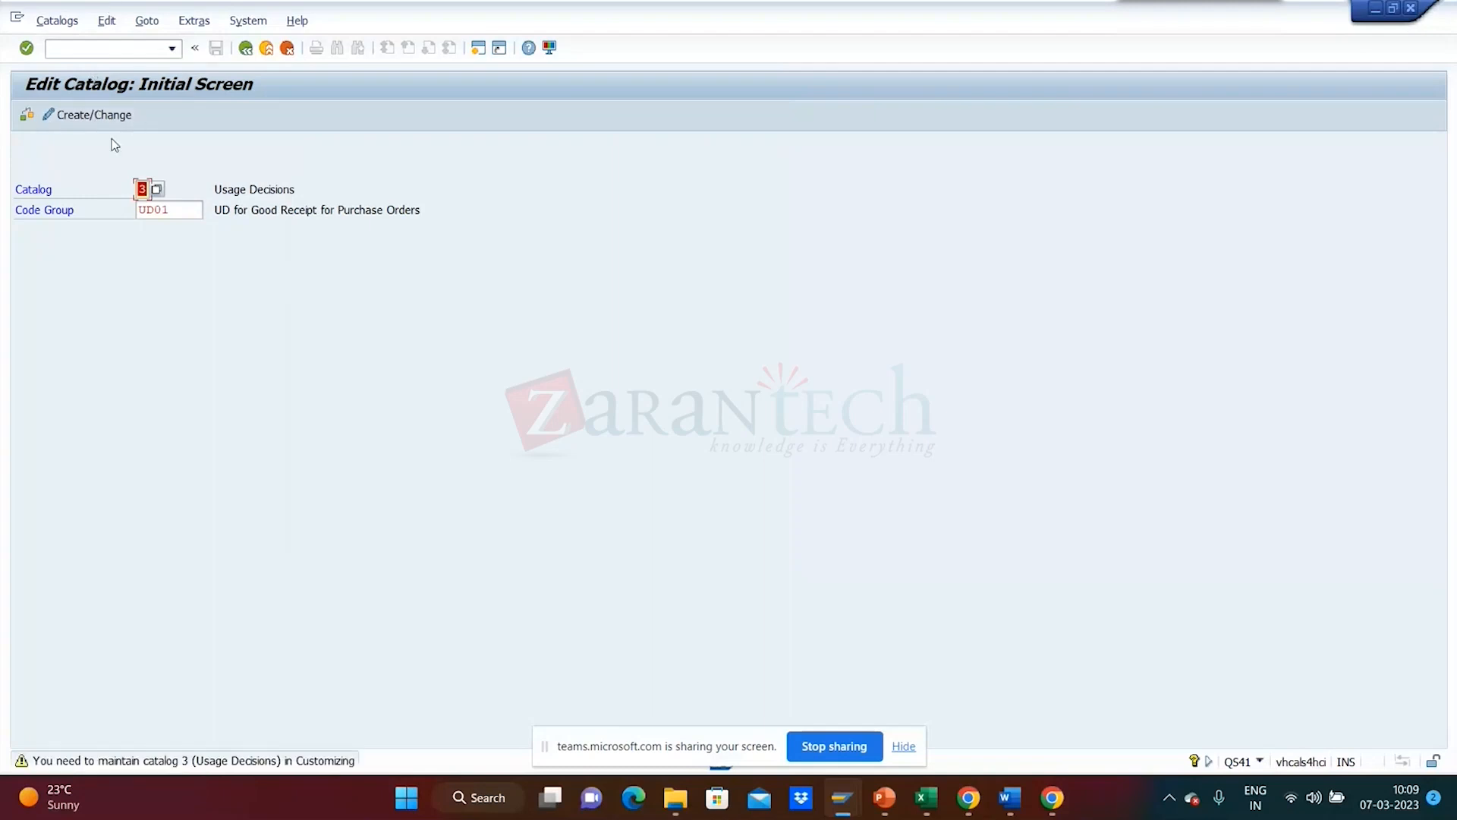
key("Return")
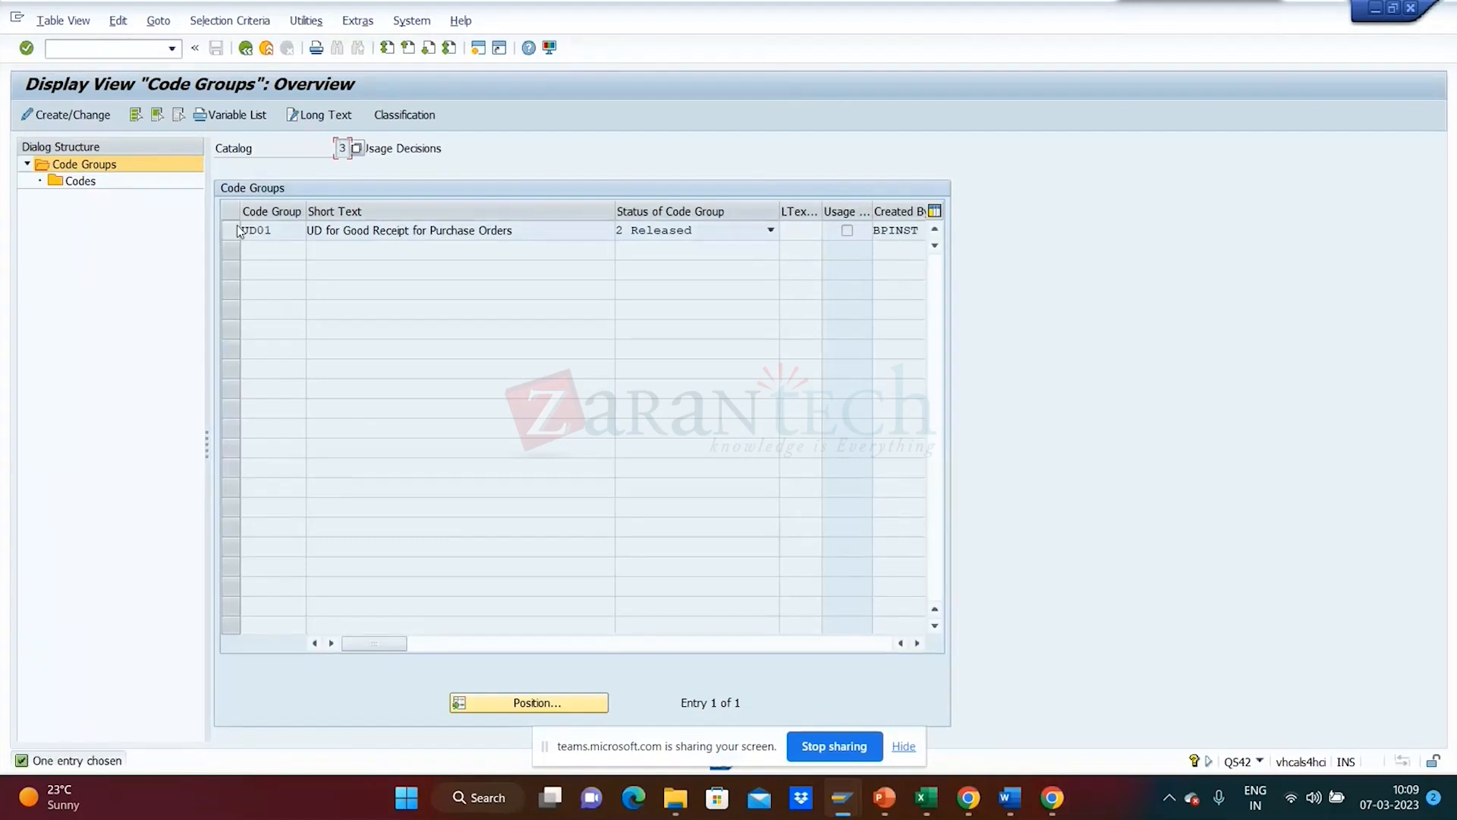
- Review the seven codes inside UD01, then go back three screens to SAP Easy Access
left_click(235, 233)
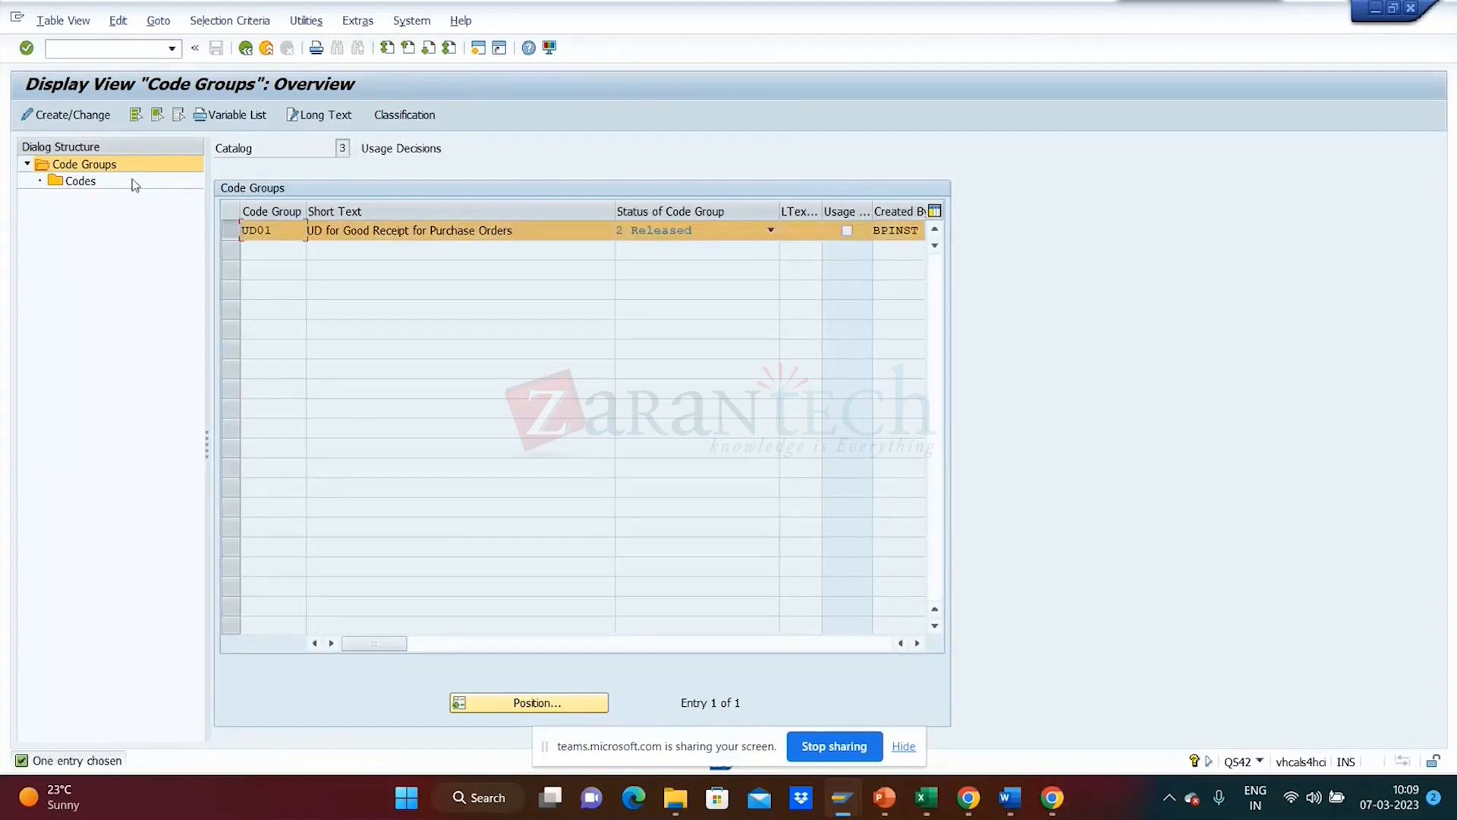
double_click(82, 182)
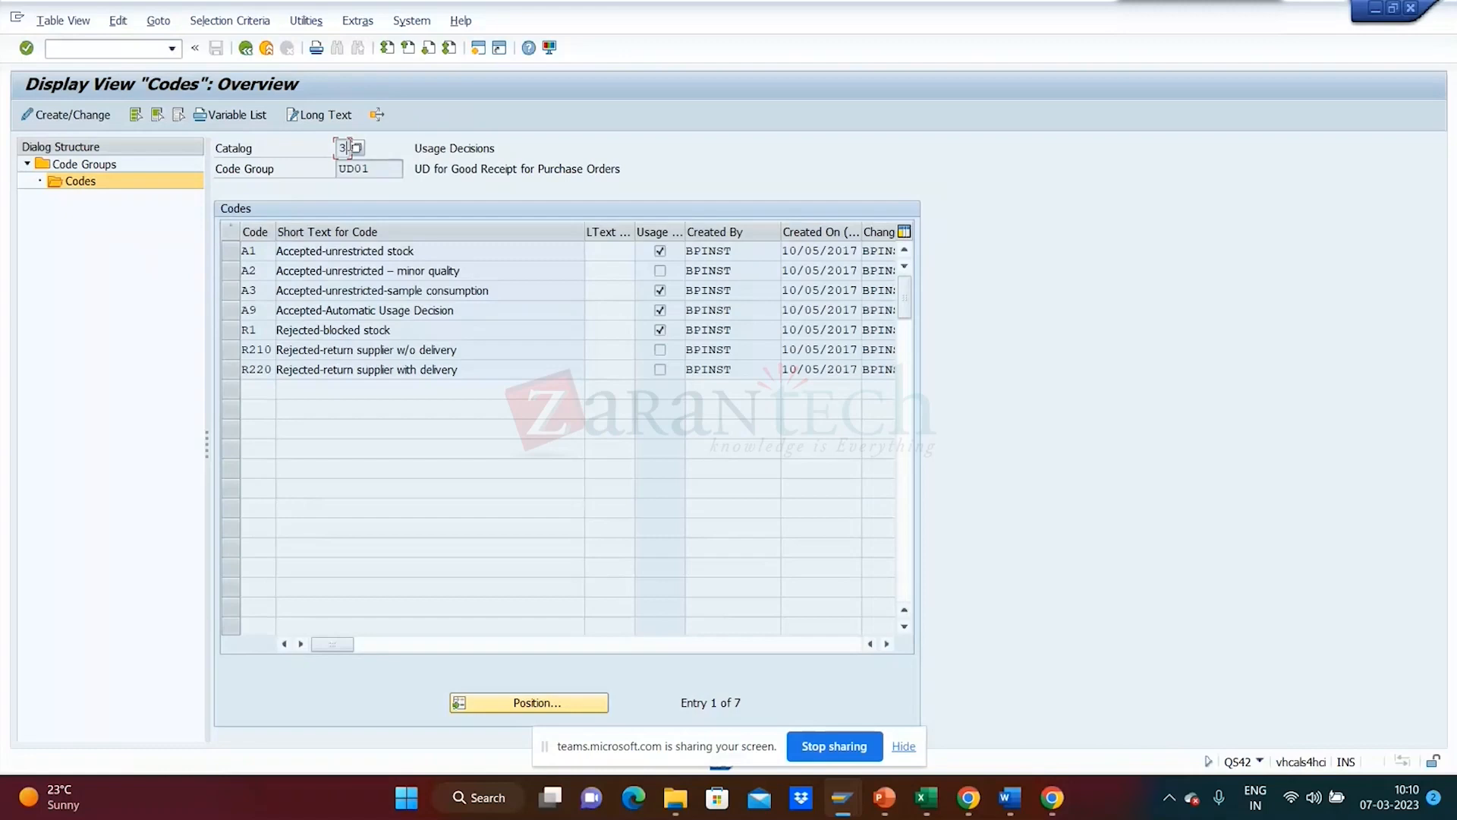
left_click(246, 49)
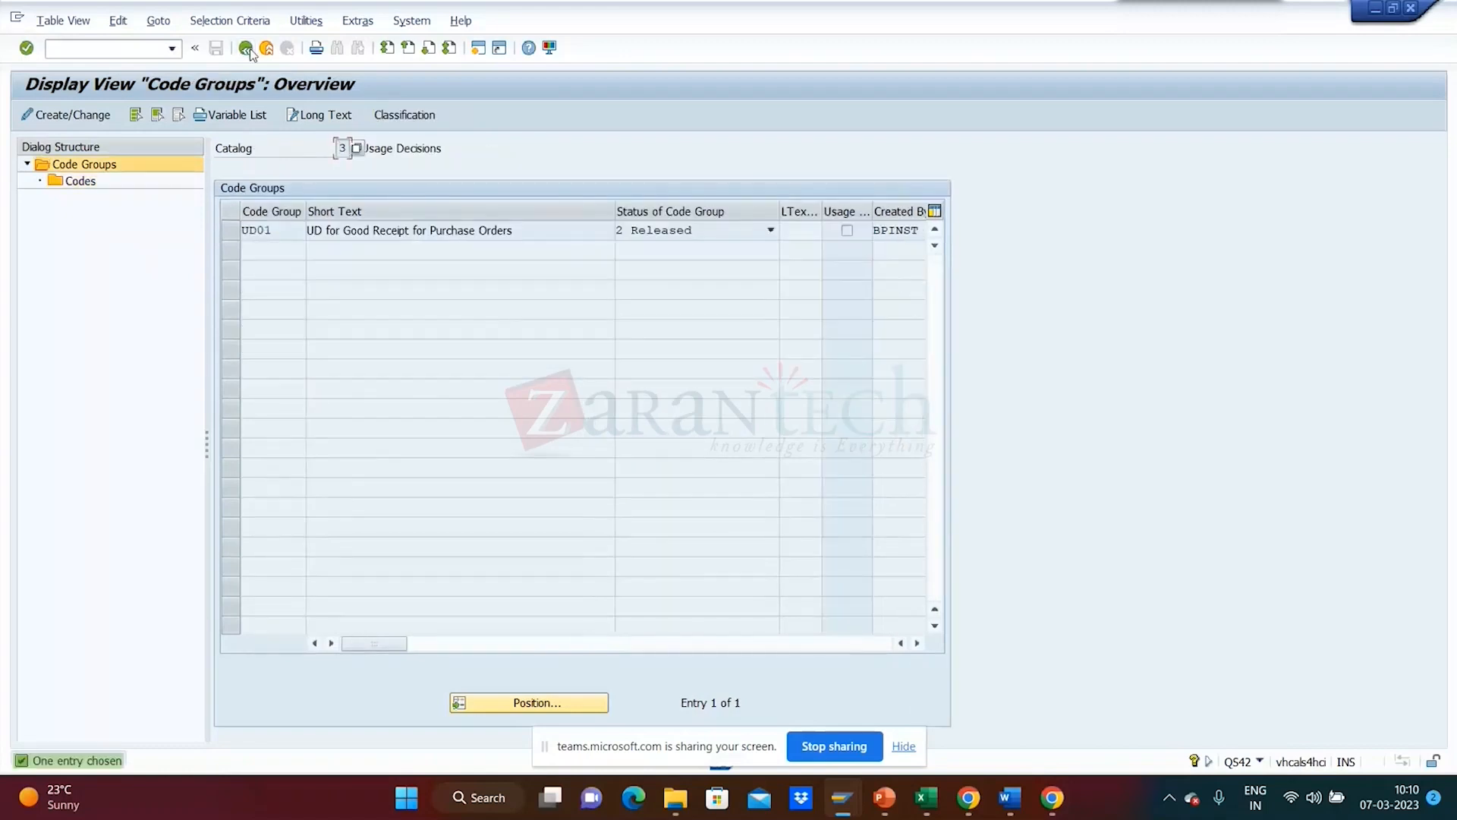
left_click(250, 50)
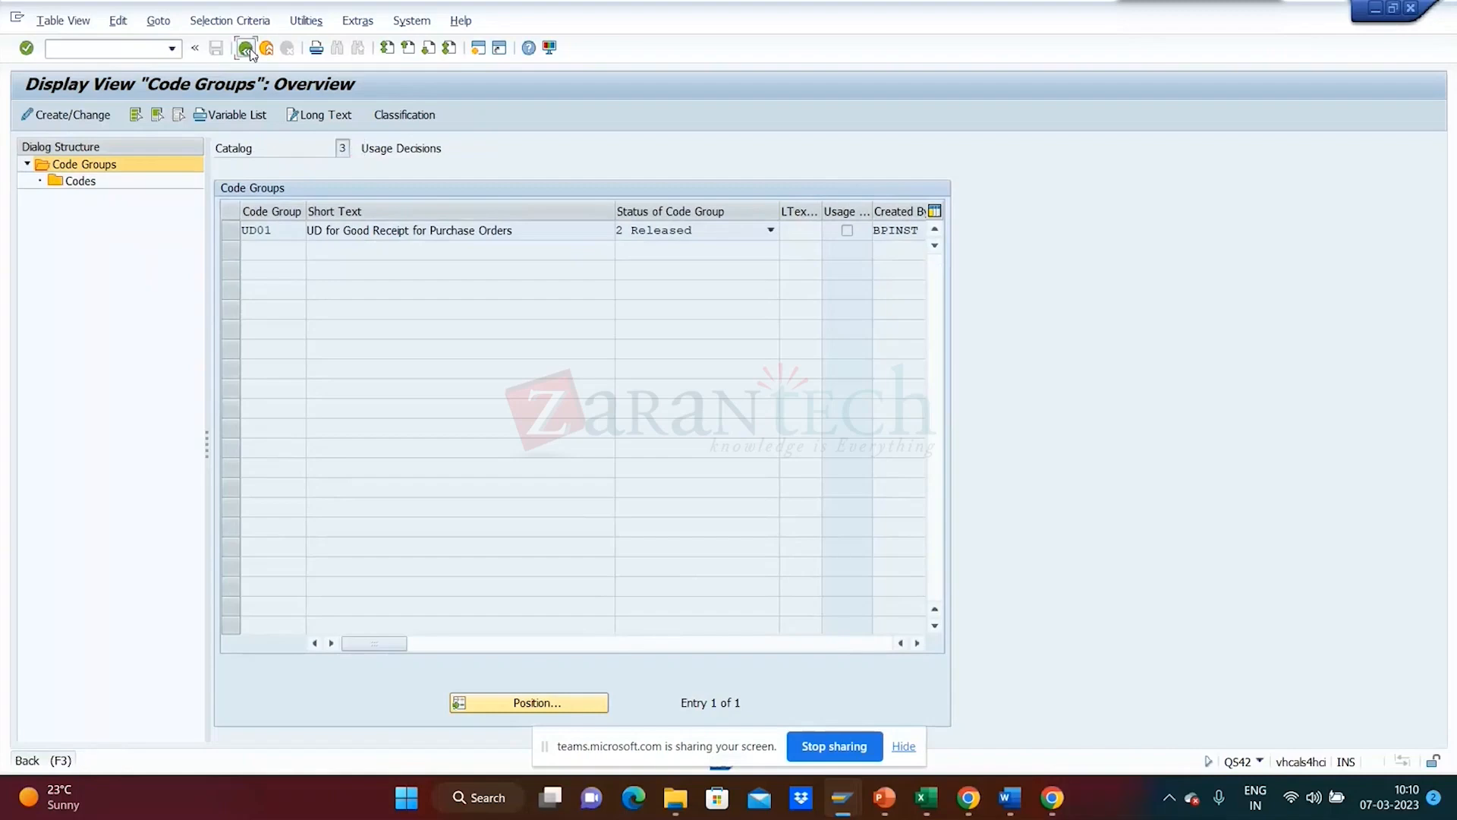
left_click(250, 51)
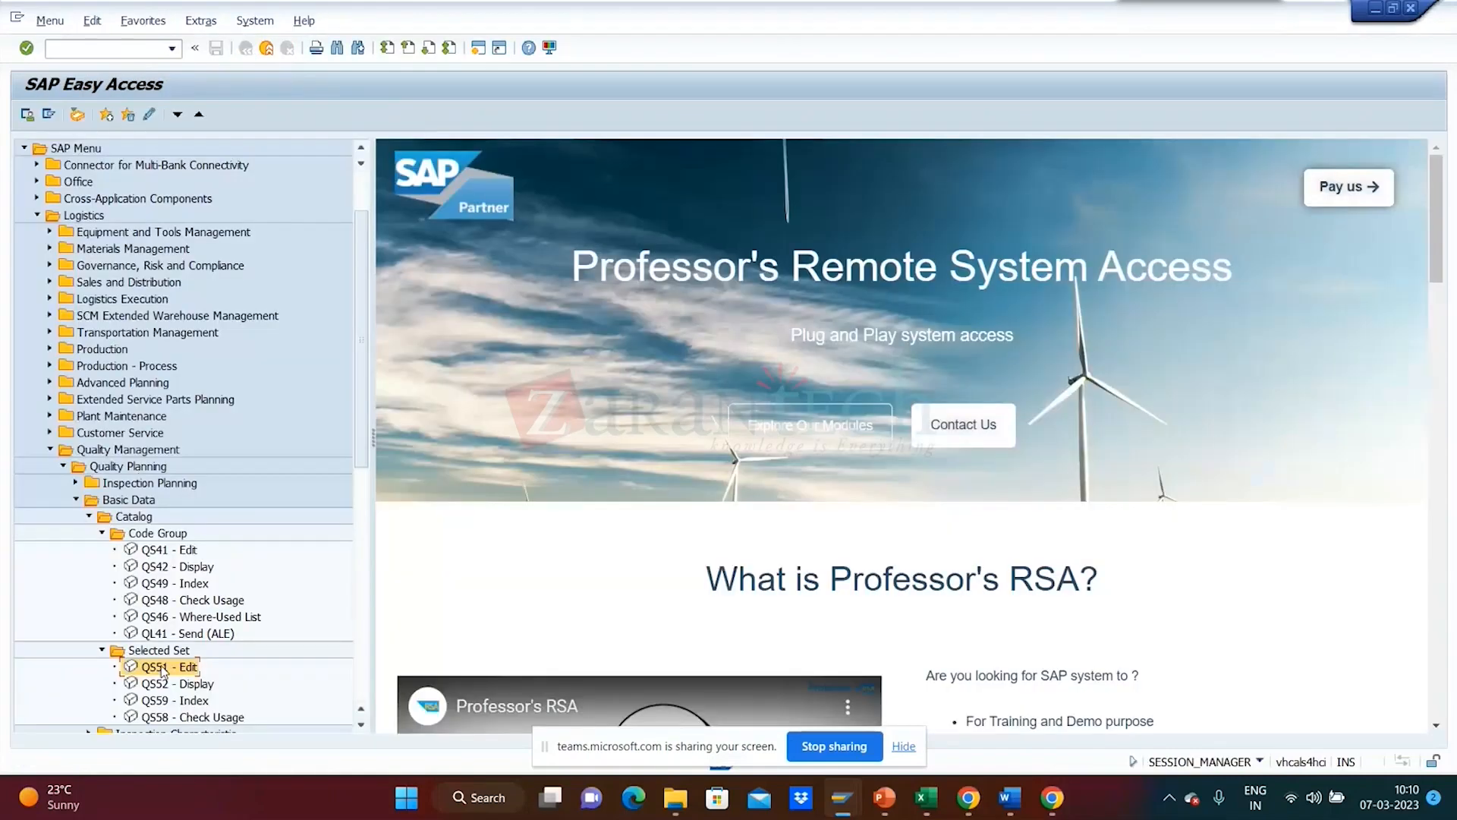
- In QS51, search selected set '*' for catalog 3, plant 1710, and dismiss the information message
double_click(162, 667)
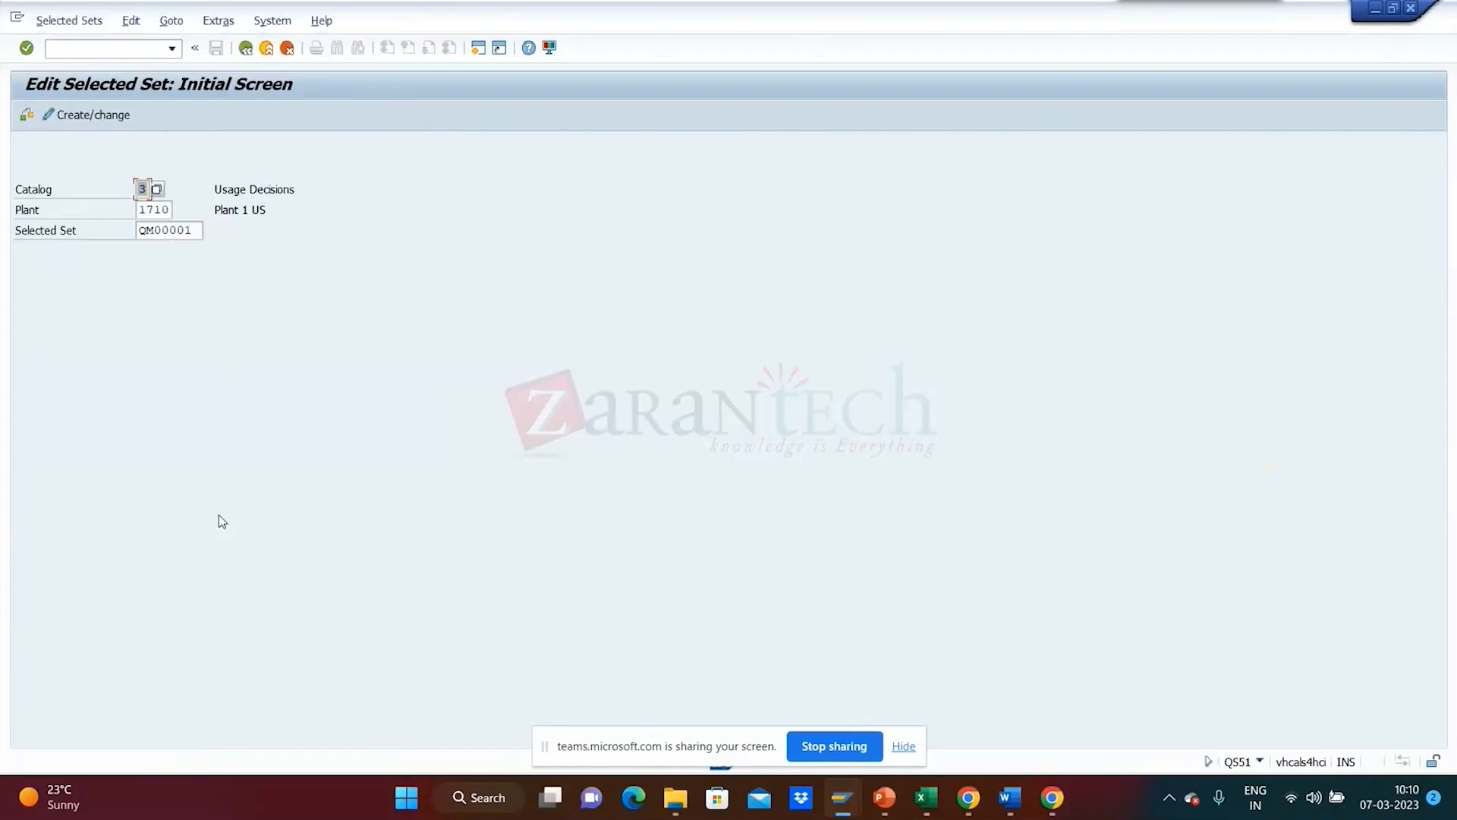
left_click(199, 222)
key("BackSpace")
key("BackSpace")
key("BackSpace")
key("BackSpace")
key("BackSpace")
key("BackSpace")
key("BackSpace")
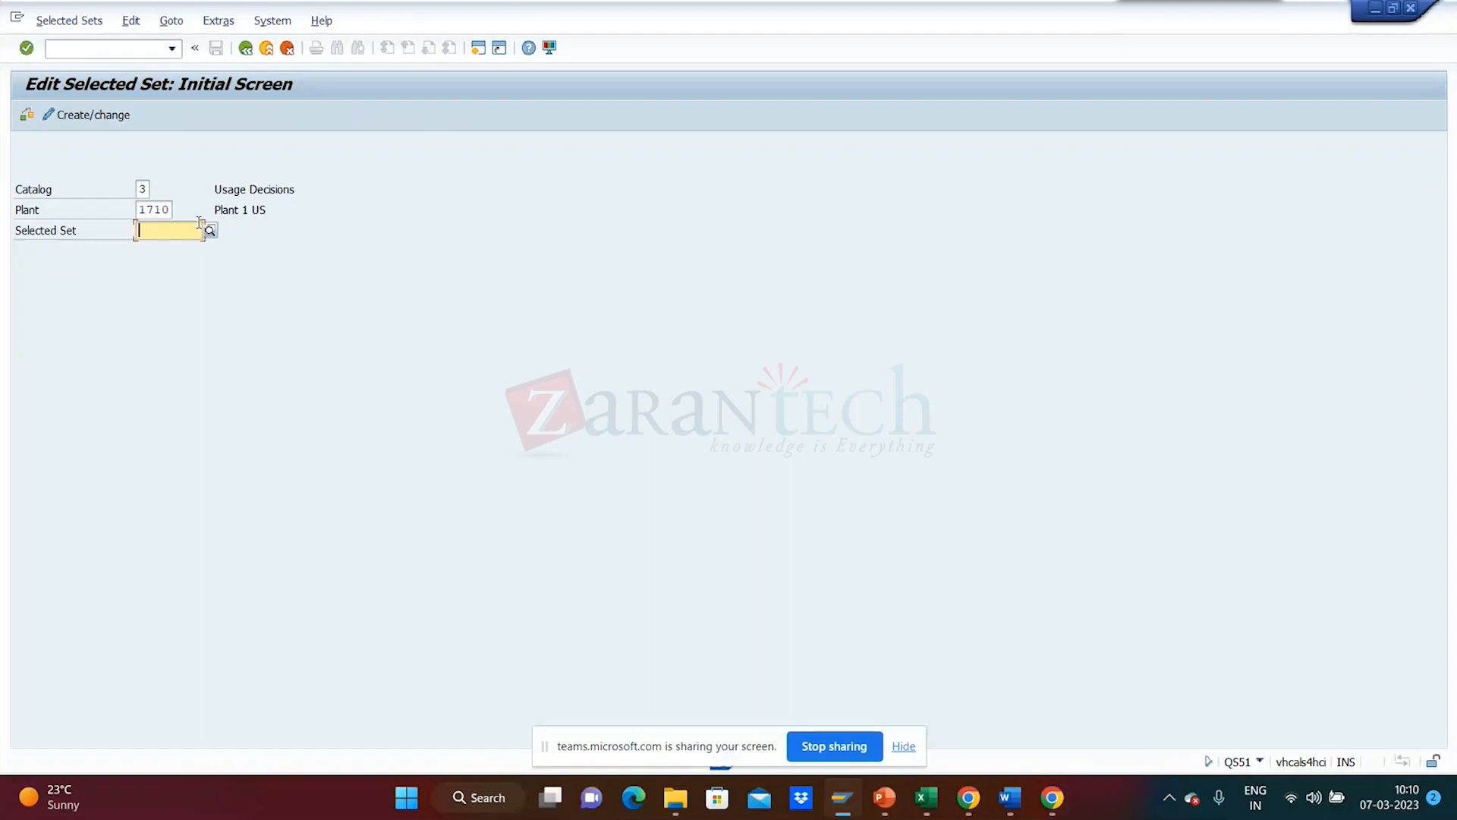
type("*")
key("Return")
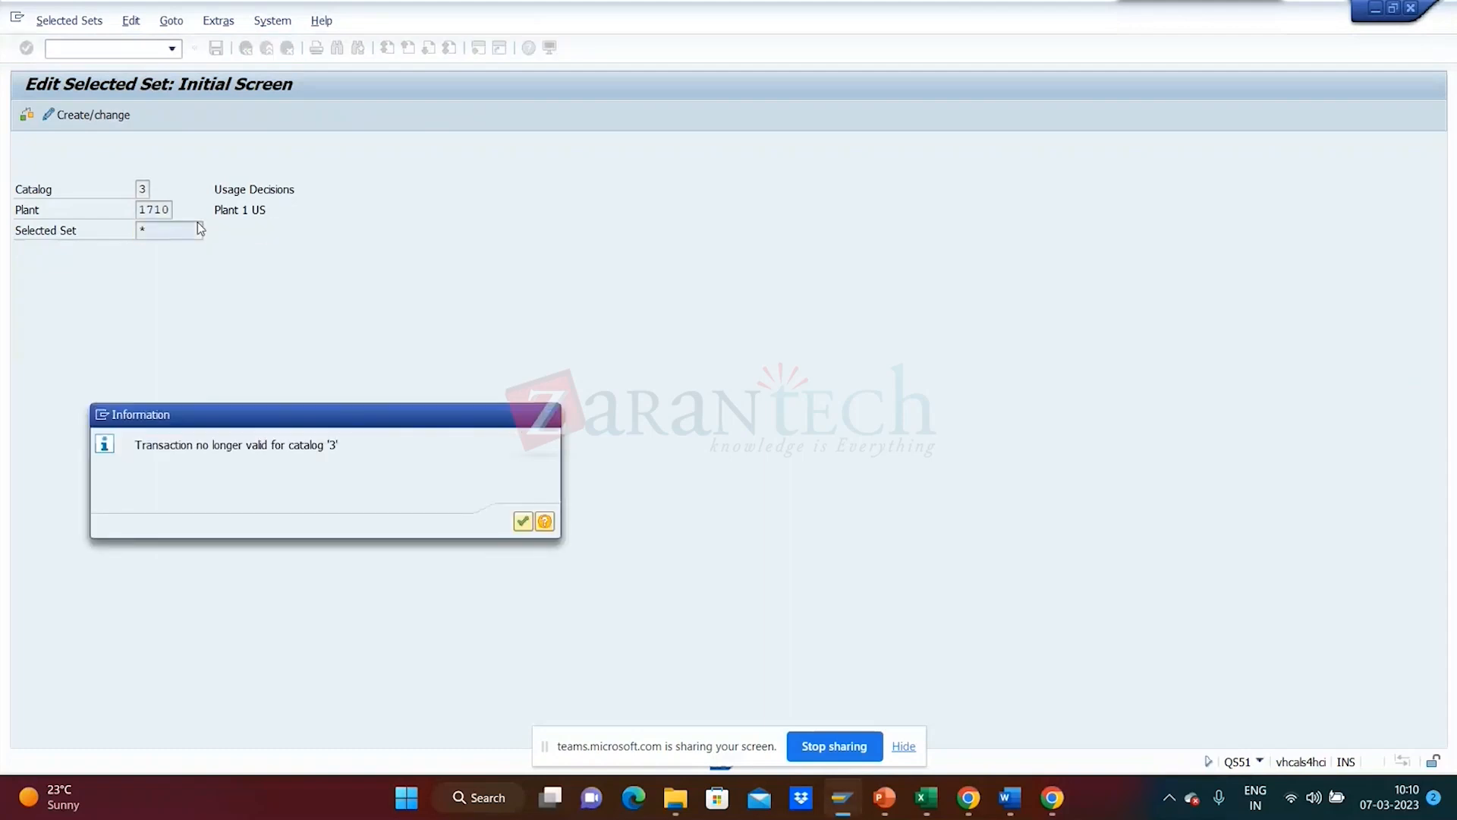
key("Return")
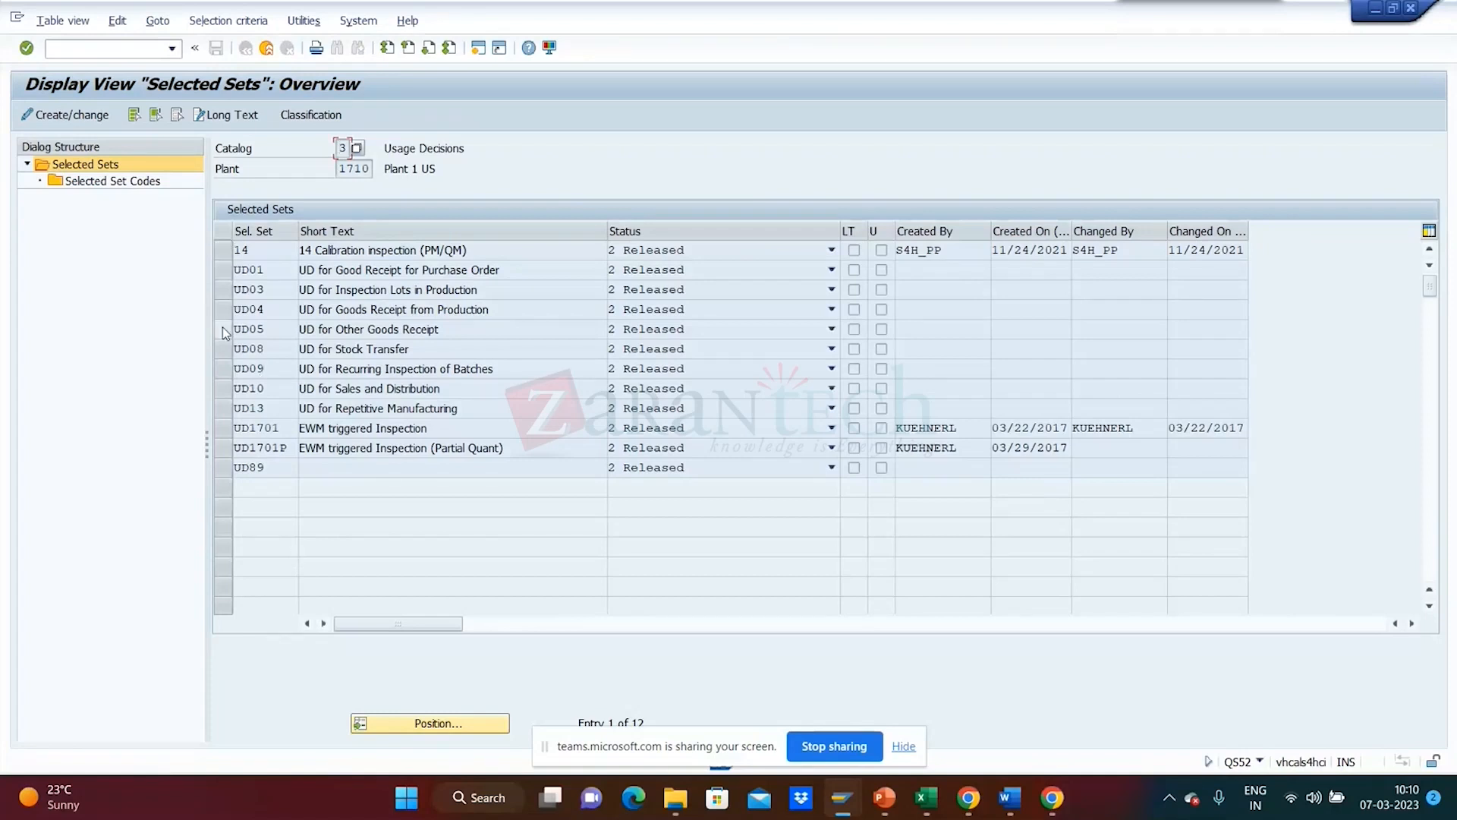
- Show selected set UD01's seven codes and compare them with UD01 in the catalog lookup
left_click(229, 275)
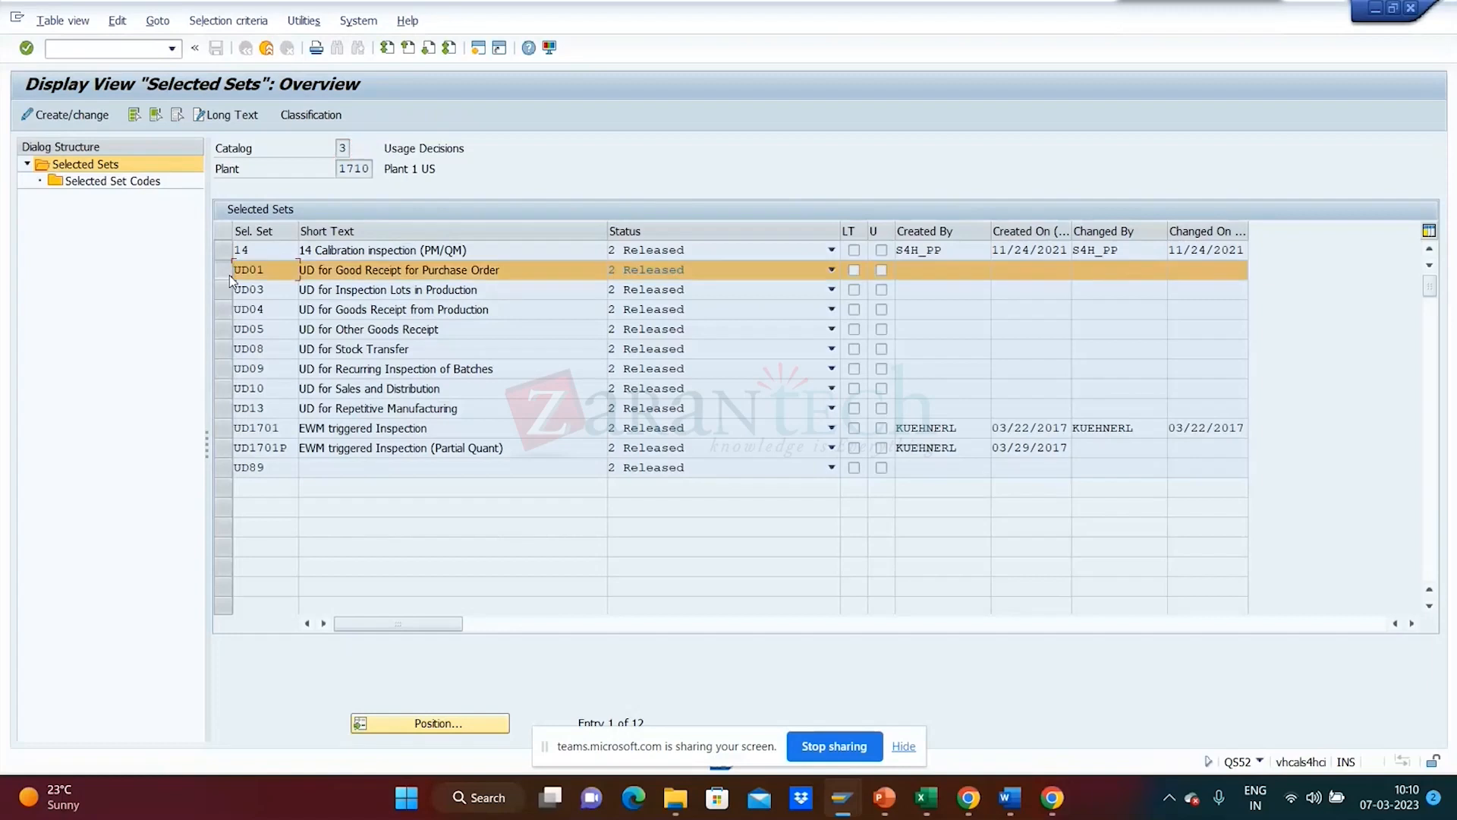
double_click(119, 184)
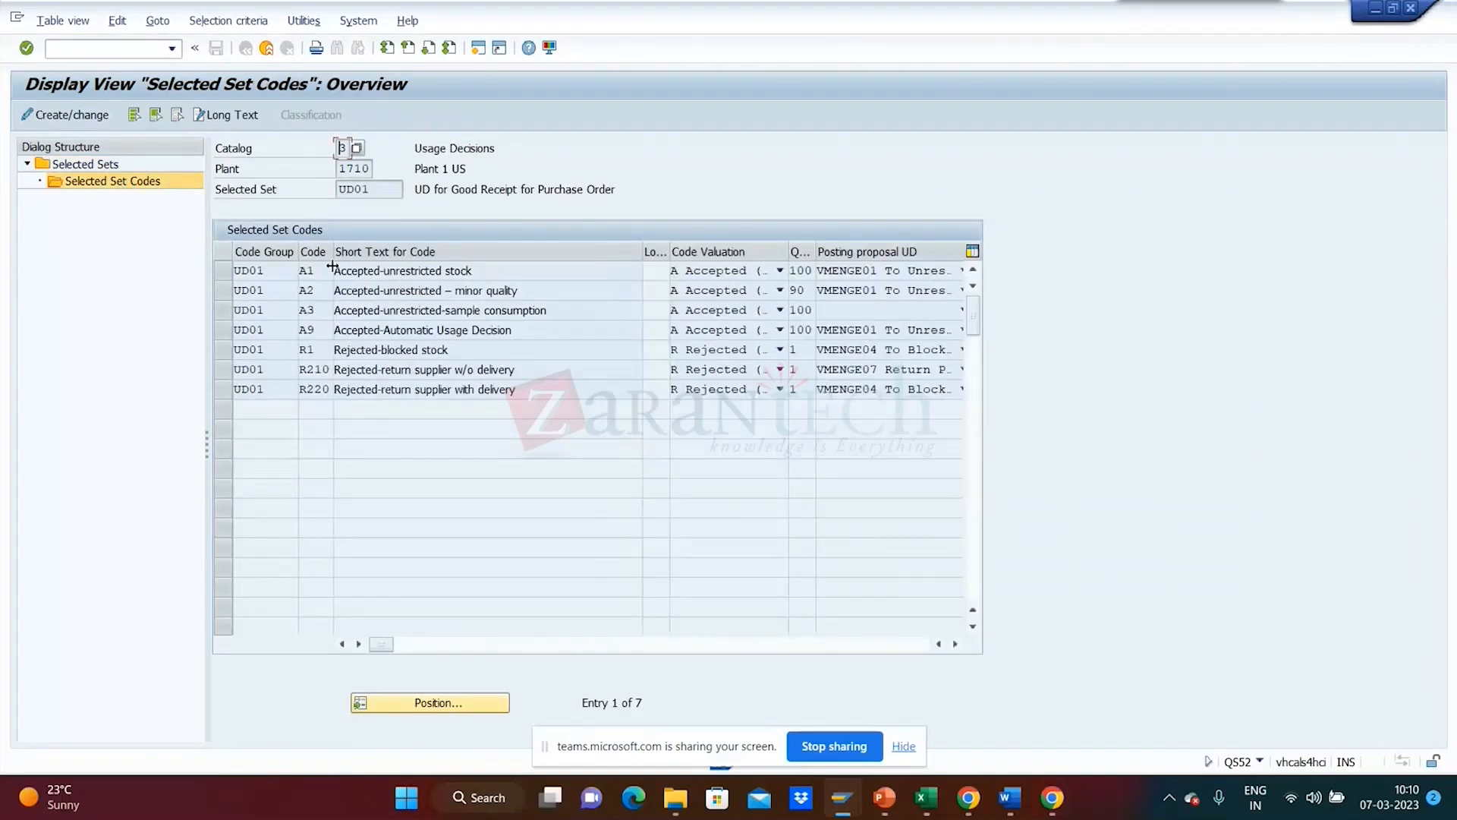
left_click(284, 272)
left_click(307, 278)
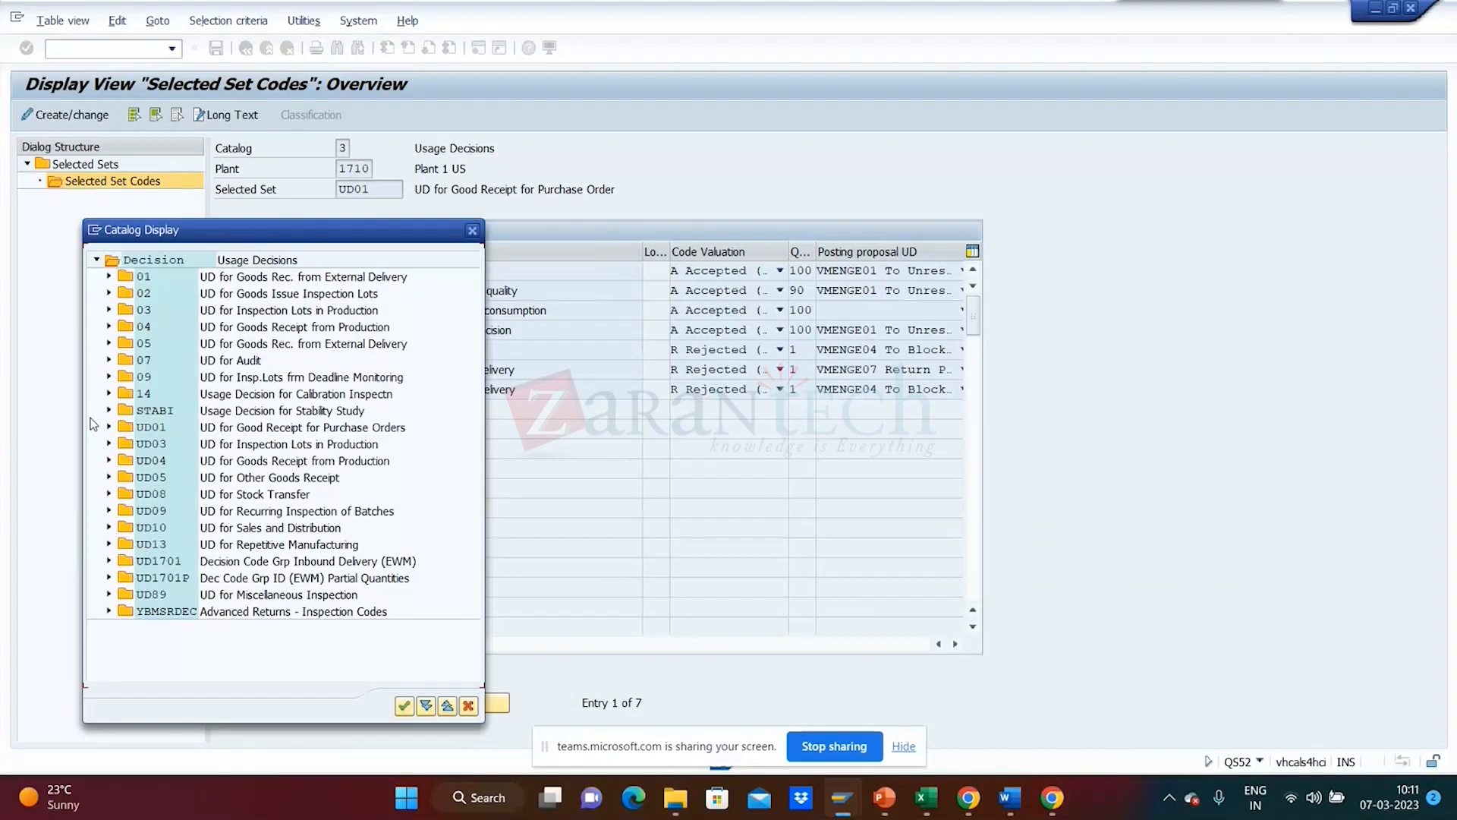
left_click(107, 428)
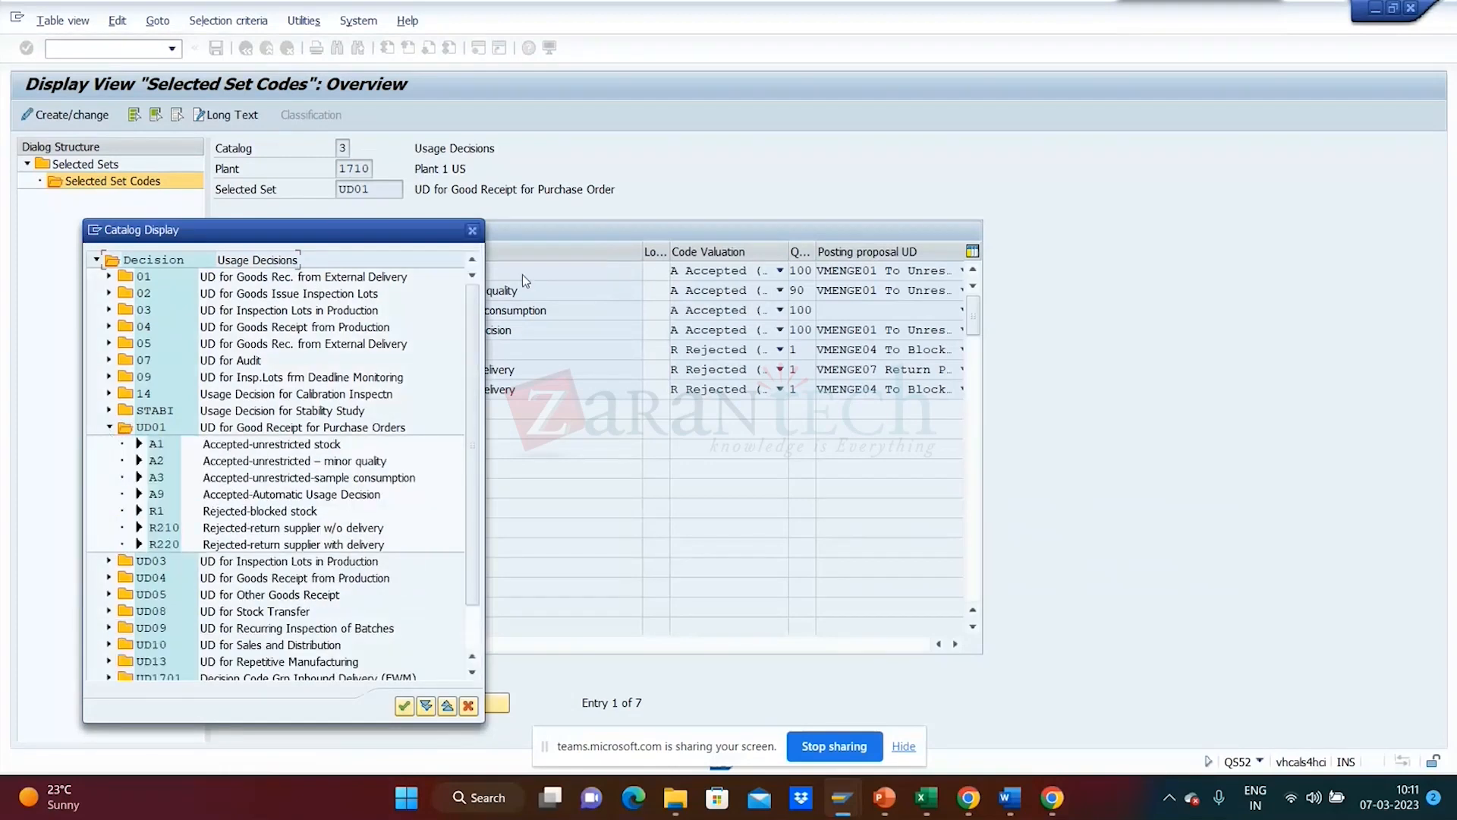
left_click(472, 230)
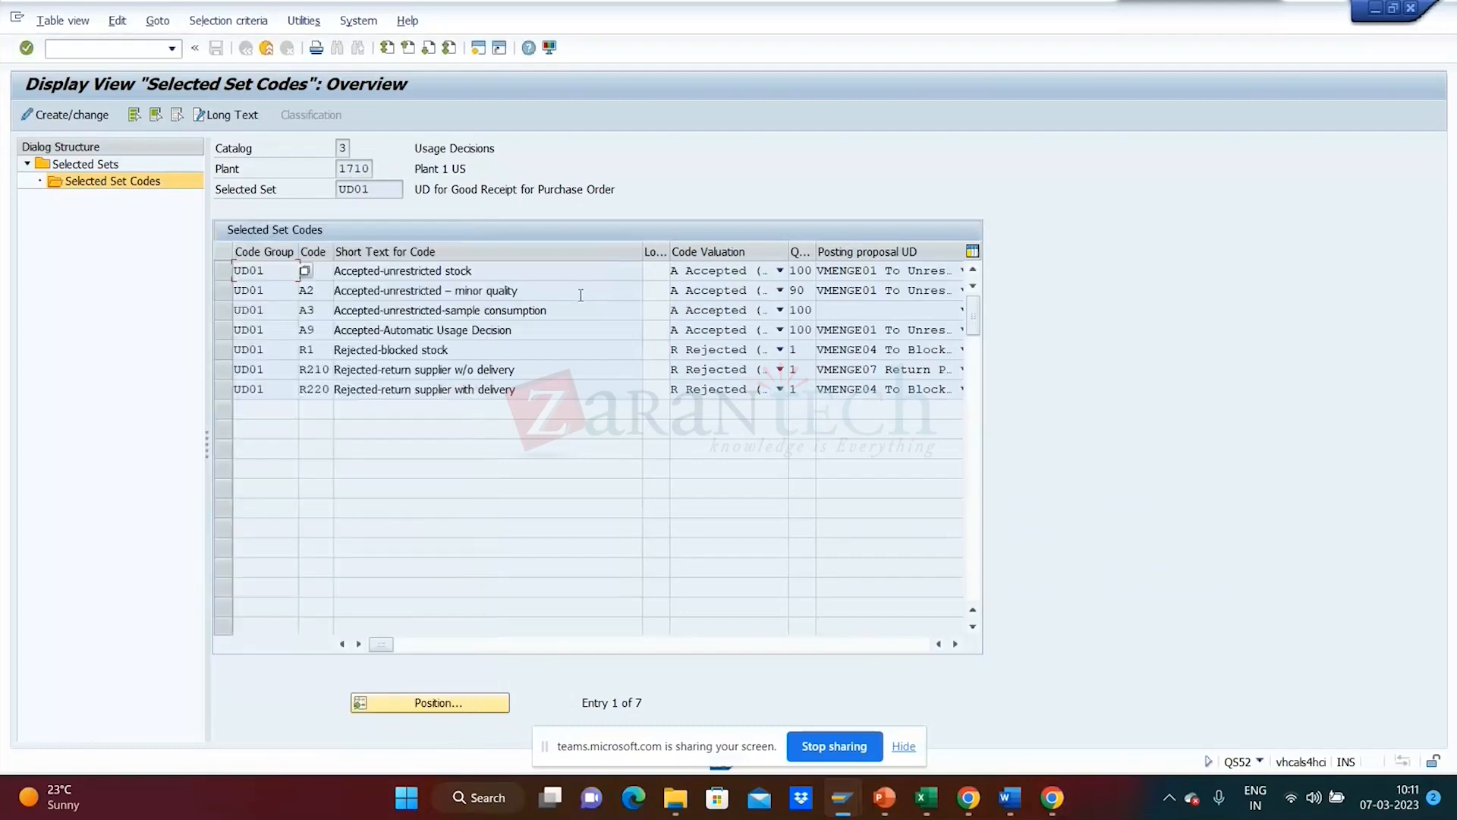
left_click_drag(670, 252, 559, 274)
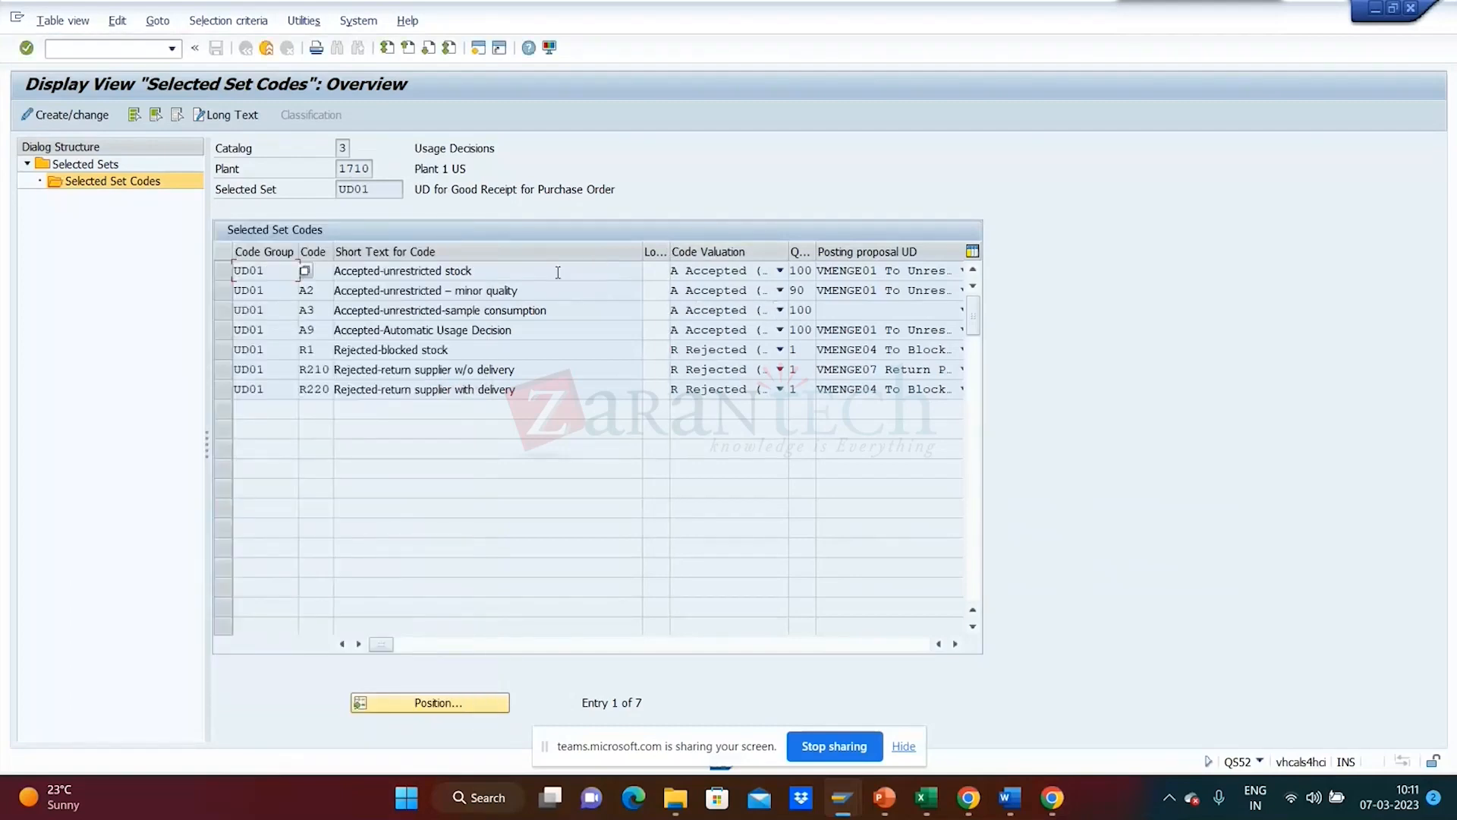
- Scroll the UD01 codes table right and widen Code Valuation, leaving R220's valuation unchanged
left_click(956, 645)
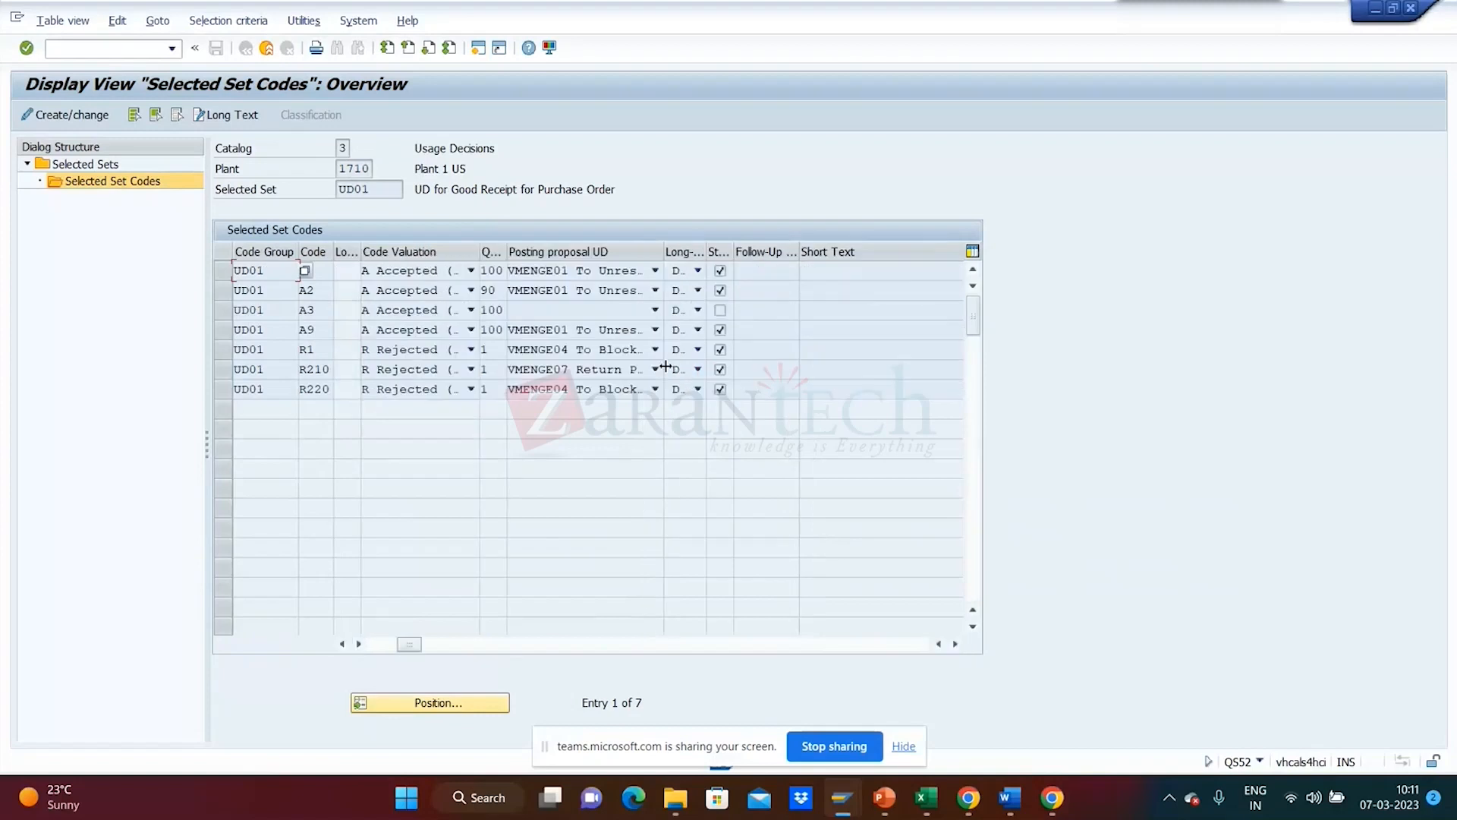
left_click_drag(480, 252, 601, 261)
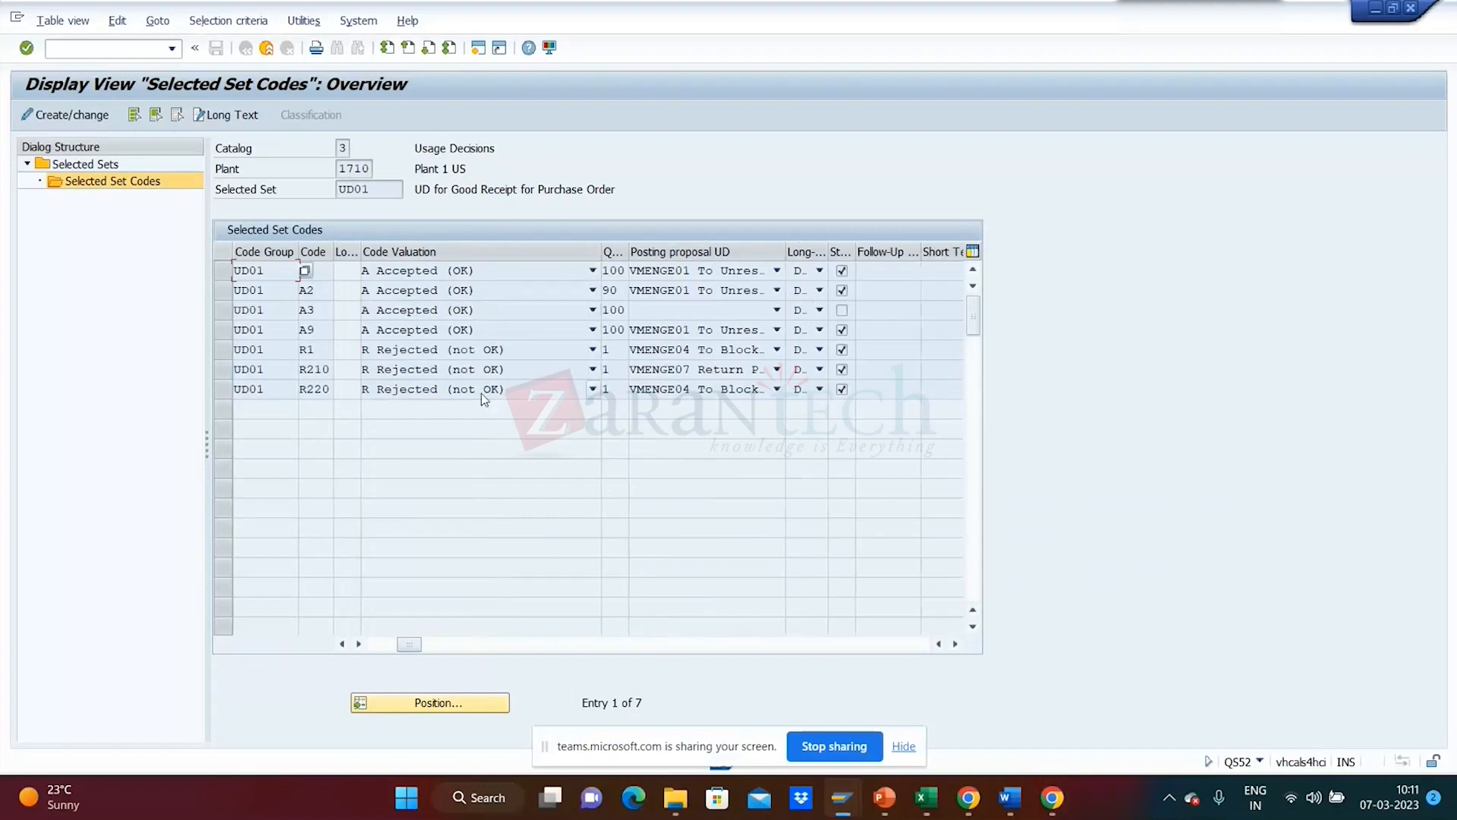
left_click(593, 389)
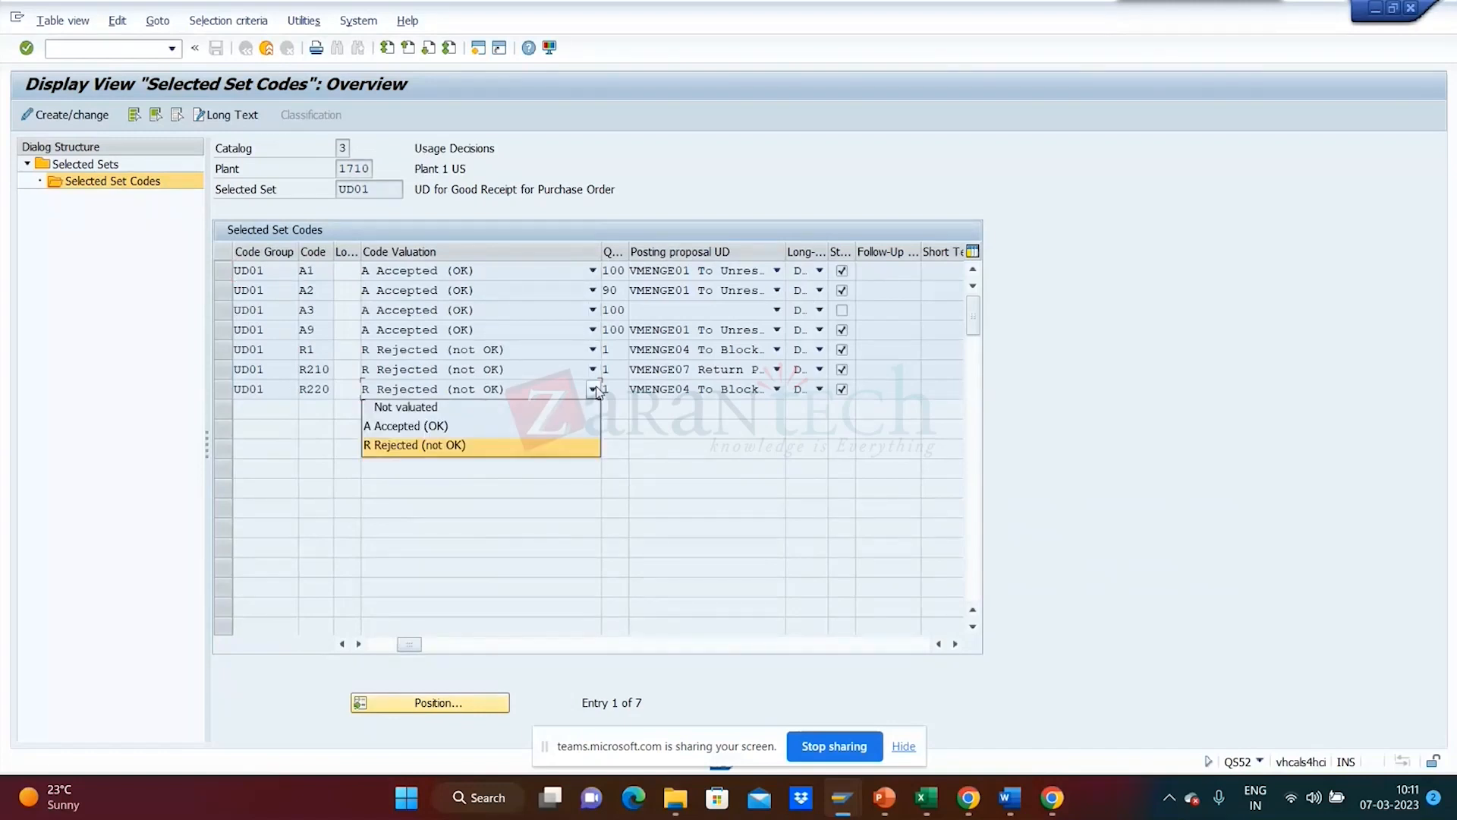
left_click(527, 445)
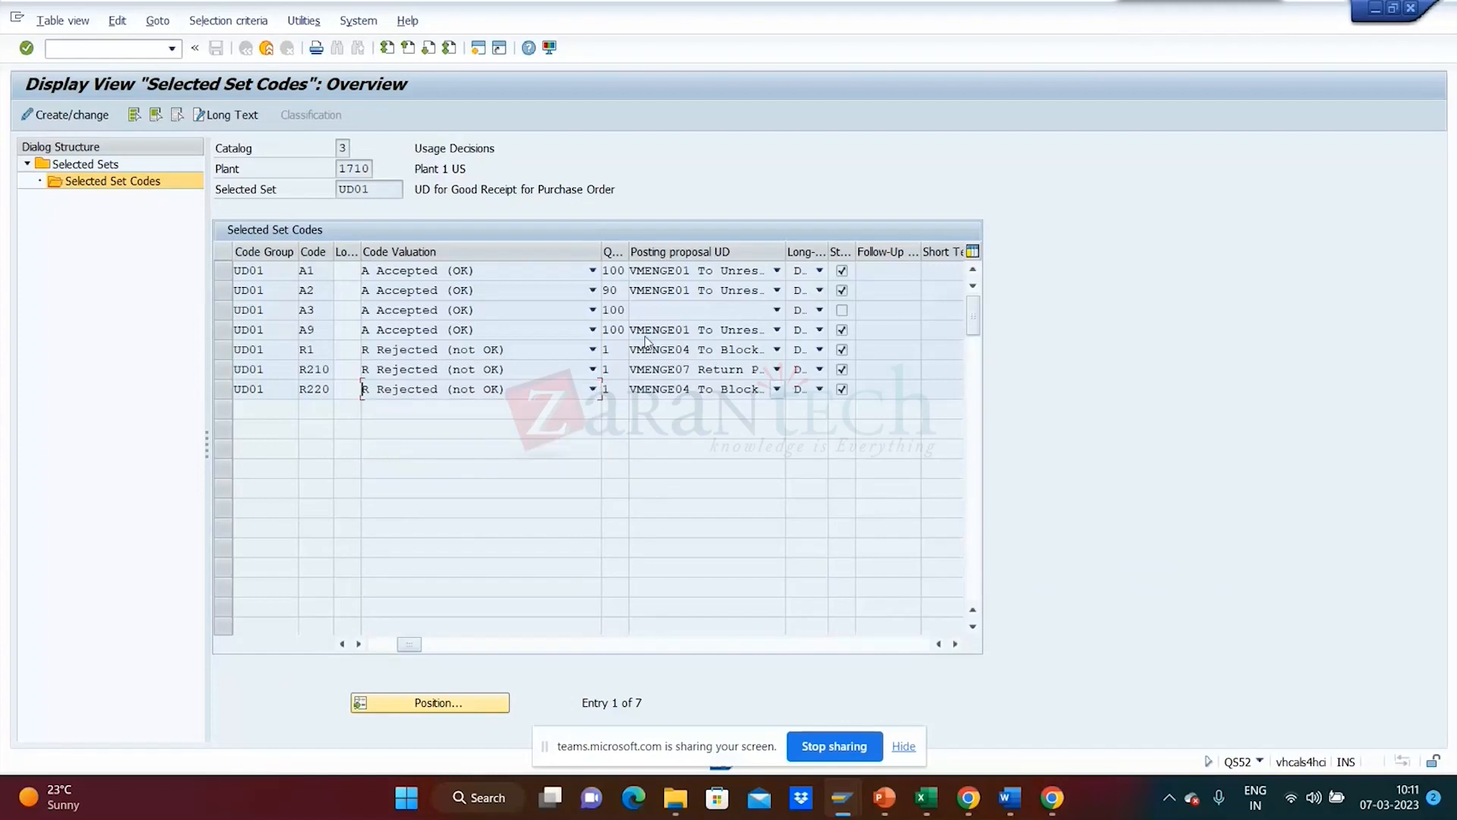
- Resize Quality Score while checking A1–A3 scores, and widen Posting proposal UD to full texts
left_click_drag(629, 249, 758, 251)
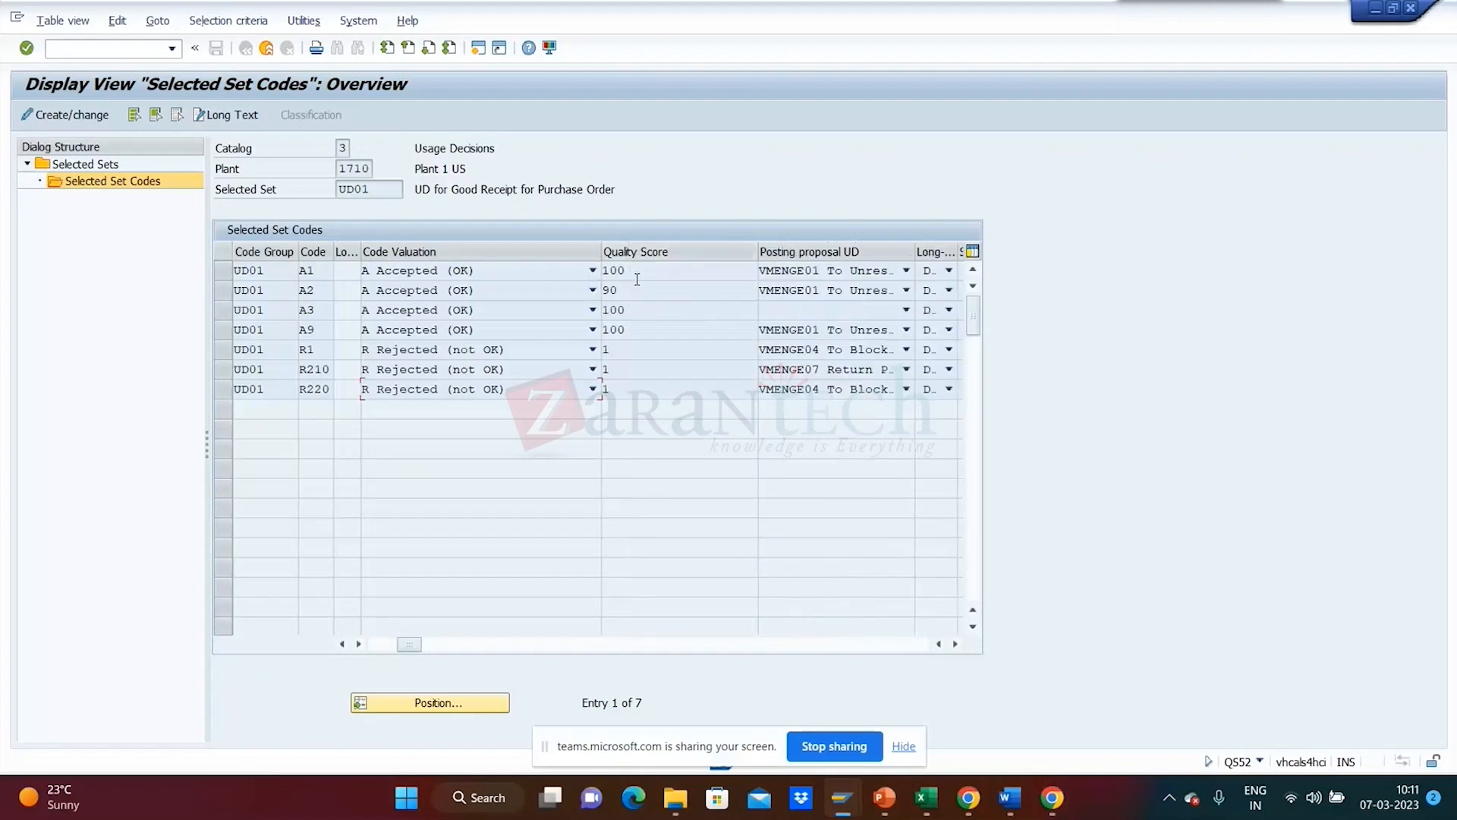
left_click_drag(636, 278, 536, 275)
left_click(636, 290)
left_click(638, 311)
left_click(635, 272)
left_click_drag(758, 251, 684, 251)
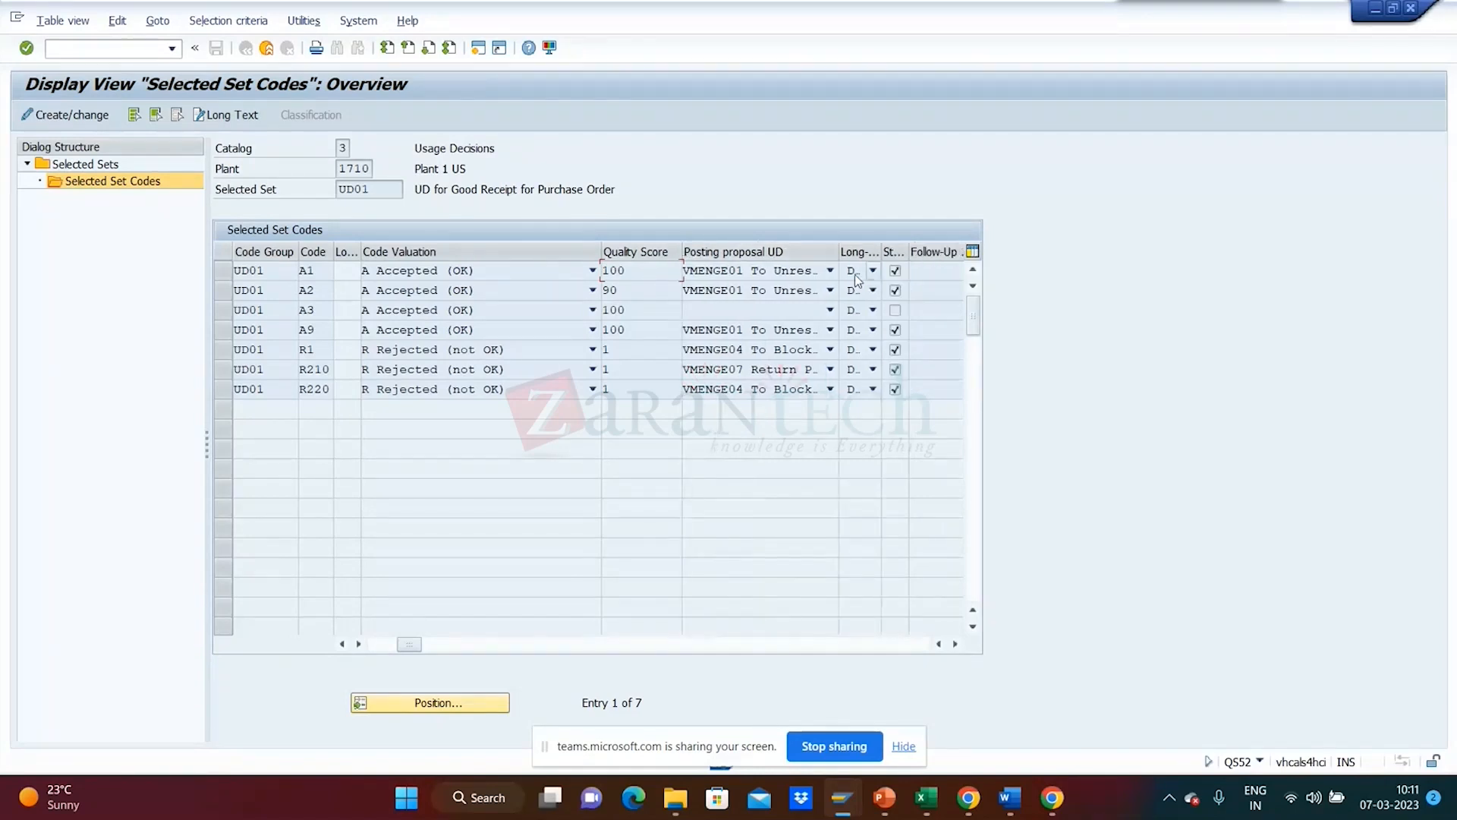
left_click_drag(836, 250, 922, 250)
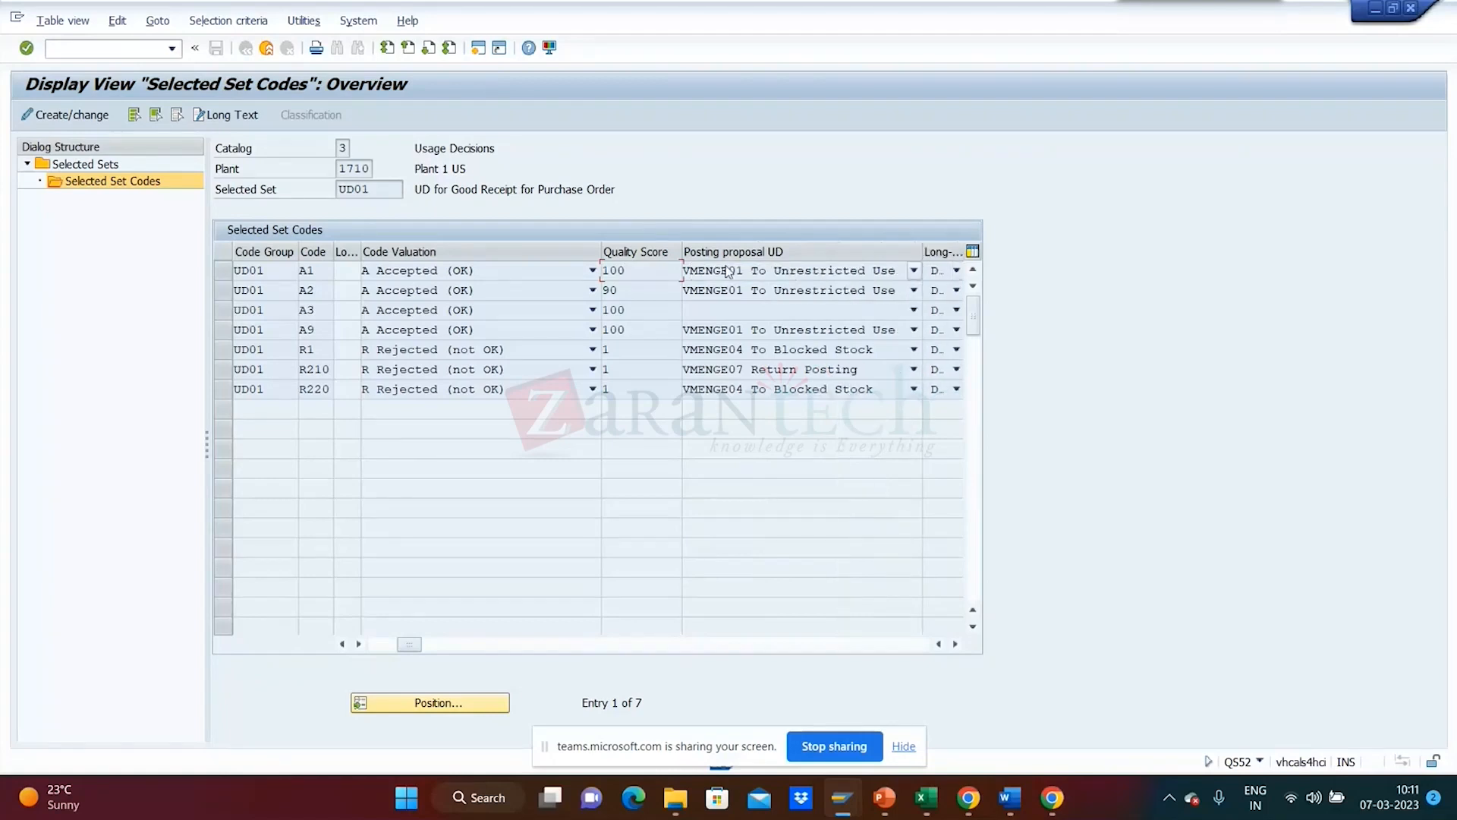
left_click(914, 270)
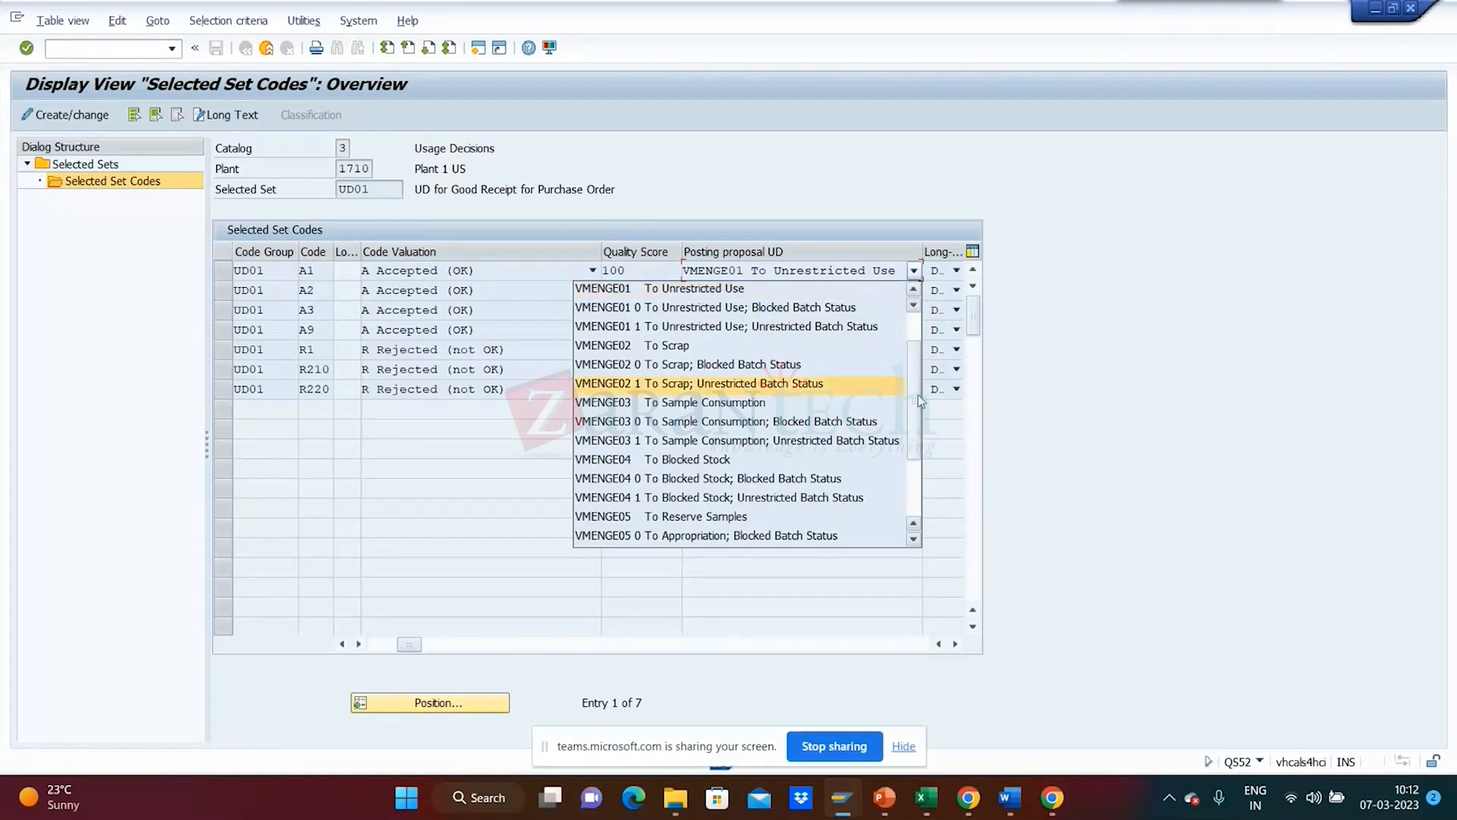
left_click_drag(921, 402, 921, 456)
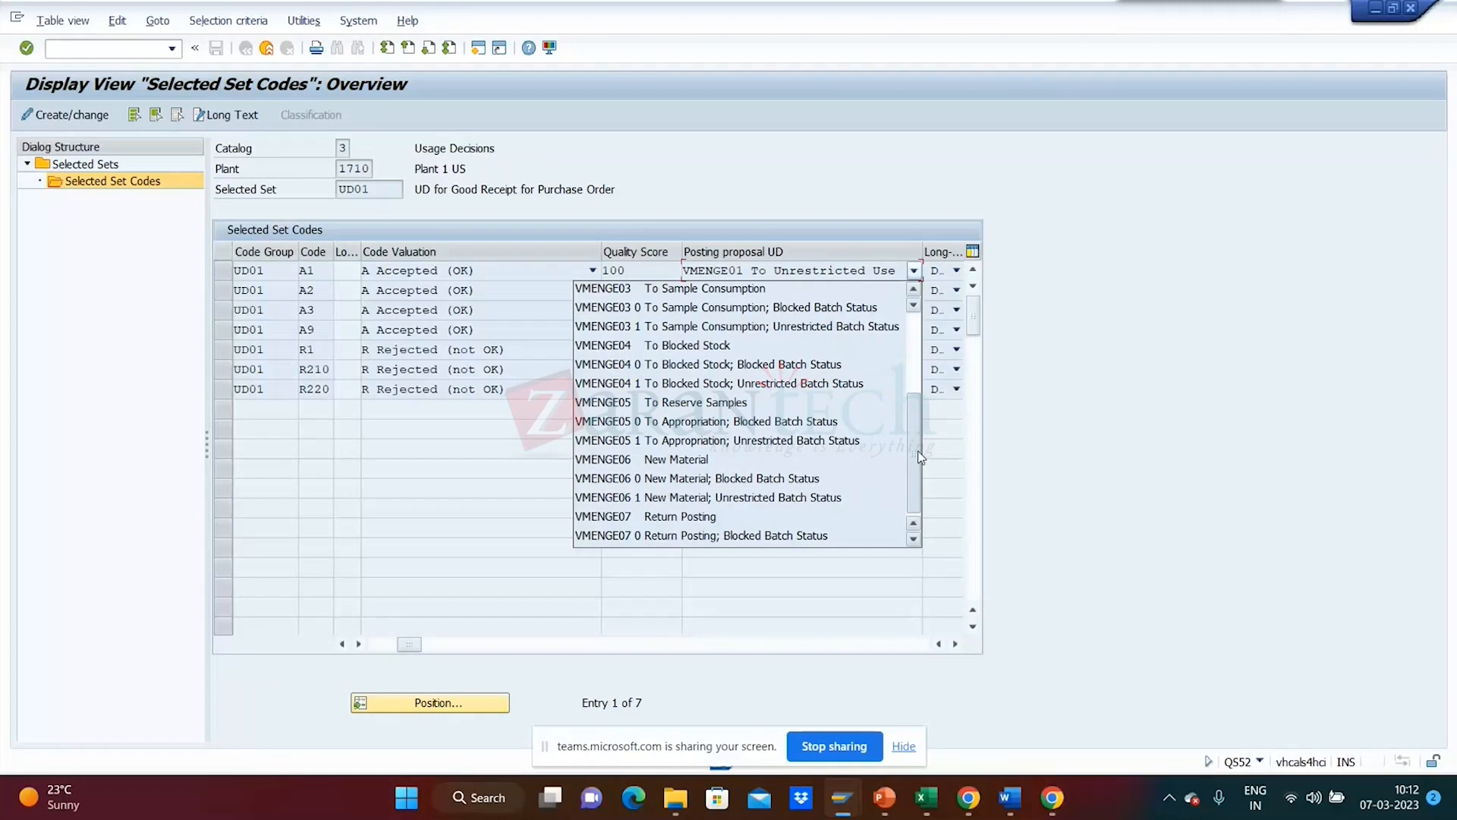
left_click_drag(921, 455, 922, 354)
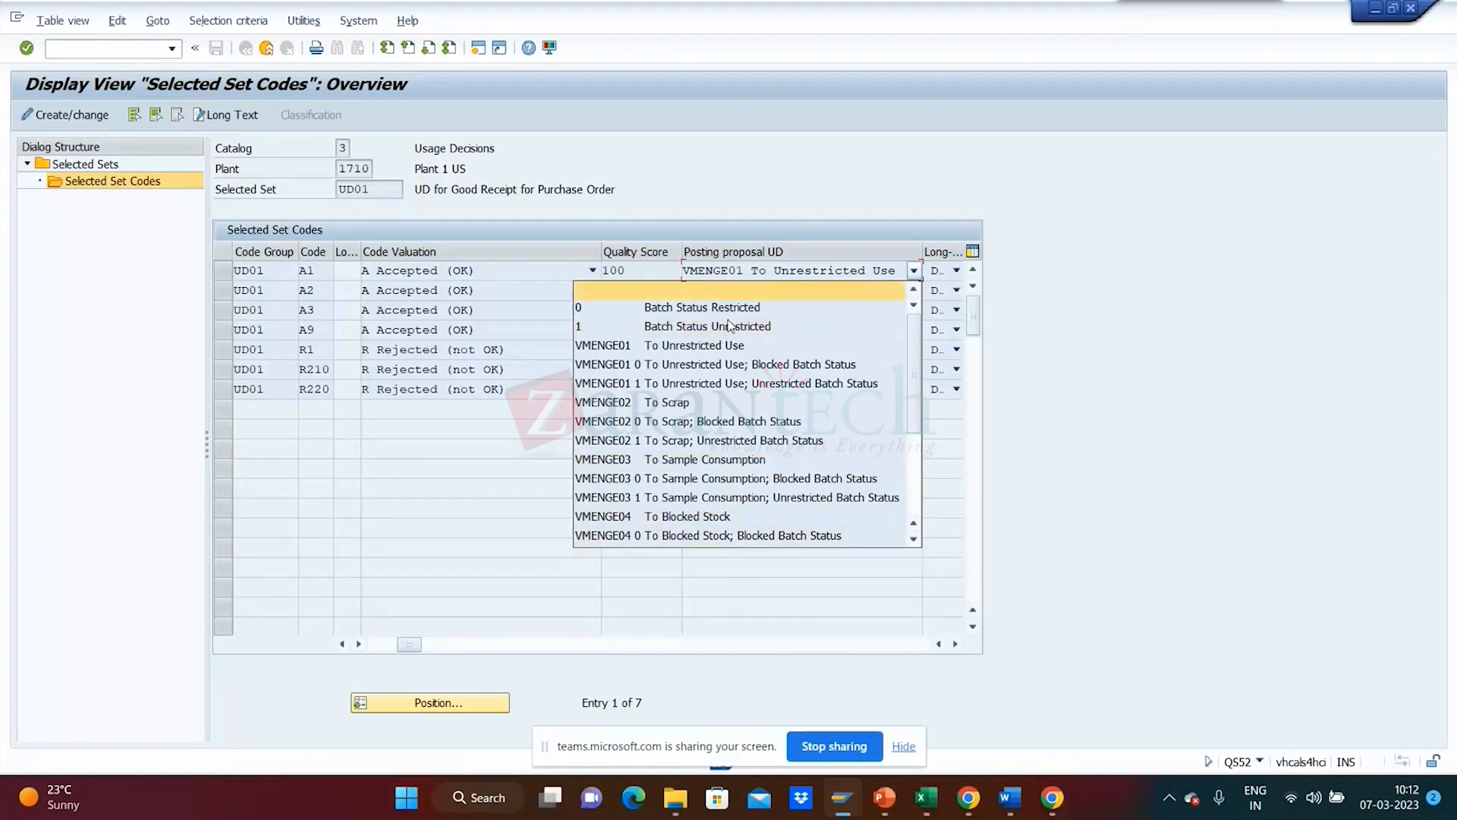
scroll(909, 534, "down", 3)
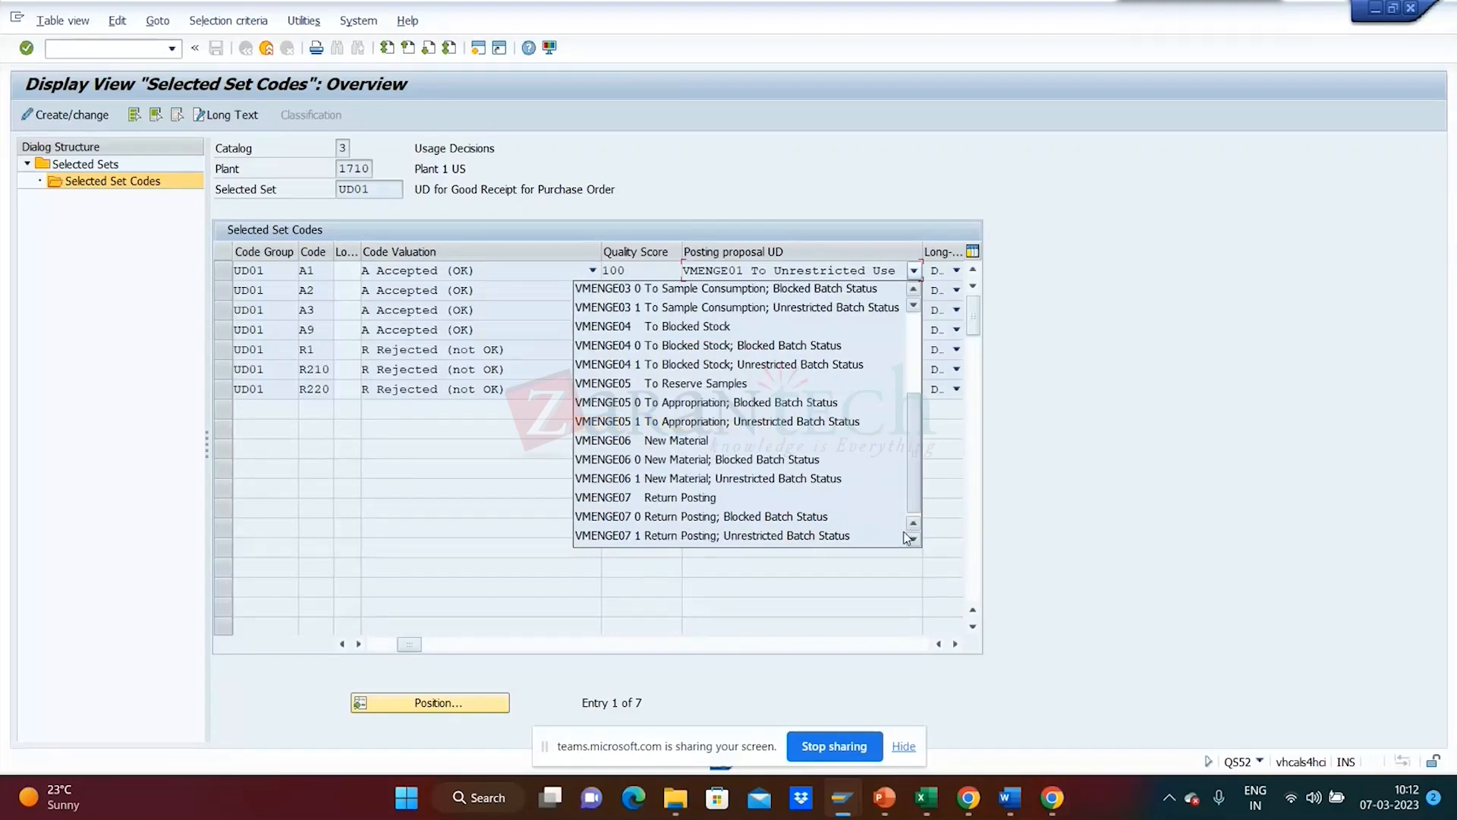
left_click(904, 533)
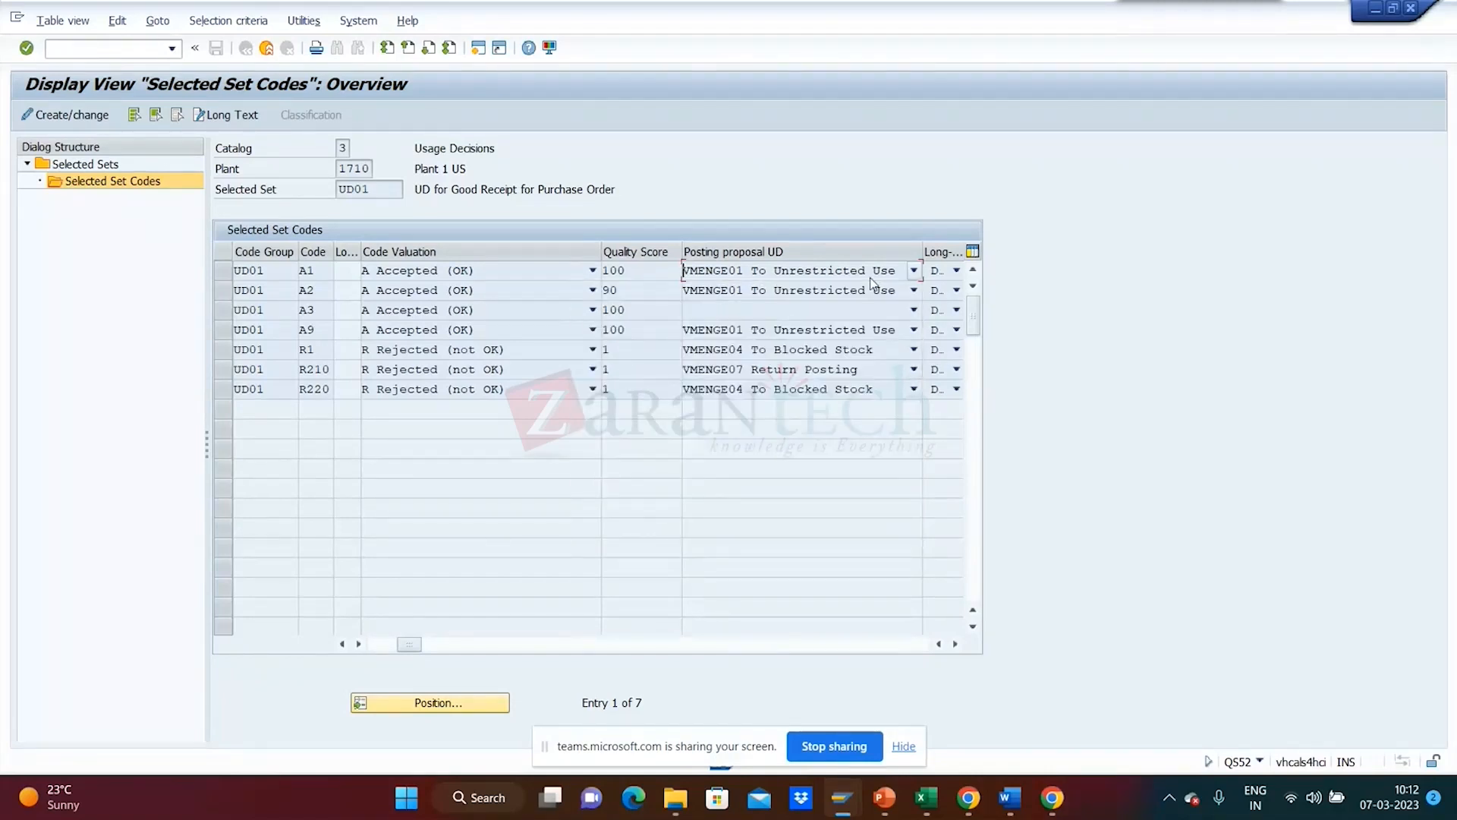
left_click(914, 271)
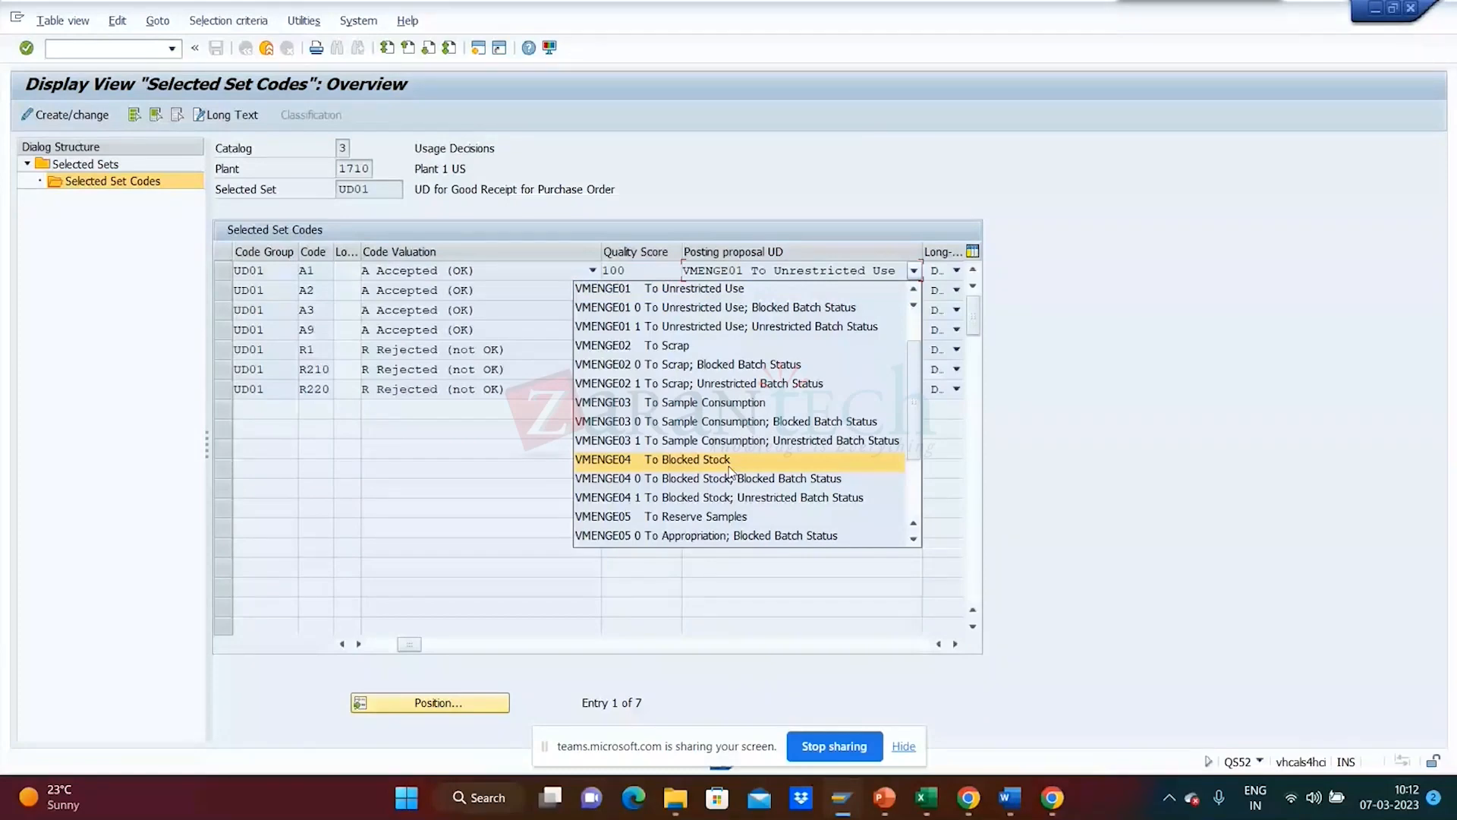
left_click(715, 297)
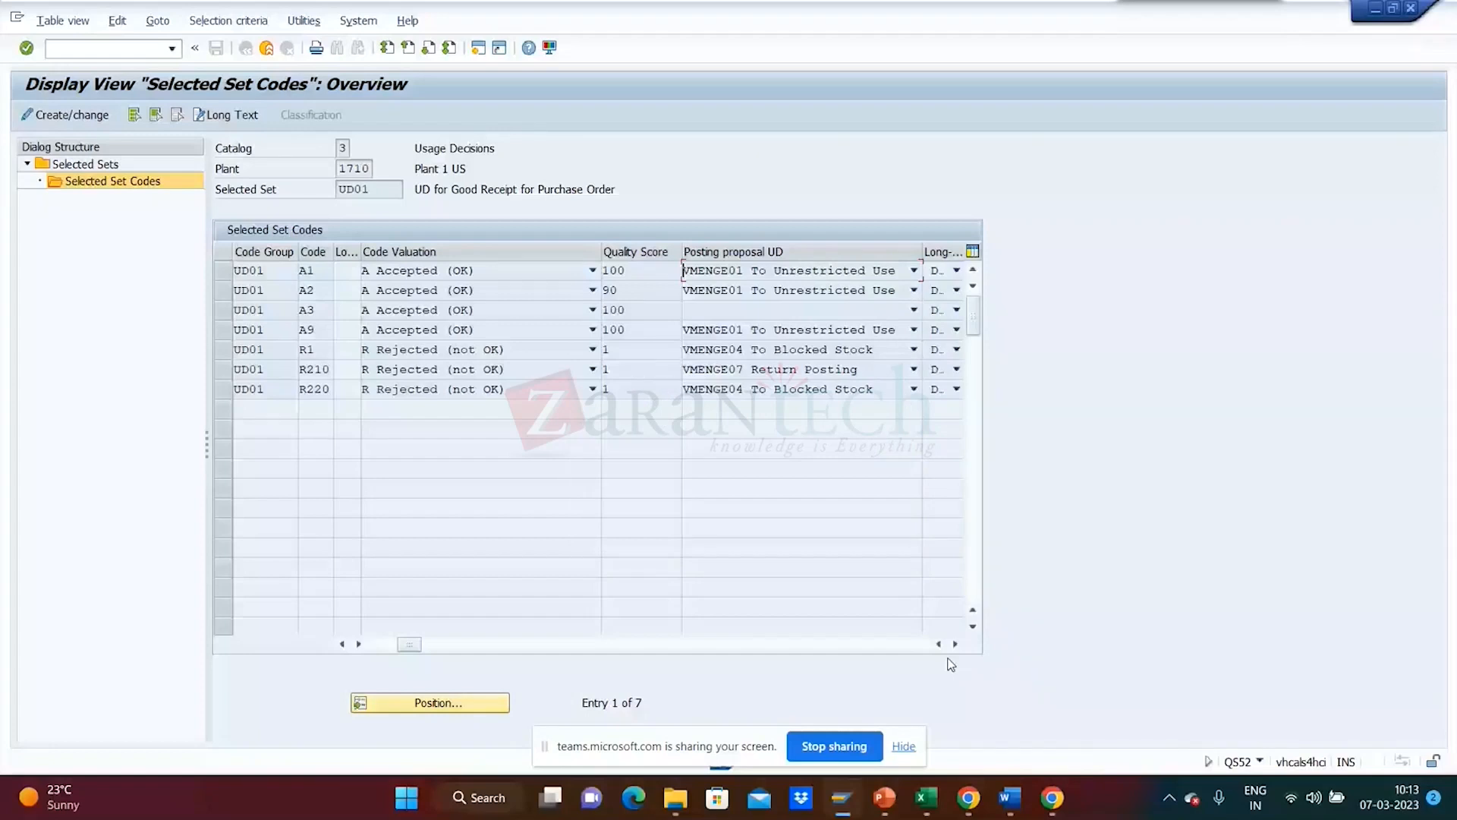
left_click(954, 645)
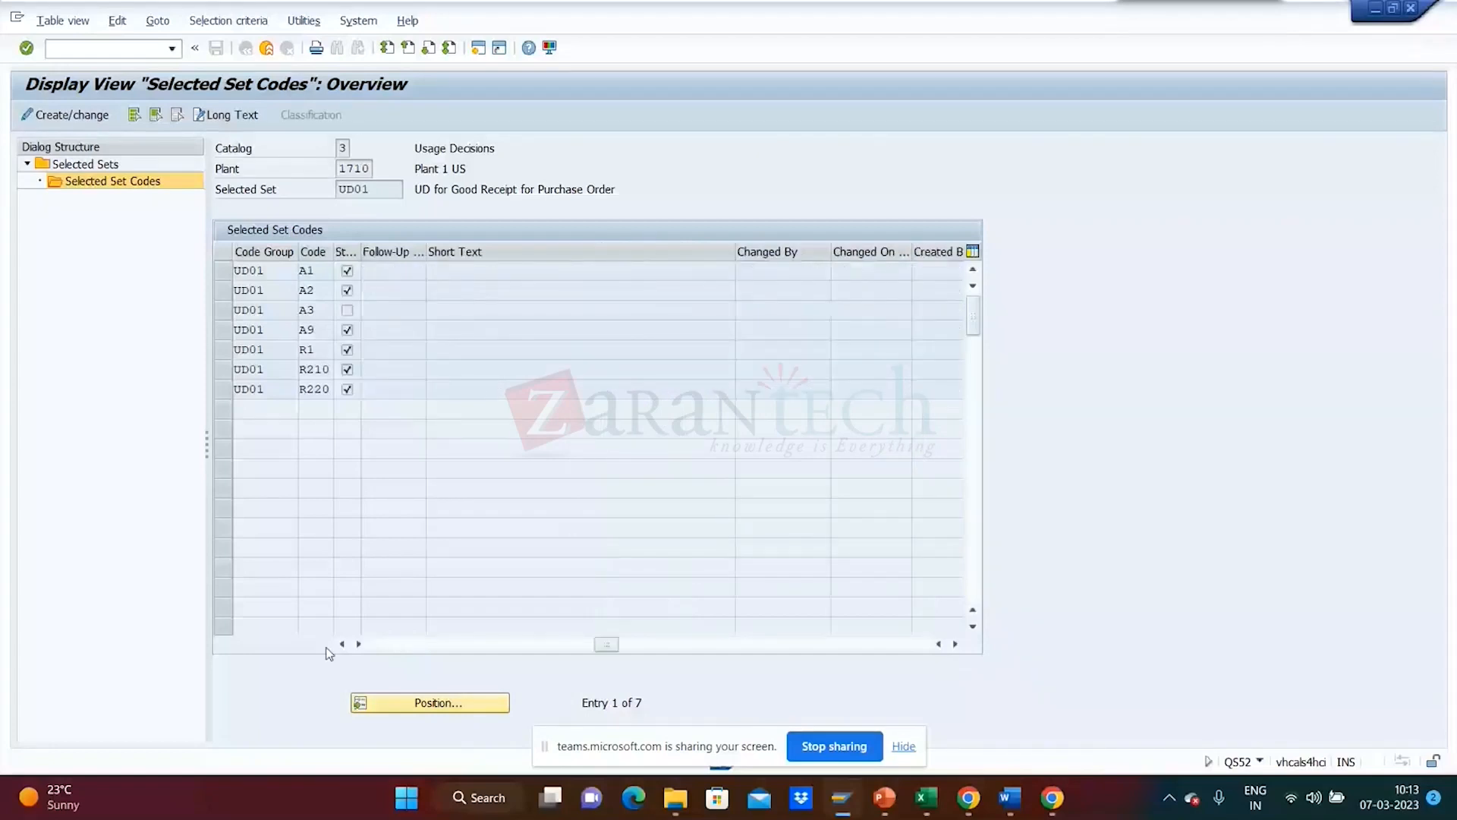
- Scroll the UD01 codes table to Follow-Up and Short Text and check A1's empty follow-up action
left_click(341, 645)
left_click(342, 644)
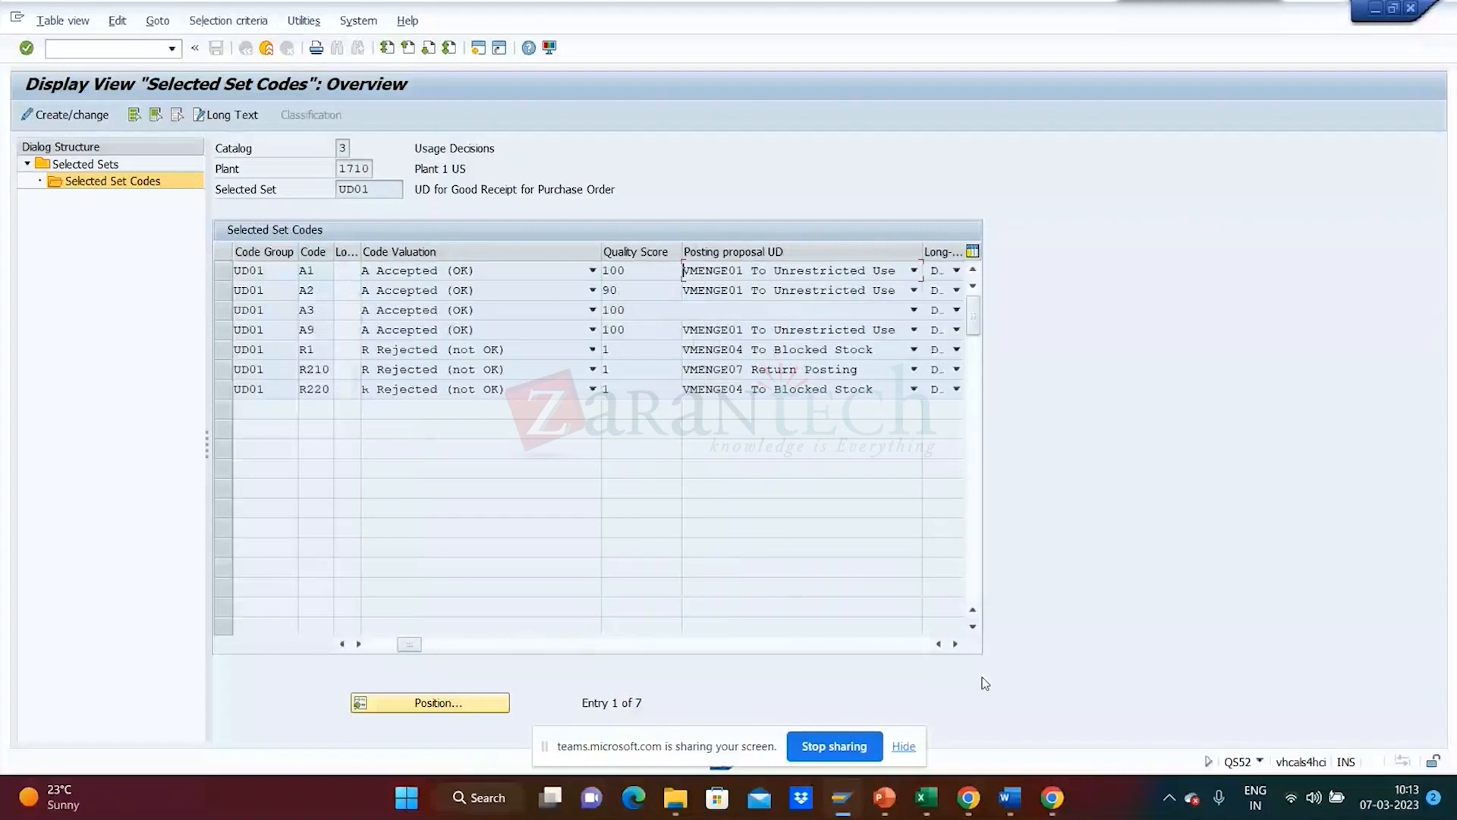
left_click(954, 644)
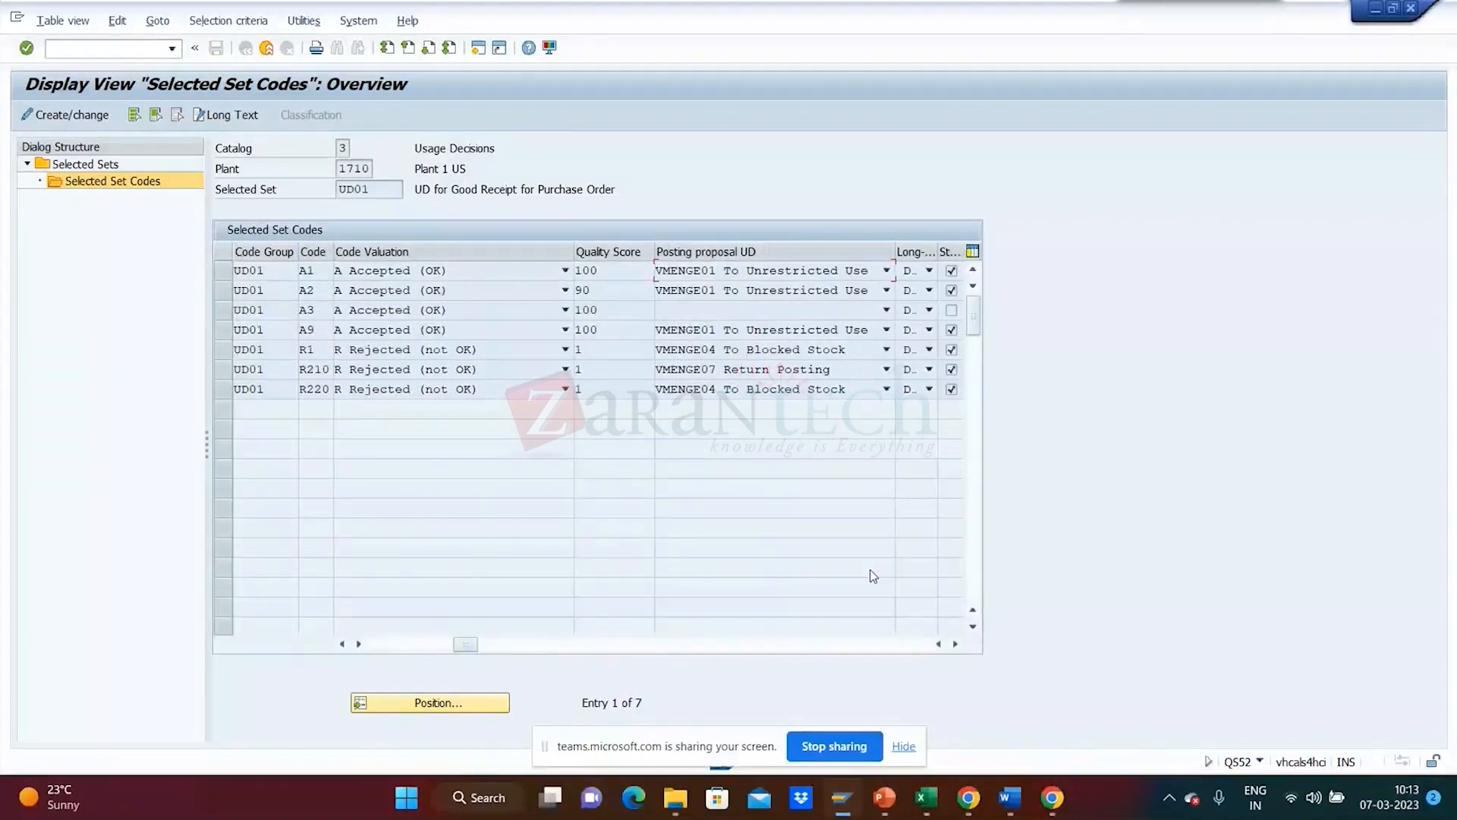
double_click(954, 644)
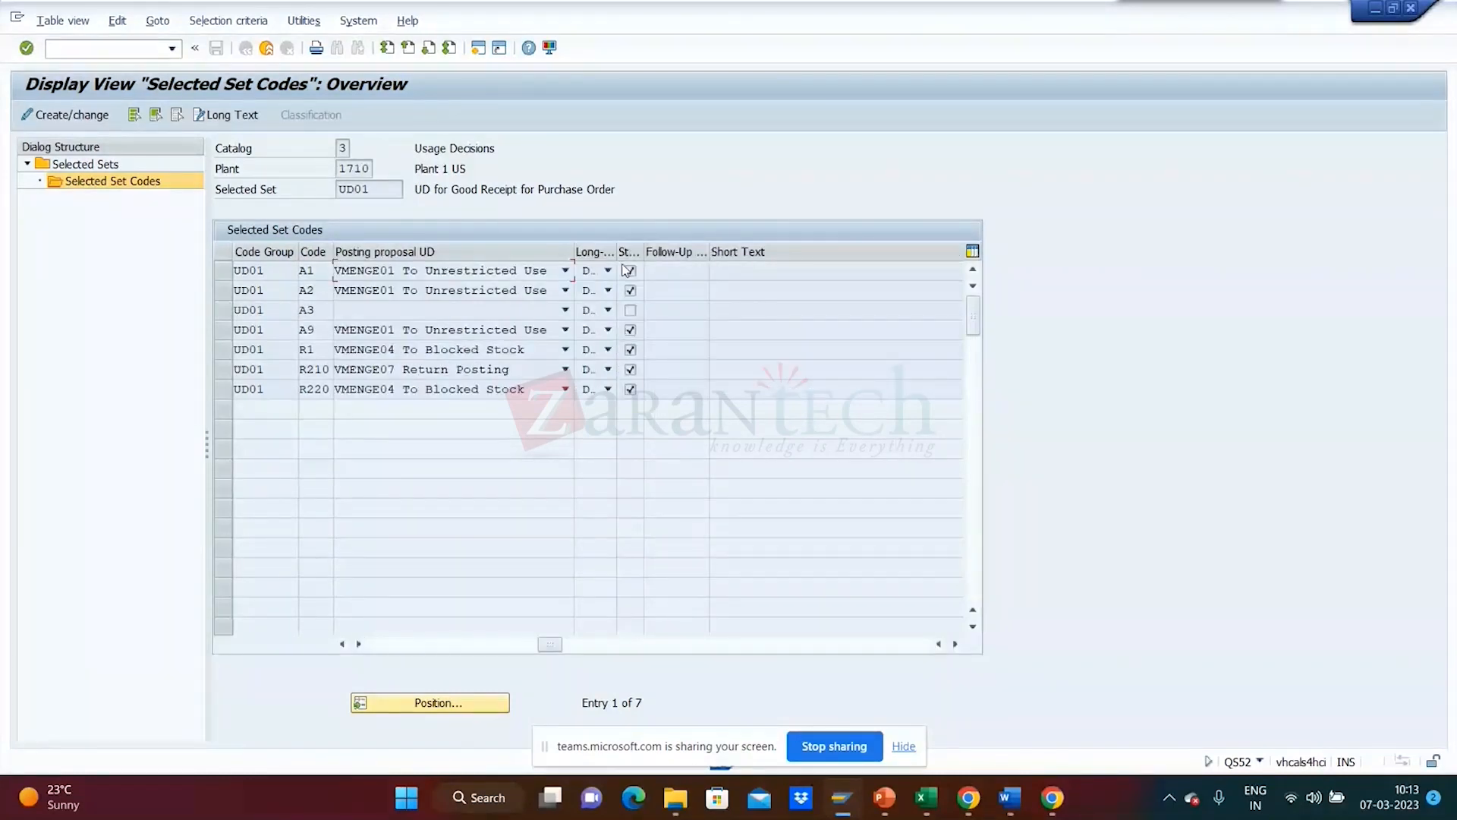
left_click(672, 271)
left_click_drag(275, 271, 173, 267)
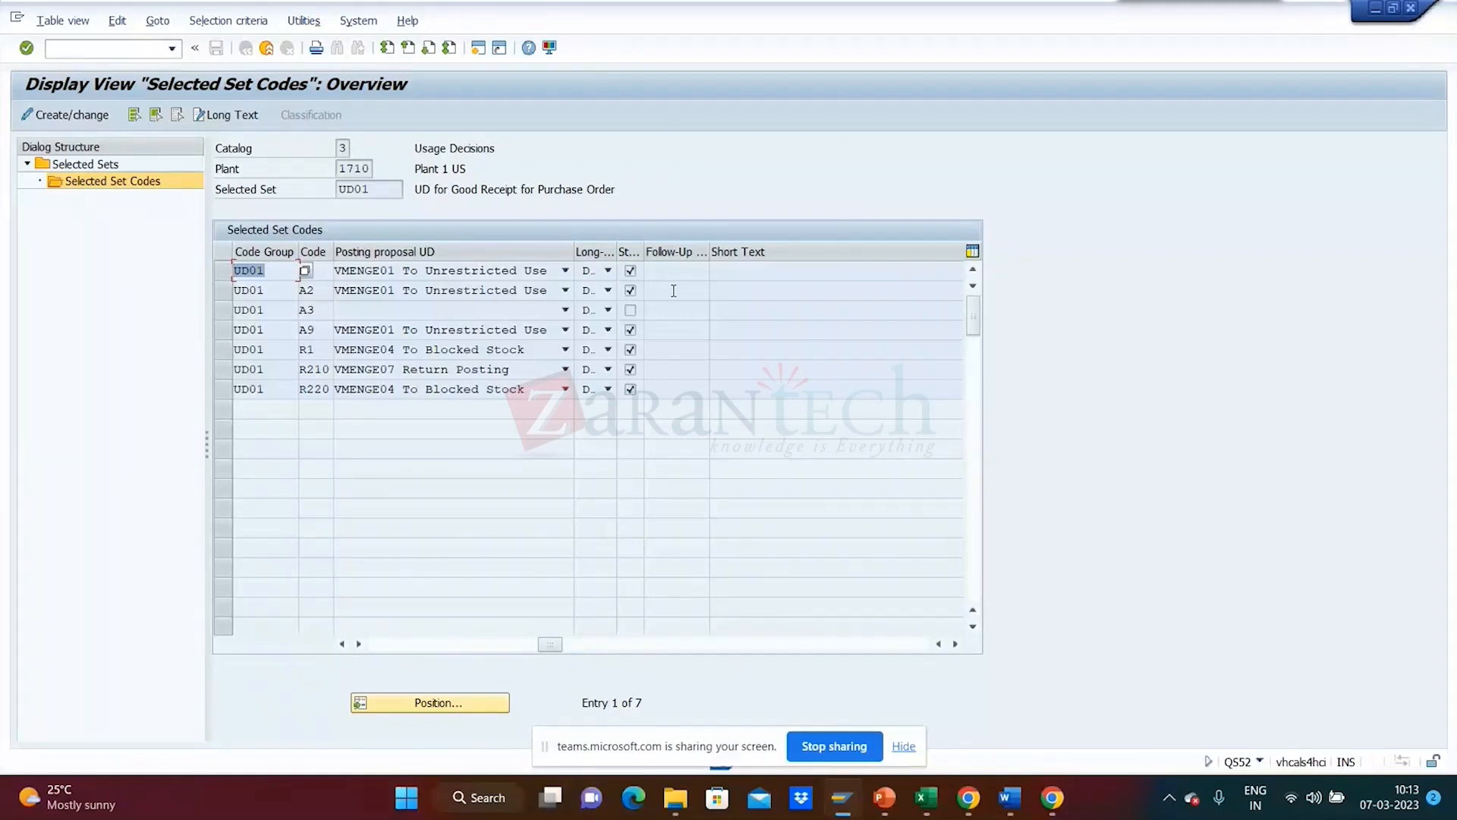
left_click(650, 271)
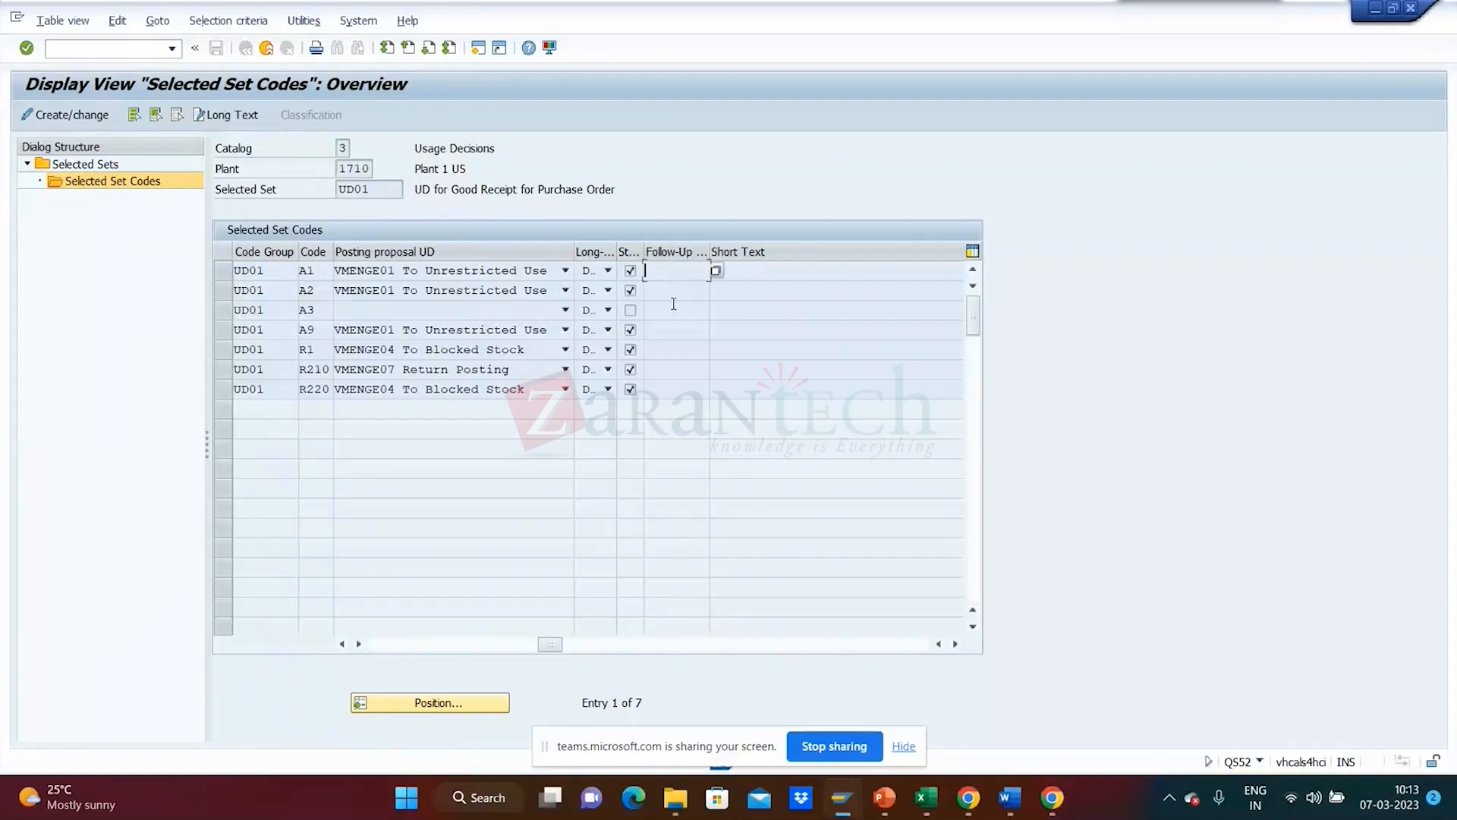
left_click(719, 275)
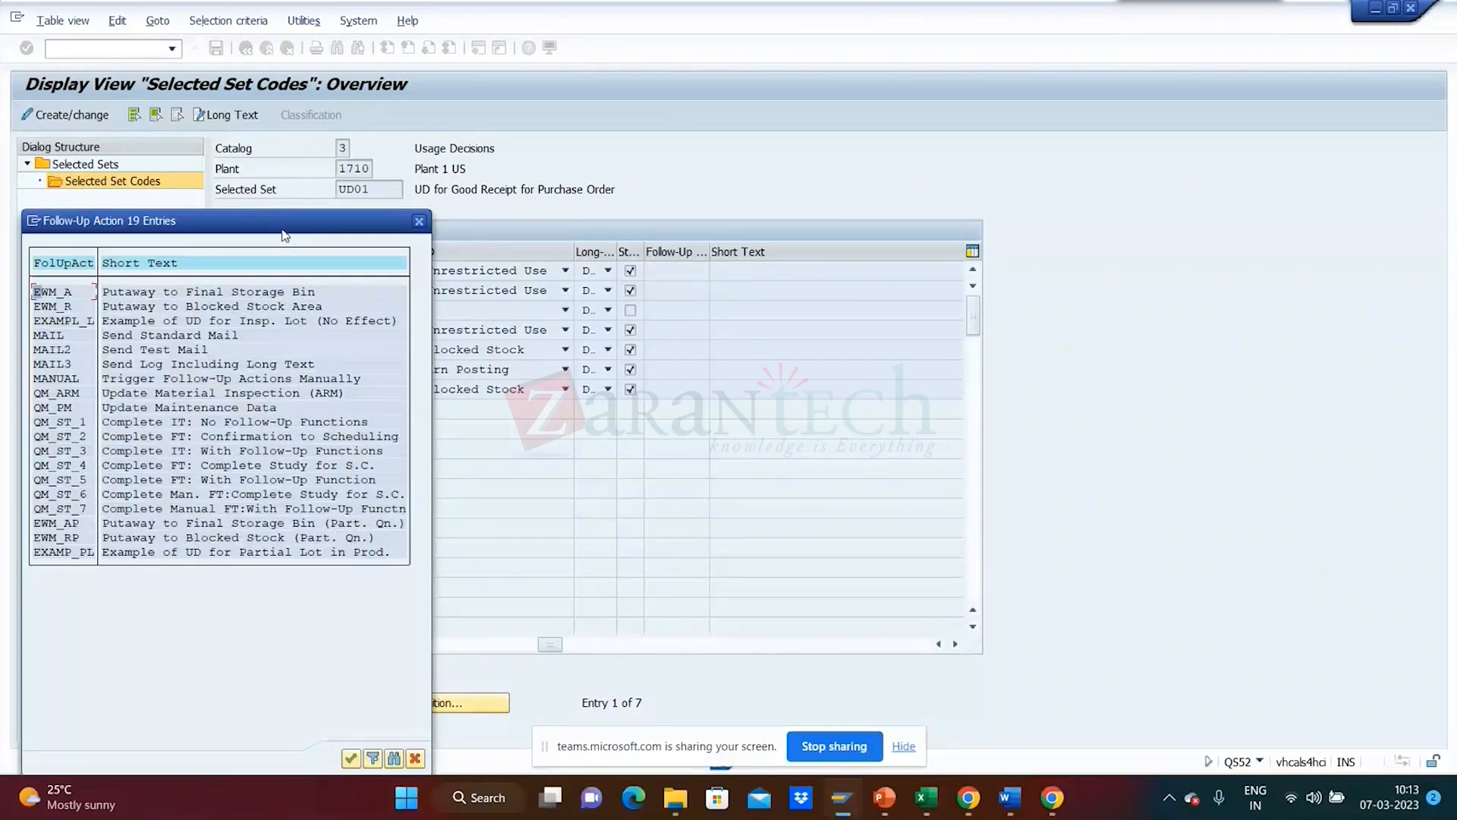
left_click_drag(283, 232, 974, 203)
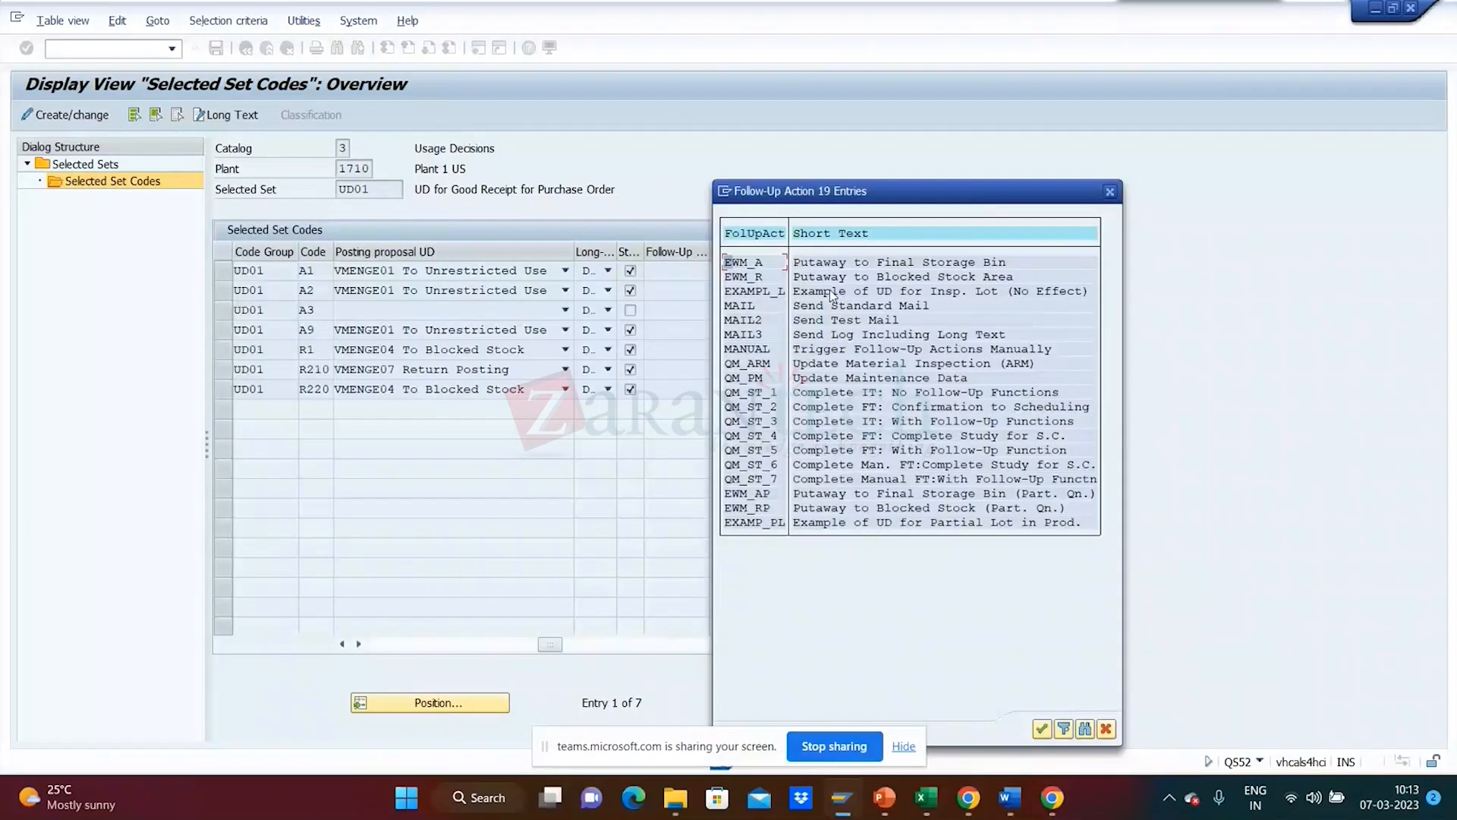
left_click_drag(936, 195, 1060, 130)
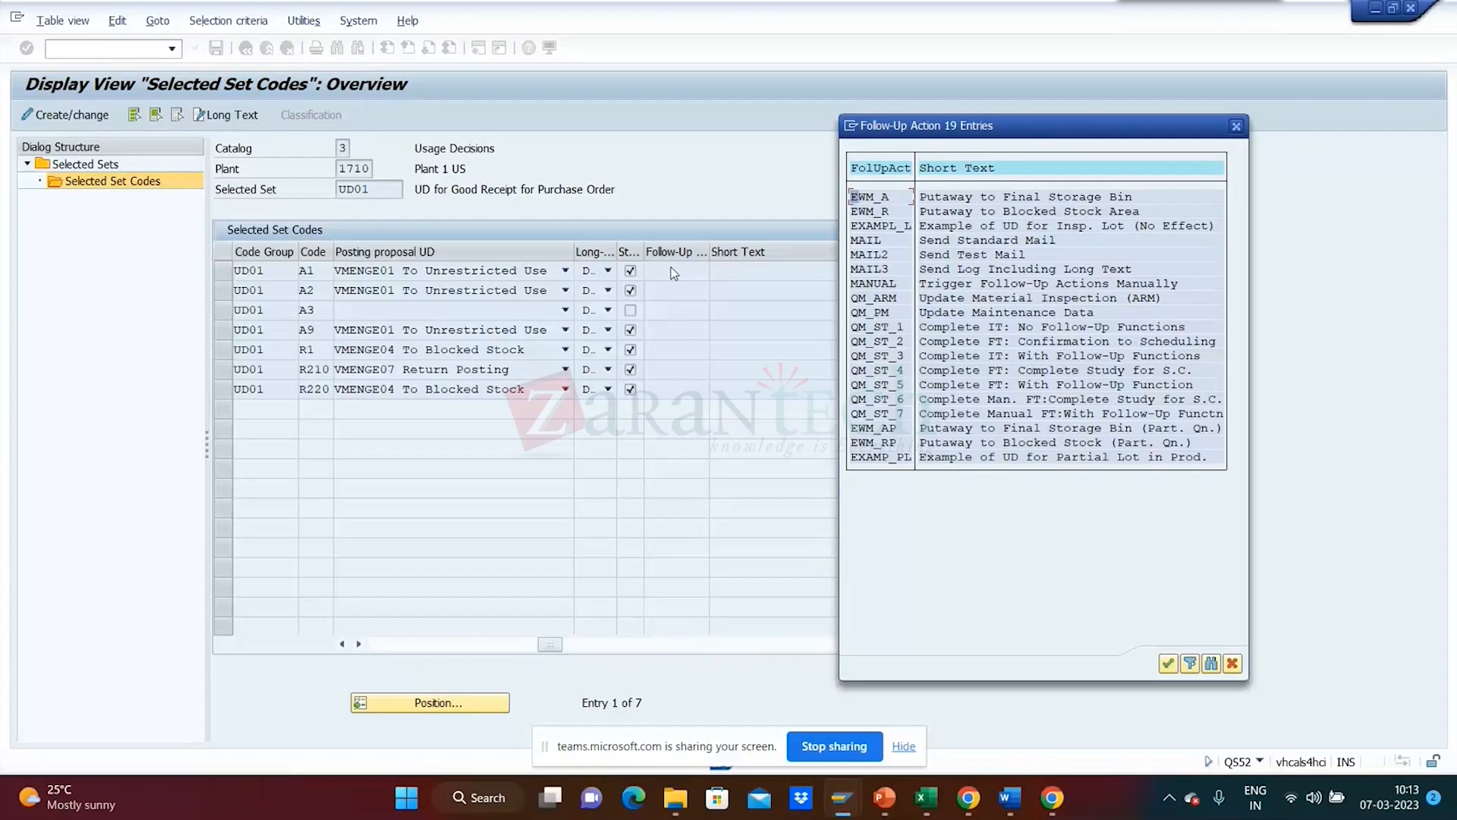
left_click(1237, 127)
left_click(103, 51)
type("/ospro")
- Launch SPRO in a new session via /OSPRO, then return to A1's follow-up action
key("Return")
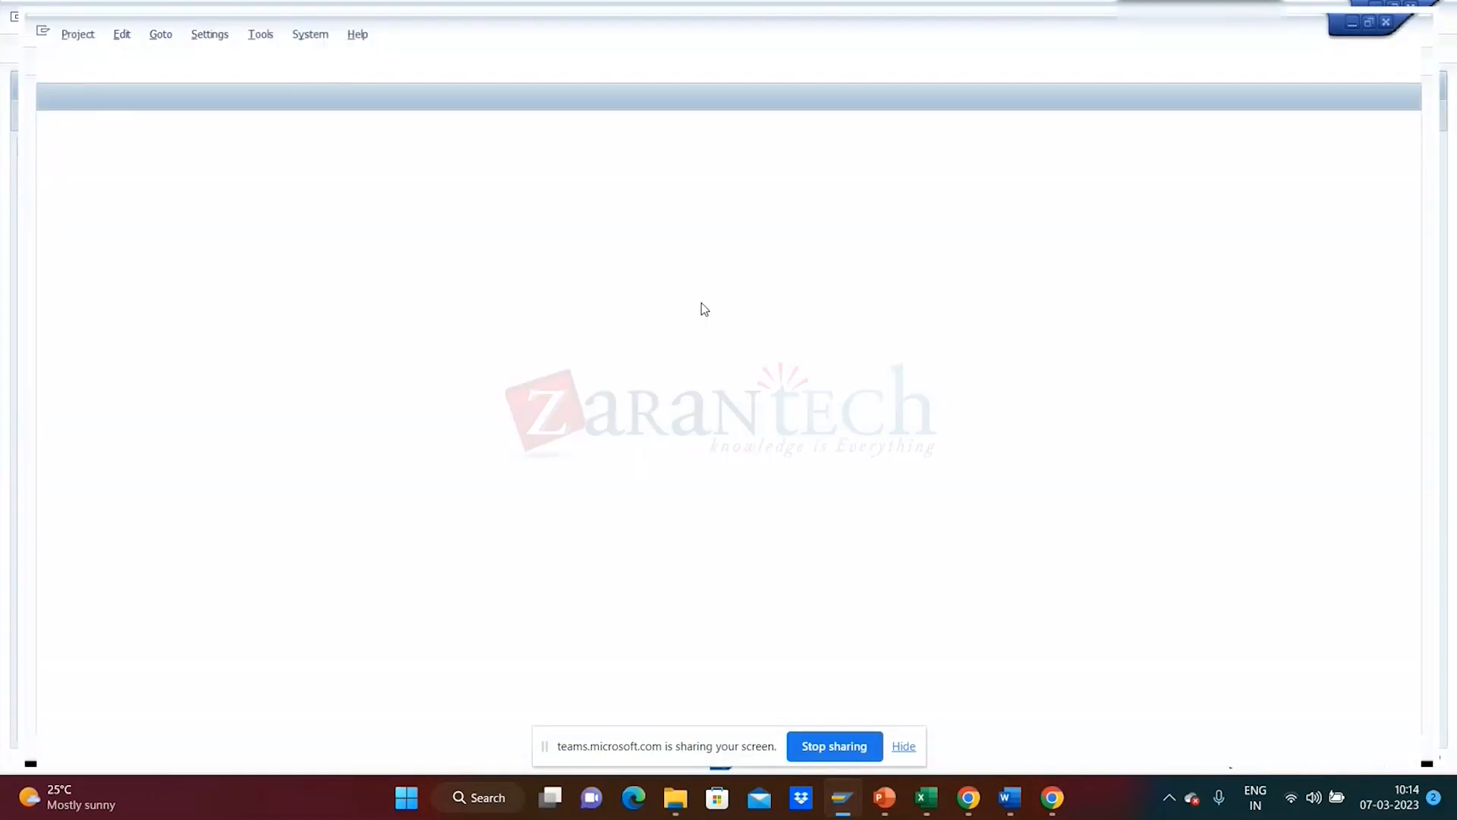
key("alt+Tab")
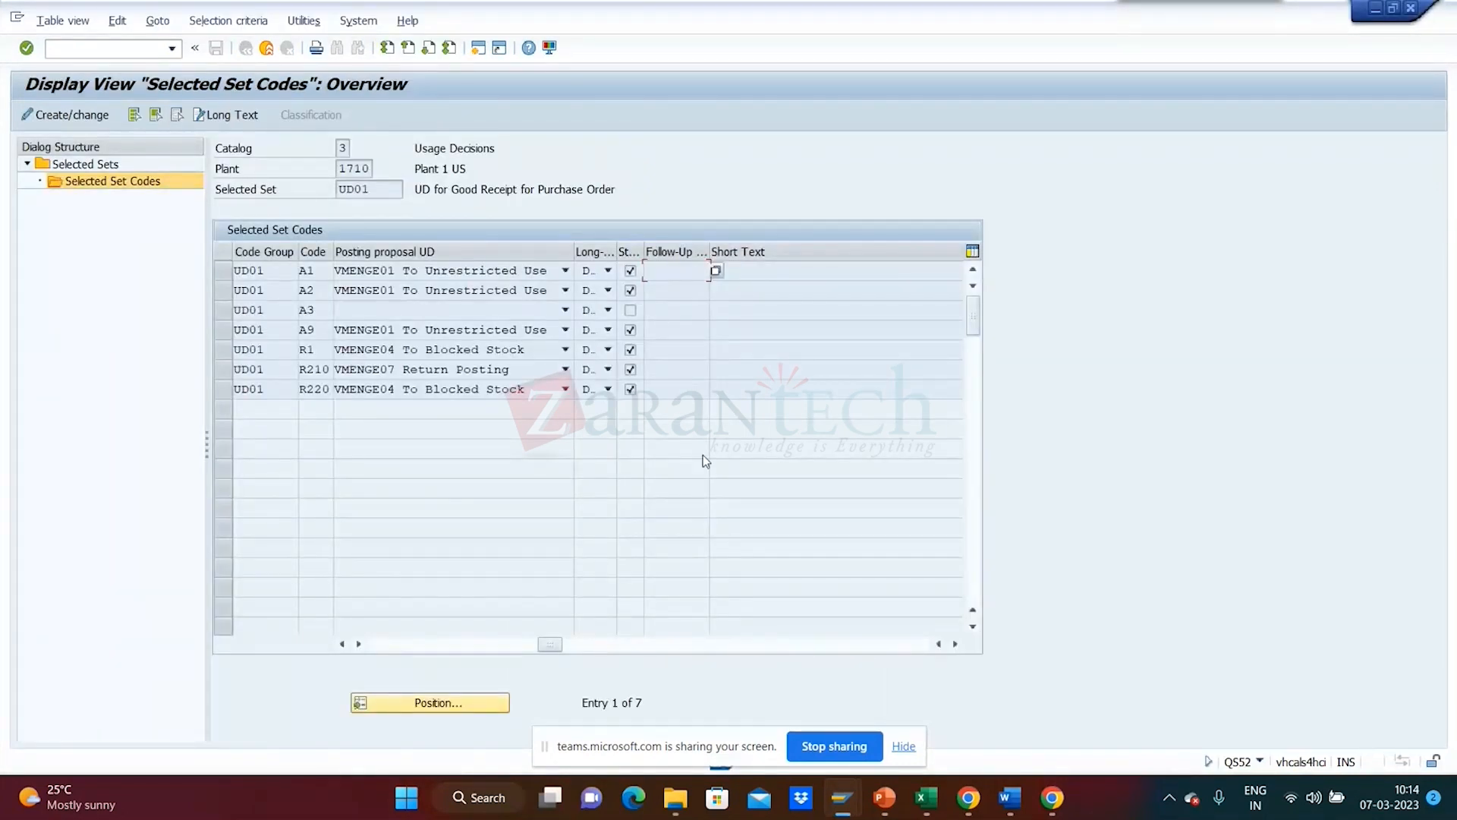
left_click_drag(319, 271, 254, 272)
left_click(677, 273)
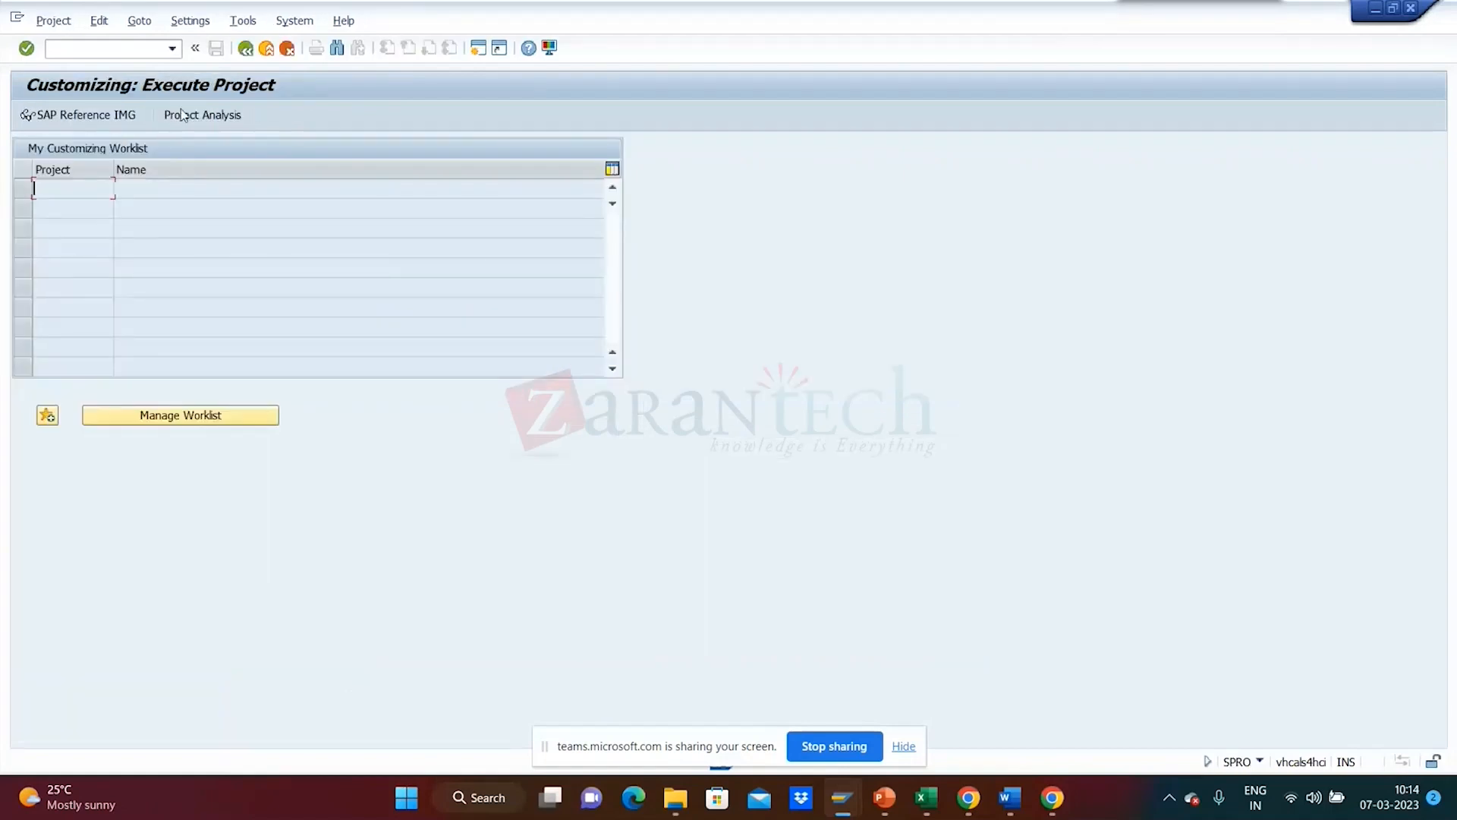
- Open the SAP Reference IMG and expand the Quality Management branch
left_click(83, 114)
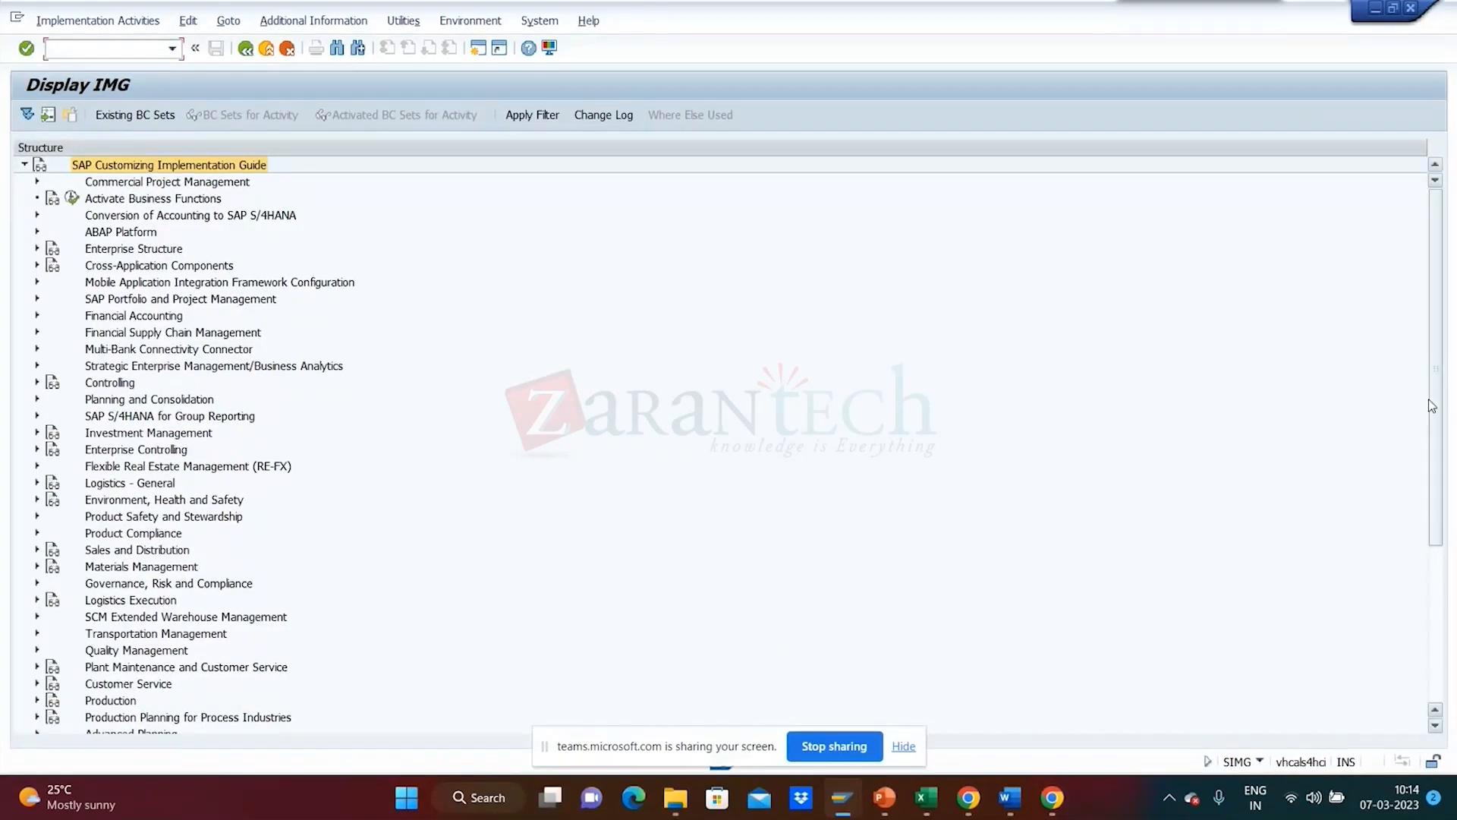
left_click_drag(1431, 406, 1444, 524)
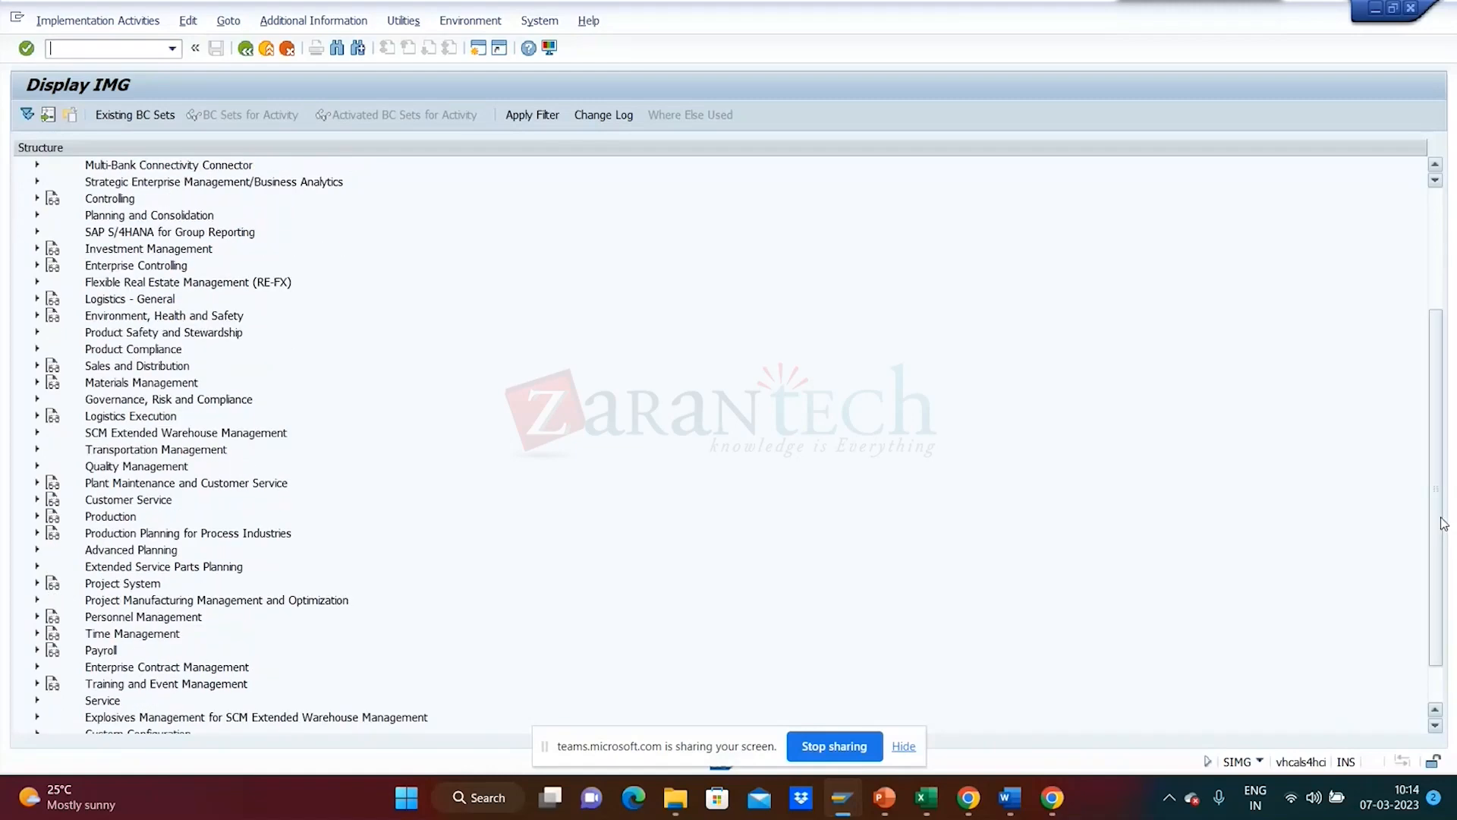
double_click(1237, 465)
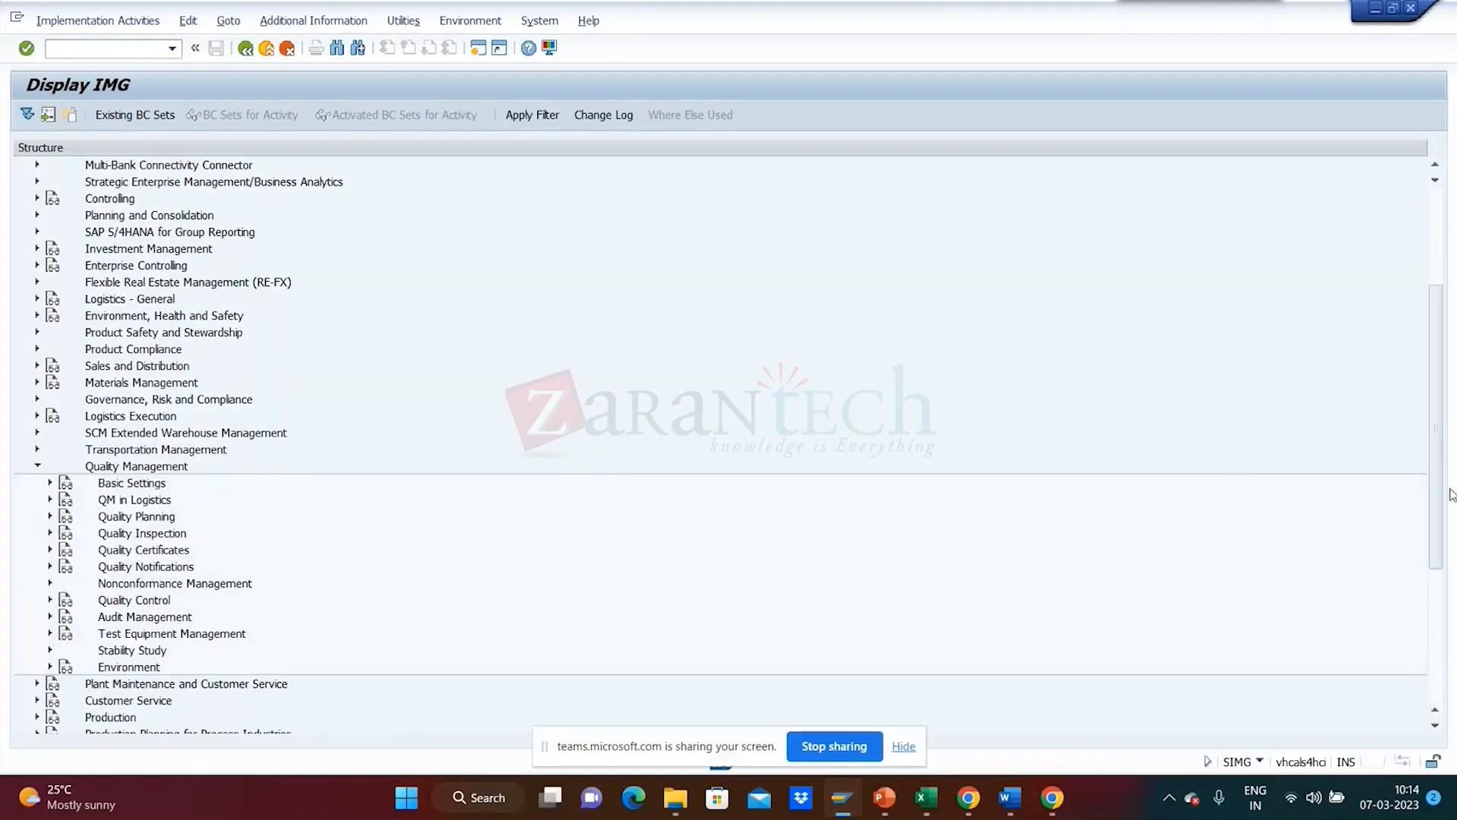
scroll(677, 510, "down", 4)
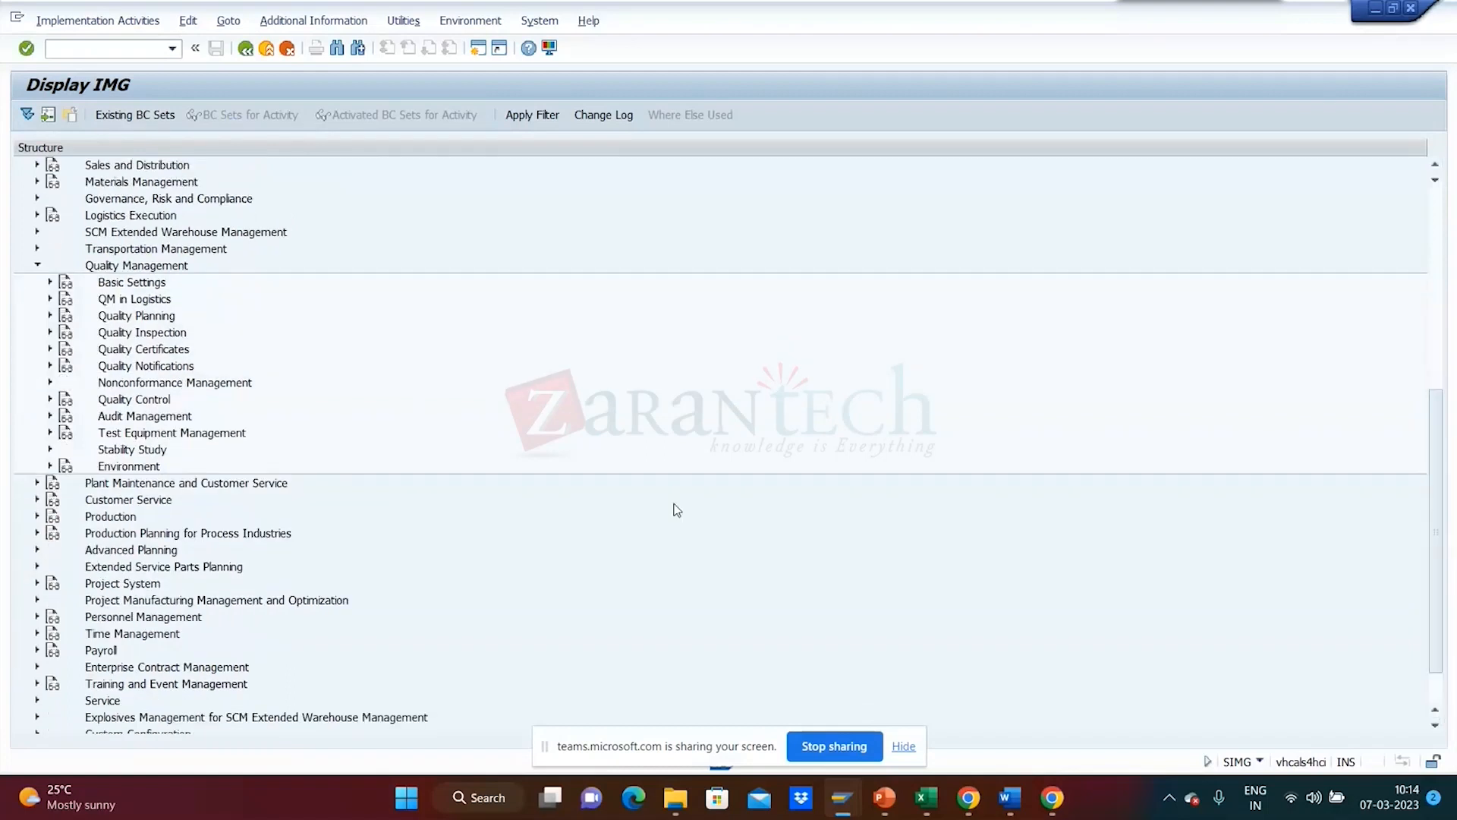
- Drill down to Inspection Planning and Inspection Lot Completion, then open the usage-decision code groups
left_click(51, 282)
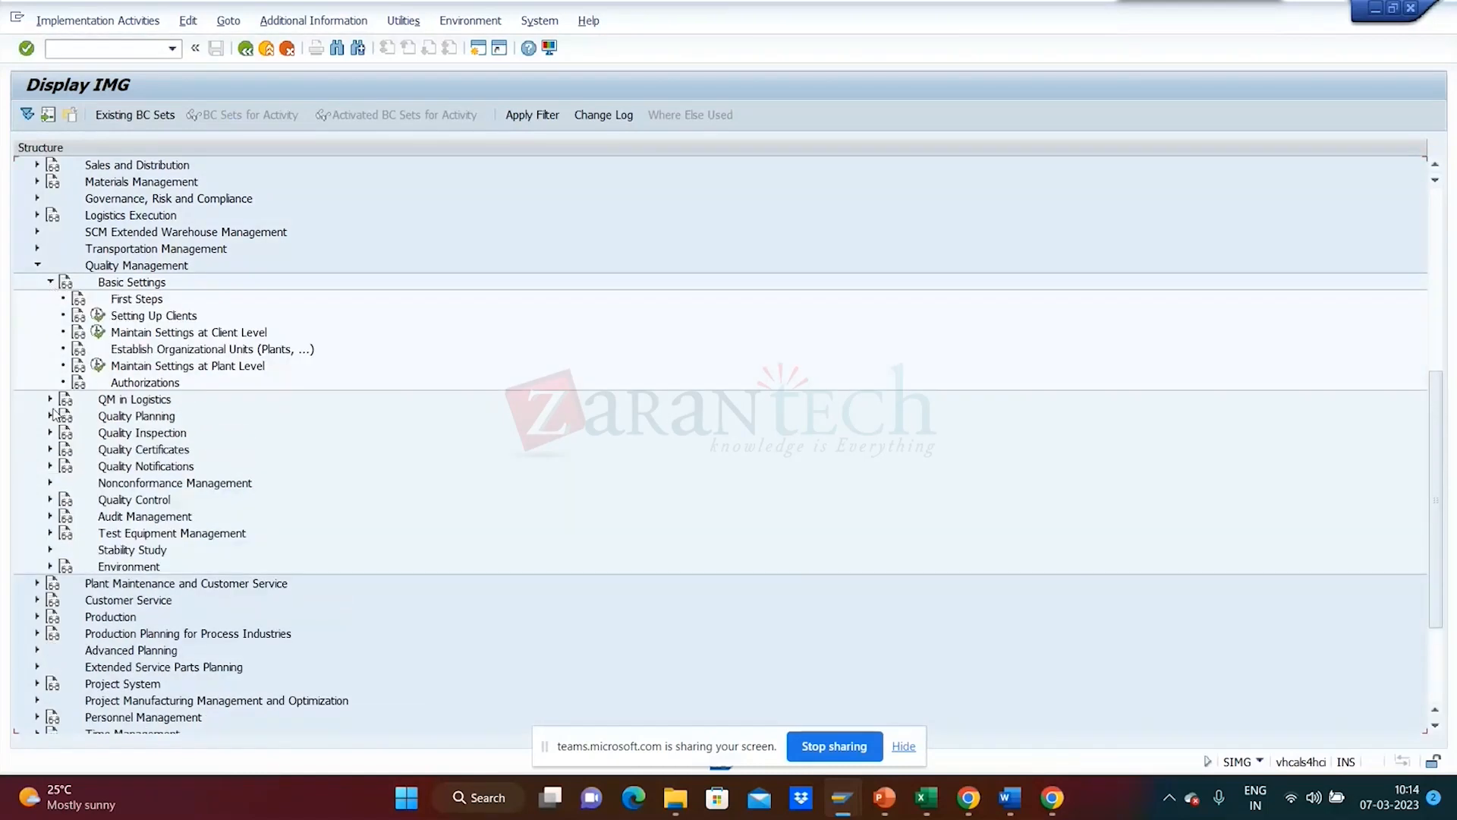
left_click(49, 400)
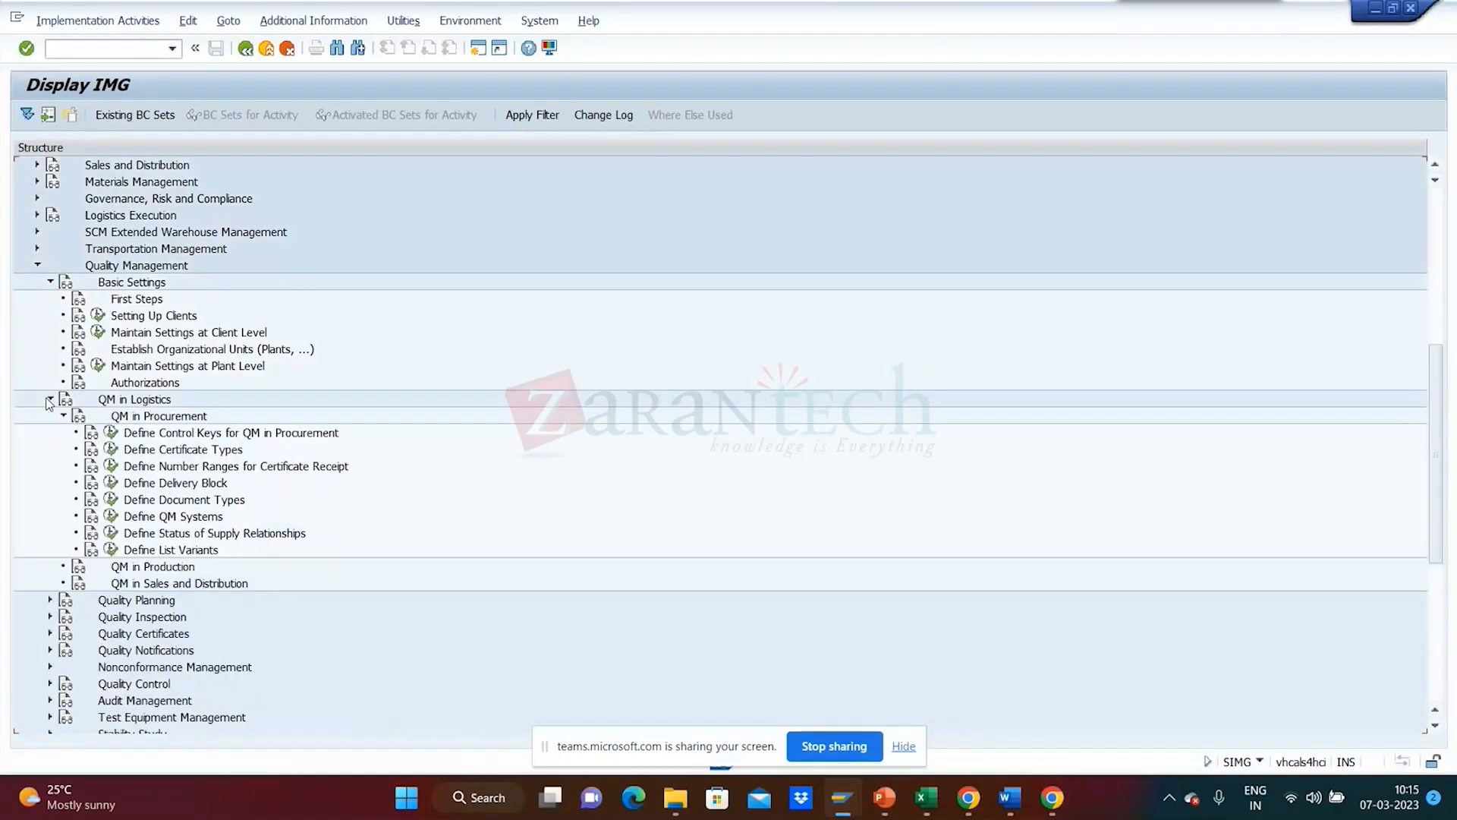
left_click(50, 400)
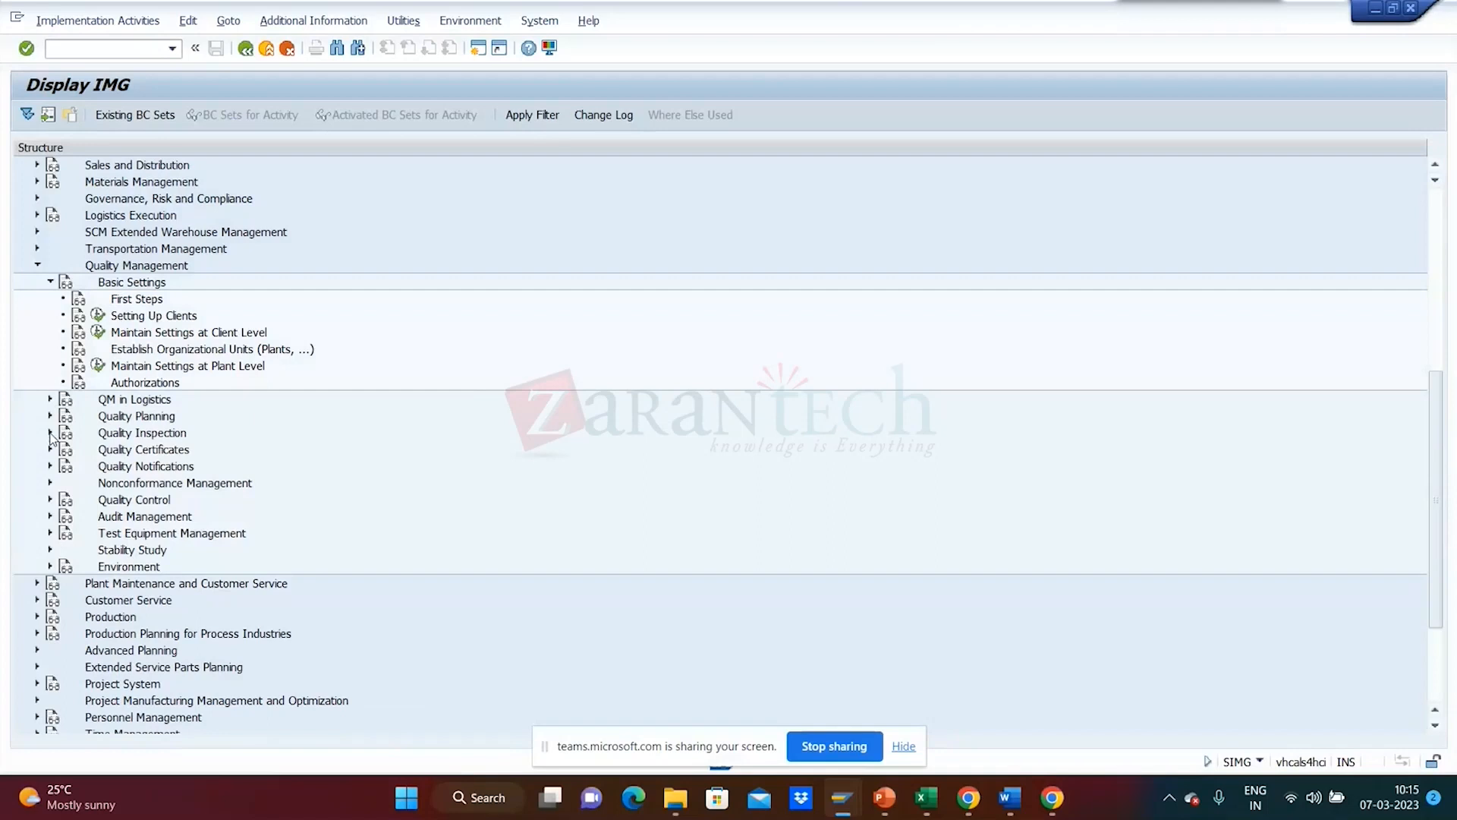
left_click(50, 416)
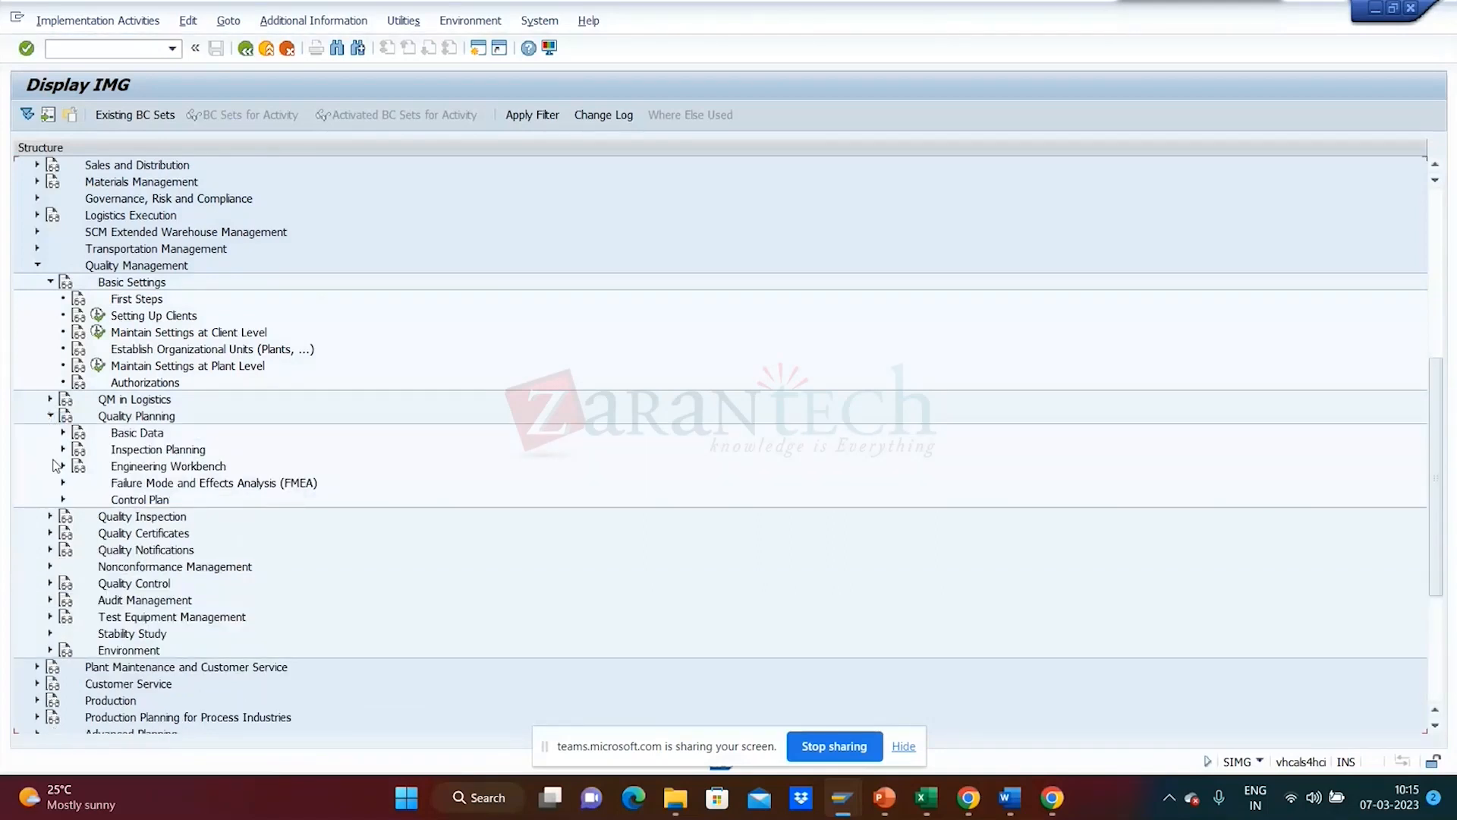
left_click(62, 451)
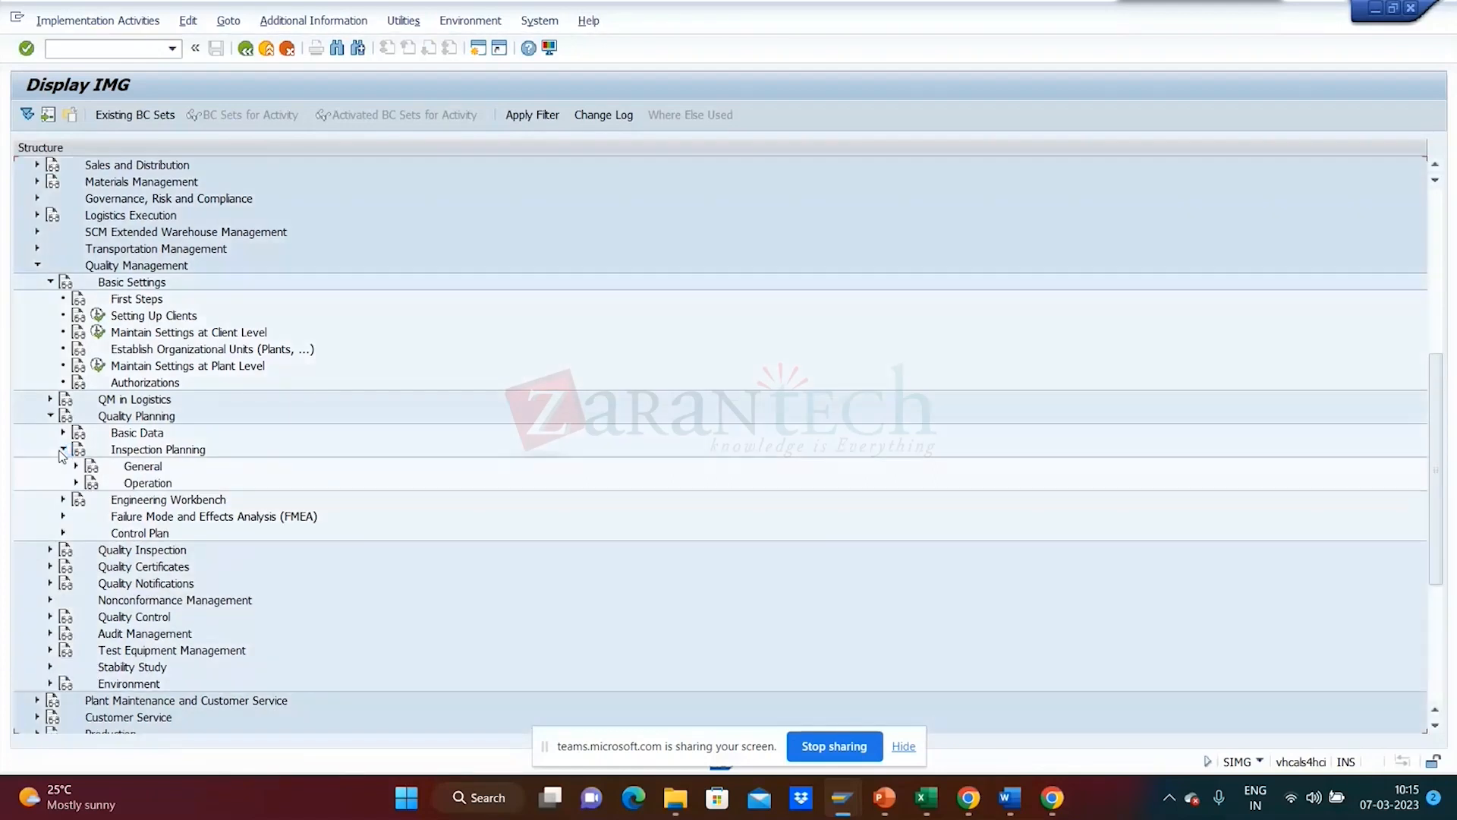
left_click(50, 551)
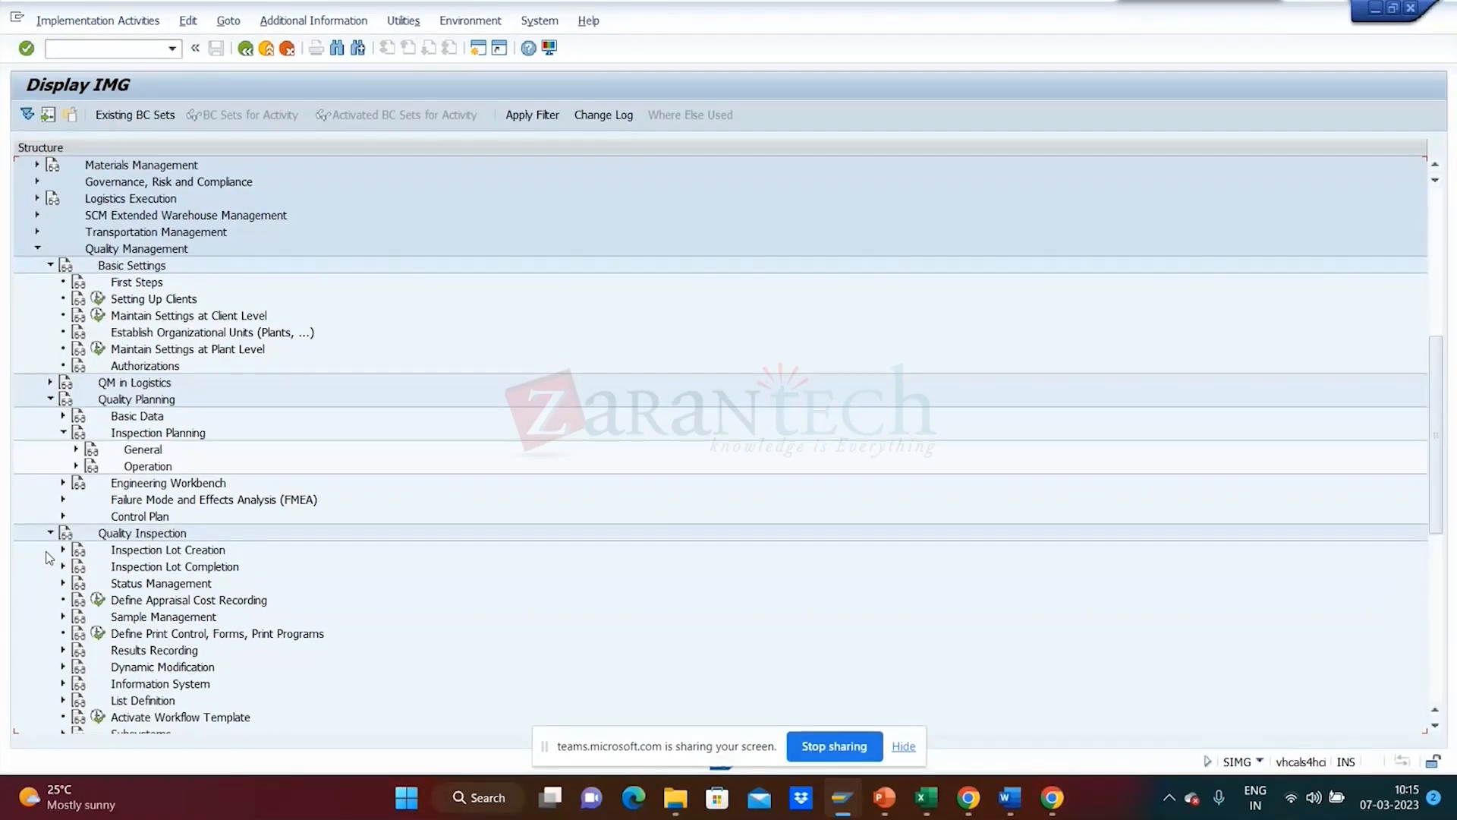
left_click(64, 567)
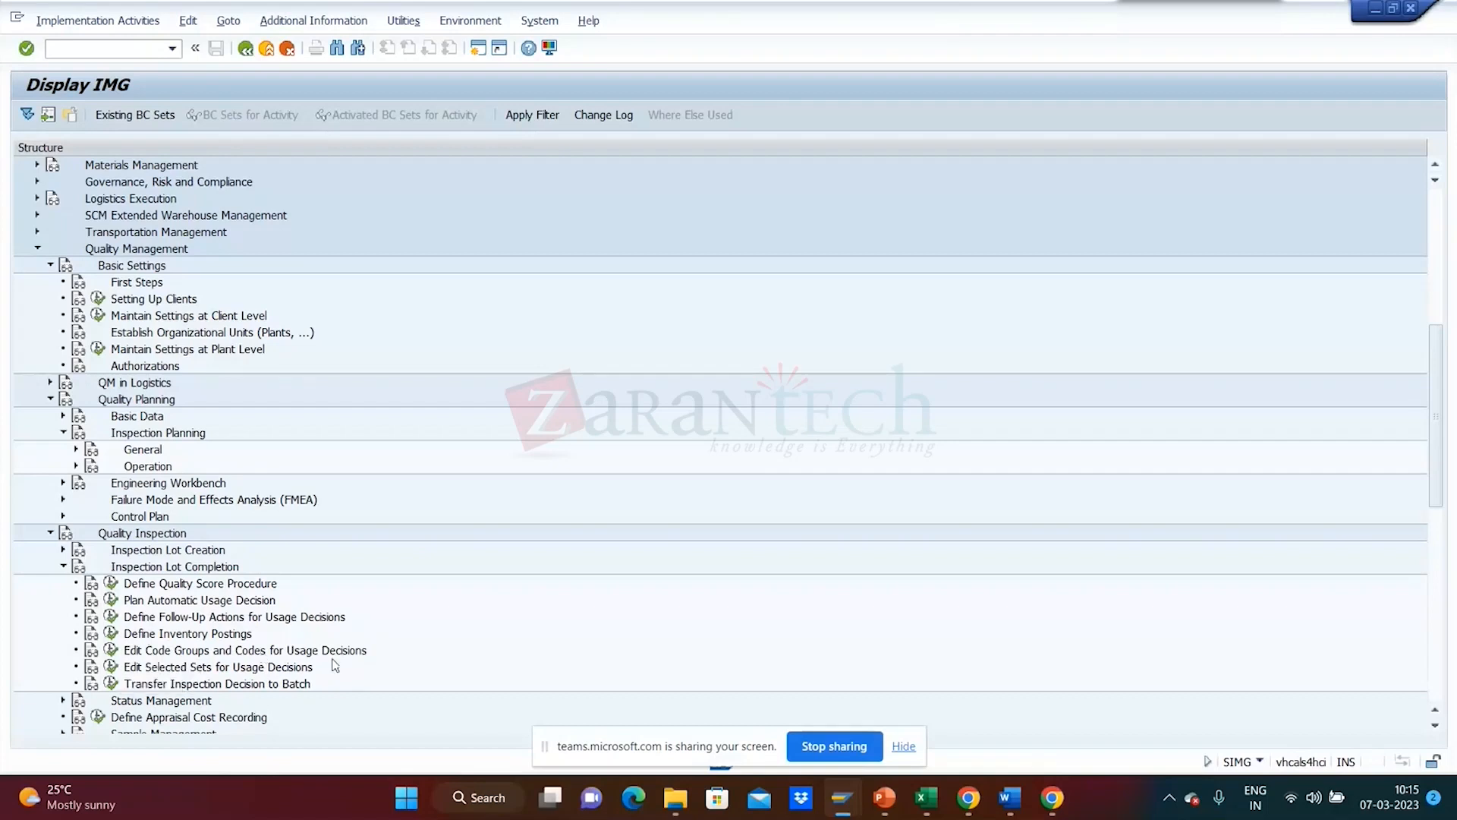
left_click(111, 650)
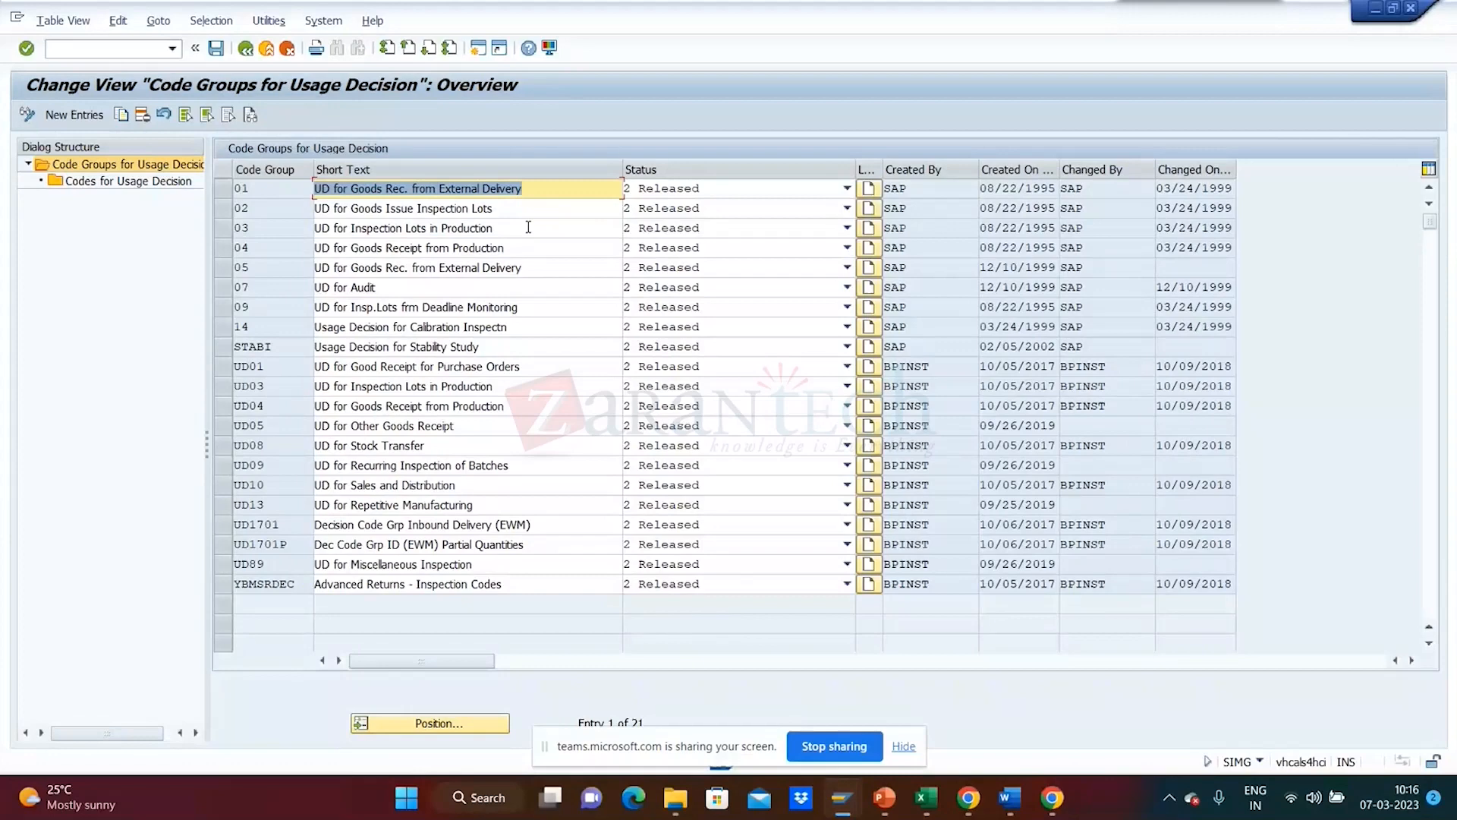
- Leave the 21 usage-decision code groups and open Define Follow-Up Actions for Usage Decisions
left_click(247, 49)
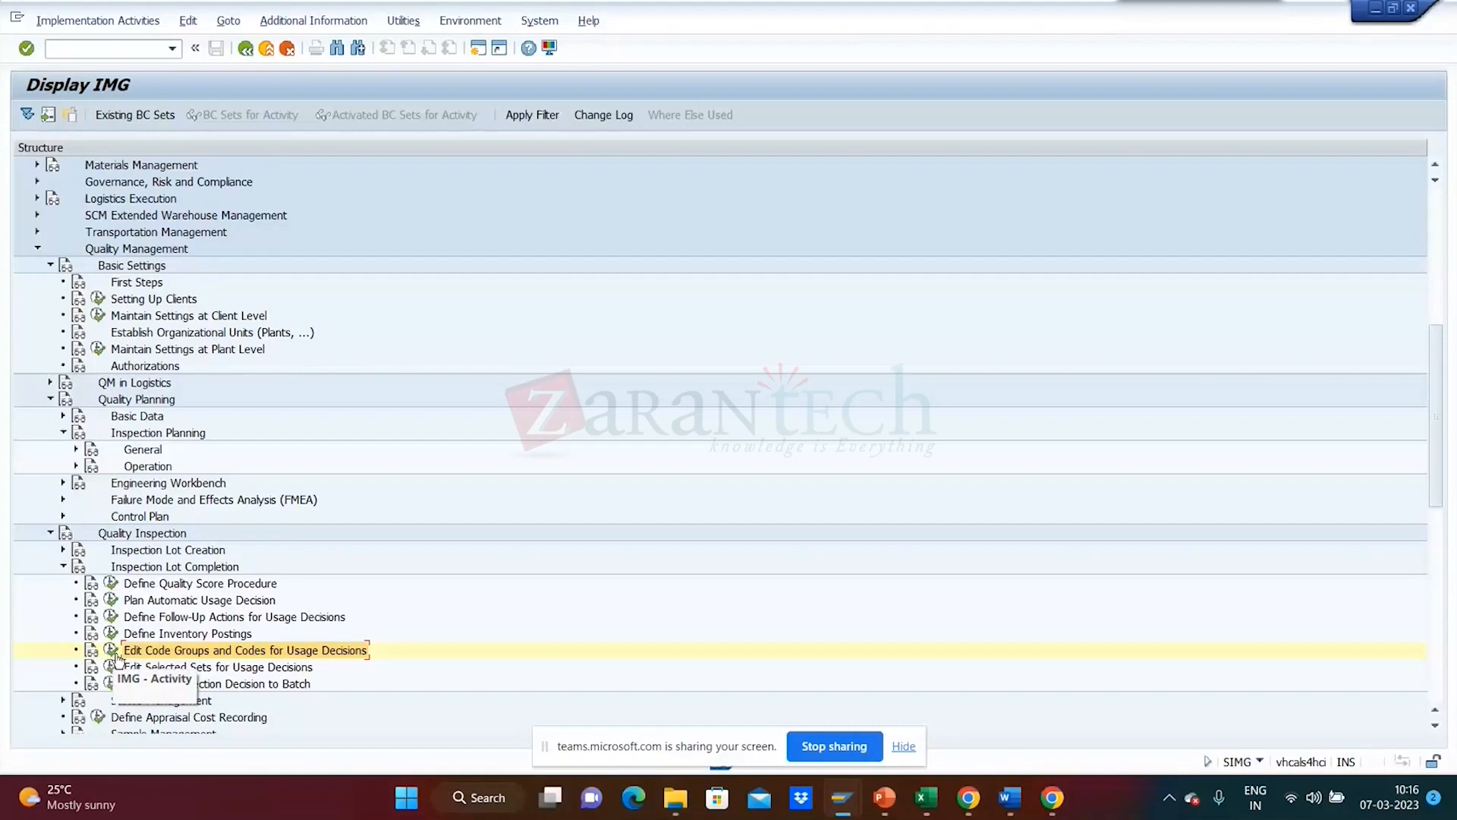
left_click(111, 617)
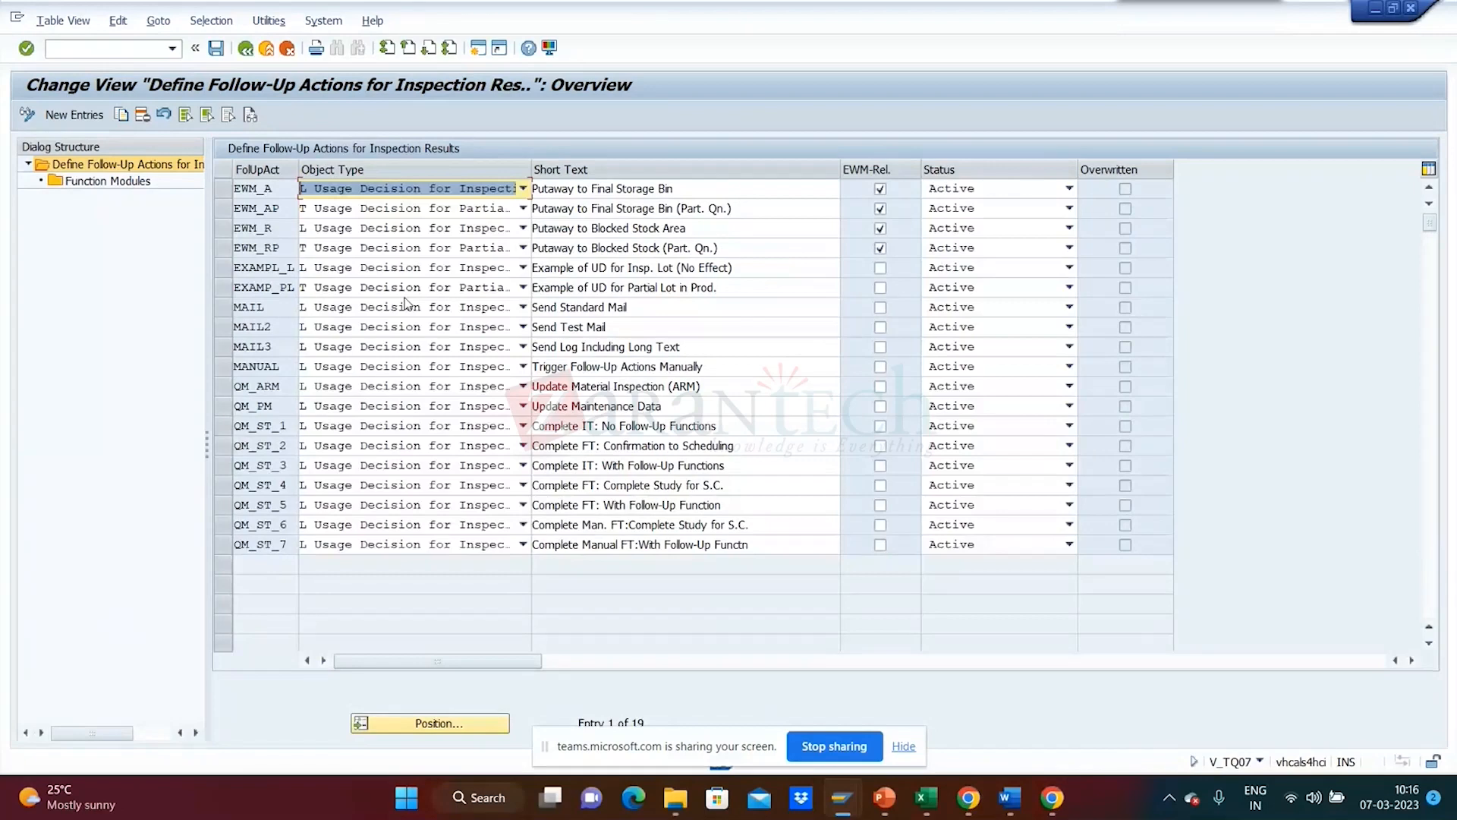
- Review QM_ST_3's function module QST03_UD_STABI_LOT_3, then exit back to the IMG tree
left_click(225, 466)
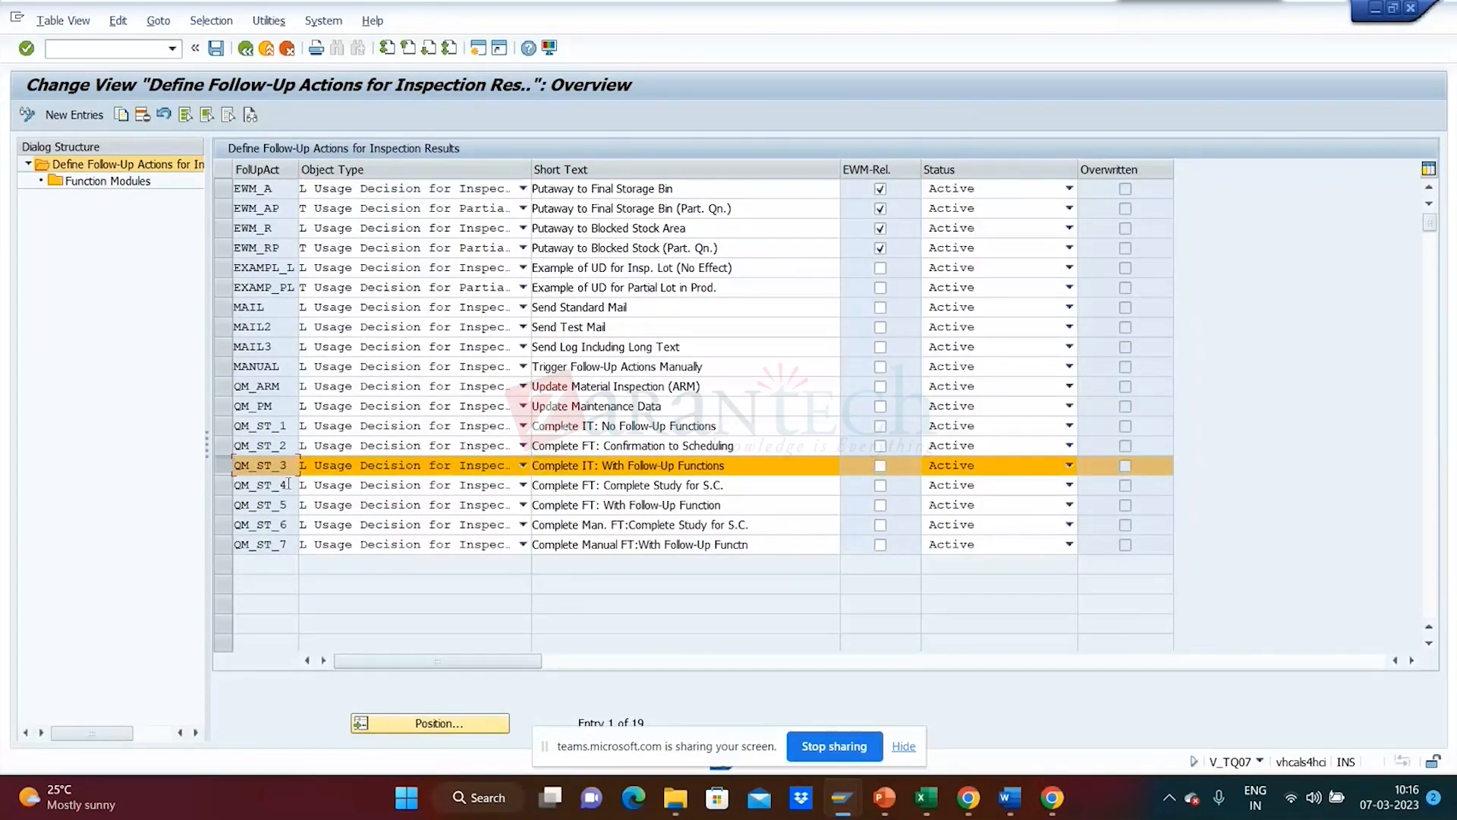
double_click(110, 186)
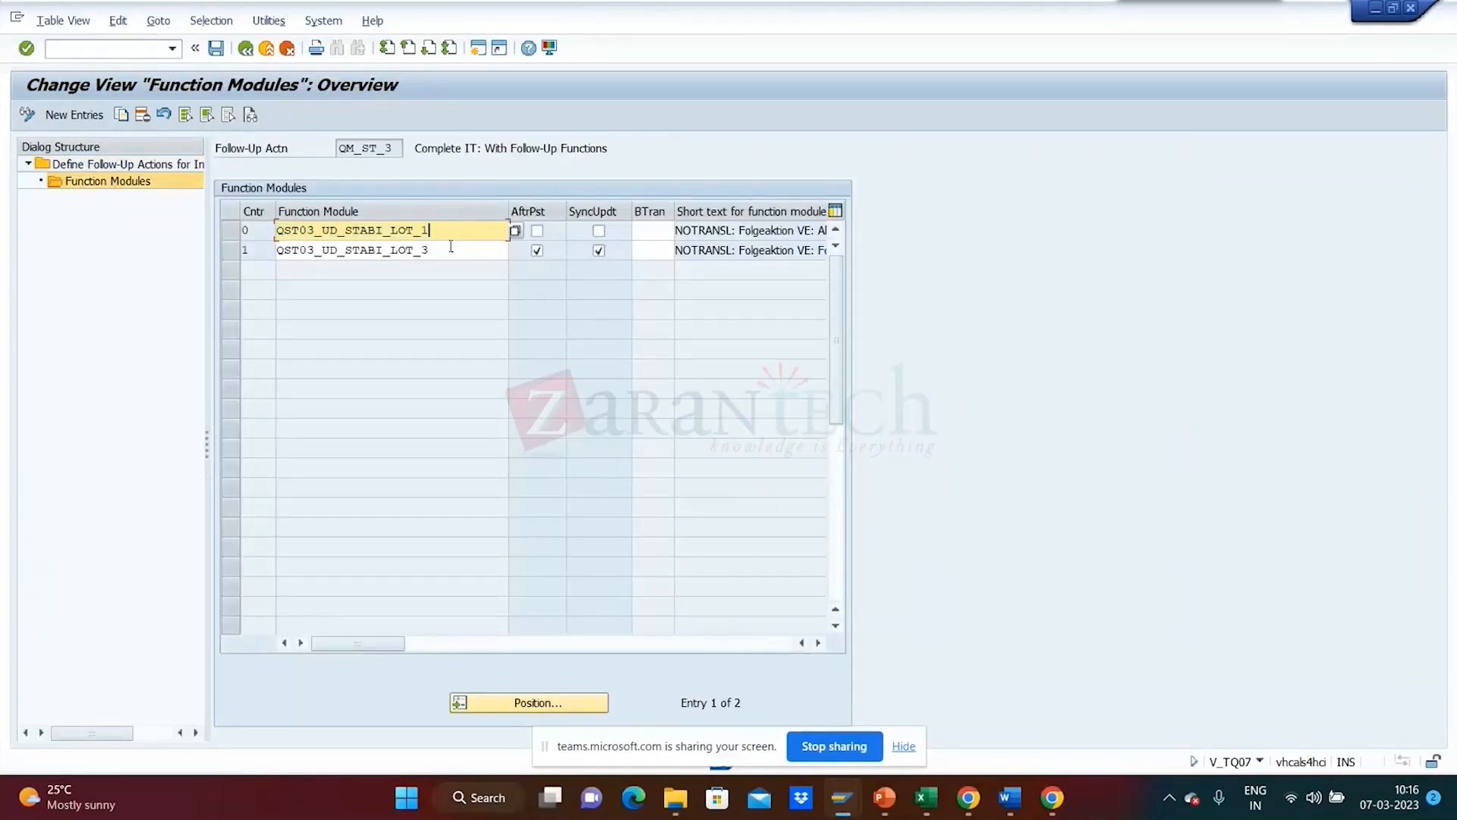
left_click_drag(450, 249, 274, 251)
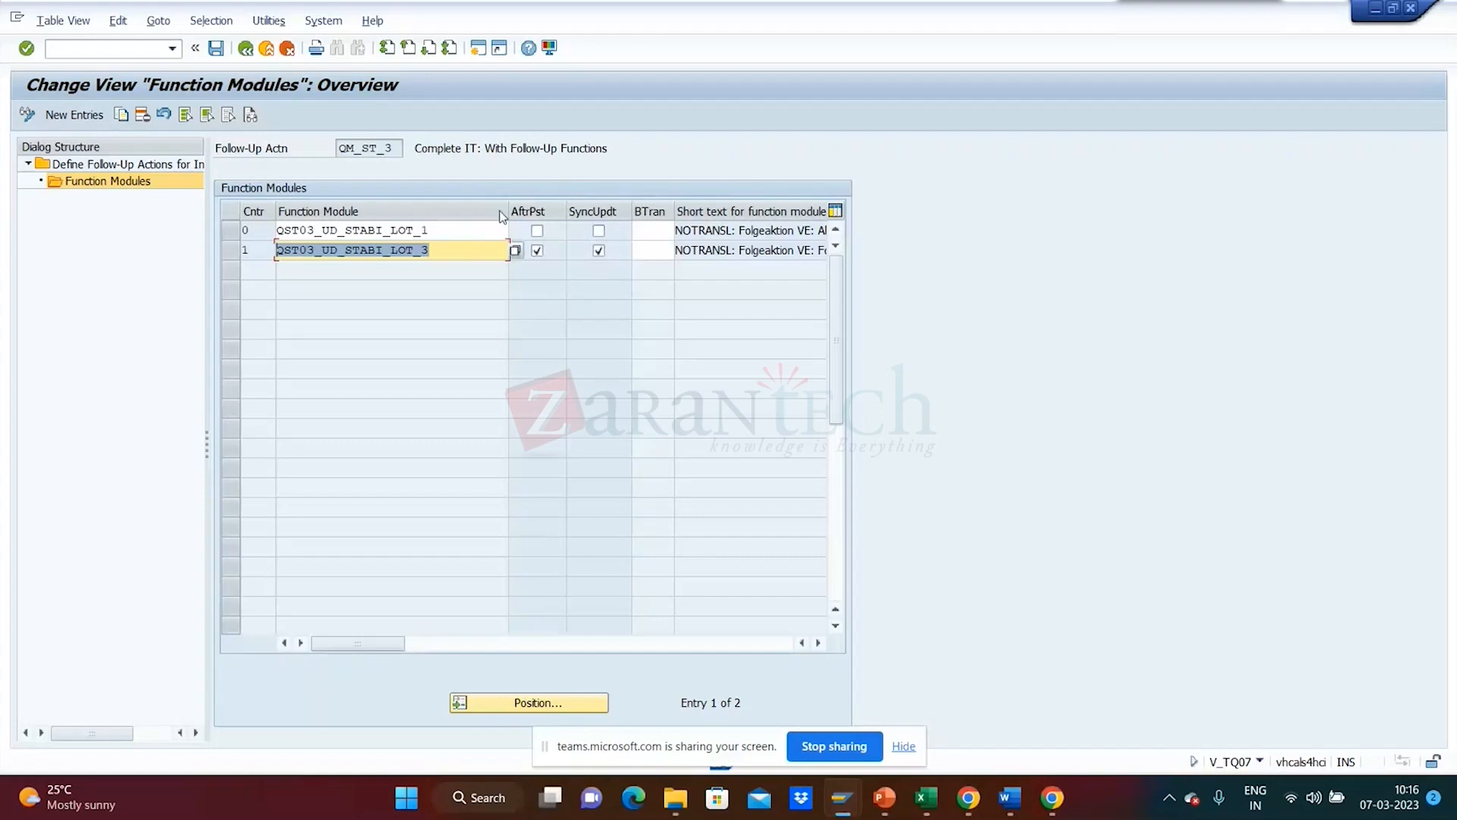
mouse_move(356, 643)
left_mouse_down()
mouse_move(592, 645)
mouse_move(357, 645)
left_mouse_up()
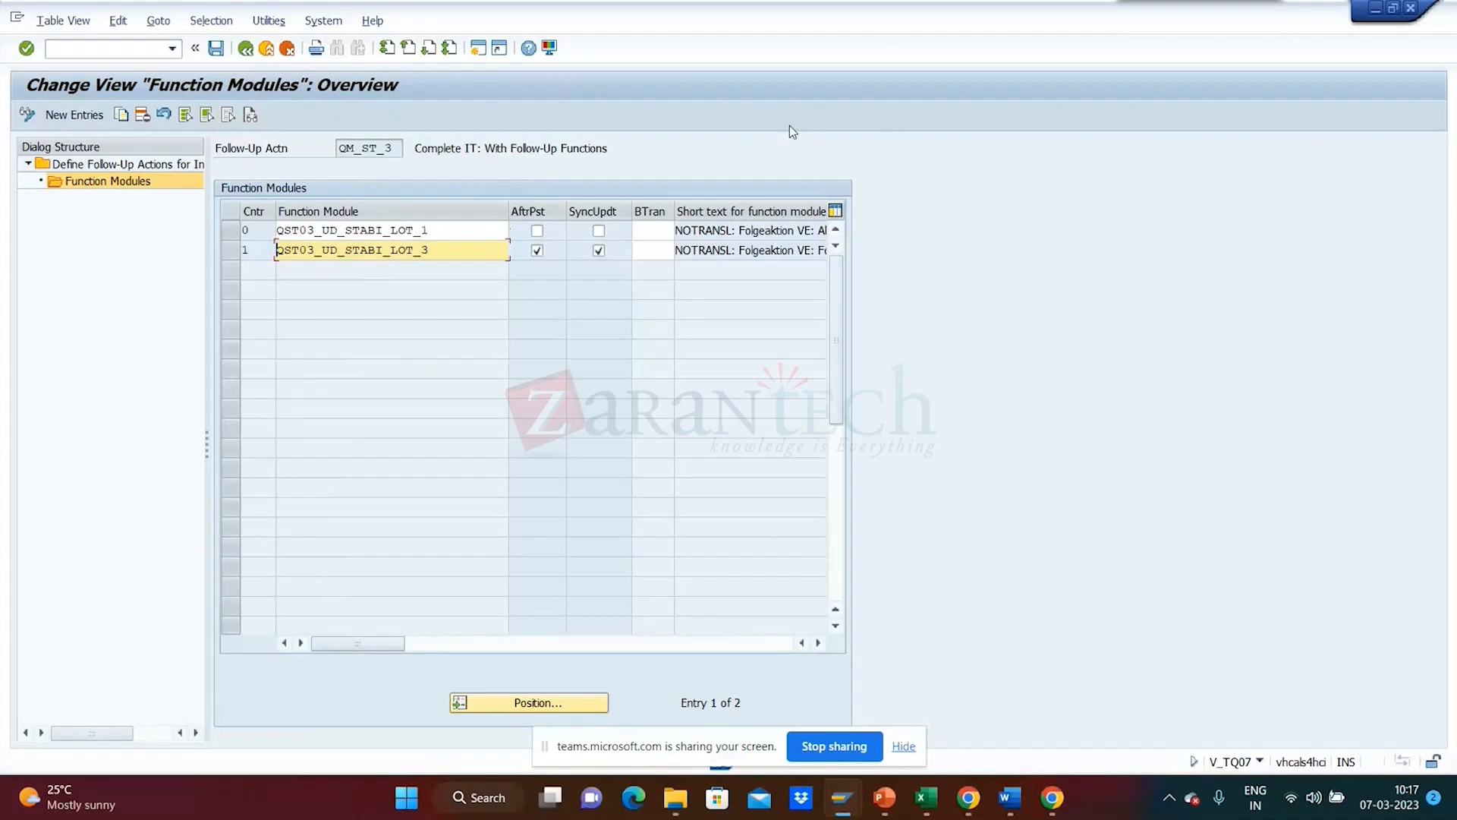
left_click(260, 56)
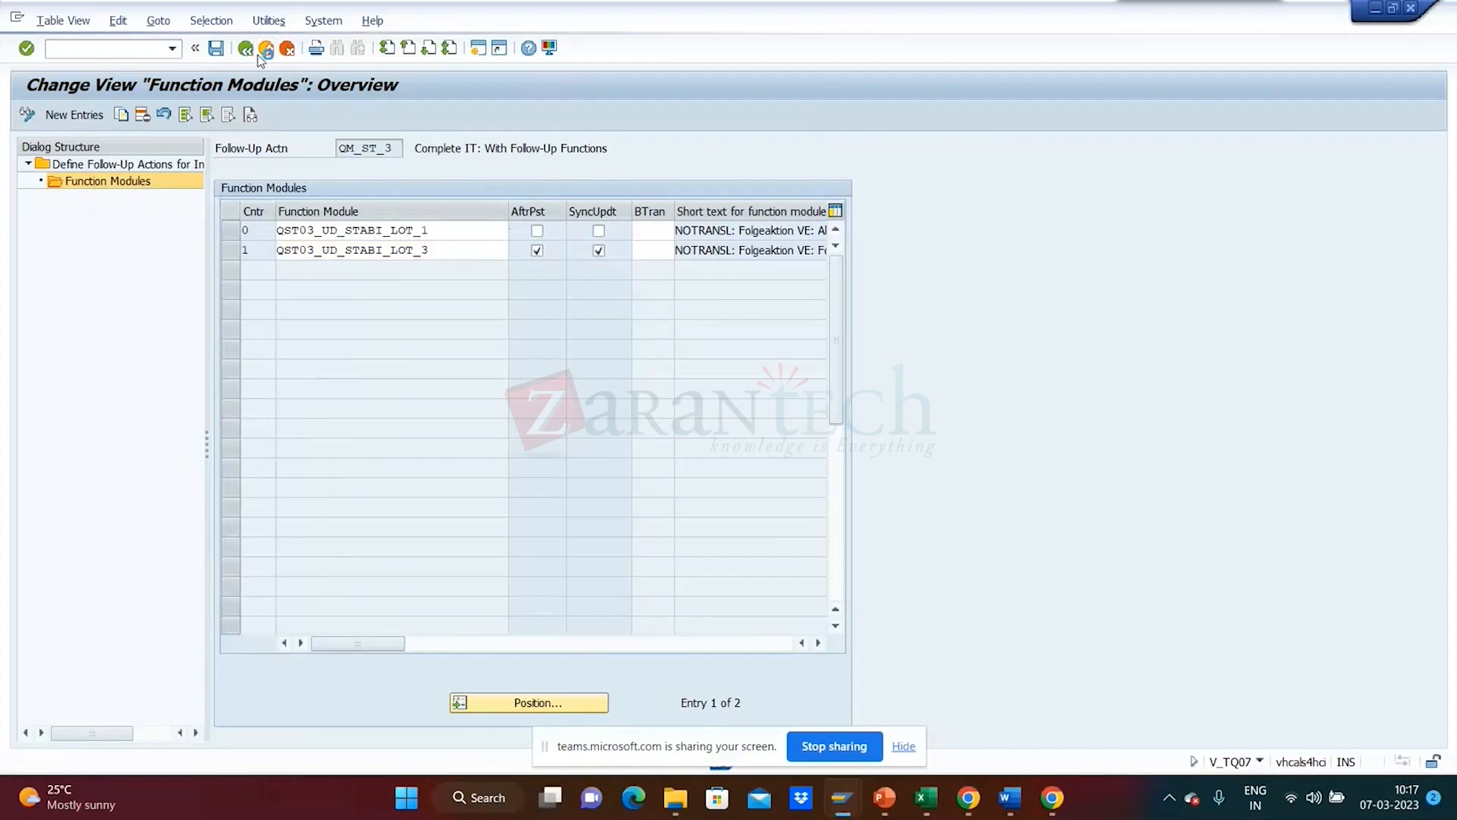
left_click(260, 57)
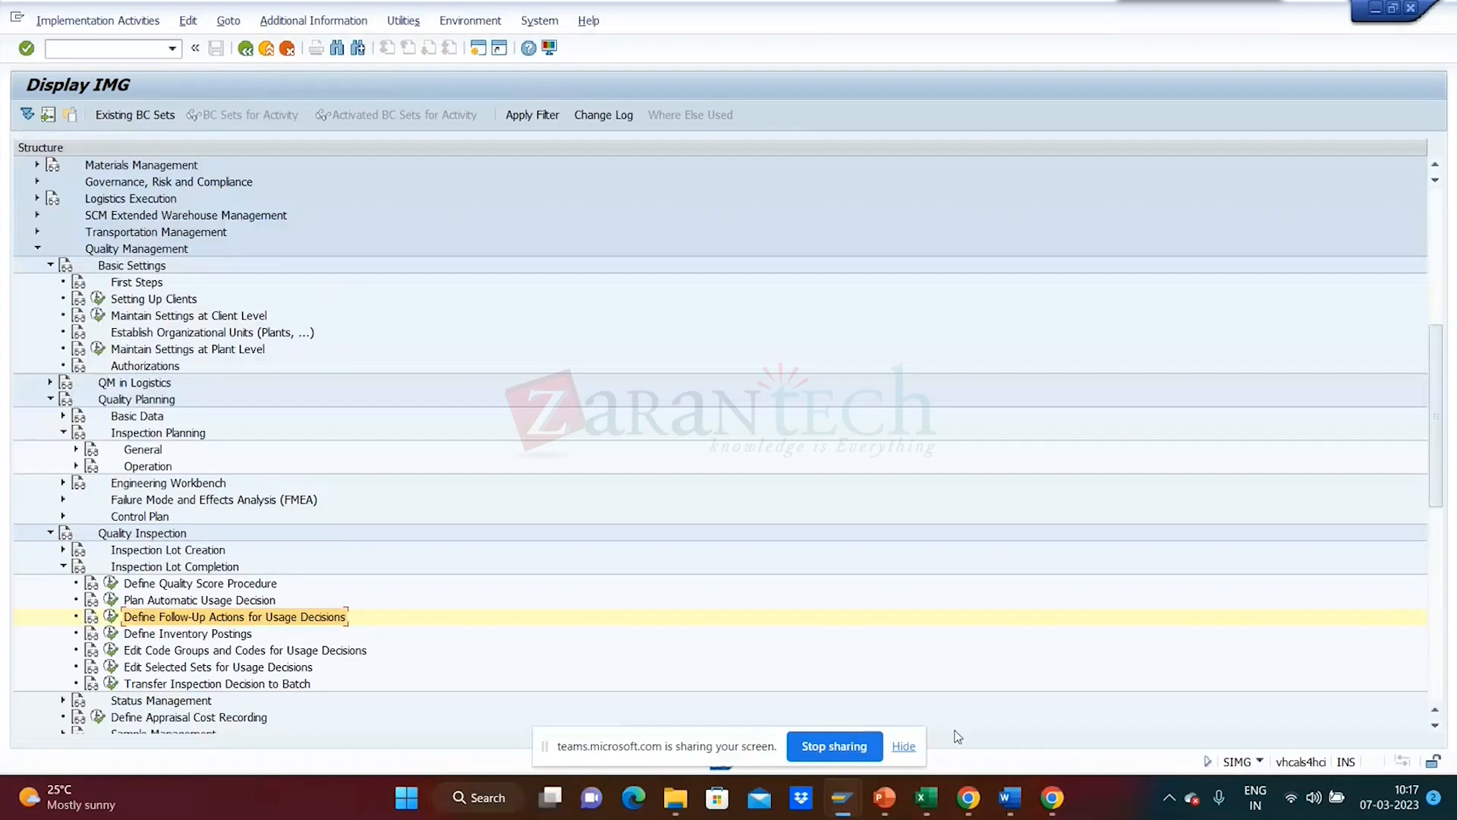
mouse_move(965, 807)
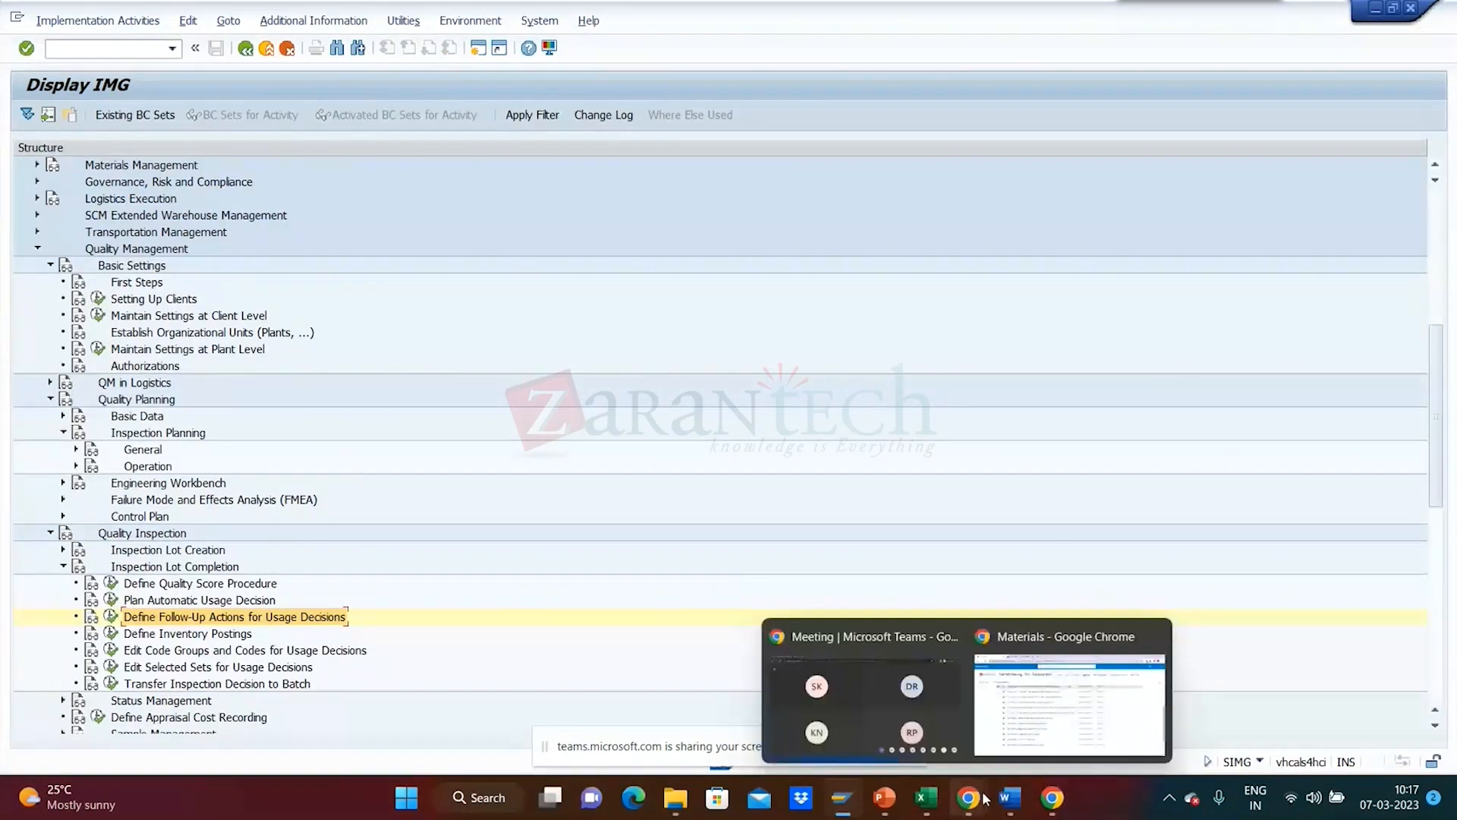
- Review the top of the Lab Documents shared by Trainer list in SharePoint, then return to SAP's QA08 window
left_click(1066, 683)
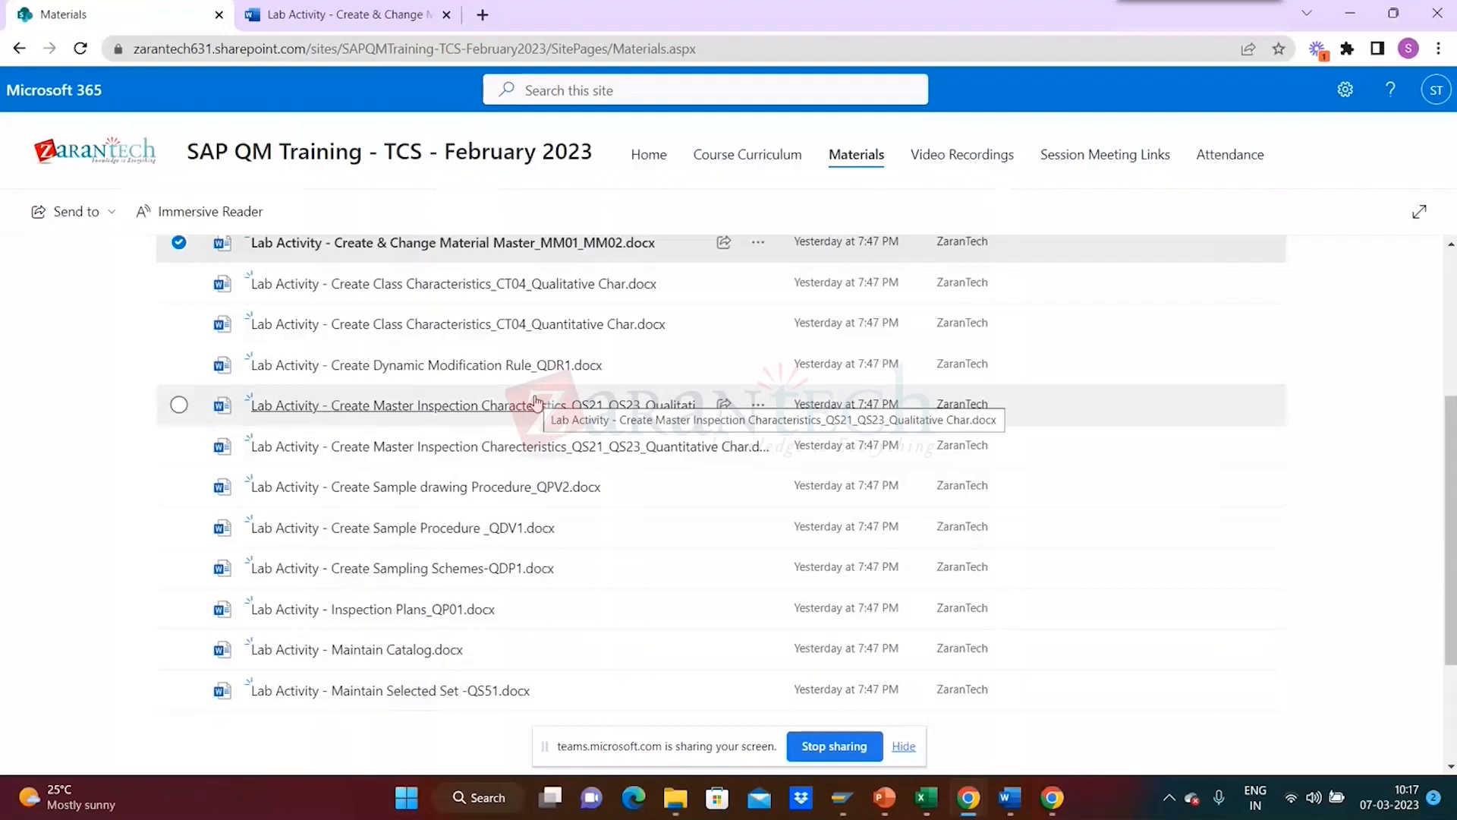
scroll(1431, 471, "up", 4)
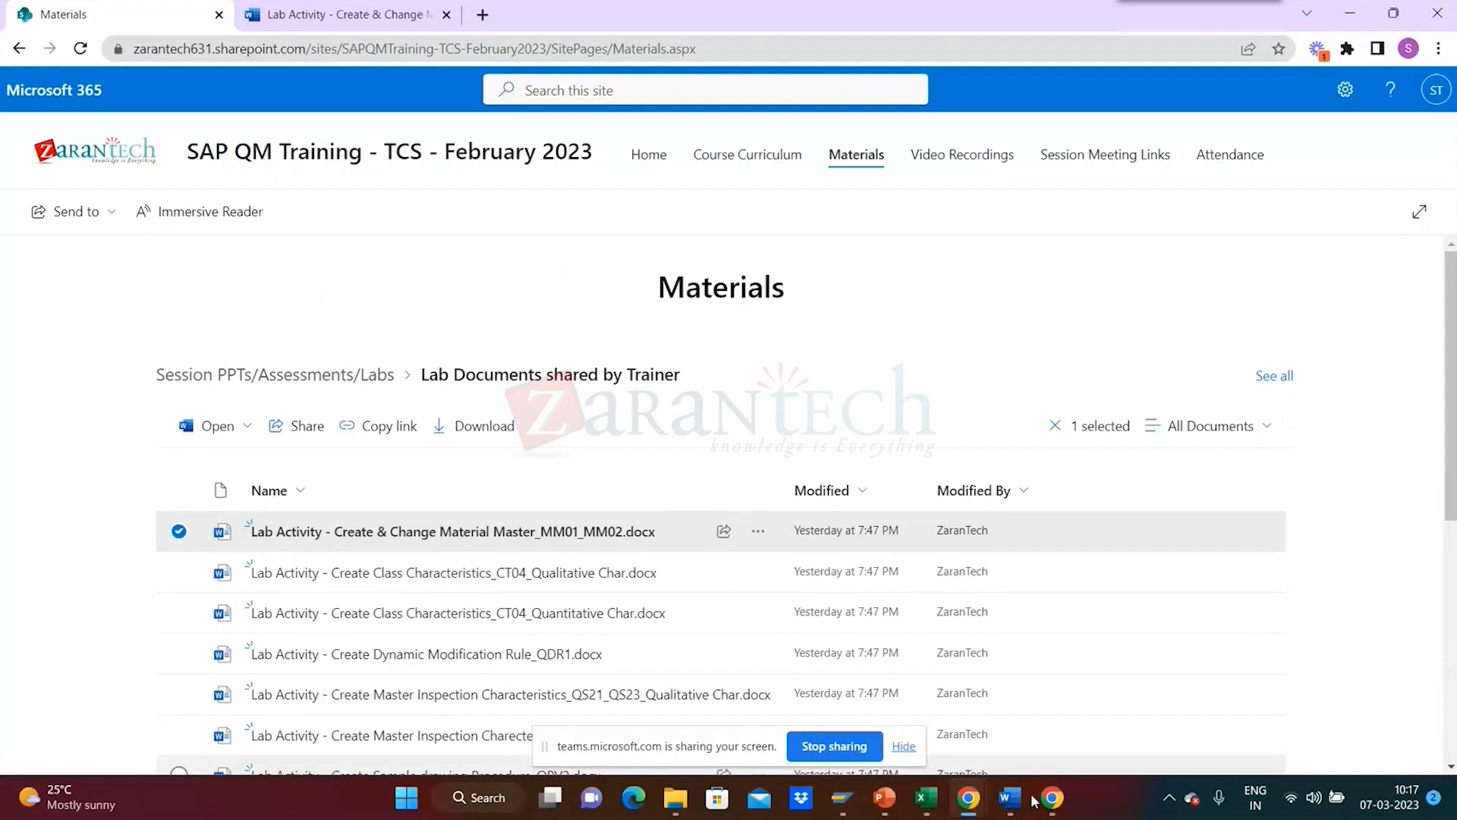
mouse_move(907, 817)
mouse_move(1054, 811)
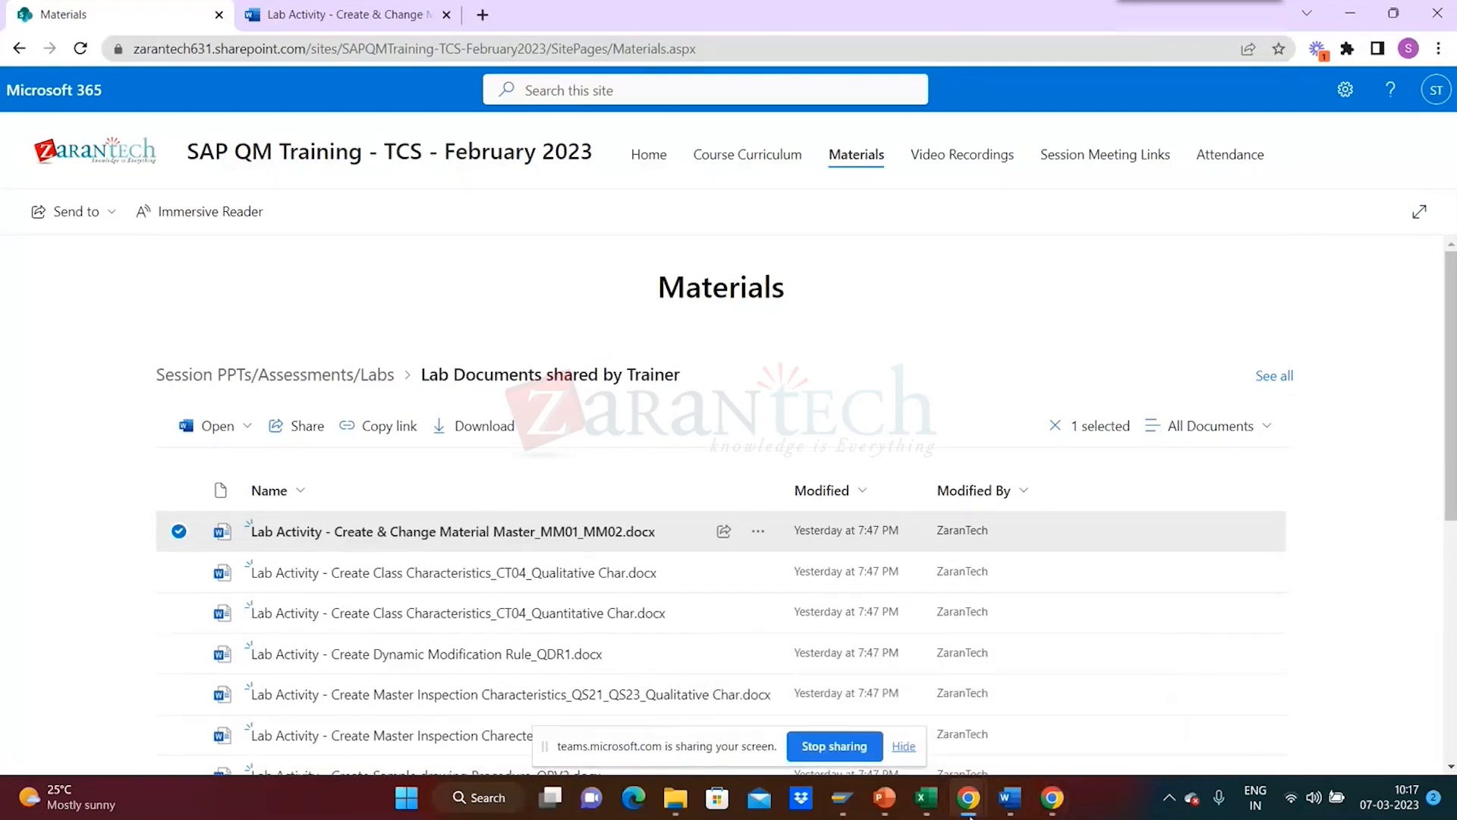
mouse_move(970, 815)
mouse_move(842, 809)
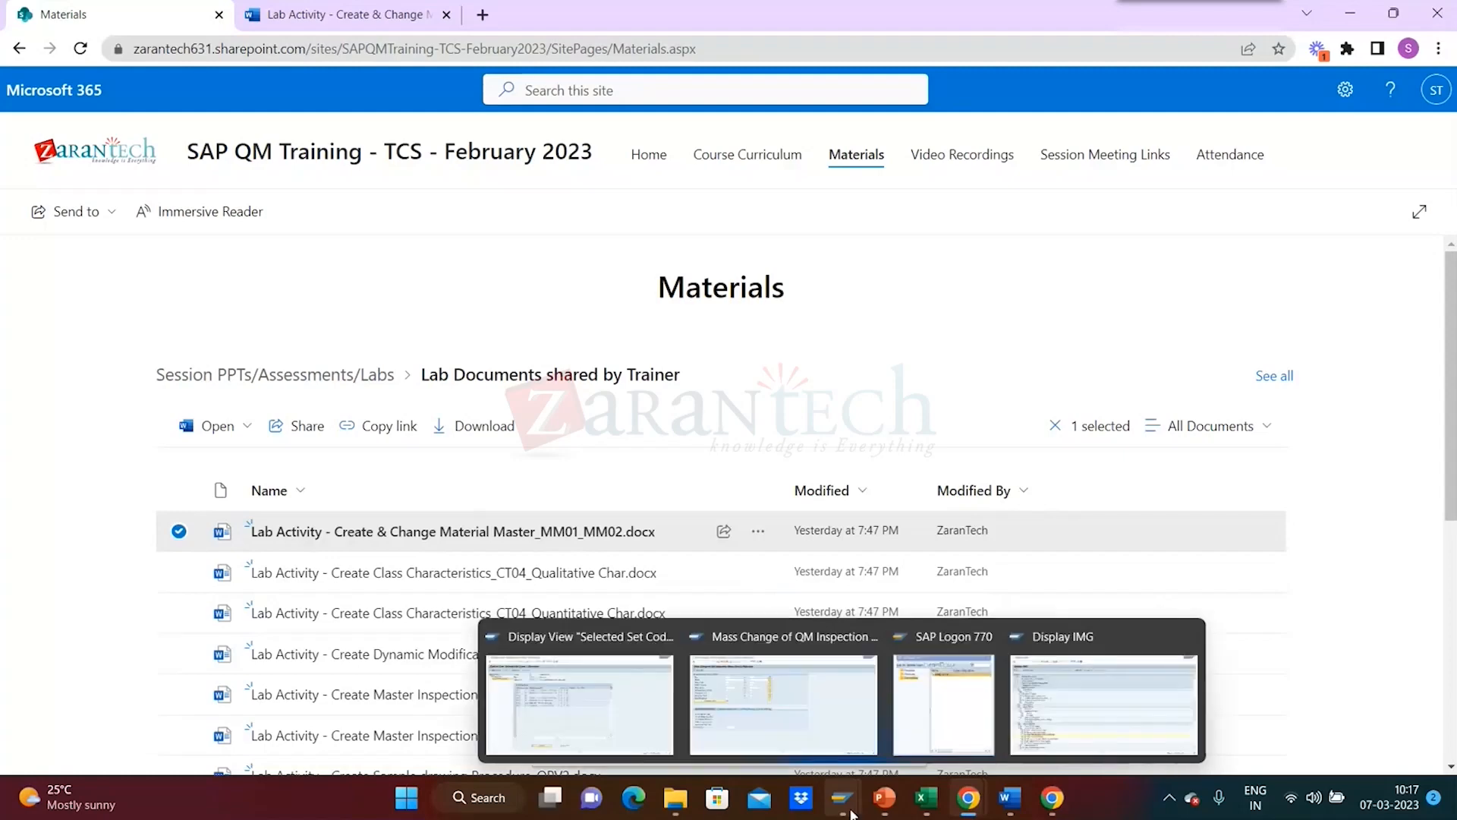
left_click(781, 682)
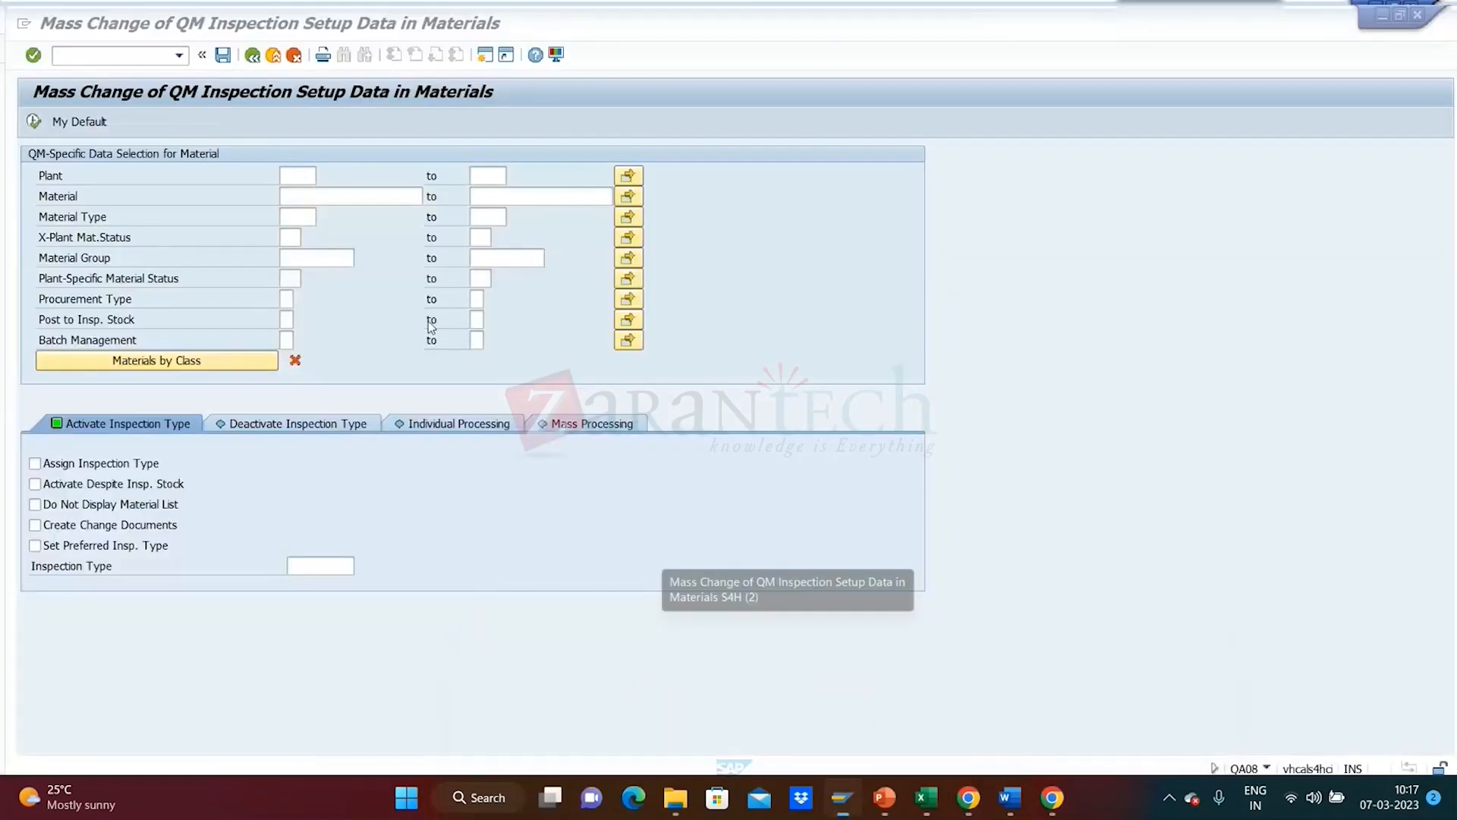
- From SAP Easy Access, go to Quality Planning > Basic Data > Inspection Method and launch QS31 Create
left_click(245, 49)
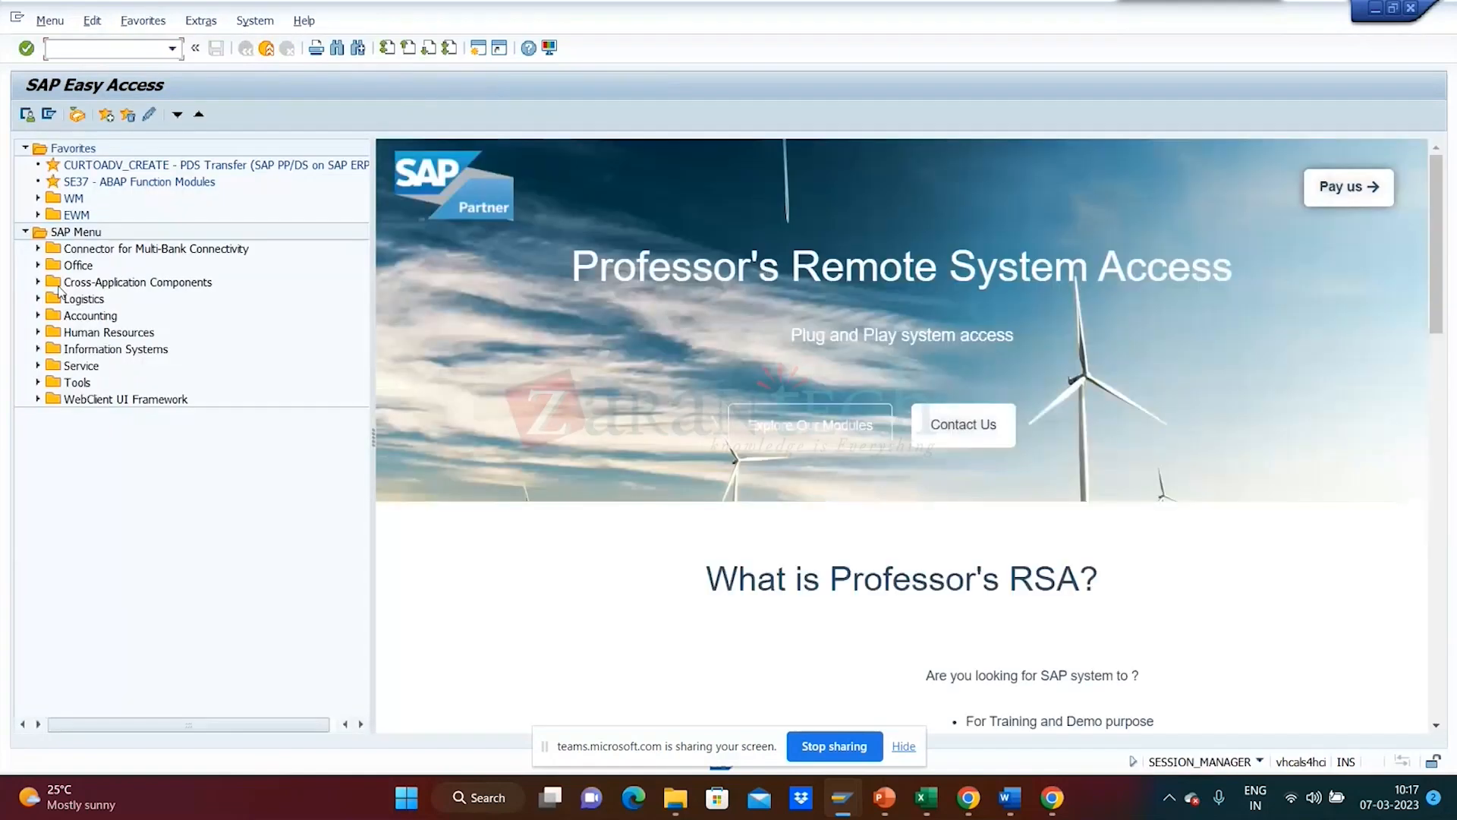
left_click(38, 300)
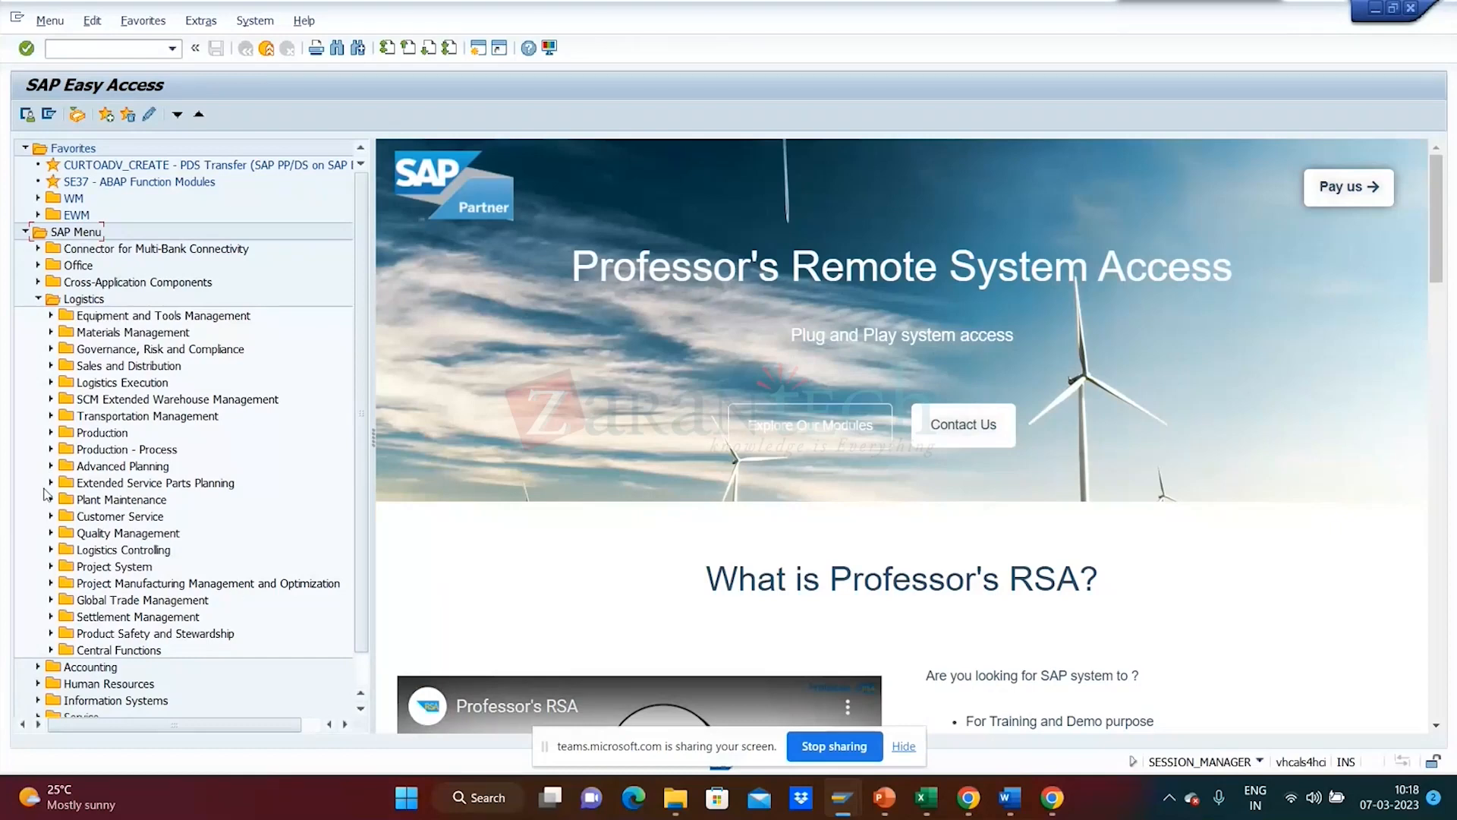
left_click(50, 534)
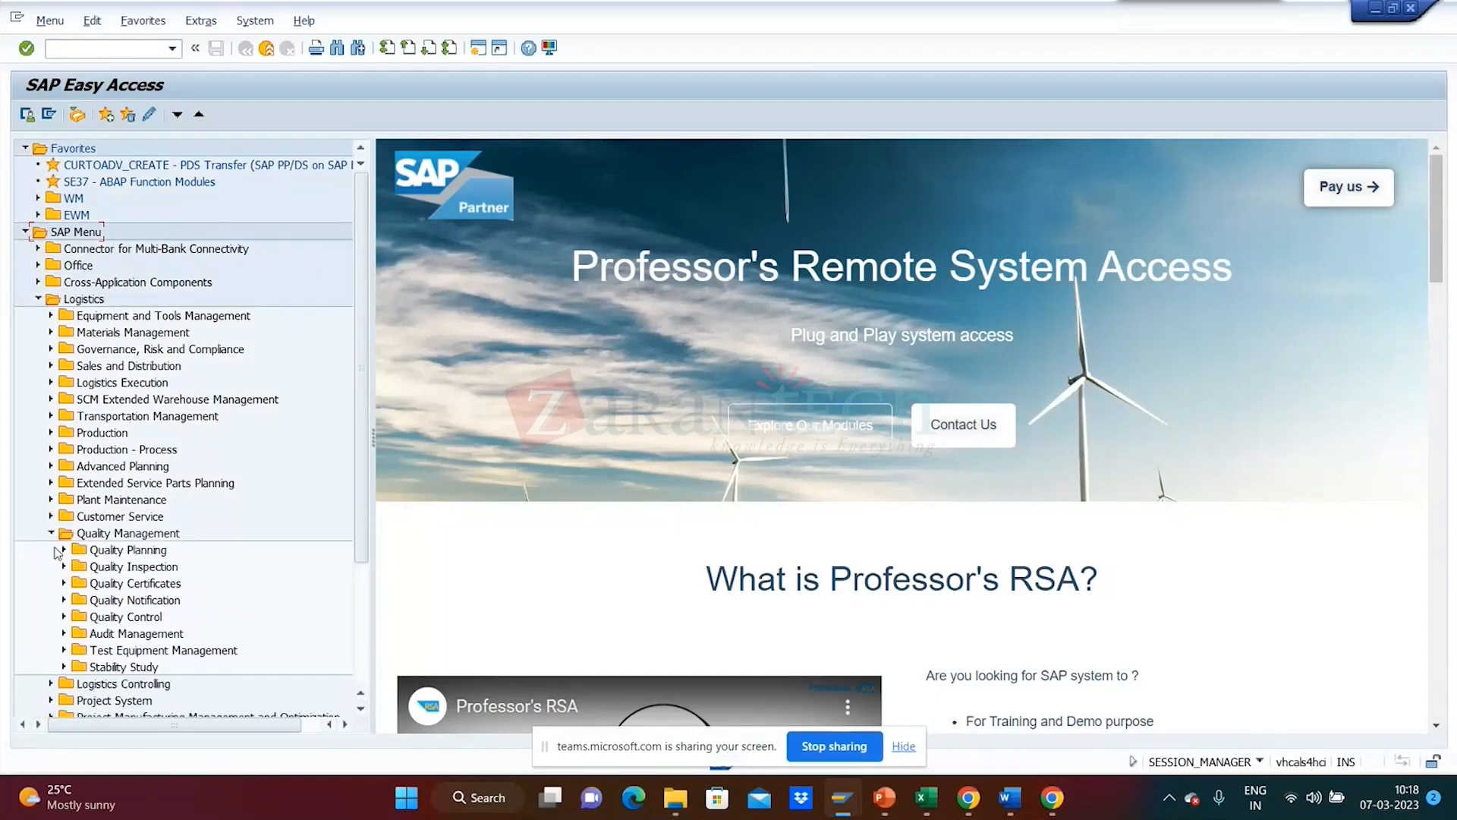
left_click(64, 551)
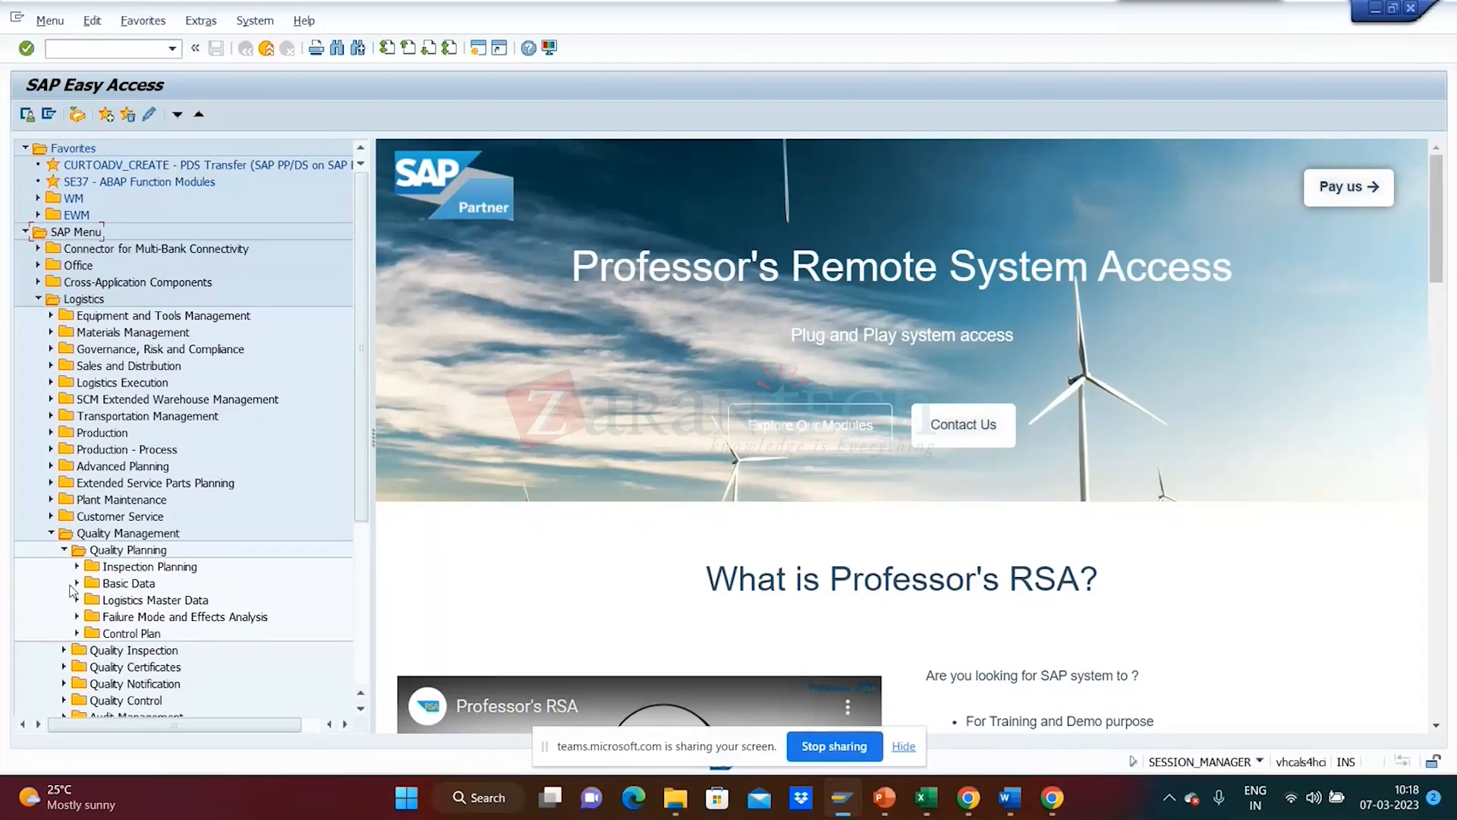
left_click(74, 584)
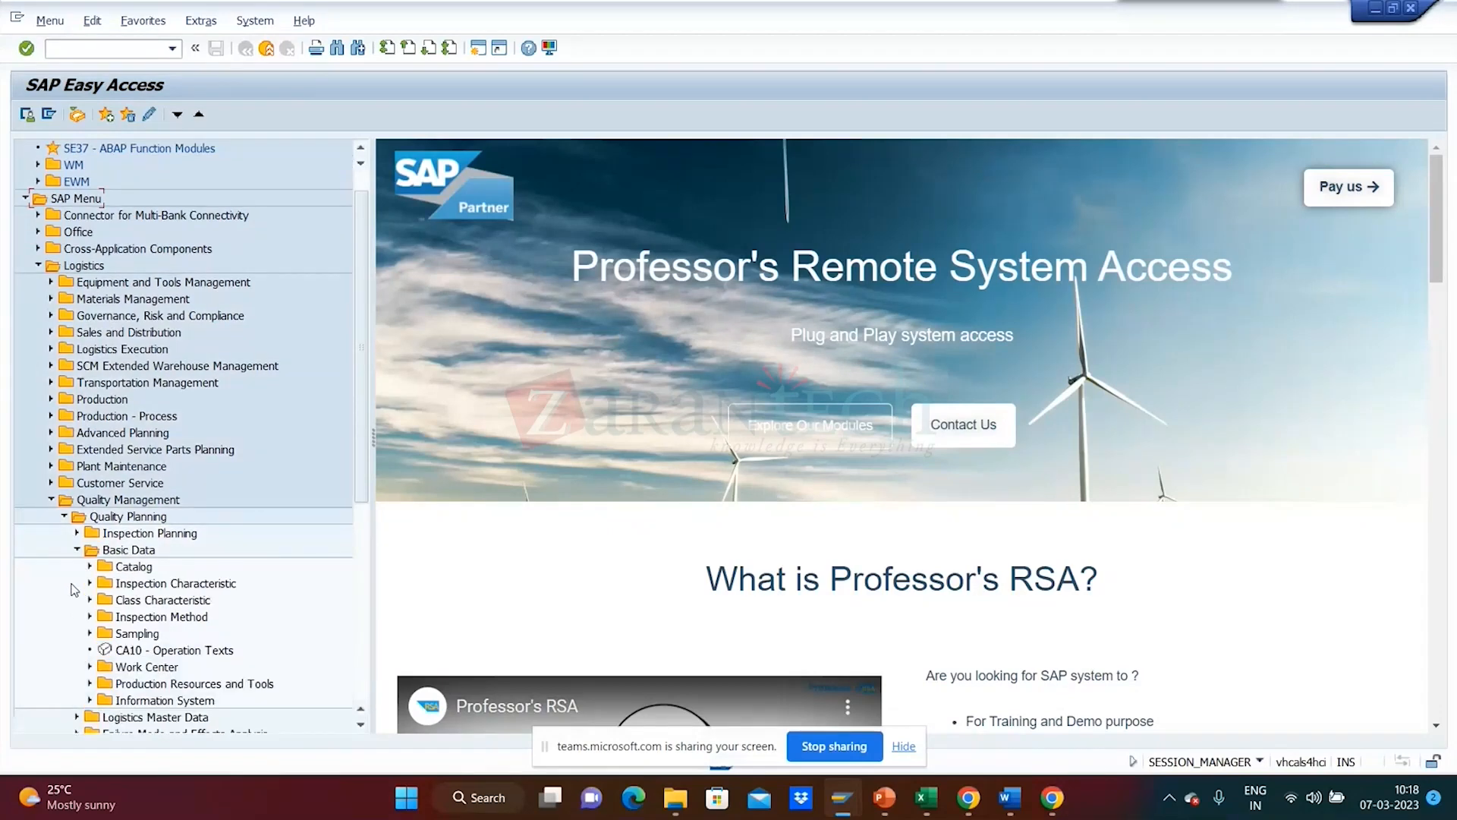
left_click(89, 616)
double_click(190, 601)
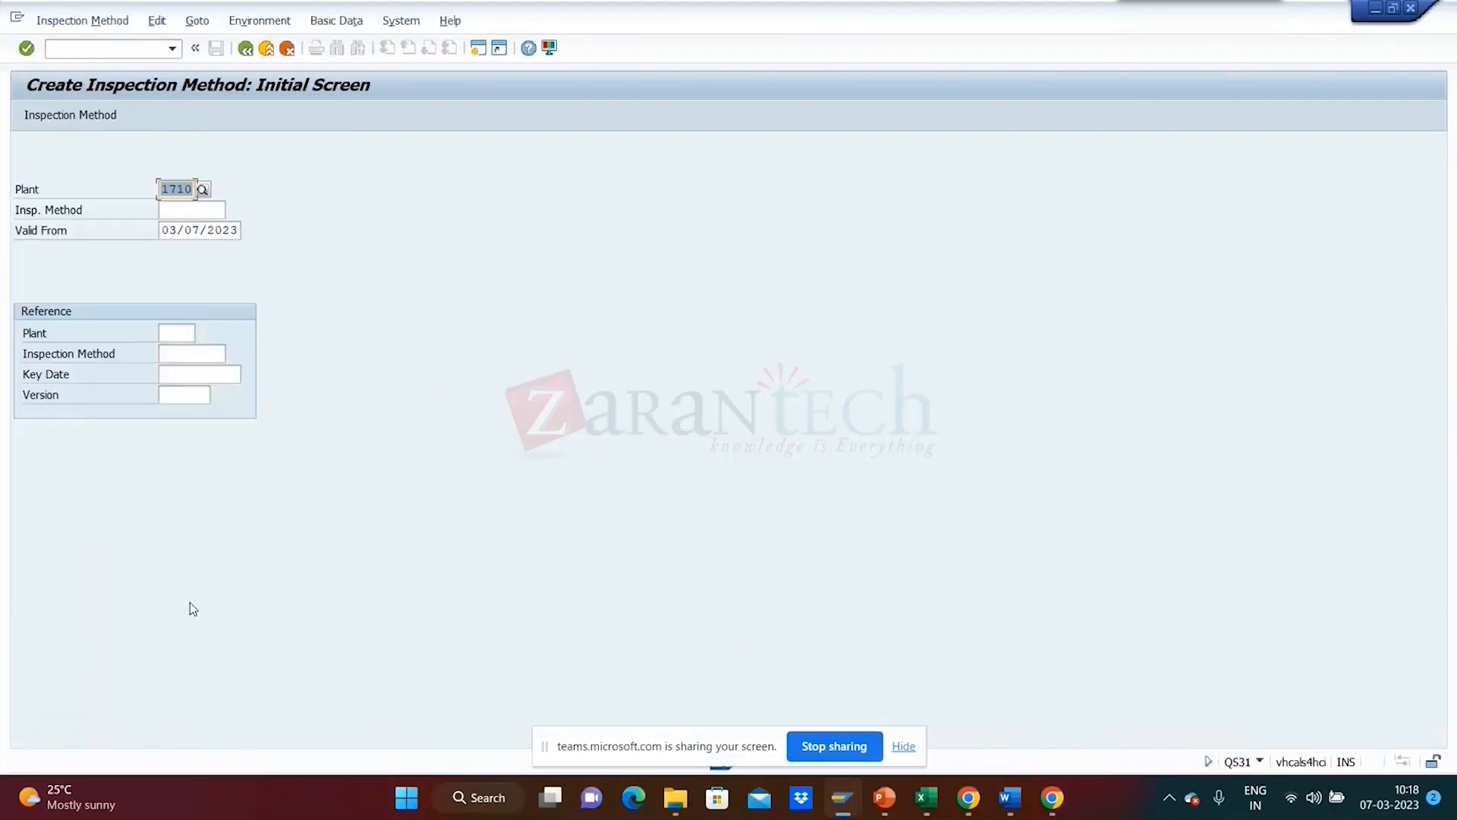
left_click(201, 211)
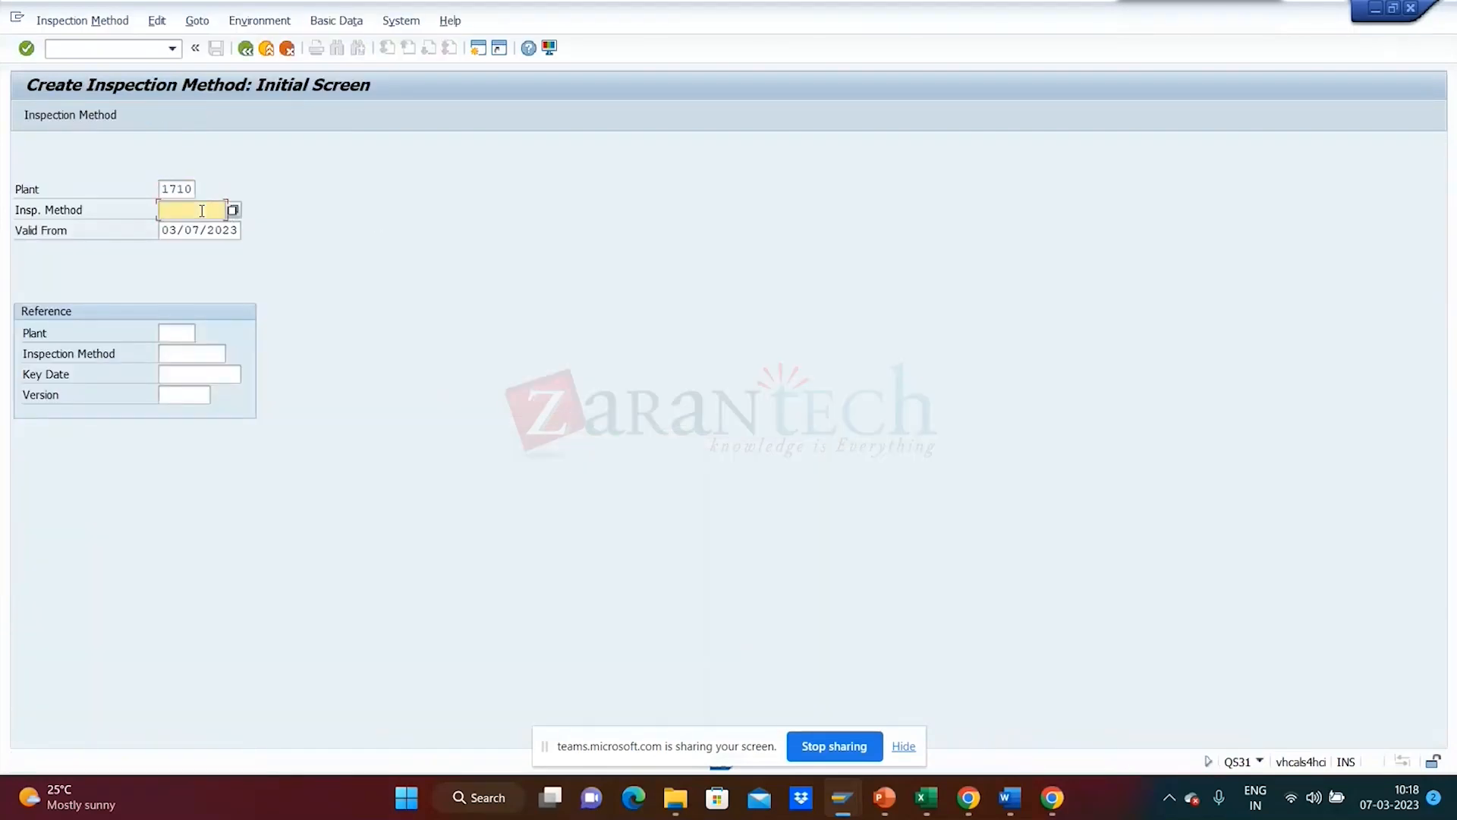
- Enter method code TP-01, keep valid-from 03/07/2023 with no reference, and proceed to general data
type("TP-01")
left_click(240, 230)
left_click_drag(240, 230, 121, 240)
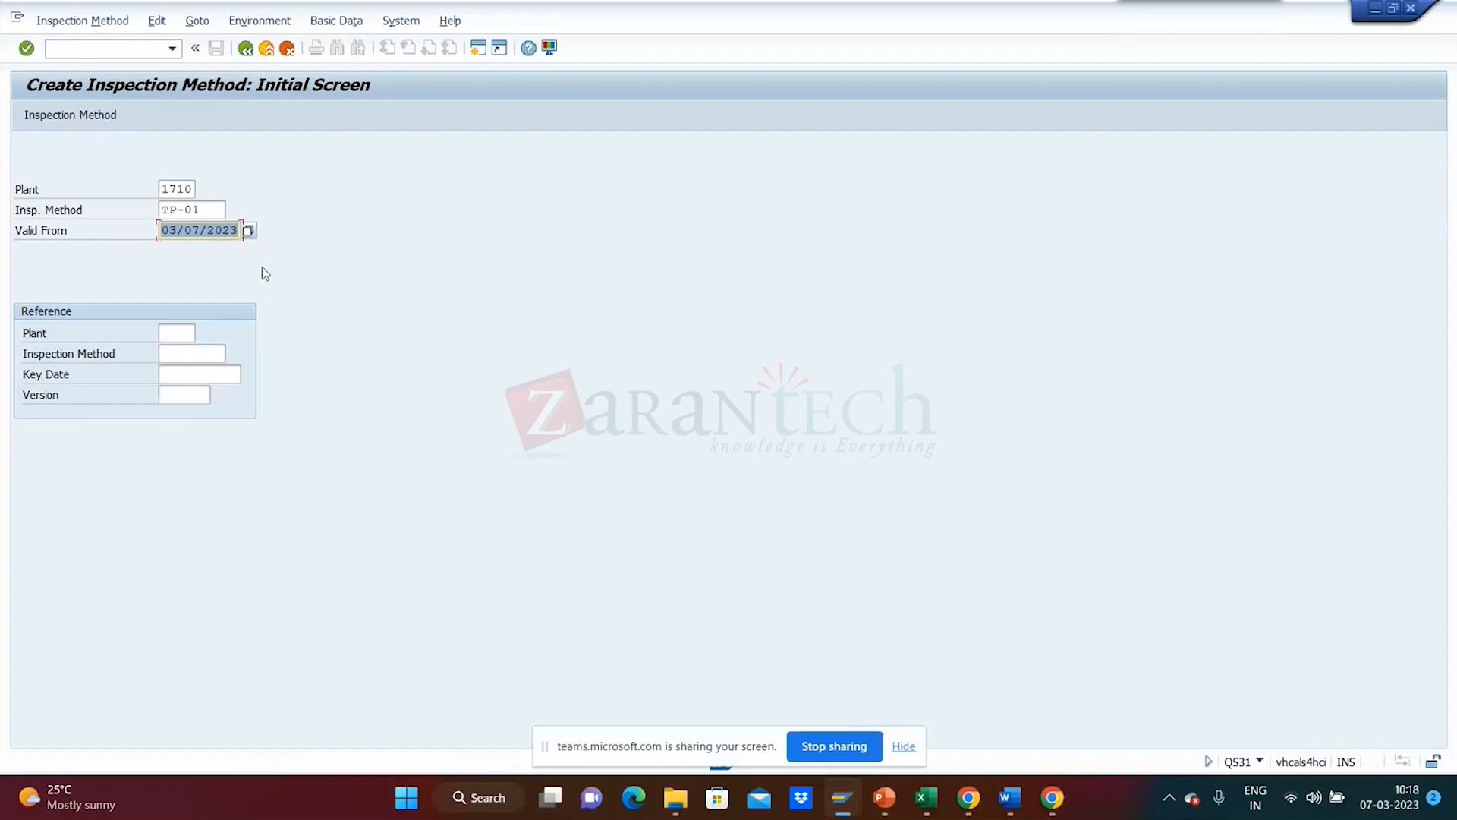
left_click(177, 332)
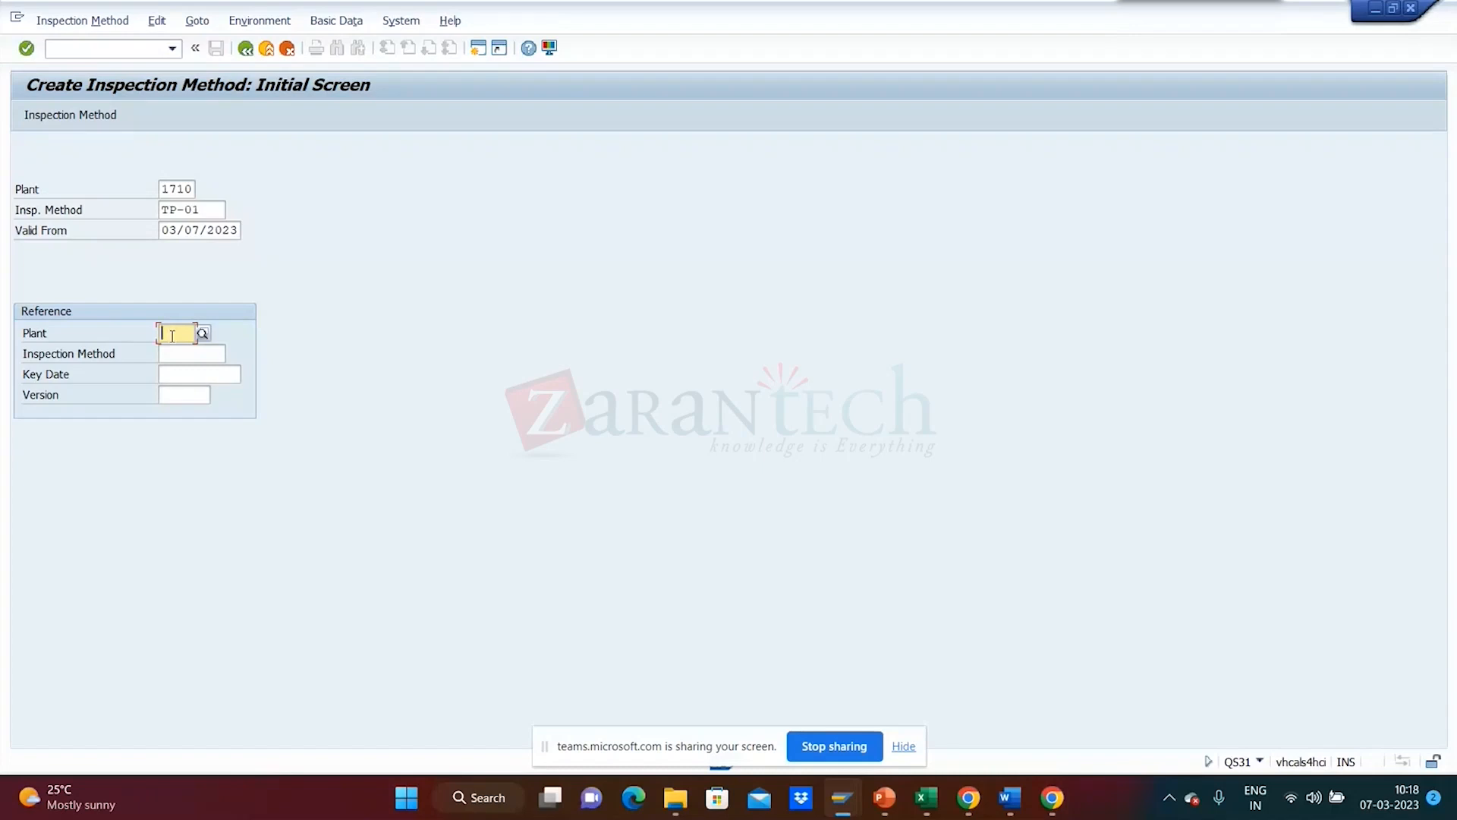
left_click(173, 353)
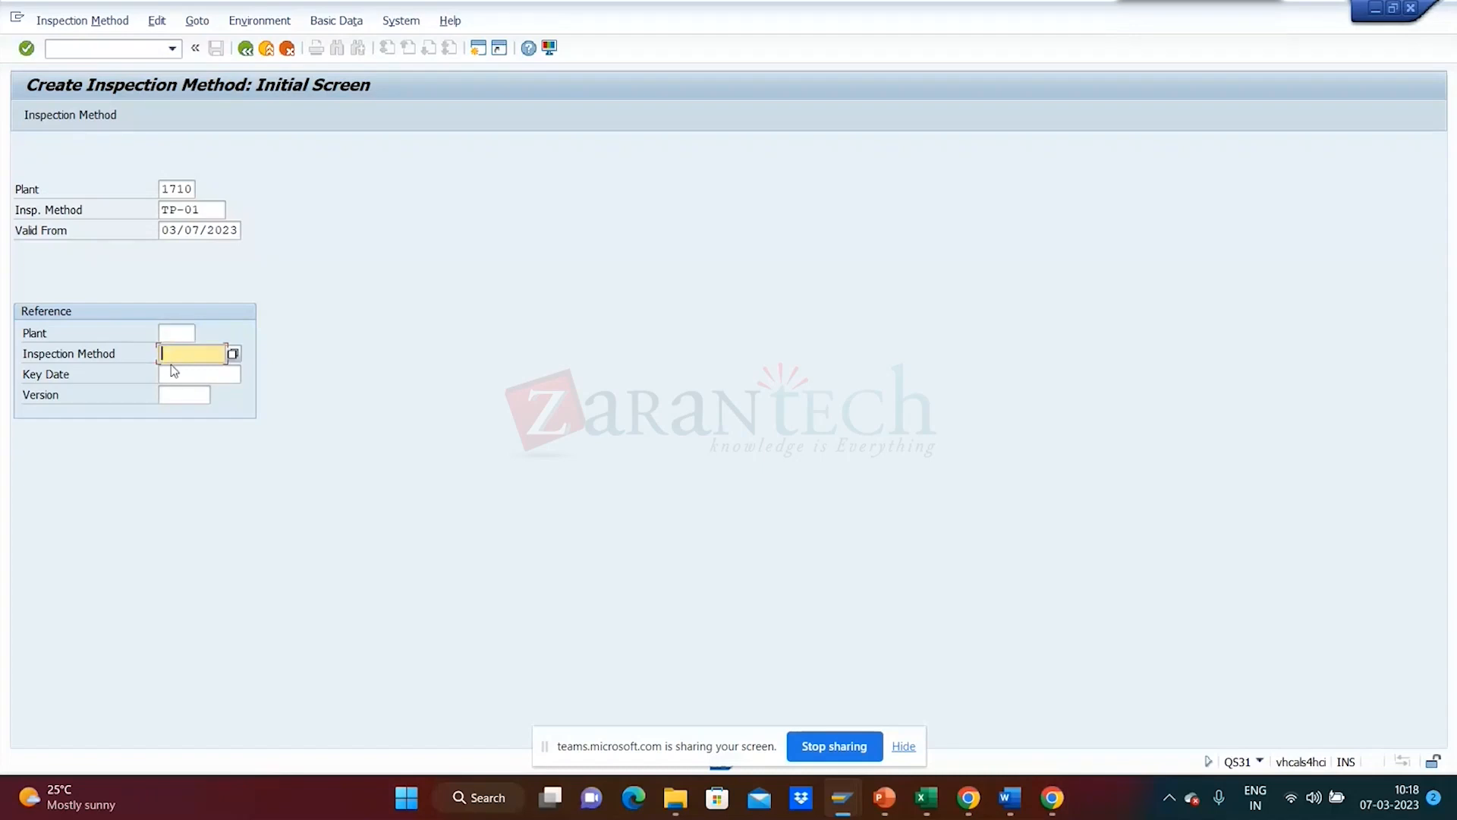
left_click(168, 378)
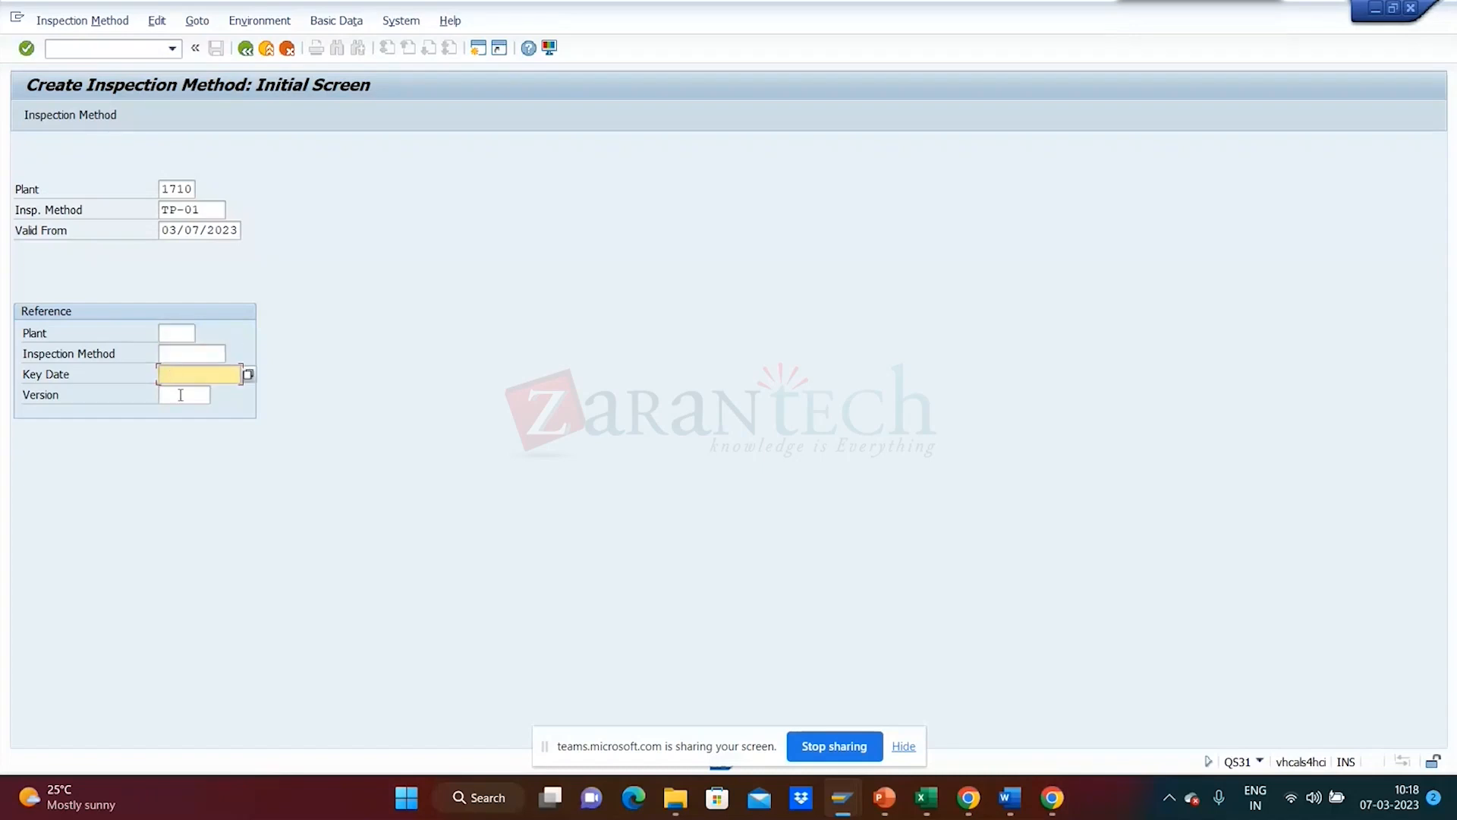
left_click(180, 395)
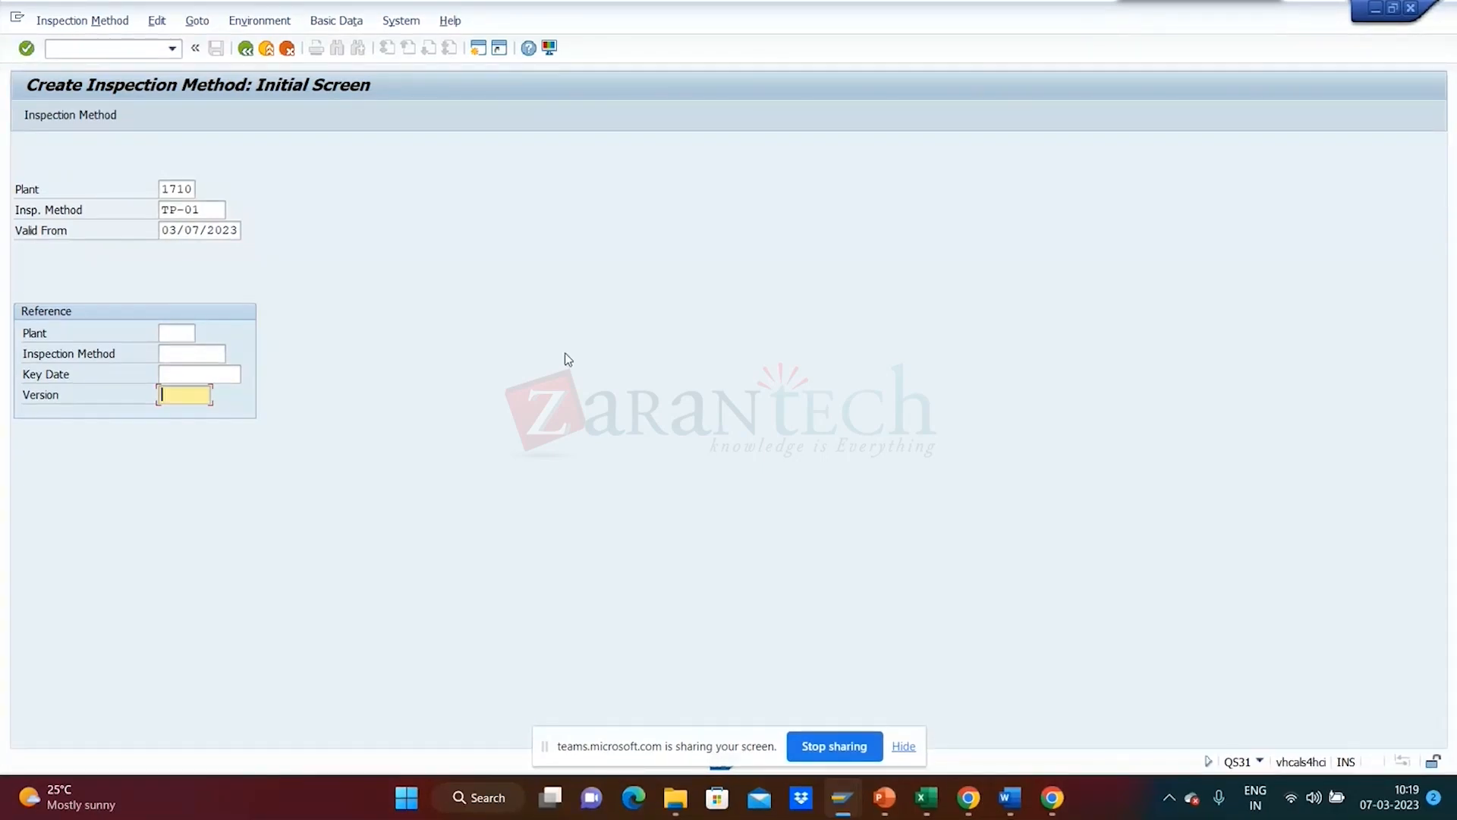
key("Return")
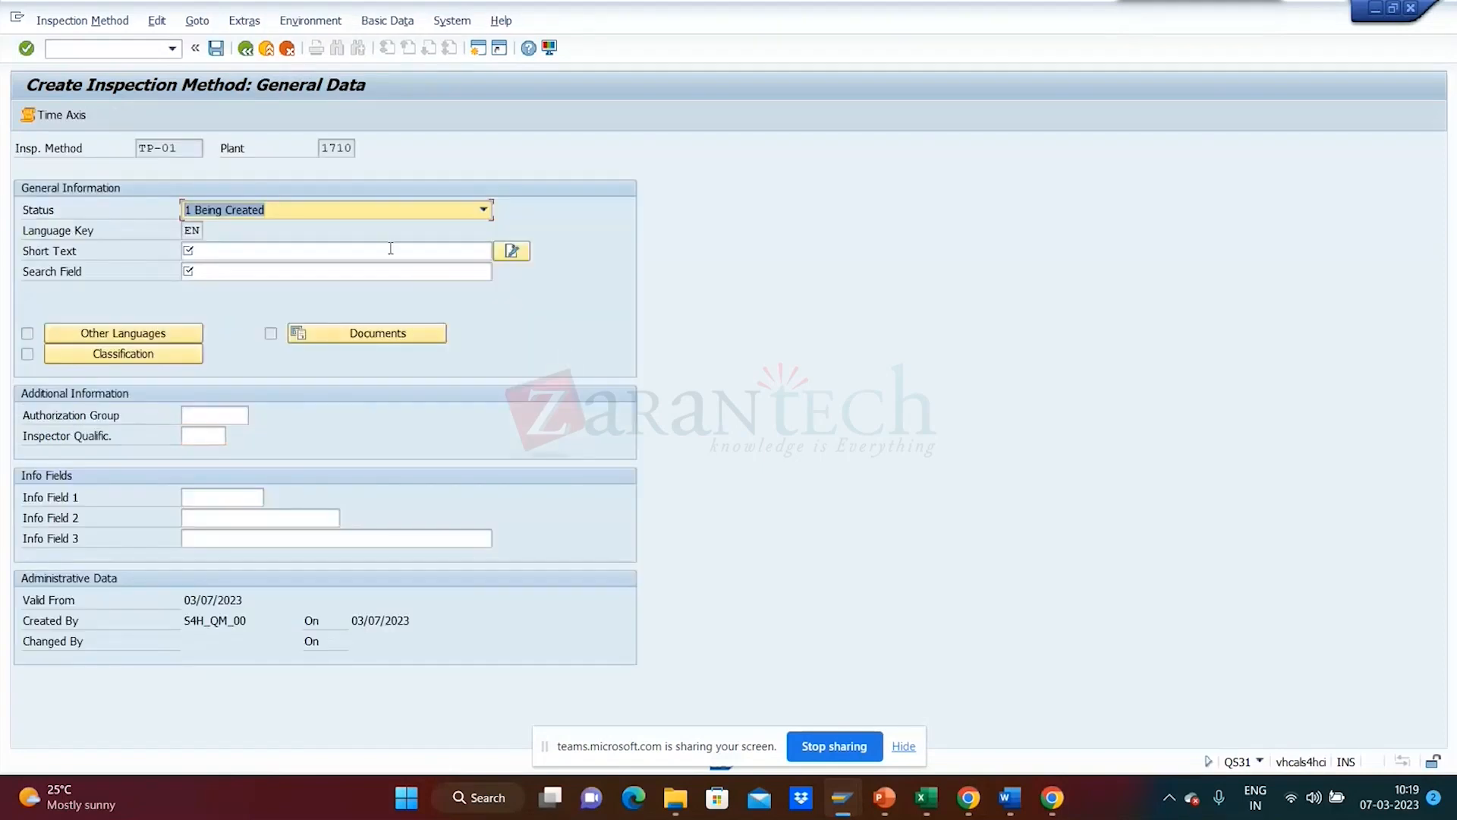
- Set the method status to 2 Released and the short text to 'Sodium Analysis Test'
left_click(319, 214)
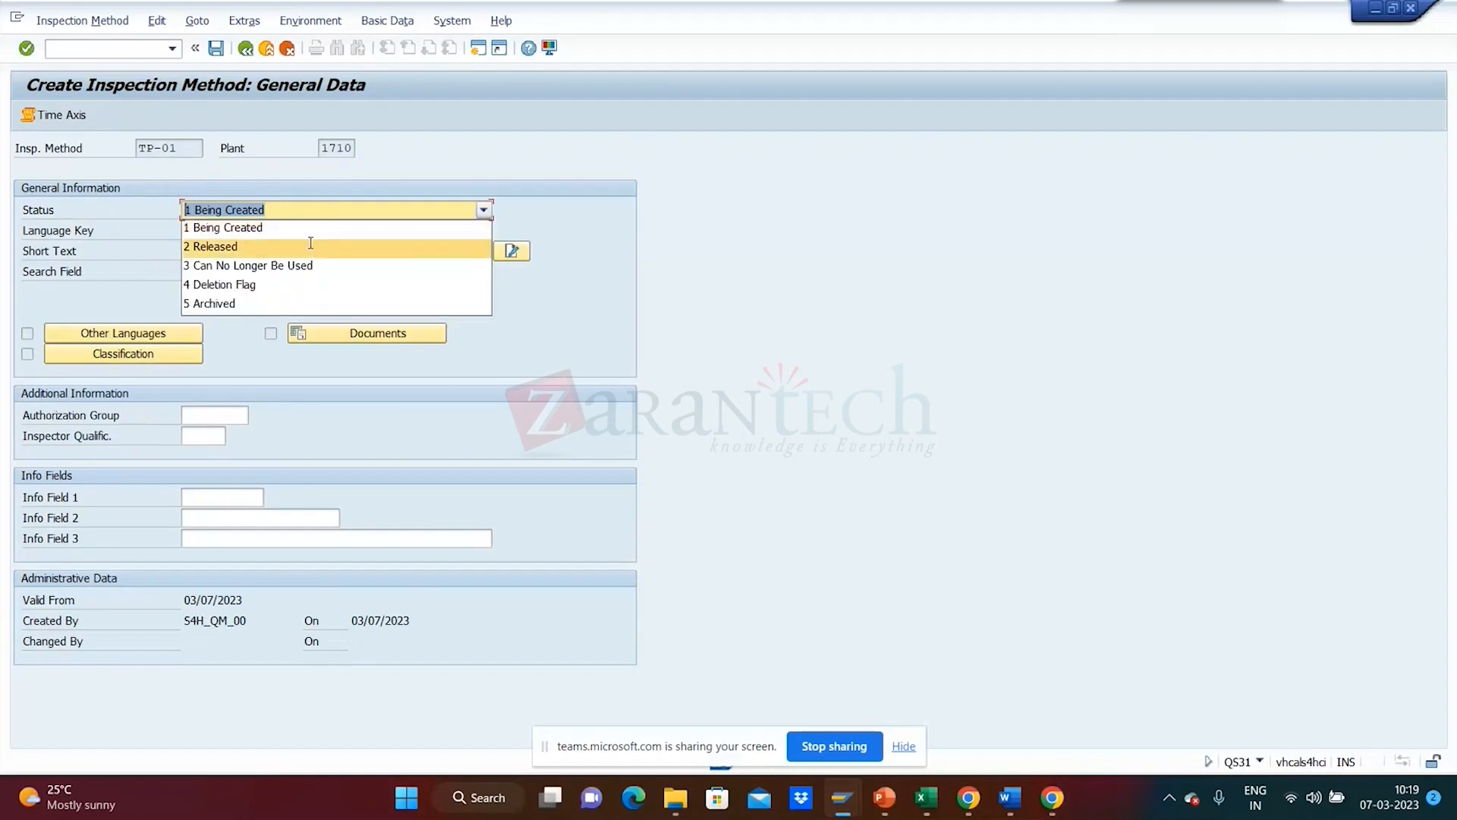
left_click(310, 246)
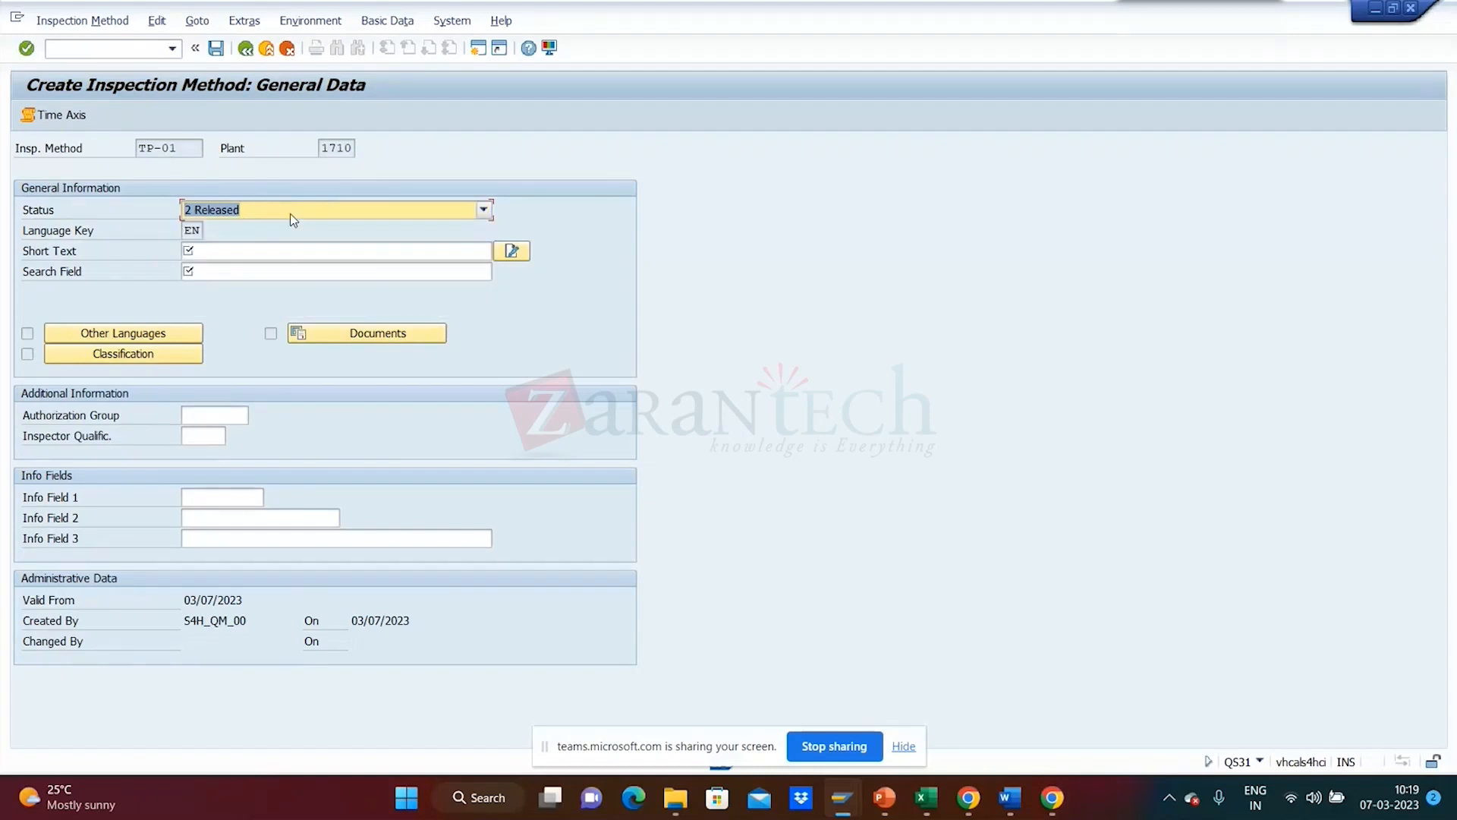
left_click(274, 249)
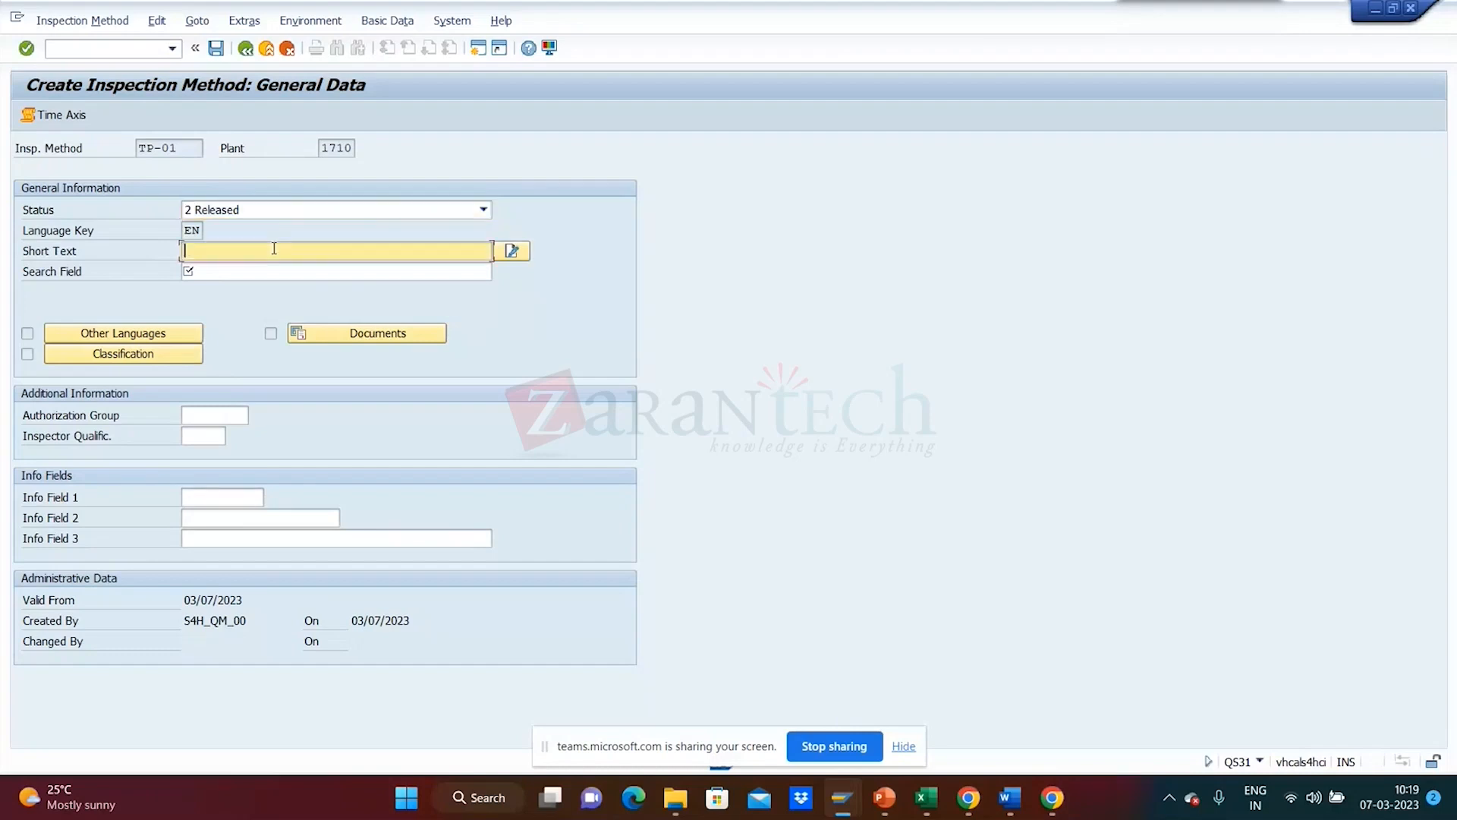
type("TE")
key("BackSpace")
type("est Pro")
key("BackSpace")
key("BackSpace")
key("BackSpace")
key("BackSpace")
key("BackSpace")
key("BackSpace")
key("BackSpace")
key("BackSpace")
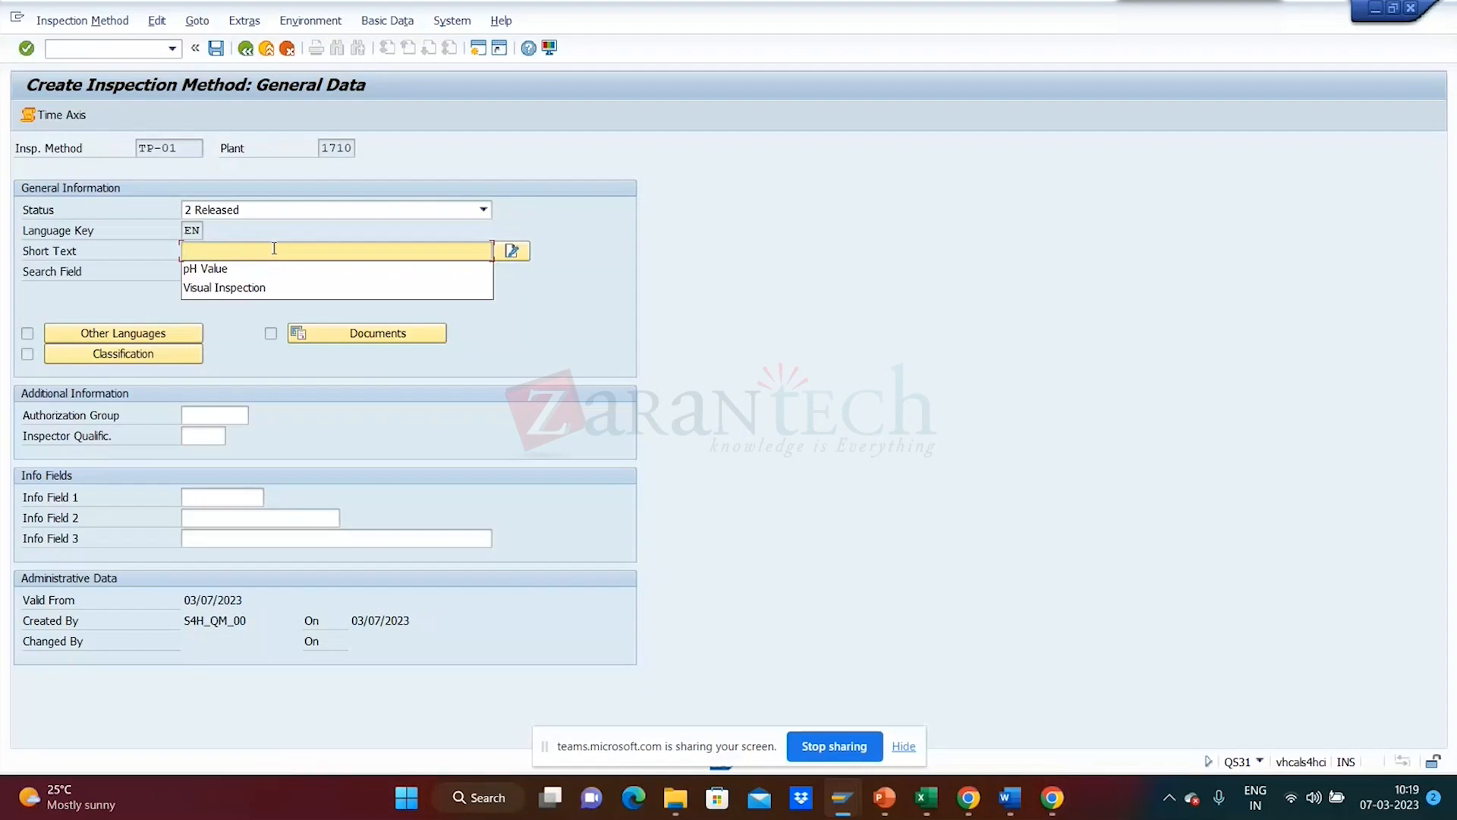
type("Sodium")
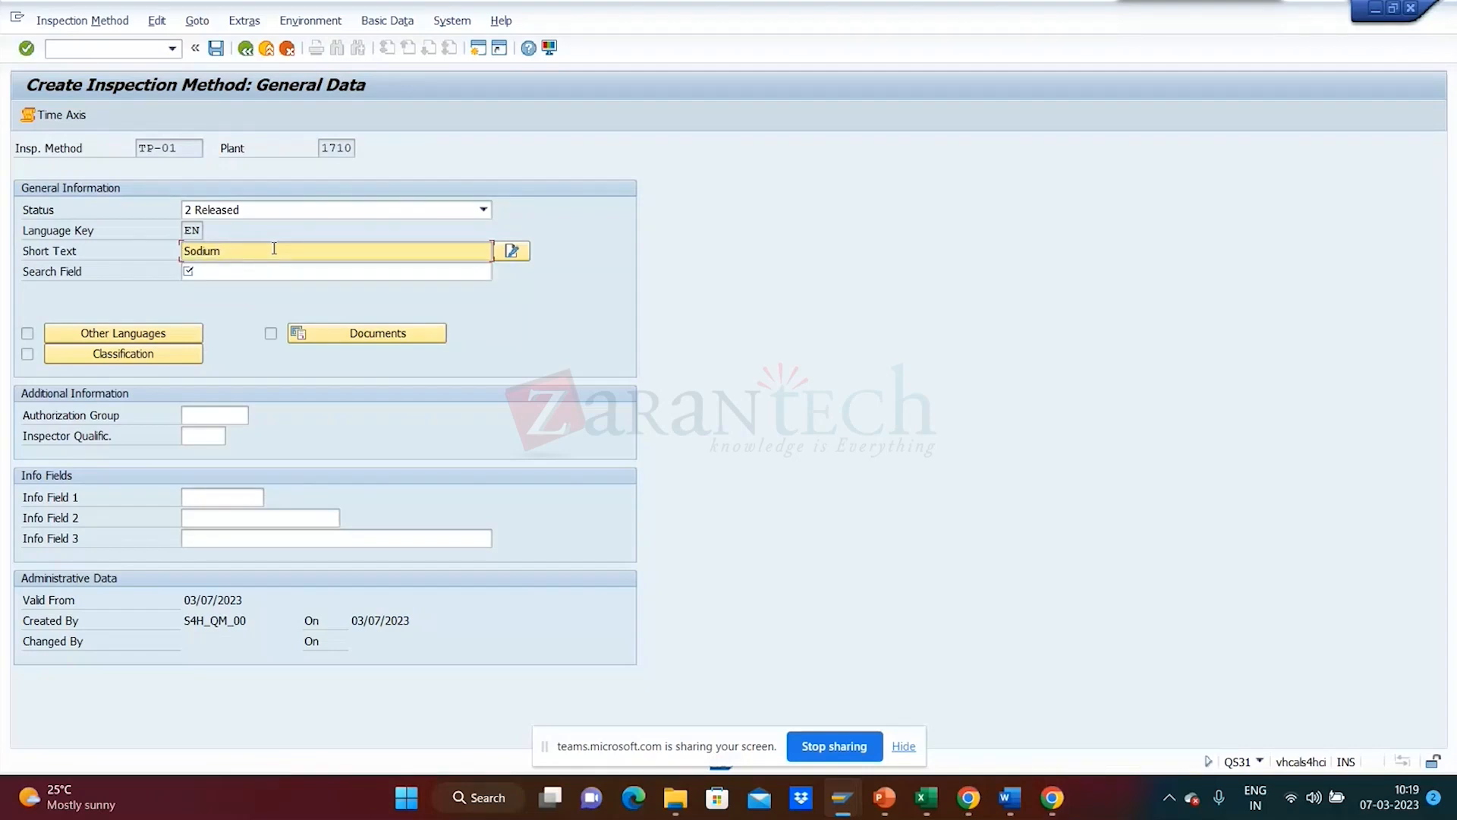
type(" Analysis Test")
- Enter the search term 'Sodium Group' and confirm so it becomes SODIUM GROUP
left_click_drag(309, 251, 130, 258)
key("ctrl+c")
left_click(270, 274)
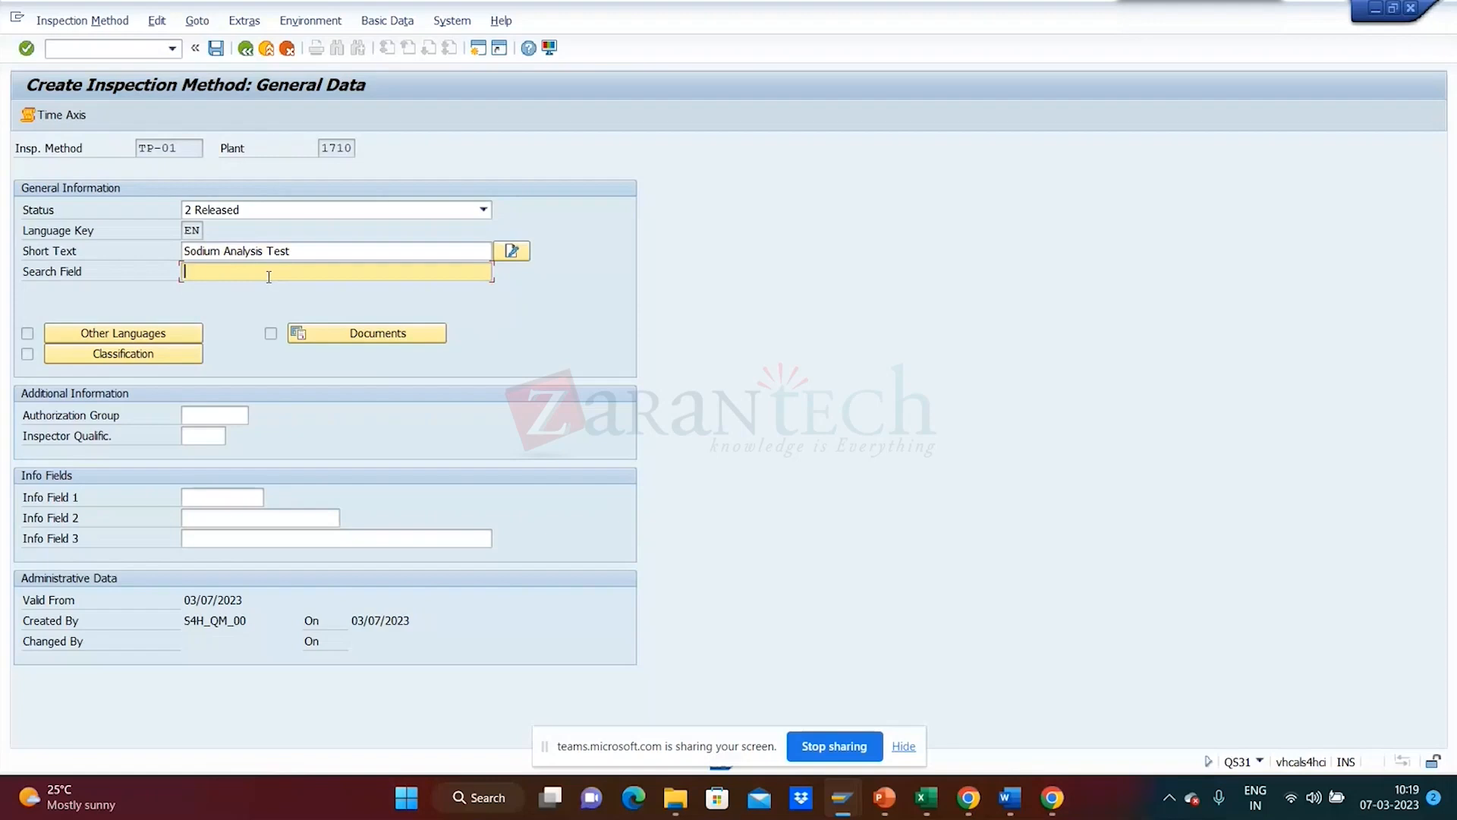
type("Sodium")
type("Group")
left_click_drag(278, 271, 101, 284)
key("Return")
left_click_drag(301, 252, 18, 246)
left_click(298, 274)
left_click_drag(298, 274, 4, 287)
left_click(497, 421)
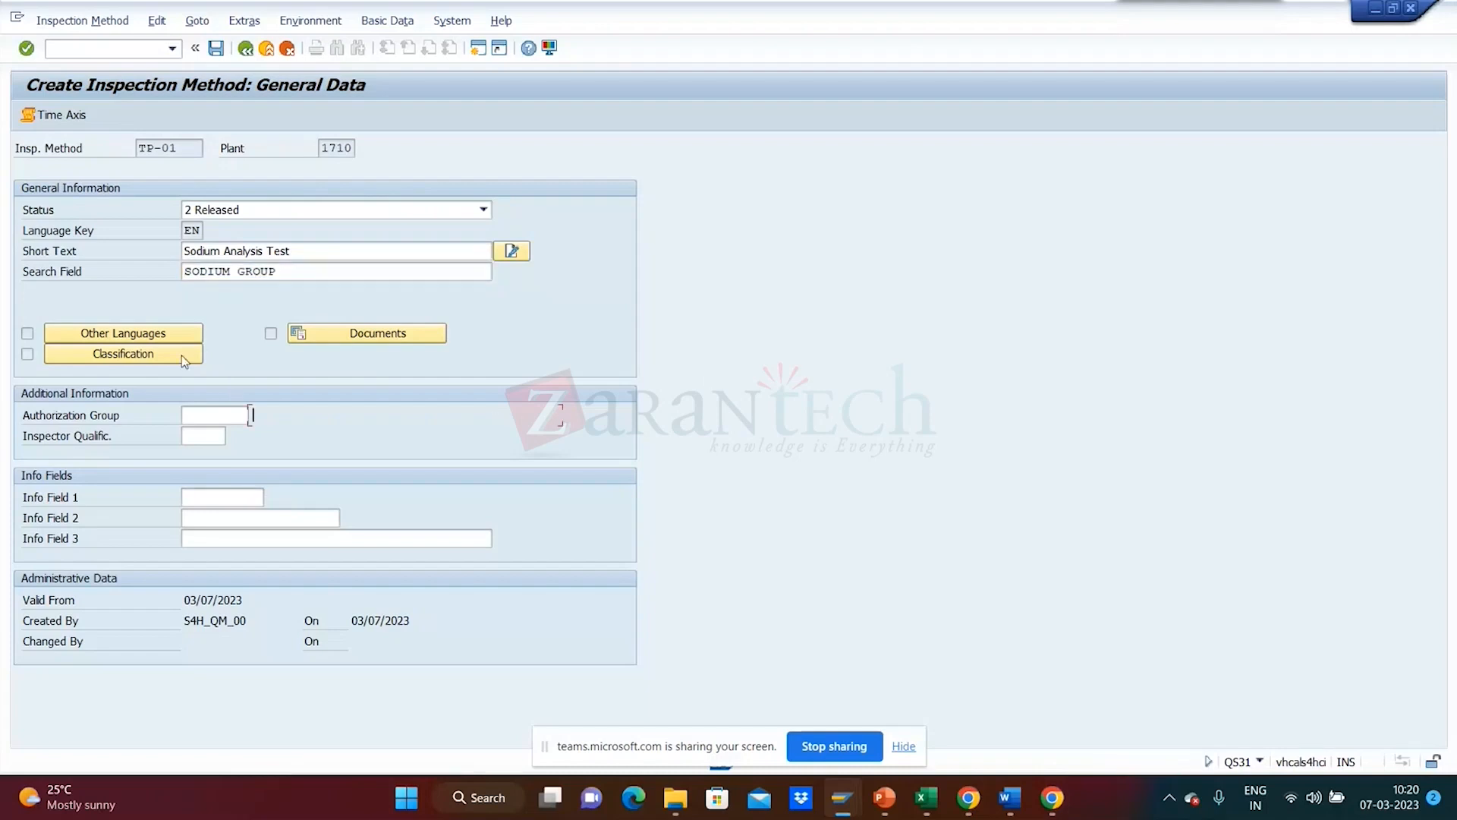
left_click(165, 338)
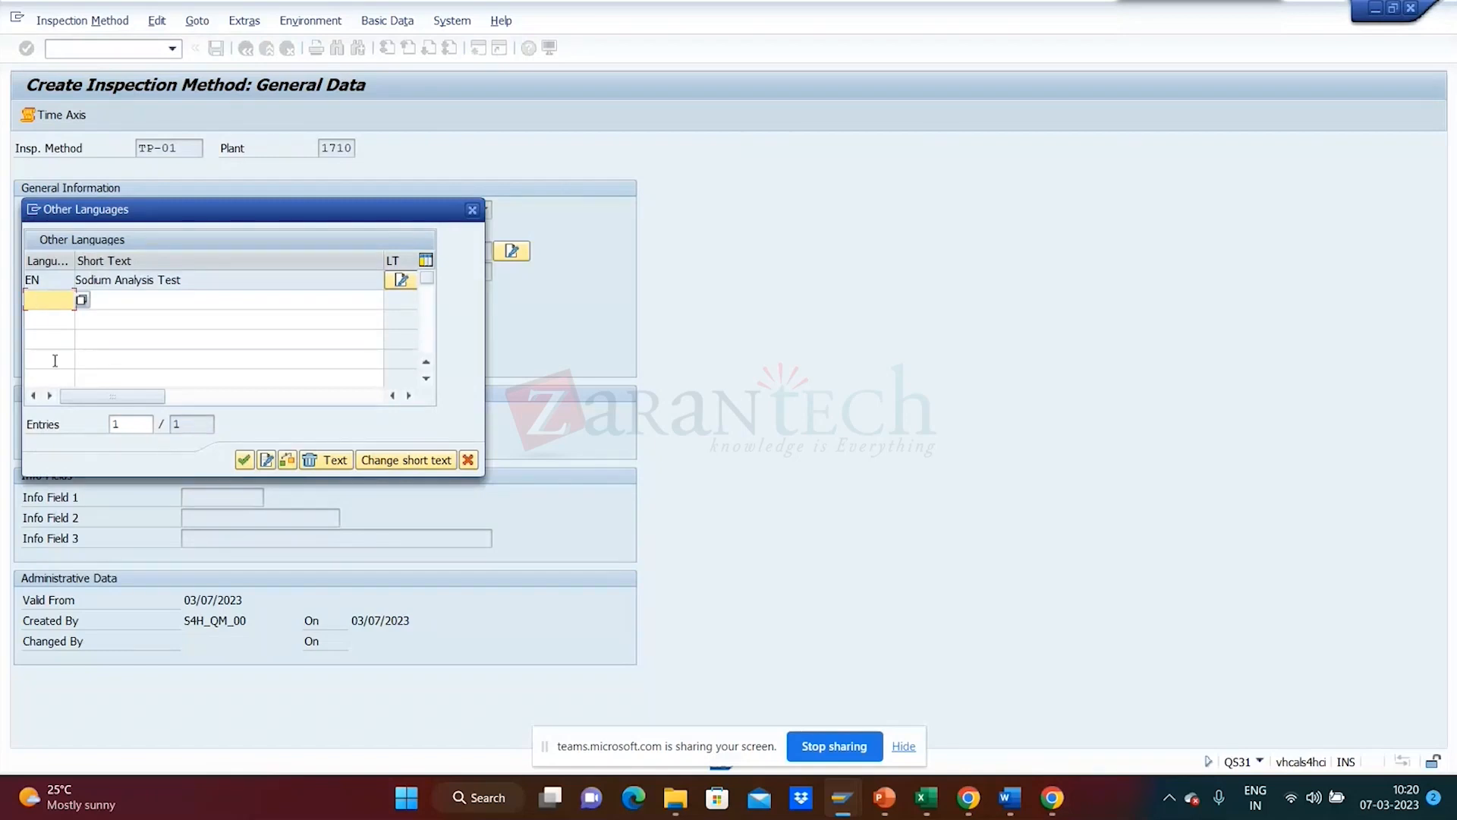
left_click(118, 301)
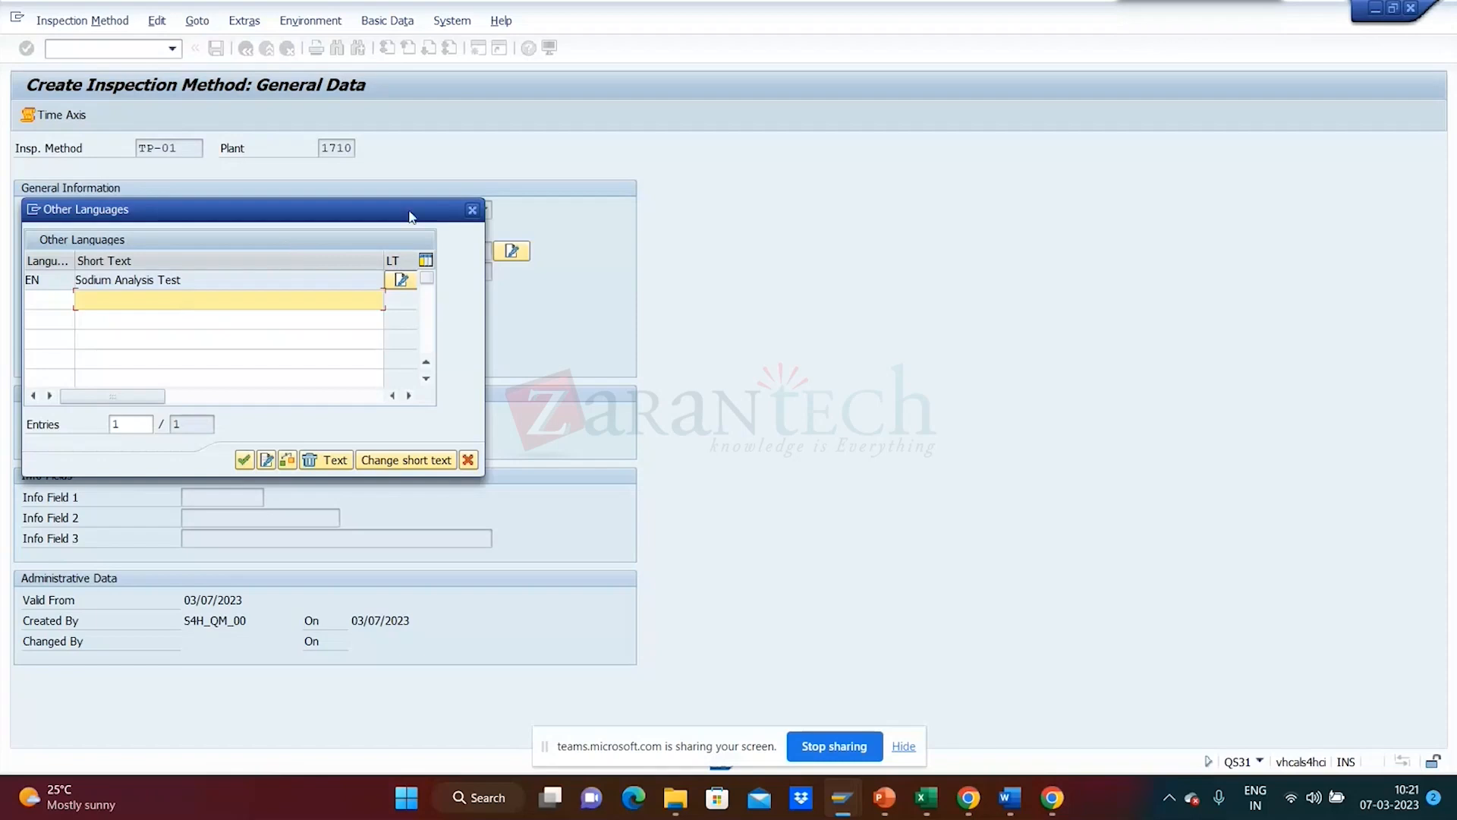
left_click(478, 211)
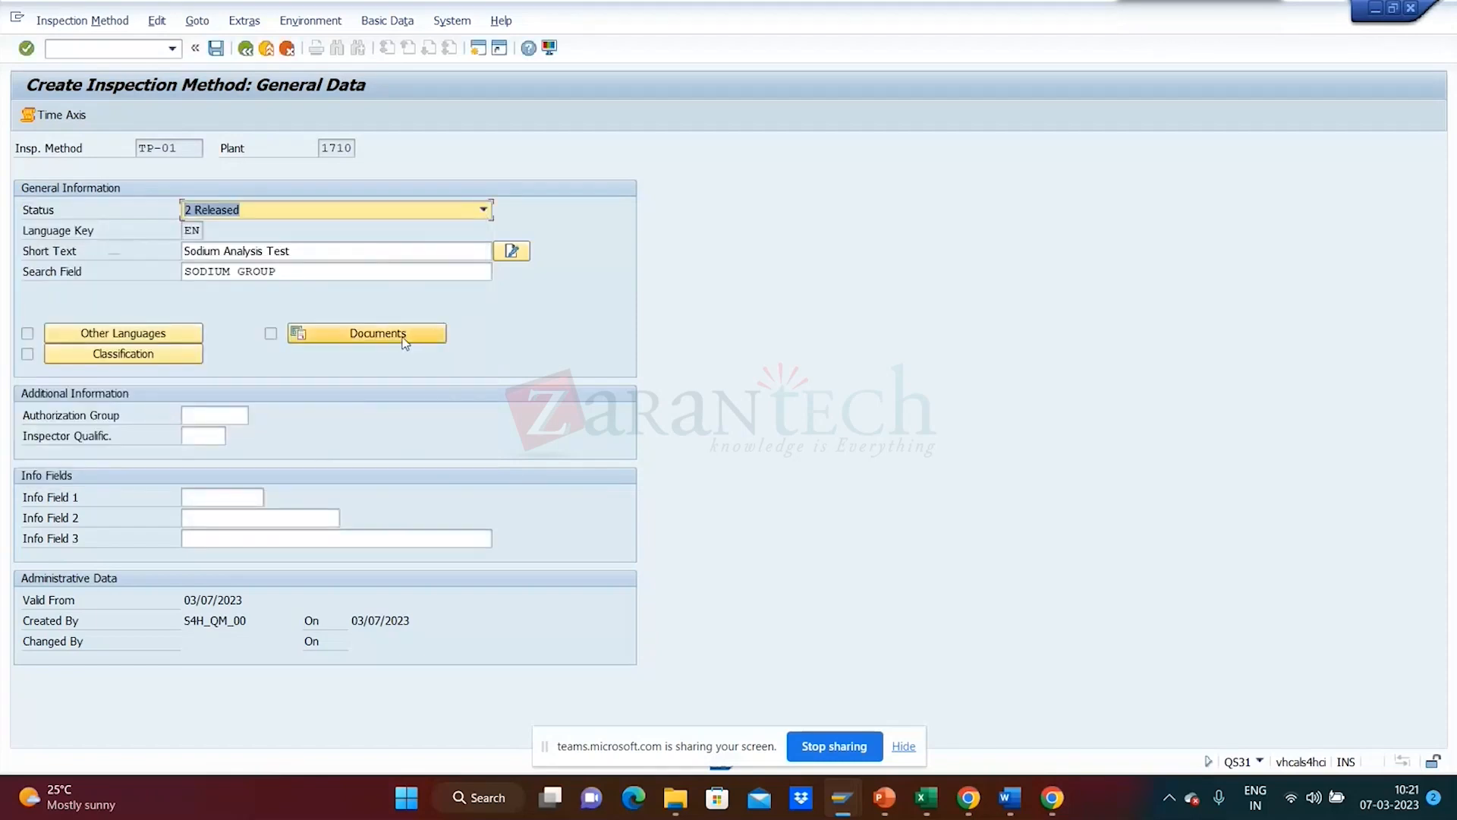
- Attempt to create a linked document 'TEST Doc' for TP-01, cancelling the file selection
left_click(405, 334)
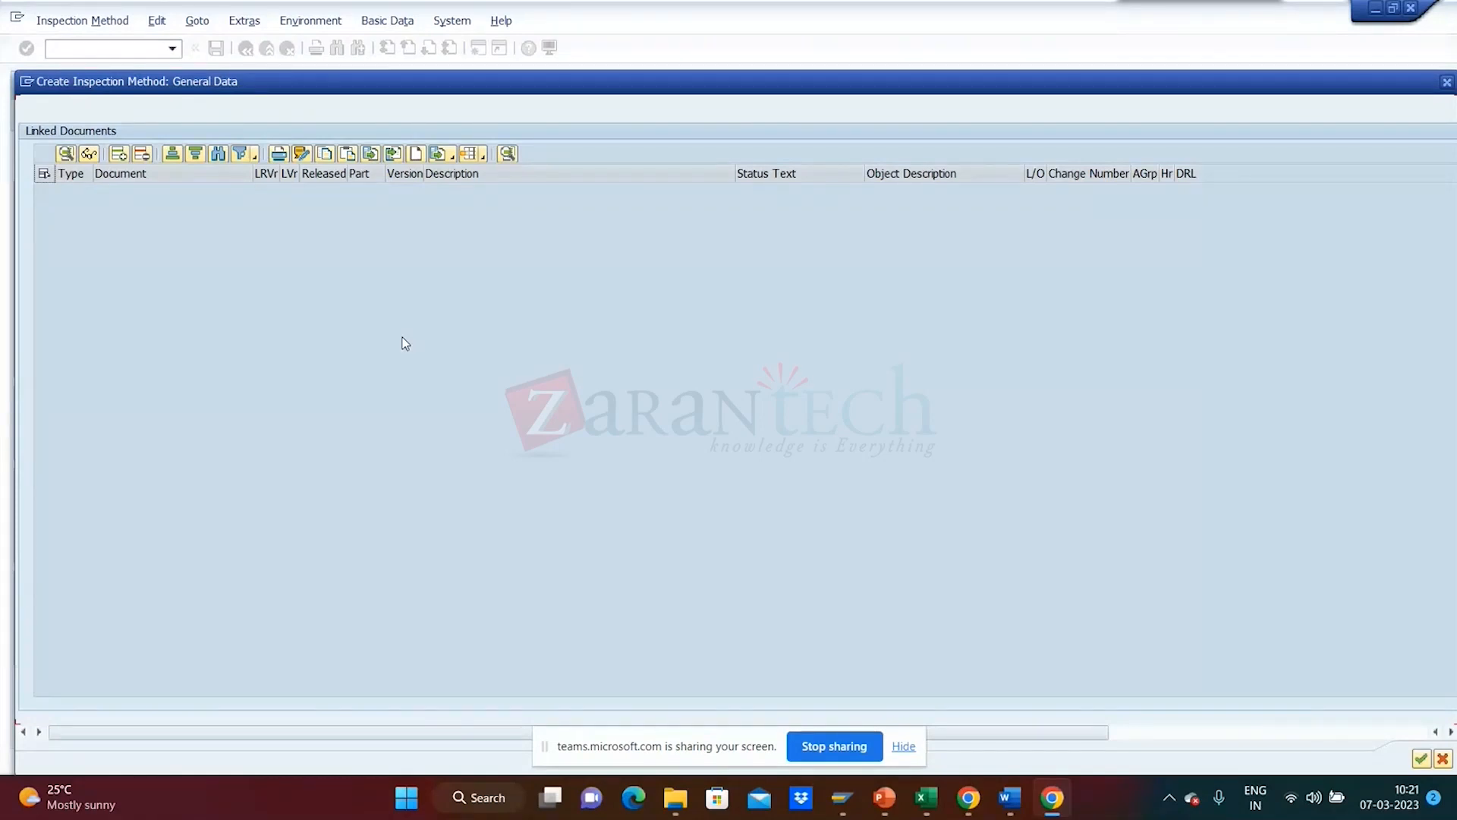
left_click(416, 155)
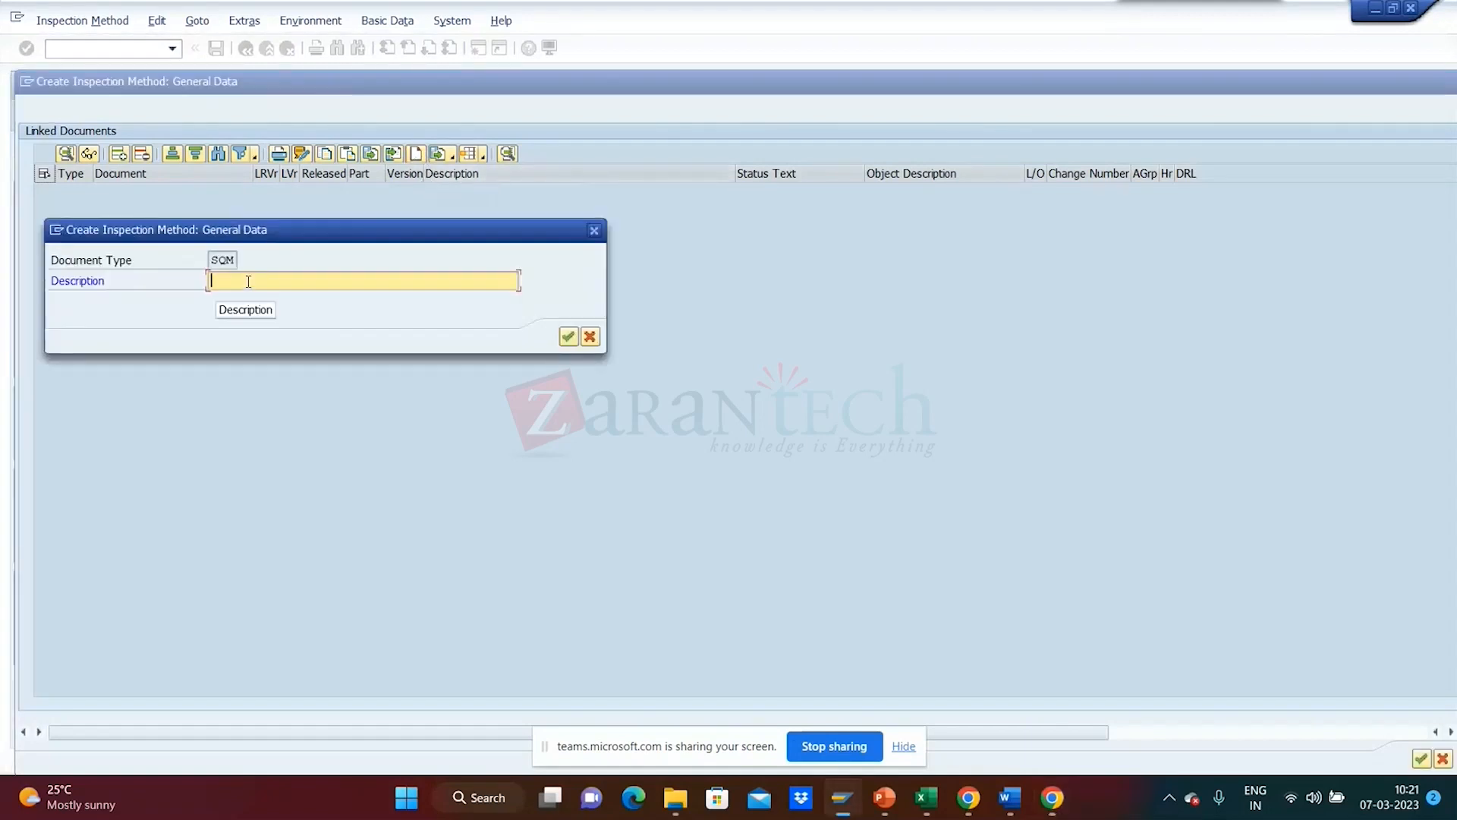
type("TEST Doc")
left_click(569, 337)
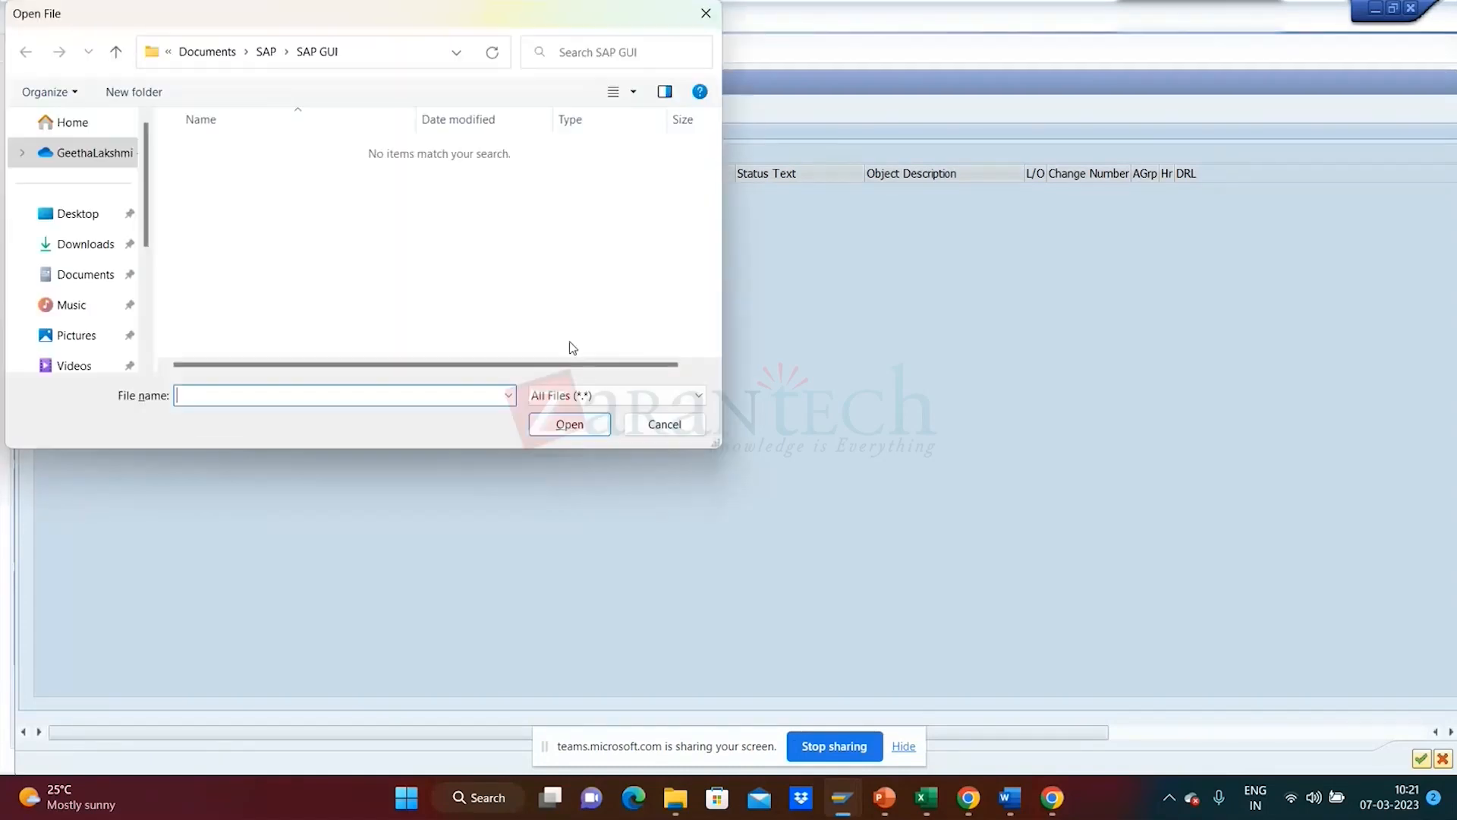
left_click_drag(152, 236, 162, 158)
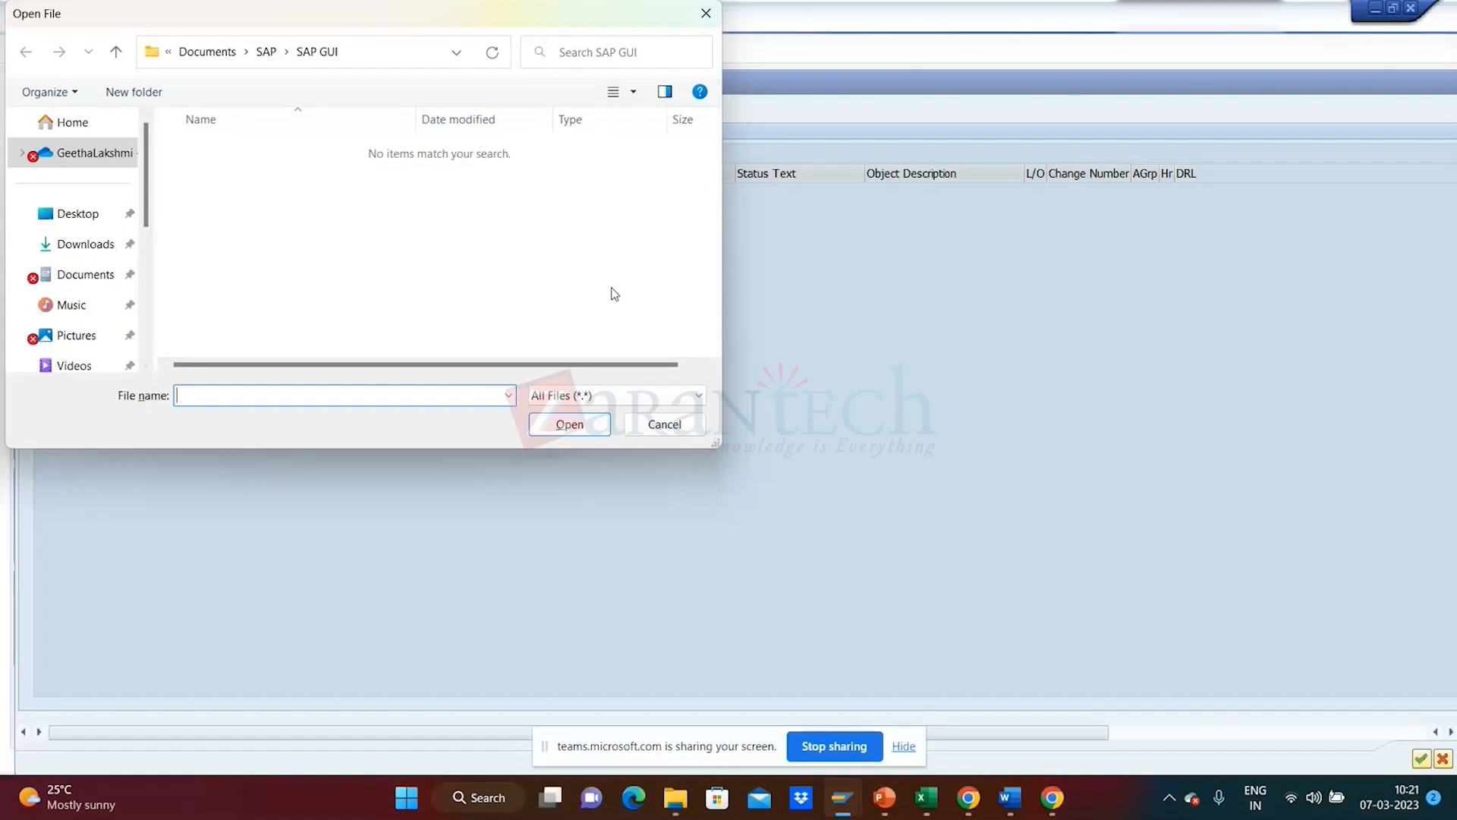
left_click(658, 429)
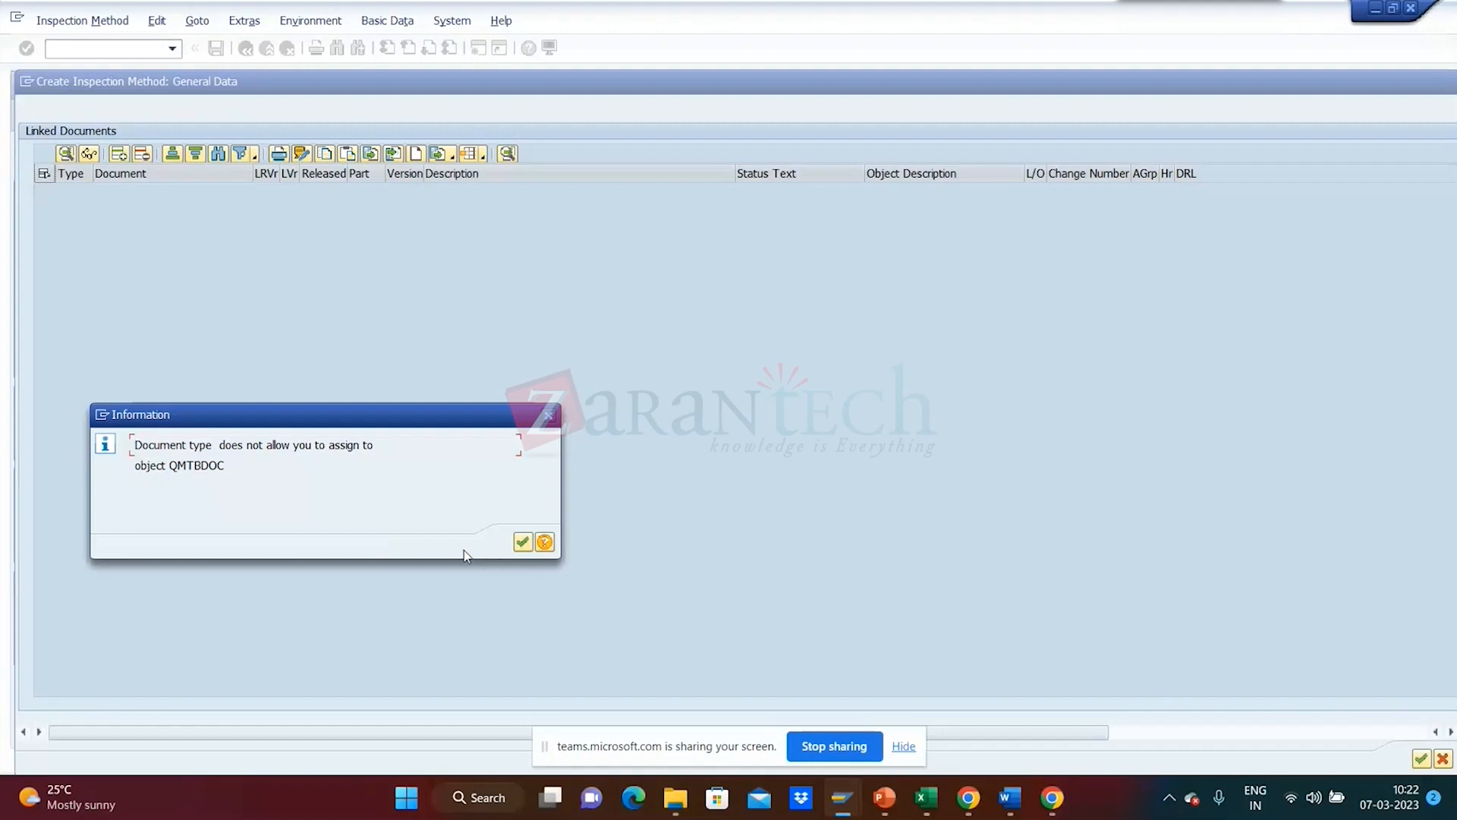
- Dismiss the type message and set the linked document row's type to Q00 QM Manual
left_click(547, 420)
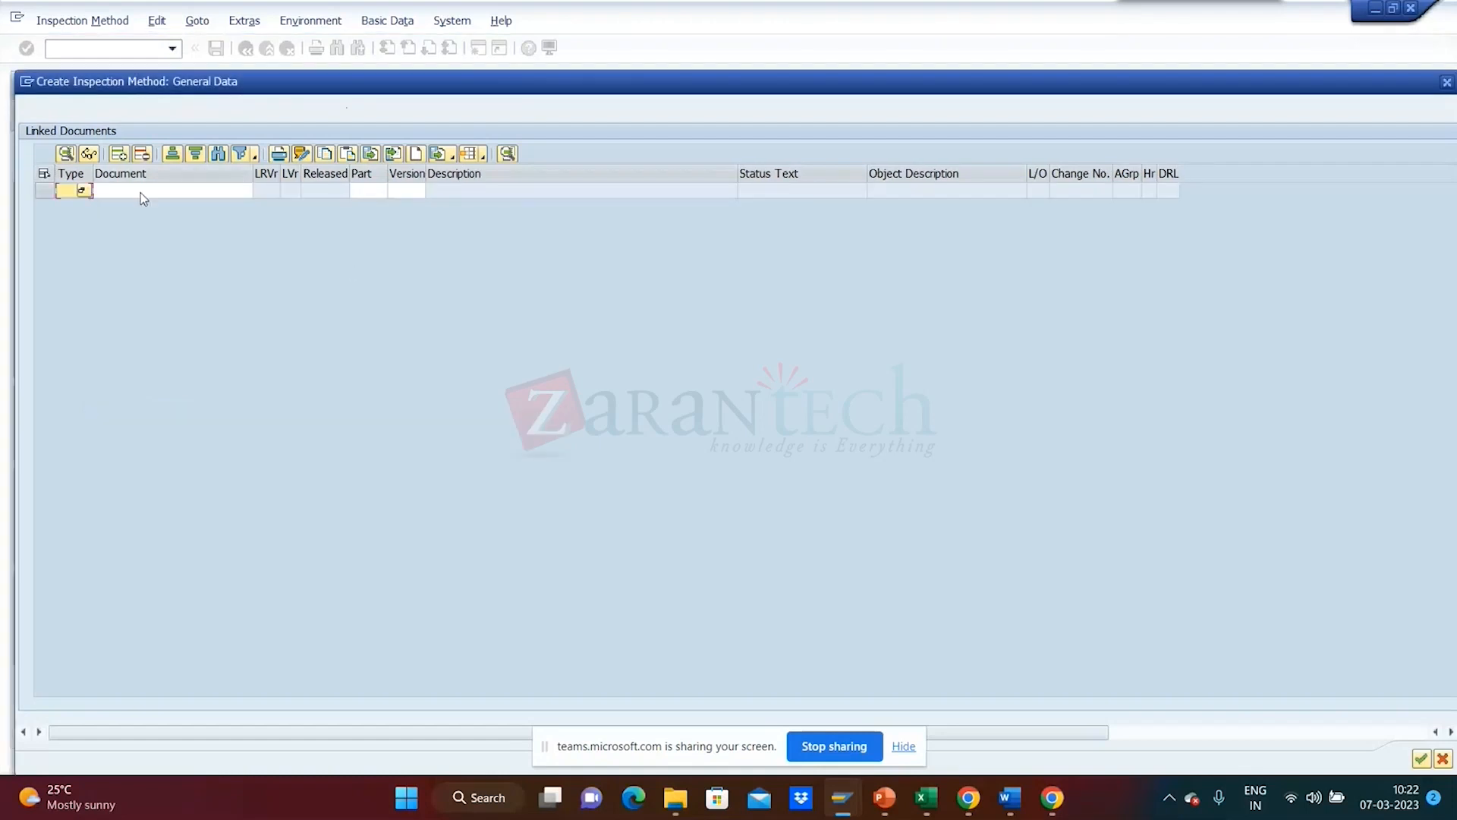
left_click(83, 191)
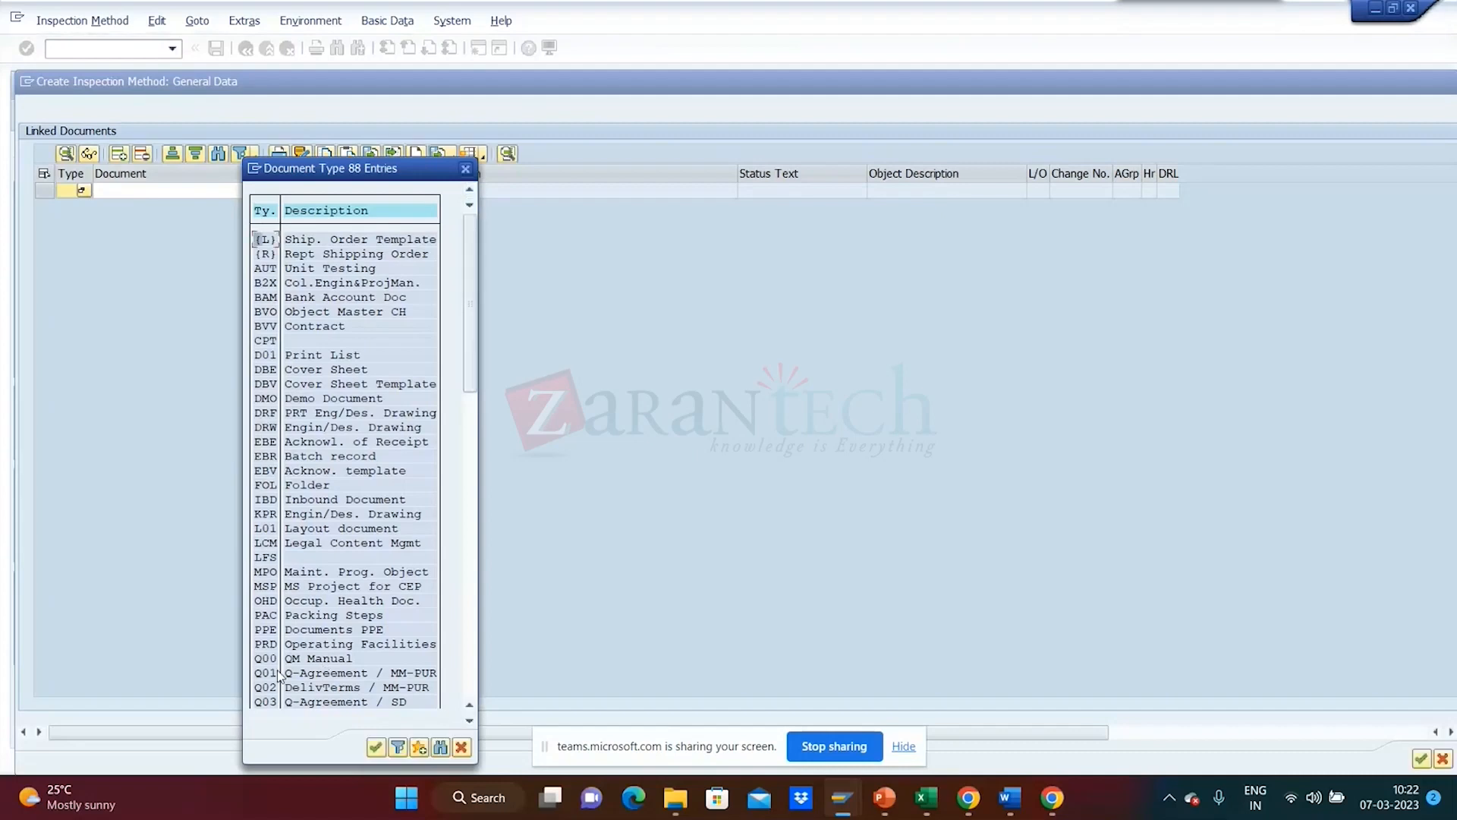
left_click(470, 722)
left_click(470, 722)
left_click(469, 721)
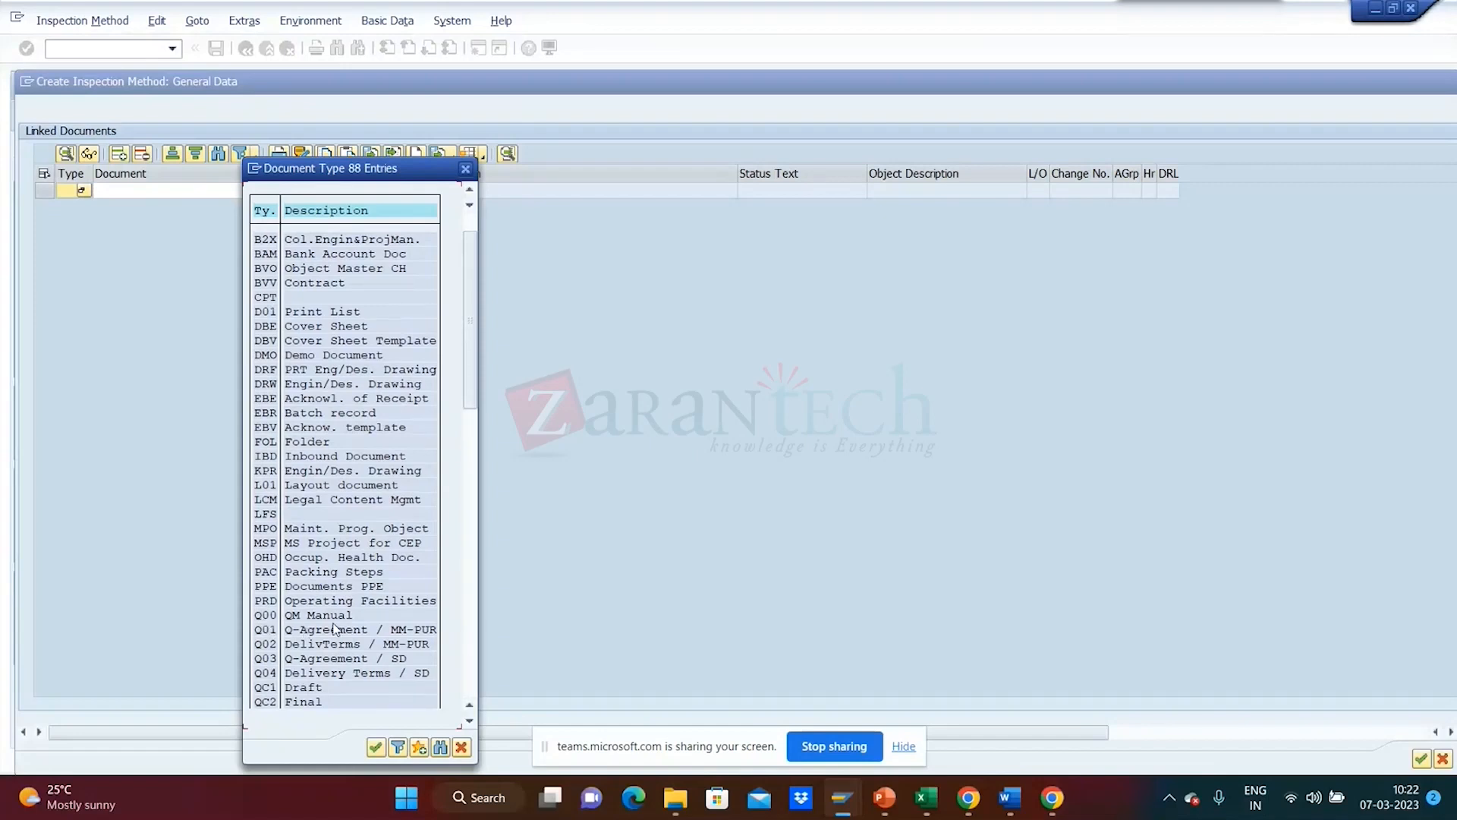
double_click(269, 617)
- Search for existing Q00 documents, then close the search without choosing a document number
left_click(148, 193)
left_click(243, 191)
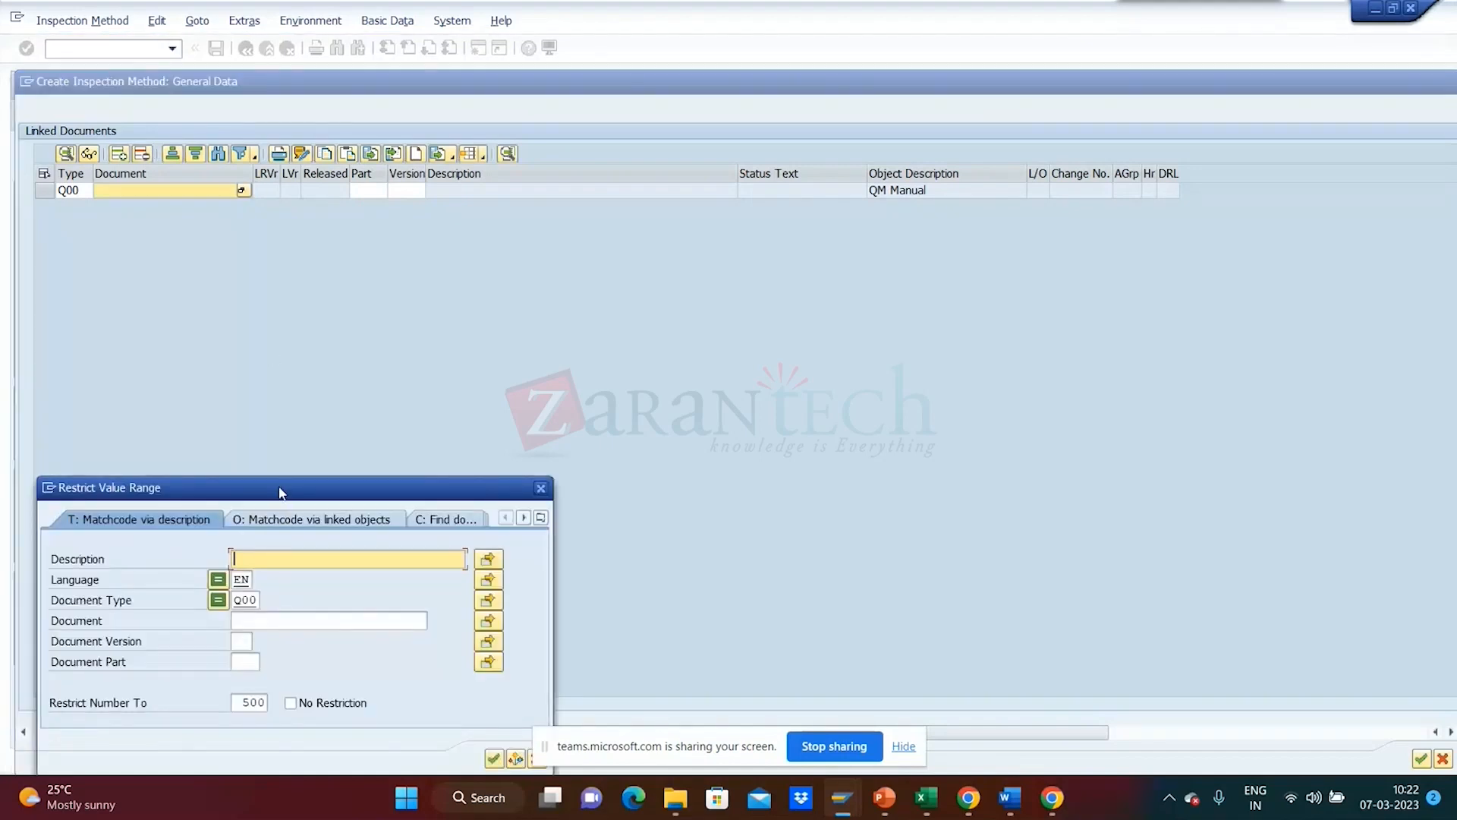
left_click_drag(281, 492, 366, 268)
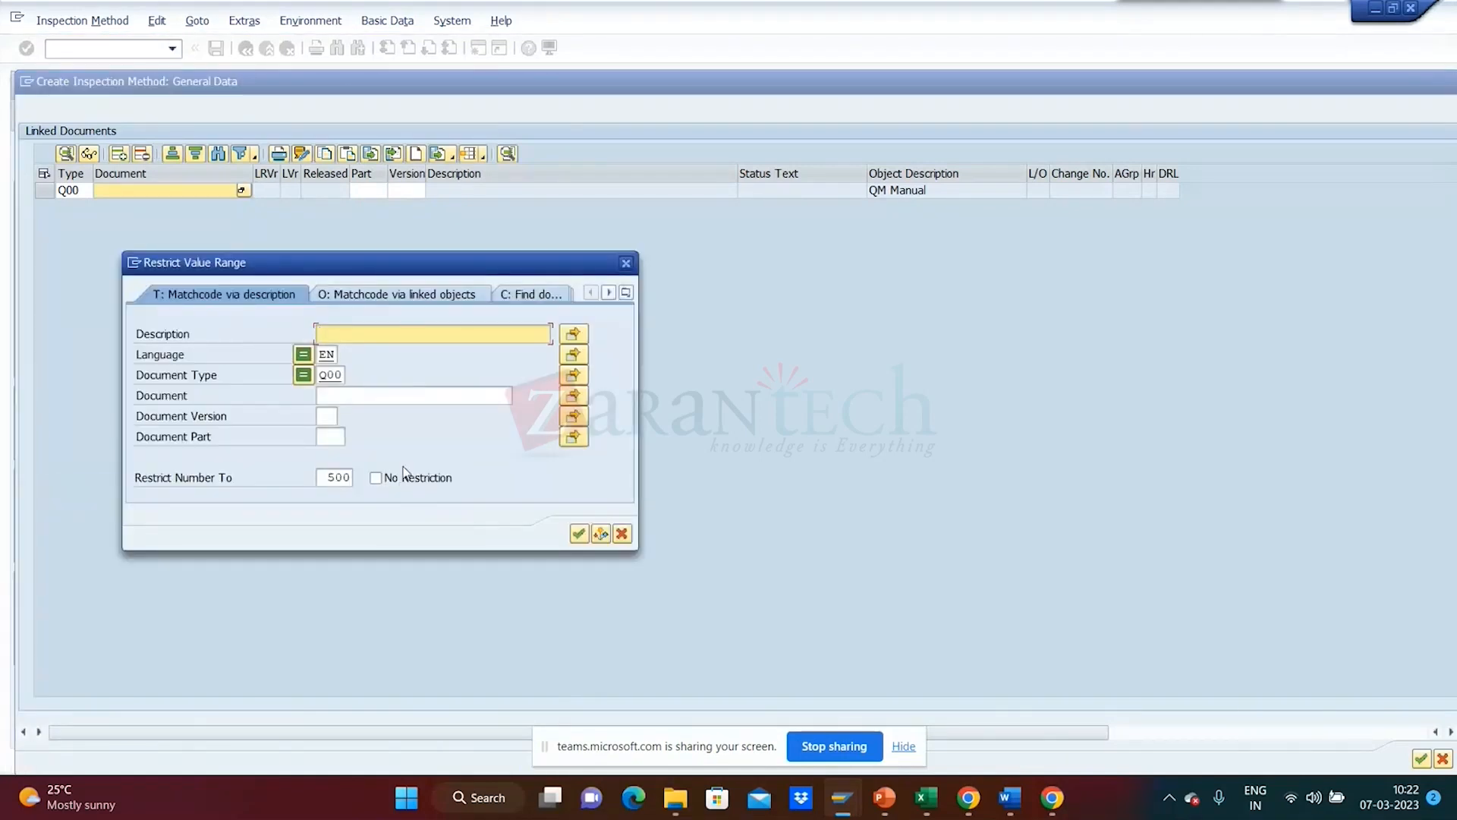
left_click(578, 535)
left_click(626, 264)
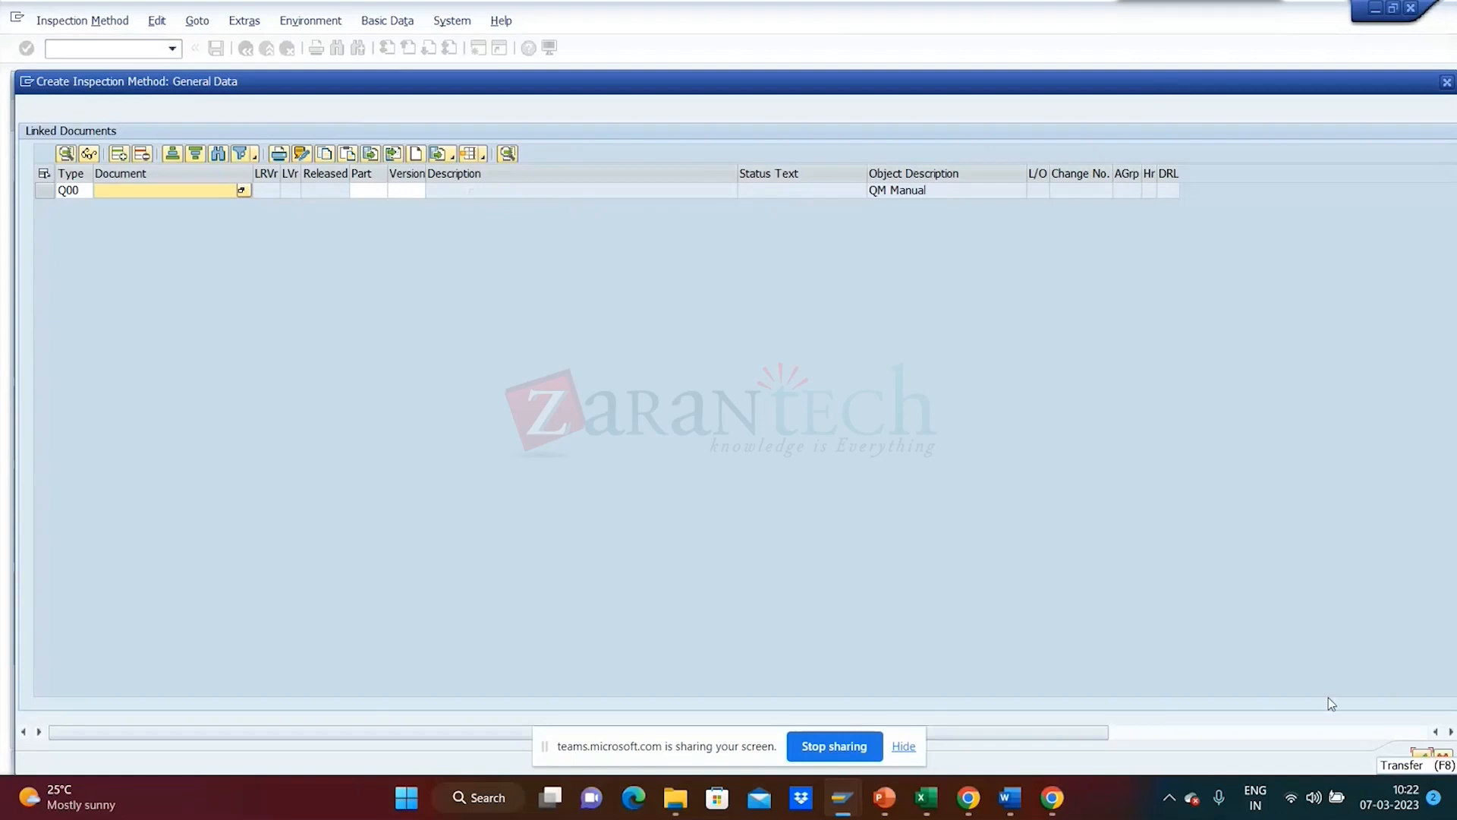
- Confirm the links, accept their deletion, dismiss the incomplete key error, and erase Q00 from Type
left_click(1423, 759)
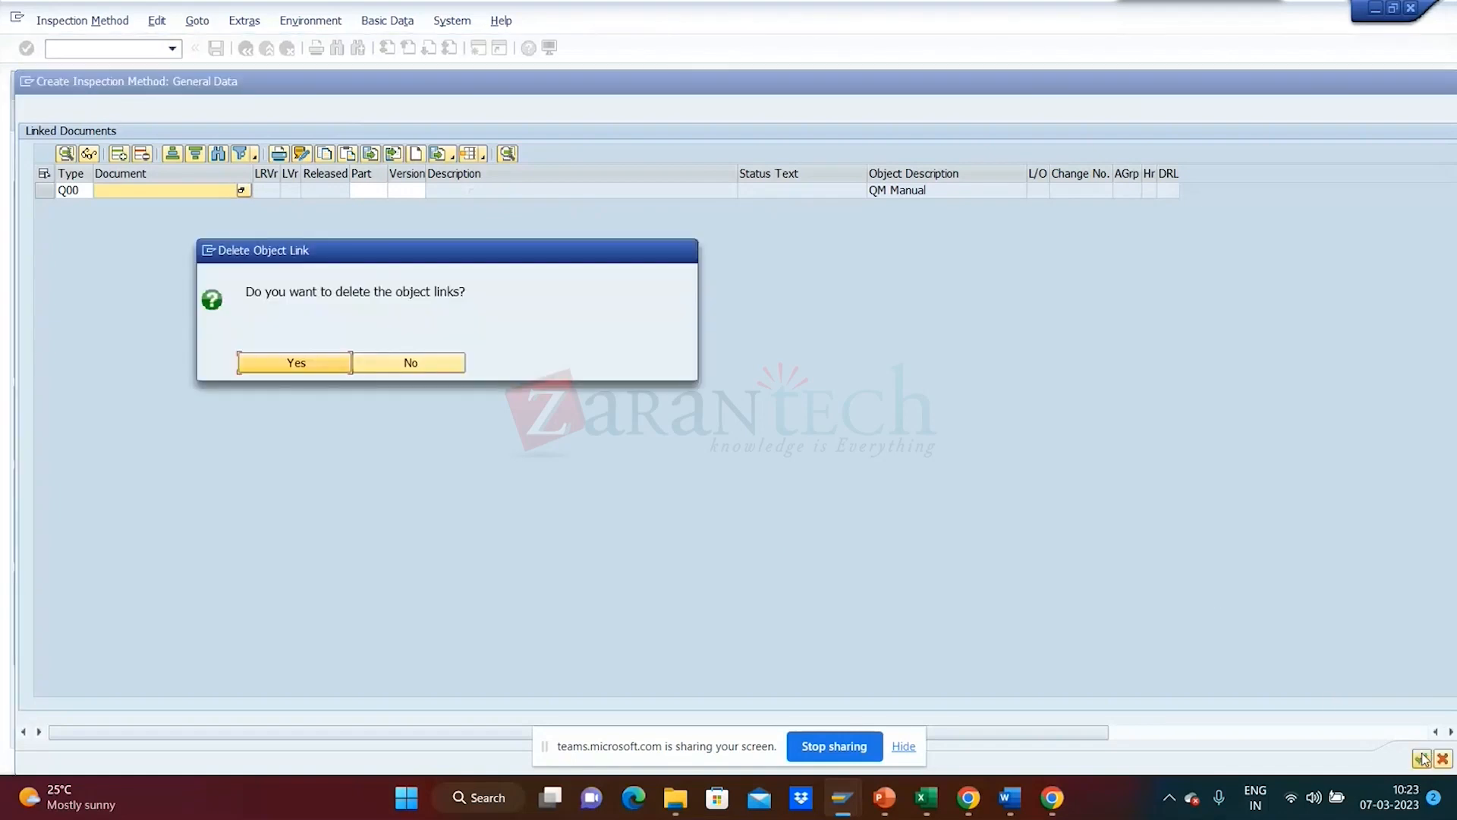
left_click(332, 364)
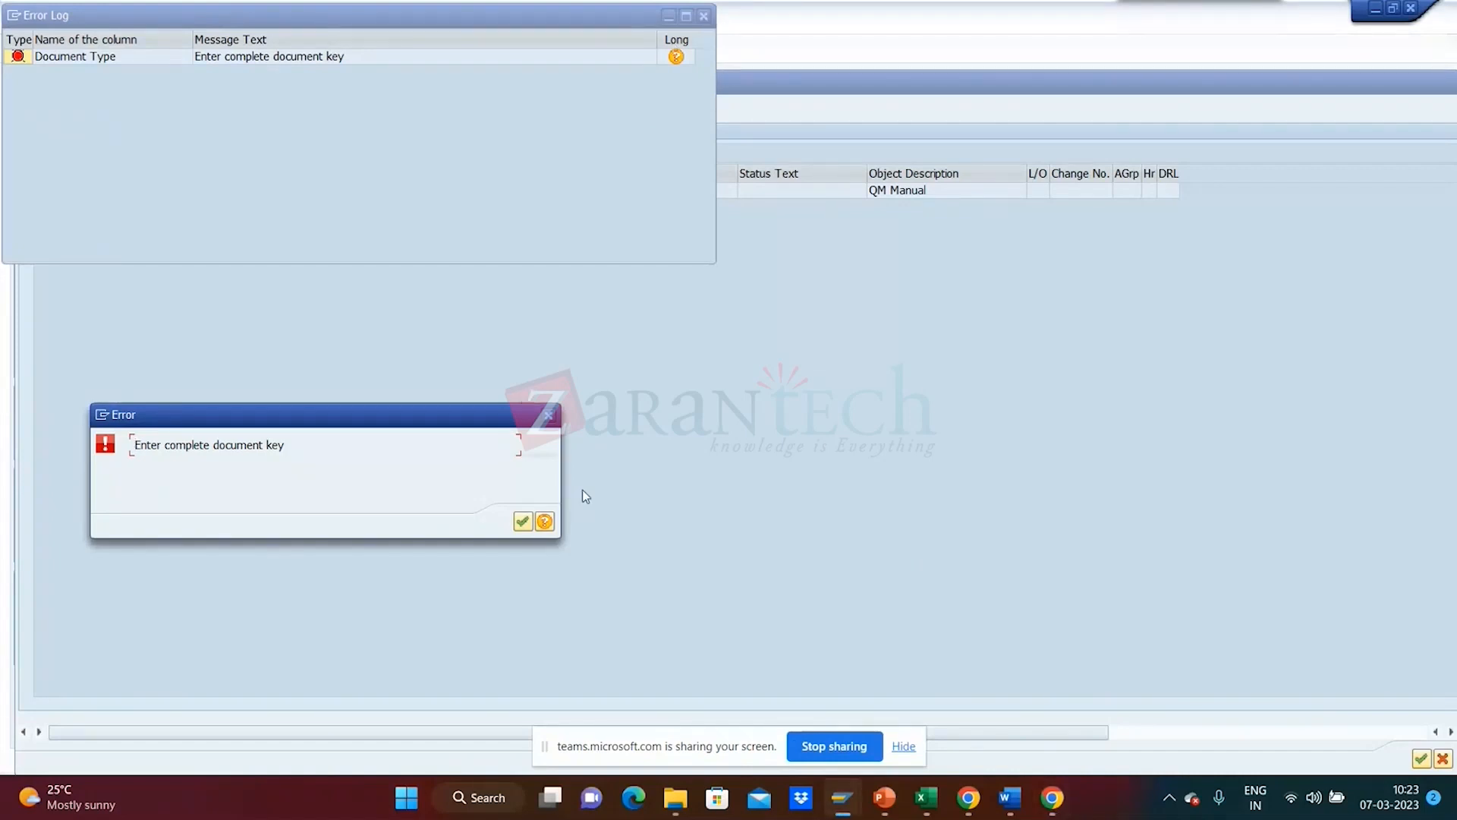
left_click(549, 418)
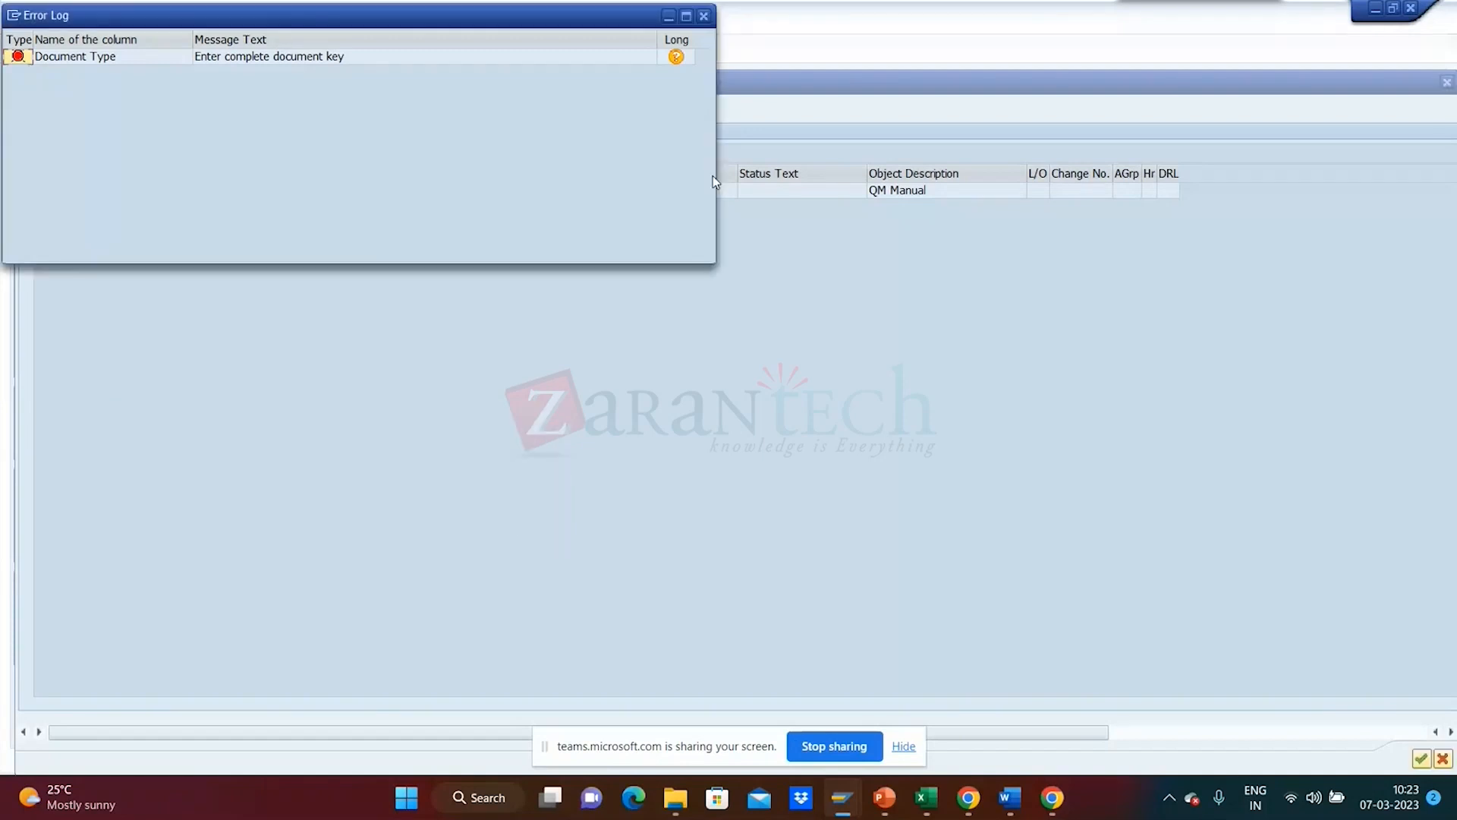
left_click(704, 18)
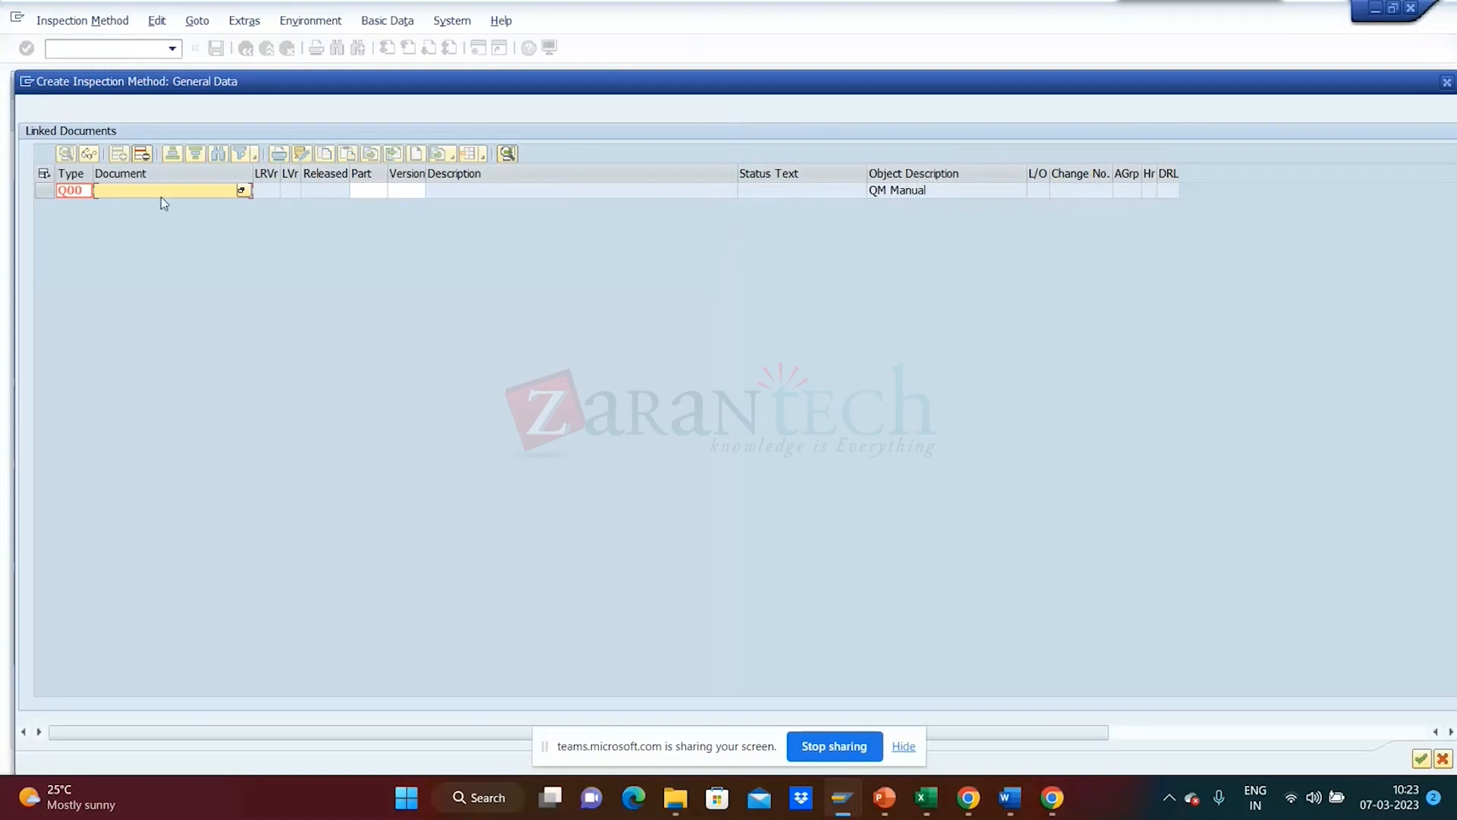
left_click(78, 192)
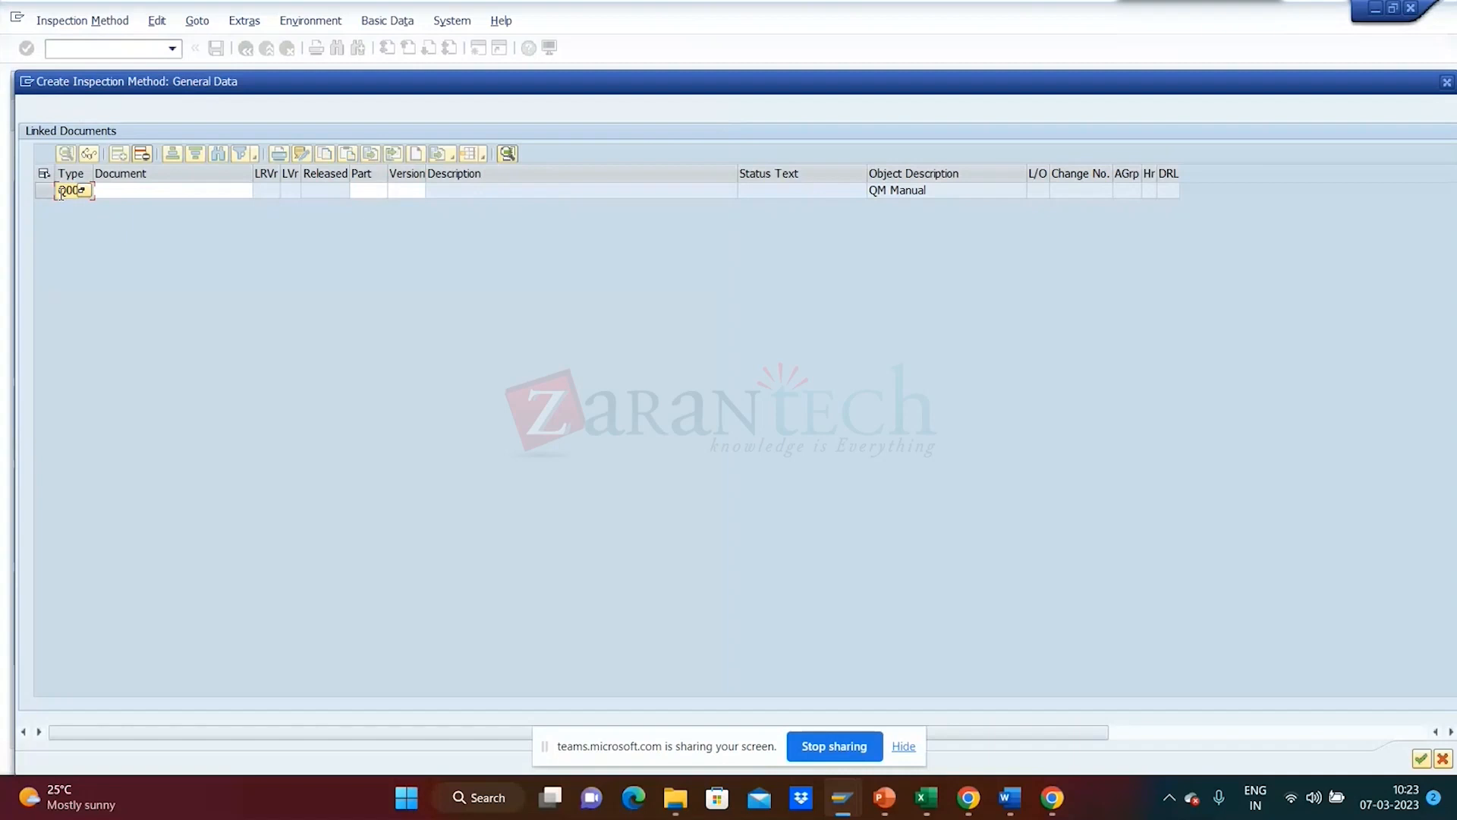
key("BackSpace")
key("BackSpace")
key("BackSpace")
- Discard the linked documents and save inspection method TP-01 for plant 1710
left_click(1443, 759)
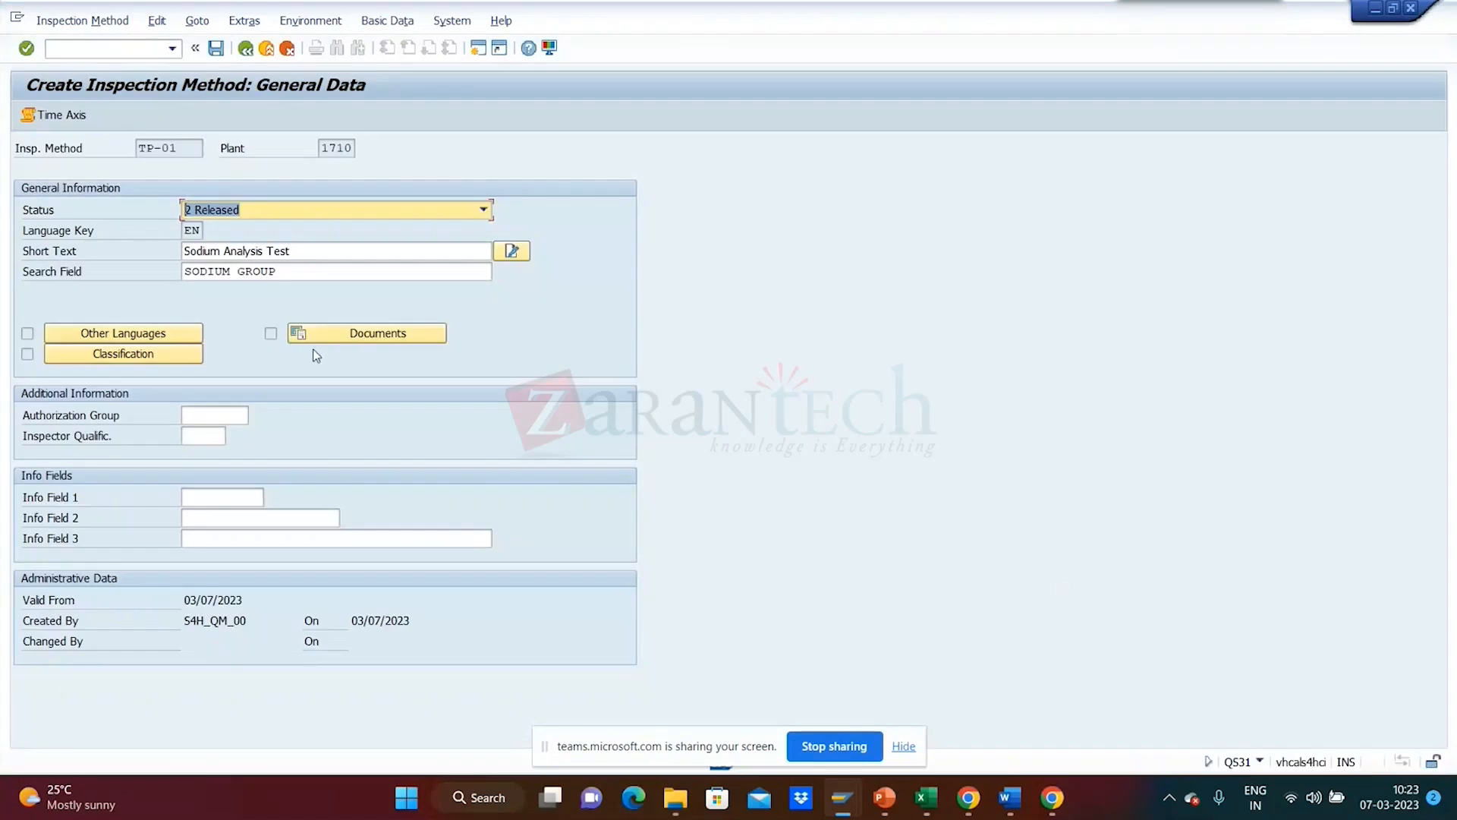
left_click(270, 339)
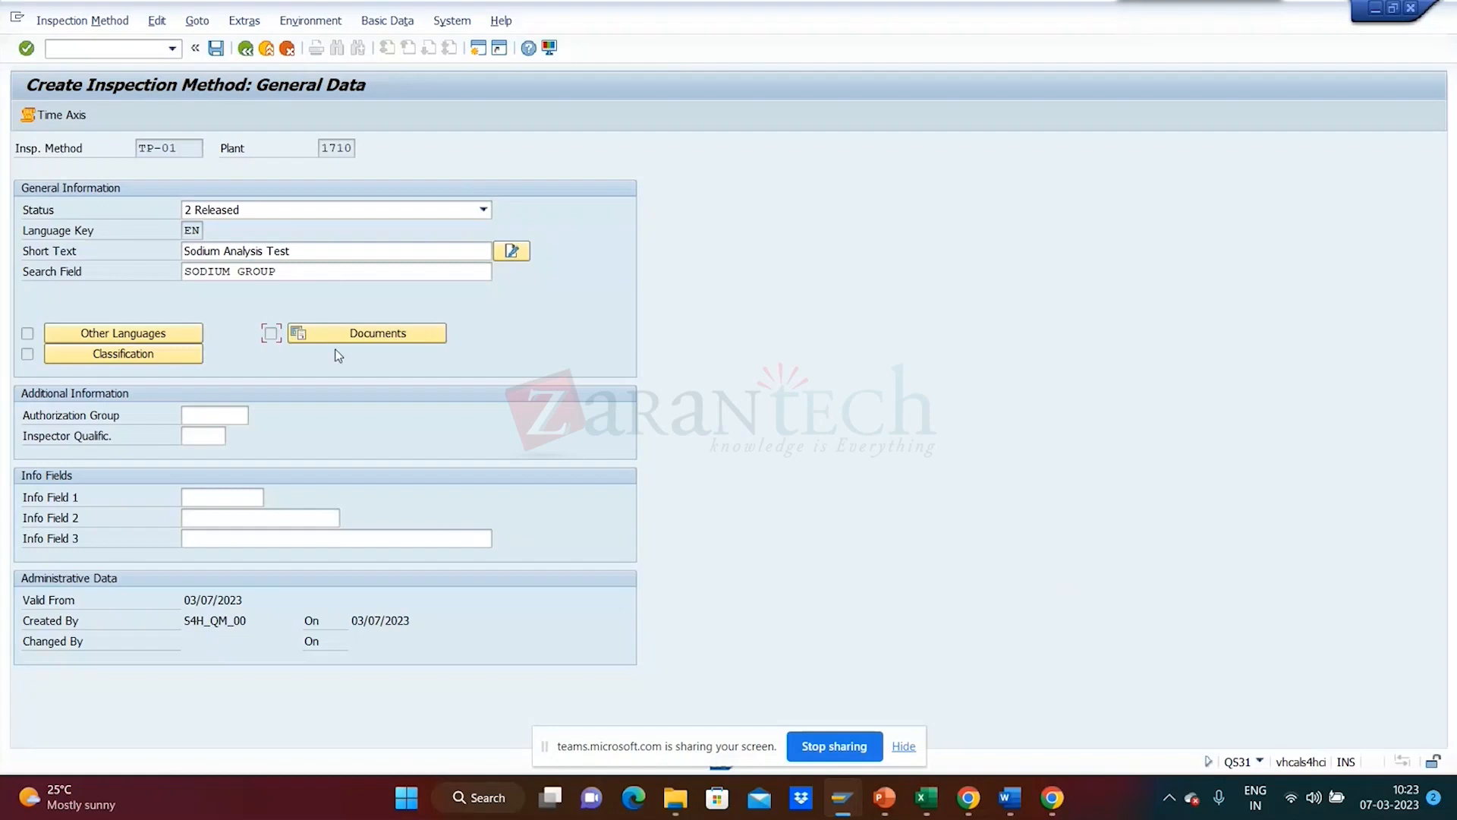
left_click(216, 49)
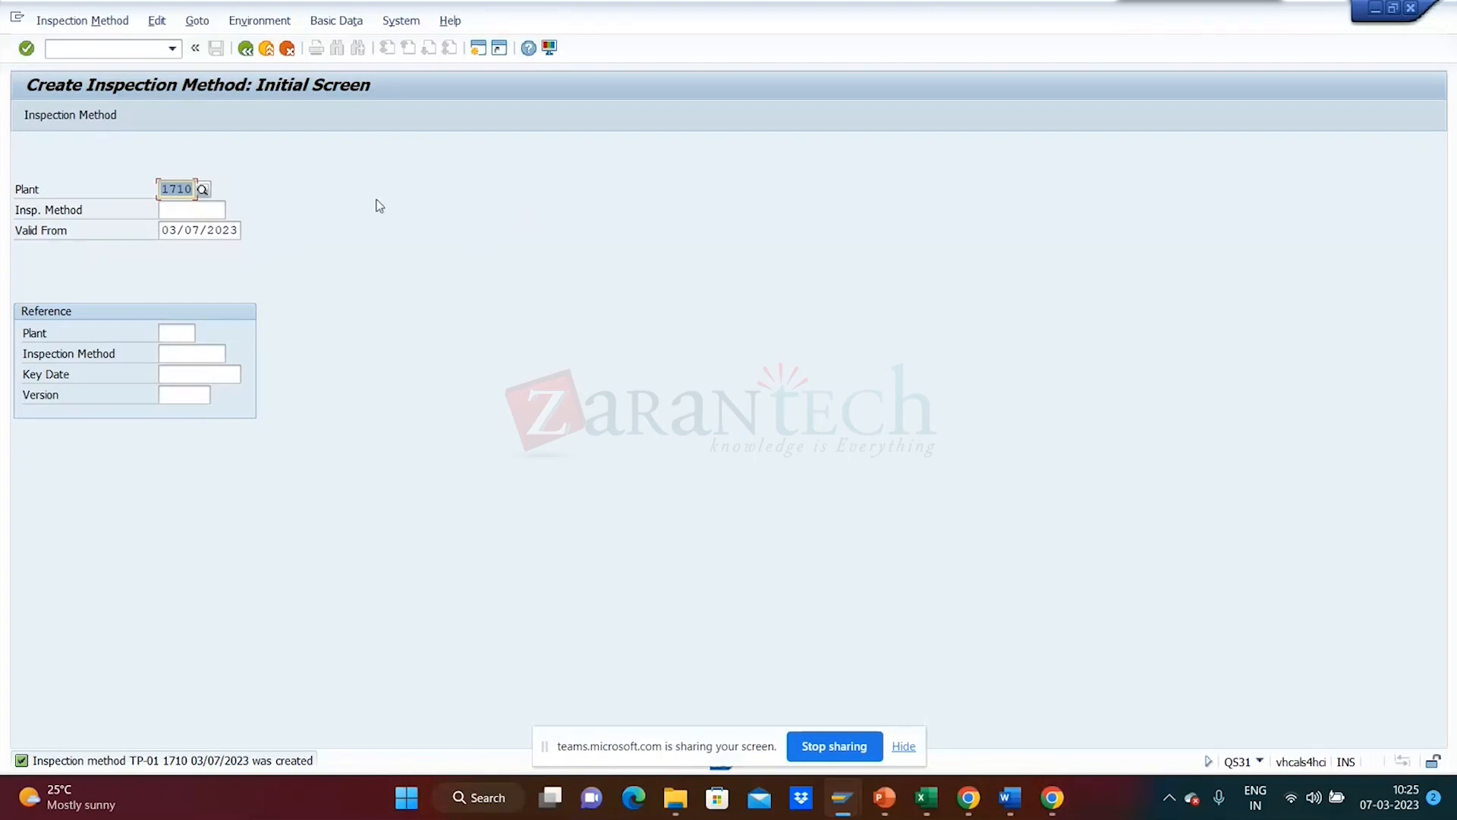
- Exit the QS31 initial screen back to the SAP Easy Access menu
left_click(213, 213)
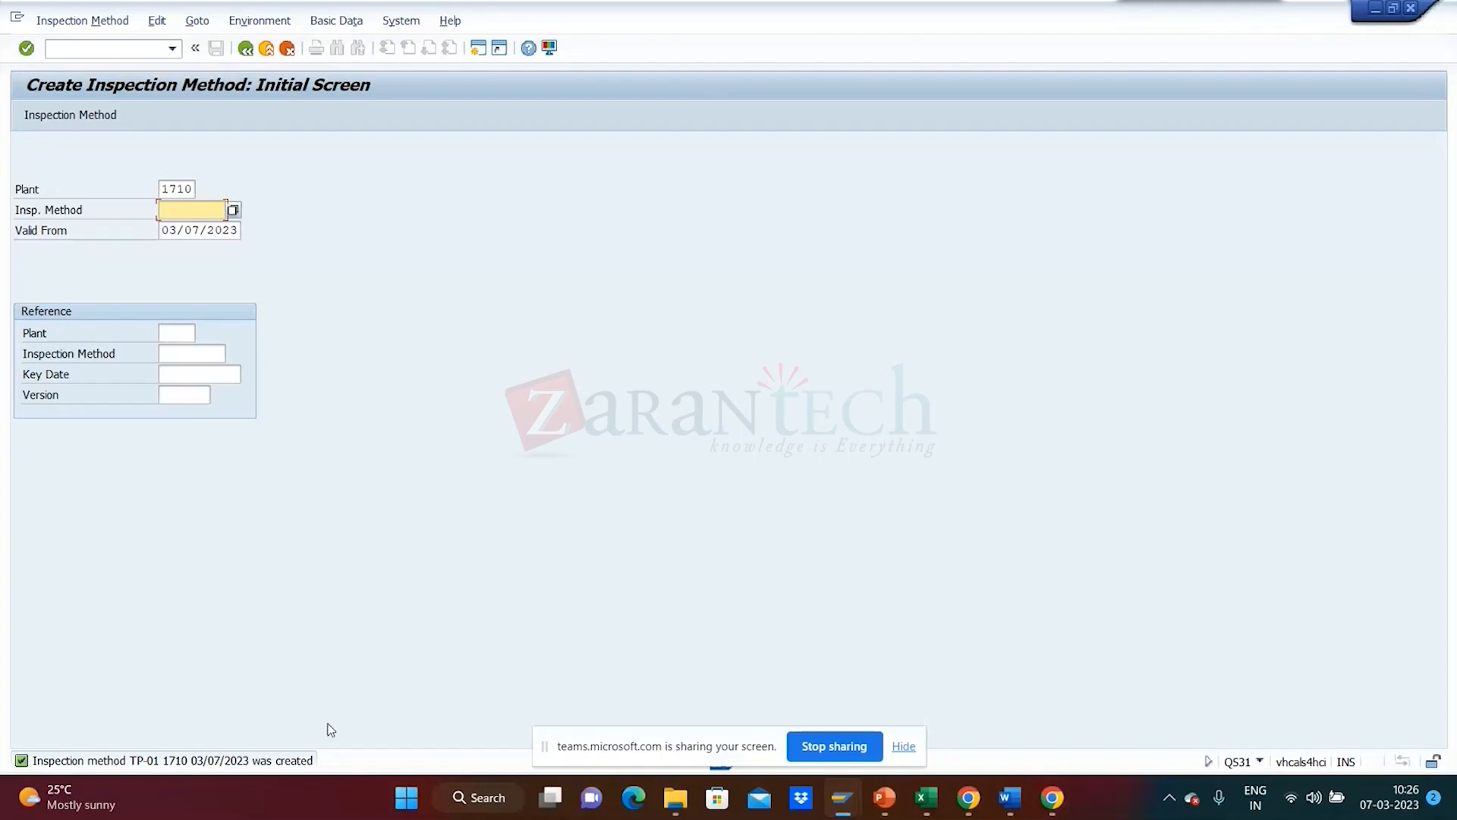
left_click(247, 50)
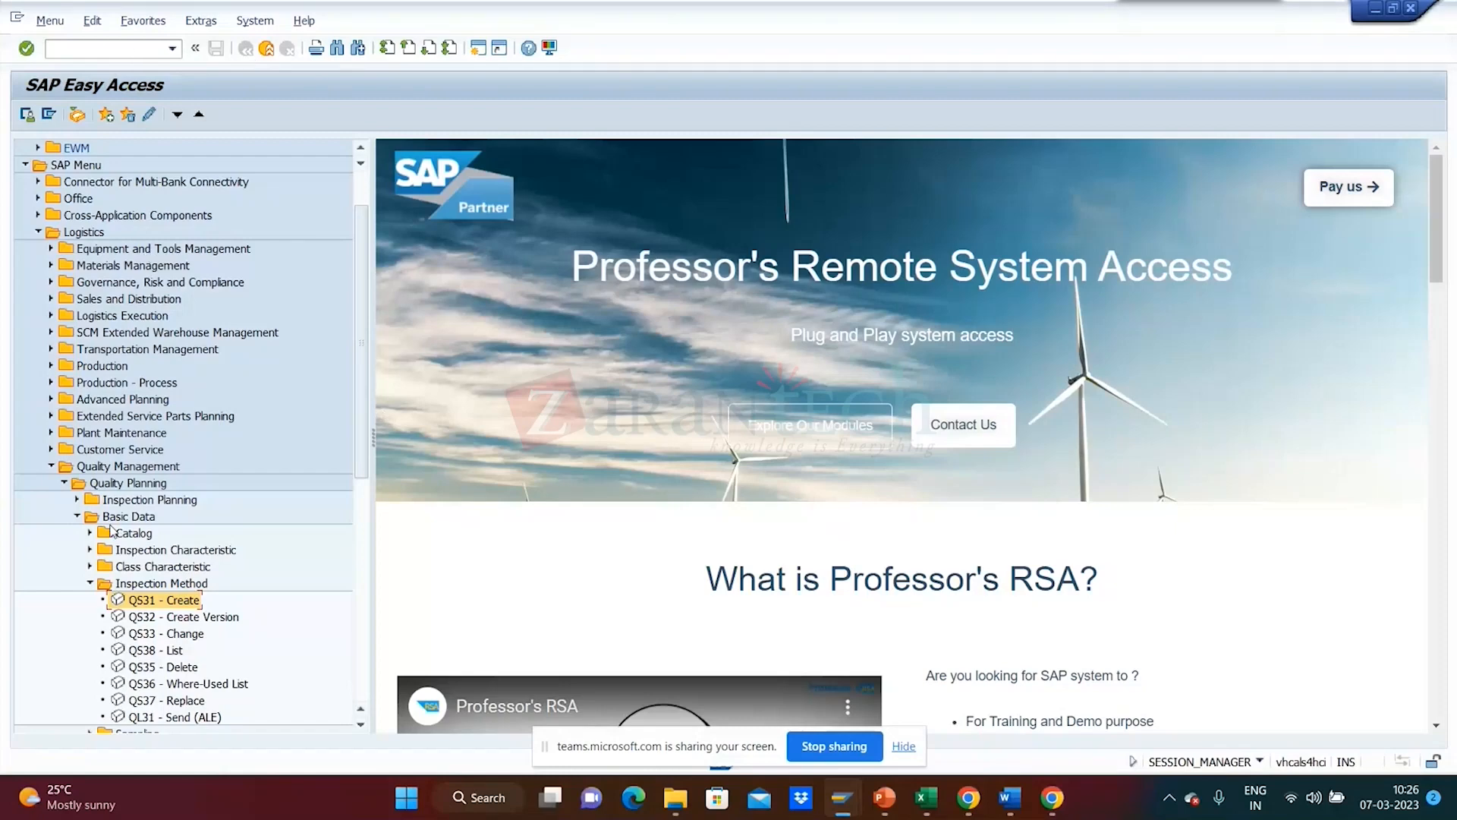
- Swap the Inspection Method folder for Inspection Characteristic and launch QS21 Create
left_click(90, 583)
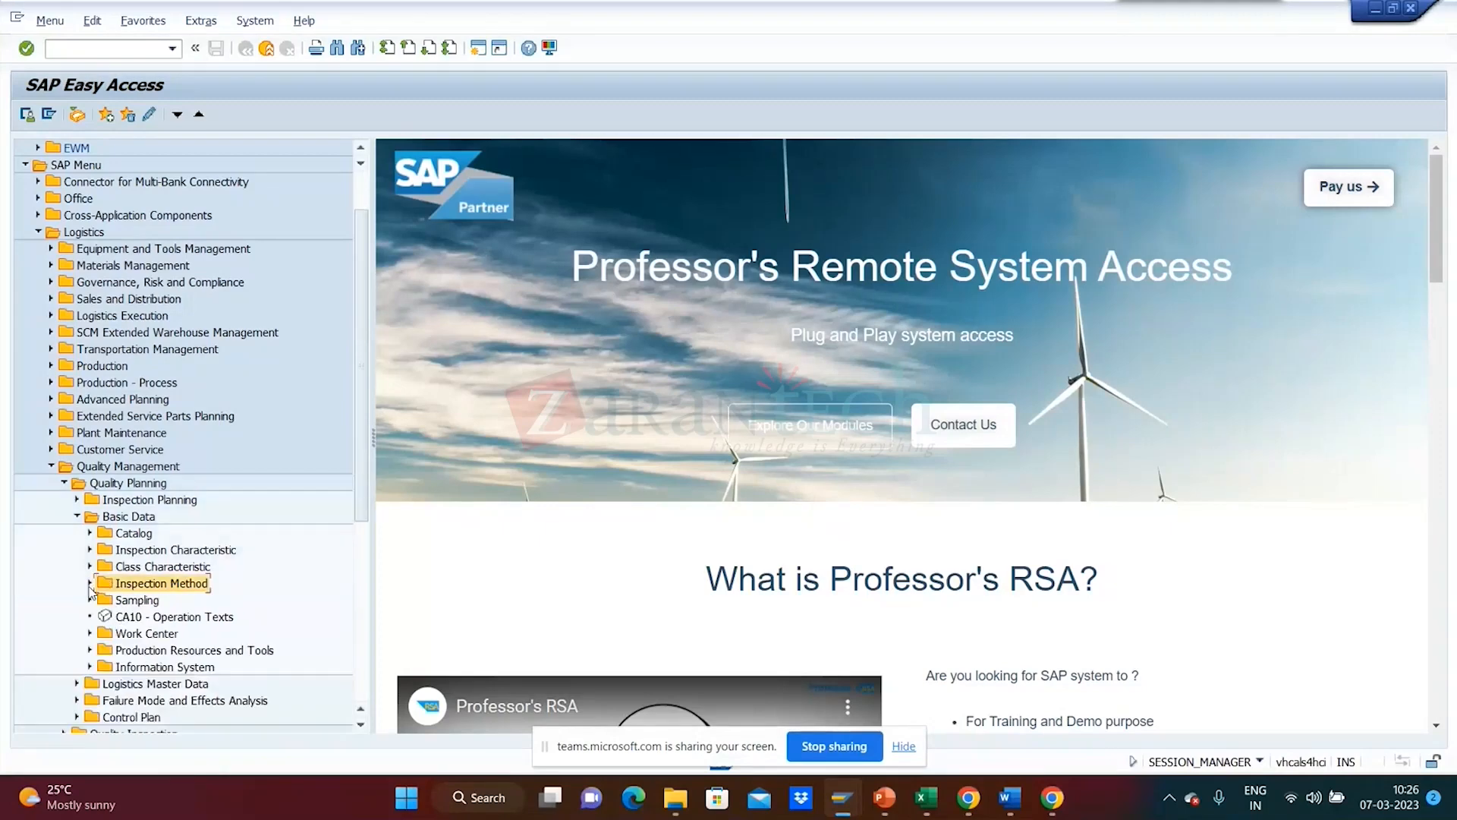
left_click(89, 551)
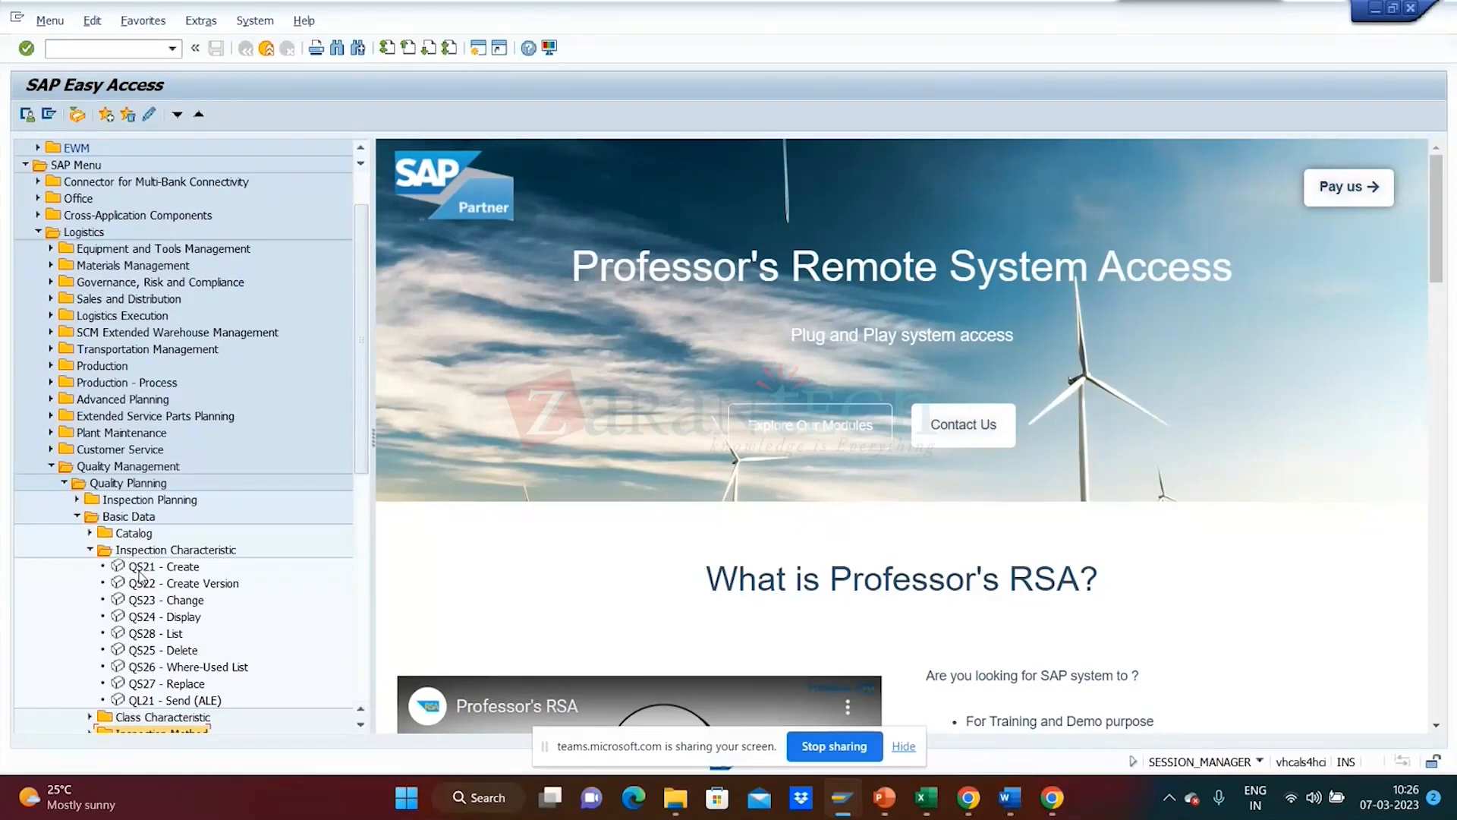
left_click(157, 571)
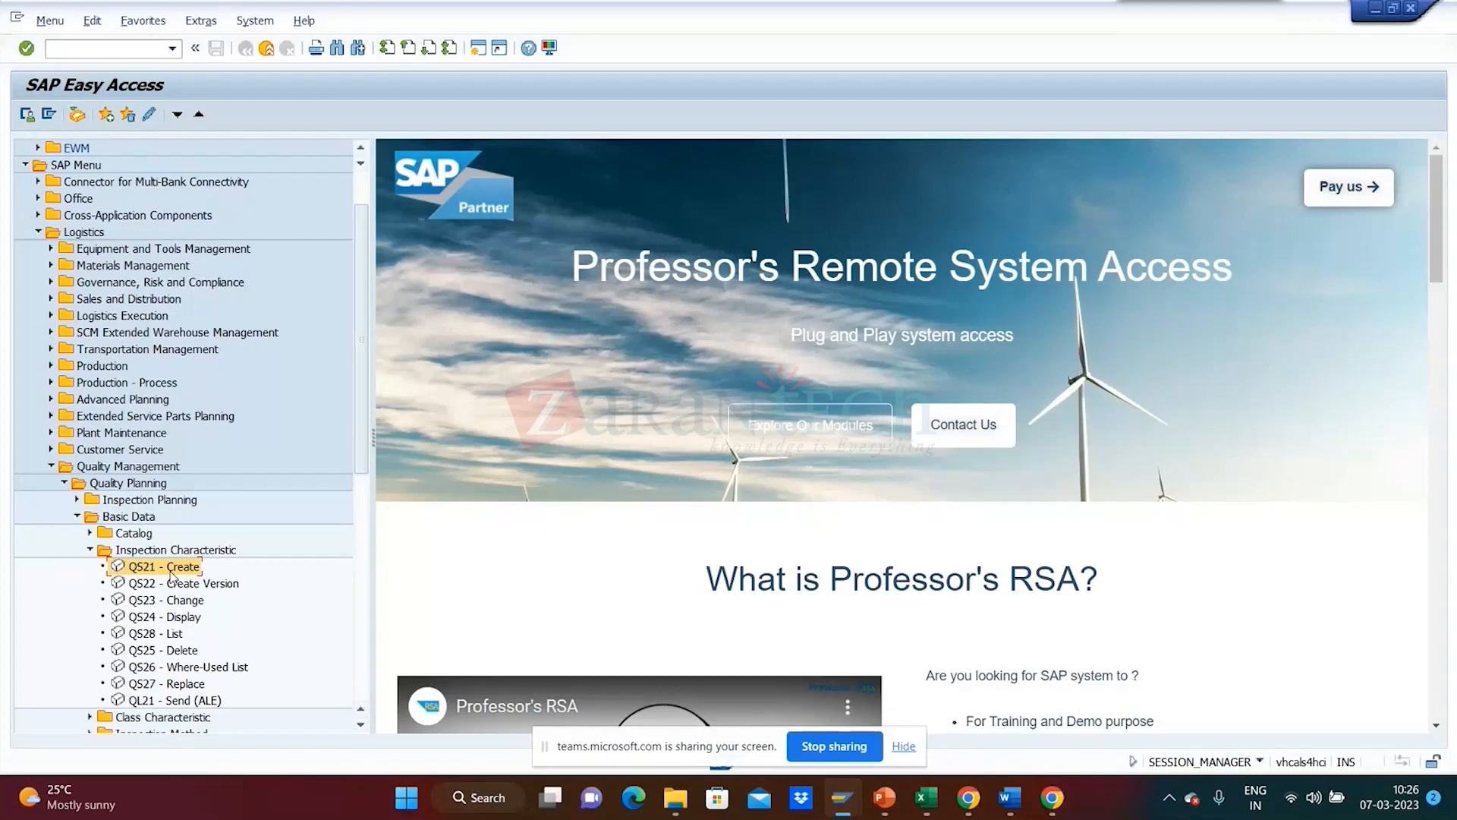
double_click(163, 567)
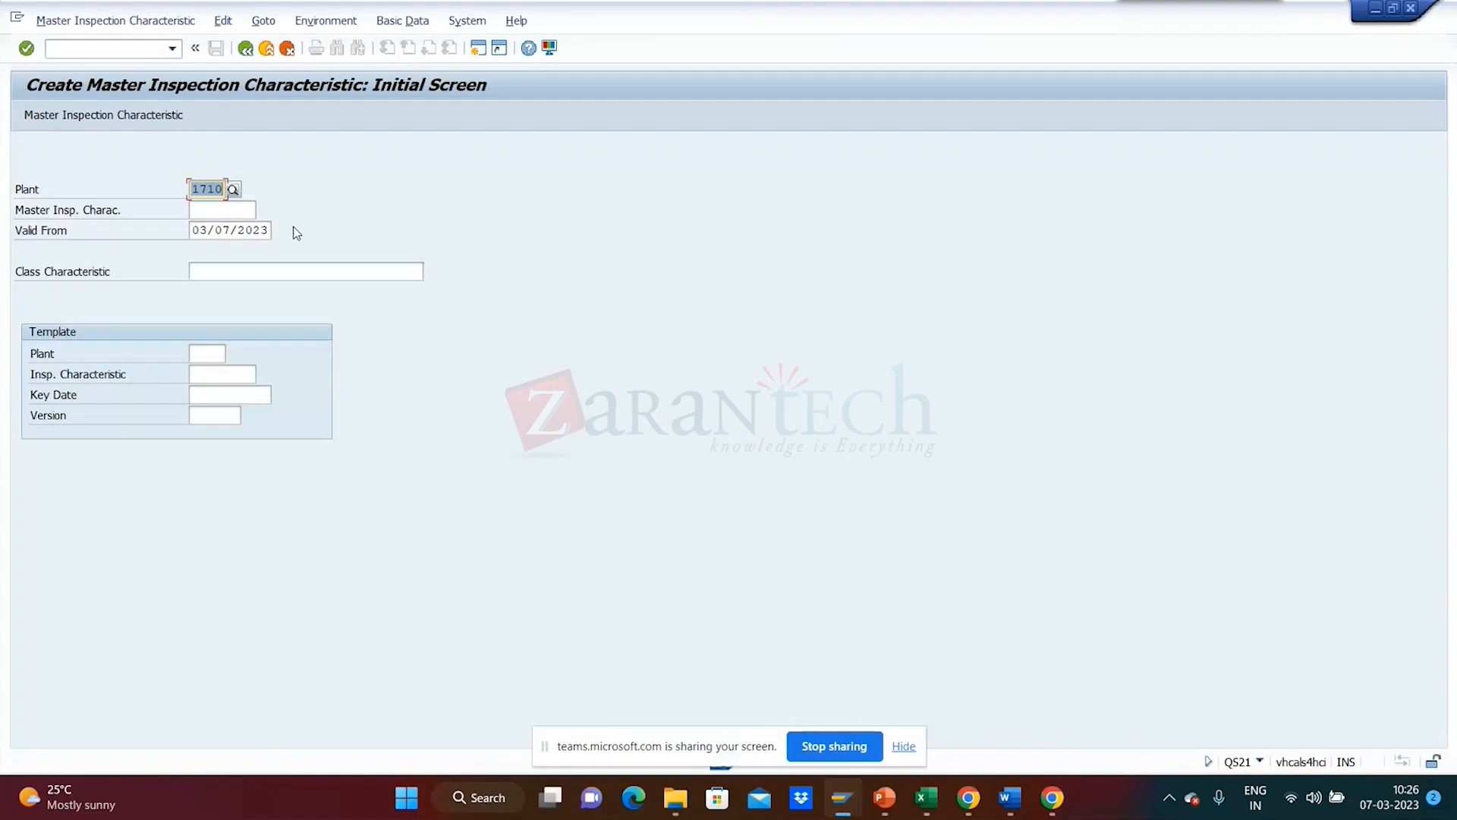
- Look up existing characteristics for plant 1710, finding QM000003 as the highest number
left_click(246, 211)
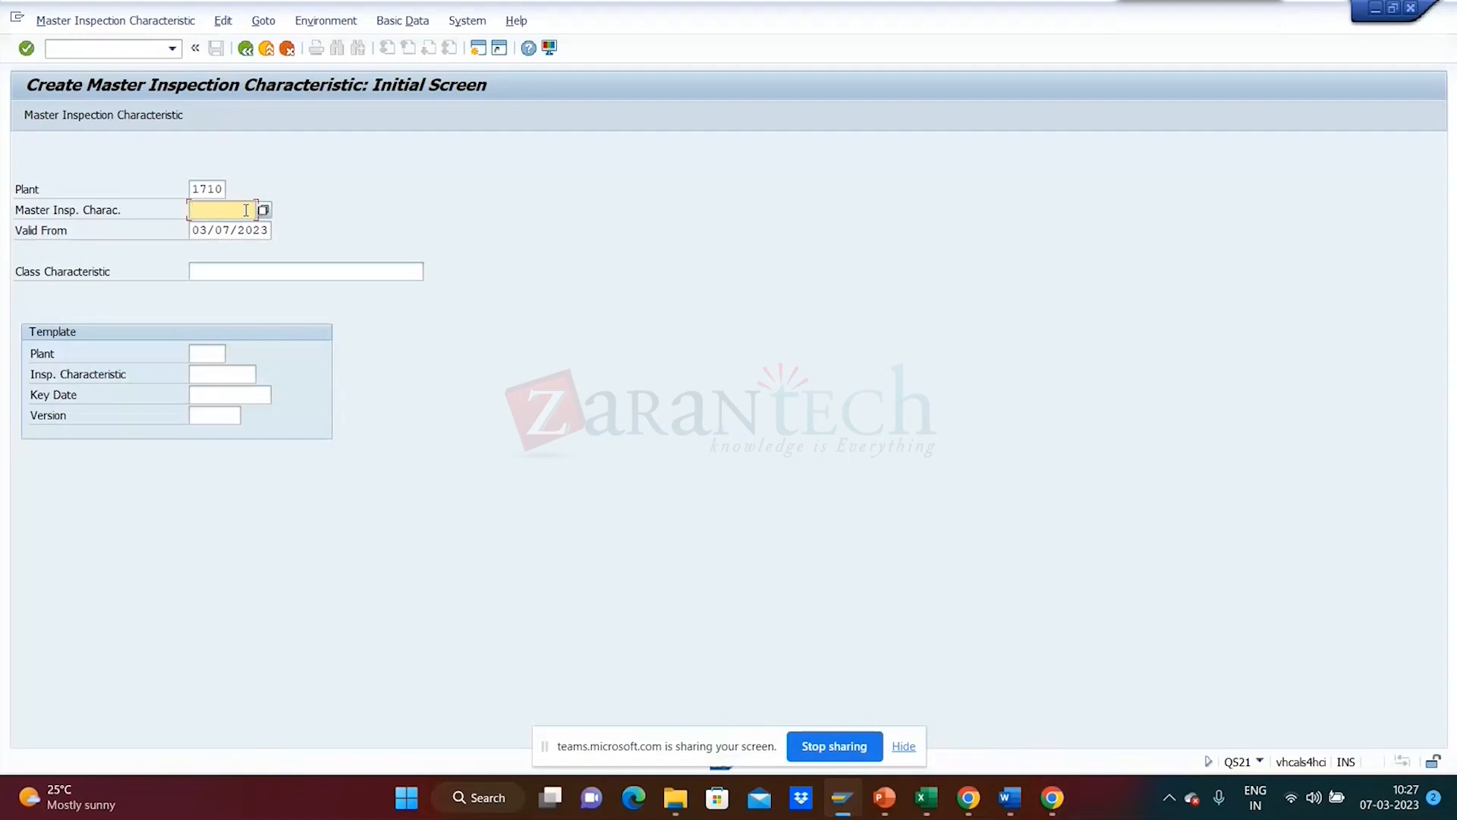
type("QM")
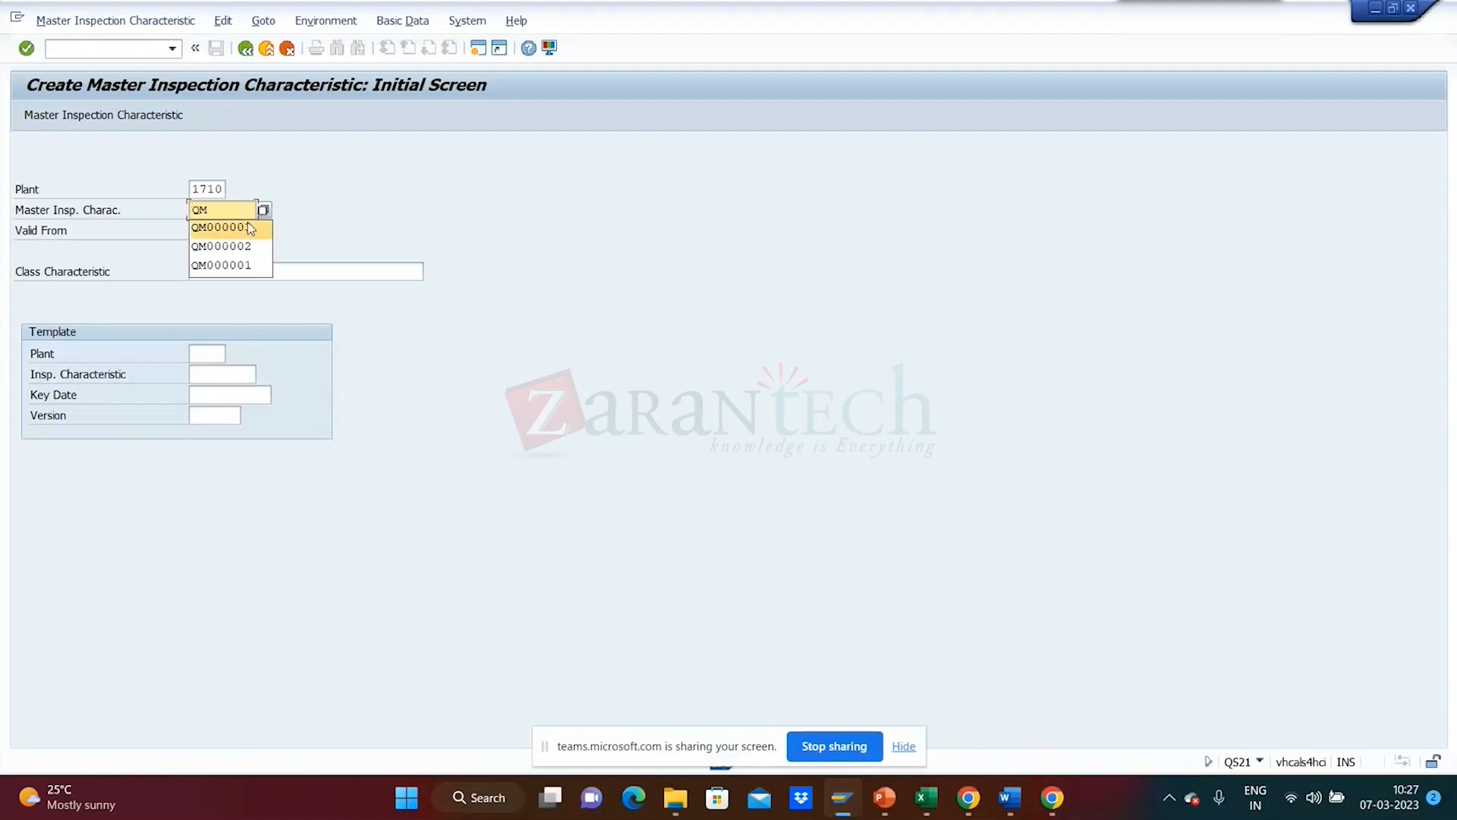
left_click(242, 213)
key("BackSpace")
key("BackSpace")
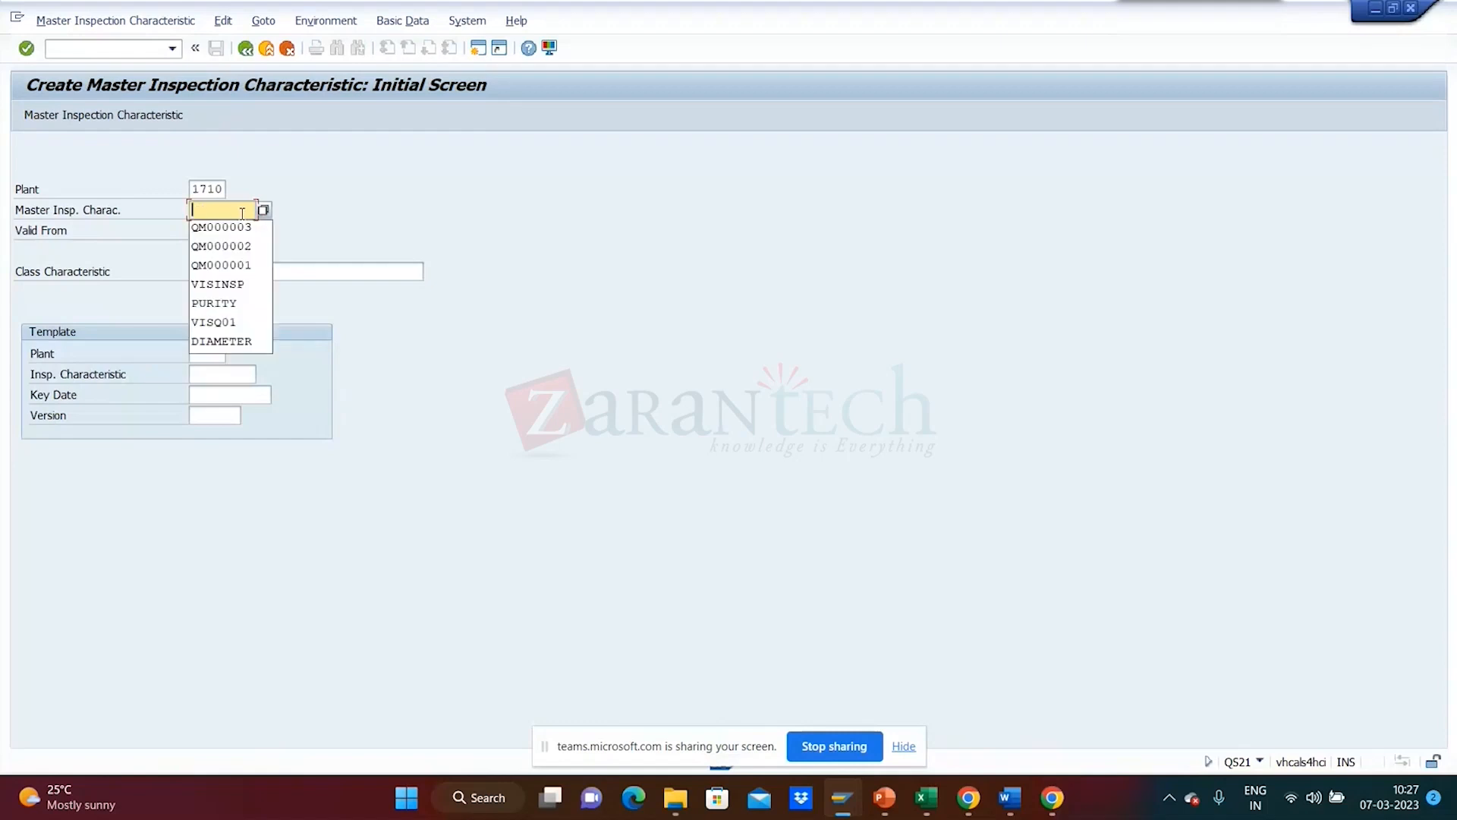
left_click(242, 214)
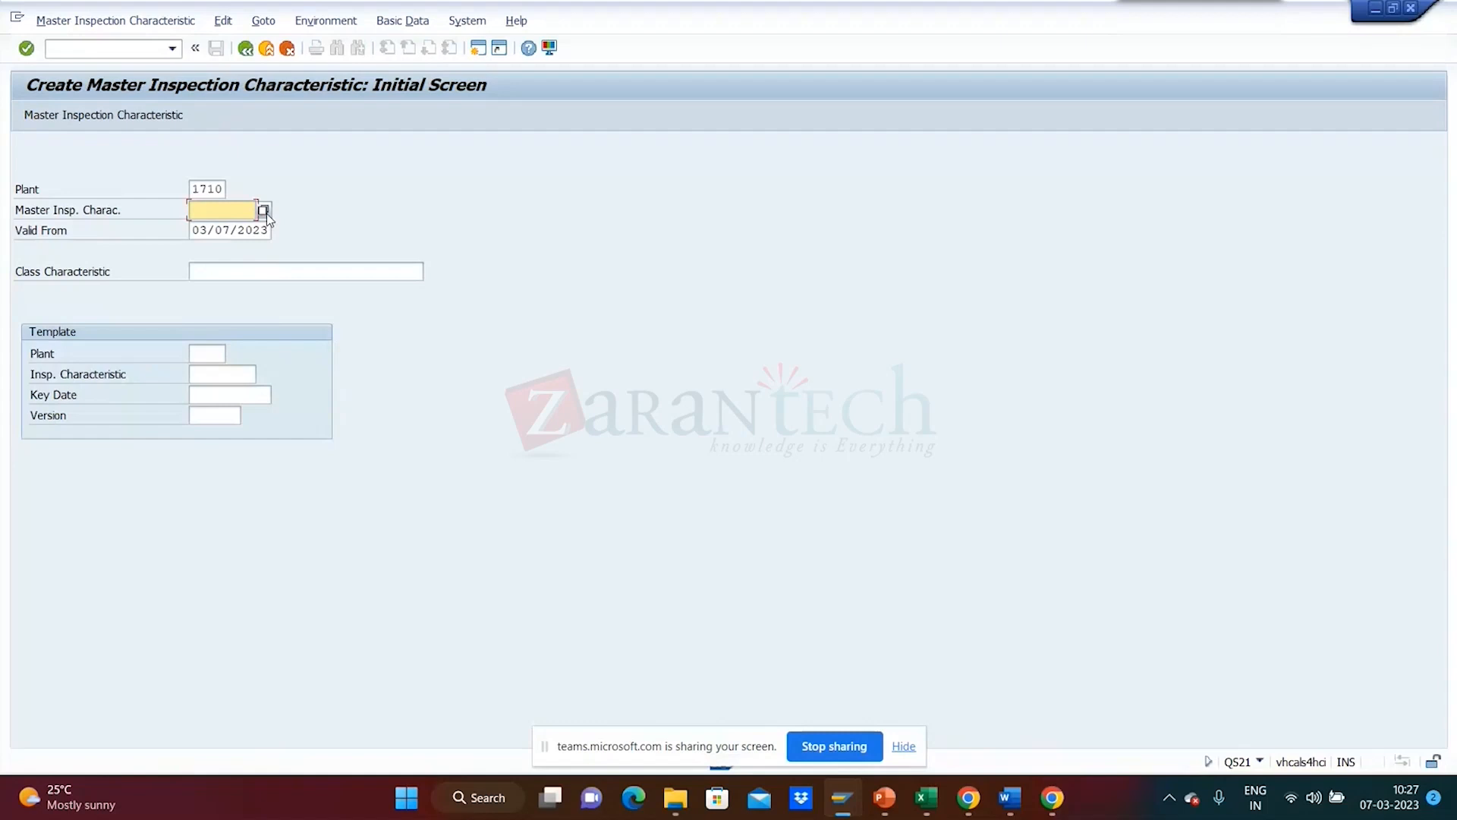
left_click(263, 211)
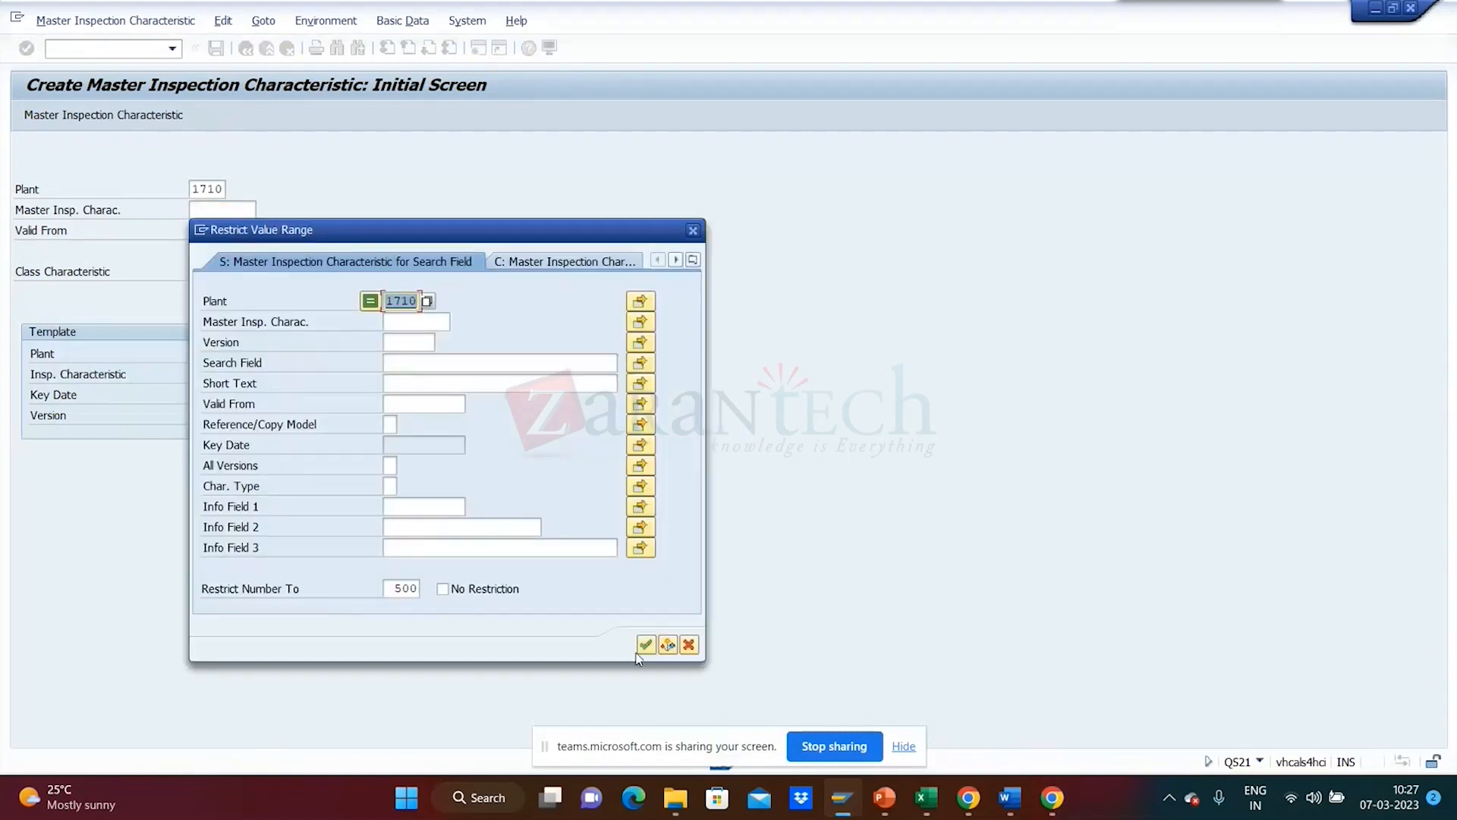
left_click(646, 646)
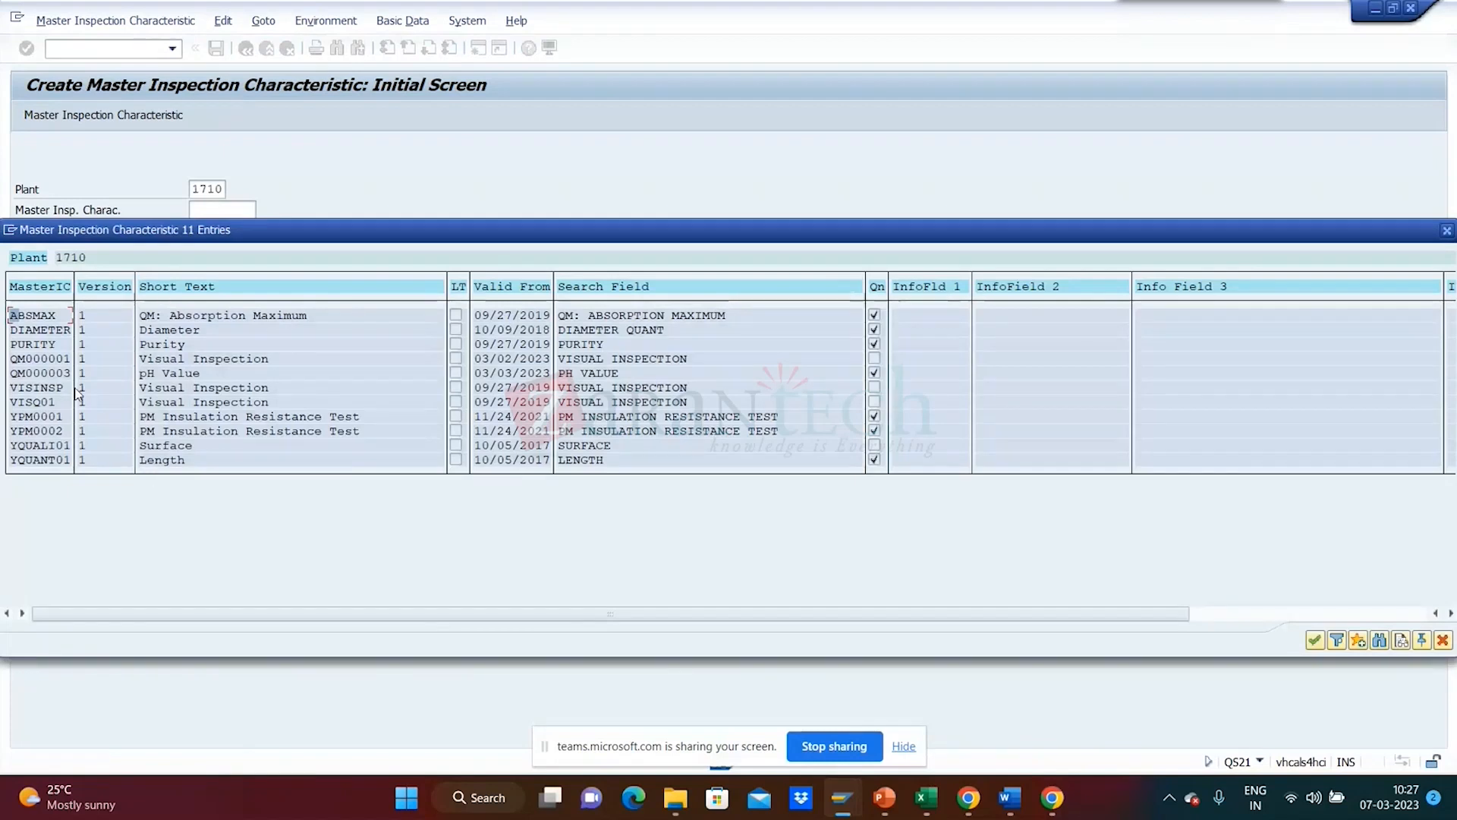
left_click(62, 373)
left_click(1443, 641)
- Enter QM000004 as the new characteristic number and proceed to its general data
type("Qm")
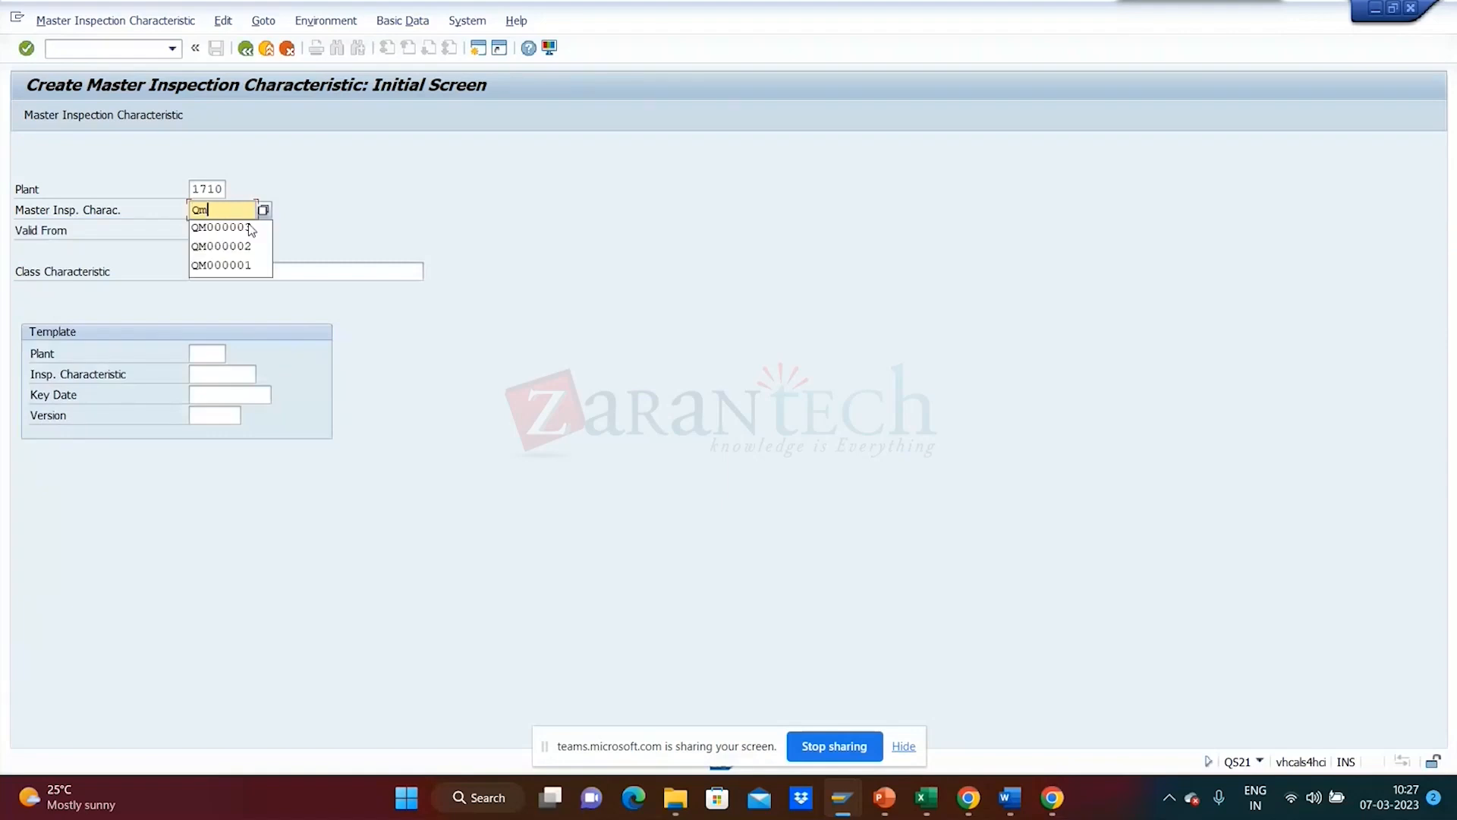
type("000000")
key("BackSpace")
key("BackSpace")
key("BackSpace")
key("BackSpace")
key("BackSpace")
key("BackSpace")
key("BackSpace")
type("M0")
left_click(251, 227)
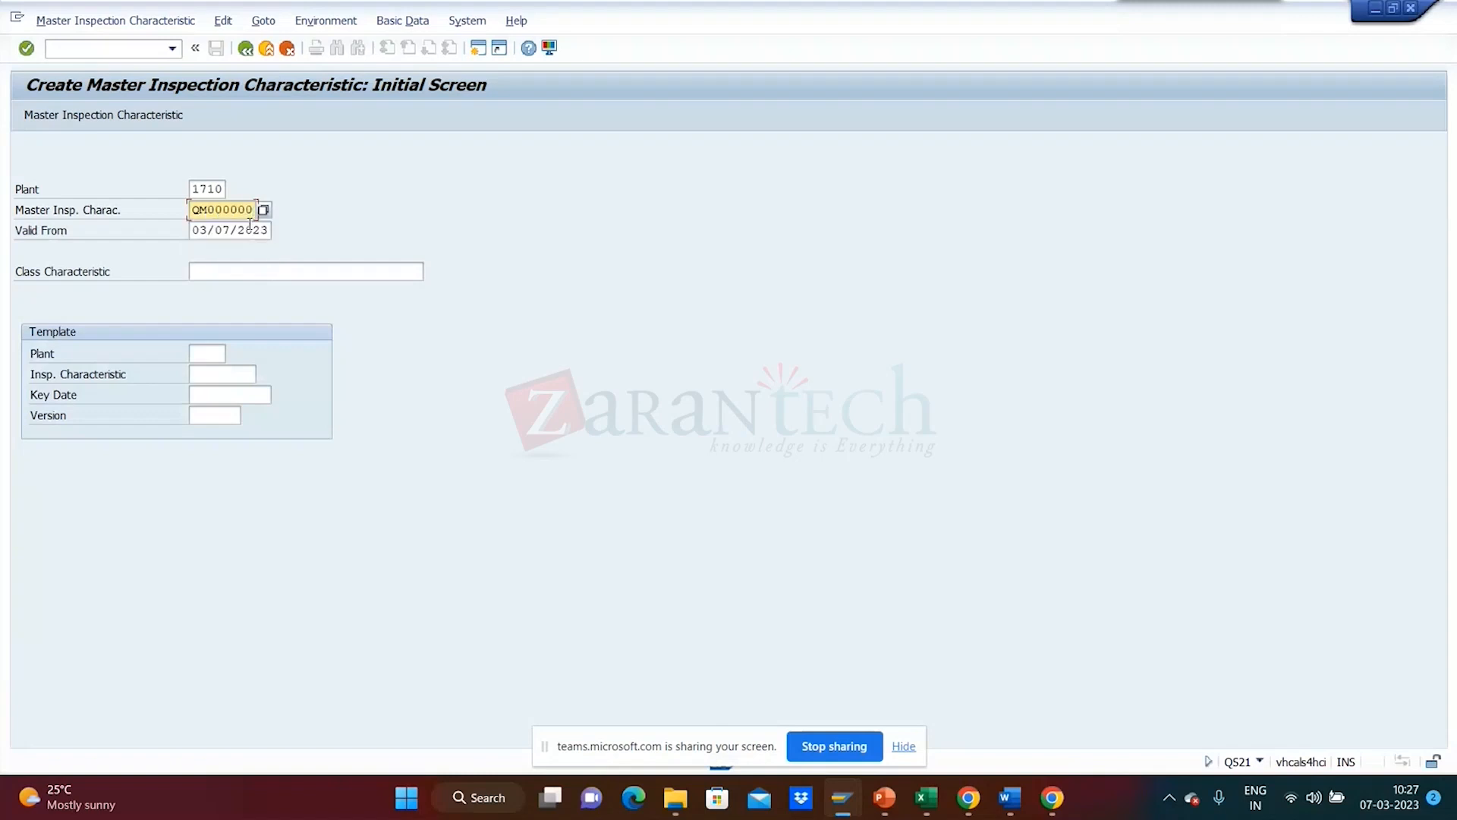
key("BackSpace")
type("4")
key("Return")
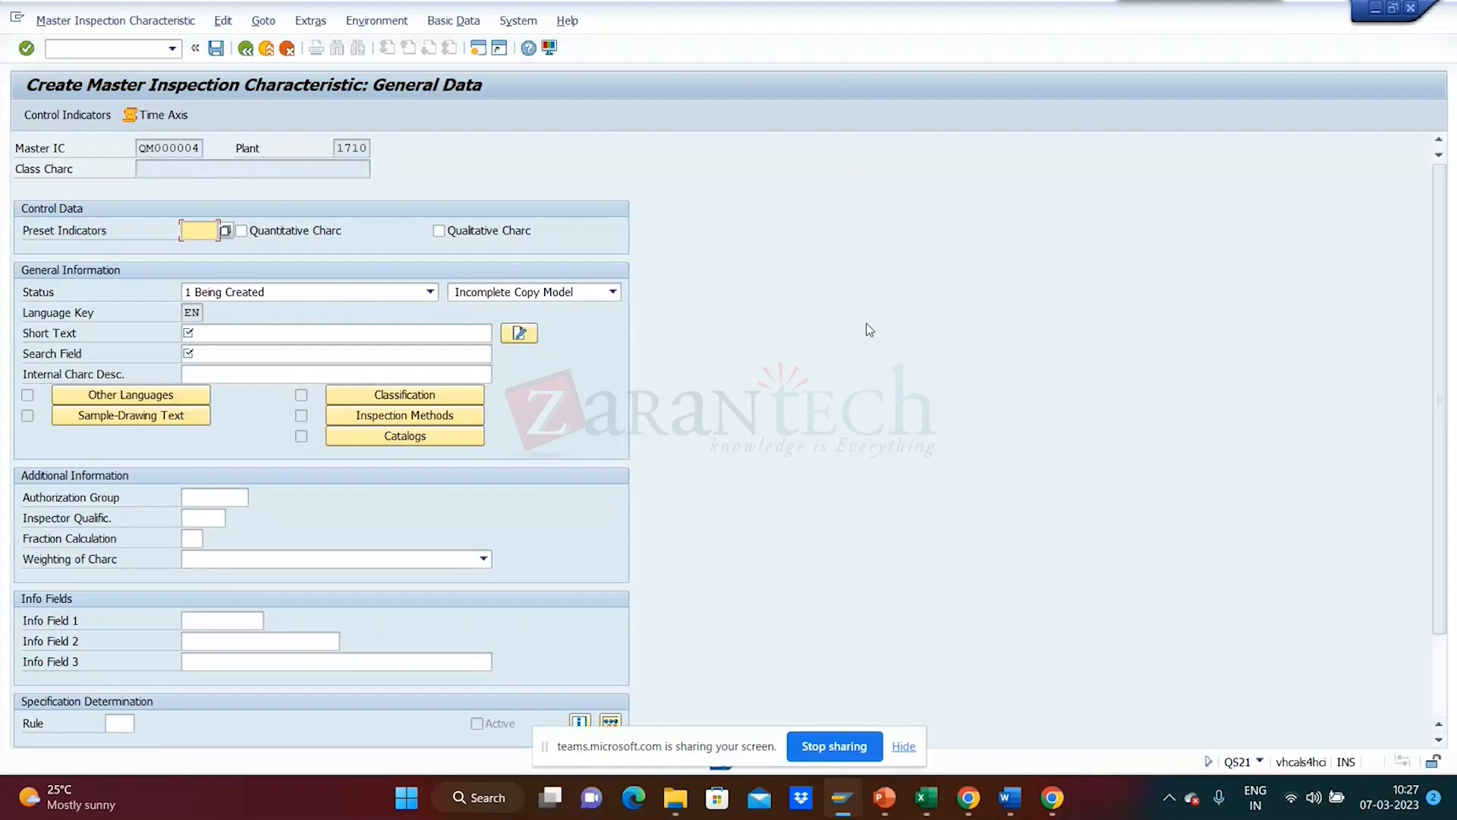
- Make QM000004 quantitative and 2 Released, with 'Length' as short text and search field
left_click(548, 170)
left_click(430, 293)
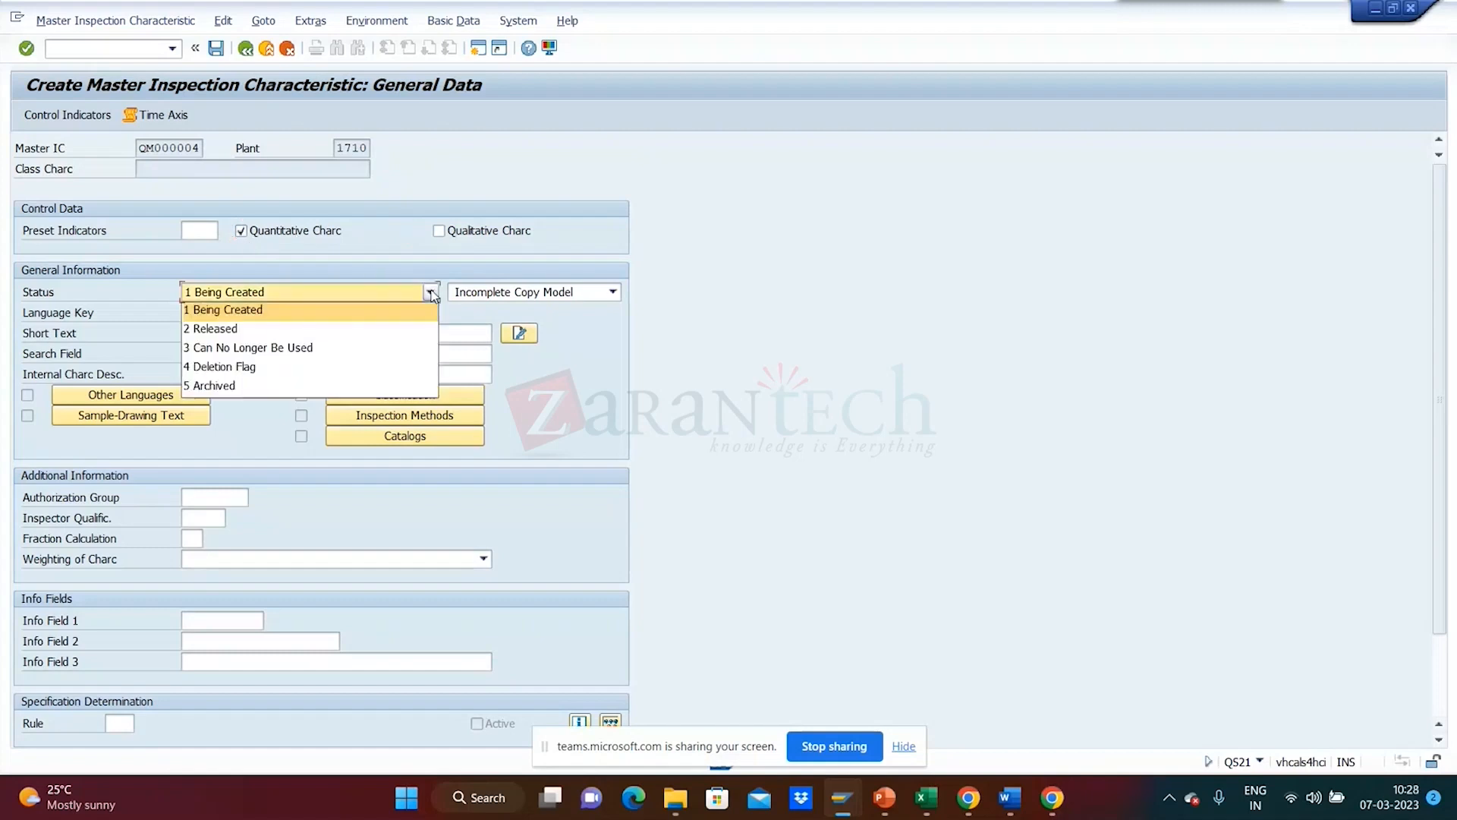
left_click(412, 329)
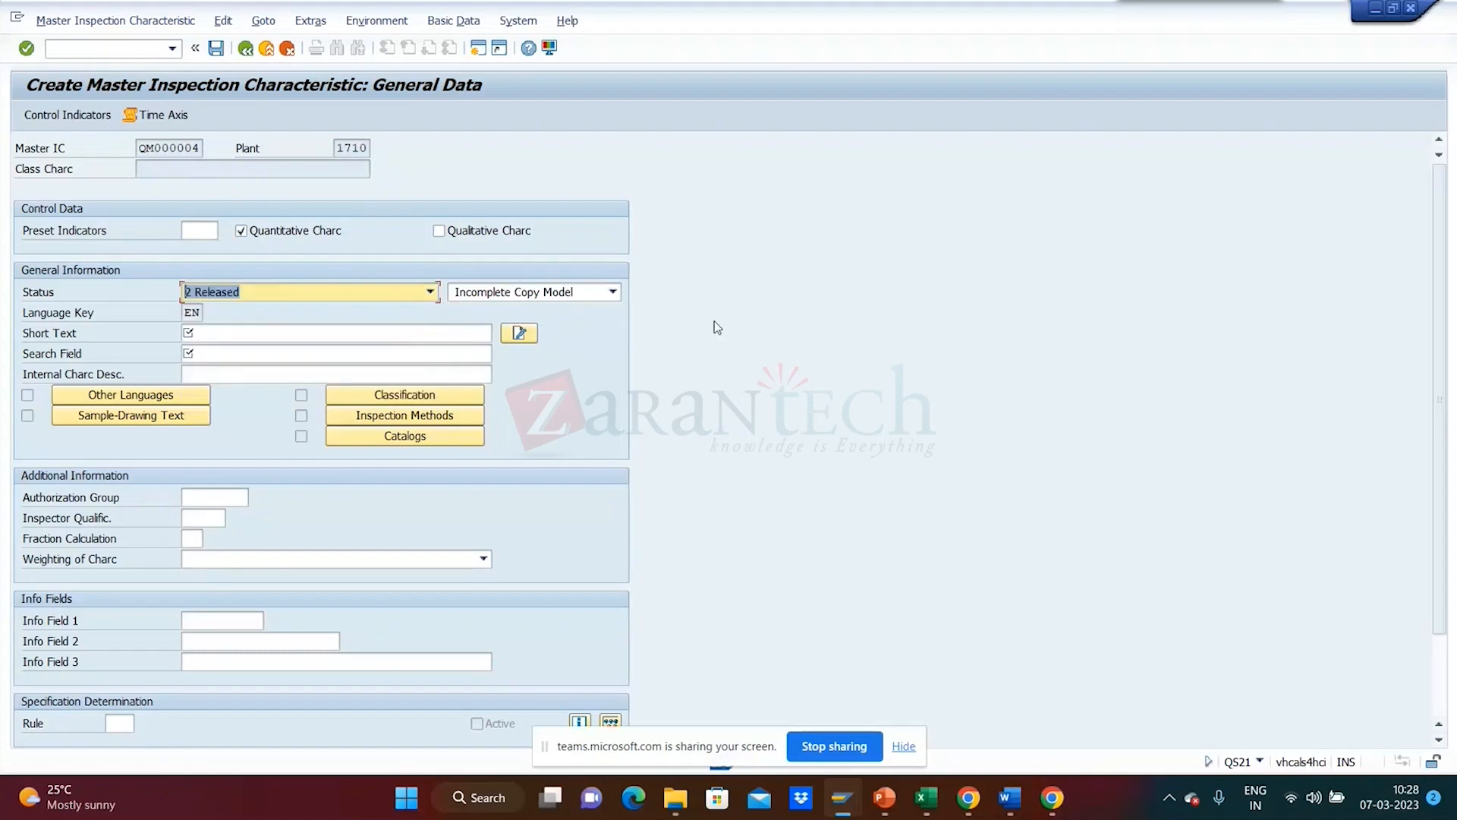
left_click(293, 333)
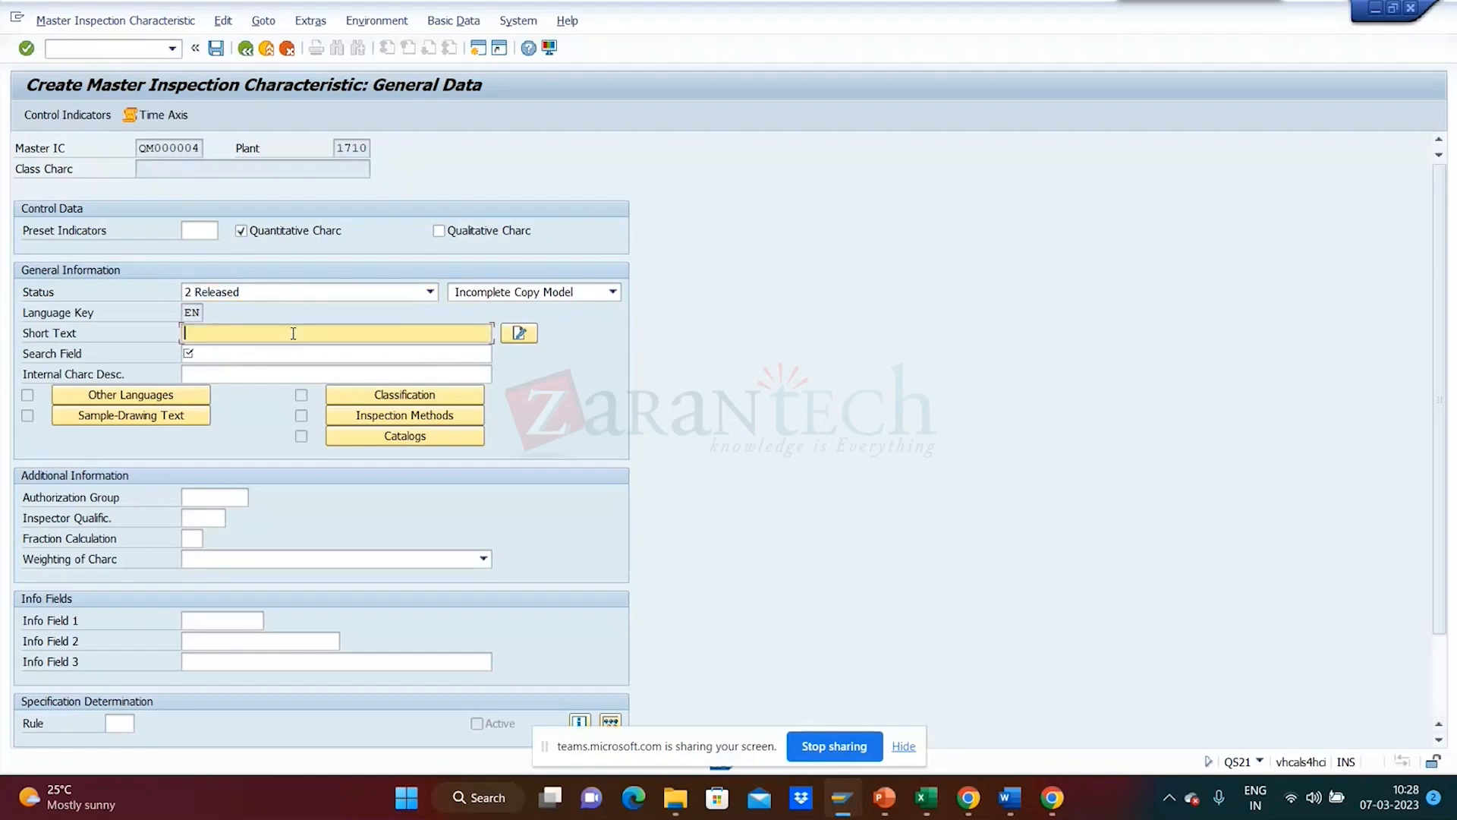
type("Length")
left_click(277, 352)
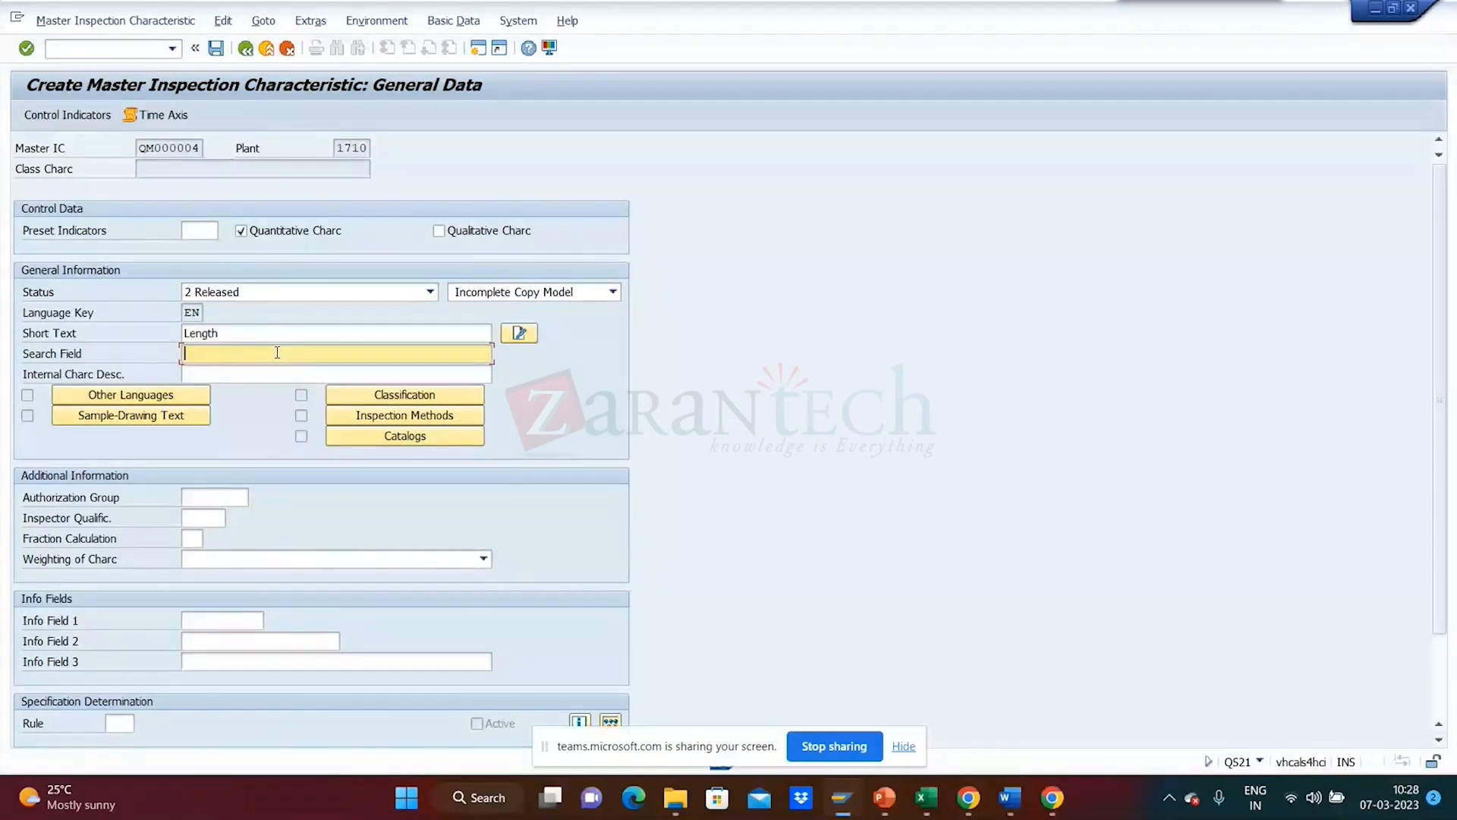
type("Length")
key("Return")
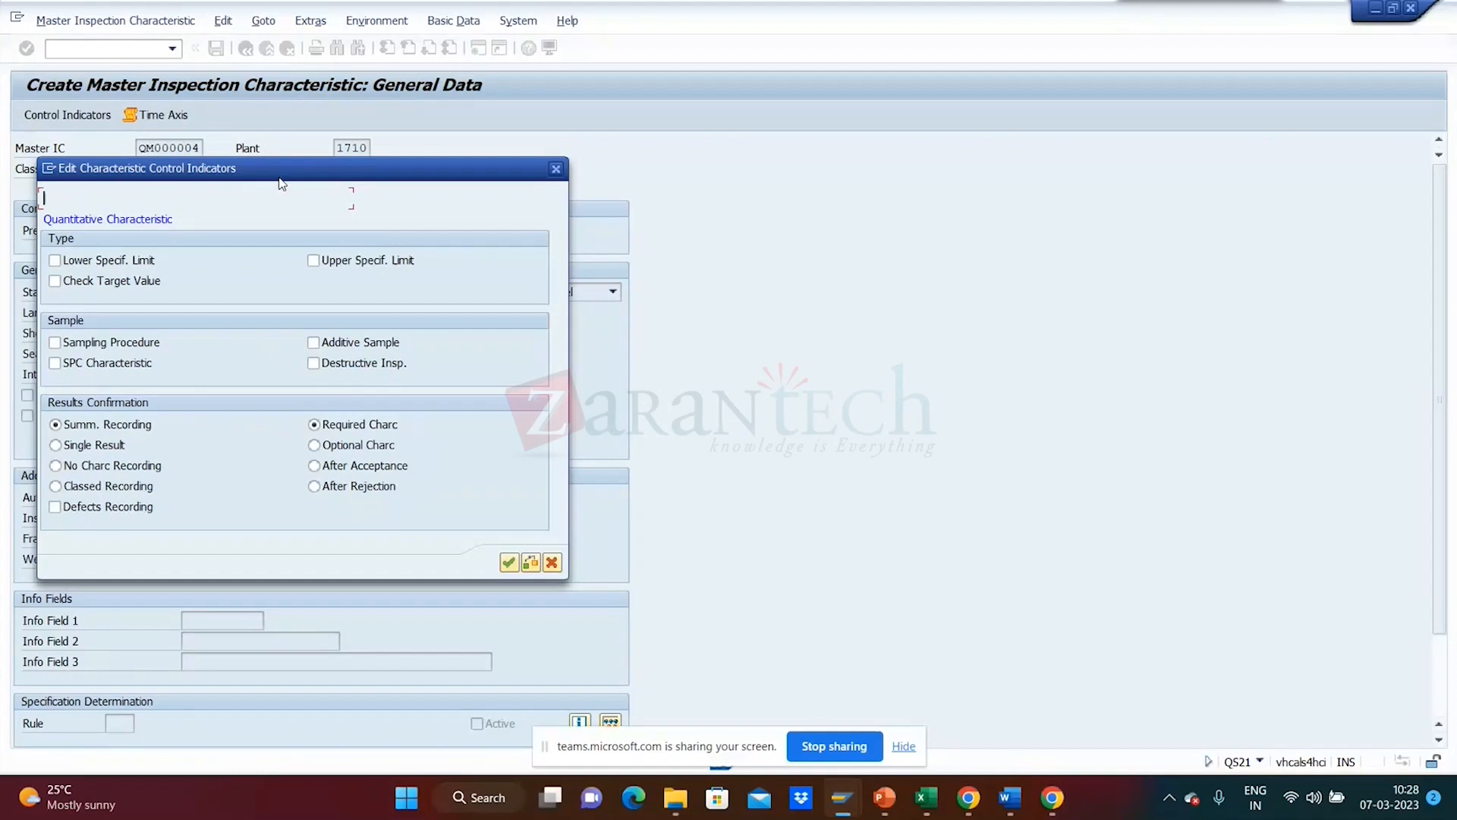
- Mark QM000004 quantitative and set indicators to upper limit and sampling procedure, without lower limit
left_click_drag(280, 183, 837, 186)
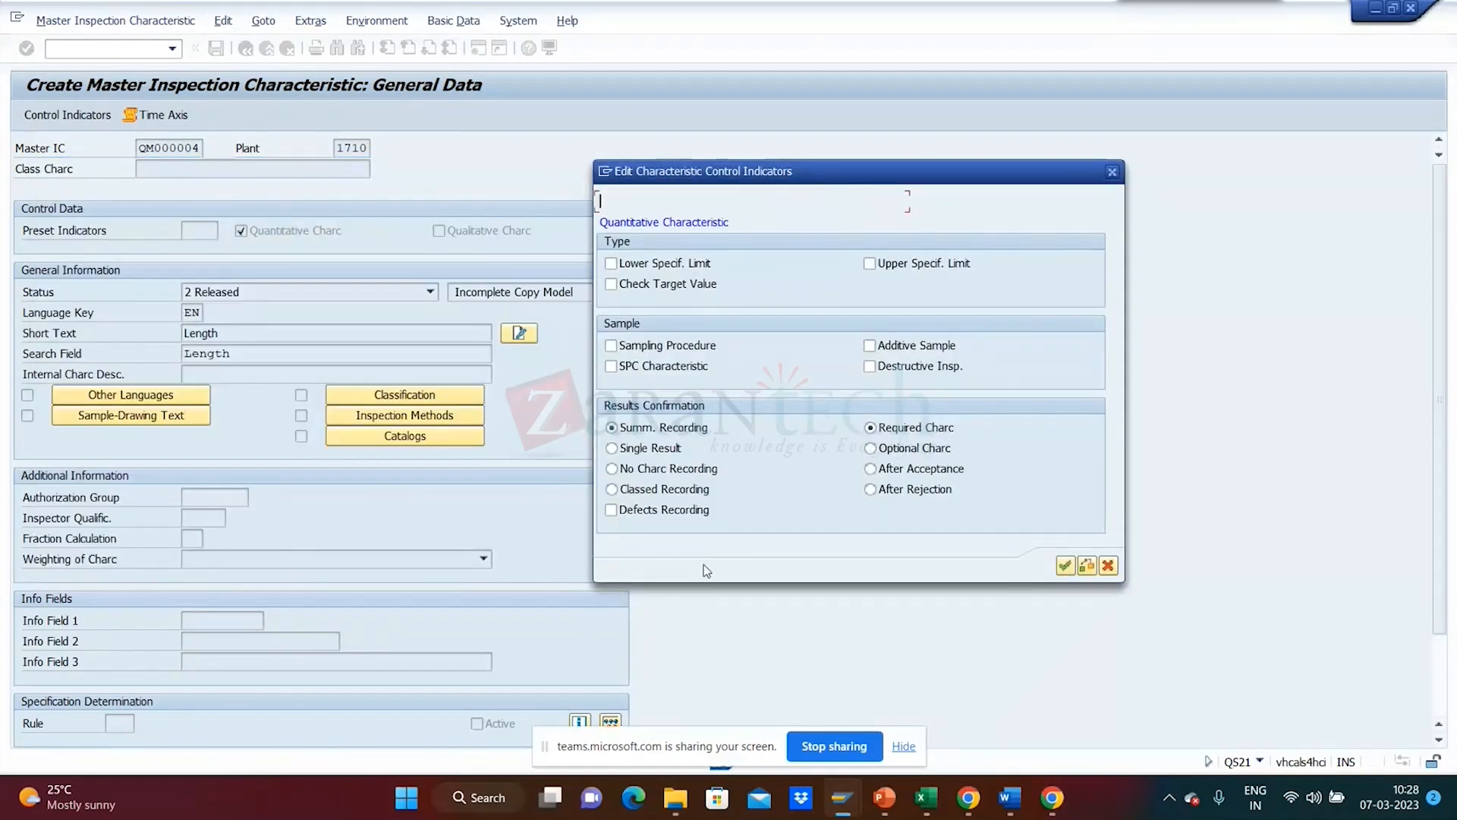
left_click(1108, 566)
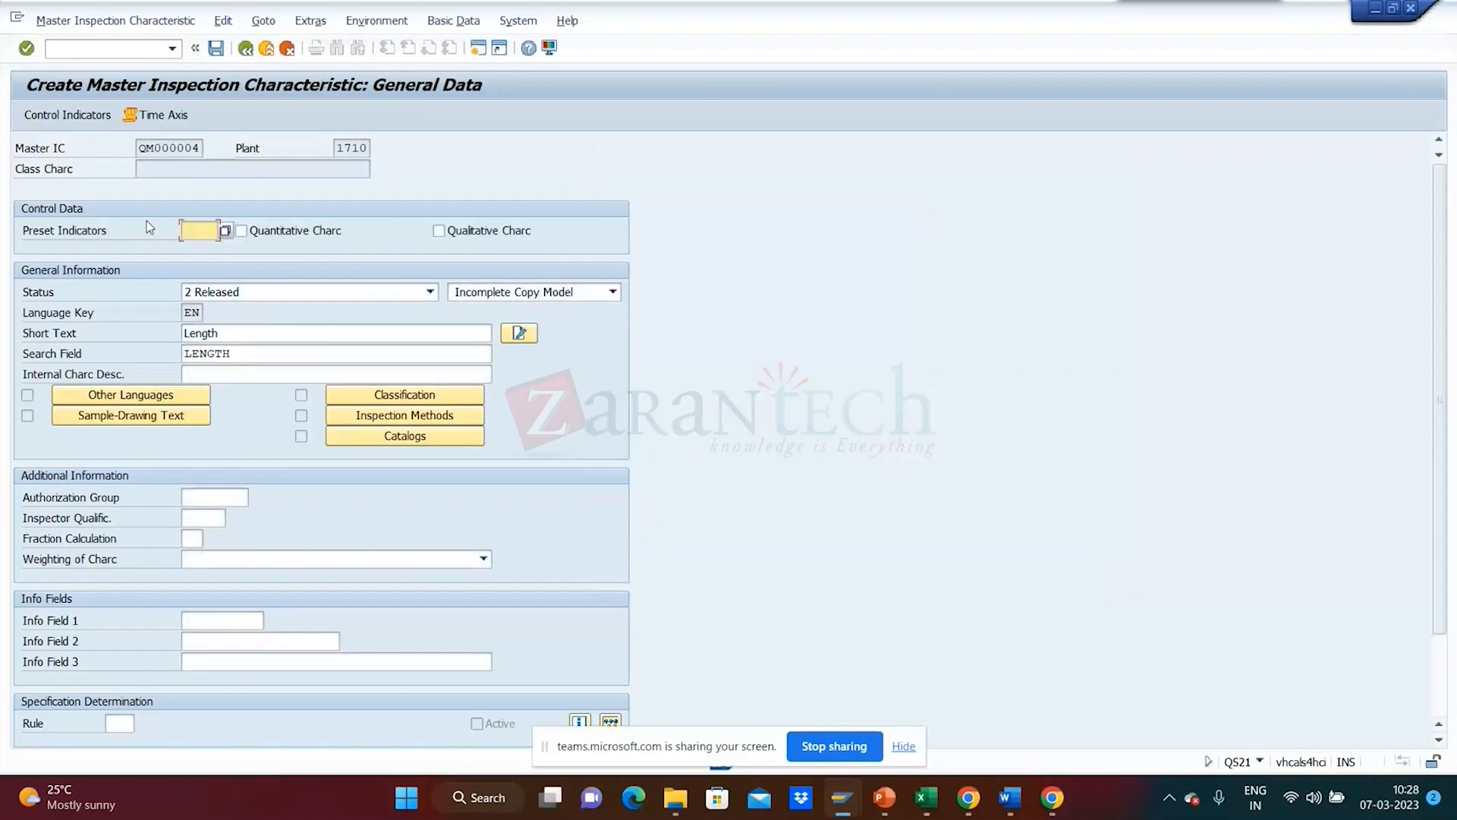
left_click(80, 121)
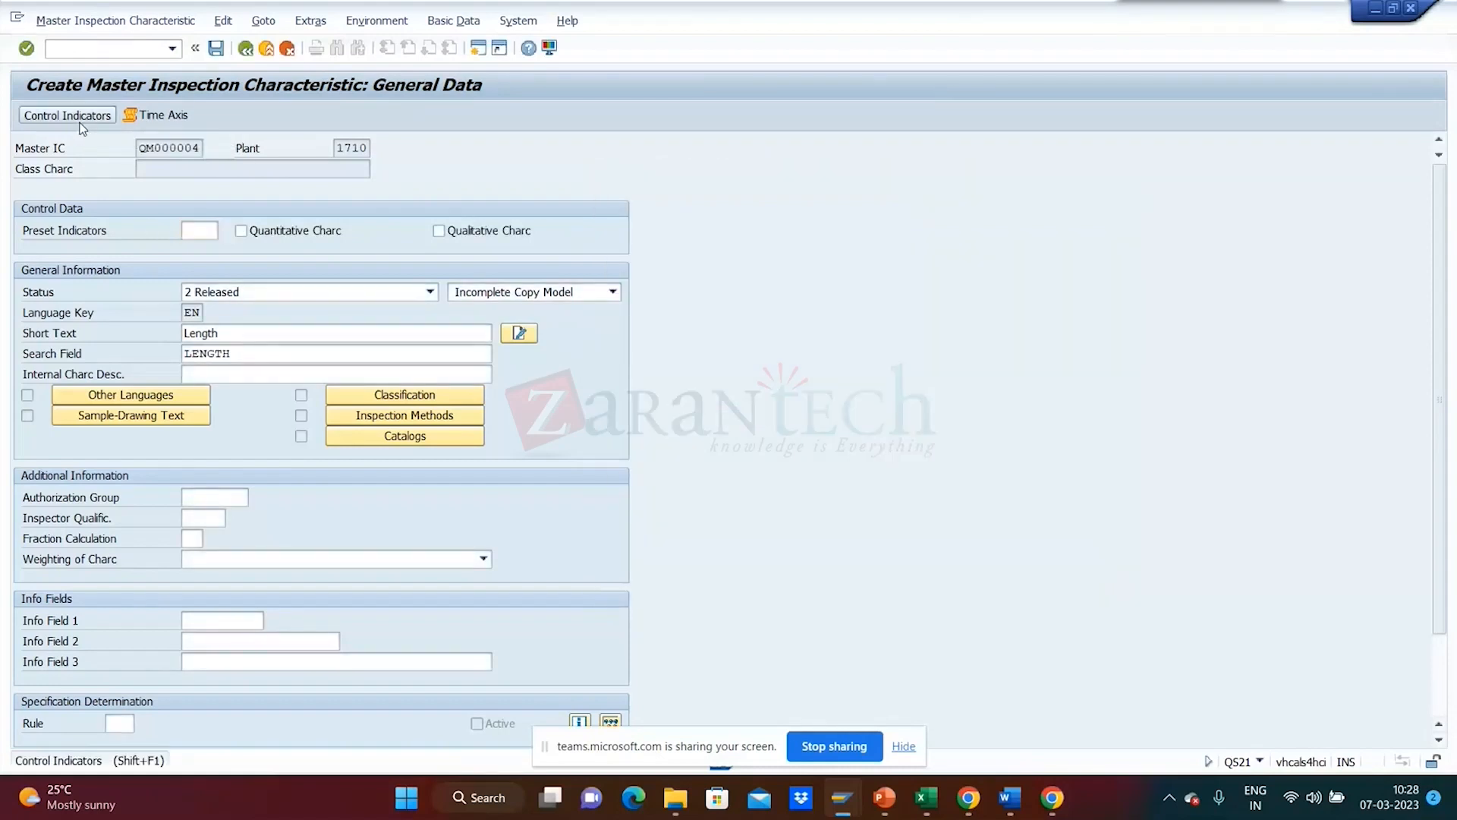
left_click(253, 232)
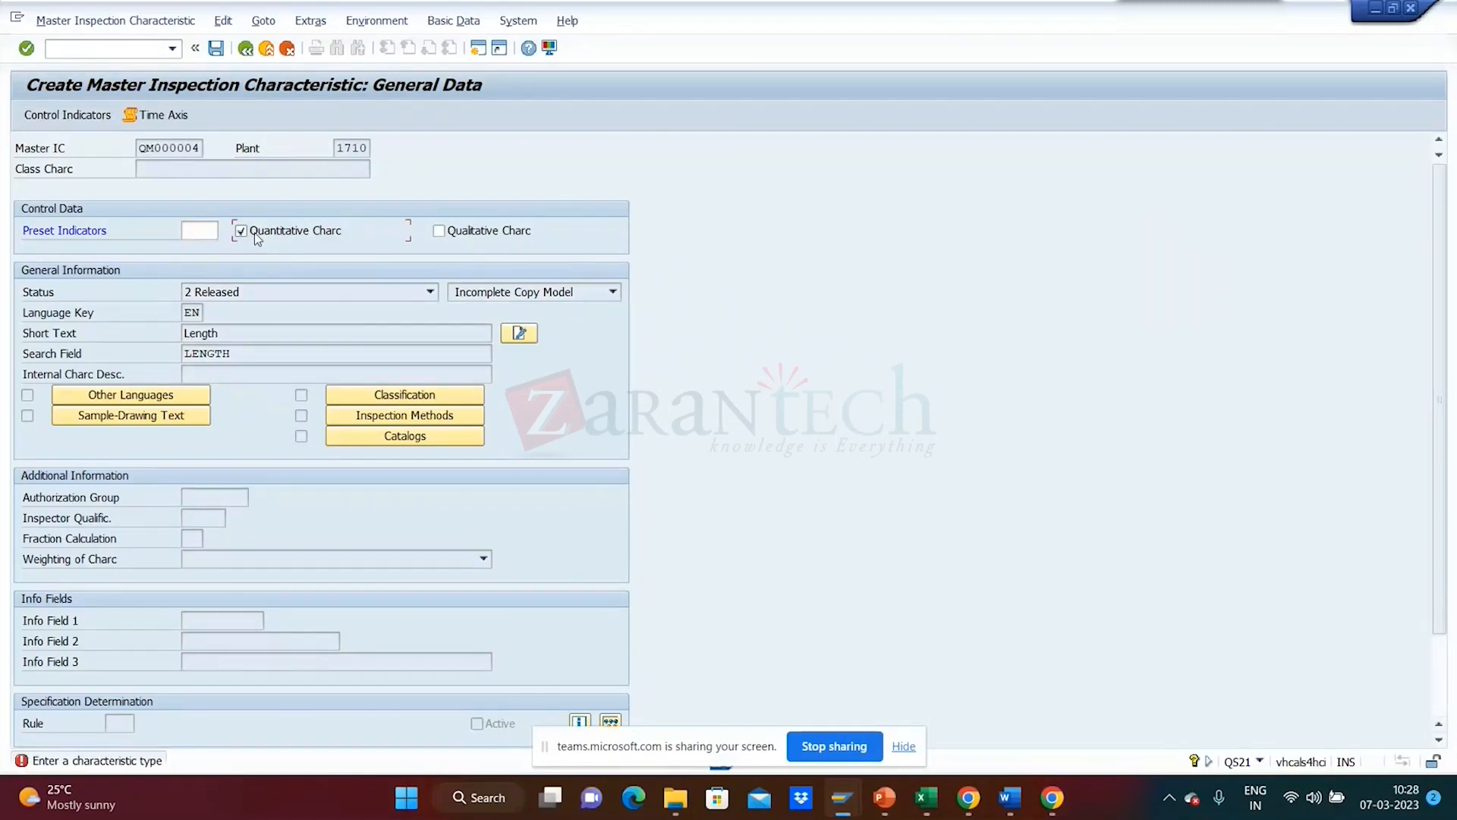
left_click(55, 117)
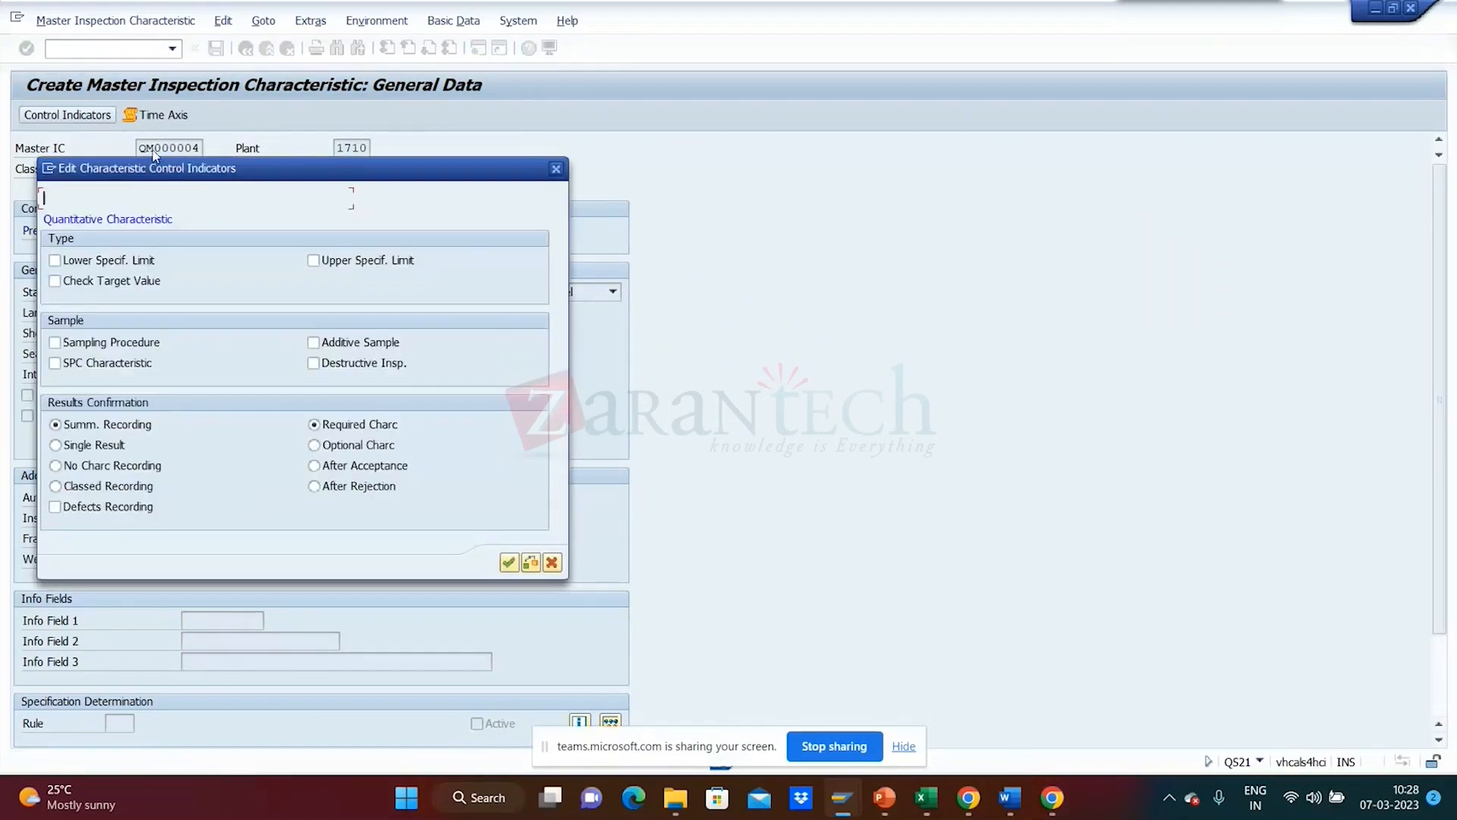
left_click_drag(275, 174, 912, 146)
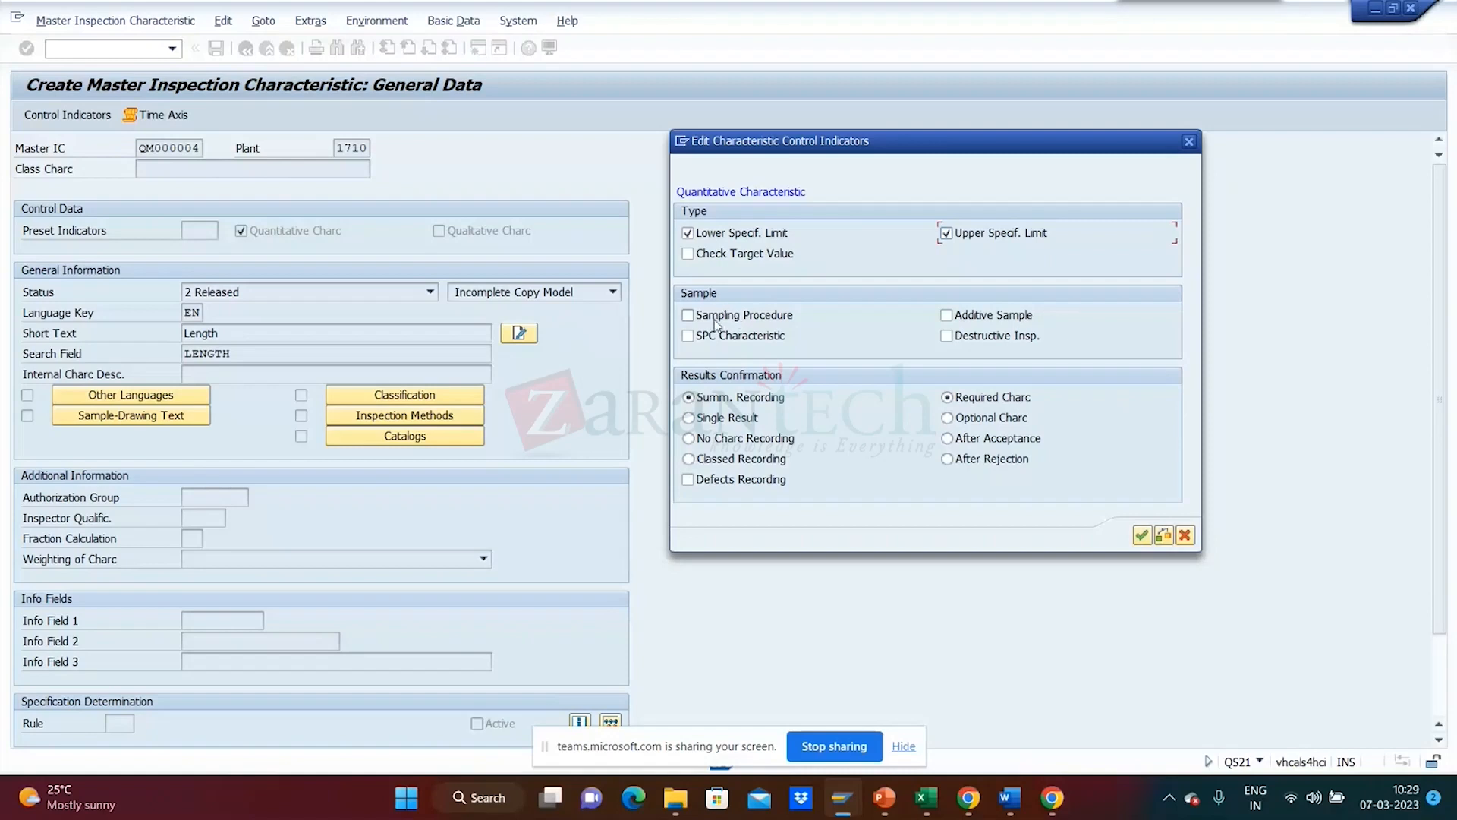
left_click(743, 237)
left_click(1143, 540)
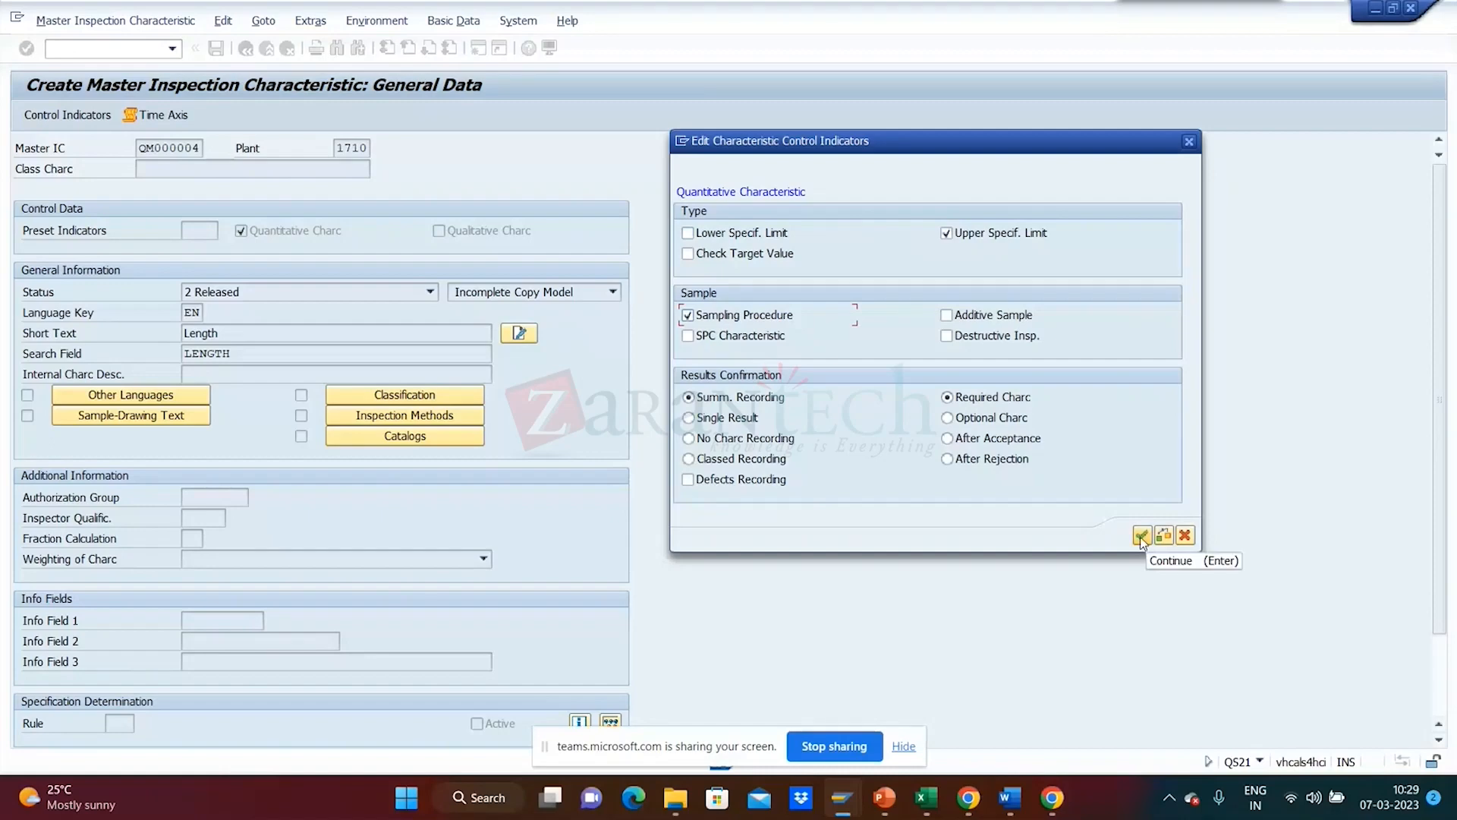
- Accept both control indicator pages and save characteristic QM000004
left_click(1140, 536)
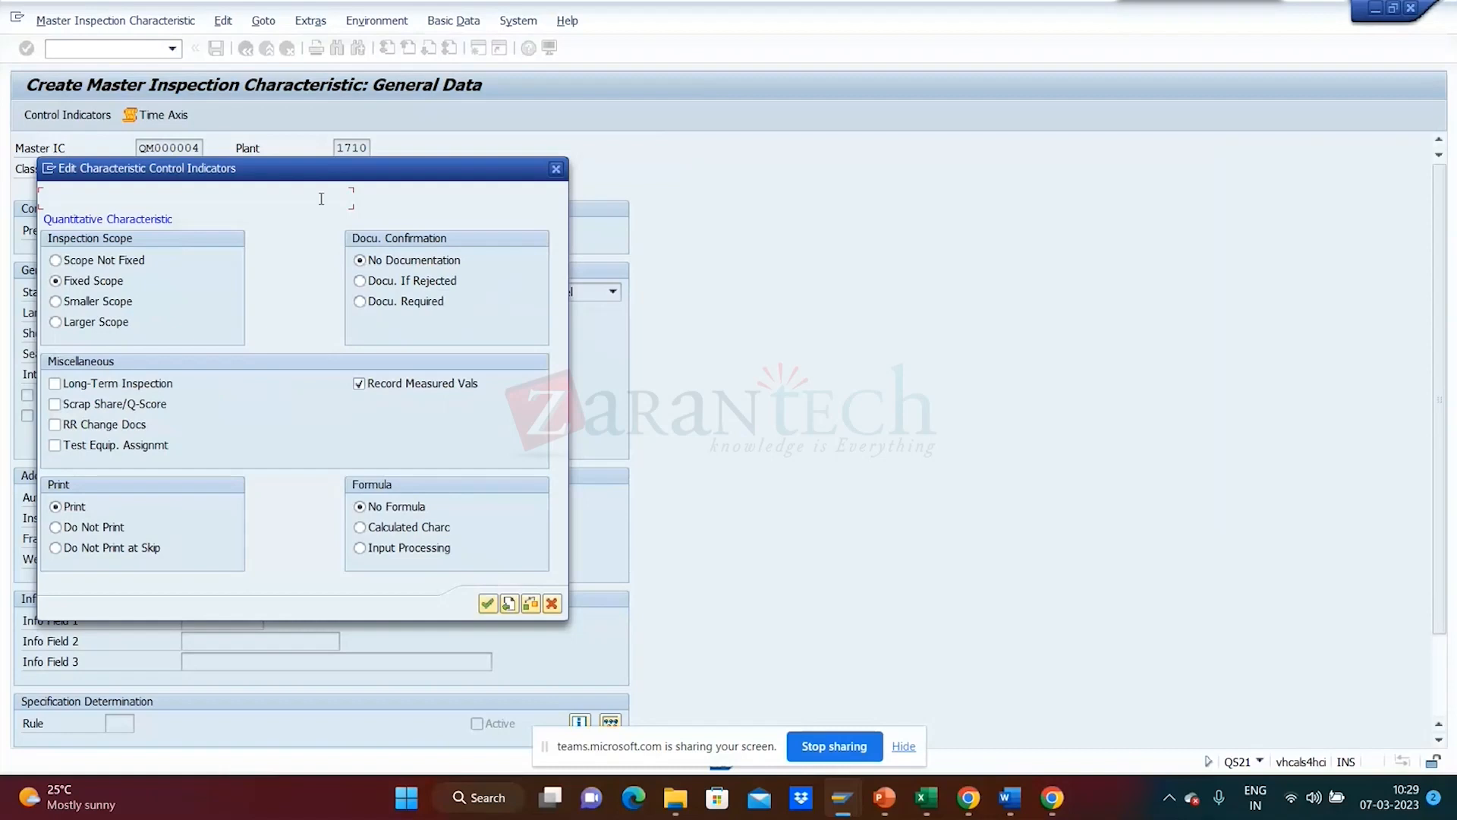
left_click(490, 605)
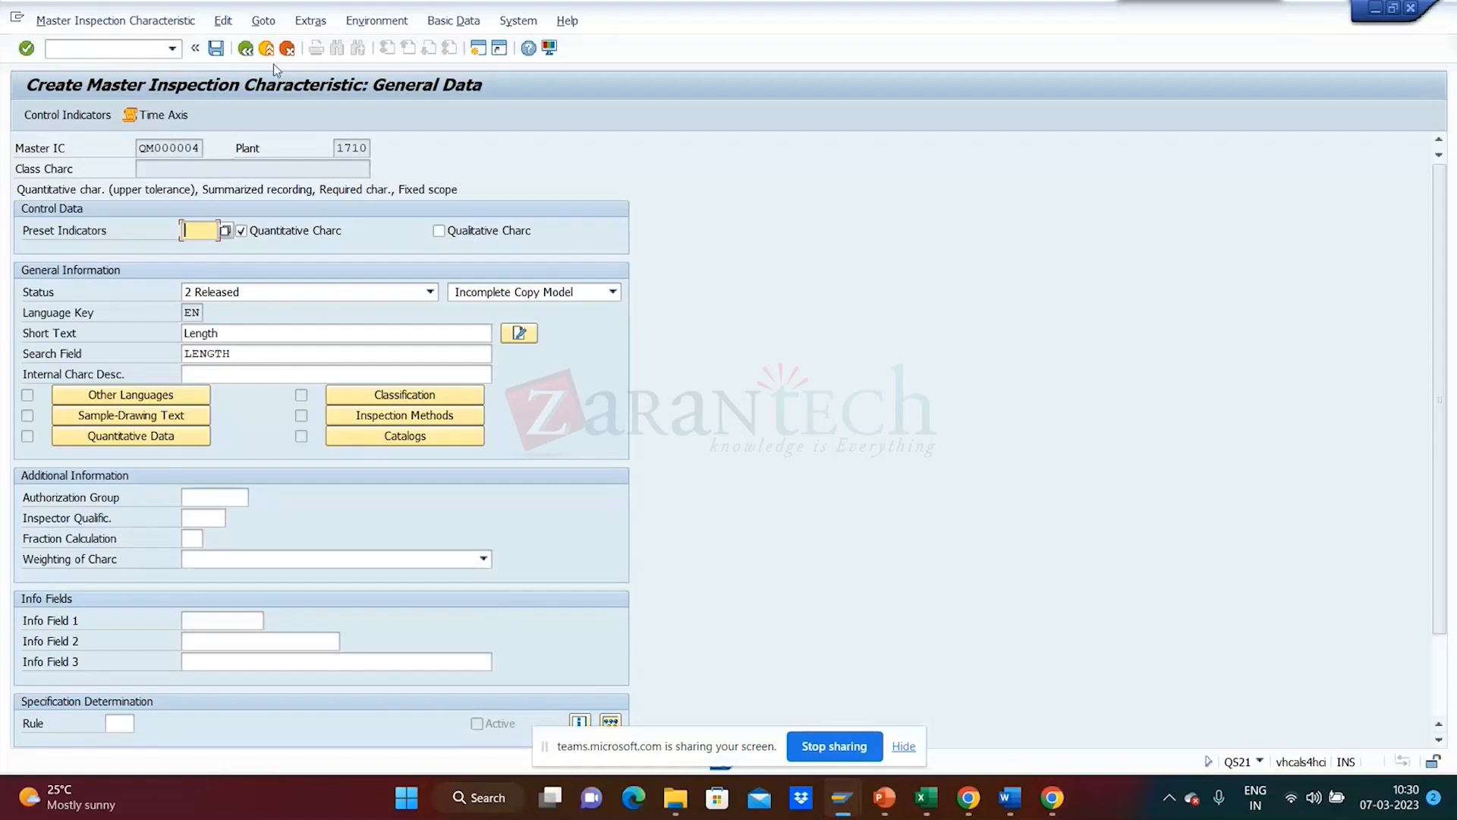
left_click(218, 48)
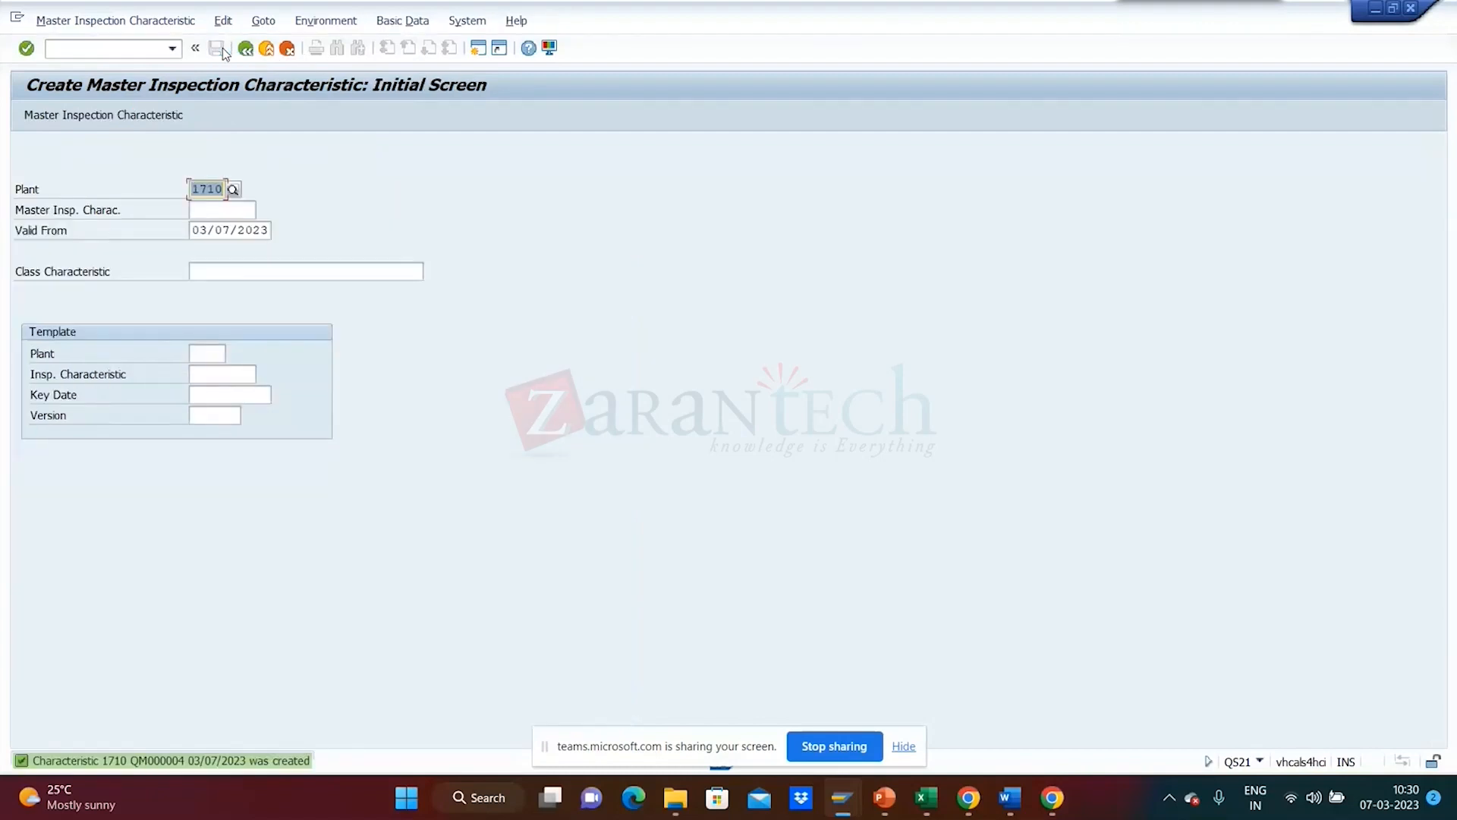
- Recall QM000004 from the field history, change it to QM000005, and confirm
left_click(215, 214)
left_click(215, 217)
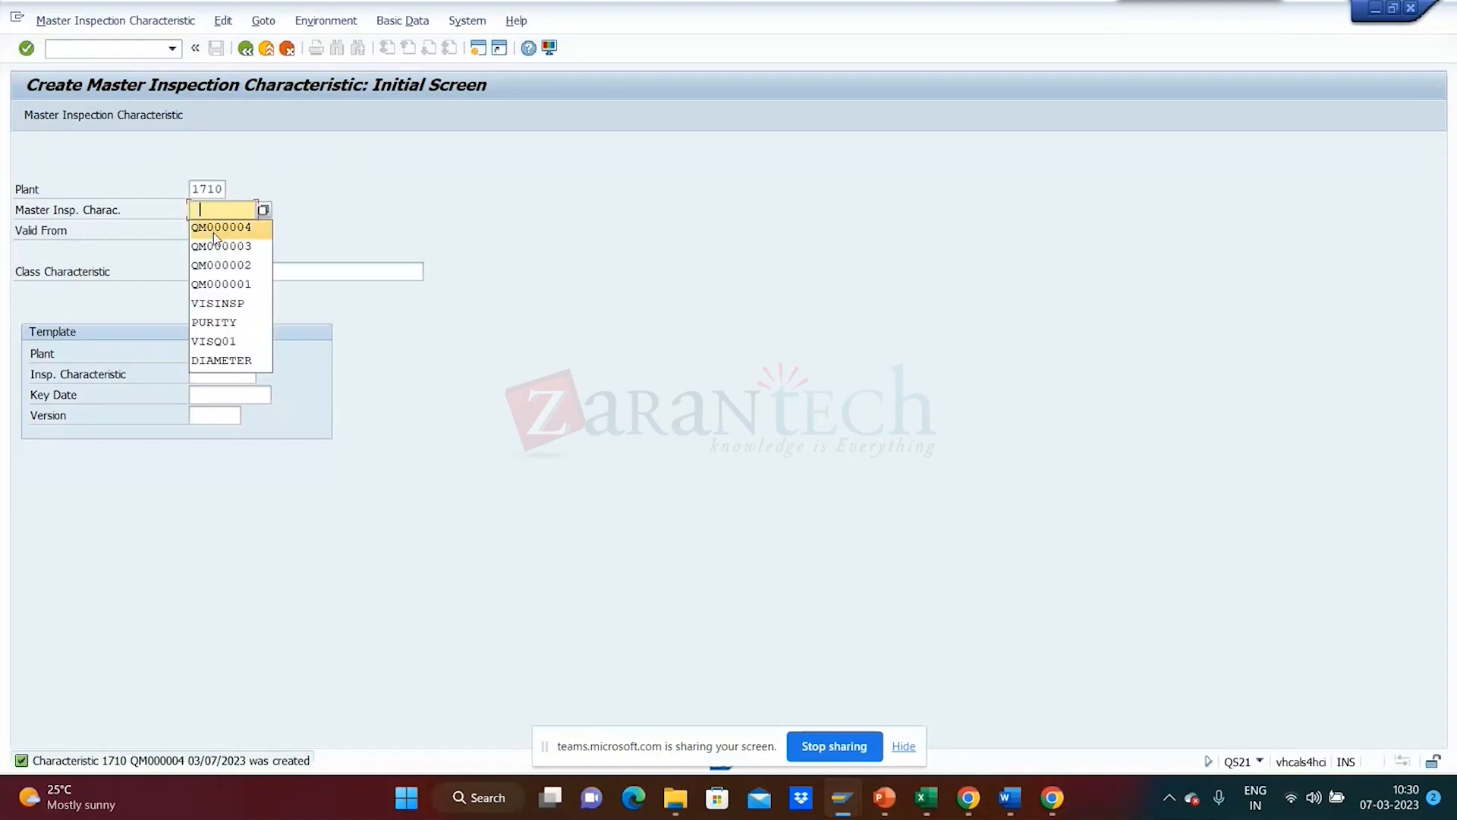
left_click(215, 236)
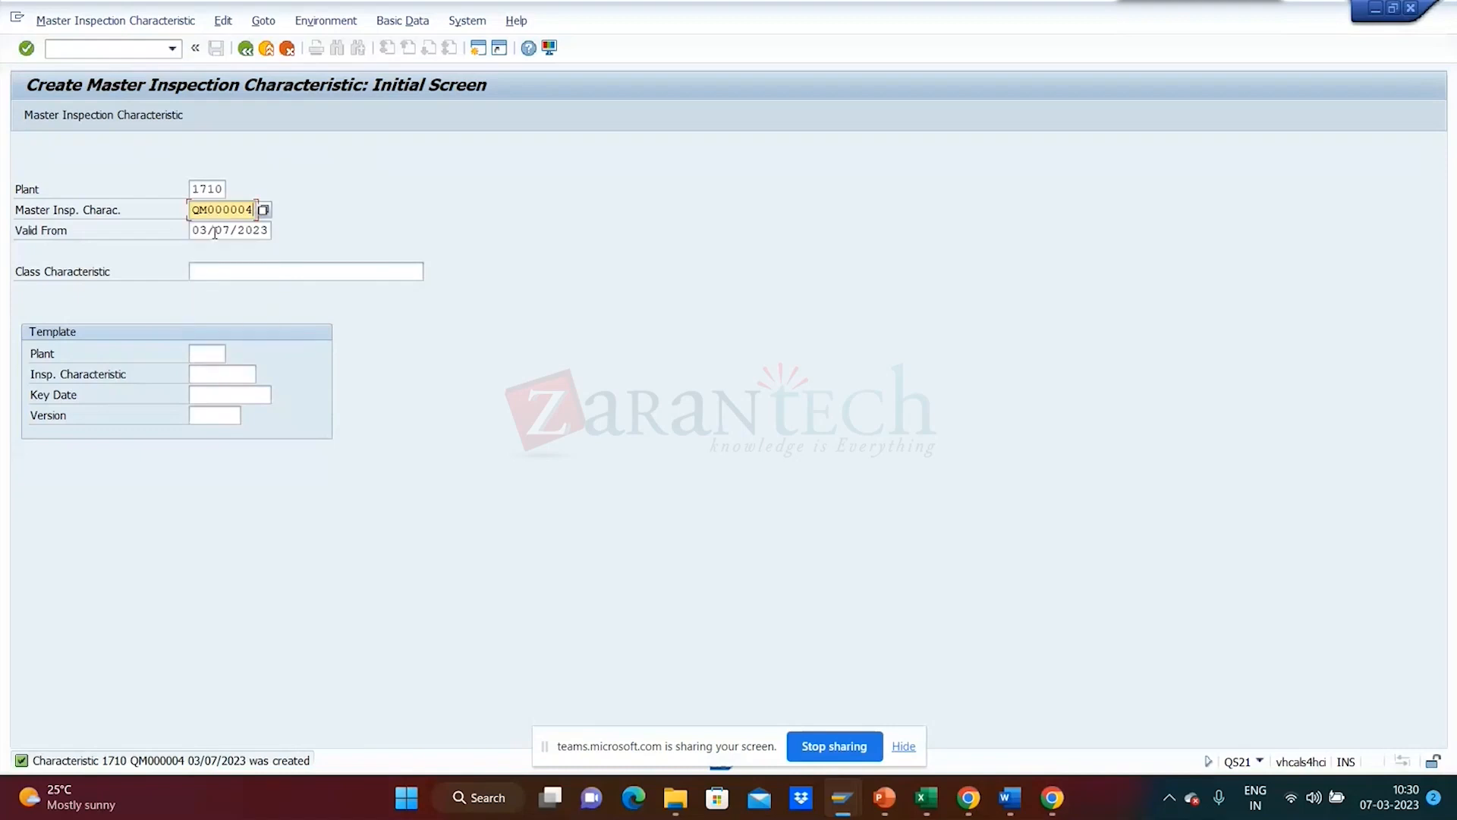
key("BackSpace")
type("5")
key("Return")
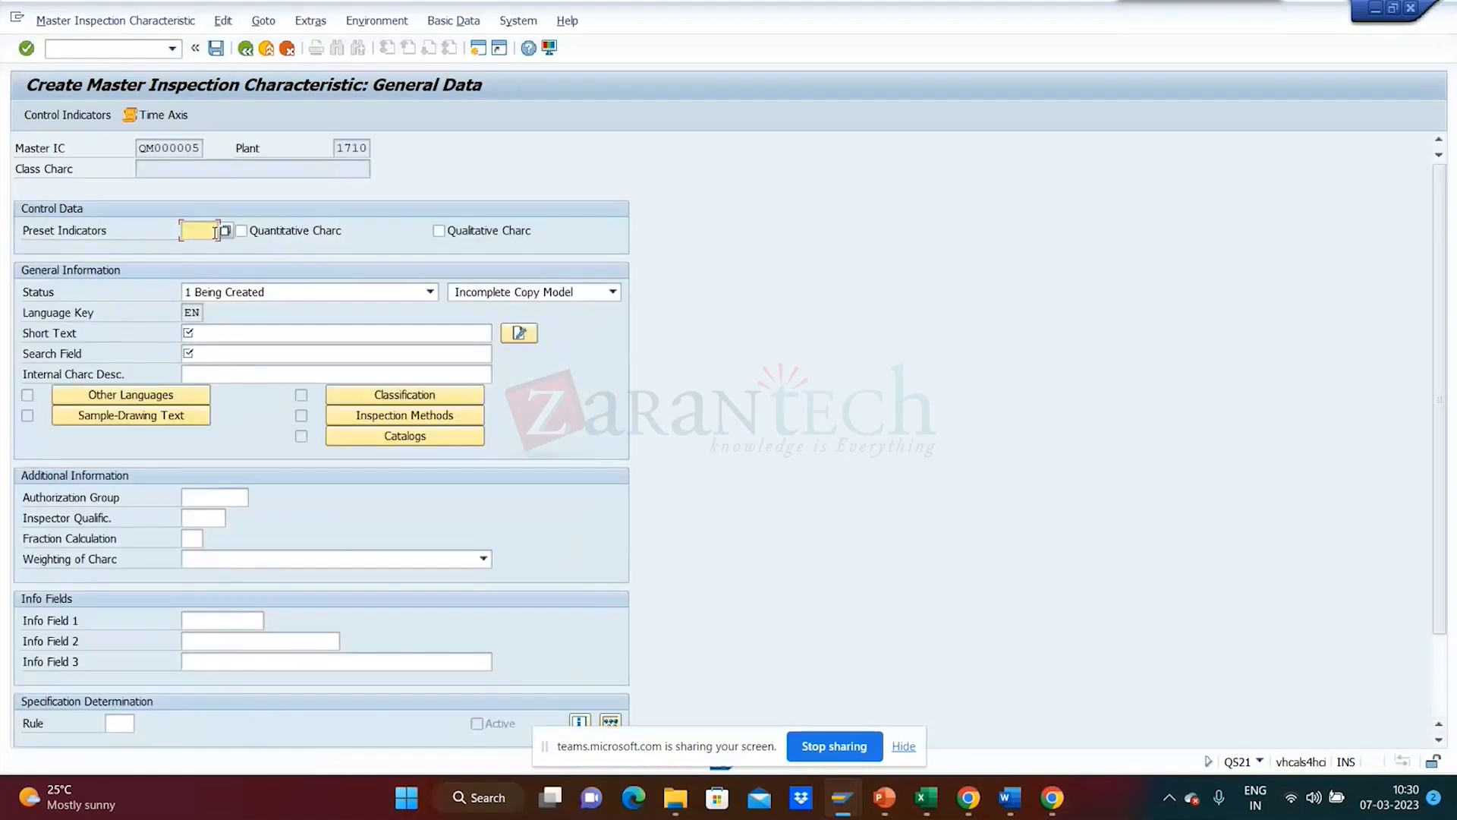
- Mark QM000005 quantitative, status 2 Released, copy model 1 Complete Copy Model
left_click(259, 236)
left_click(270, 293)
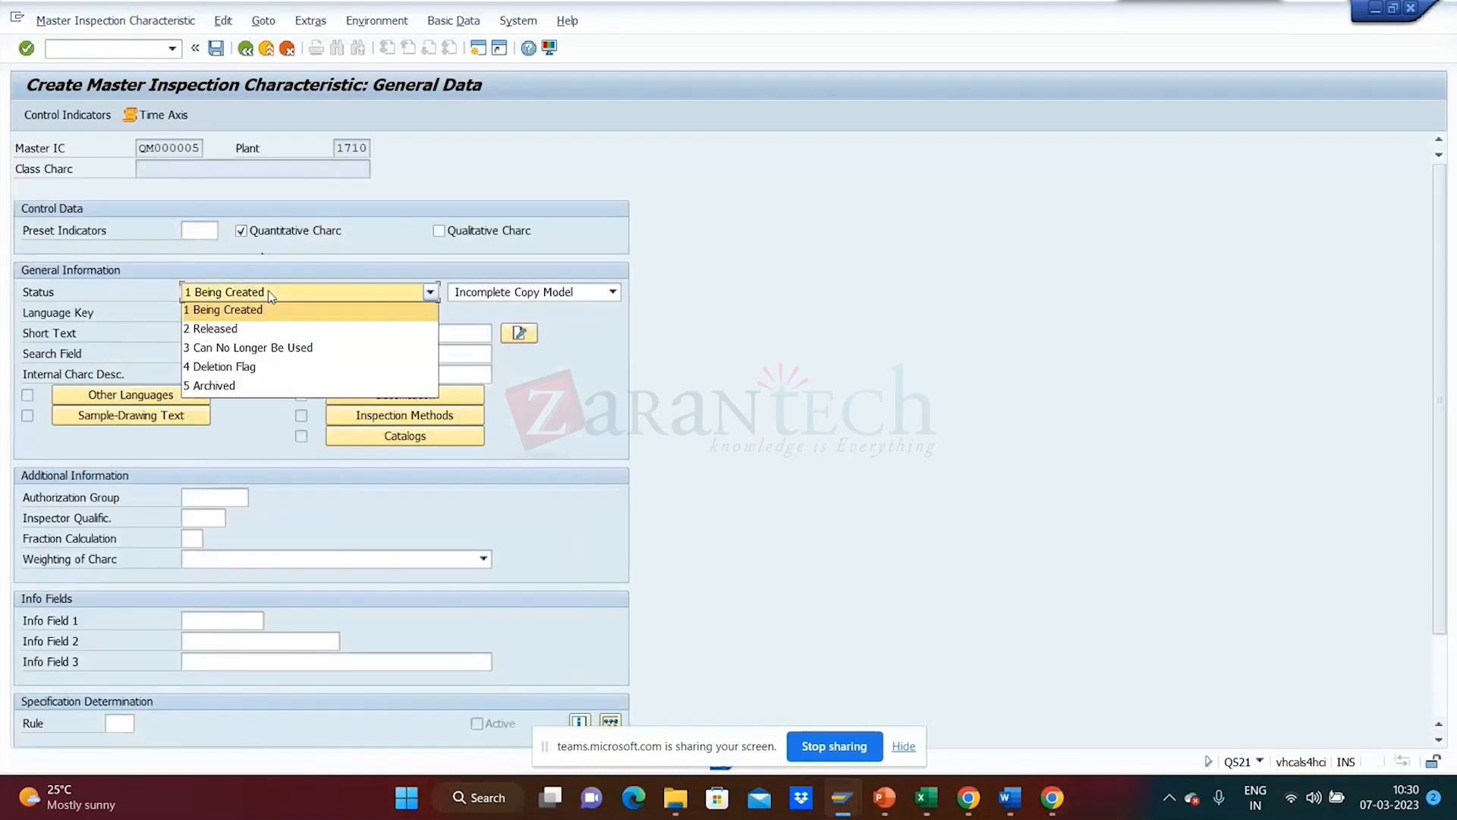
left_click(269, 330)
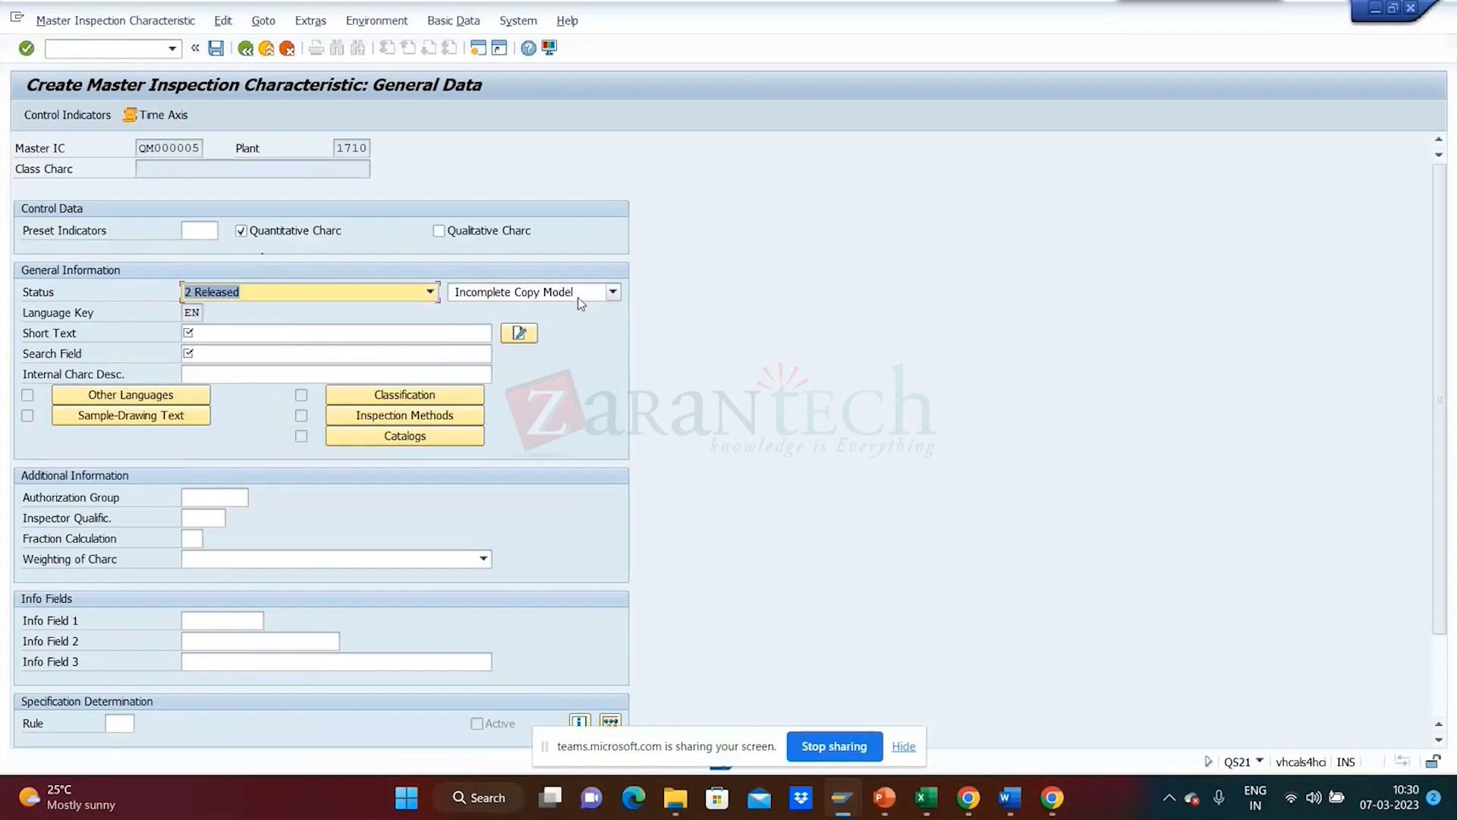
left_click(580, 302)
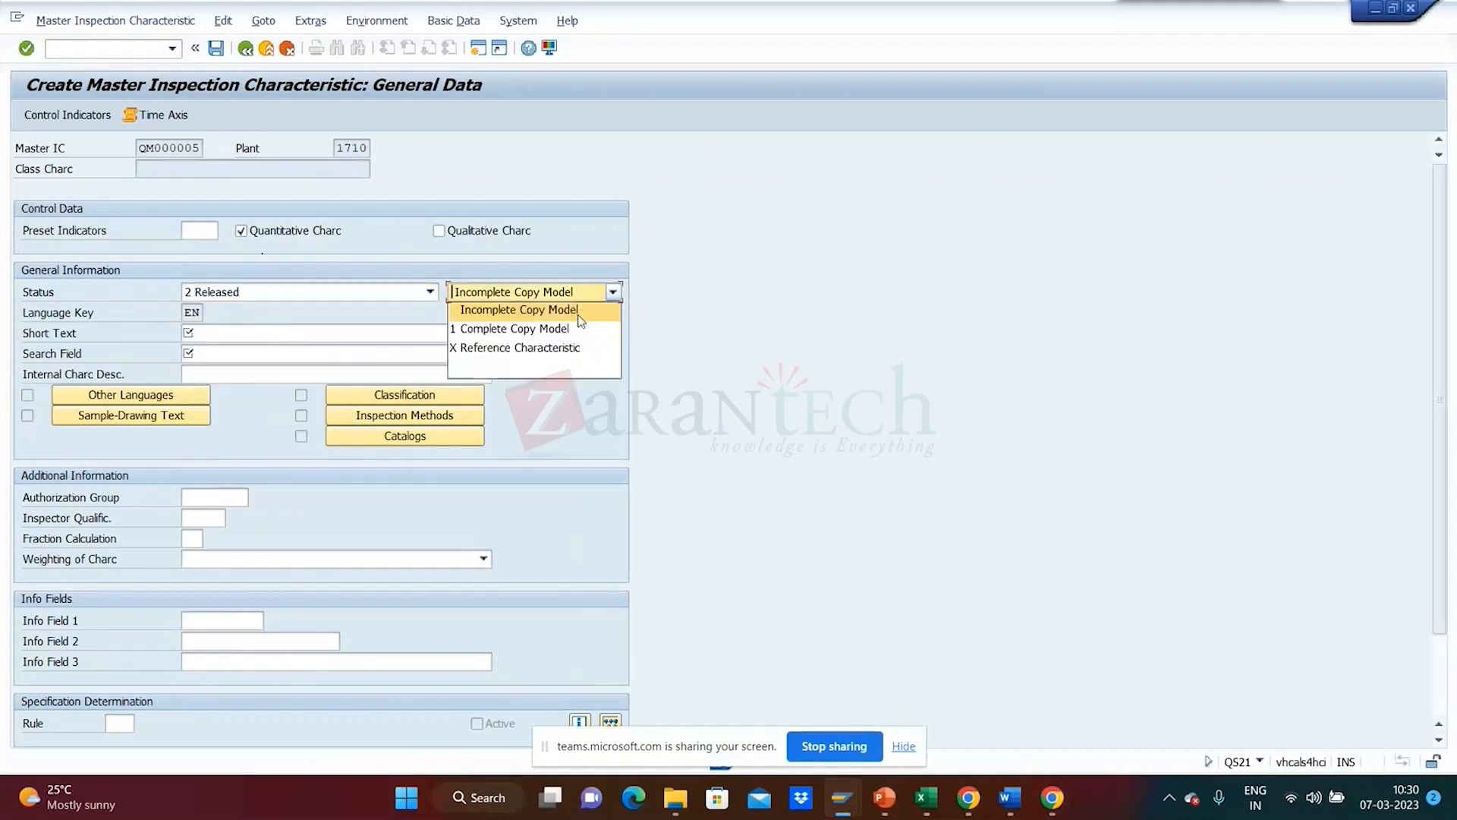
left_click(580, 339)
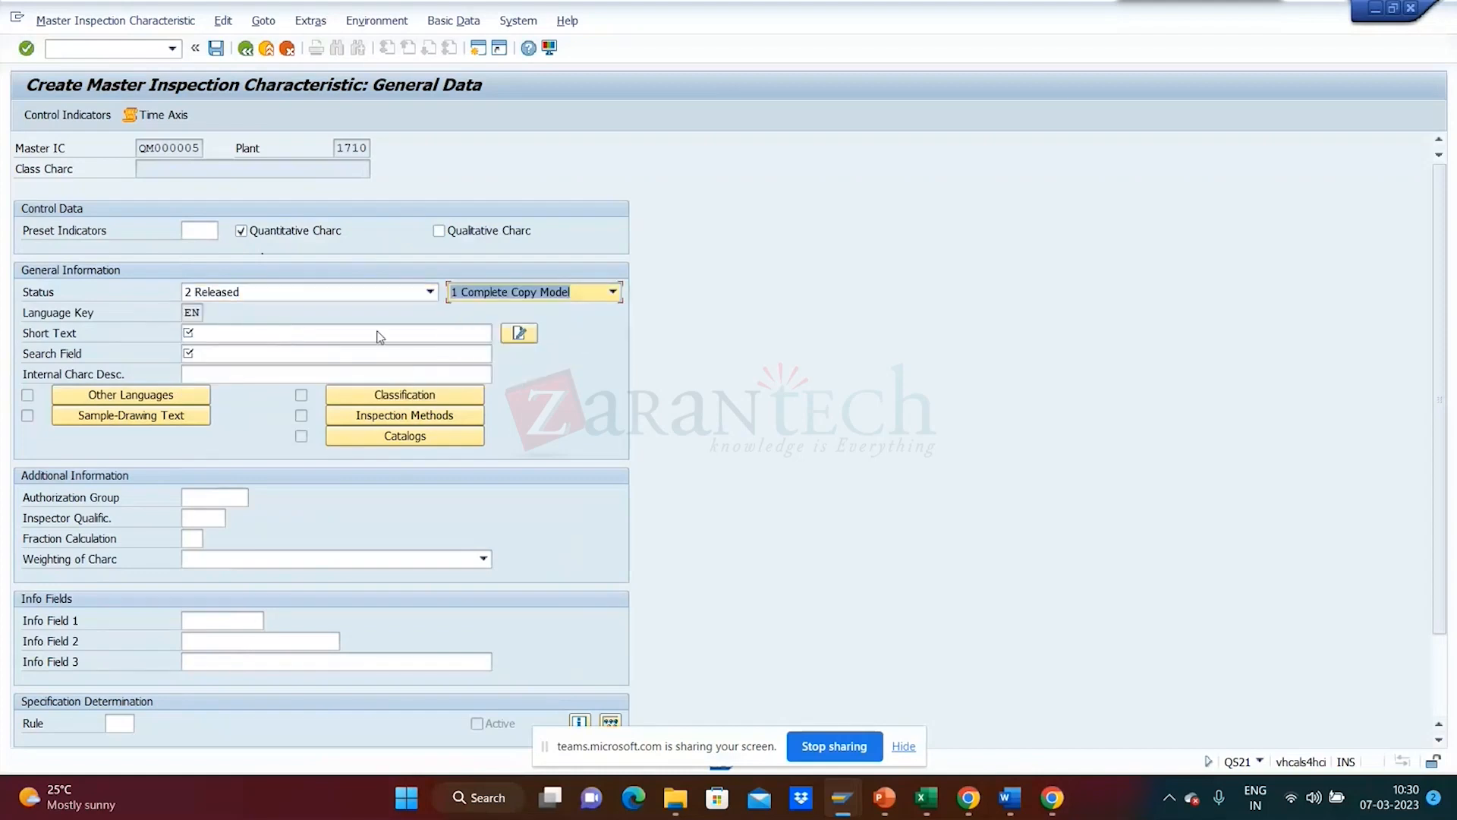
- Enter 'Breadth' as short text and search term, then continue to control indicators
left_click(329, 335)
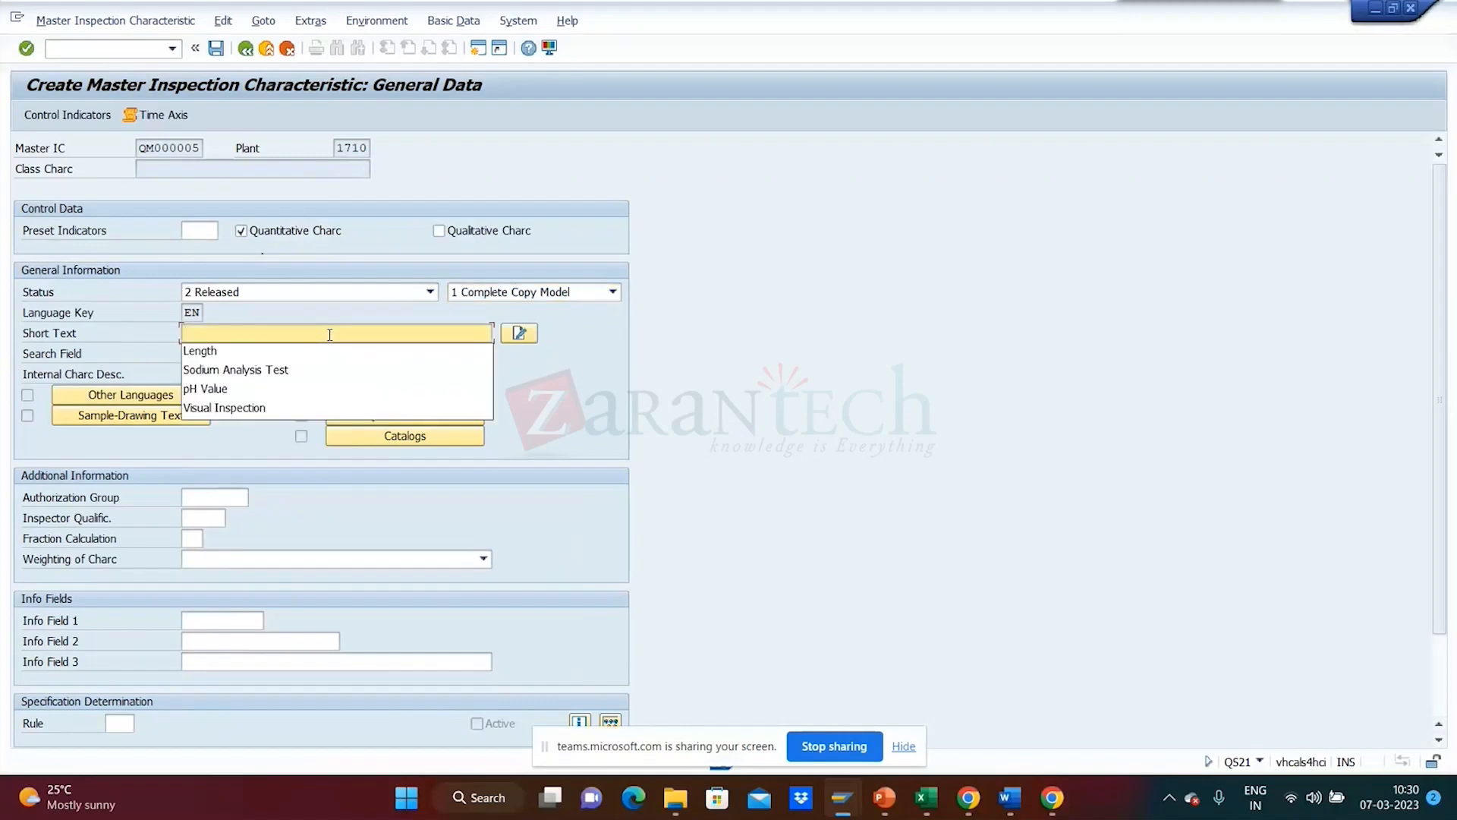
left_click(322, 333)
type("Breadth")
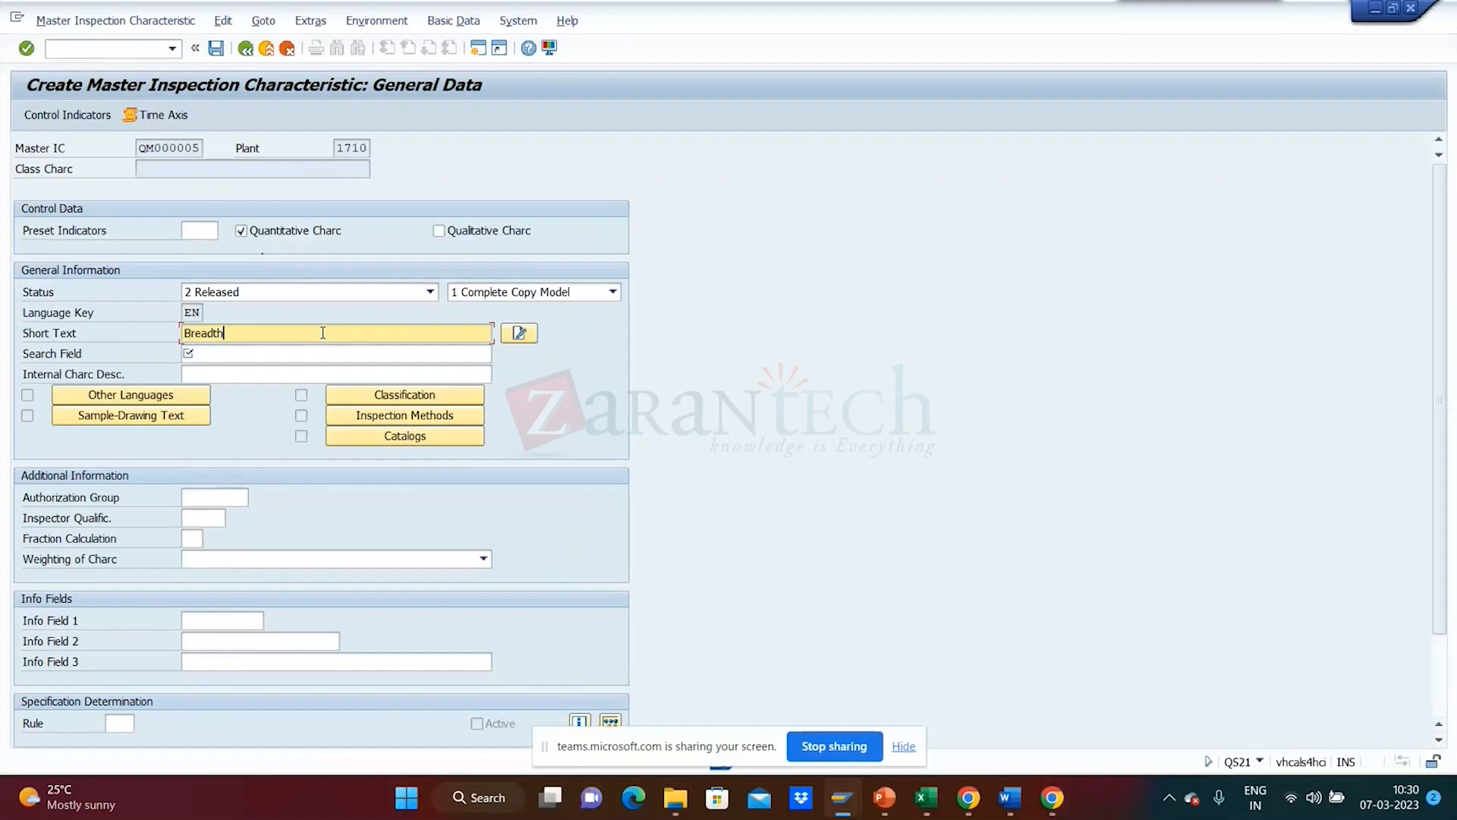
left_click(281, 354)
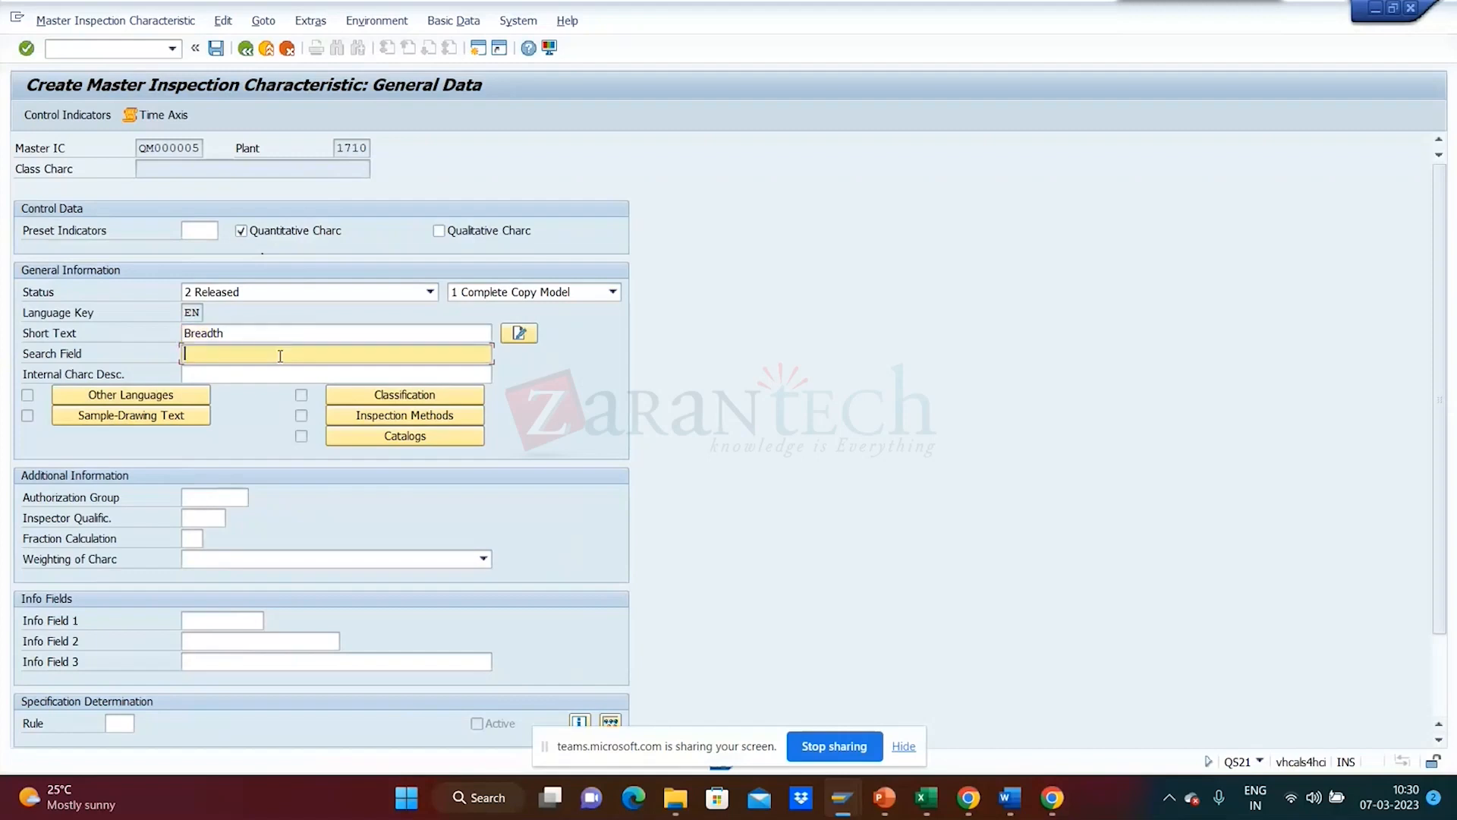
left_click(280, 354)
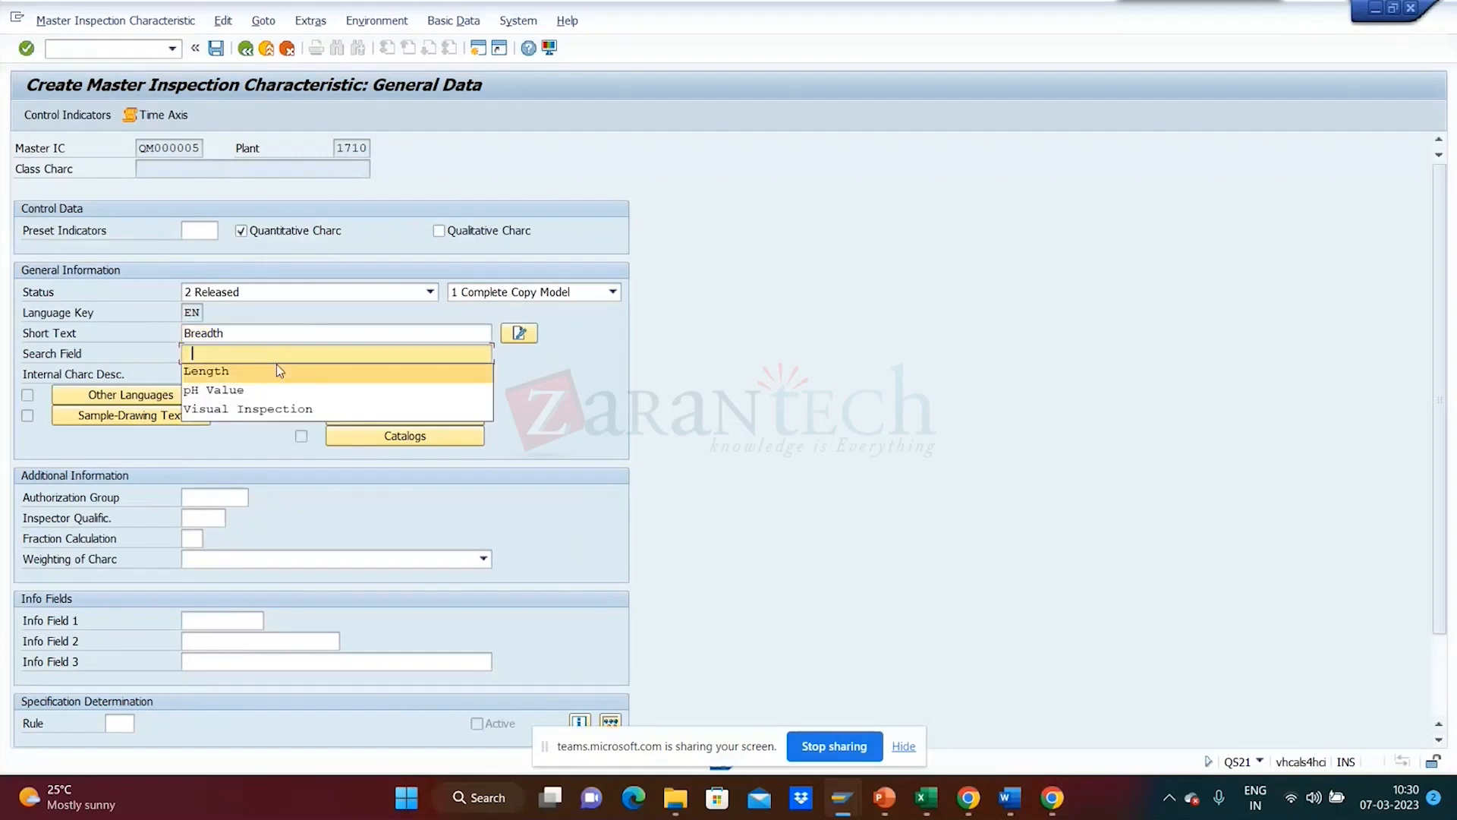
left_click_drag(253, 340, 161, 330)
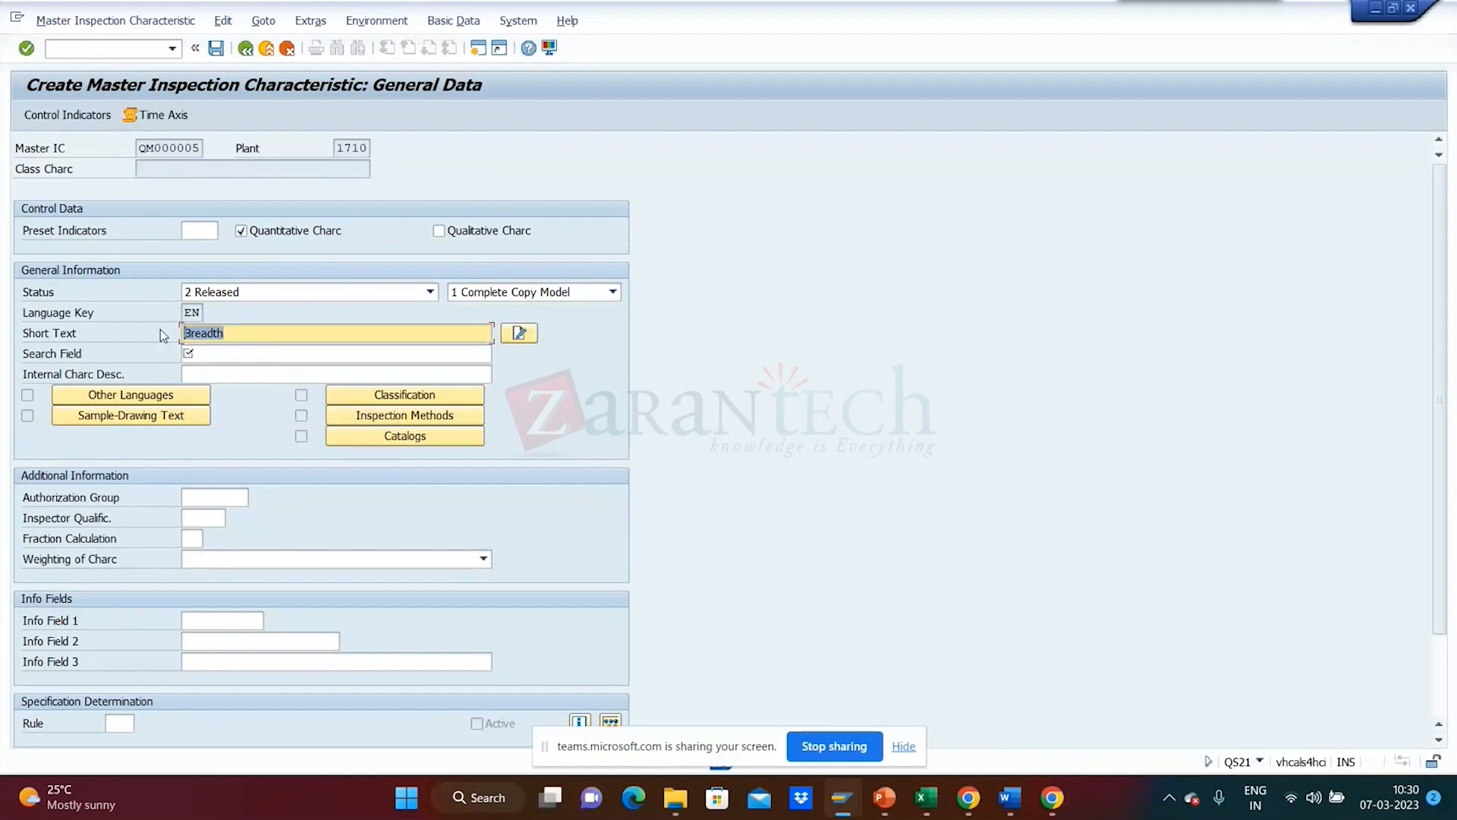
left_click(205, 355)
key("ctrl+v")
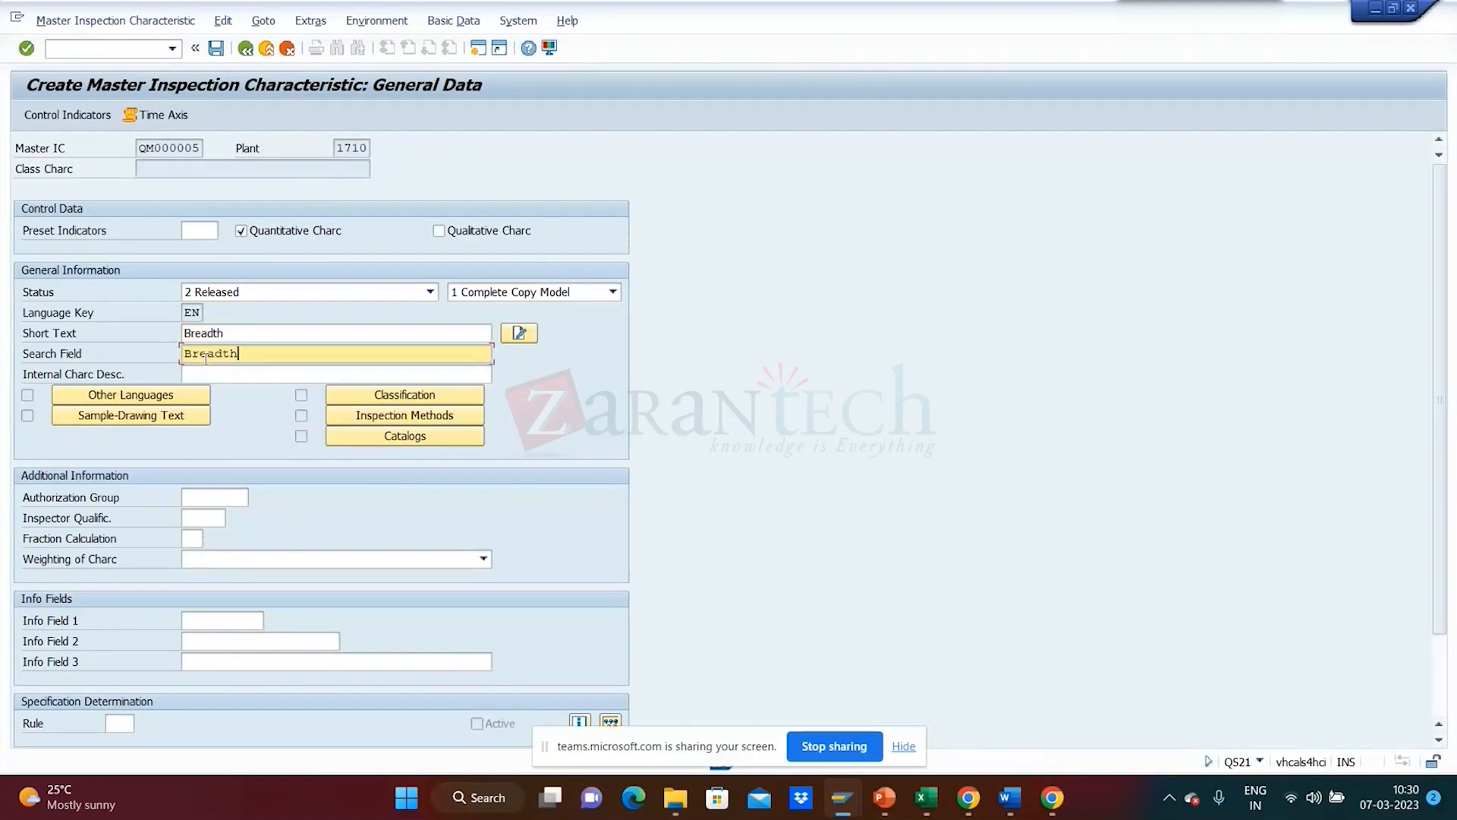
left_click(645, 390)
key("Return")
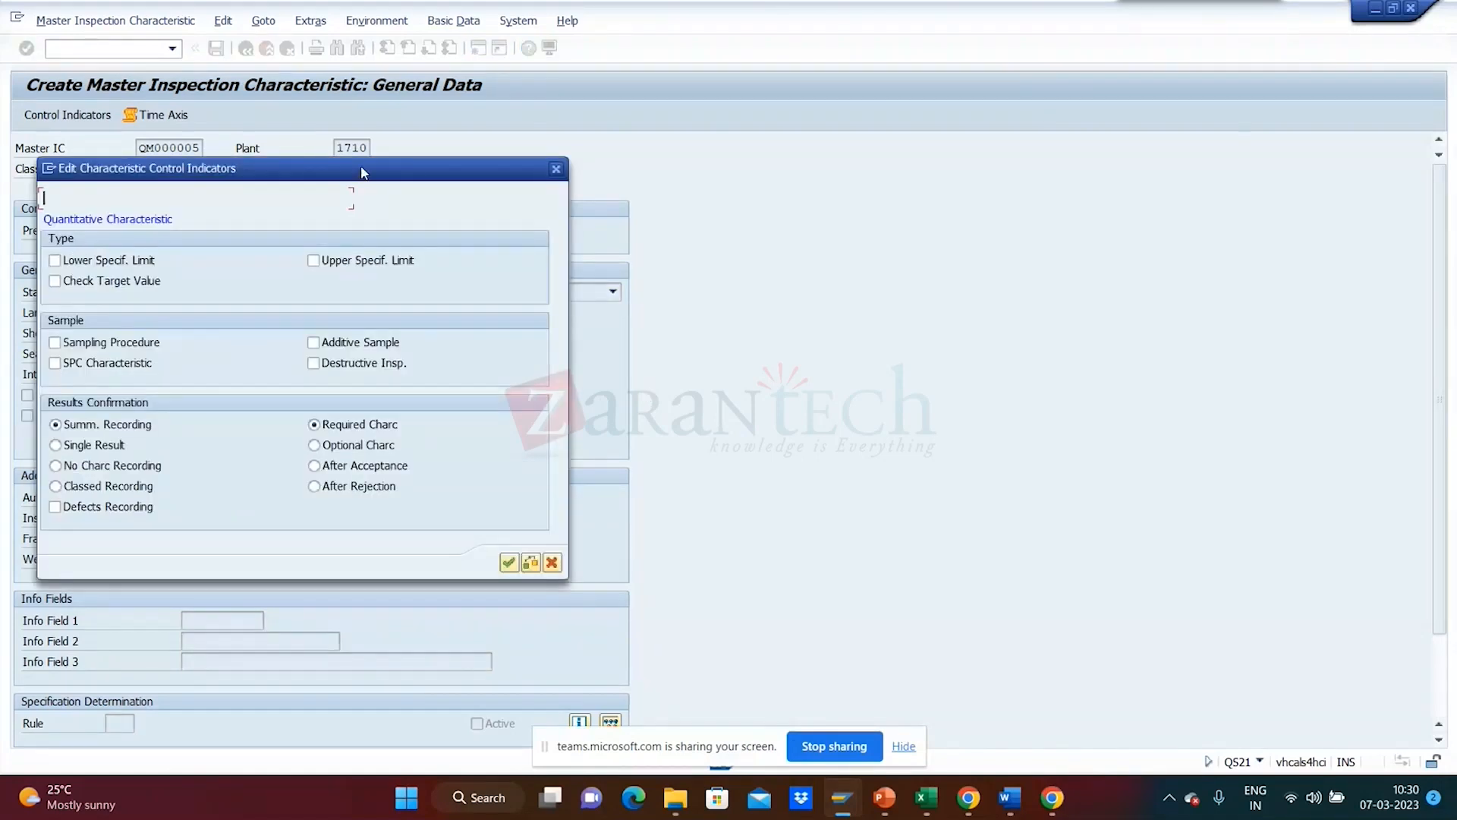
- Tick upper specification limit and sampling procedure, then accept both control indicator pages
left_click_drag(363, 172, 750, 153)
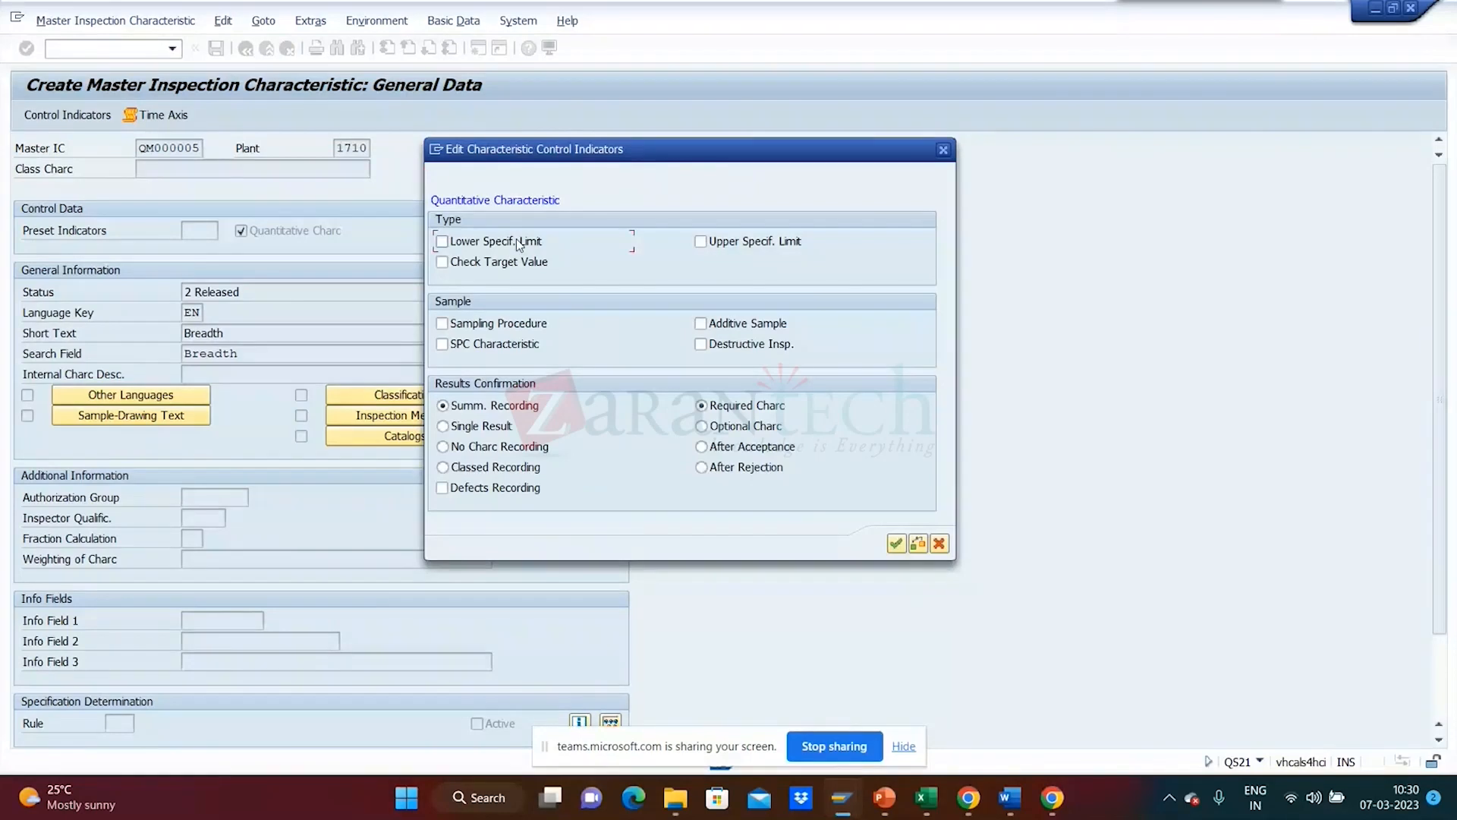
left_click(713, 248)
left_click(513, 328)
left_click(895, 544)
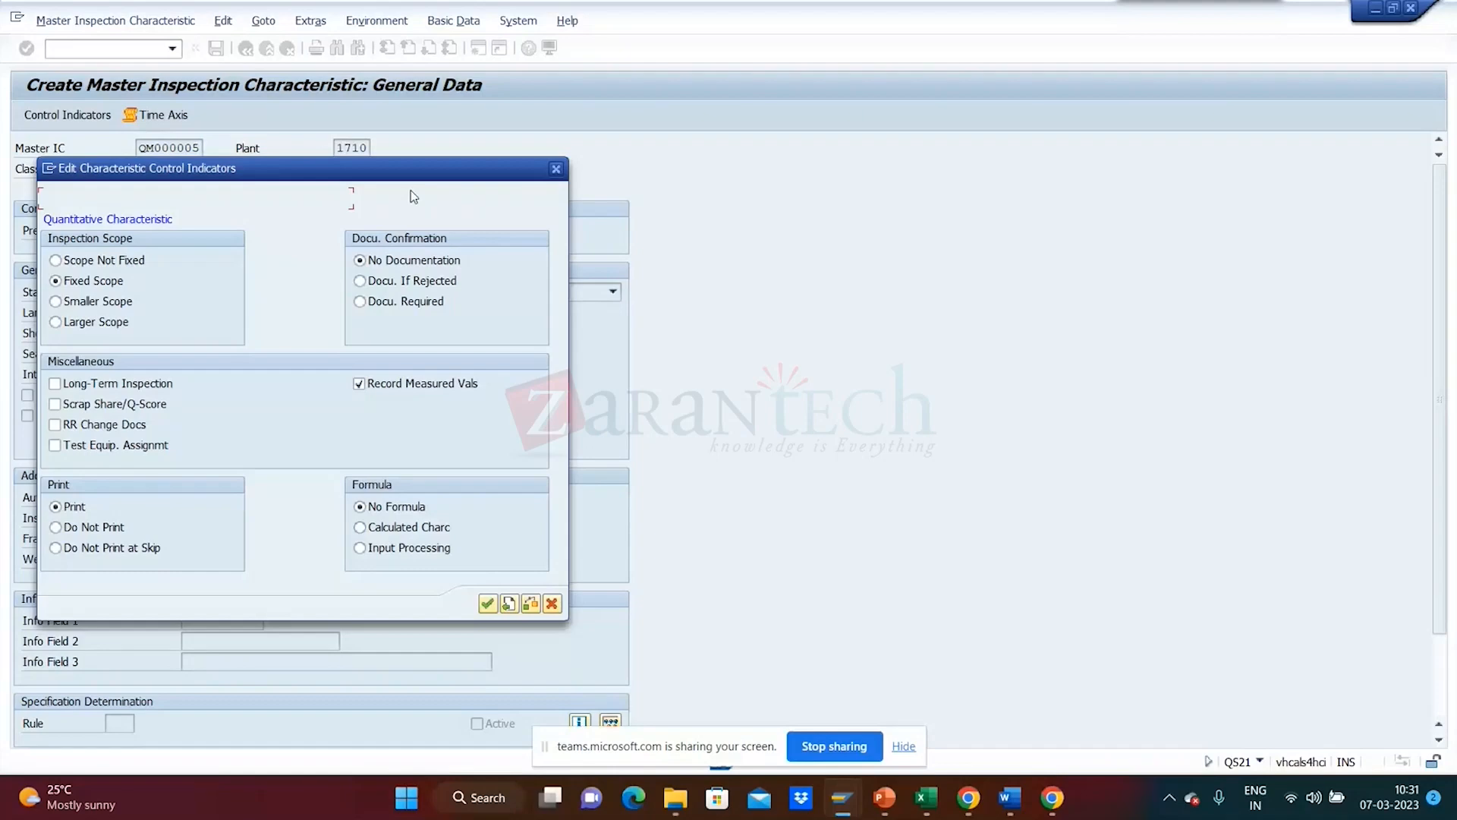
left_click_drag(408, 175, 917, 141)
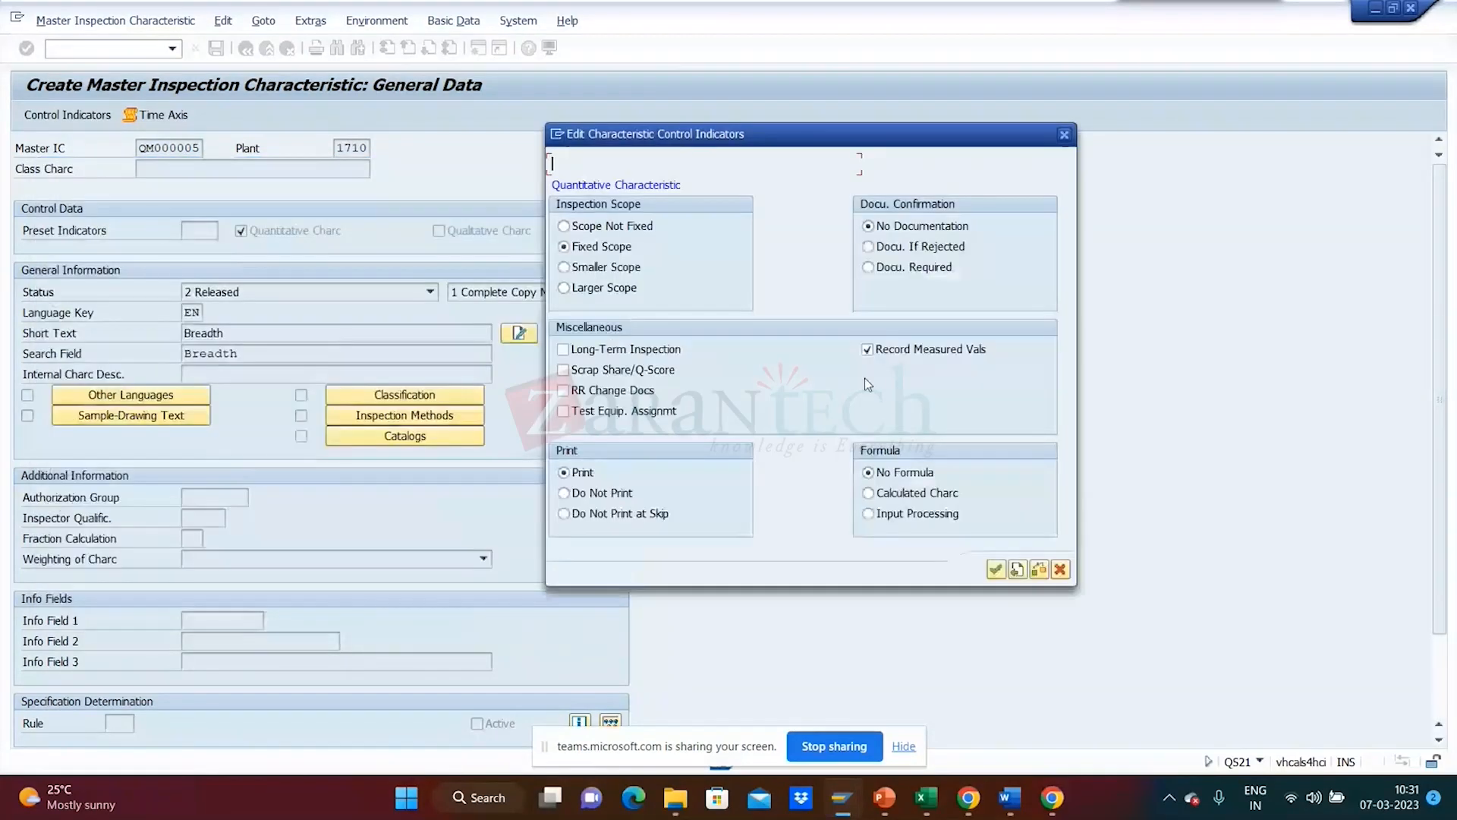
left_click(995, 570)
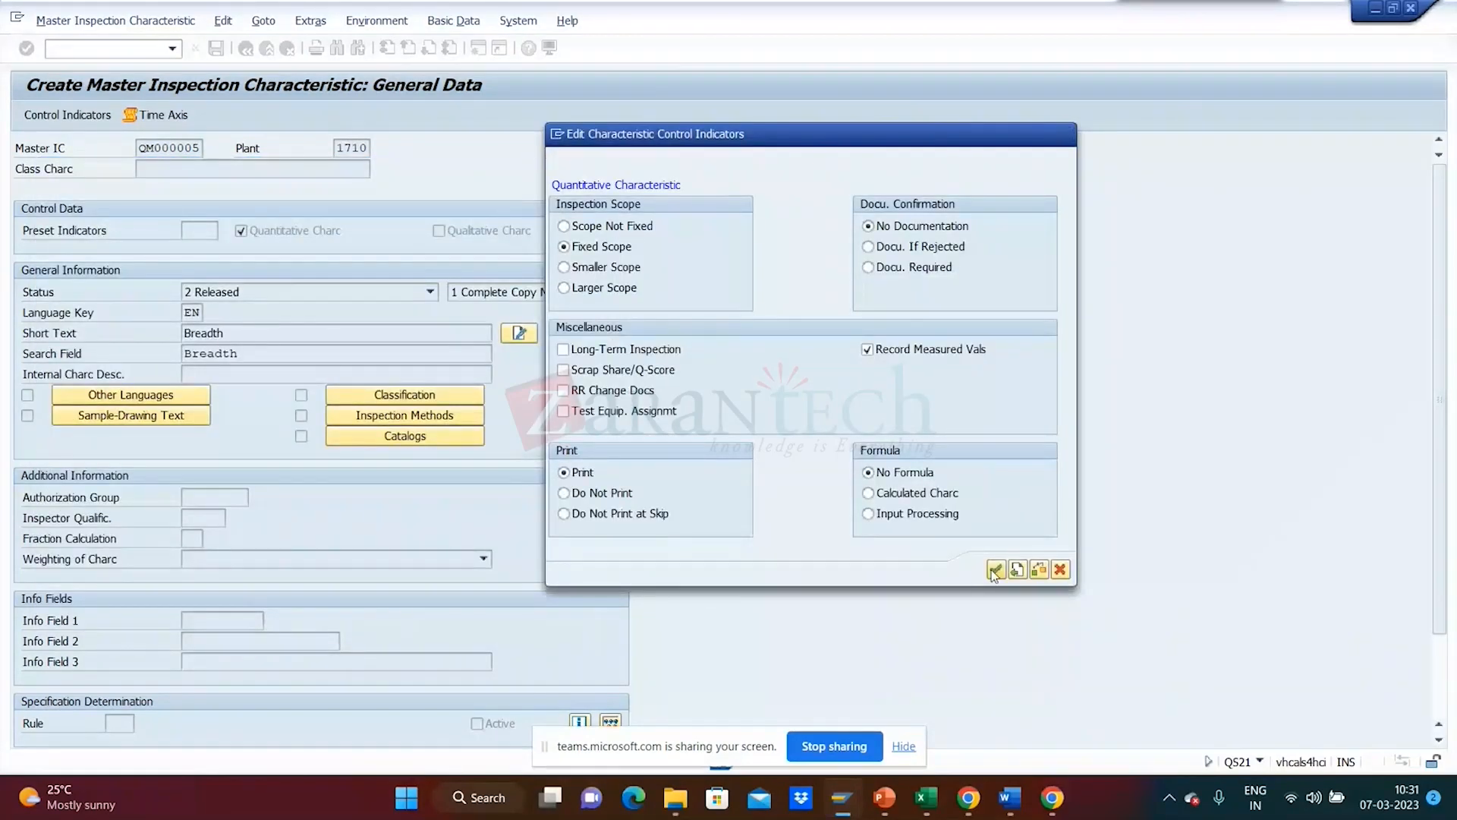
left_click_drag(332, 319, 989, 368)
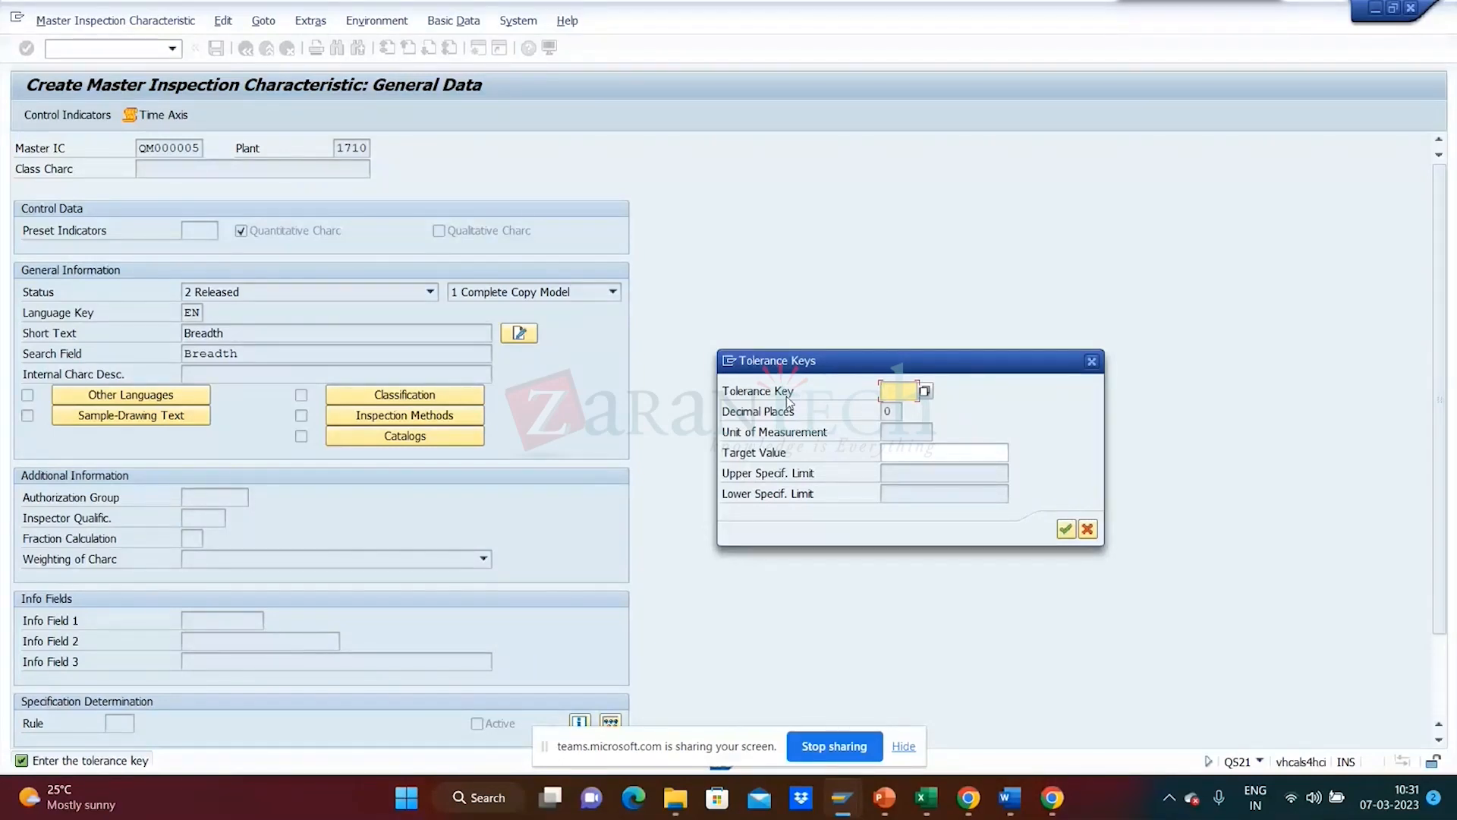
- Review the tolerance key list and continue without choosing a tolerance key
left_click(926, 395)
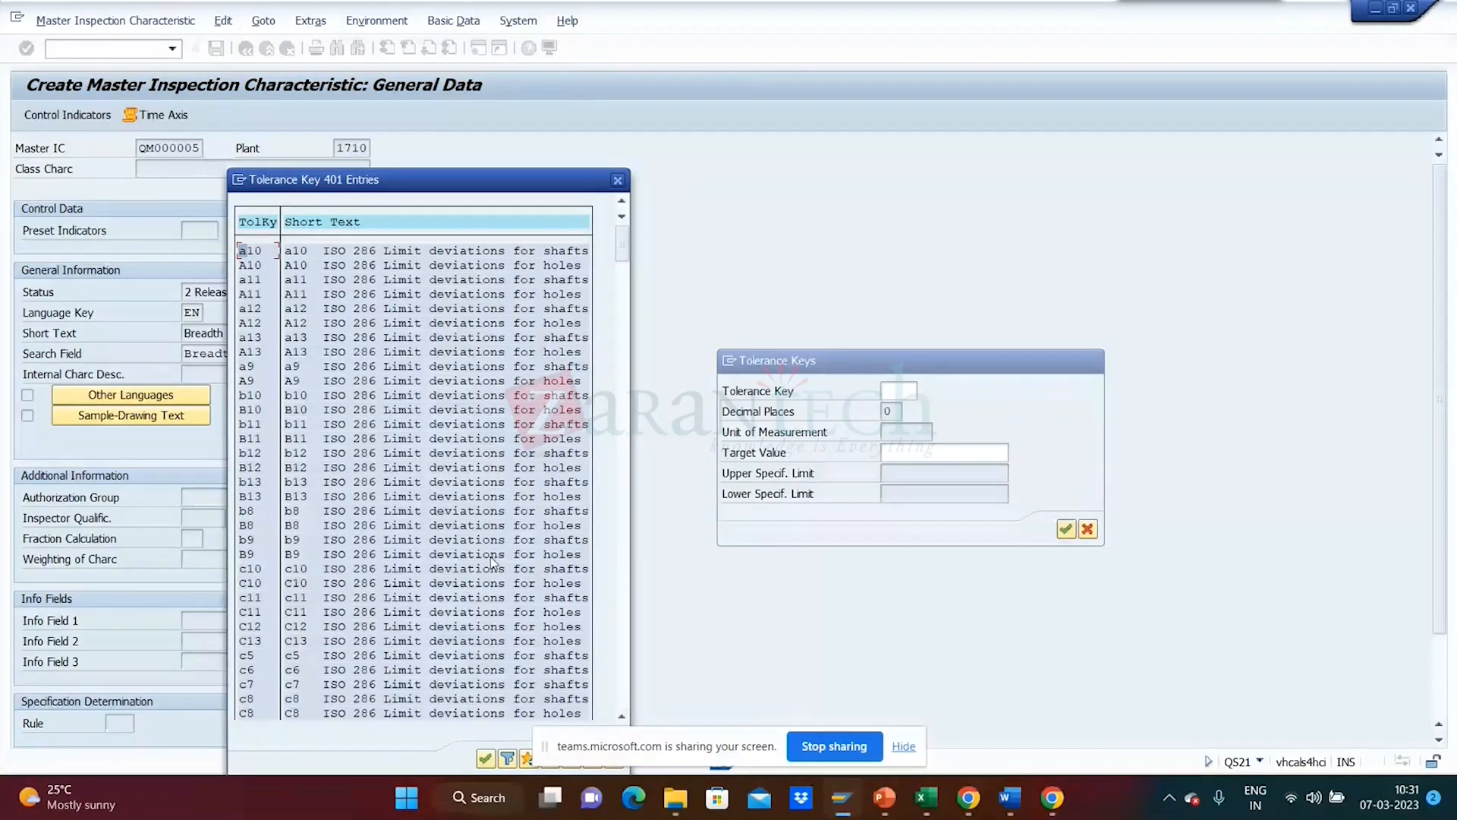
left_click(618, 180)
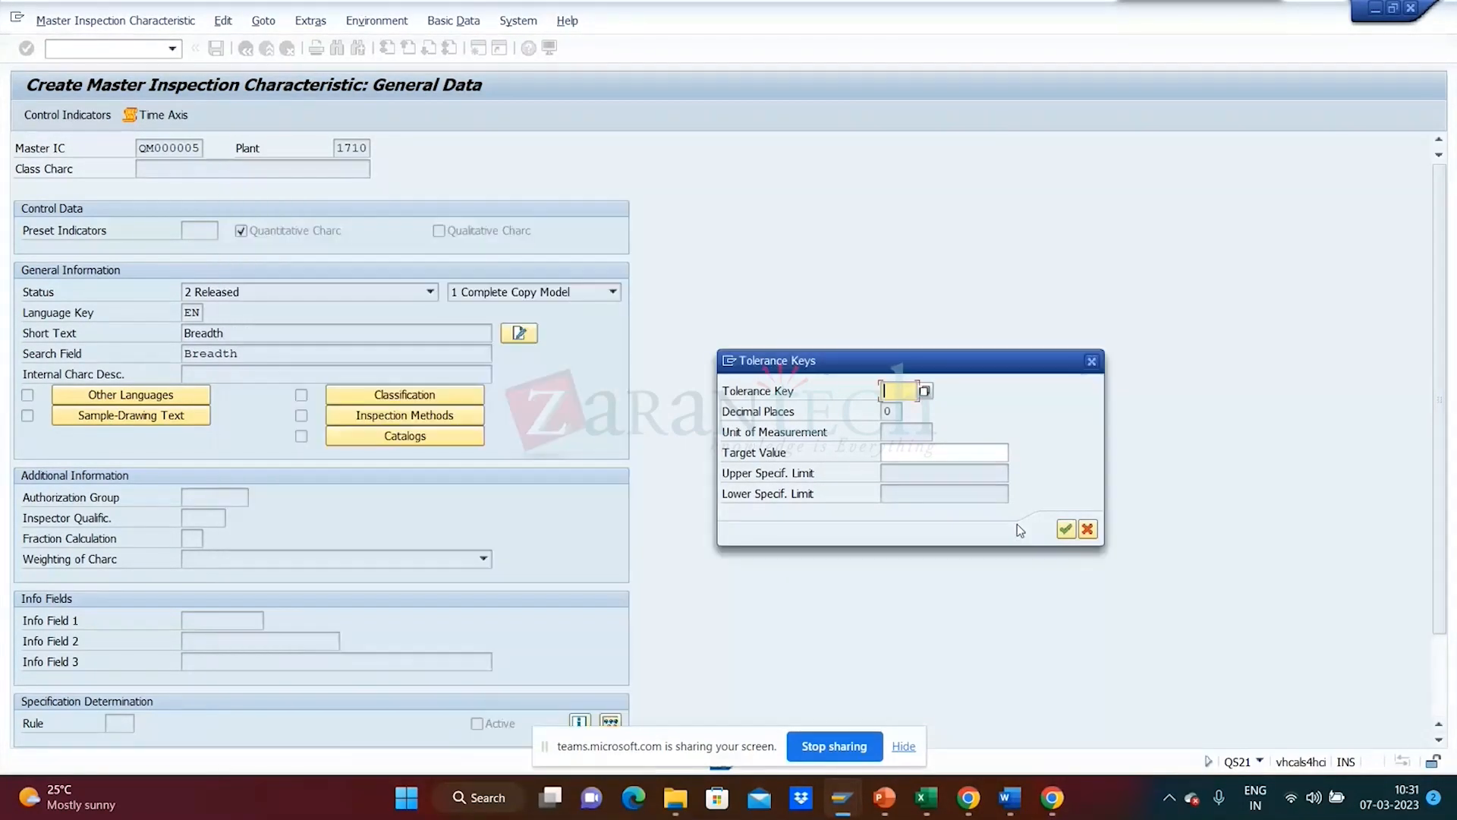
left_click(1065, 529)
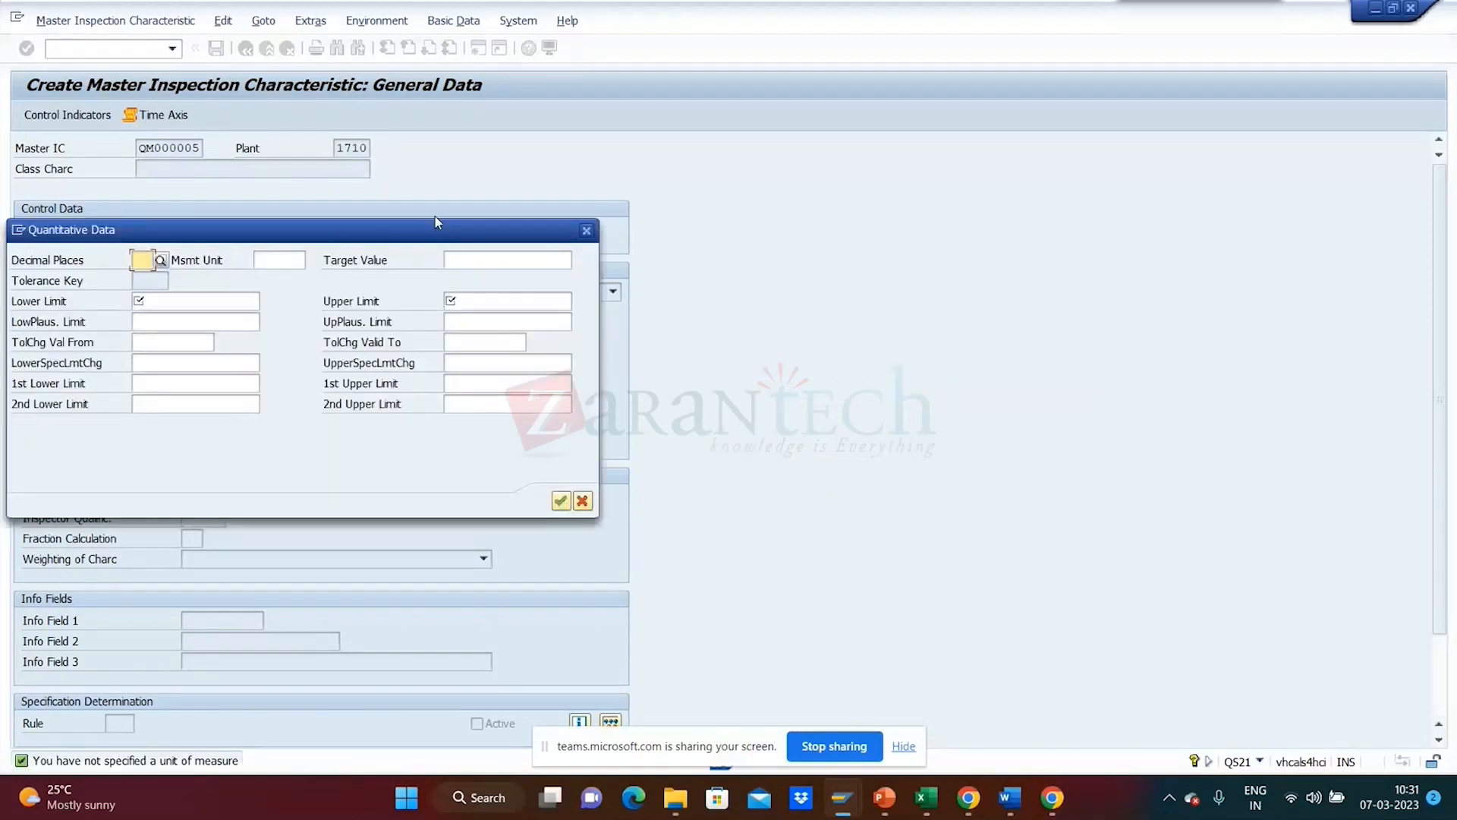
- Enter 2 in Decimal Places in the Quantitative Data dialog, then move to Msmt Unit
left_click_drag(435, 234, 941, 328)
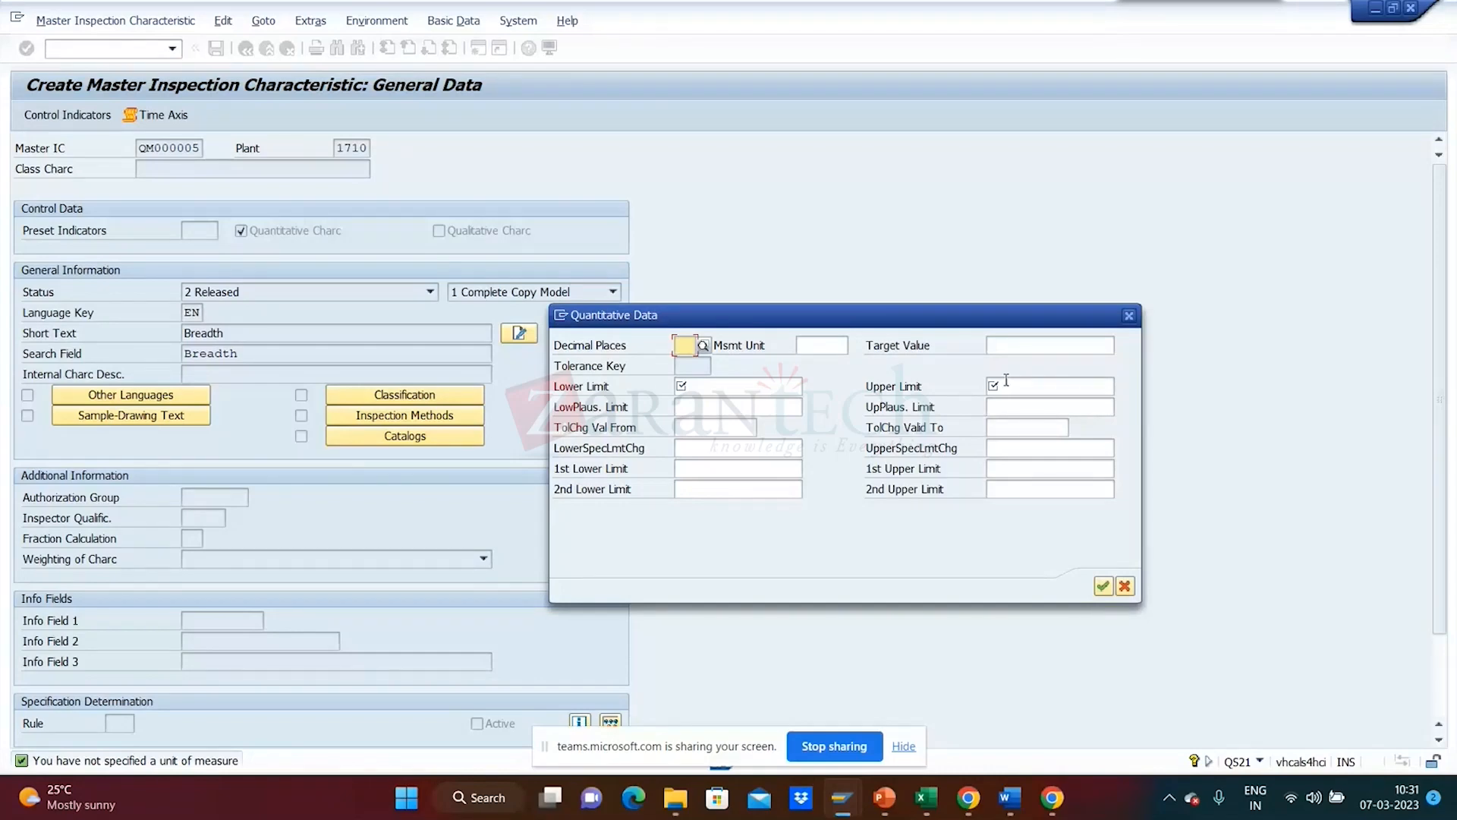
left_click(712, 392)
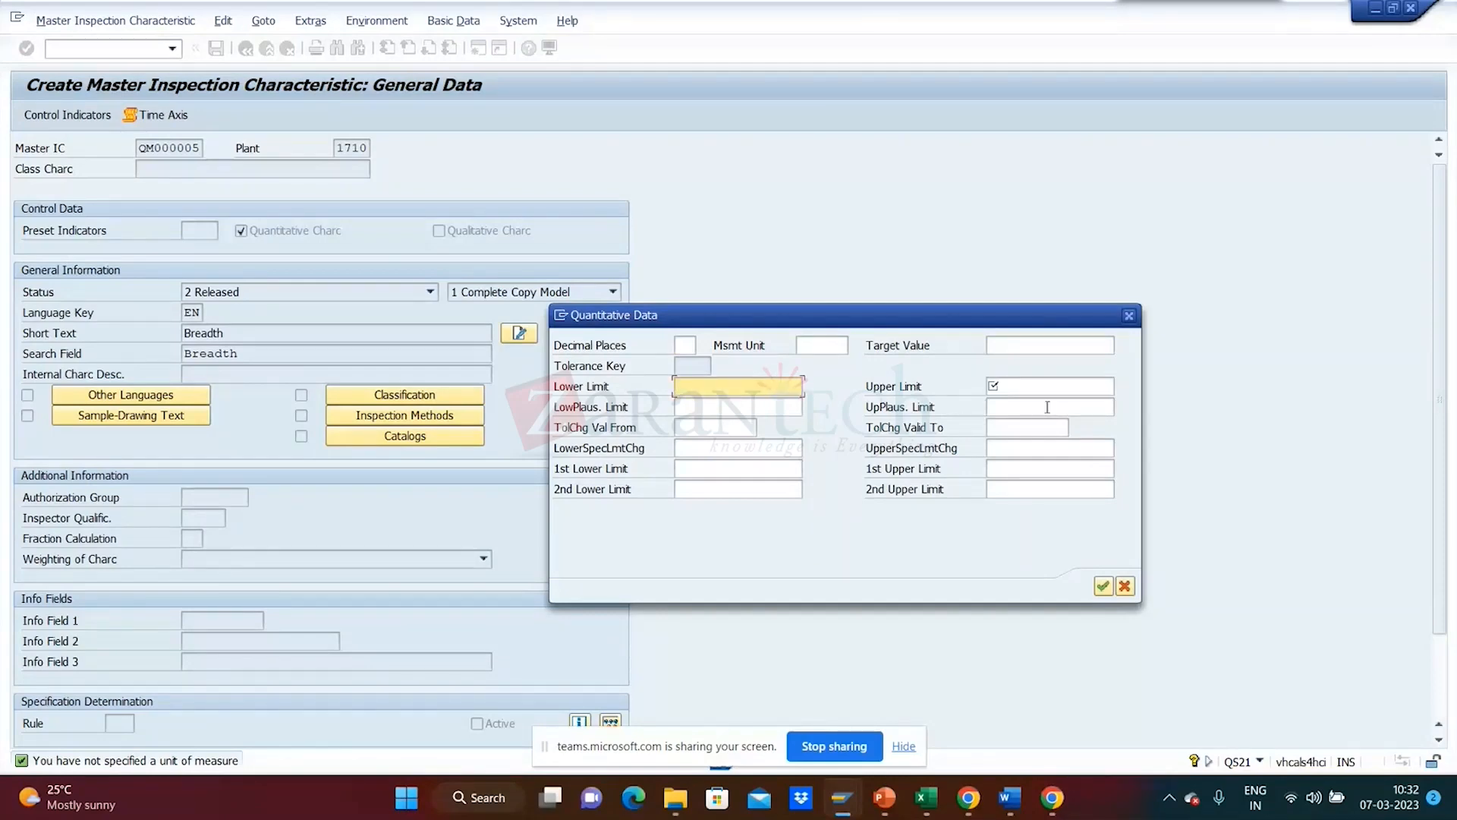
left_click(1062, 387)
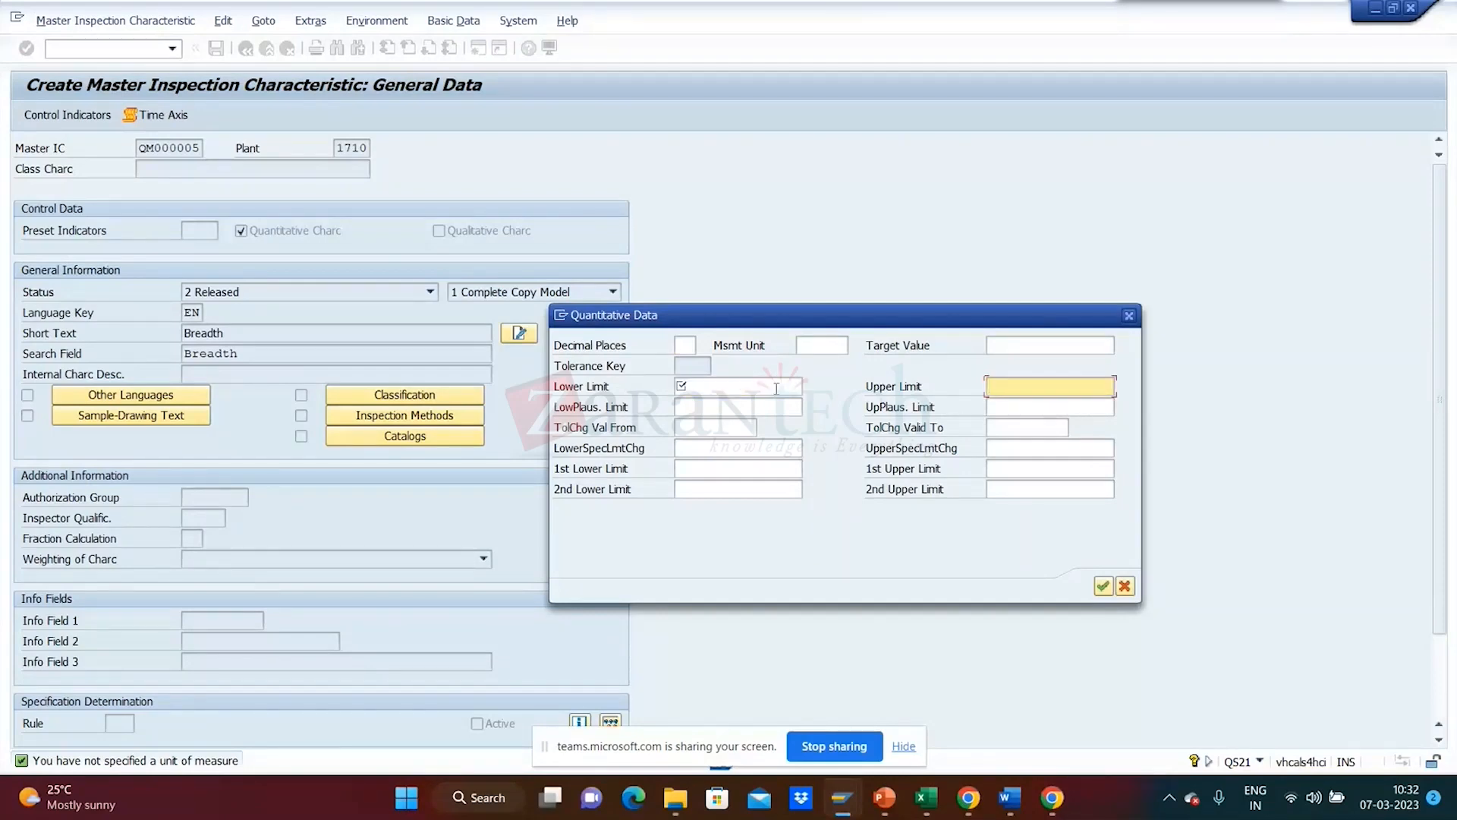
left_click(774, 389)
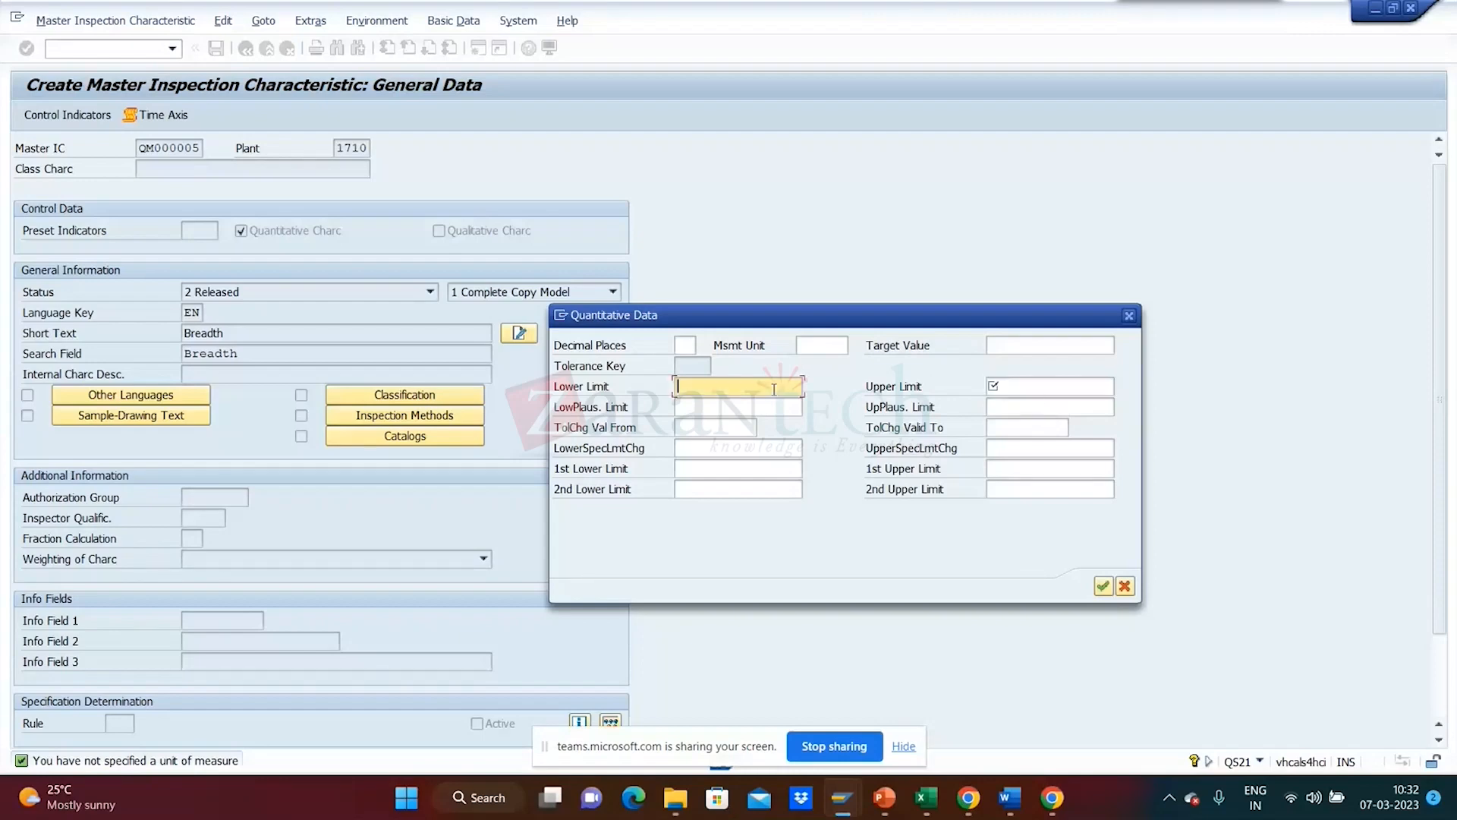
left_click(1046, 394)
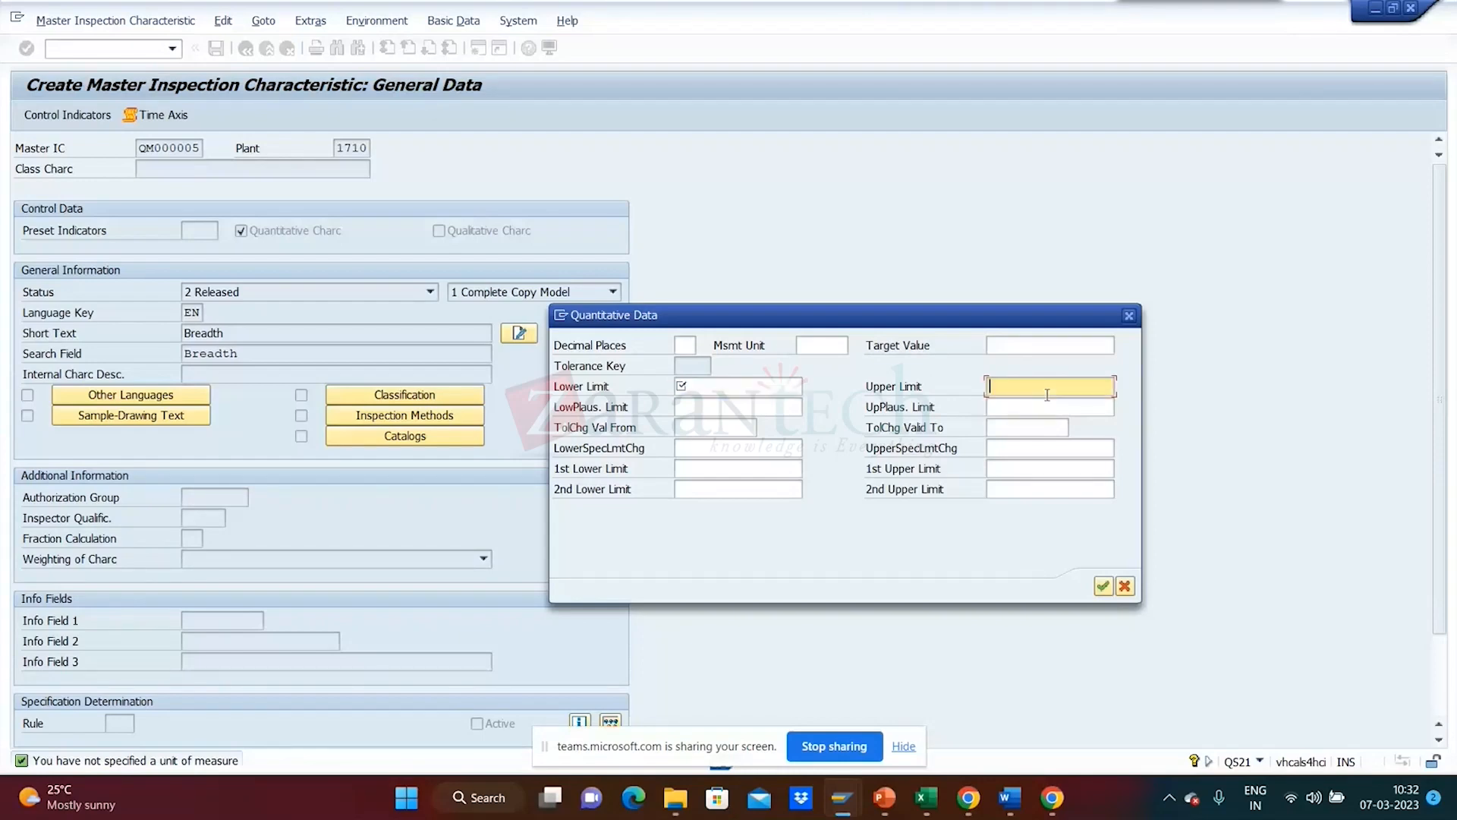
left_click(776, 390)
left_click(1009, 395)
left_click(684, 348)
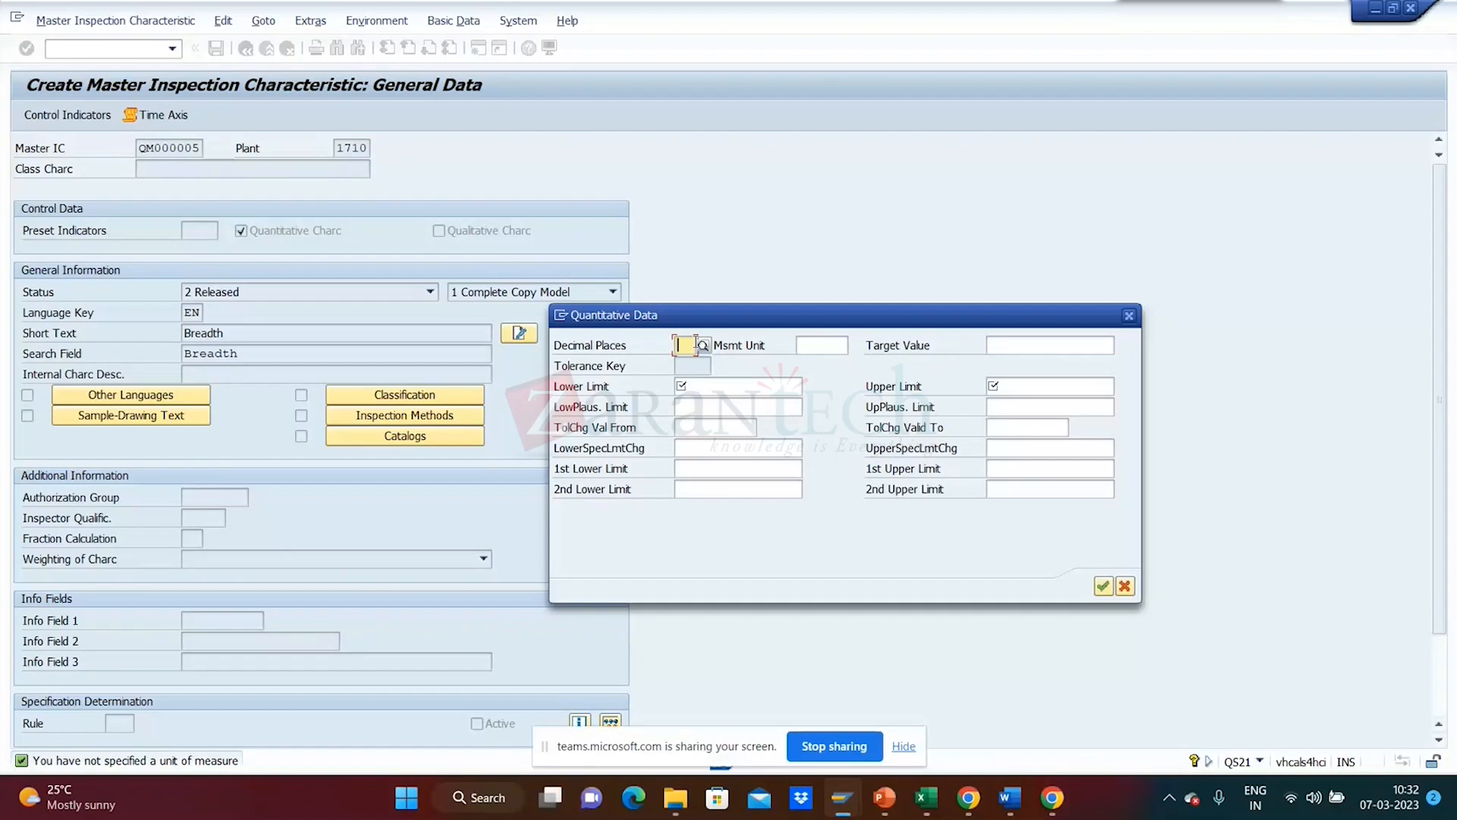
type("2")
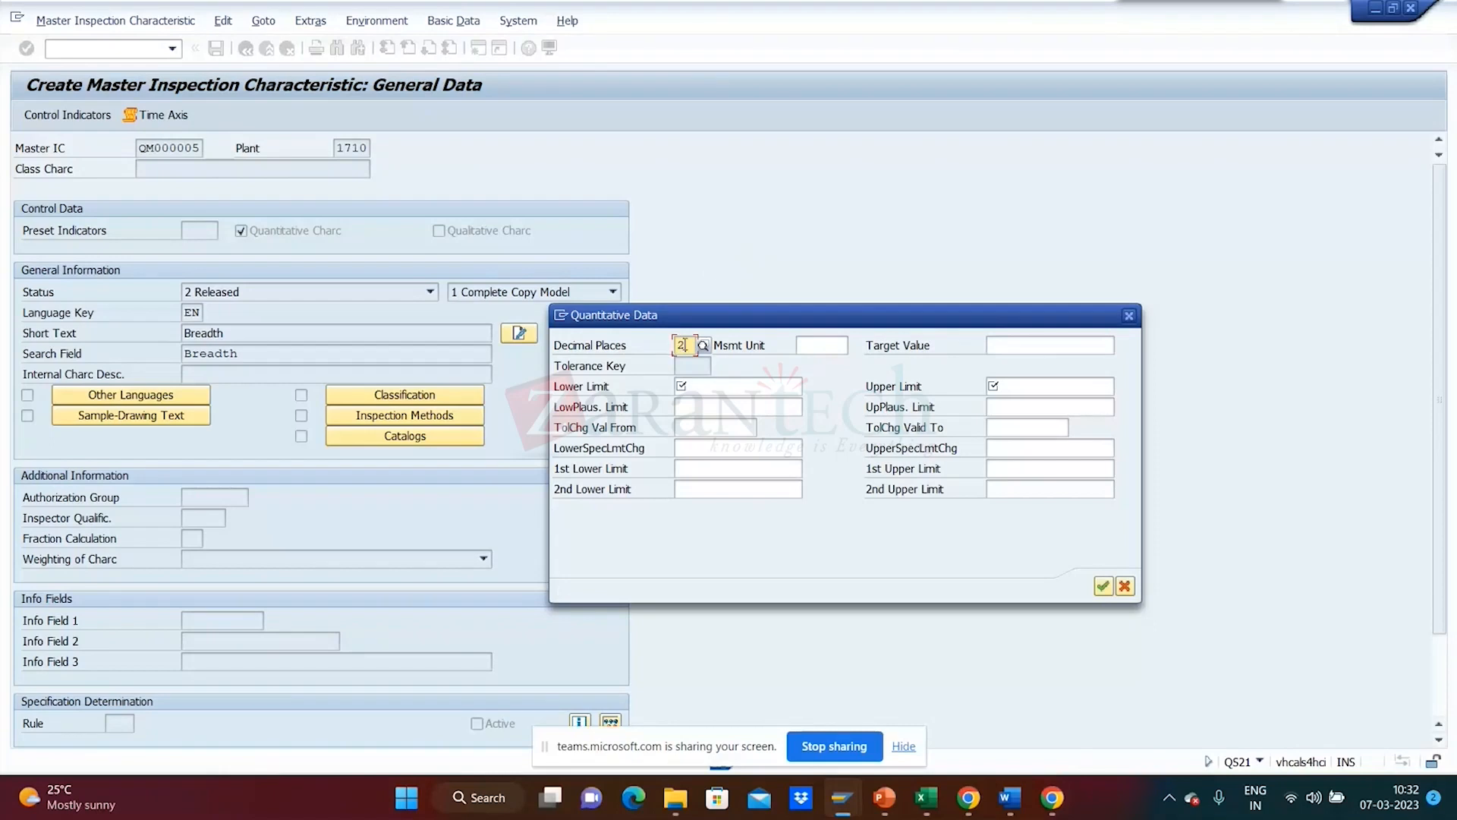
left_click_drag(683, 345, 677, 349)
left_click(809, 348)
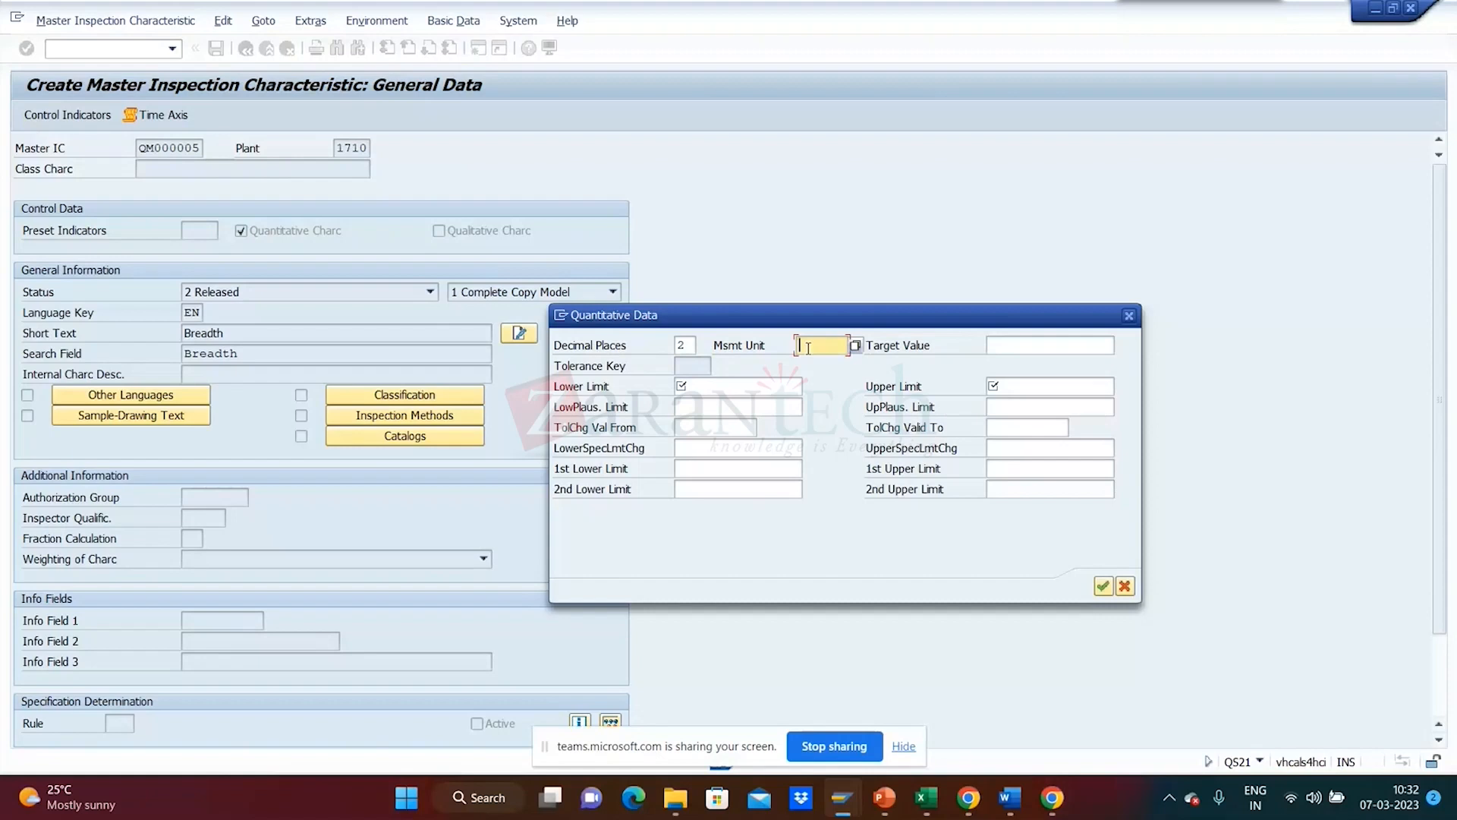
left_click(855, 347)
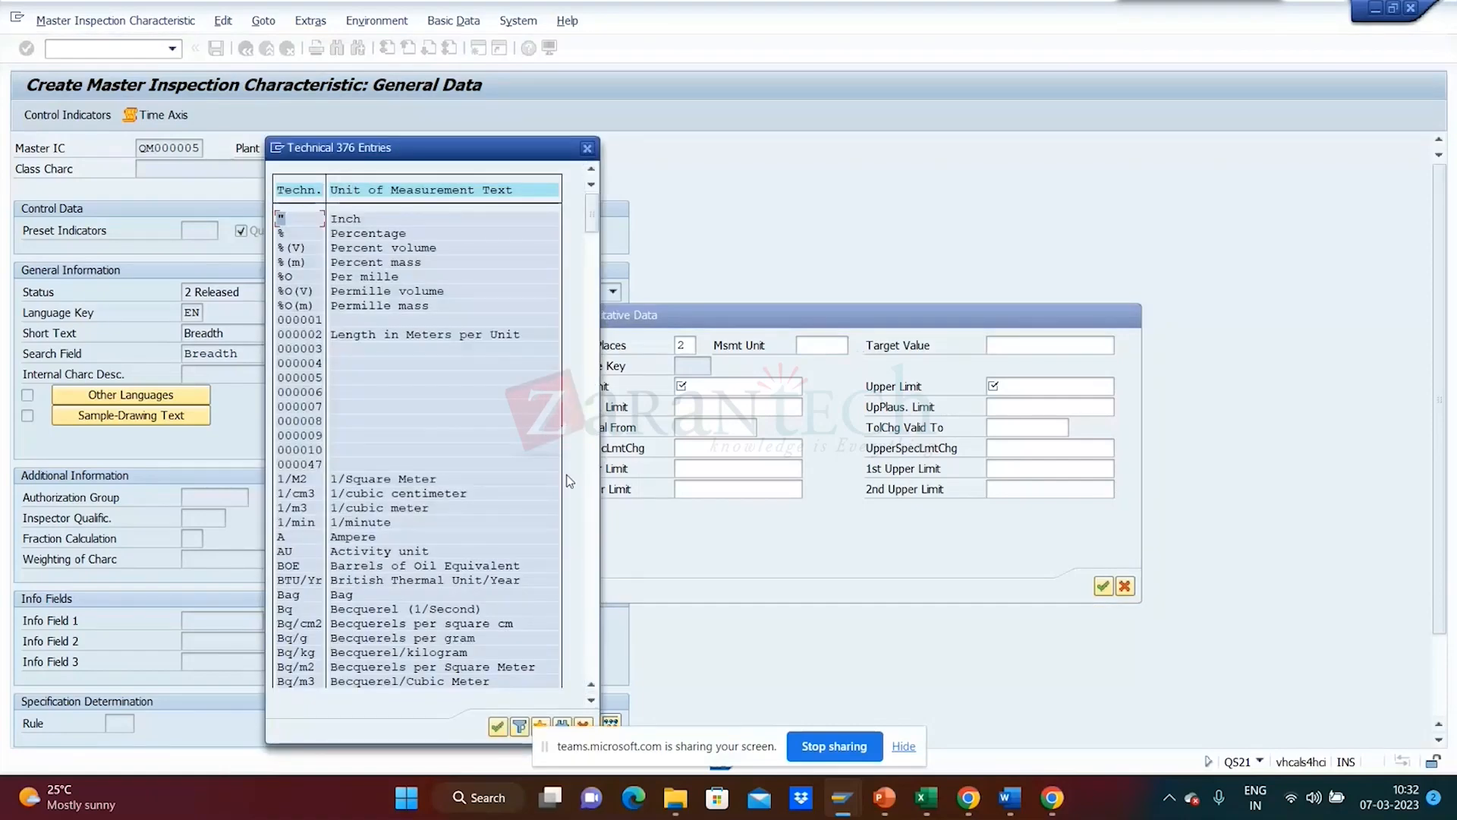
- Browse the unit list, try 'm' as the unit, and dismiss the missing lower limit error
left_click(594, 622)
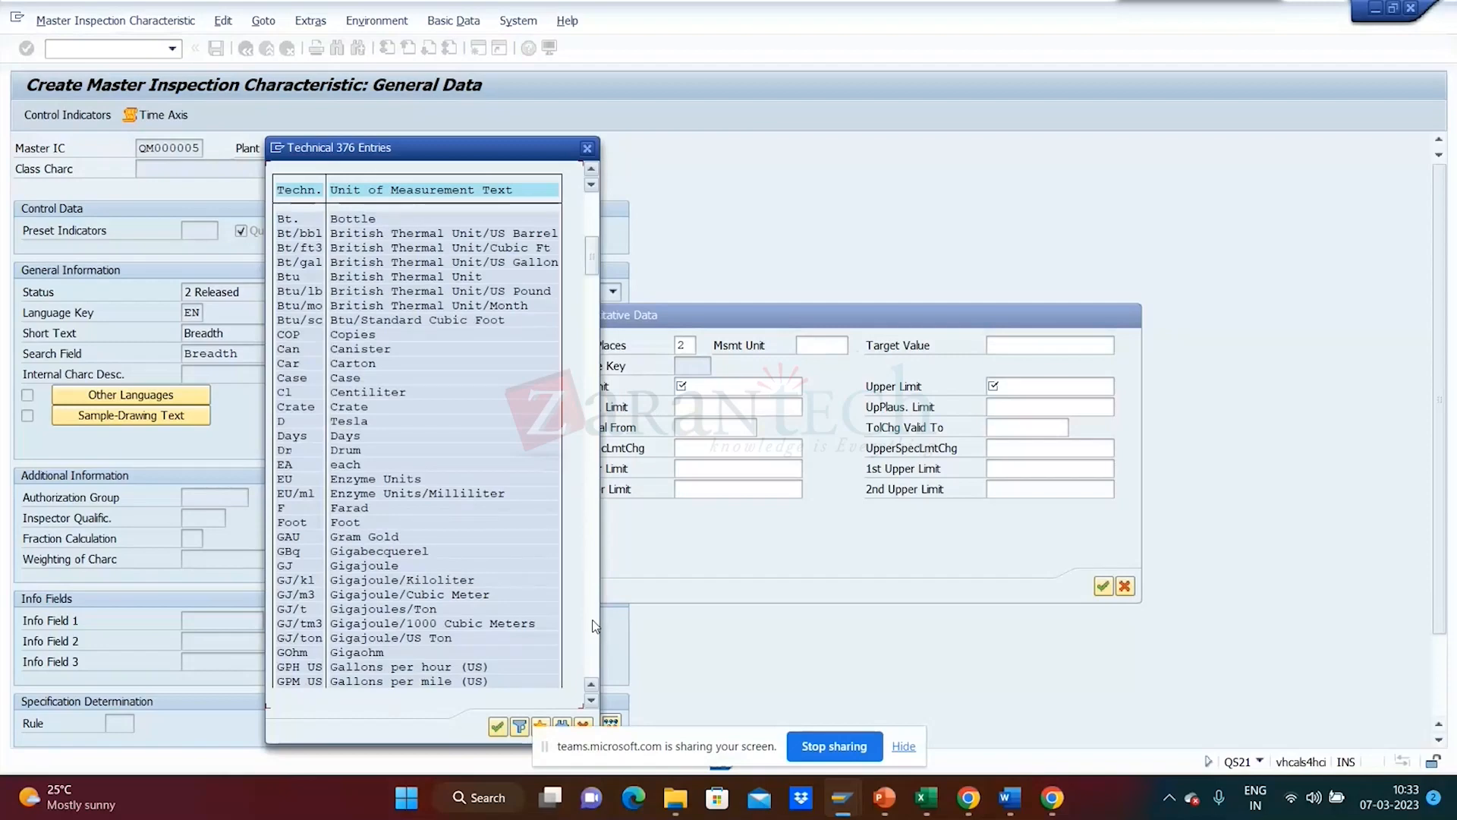
left_click(594, 622)
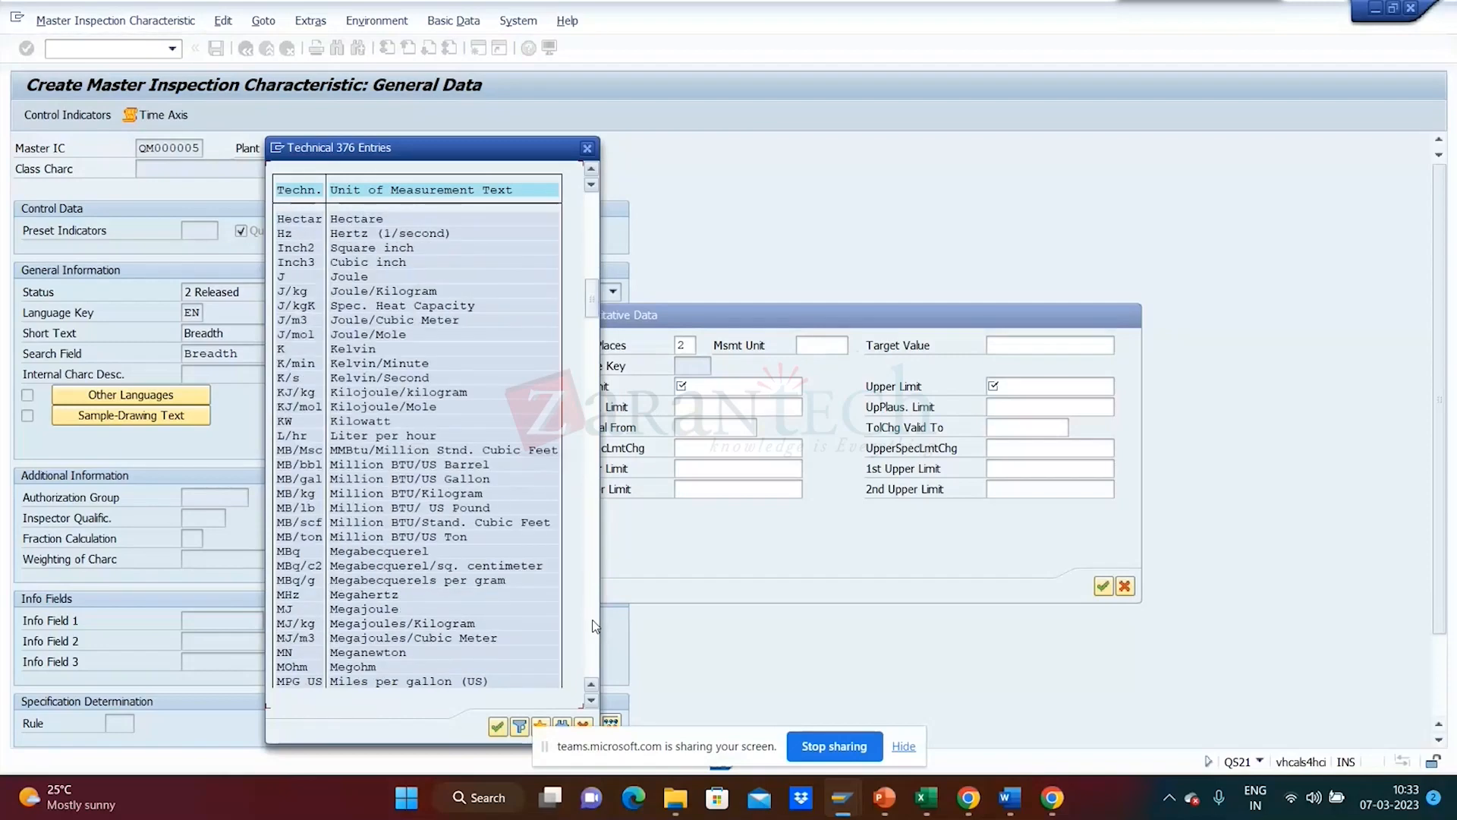
left_click(595, 626)
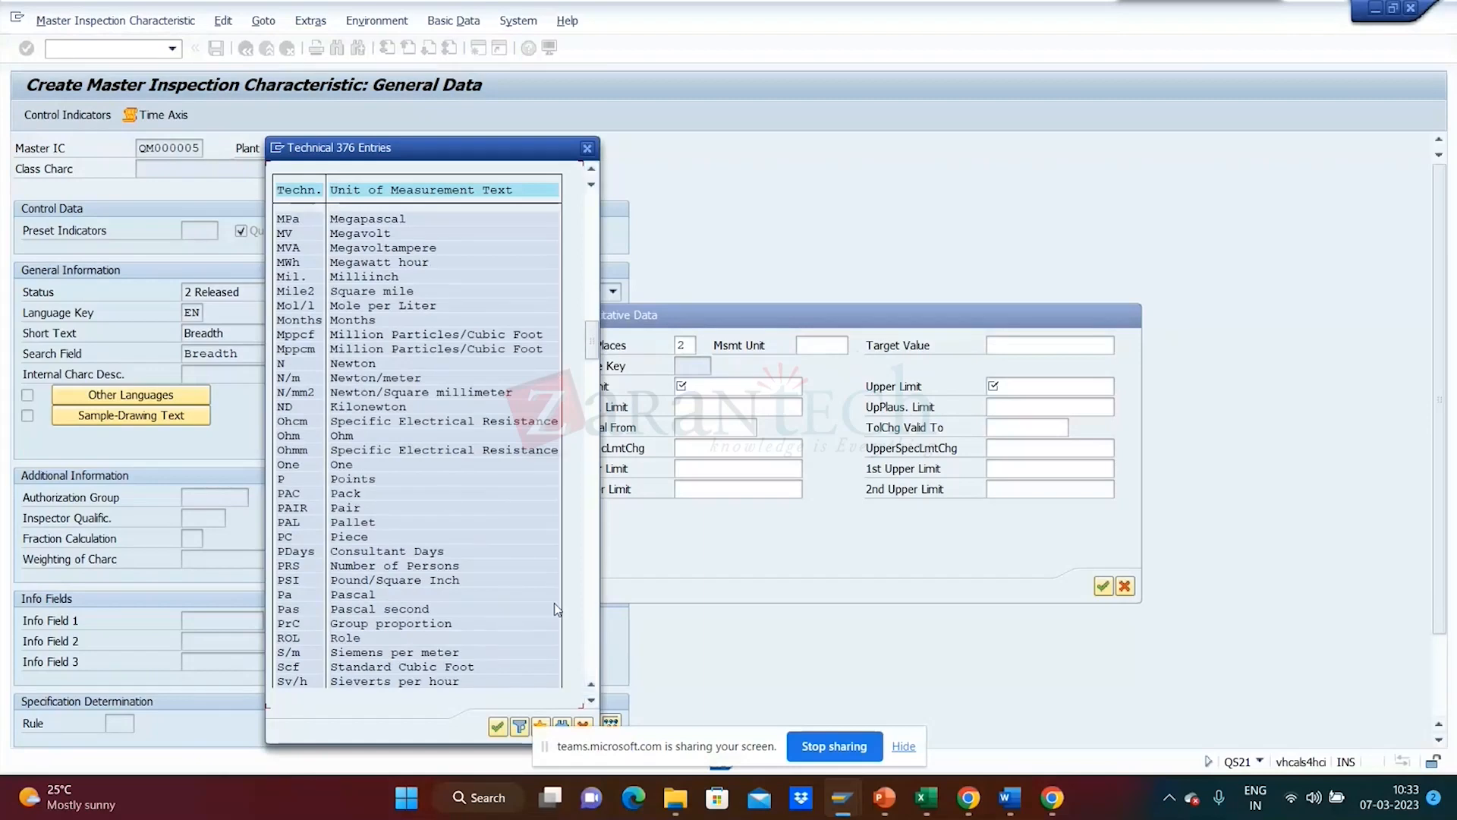
left_click(592, 668)
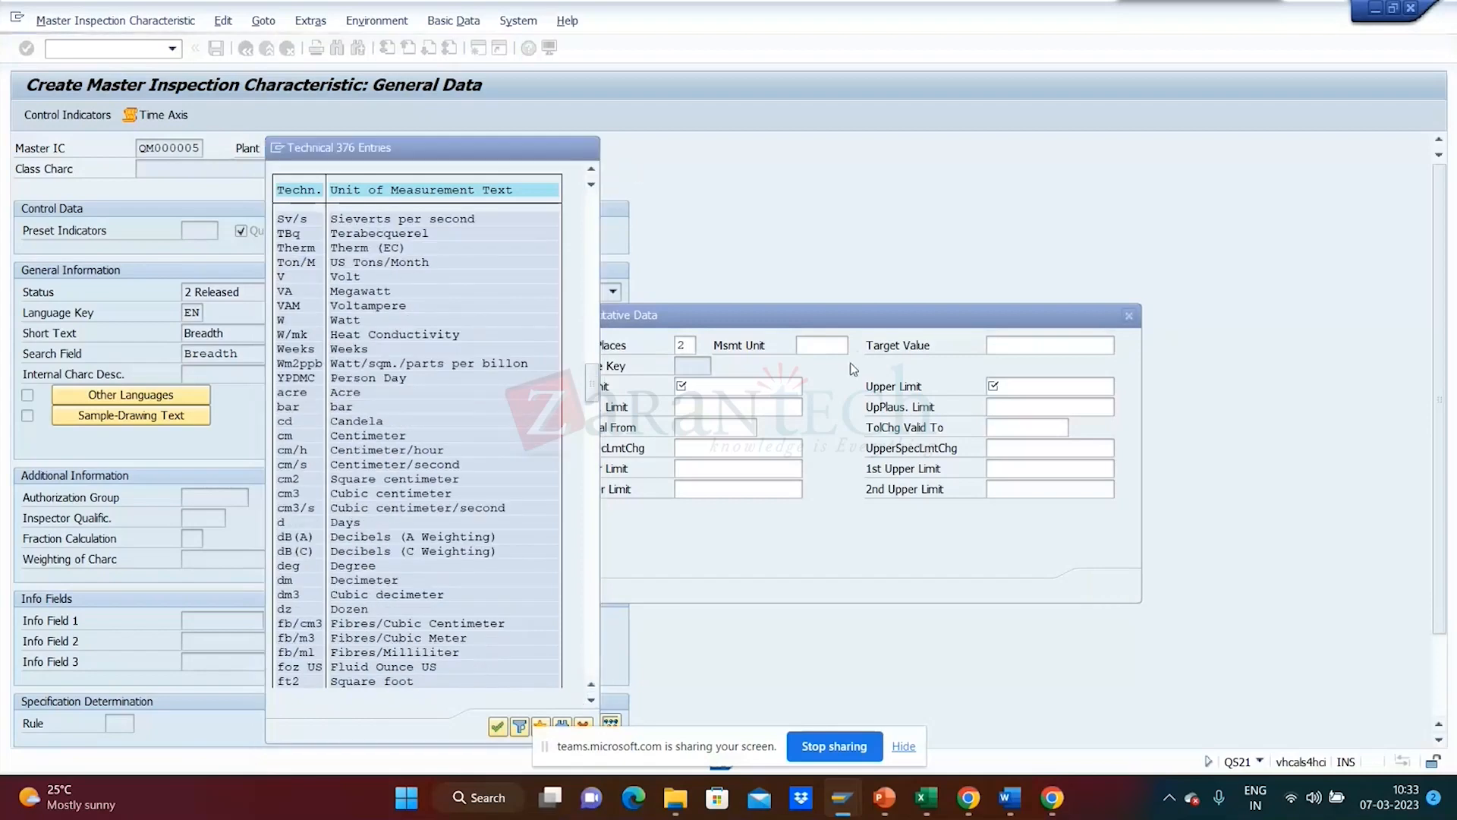
left_click(587, 150)
type("m")
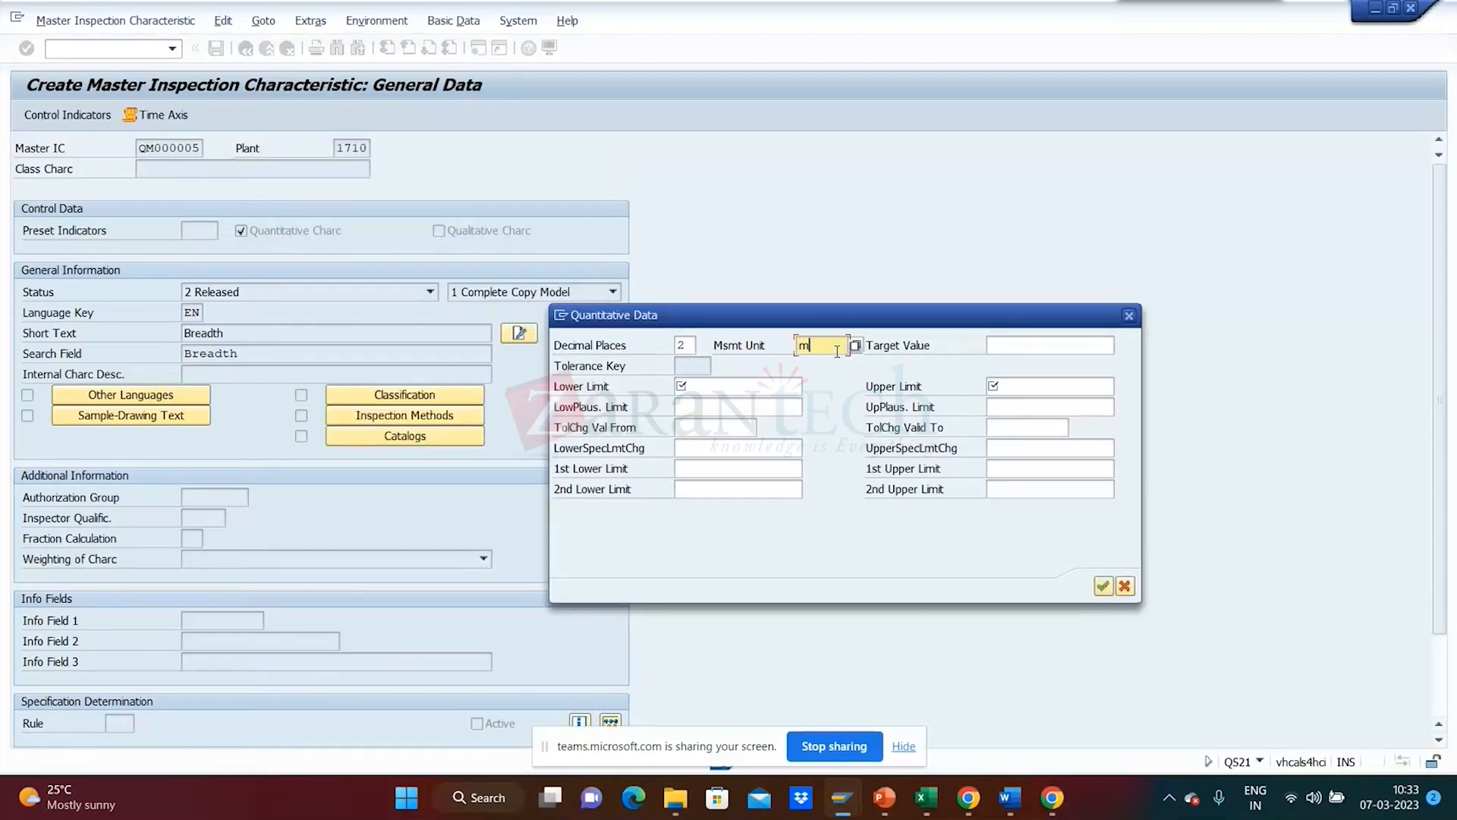
key("Return")
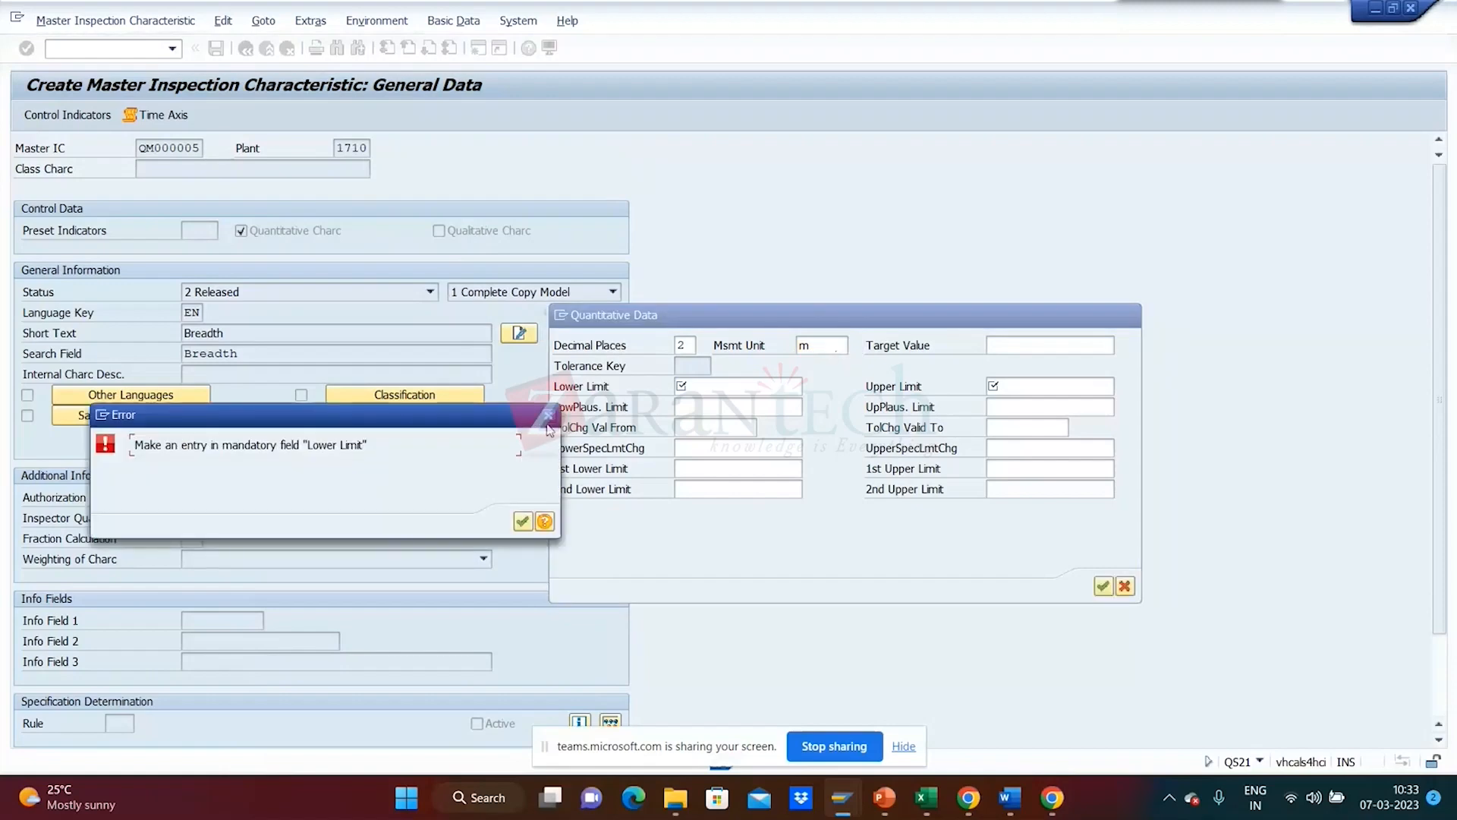
key("Return")
- Search the unit list for 'meter' with 999 max hits and choose cm (Centimeter)
left_click(847, 347)
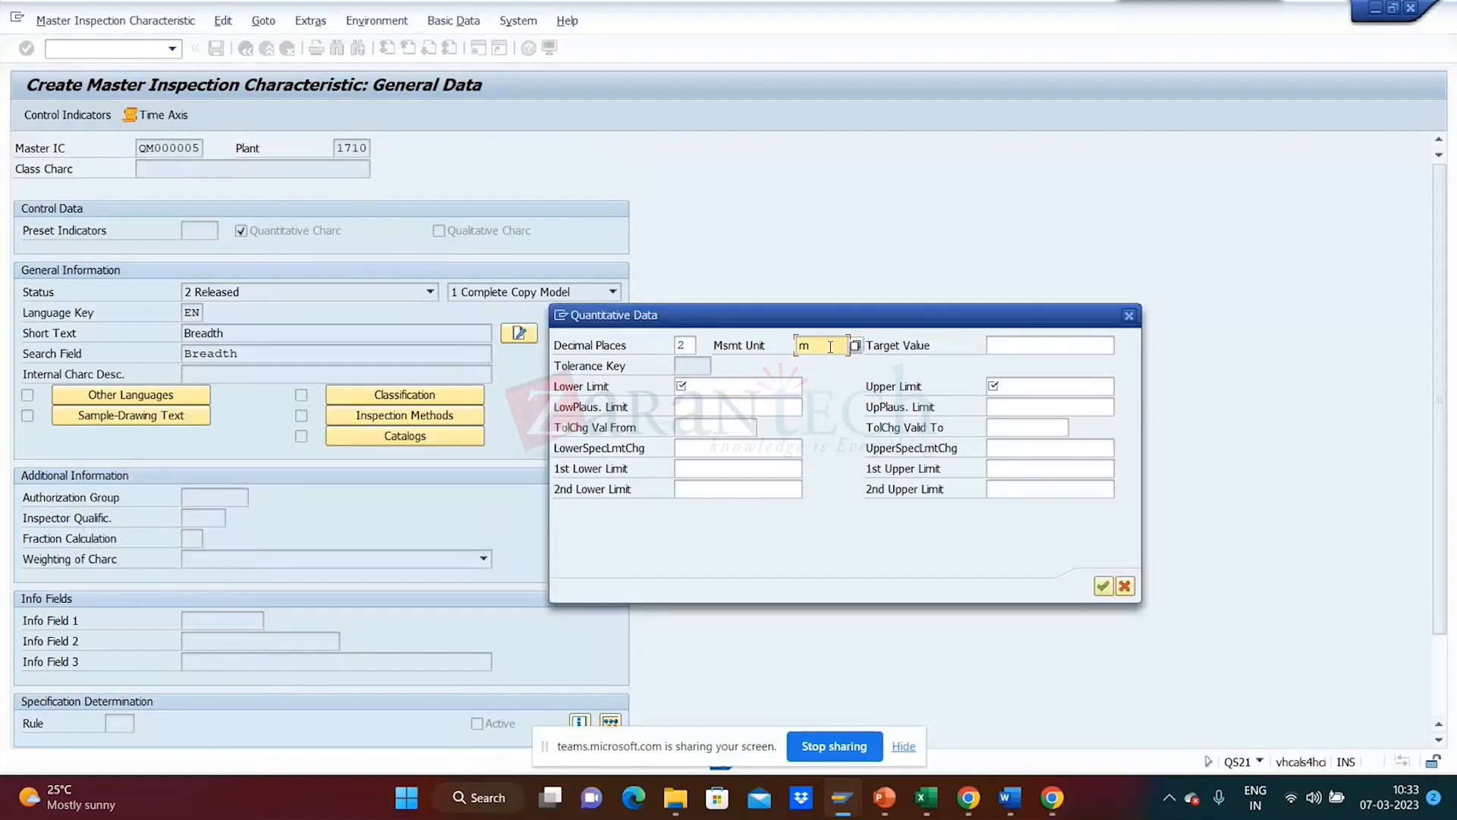
left_click(855, 346)
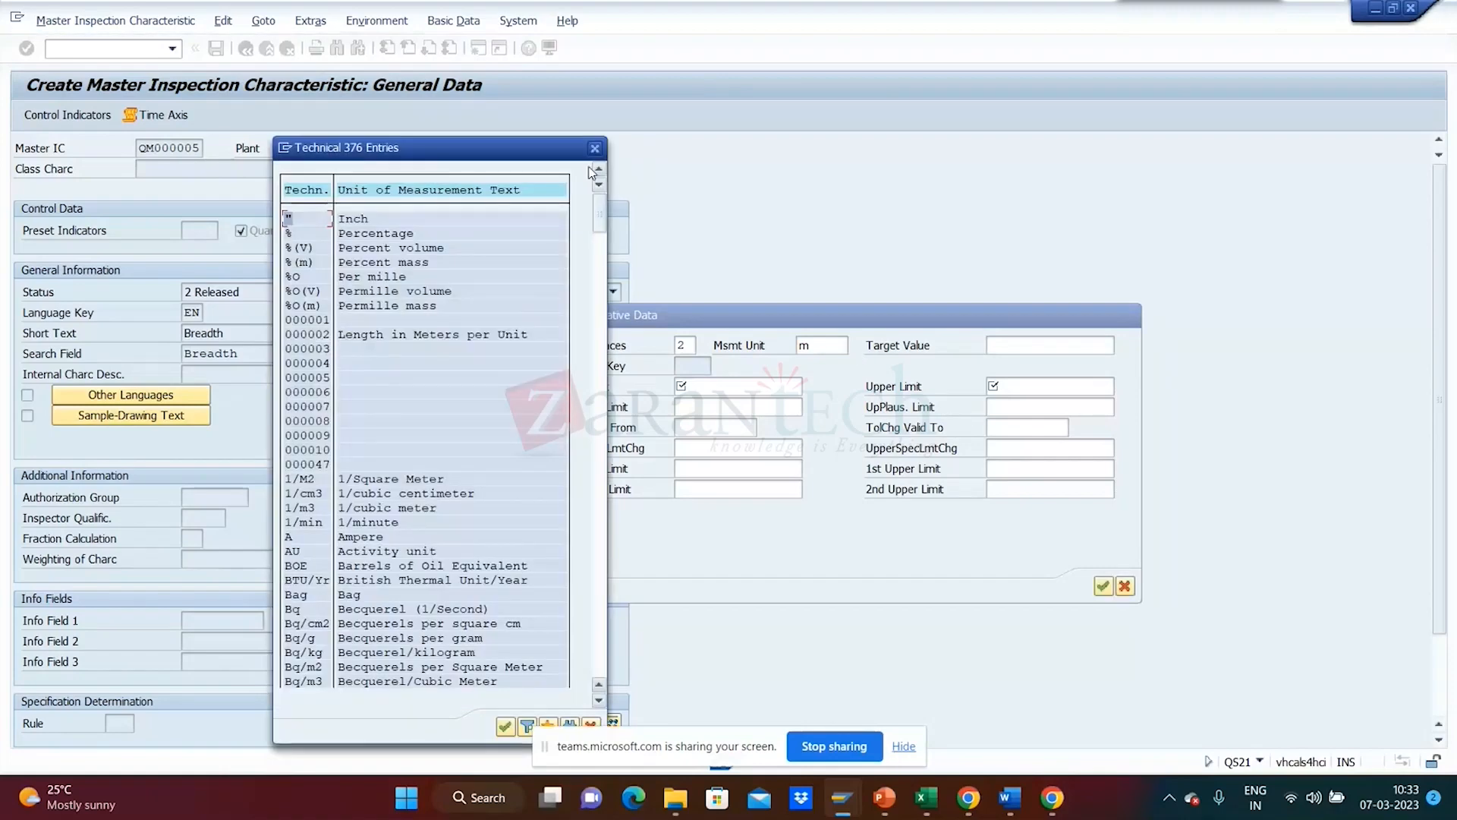
left_click_drag(526, 139, 505, 85)
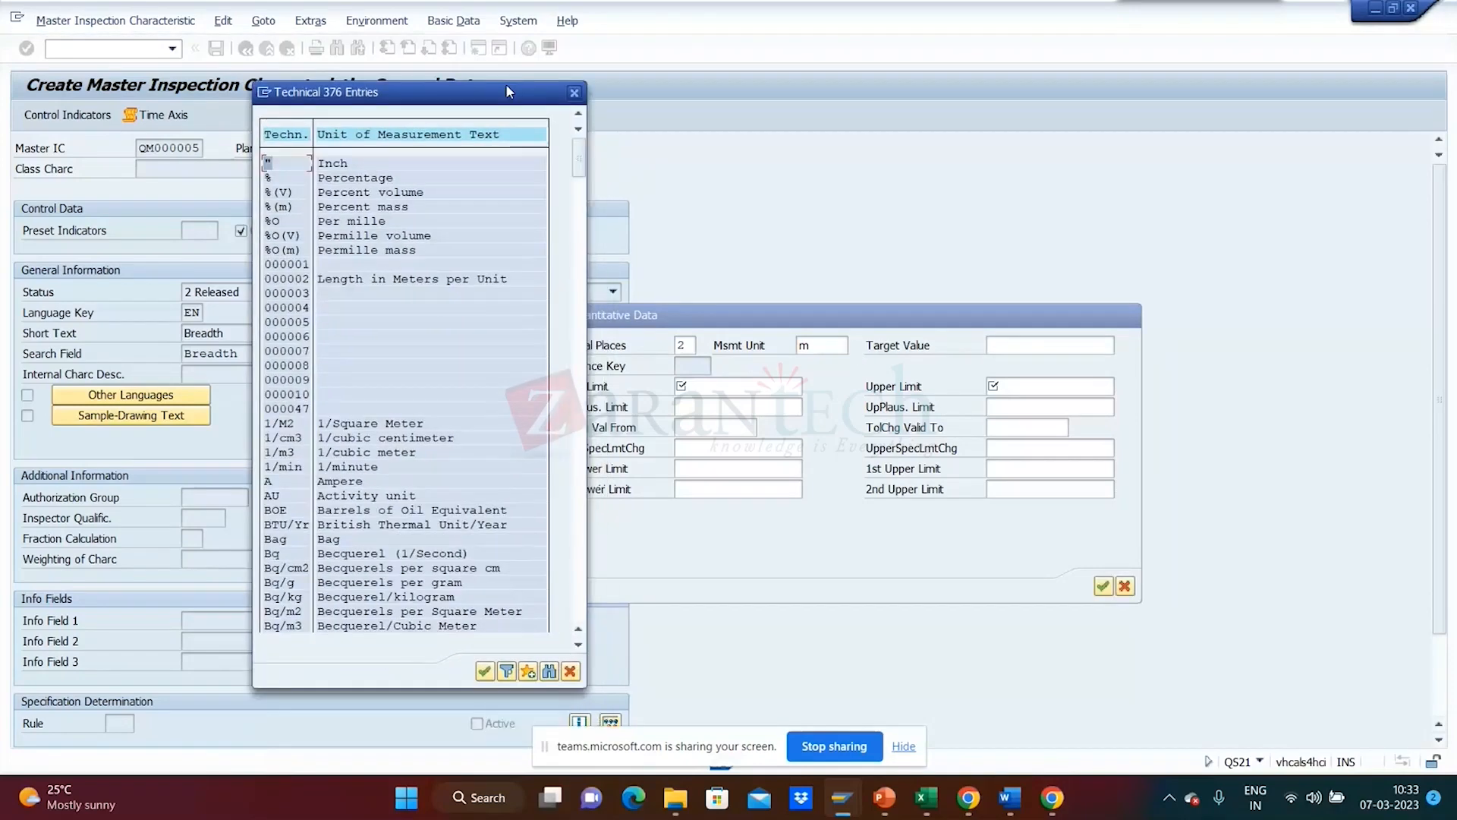
left_click(548, 671)
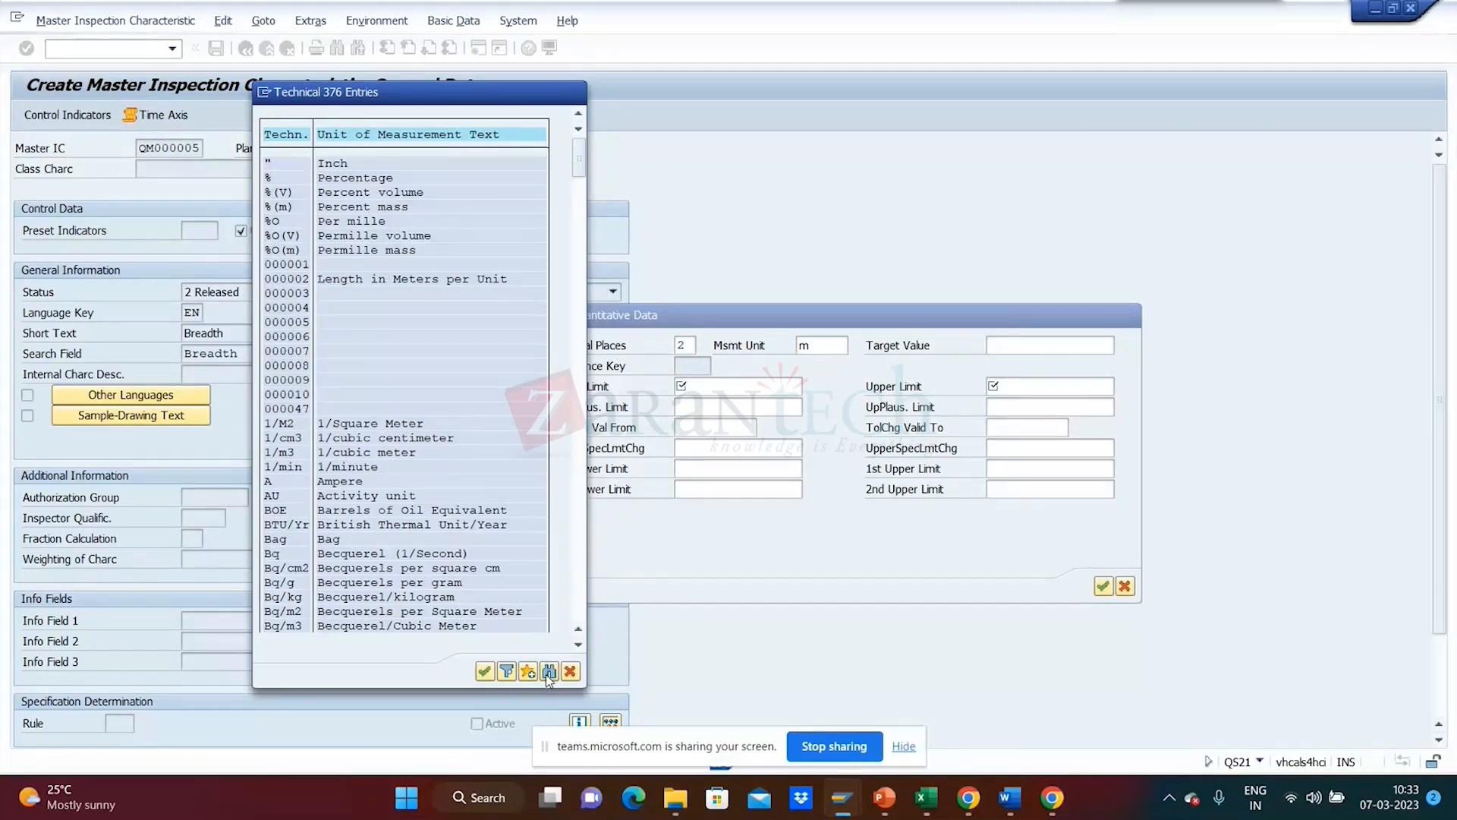
left_click_drag(350, 237, 714, 257)
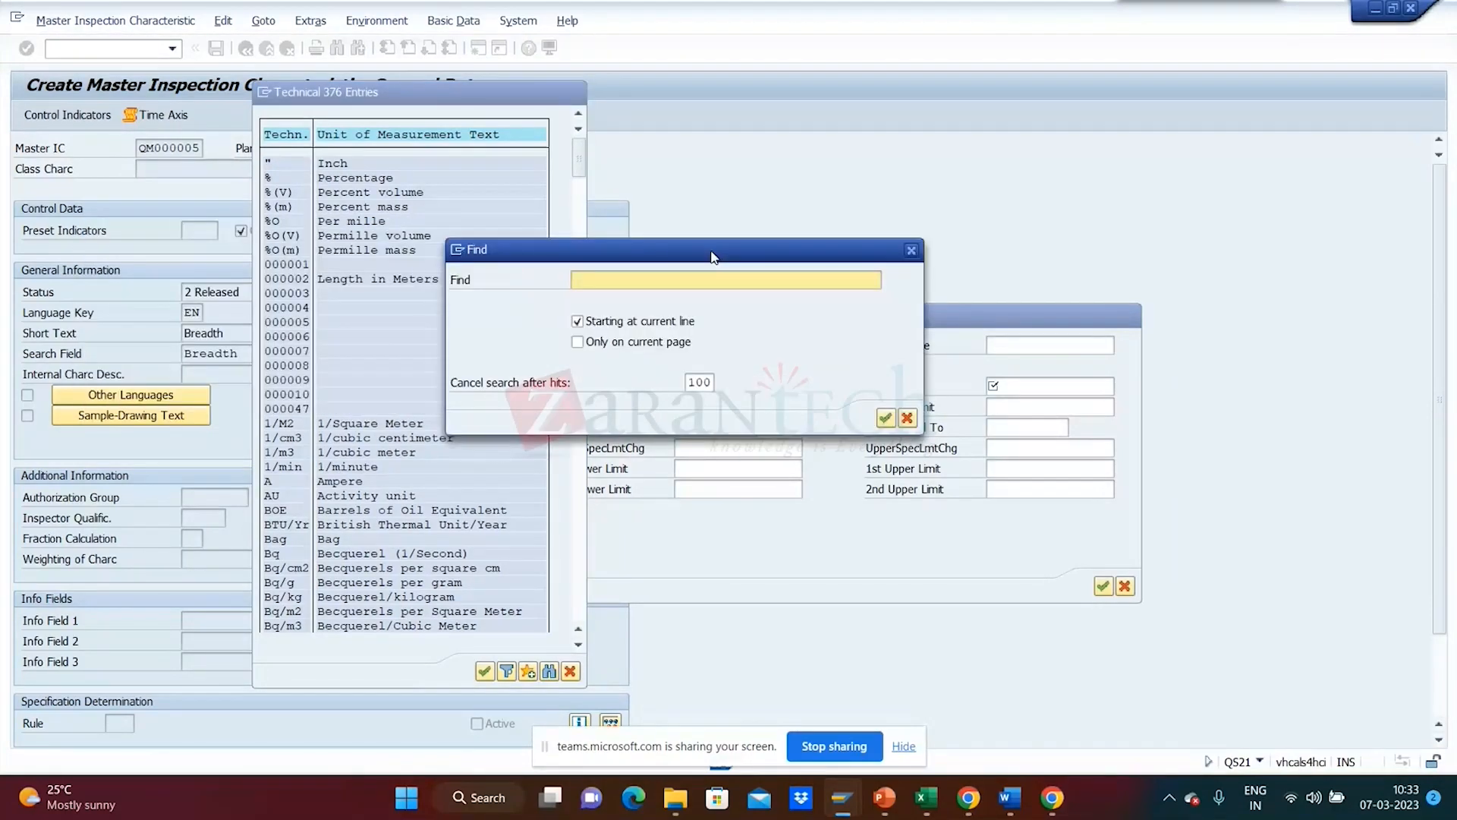
left_click(690, 384)
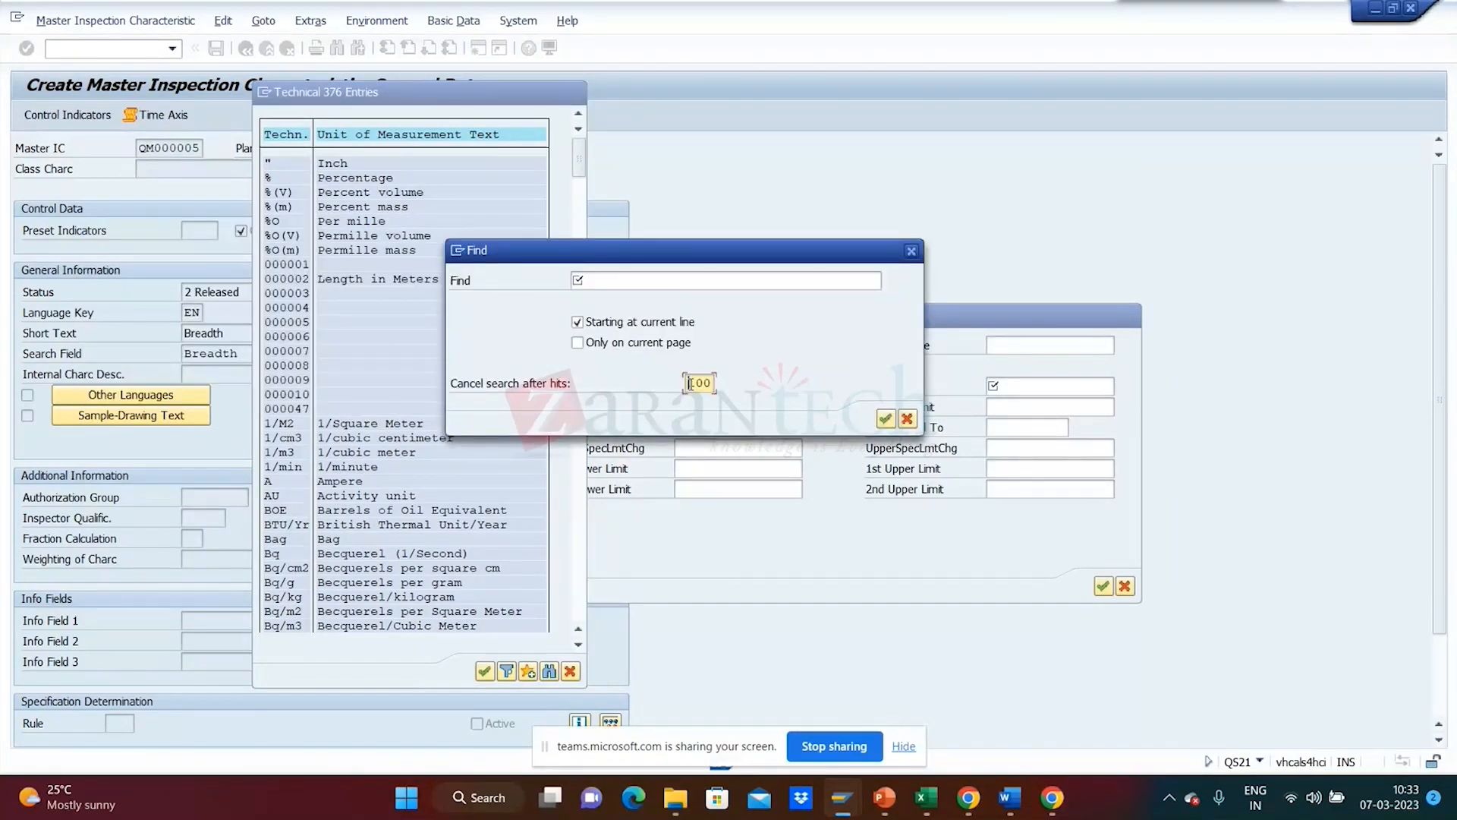
type("999")
left_click(674, 283)
type("met")
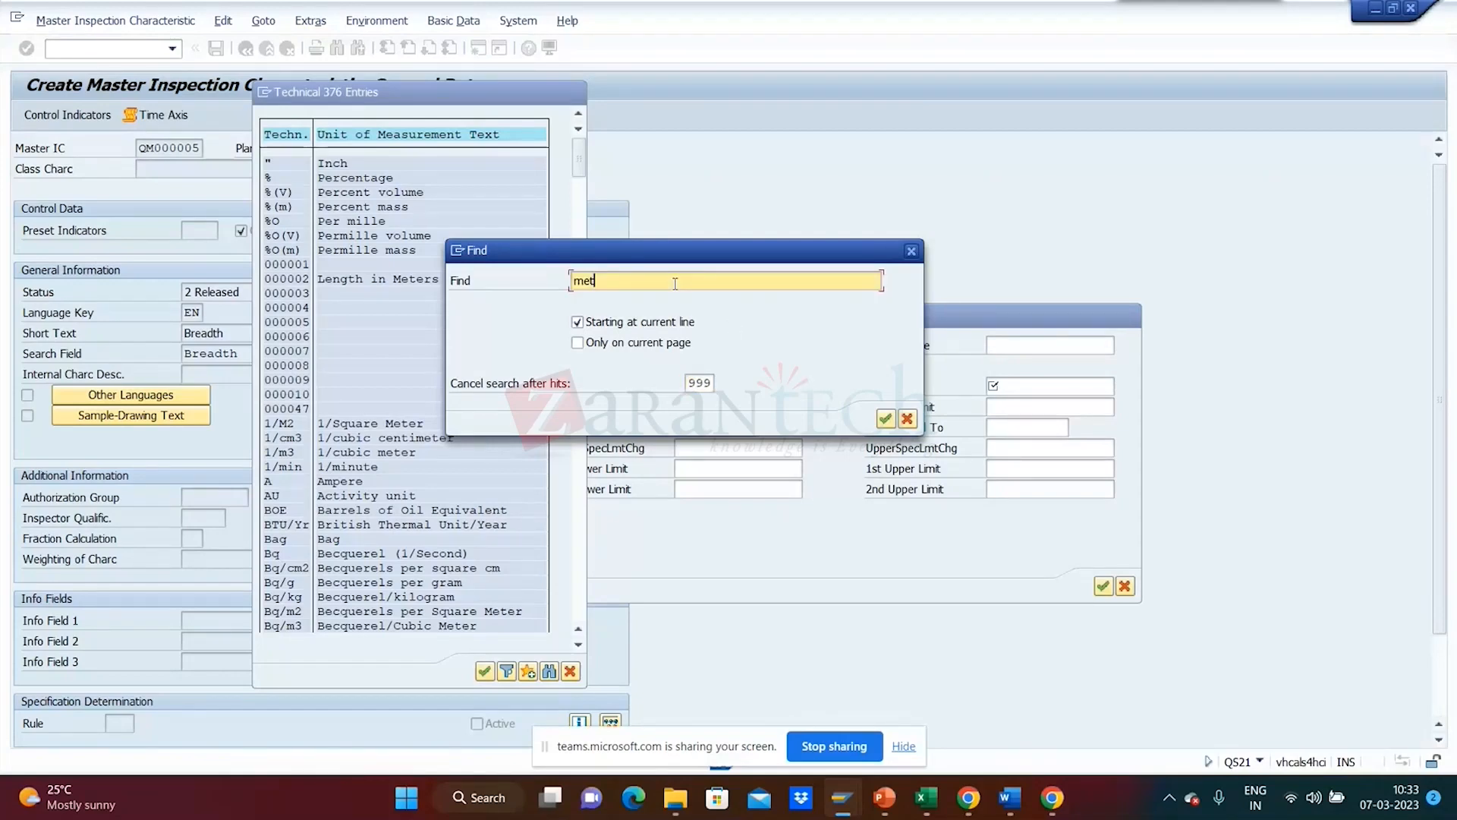
type("er")
key("Return")
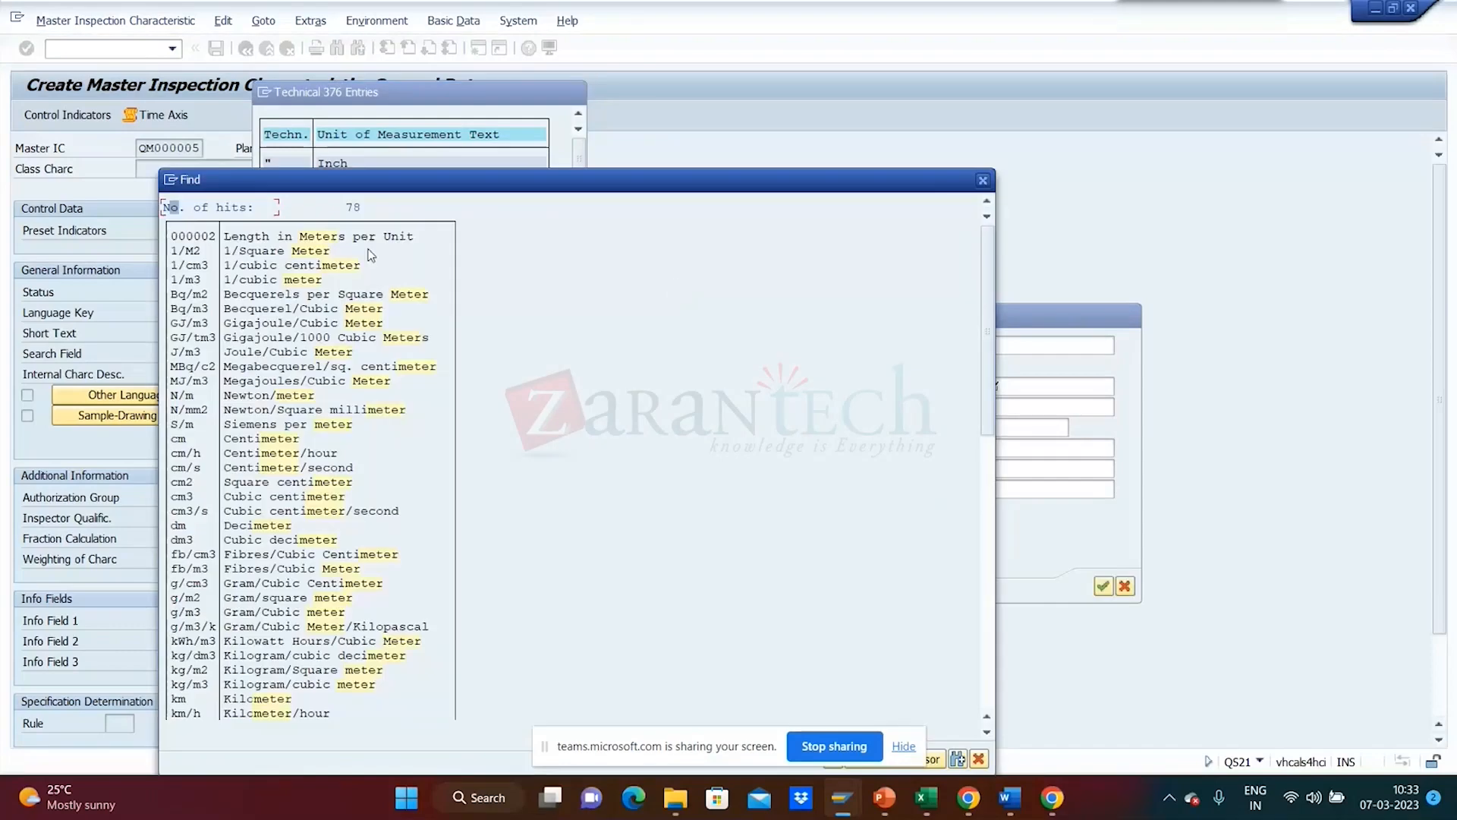
double_click(179, 440)
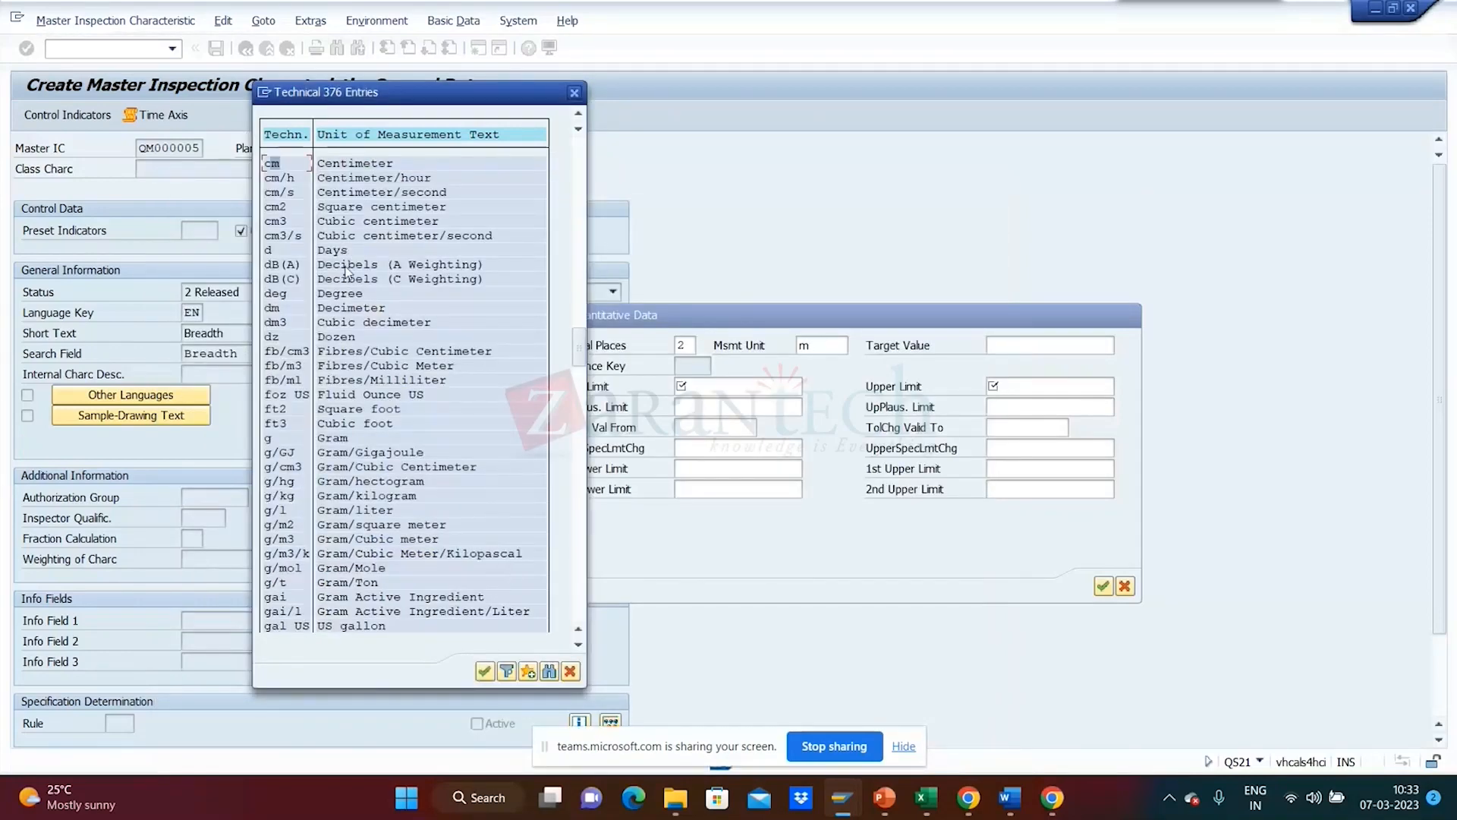
double_click(279, 165)
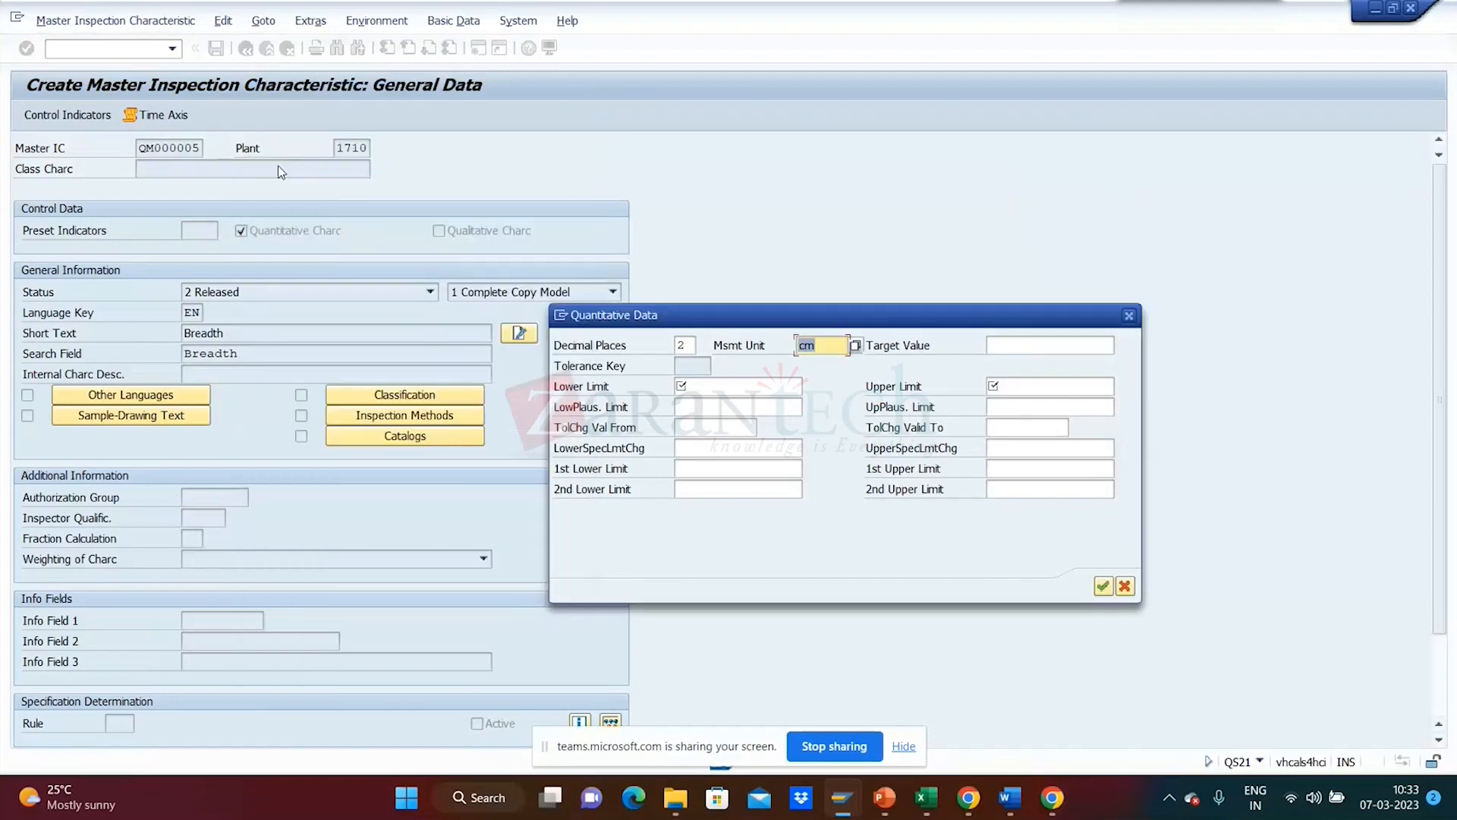
left_click(705, 389)
- Enter lower limit 1 and upper limit 100 for Breadth and confirm the quantitative data
type("1")
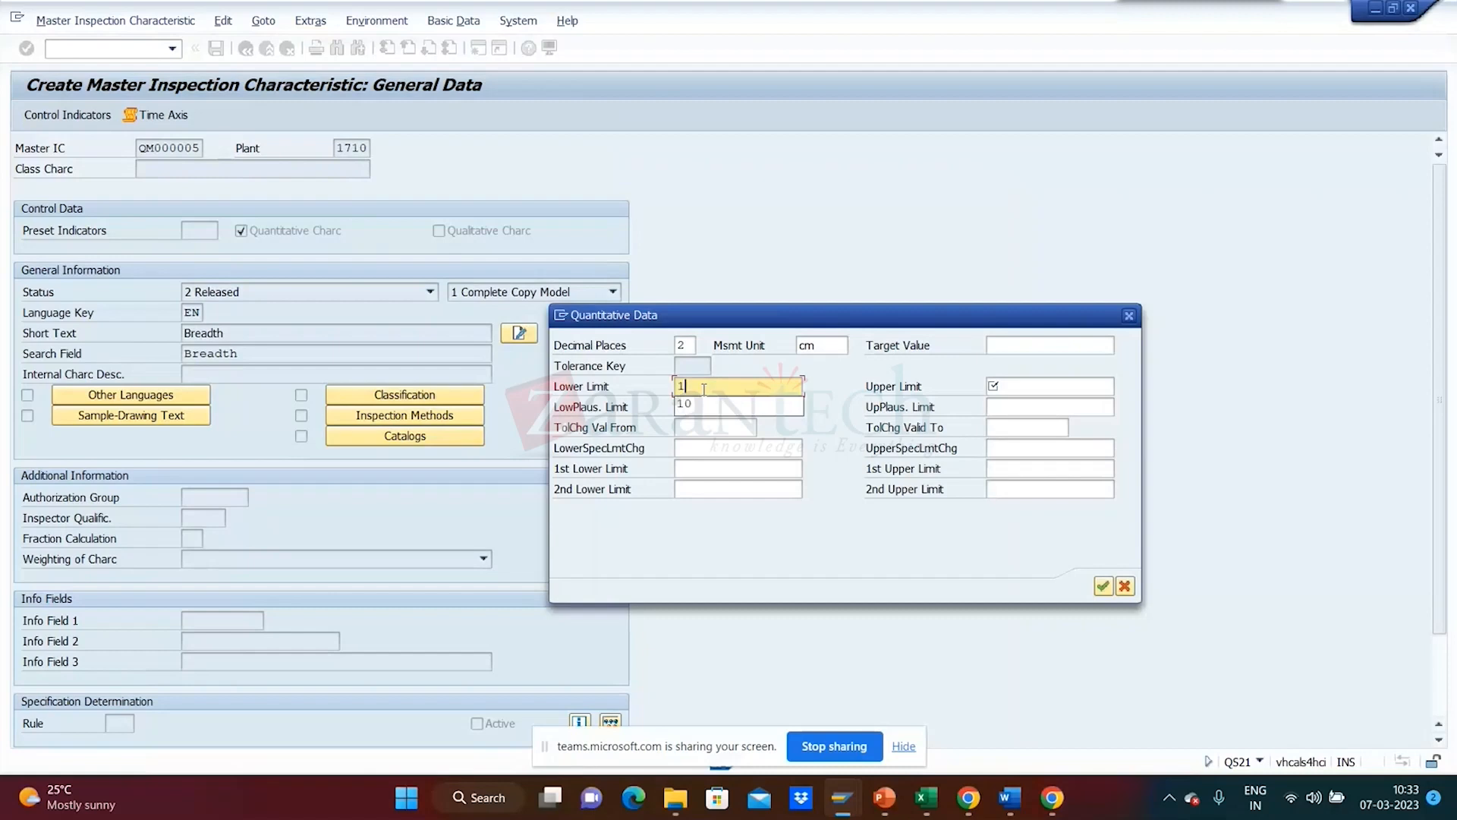
left_click(1089, 383)
type("1")
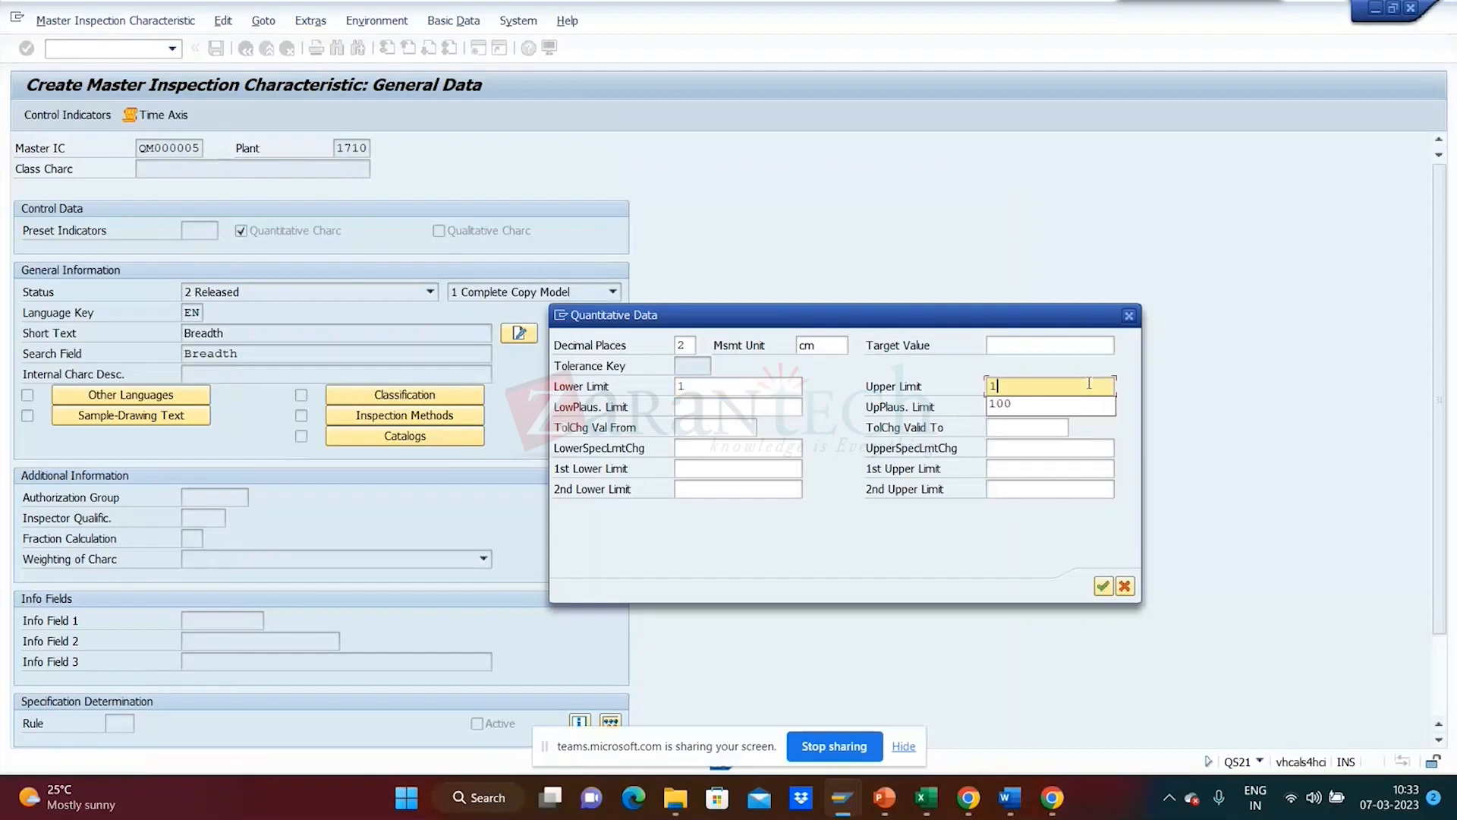
left_click(1089, 403)
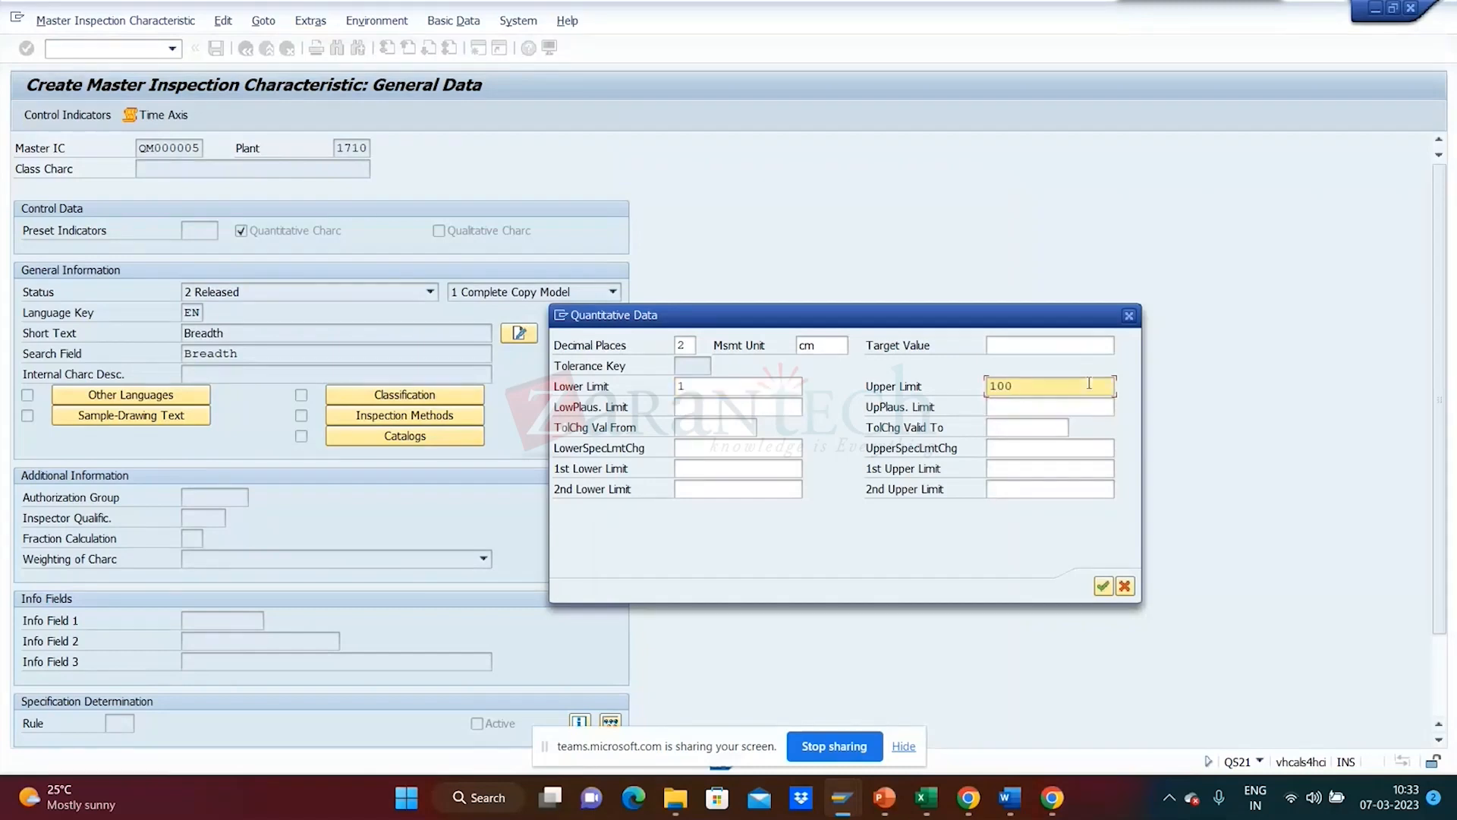
left_click(1103, 587)
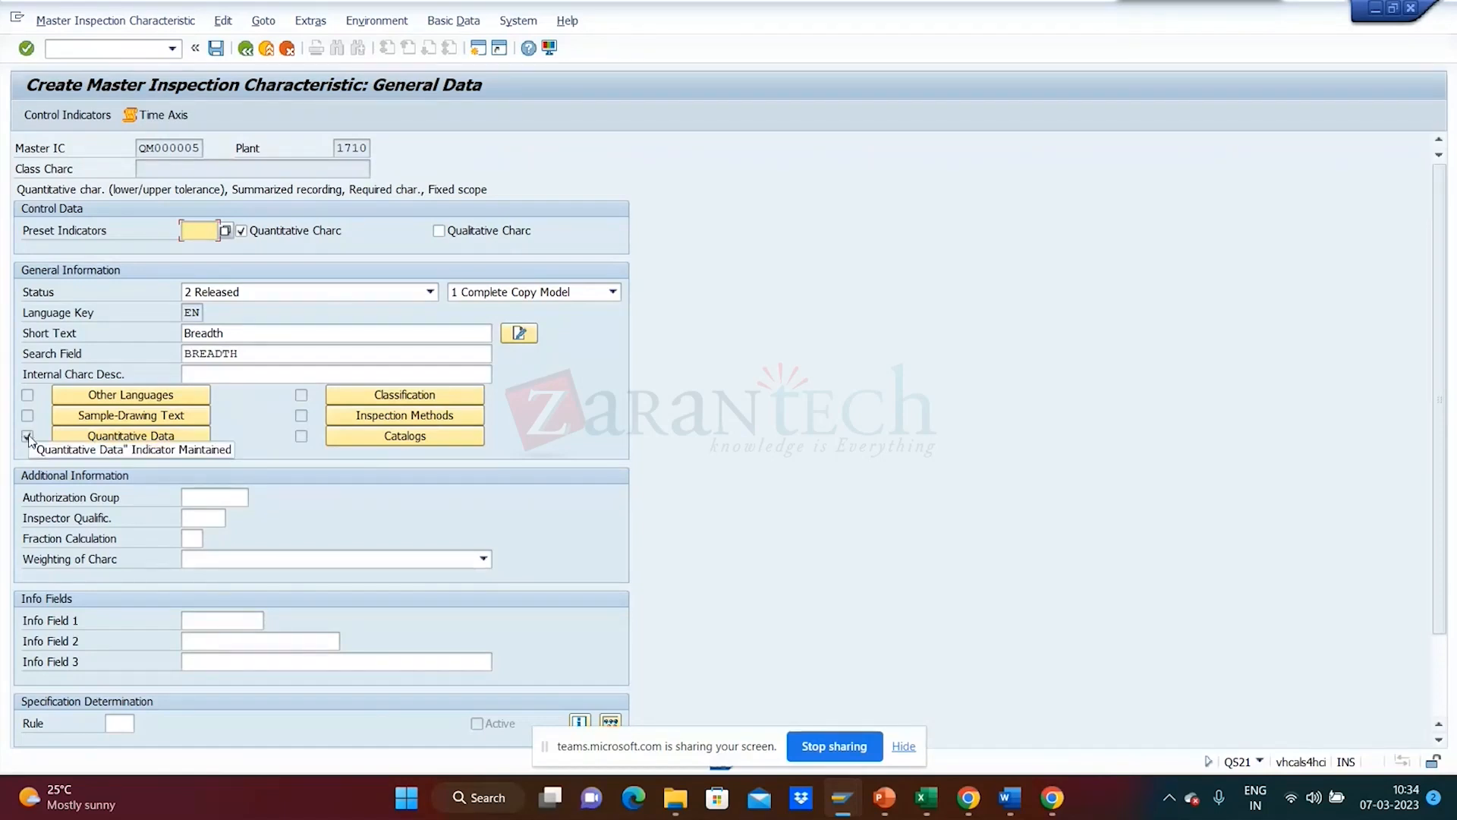
- Recheck the saved 1.00–100.00 cm limits, then bring up the Assigned Inspection Methods list
left_click(129, 437)
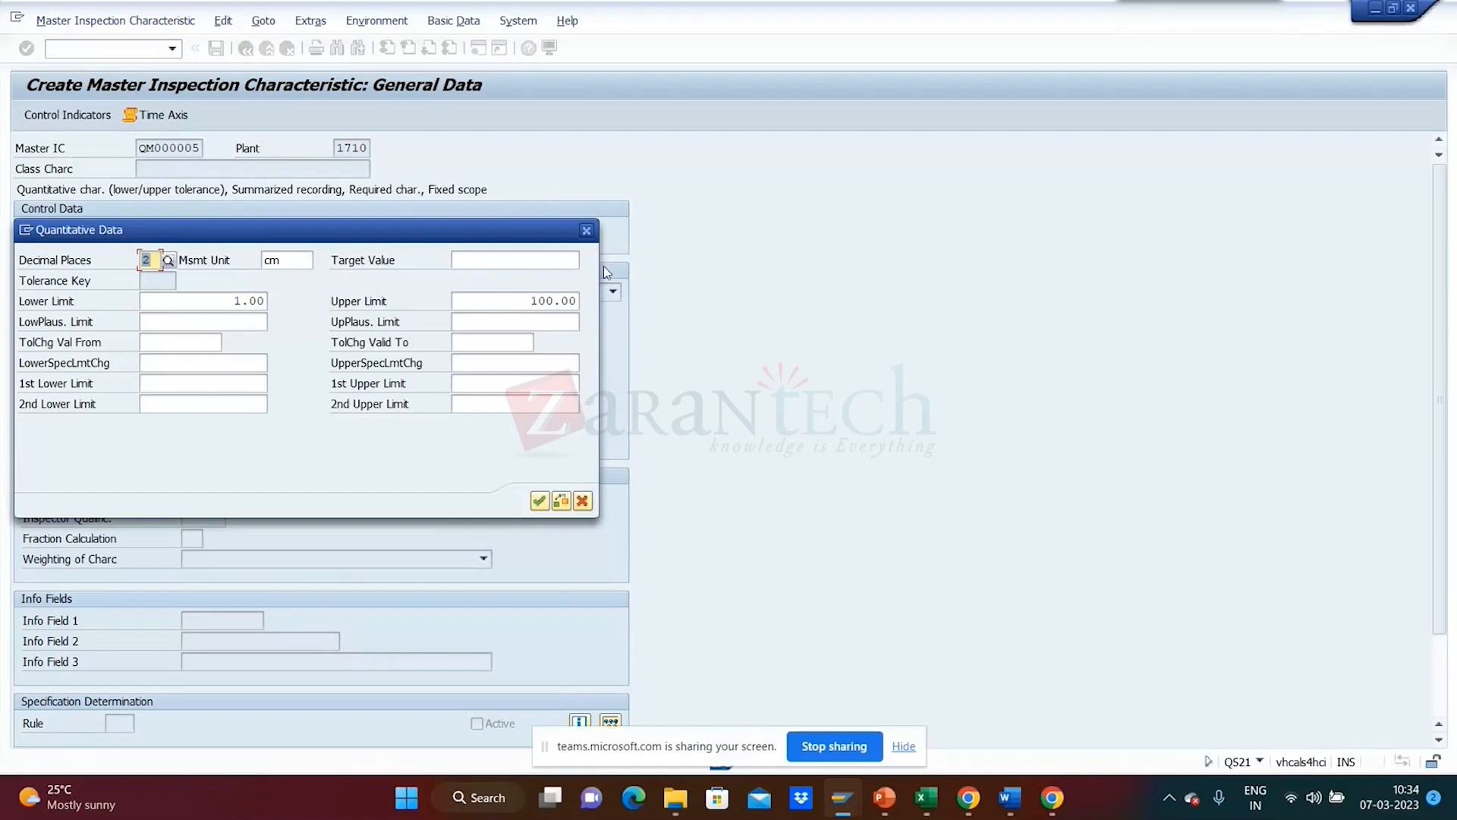
left_click(588, 230)
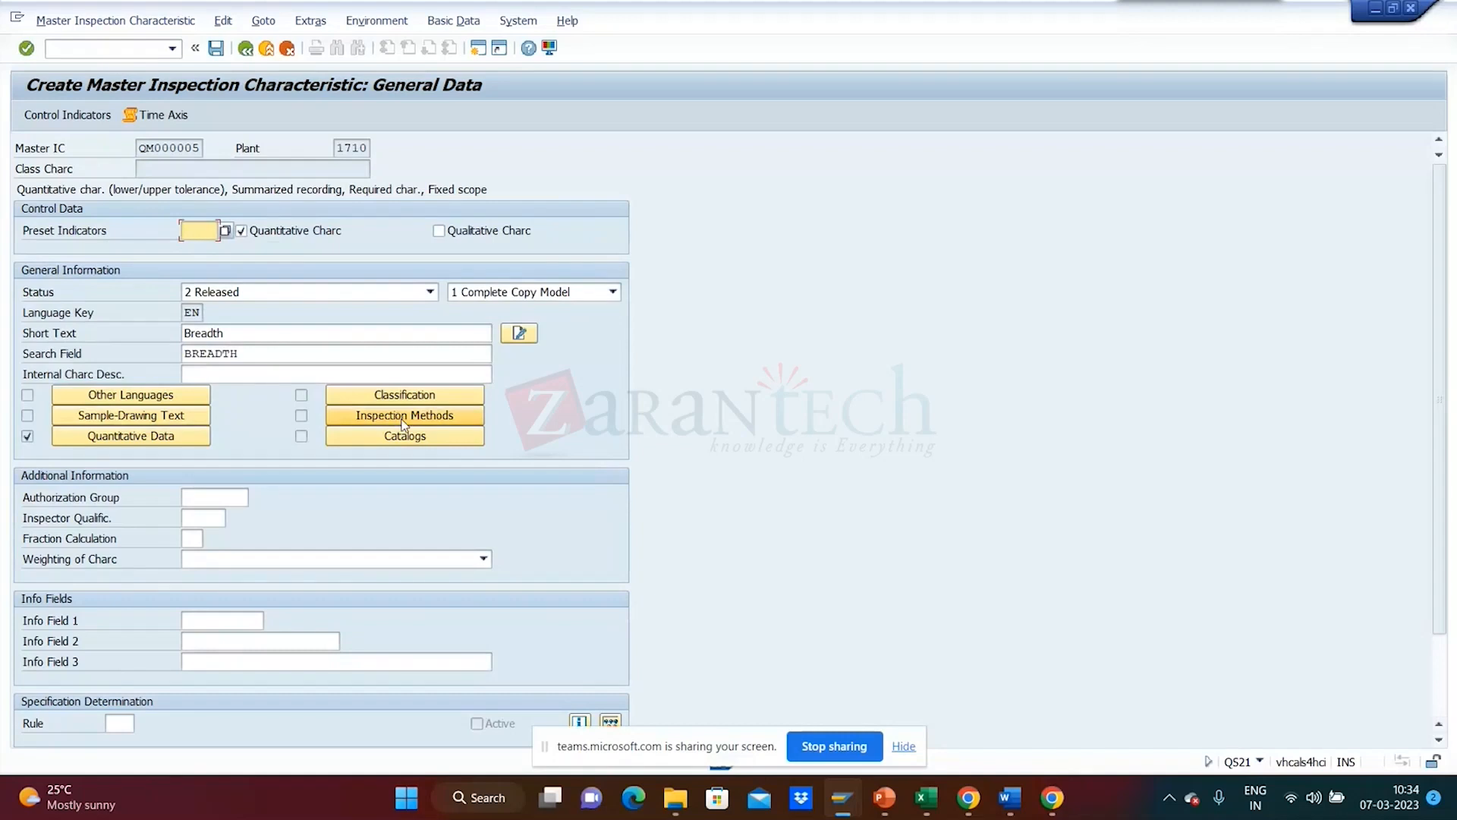
left_click(403, 422)
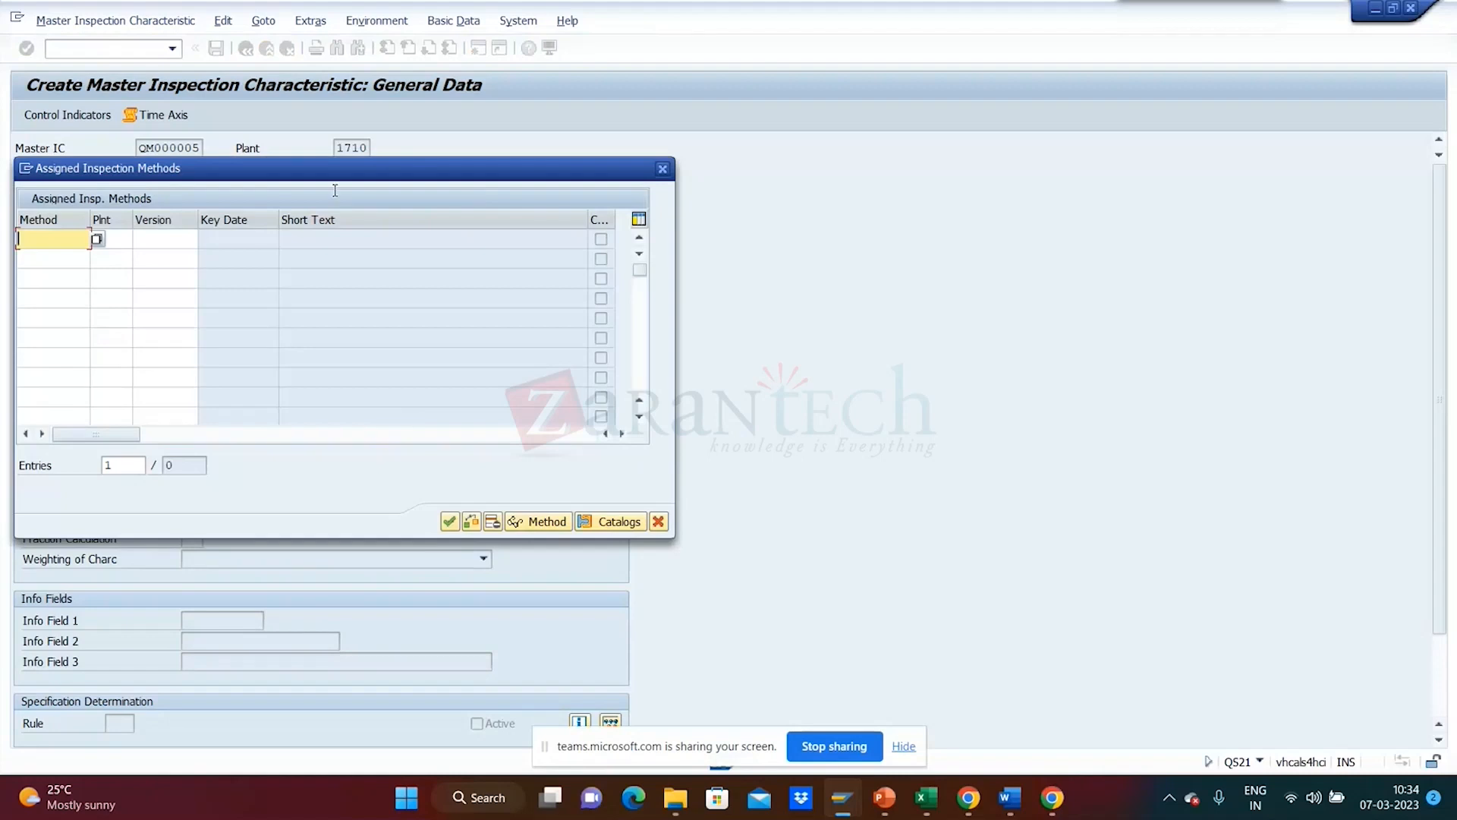
- Look up the inspection methods available in plant 1710, showing 5 entries including TP-01
left_click_drag(329, 178, 891, 200)
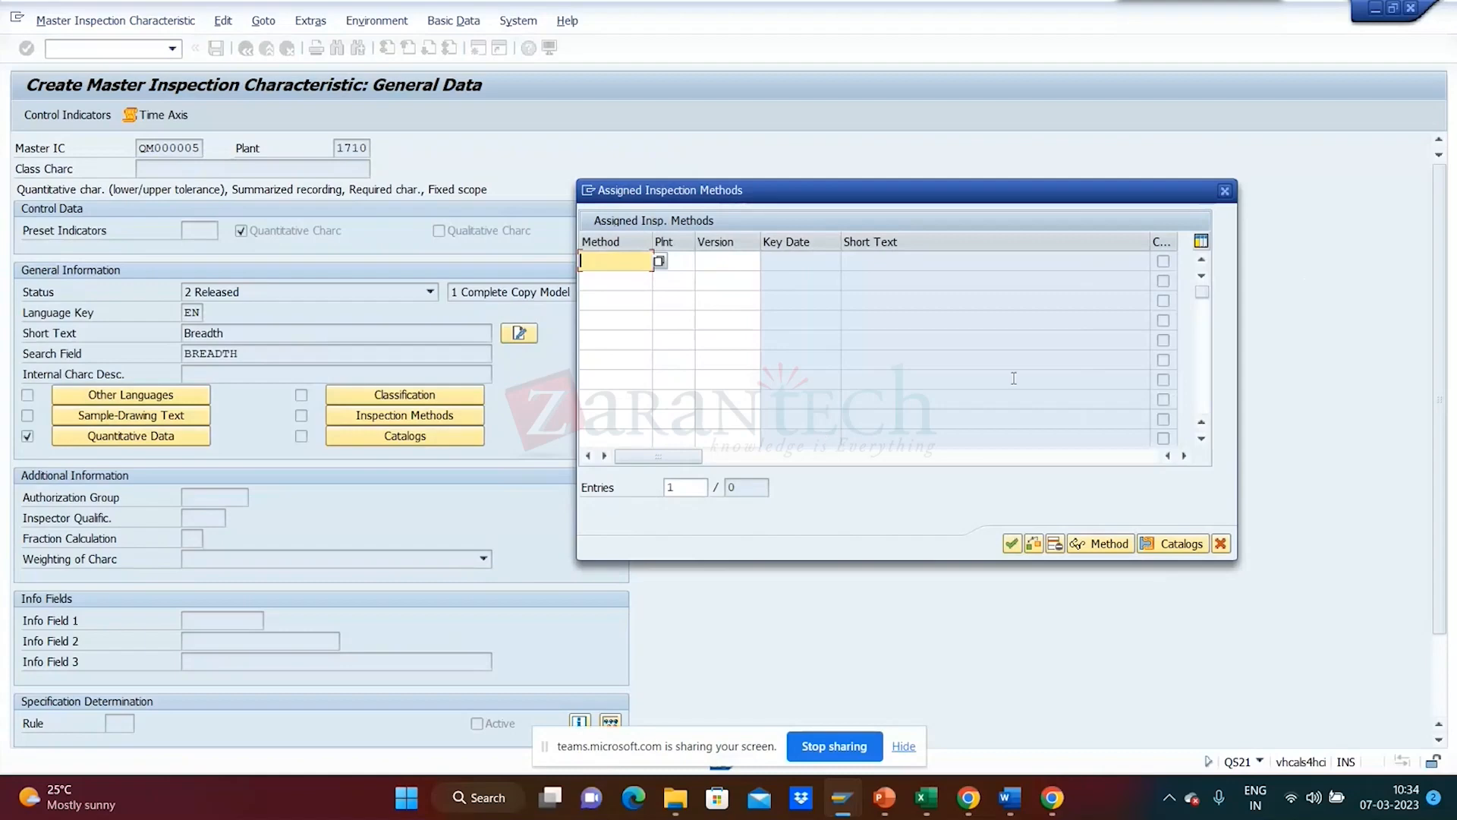
left_click(659, 261)
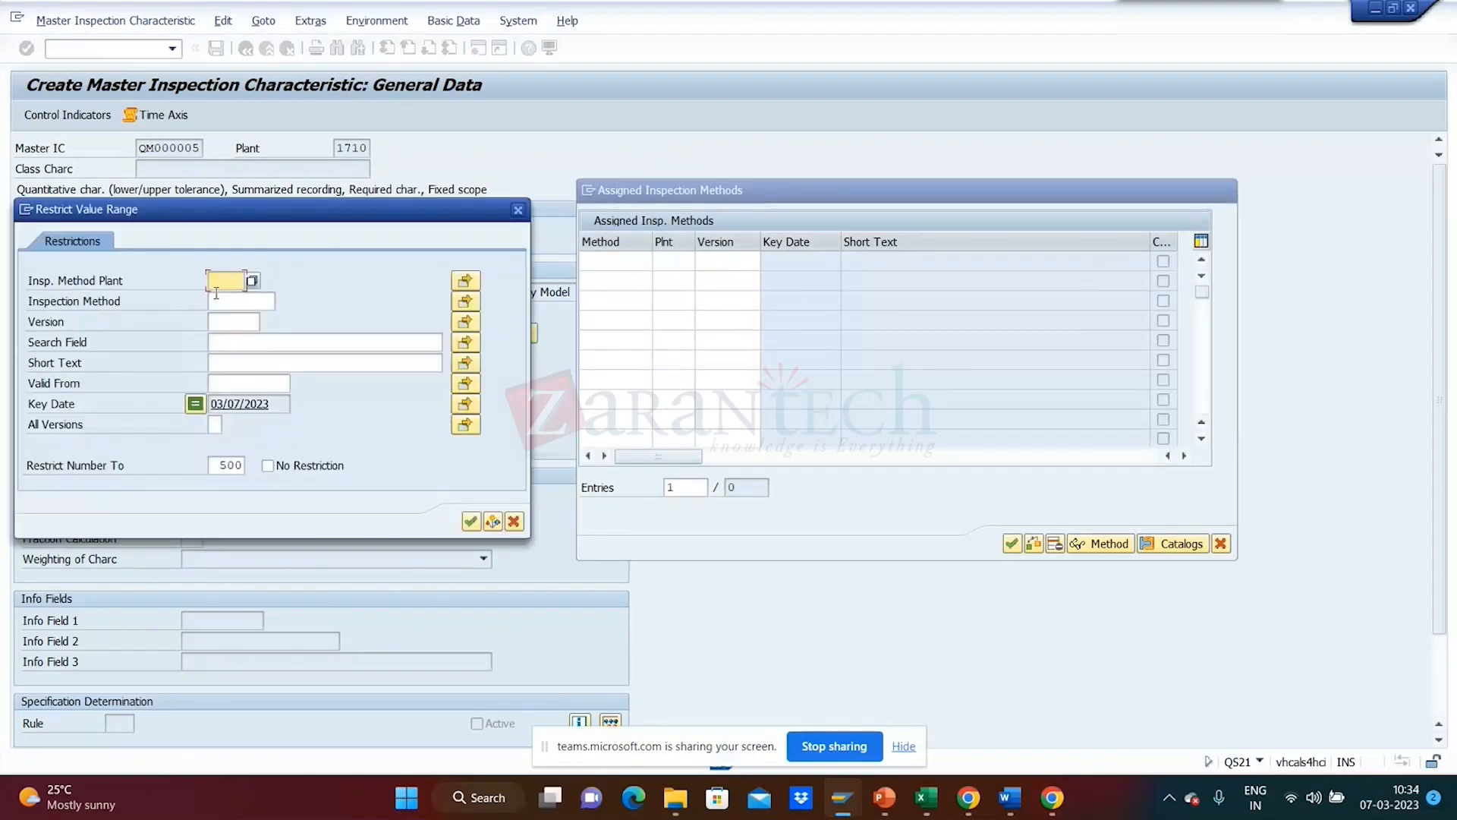
type("1710")
left_click(471, 522)
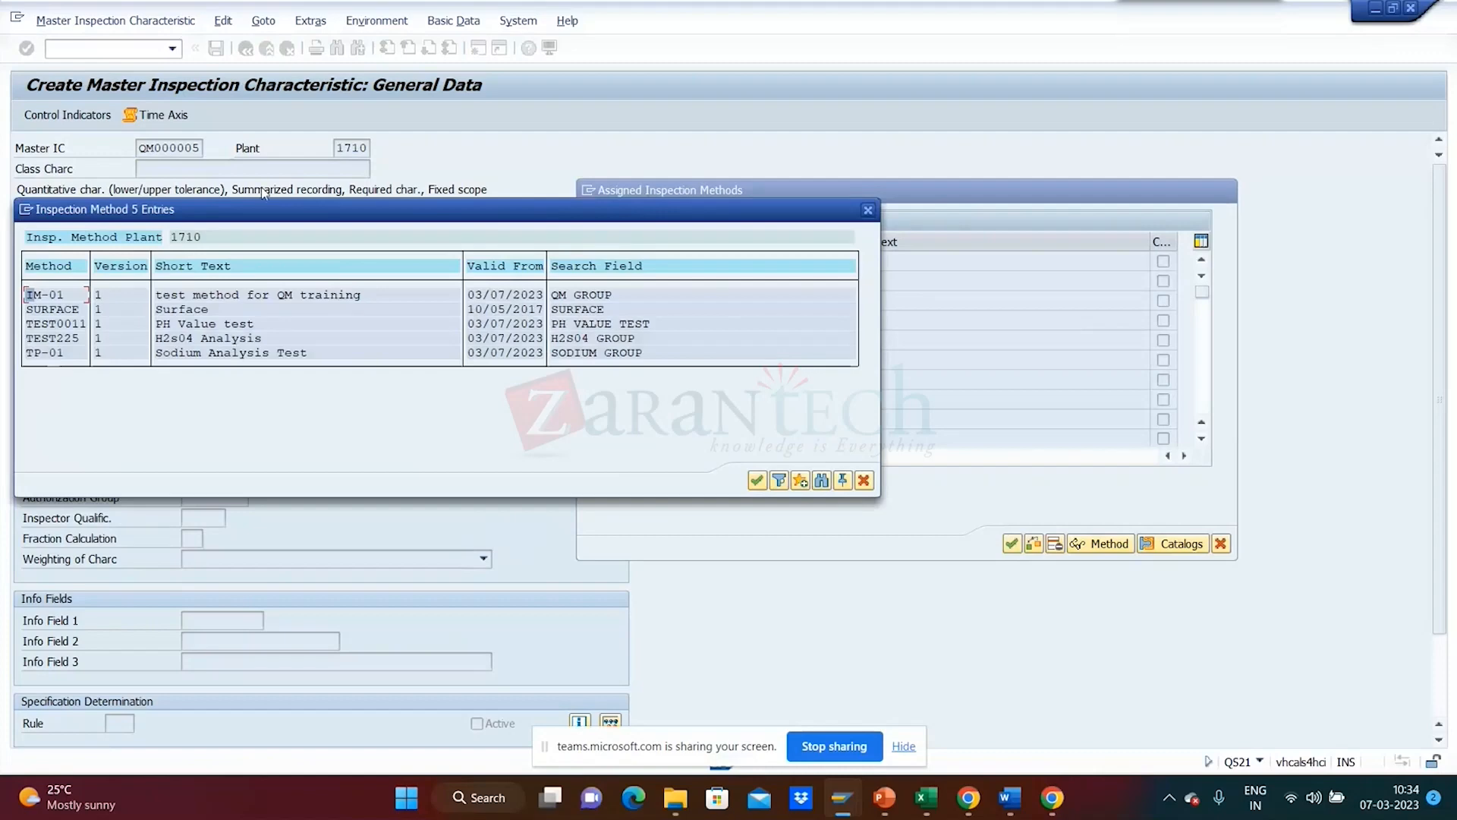
left_click_drag(261, 210, 620, 204)
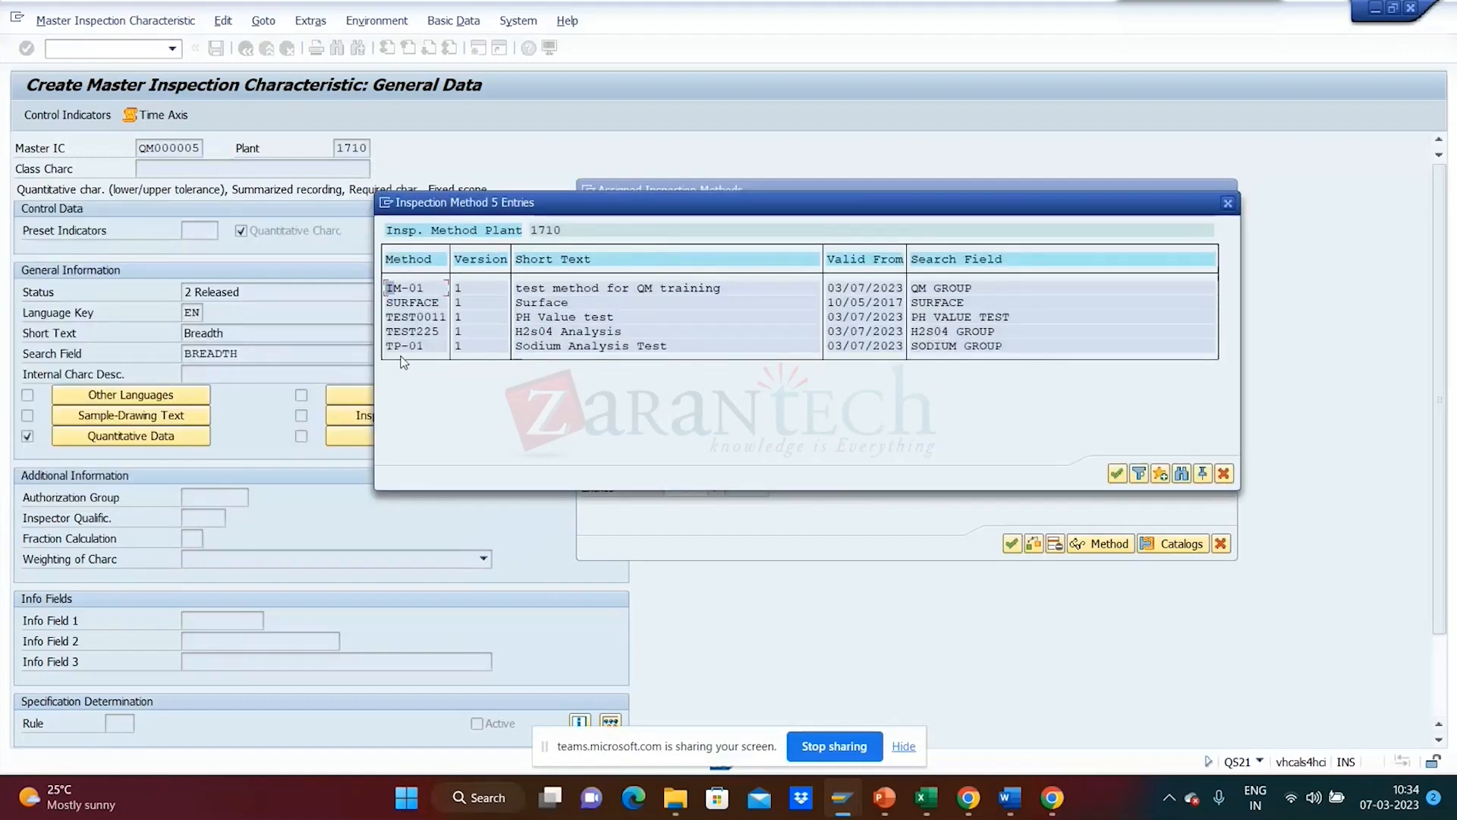
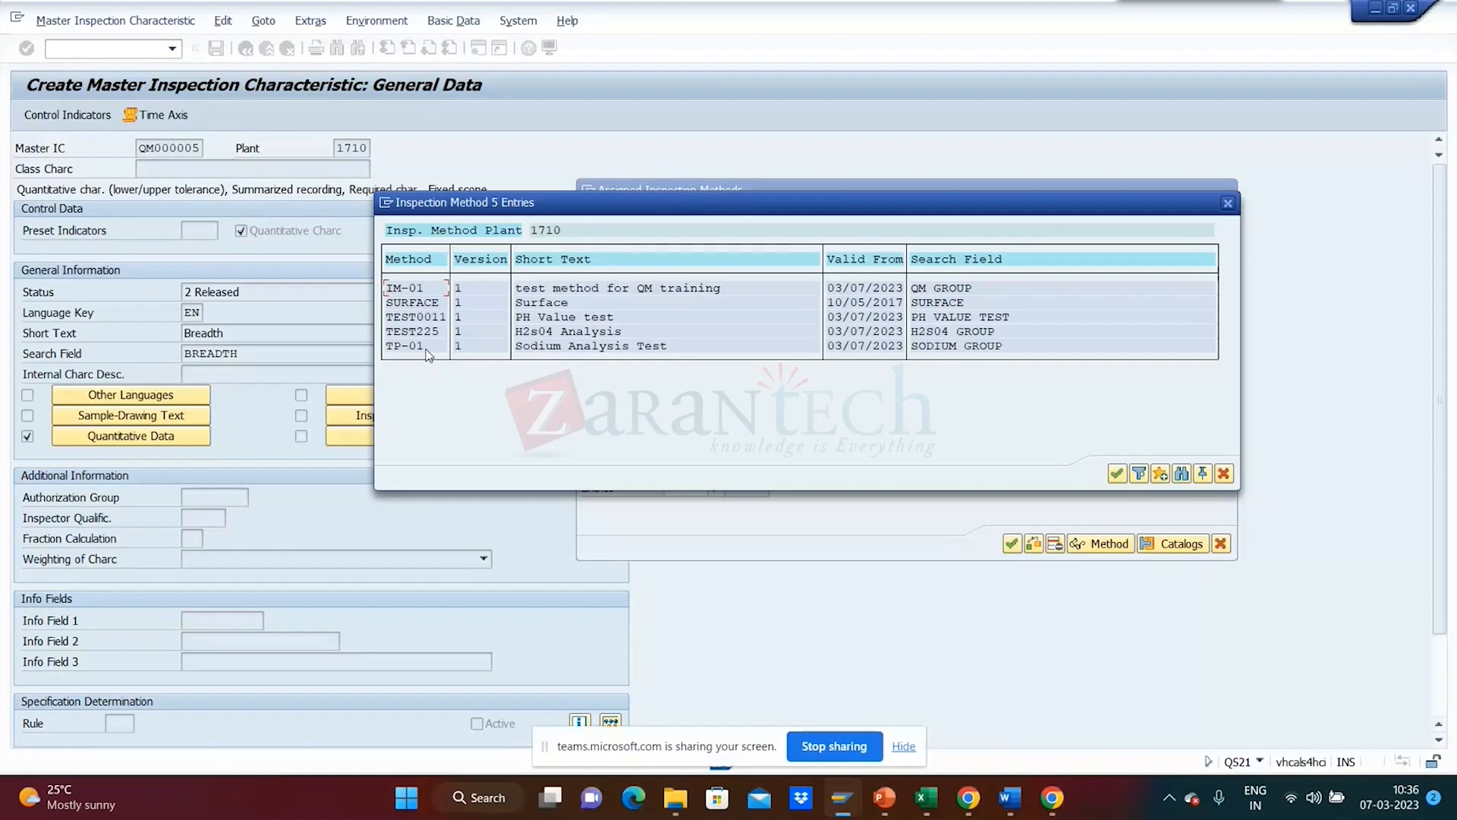
- Close and reopen the Assigned Inspection Methods list, moving the window aside
left_click(1225, 475)
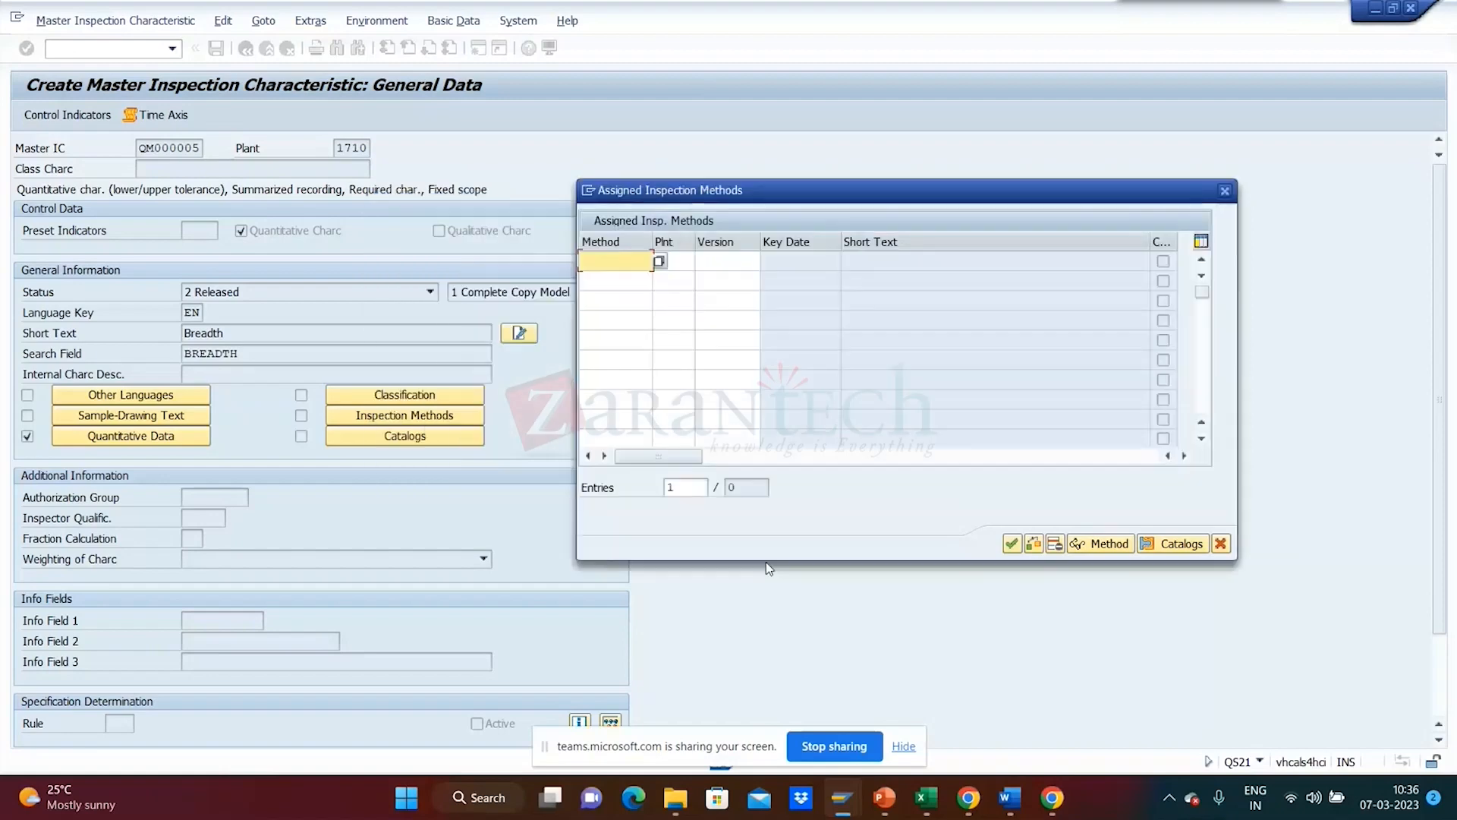
left_click(1220, 543)
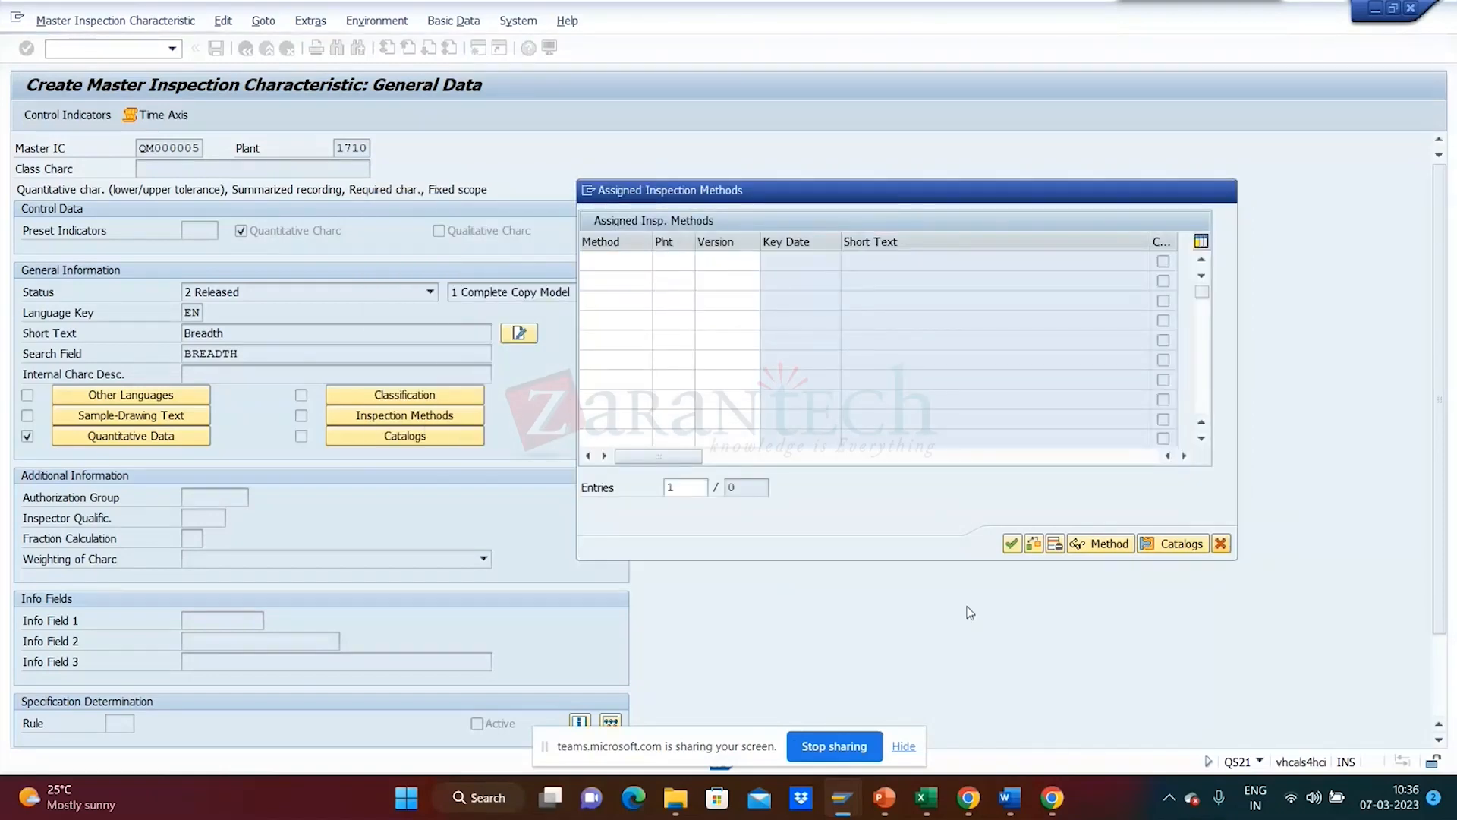
left_click(405, 415)
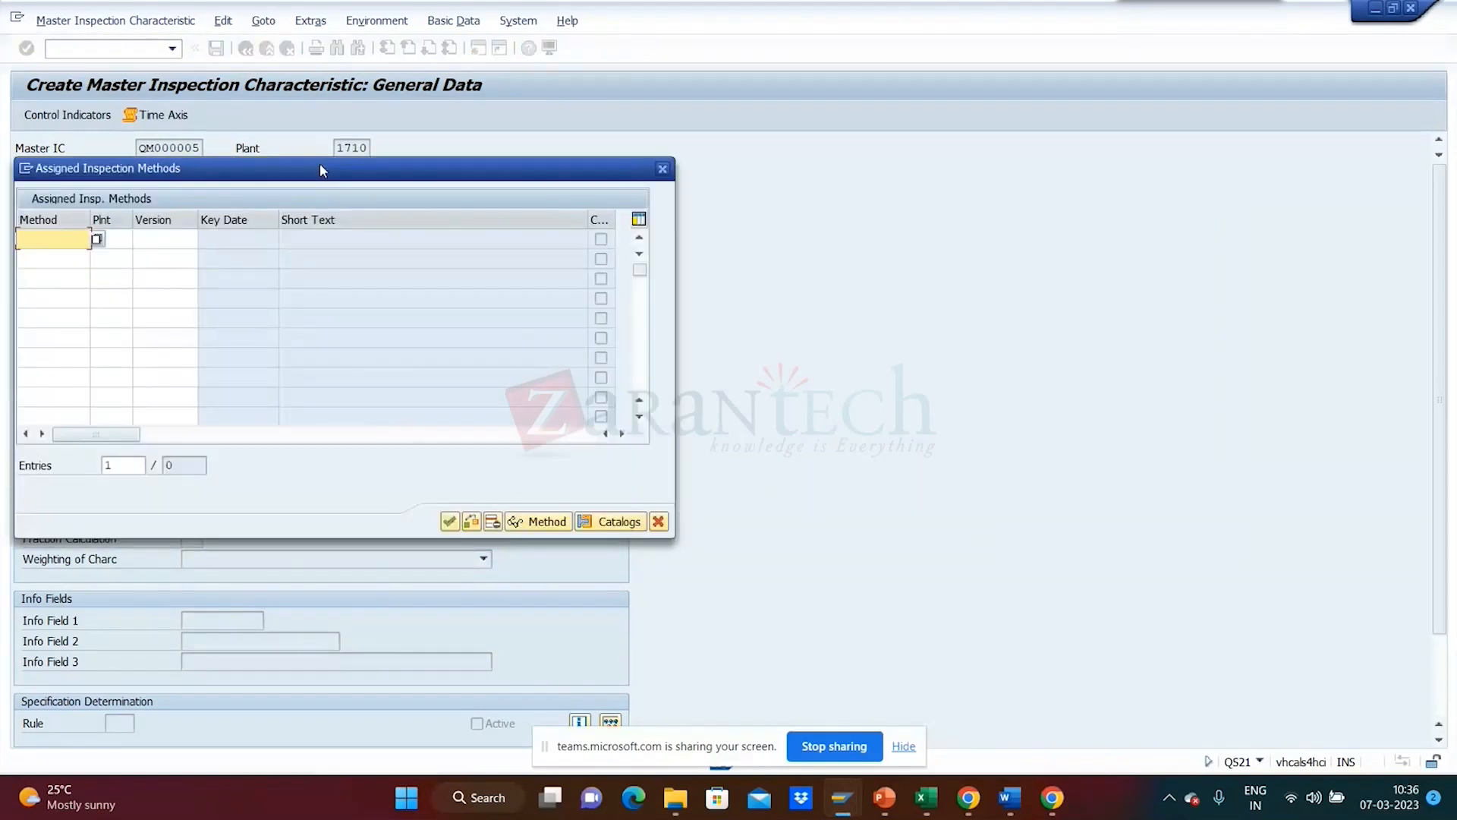
left_click_drag(320, 168, 921, 185)
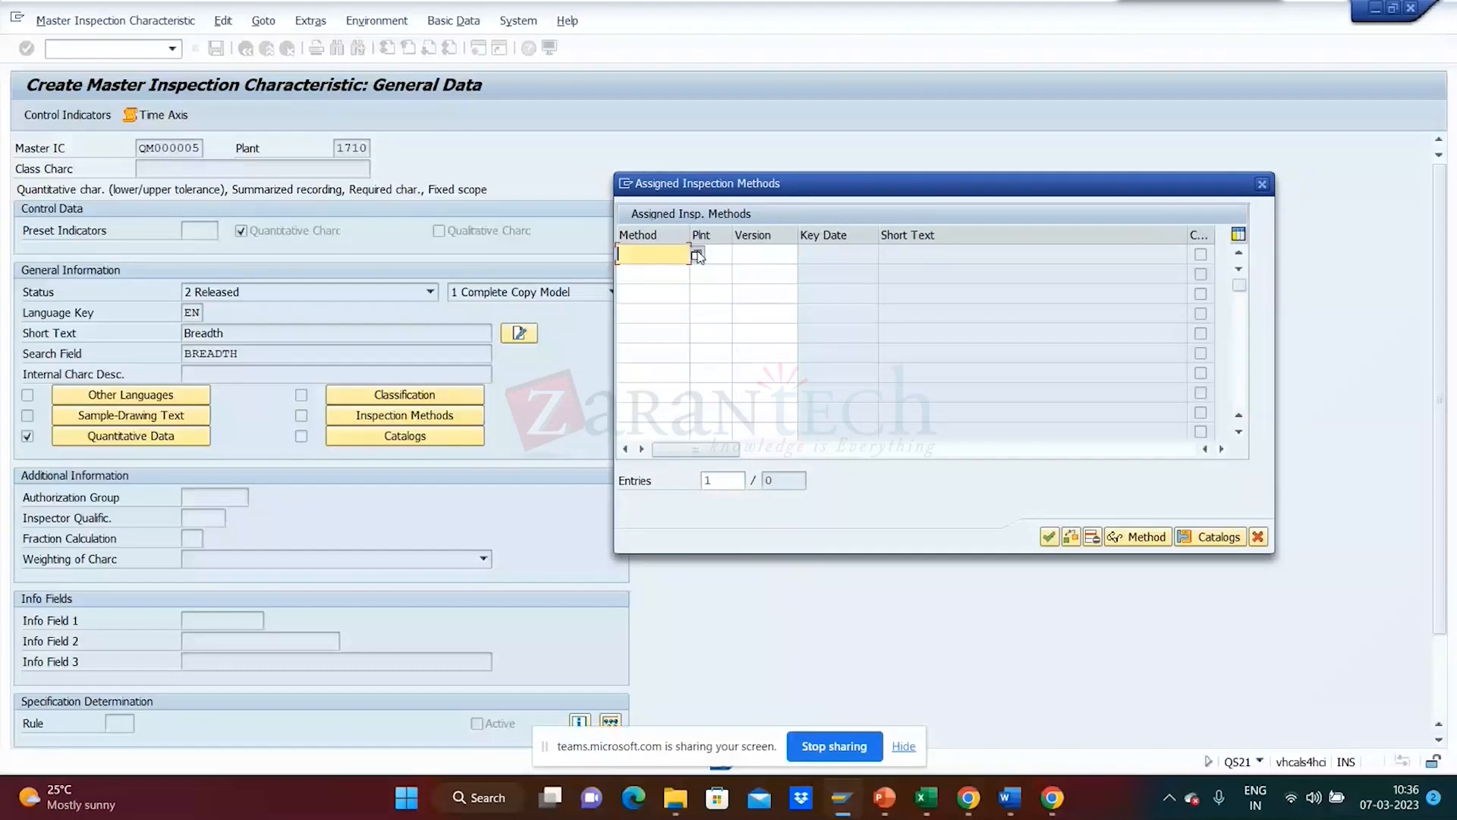
- Assign inspection method TP-01 from plant 1710, version 1, to QM000005 and confirm
key("F4")
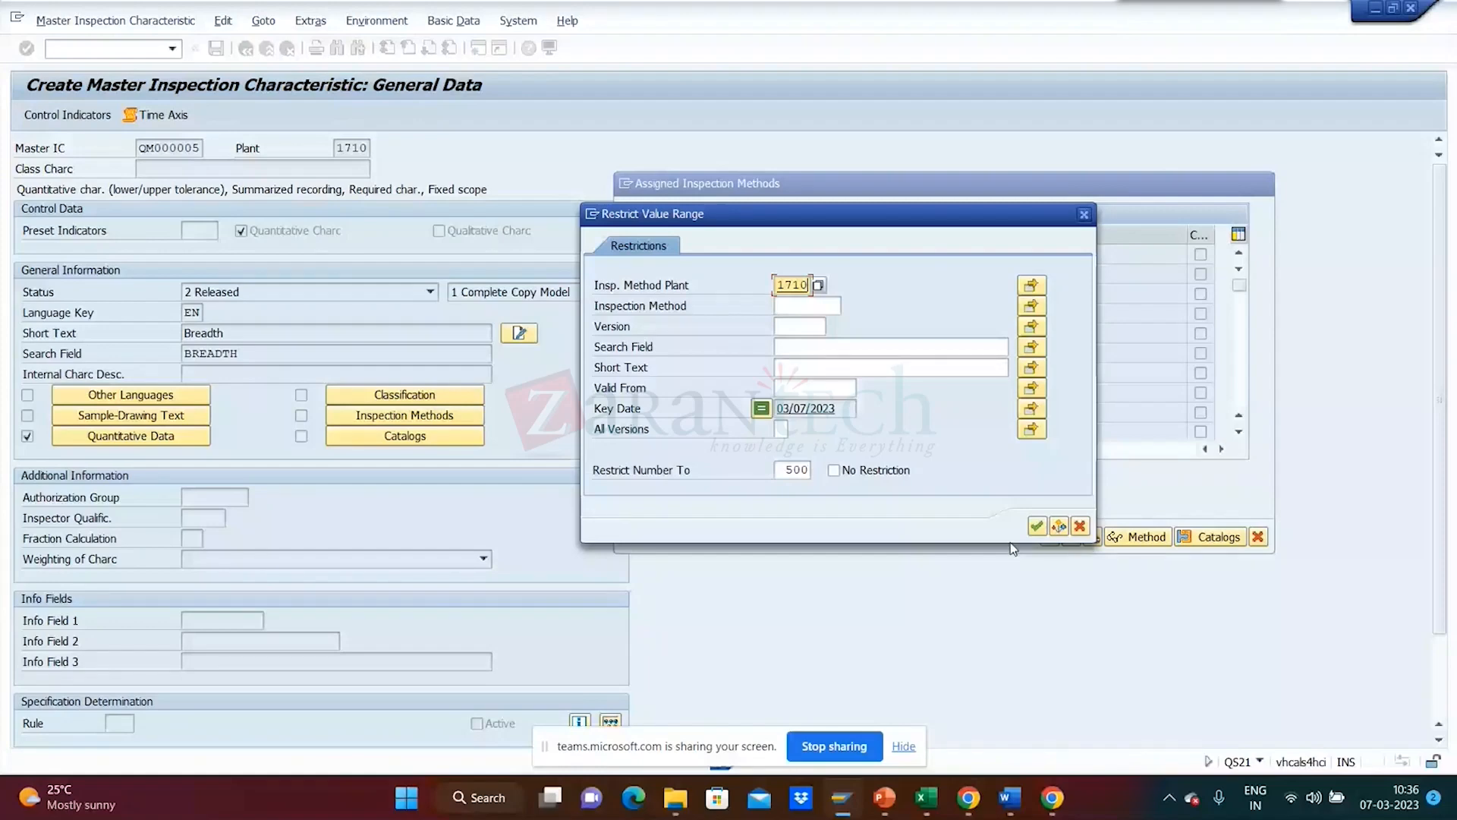
left_click(1037, 525)
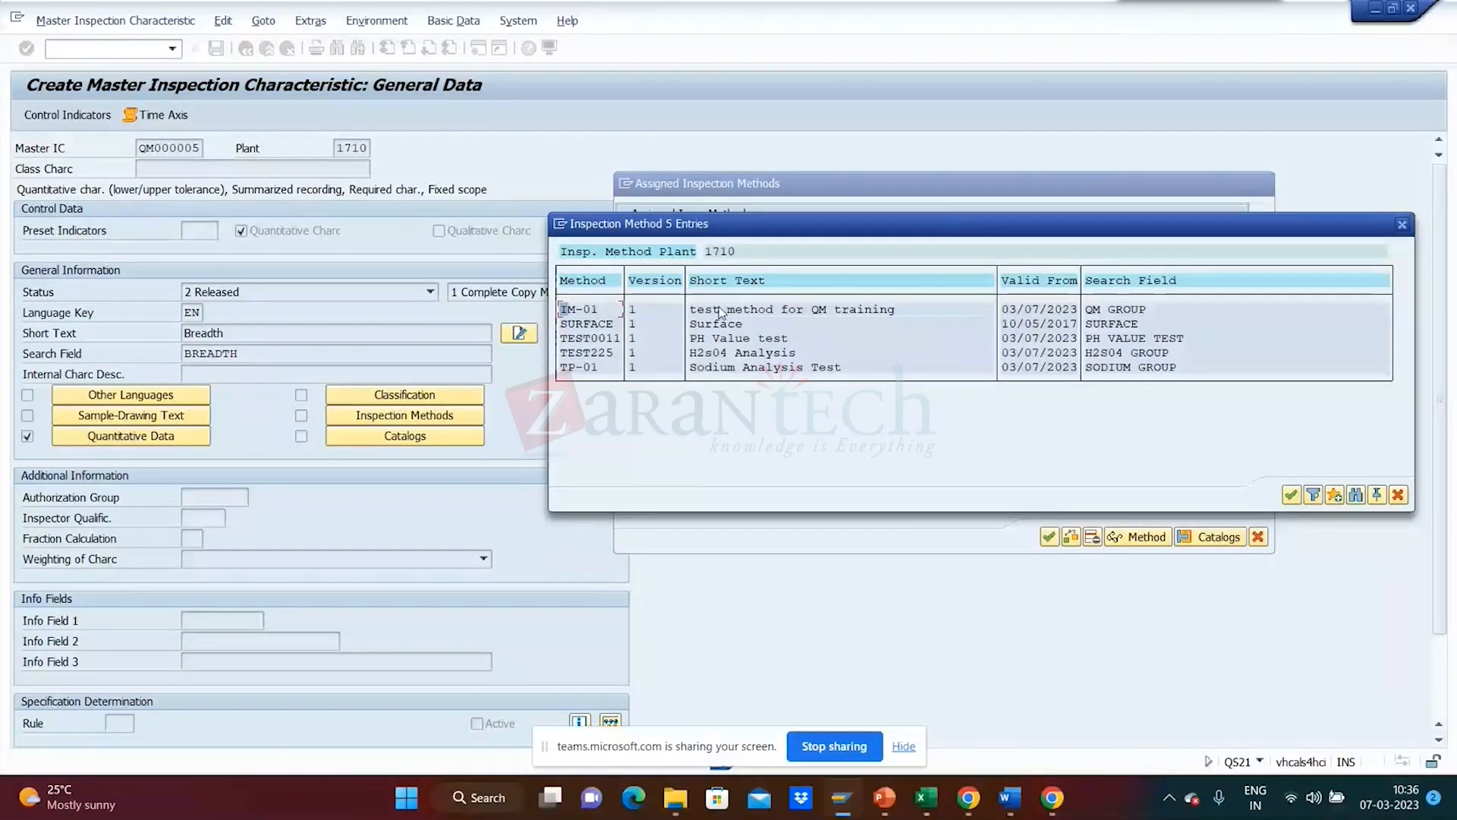
double_click(591, 369)
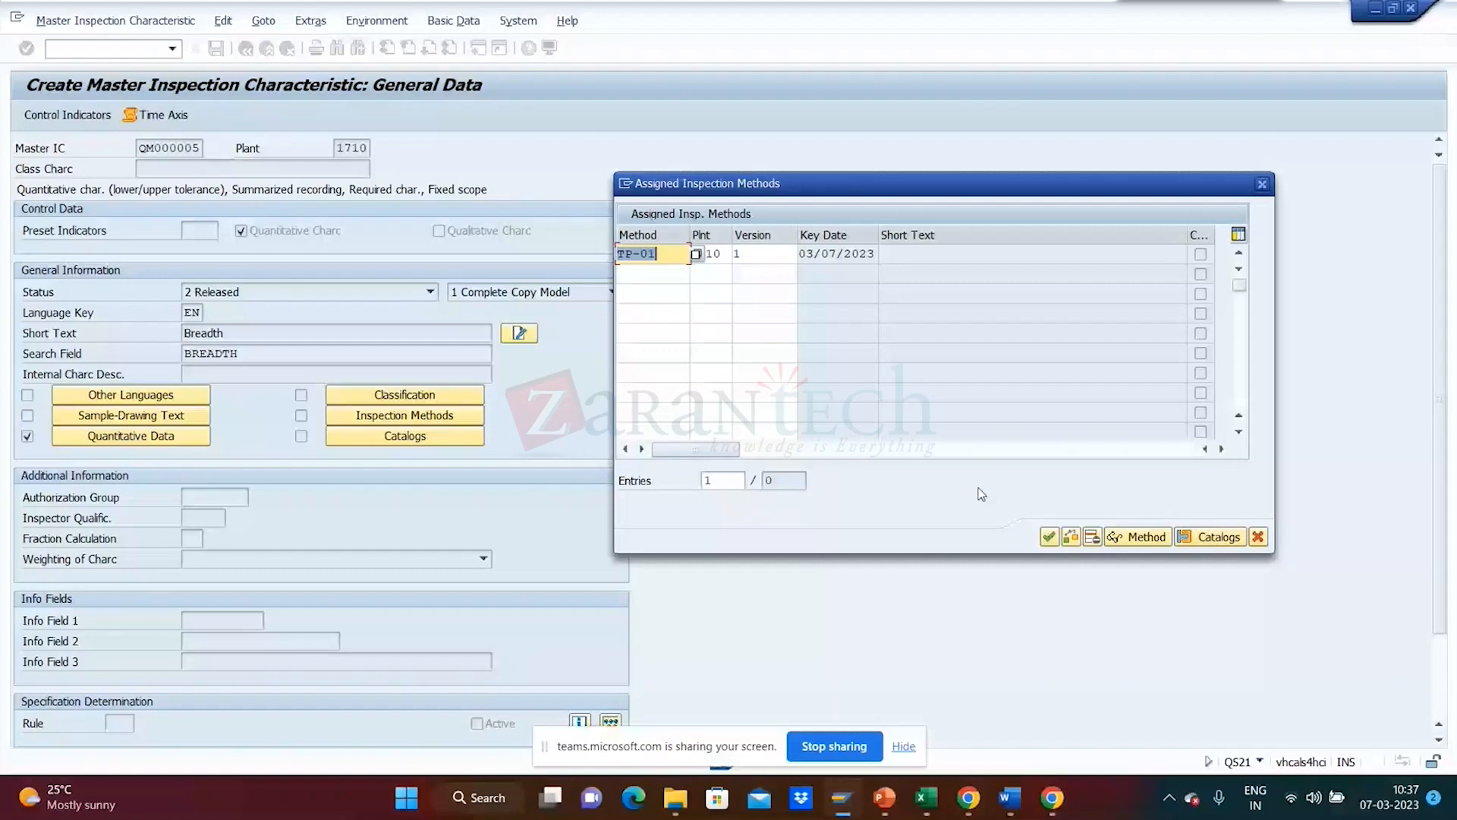
left_click(764, 254)
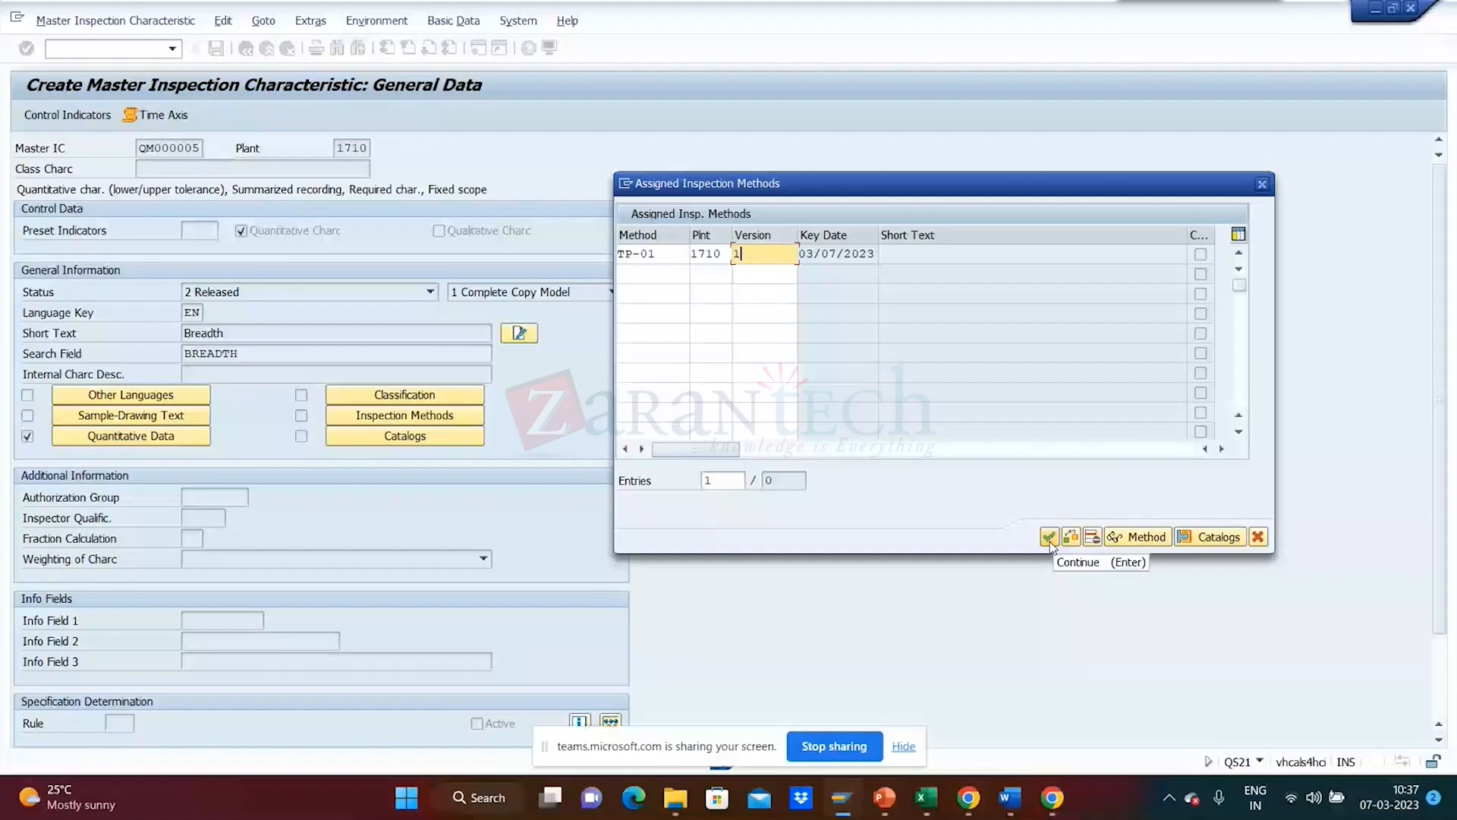
left_click(1049, 537)
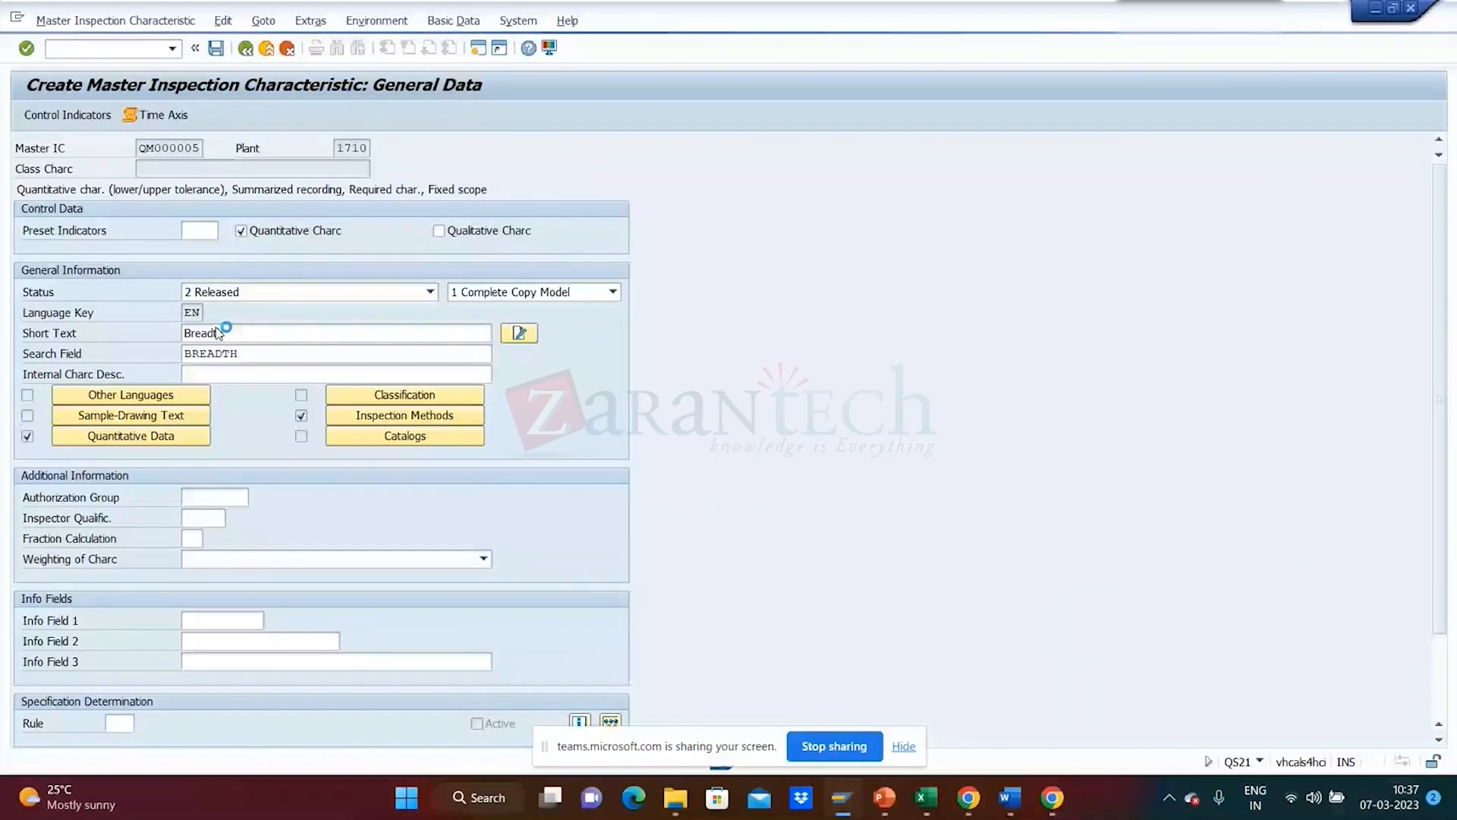
- Reopen QM000005 for changes, trial-add method QMKHTEST version 2, then discard that addition
left_click(115, 21)
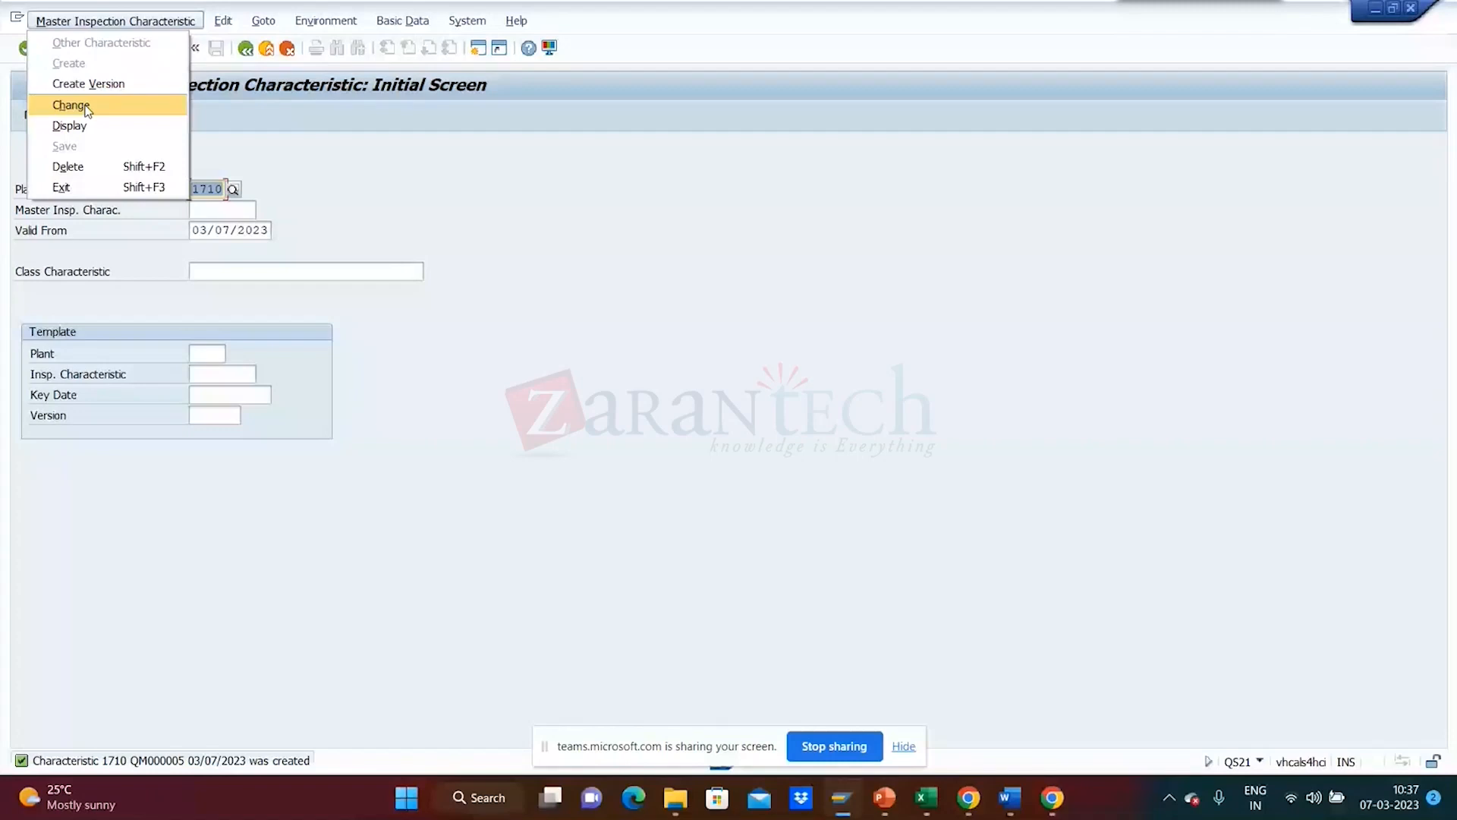
left_click(86, 107)
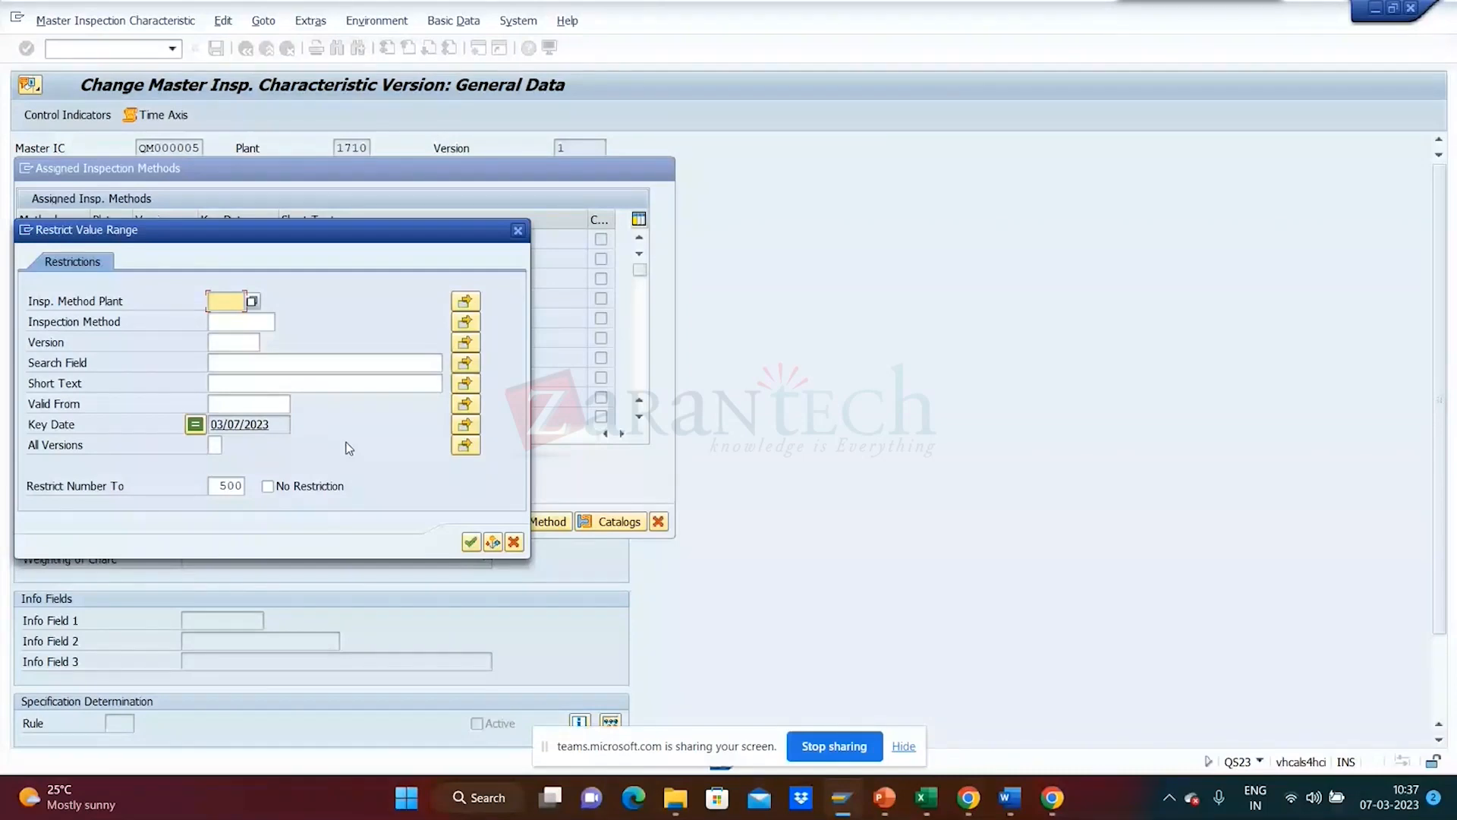
key("Return")
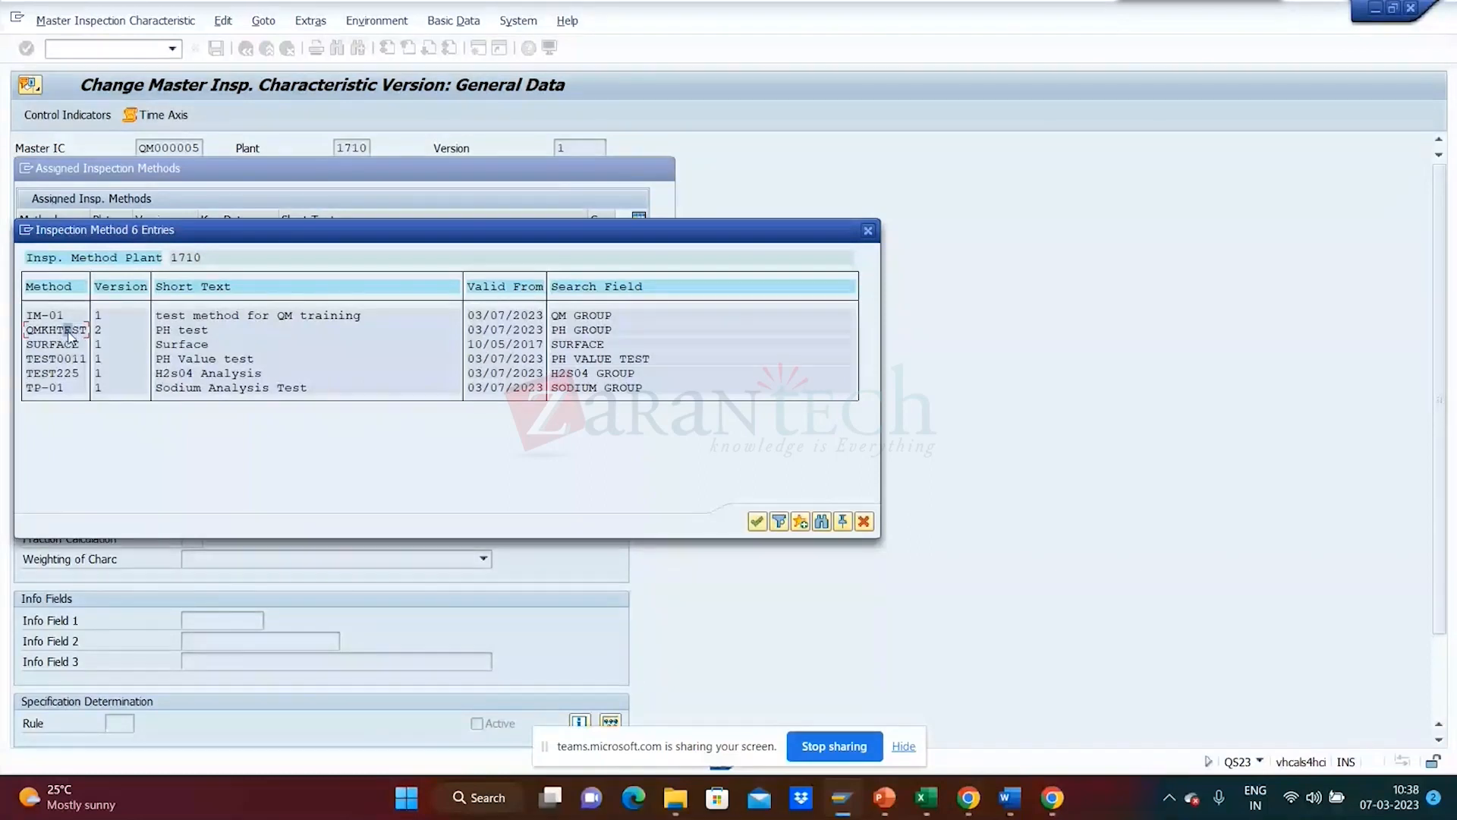
left_click(756, 521)
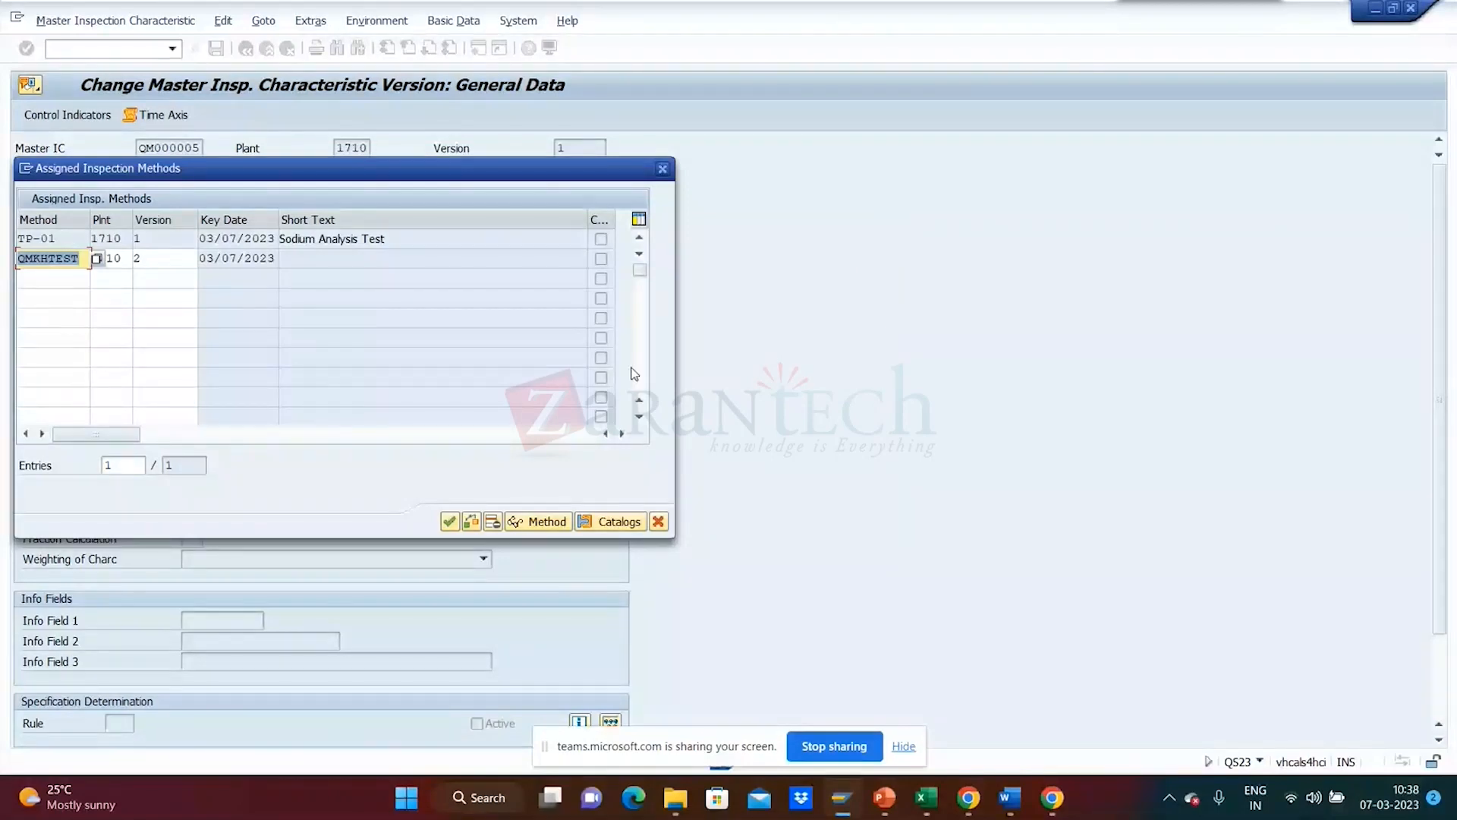
key("F12")
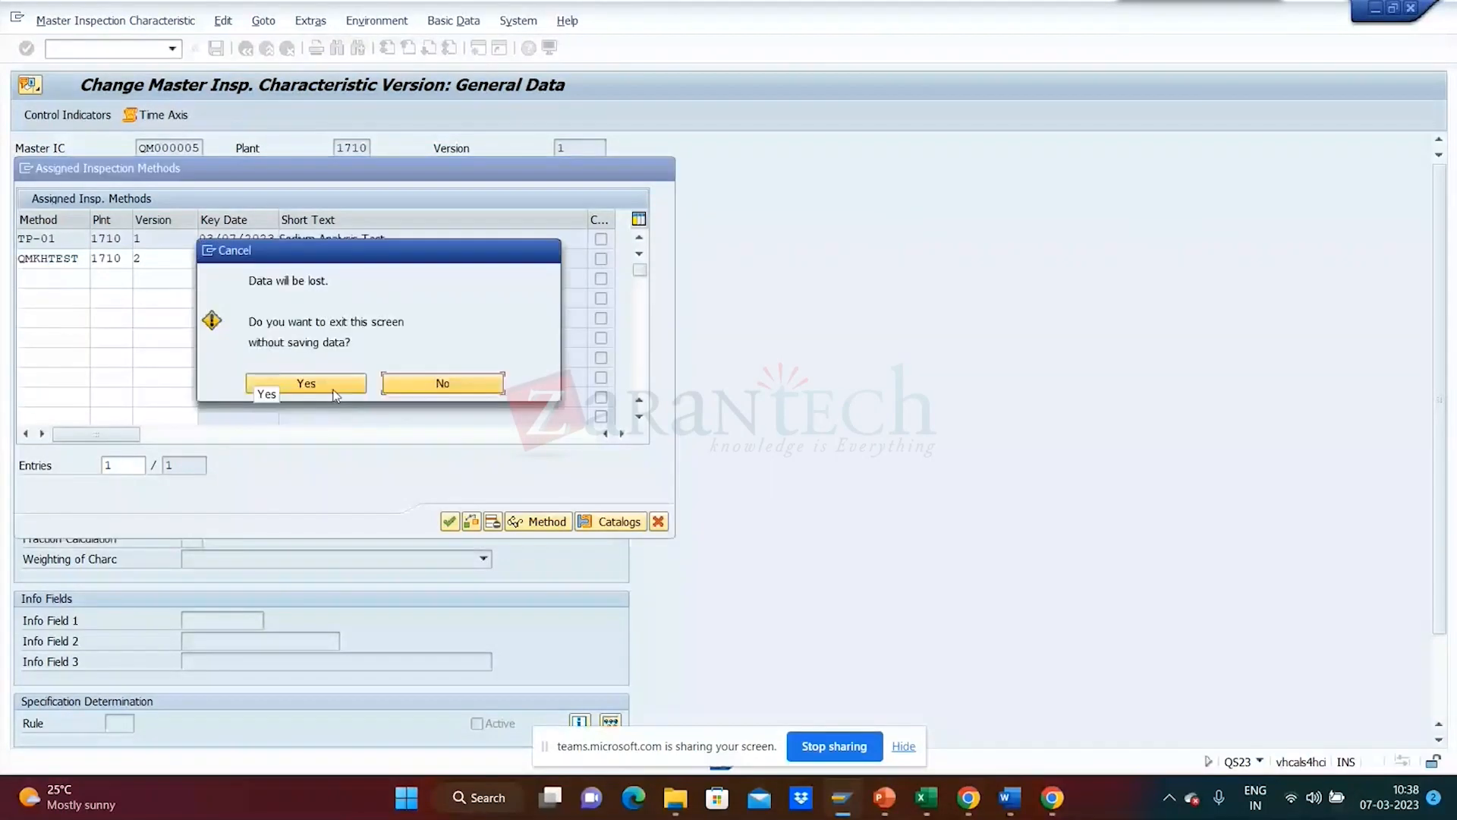
left_click(334, 392)
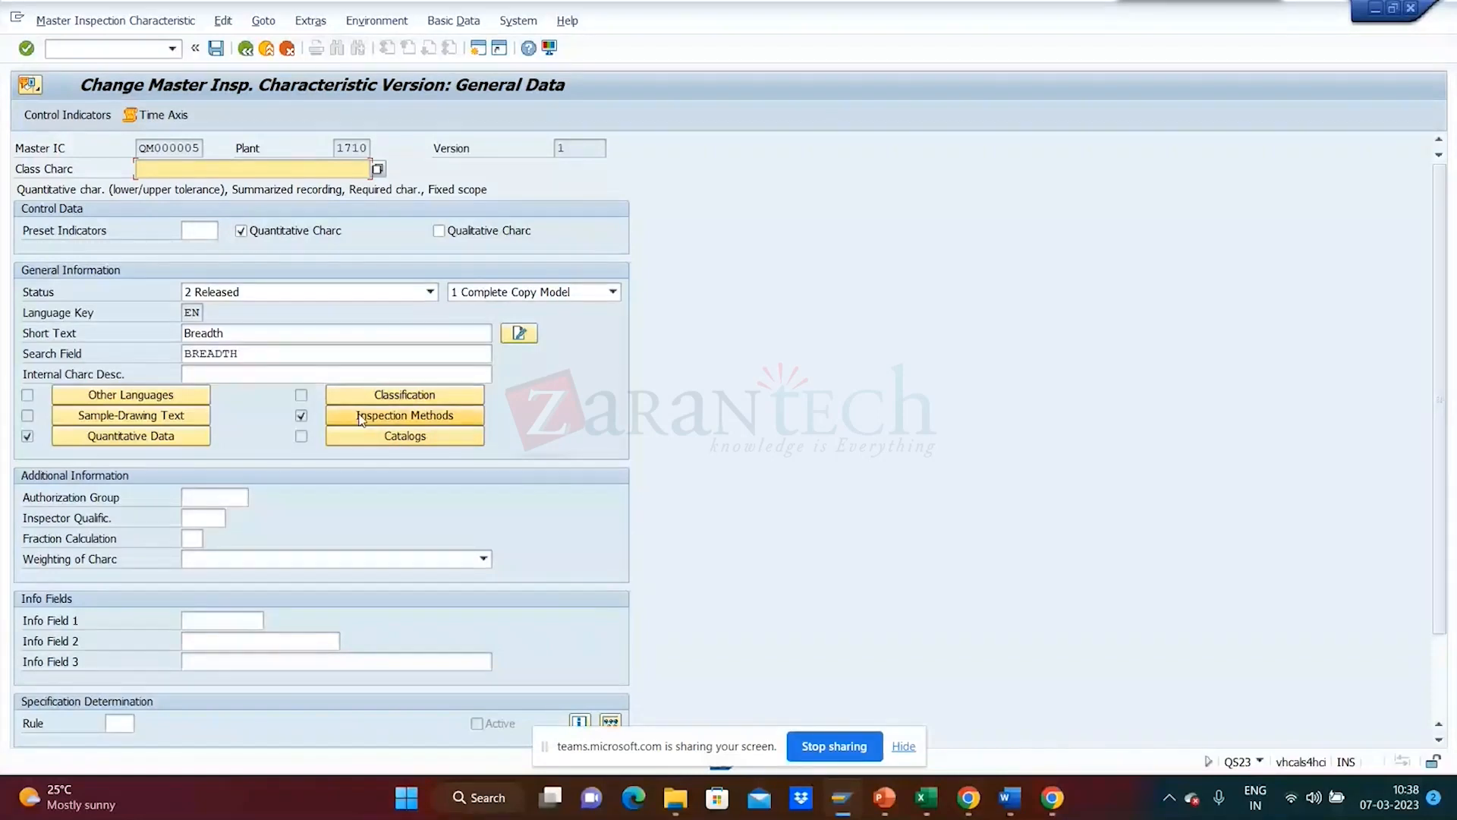
left_click(399, 422)
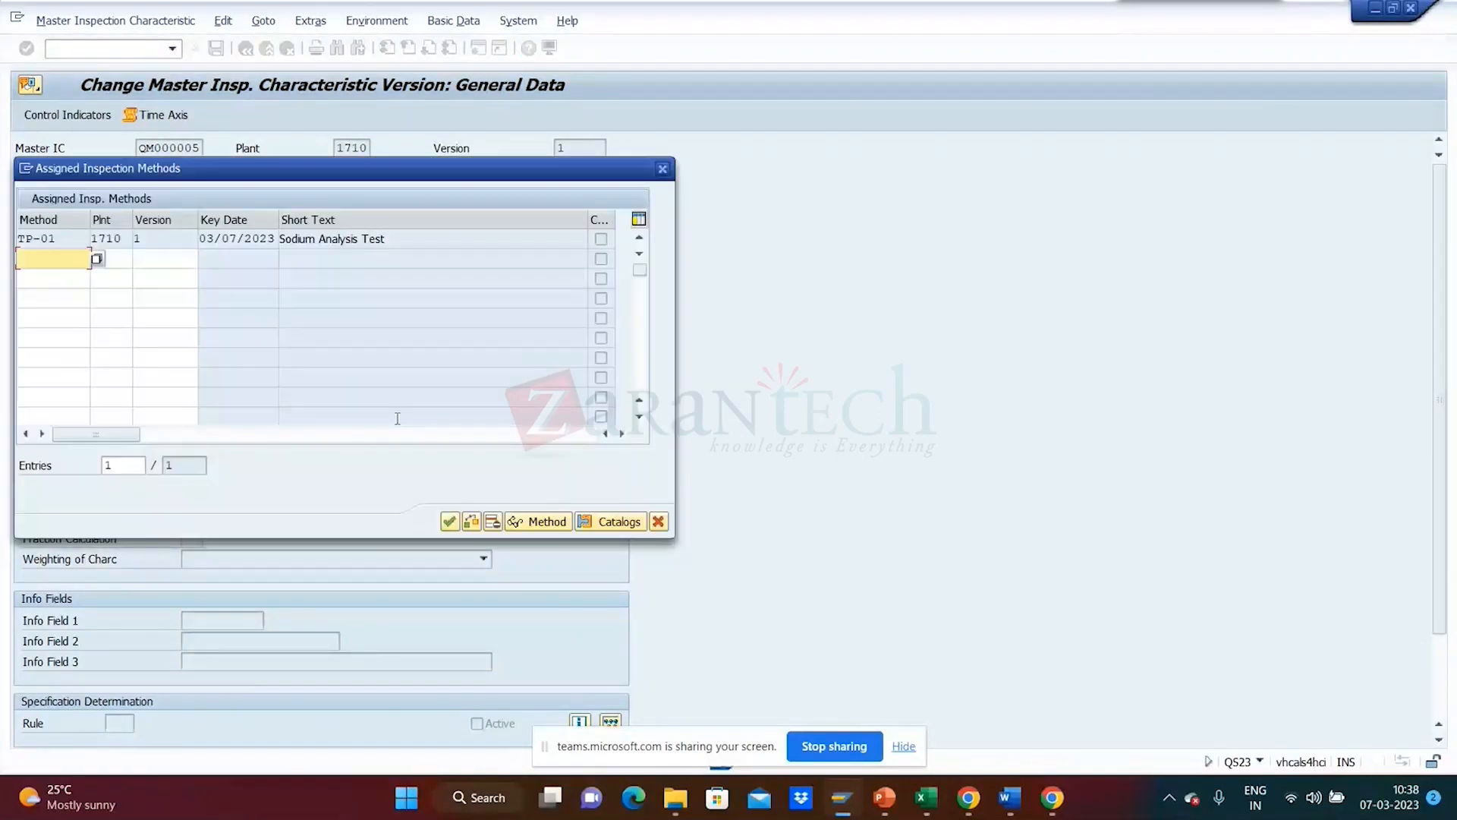
double_click(69, 243)
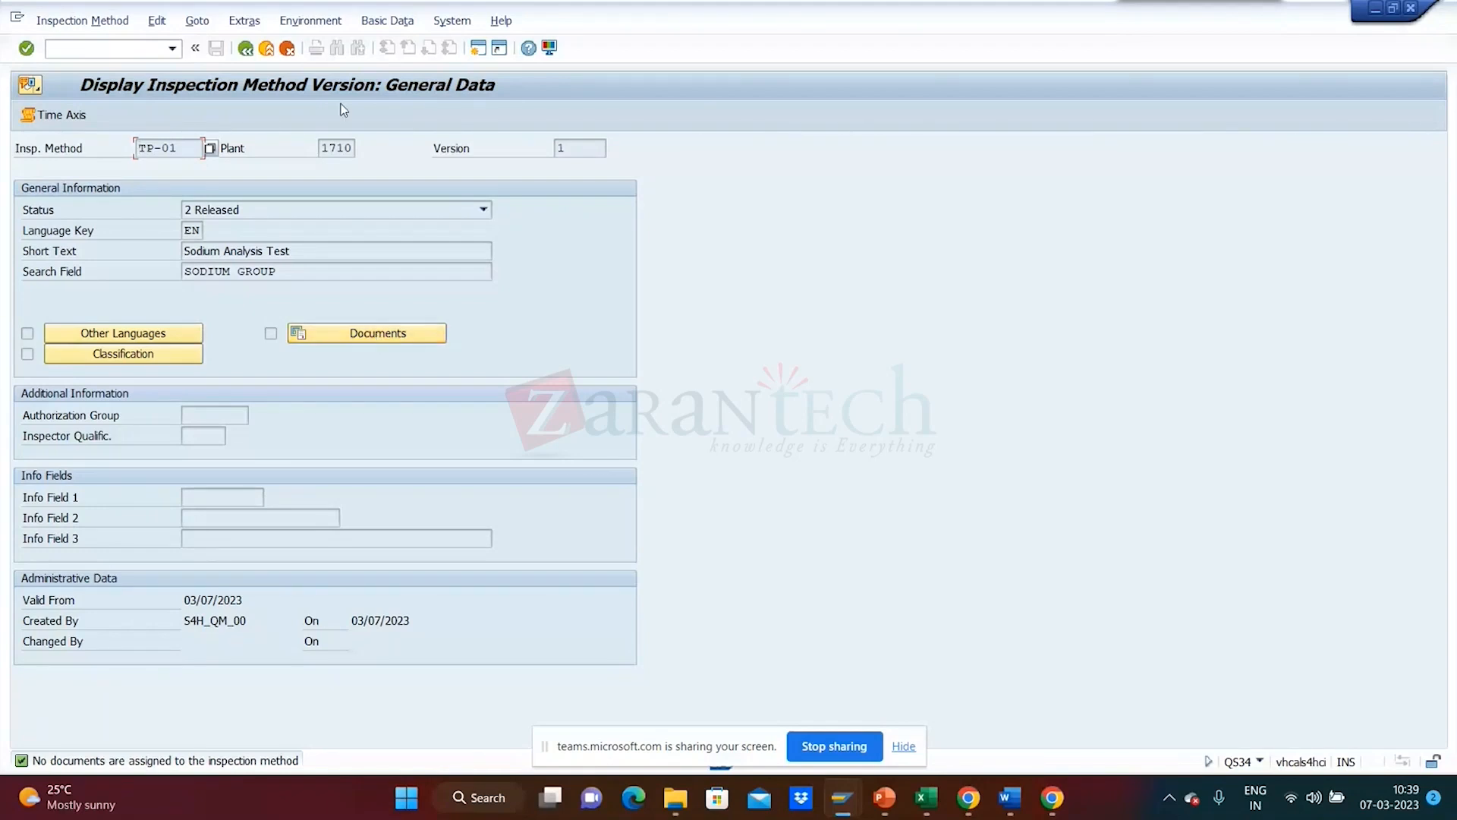
left_click(245, 48)
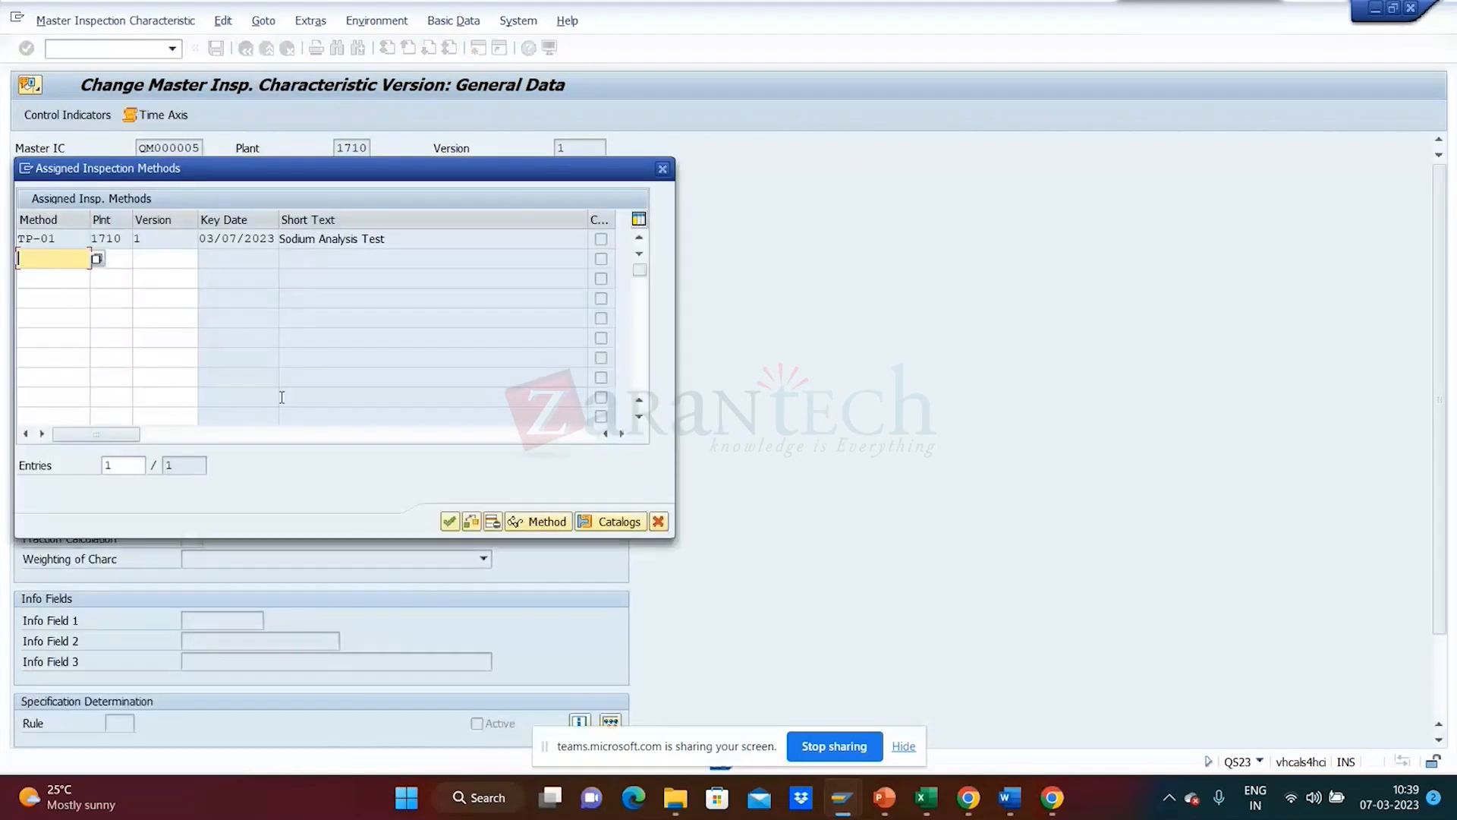
mouse_move(132, 436)
left_mouse_down()
mouse_move(334, 436)
mouse_move(313, 454)
mouse_move(111, 432)
left_mouse_up()
left_click_drag(323, 177, 797, 233)
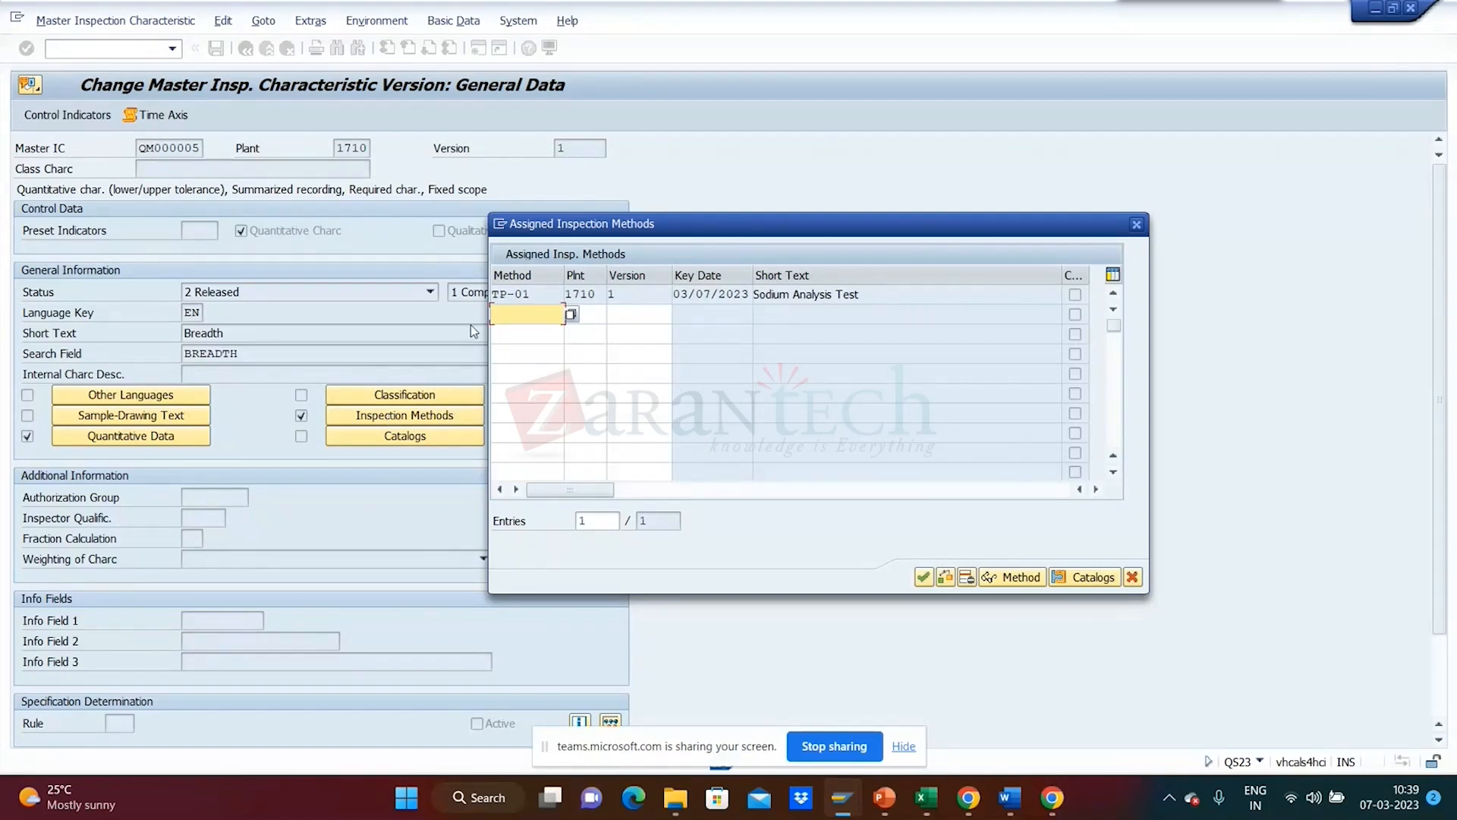
double_click(559, 295)
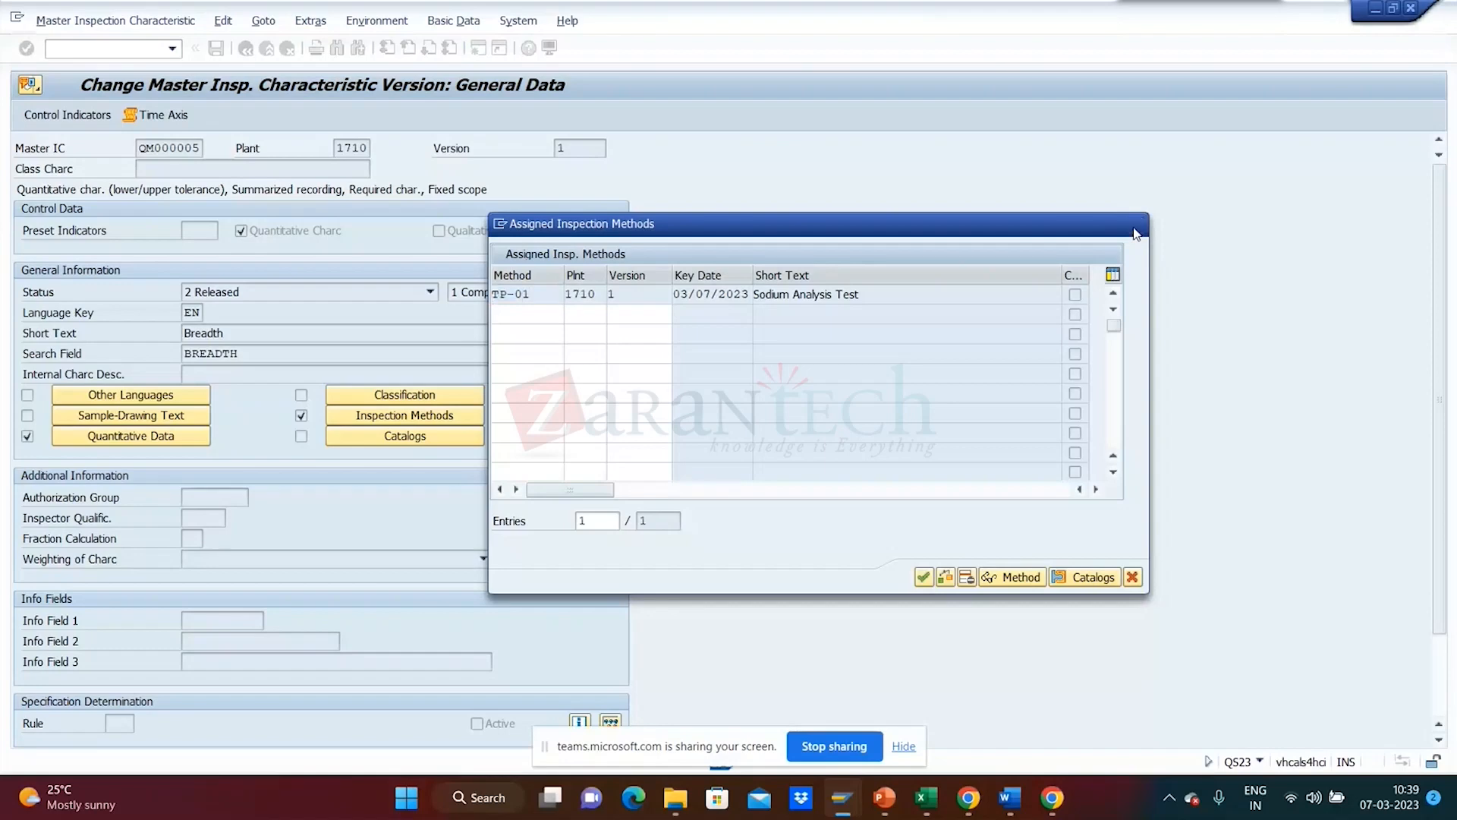
left_click(1136, 224)
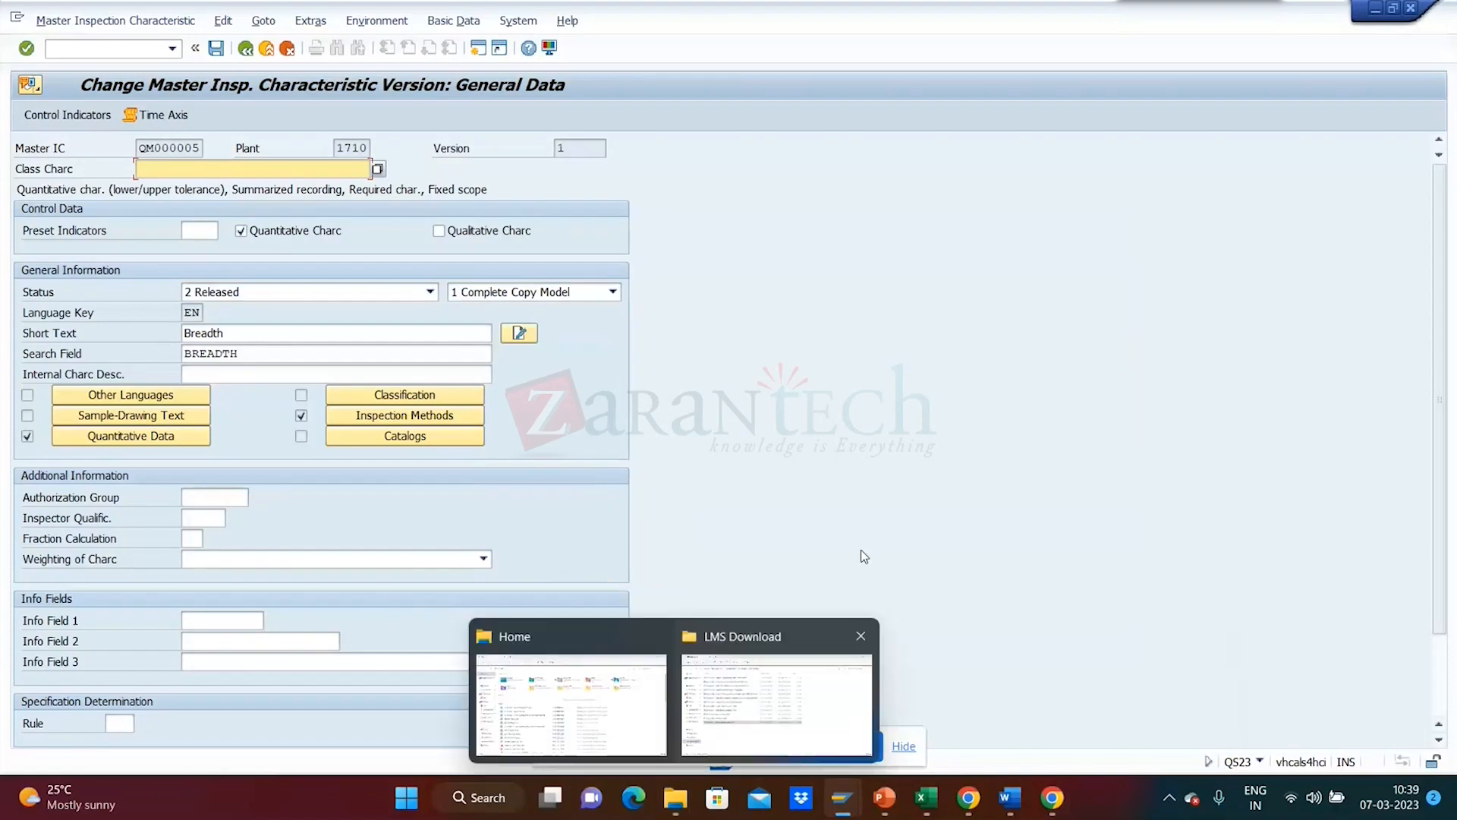
mouse_move(659, 802)
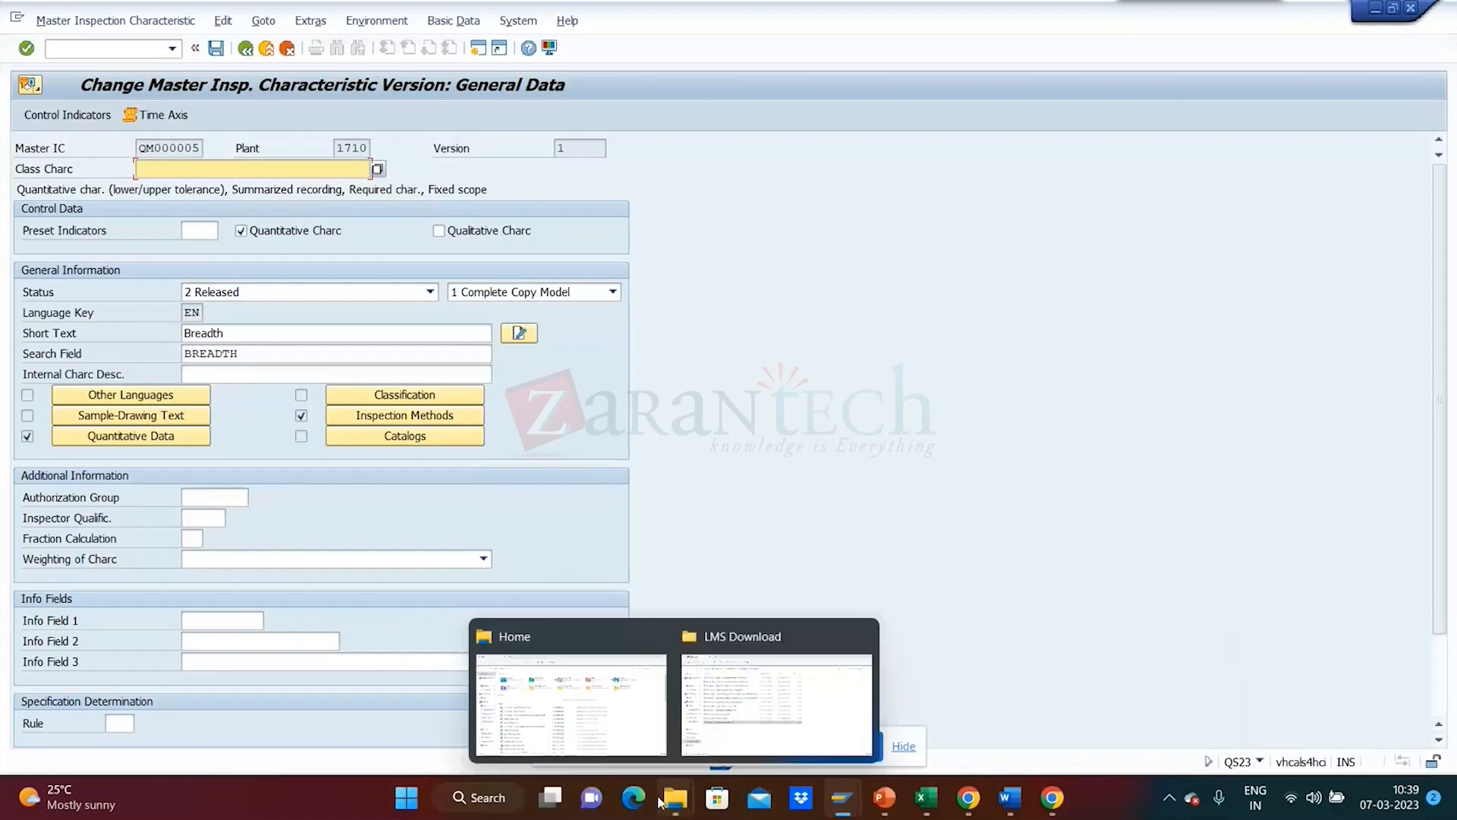
- Bring the LMS Download folder forward, then switch to the SharePoint Materials page
left_click(838, 699)
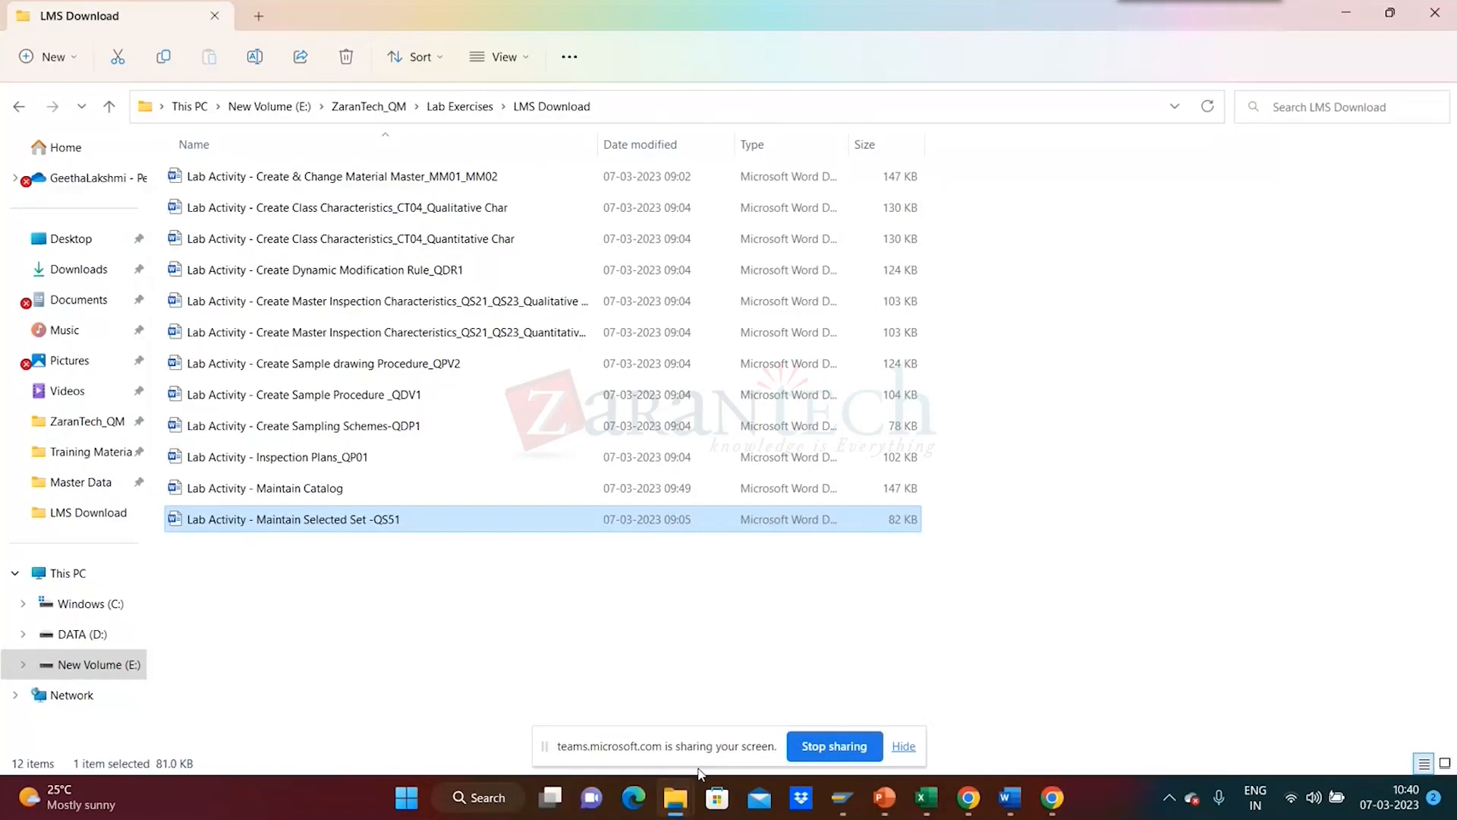
mouse_move(675, 797)
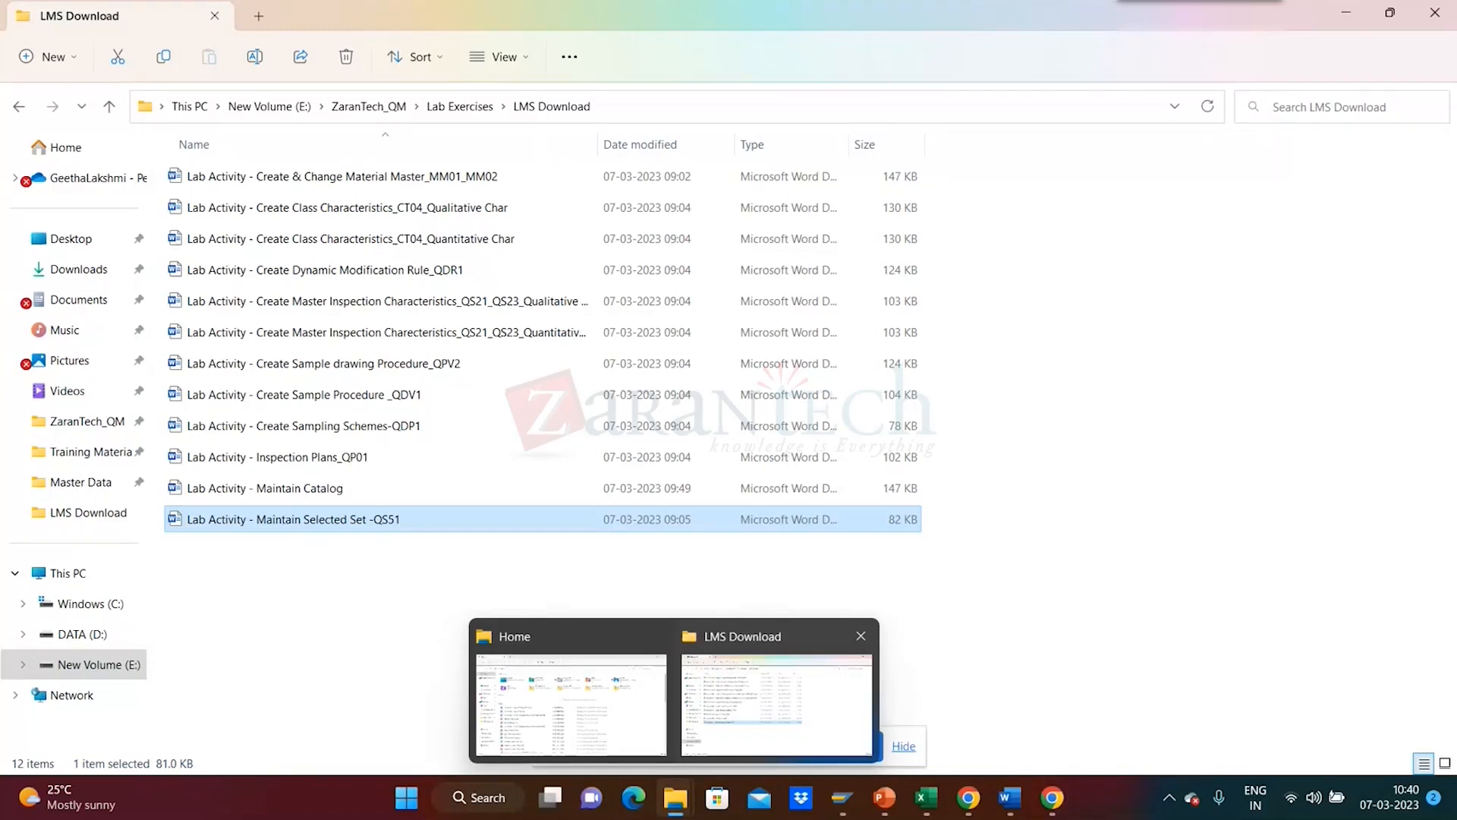
mouse_move(847, 812)
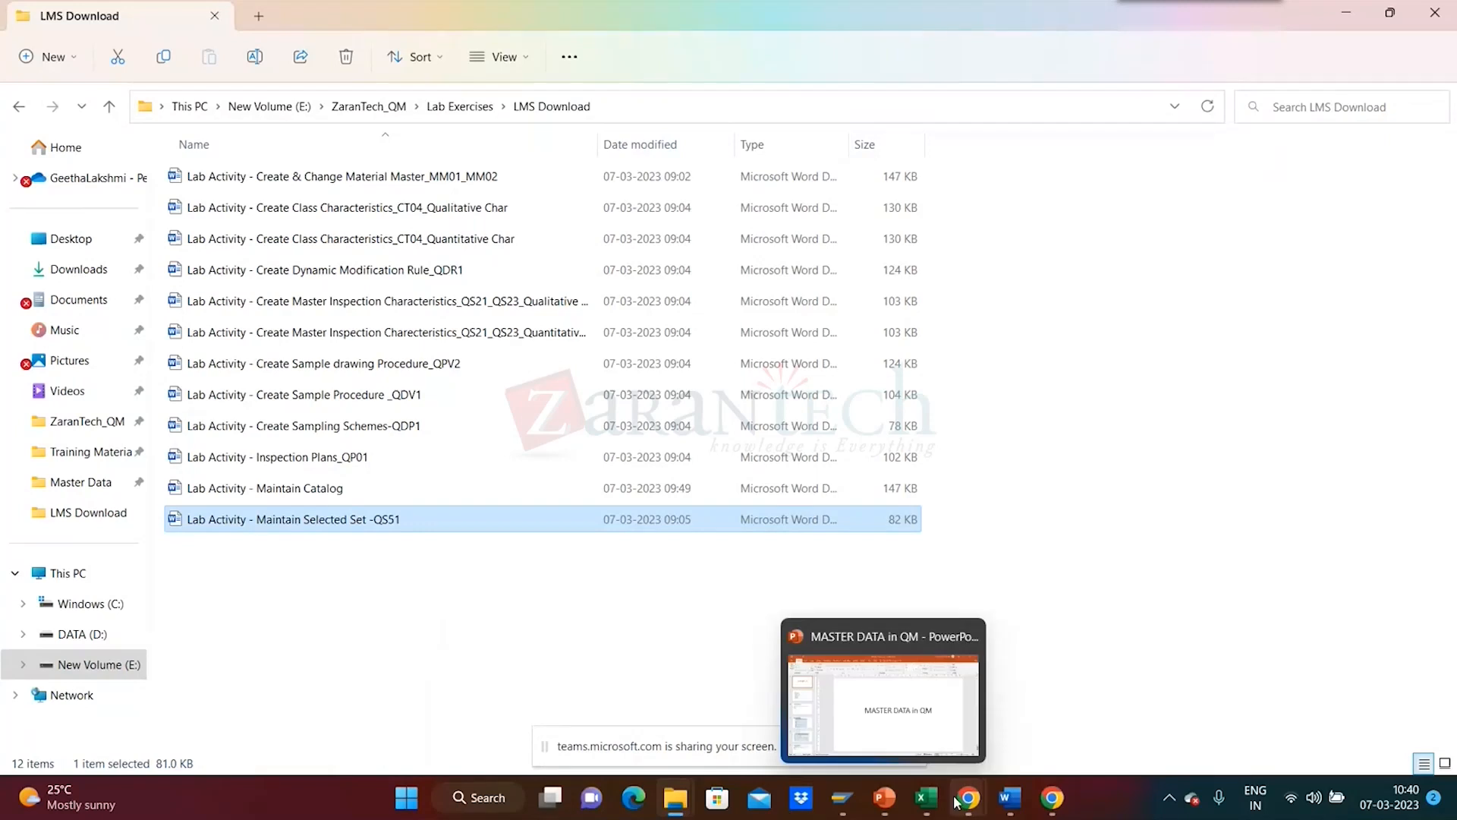
mouse_move(1053, 797)
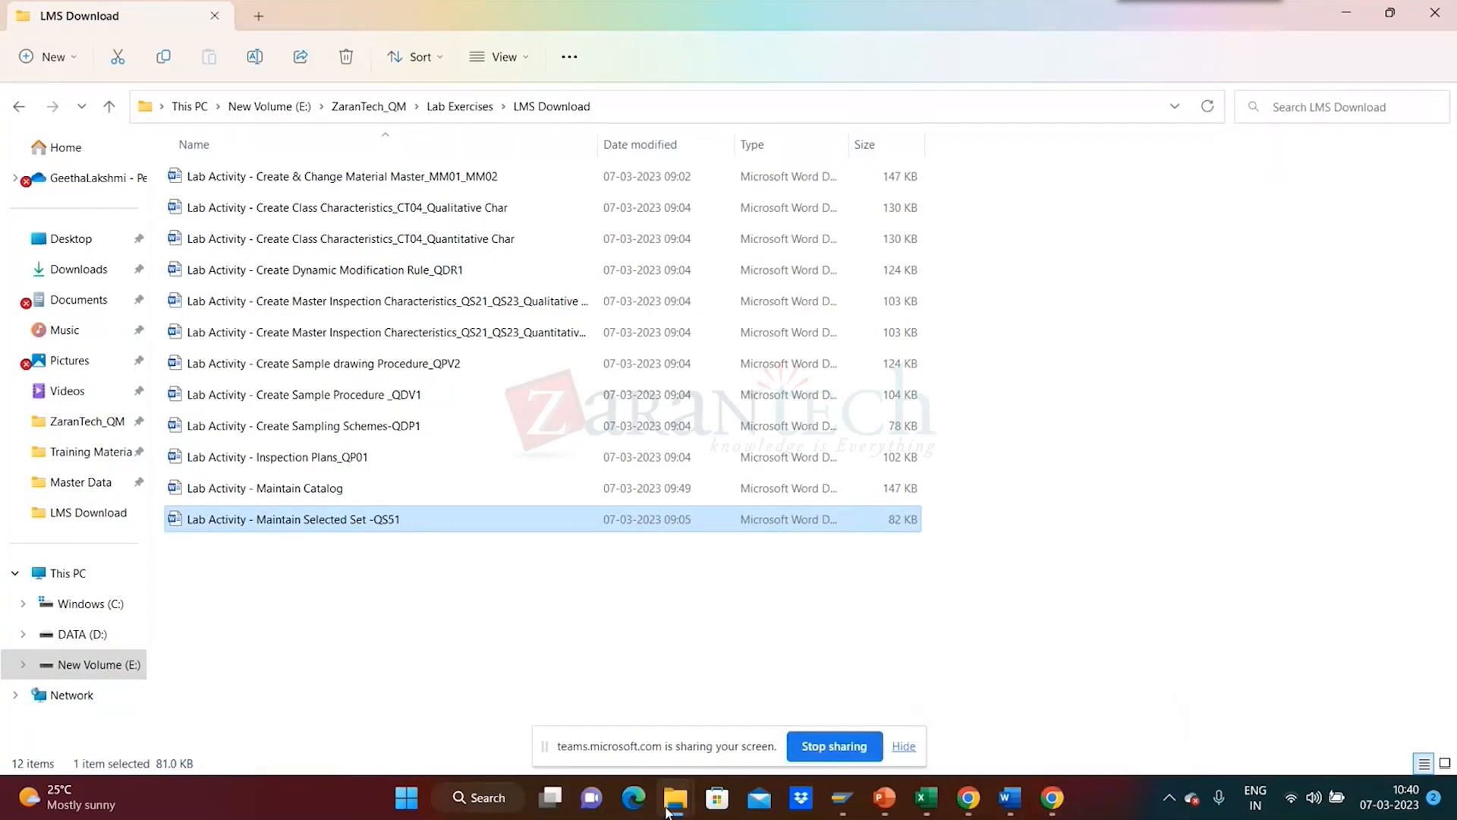
mouse_move(989, 812)
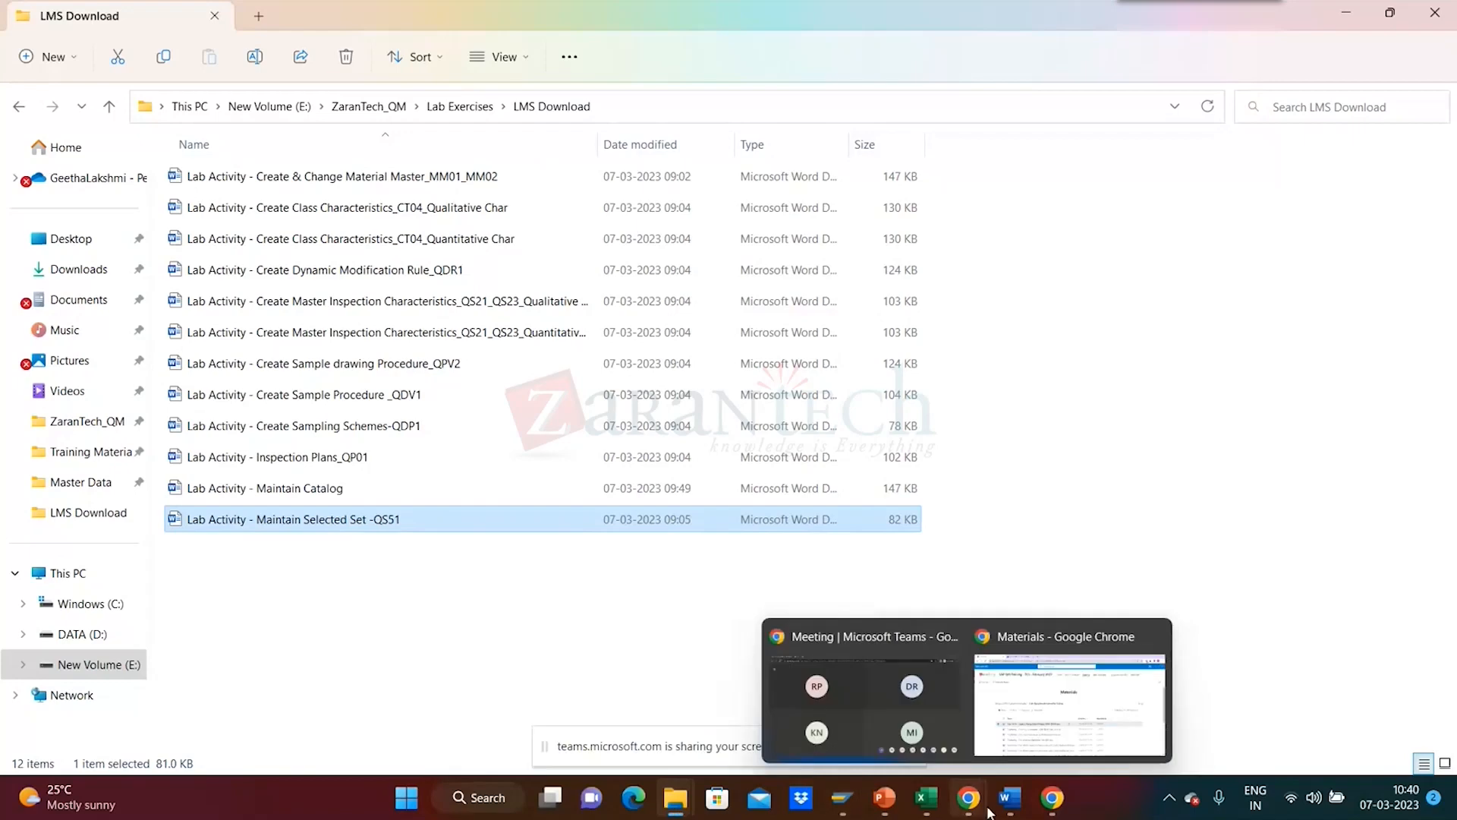
left_click(992, 731)
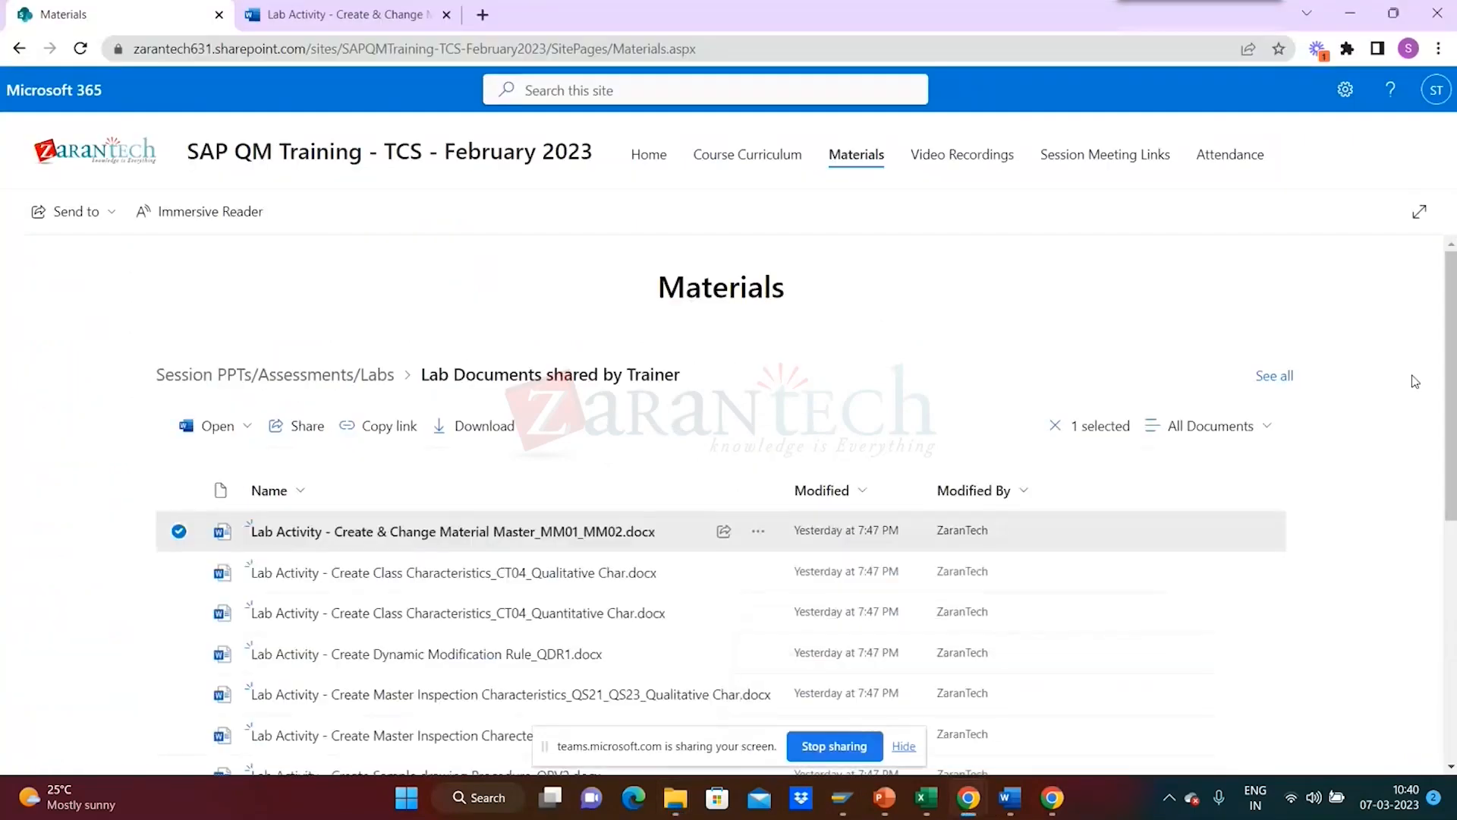
- Scroll through the trainer's lab documents on SharePoint, then return to the LMS Download folder
left_click_drag(1452, 315, 1449, 468)
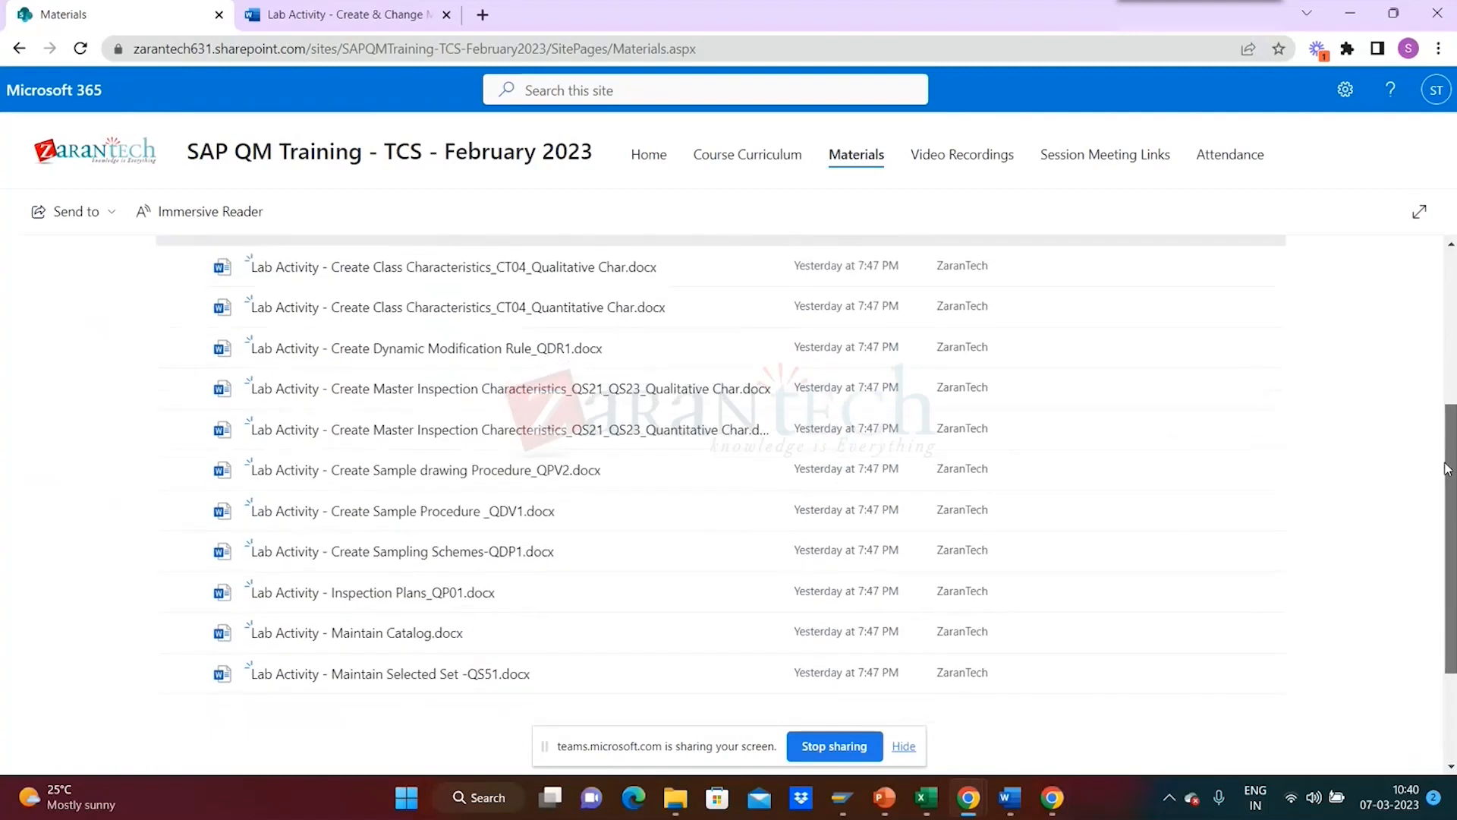
left_click_drag(1448, 469, 1451, 437)
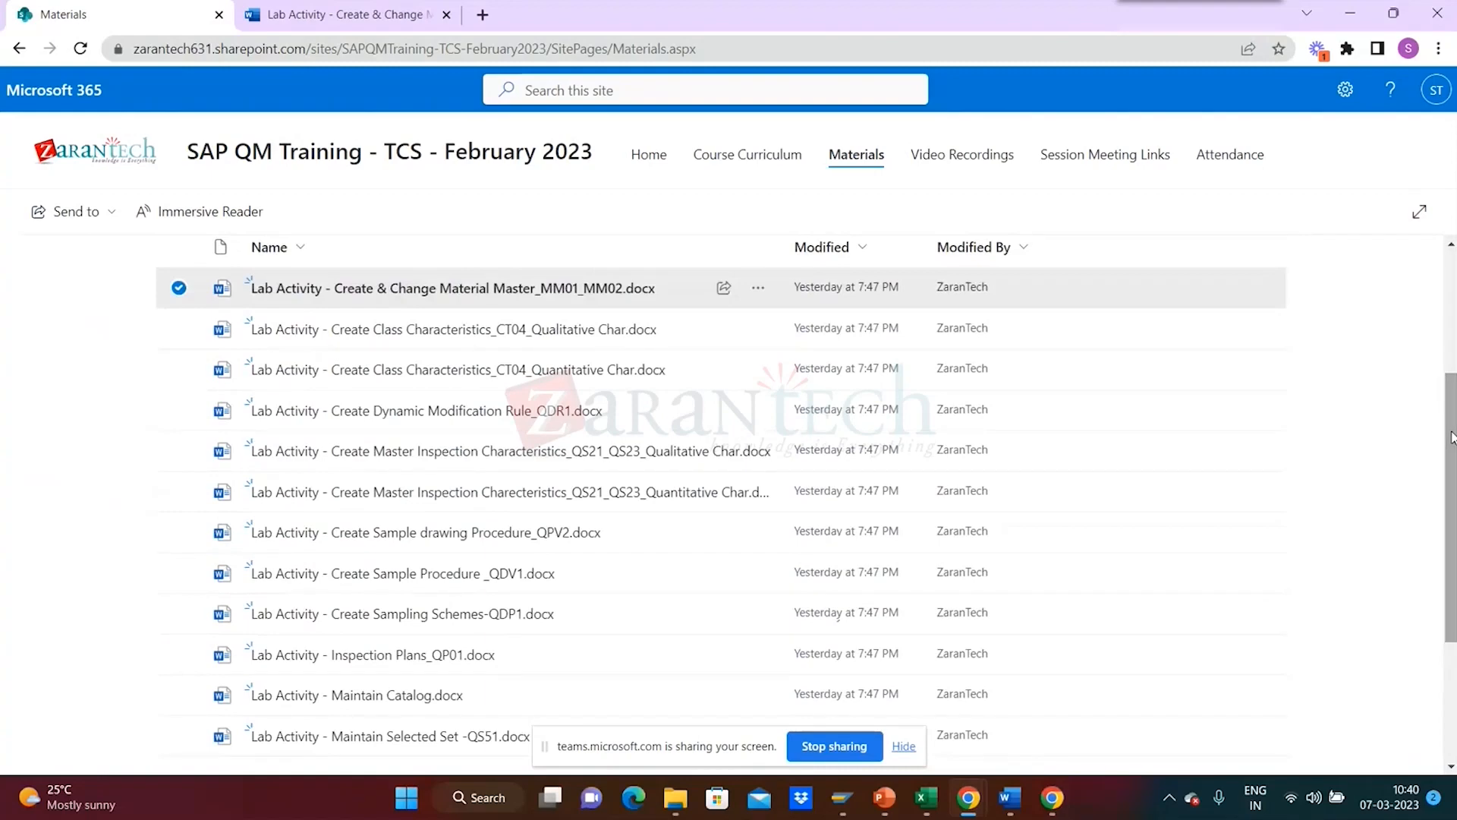
left_click_drag(1452, 437, 1445, 548)
left_click_drag(1445, 501, 1449, 403)
key("alt+Tab")
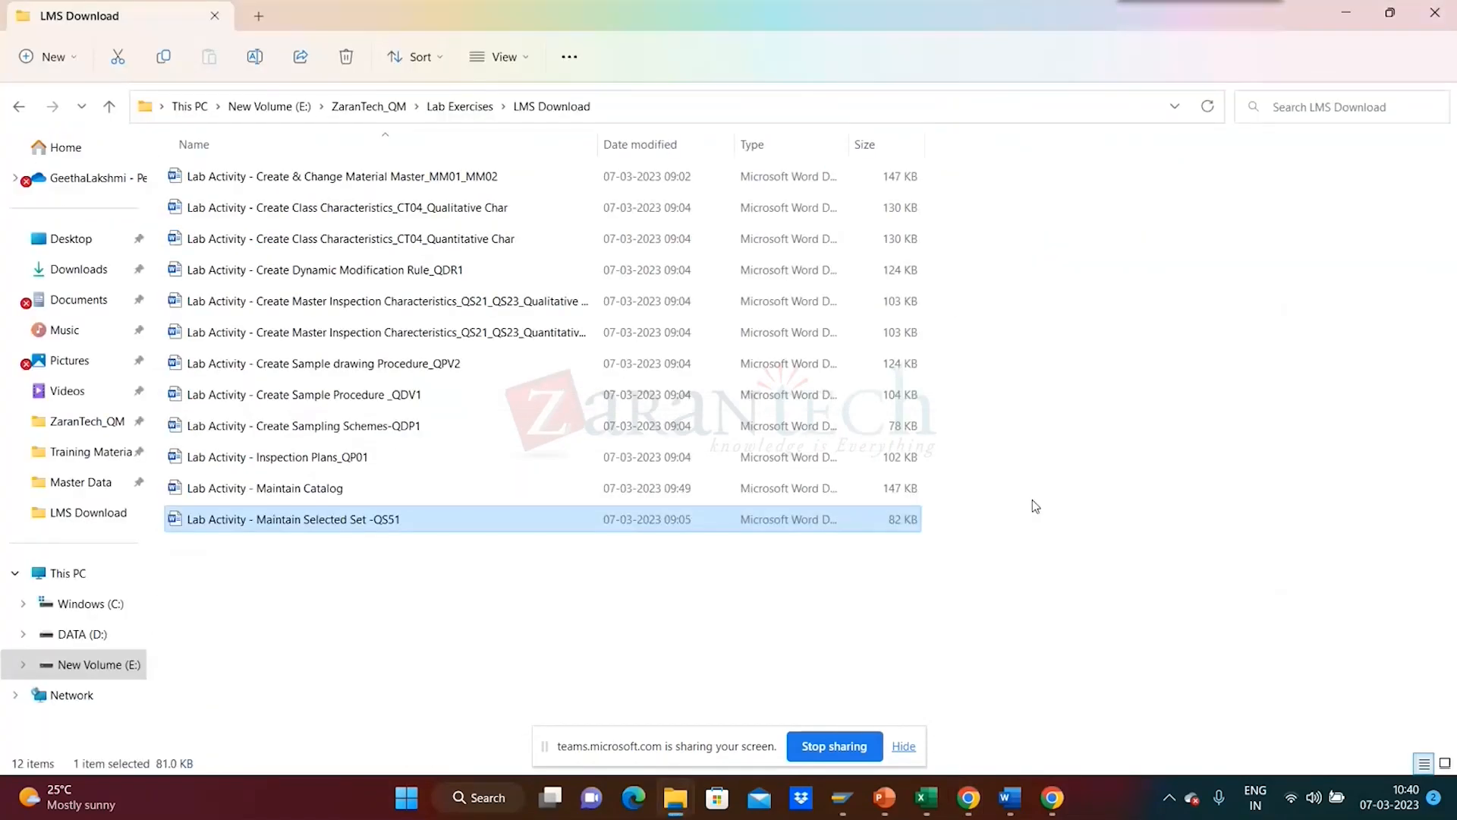
- Switch to SAP GUI and back out of QM000005 to SAP Easy Access without saving
key("alt+Tab")
key("alt+Tab")
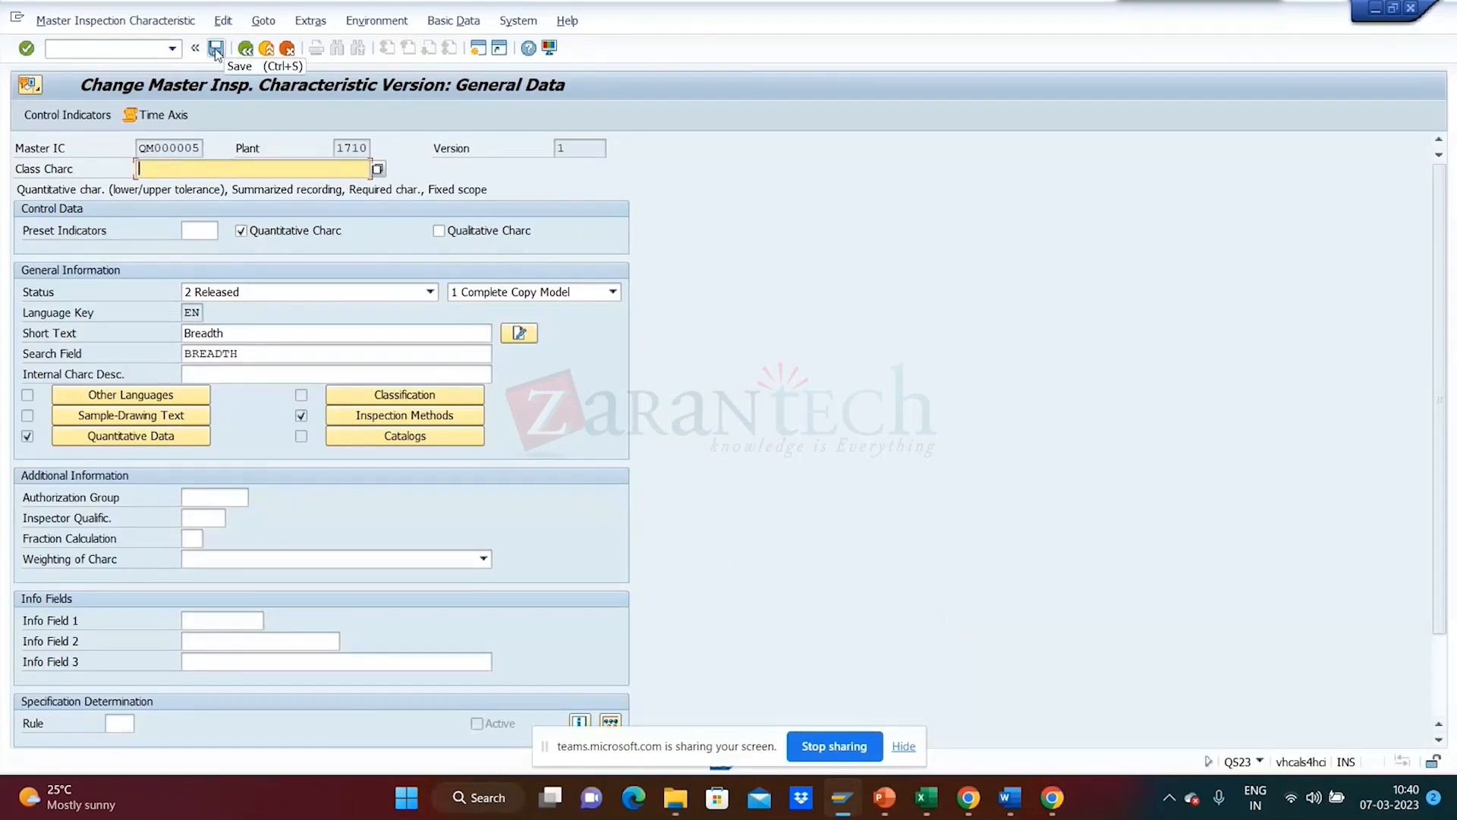
left_click(246, 47)
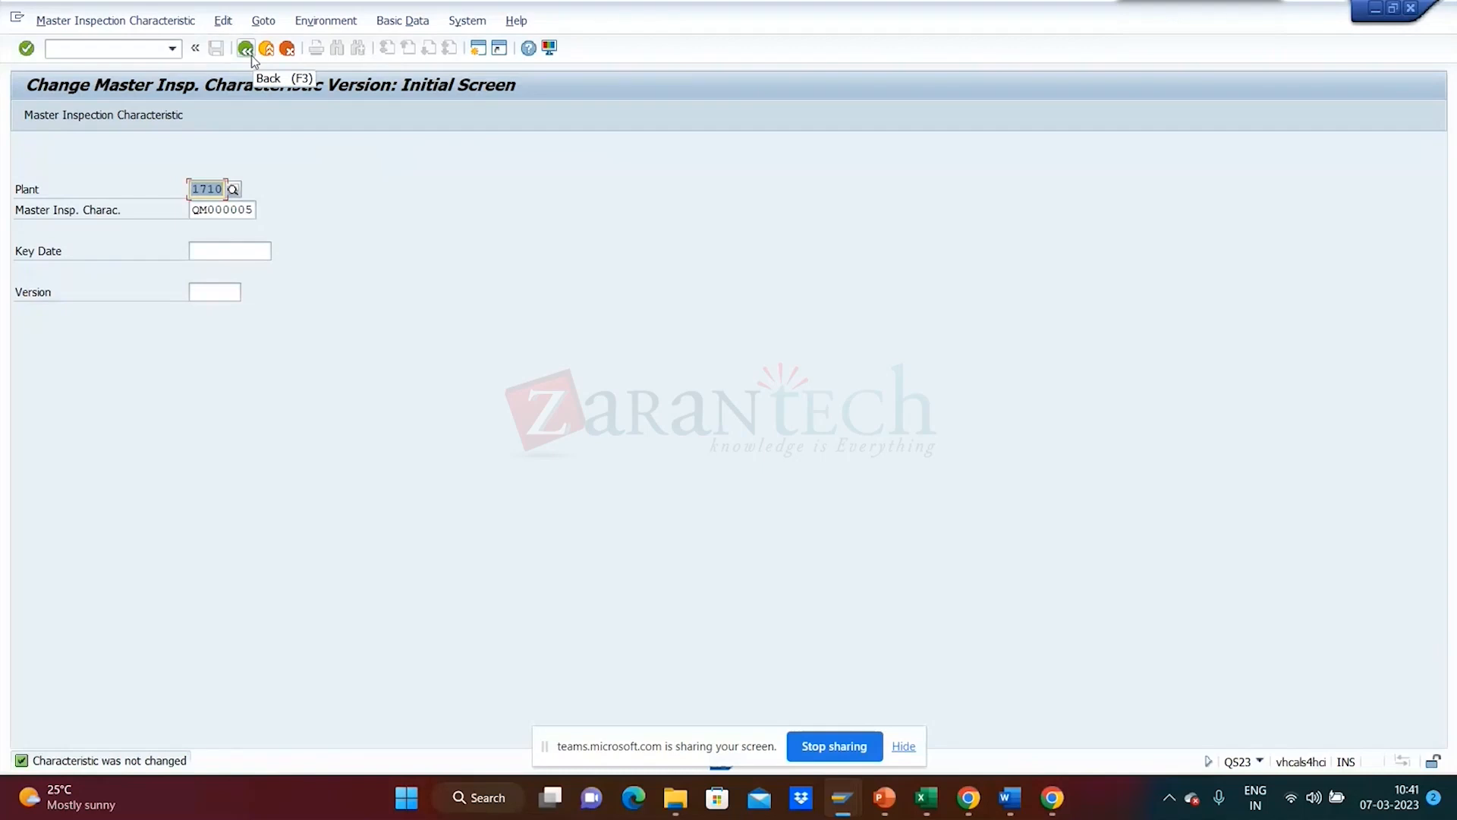
left_click(250, 55)
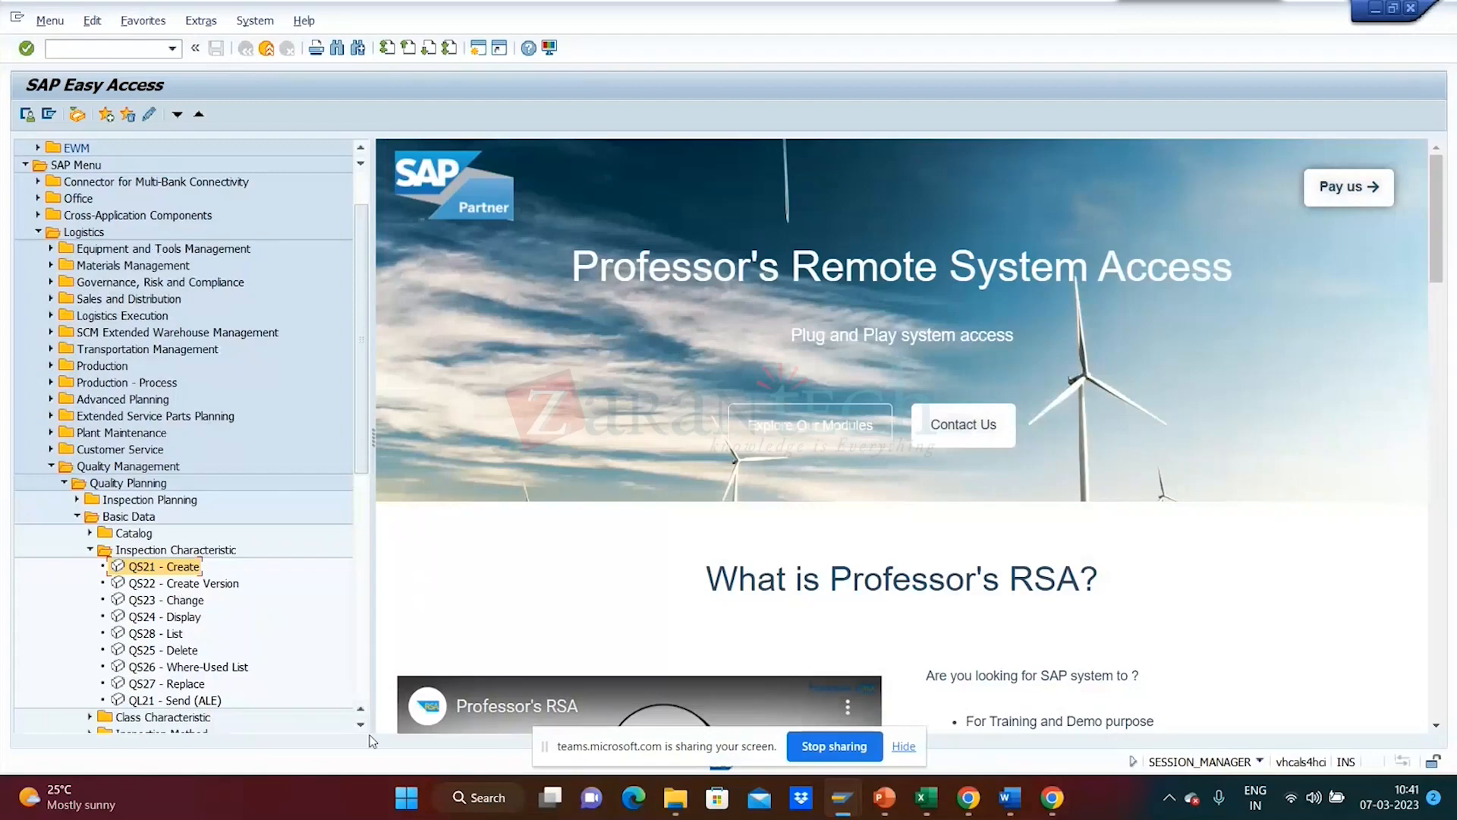
- Launch CT04 from the Class Characteristic folder and create new characteristic CL000002
scroll(228, 646, "down", 1)
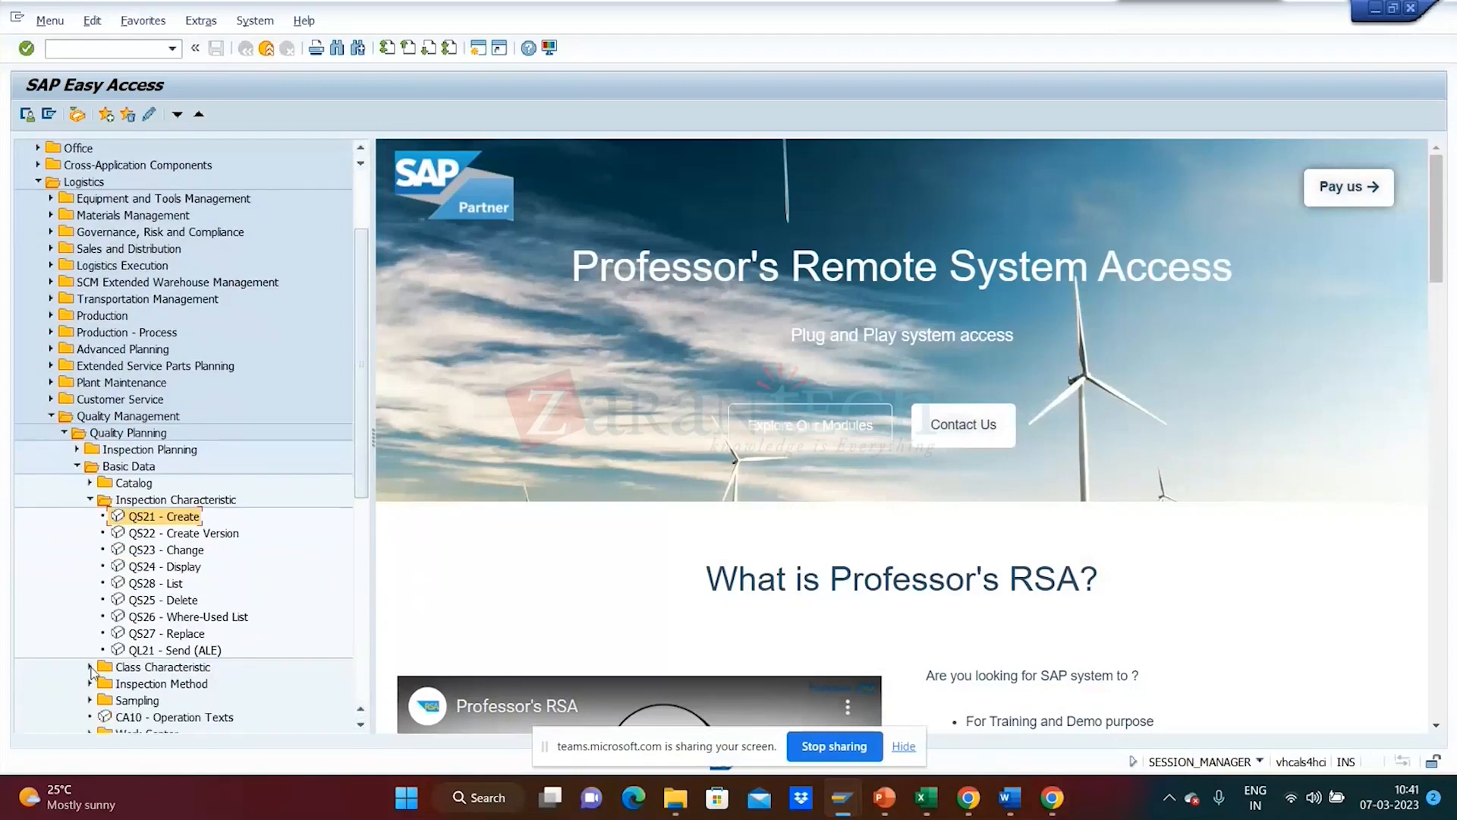
left_click(90, 668)
left_click(224, 687)
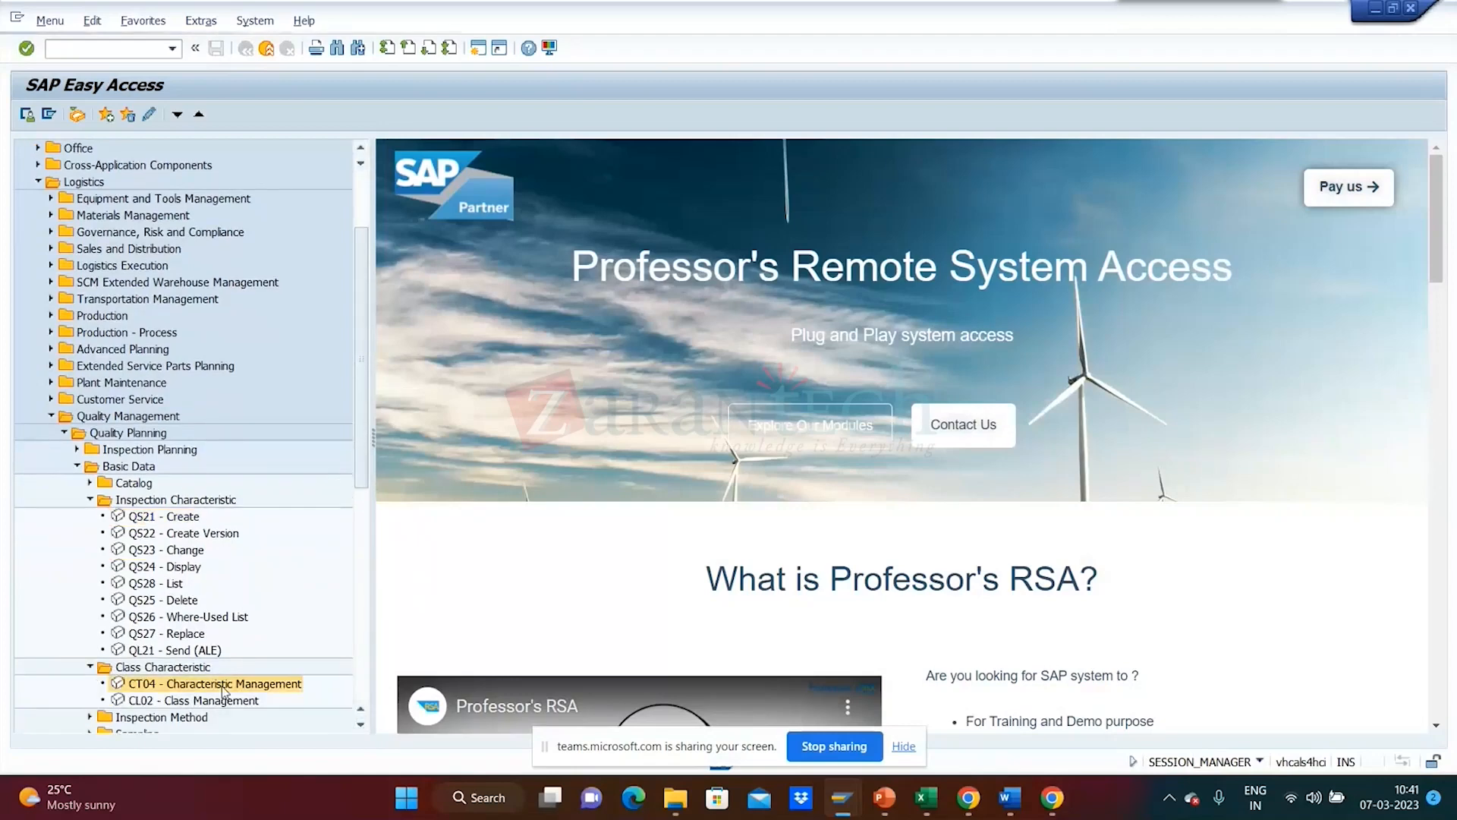
double_click(224, 685)
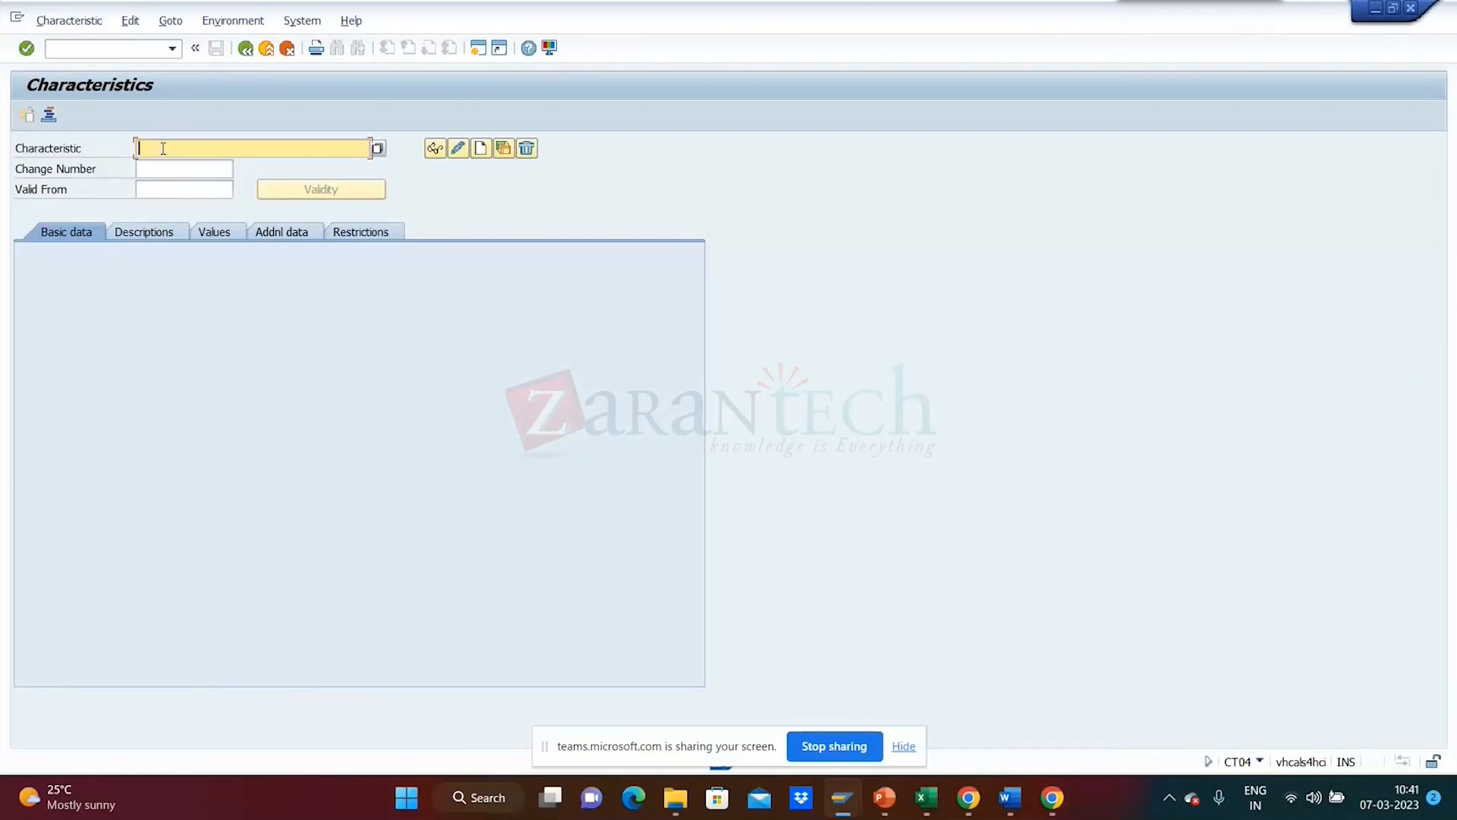
type("CL")
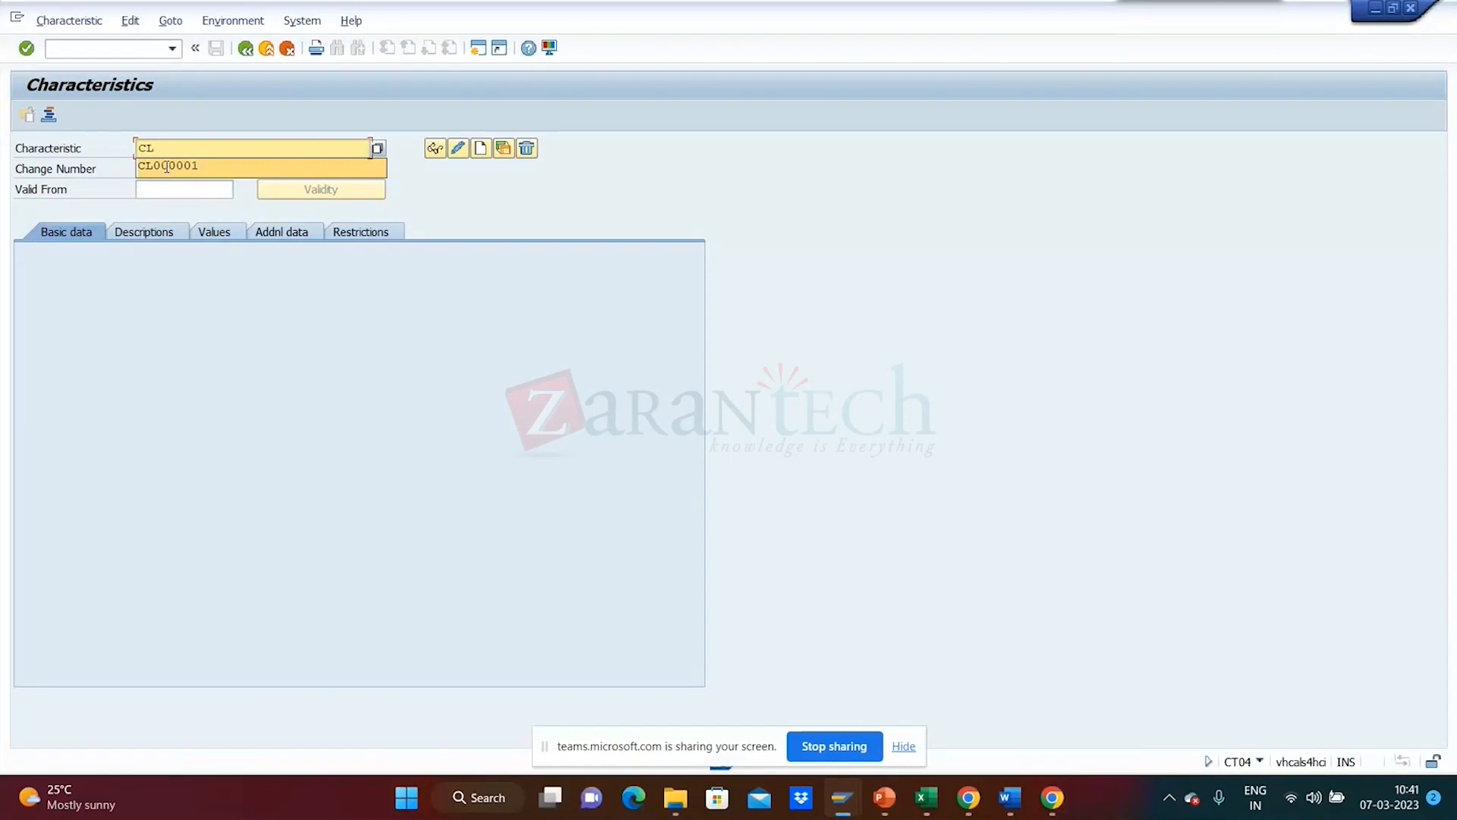
left_click(167, 167)
key("BackSpace")
type("2")
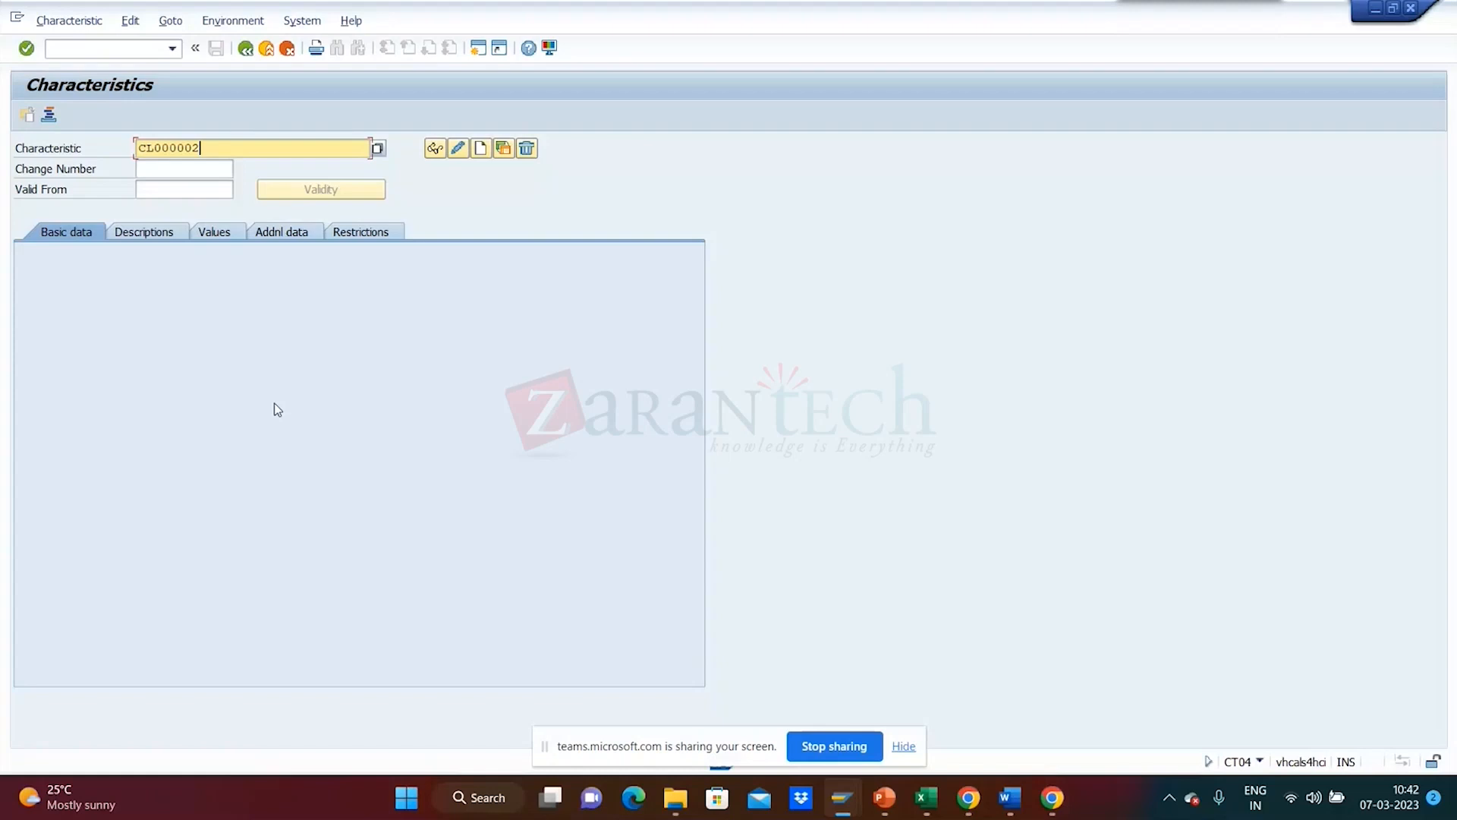
key("Return")
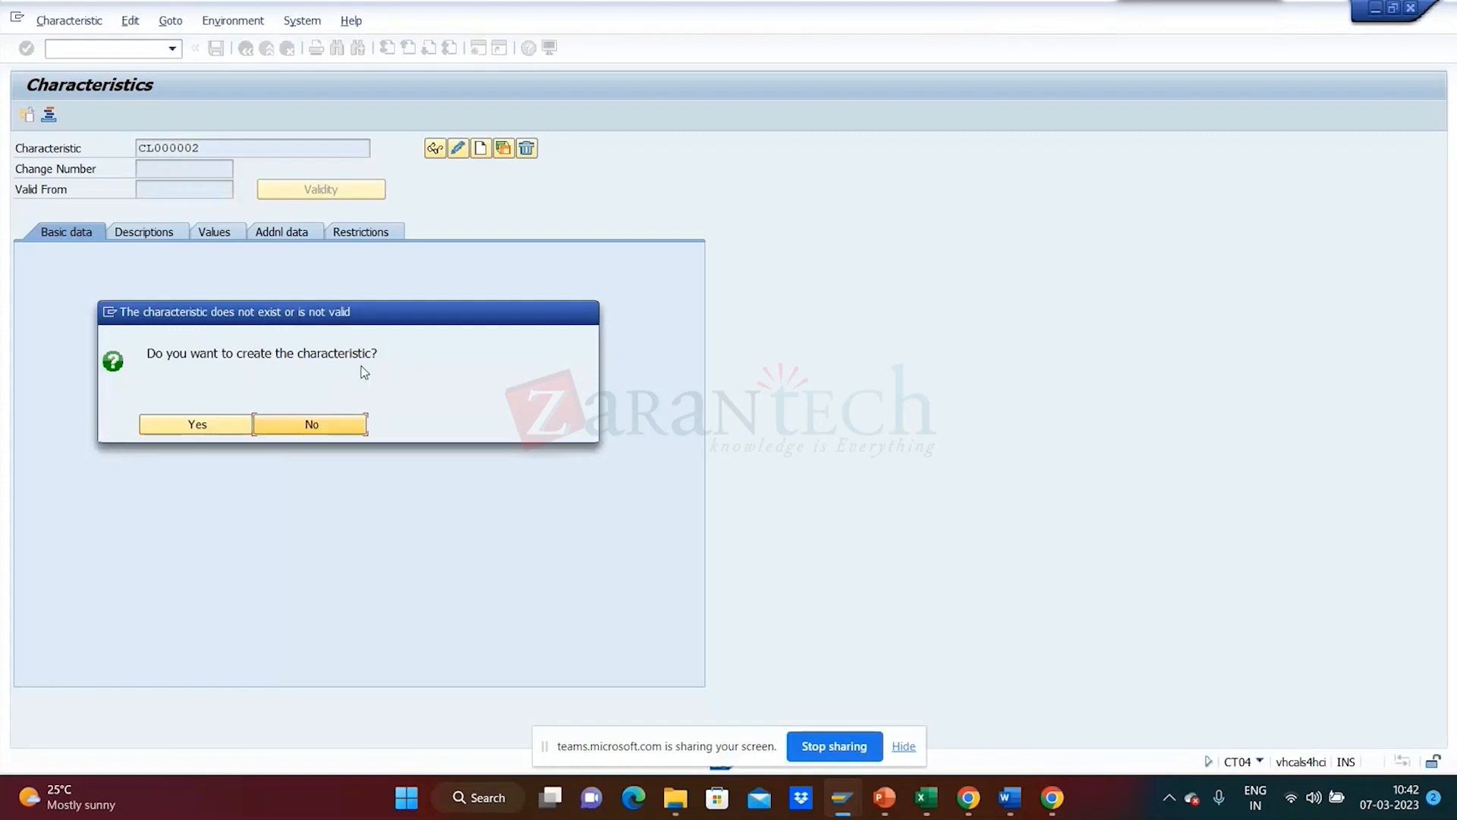
left_click(199, 423)
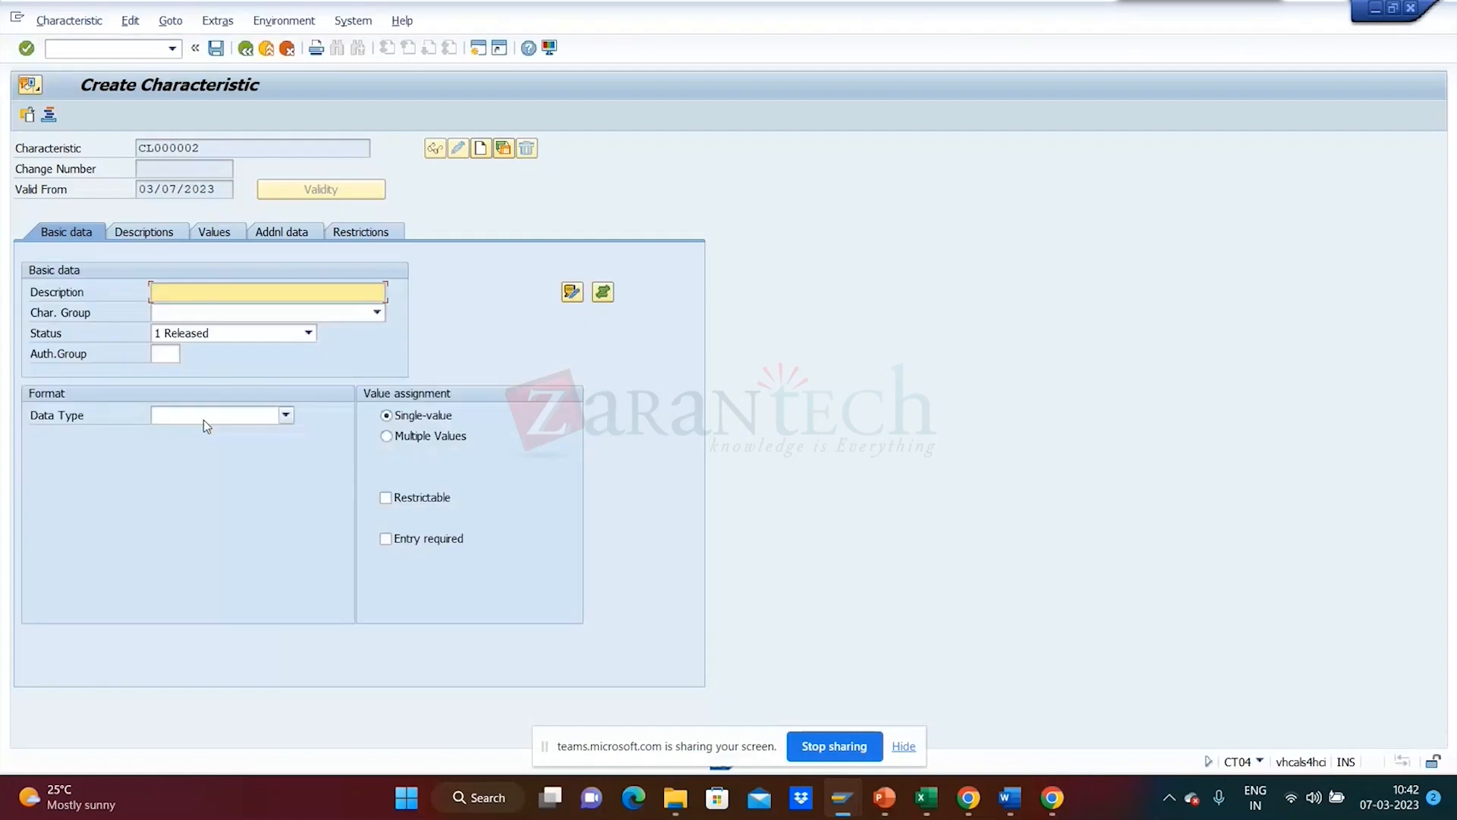
- Describe CL000002 as 'Area', assign group FKL_ALM, and set data type to numeric
type("Area")
left_click(376, 312)
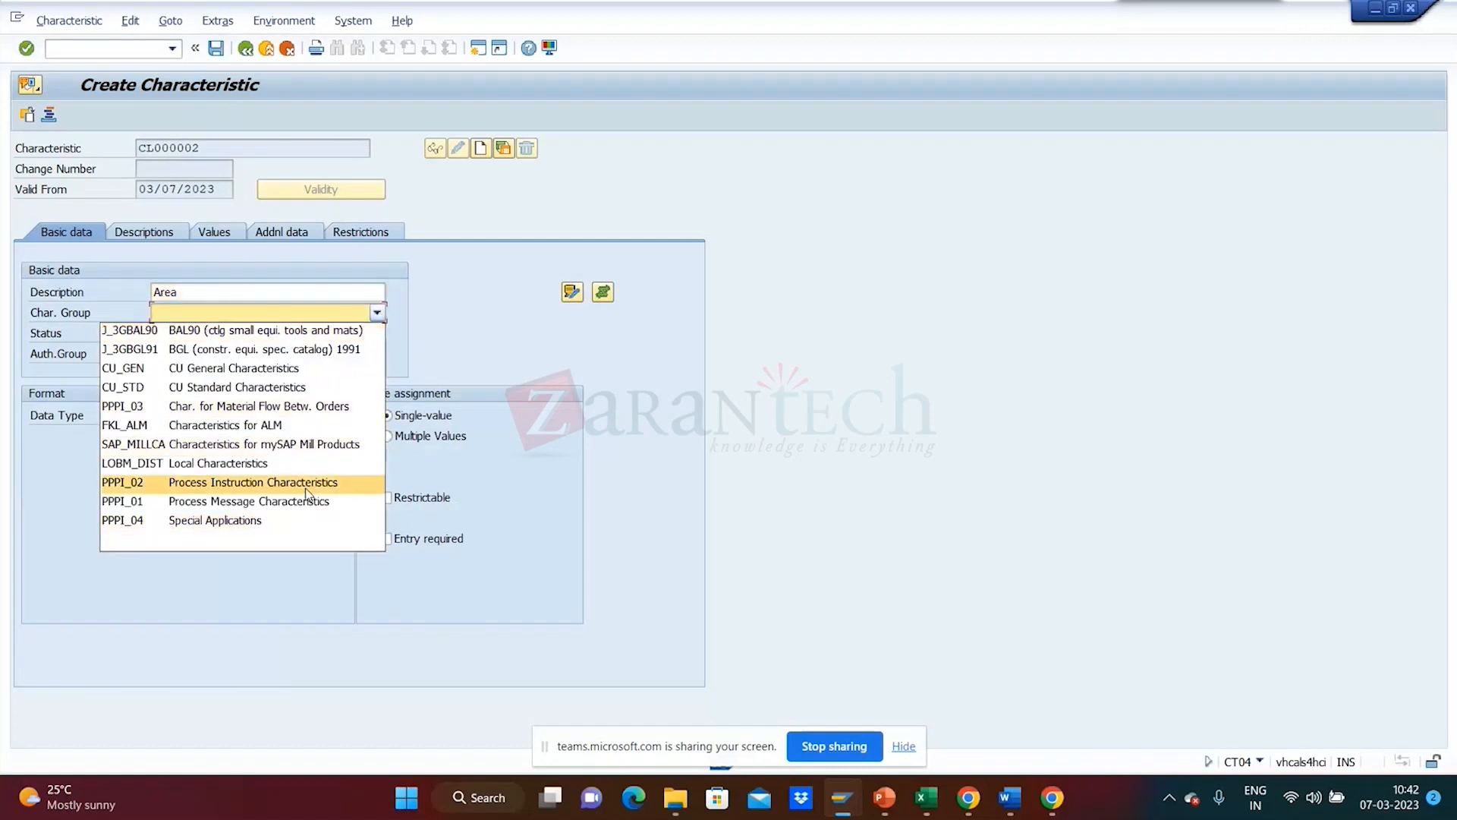
left_click(279, 425)
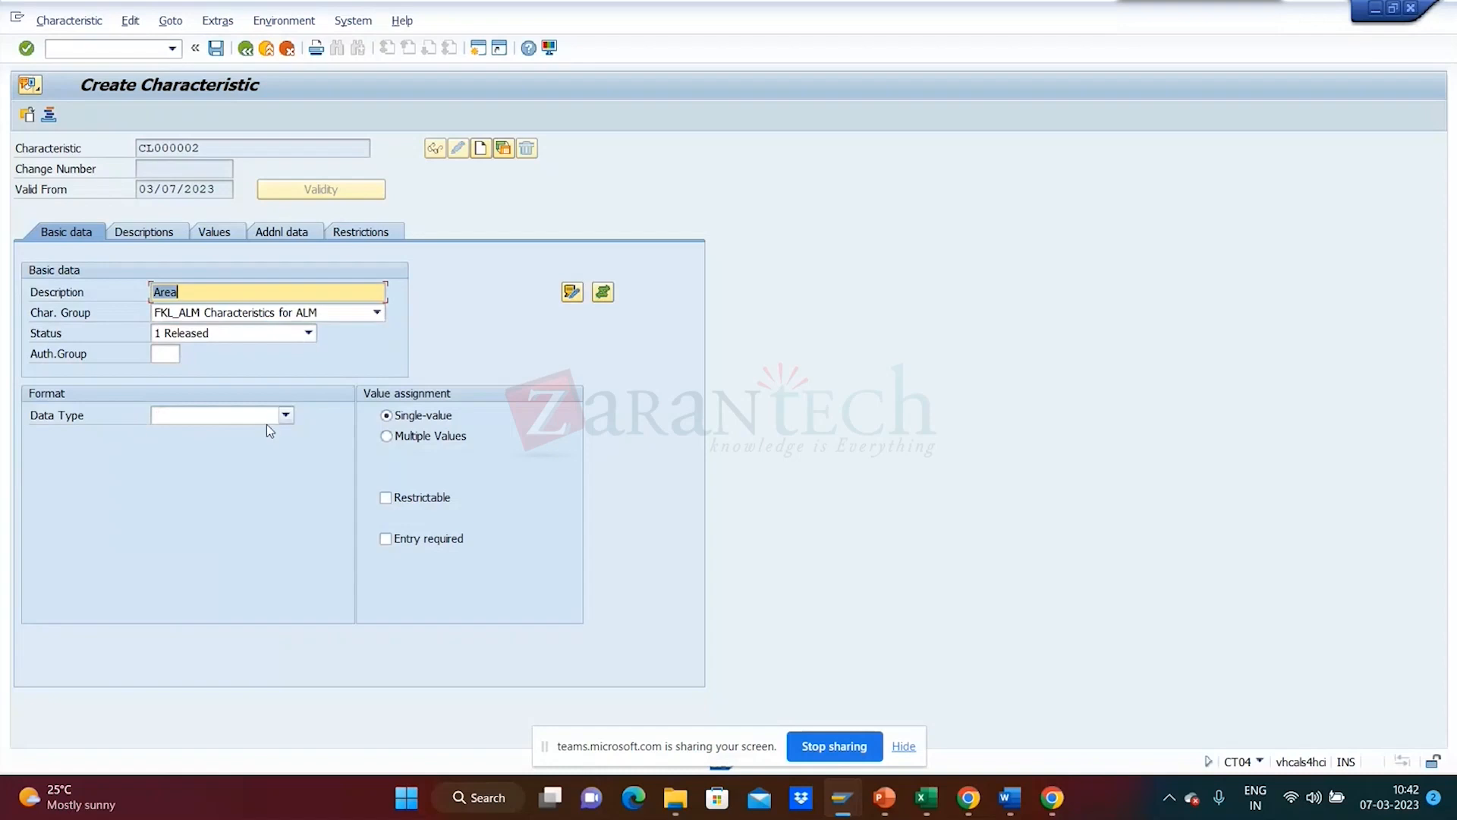
left_click(286, 416)
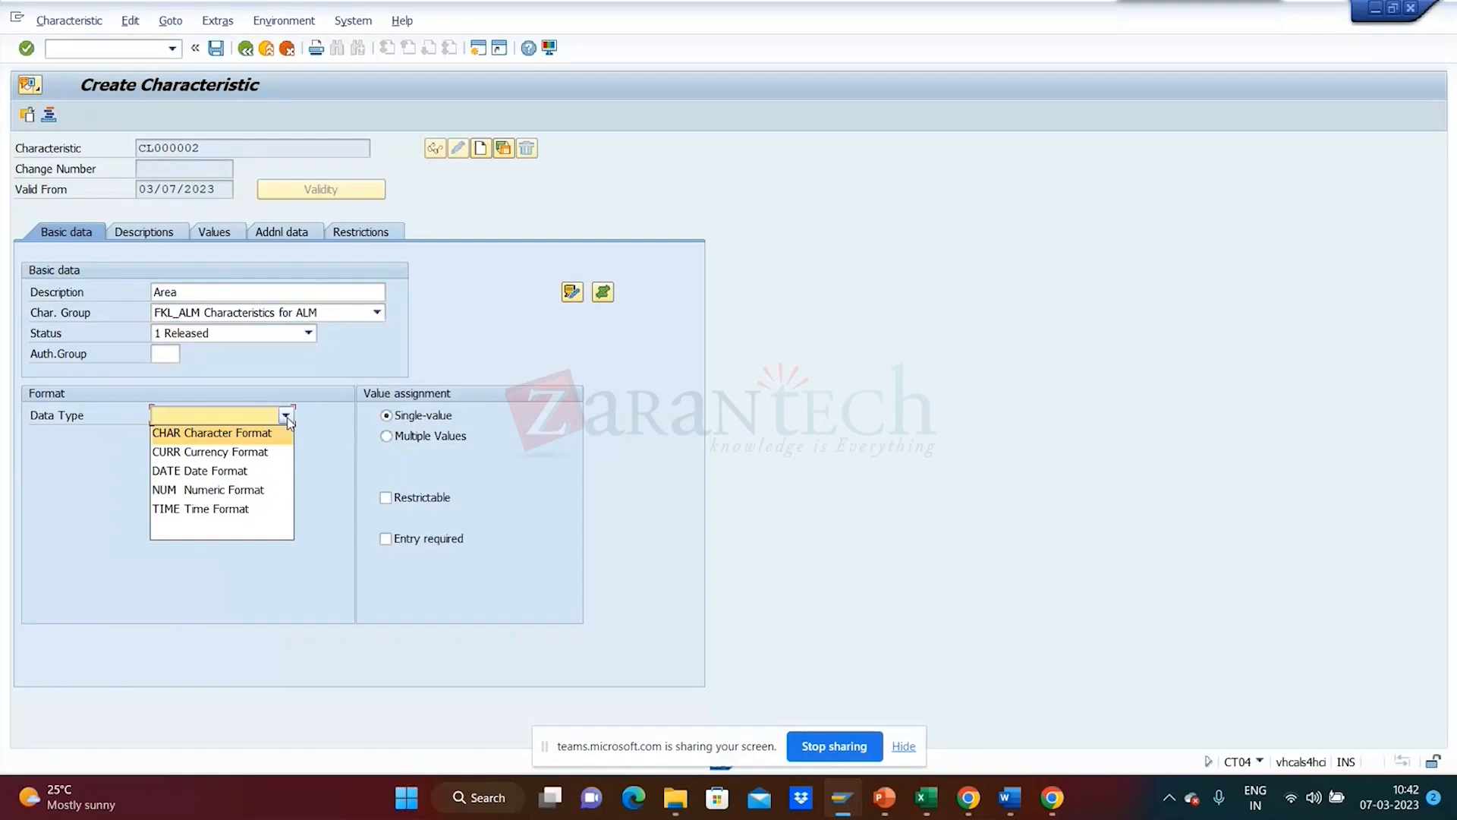
left_click(266, 491)
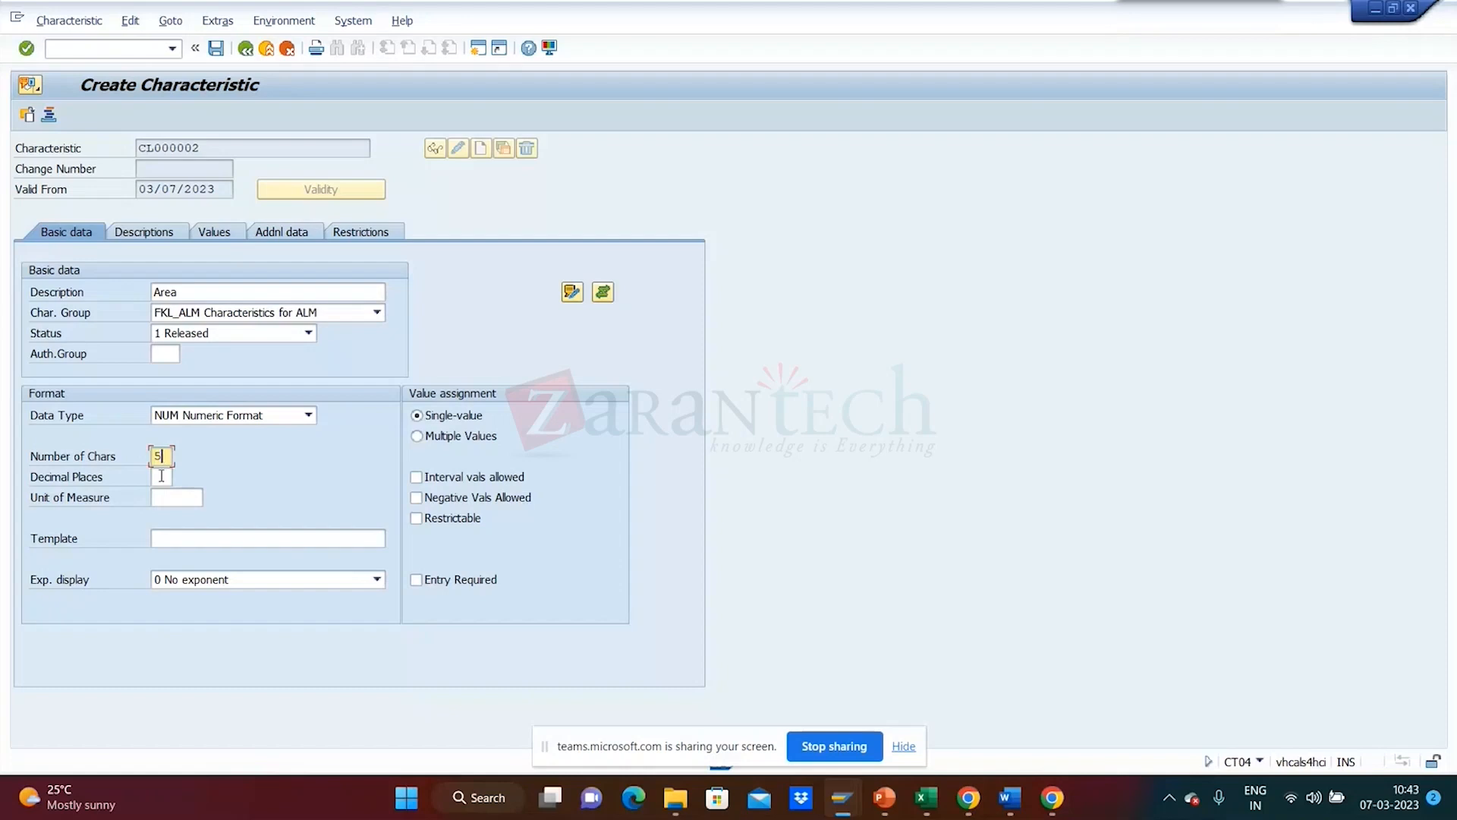
left_click(162, 476)
- Set CL000002's number format to 5 characters with 2 decimal places, then view its descriptions
type("2")
key("Return")
left_click(160, 457)
key("Return")
left_click(165, 477)
key("BackSpace")
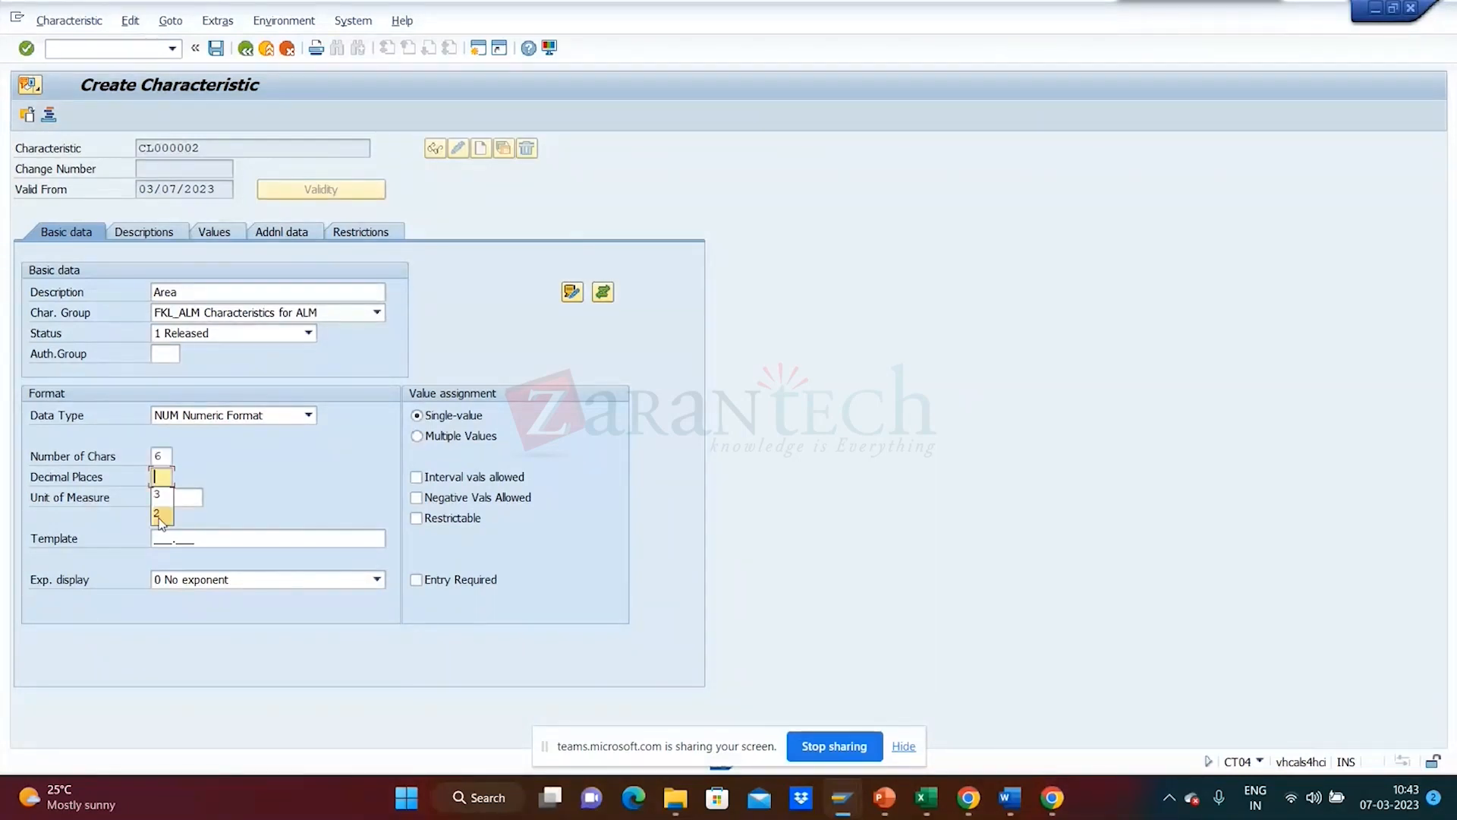
left_click(160, 516)
left_click_drag(164, 457, 143, 454)
type("5")
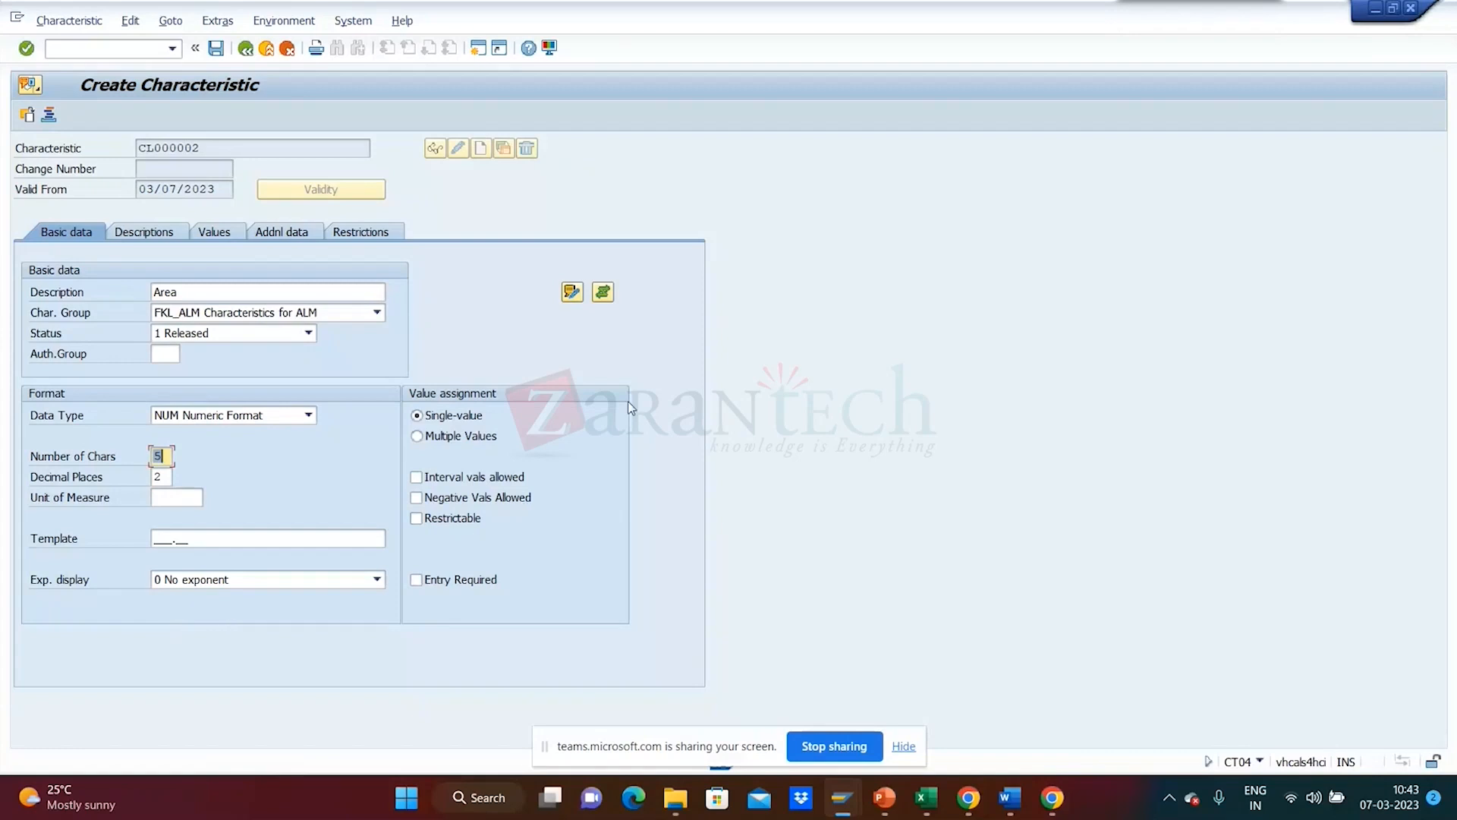
left_click(178, 237)
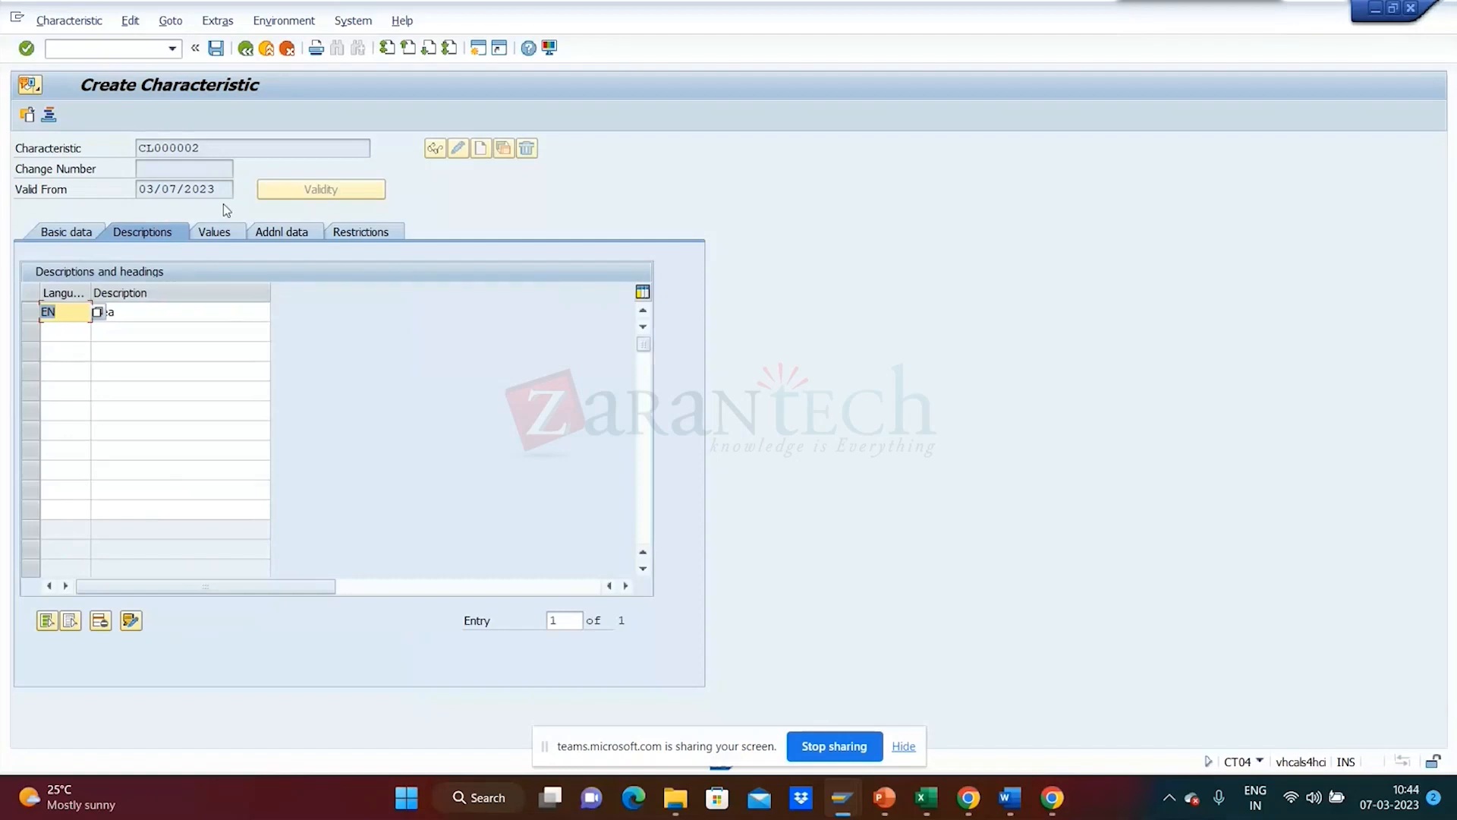
- Show CL000002's Values tab with its still-empty allowed values list
left_click(218, 233)
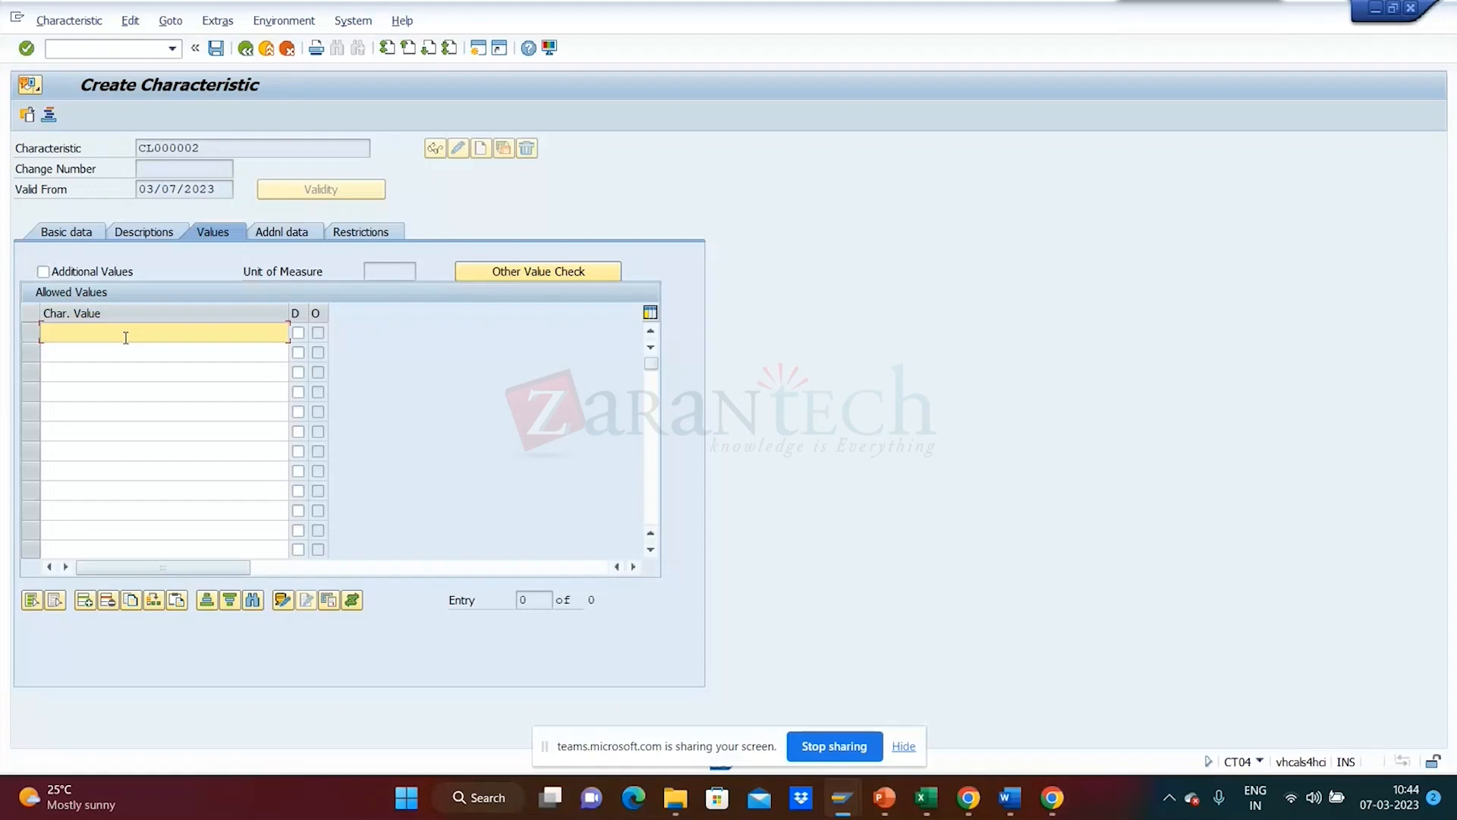
- Enter an allowed value range of 1.00 - 100.00 for CL000002
type(">=1")
key("Return")
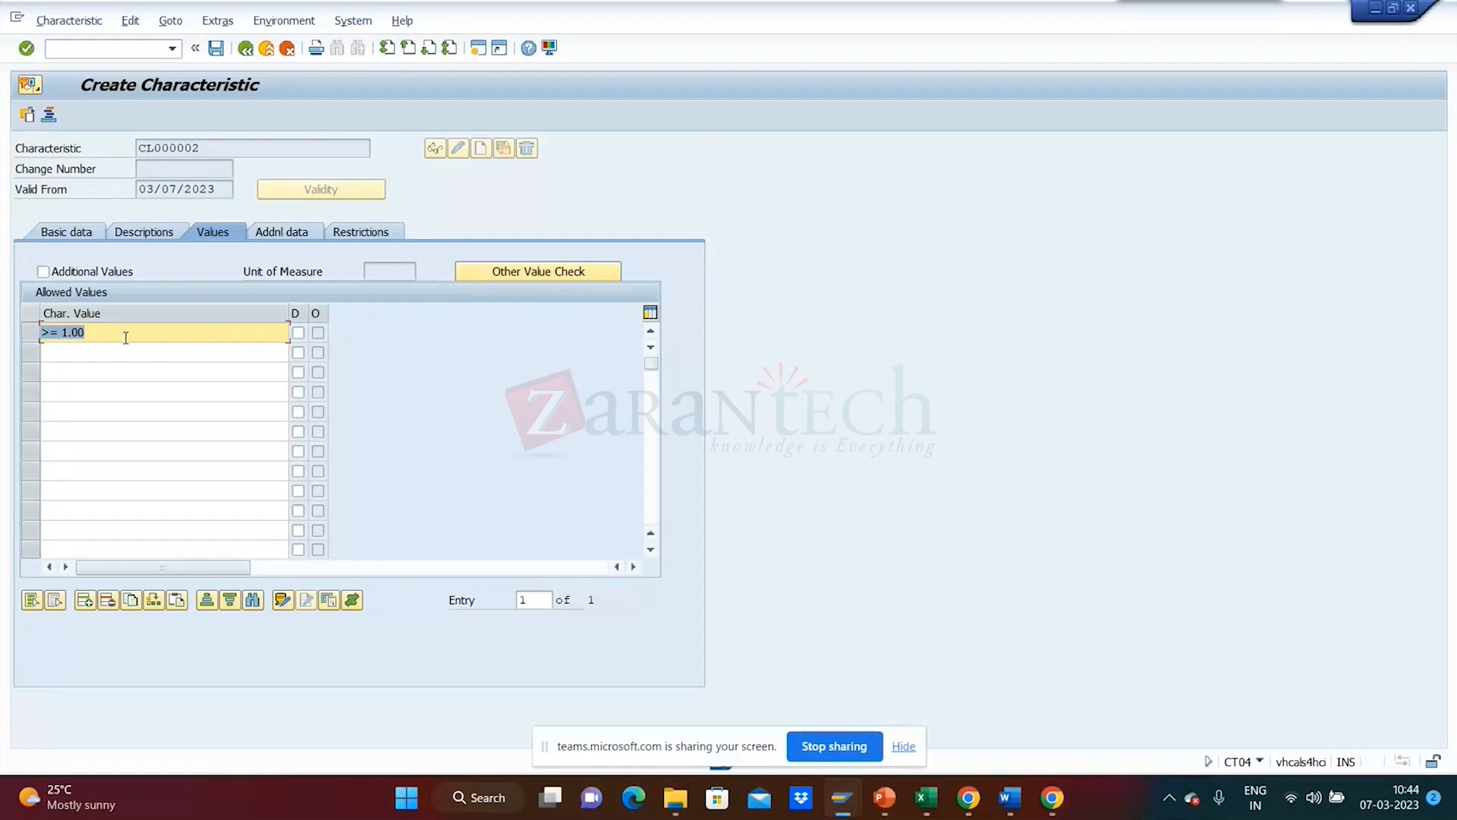
key("Delete")
type("<= 10.00")
key("Delete")
type("10")
key("BackSpace")
type("-100")
key("Return")
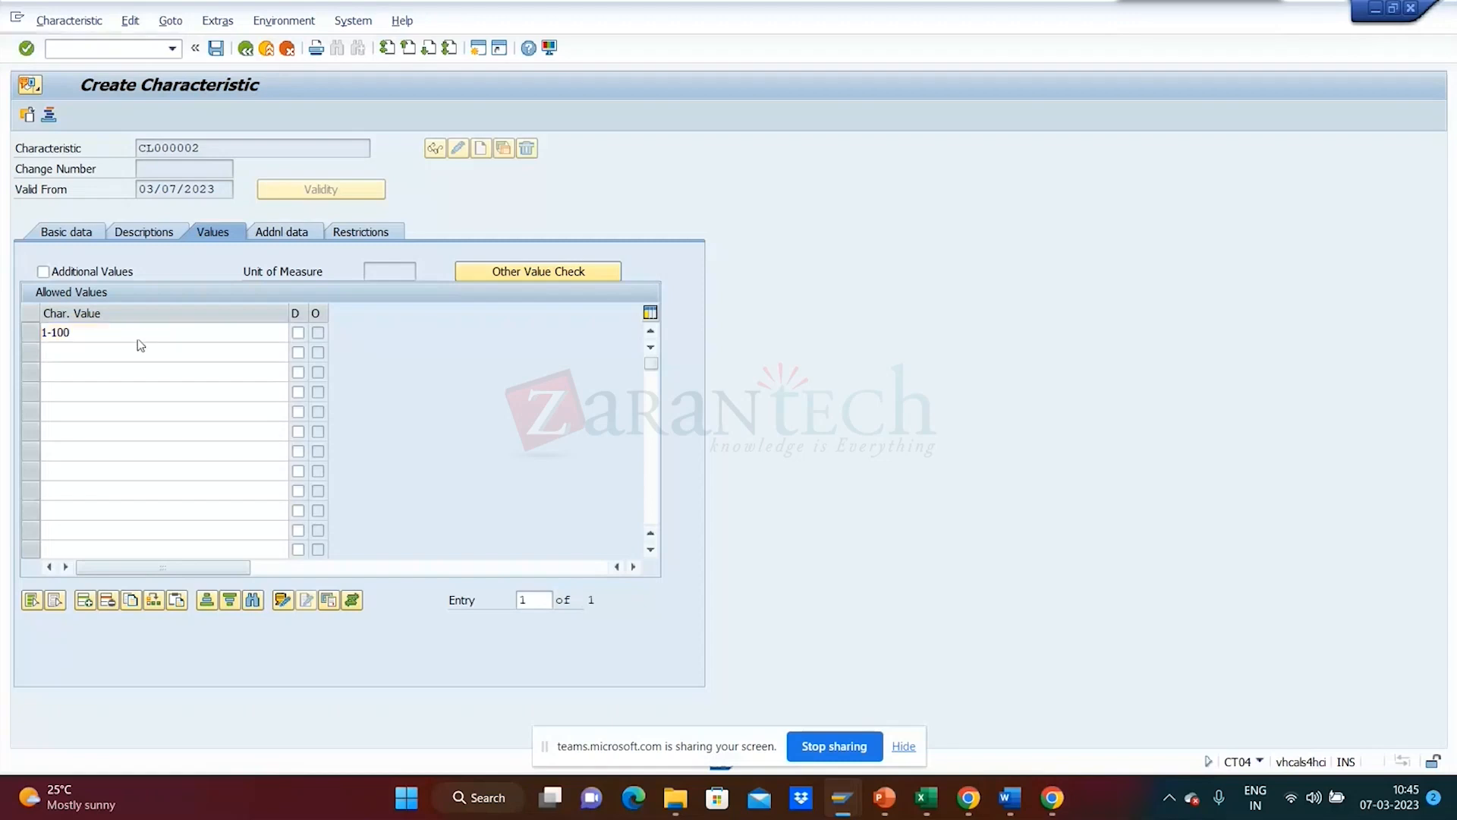
left_click(56, 335)
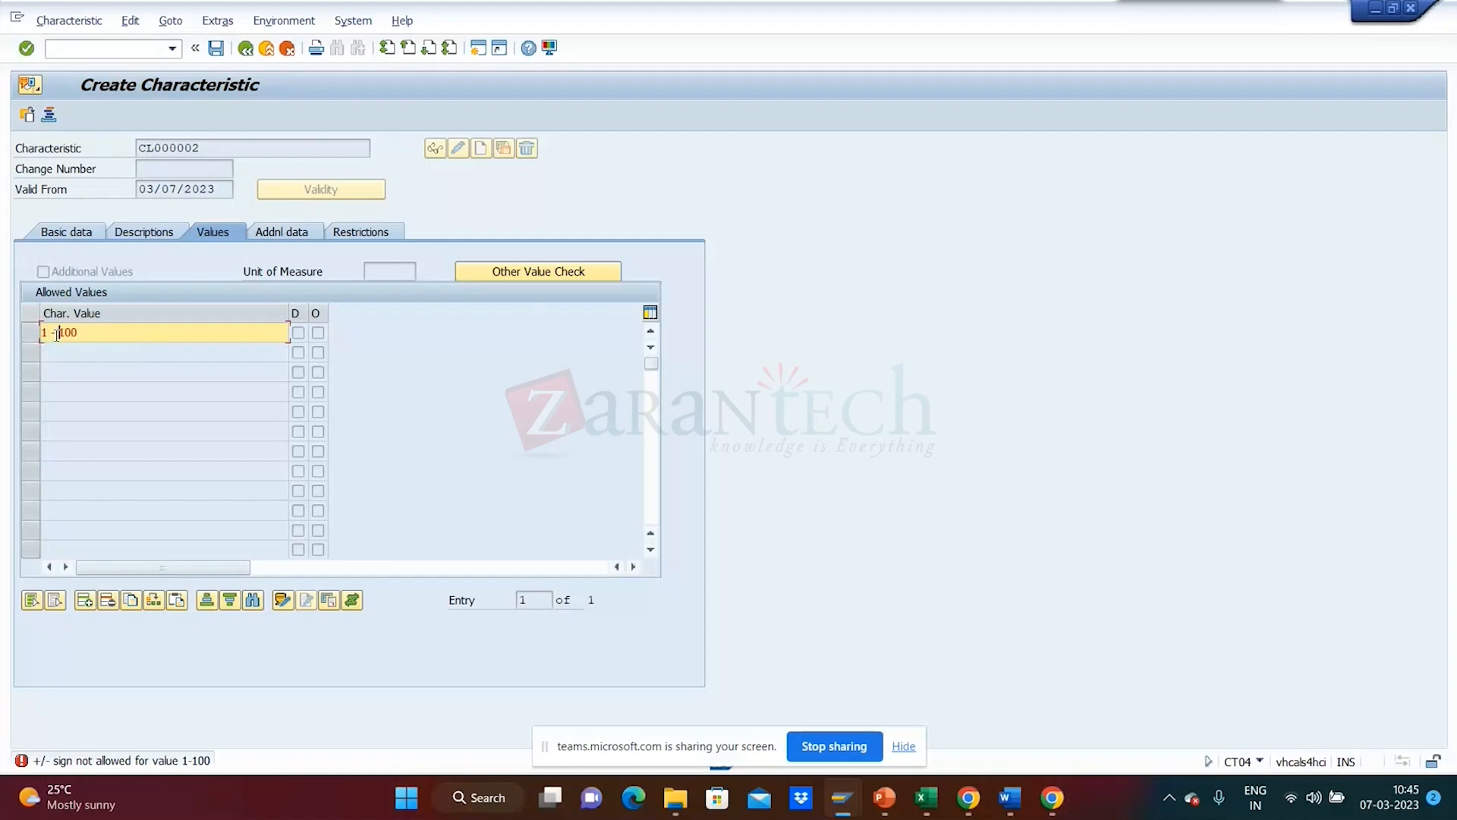
key("Return")
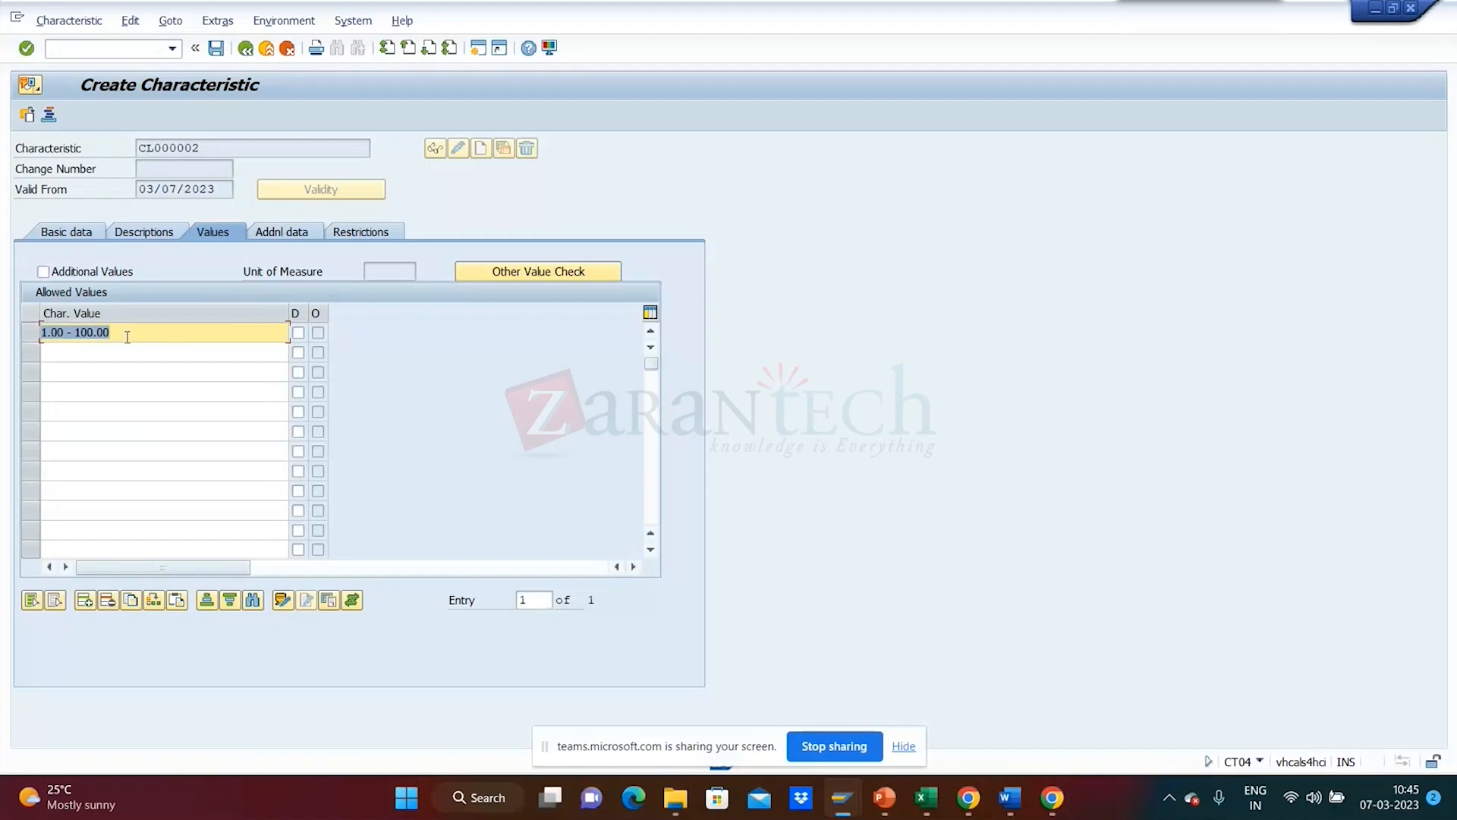
- Change the range's lower bound to 10 so it reads 10.00 - 100.00, then return to Basic data
left_click(86, 235)
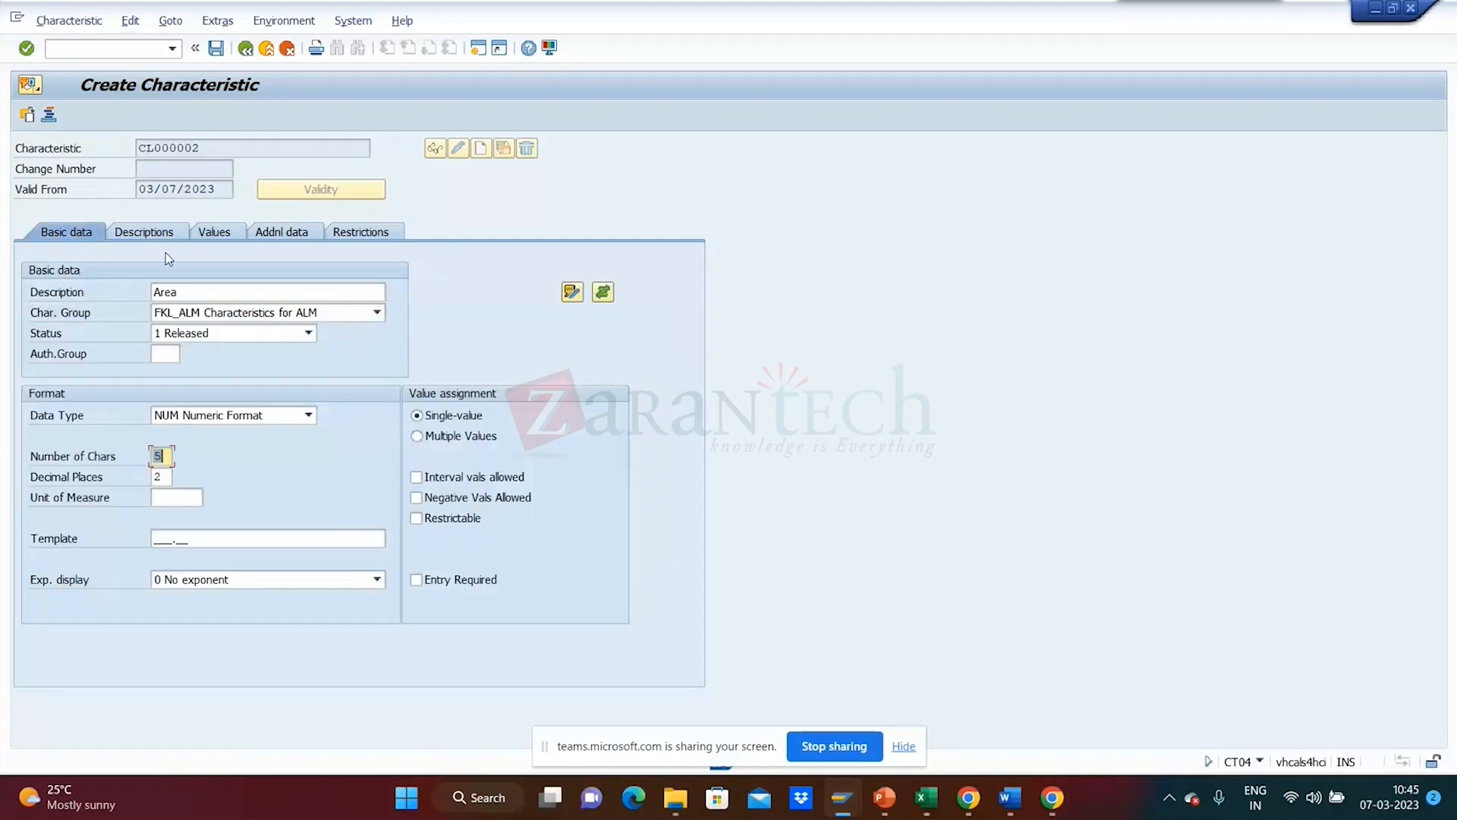
left_click(149, 236)
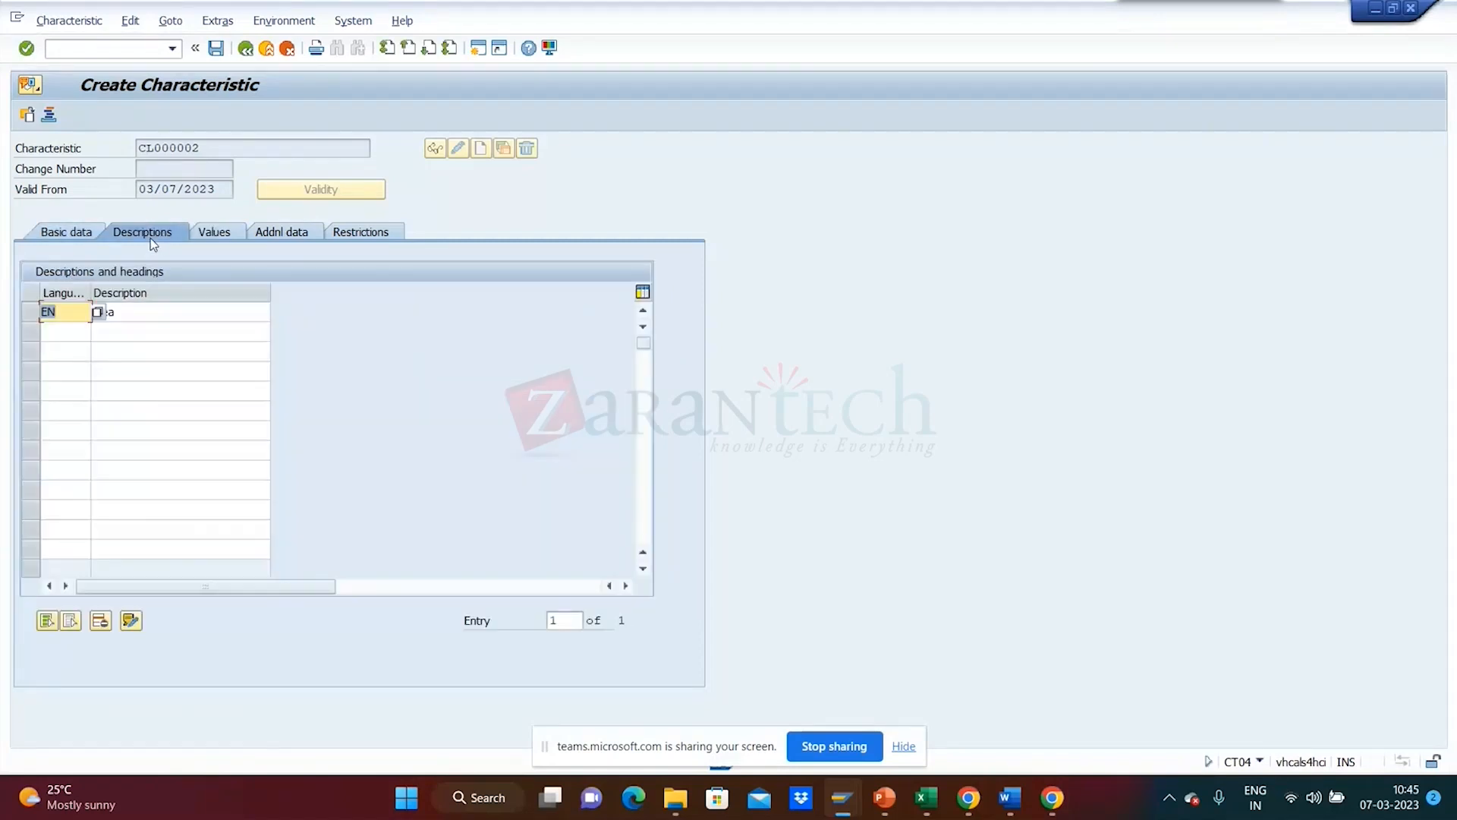
left_click(211, 236)
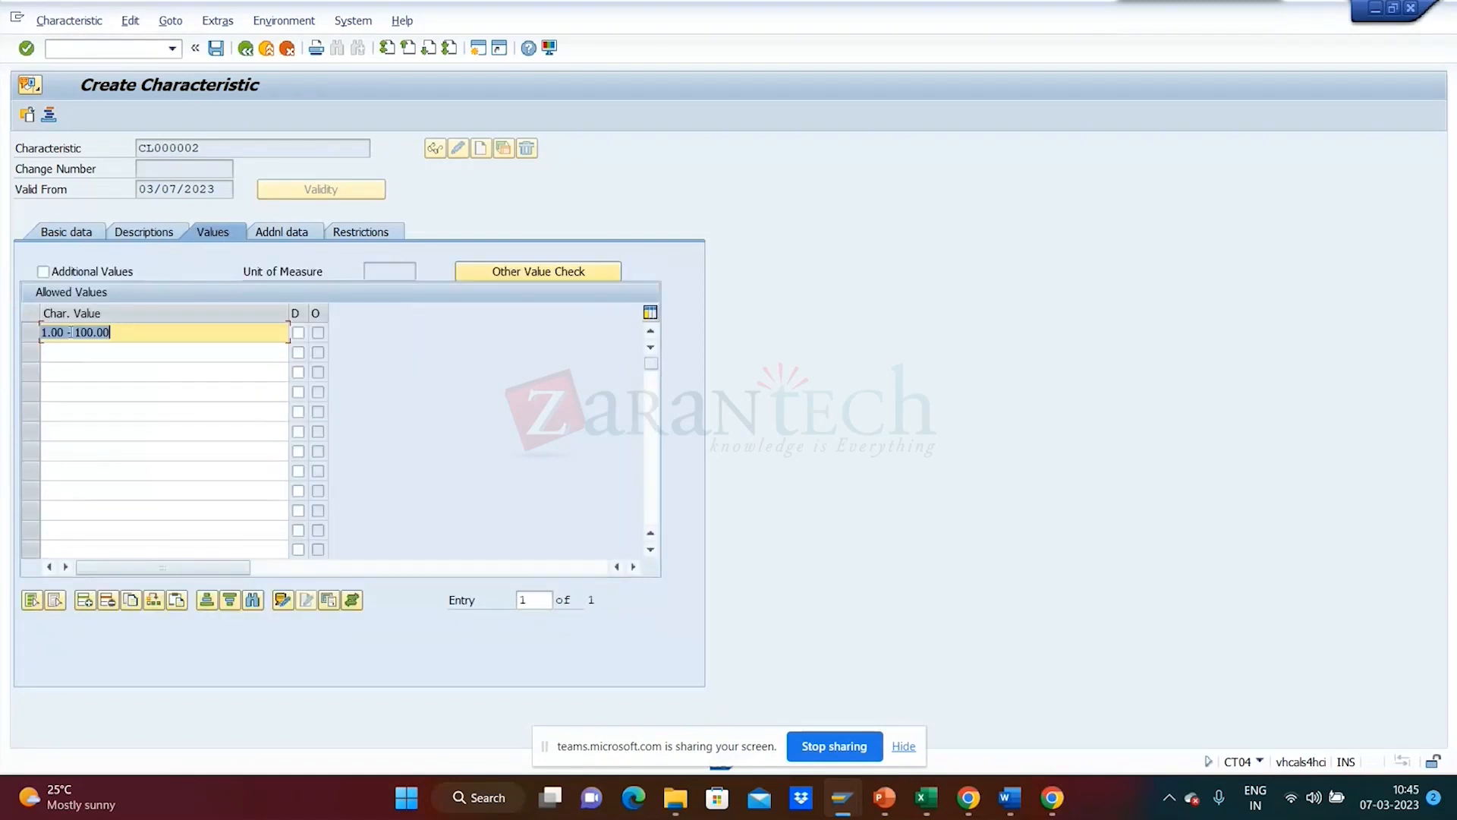
left_click(67, 332)
left_click_drag(67, 334, 29, 336)
type("10")
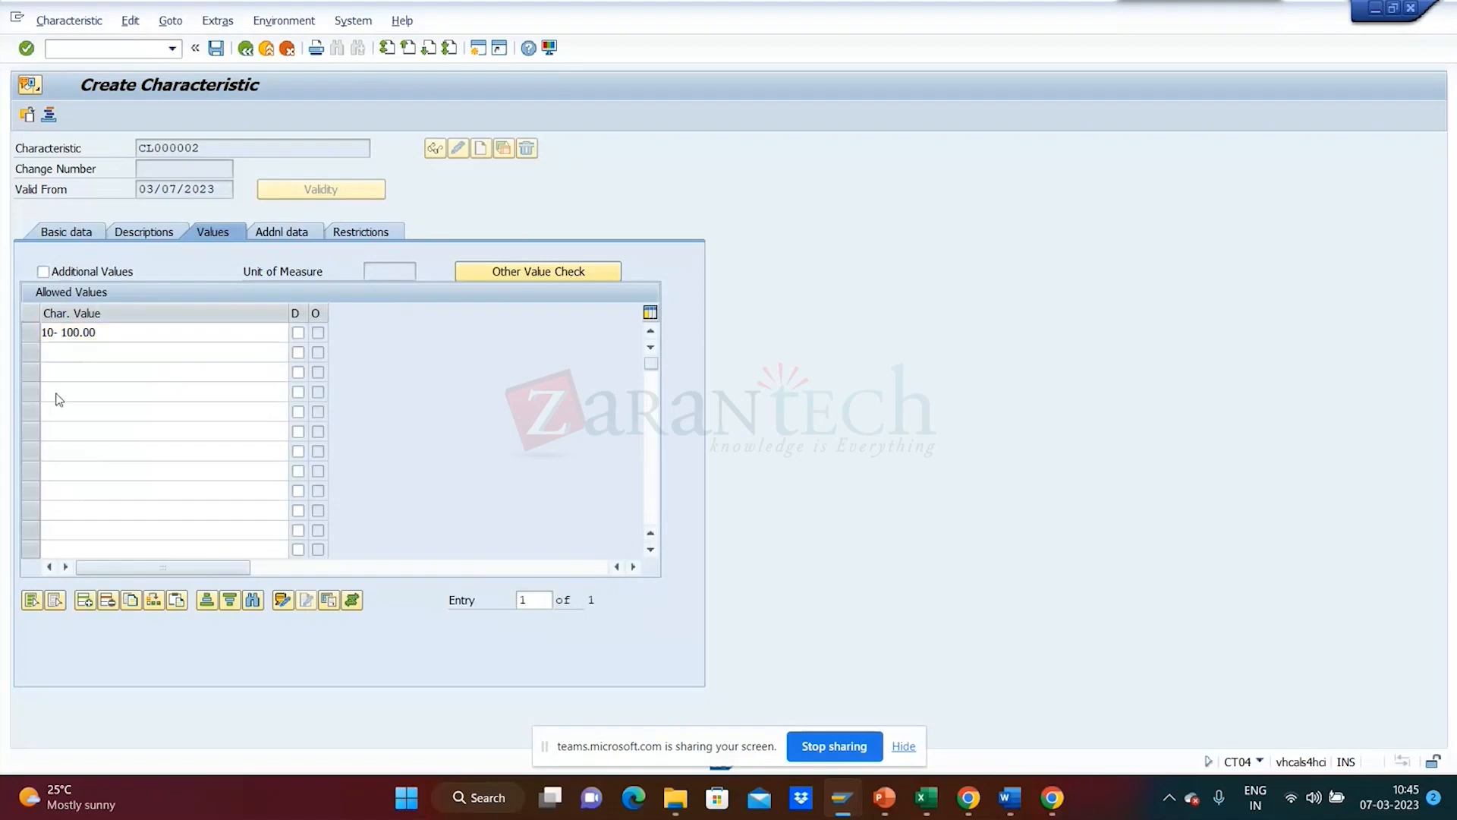
key("Return")
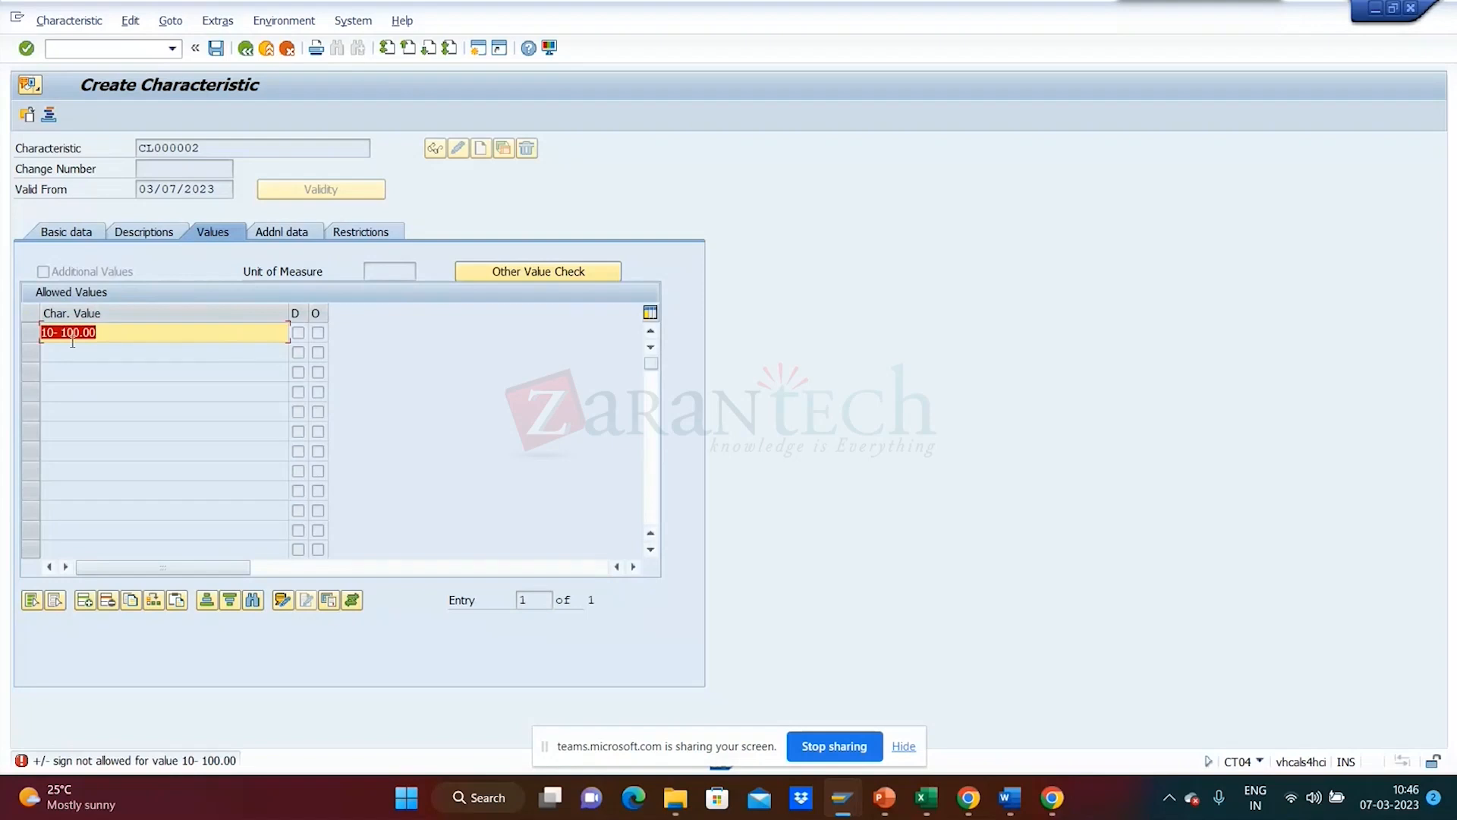
left_click(58, 333)
key("Return")
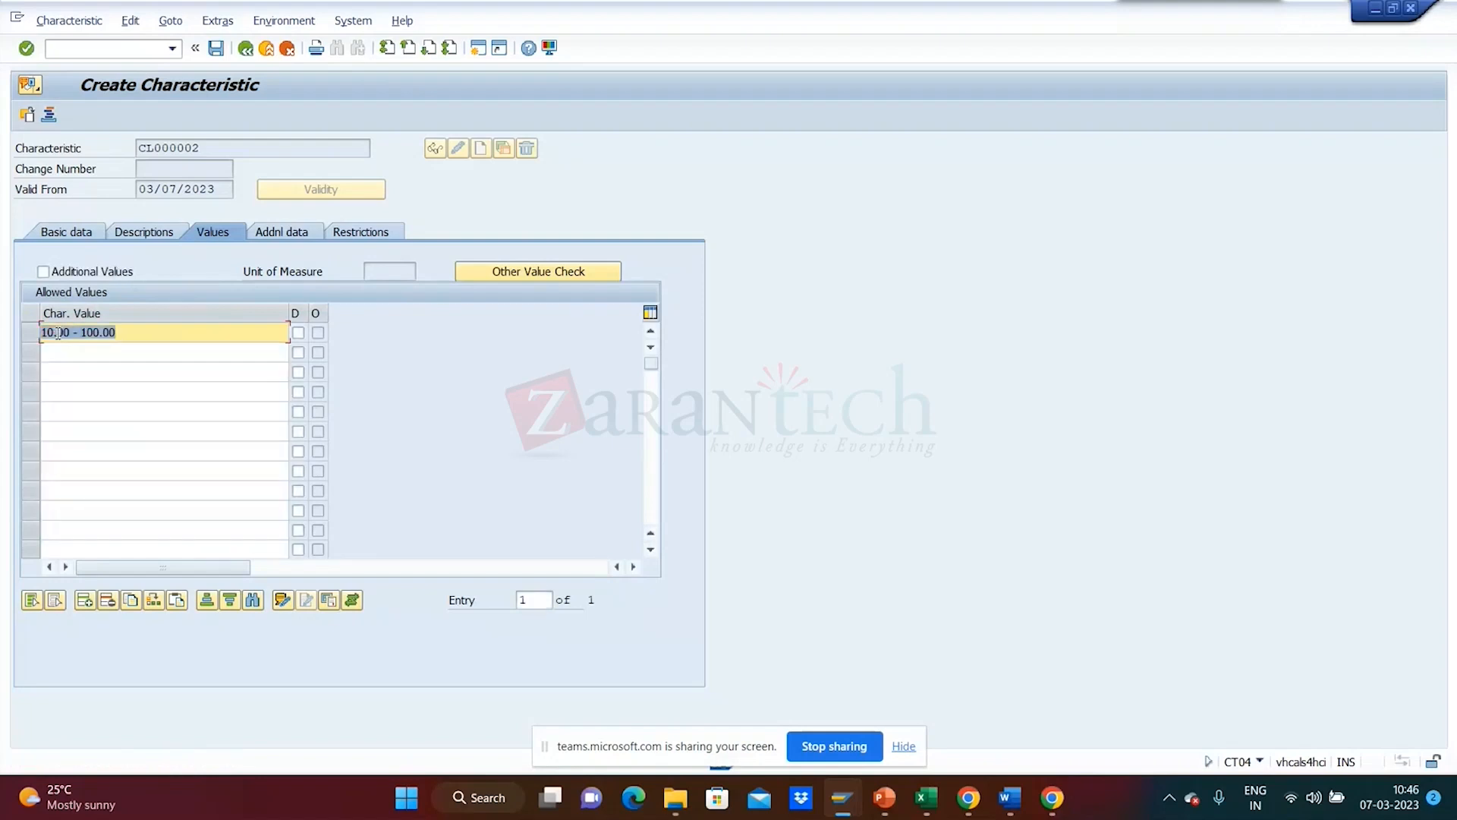
left_click(97, 231)
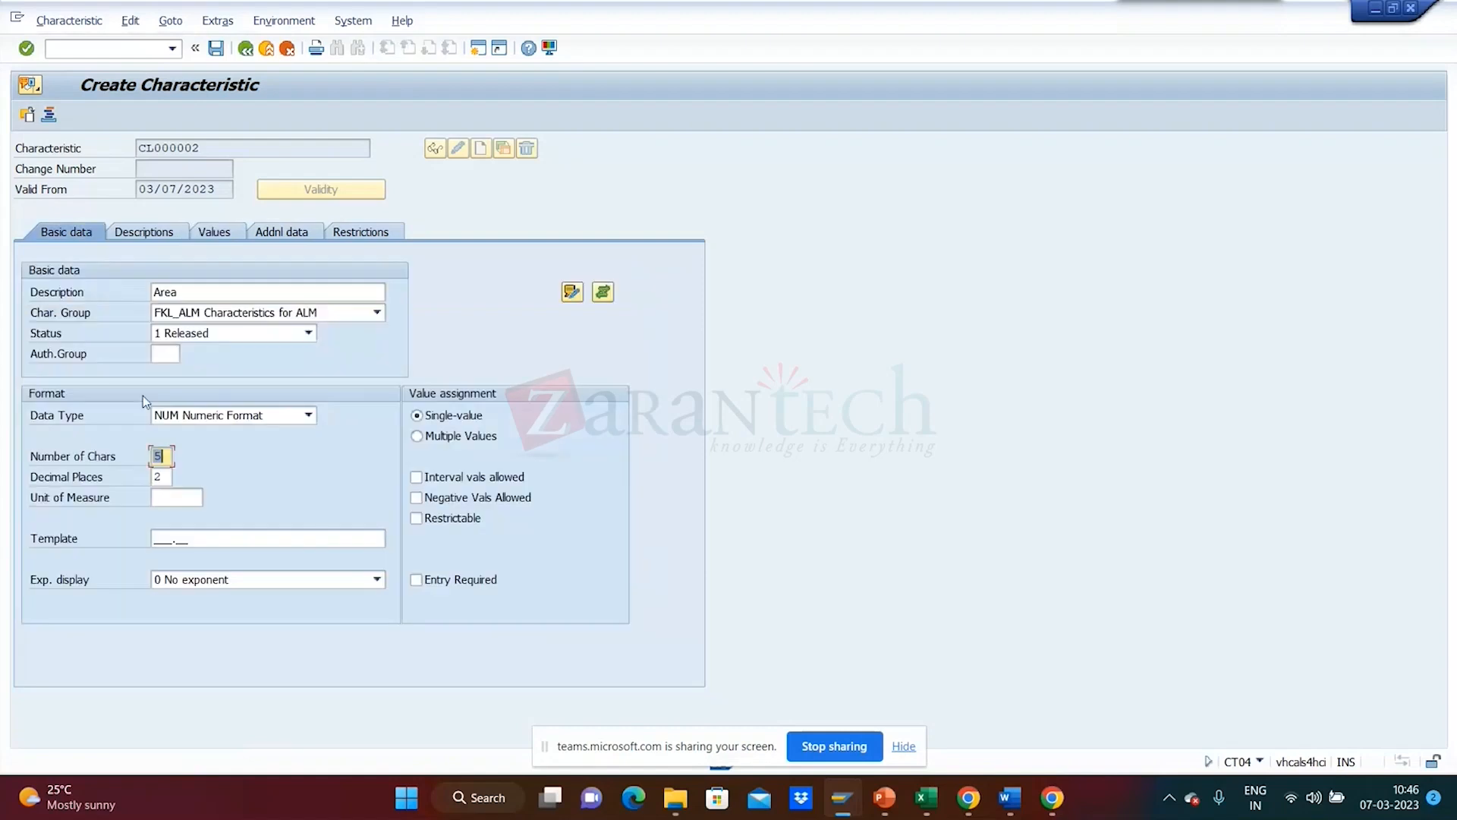
left_click(172, 498)
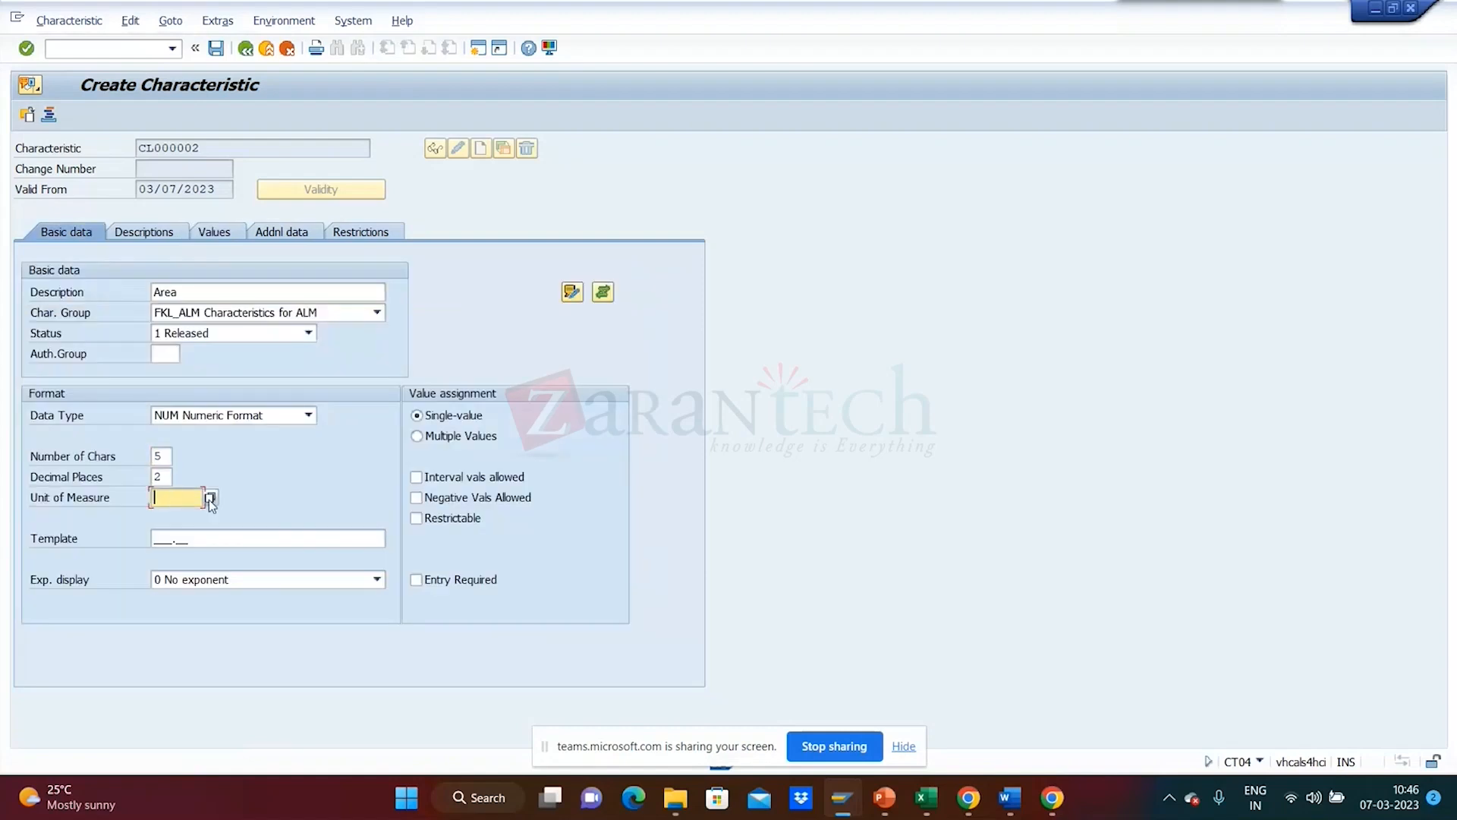
- Search the unit list for cm2 and choose it as Area's unit of measure
left_click(210, 498)
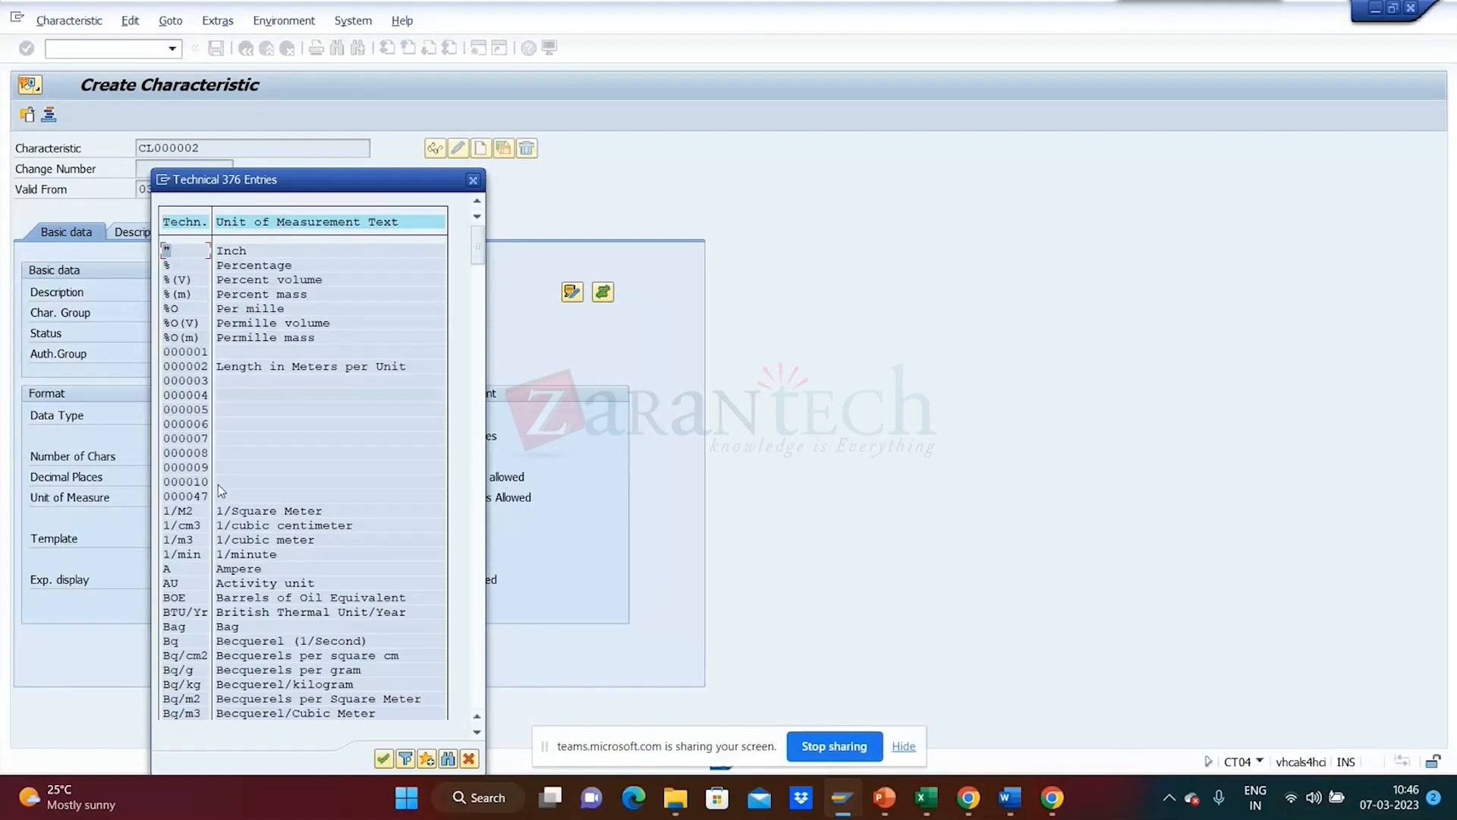
left_click_drag(329, 185, 646, 170)
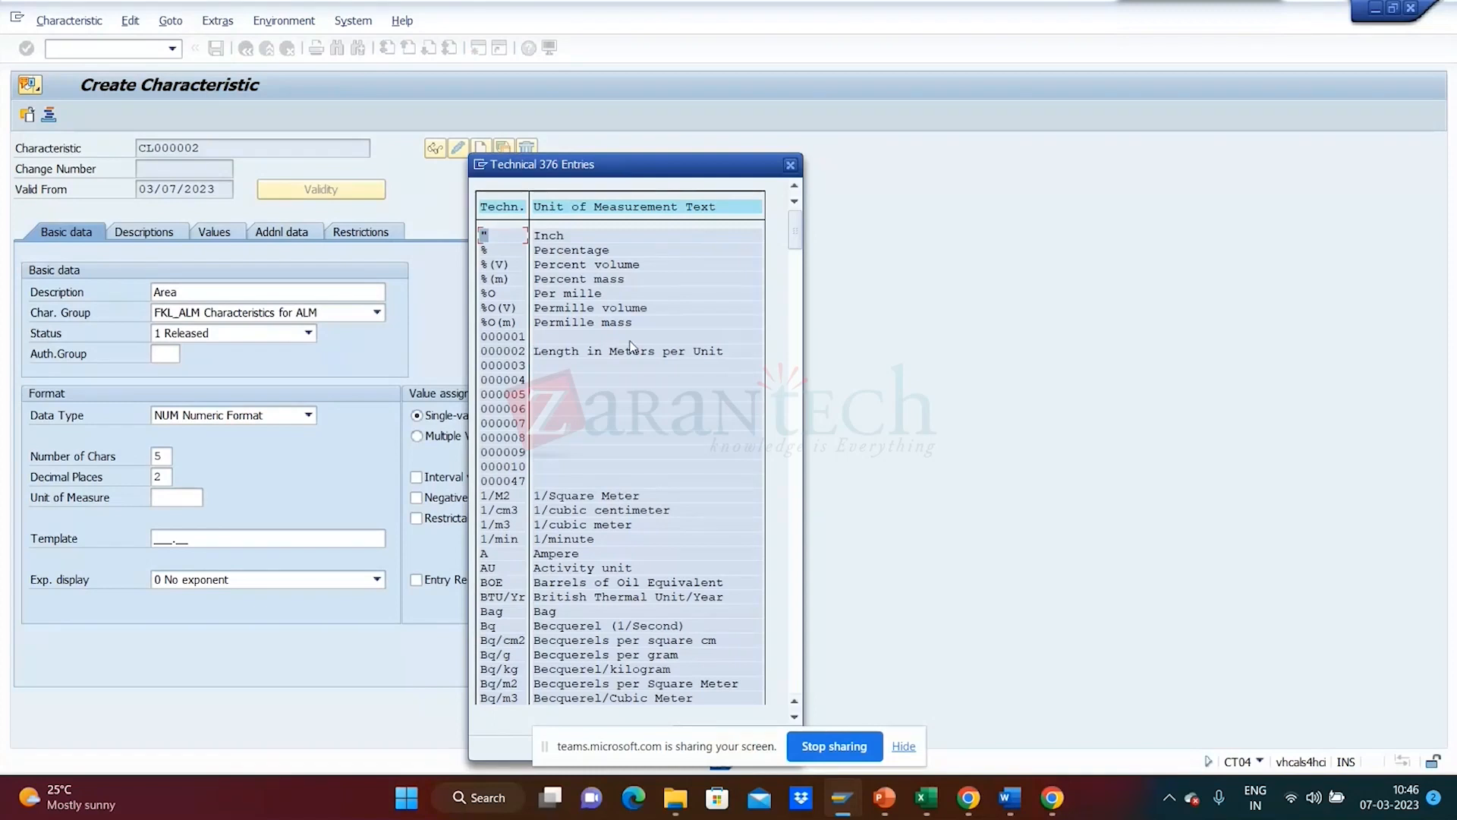
left_click(903, 746)
left_click(765, 744)
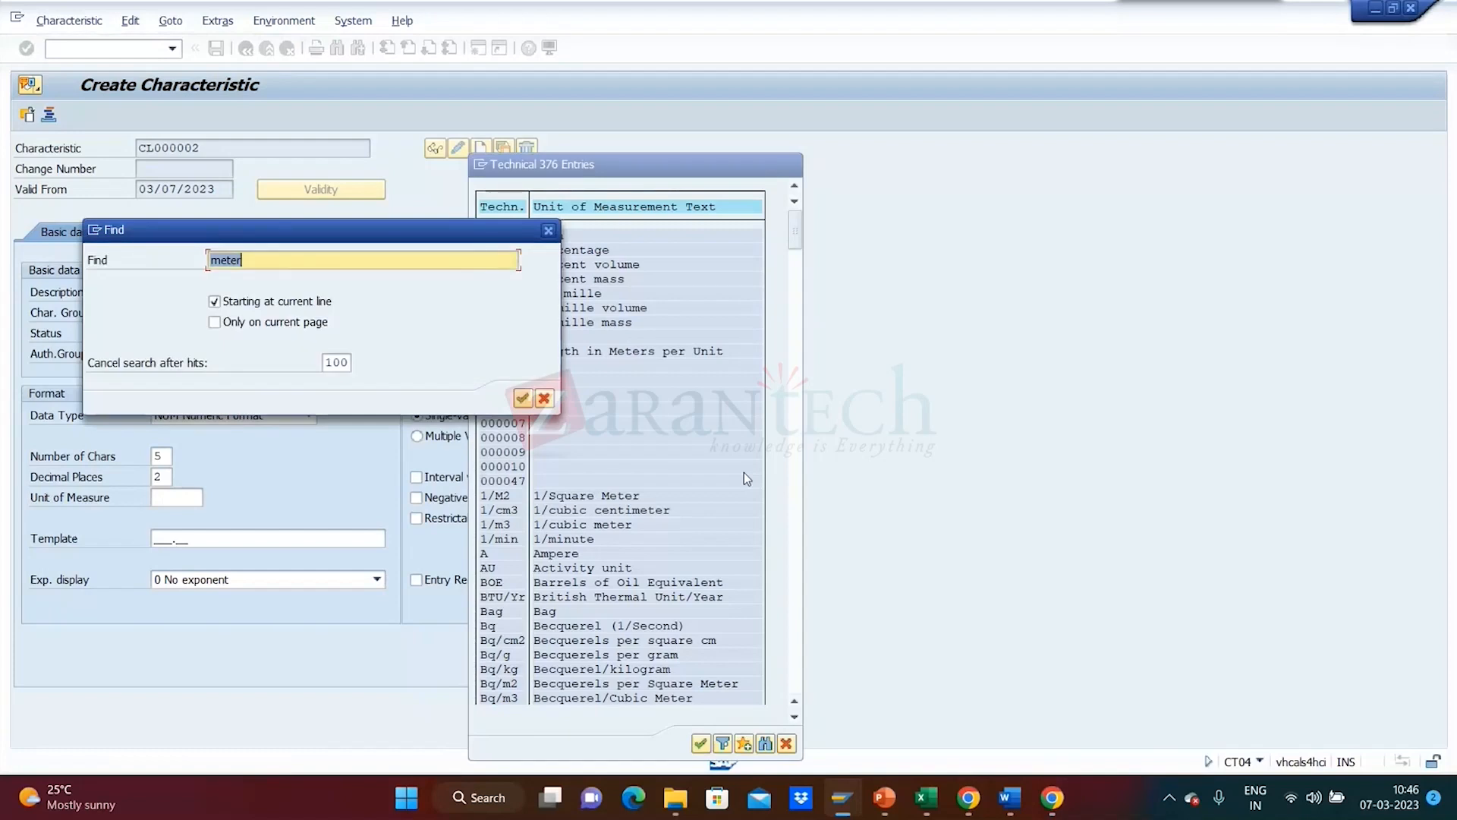
type("C")
key("BackSpace")
type("cm2")
key("Return")
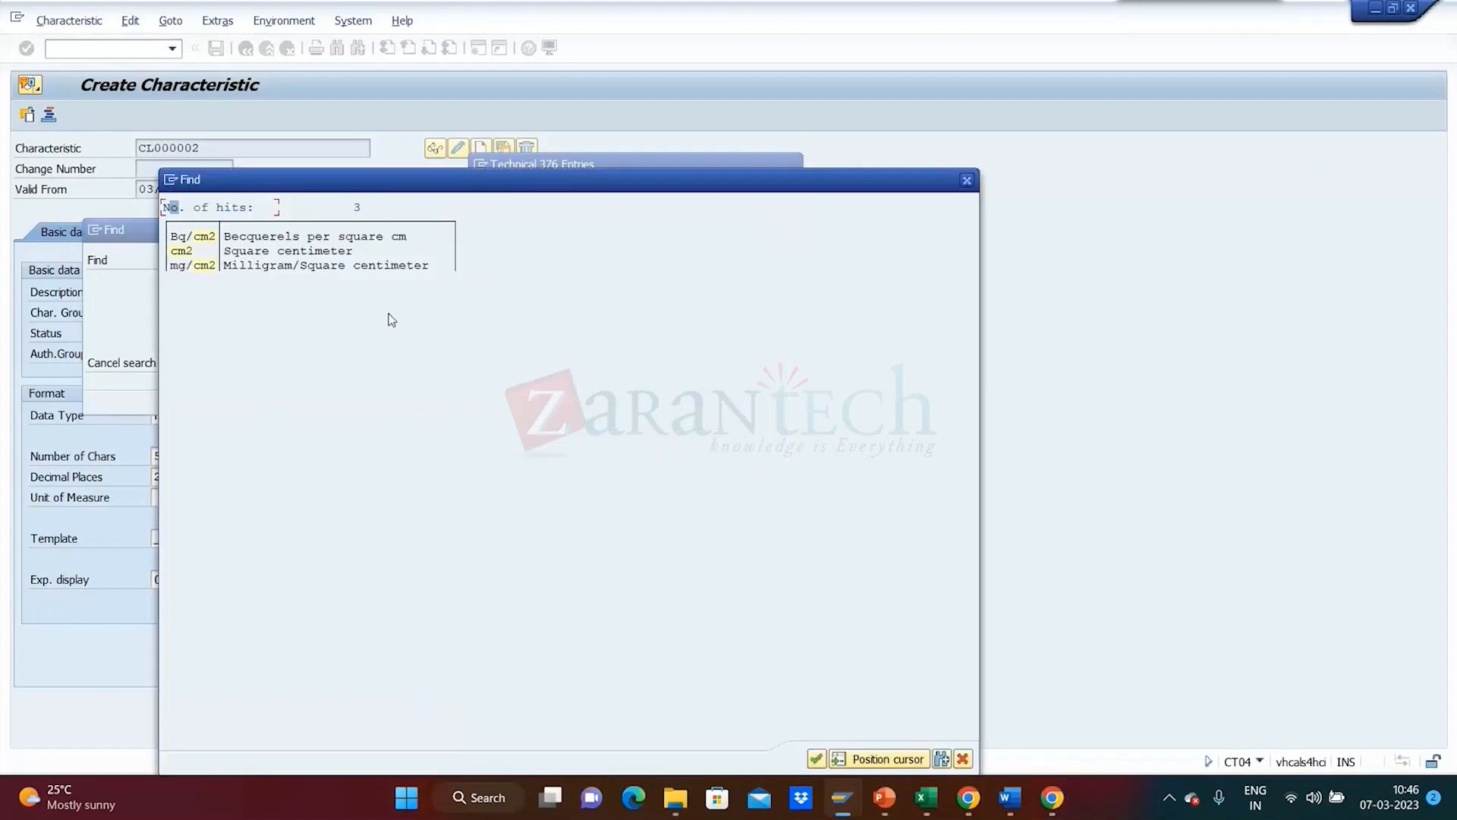
left_click(185, 252)
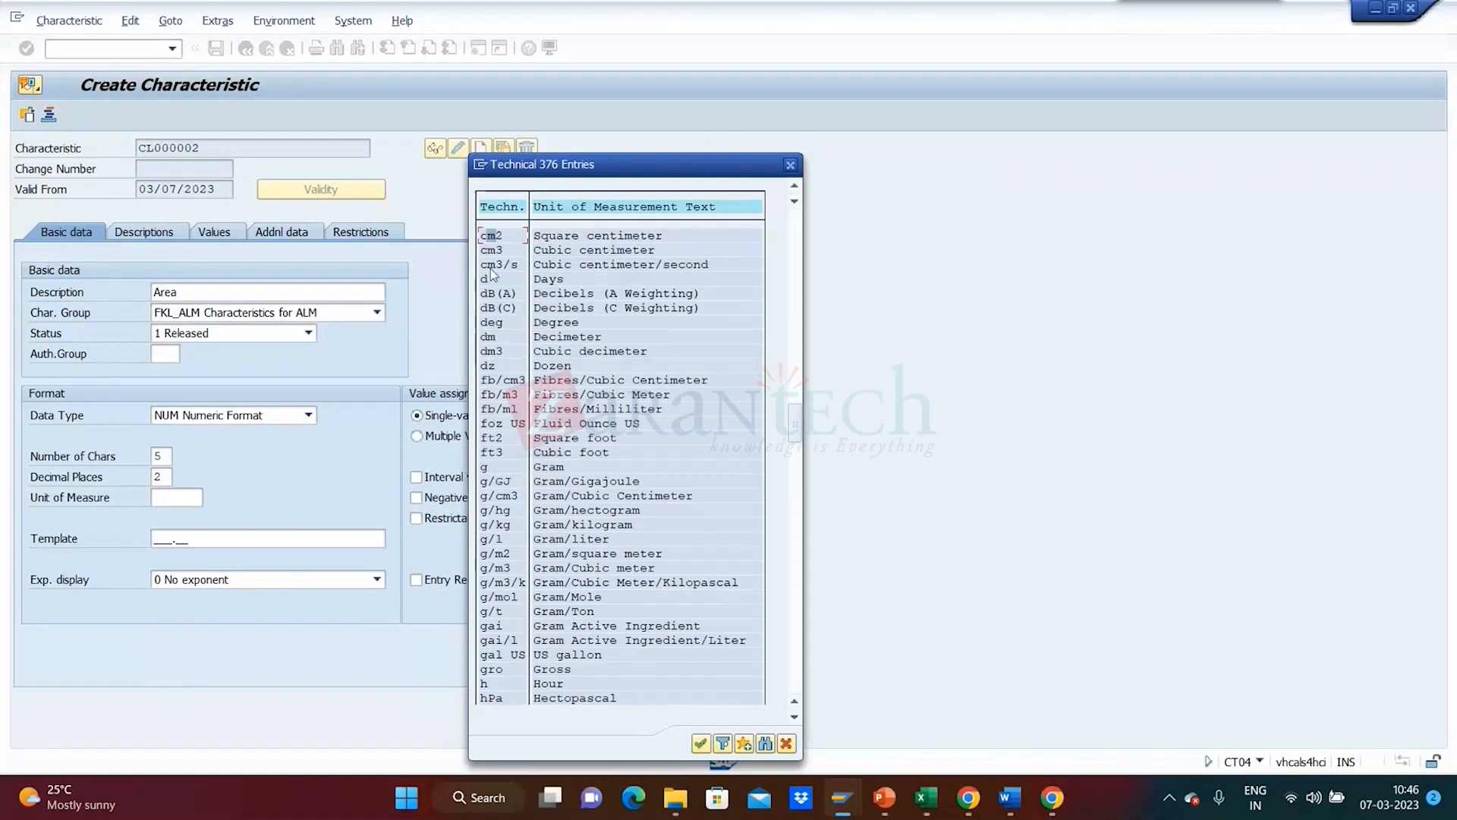
double_click(491, 236)
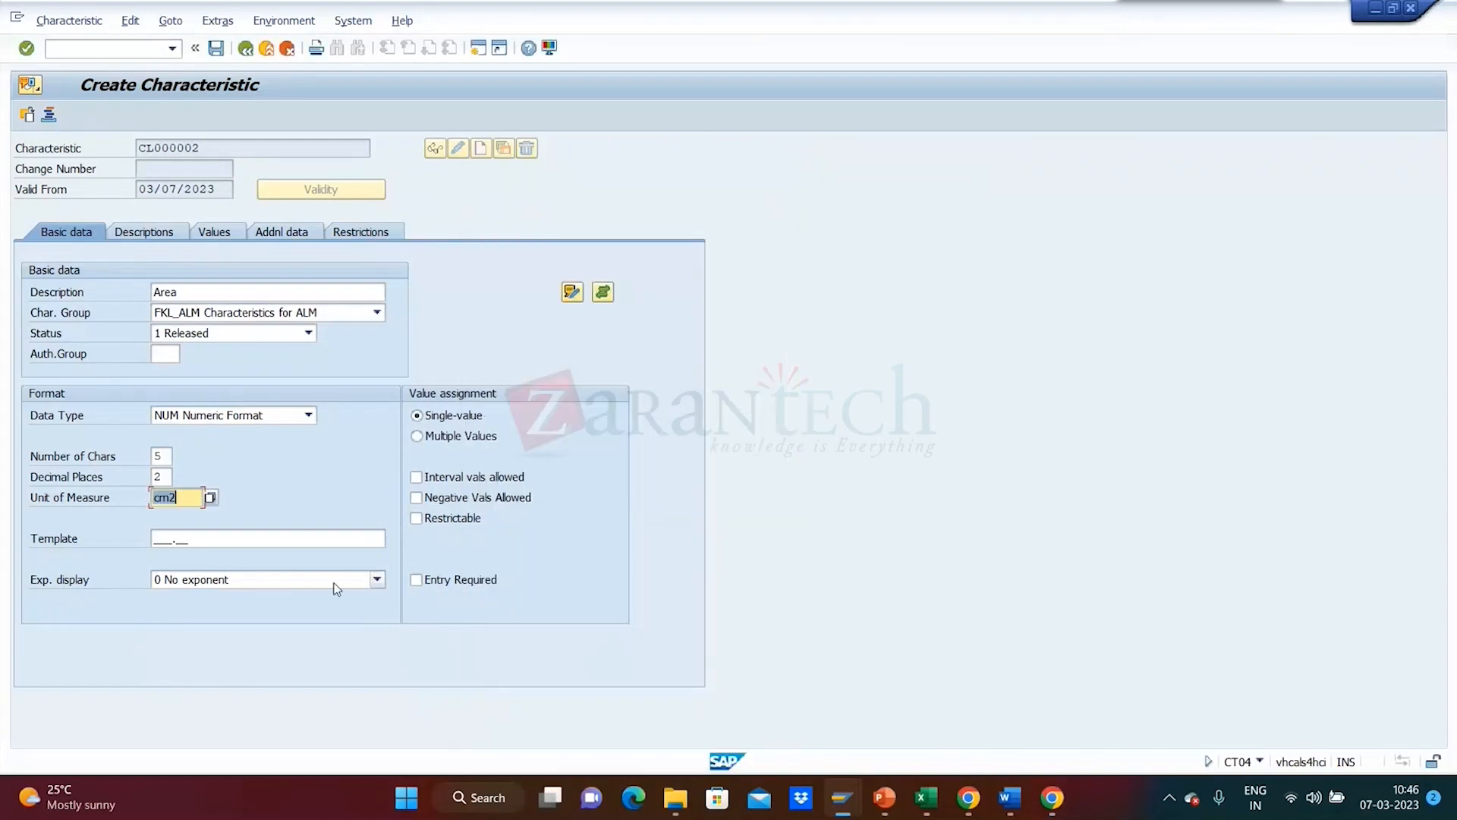
- Confirm the range reads 10.00 - 100.00 cm2 and save characteristic CL000002
left_click(212, 232)
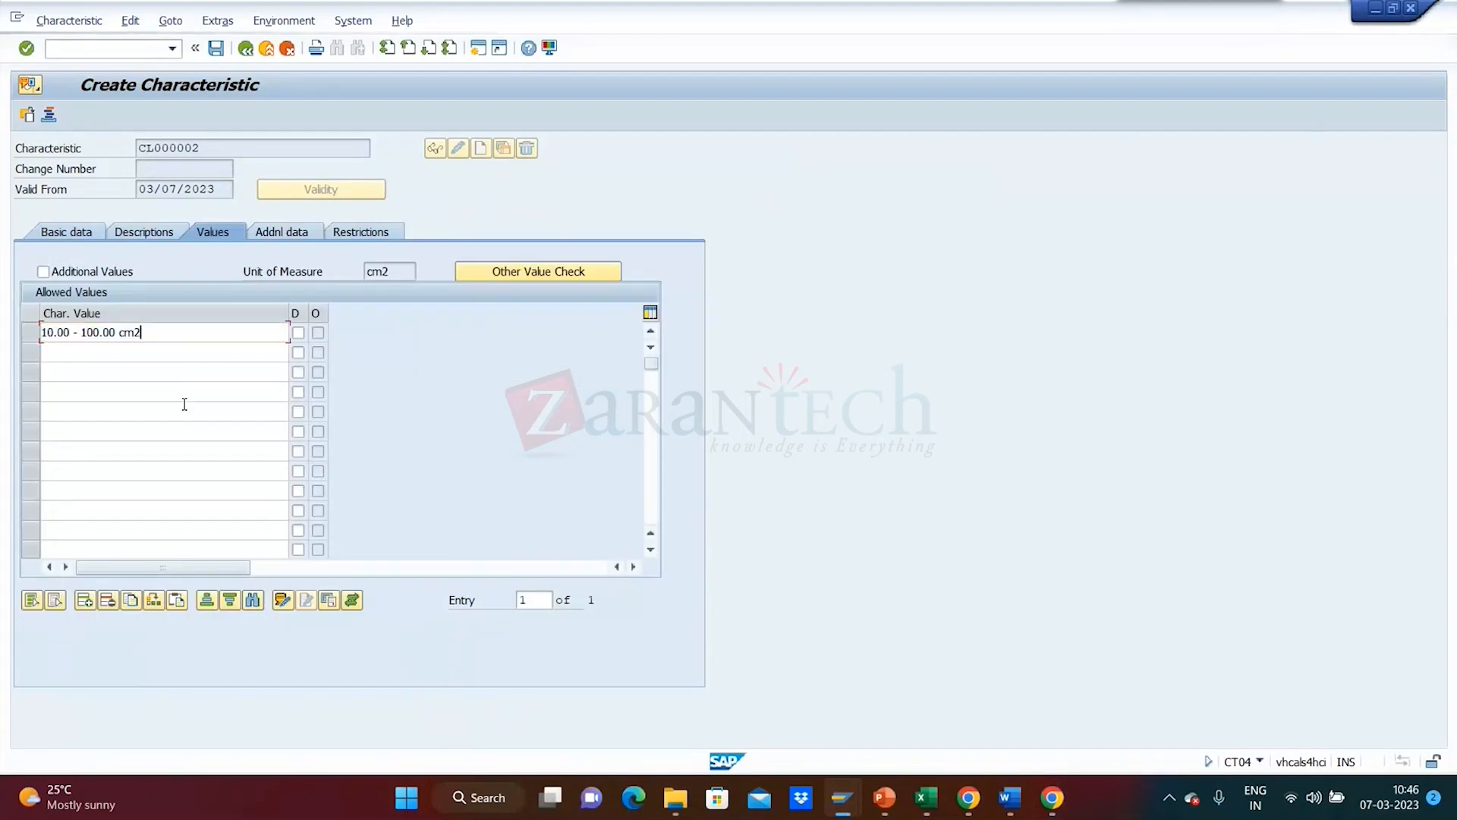
key("Return")
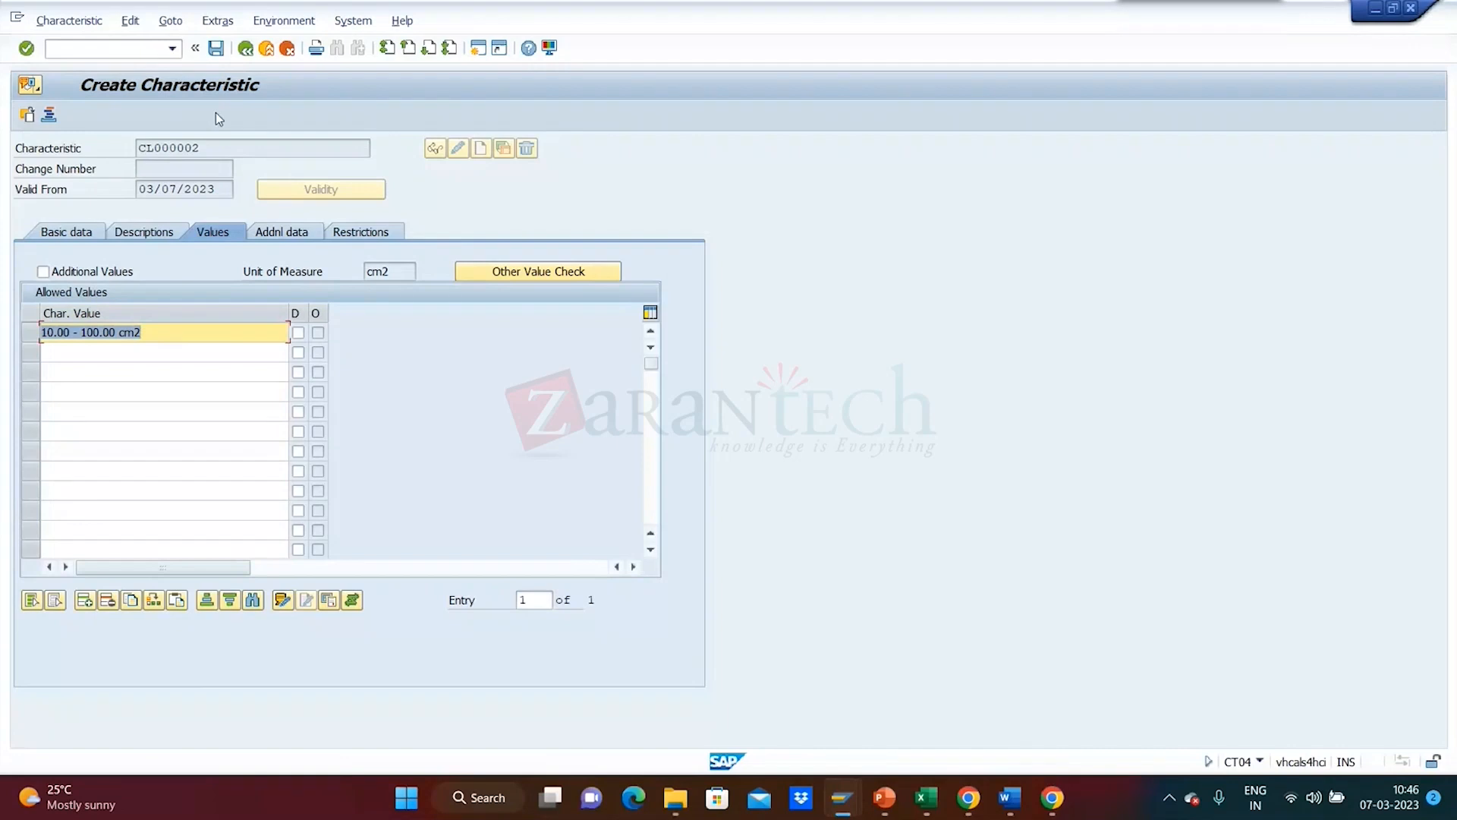
left_click(217, 49)
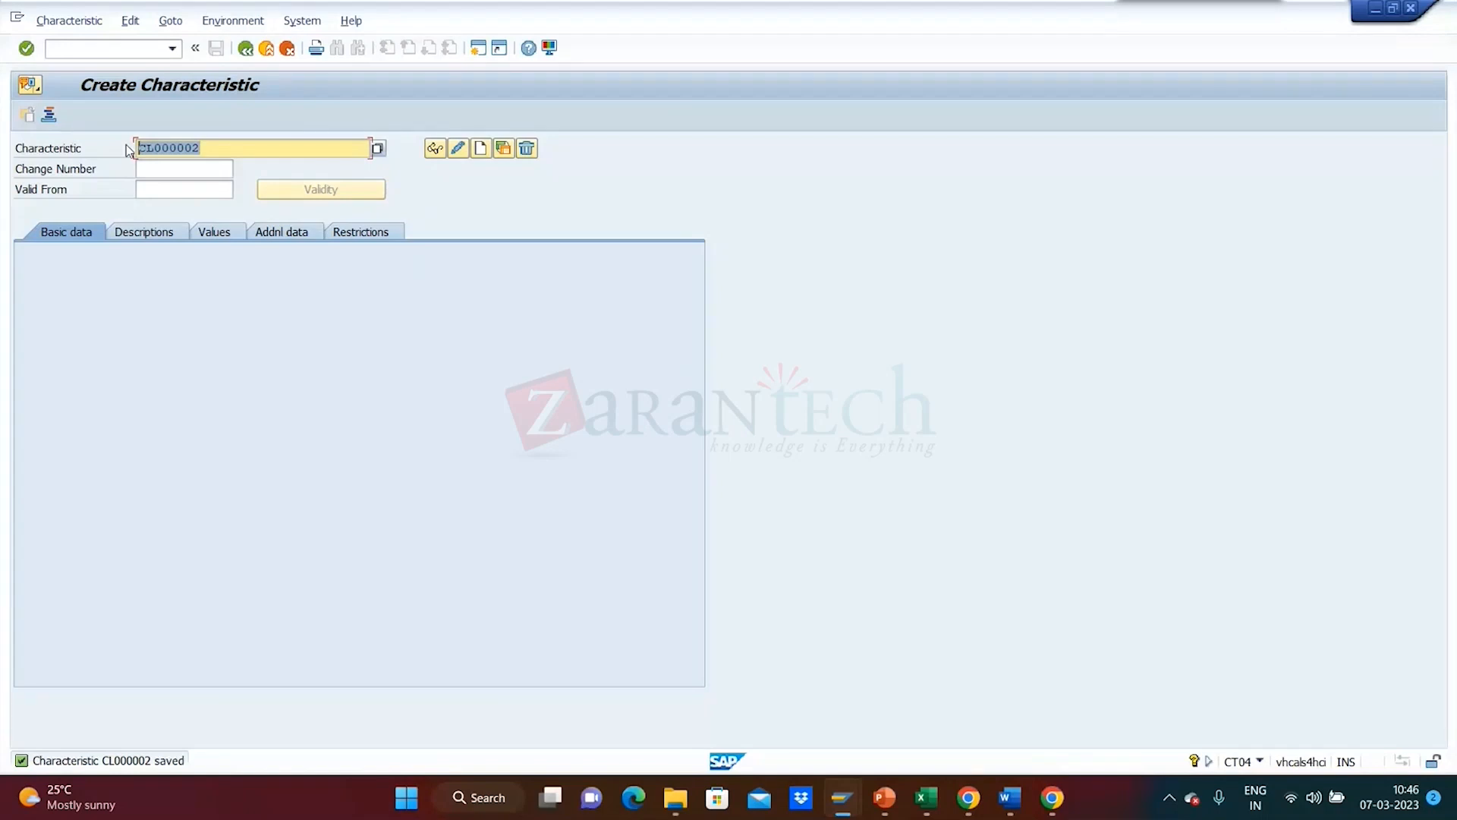
left_click(246, 48)
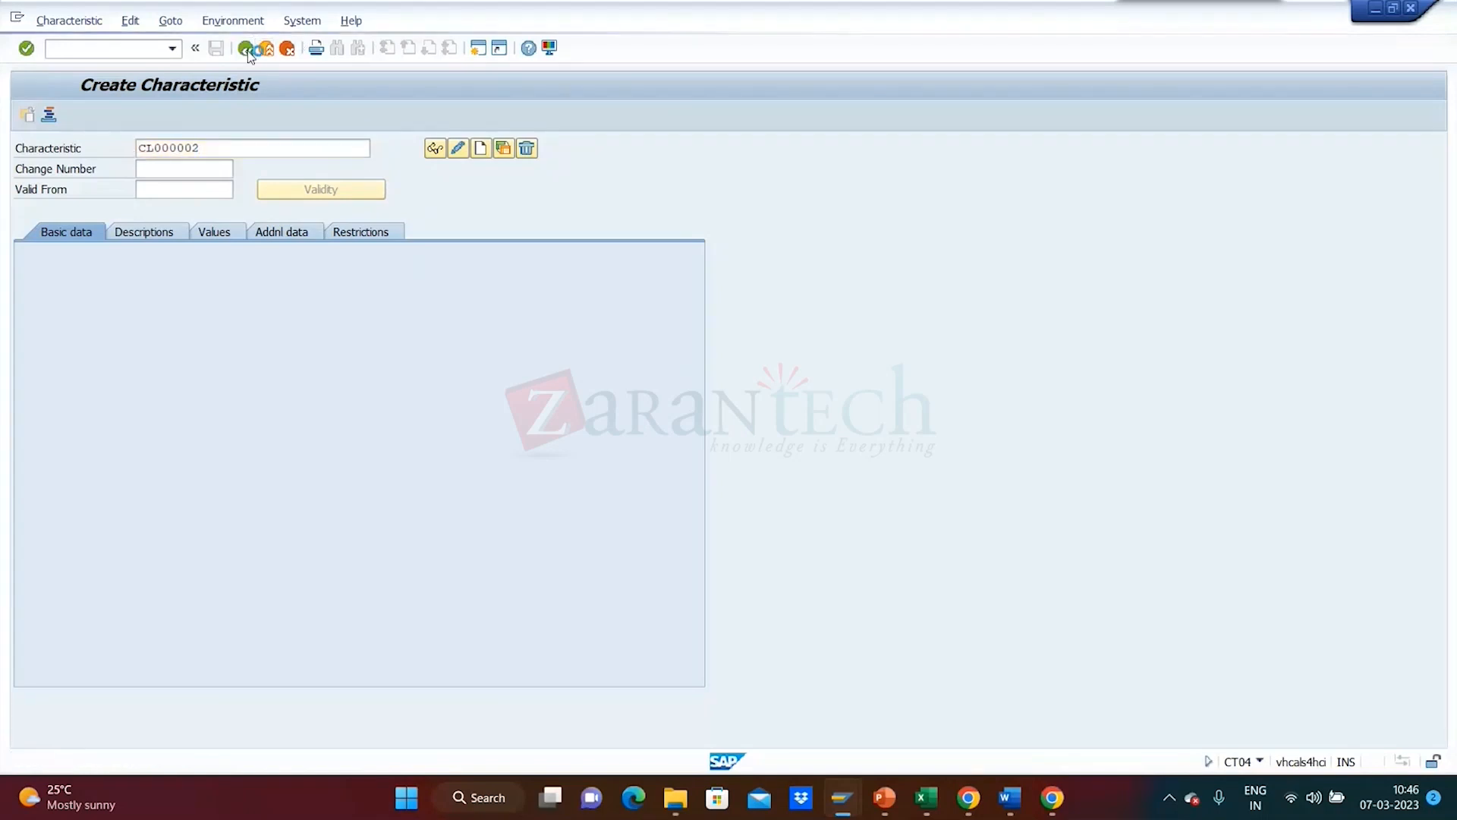
- Run QS21 and fill in class characteristic CL000002
type("QS21")
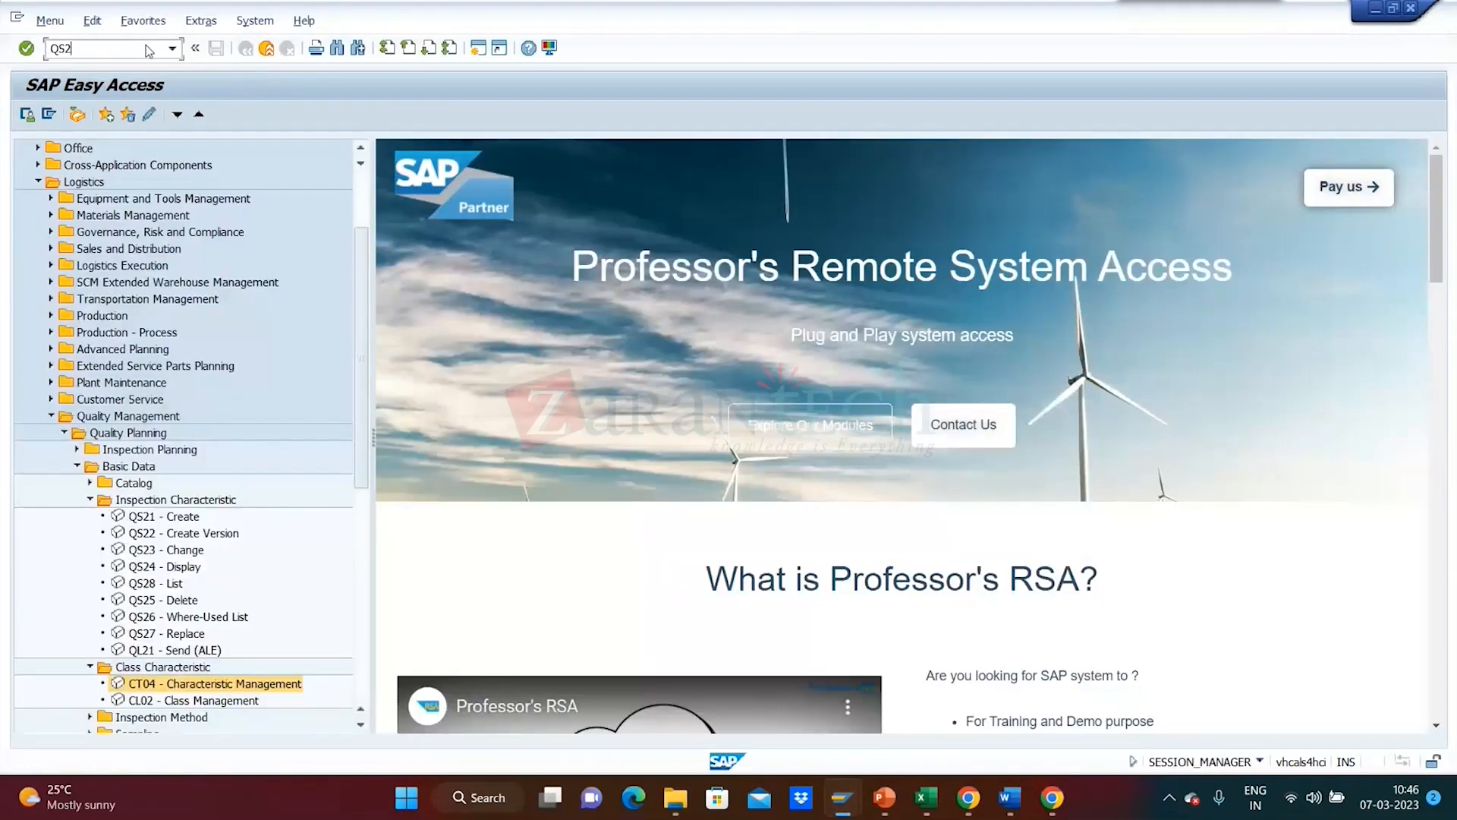
key("Return")
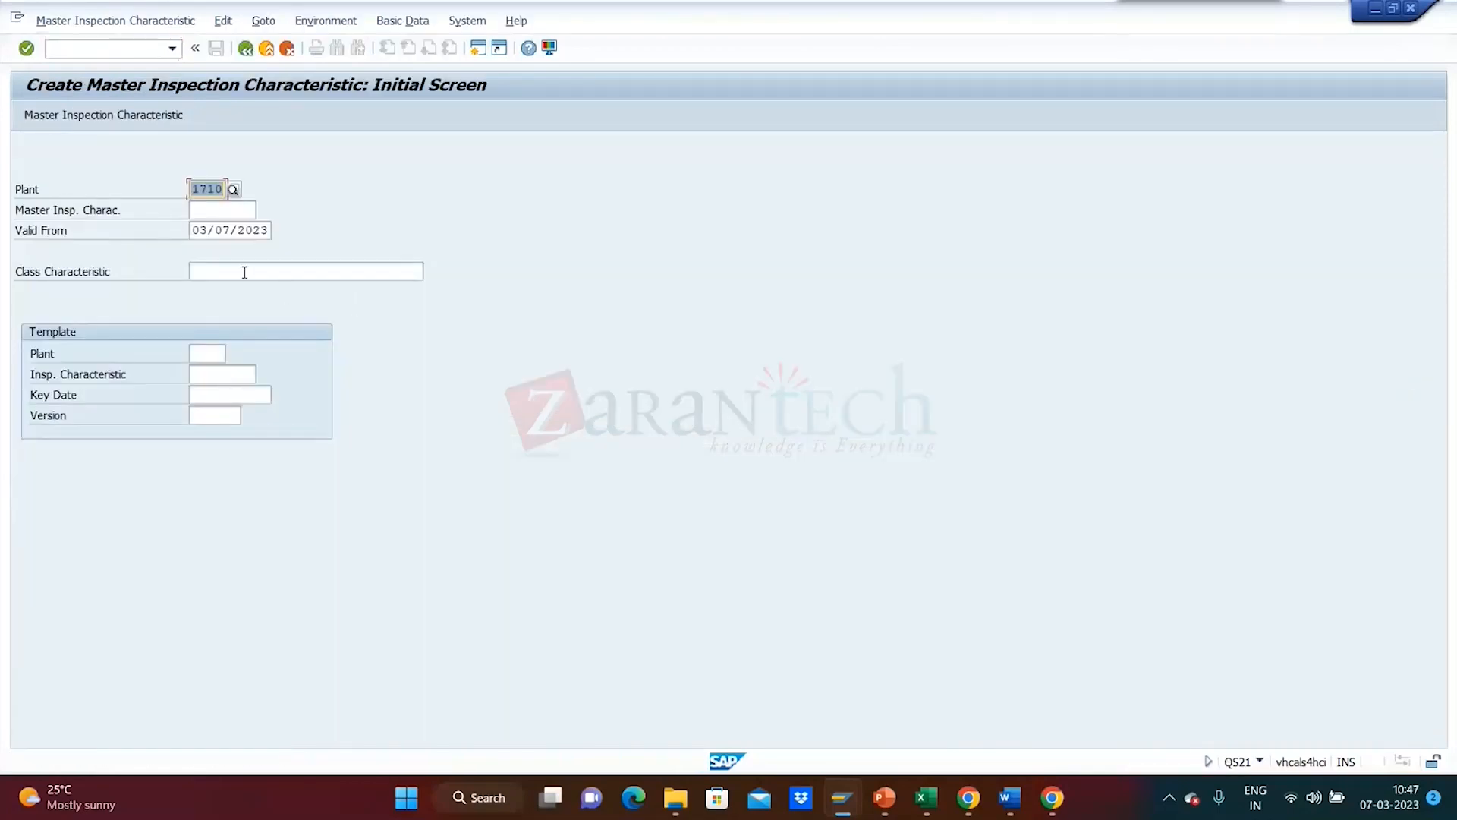
left_click(245, 271)
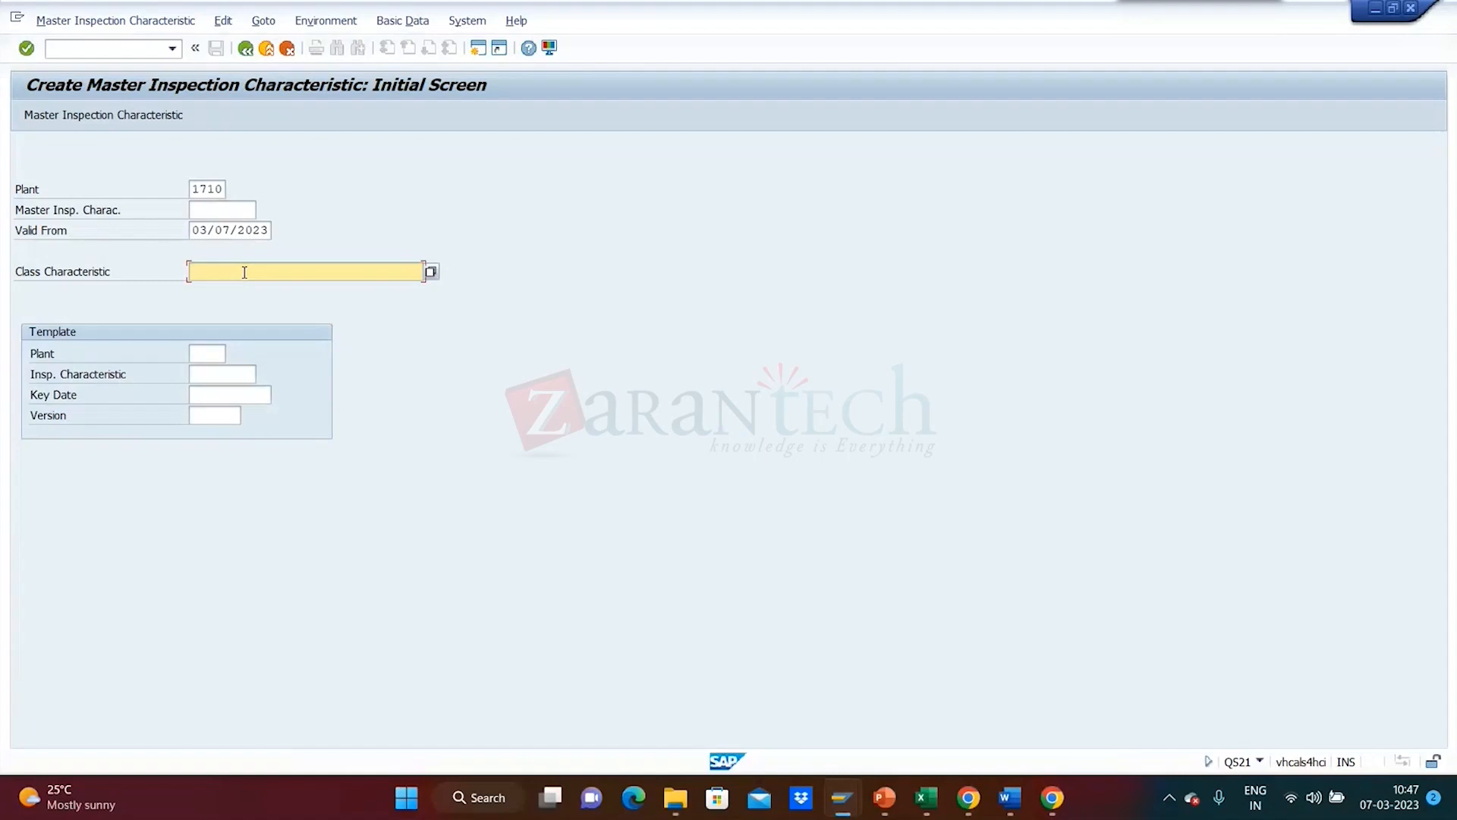
type("CL000002")
- Set the master inspection characteristic number to QM000006 and continue to its general data
left_click(227, 211)
left_click(227, 210)
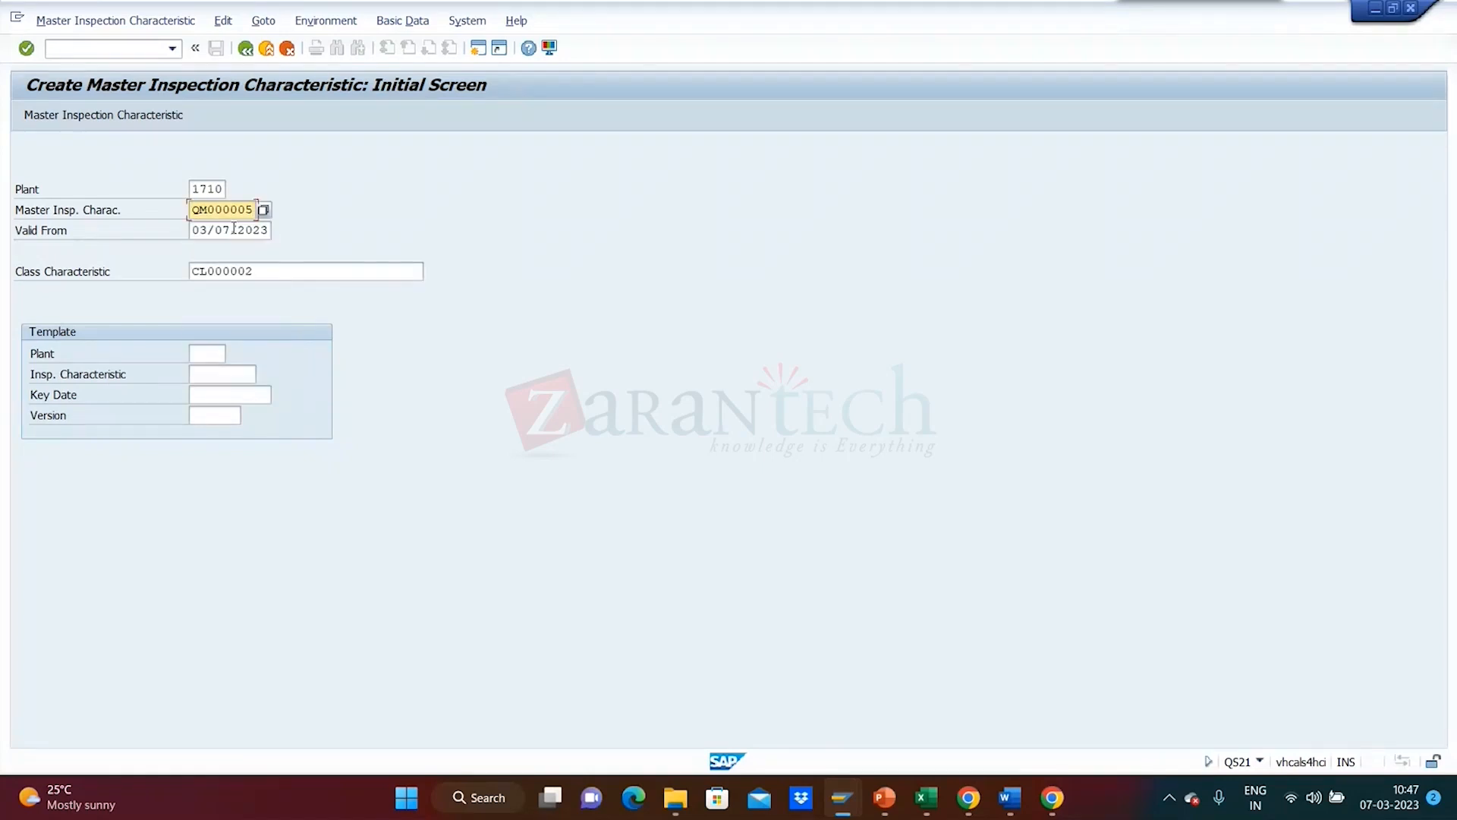
key("BackSpace")
type("6")
key("Return")
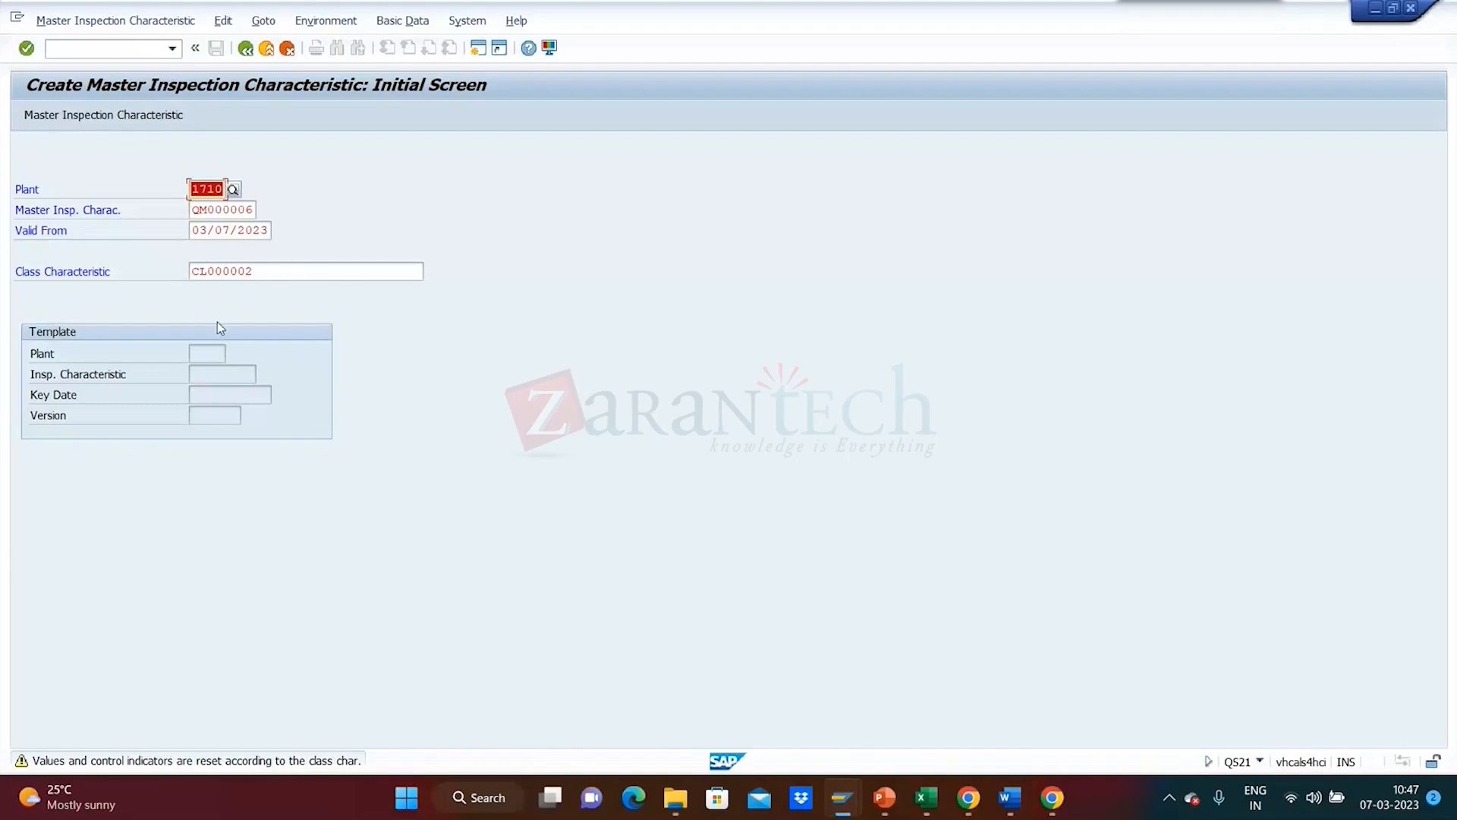
key("Return")
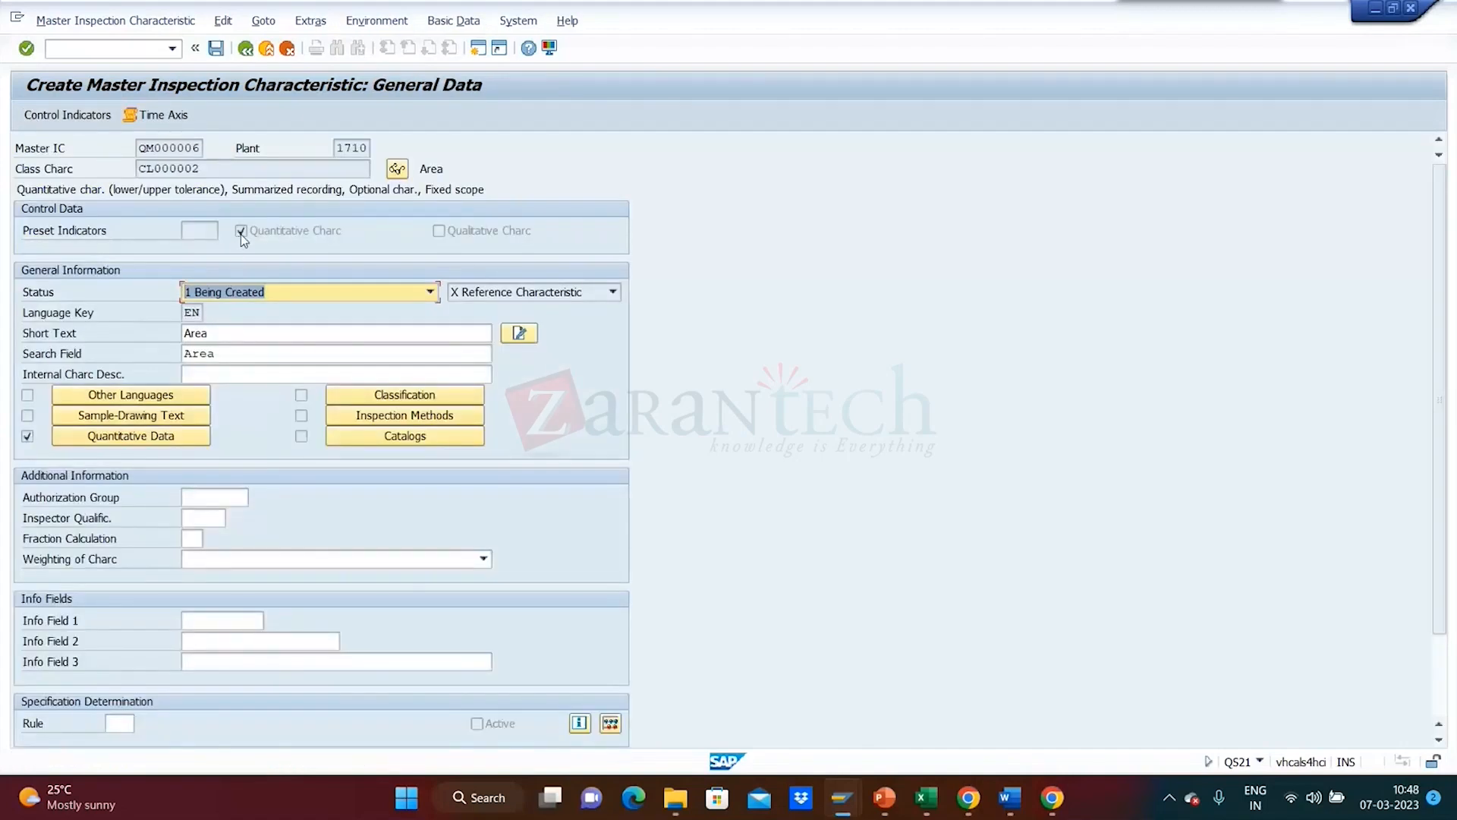
- Set QM000006 to status 2 Released and accept its quantitative data: cm2, limits 10.00–100.00
left_click(243, 295)
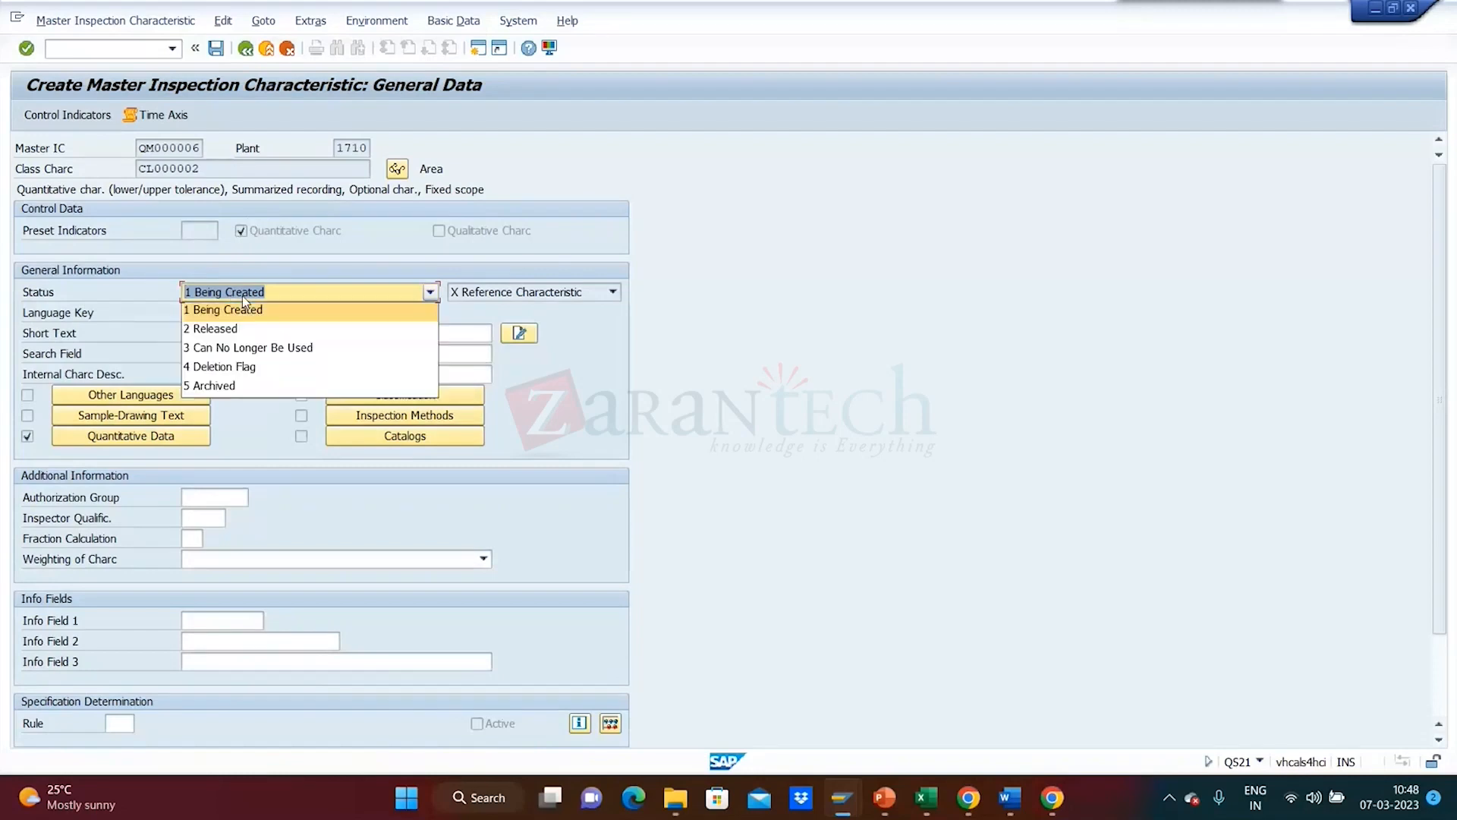
left_click(248, 327)
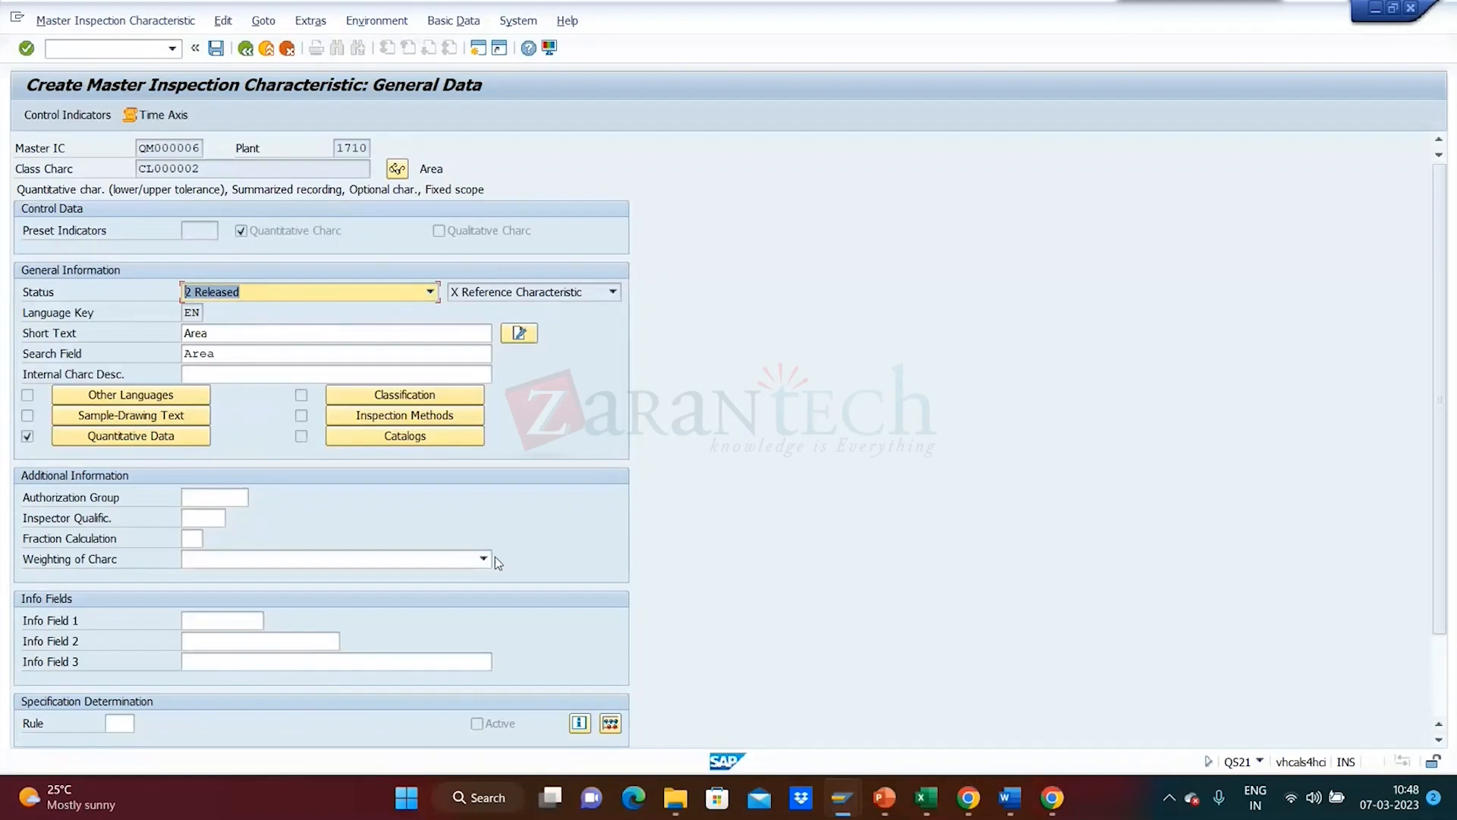
left_click(137, 440)
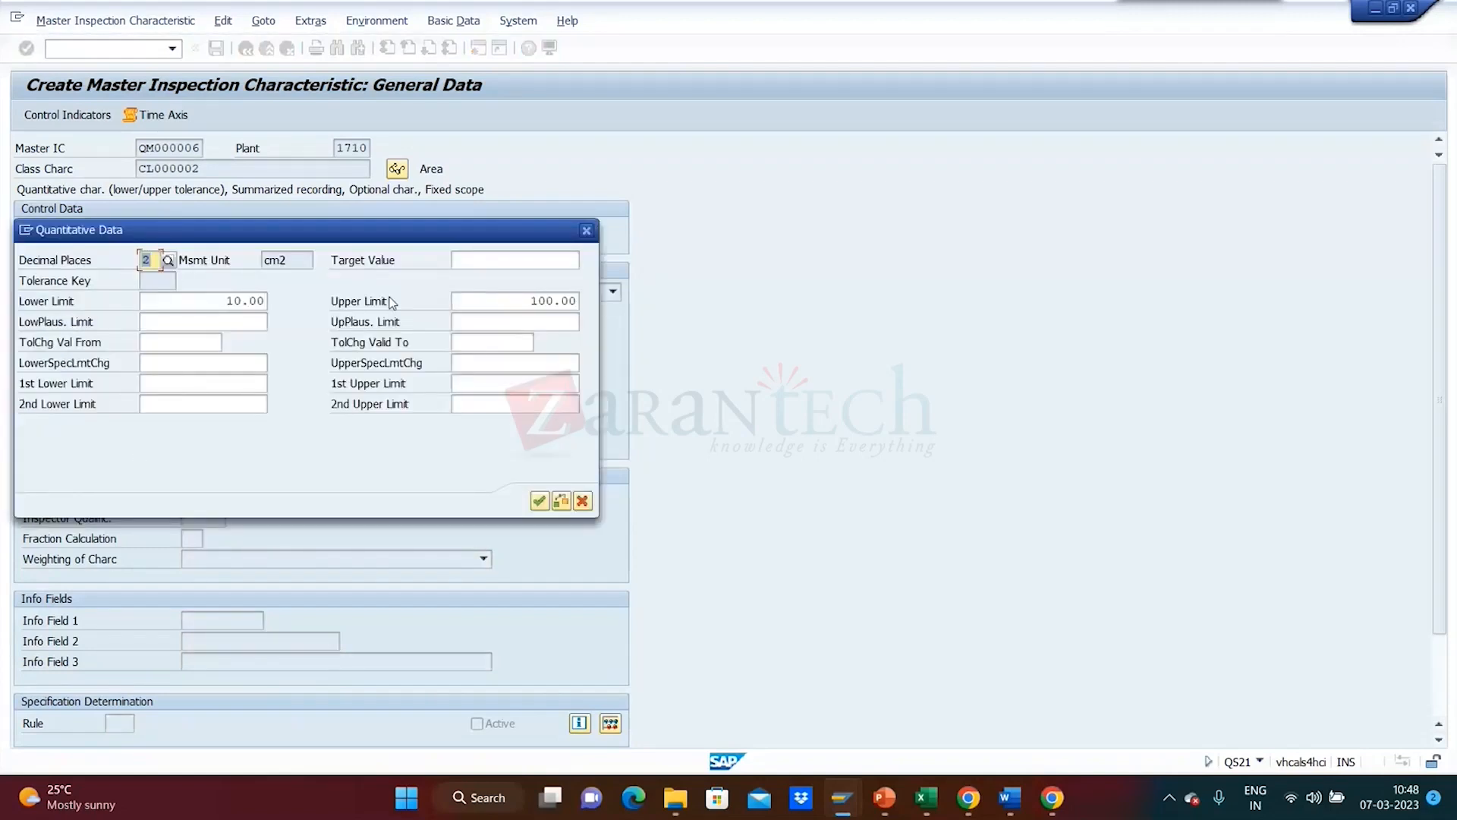
double_click(289, 260)
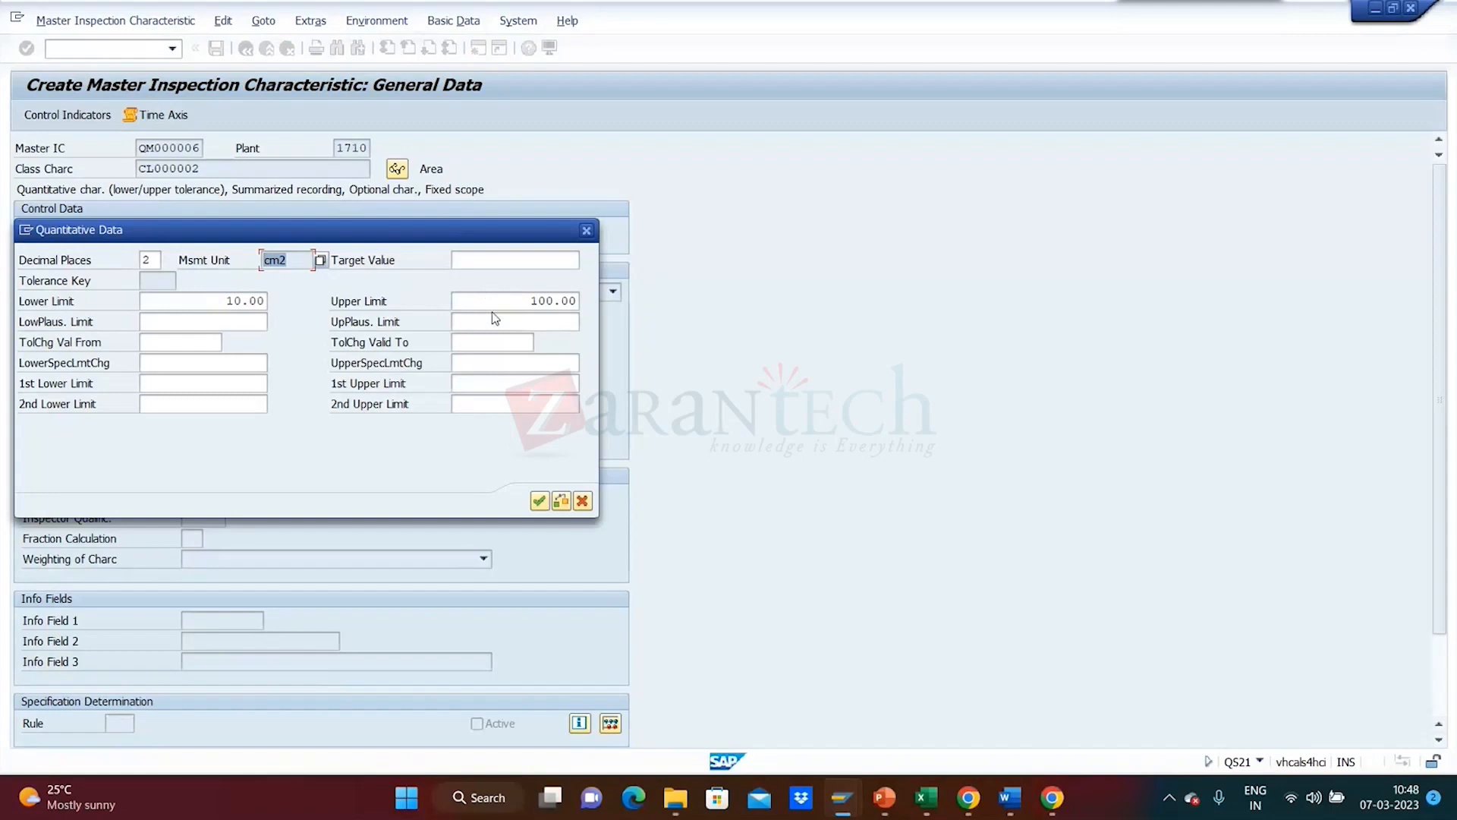
left_click(537, 501)
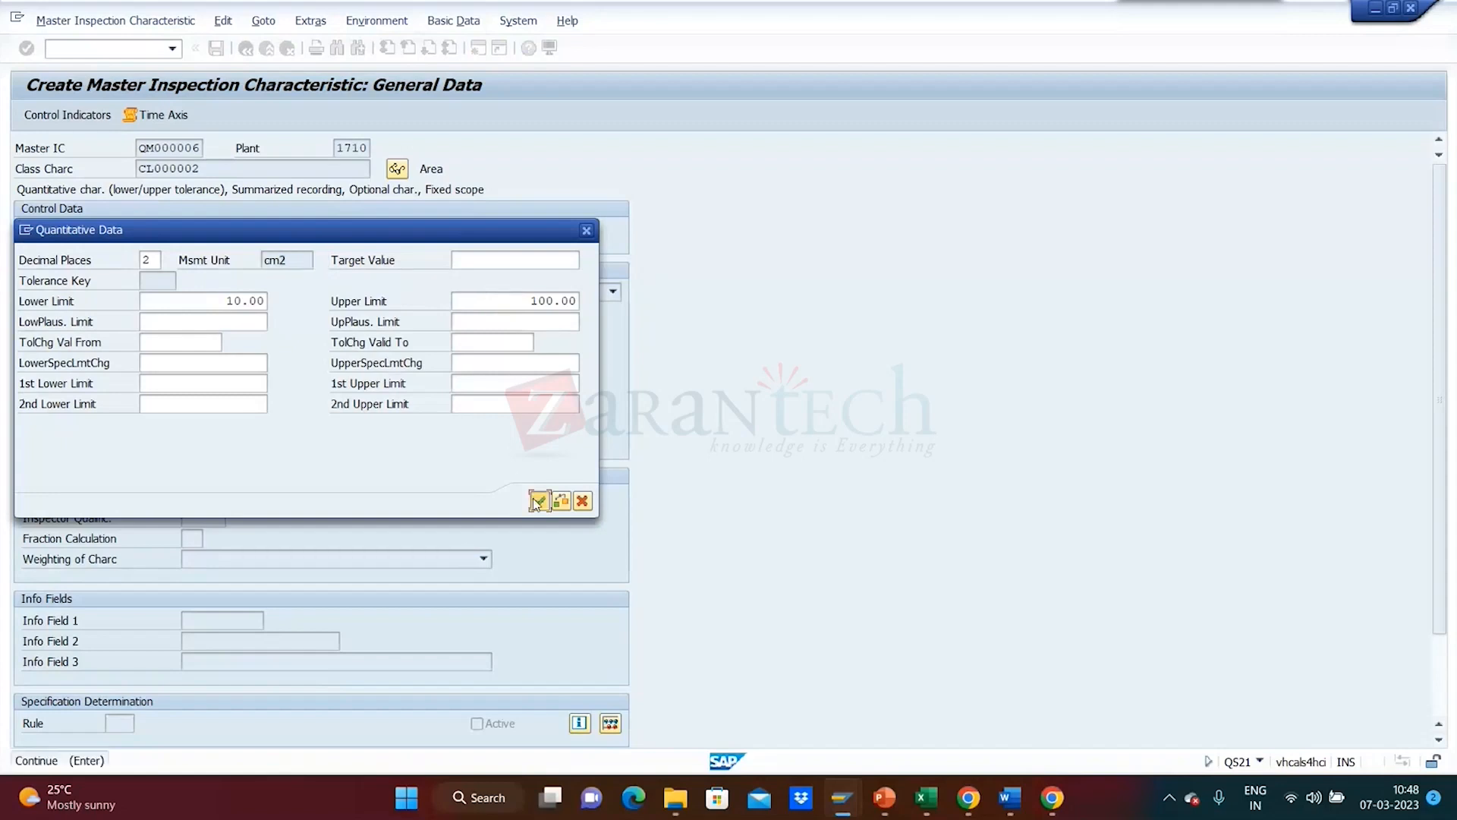
left_click(65, 115)
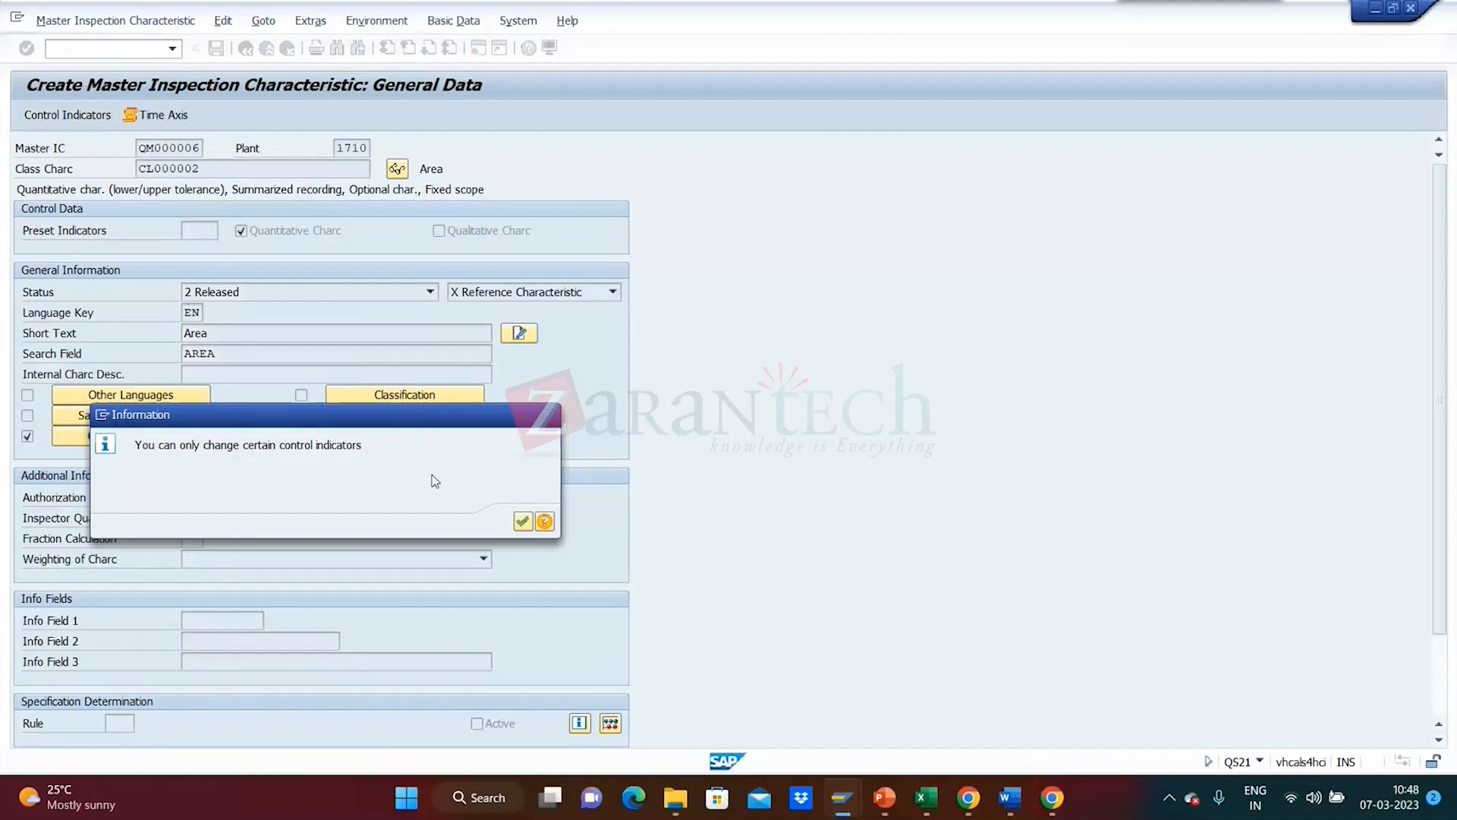
- Enable the Sampling Procedure and Optional Charc indicators for Area, then go to the next indicator page
key("Return")
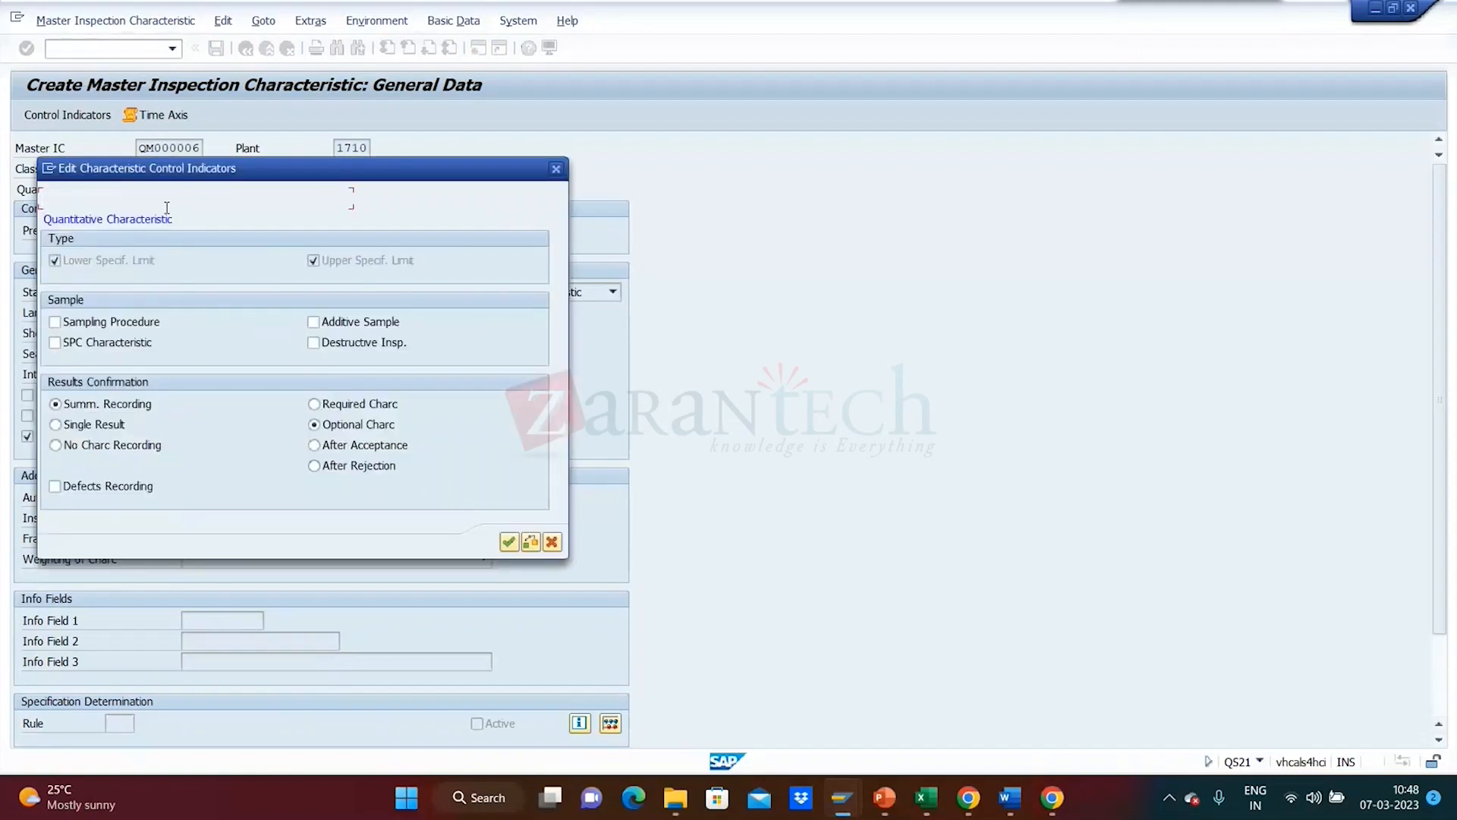
left_click(120, 322)
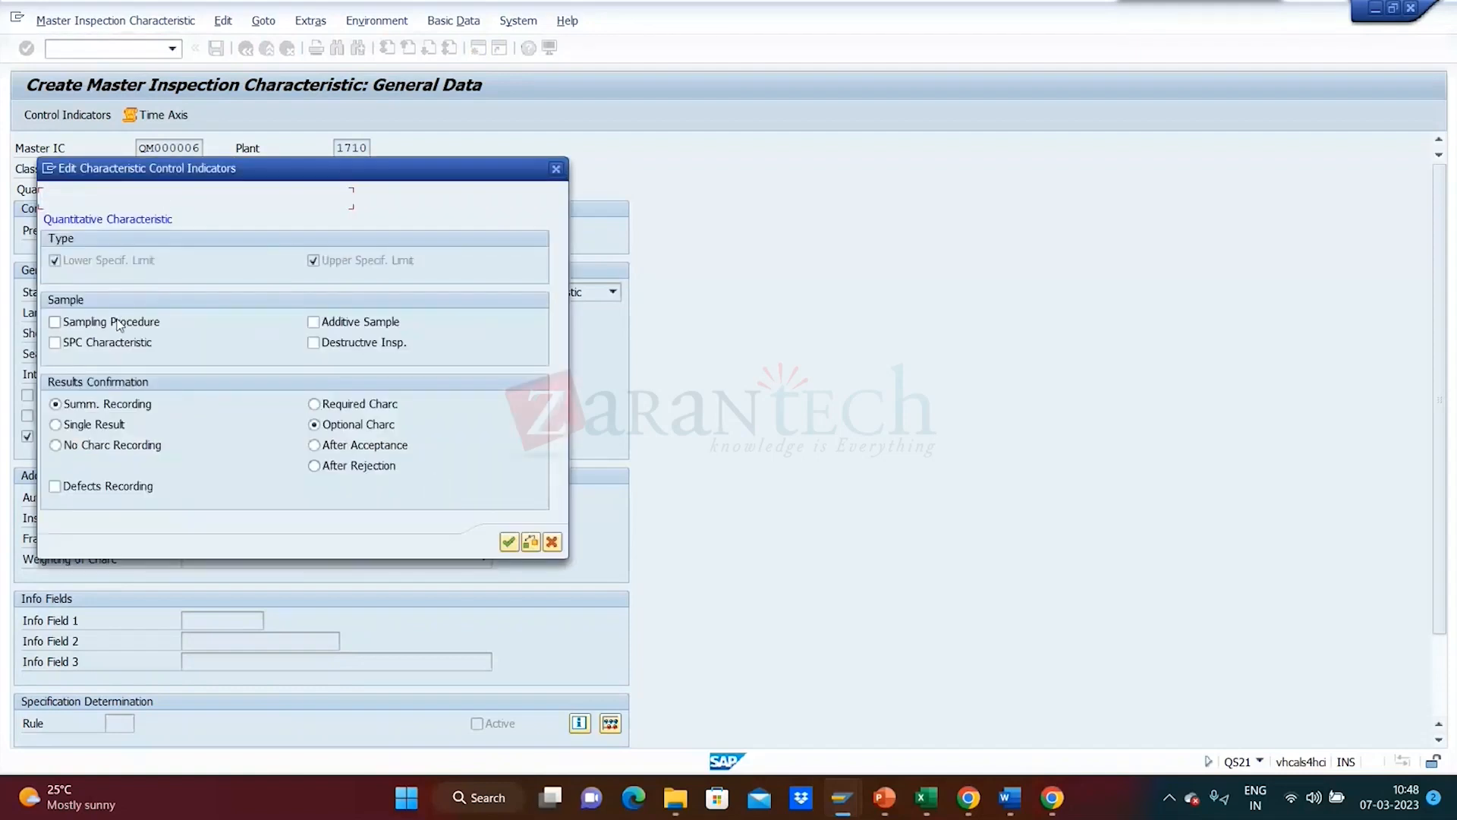
left_click(315, 425)
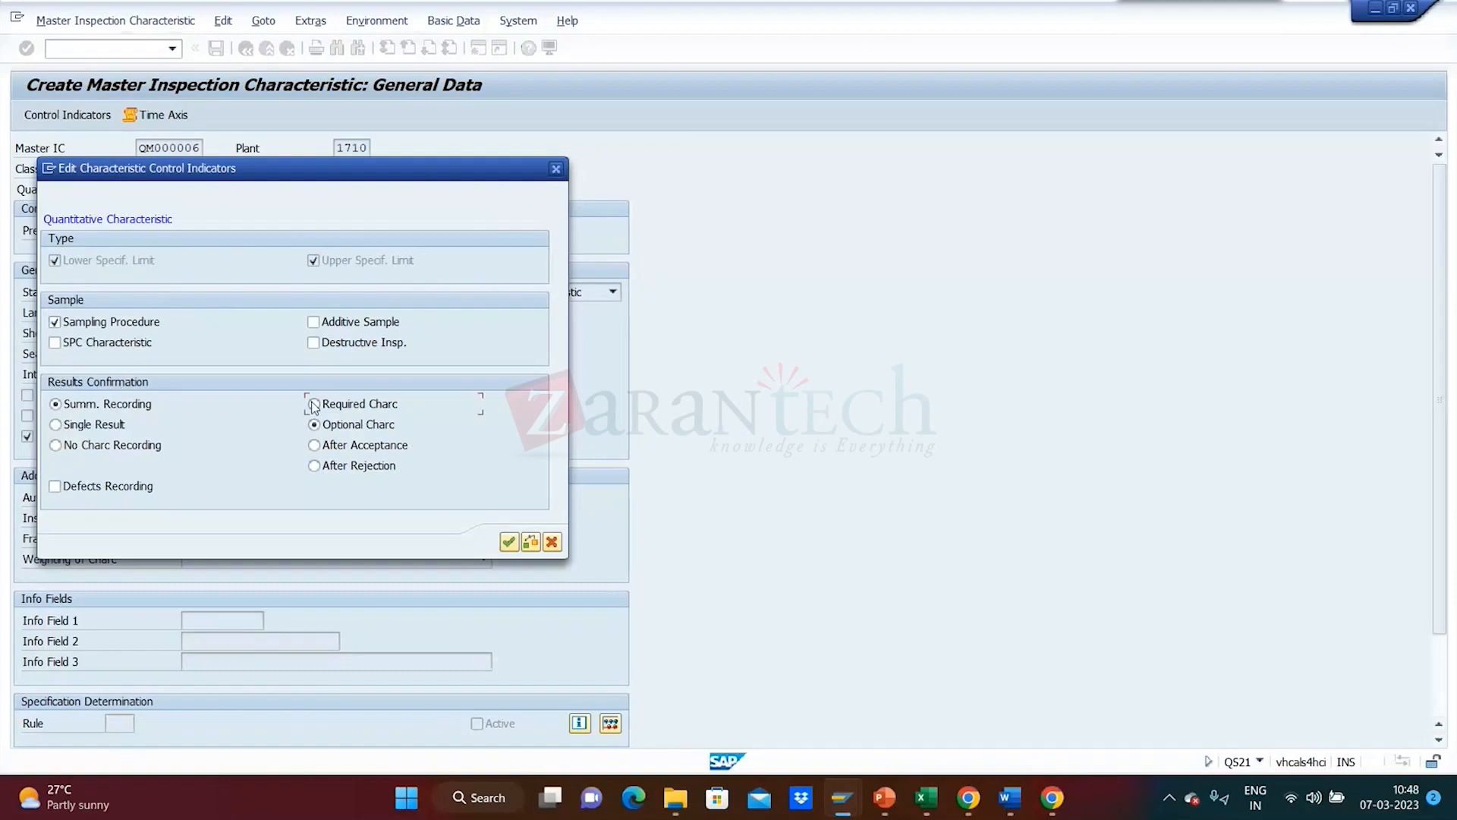
left_click(508, 544)
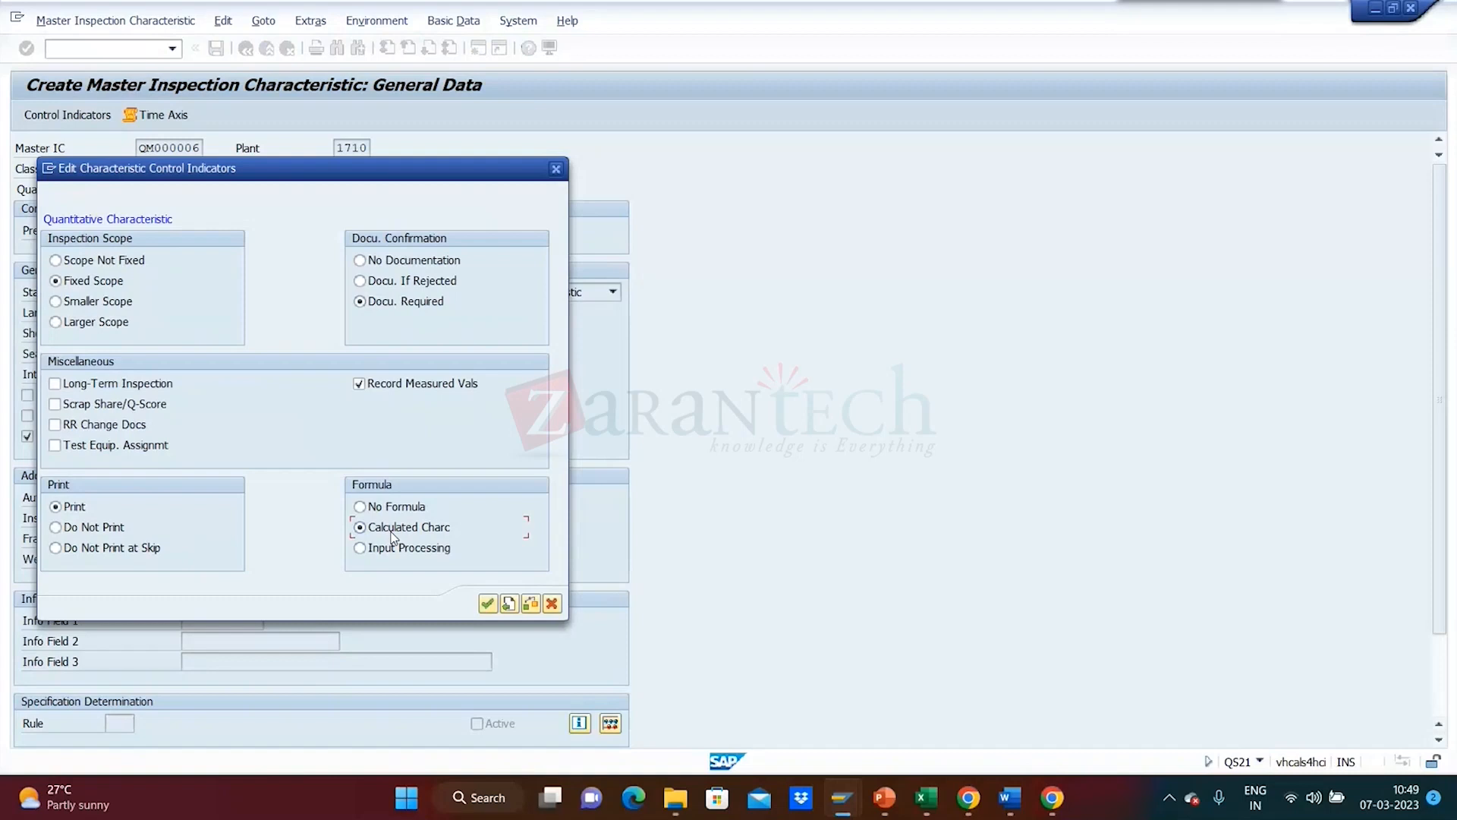
- Confirm the control indicators and accept the 10.00–100.00 cm2 tolerance data
left_click(486, 604)
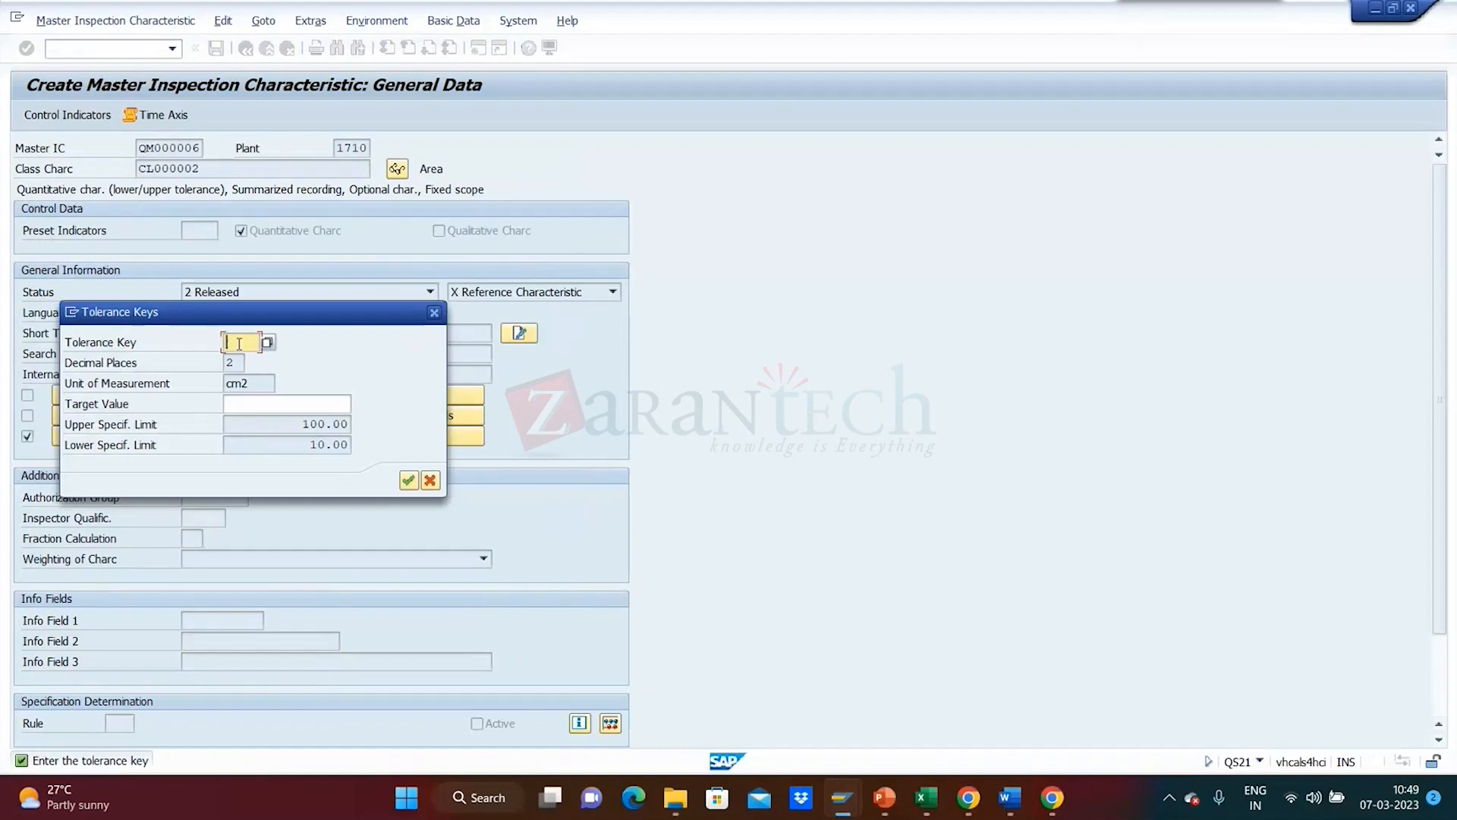
left_click(243, 404)
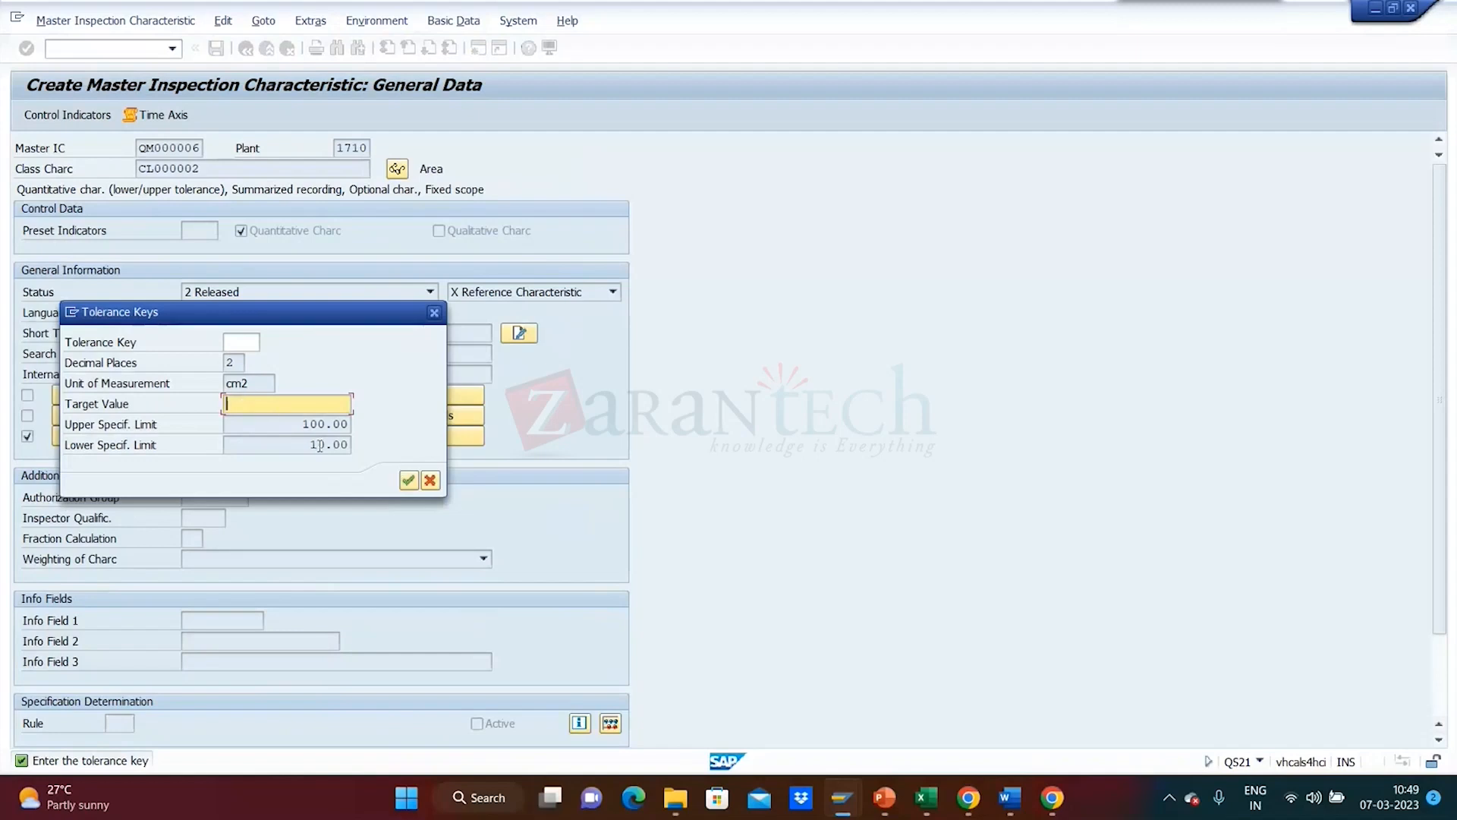
left_click(416, 483)
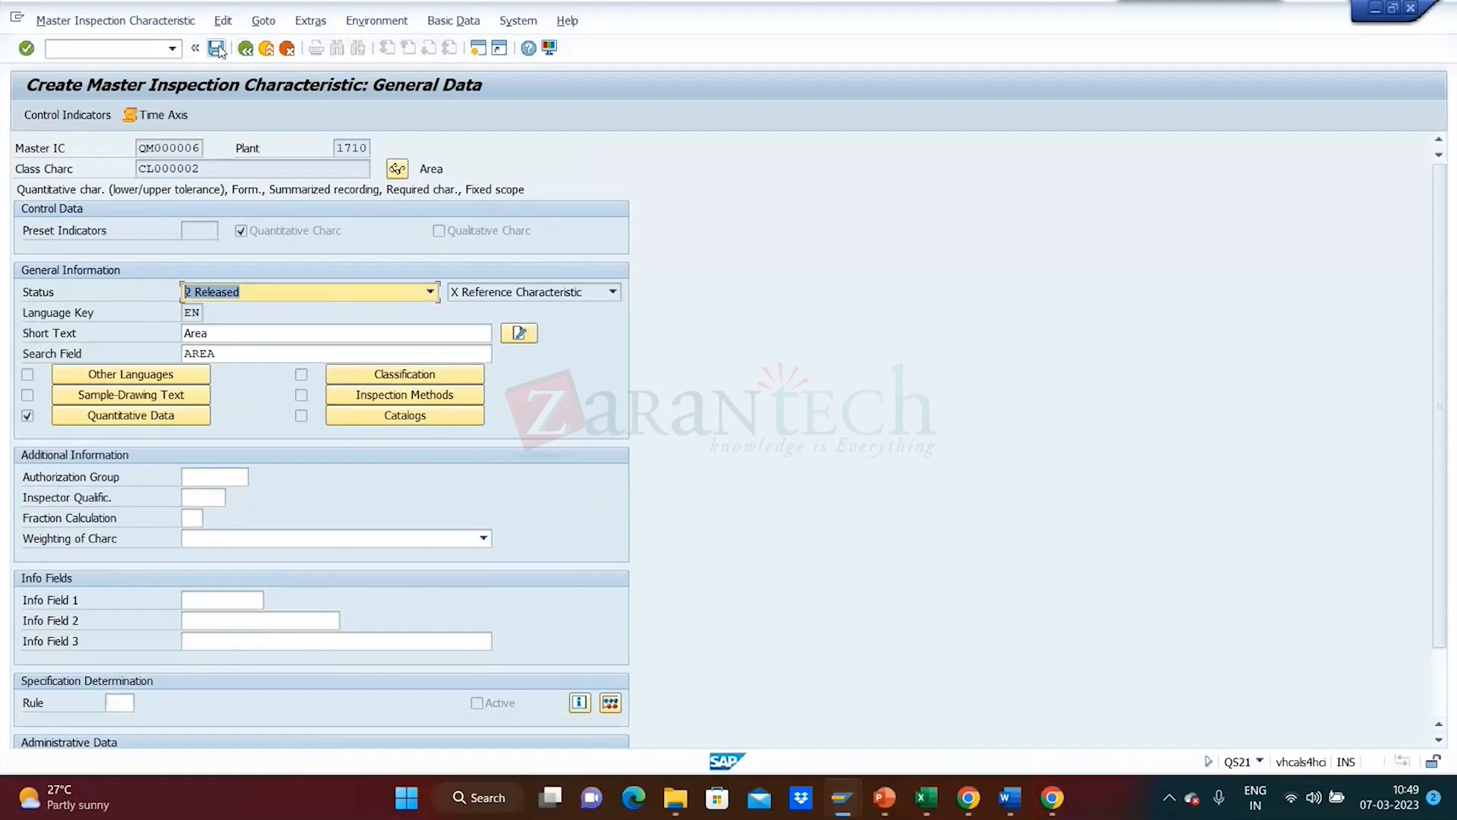
- Save QM000006, then start the new characteristic QM000007 for plant 1710
left_click(217, 49)
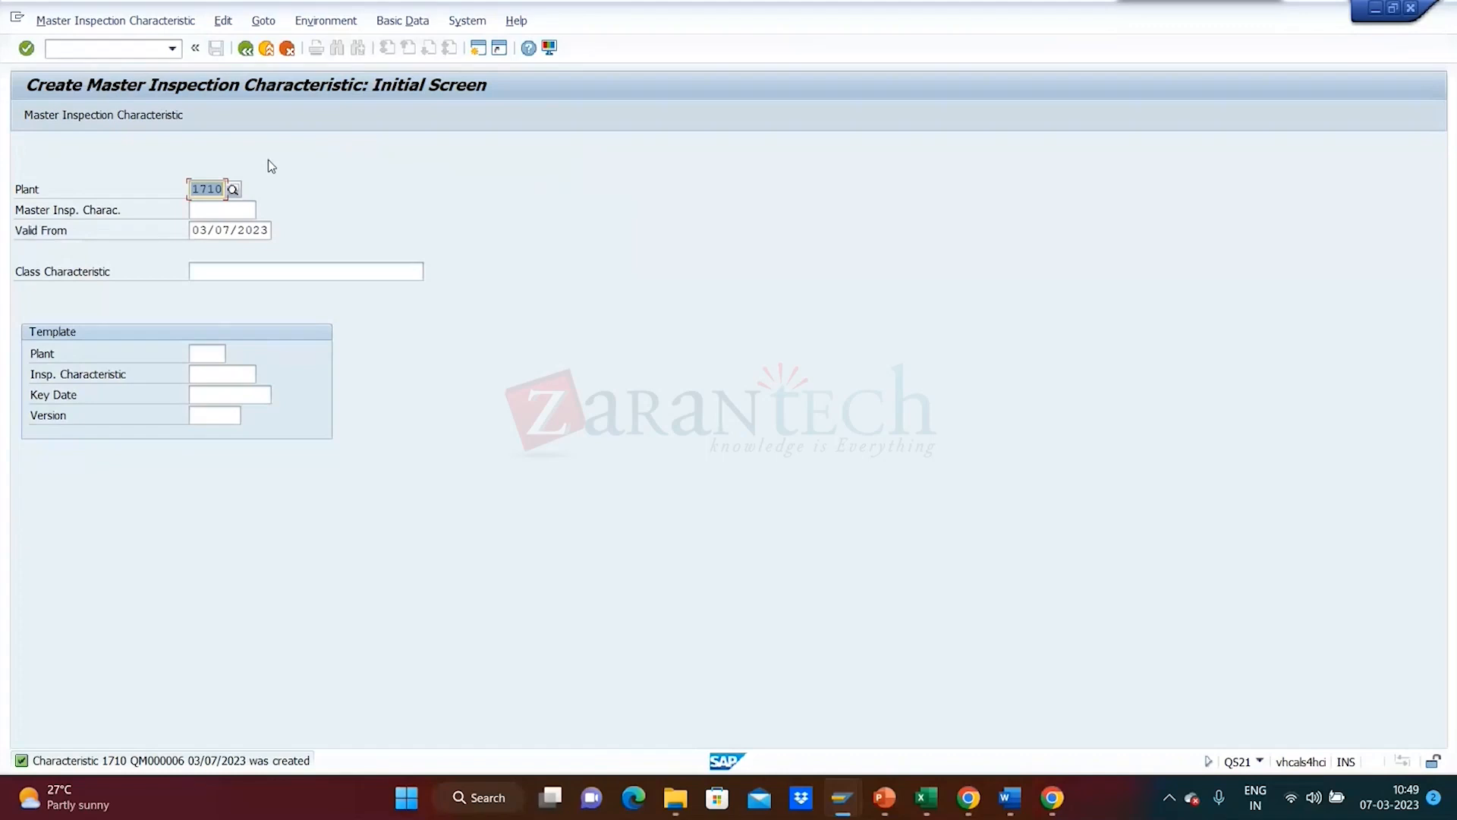
left_click(229, 210)
left_click(229, 210)
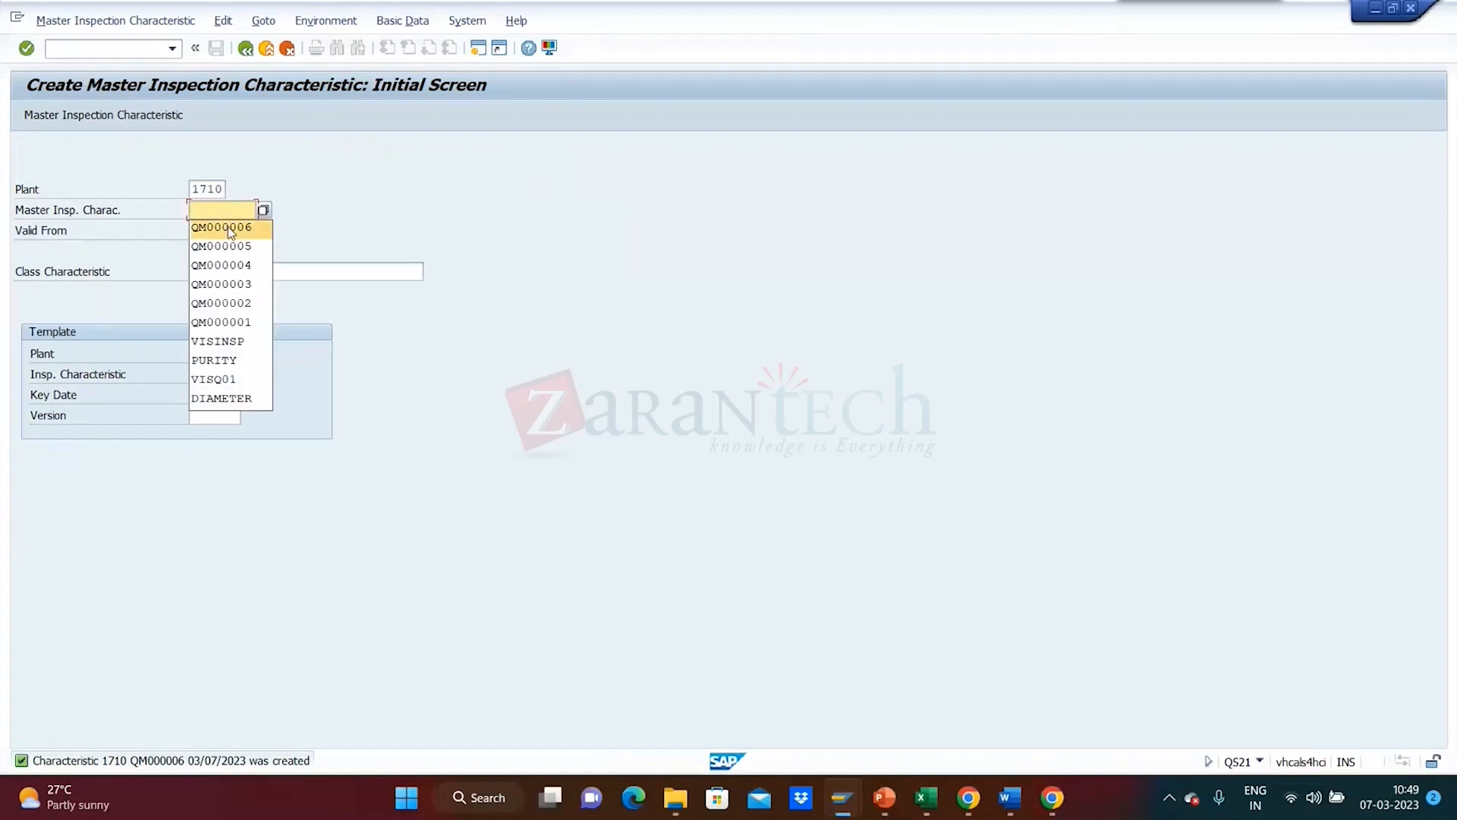
left_click(230, 228)
key("BackSpace")
type("7")
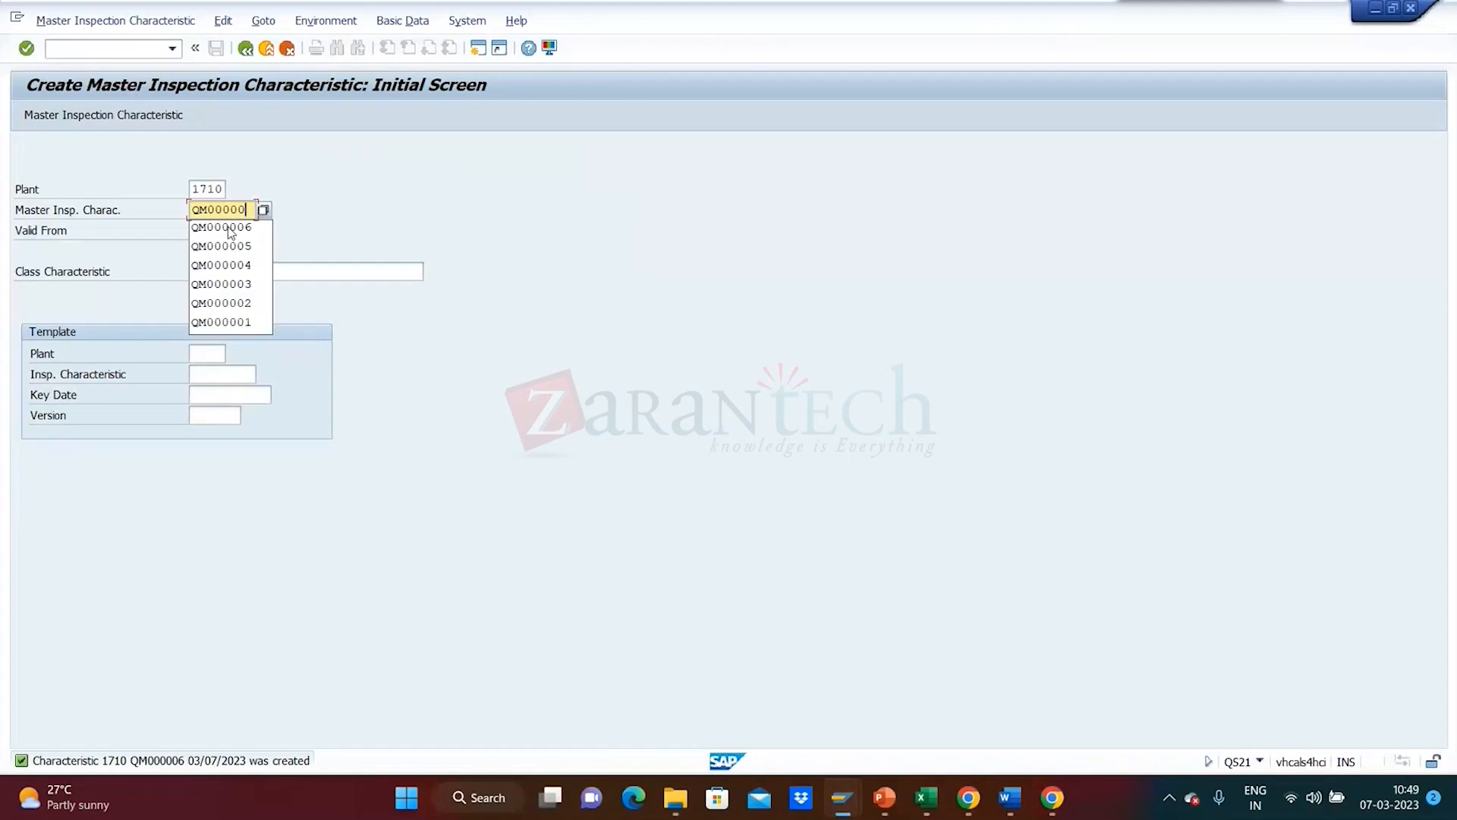
key("Return")
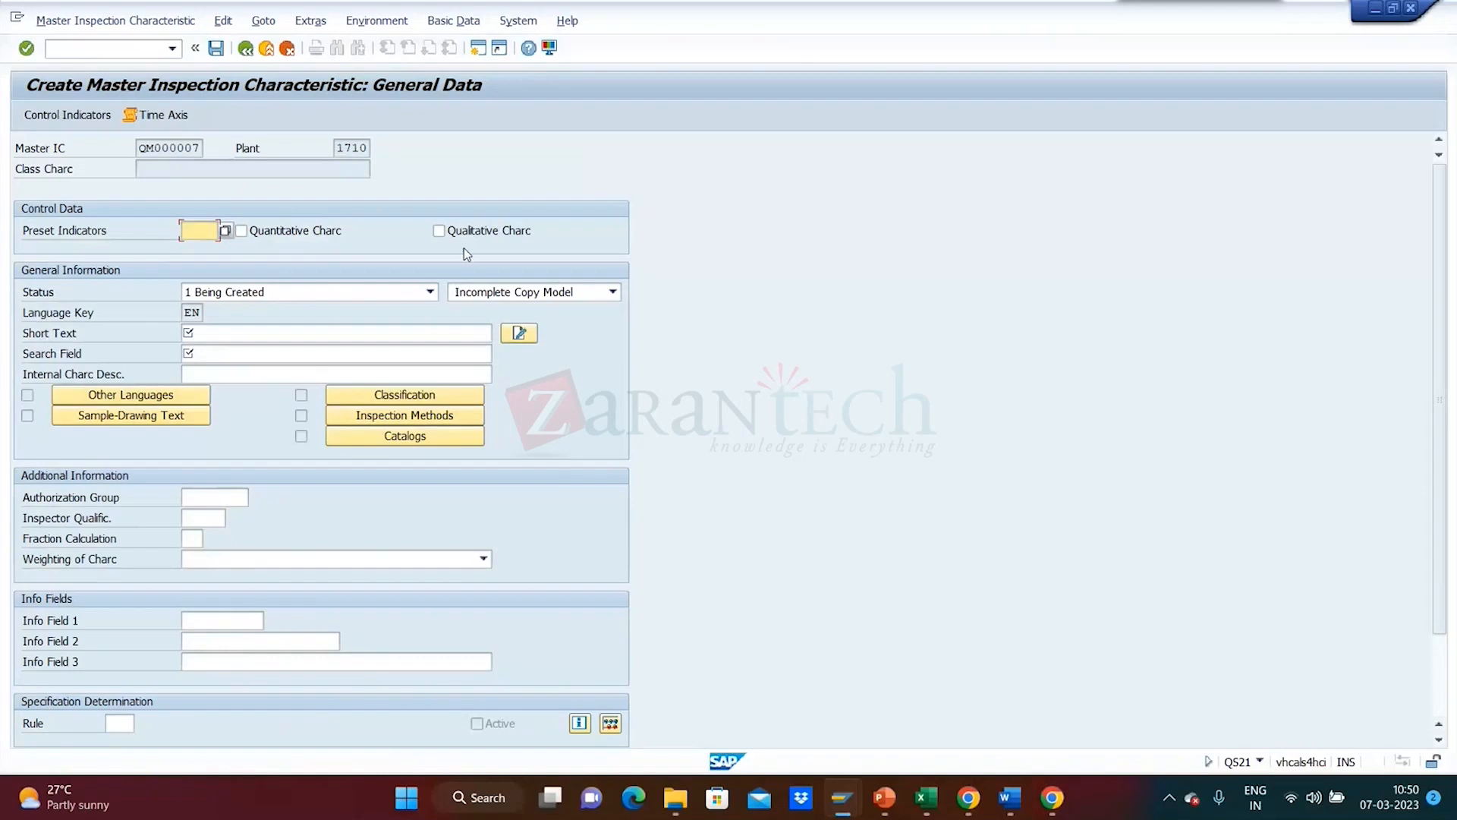
- Make QM000007 qualitative with status 2 Released and copy model 1 Complete Copy Model
left_click(456, 235)
left_click(429, 292)
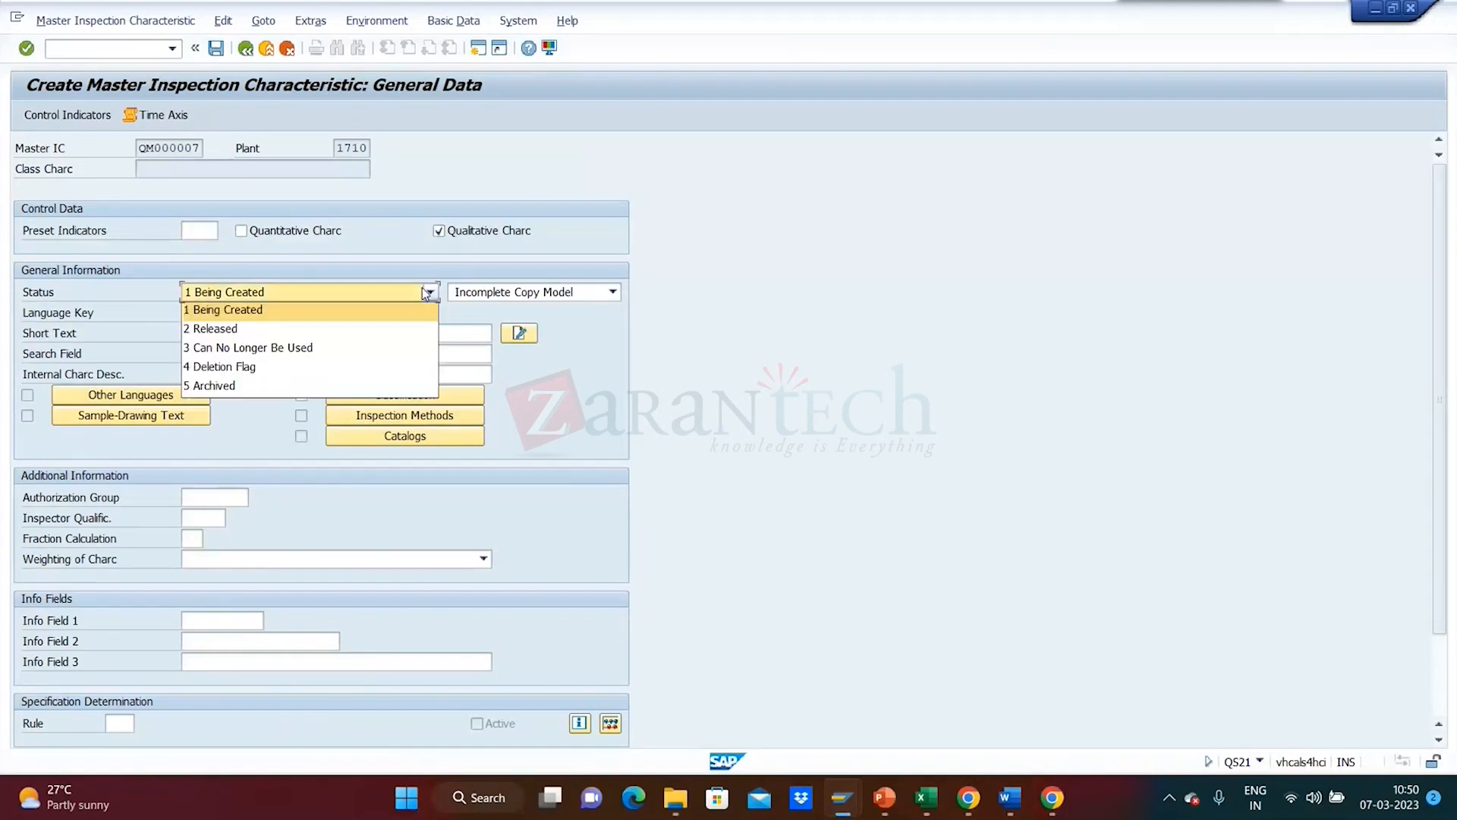
left_click(405, 330)
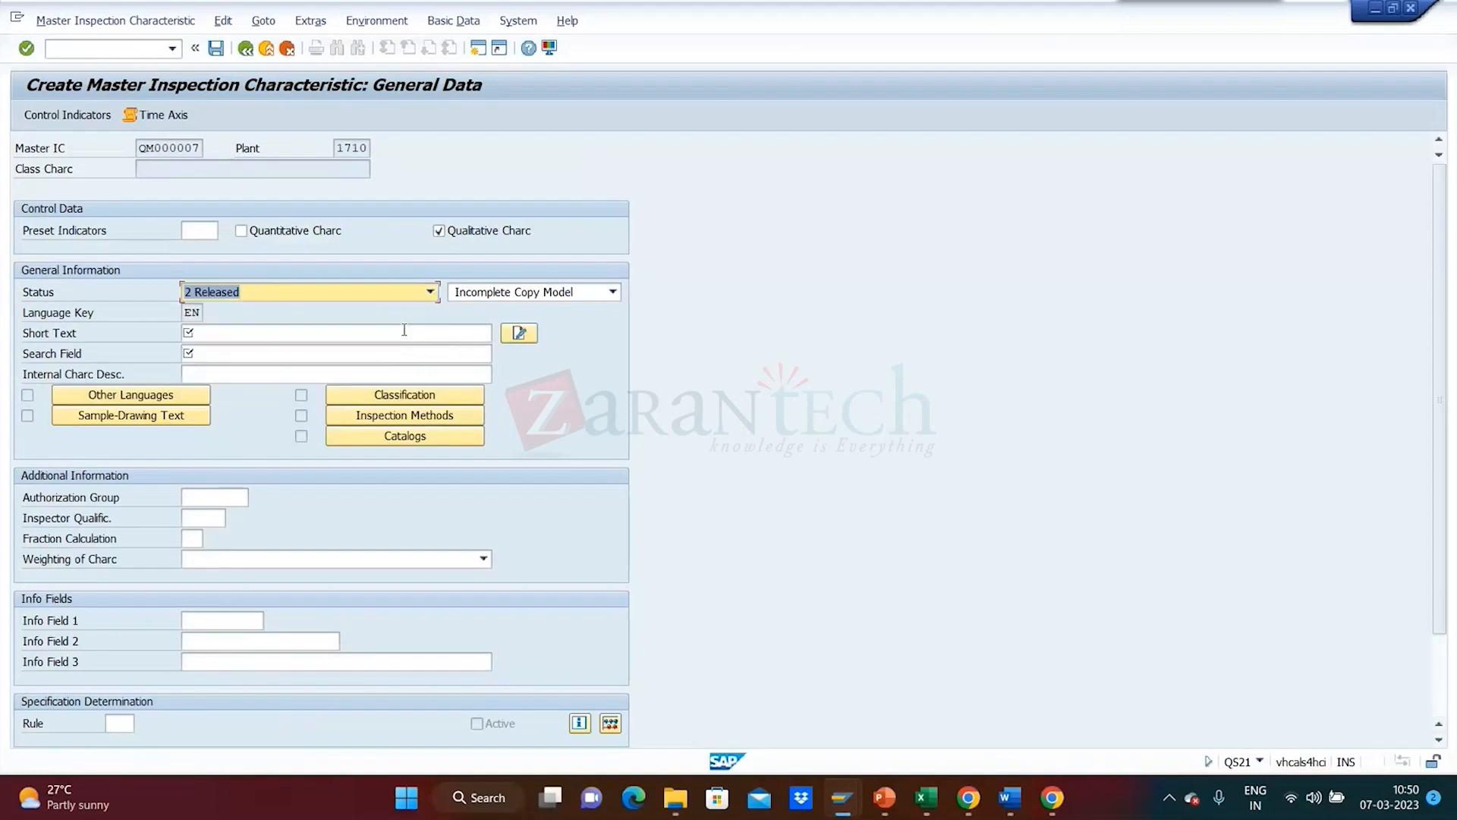
left_click(612, 293)
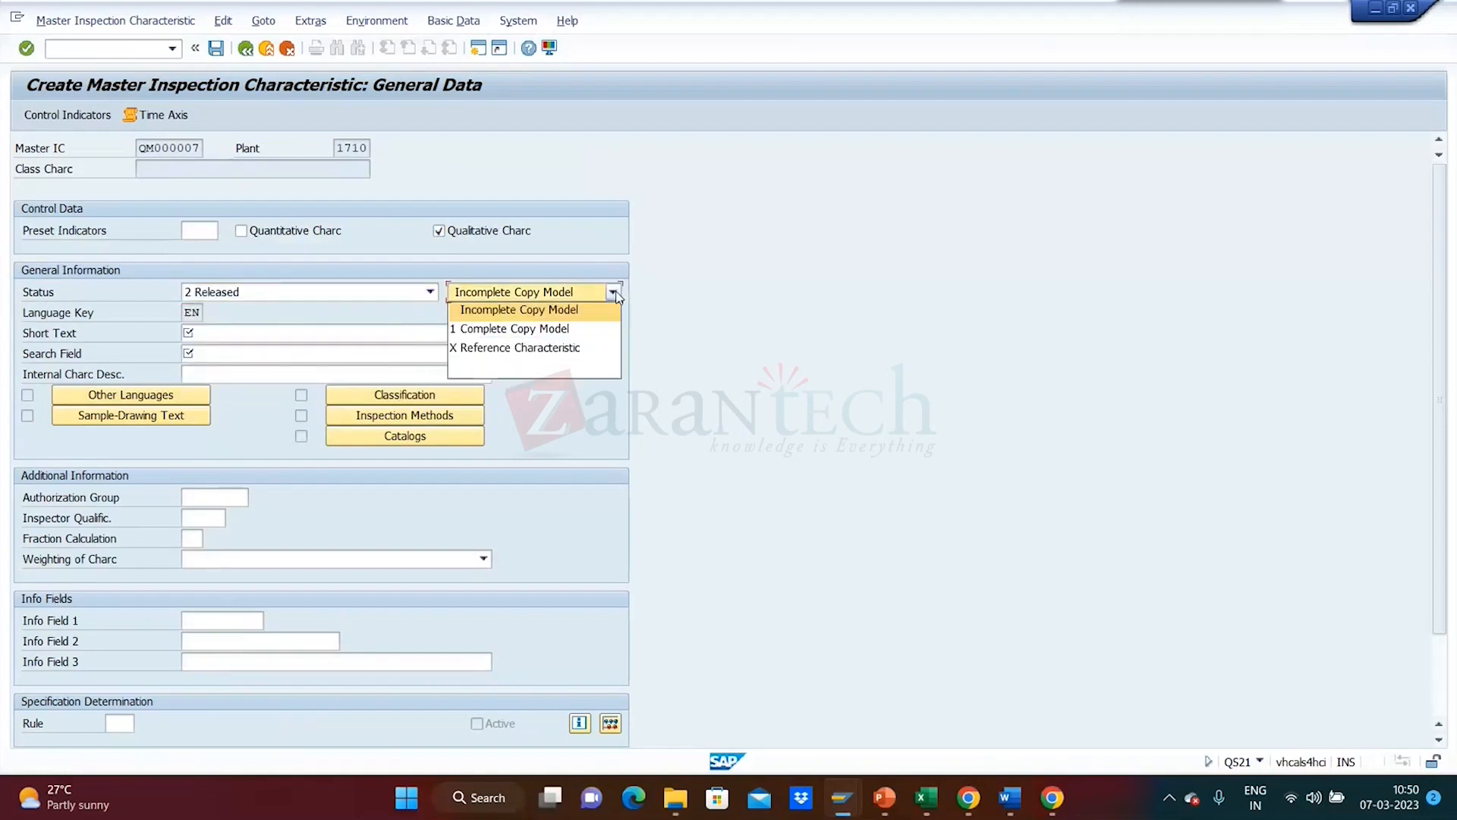
left_click(590, 328)
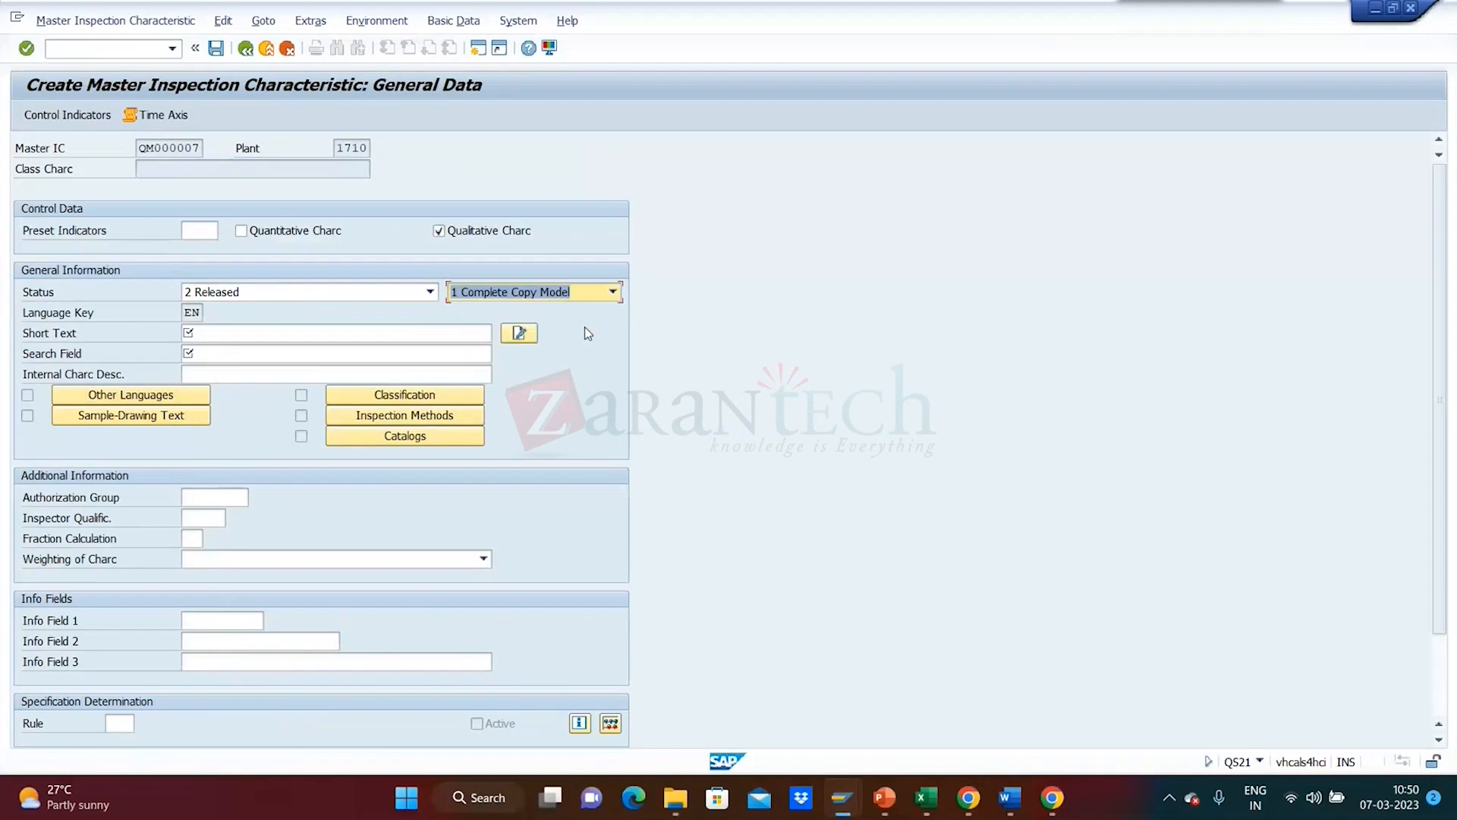
- Enter the short text 'Visual Inspection QM'
left_click(409, 337)
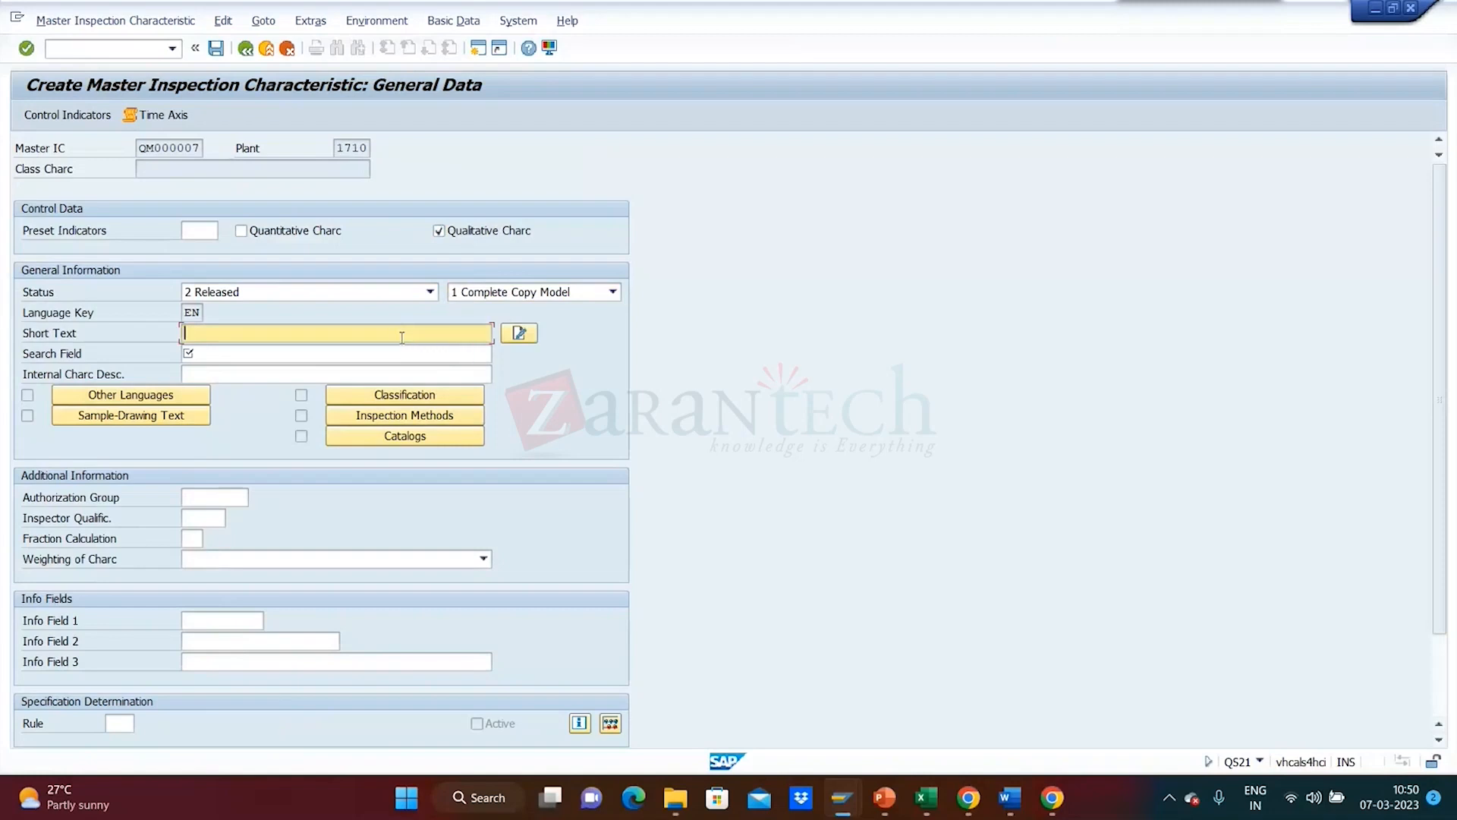
type("Visu")
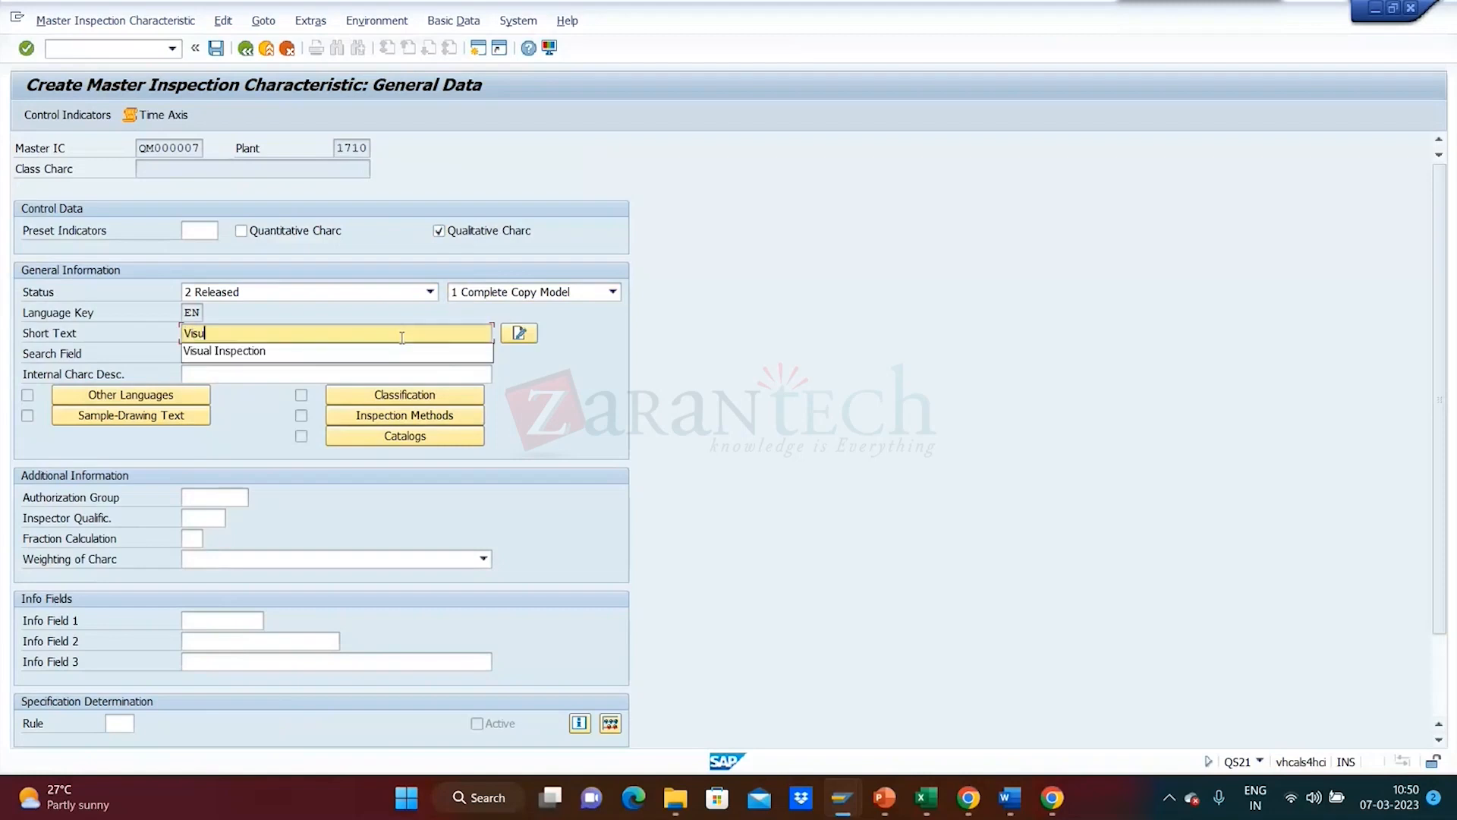
left_click(388, 351)
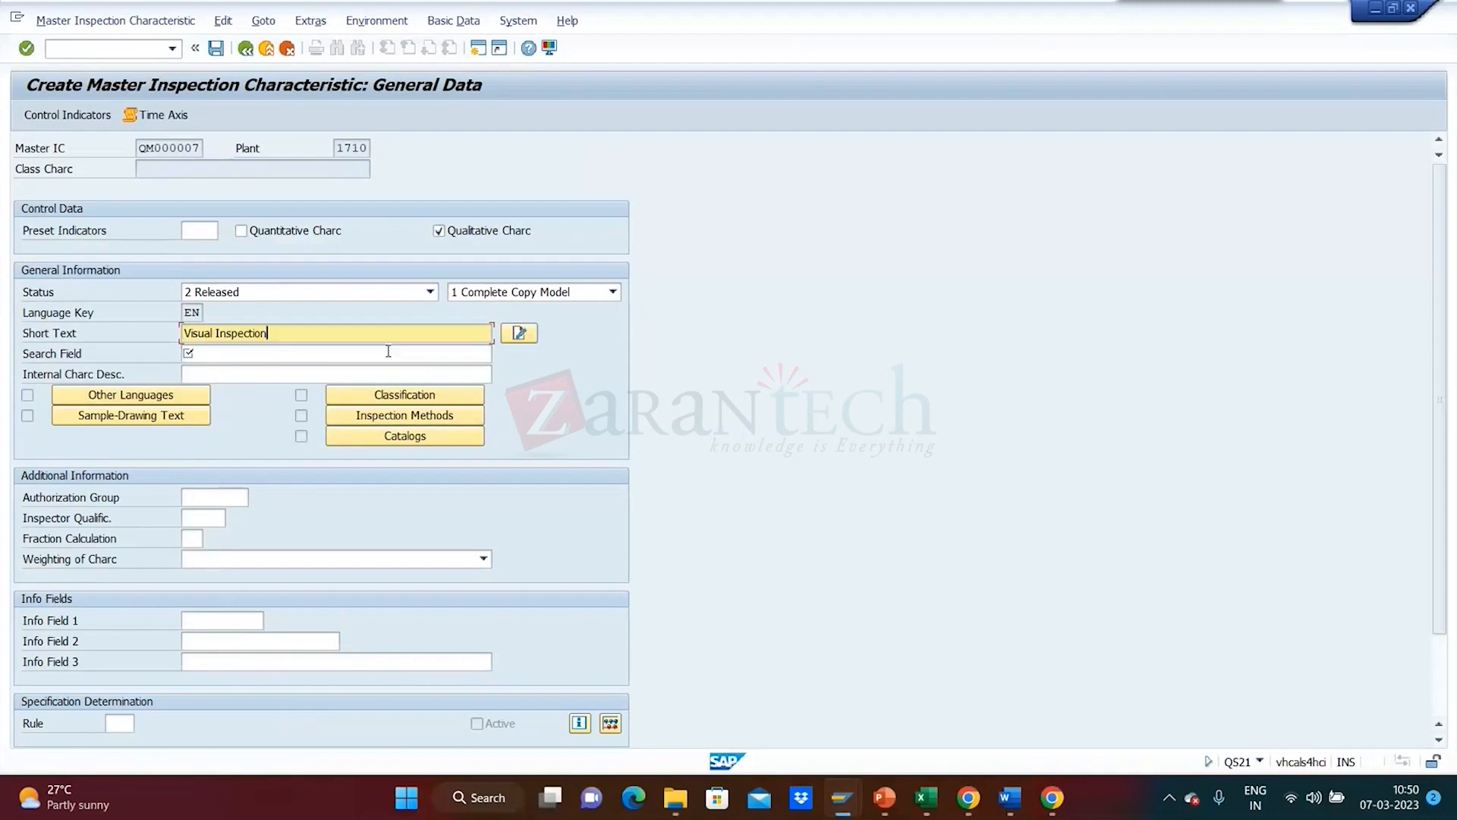
left_click(314, 356)
left_click(303, 335)
type("QM")
- Tick Charc Attribute and Destructive Insp. for QM000007, adjust defects recording, and acknowledge the additive sample warning
left_click(222, 353)
key("Return")
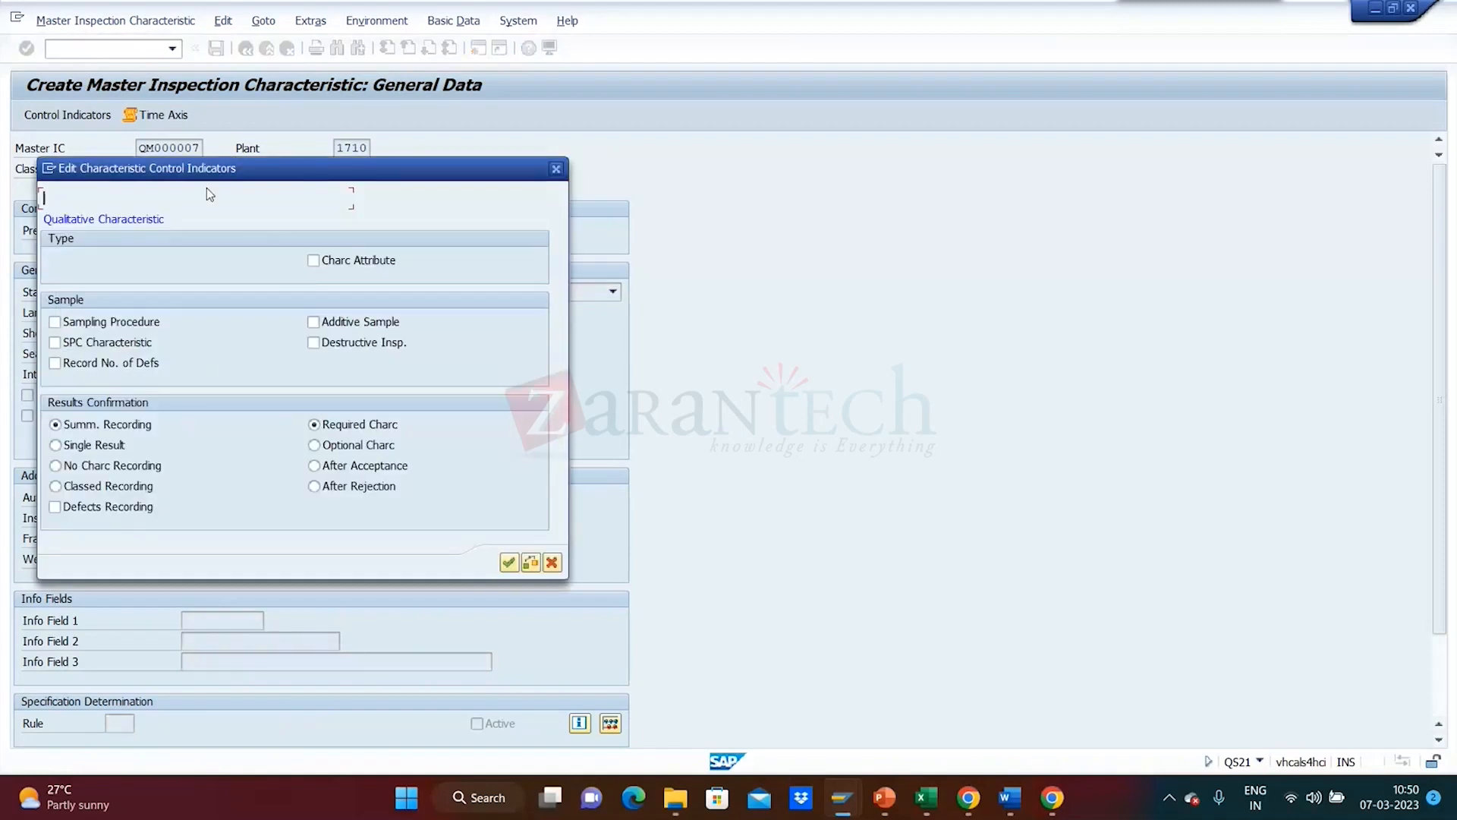
left_click_drag(208, 185, 869, 153)
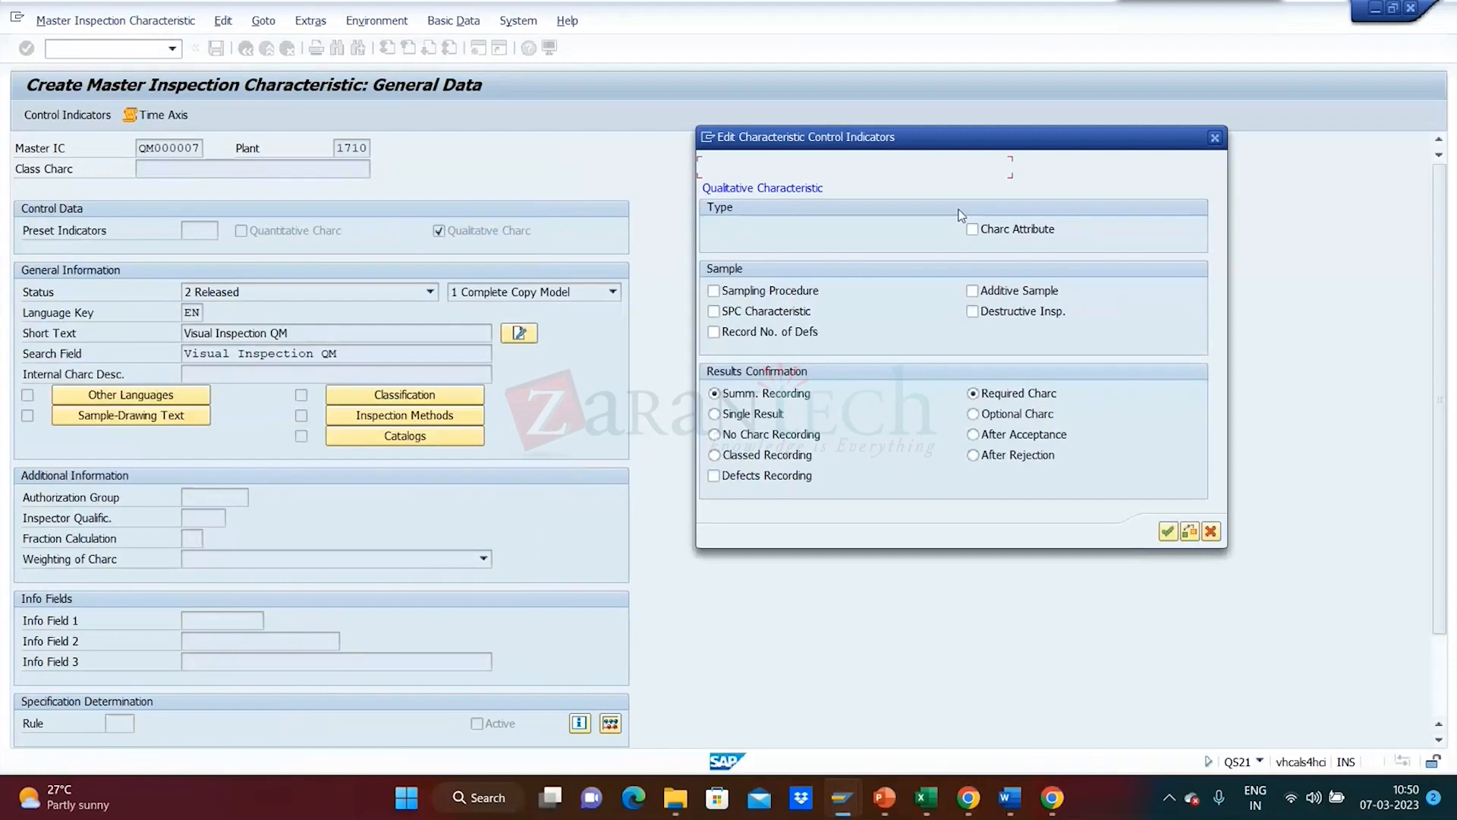
left_click(996, 237)
left_click(973, 313)
left_click(775, 481)
left_click(1167, 532)
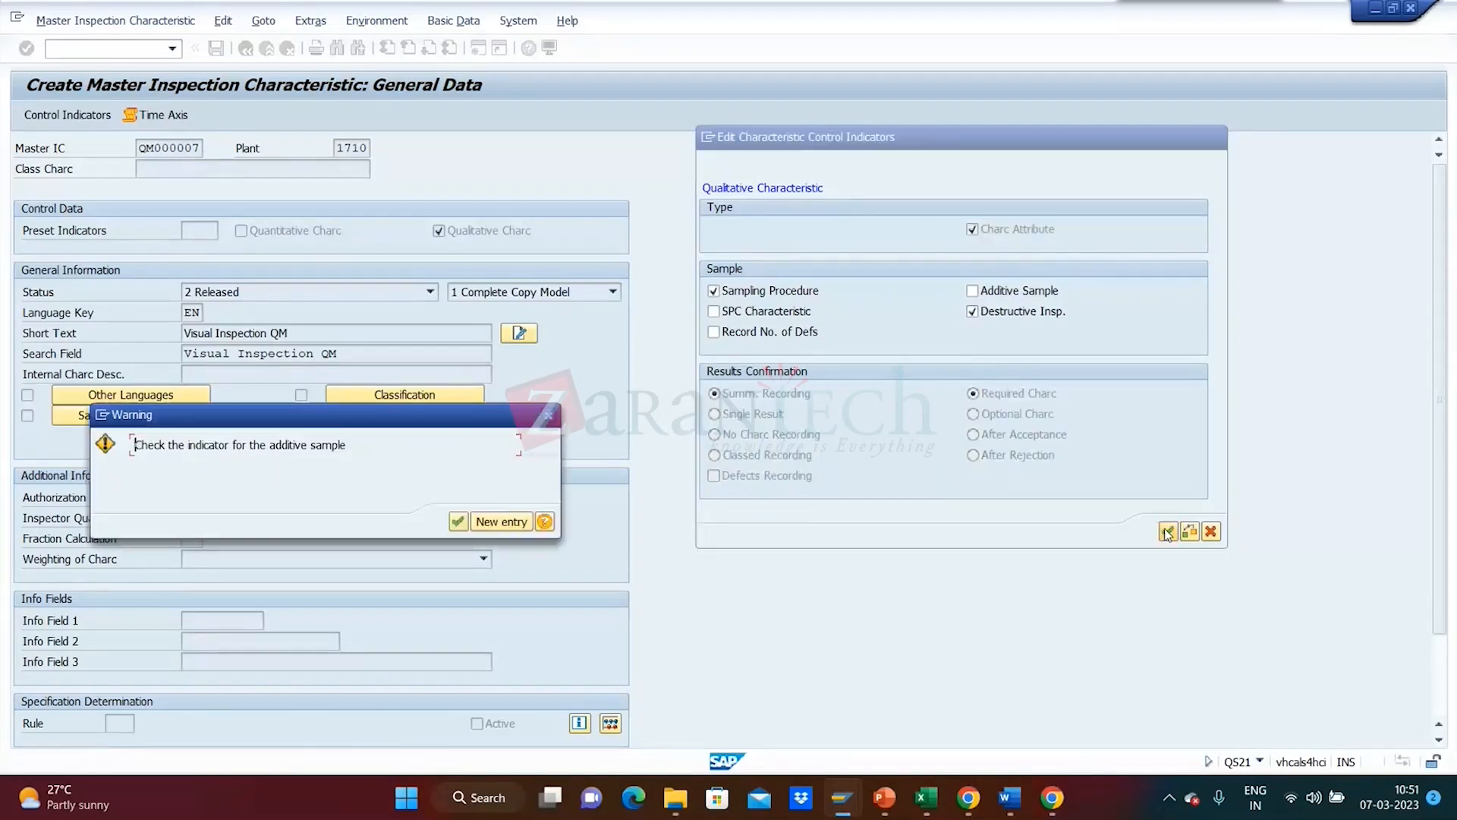
left_click(458, 522)
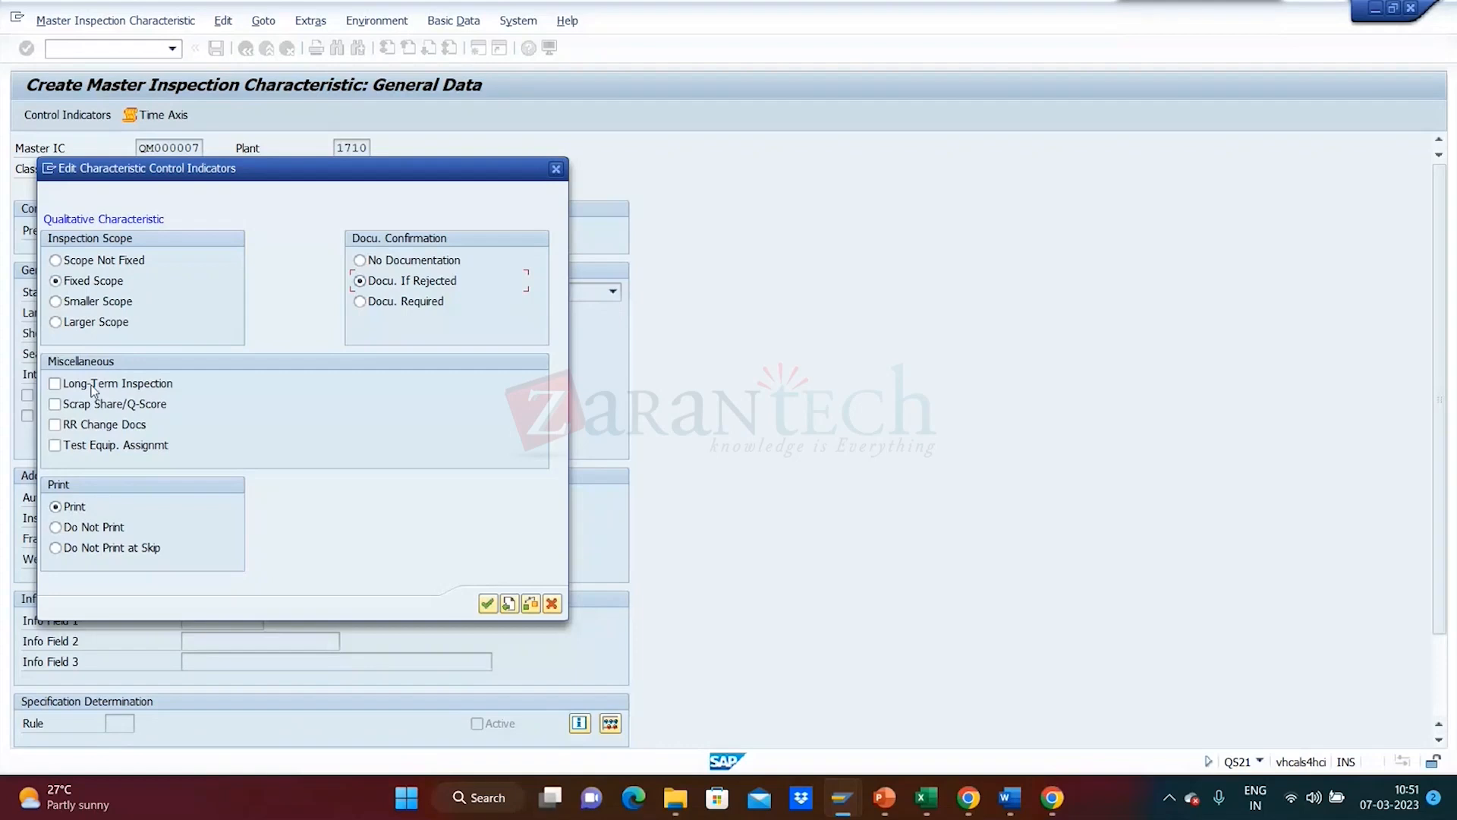
- Assign attribute catalog QM00001 'QM Visual inspection', plant 1710, to QM000007
left_click(489, 604)
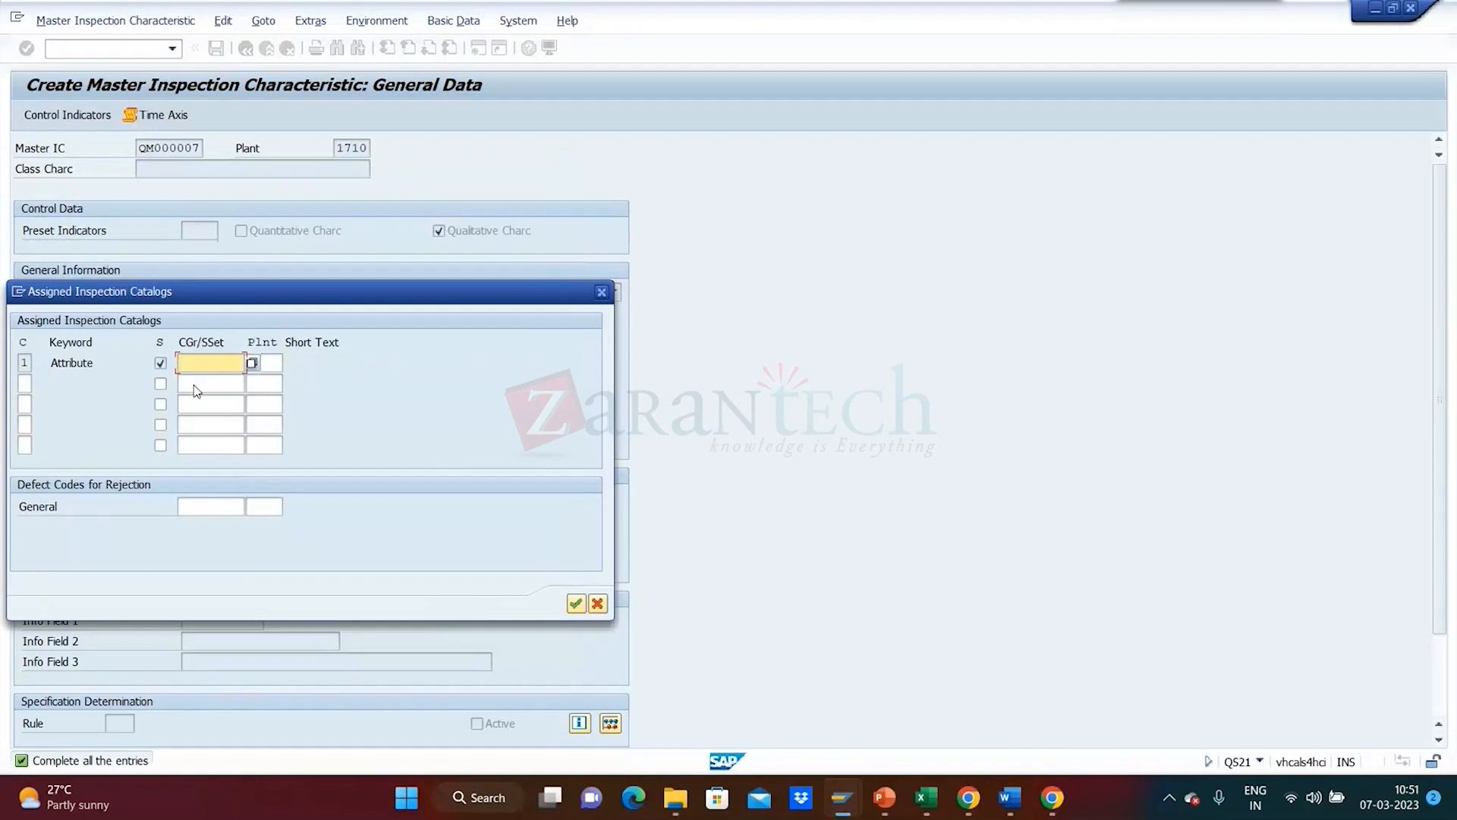
left_click(253, 364)
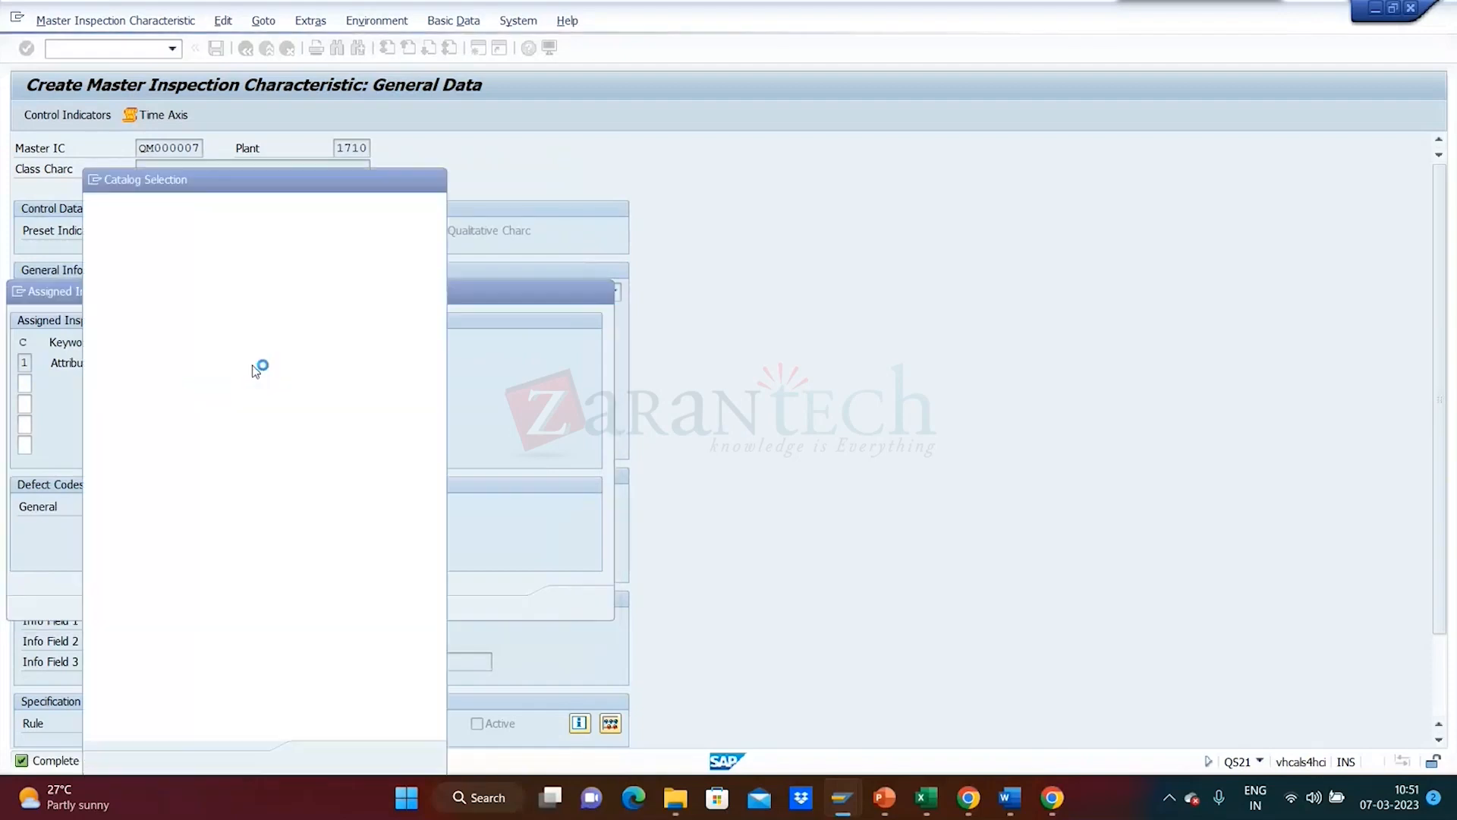
left_click_drag(257, 187, 659, 179)
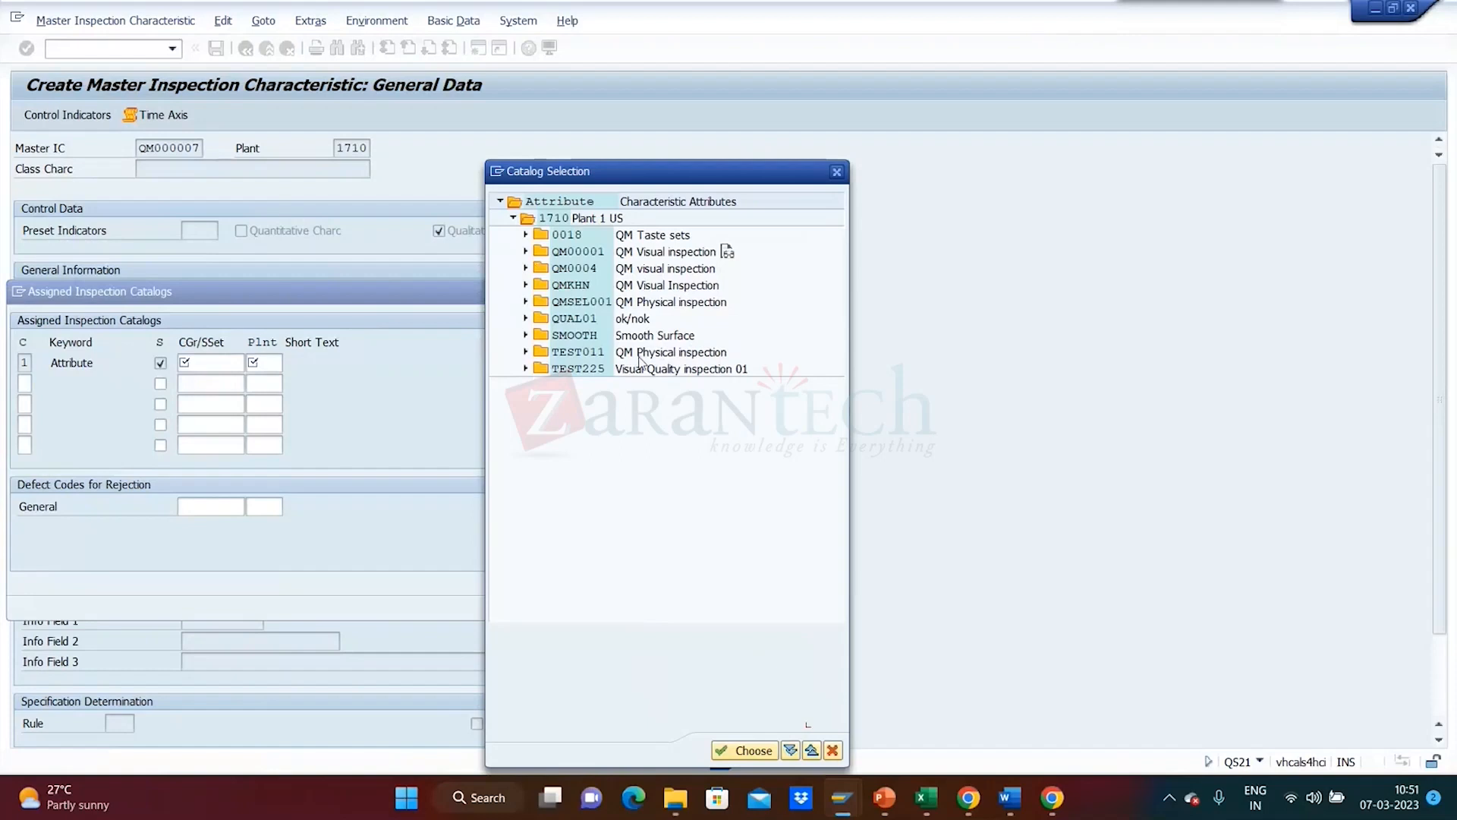
left_click(525, 252)
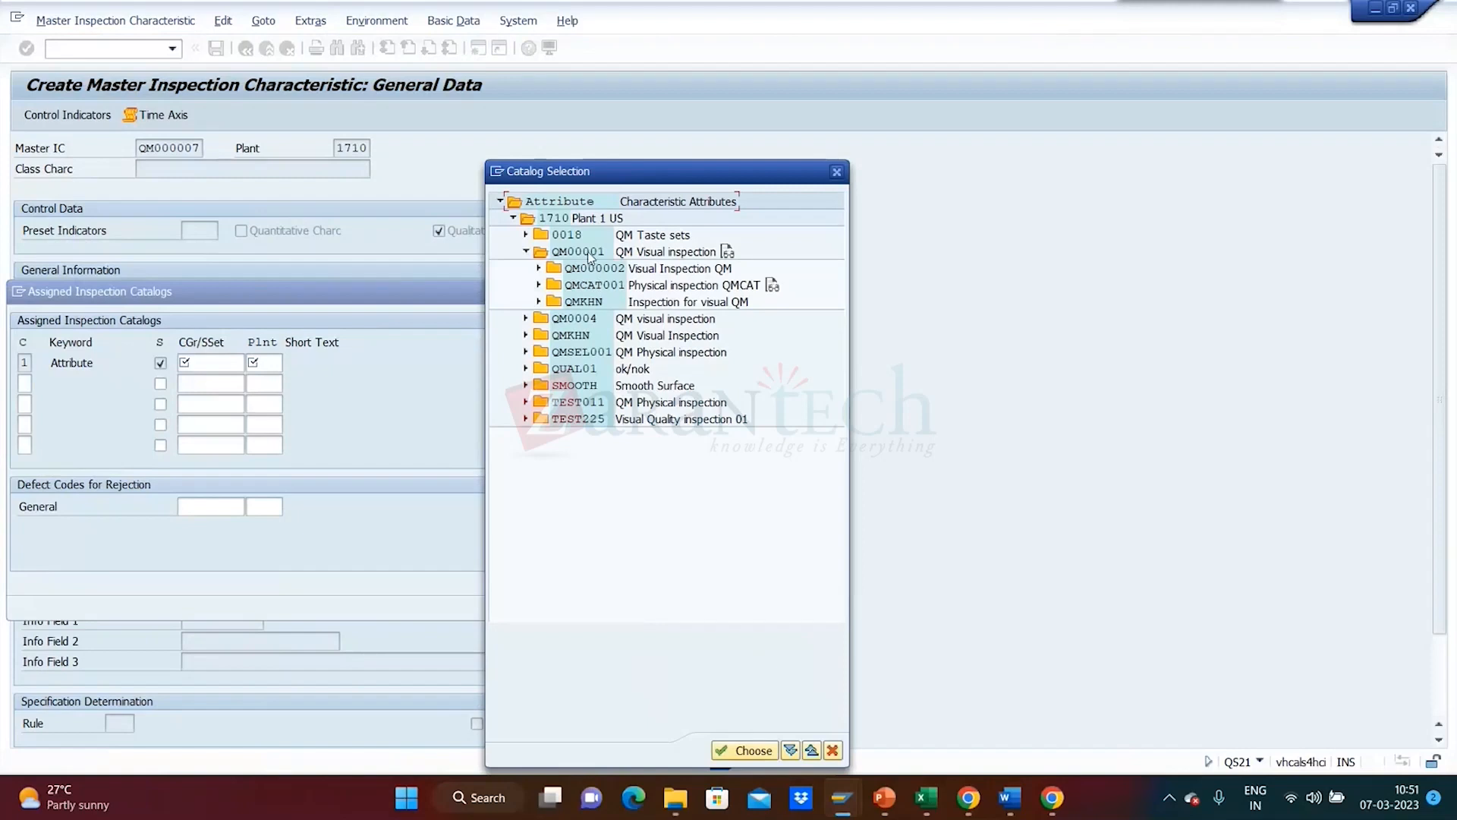
left_click(524, 320)
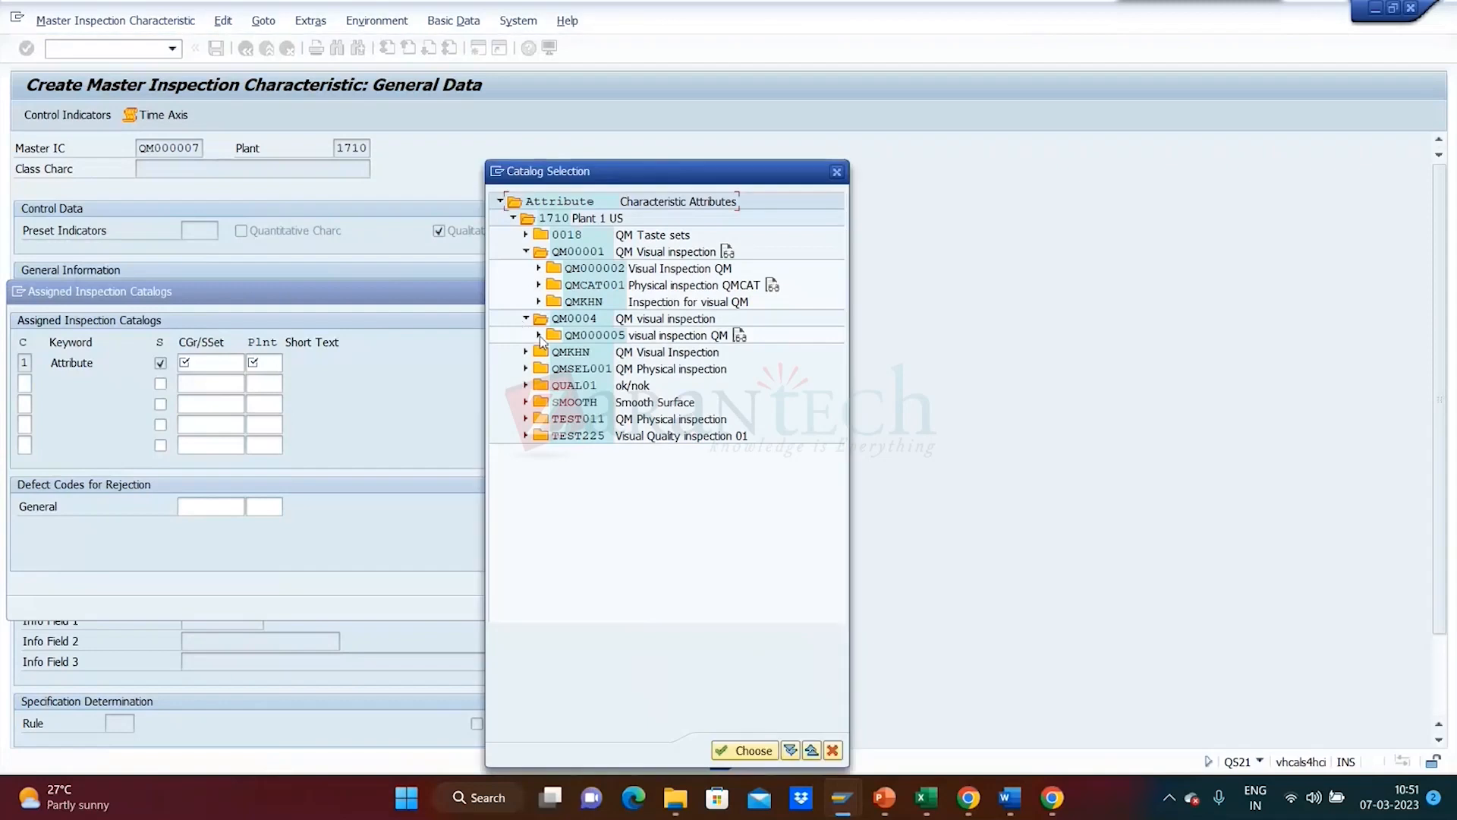
left_click(539, 335)
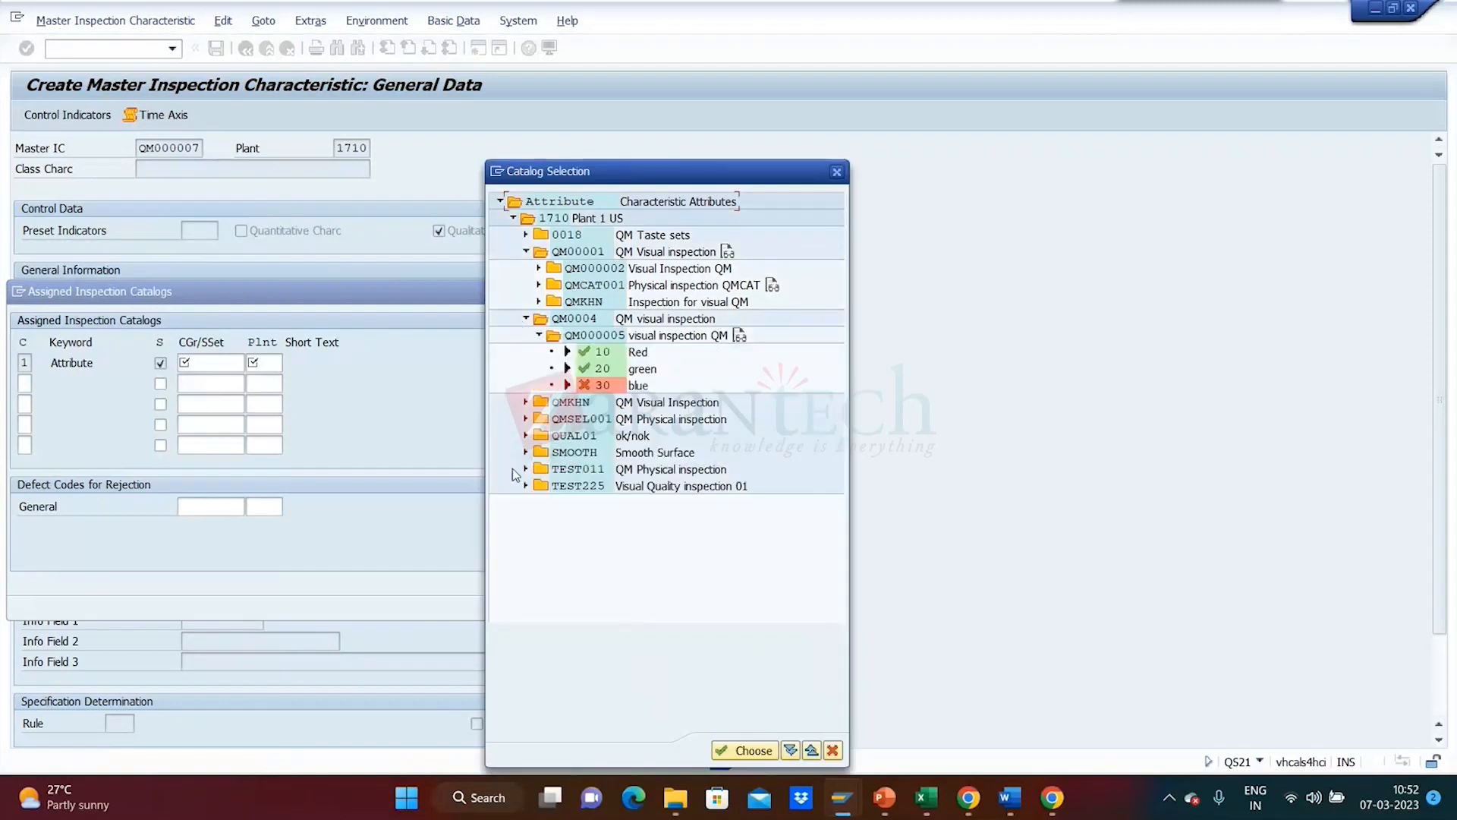
double_click(580, 257)
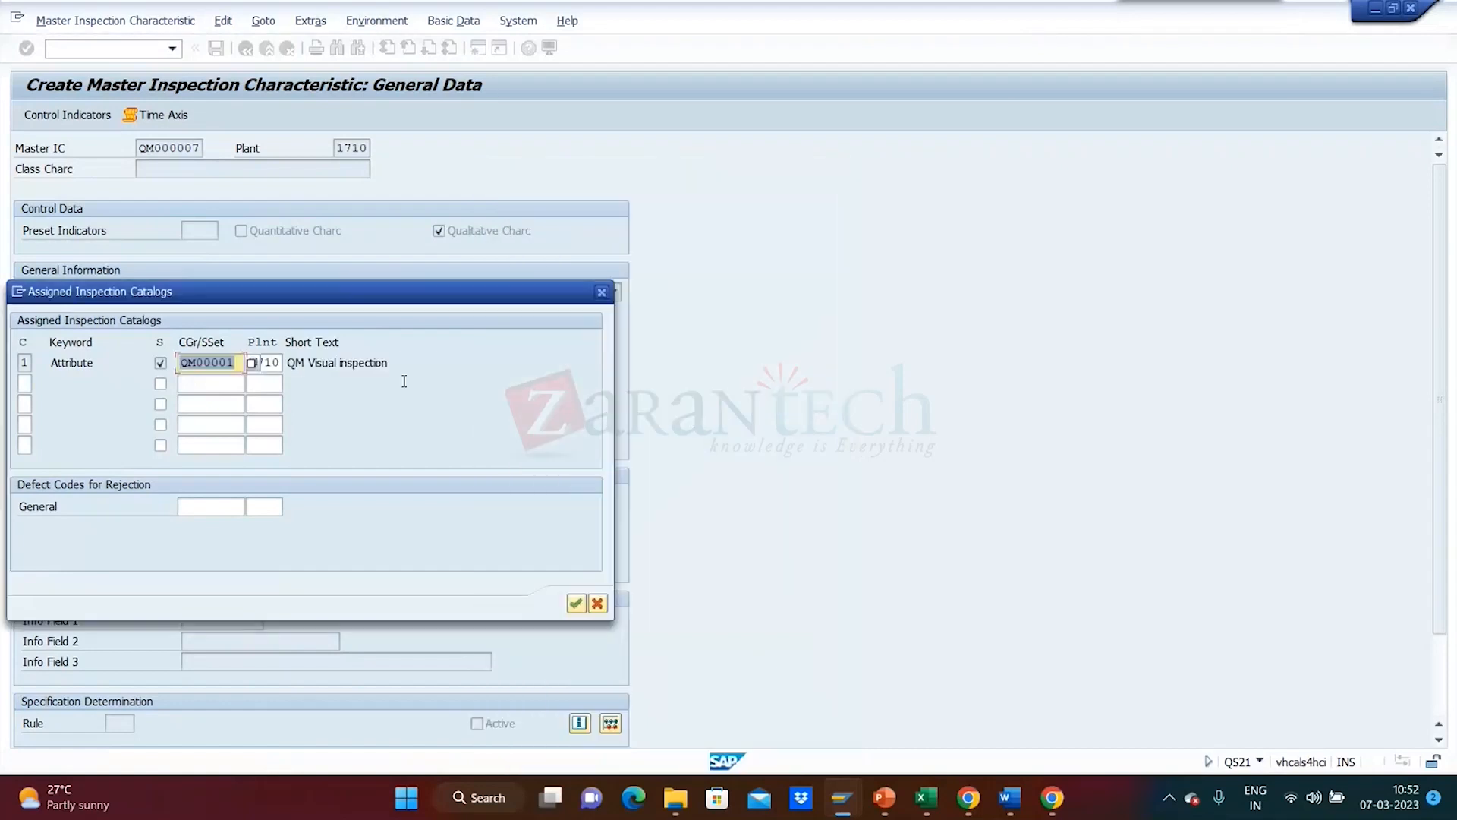
left_click(362, 439)
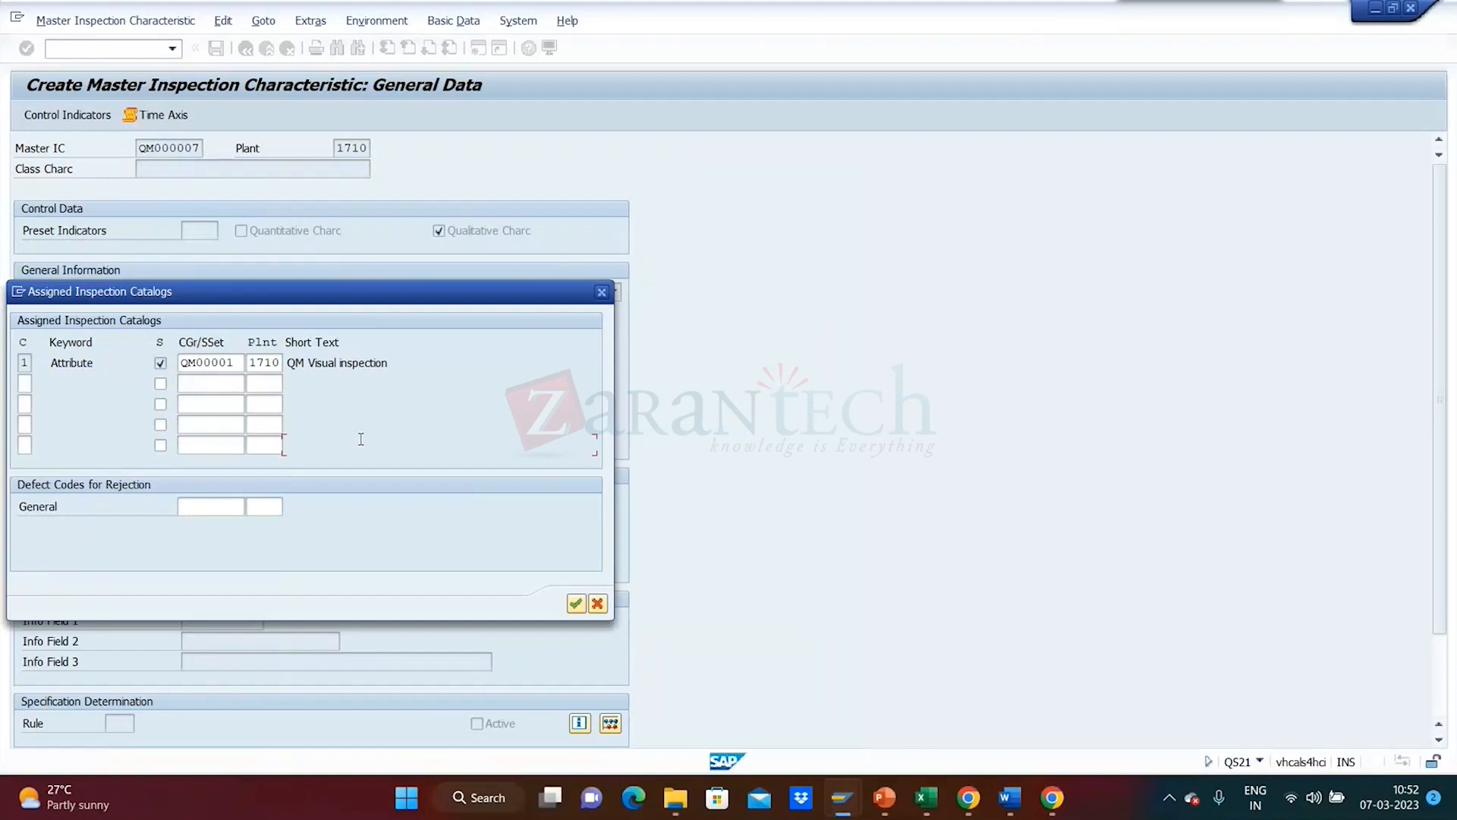
left_click(570, 605)
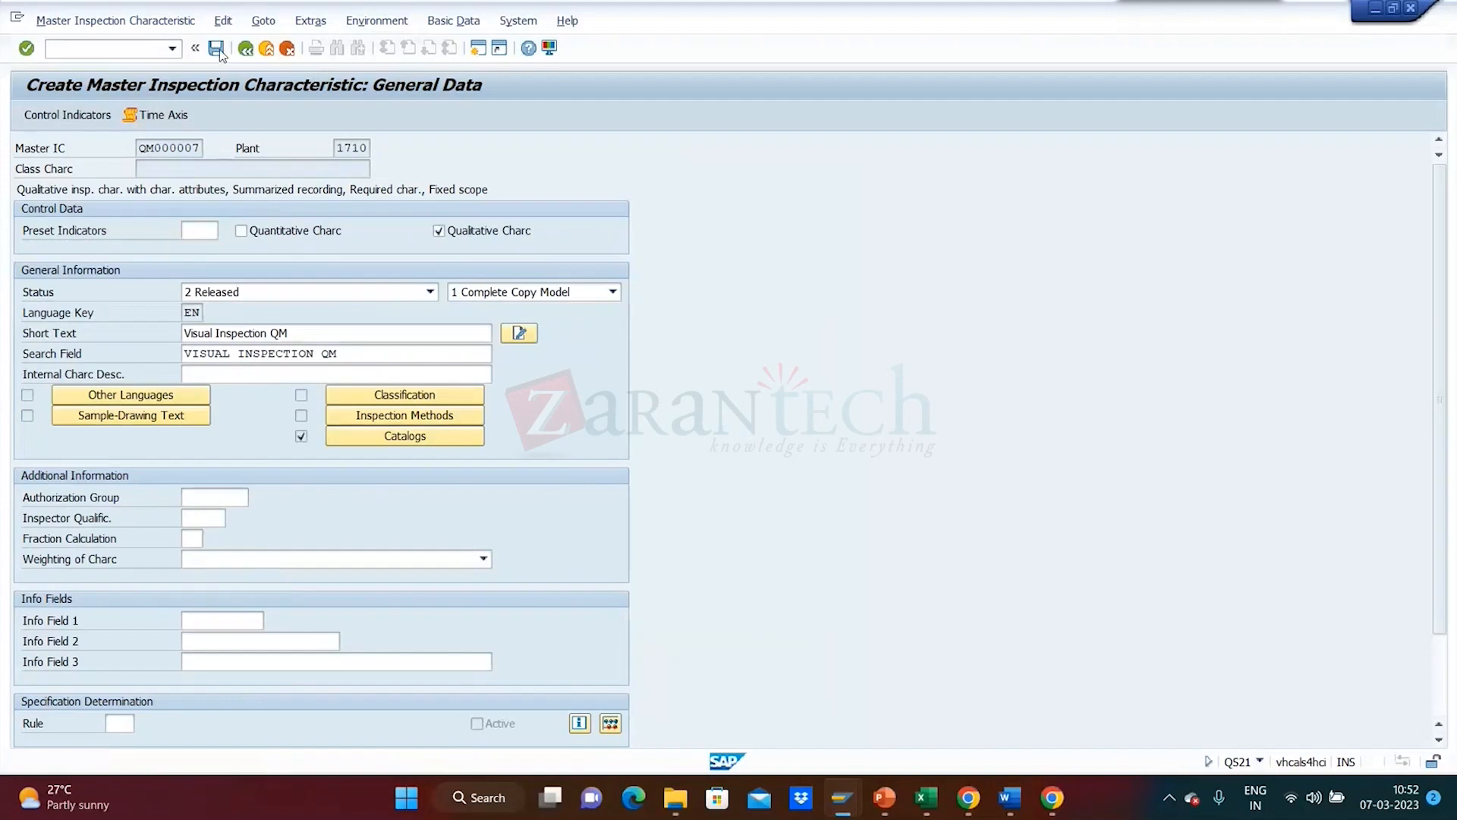
- Save QM000007 for plant 1710, returning to the empty initial screen
left_click(218, 49)
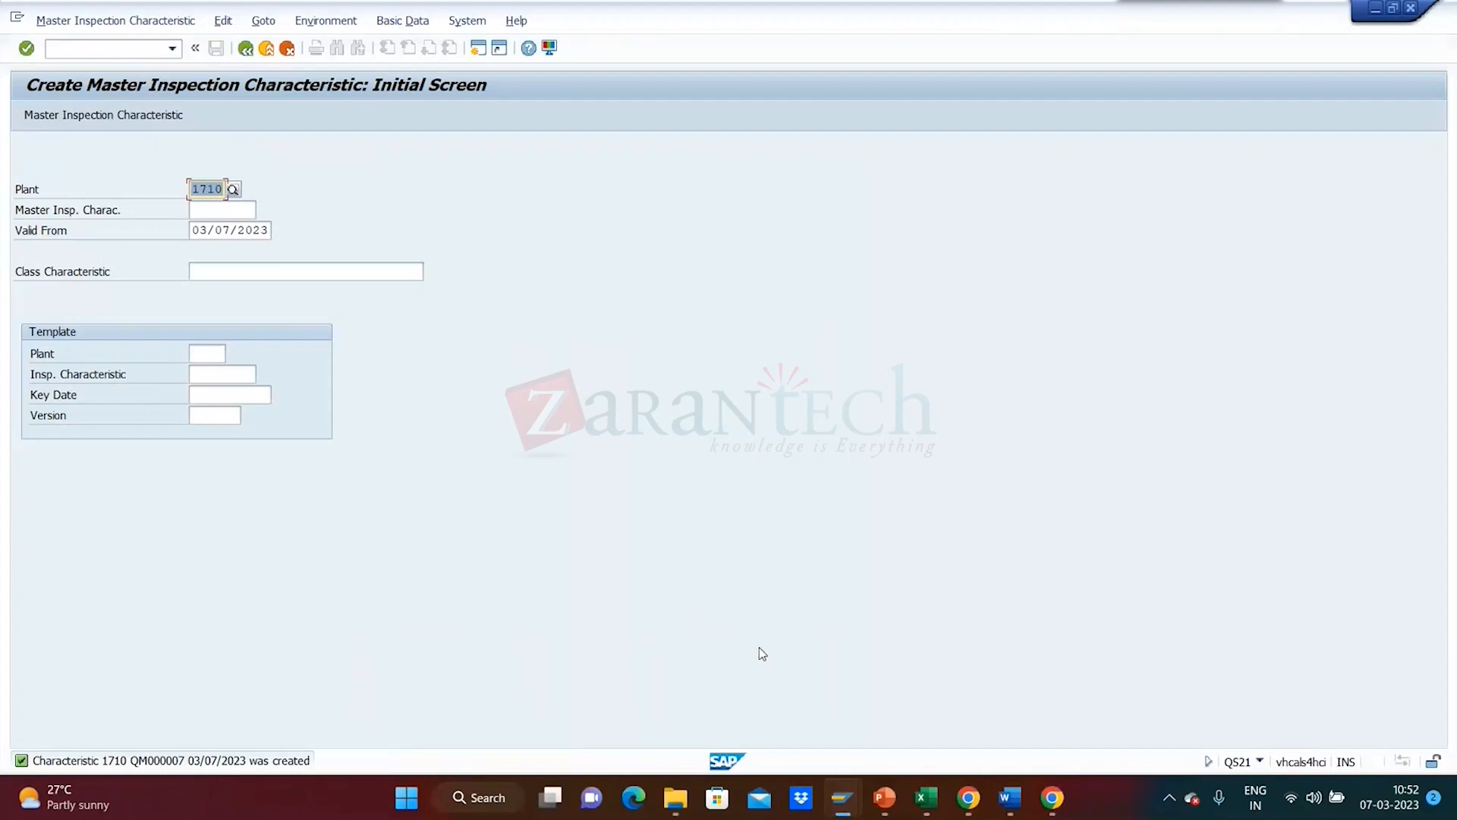
mouse_move(842, 810)
mouse_move(681, 803)
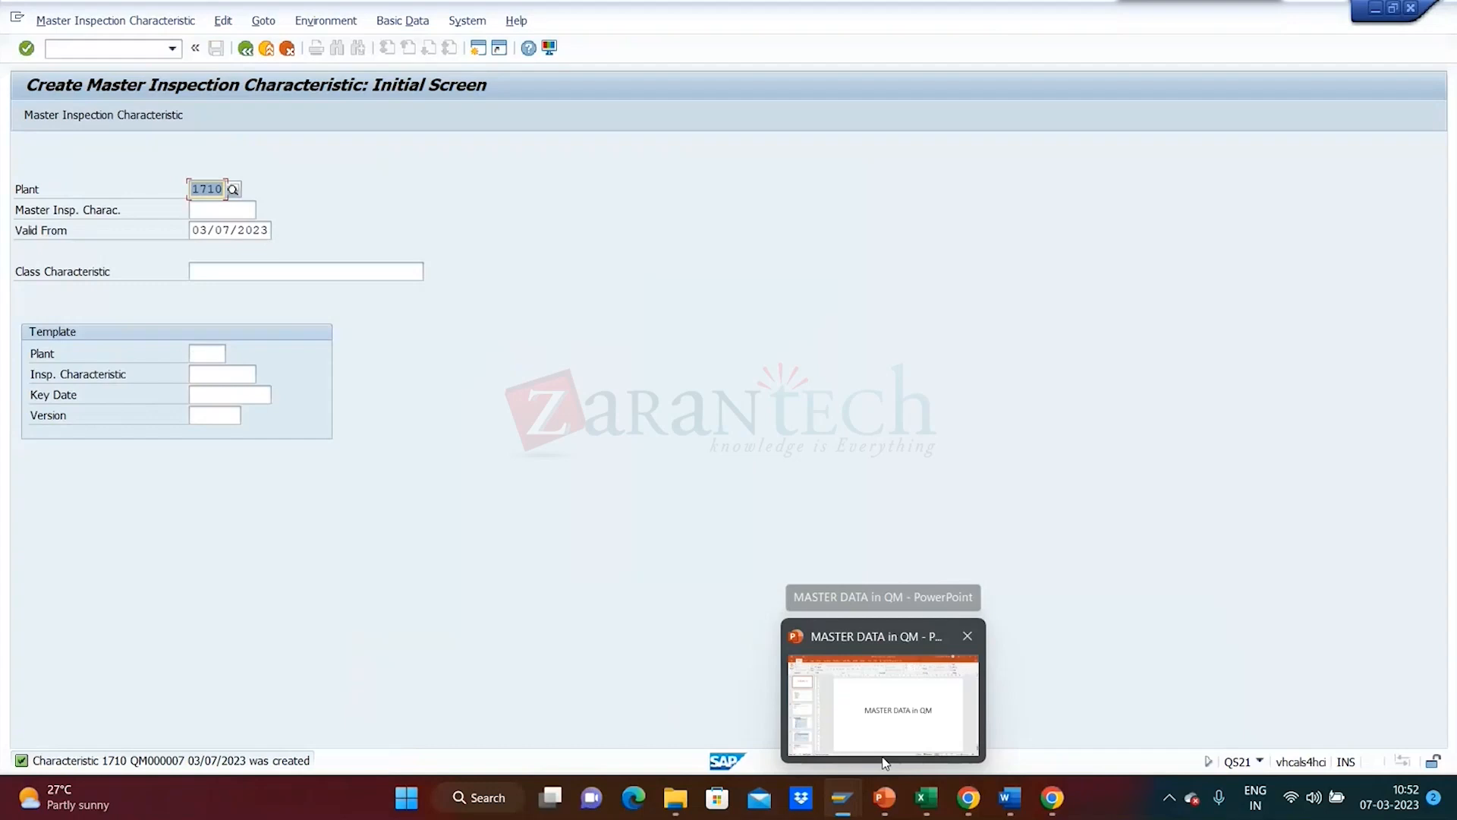
- Review the Agenda slide of the MASTER DATA in QM deck, then close PowerPoint
mouse_move(884, 762)
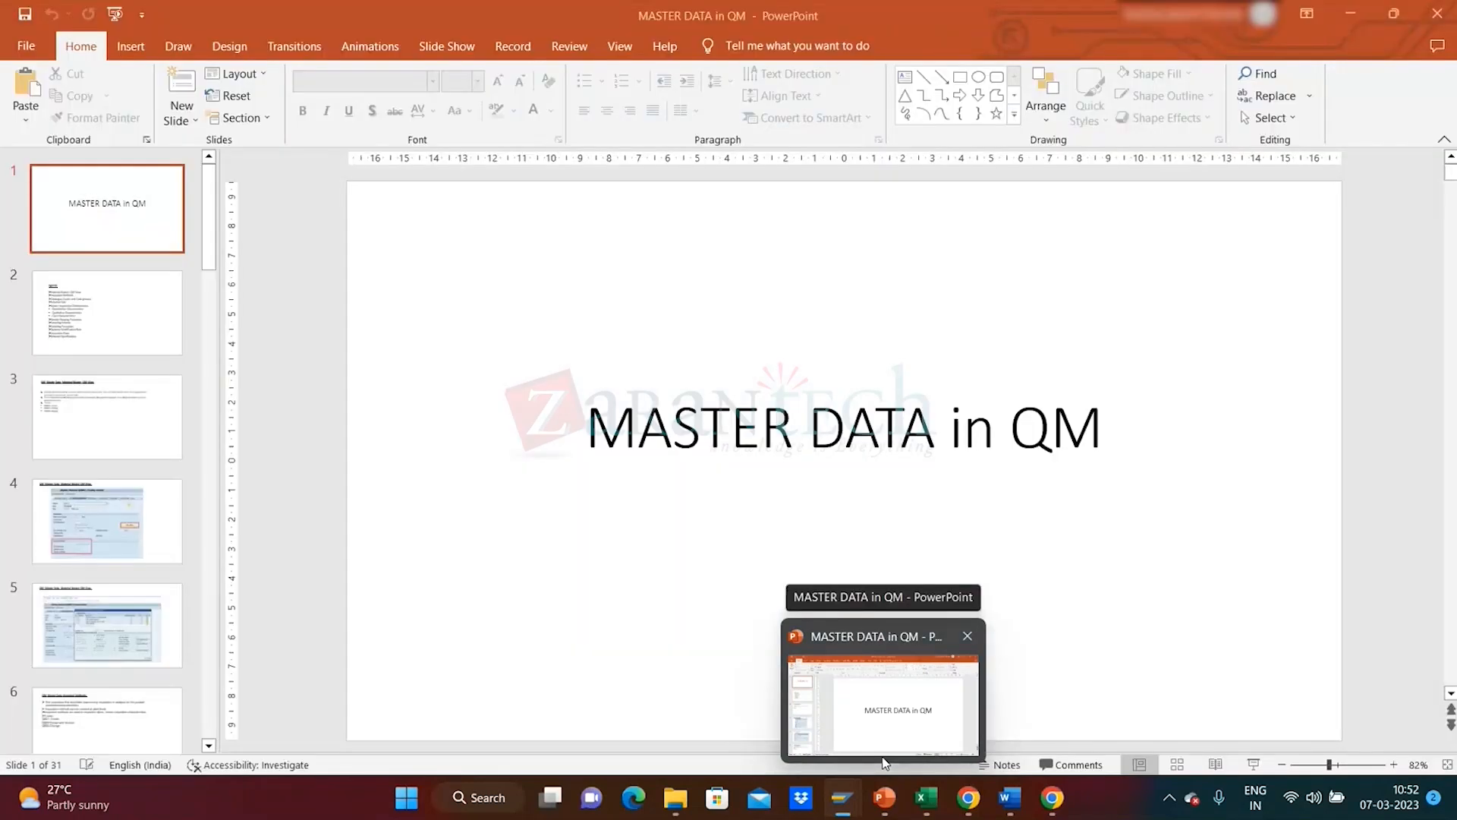
left_click(884, 763)
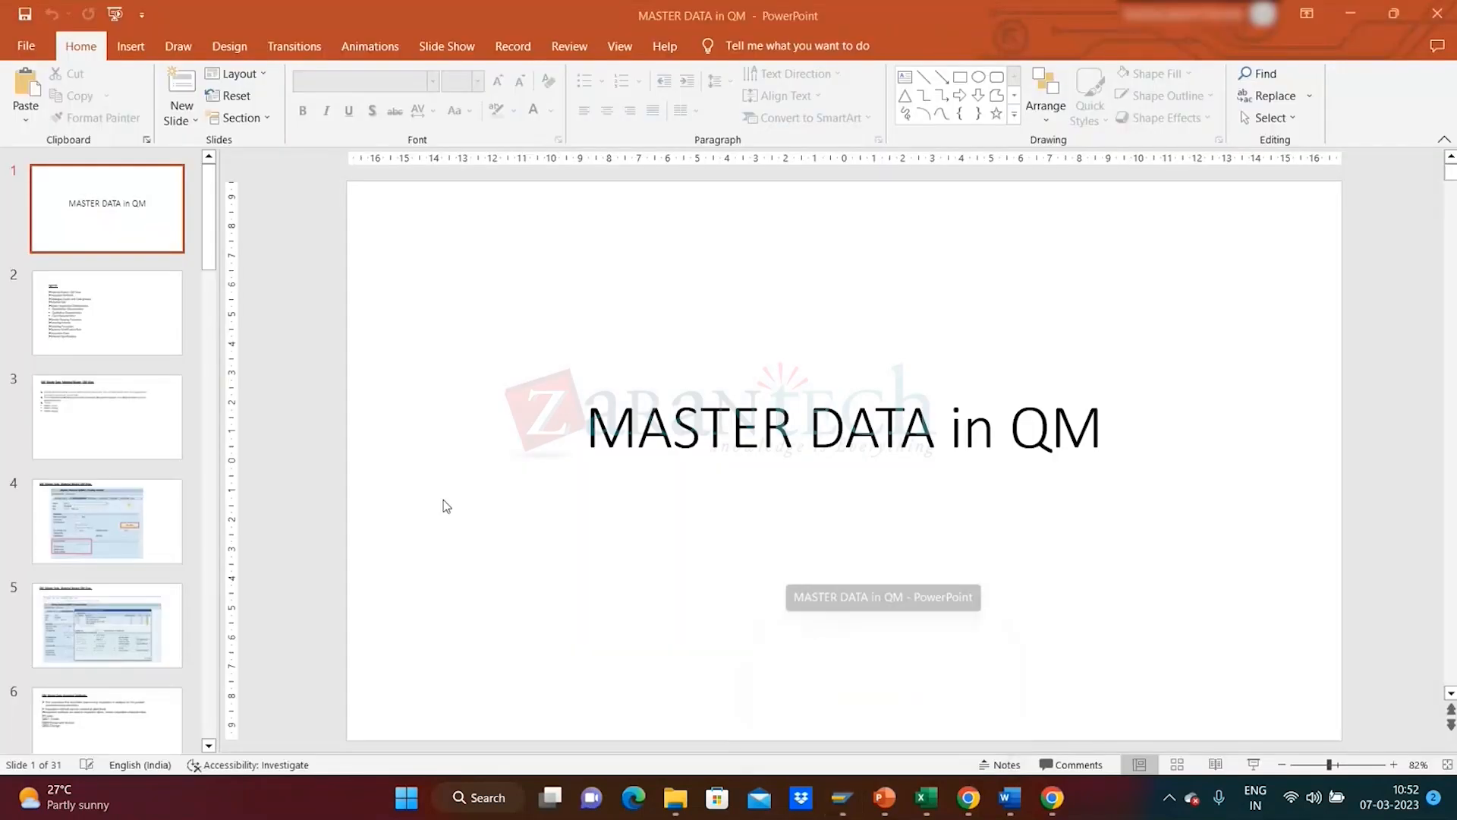
left_click(112, 307)
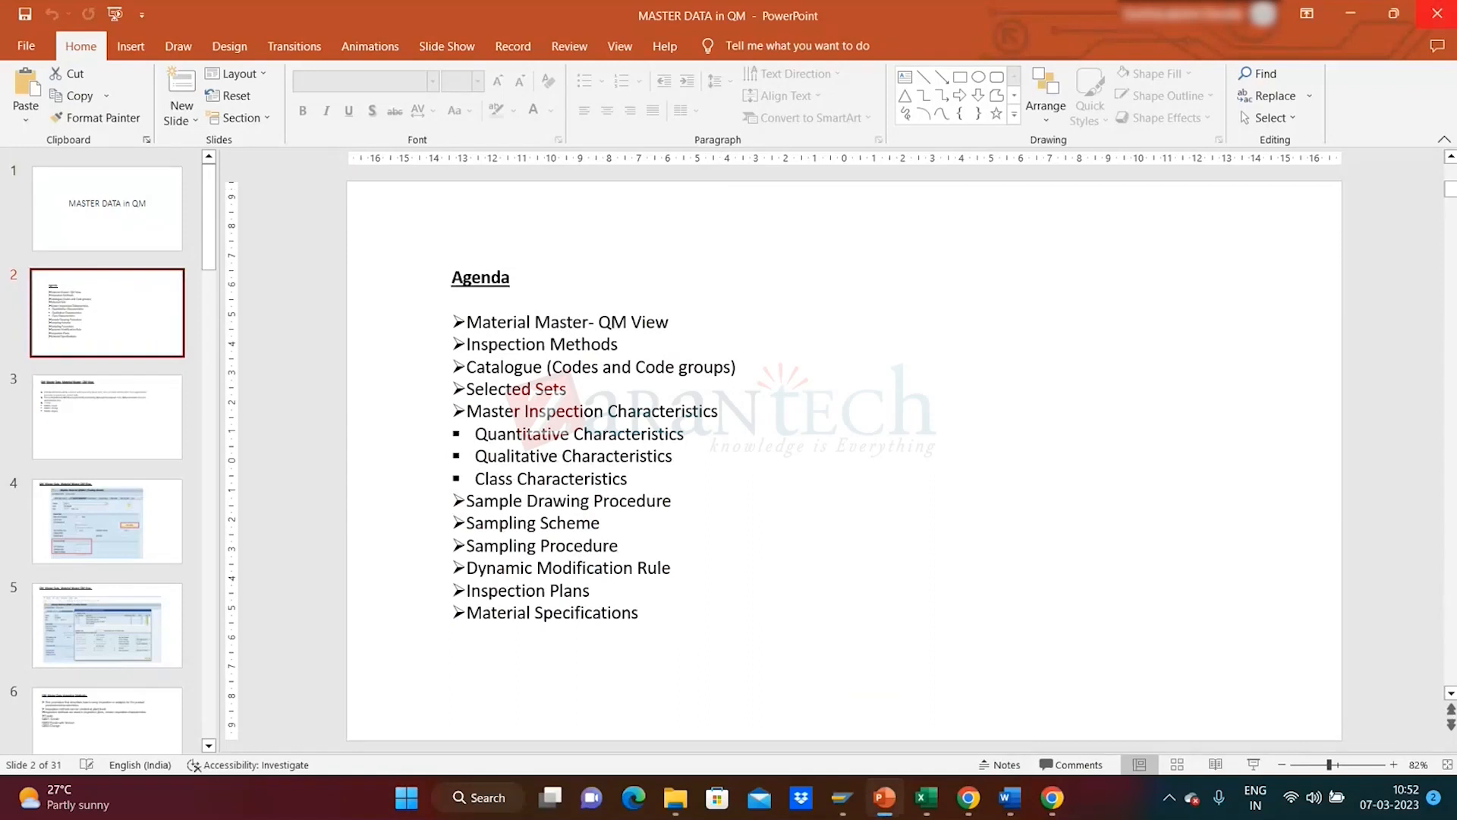
left_click(1436, 13)
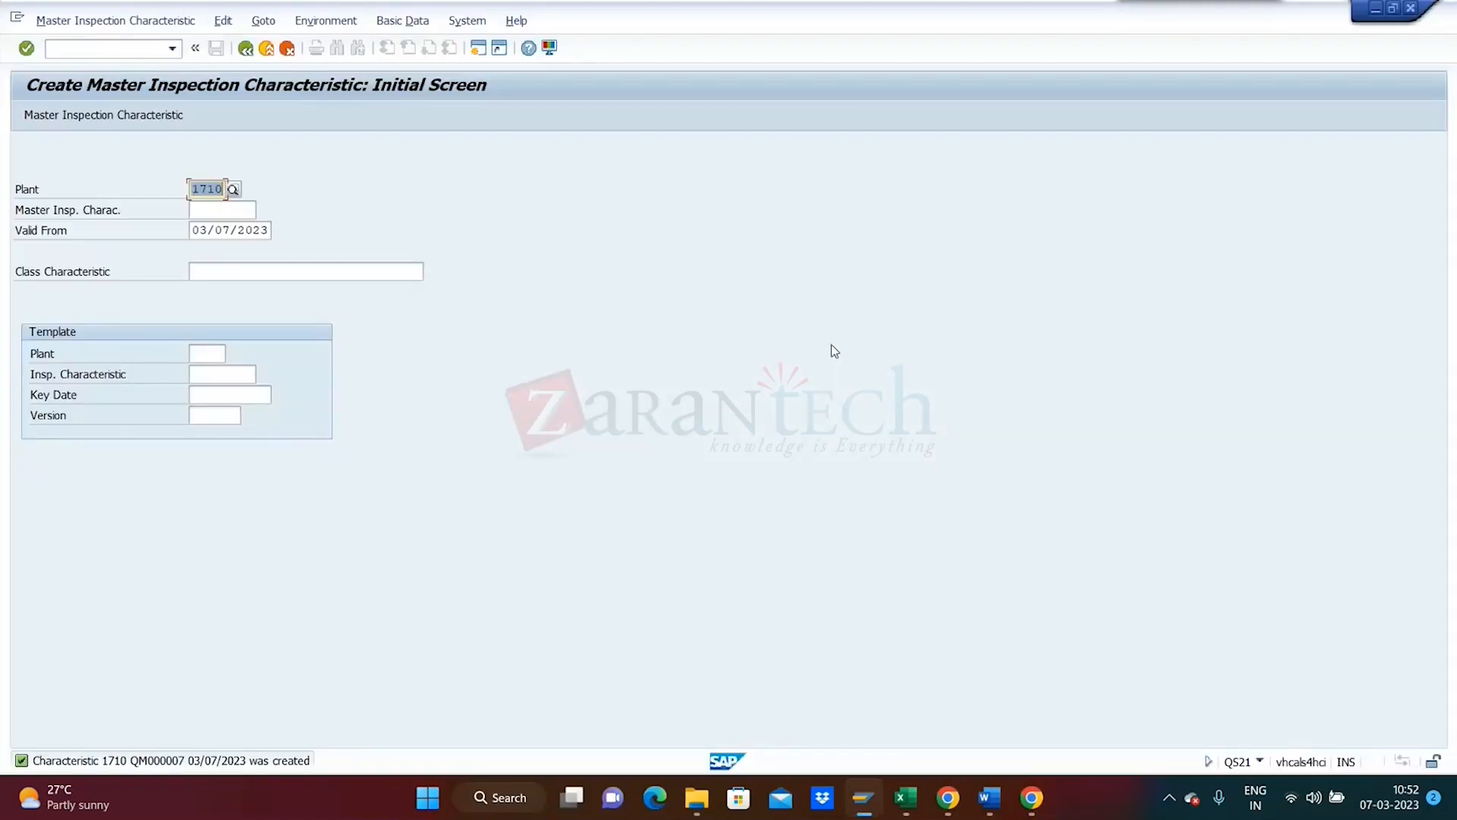
- Return to the main menu, launch QPV2 - Edit for sample-drawing procedures, and start New Entries
left_click(246, 49)
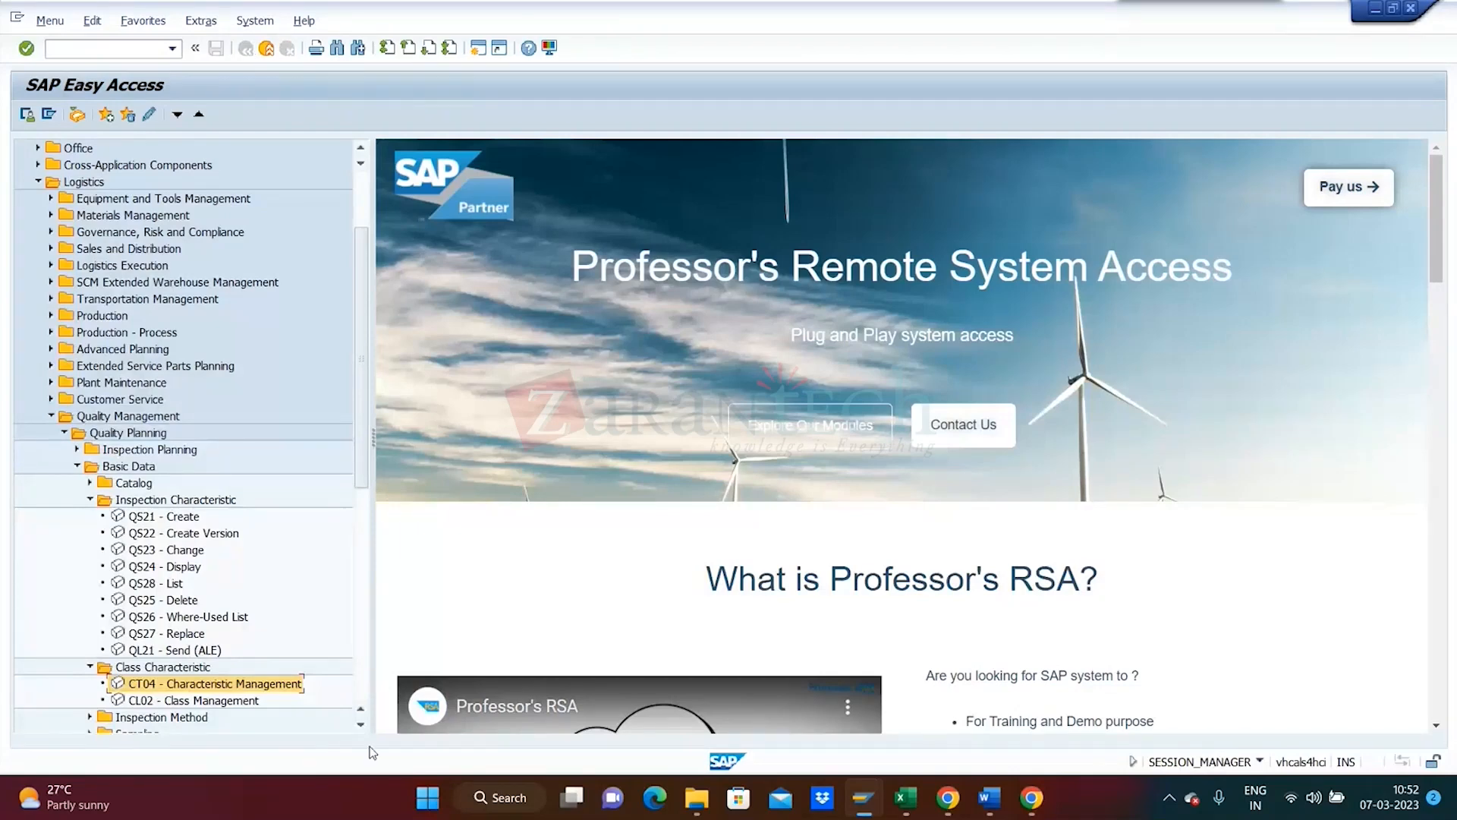
left_click(359, 726)
left_click(359, 725)
left_click(359, 726)
left_click(359, 725)
left_click(359, 725)
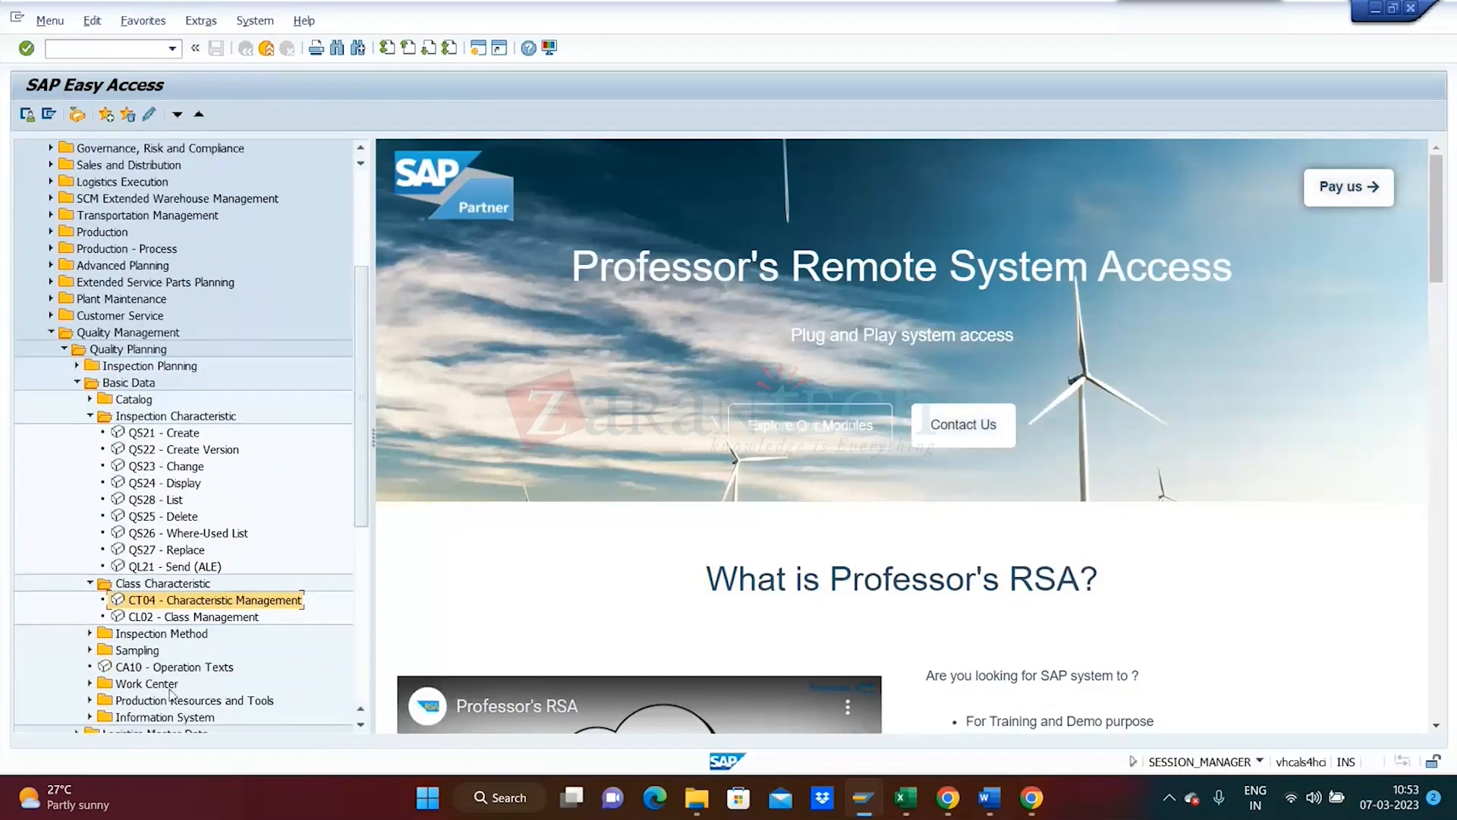
left_click(87, 650)
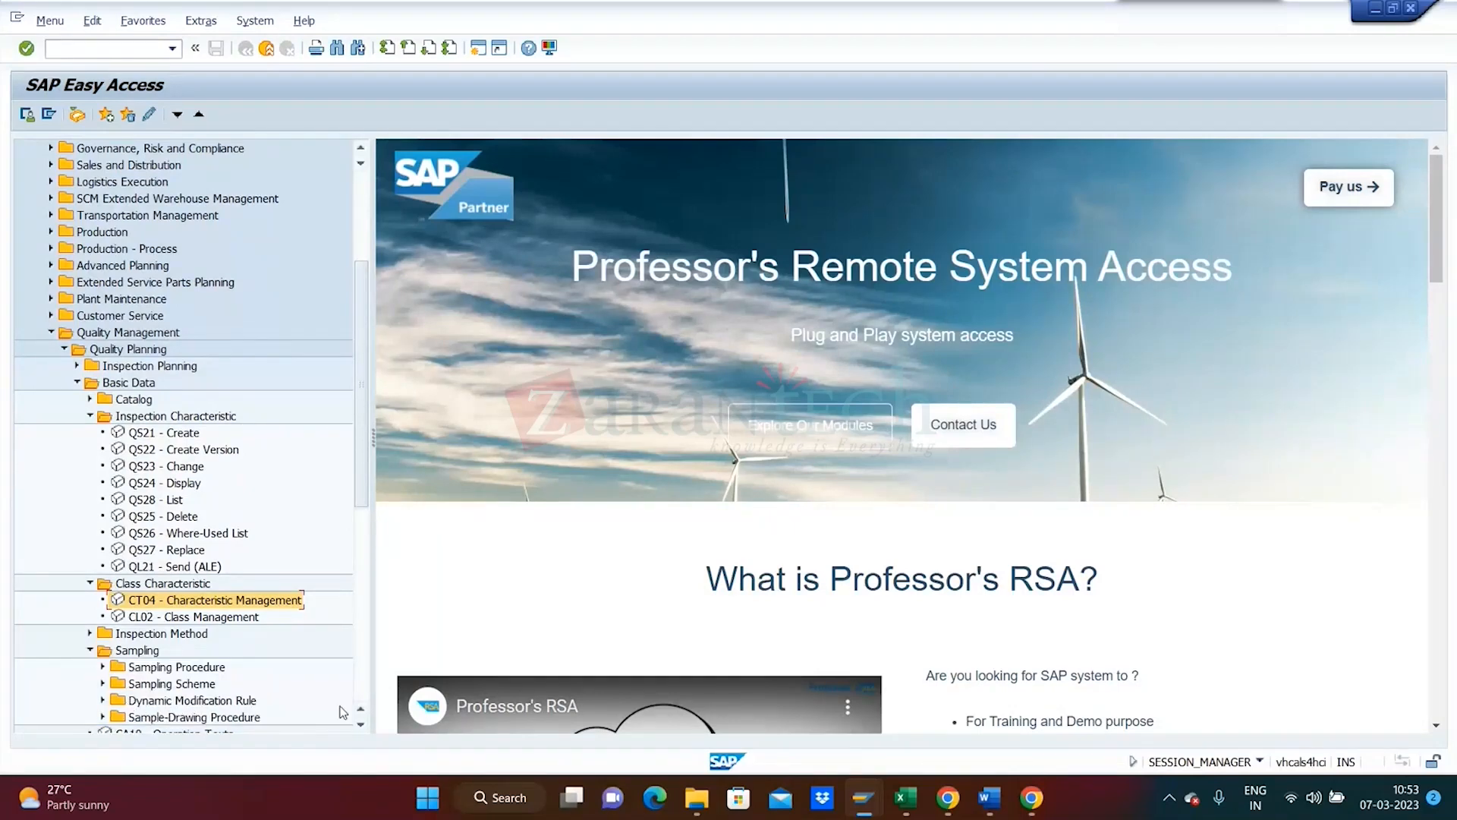
scroll(360, 725, "down", 5)
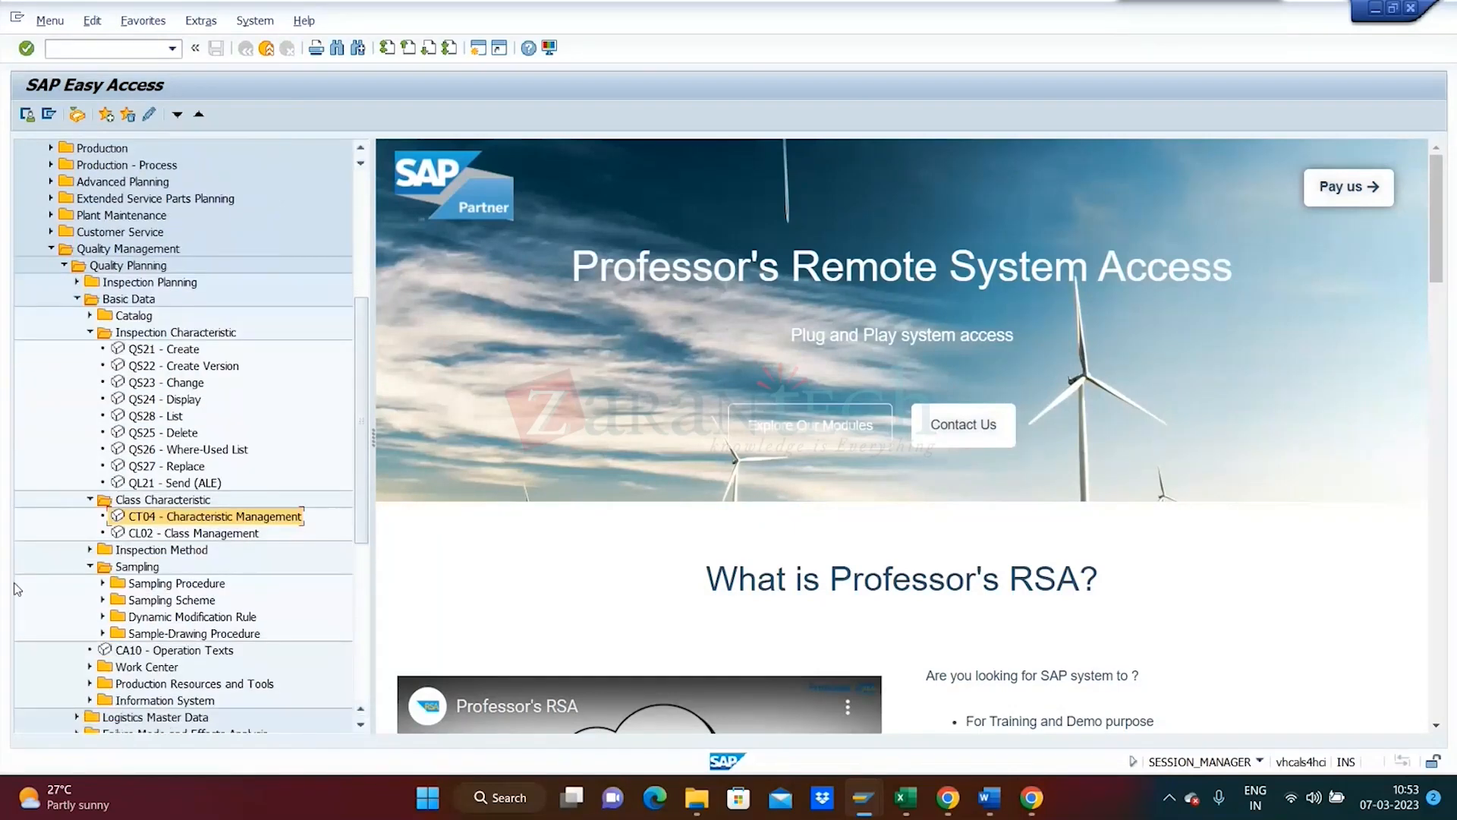
left_click(103, 633)
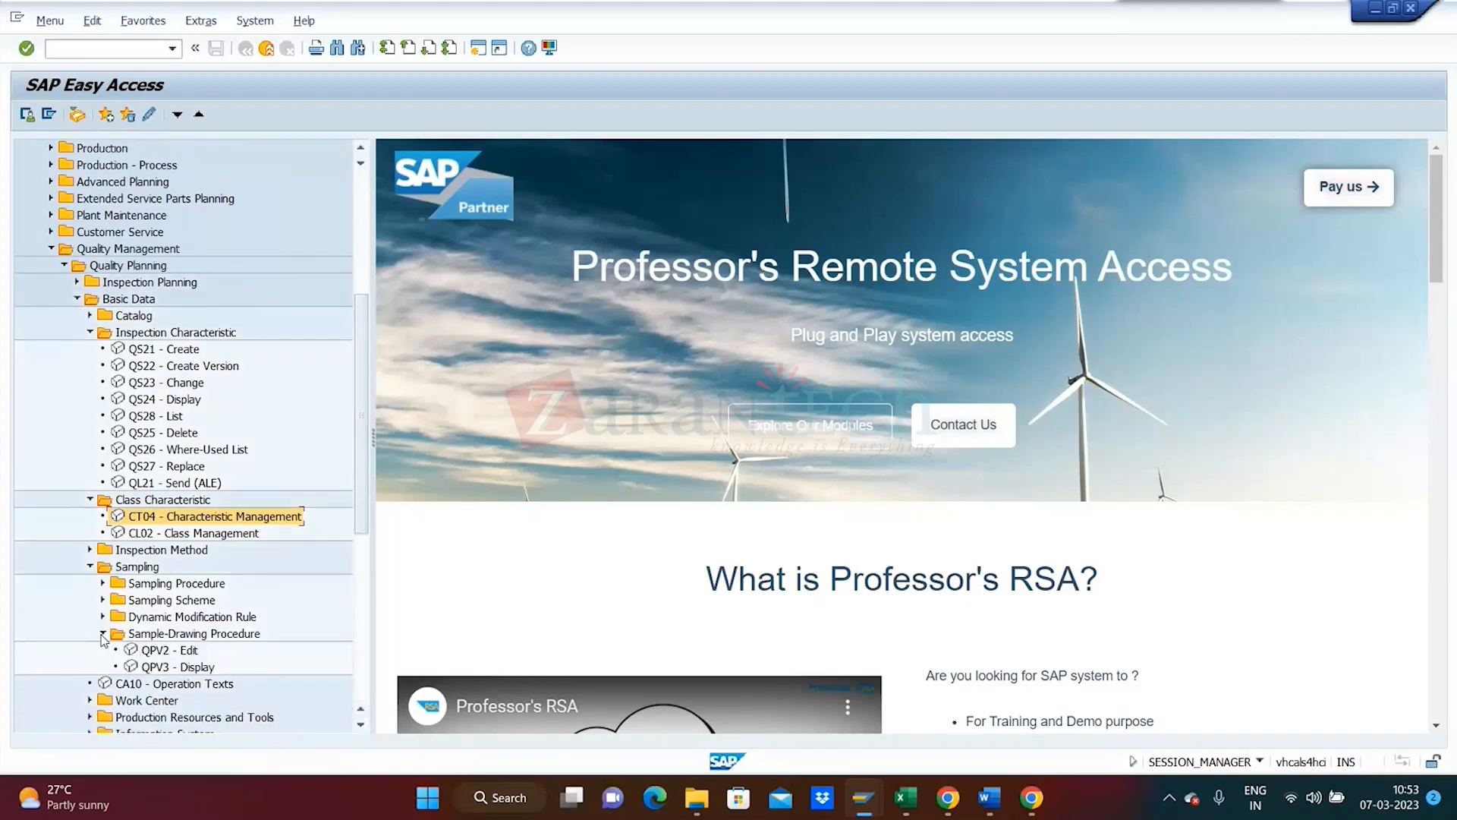
double_click(174, 653)
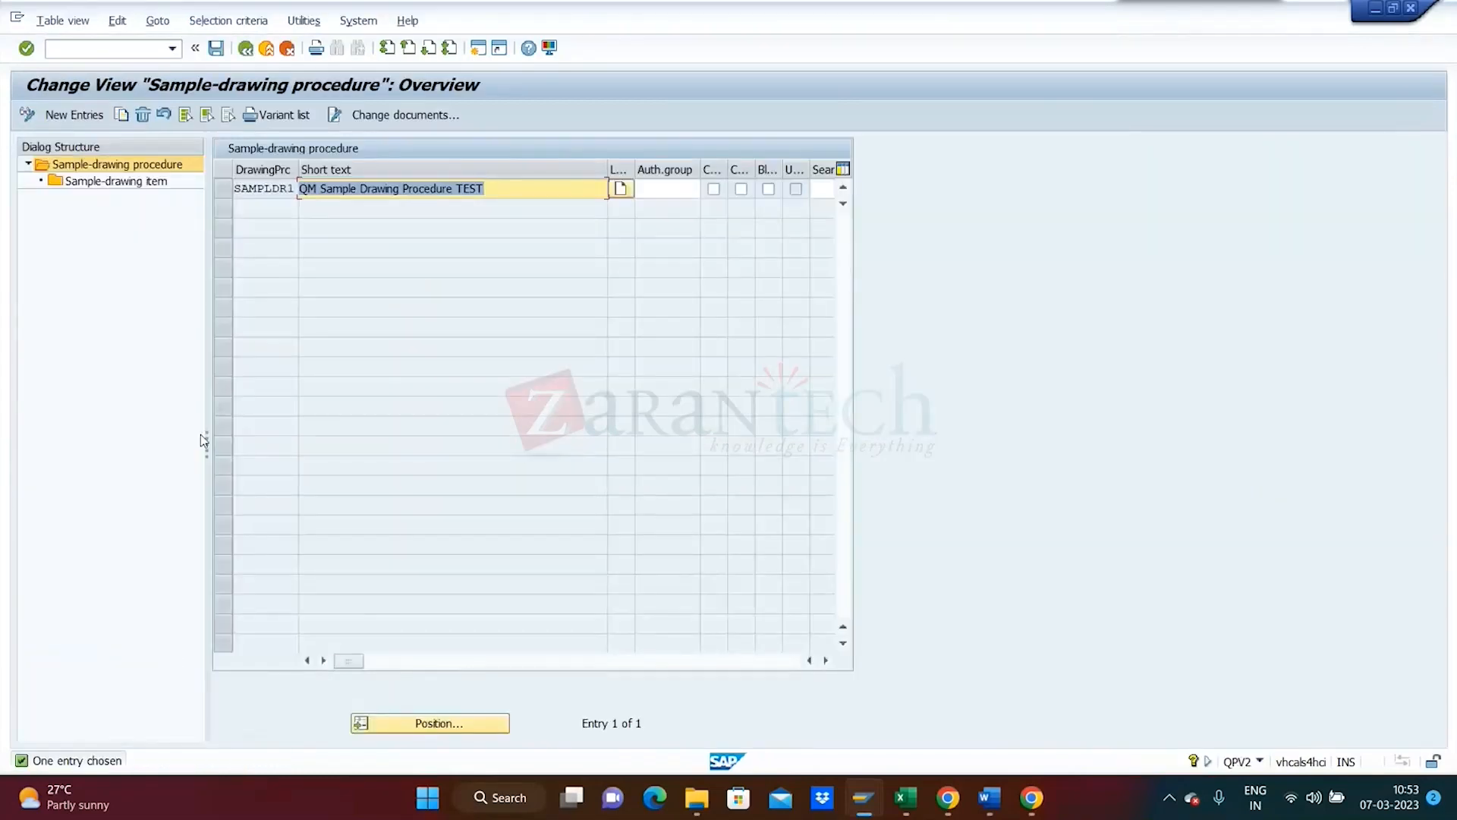
left_click(75, 114)
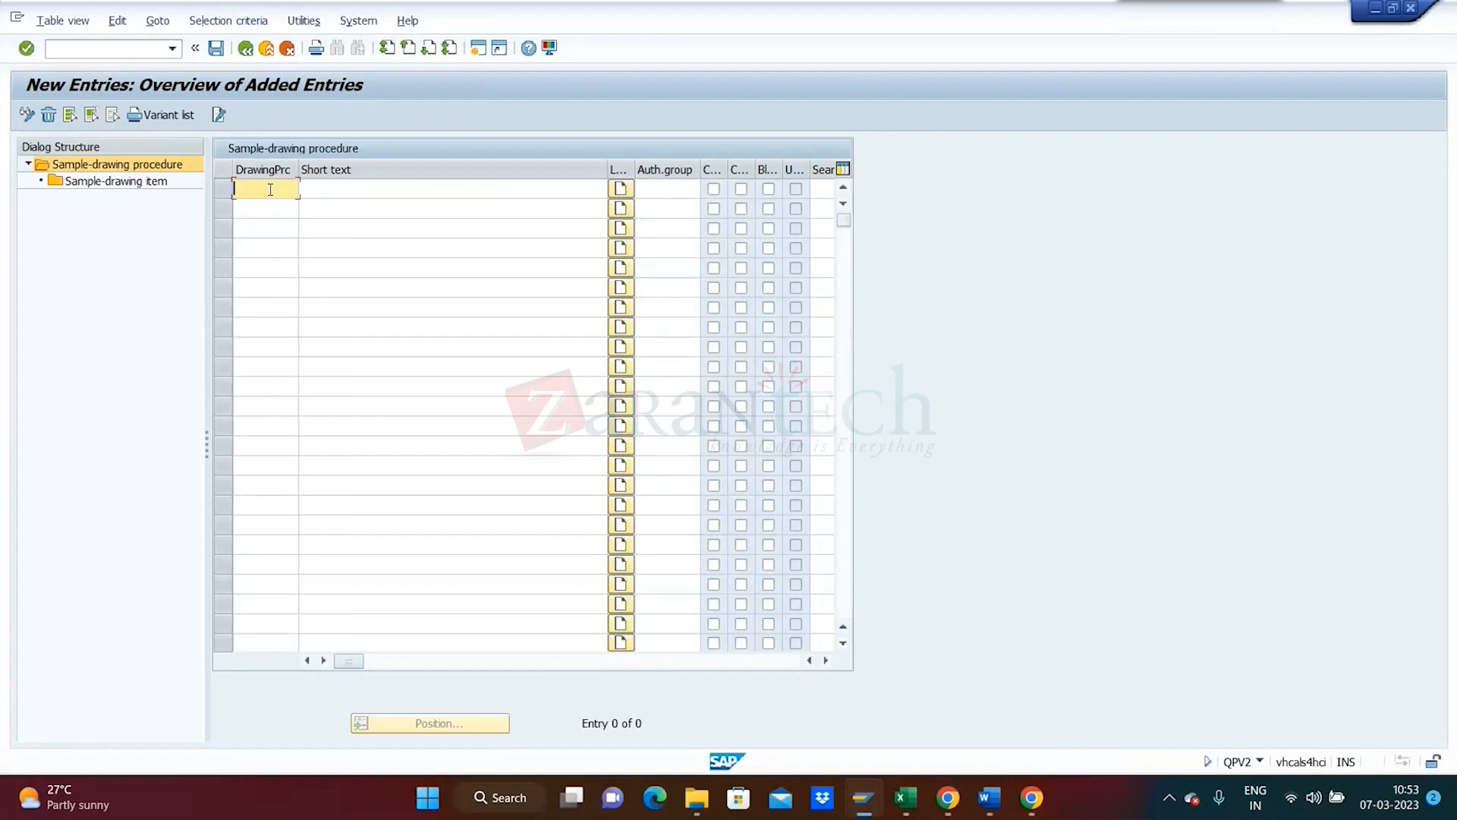
- Enter procedure code SAMPLDR2 with short text 'Procedure for SAMPLE drawing Na' and confirm it
type("SAM")
left_click(274, 208)
key("BackSpace")
type("2")
left_click(354, 190)
type("Sam")
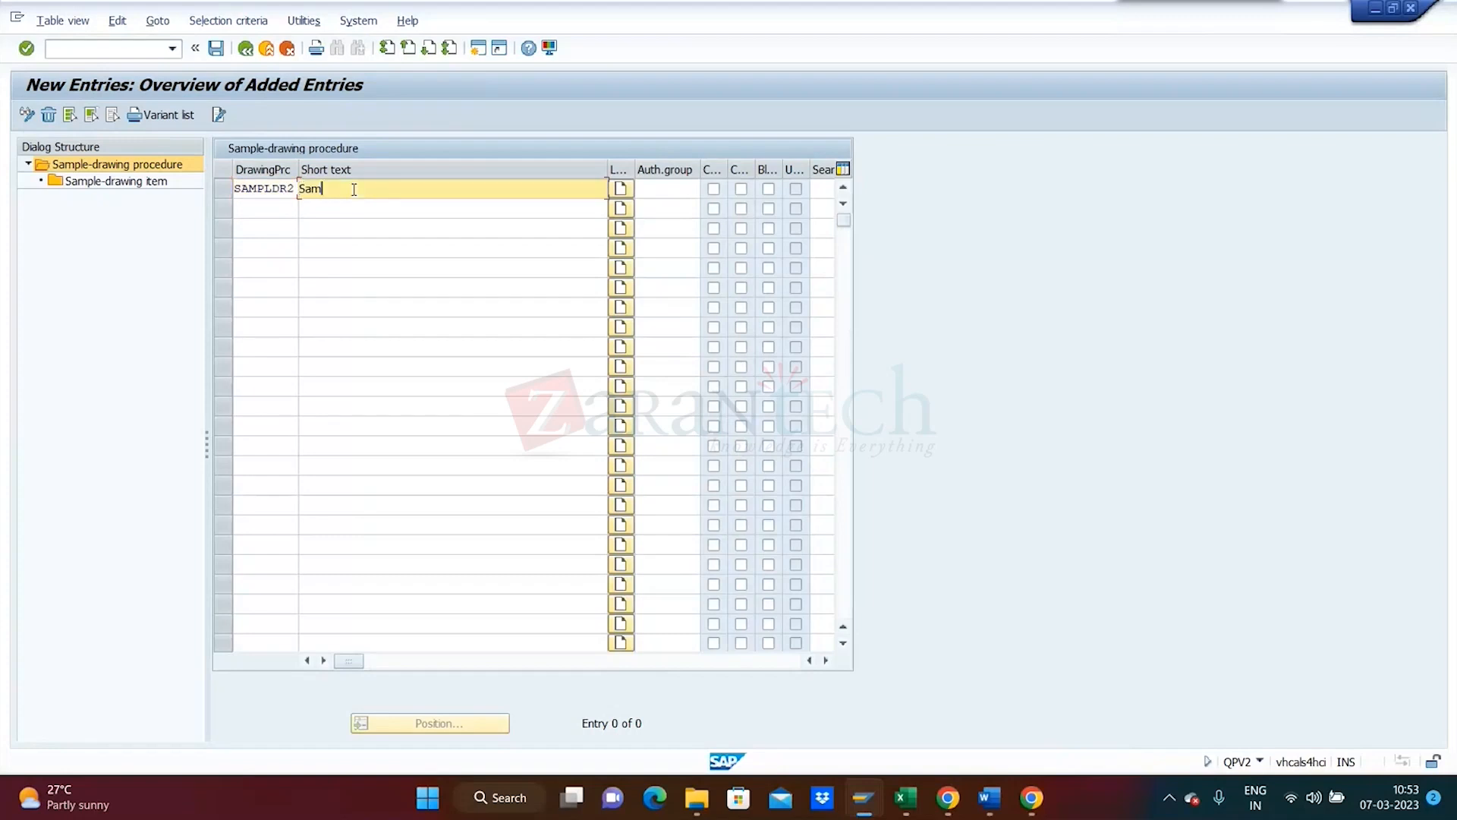
type("pling Procedure")
key("BackSpace")
key("BackSpace")
key("BackSpace")
key("BackSpace")
key("BackSpace")
key("BackSpace")
key("BackSpace")
key("BackSpace")
key("BackSpace")
key("BackSpace")
key("BackSpace")
key("BackSpace")
key("BackSpace")
key("BackSpace")
key("BackSpace")
key("BackSpace")
key("BackSpace")
key("BackSpace")
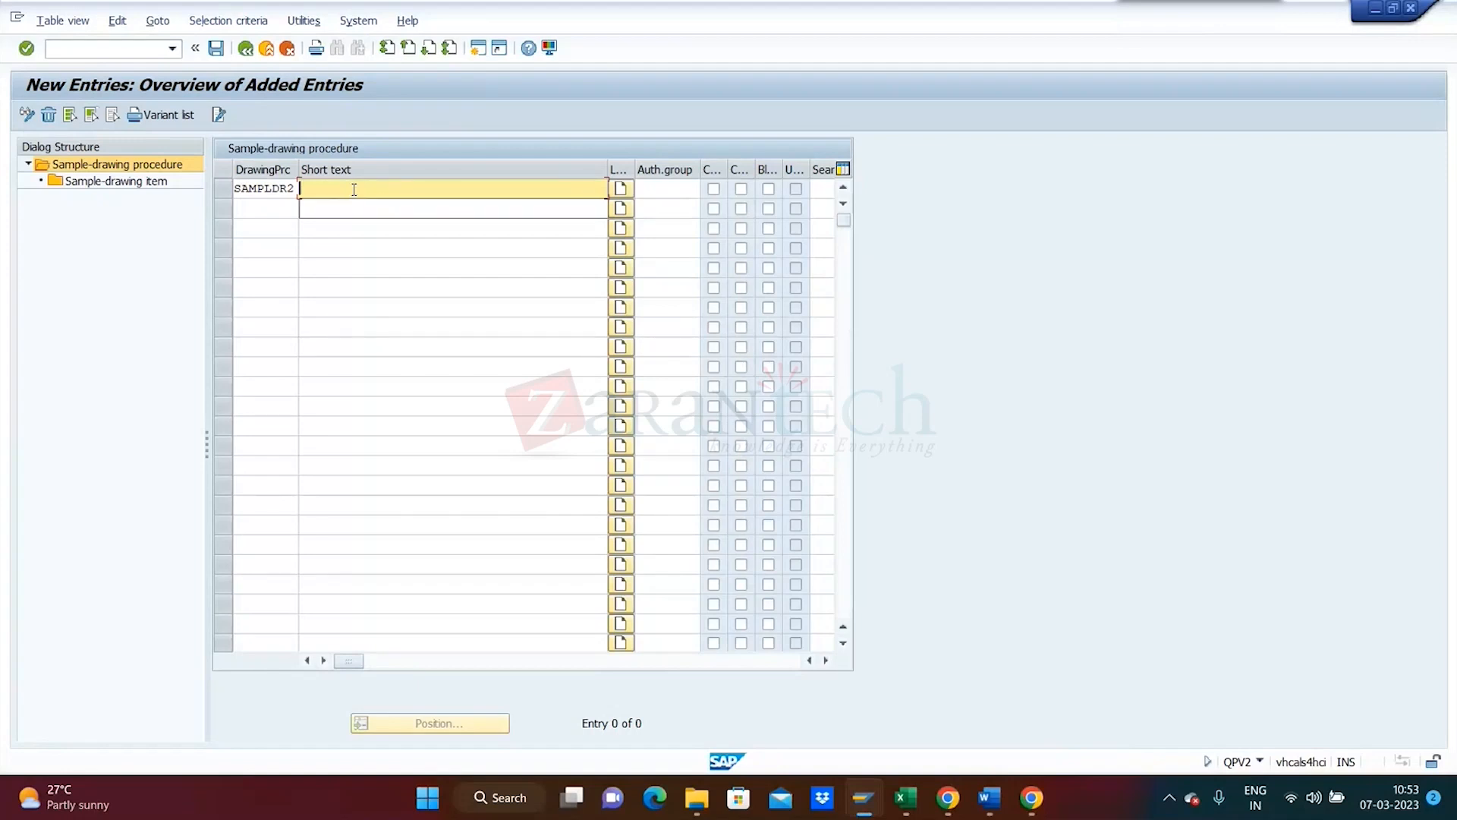
type("Proce")
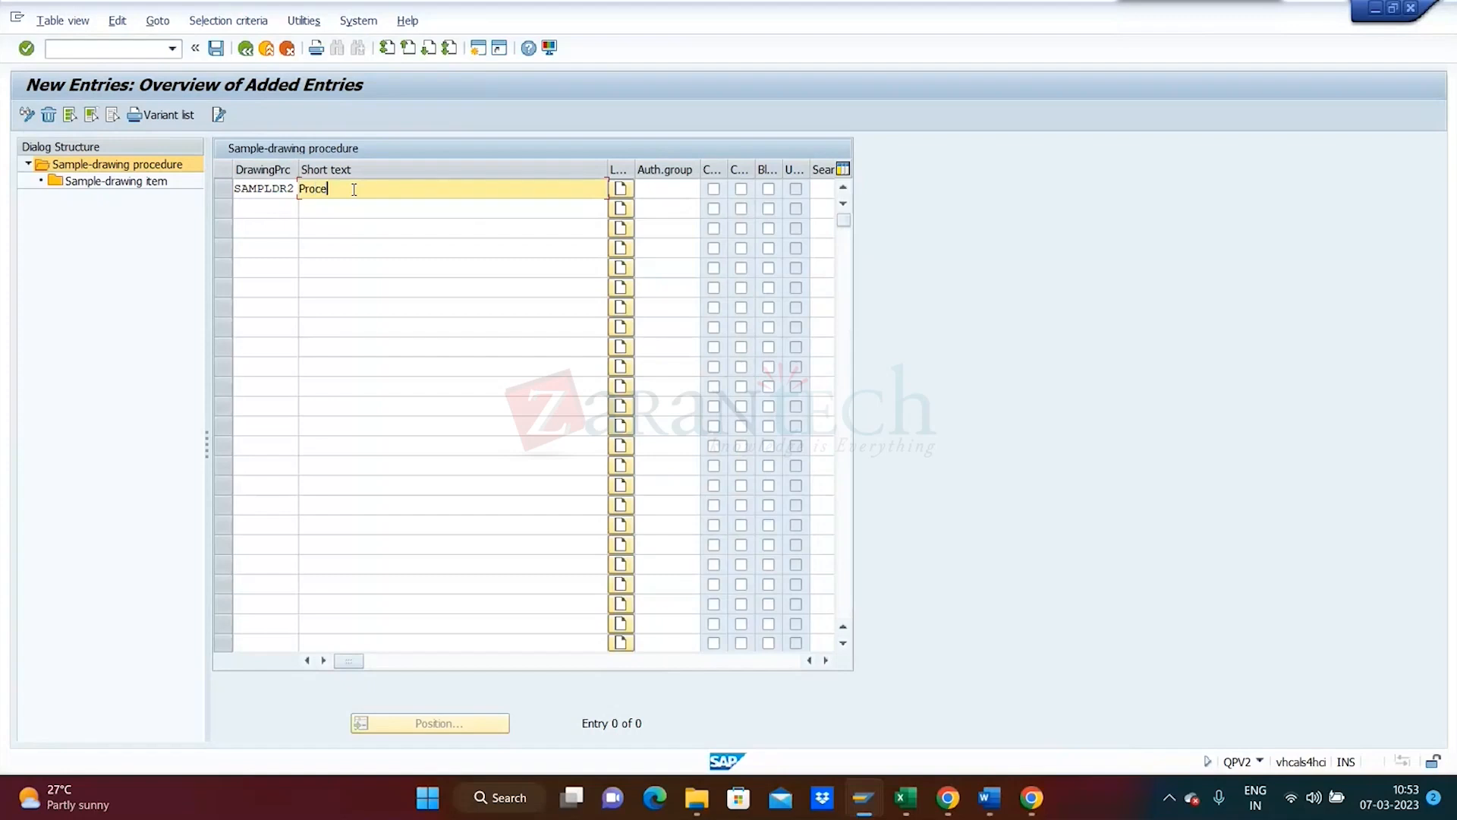
type("dure for SAMPLE drawing Na")
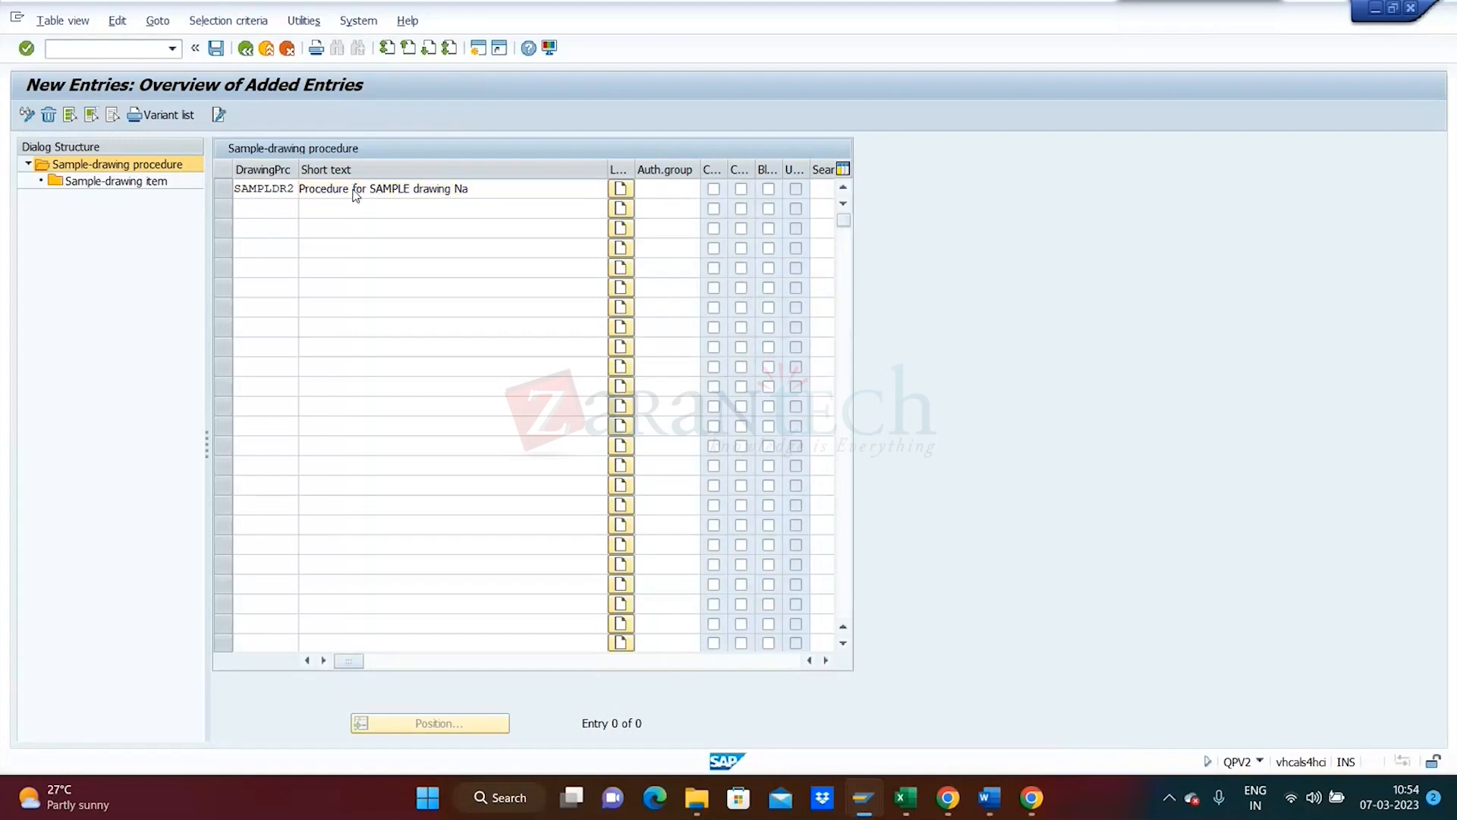
key("Return")
- Select the SAMPLDR2 row and go to its Sample-drawing item level
left_click(221, 188)
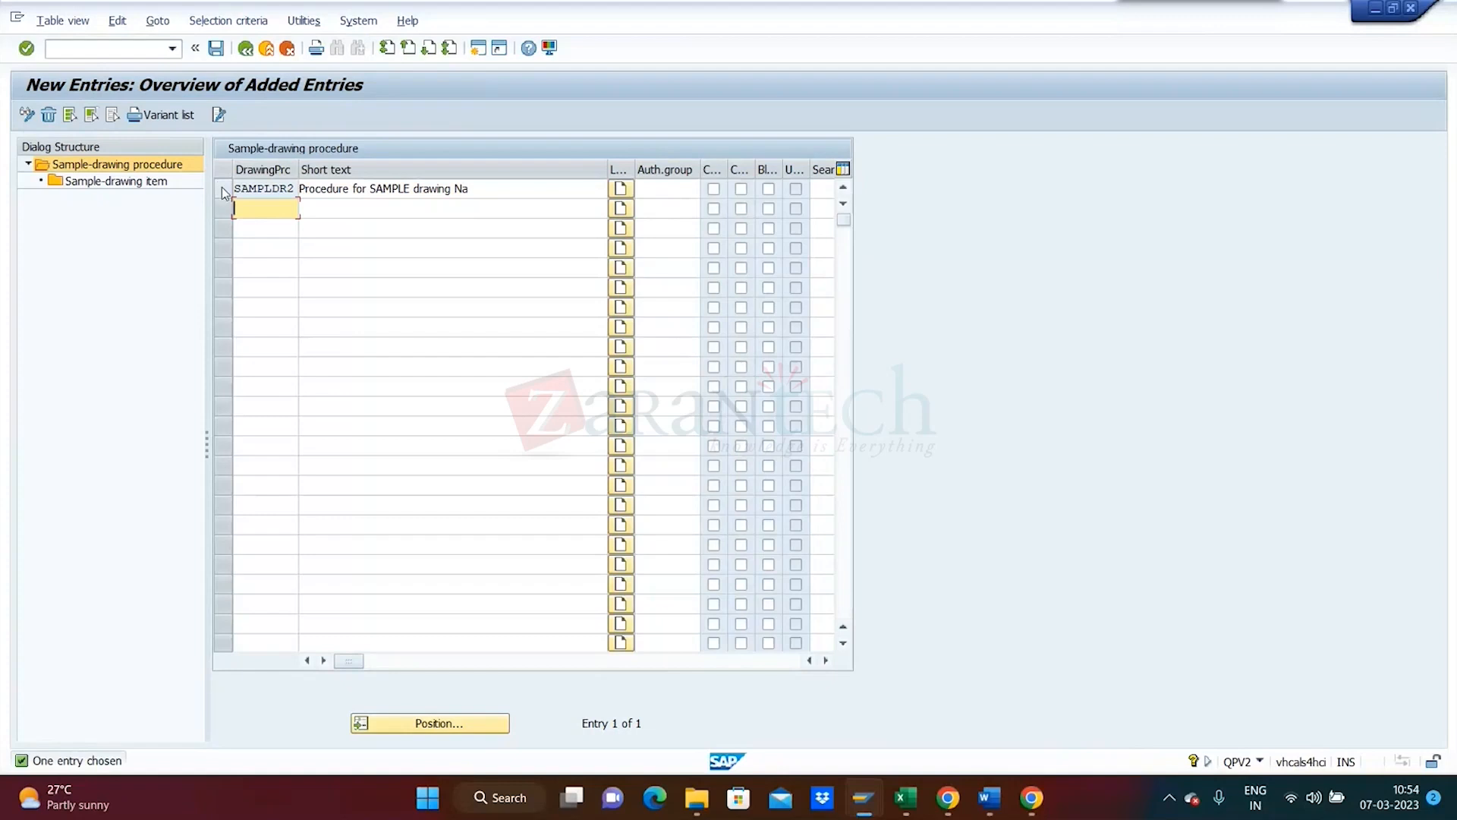
left_click(222, 188)
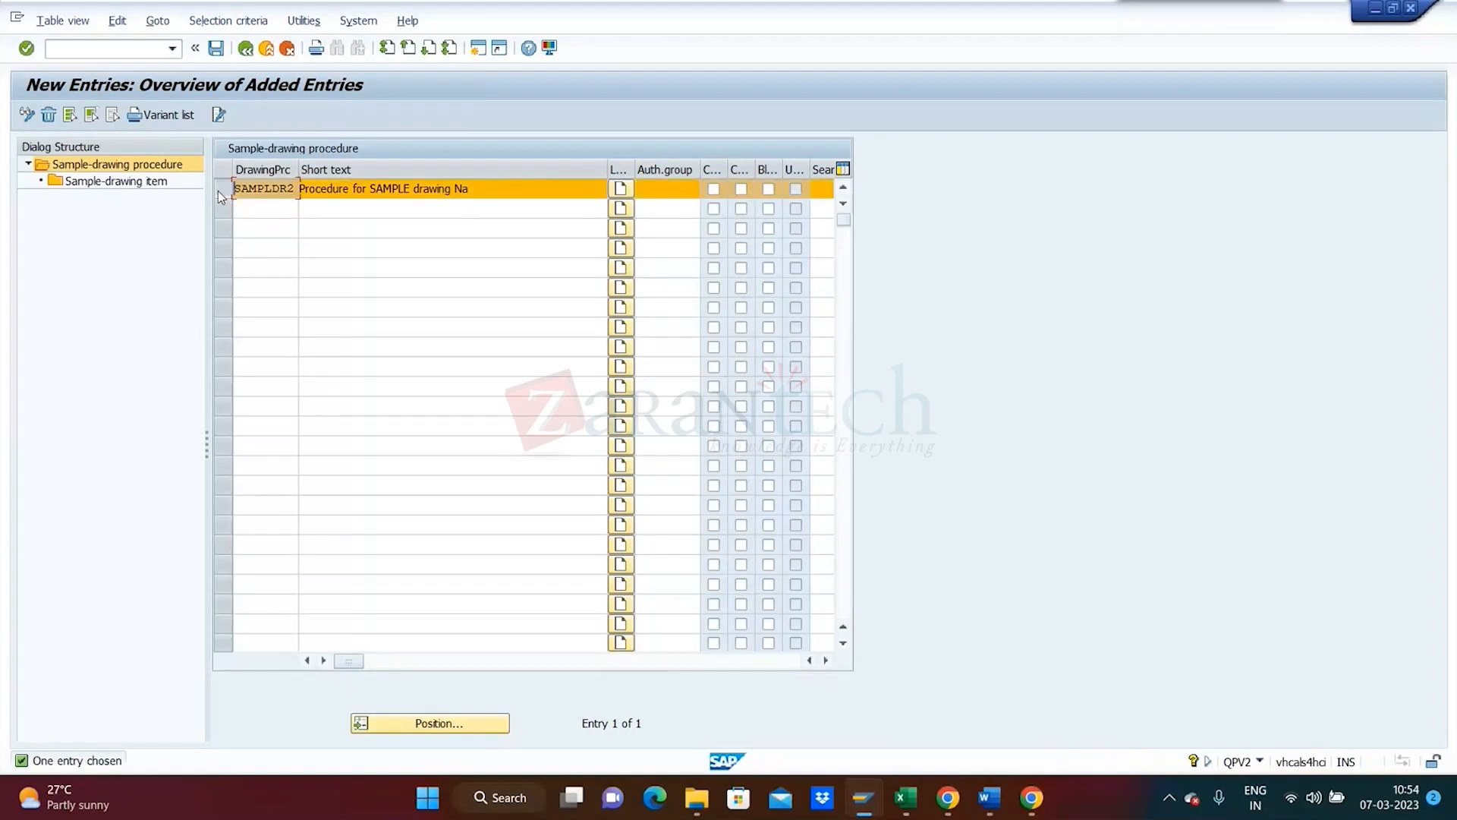
left_click(133, 183)
- Open SAMPLDR2's sample-drawing item list and create a new item entry
double_click(132, 182)
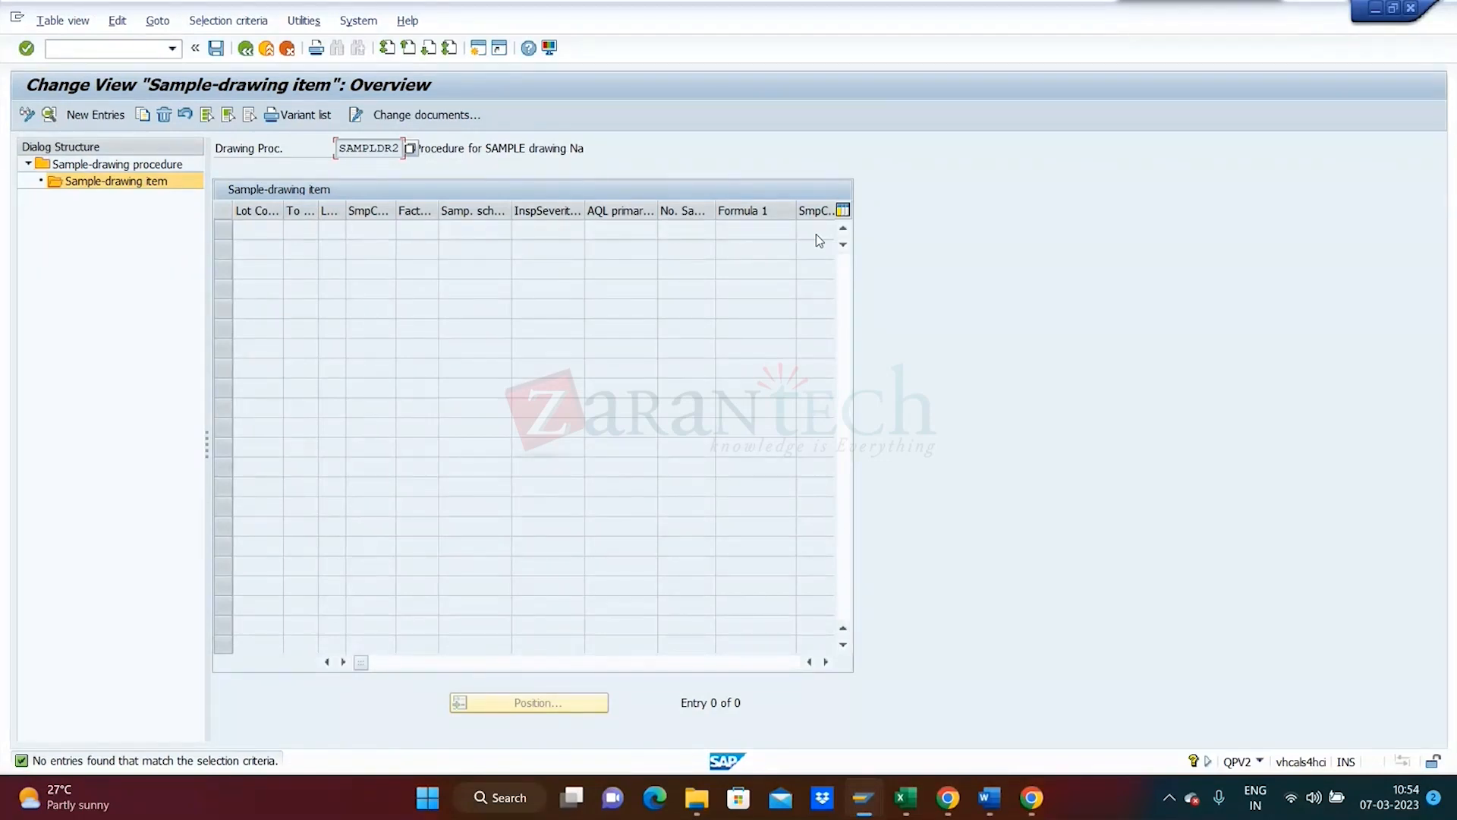
left_click(95, 114)
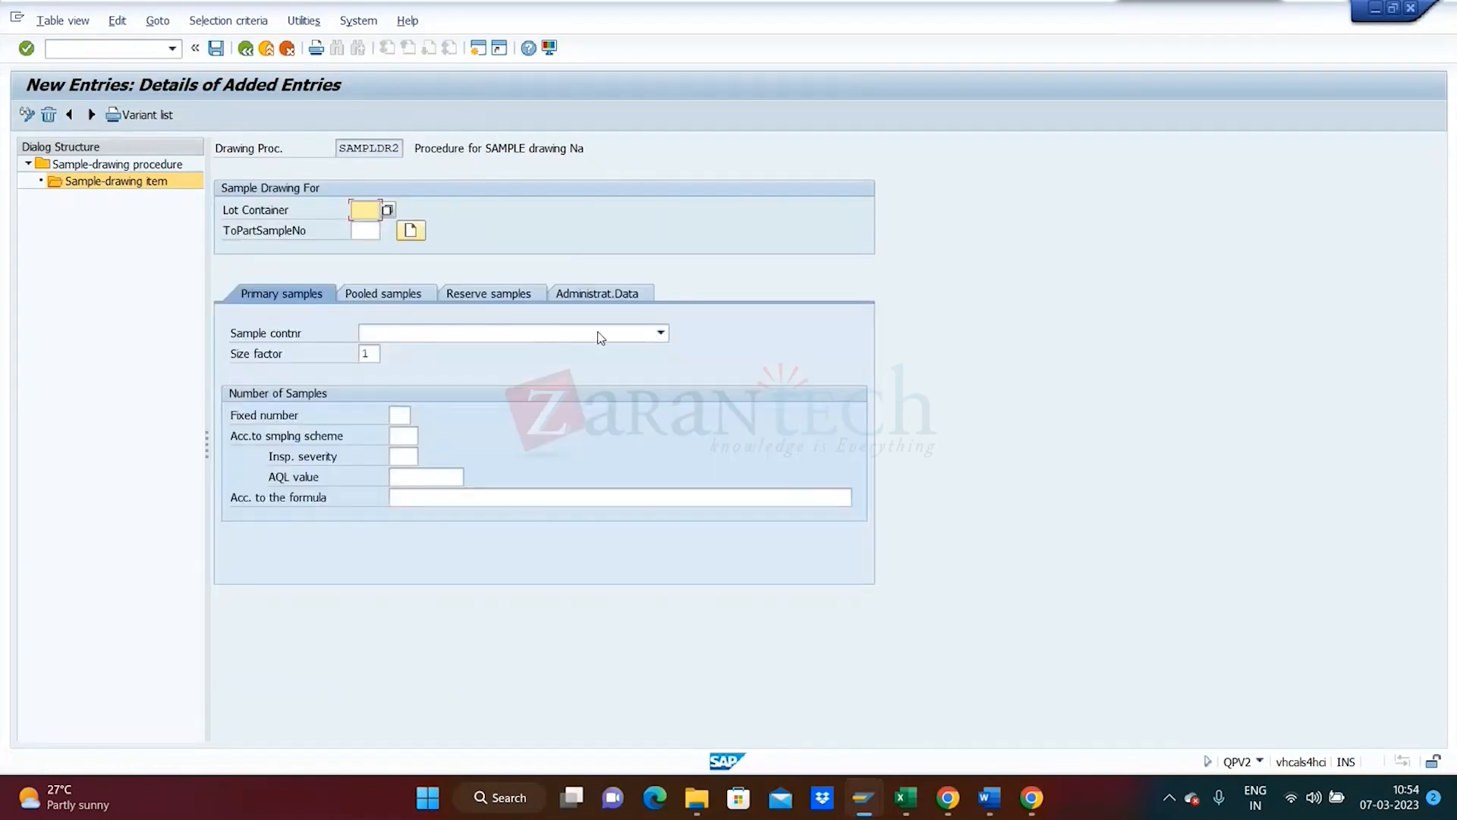
- Set sample container 030000 Conical flask with fixed number 1, then save the item
left_click(661, 334)
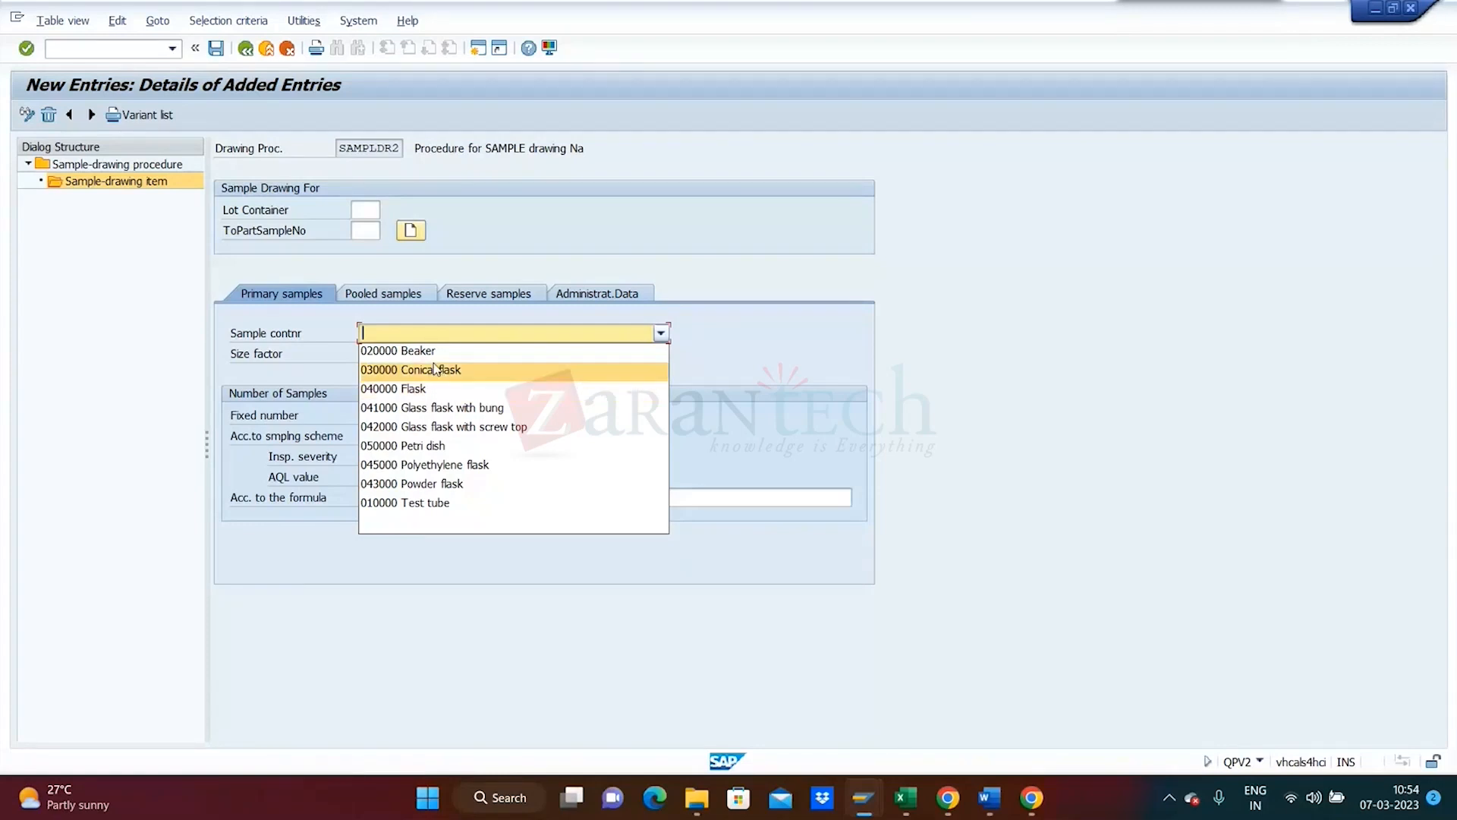
left_click(437, 370)
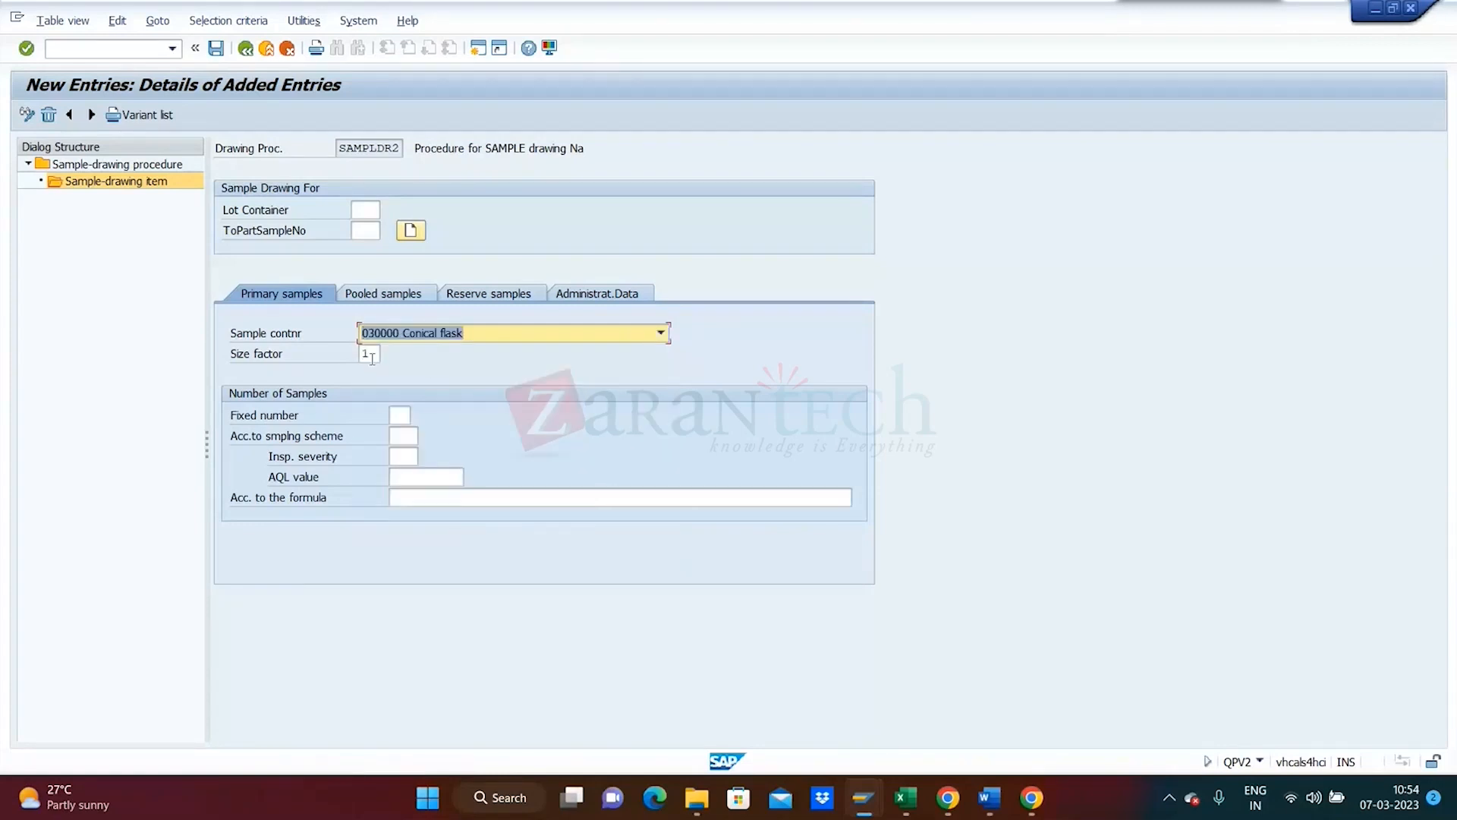
left_click(400, 413)
type("1")
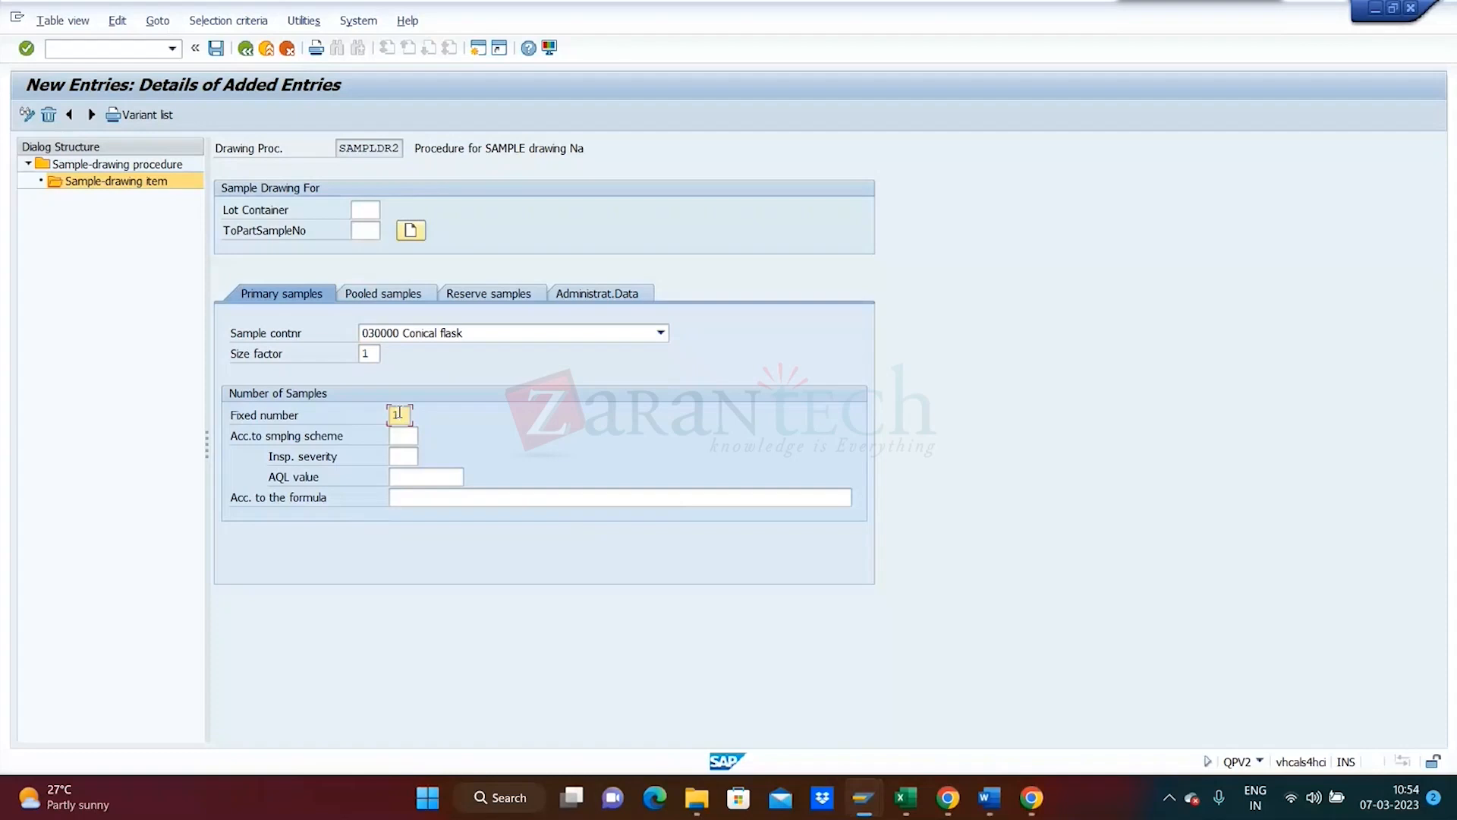
key("Return")
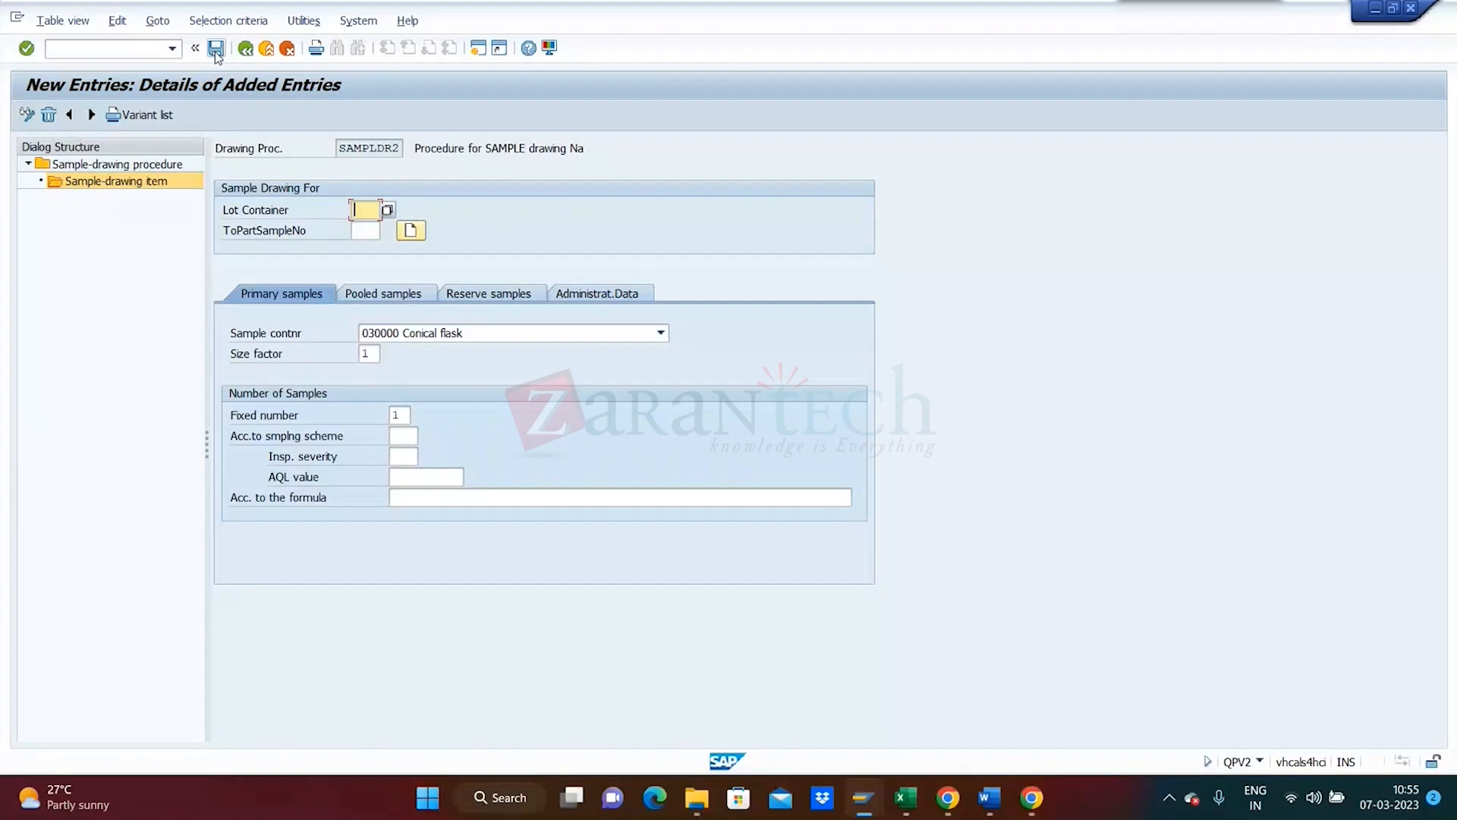
left_click(215, 50)
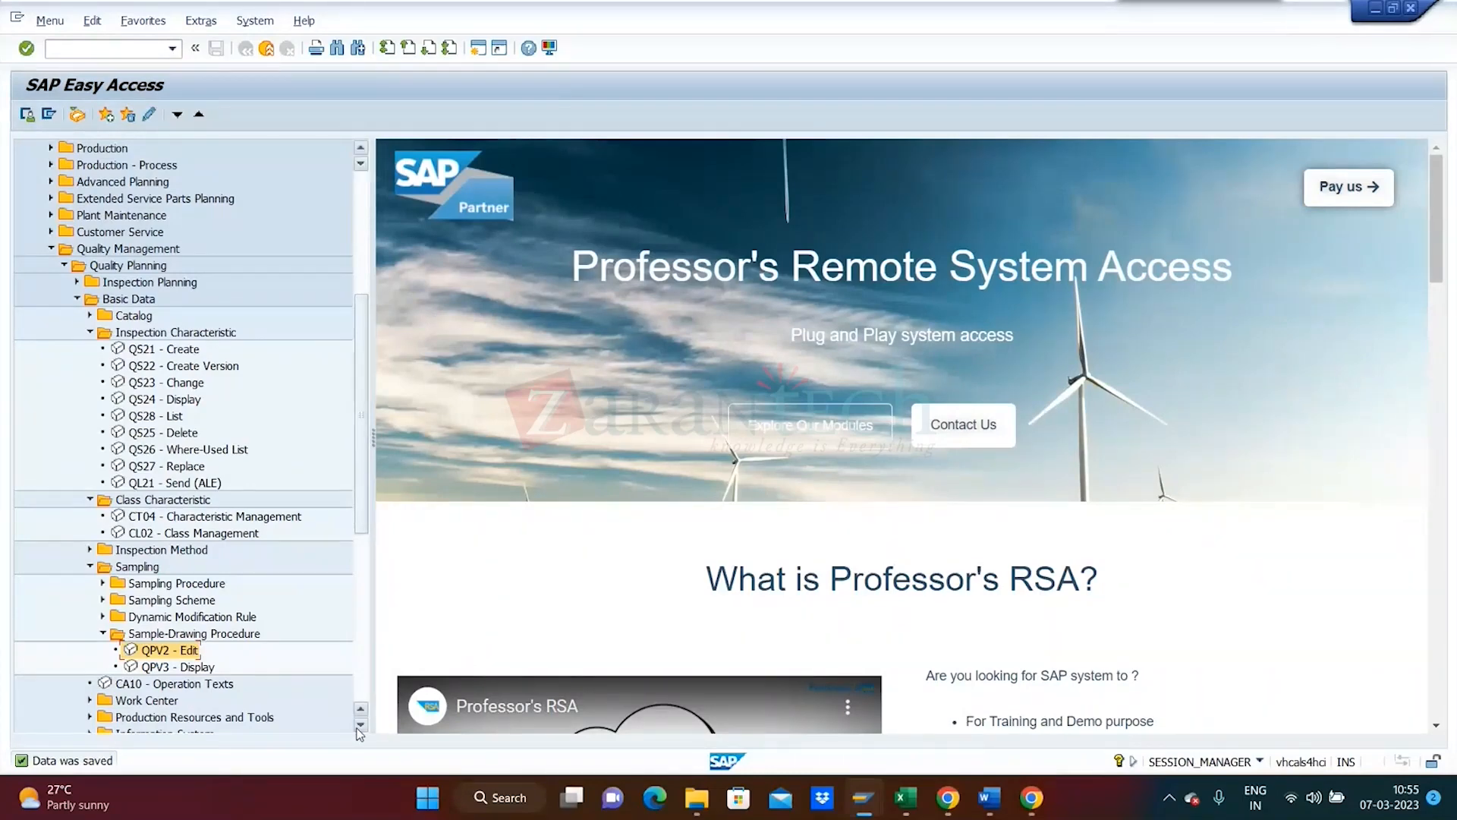
- Scroll the Easy Access tree and expand the Sampling Procedure folder under Sampling
scroll(360, 731, "down", 2)
scroll(360, 731, "down", 2)
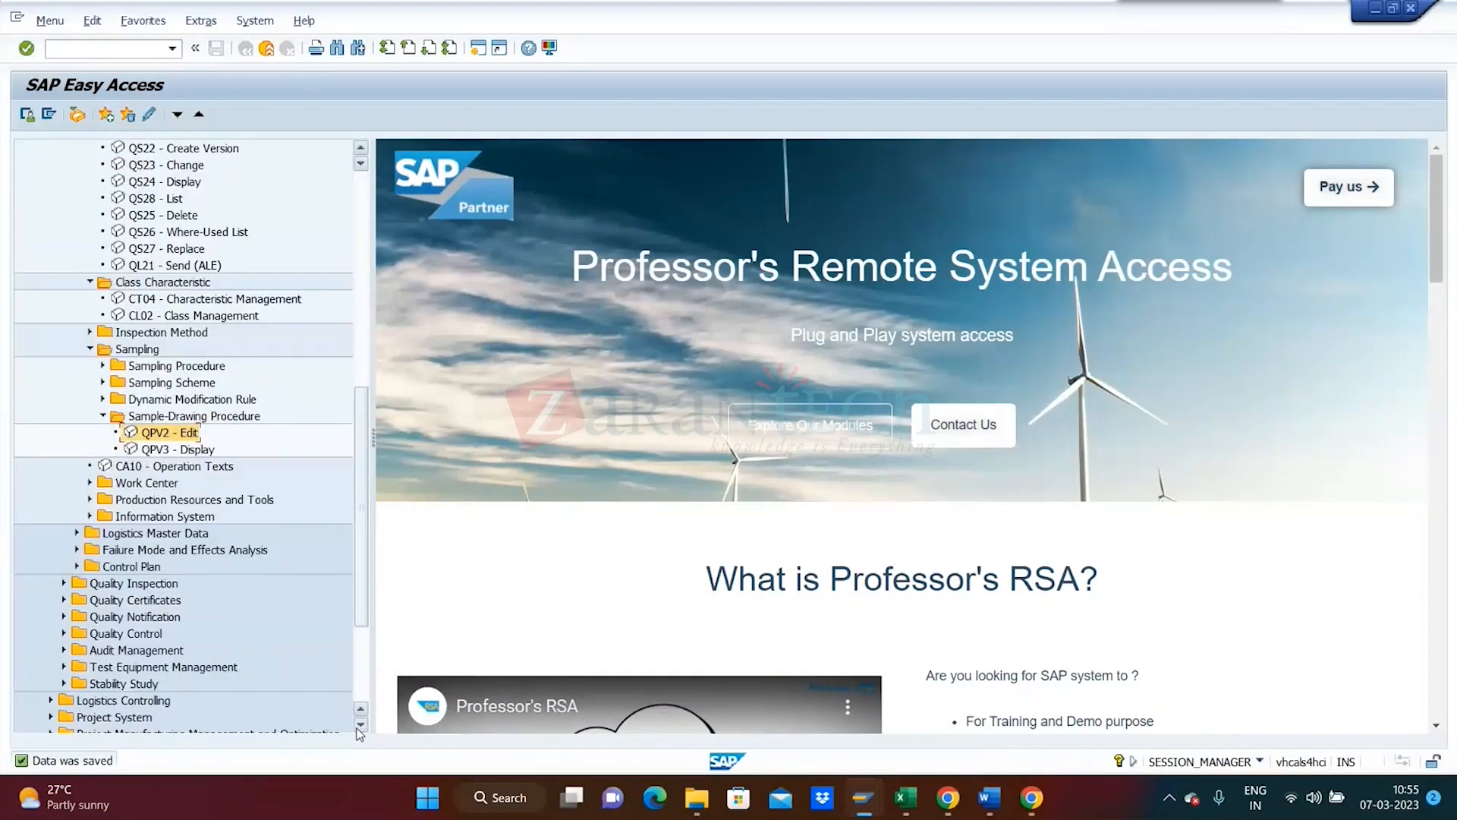
scroll(360, 731, "down", 1)
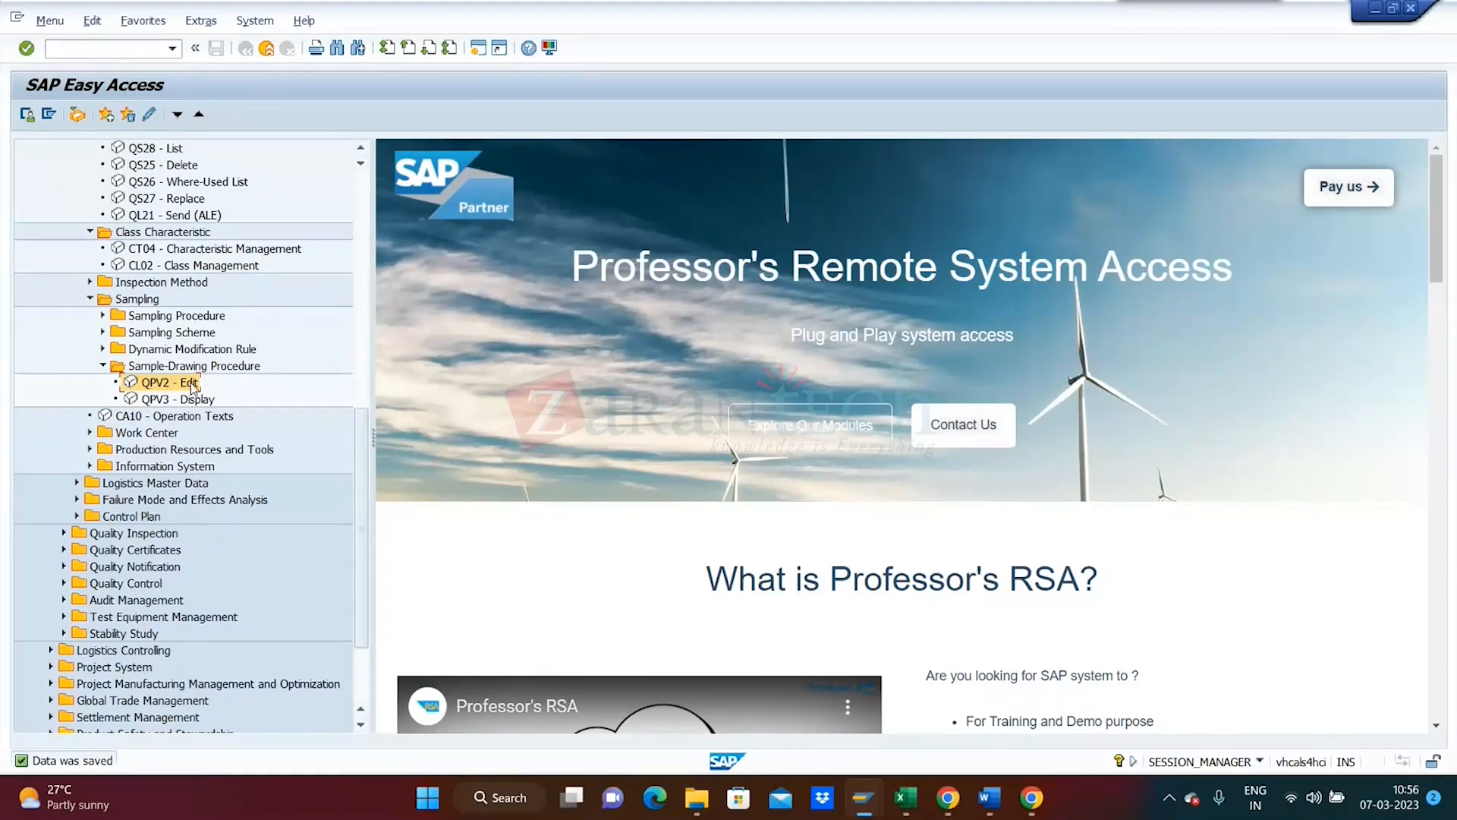
left_click(99, 316)
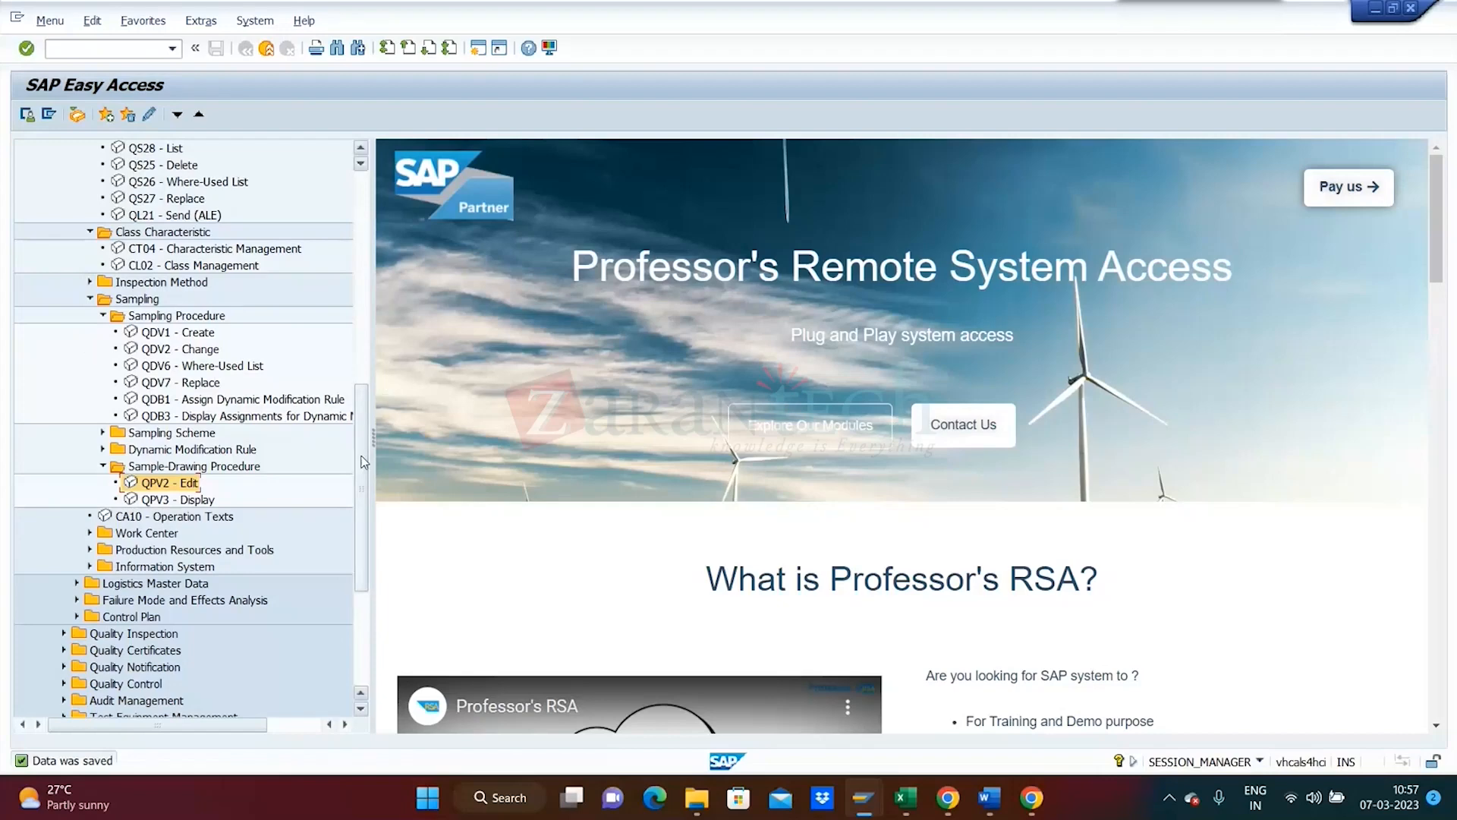
- Launch QDV1 - Create from the Sampling Procedure folder
left_click_drag(364, 464, 362, 431)
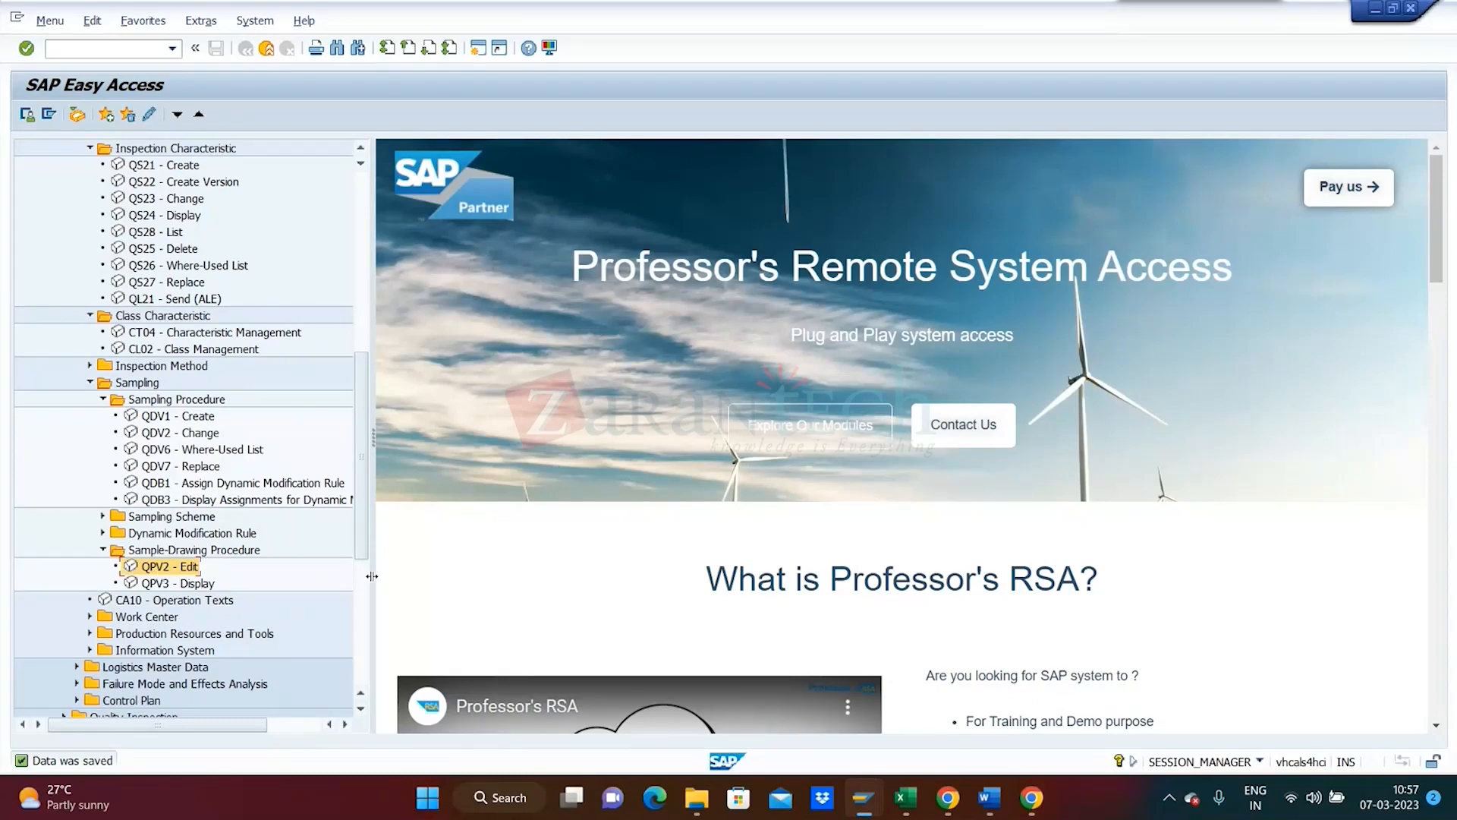
left_click(177, 419)
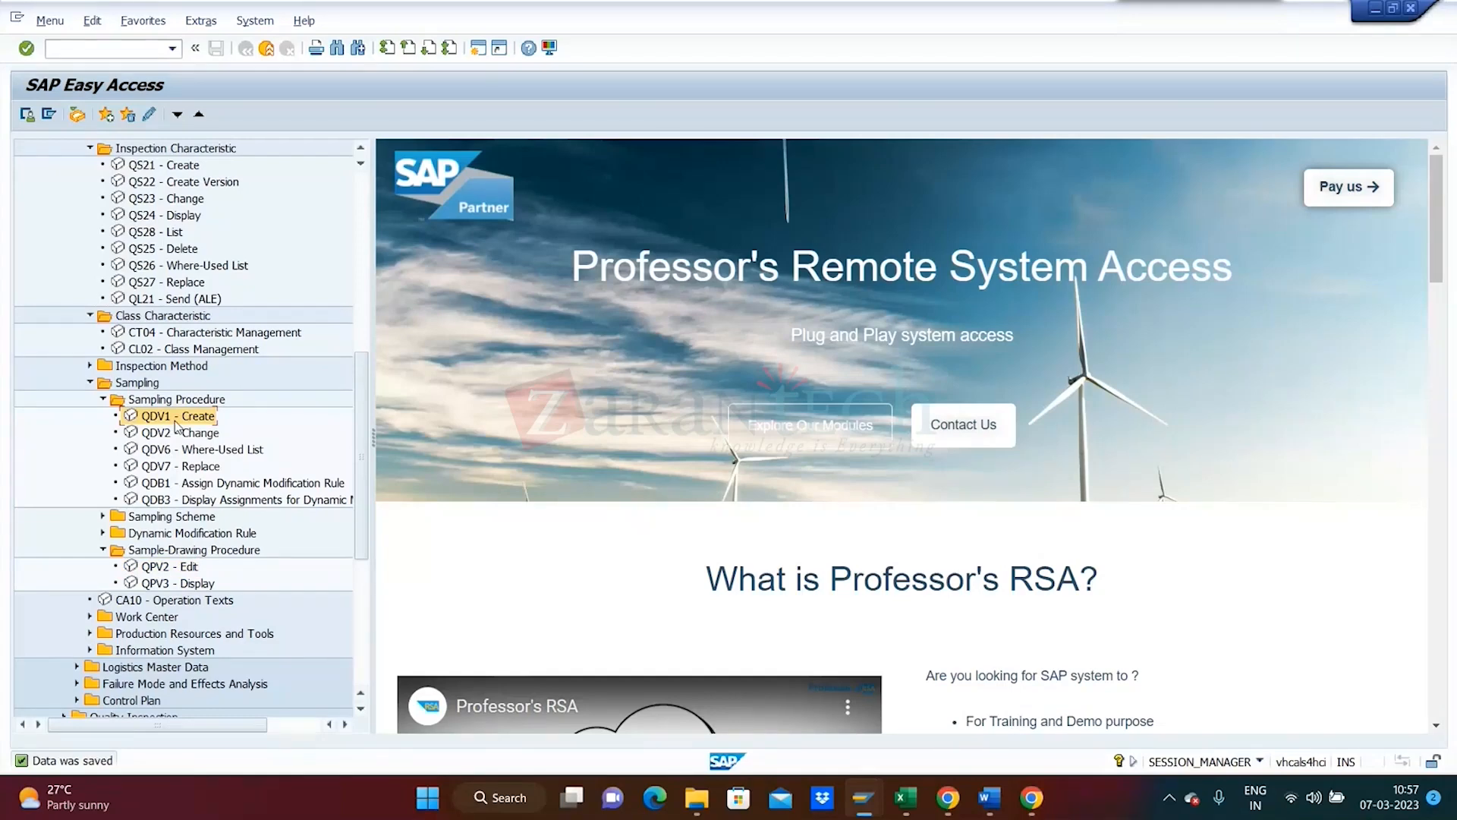
double_click(176, 419)
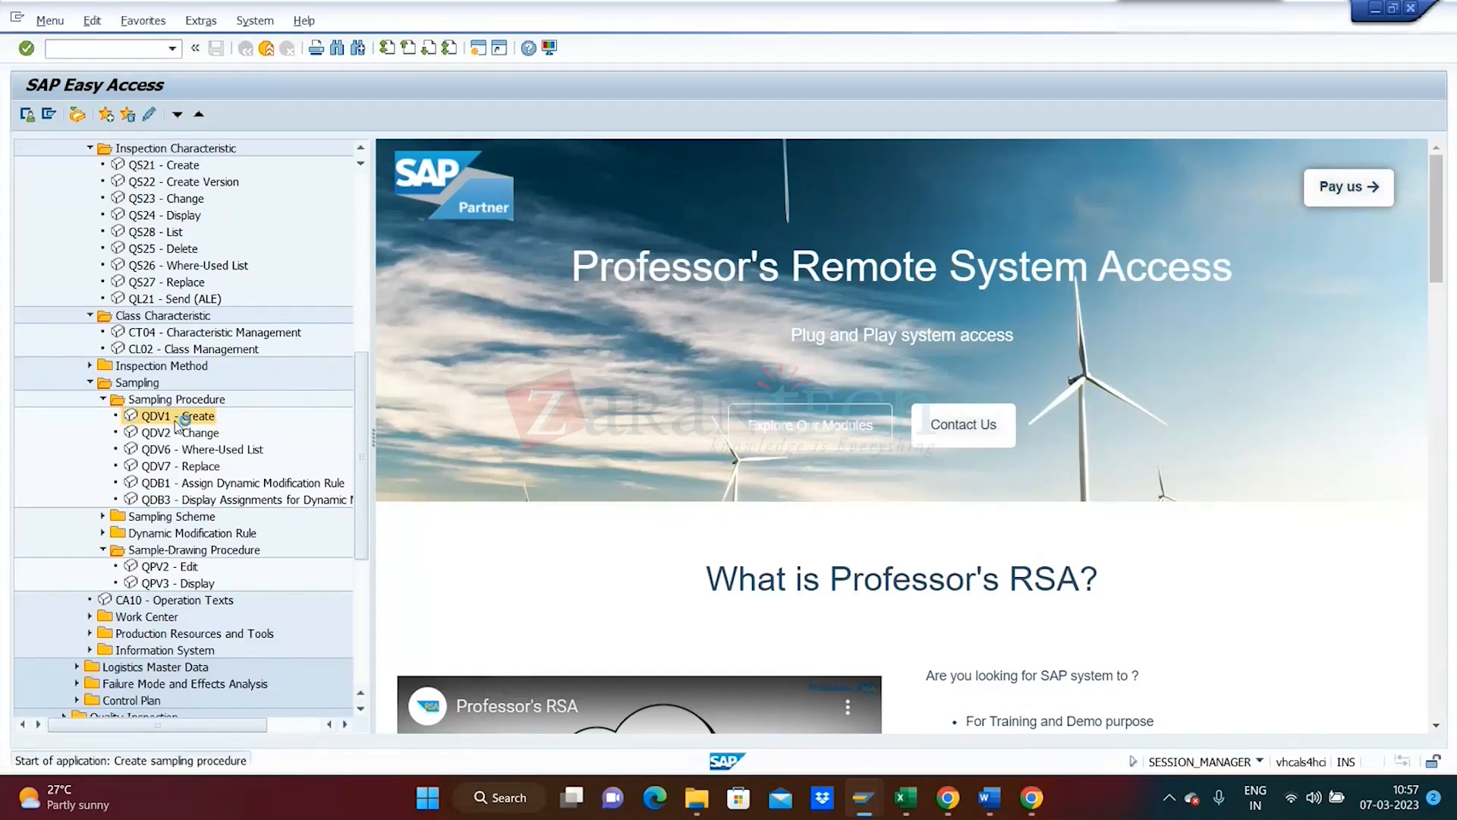
- Enter sampling procedure key SAMPLE01 with description 'Procedure for Fixed Sample'
type("SAMP")
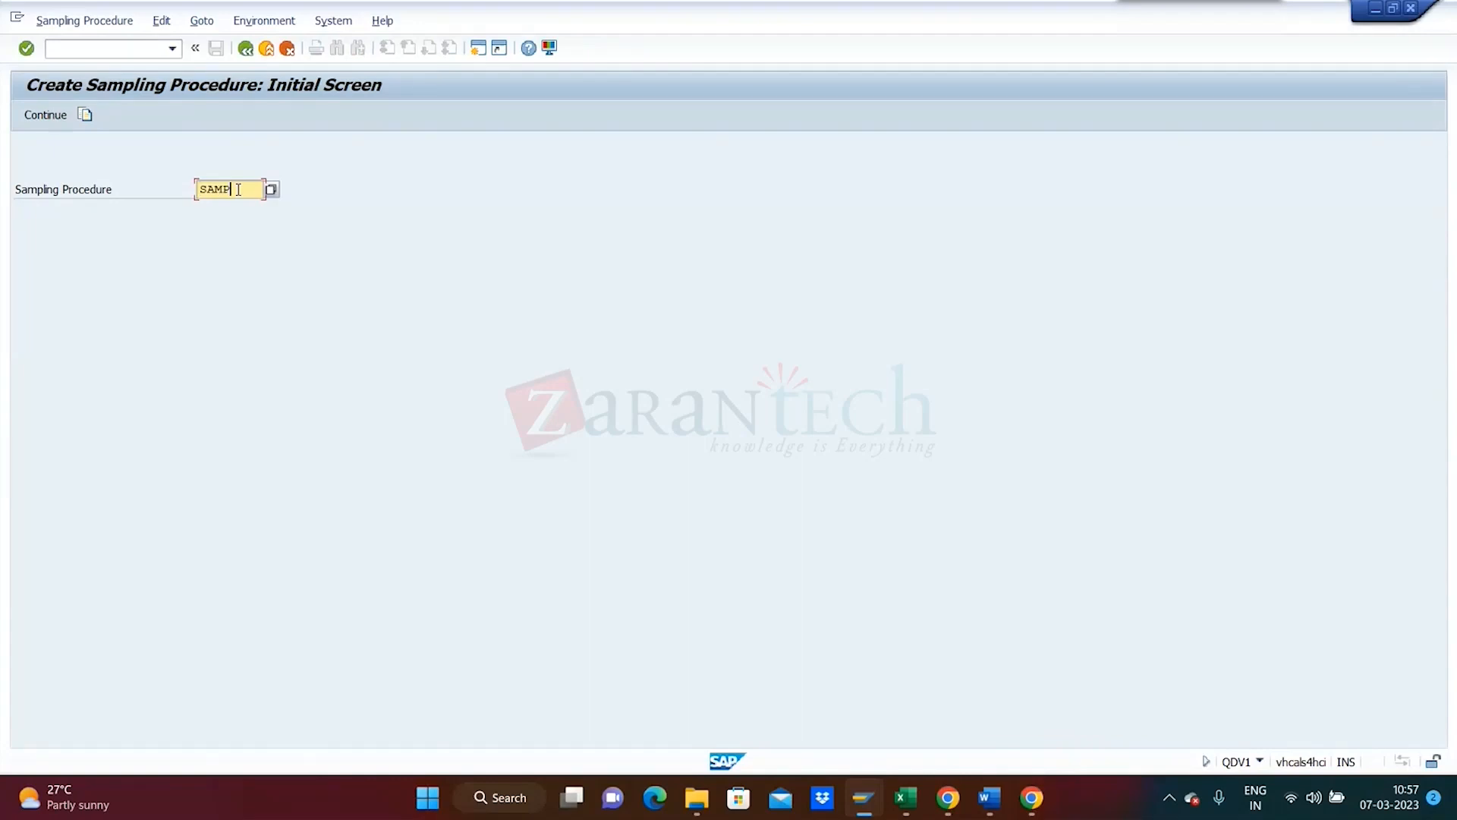
type("LE01")
key("Return")
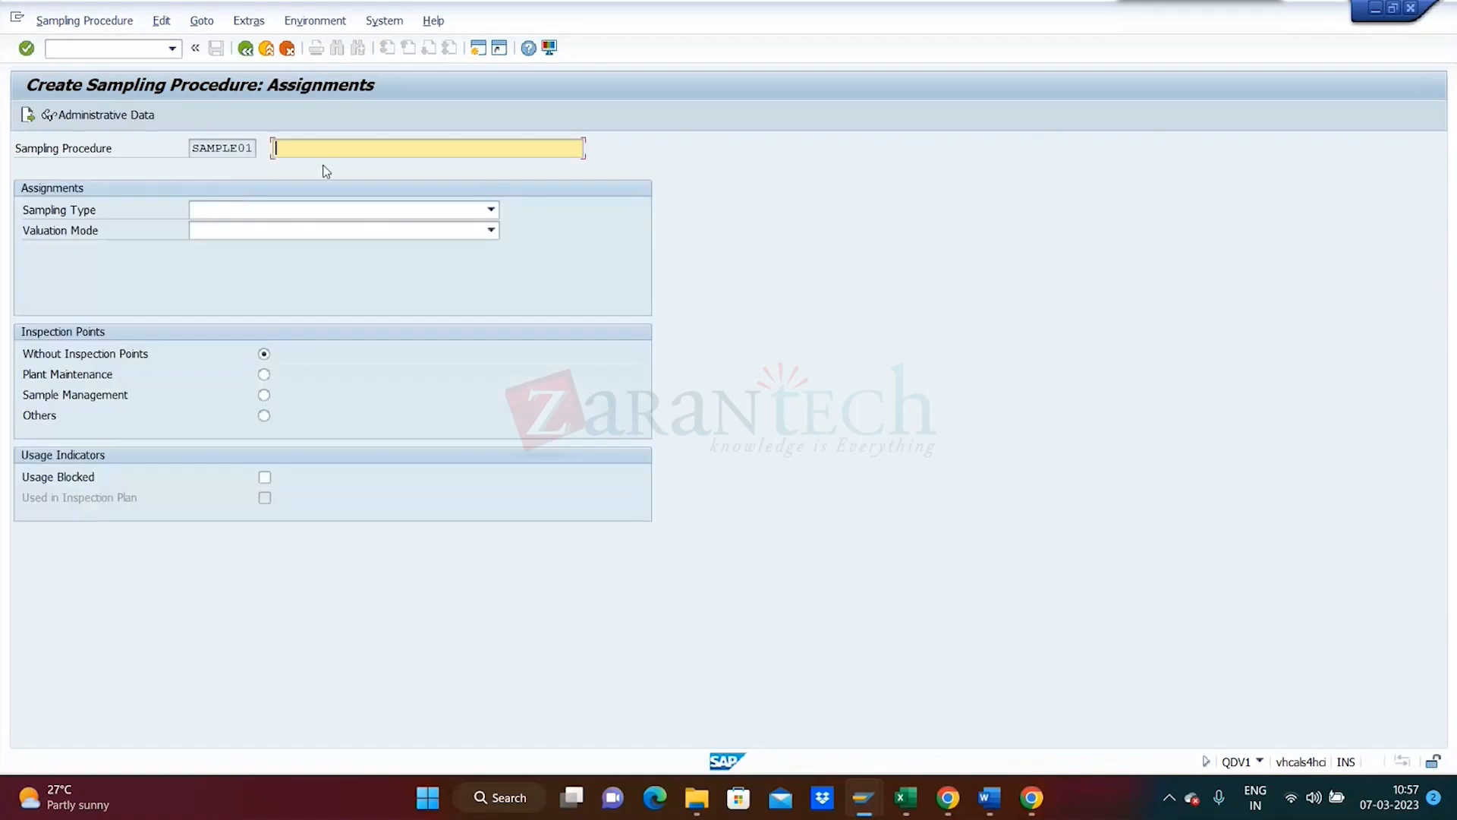
type("Procedure for Fixed Sample")
key("Return")
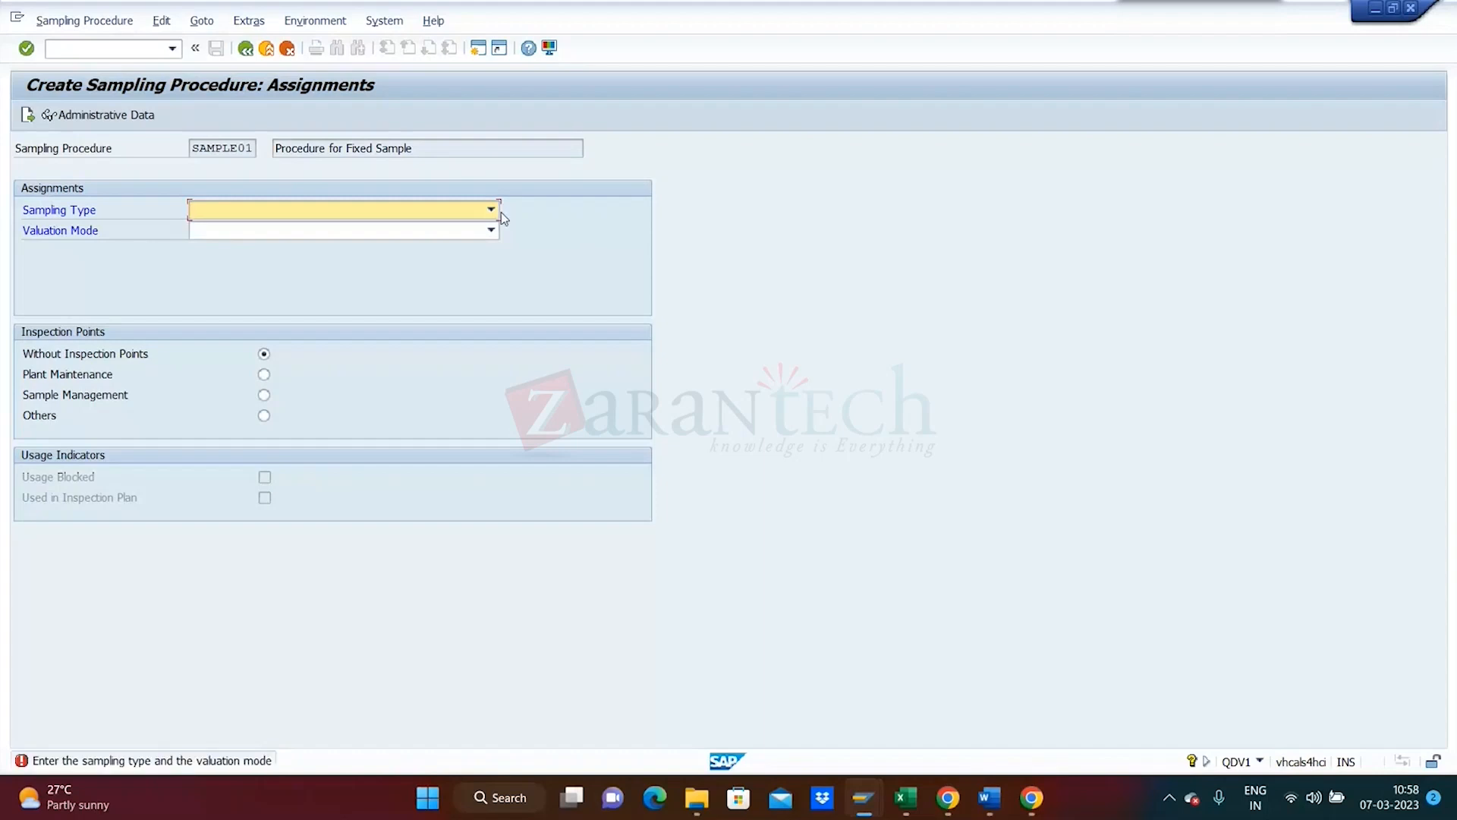
- Choose sampling type 100 Fixed sample, valuation mode 500 Manual valuation, and Sample Management inspection points
left_click(491, 210)
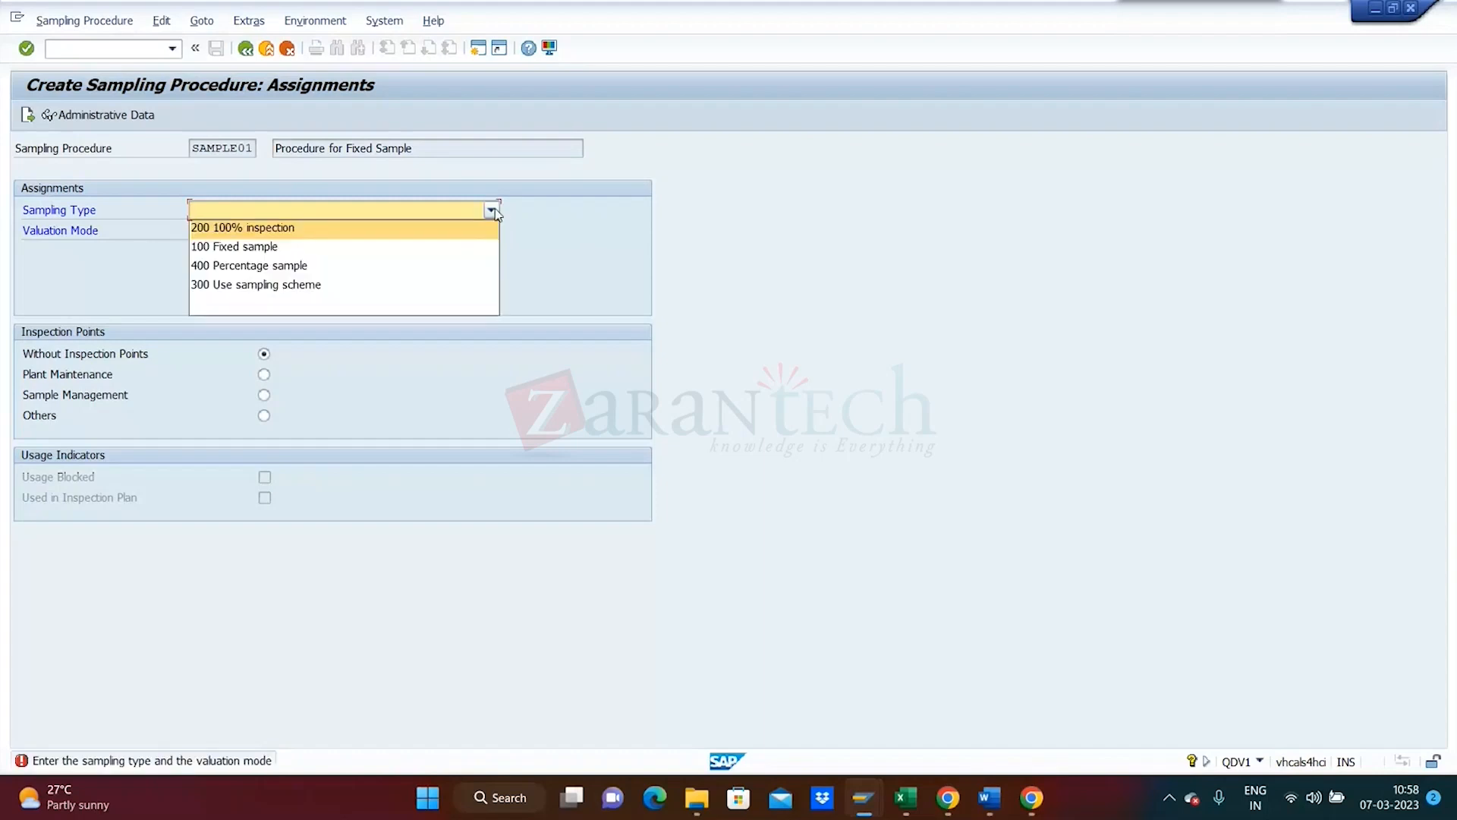
left_click(450, 255)
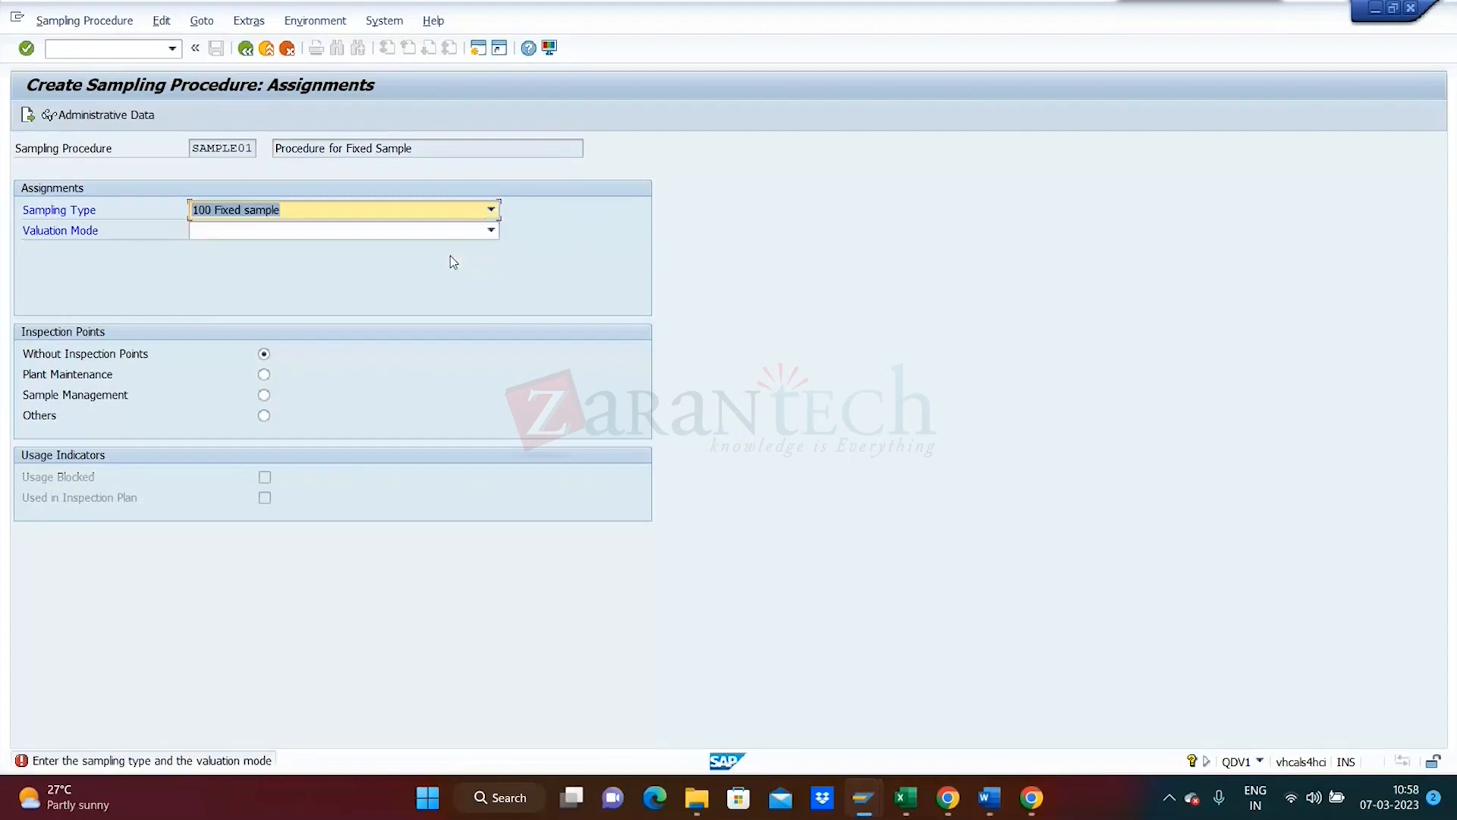
left_click(491, 231)
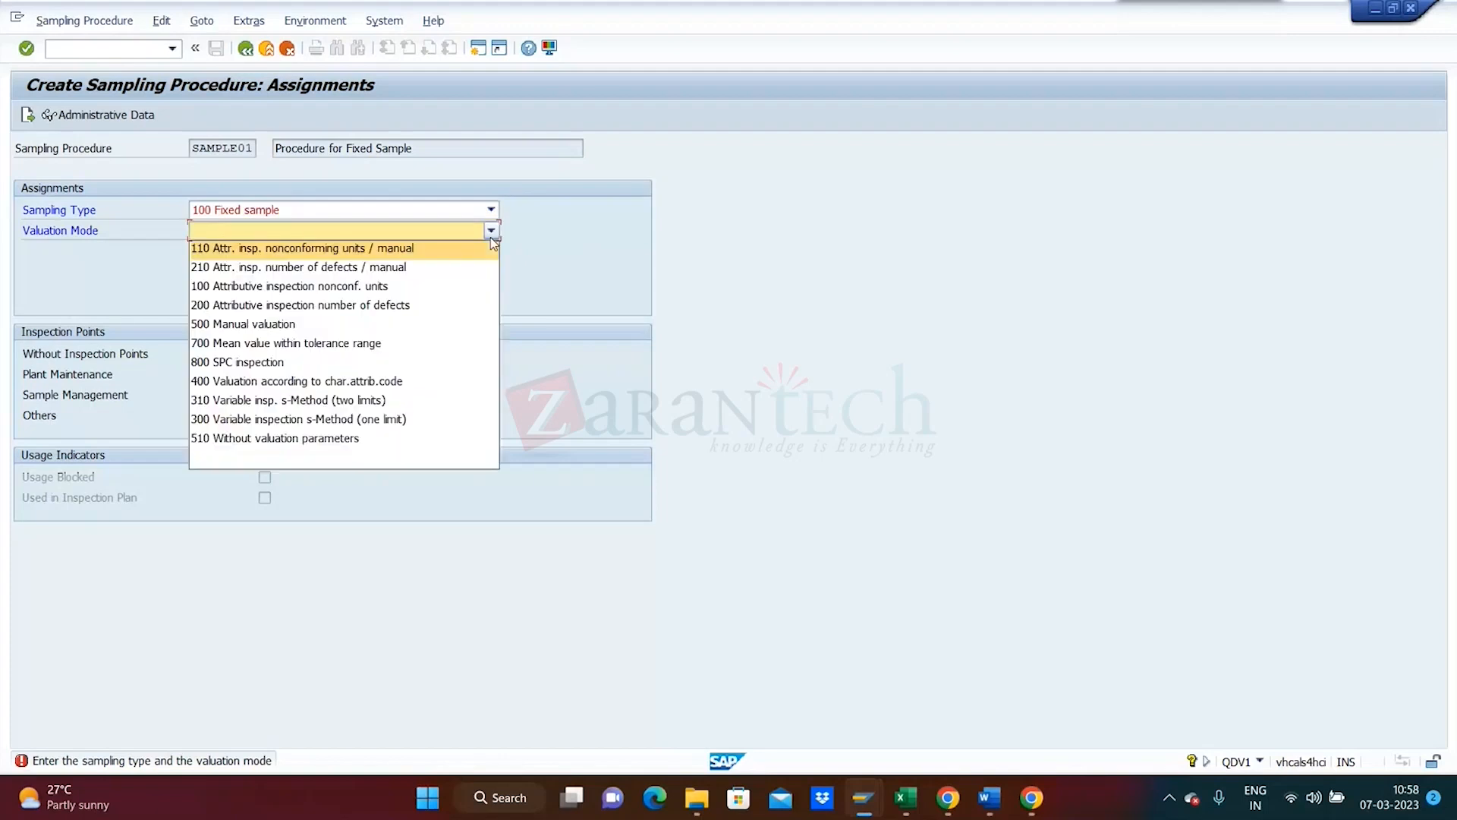
left_click(396, 324)
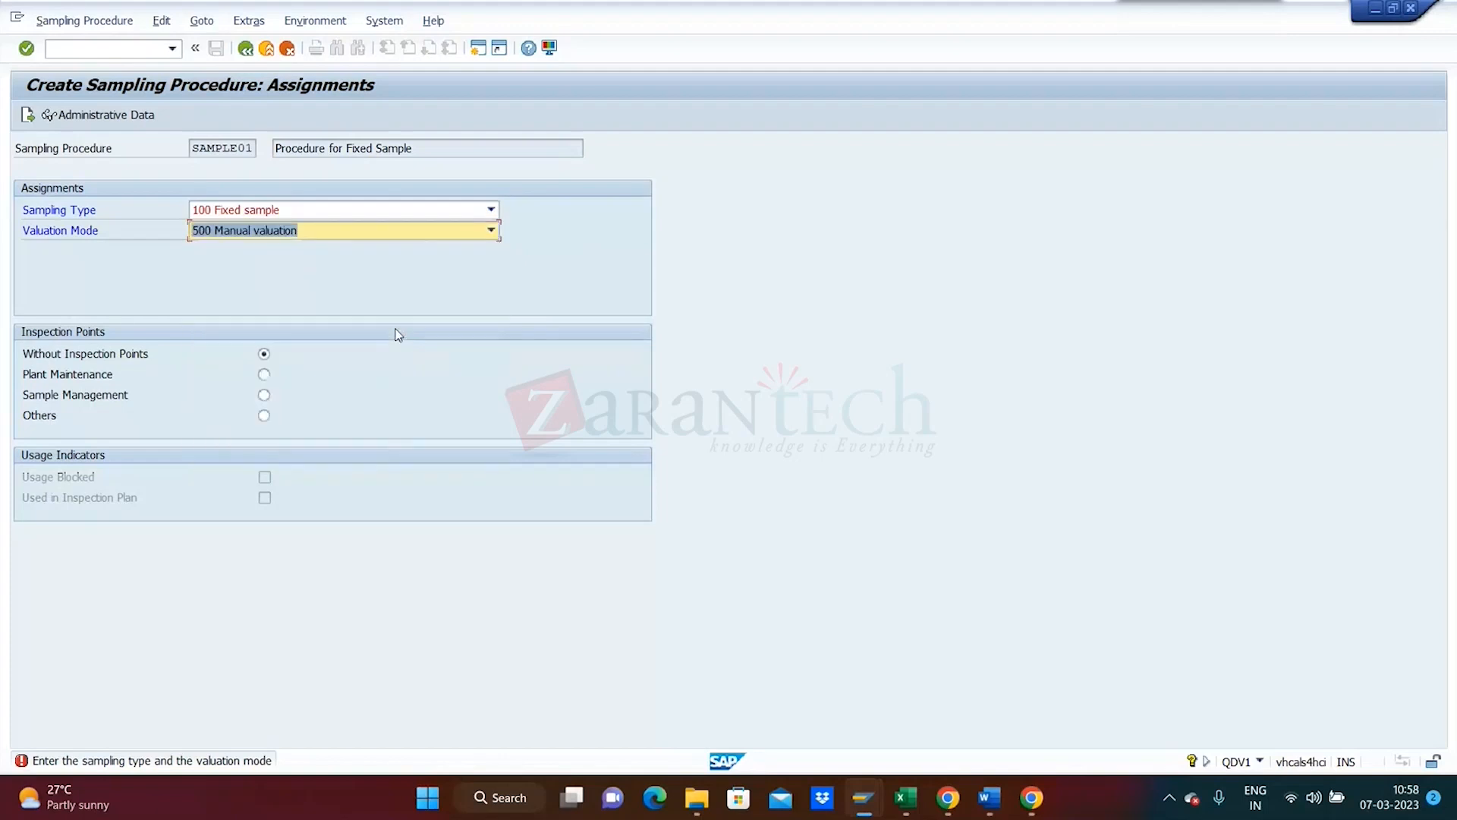
left_click(265, 396)
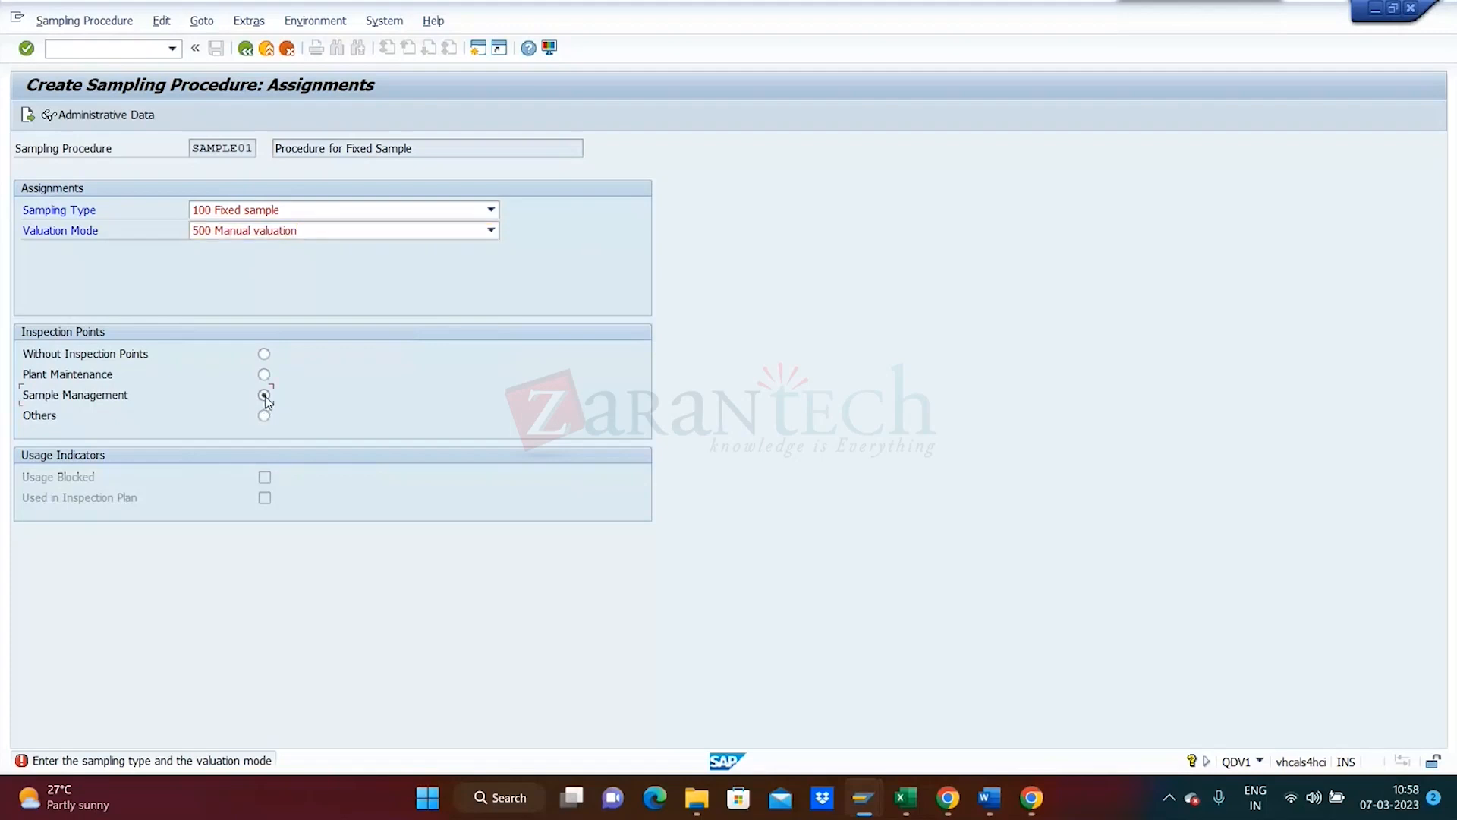
key("Return")
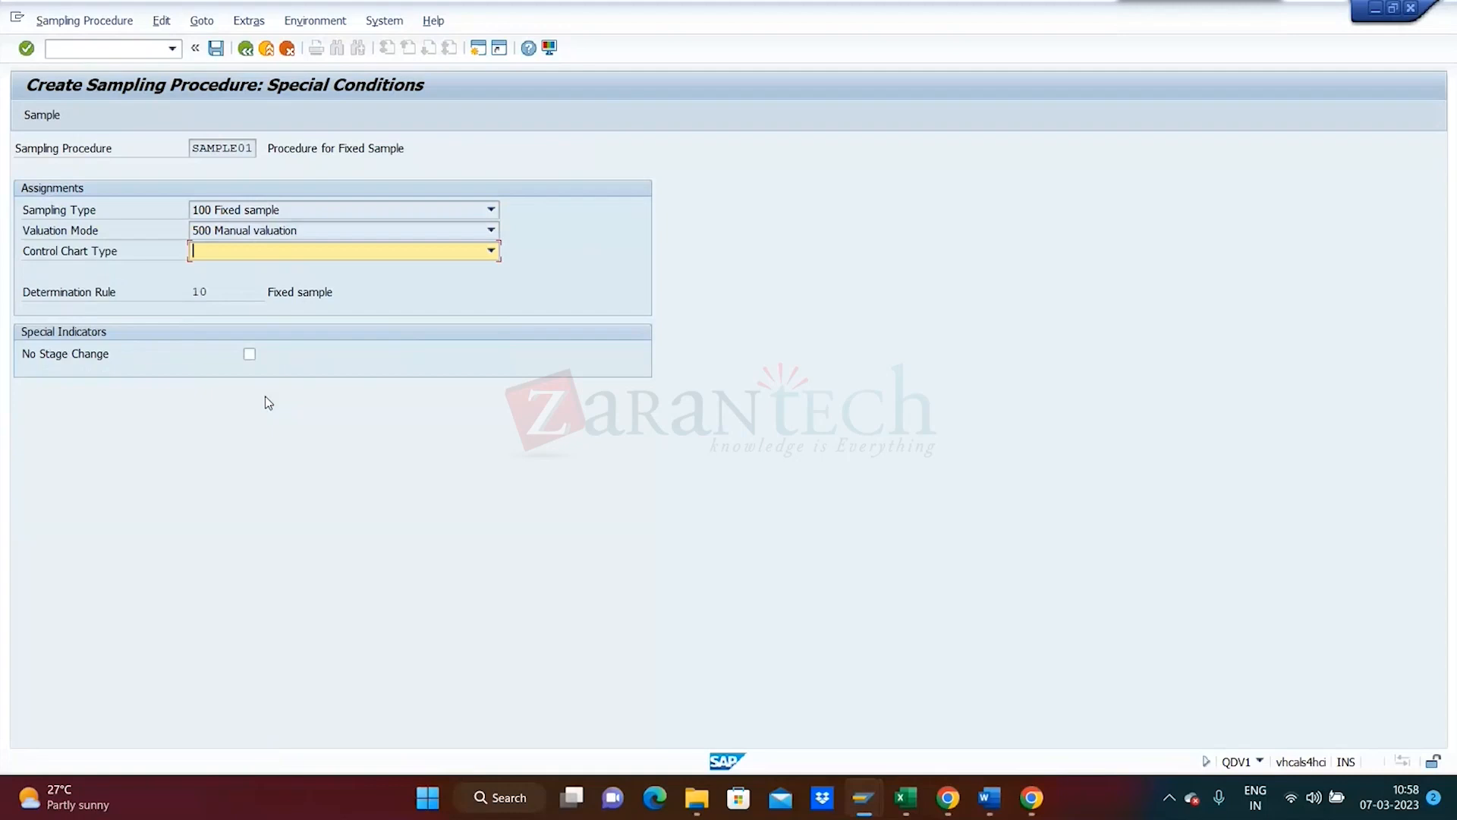
- Set the fixed sample size to 1 and save SAMPLE01
left_click(46, 119)
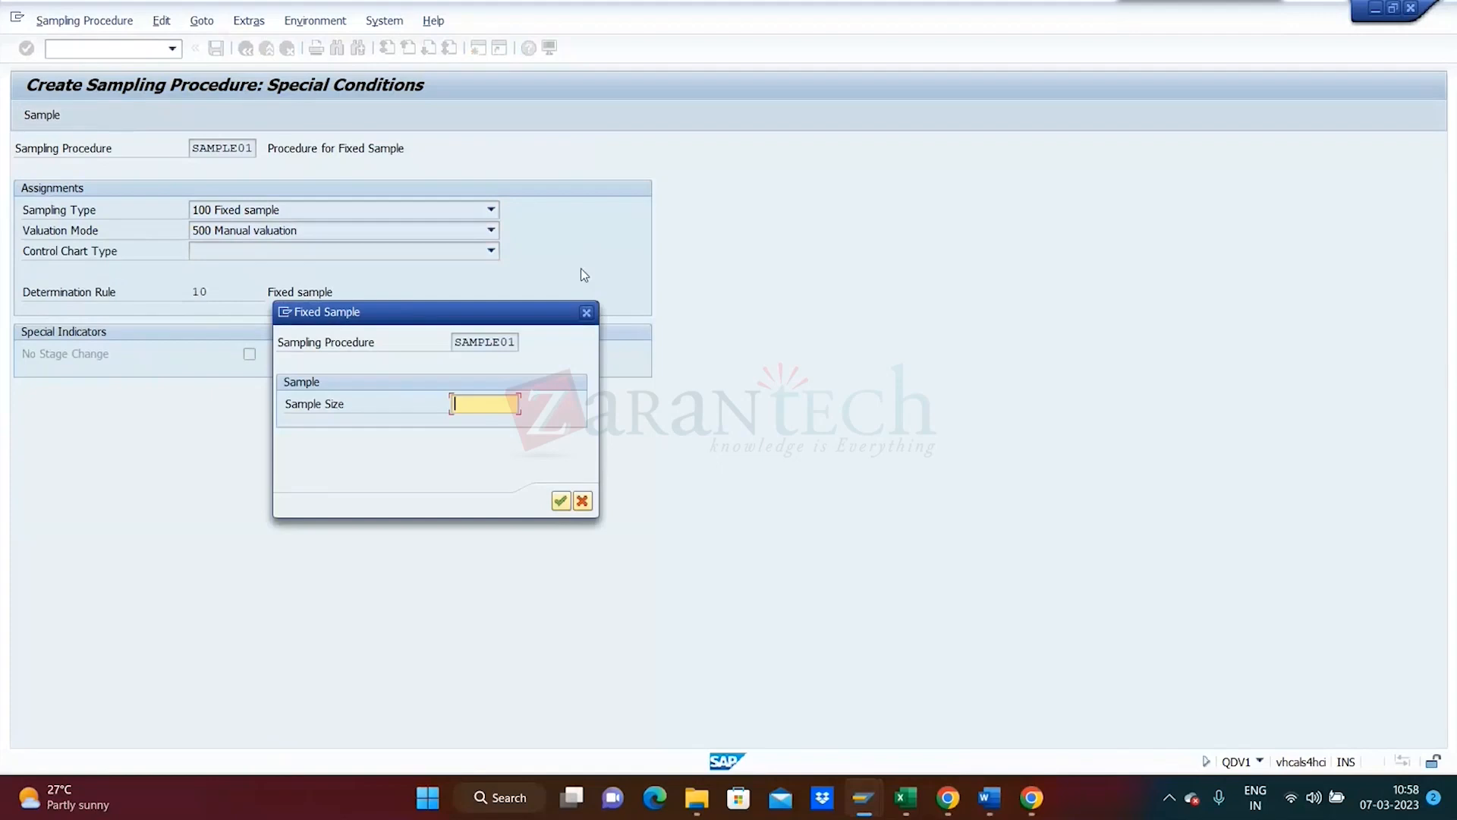
left_click(587, 312)
left_click(244, 48)
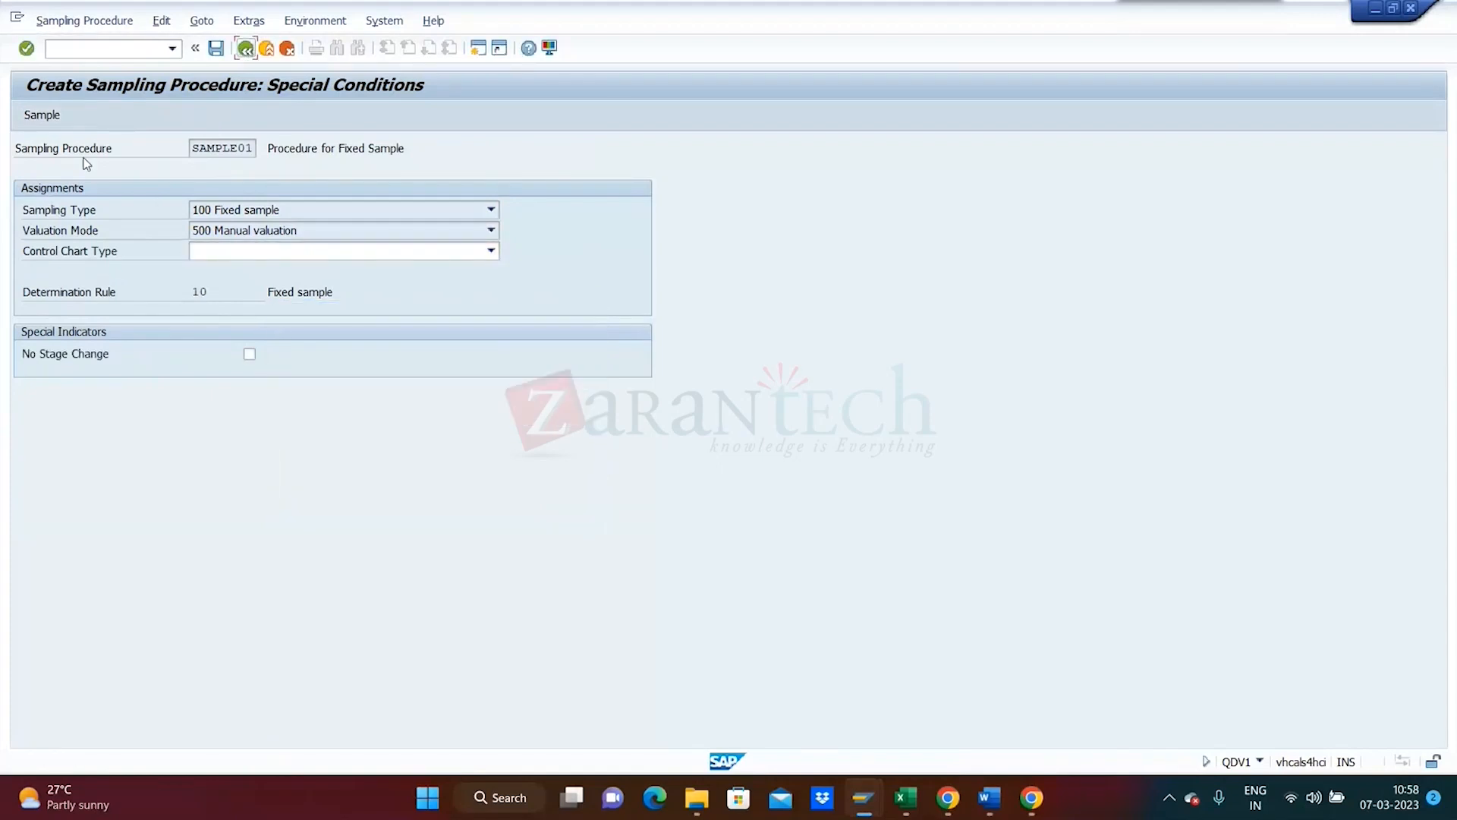
left_click(41, 117)
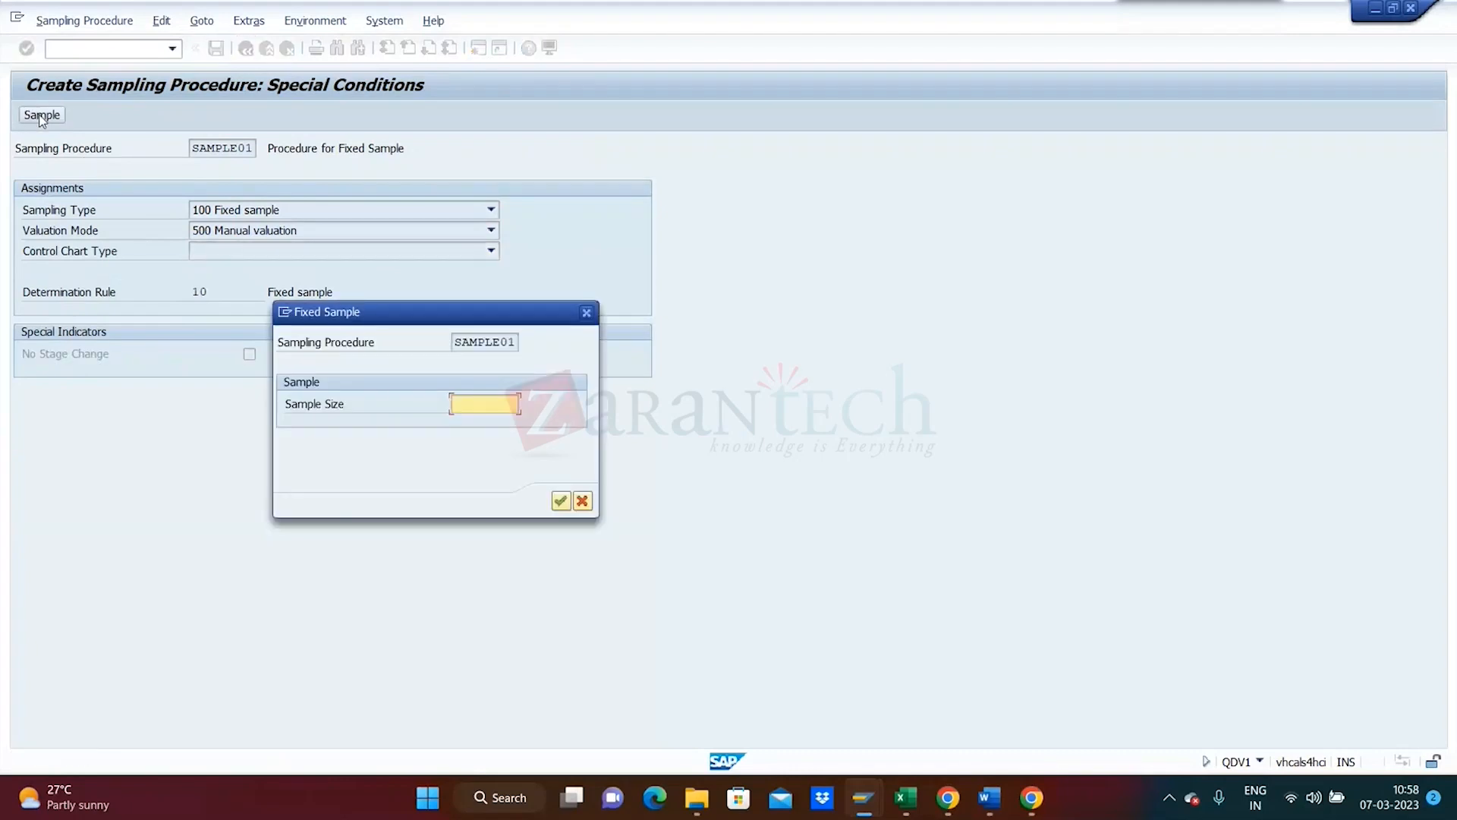
type("1")
key("Return")
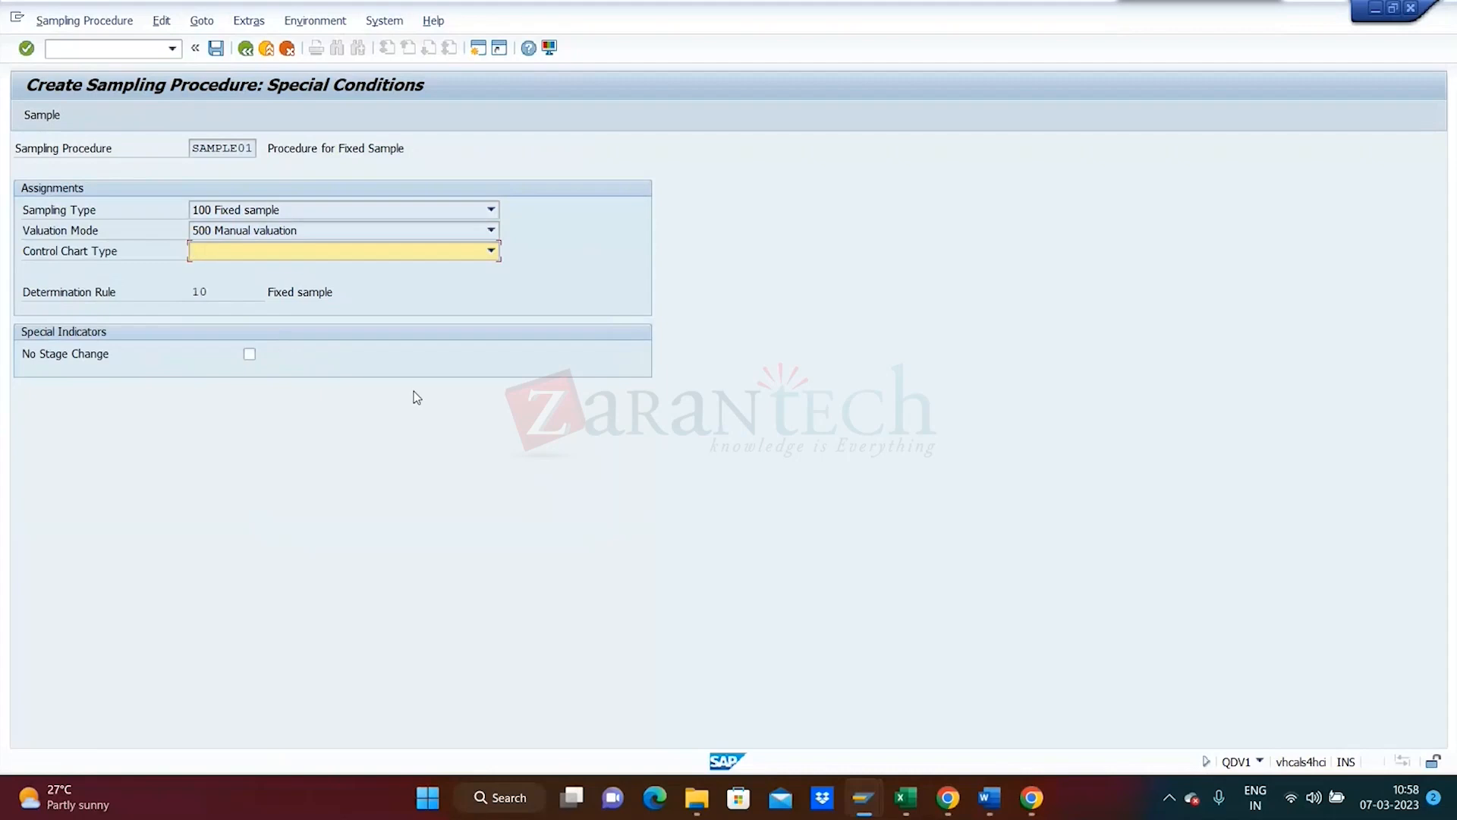
left_click(214, 55)
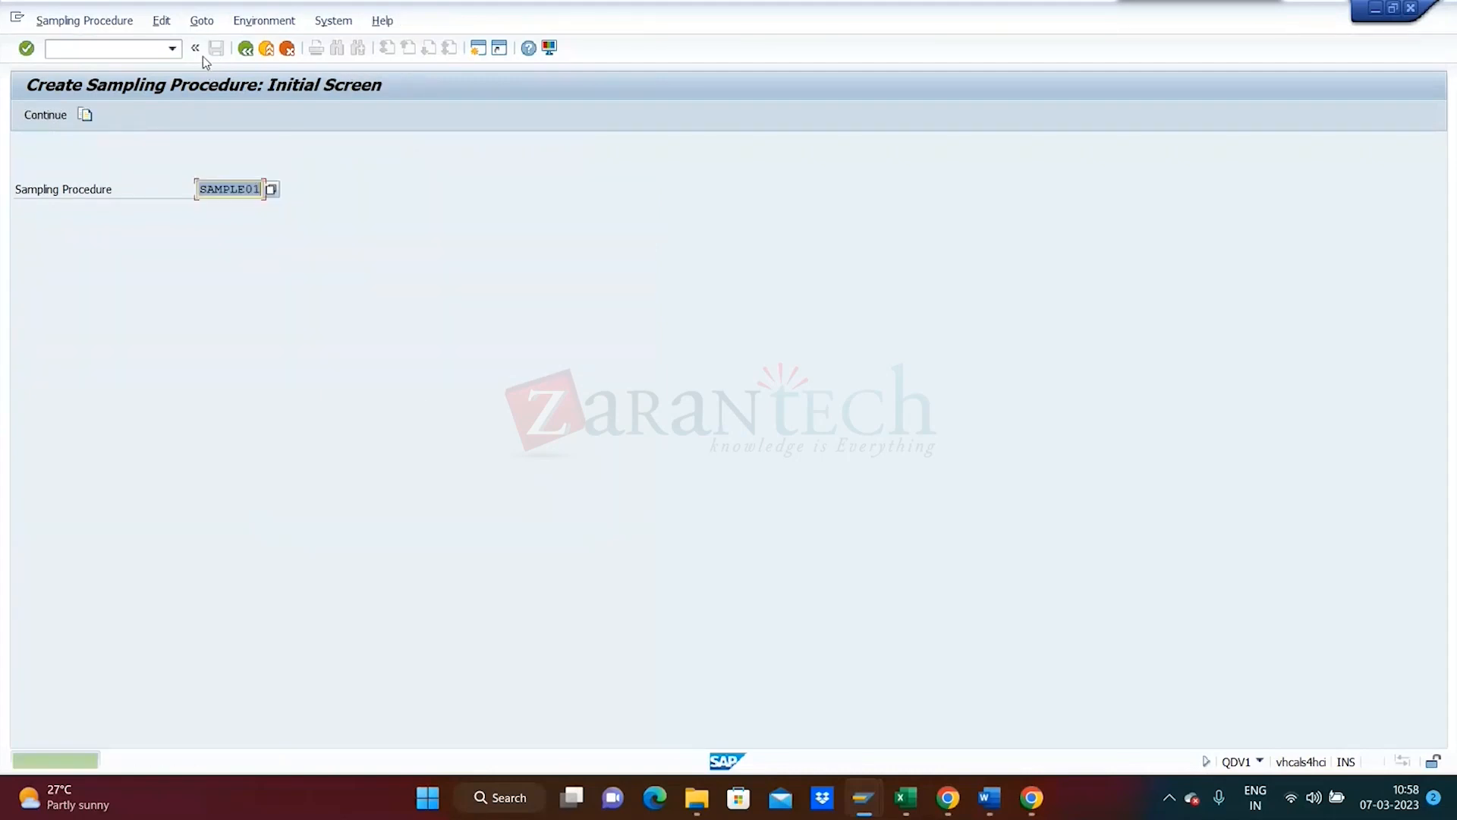
- Reopen SAMPLE01 in change mode, confirm its fixed sample size is 1, and exit without changes
left_click(64, 22)
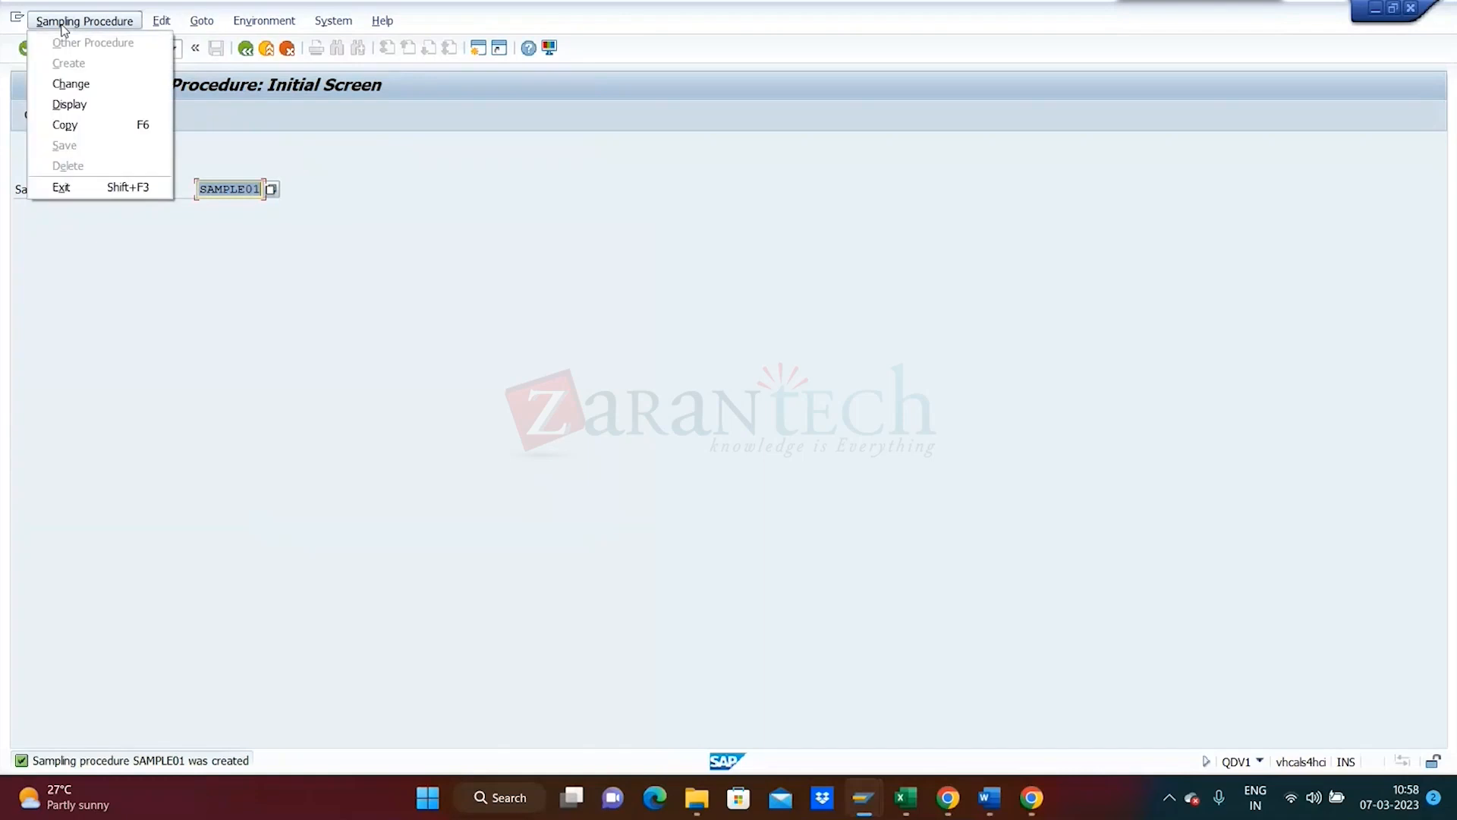
left_click(70, 83)
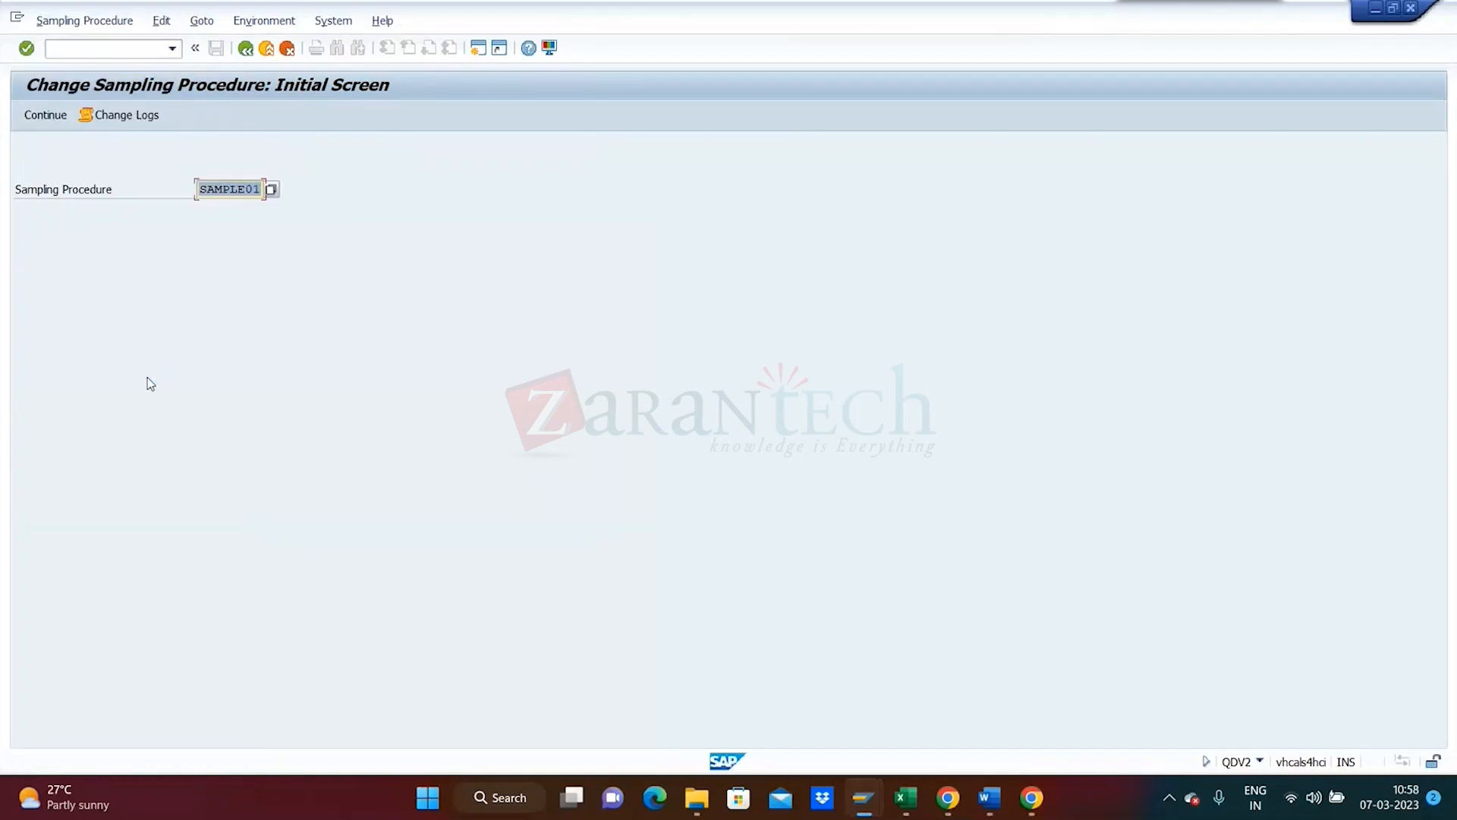
key("Return")
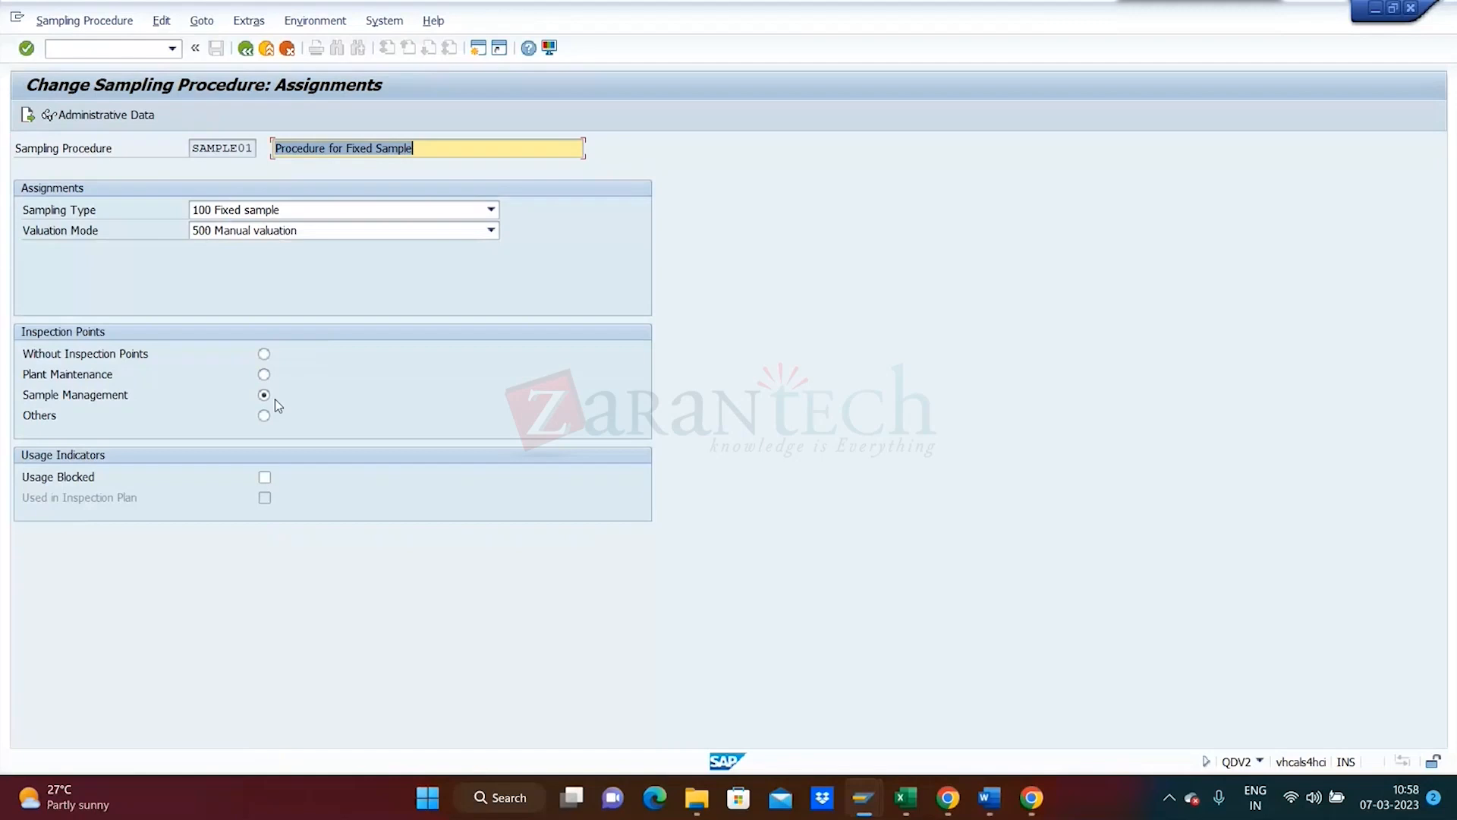
left_click(28, 117)
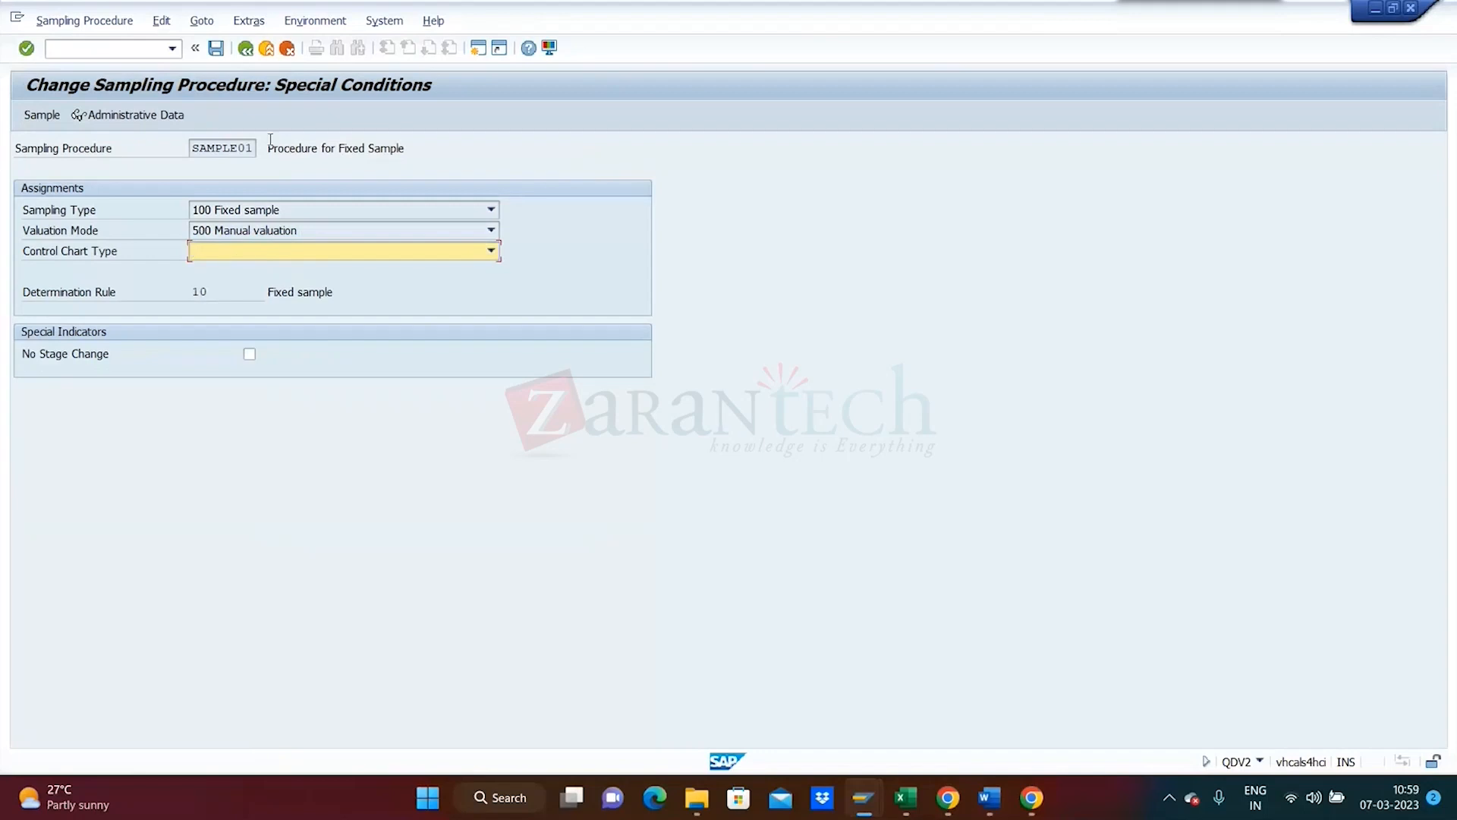
left_click(30, 113)
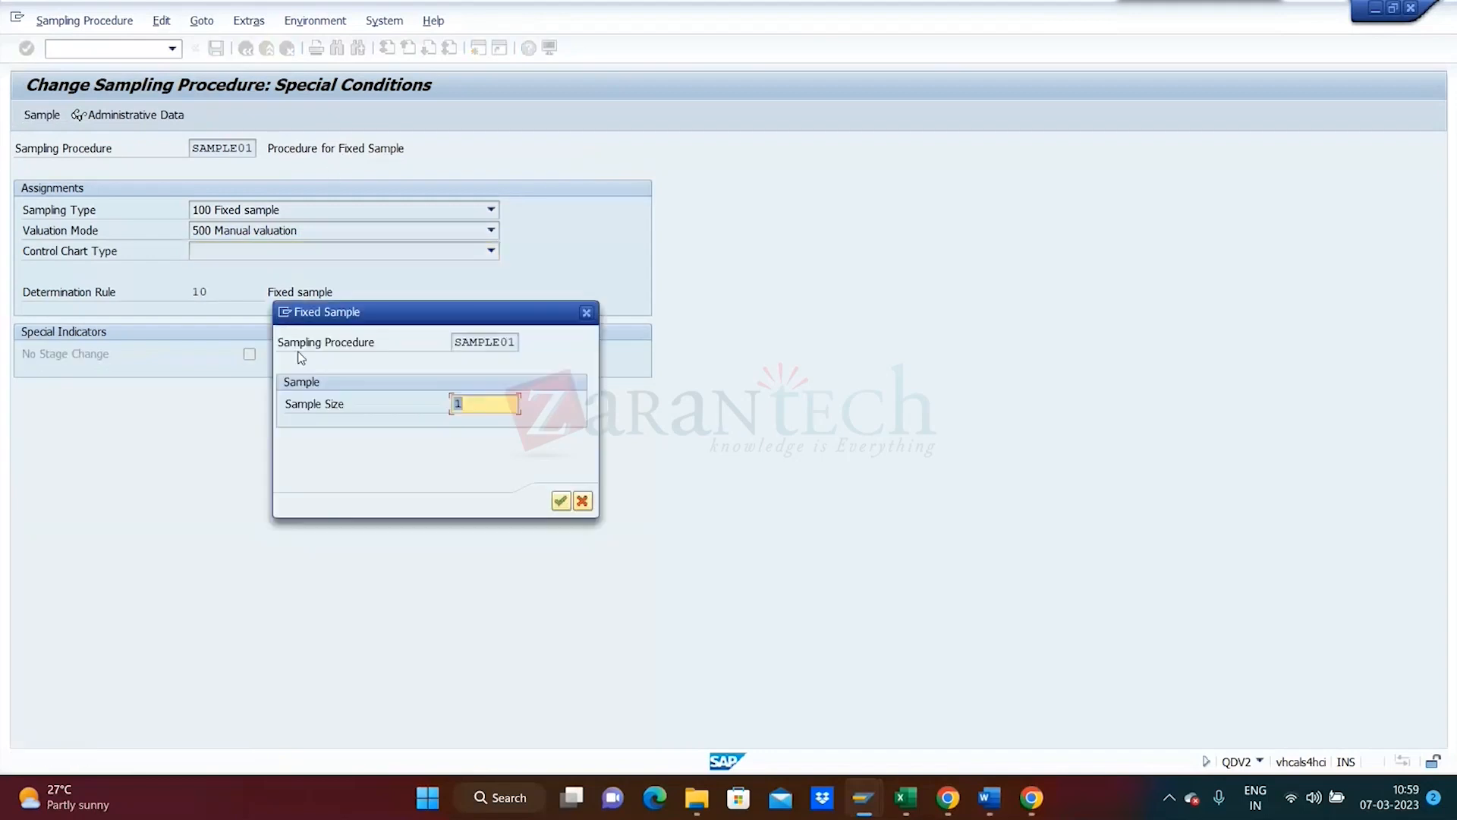
left_click(561, 501)
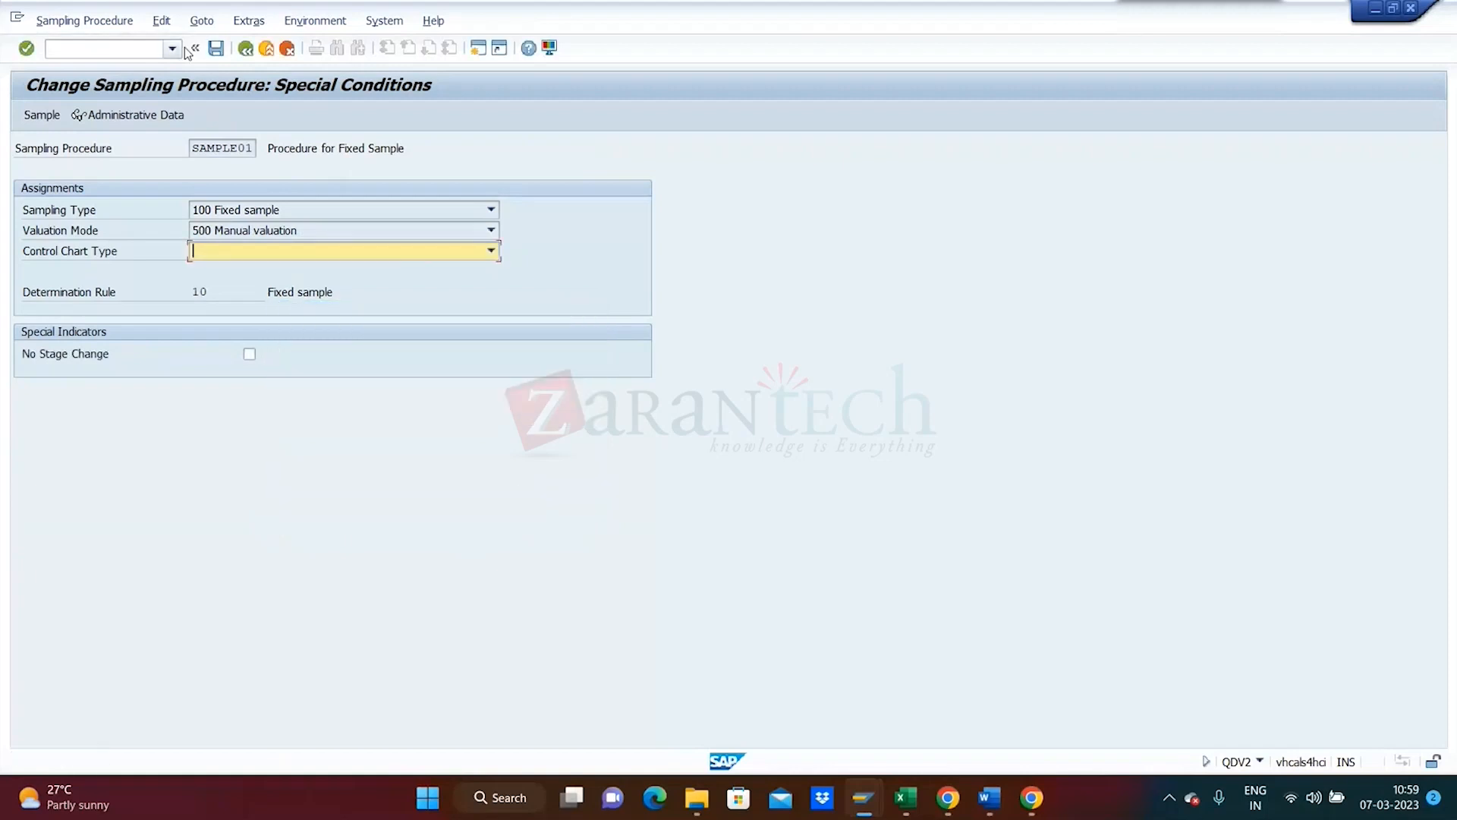
left_click(220, 52)
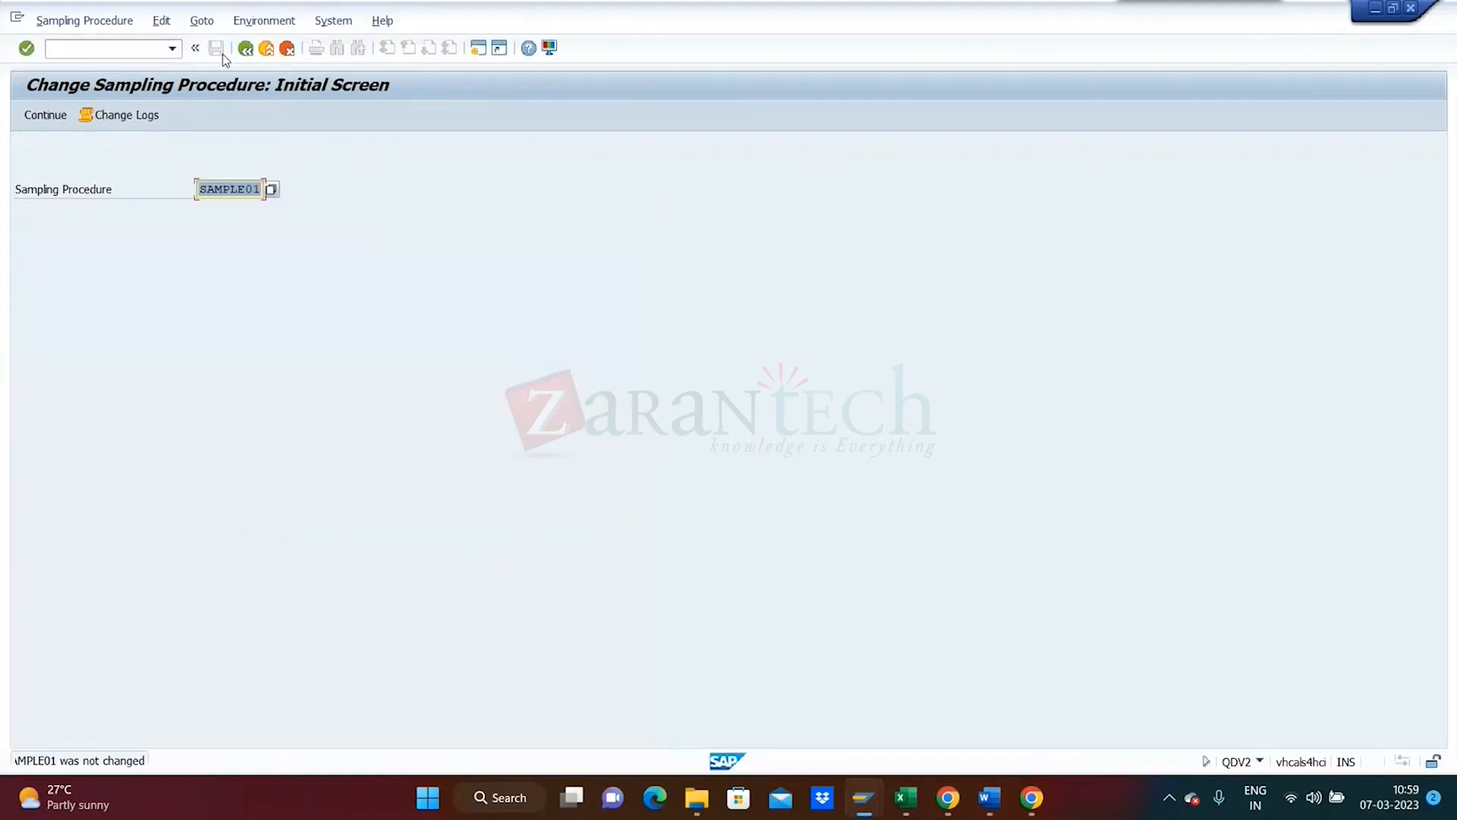